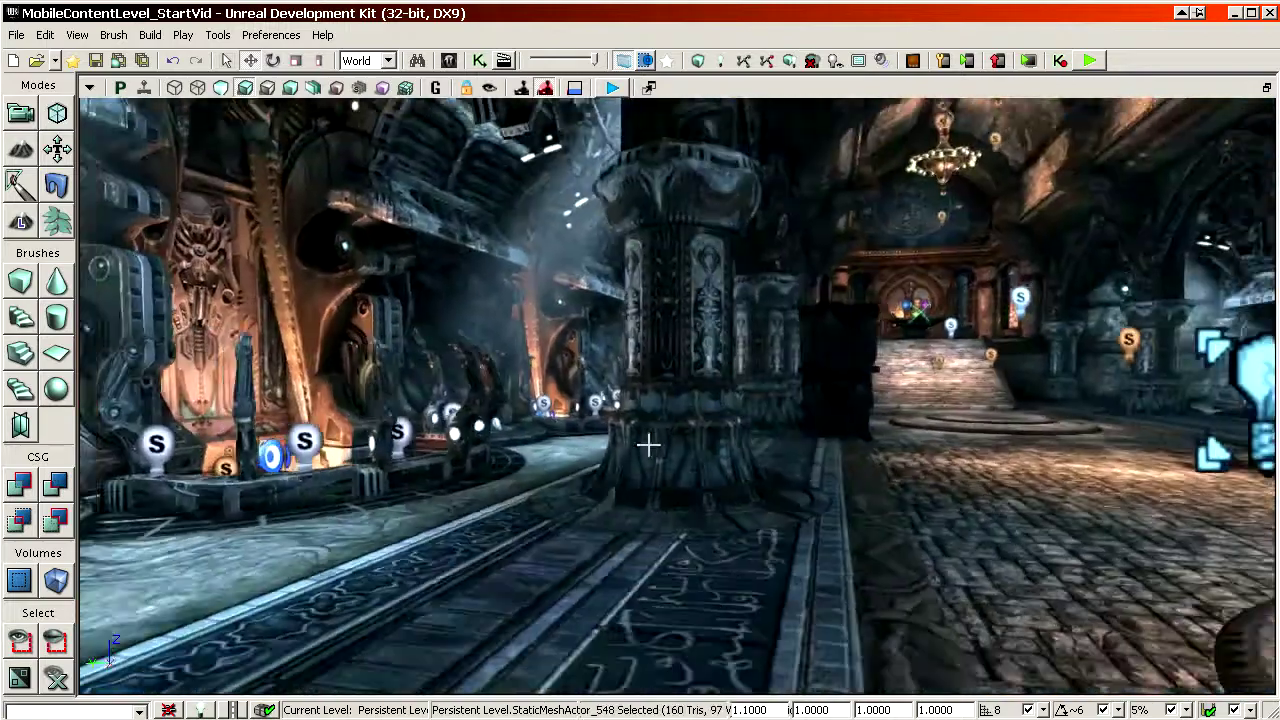
Open the Content Browser and compare the contents of the MobileContent_Assets_Start and MobileContent_Assets_StartVid packages
mouse_move(651, 443)
left_mouse_down()
mouse_move(651, 404)
mouse_move(651, 447)
left_mouse_up()
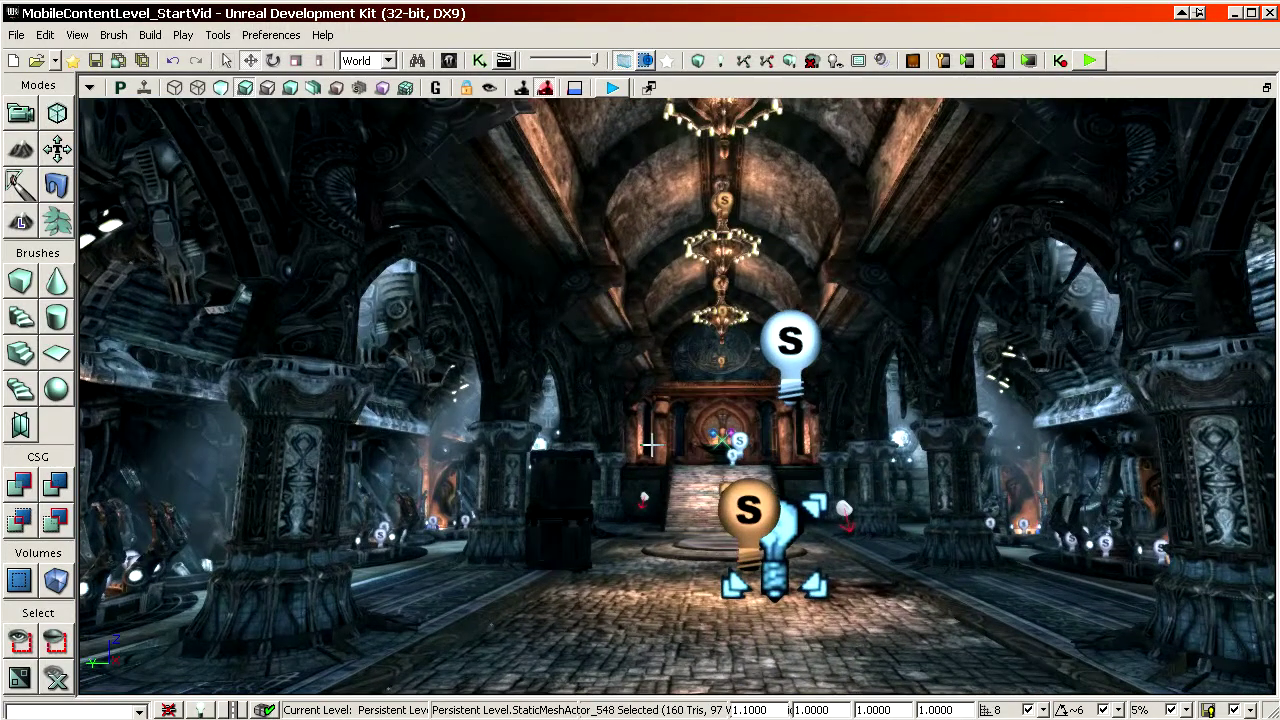
left_click(452, 61)
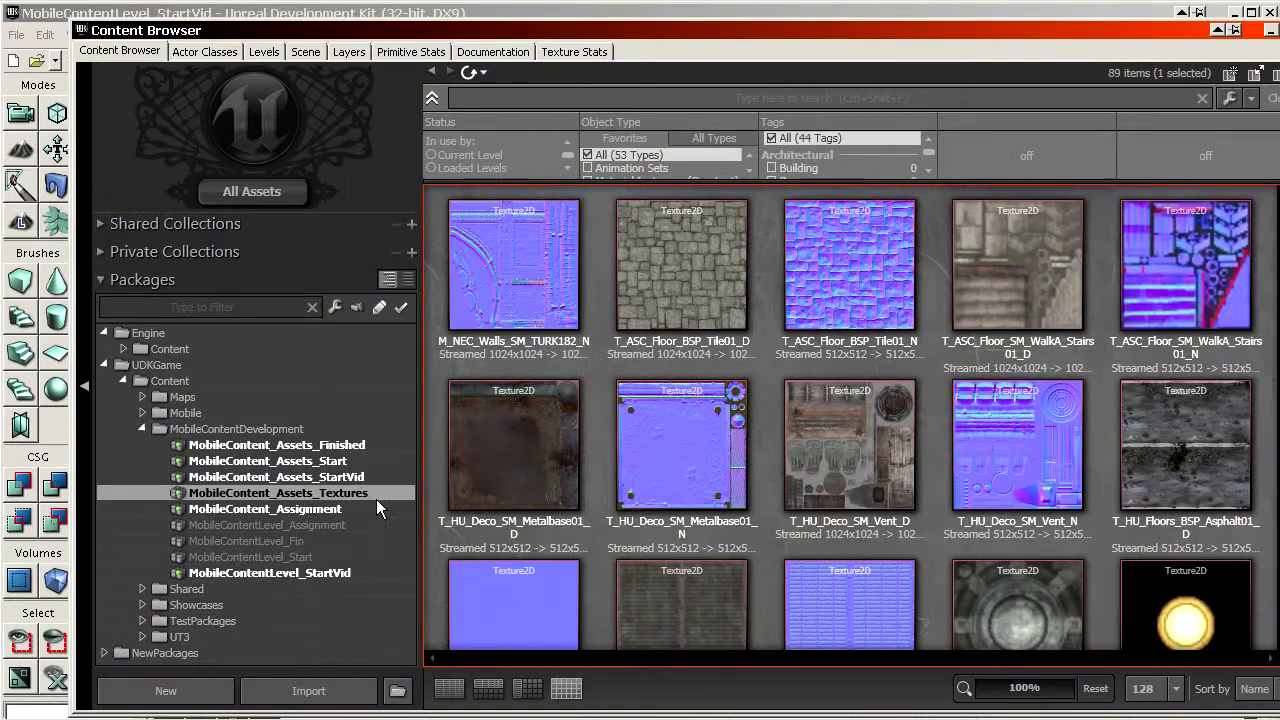
left_click(350, 462)
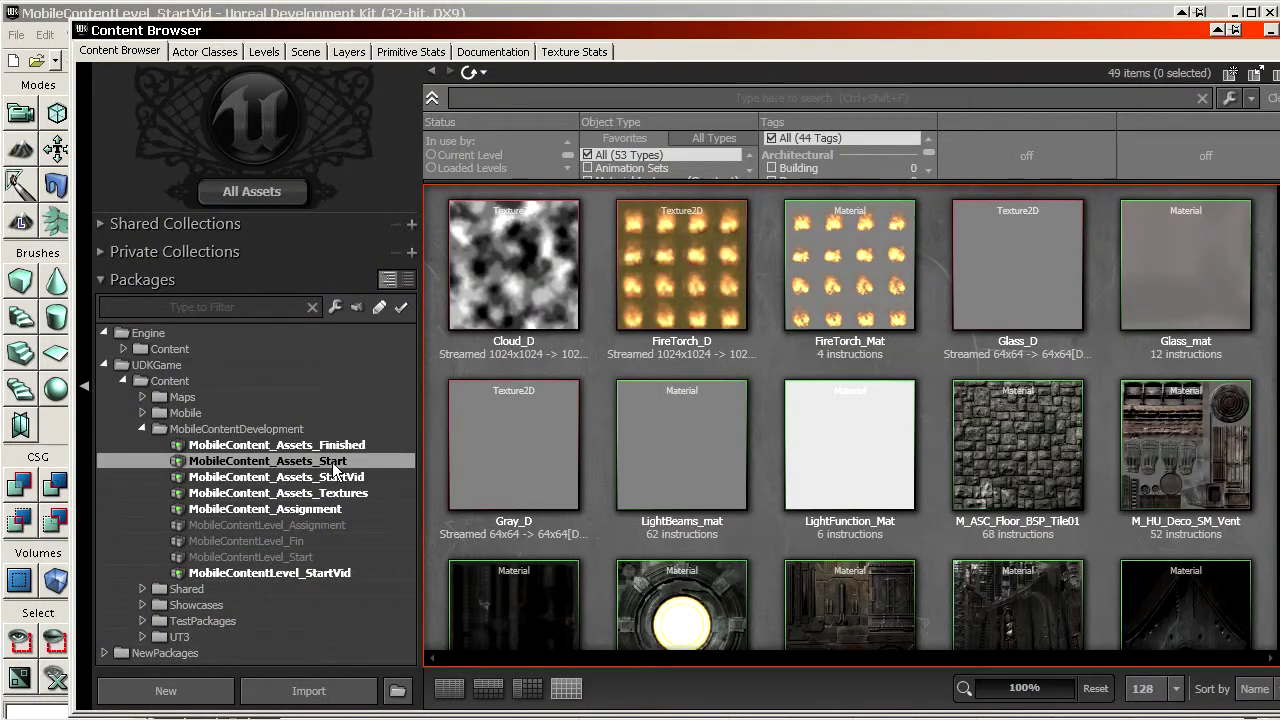
left_click(355, 478)
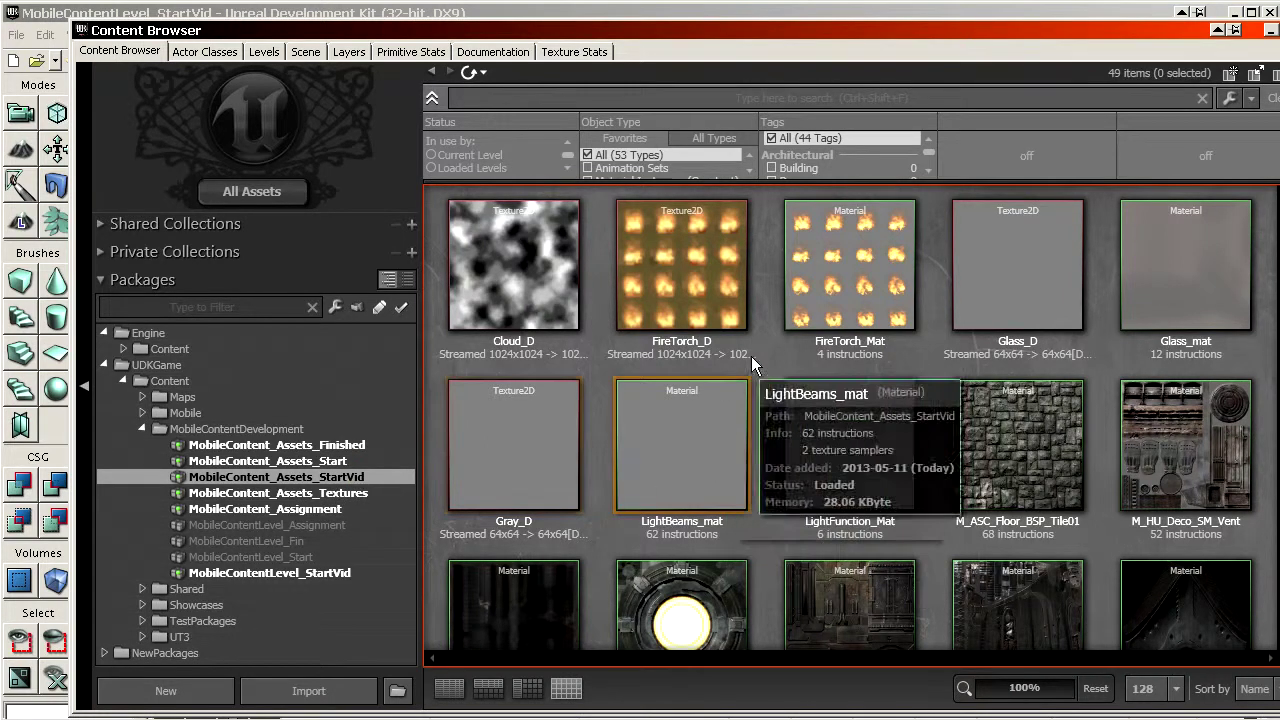
left_click(343, 462)
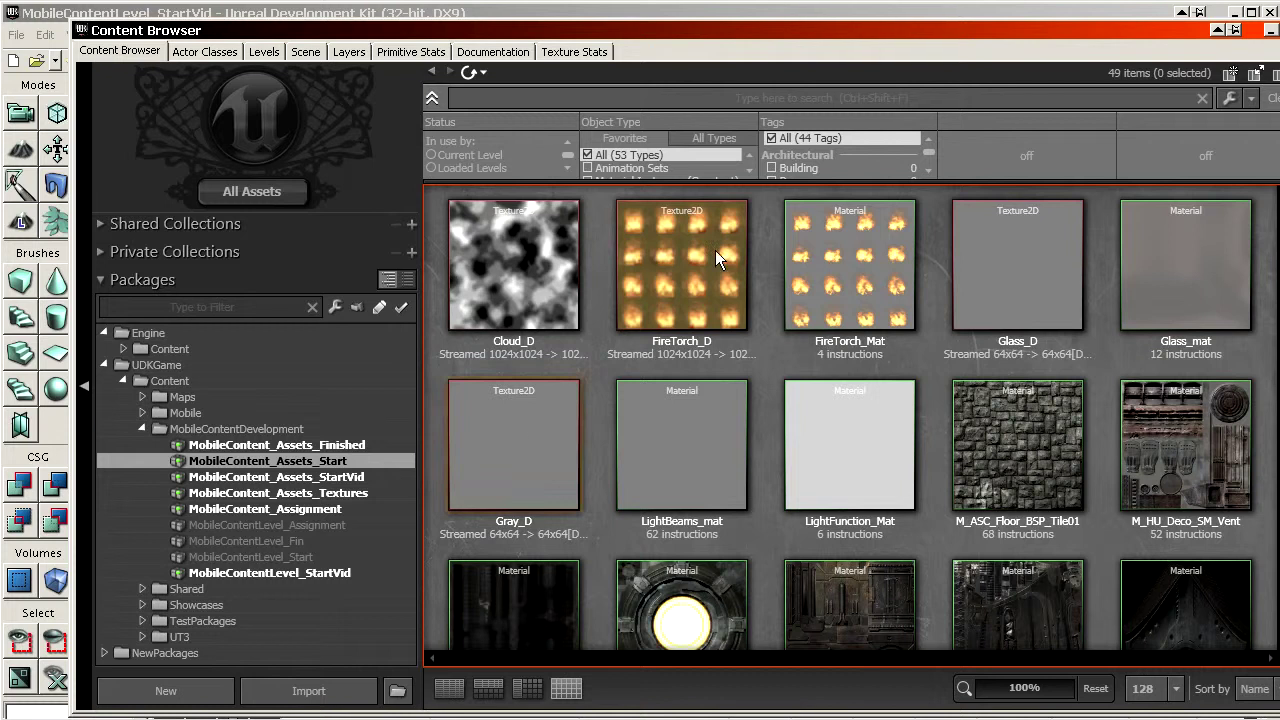
left_click_drag(761, 35, 717, 20)
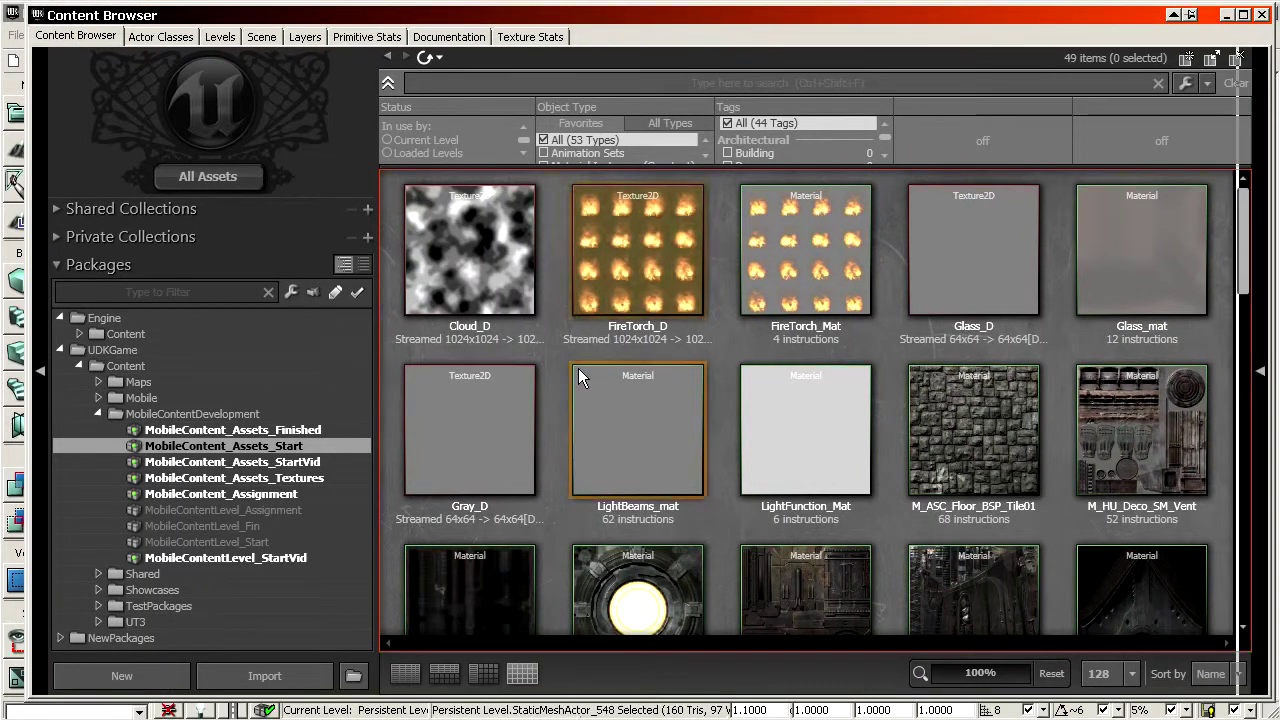
Look through the assets in the MobileContent_Assets_Start package and the textures in MobileContent_Assets_Textures
mouse_move(578, 372)
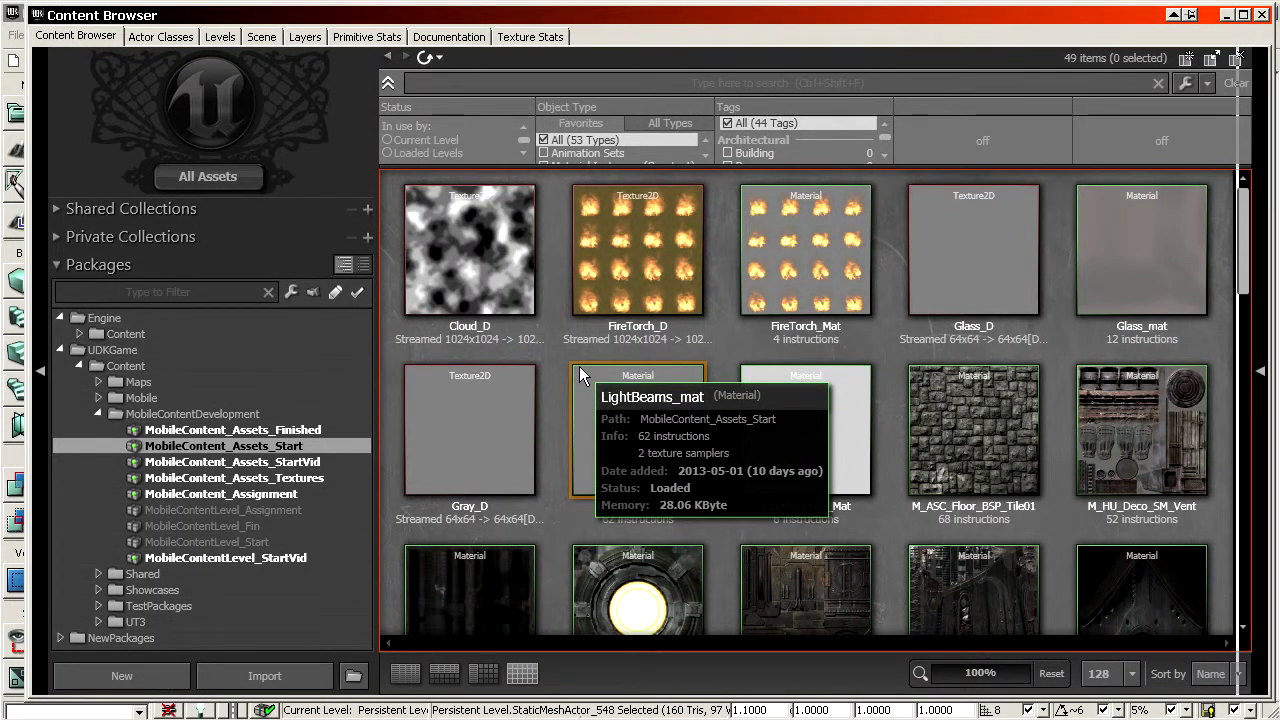
scroll(861, 264, "down", 3)
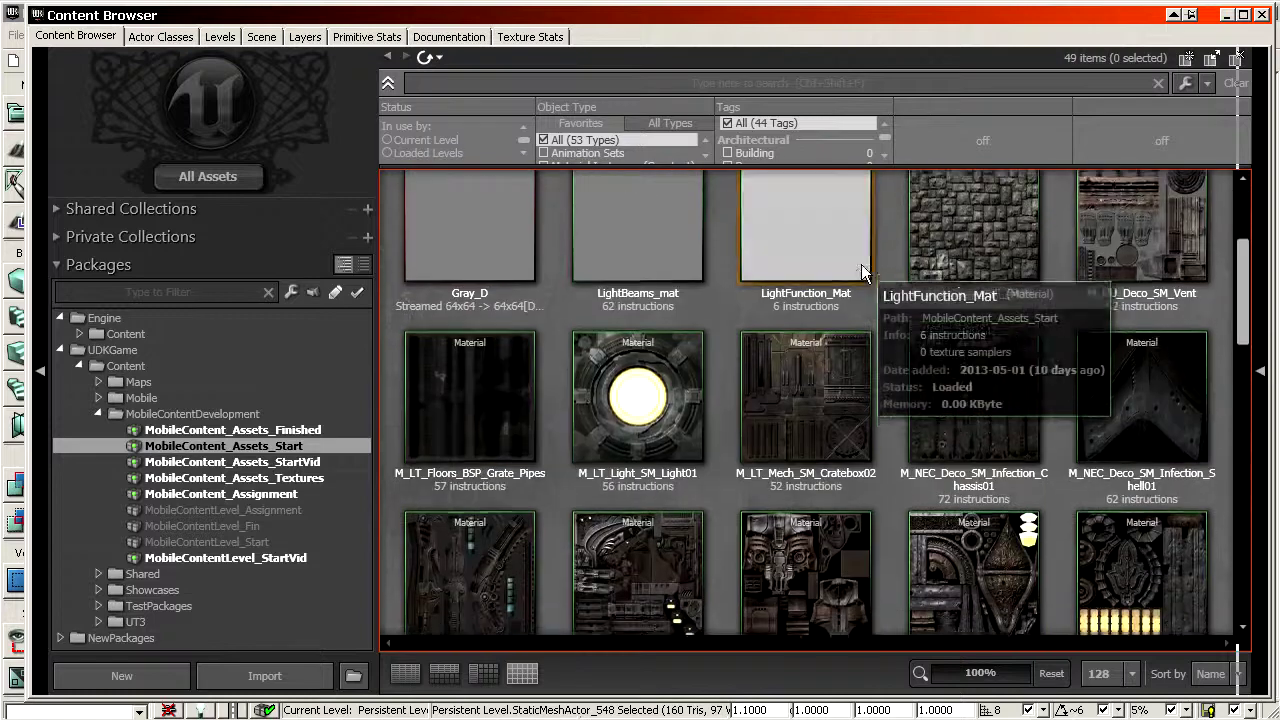
scroll(861, 264, "down", 10)
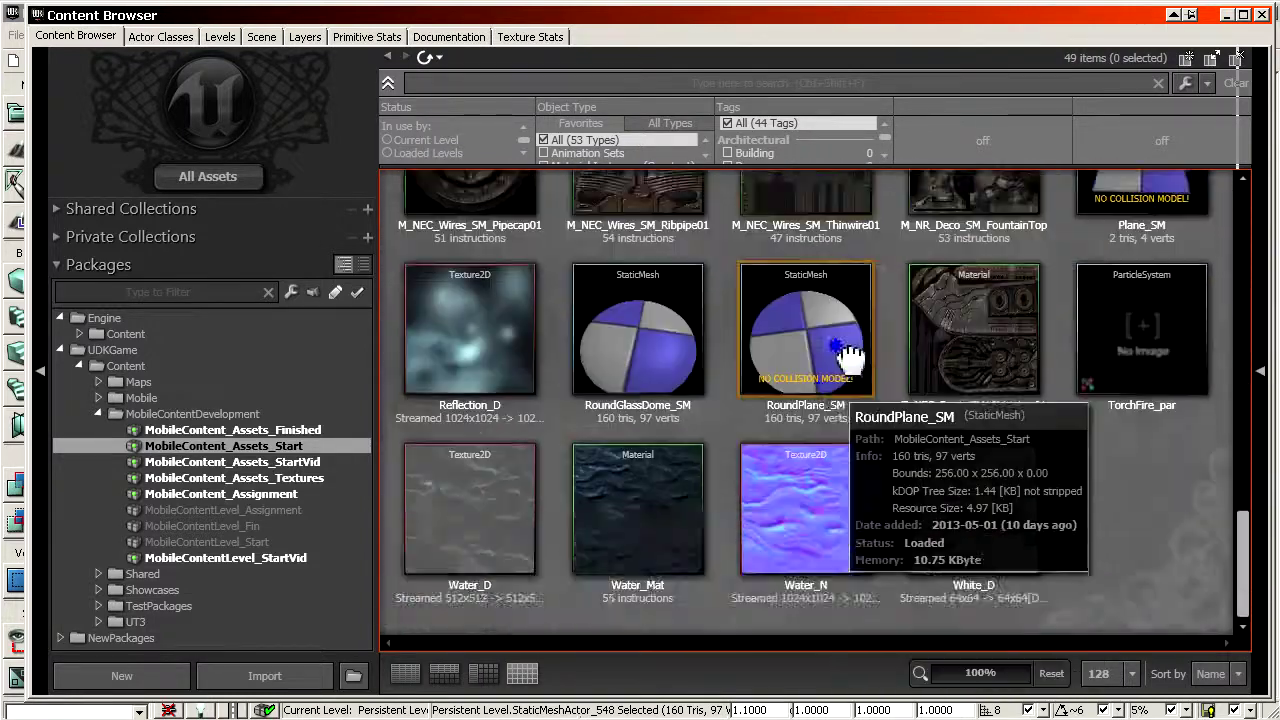
scroll(848, 355, "up", 5)
left_click(249, 478)
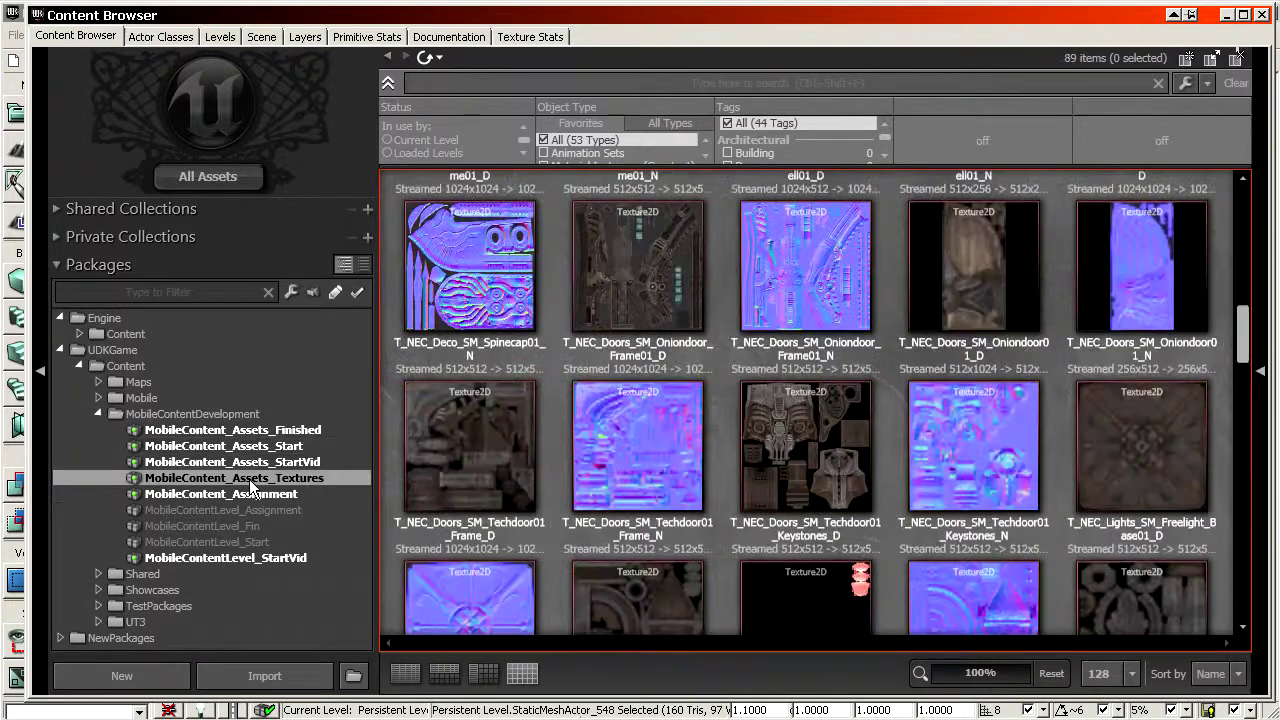
scroll(1245, 337, "up", 5)
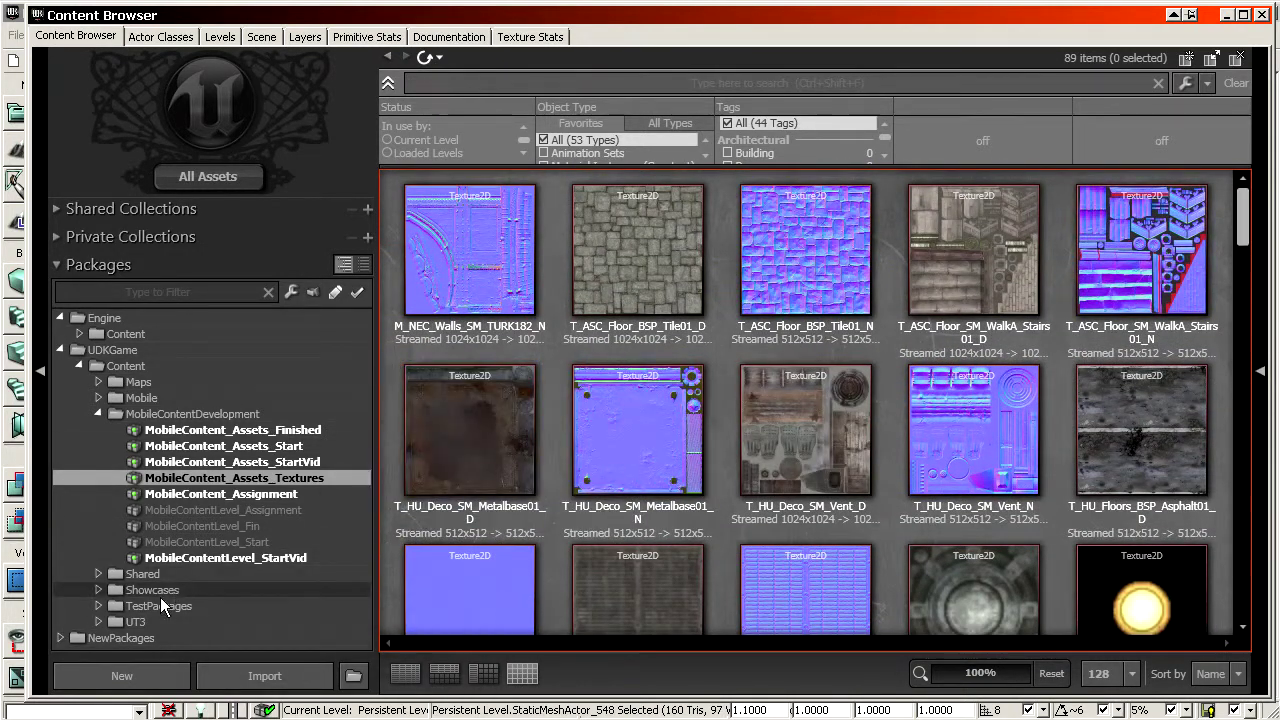
Expand the UT3 folder to view its environment packages, and return to the MobileContent_Assets_Textures package
double_click(119, 622)
scroll(232, 547, "down", 10)
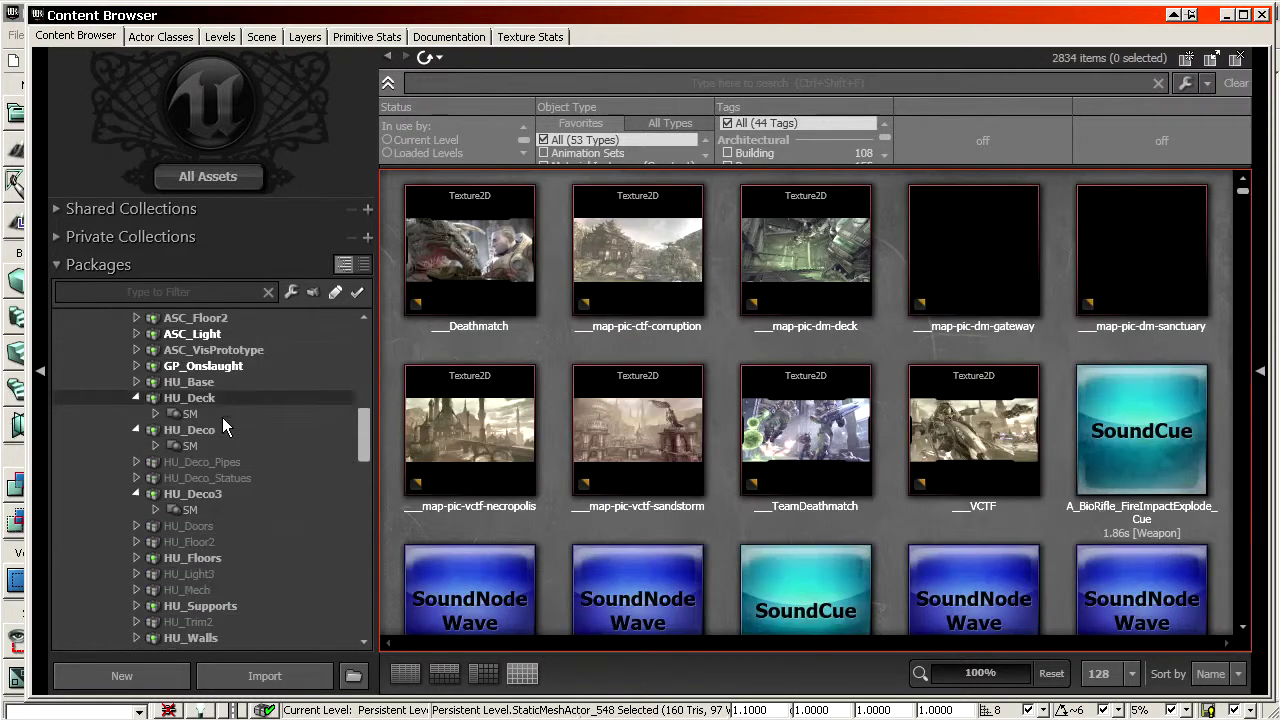
scroll(281, 532, "up", 15)
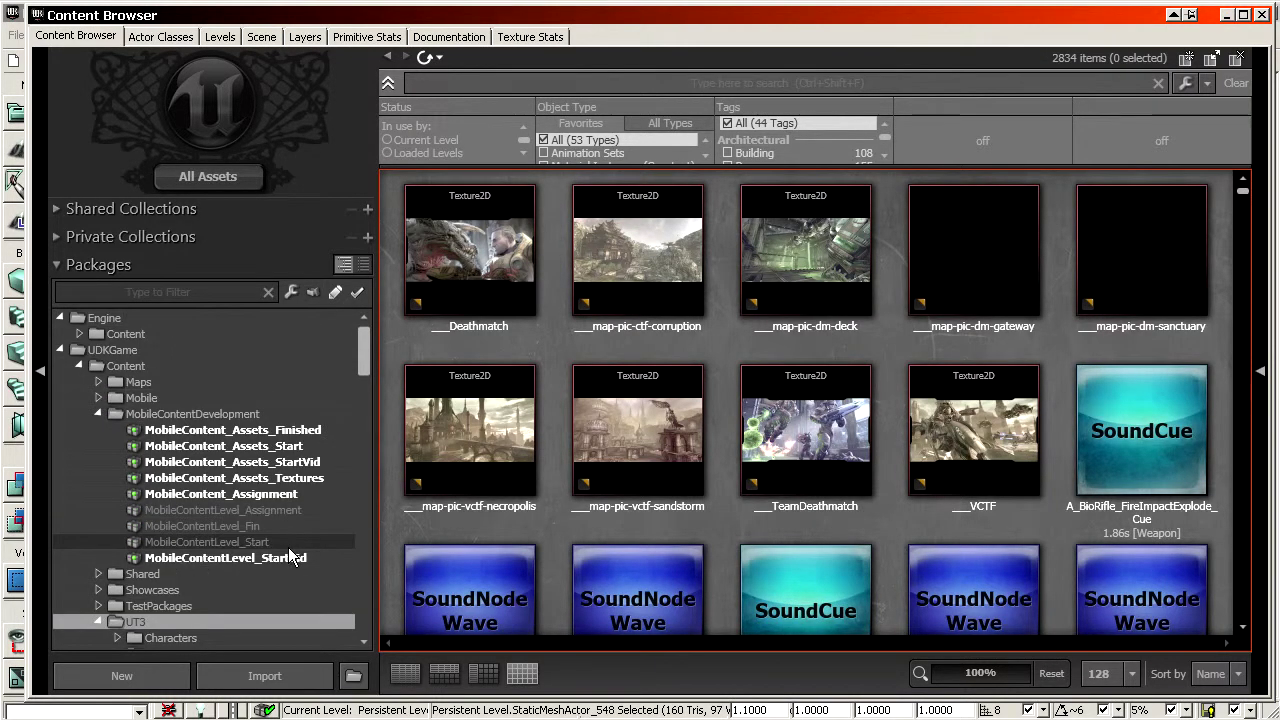
left_click(305, 478)
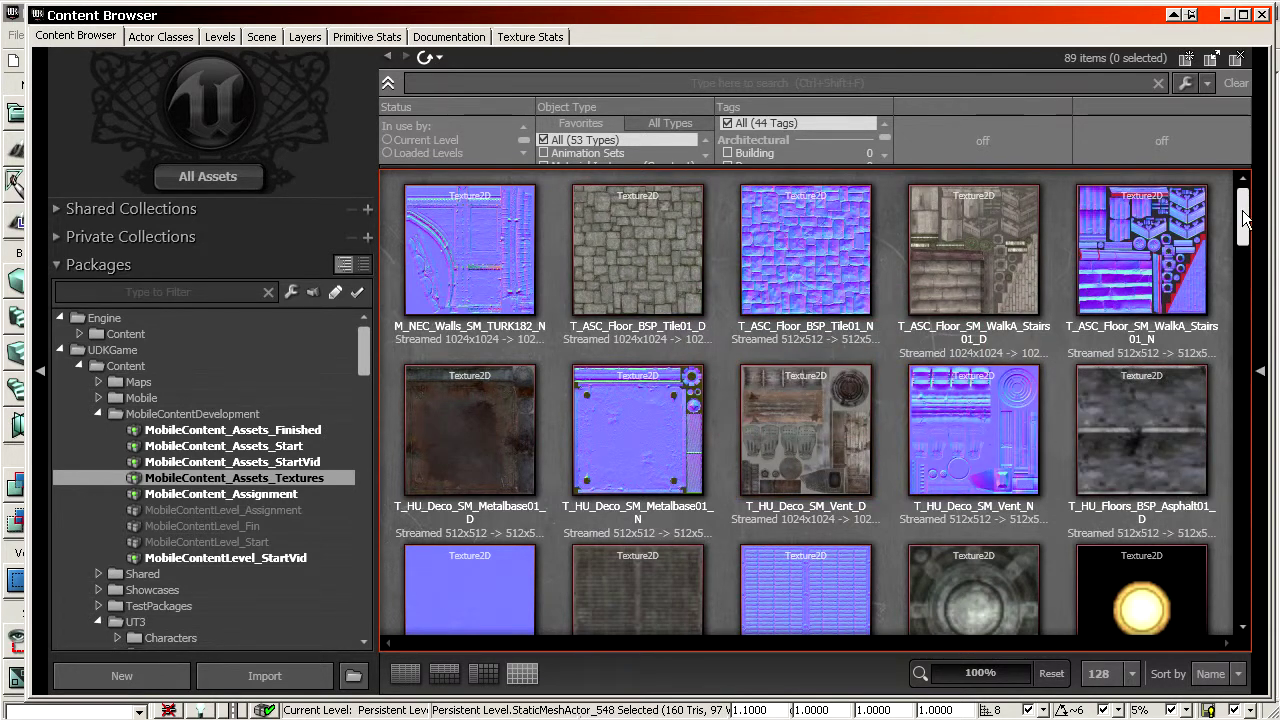
left_click_drag(1243, 212, 1247, 200)
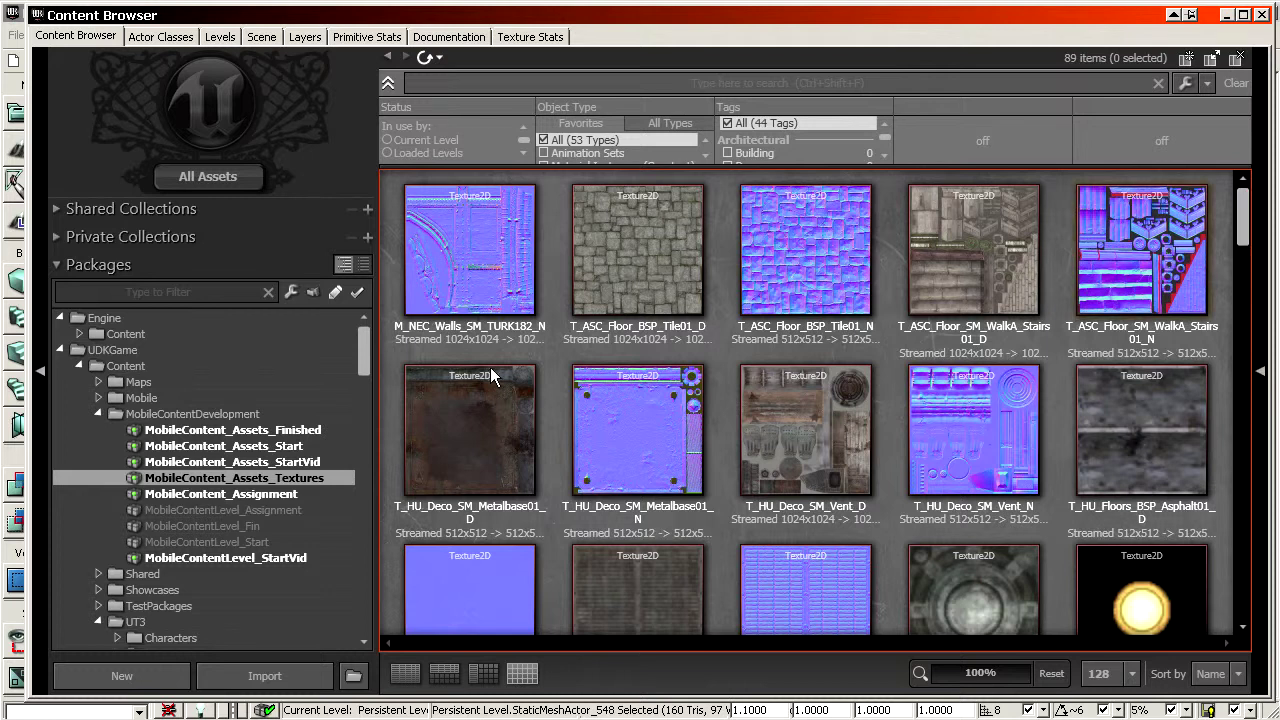
Examine the textures in the SM group of the HU_Deco package in the UT3 Environments folder
left_click_drag(369, 347, 364, 410)
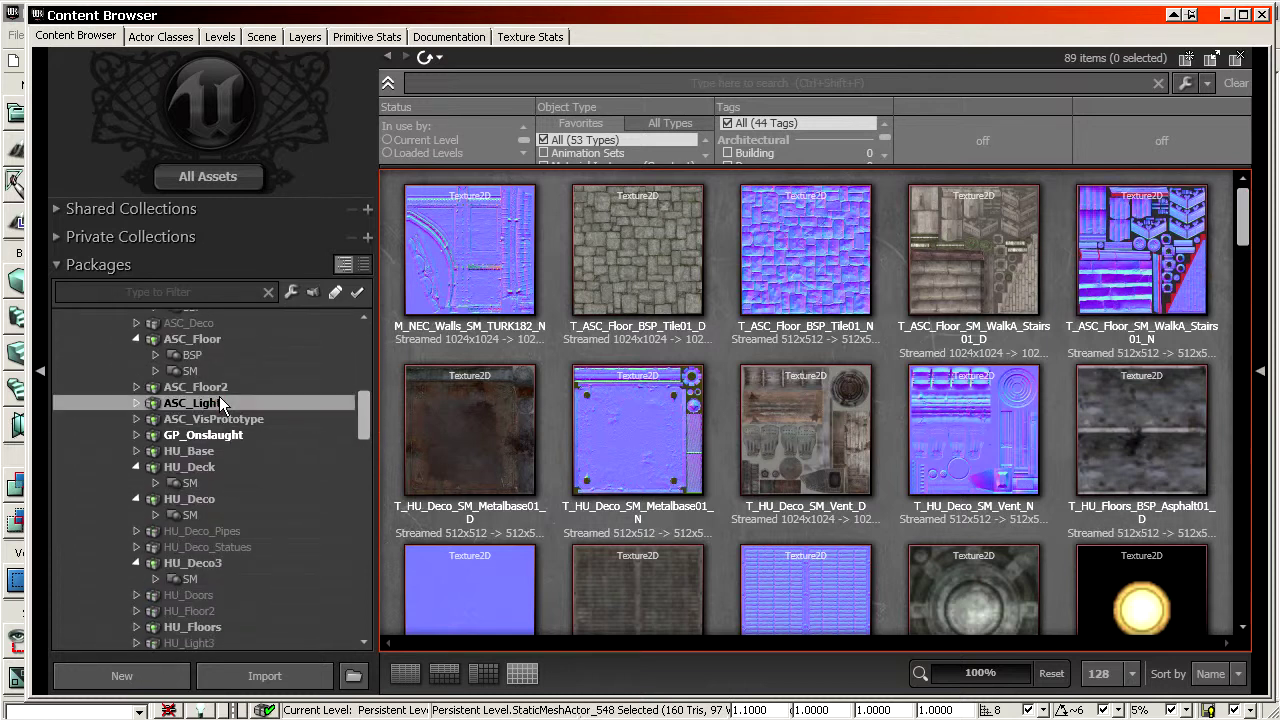
left_click(200, 499)
left_click(200, 547)
left_click(195, 515)
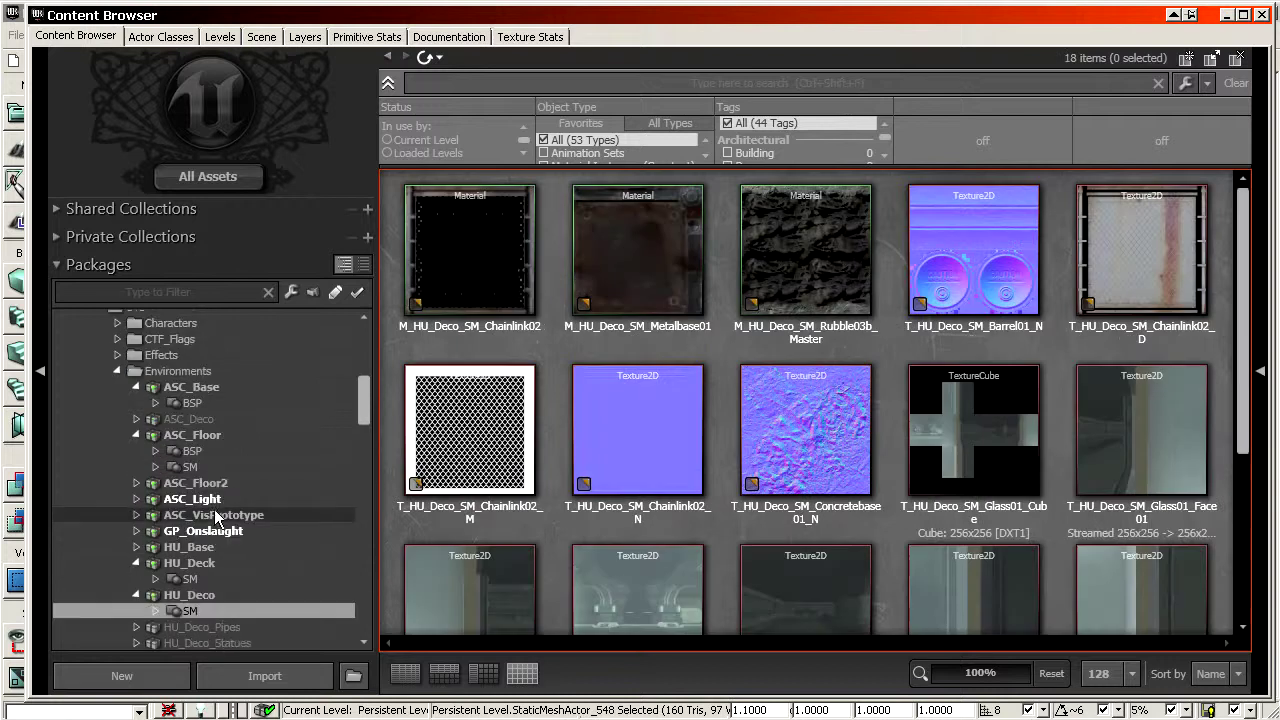
left_click(960, 250)
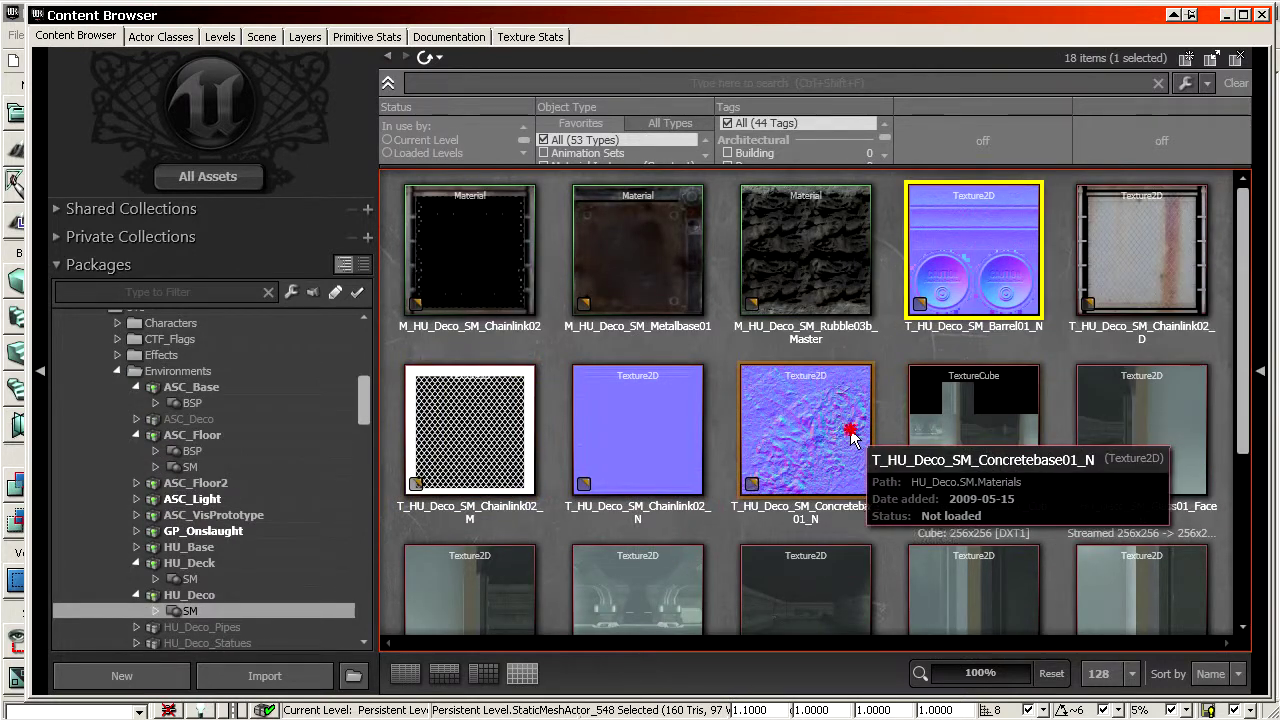
left_click(637, 430)
scroll(327, 450, "up", 7)
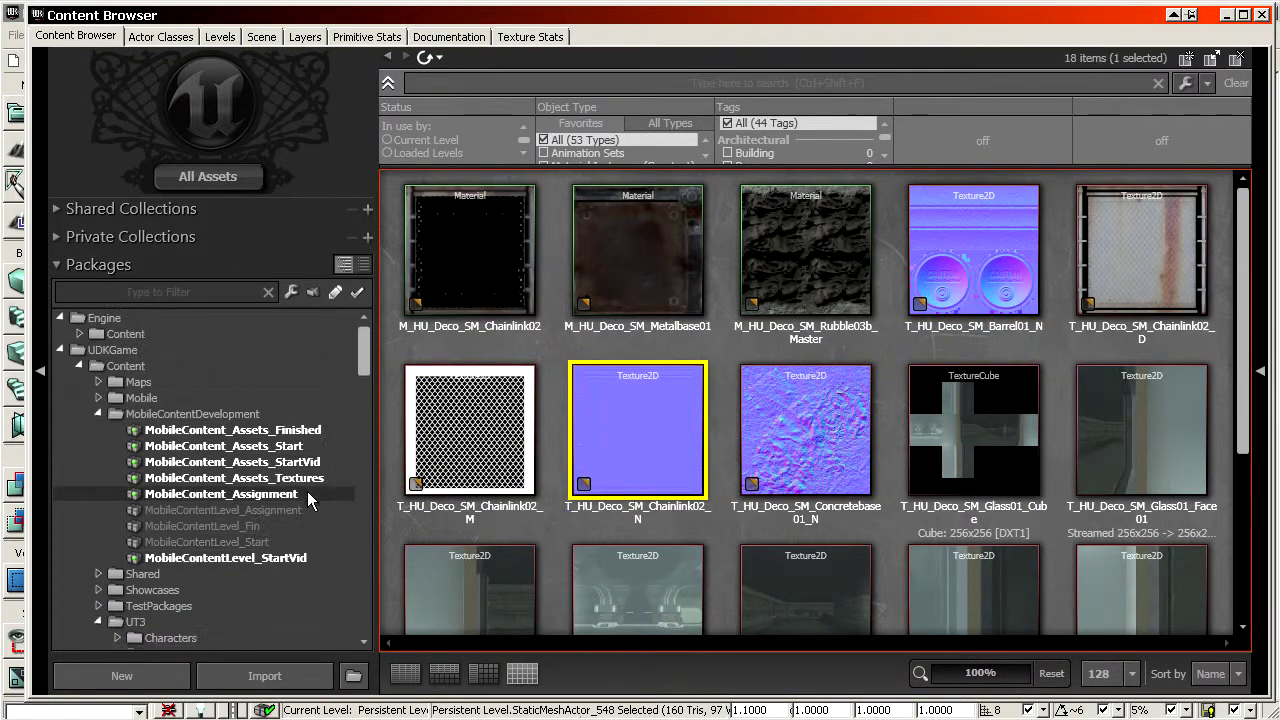
Review the textures gathered in the MobileContent_Assets_Textures package
left_click(309, 480)
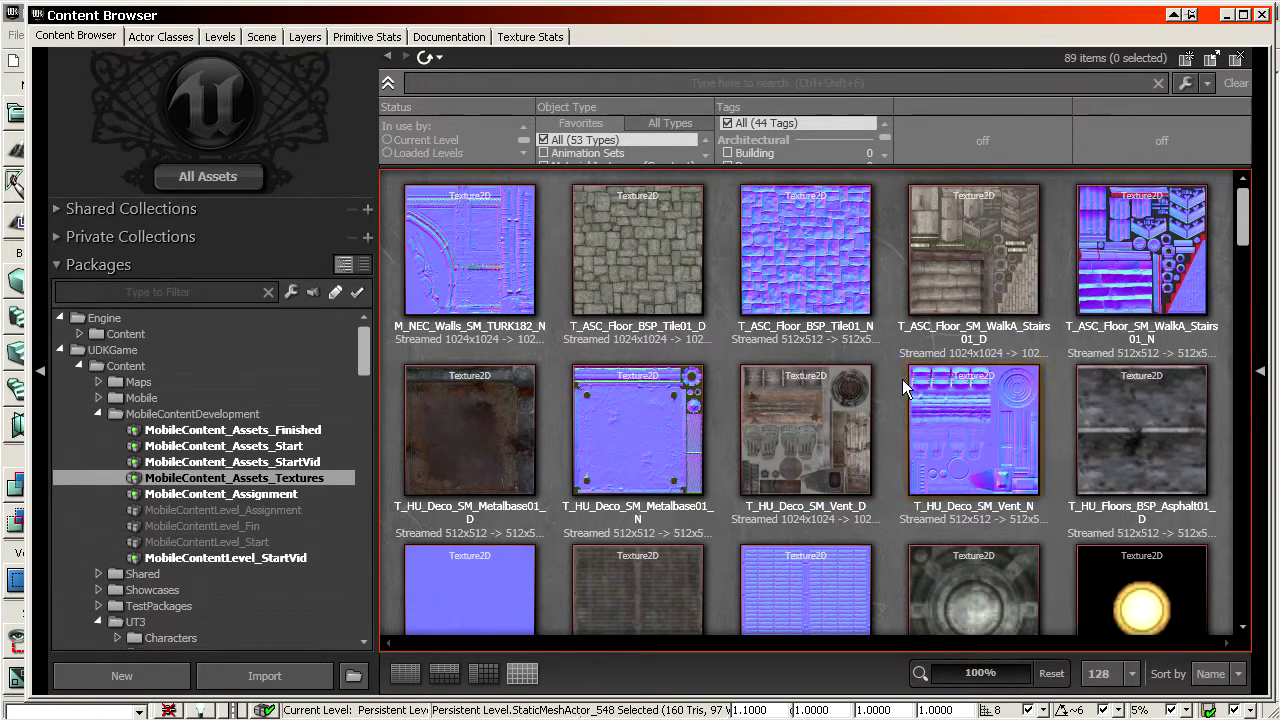
mouse_move(922, 503)
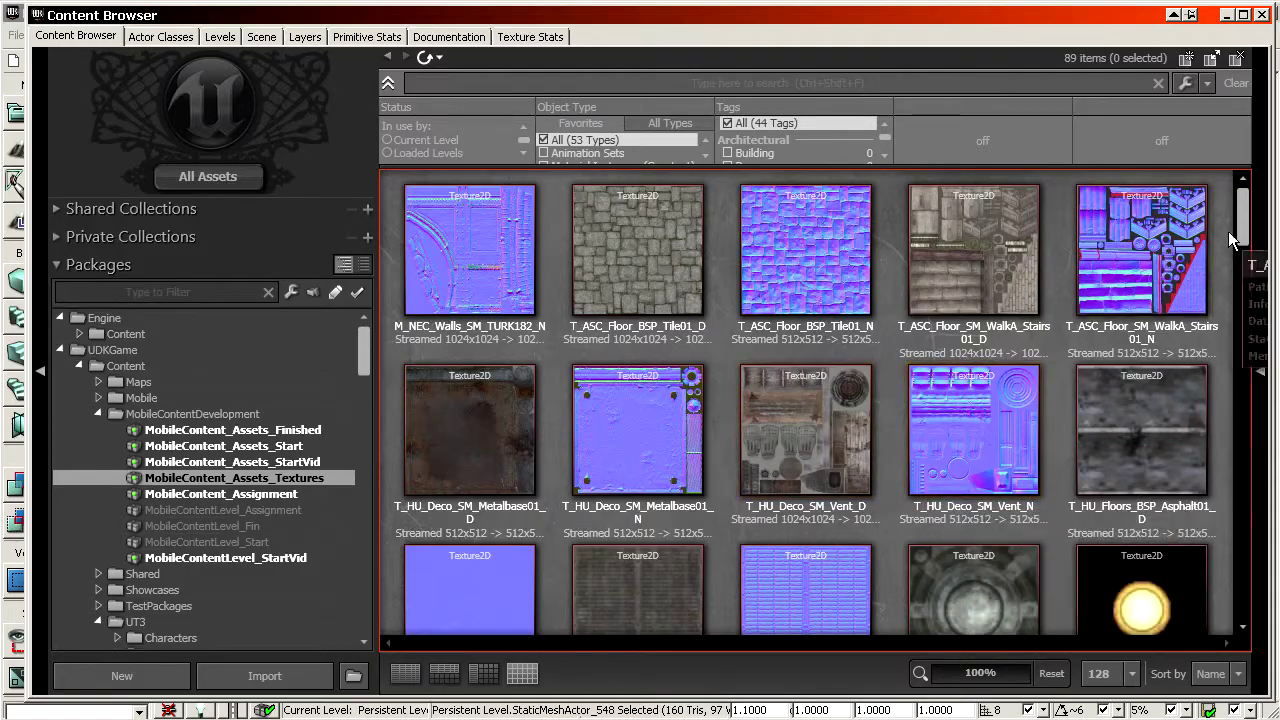
left_click_drag(1242, 207, 1205, 215)
mouse_move(405, 493)
mouse_move(760, 255)
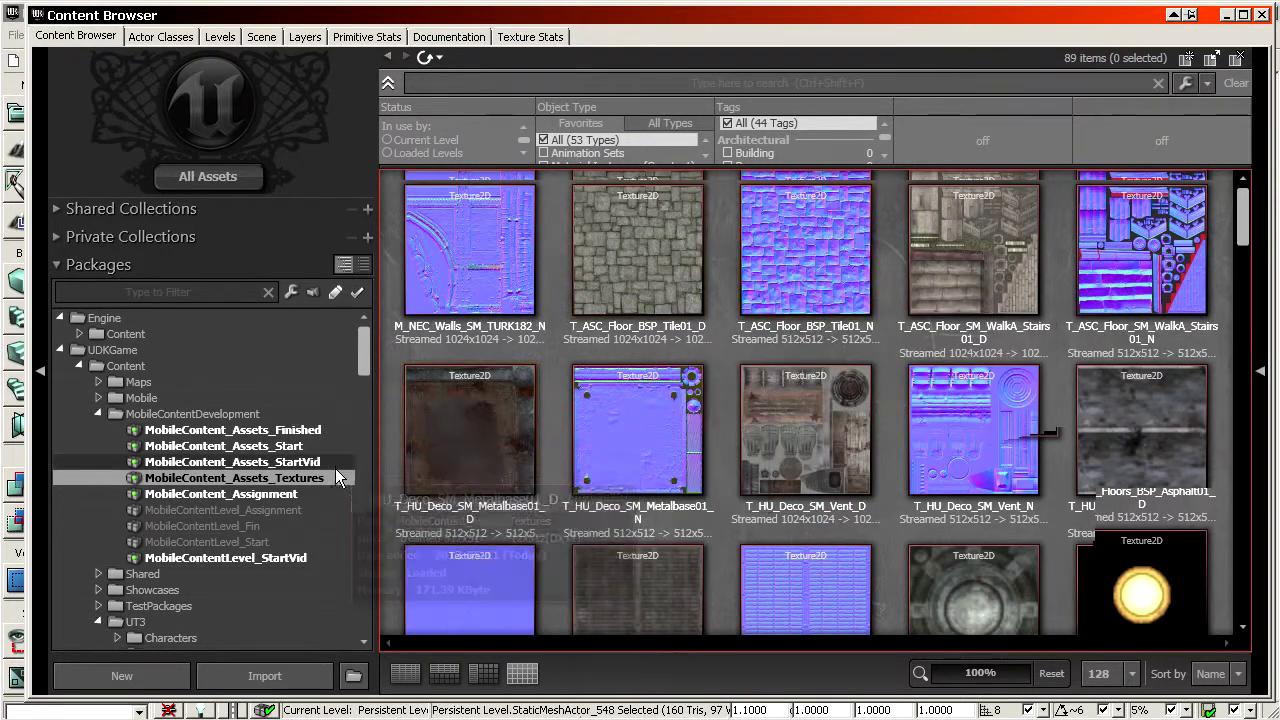
Review the materials stored in the MobileContent_Assets_Start package
left_click(255, 446)
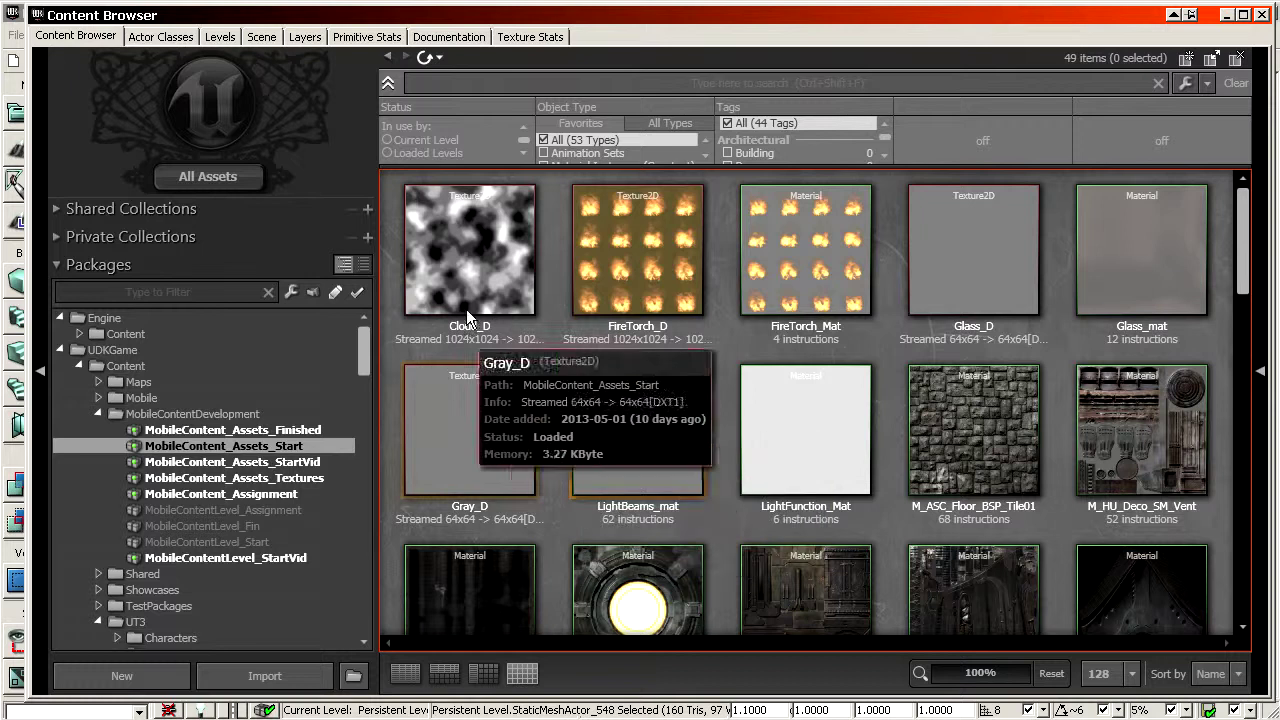
scroll(917, 400, "down", 2)
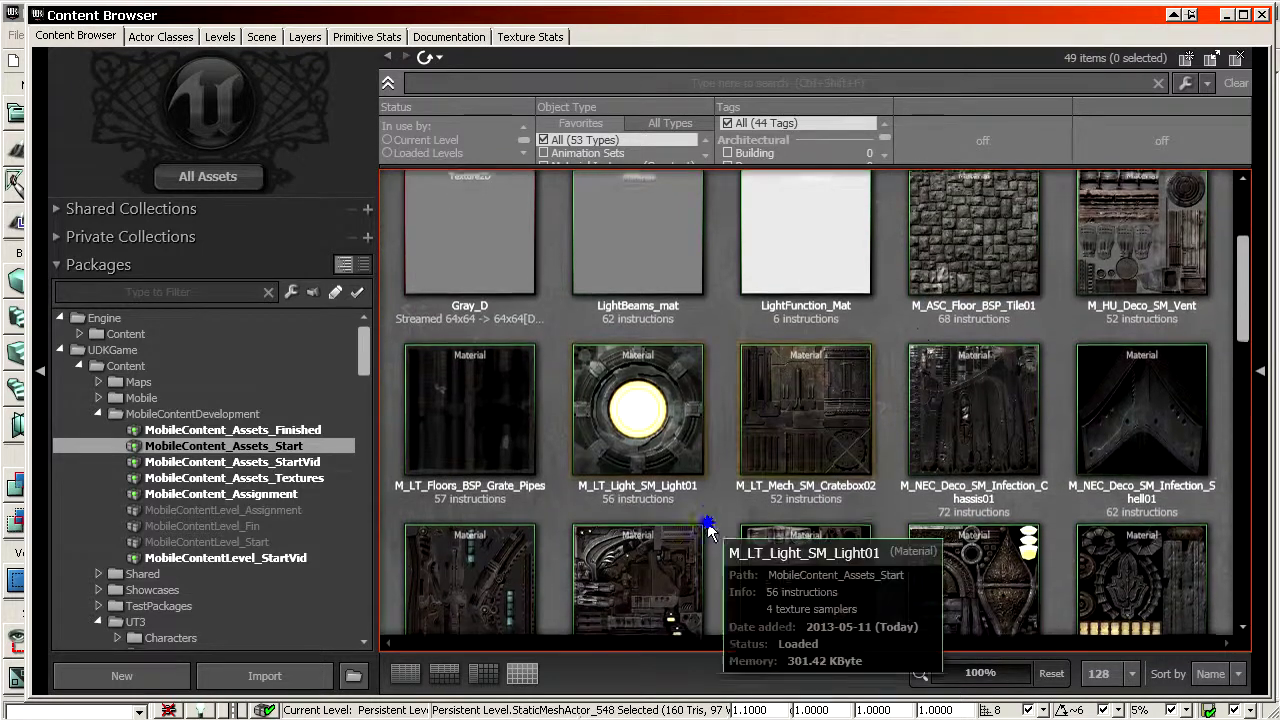
scroll(709, 522, "down", 2)
scroll(545, 507, "down", 6)
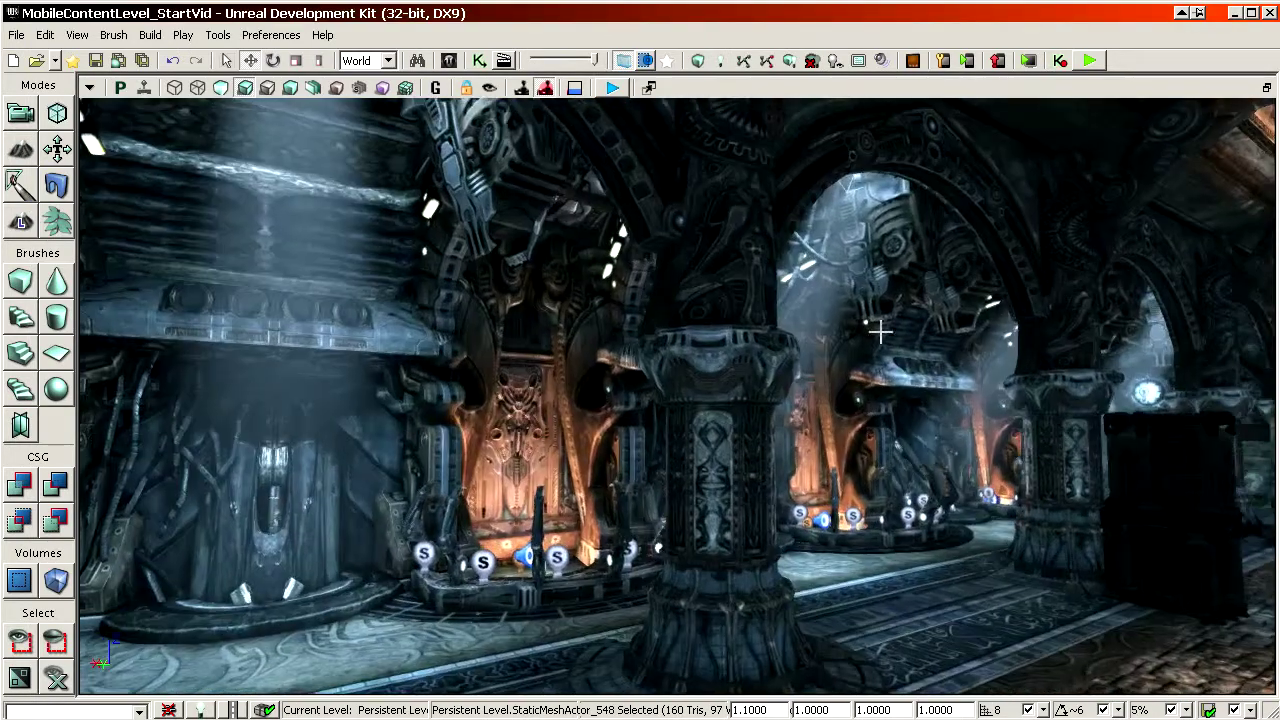
Open the properties of the wall mesh above the front pillar, filter them by "material", and locate its assigned material in the Content Browser
double_click(740, 177)
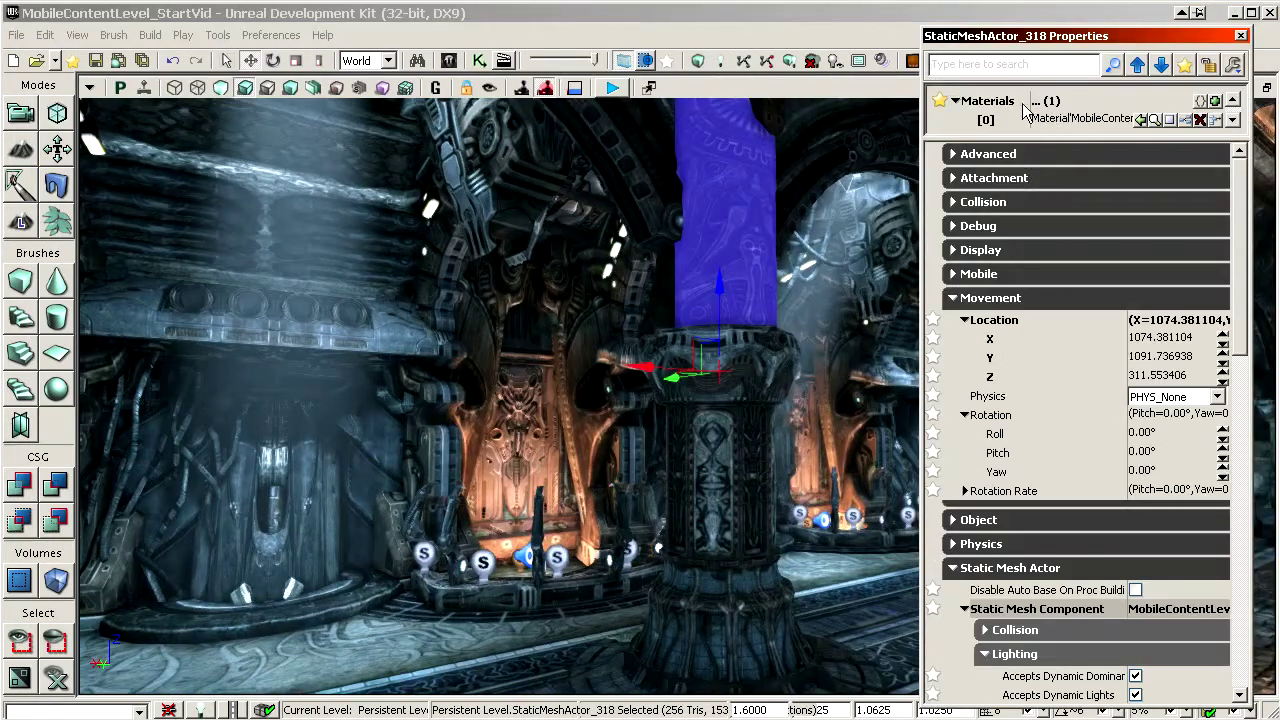
left_click(1058, 63)
type("material")
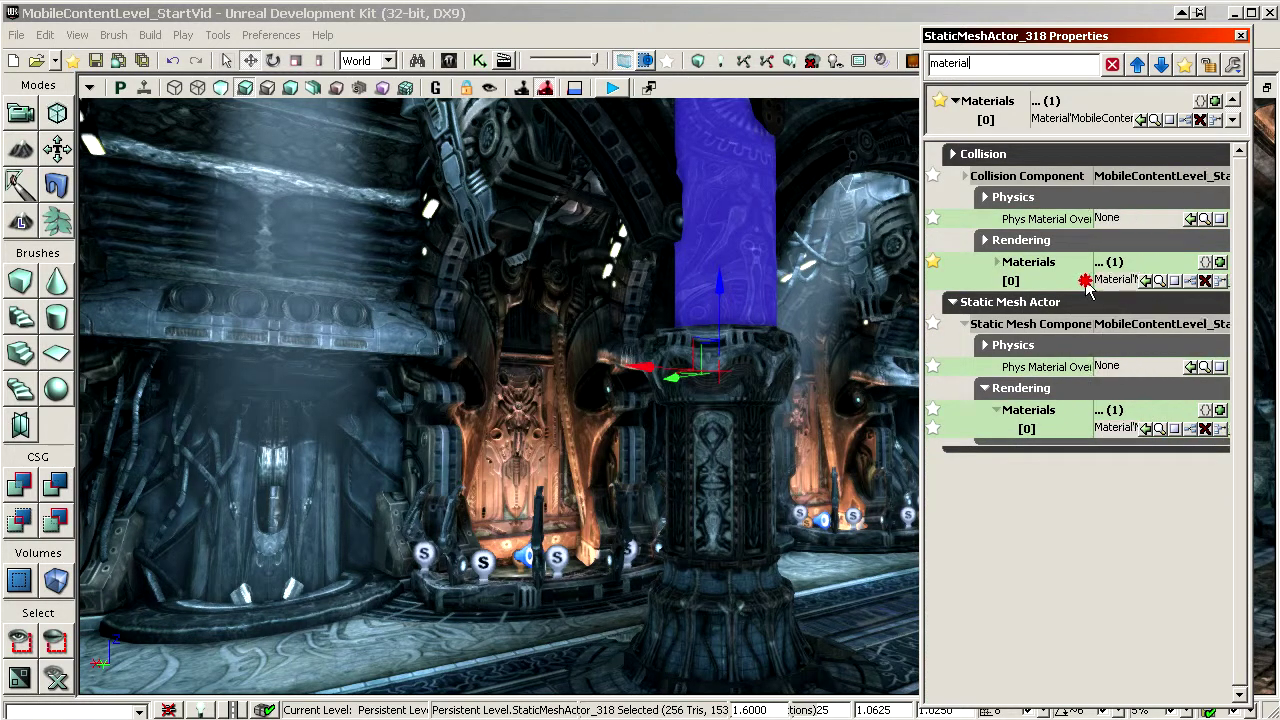
left_click_drag(1087, 288, 1022, 288)
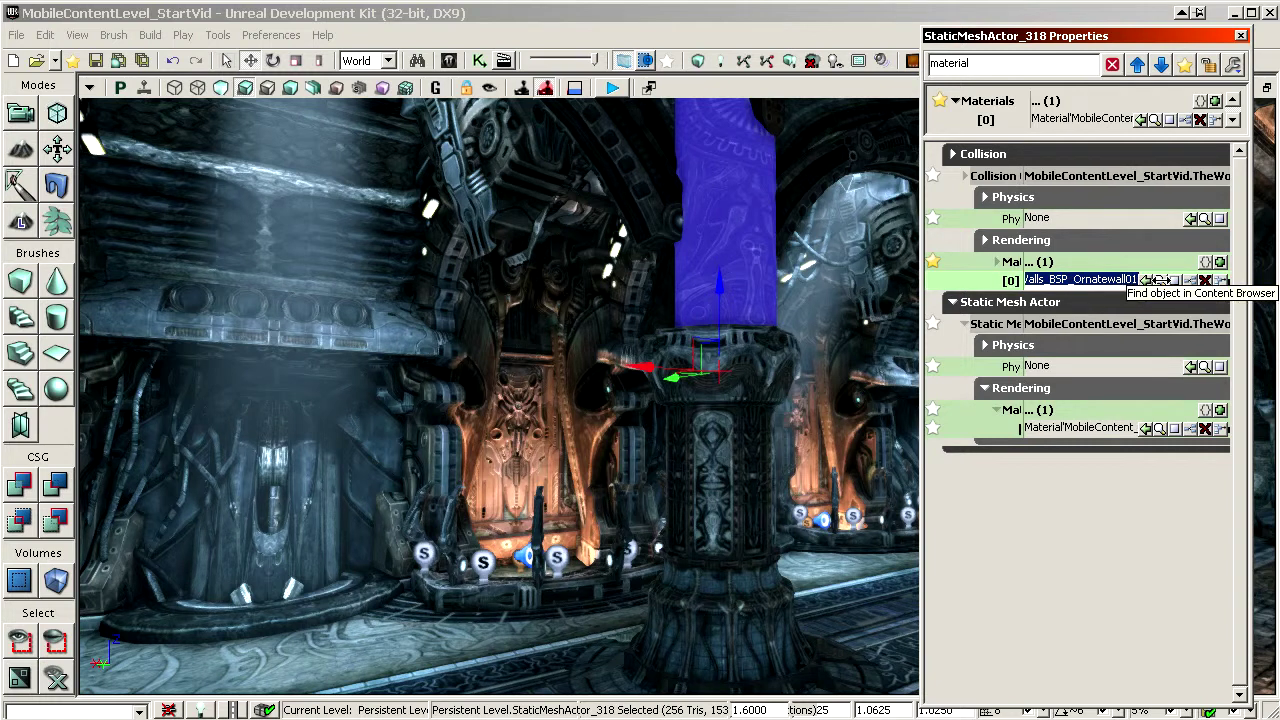
left_click(1162, 281)
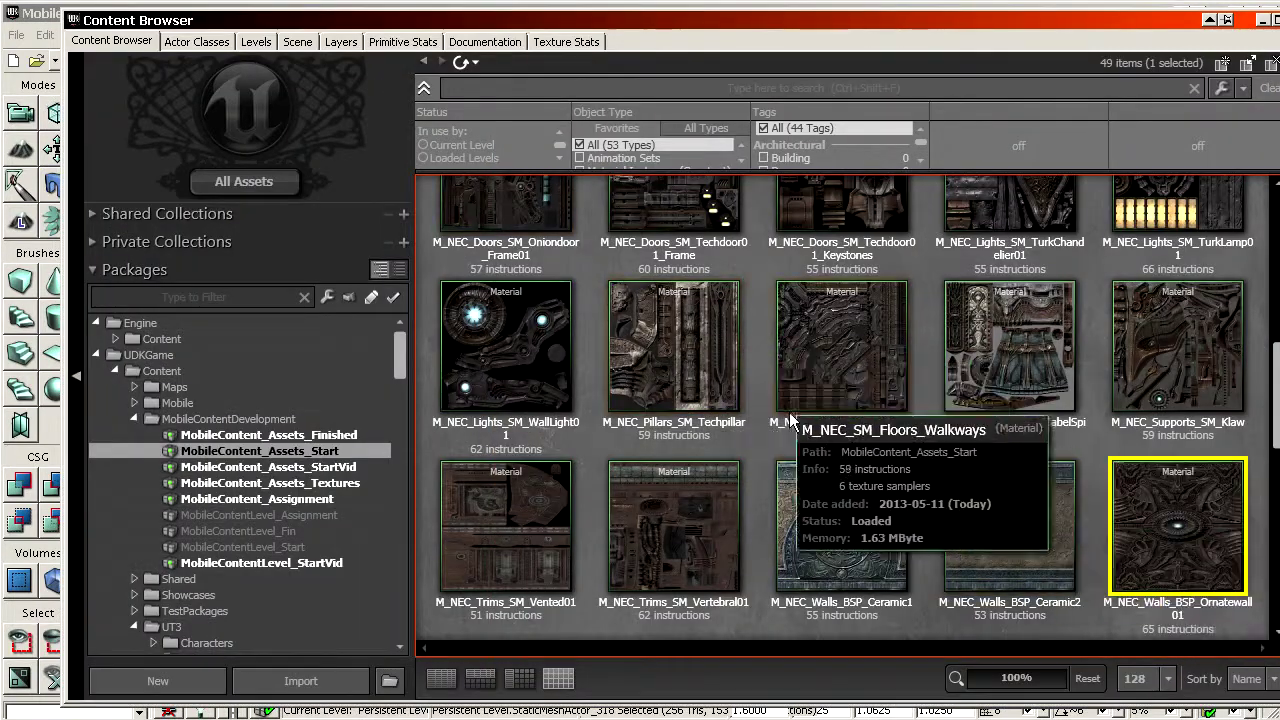
Select all materials from M_ASC_Floor_BSP_Tile01 to M_NR_Deco_SM_FountainTop and add T_NEC_Deco_SM_Spinecap01 to the selection
scroll(837, 349, "down", 2)
scroll(994, 386, "down", 5)
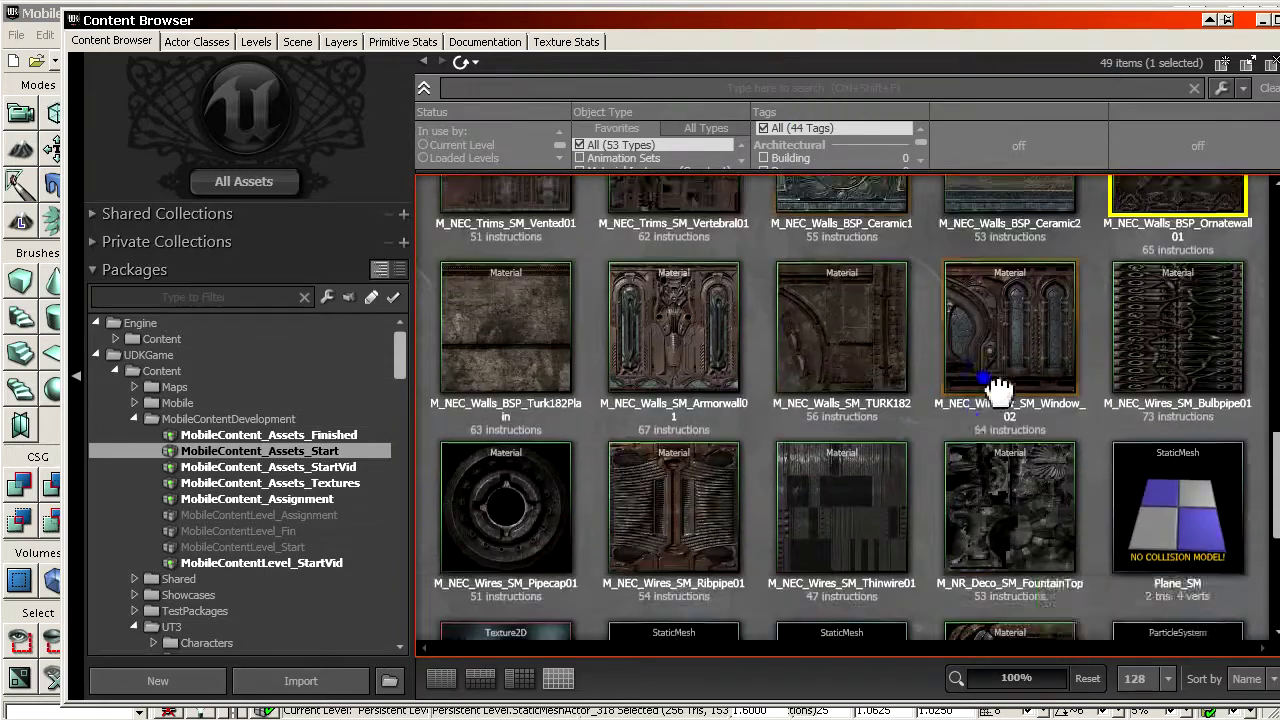
scroll(1027, 417, "up", 10)
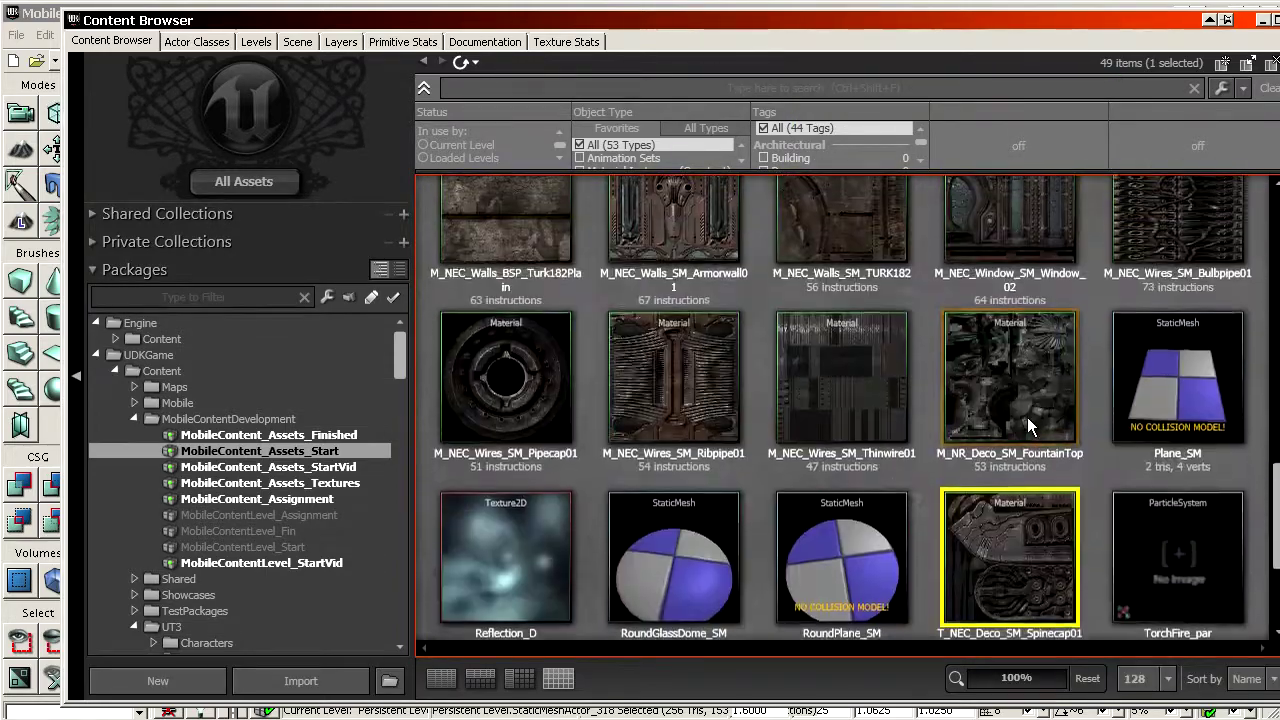
scroll(1037, 541, "up", 4)
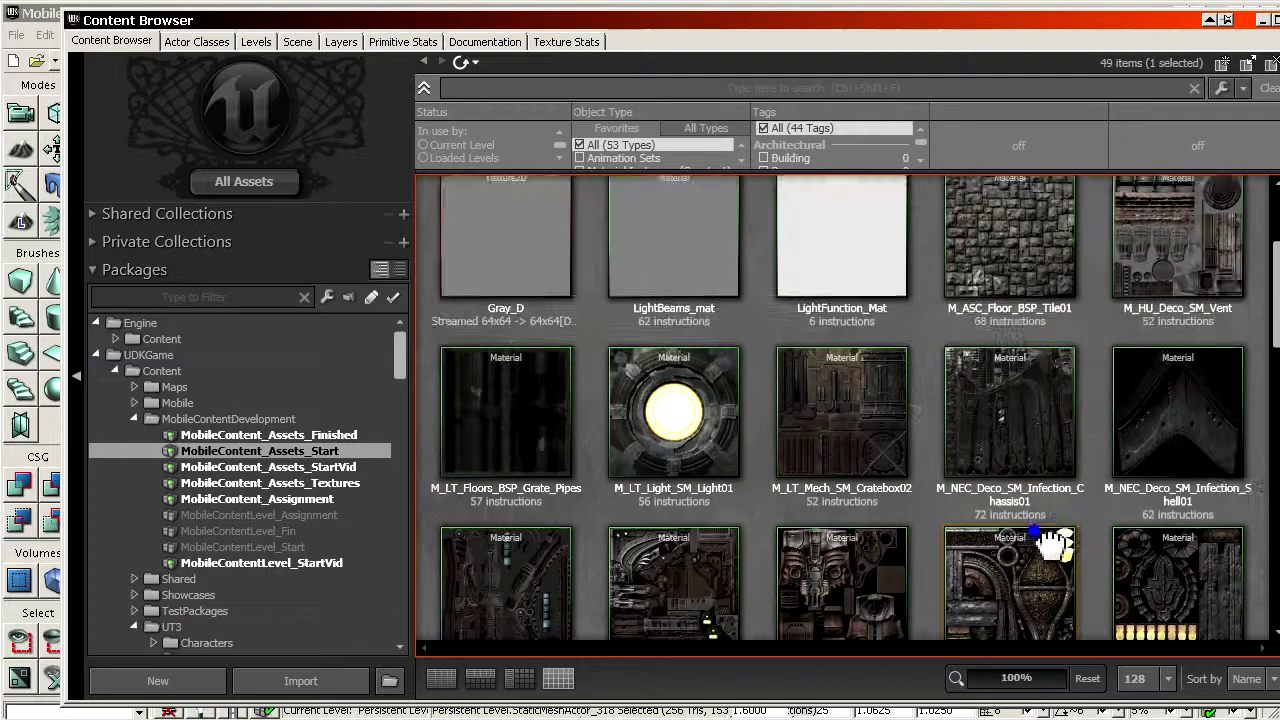
left_click(1027, 314, "shift")
scroll(992, 490, "down", 10)
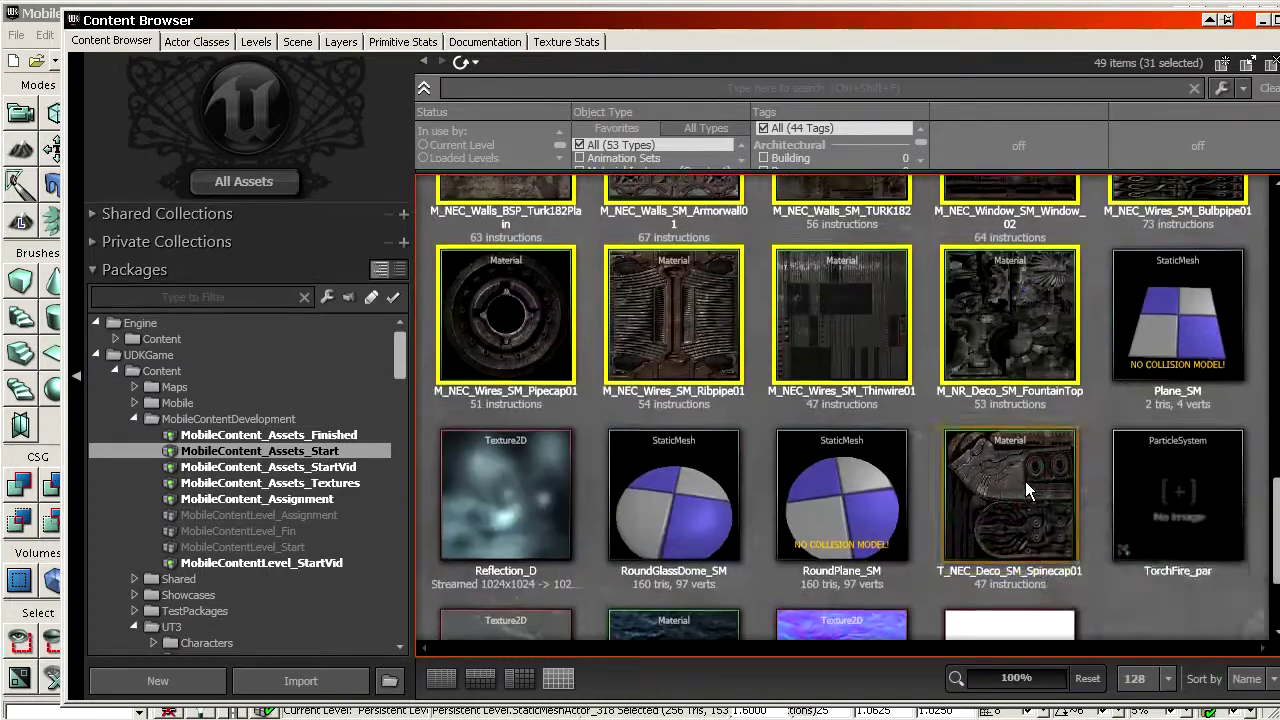
left_click(1025, 481, "ctrl")
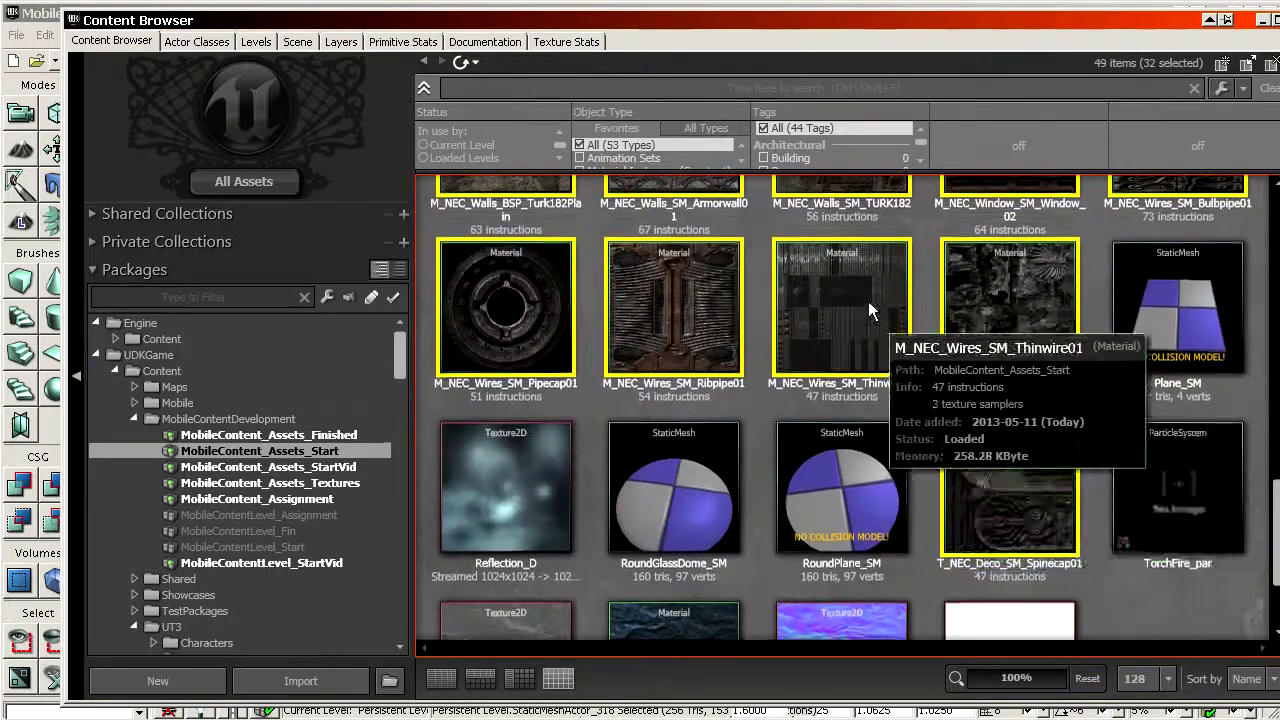
scroll(890, 530, "up", 2)
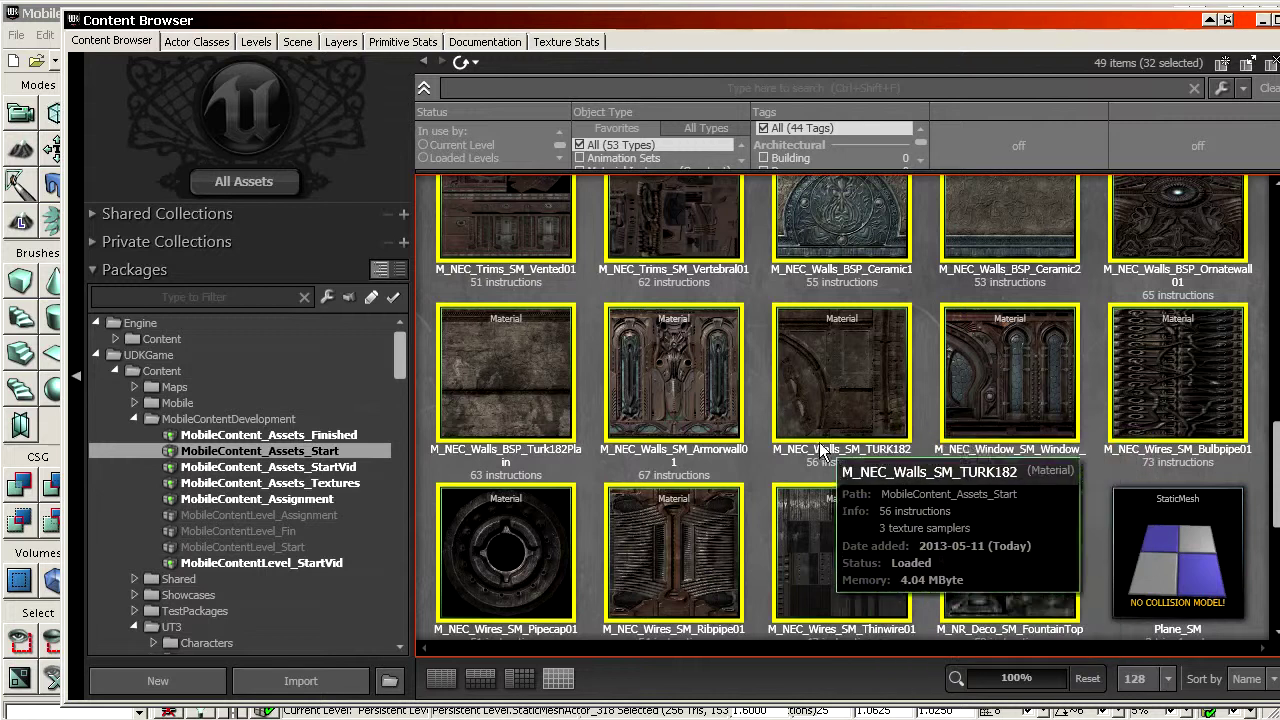
Compare the contents of the MobileContent_Assets_Textures and MobileContent_Assets_Start packages
left_click(334, 484)
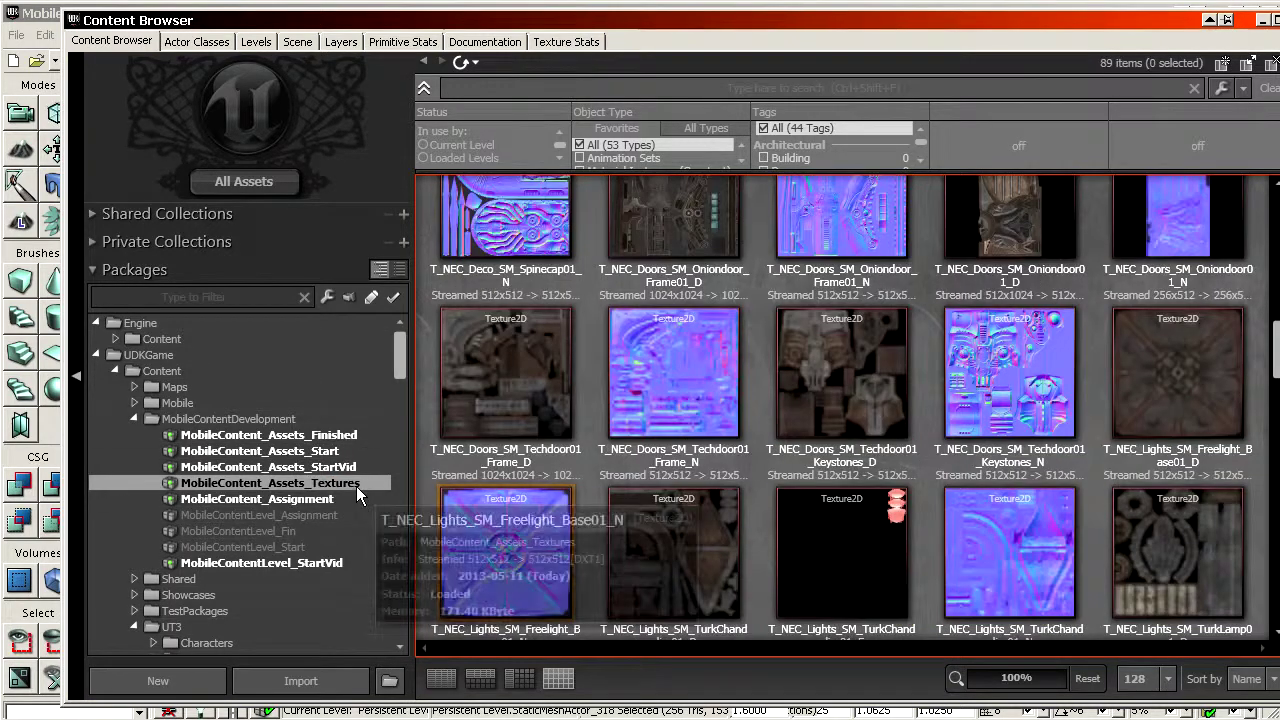
left_click(340, 452)
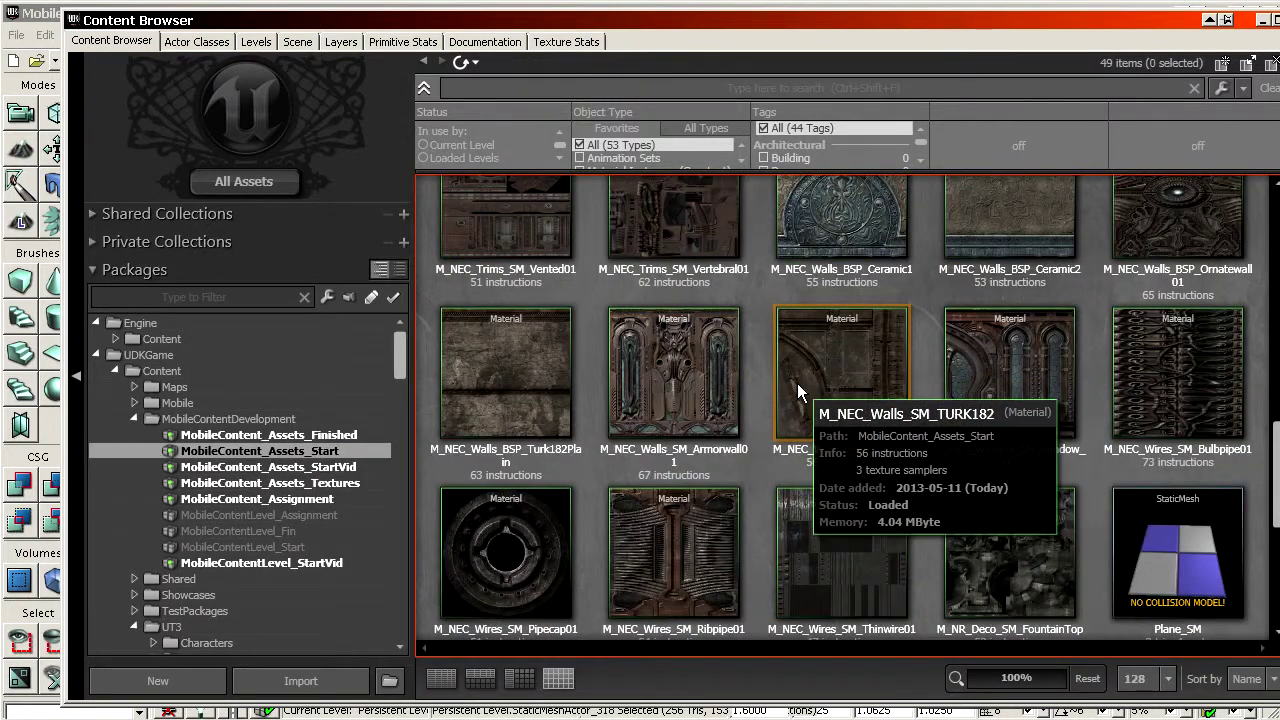
left_click(341, 484)
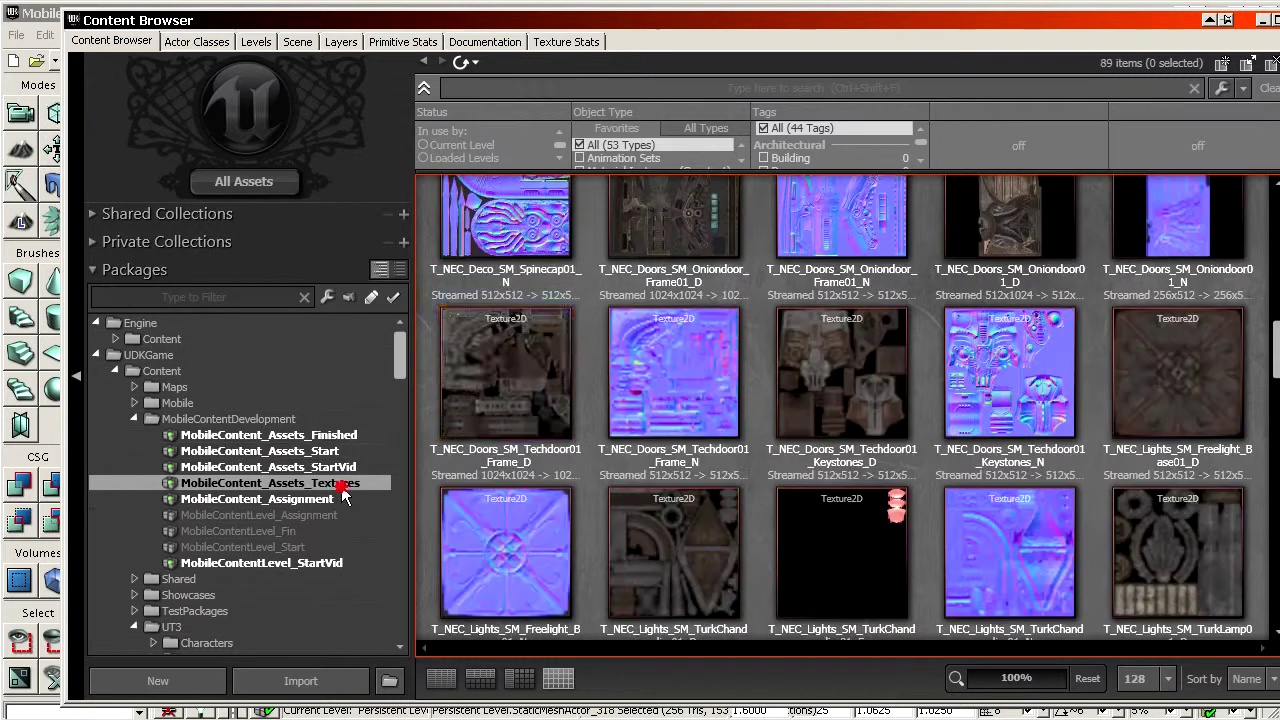
left_click(333, 452)
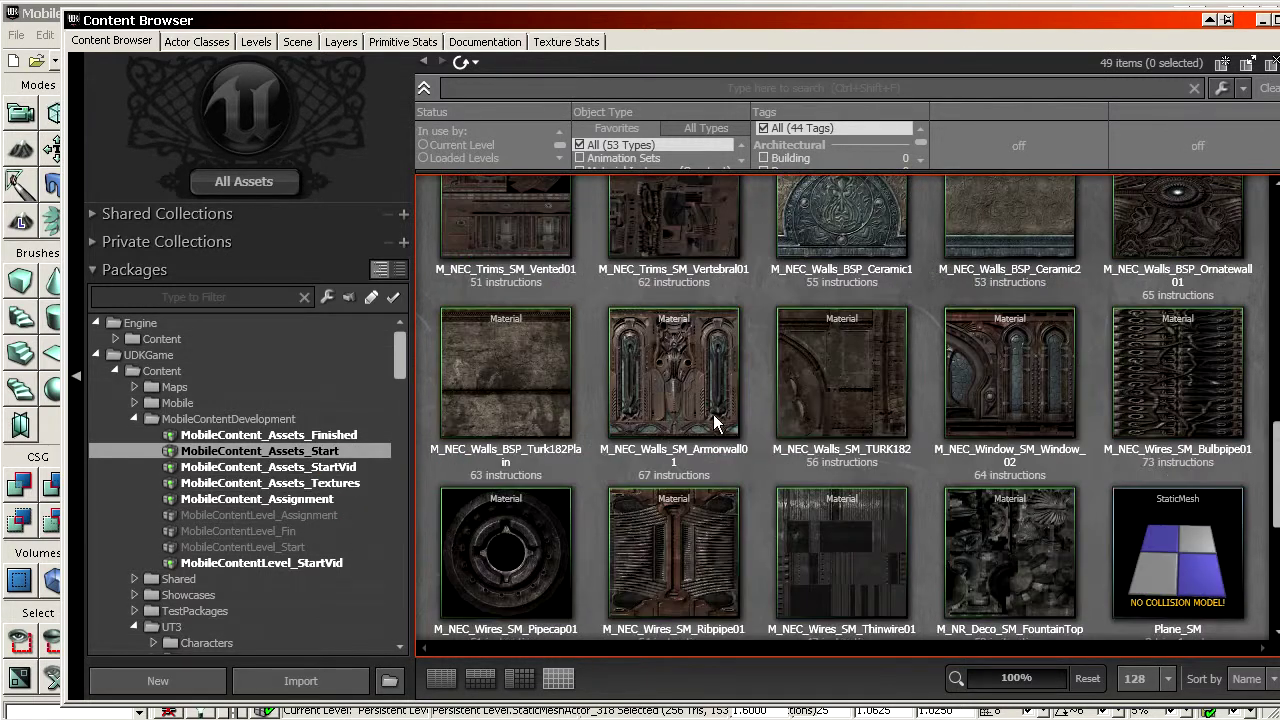
Look through the MobileContent_Assets_Start materials, from T_NEC_Deco_SM_Spinecap01 back up to the floor, light and support materials
scroll(943, 513, "down", 3)
left_click(1029, 383)
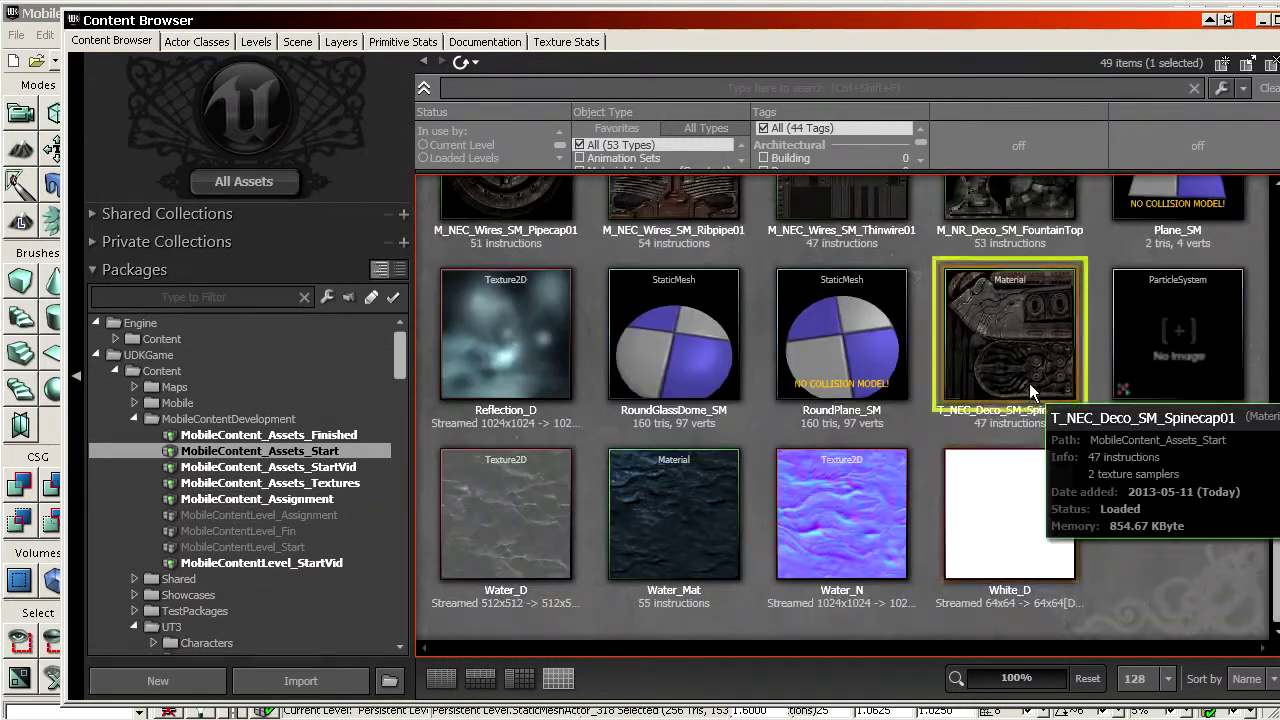
scroll(1020, 410, "up", 5)
scroll(1020, 560, "up", 4)
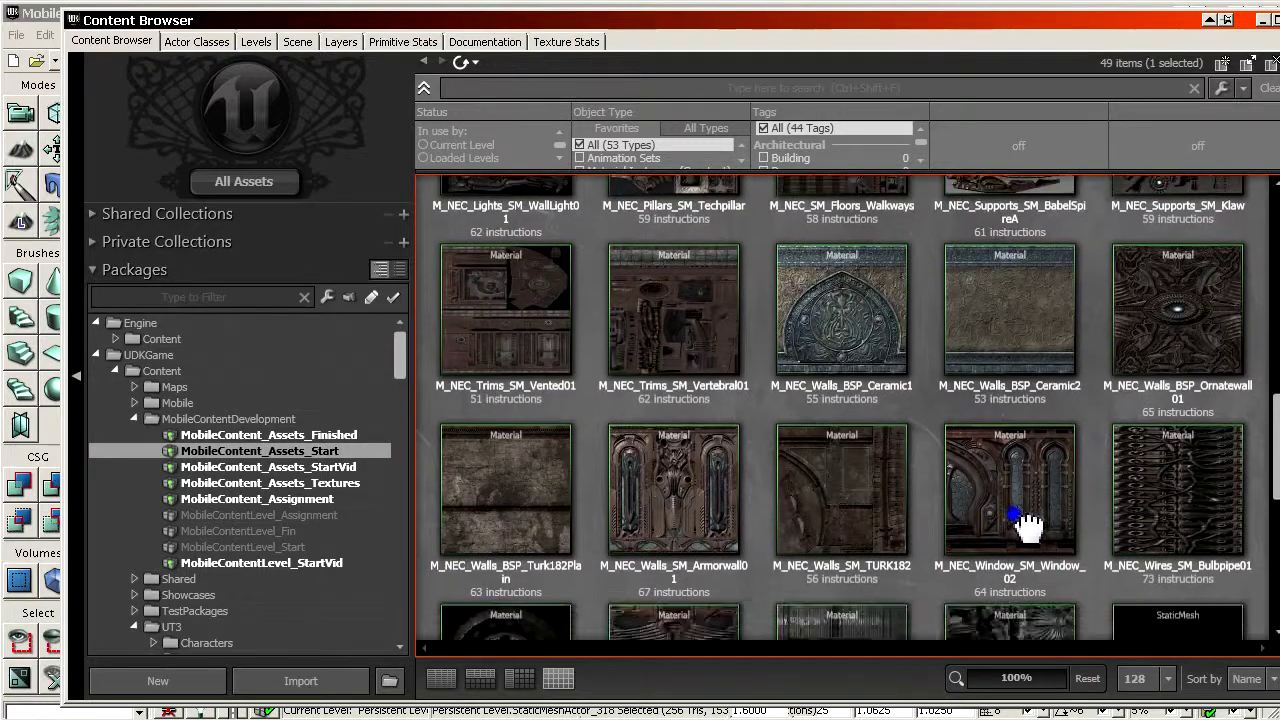
scroll(999, 394, "up", 2)
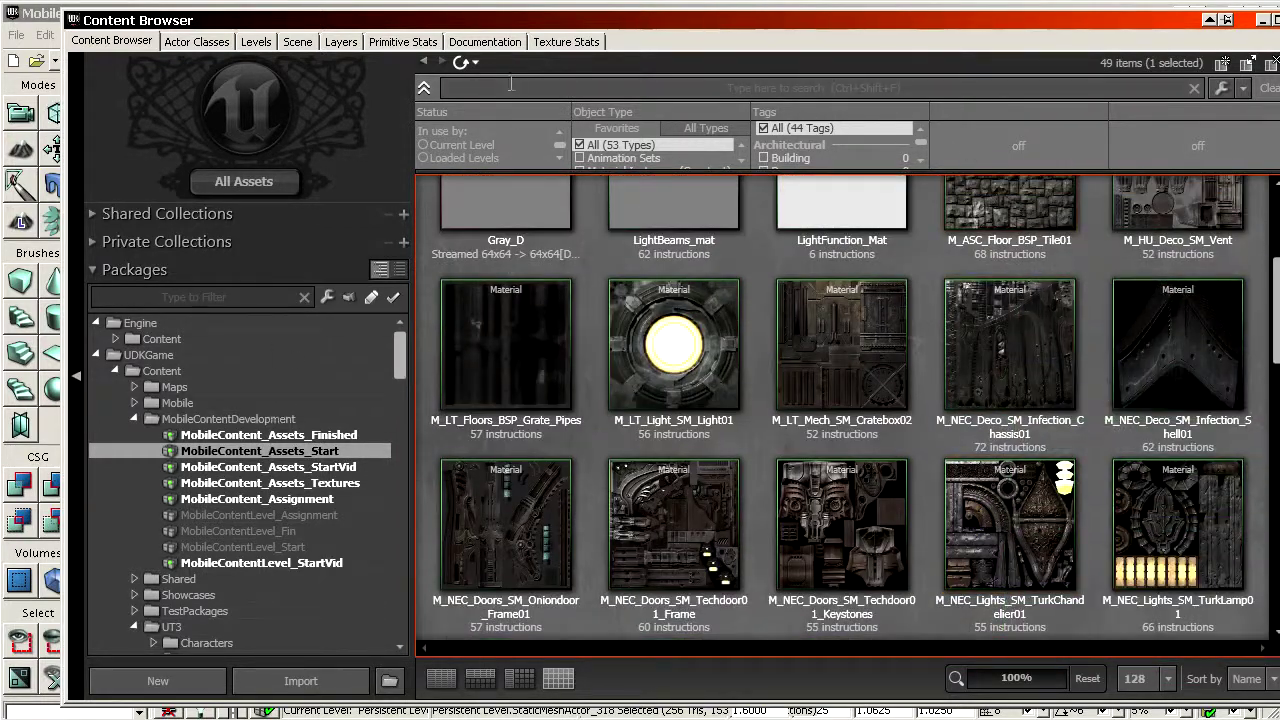
scroll(1000, 330, "down", 3)
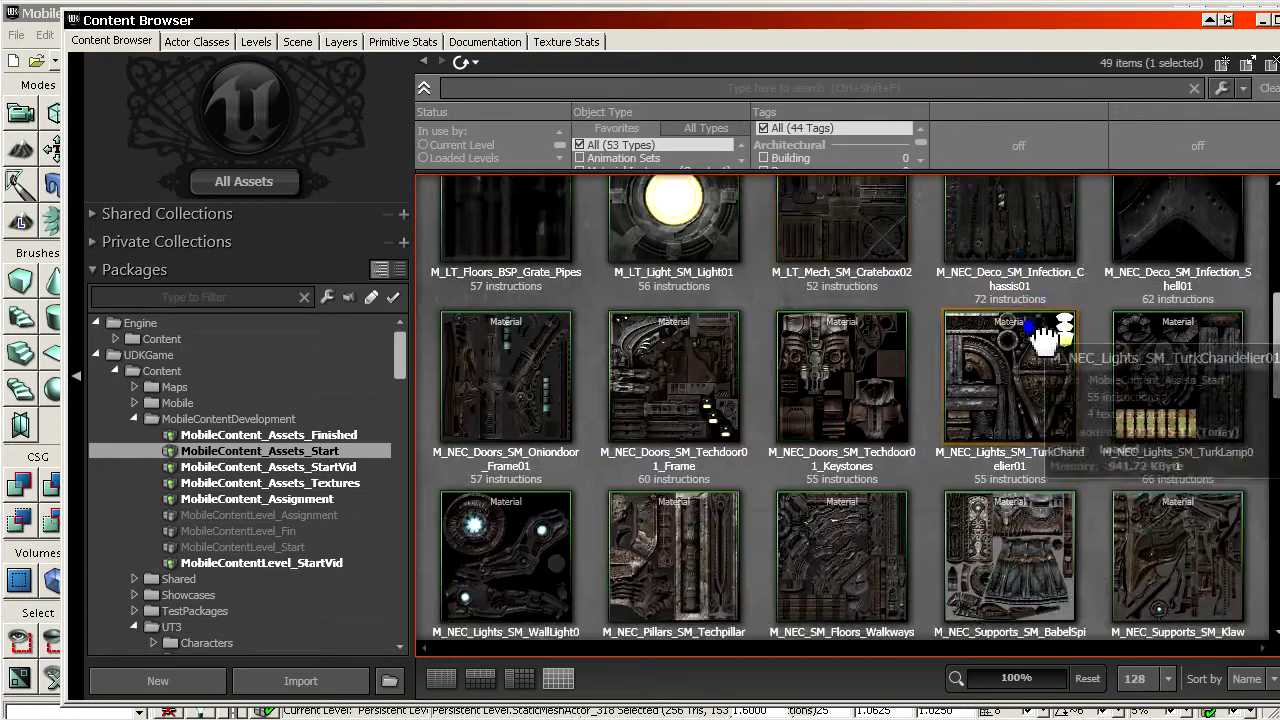
scroll(1000, 420, "down", 3)
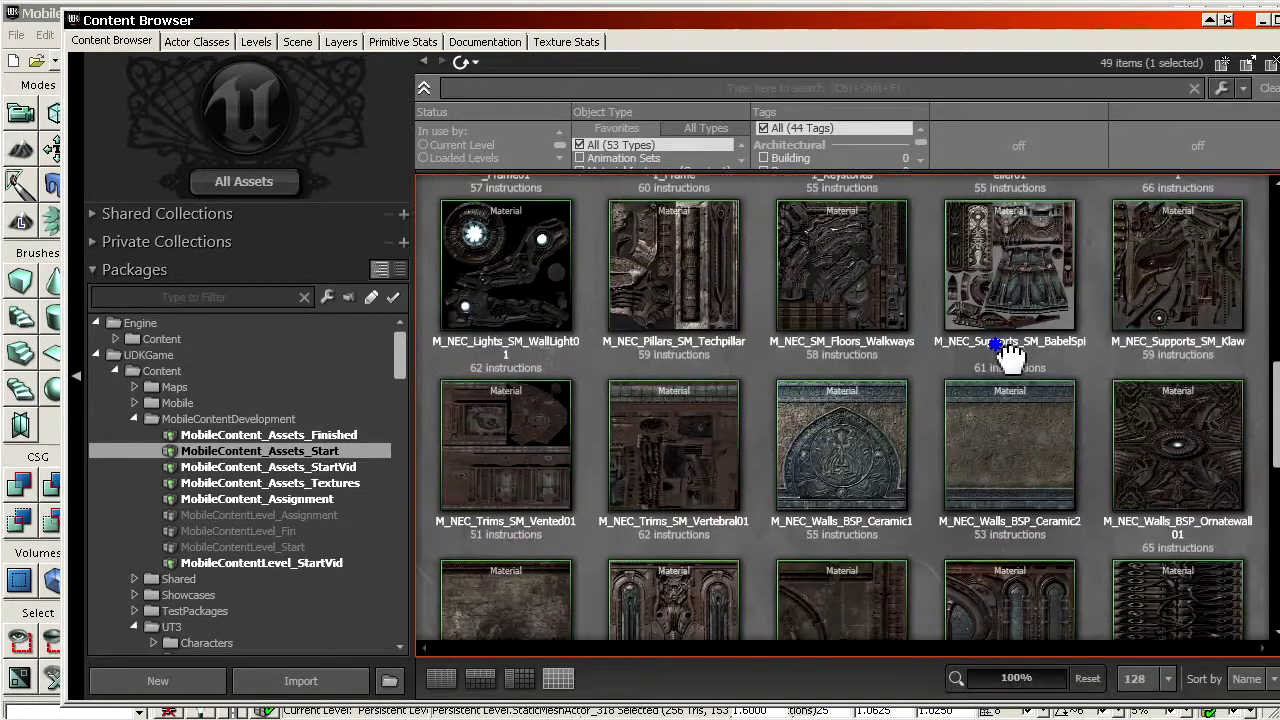
scroll(790, 350, "up", 1)
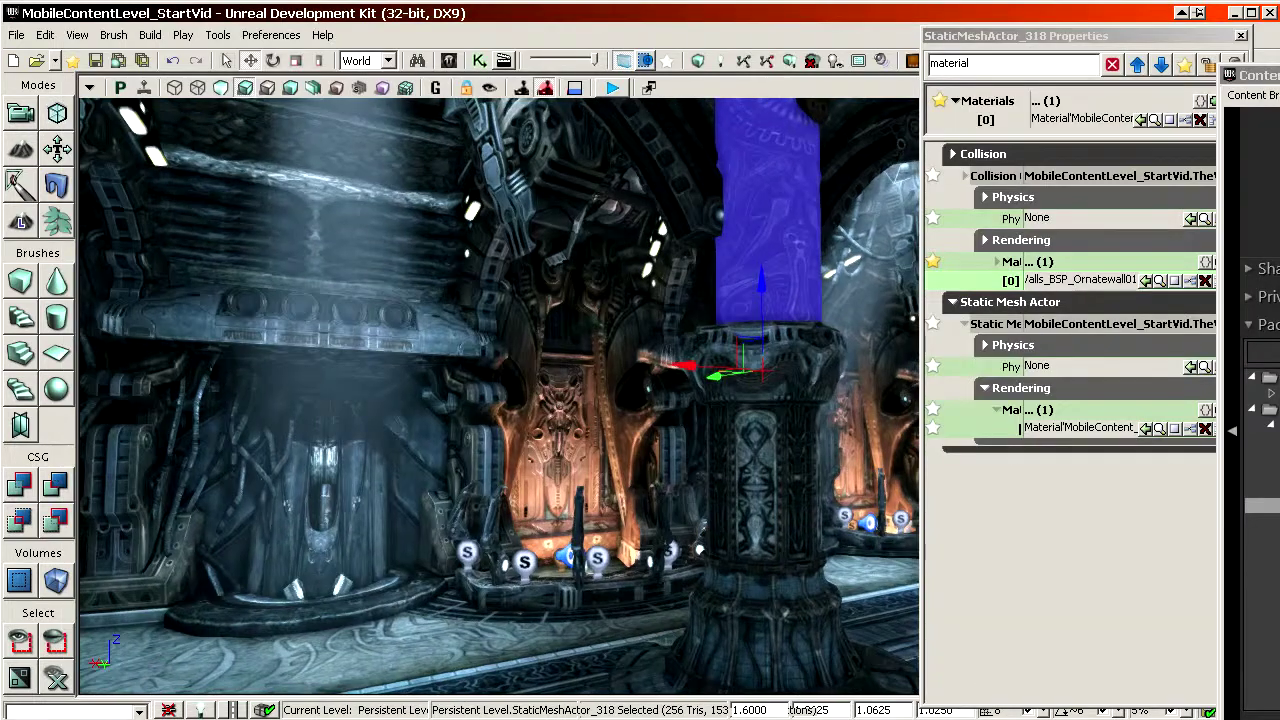
Select the lower pillar mesh, widen its properties window and material name column, and locate its assigned material in the Content Browser
right_click_drag(640, 240, 717, 270)
left_click(651, 299)
right_click_drag(651, 299, 600, 230)
left_click_drag(1080, 35, 970, 32)
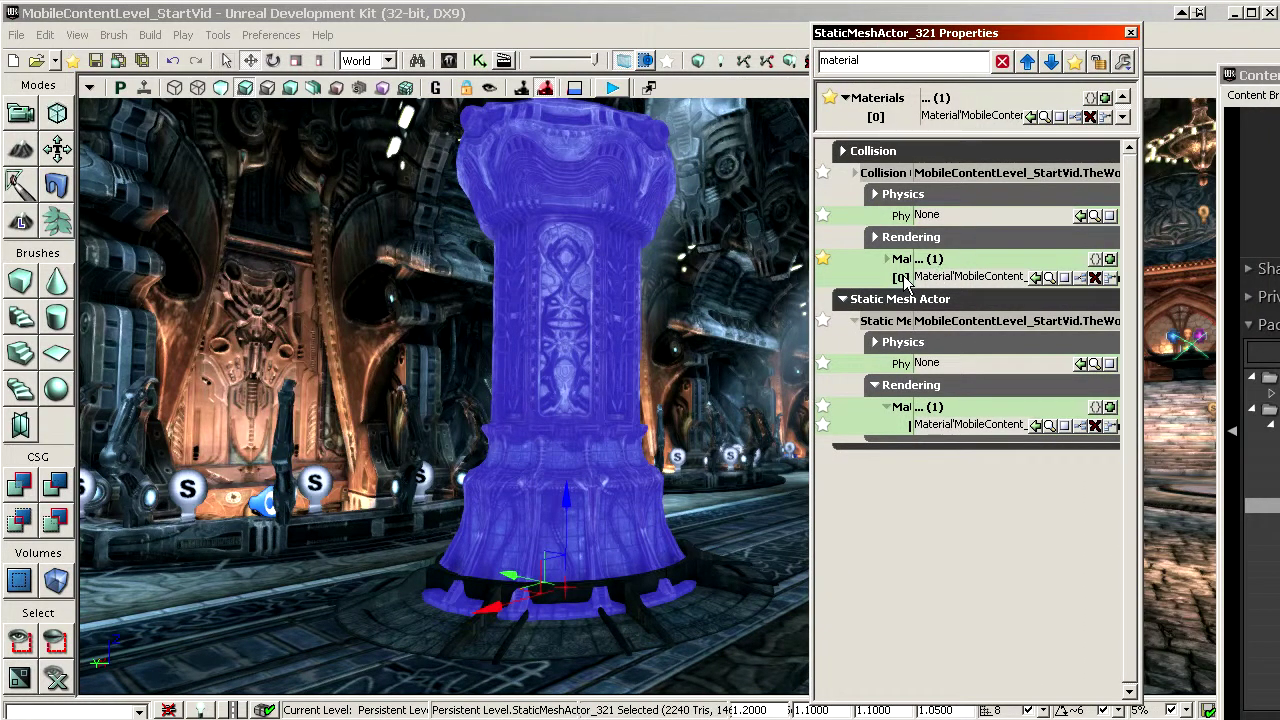
left_click_drag(811, 272, 710, 277)
left_click_drag(845, 263, 921, 264)
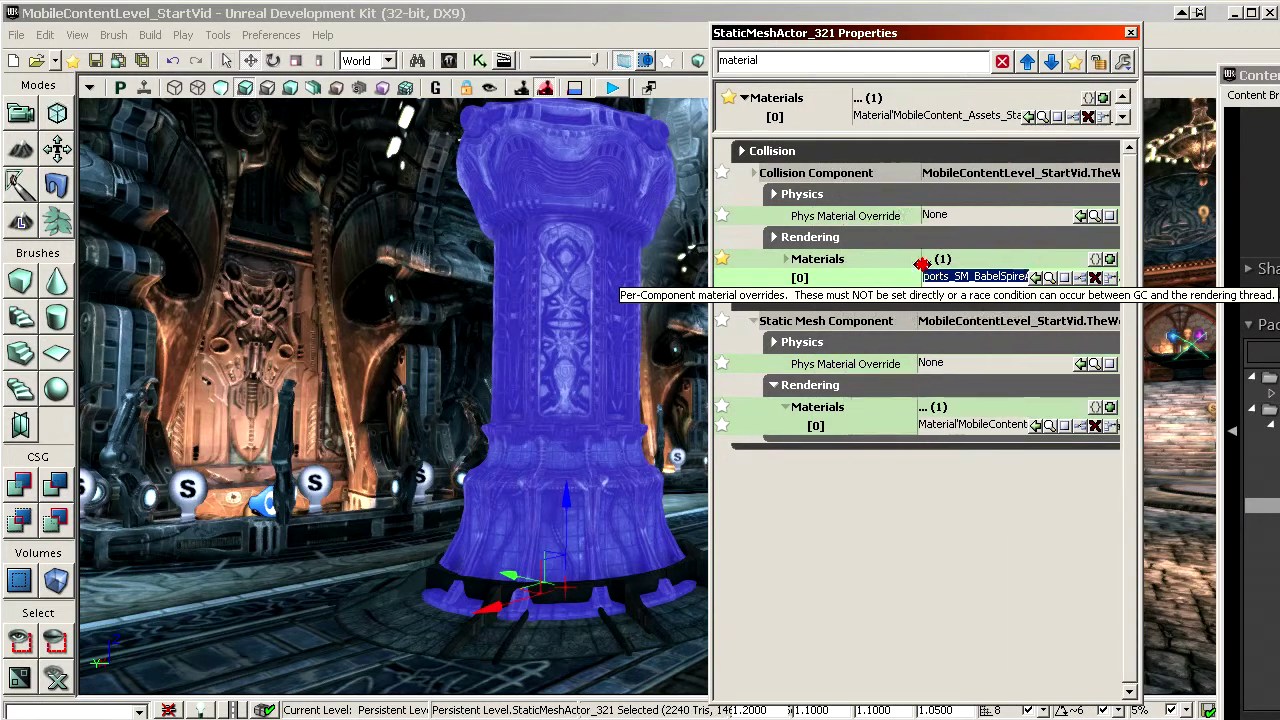
left_click(1048, 280)
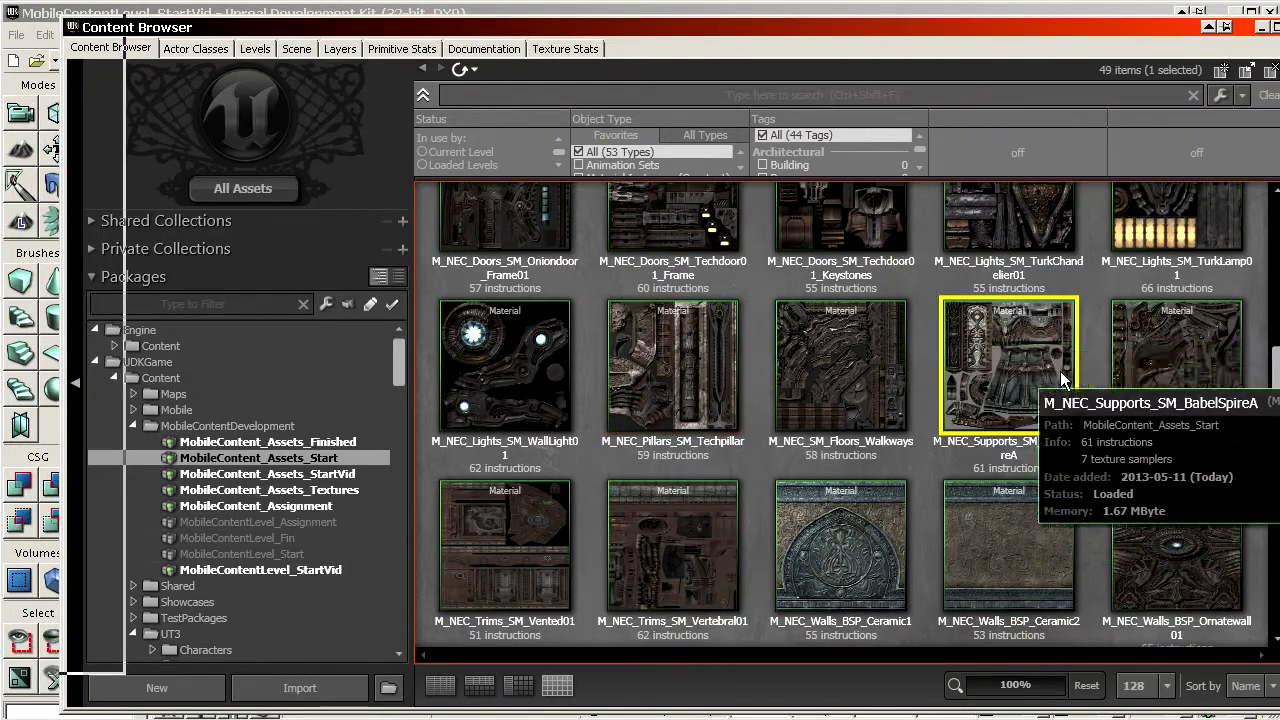
Open M_NEC_Supports_SM_BabelSpireA in the Material Editor and move the Content Browser out of its way
double_click(1012, 346)
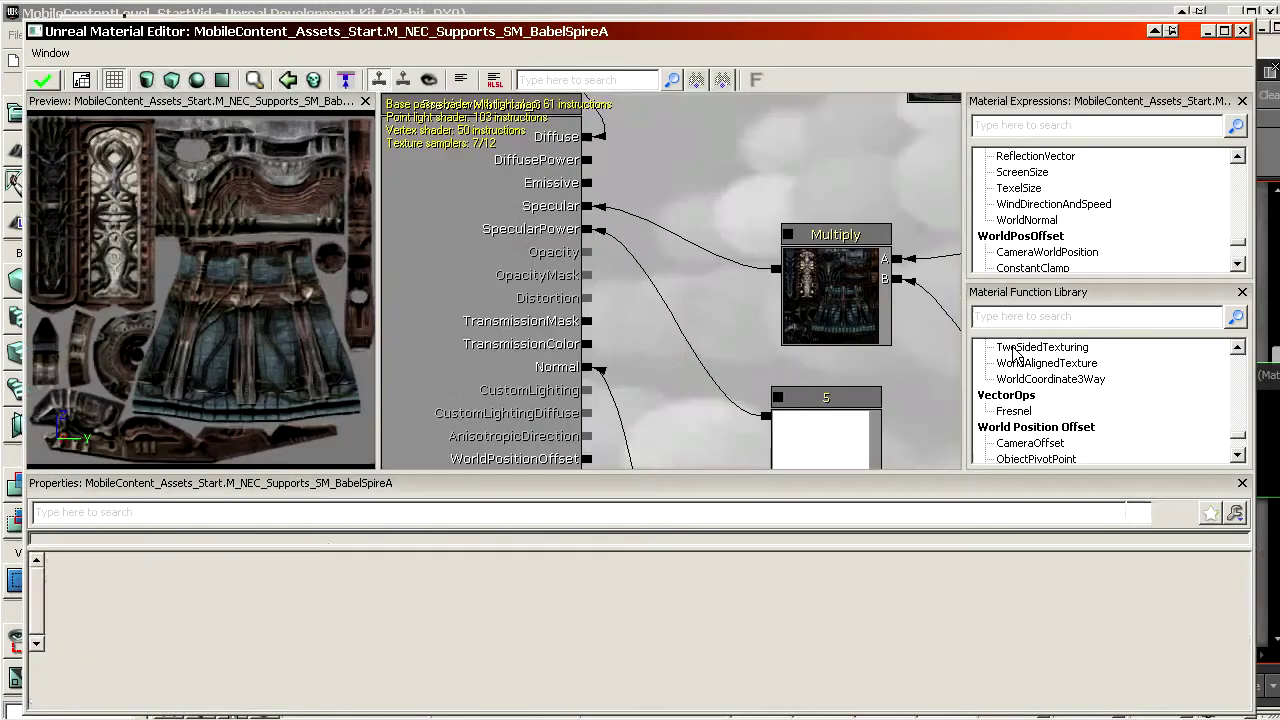
left_click_drag(667, 36, 532, 123)
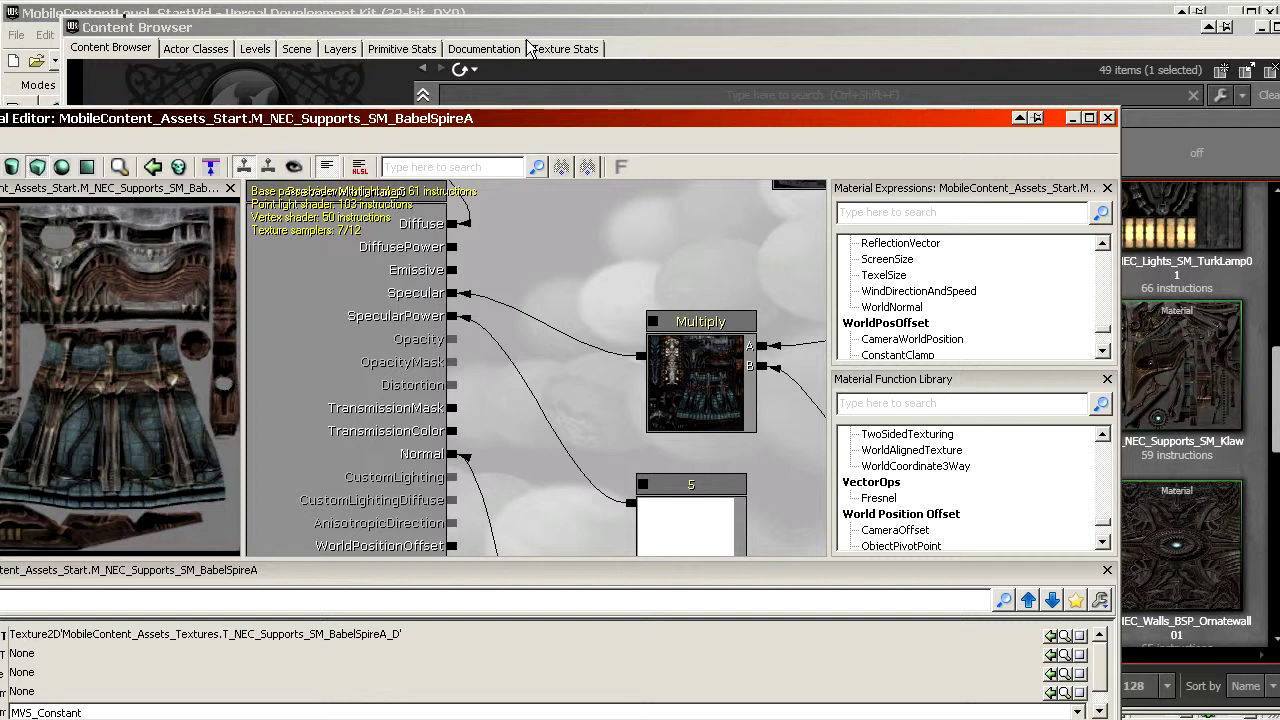
left_click_drag(530, 27, 1279, 73)
left_click_drag(546, 121, 707, 34)
Bring the material's whole node network into view, box-select all its nodes, and clear the selection
scroll(733, 335, "down", 10)
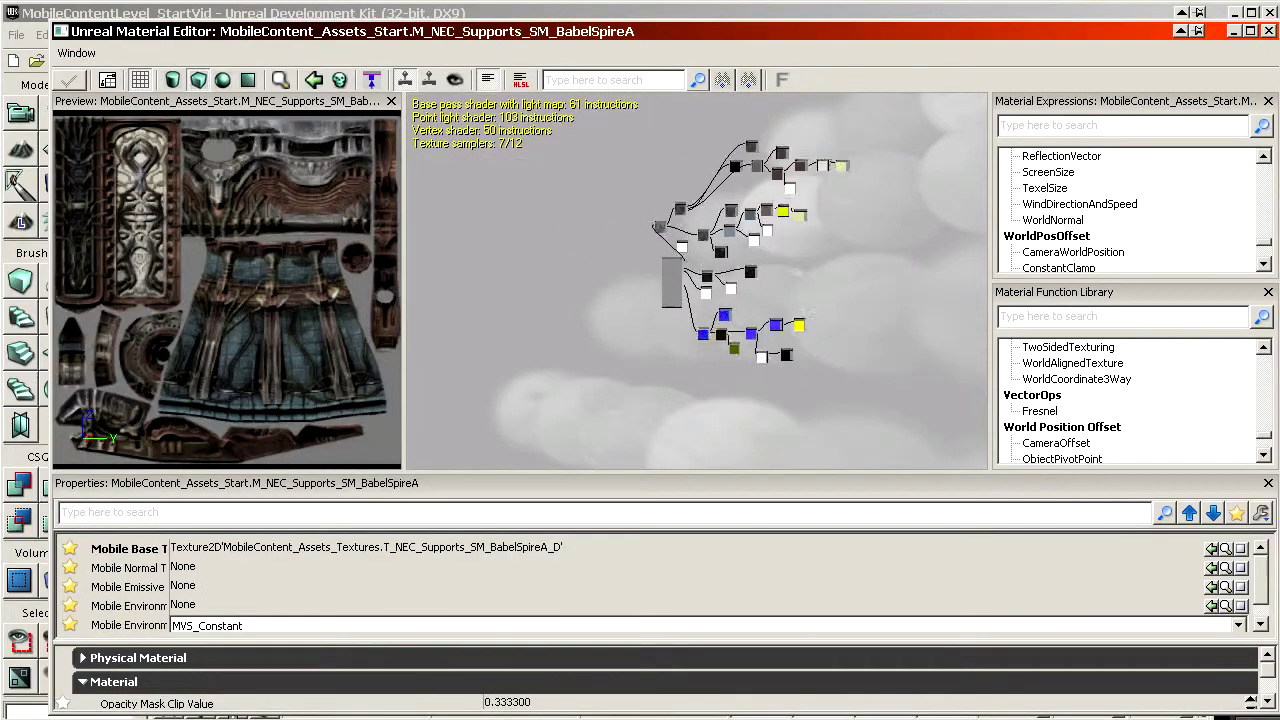
left_click_drag(686, 234, 626, 228)
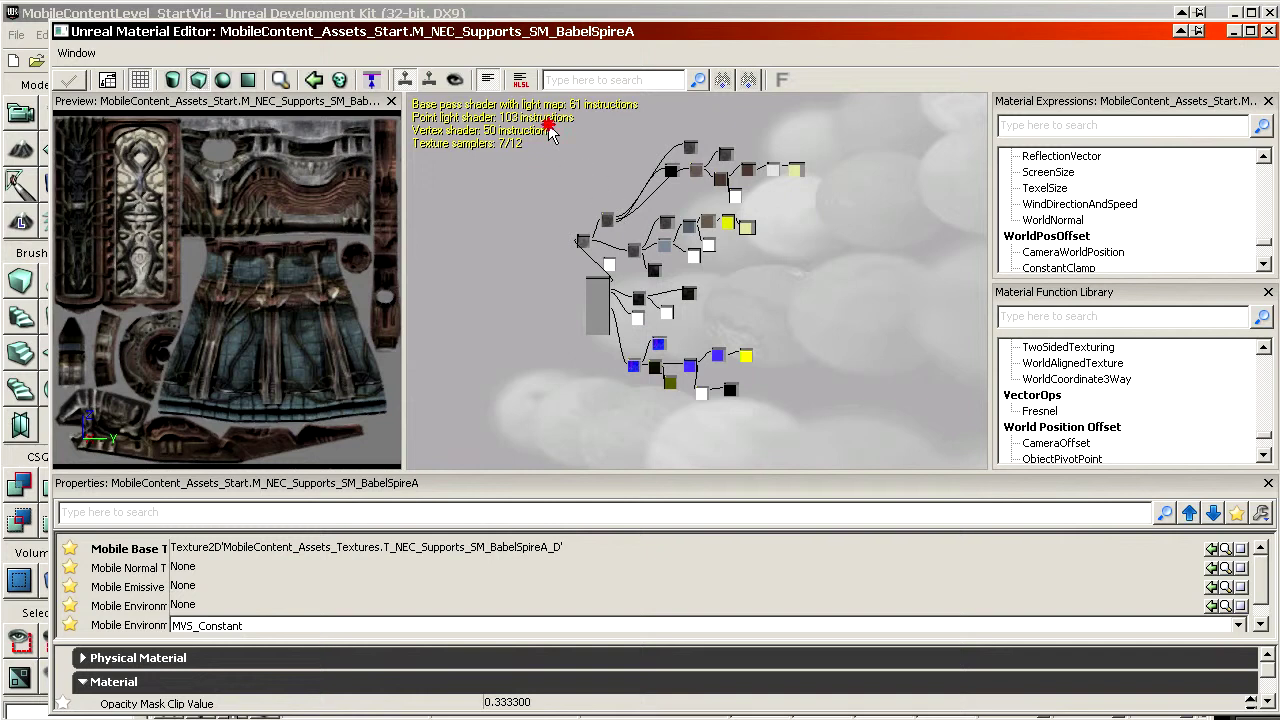
left_click_drag(548, 125, 881, 454, "ctrl+alt")
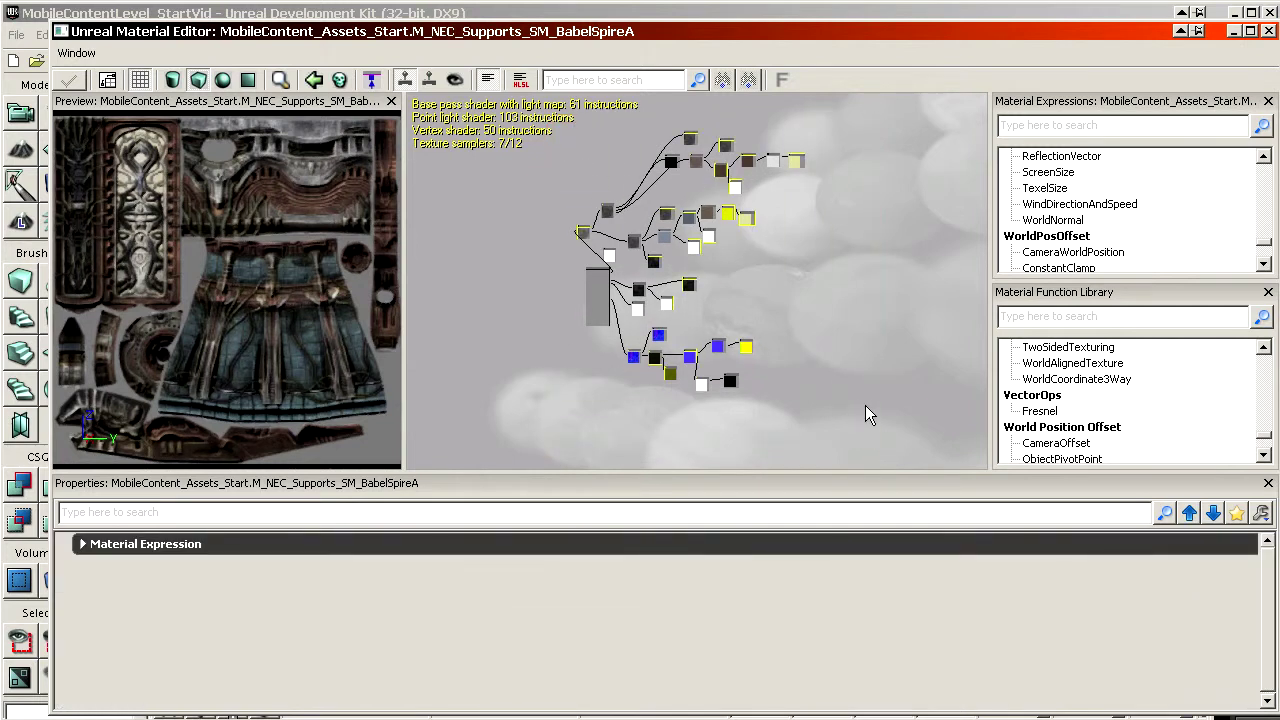
left_click(551, 183)
Inspect the Texture Sample node holding the black mask that connects to the Add node in the upper branch
scroll(672, 252, "up", 5)
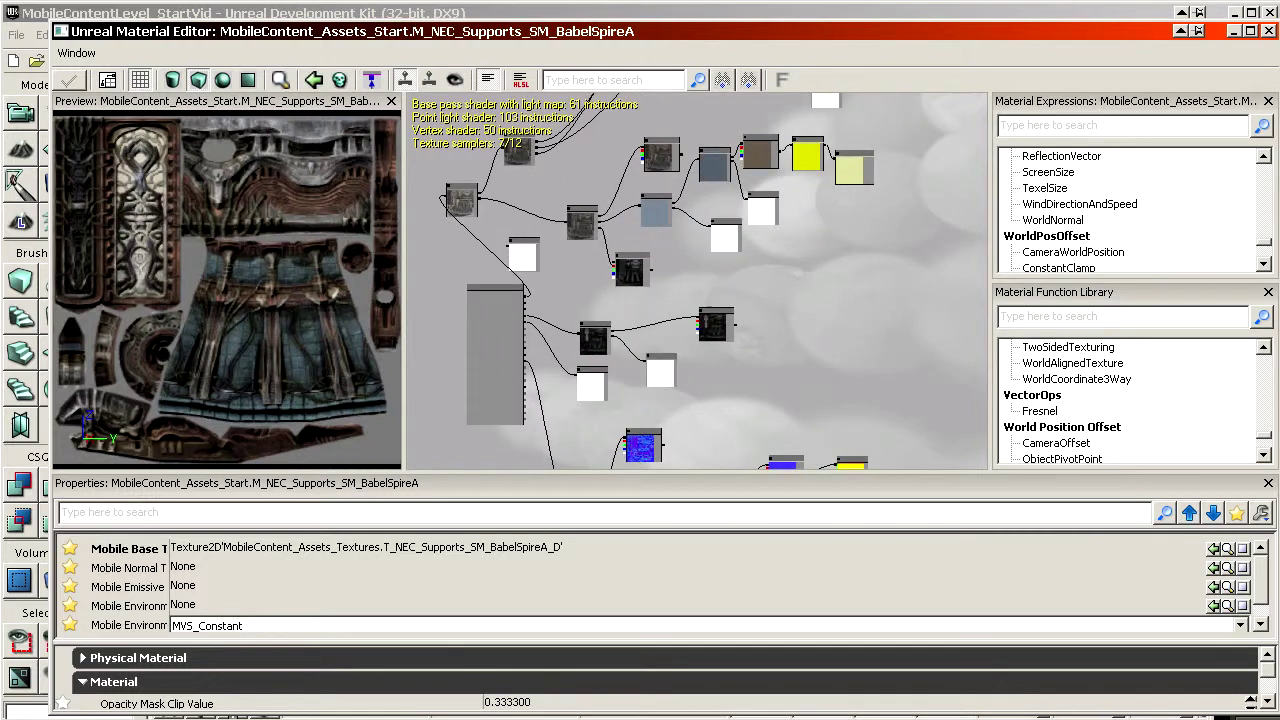
left_click_drag(680, 235, 665, 459)
scroll(810, 182, "up", 5)
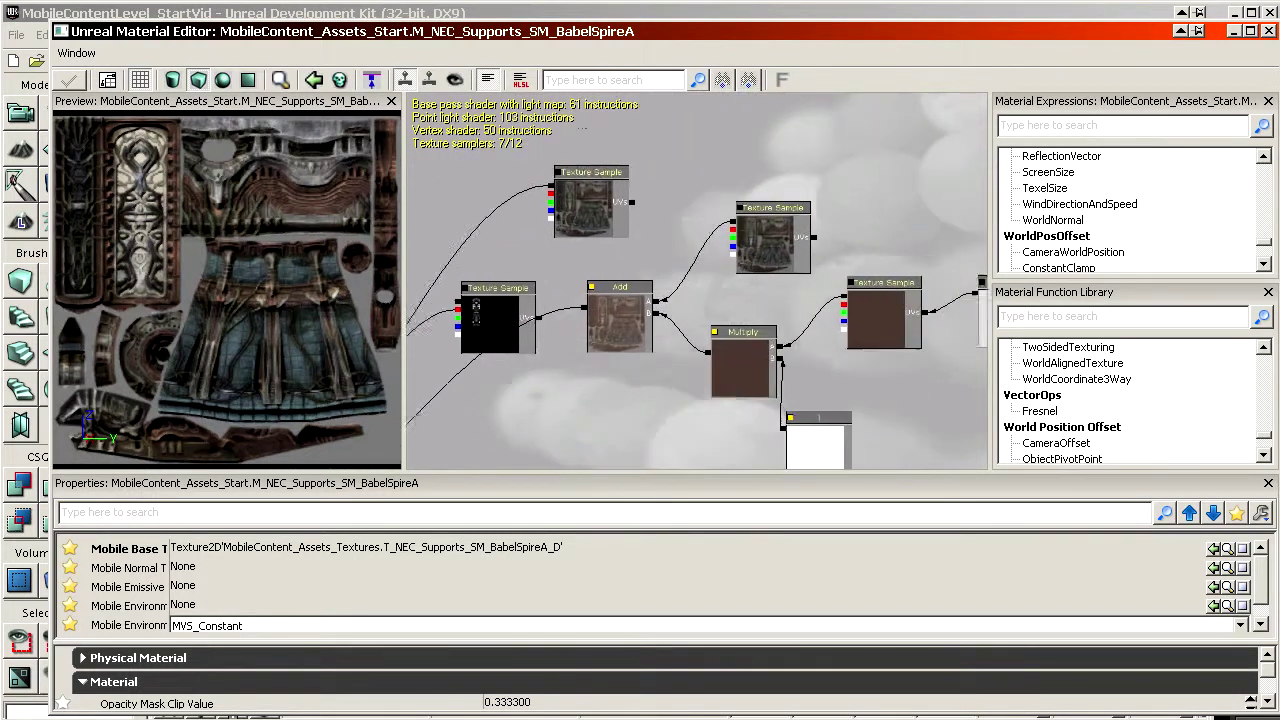
scroll(737, 227, "up", 4)
left_click_drag(735, 226, 1120, 73)
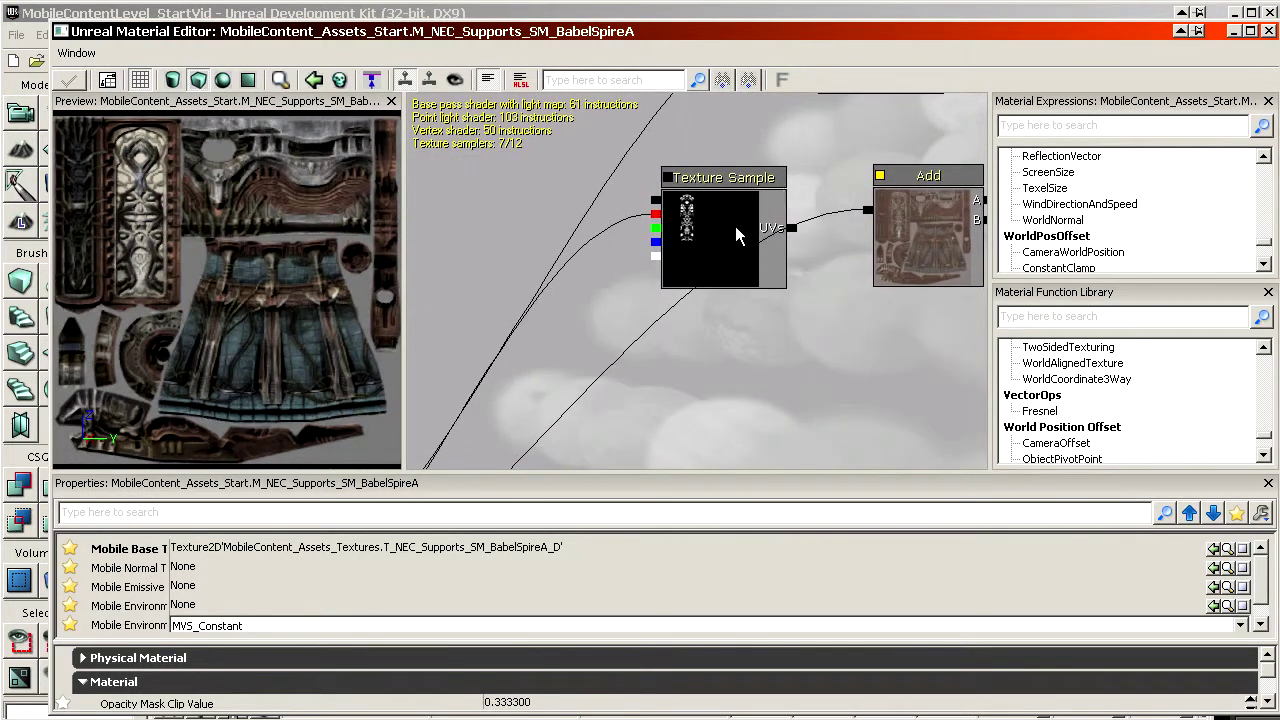
left_click(736, 240)
left_click_drag(737, 273, 736, 171)
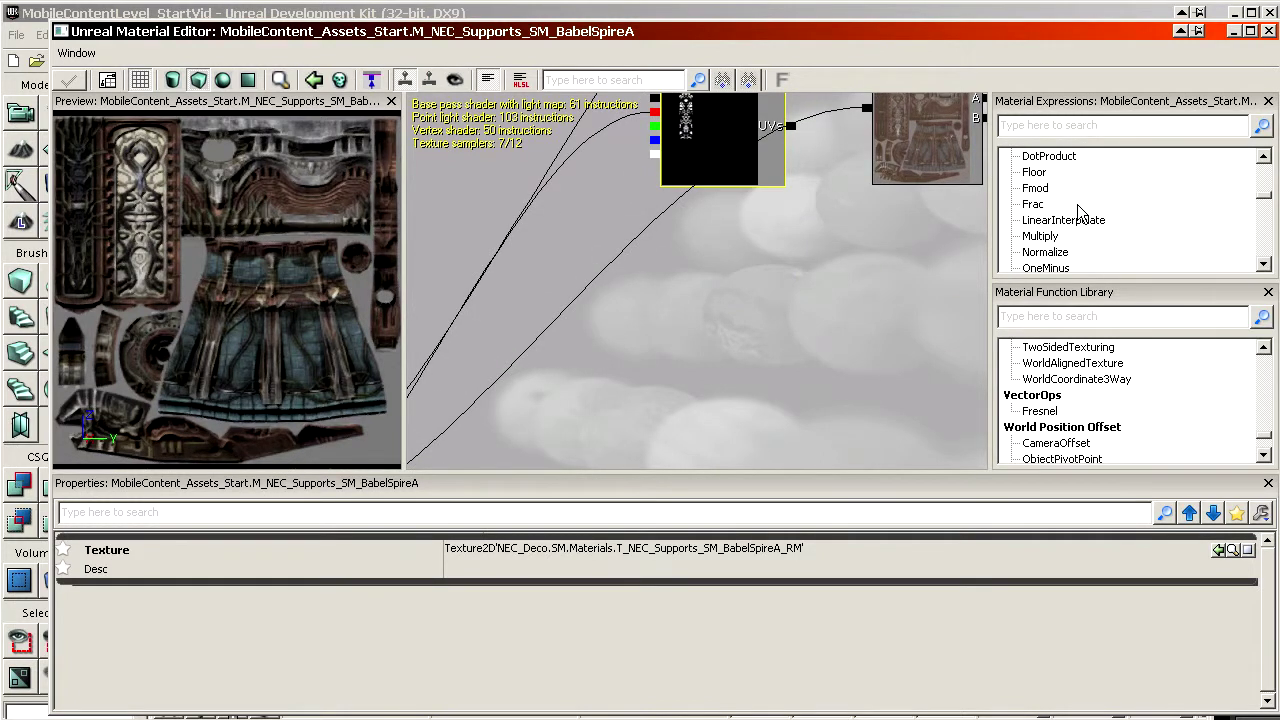
Return to the material's own properties, hide the favorites section, and collapse the Material category
left_click(710, 283)
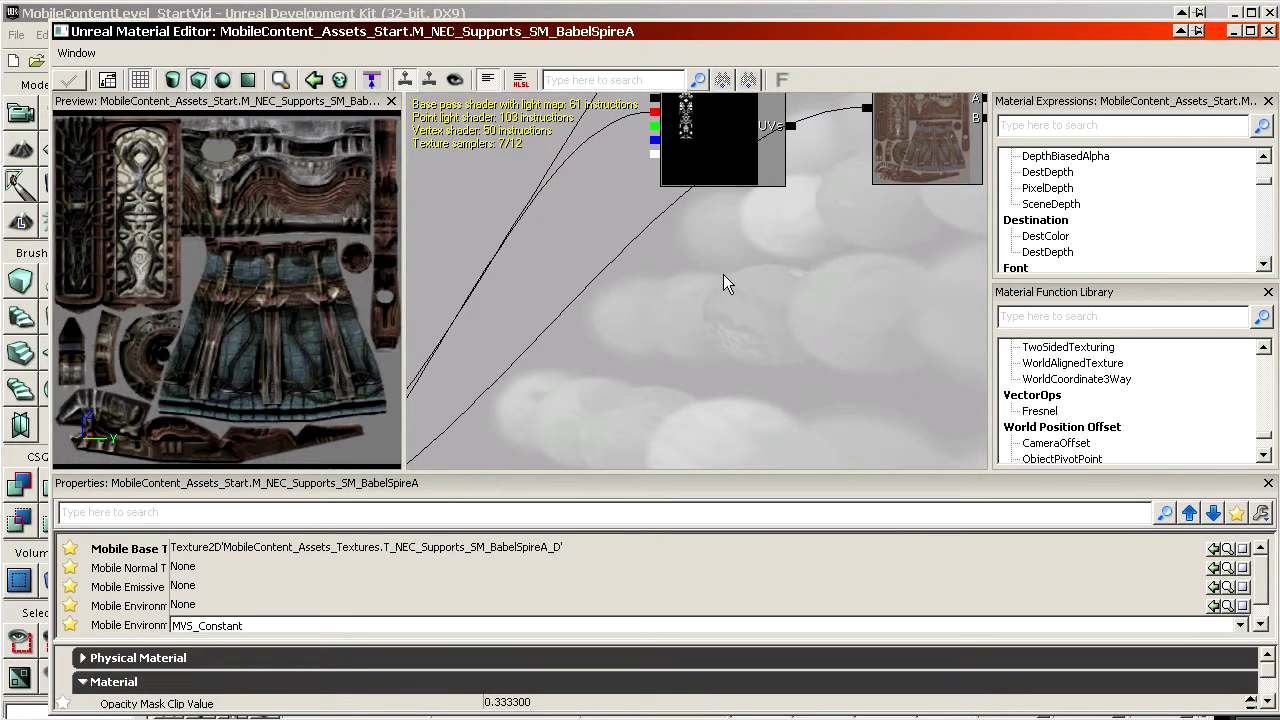
left_click(1239, 519)
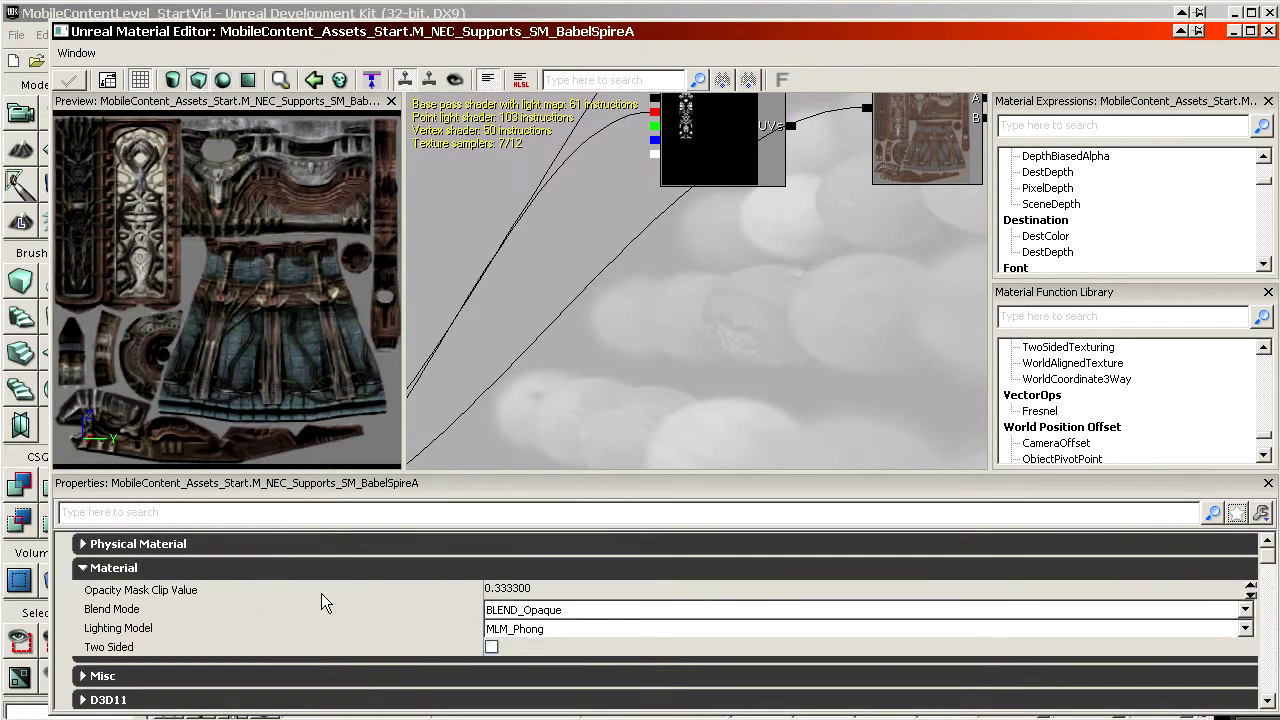
left_click(208, 588)
left_click(172, 573)
left_click_drag(840, 310, 834, 286)
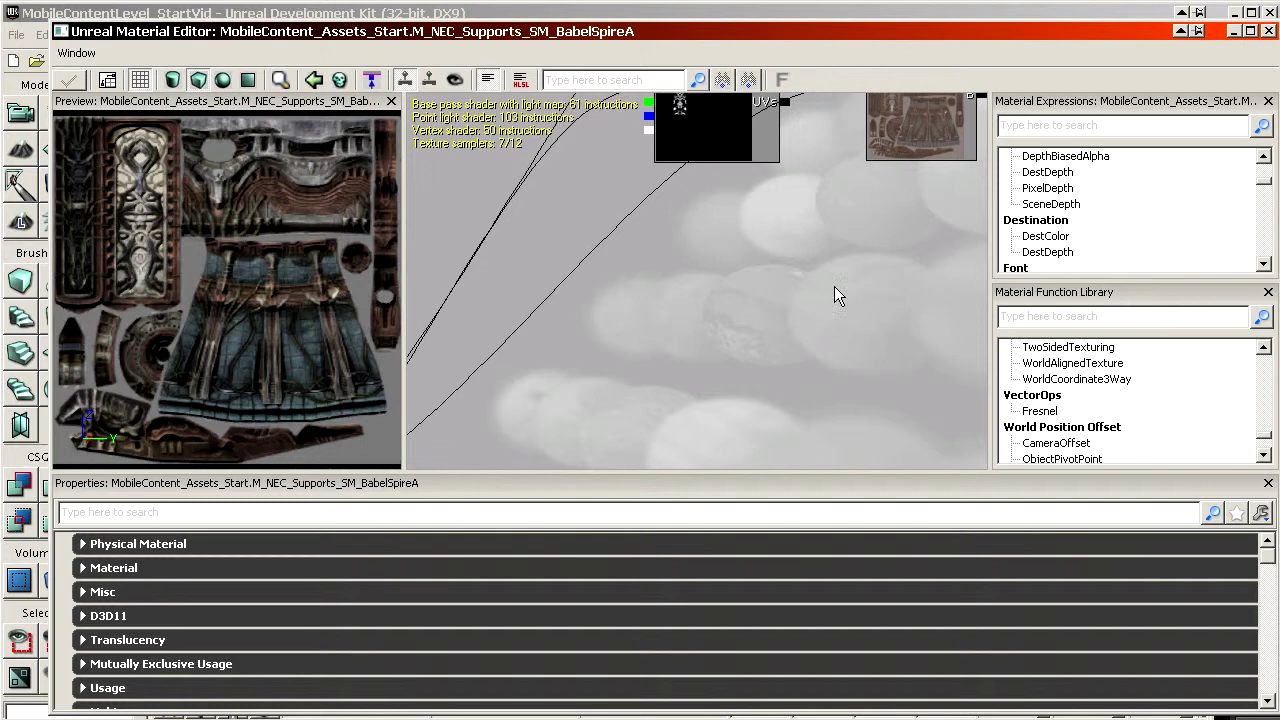
left_click_drag(689, 288, 686, 267)
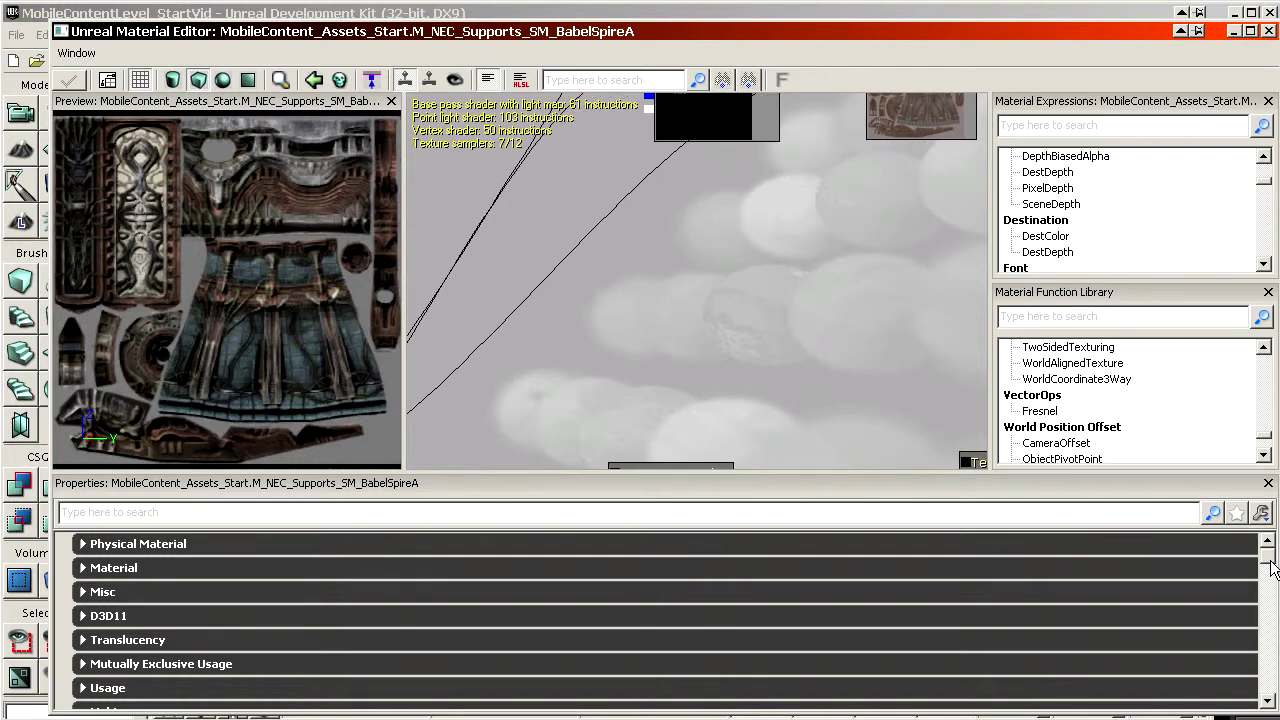
mouse_move(1270, 563)
left_mouse_down()
mouse_move(1270, 582)
mouse_move(1268, 556)
left_mouse_up()
left_click(1261, 512)
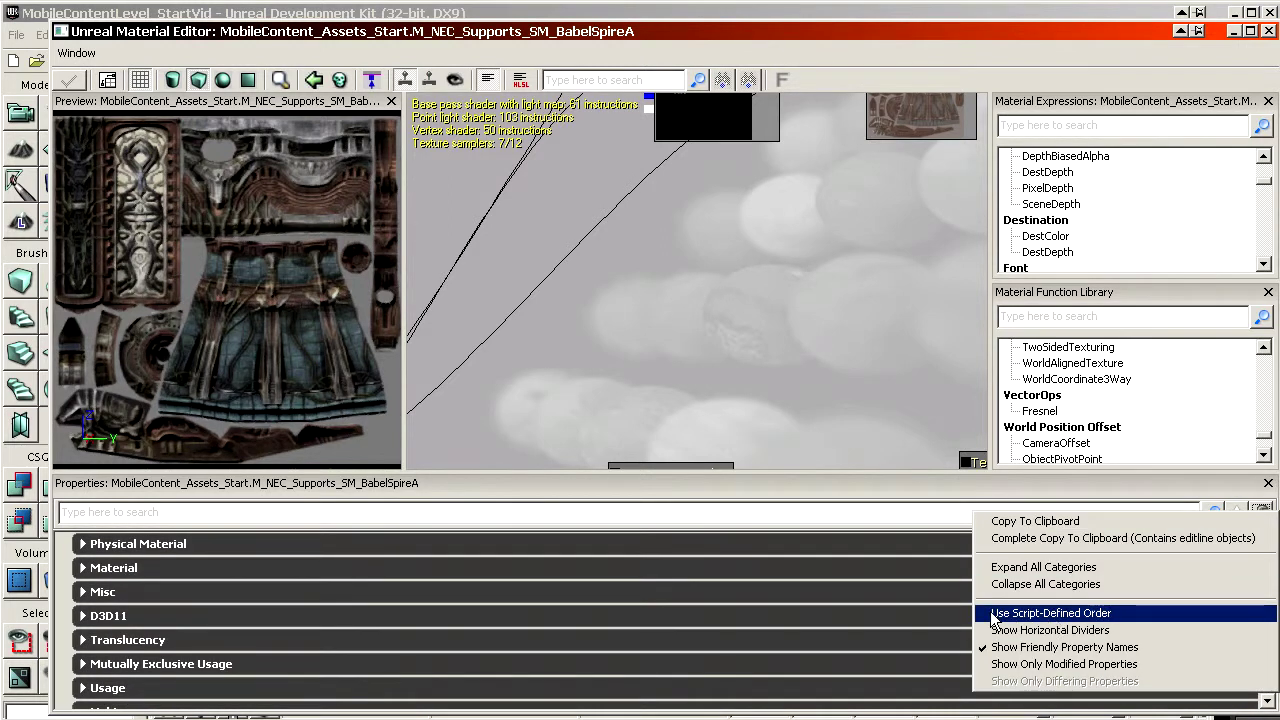
left_click(429, 605)
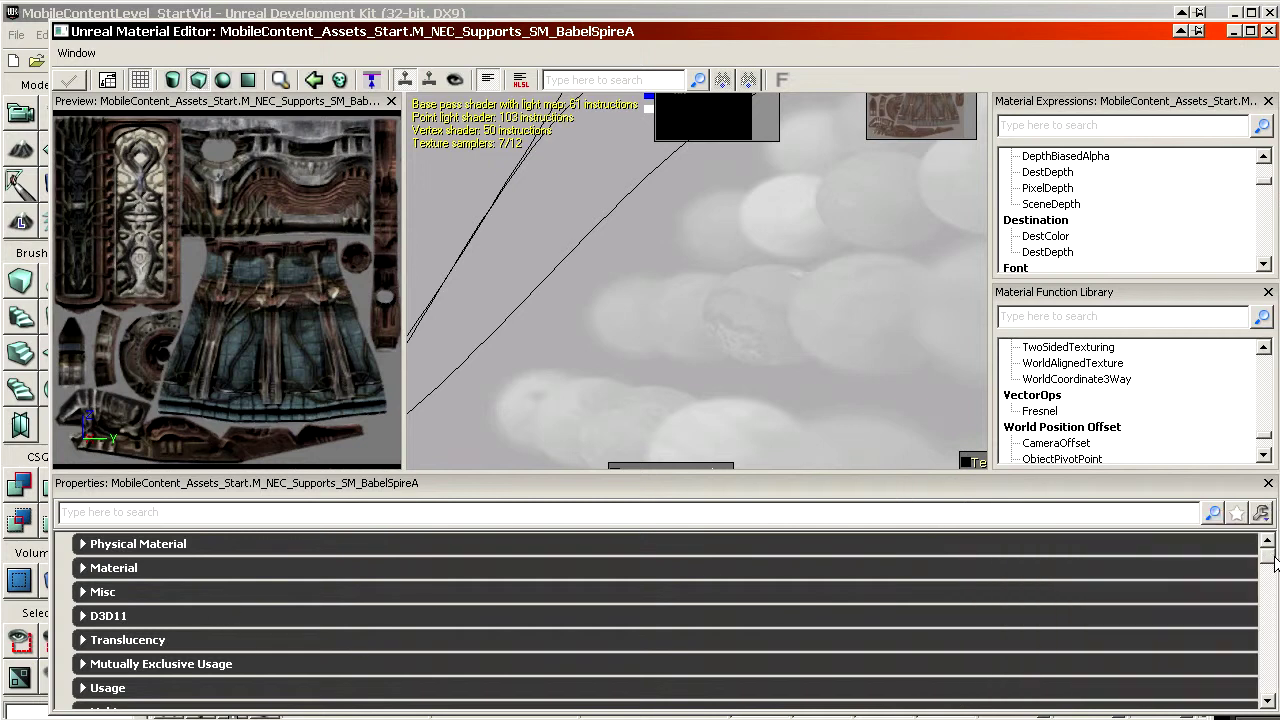
Collapse the Generation, Specular, Emissive and Environment groups in the material's Mobile category
left_click_drag(1273, 556, 1273, 577)
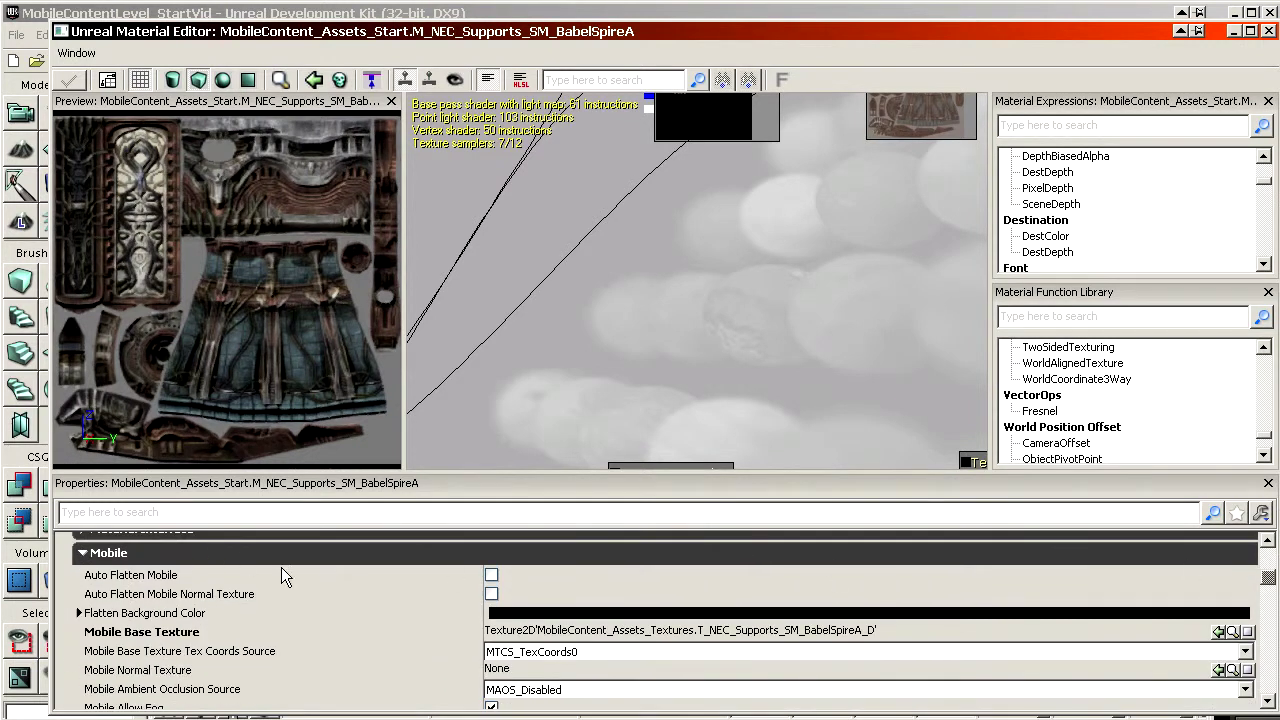
scroll(243, 597, "down", 3)
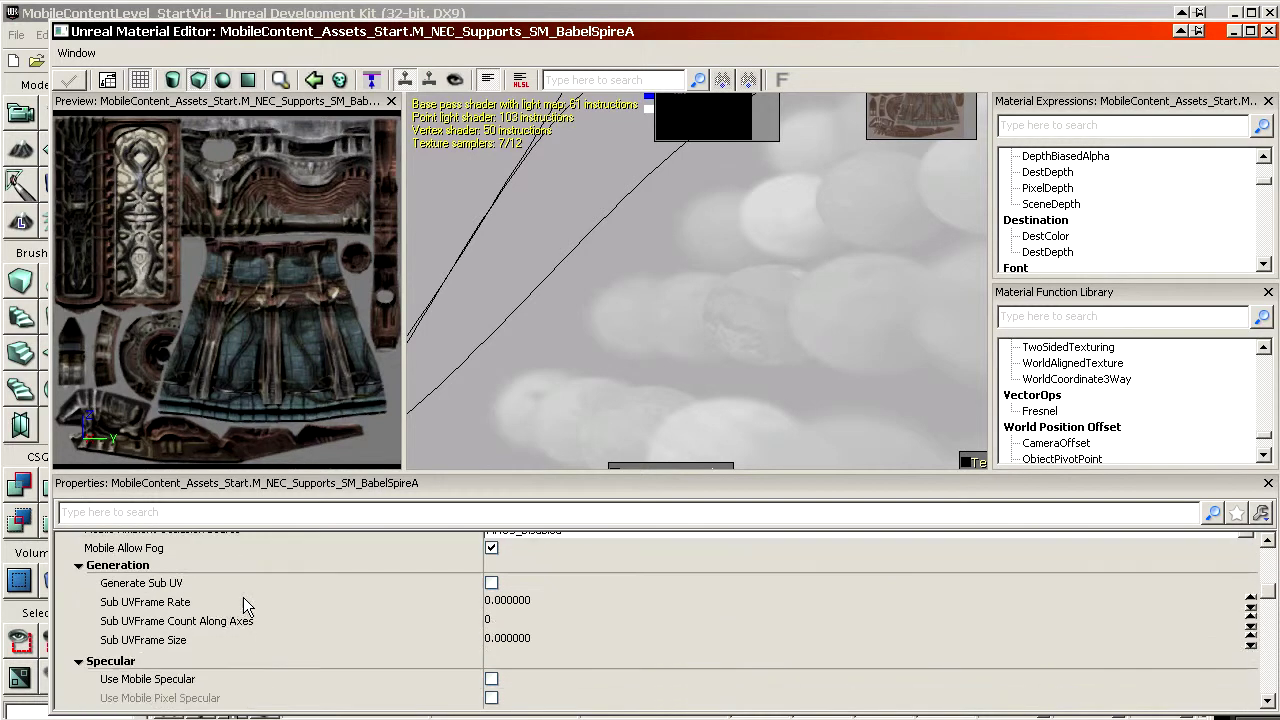
left_click(126, 565)
left_click(124, 581)
left_click(124, 597)
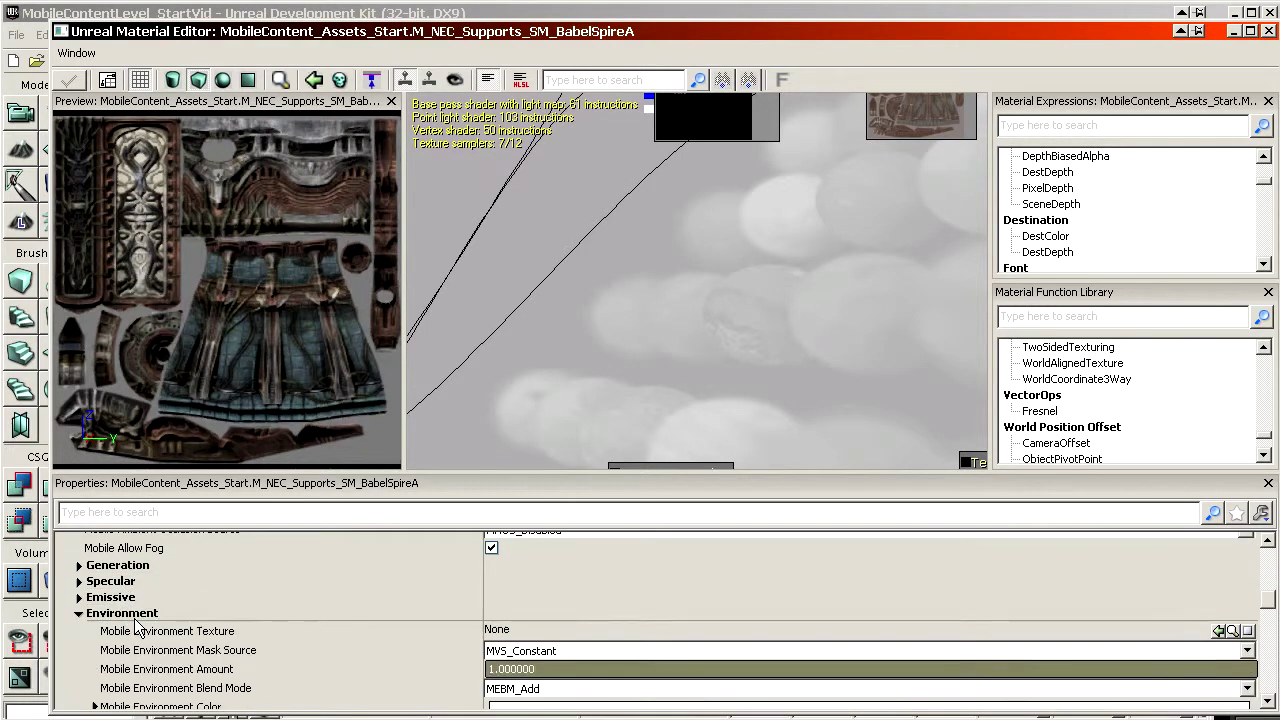
left_click(130, 614)
Collapse the remaining Mobile groups from Rim Lighting through Landscape, and look back over the Mobile settings and node network
left_click(140, 570)
left_click(145, 602)
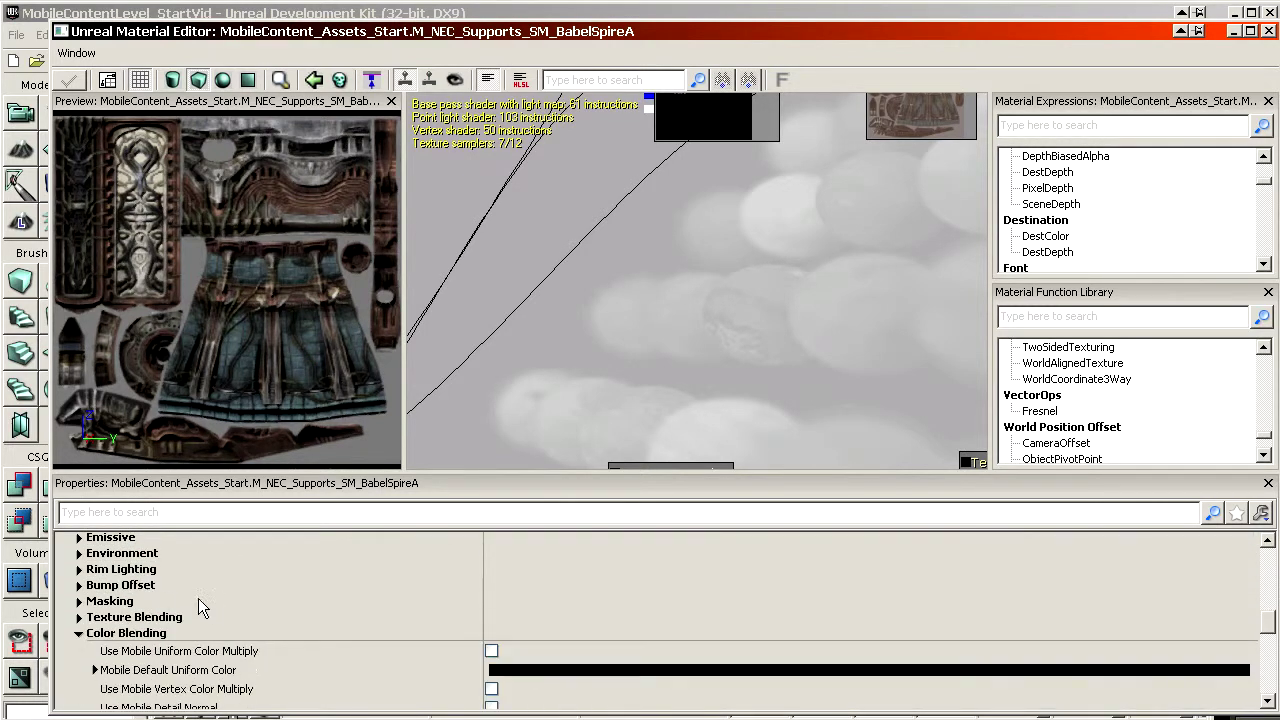
left_click(138, 633)
left_click(172, 602)
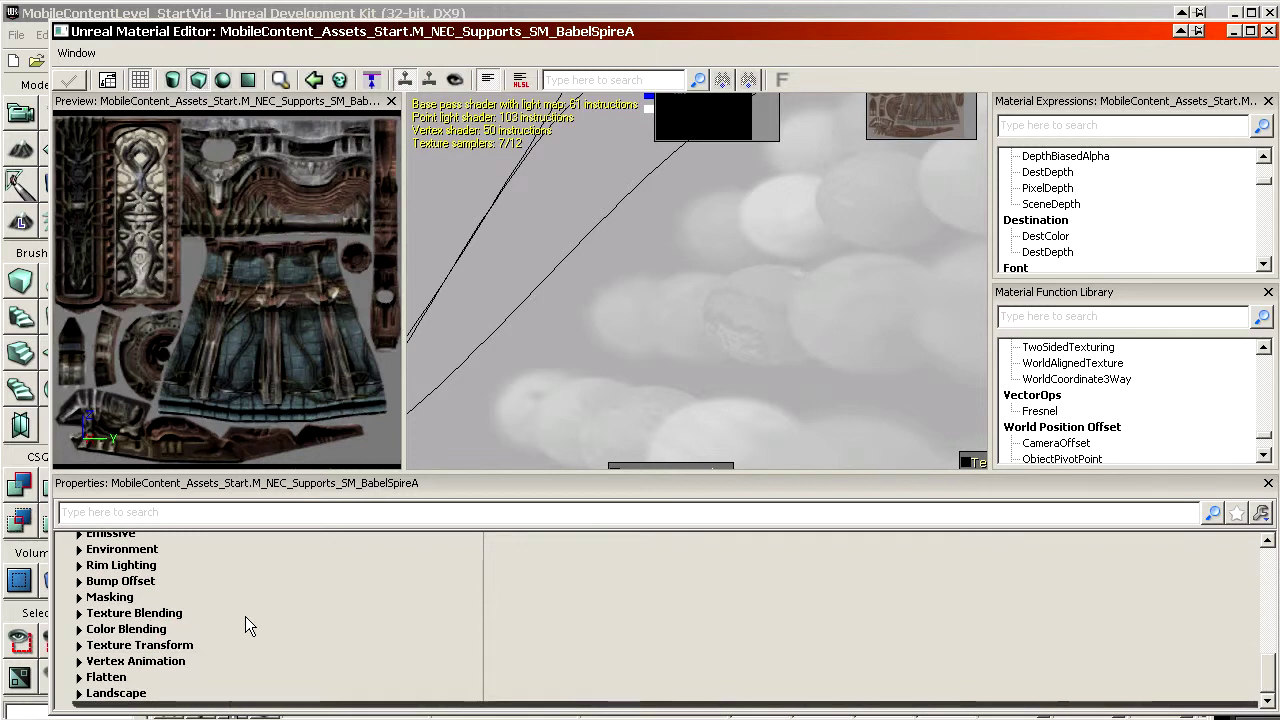
scroll(245, 616, "up", 3)
scroll(218, 633, "up", 5)
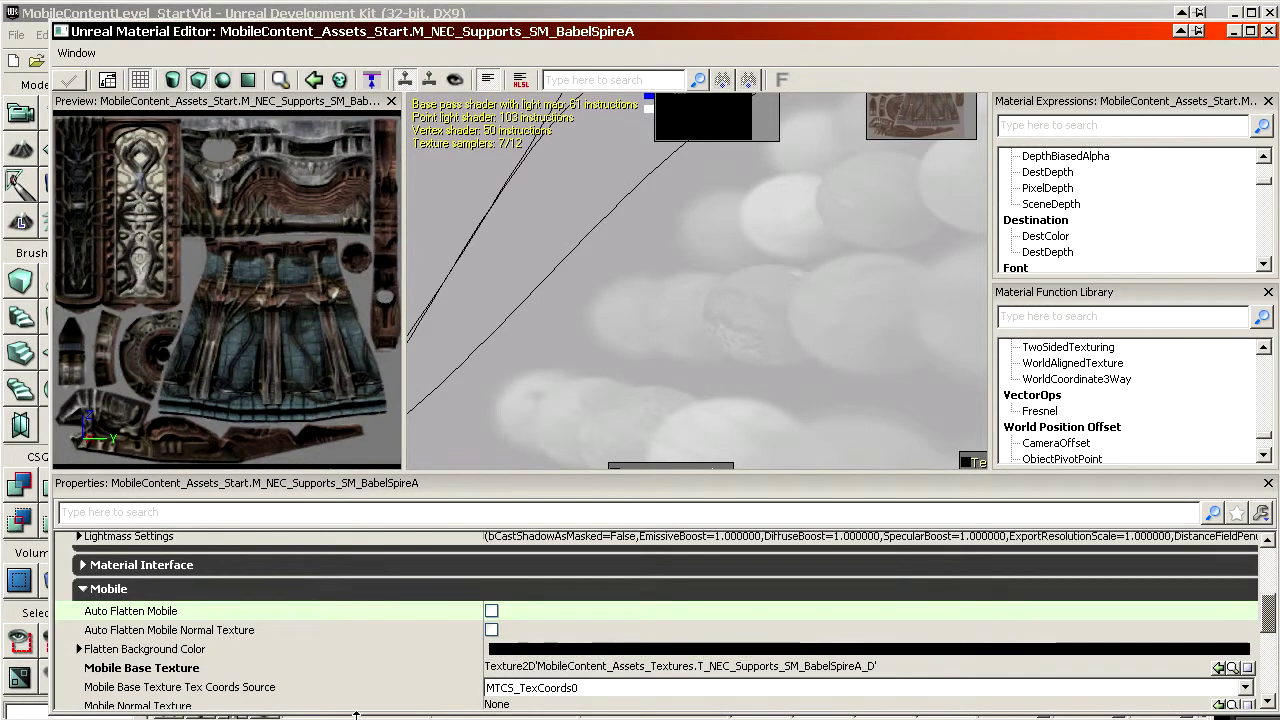
scroll(810, 266, "down", 6)
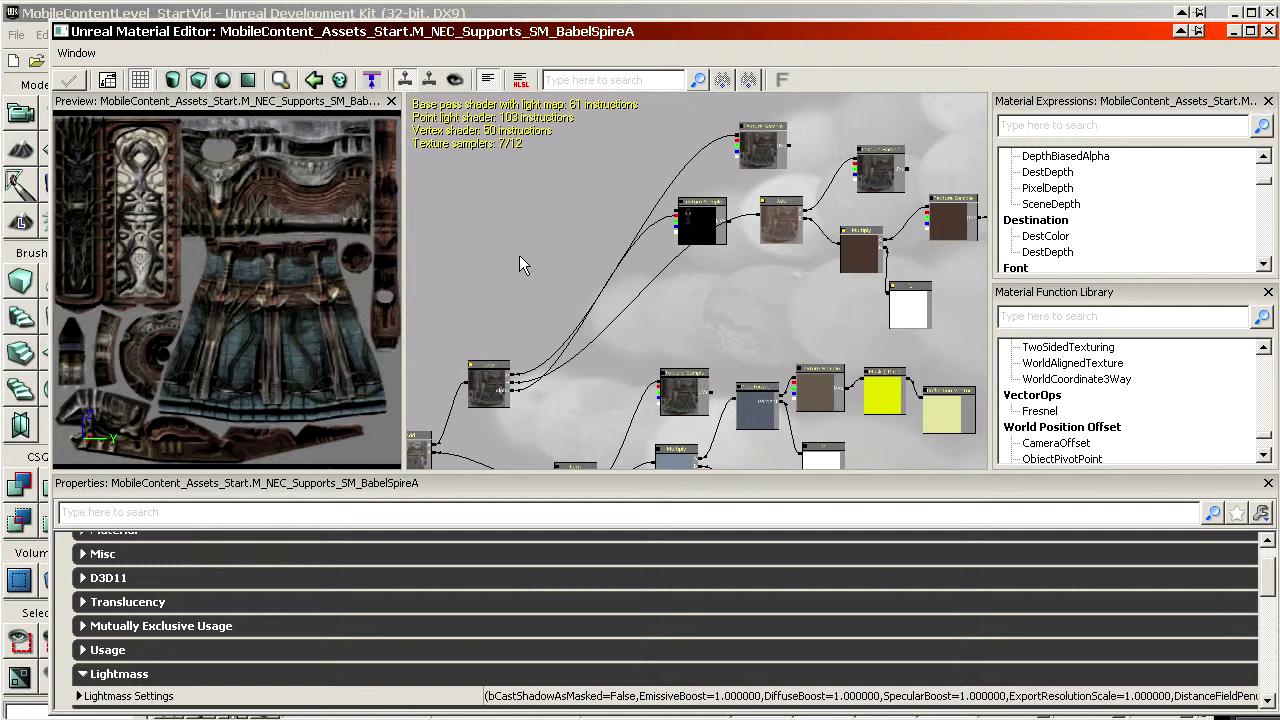
Collapse the Lightmass category and enlarge the properties area to examine the main settings in the Mobile category
double_click(272, 697)
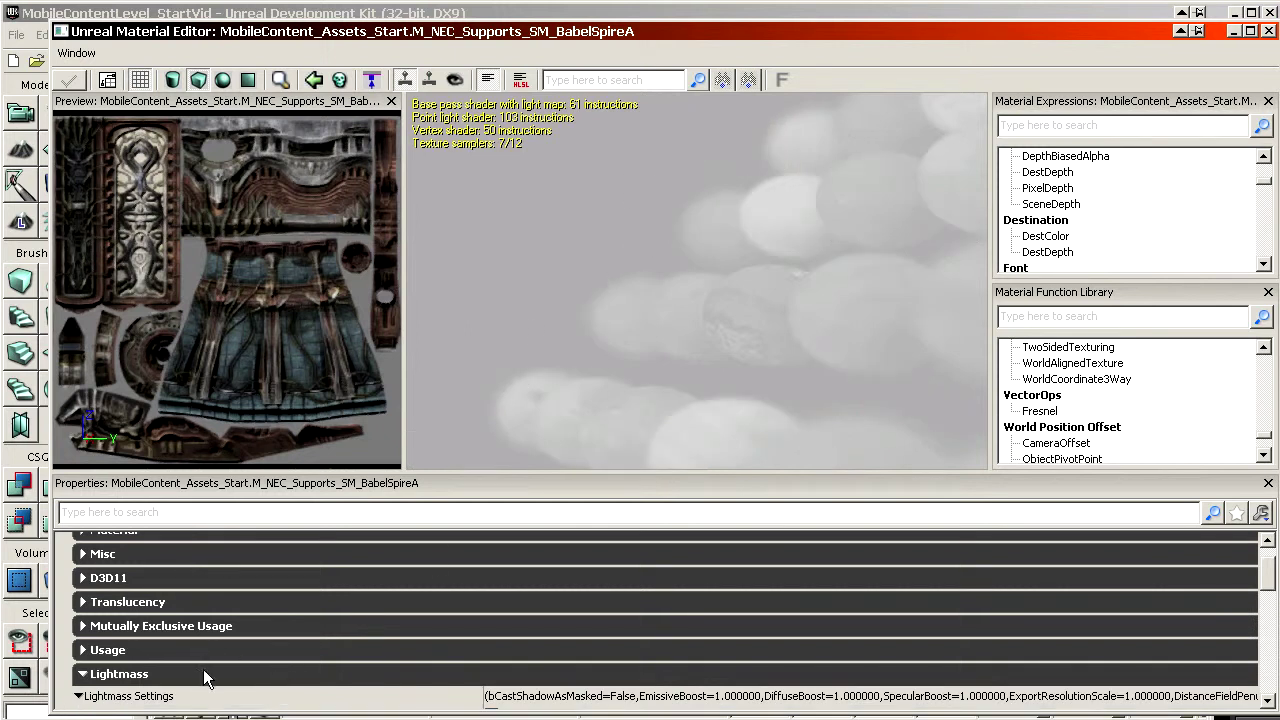
scroll(203, 669, "down", 5)
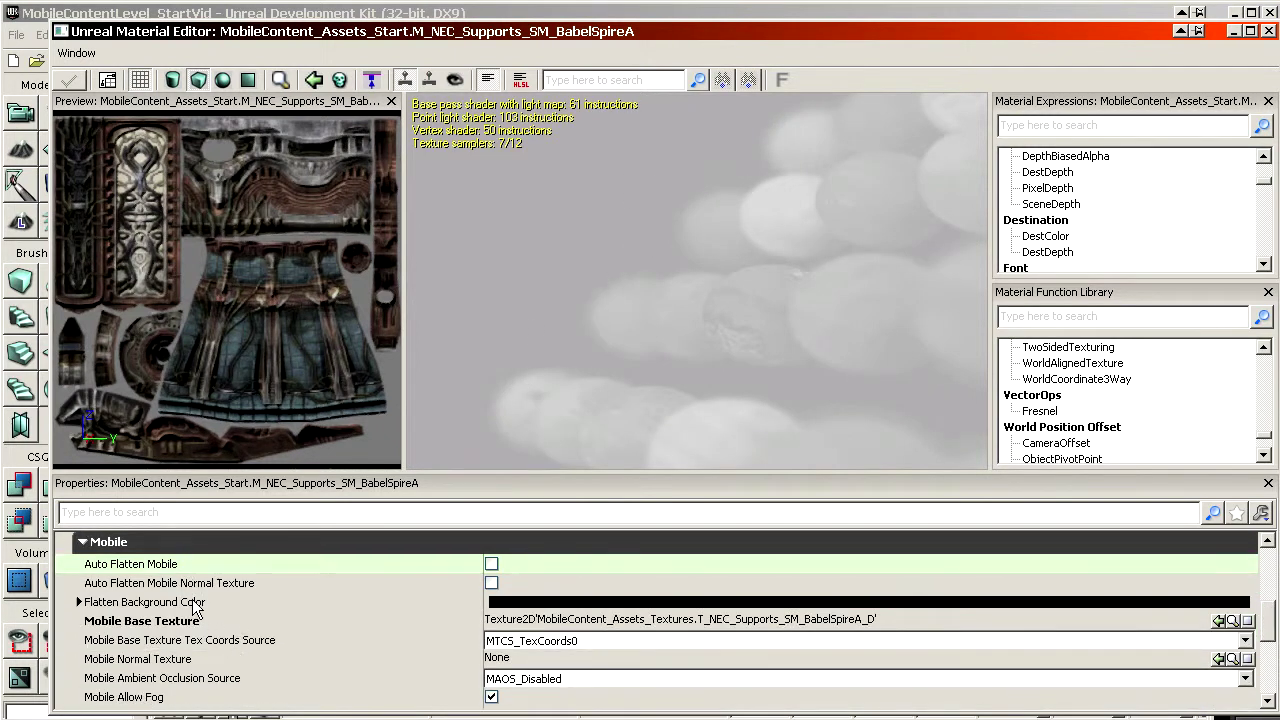
left_click_drag(418, 477, 441, 186)
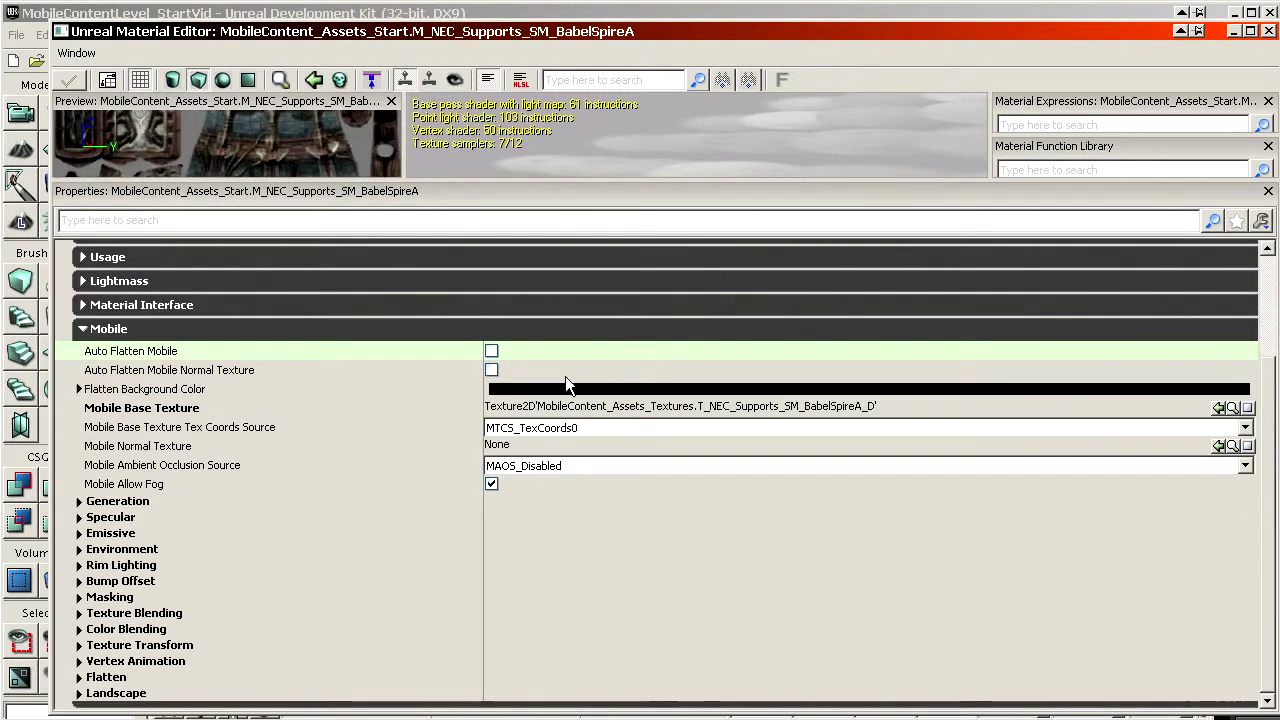
left_click(223, 391)
left_click(178, 392)
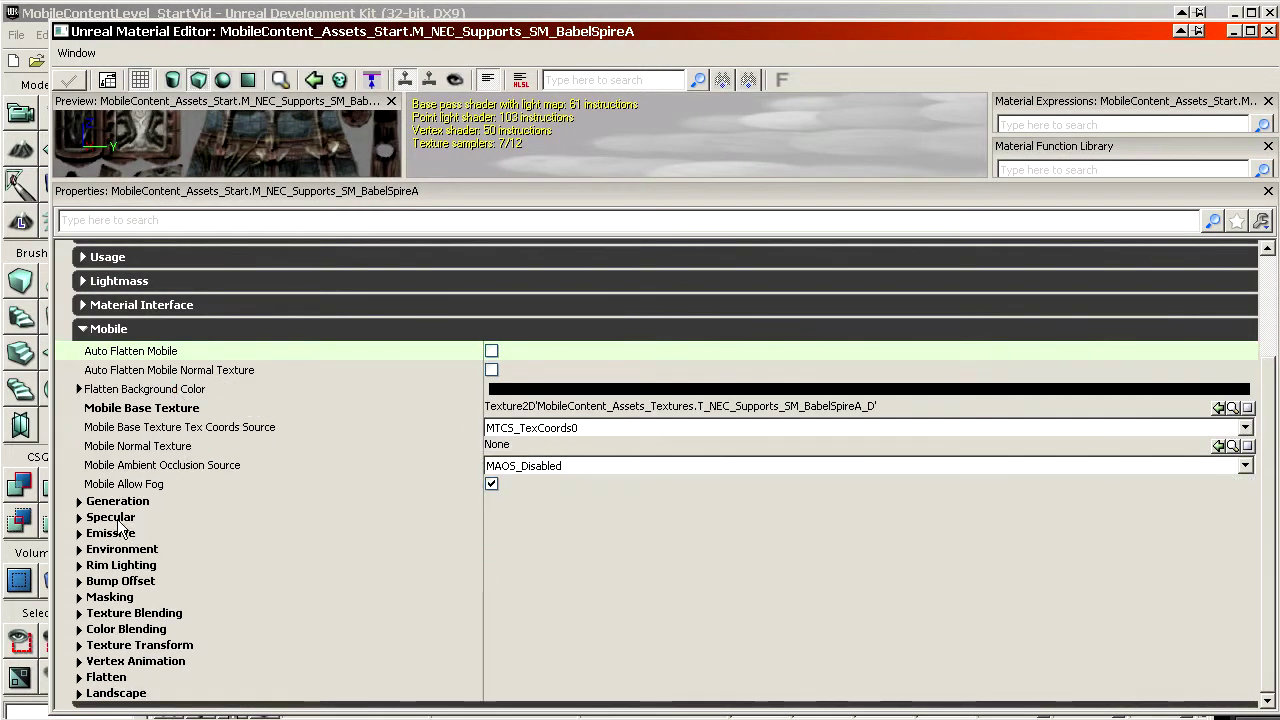
Locate the texture assigned as Mobile Base Texture in the Content Browser, and move the browser window aside
left_click(132, 410)
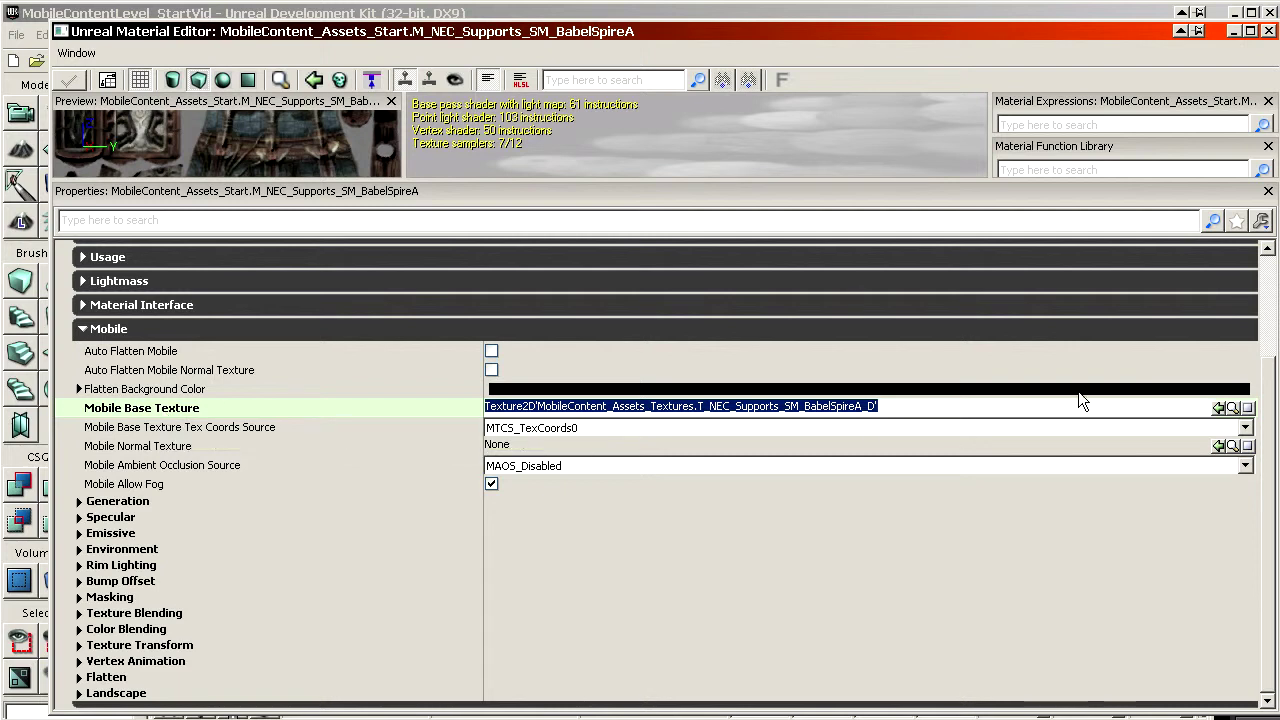
left_click(1234, 409)
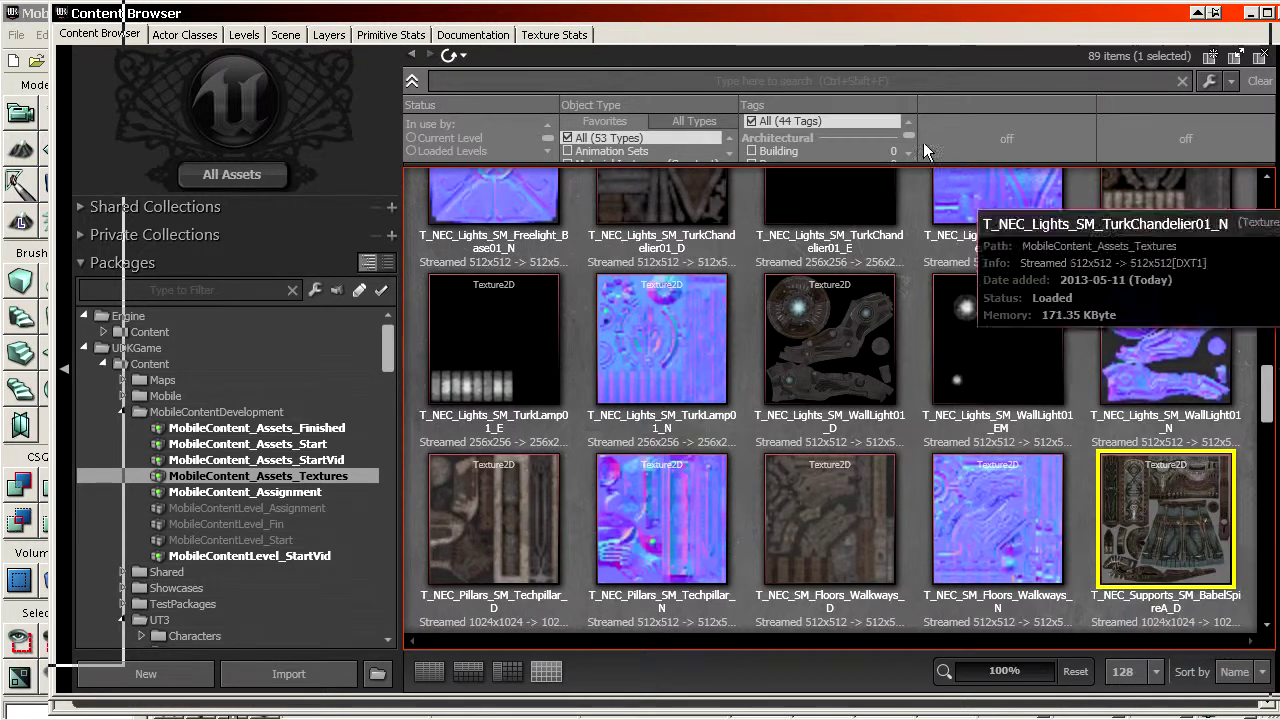
left_click_drag(748, 13, 1279, 15)
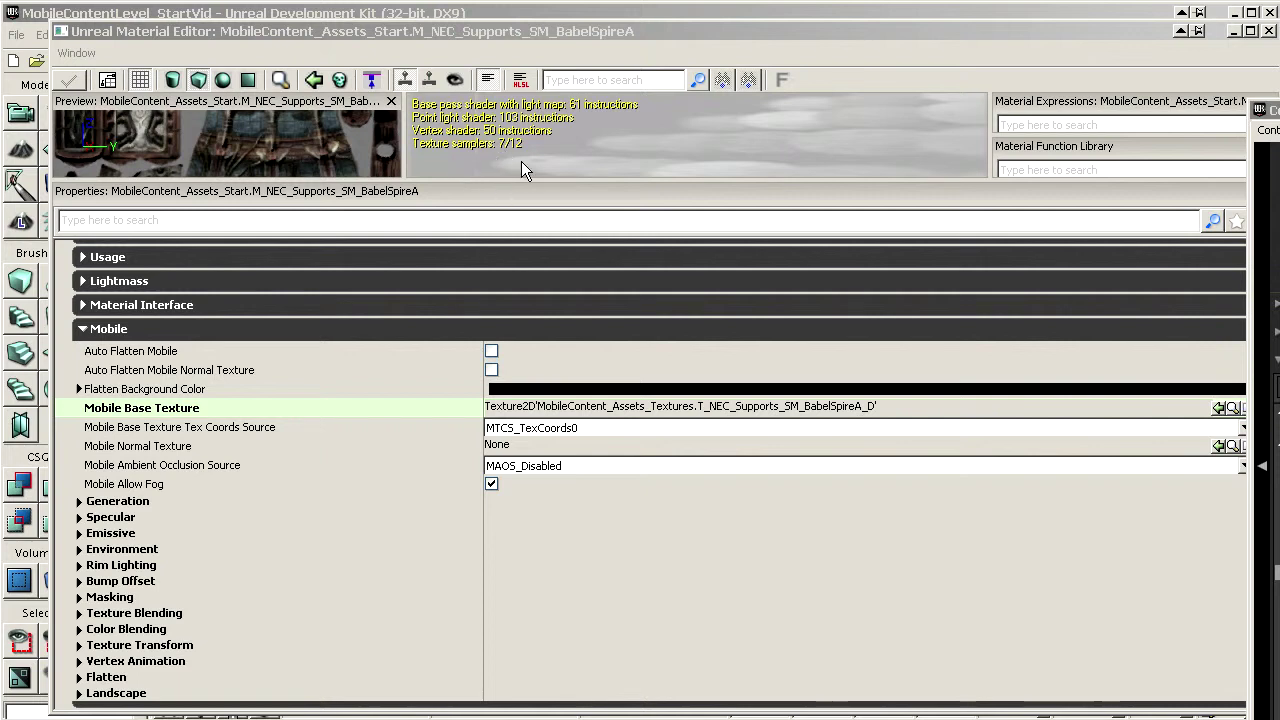
Enlarge the node network area and add a Multiply node beside the material's Diffuse input
left_click(494, 181)
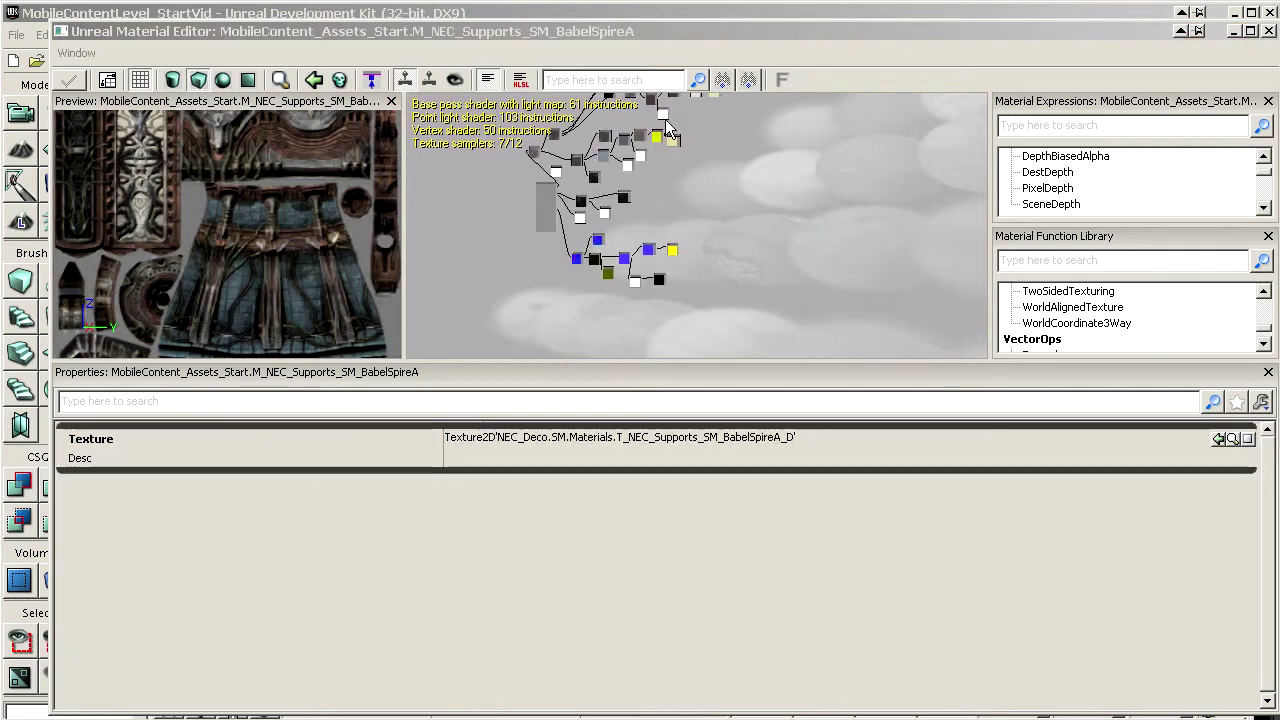
left_click_drag(520, 158, 563, 212)
scroll(545, 211, "up", 8)
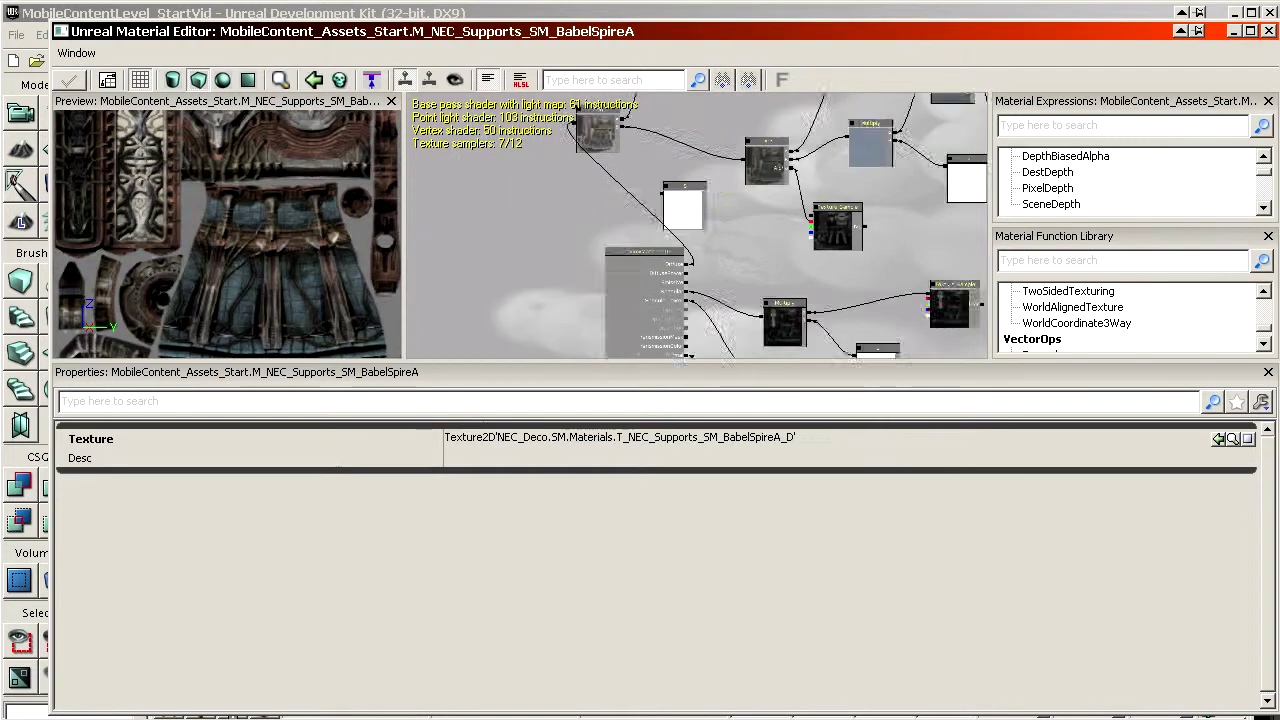
left_click_drag(935, 113, 731, 163)
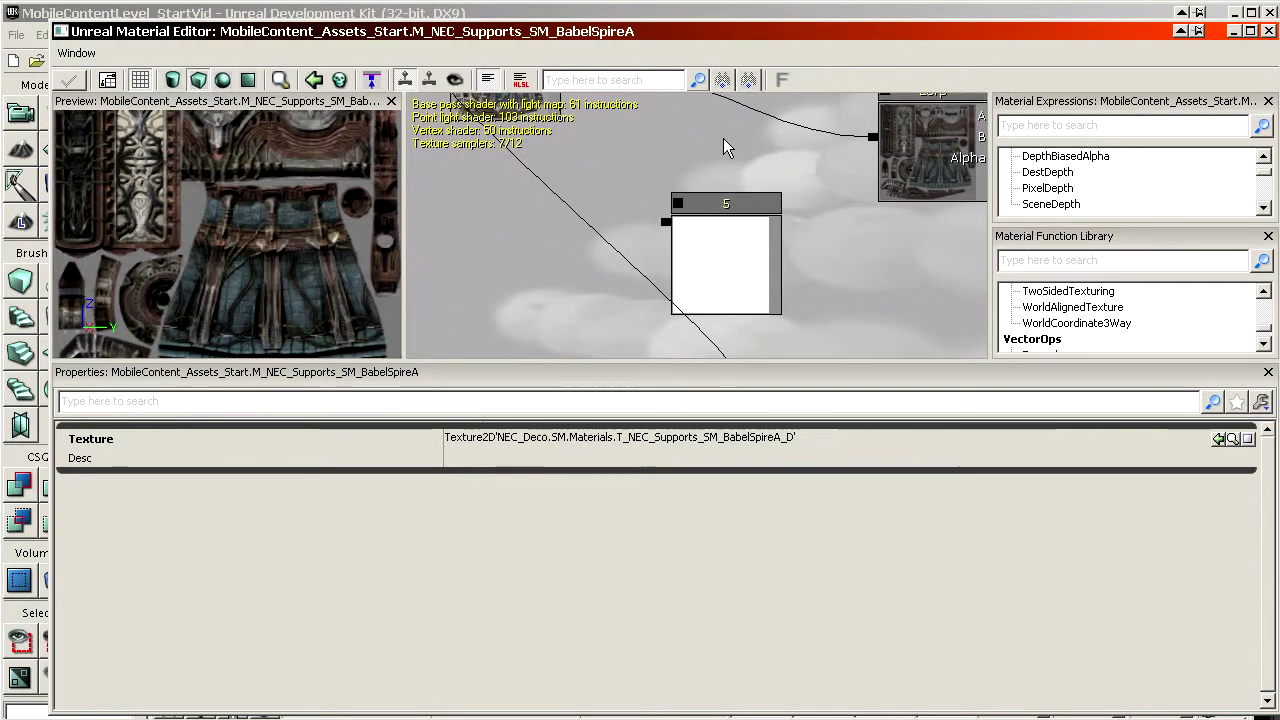
scroll(709, 160, "down", 5)
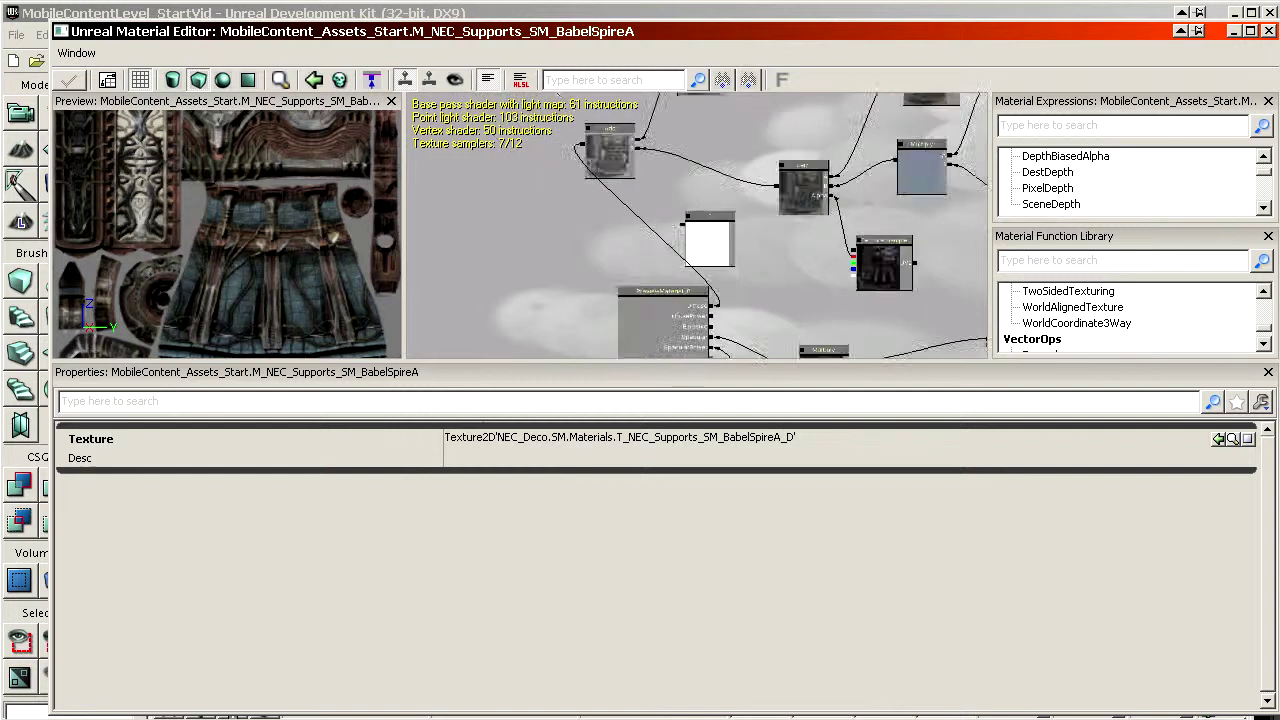
left_click(660, 132)
left_click_drag(808, 185, 754, 320)
scroll(773, 263, "up", 6)
scroll(754, 320, "down", 6)
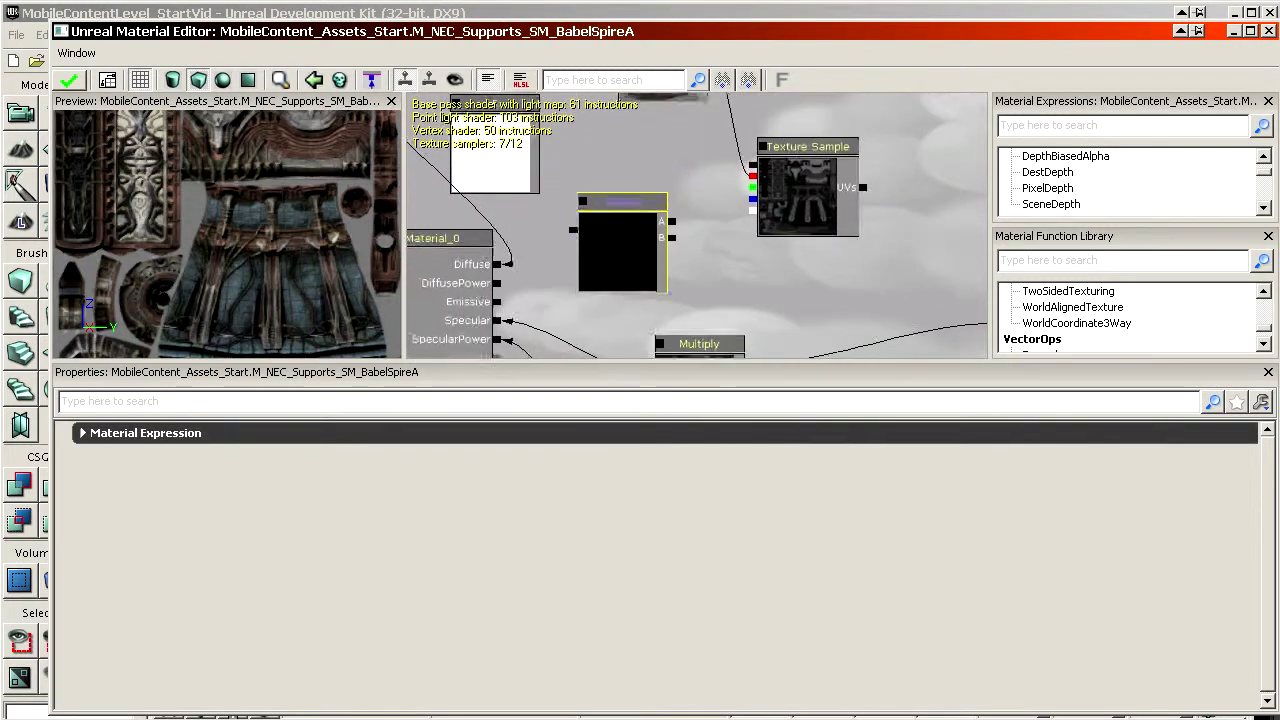
Duplicate the T_NEC_Supports_SM_BabelSpireA_D Texture Sample and place the copy near the new Multiply node
scroll(754, 320, "down", 3)
left_click_drag(754, 200, 700, 310)
scroll(690, 150, "up", 6)
left_click_drag(690, 130, 628, 223)
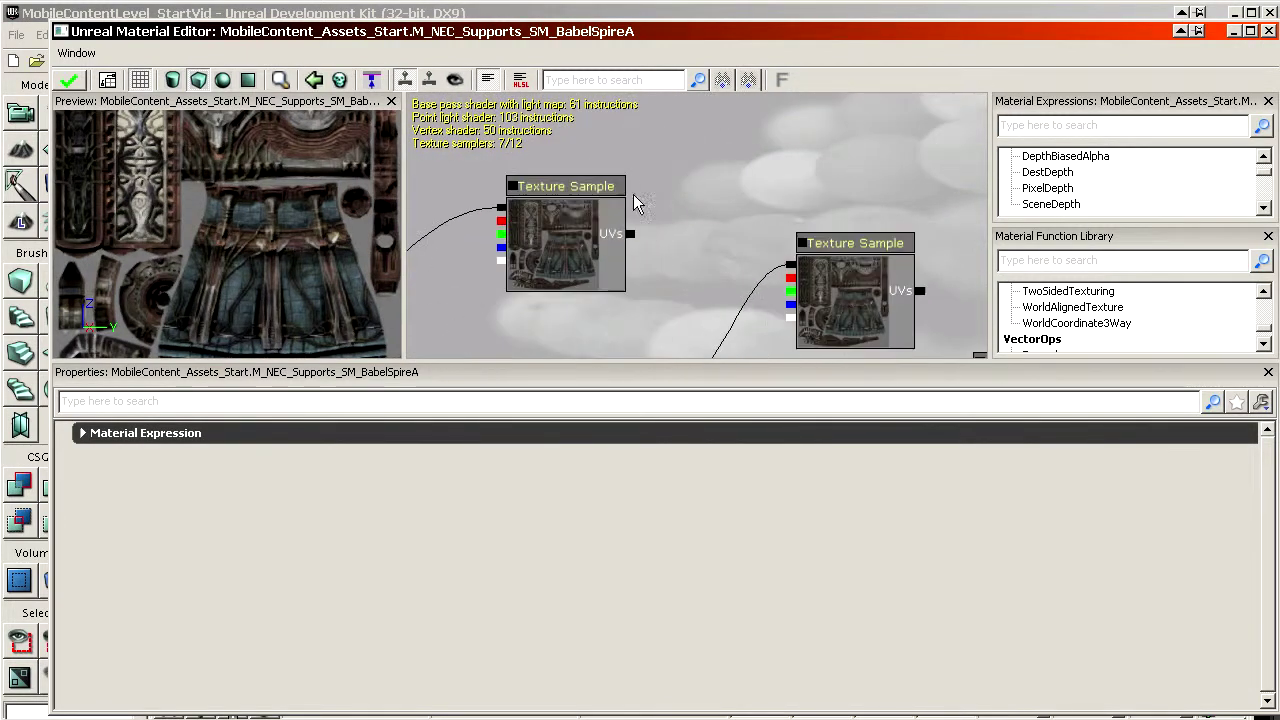
left_click(618, 223)
scroll(665, 220, "down", 4)
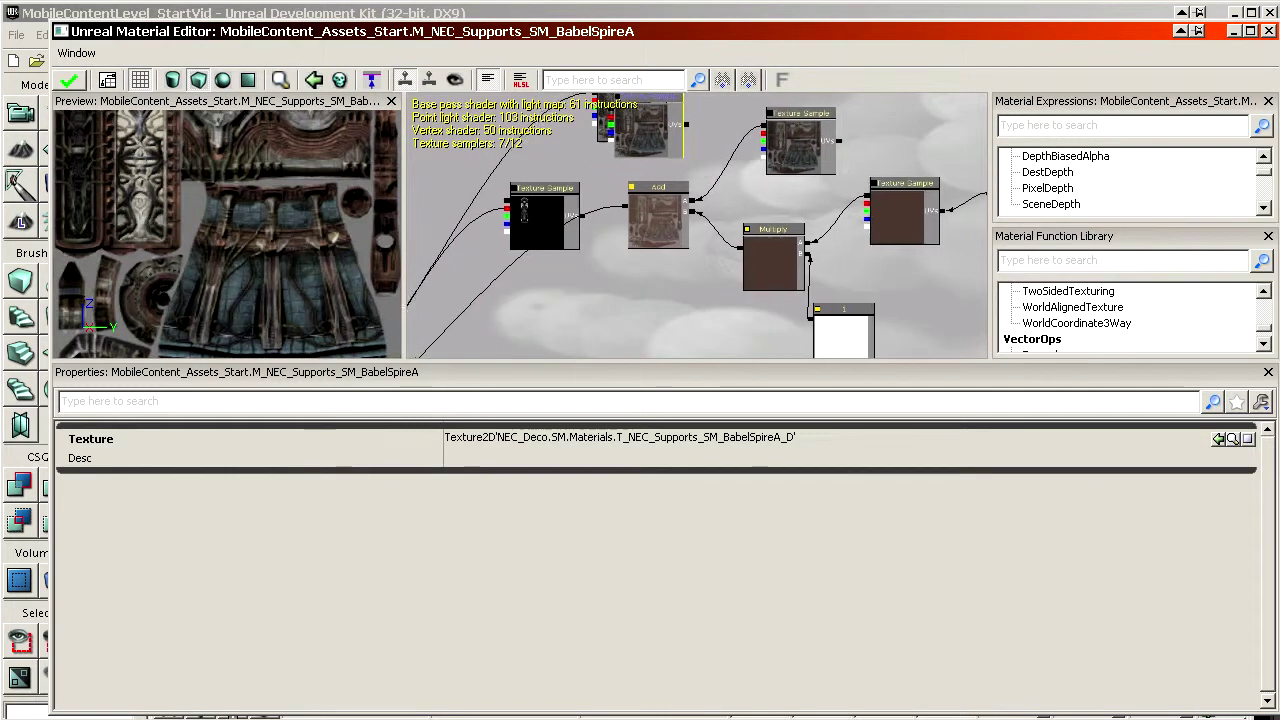
left_click_drag(662, 212, 835, 218, "ctrl")
left_click(806, 150)
scroll(800, 140, "down", 4)
left_click_drag(794, 94, 742, 70)
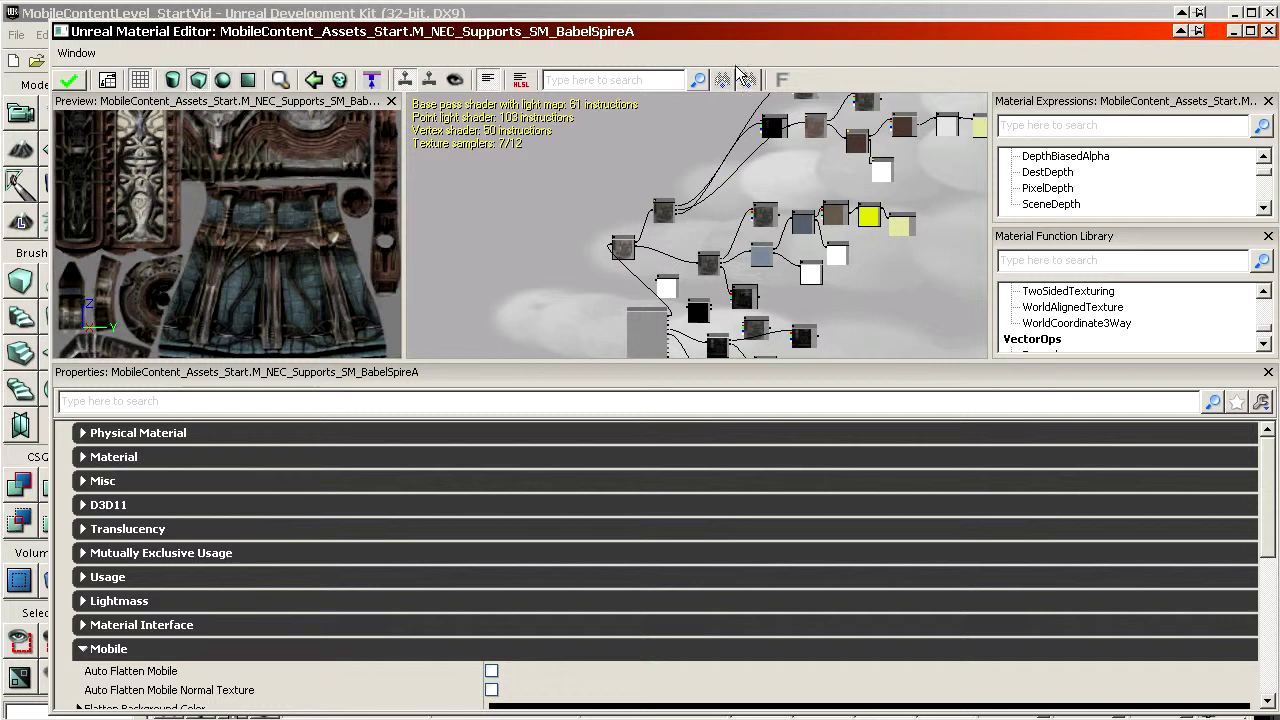
Move the existing diffuse network and the T_NEC_Supports_SM_BabelSpireA_EM Texture Sample away from the new Multiply node to clear space
scroll(672, 154, "down", 2)
mouse_move(570, 124)
left_mouse_down("ctrl+alt")
mouse_move(969, 225)
mouse_move(951, 256)
left_mouse_up("ctrl+alt")
scroll(791, 289, "up", 6)
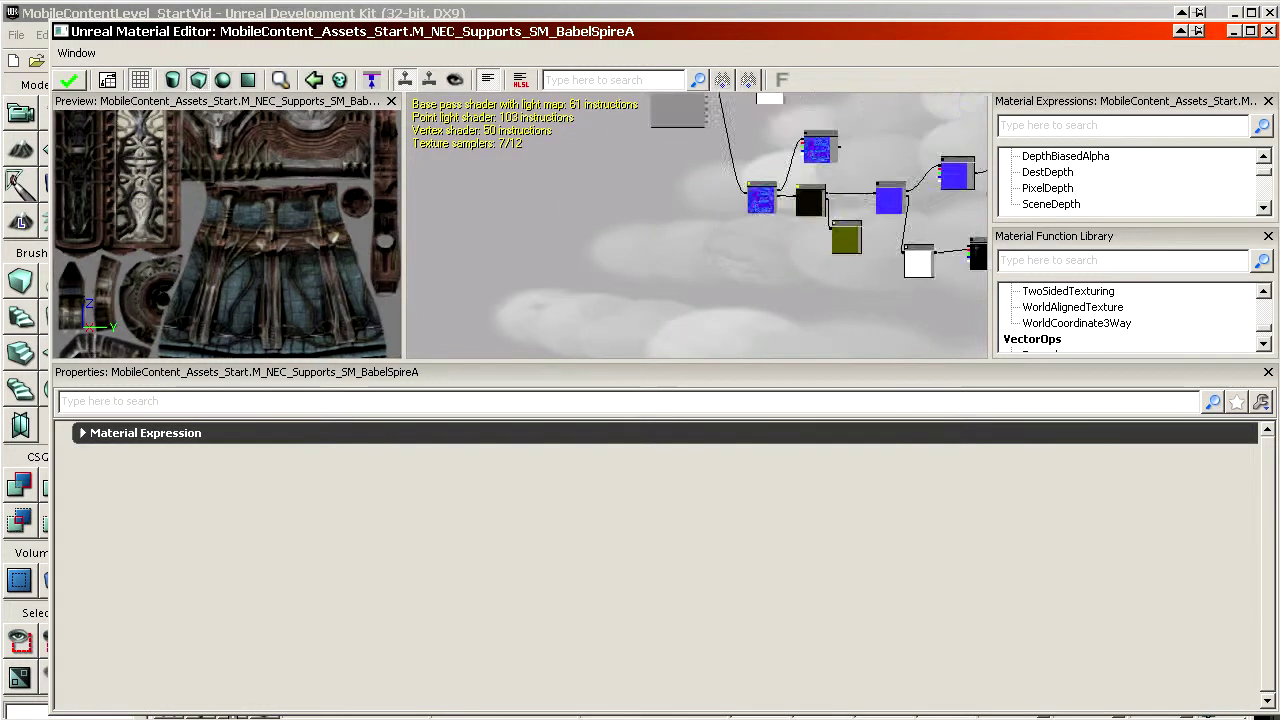
scroll(697, 226, "up", 2)
left_click_drag(560, 290, 810, 128)
left_click_drag(529, 222, 915, 98, "ctrl")
left_click_drag(830, 310, 770, 95)
left_click_drag(823, 189, 880, 157, "ctrl")
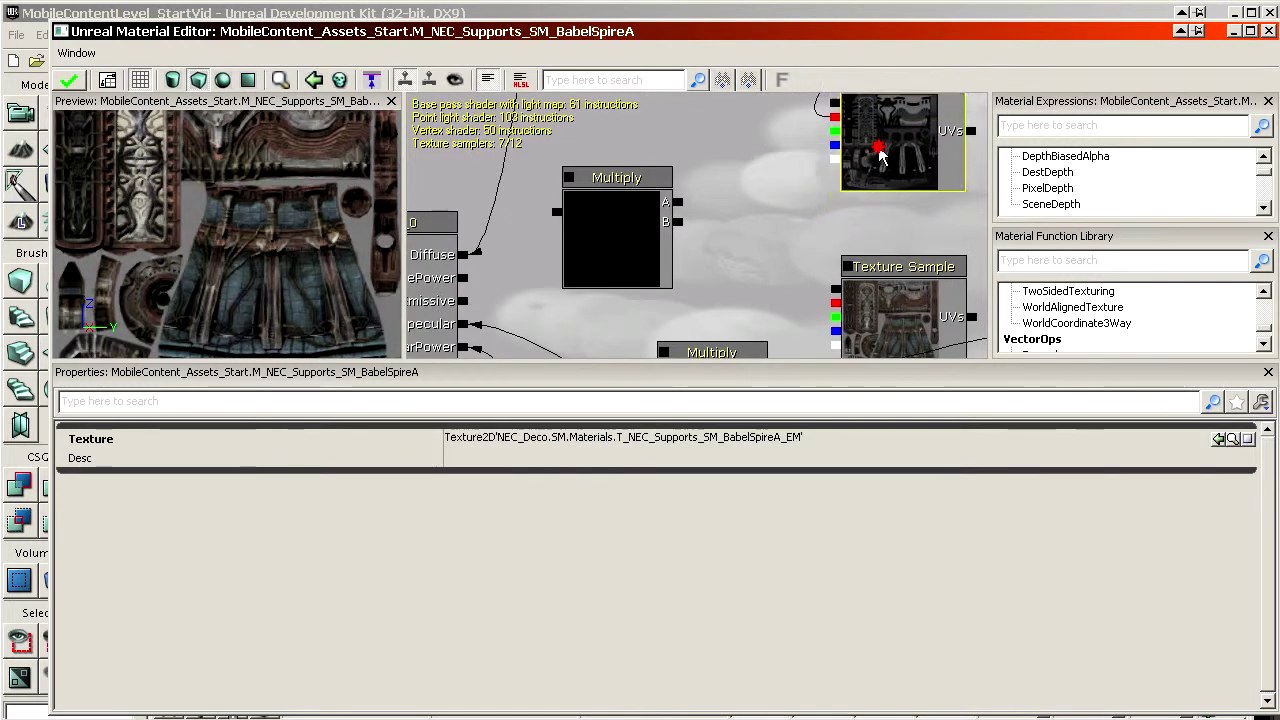
Connect the copied Texture Sample to the Multiply's A, a new Constant3Vector to B, and the Multiply output to Diffuse
scroll(880, 157, "down", 3)
left_click_drag(827, 283, 760, 200)
left_click_drag(763, 132, 986, 95, "ctrl")
left_click_drag(700, 345, 820, 237)
scroll(745, 183, "up", 3)
left_click_drag(748, 193, 735, 328)
left_click_drag(524, 313, 619, 290)
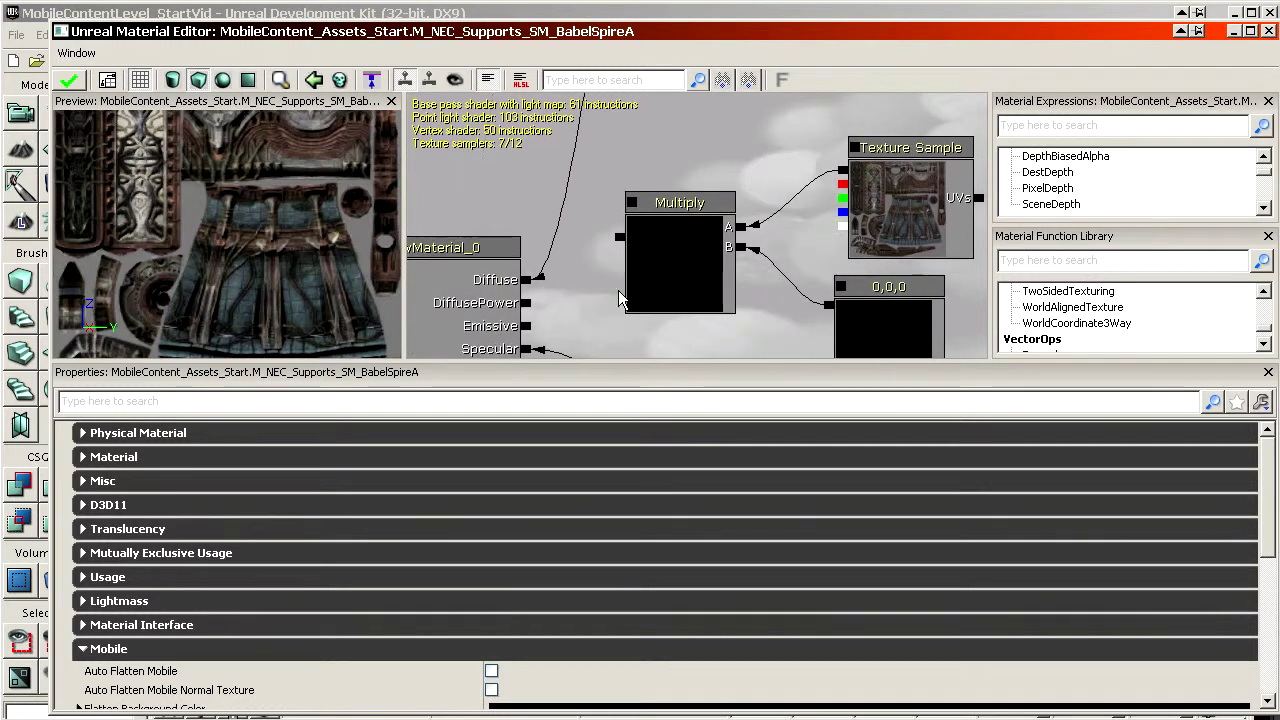
left_click_drag(527, 280, 621, 238)
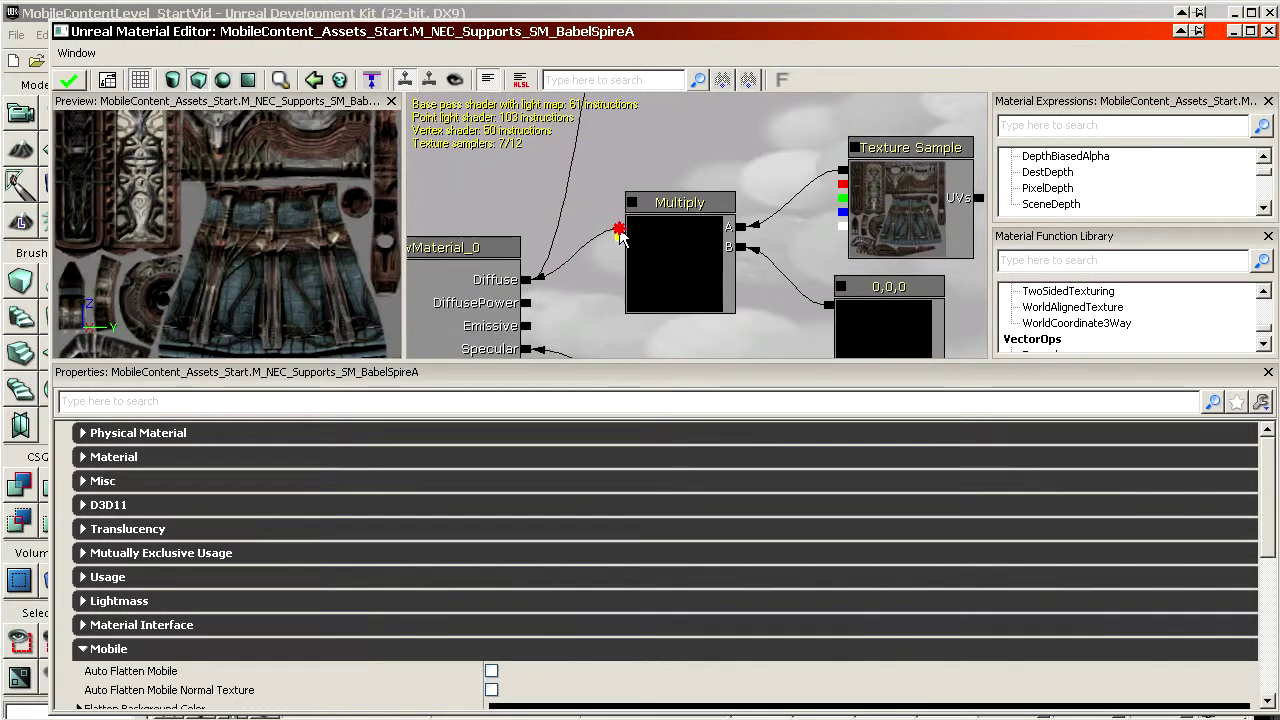
Set the Constant3Vector's R value to 1 and check the material preview
left_click(885, 305)
left_click(340, 437)
type("1")
key("Return")
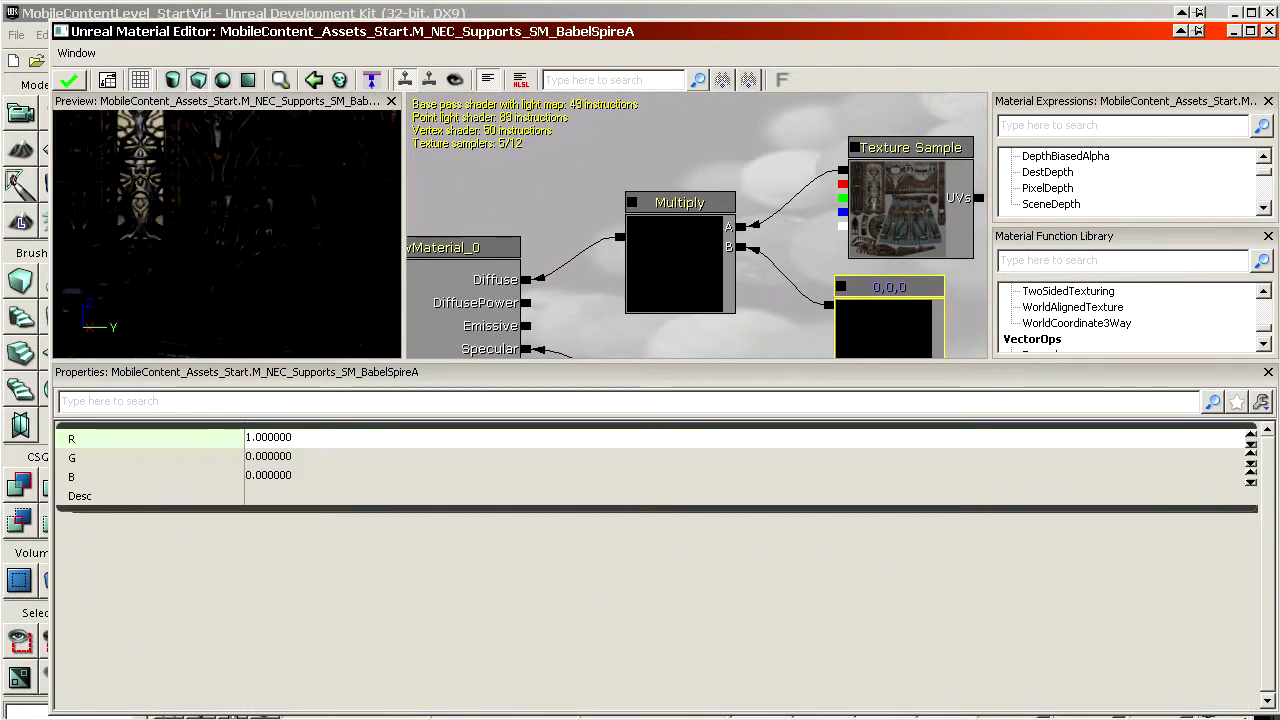
mouse_move(181, 216)
left_mouse_down()
mouse_move(206, 222)
mouse_move(181, 216)
left_mouse_up()
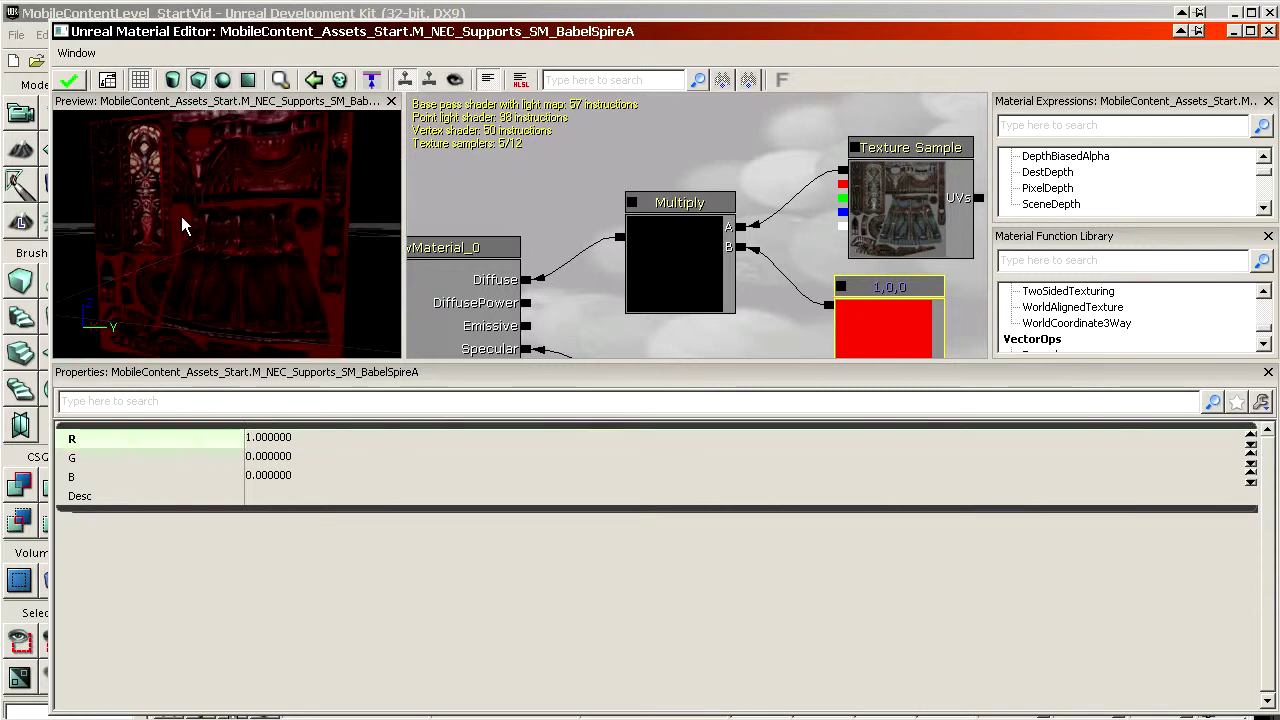
Set the Constant3Vector's G value to 1, check the preview, and return to the material's own properties
left_click(340, 457)
type("1")
key("Return")
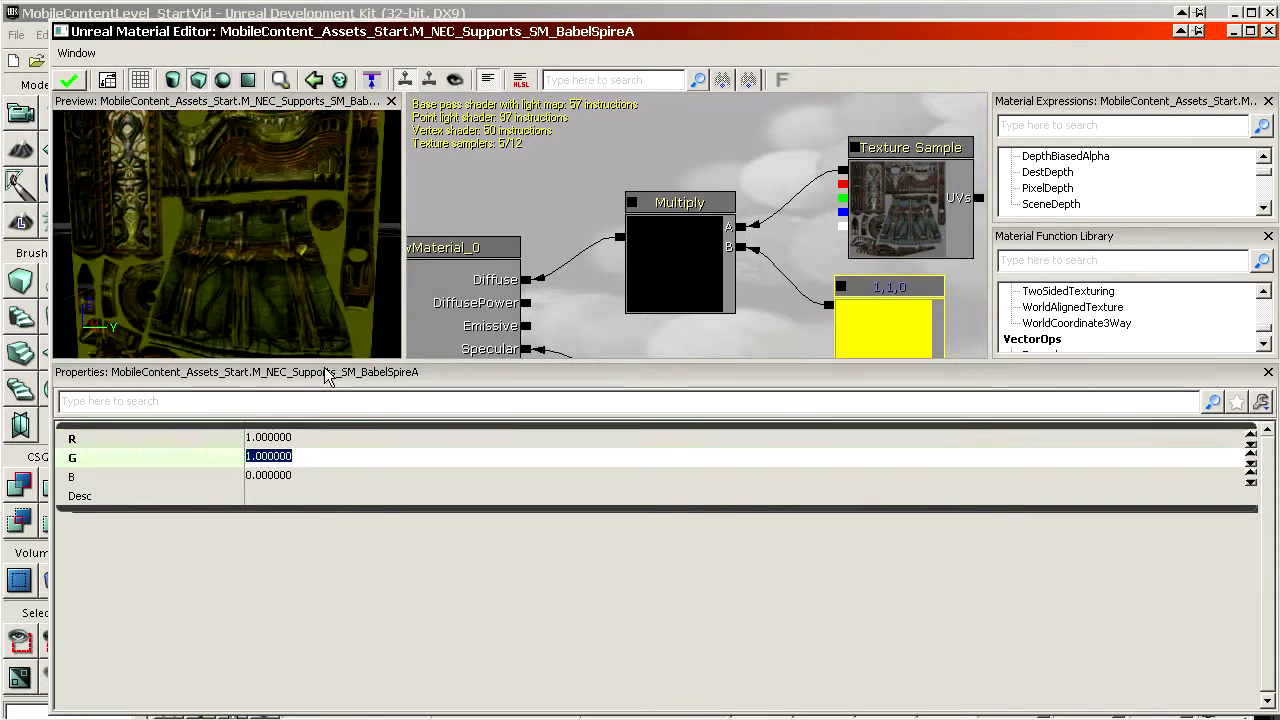
left_click_drag(249, 225, 345, 234)
left_click_drag(801, 249, 814, 237)
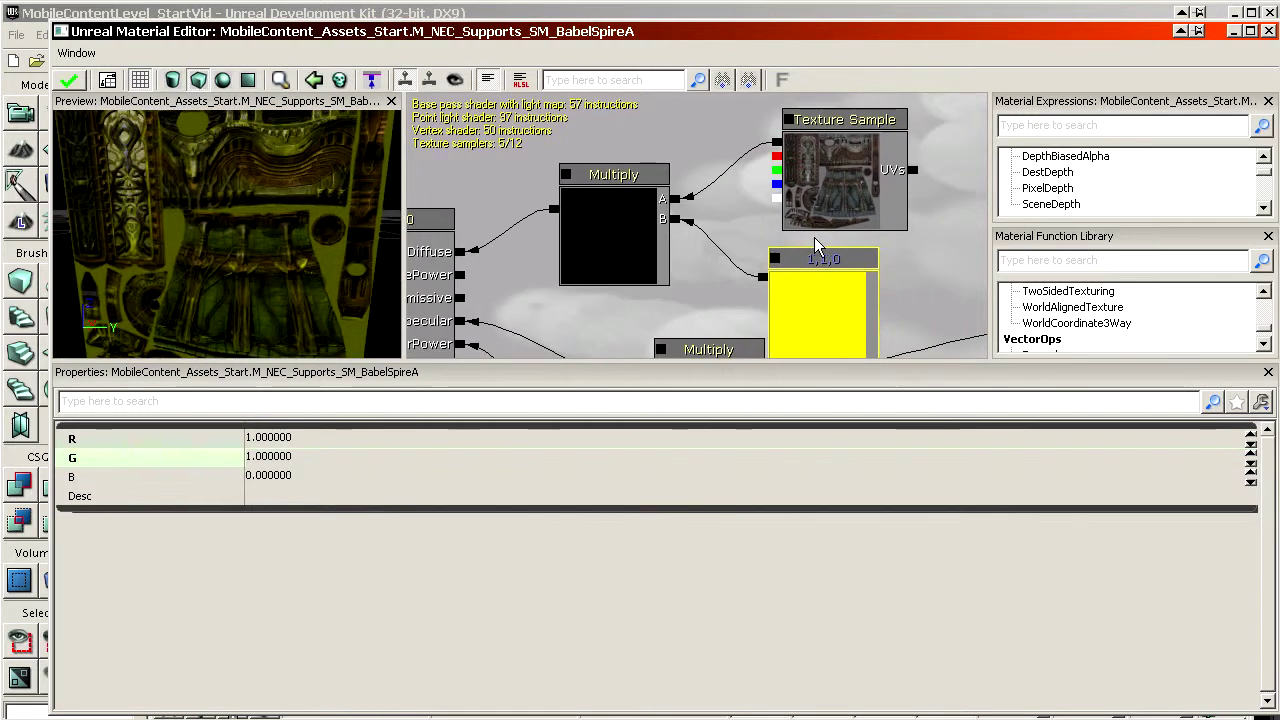
left_click(712, 312)
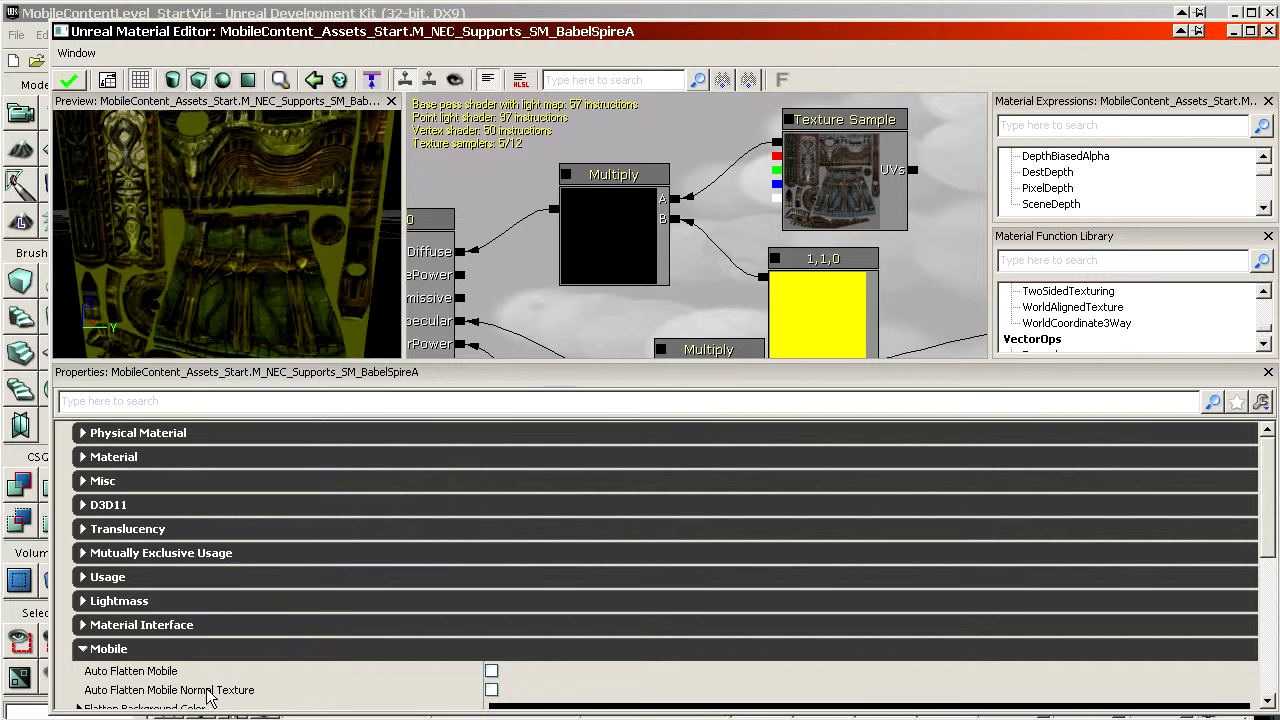
Move the Material Editor and actor properties windows clear of the main toolbar, and turn on mobile feature emulation
left_click_drag(523, 38, 532, 140)
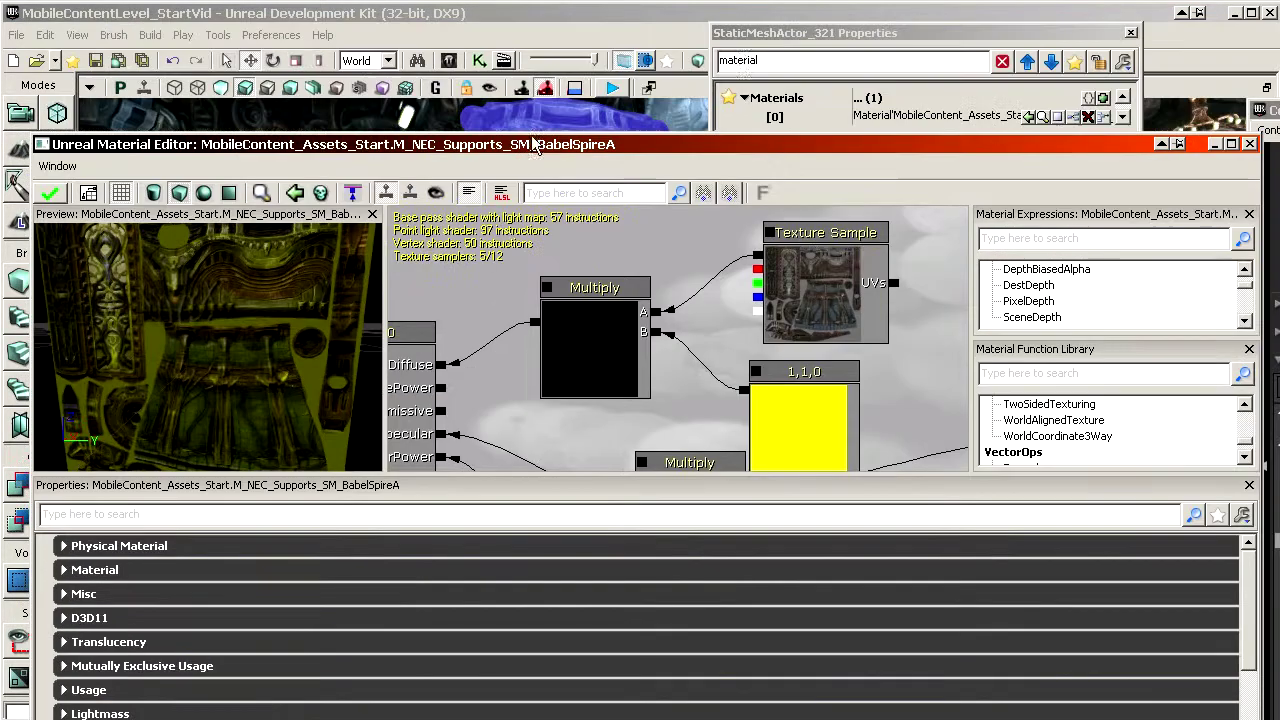
left_click_drag(765, 35, 961, 198)
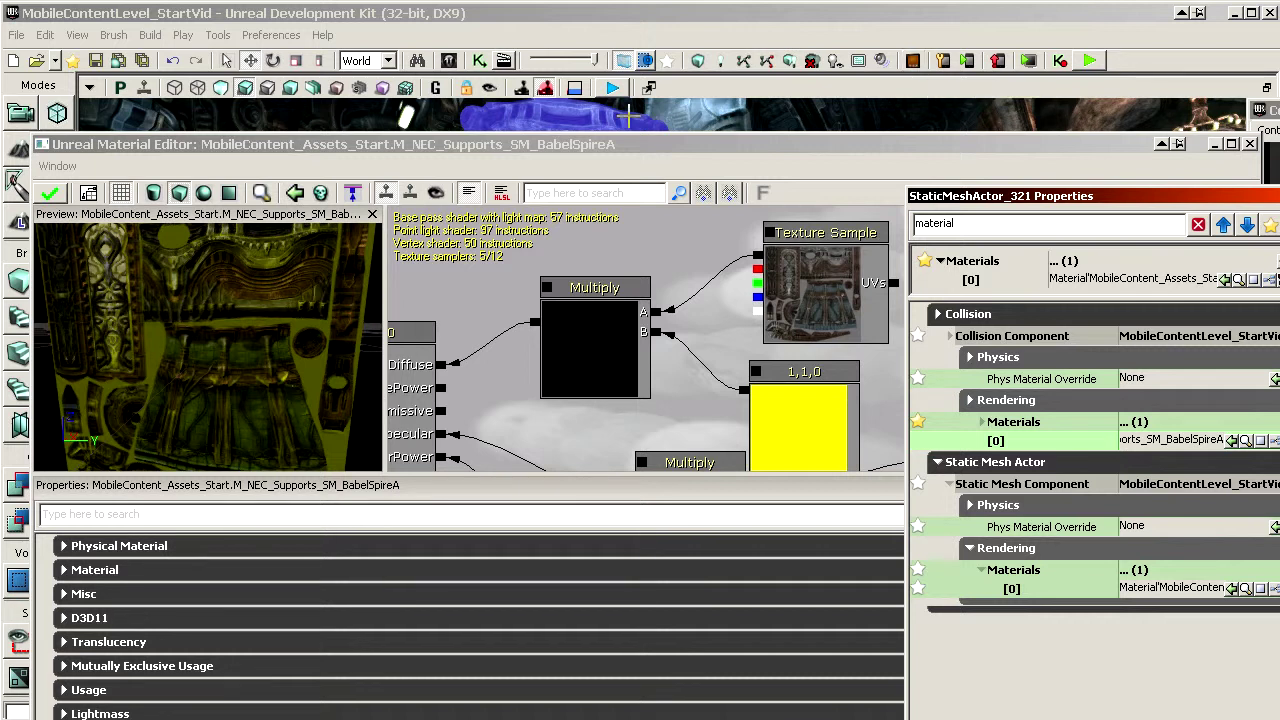
left_click(912, 62)
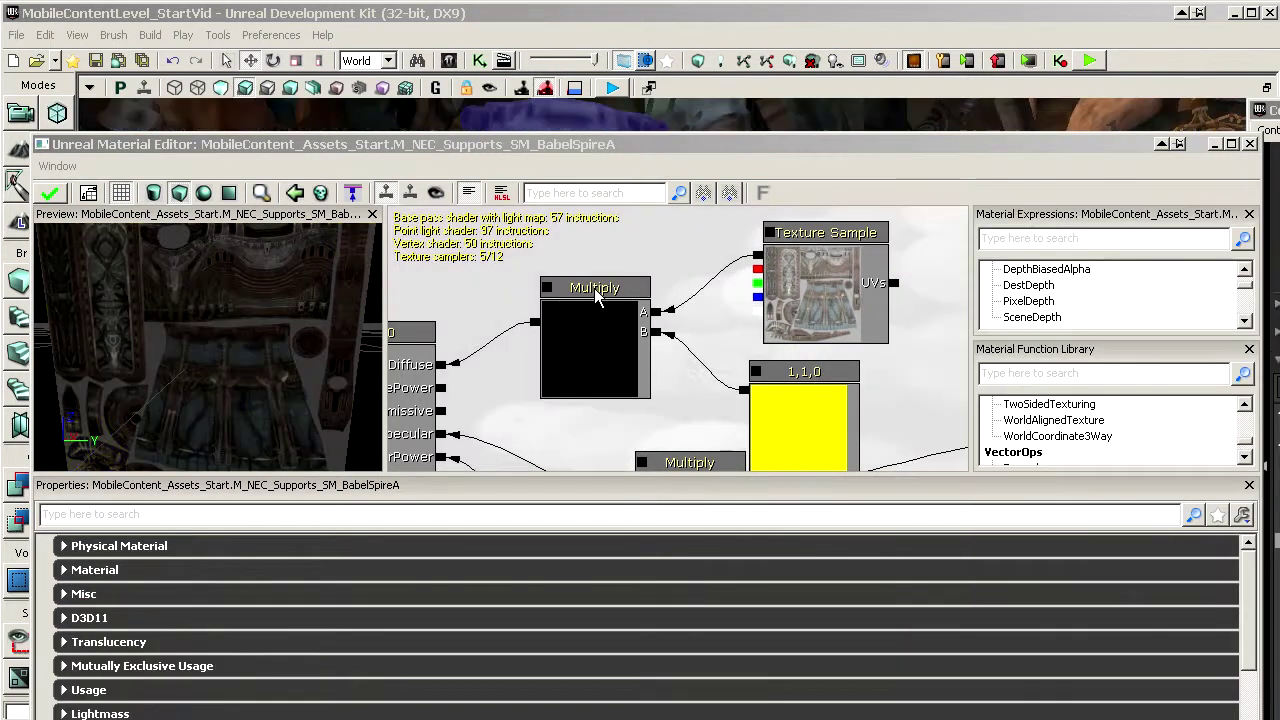
Reposition the Material Editor window and rotate the preview to examine the material under mobile emulation
left_click_drag(594, 150, 594, 50)
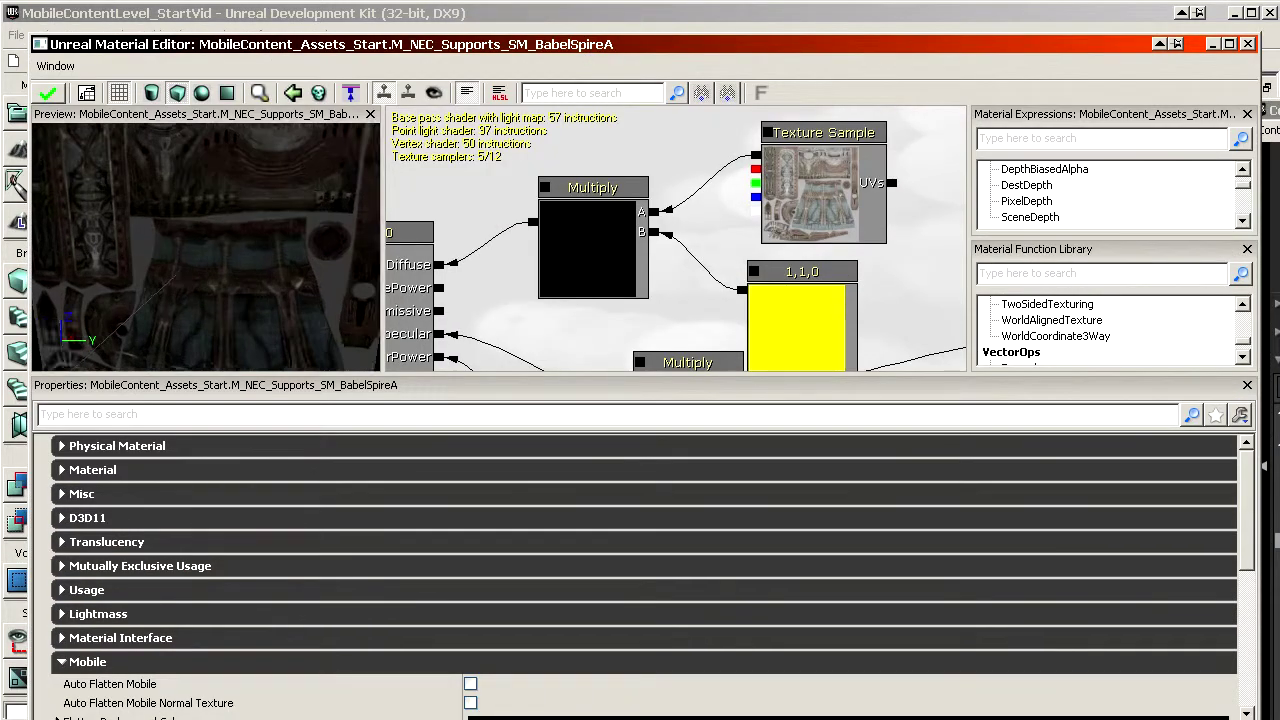
left_click_drag(205, 262, 329, 232)
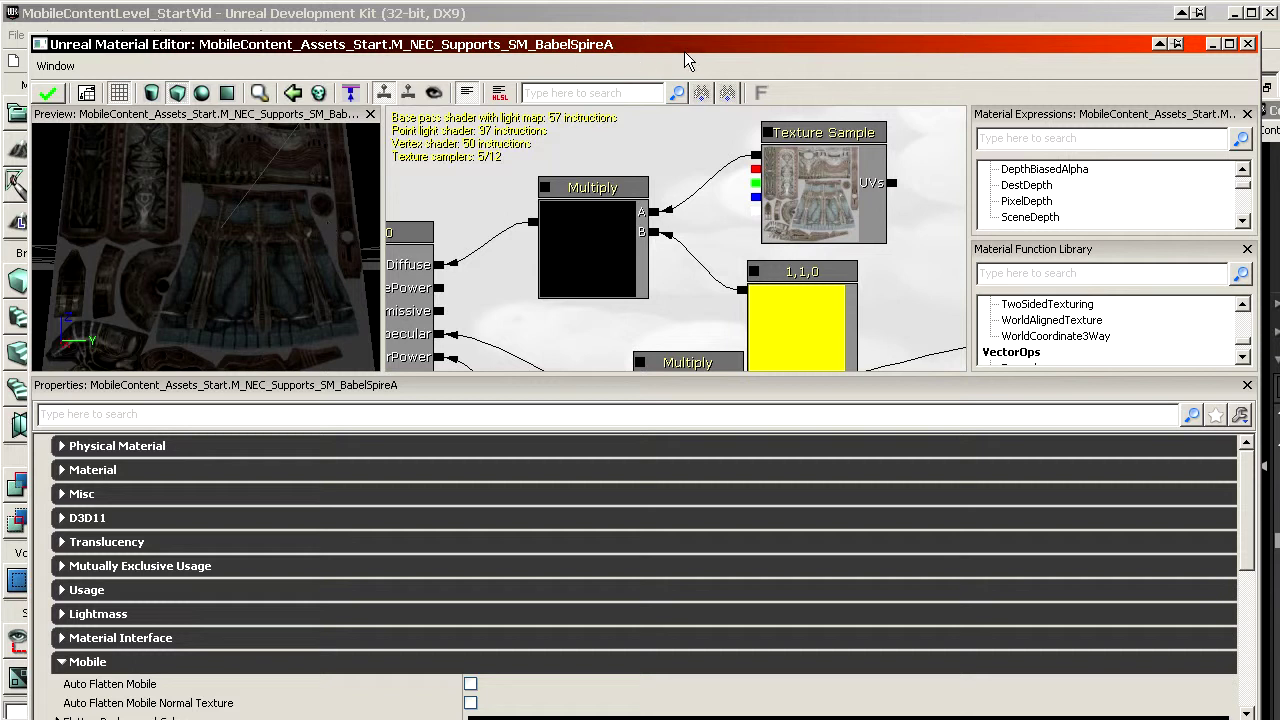
left_click_drag(694, 45, 689, 114)
left_click_drag(850, 103, 853, 42)
left_click_drag(236, 312, 320, 300)
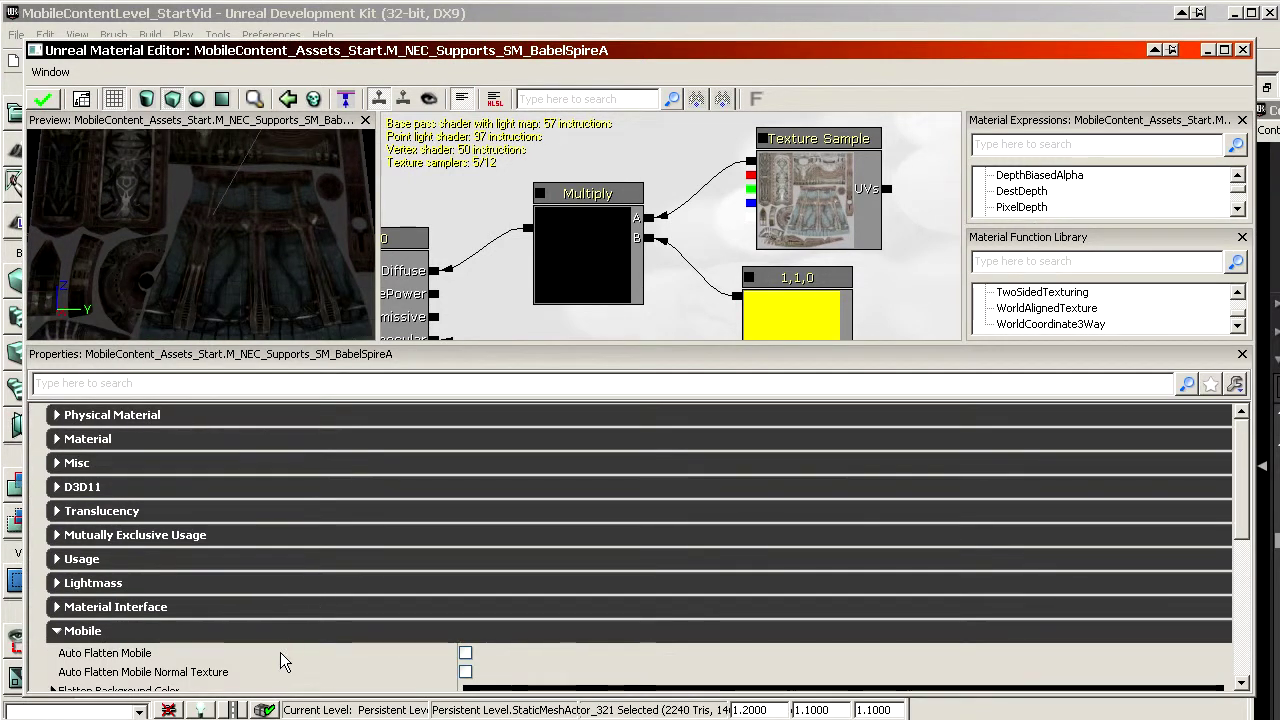
Copy the Mobile Base Texture reference, clear its slot, and rotate the preview to examine the material without it
scroll(281, 652, "down", 1)
scroll(282, 651, "down", 2)
left_click(160, 532)
key("ctrl+c")
key("Delete")
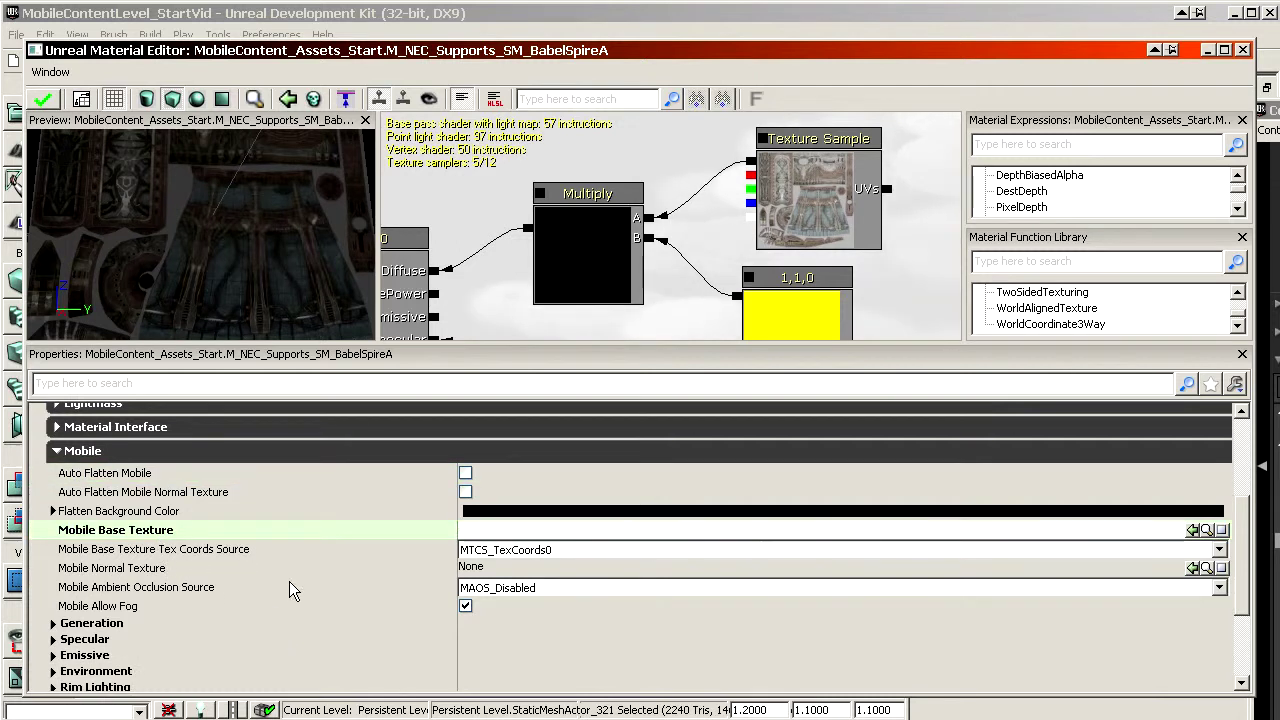
left_click(498, 566)
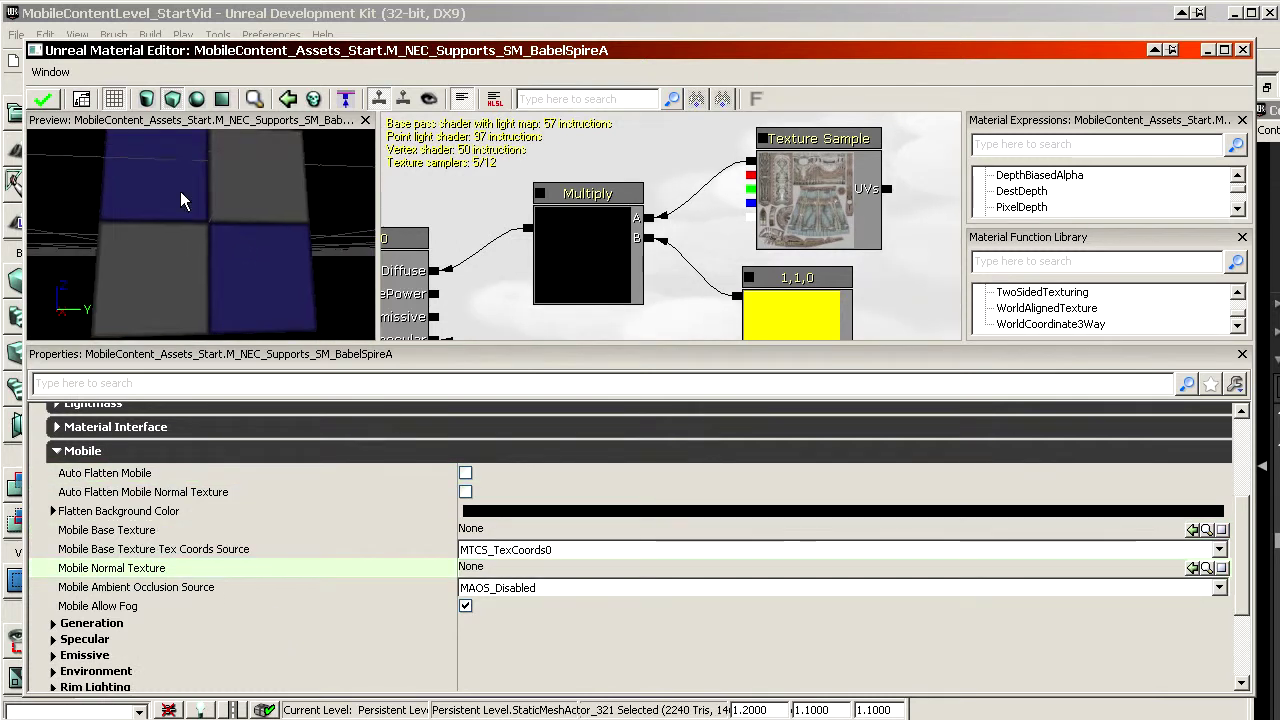
left_click_drag(200, 252, 200, 252)
Paste the copied T_NEC_Supports_SM_BabelSpireA_D reference back into Mobile Base Texture, and look over the remaining Mobile groups
left_click(520, 530)
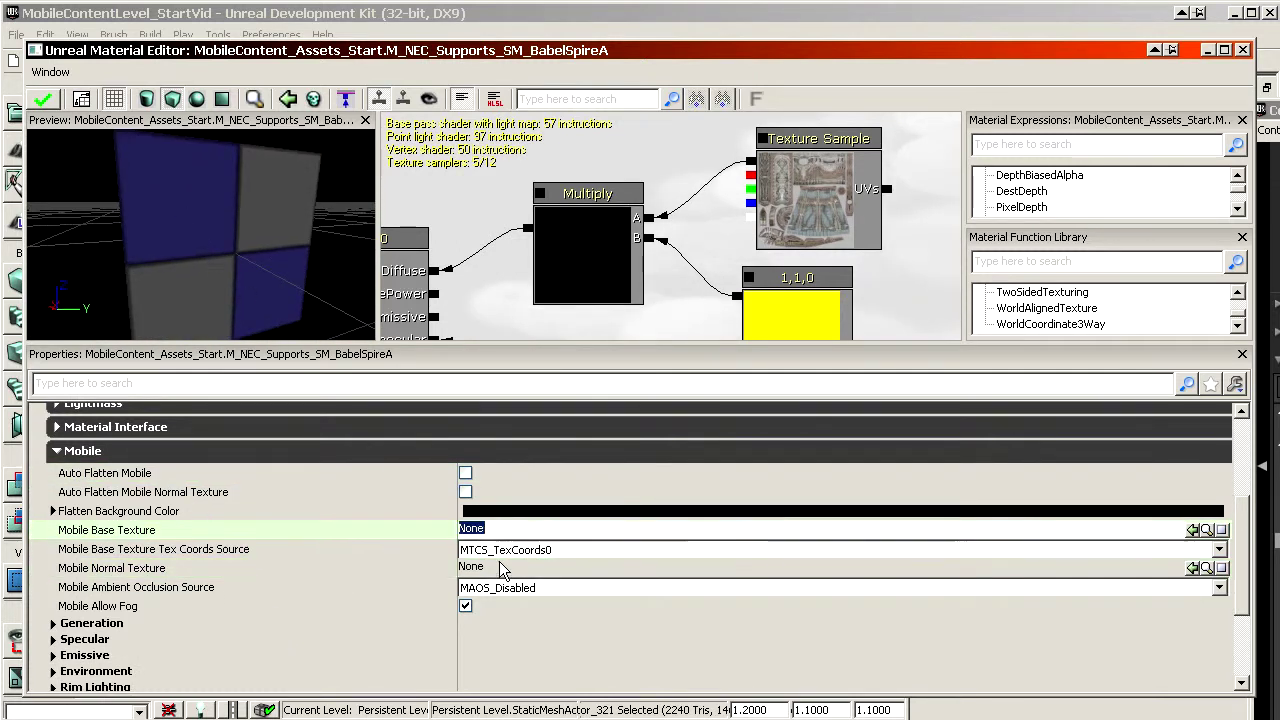
key("ctrl+v")
key("Return")
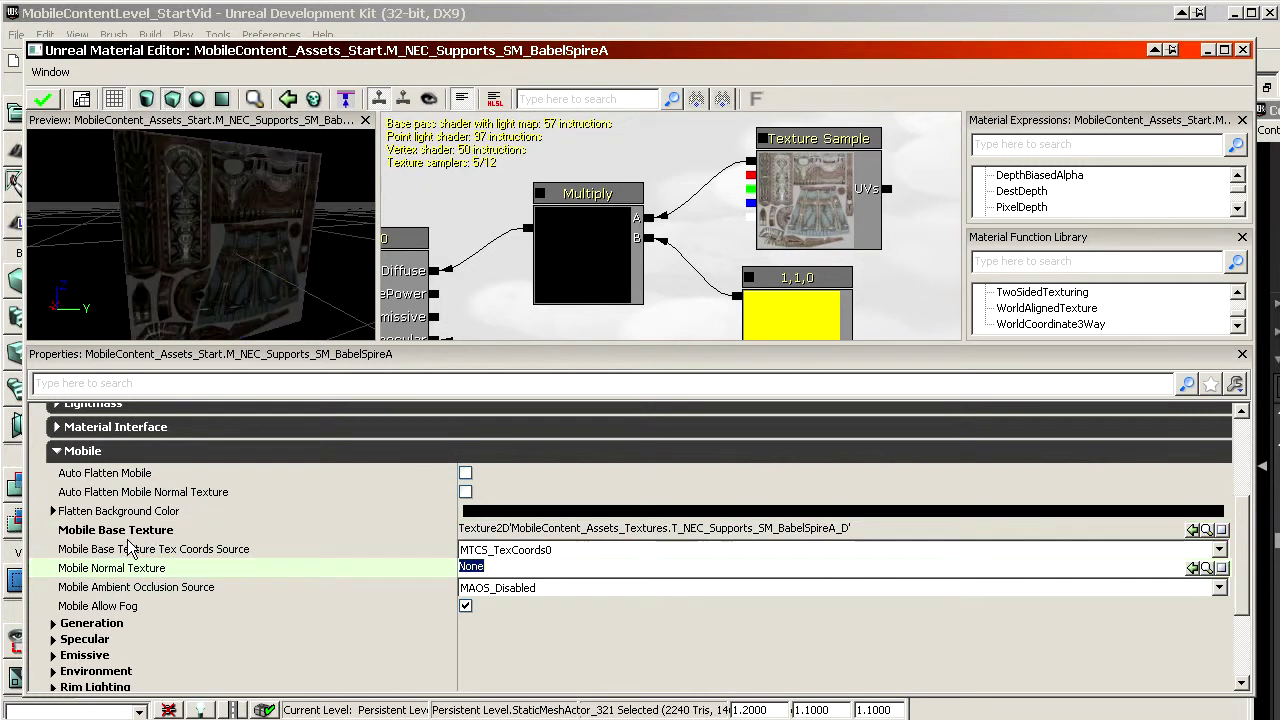
left_click(117, 537)
scroll(163, 490, "down", 3)
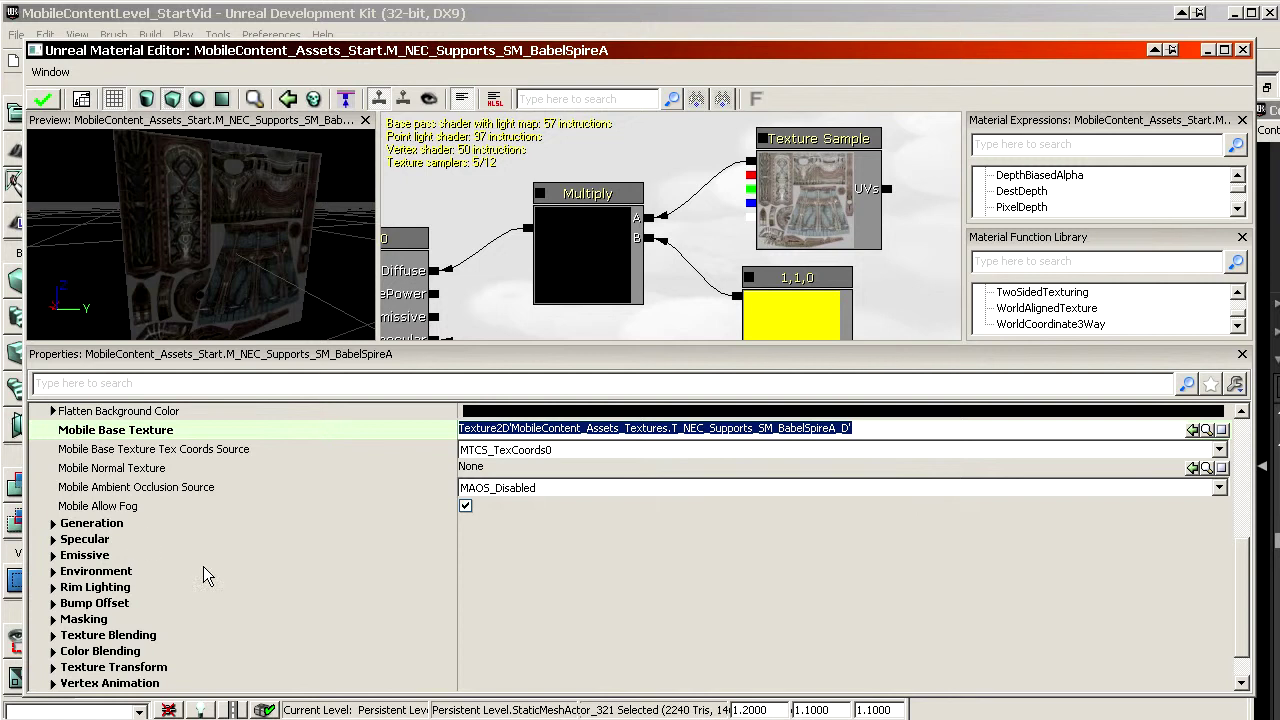
Enable Use Mobile Uniform Color Multiply in the material's Mobile Color Blending properties
left_click(101, 653)
scroll(170, 632, "down", 4)
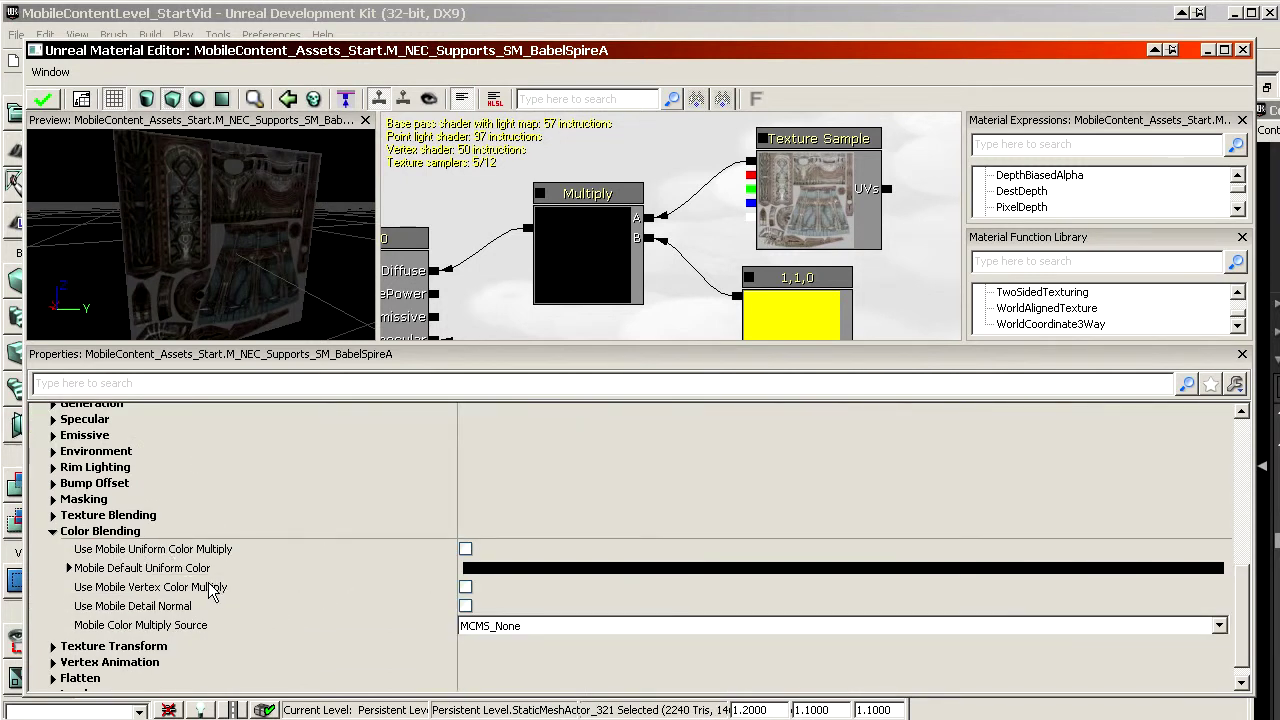
double_click(193, 556)
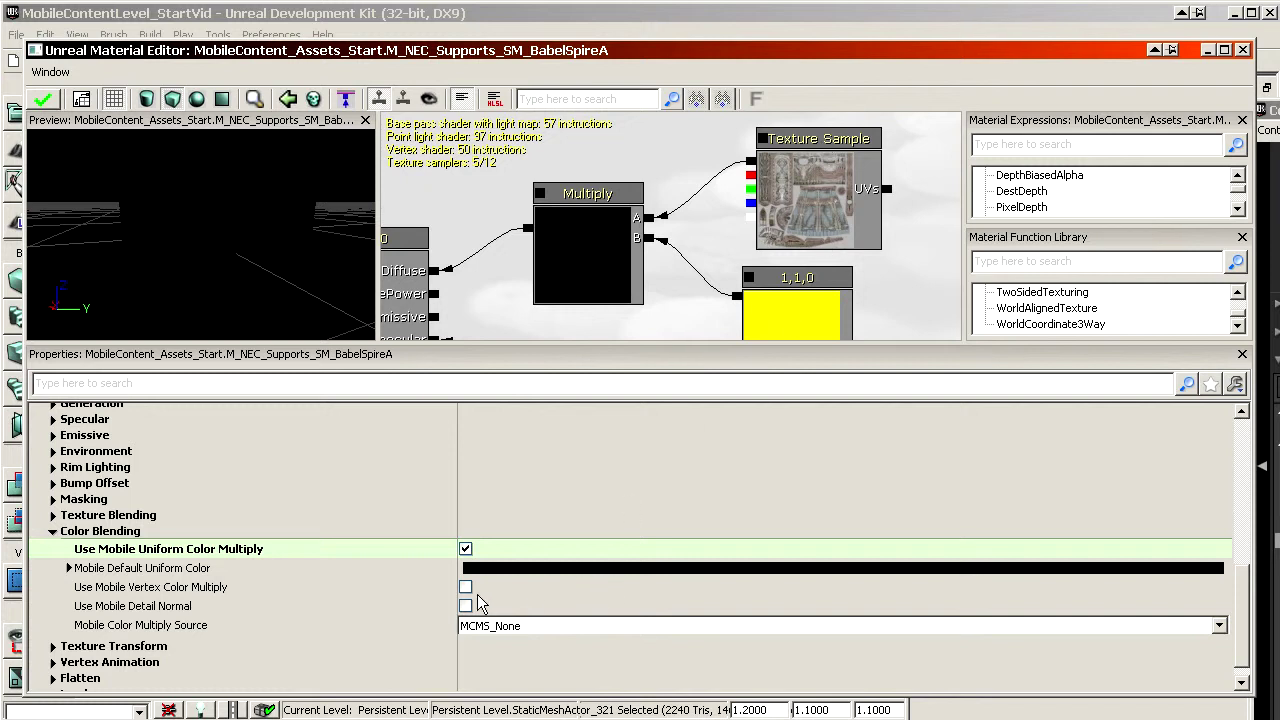
Set Mobile Default Uniform Color to yellow (FFFBD300) and examine the tinted material in the preview
left_click(620, 568)
left_click_drag(35, 541, 564, 185)
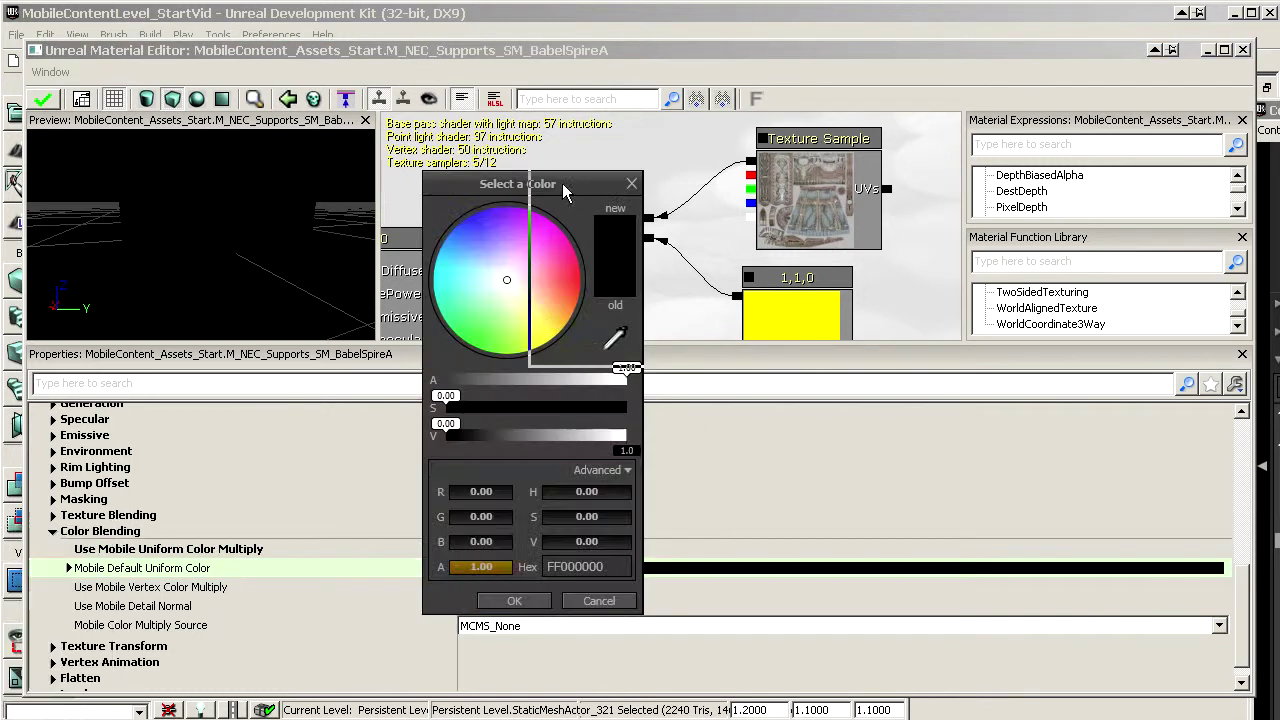
left_click_drag(564, 292, 566, 333)
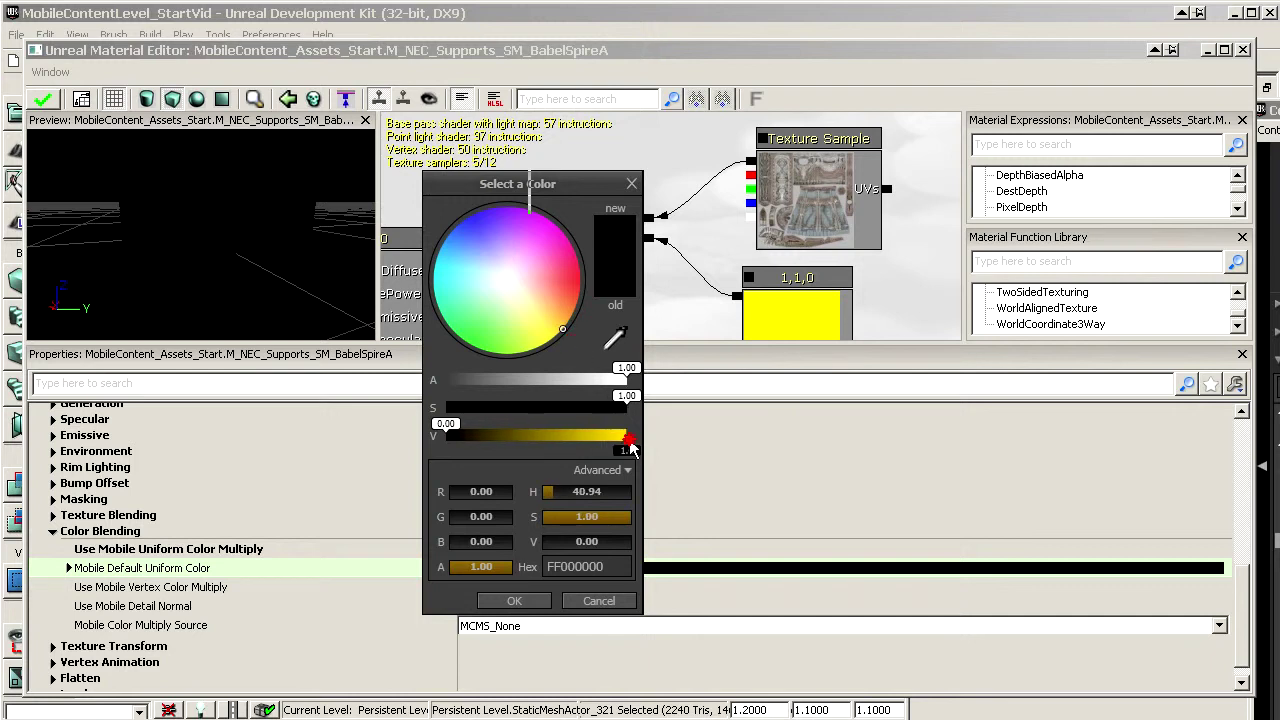
left_click(622, 437)
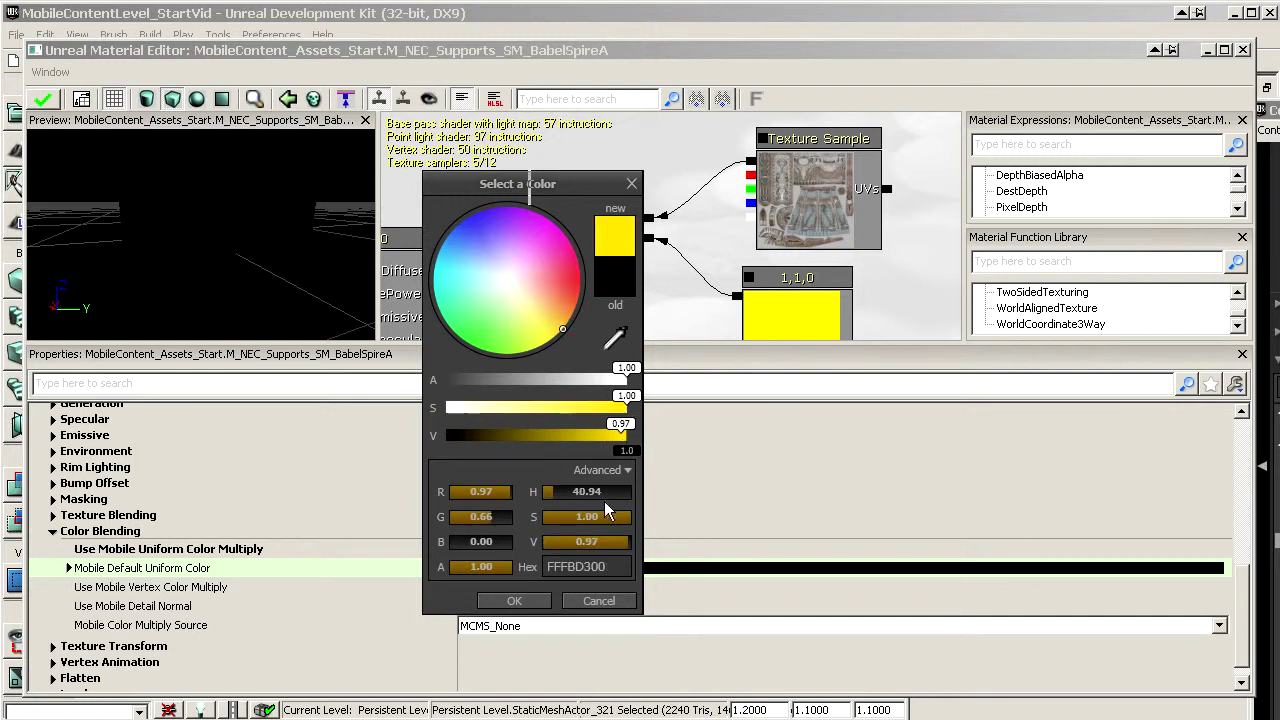
left_click(541, 603)
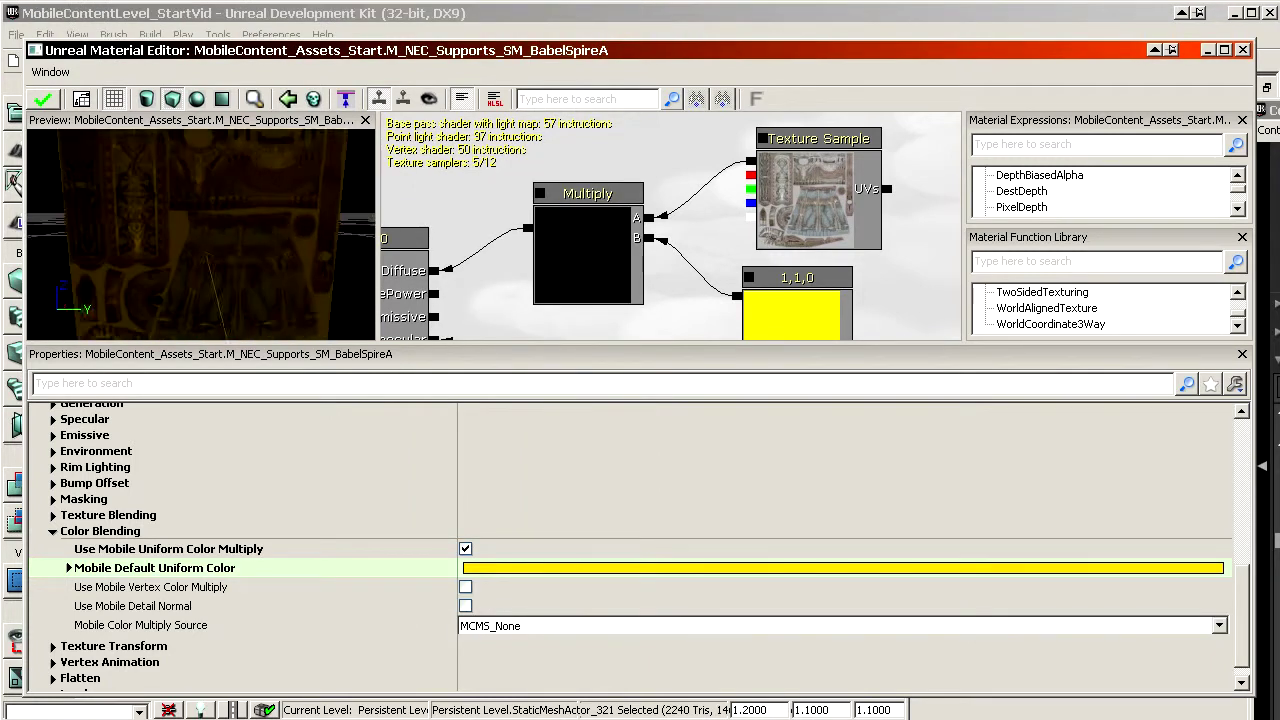
mouse_move(272, 258)
left_mouse_down()
mouse_move(266, 240)
mouse_move(272, 258)
left_mouse_up()
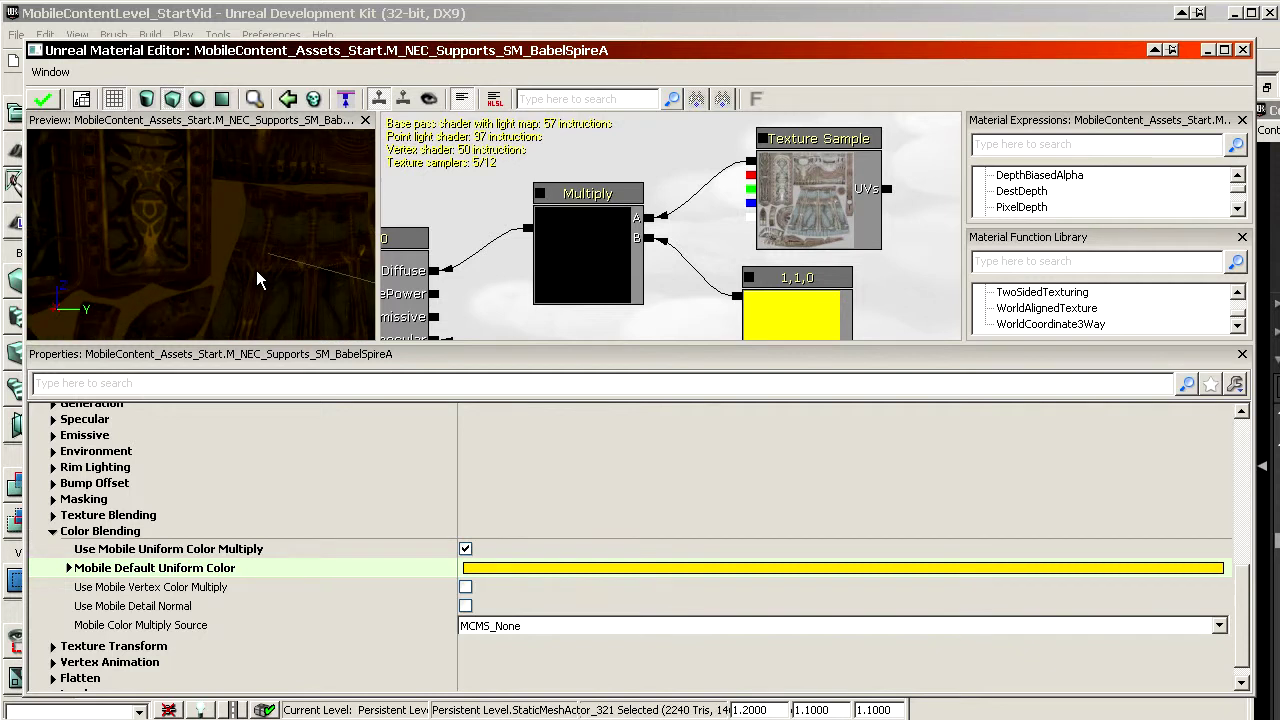
Set Mobile Default Uniform Color to bright green (FF5EFB00) and rotate the preview to examine the tint
left_click(590, 570)
left_click_drag(508, 334, 476, 368)
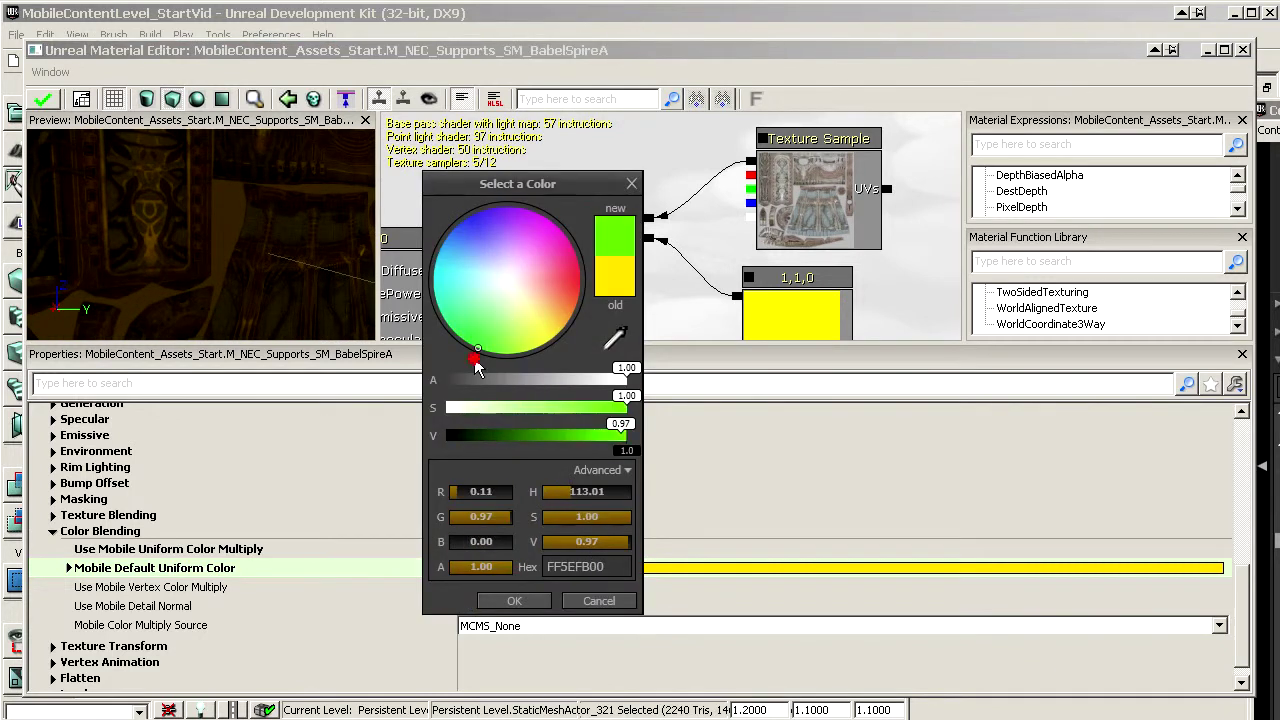
left_click(514, 598)
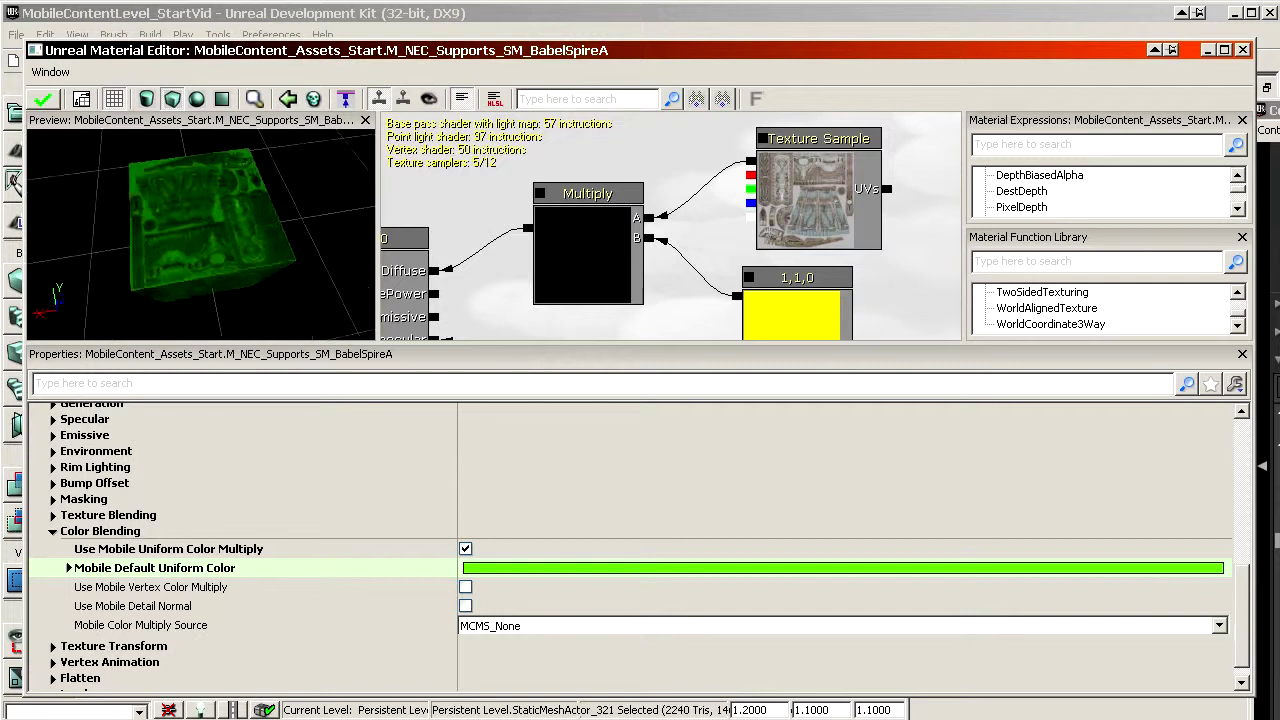
left_click_drag(205, 240, 198, 188)
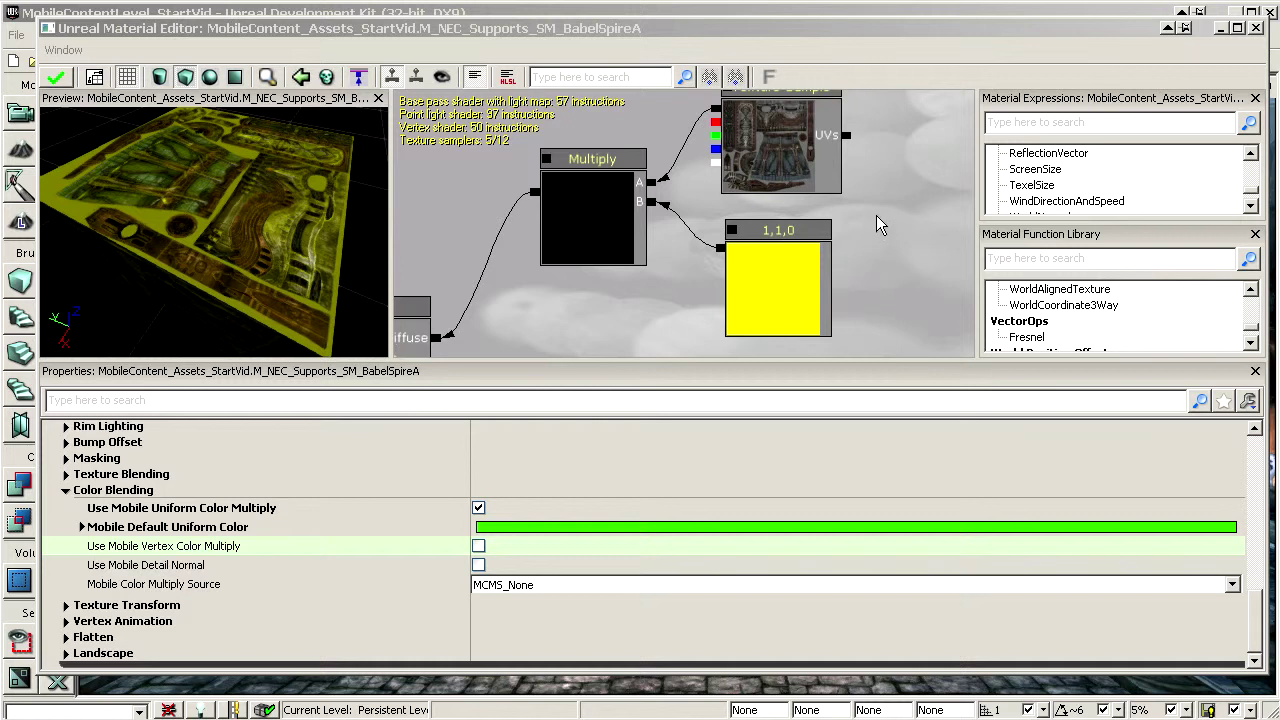
Examine the full node network, from the yellow diffuse multiply out to all connected expressions
left_click_drag(873, 239, 818, 274)
scroll(855, 279, "down", 2)
double_click(288, 530)
double_click(240, 530)
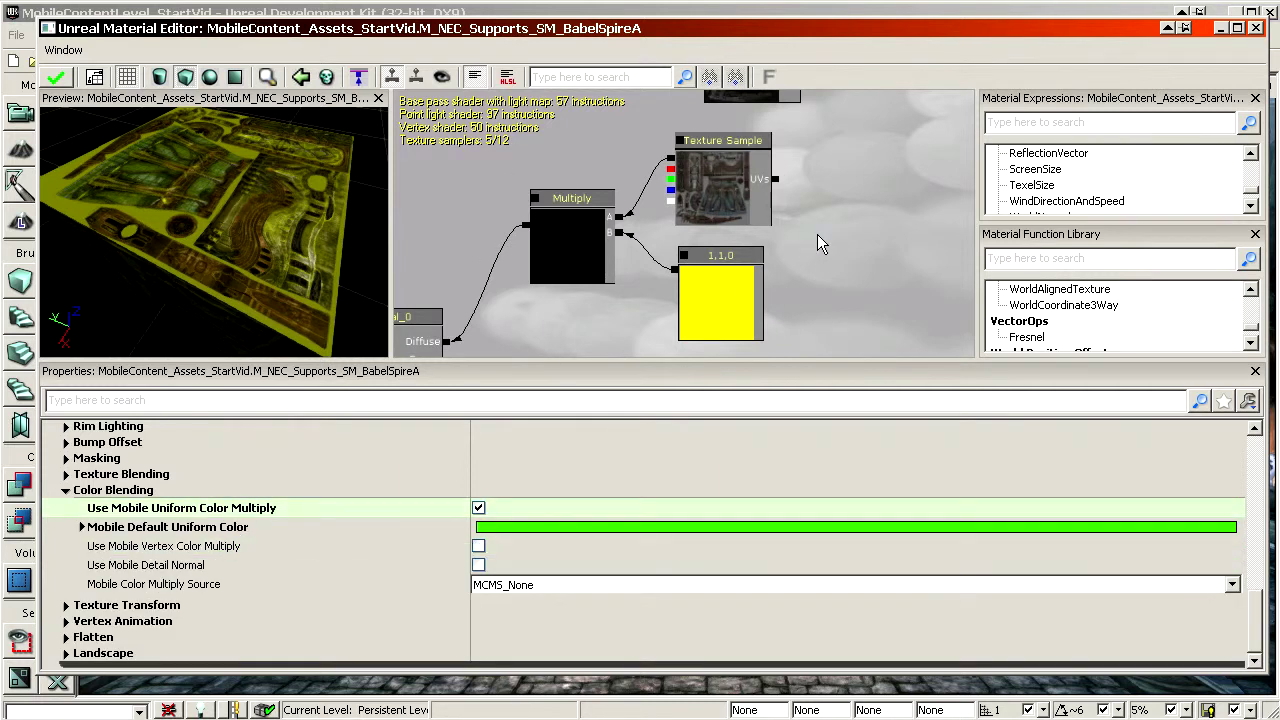
scroll(893, 207, "down", 4)
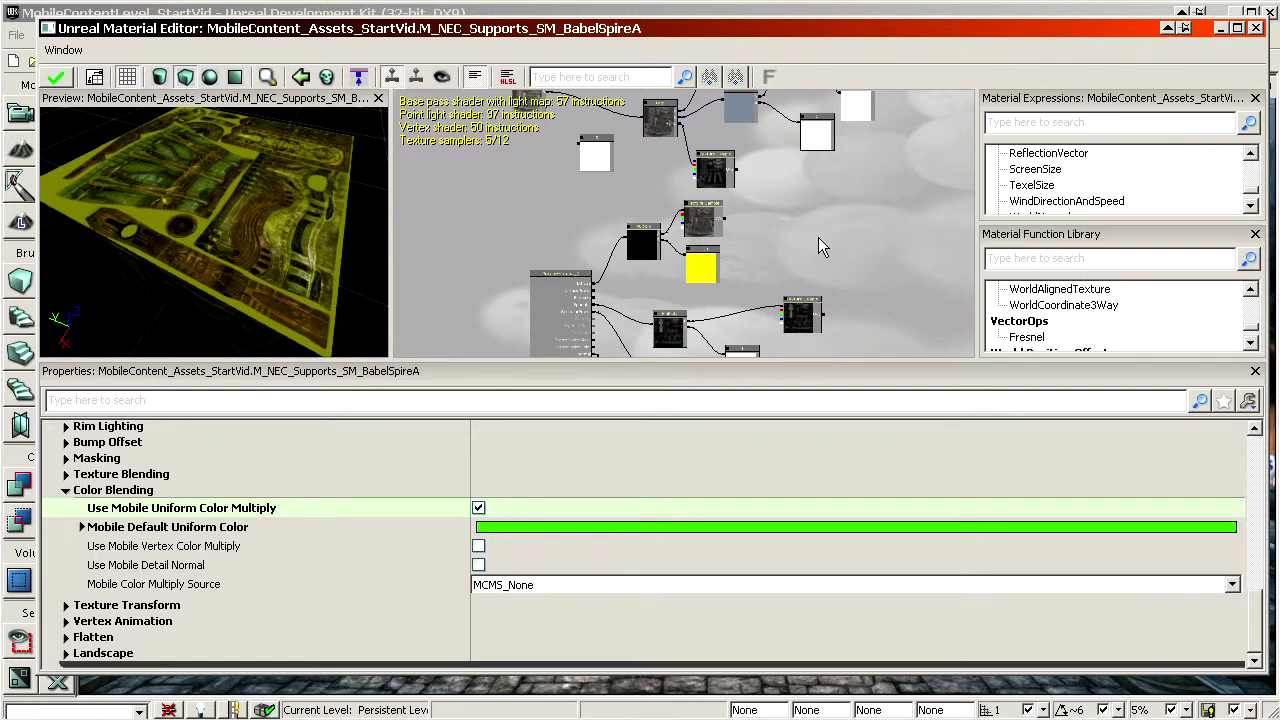
scroll(837, 258, "down", 6)
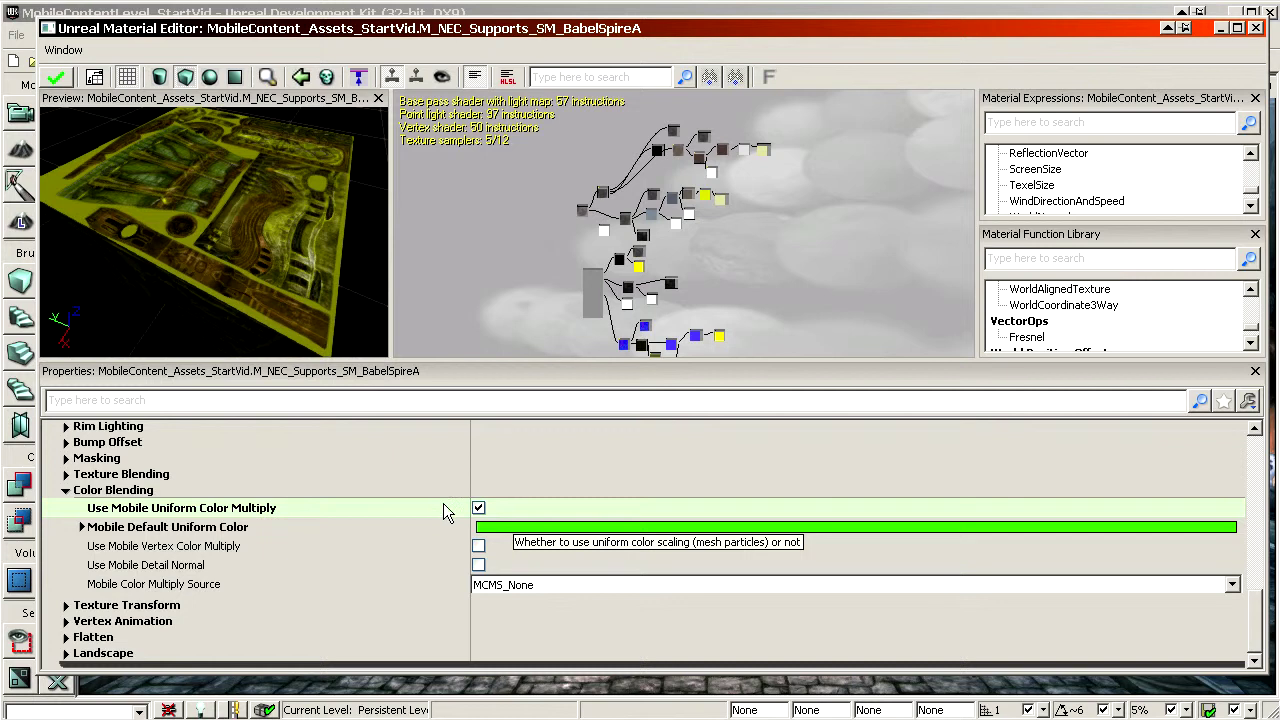
Turn off Use Mobile Uniform Color Multiply and clear the Mobile Base Texture reference
left_click(478, 508)
scroll(371, 542, "up", 3)
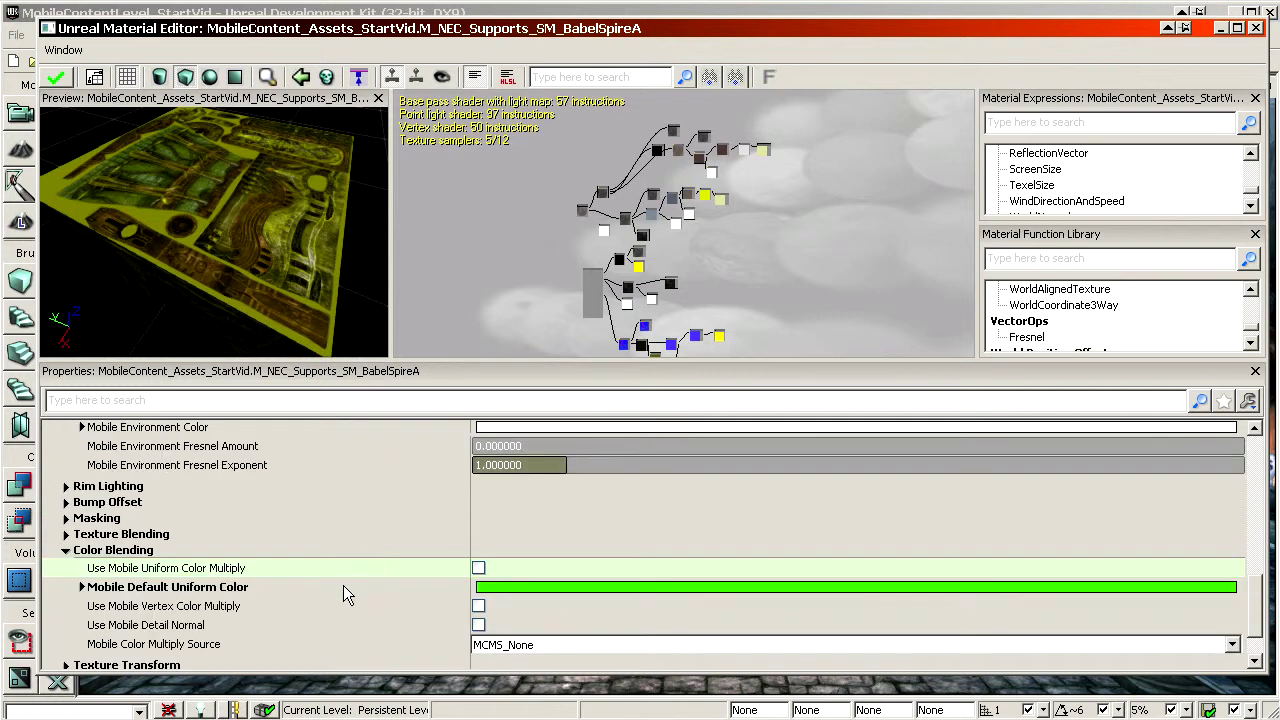
scroll(344, 587, "up", 1)
scroll(392, 600, "up", 10)
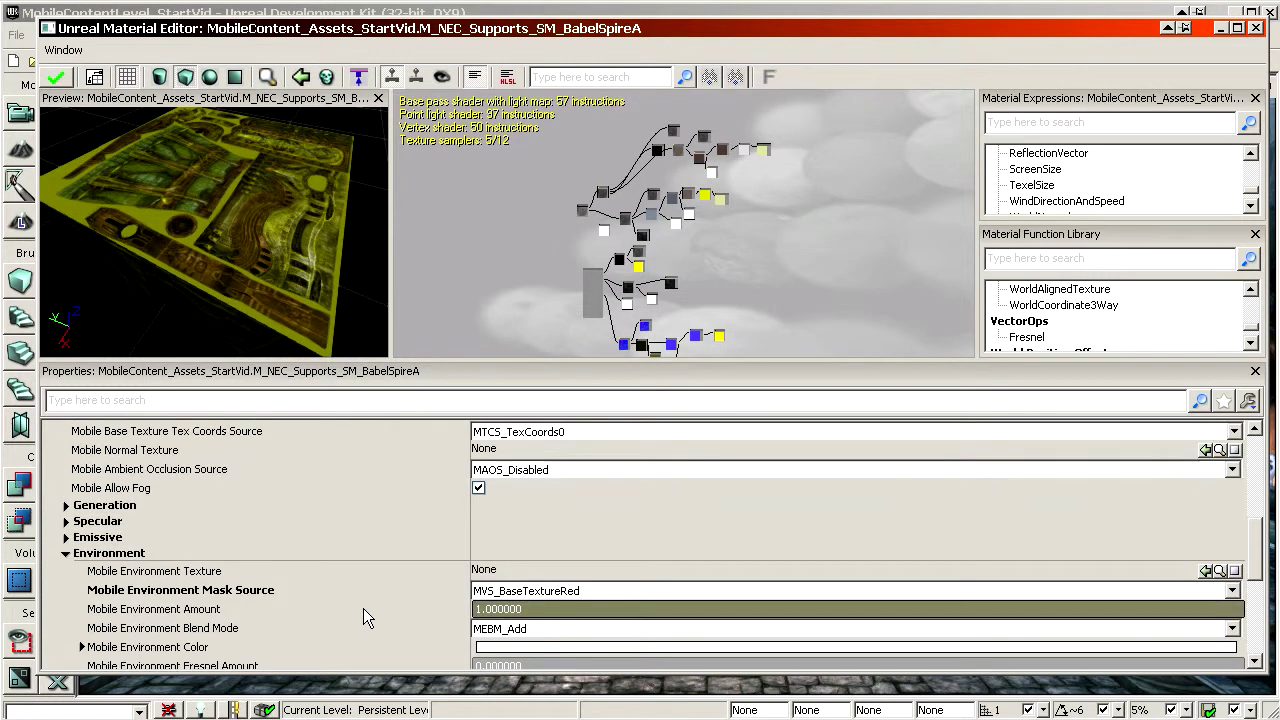
scroll(332, 605, "up", 2)
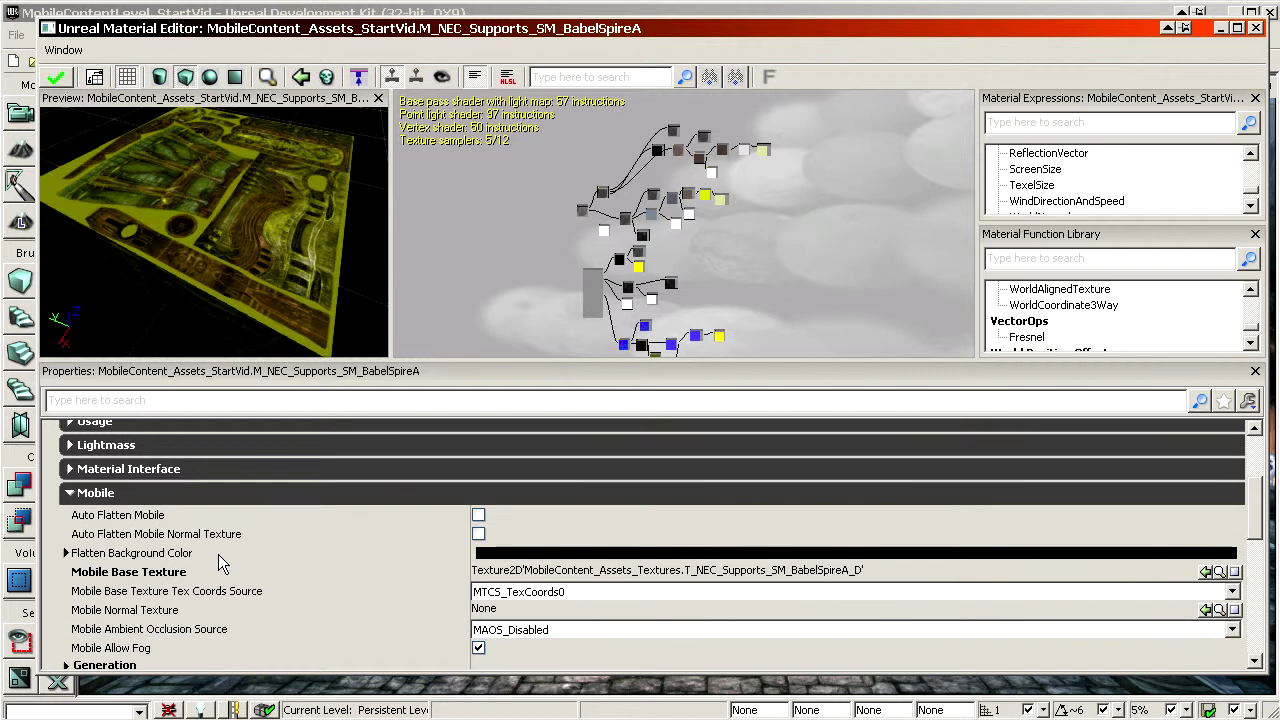
left_click(195, 573)
key("Delete")
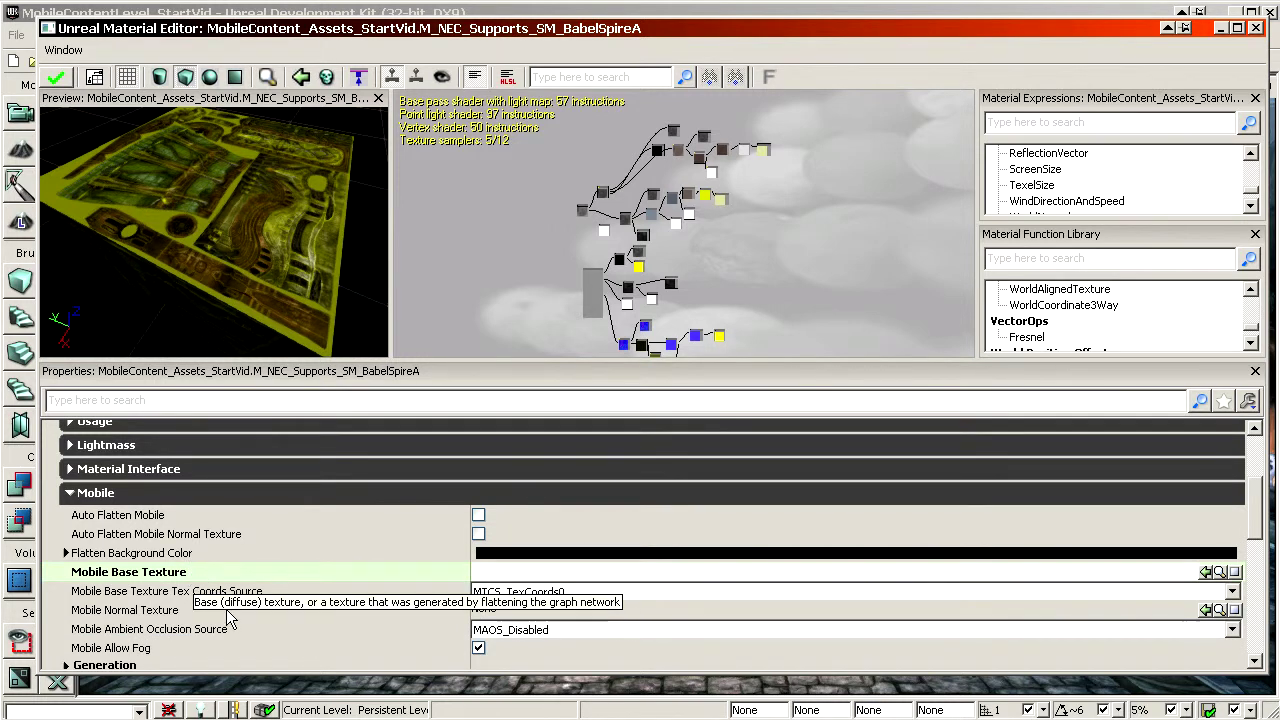
key("Return")
Enable Auto Flatten Mobile and apply the changes to the material
left_click(143, 516)
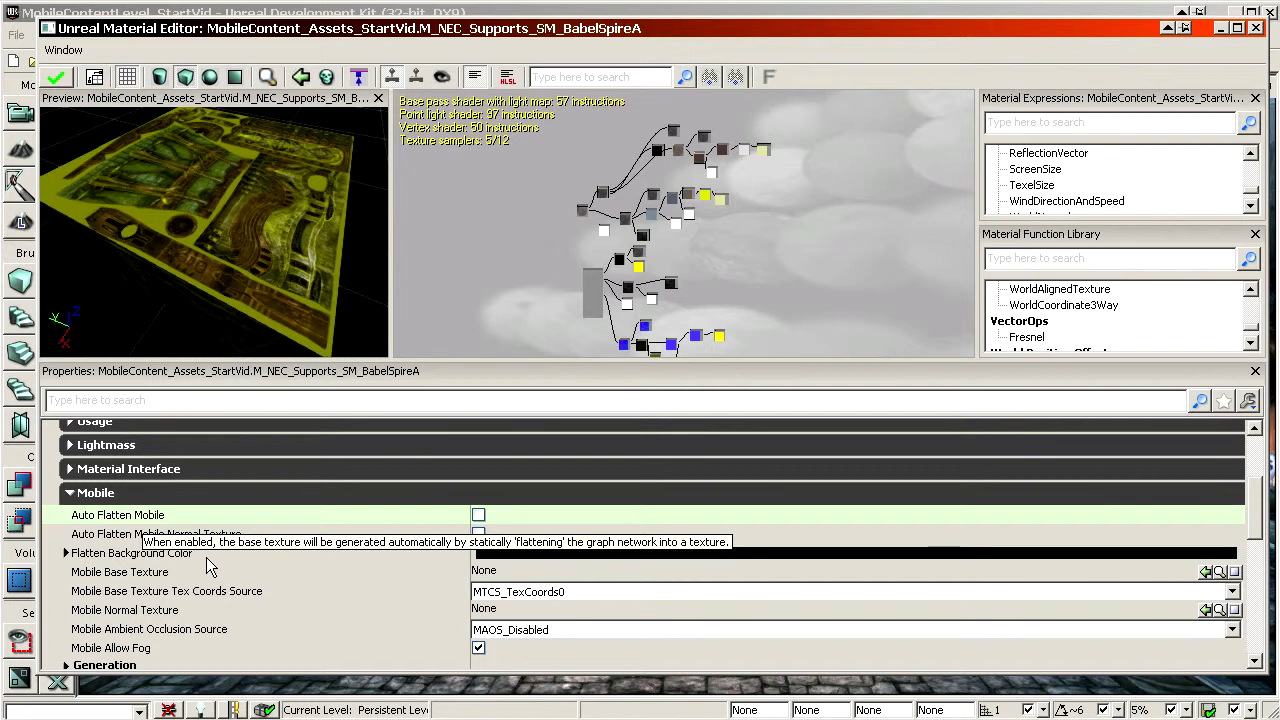
key("space")
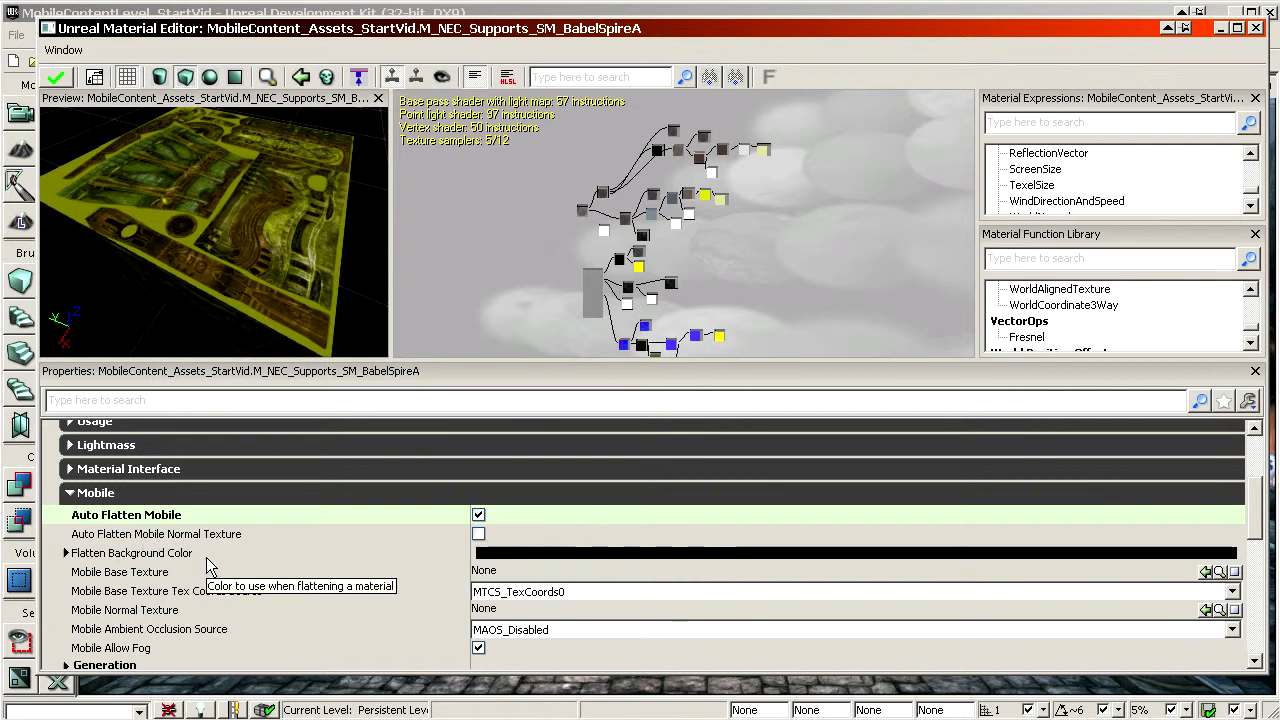
left_click(57, 80)
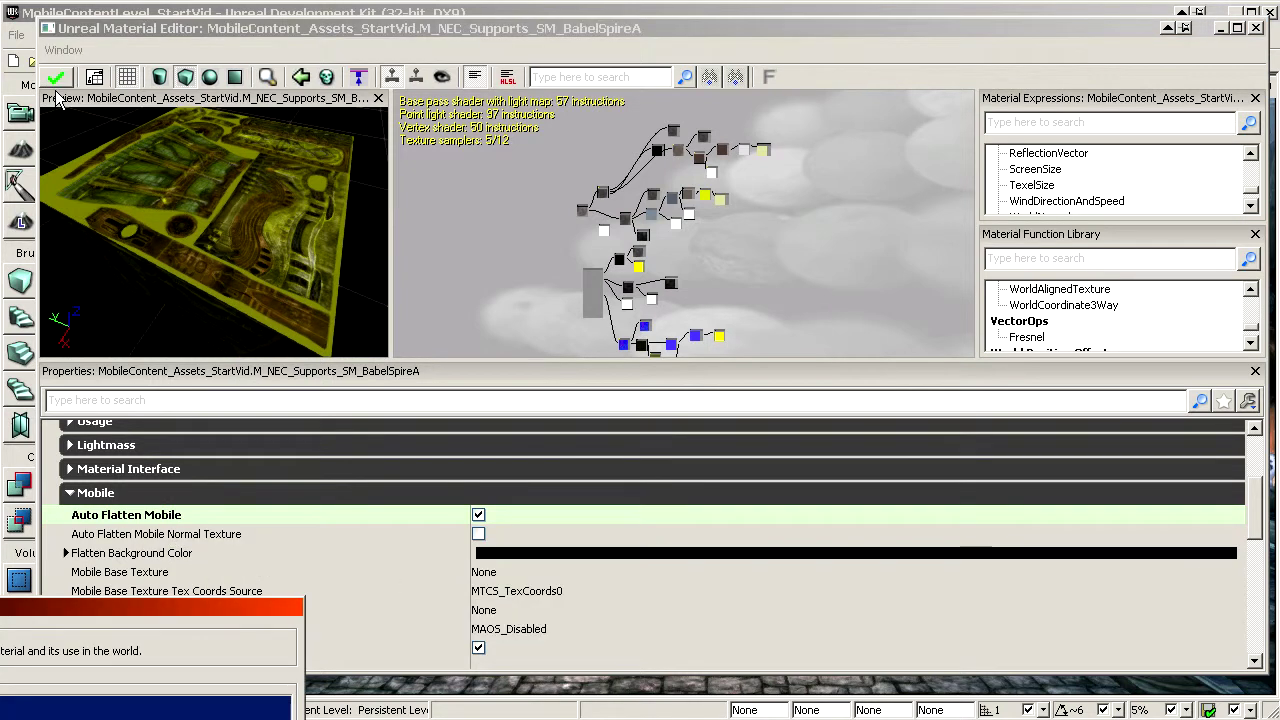
Locate the texture assigned to Mobile Base Texture in the Content Browser and open its Texture Properties
left_click(148, 577)
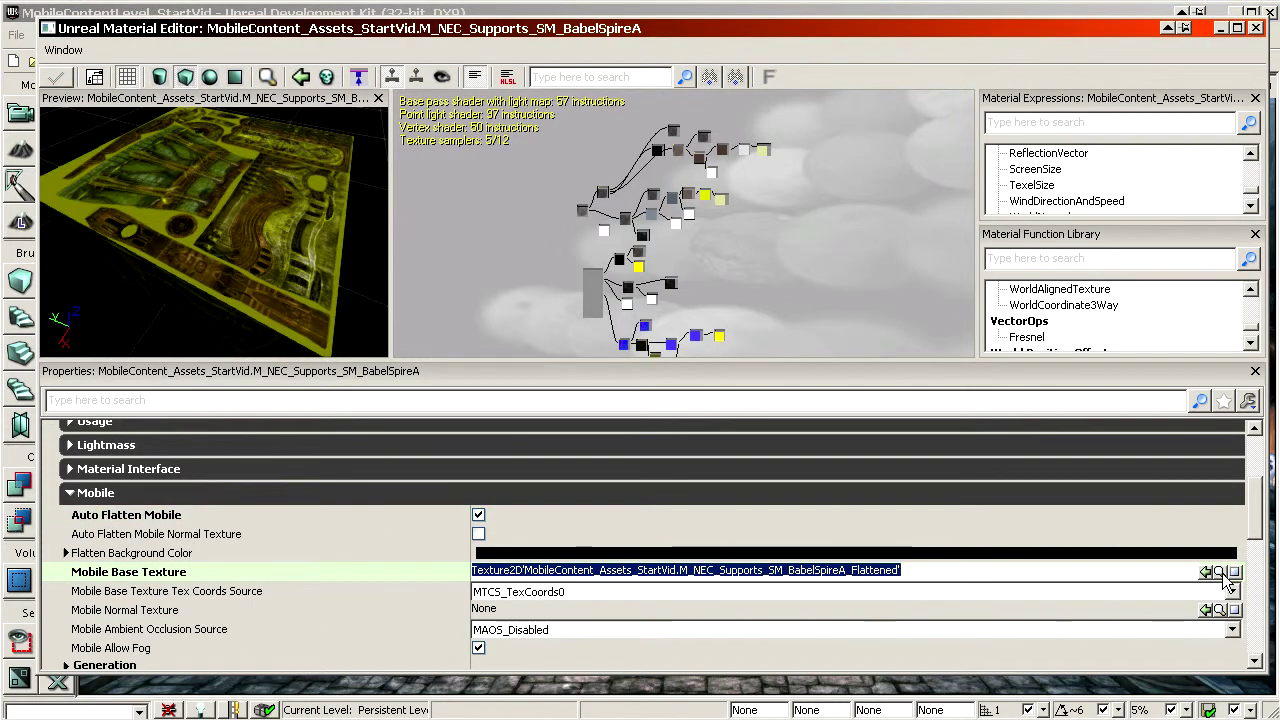
left_click(1221, 574)
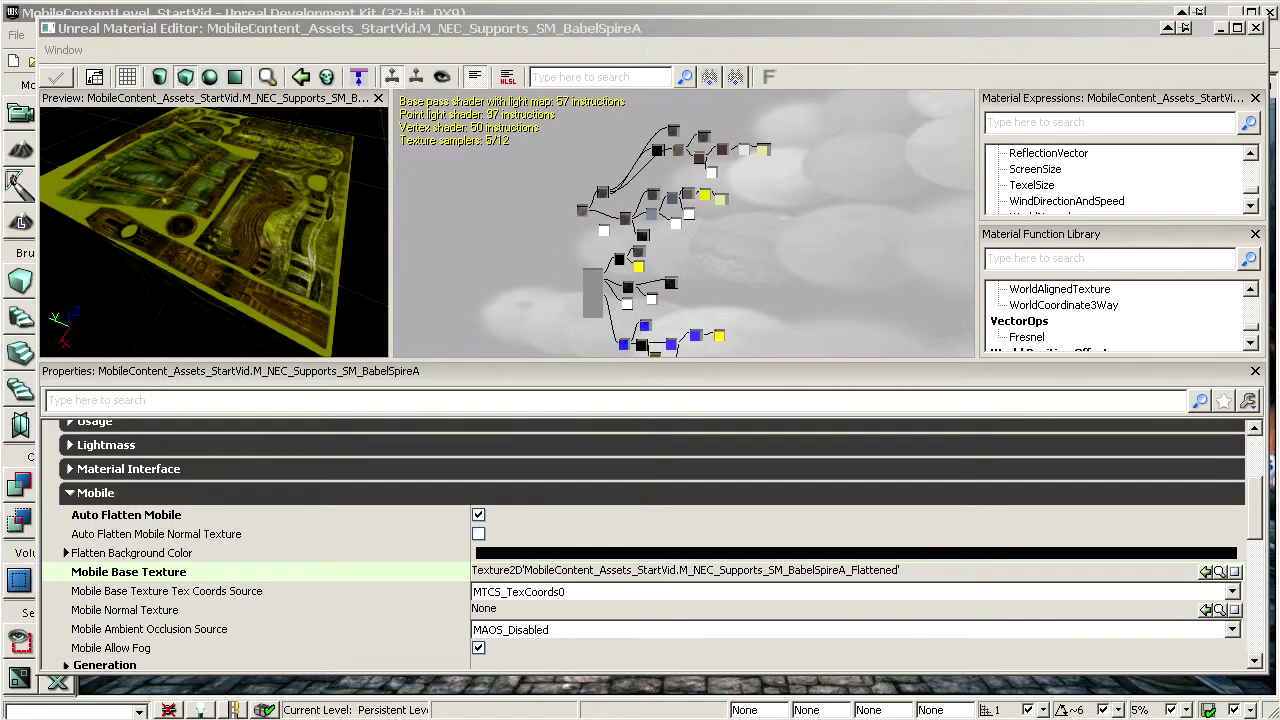
left_click_drag(1279, 38, 570, 38)
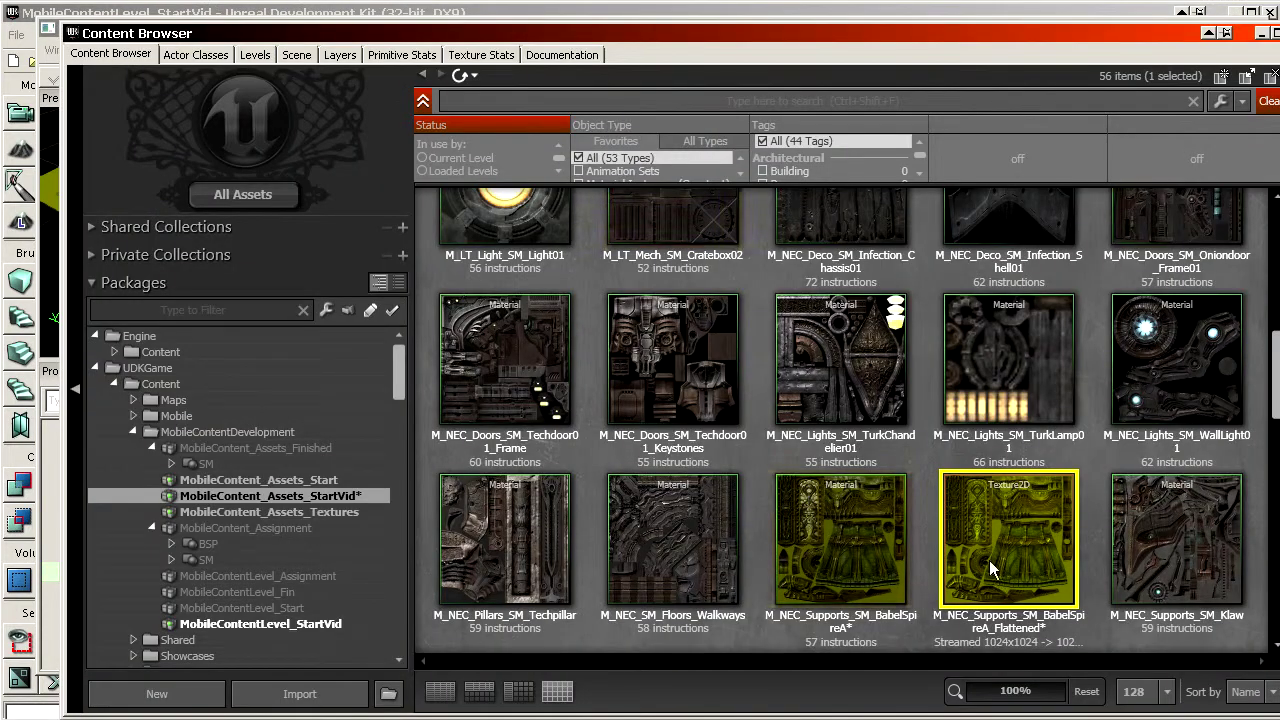
double_click(1044, 546)
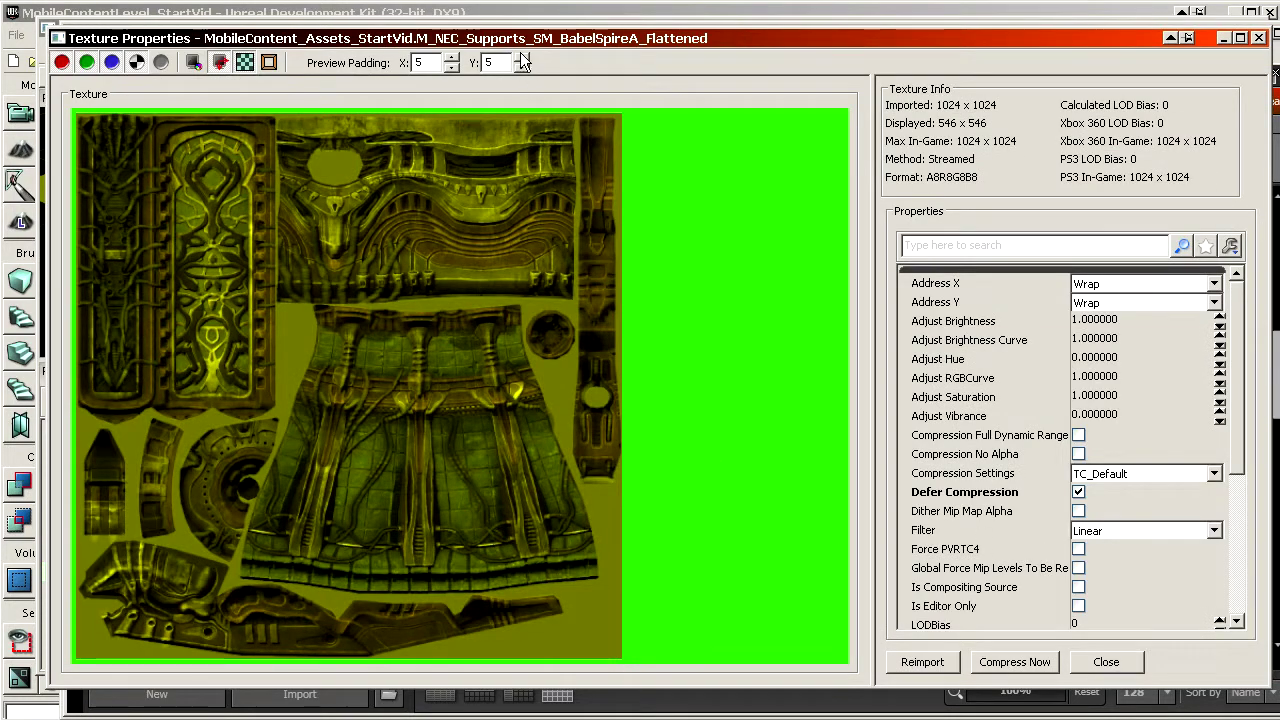
Move the Content Browser aside, examine the flattened texture in its Texture Properties window, and close that window
left_click_drag(460, 38, 940, 440)
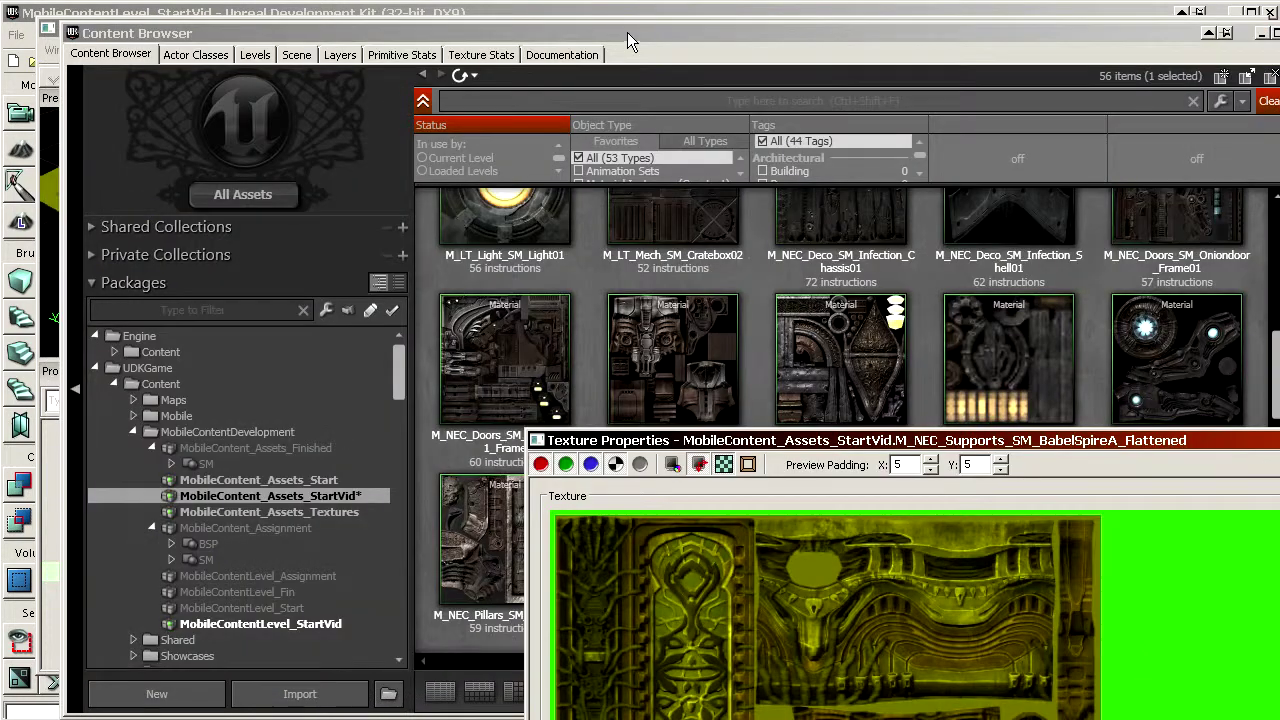
left_click_drag(627, 32, 1279, 100)
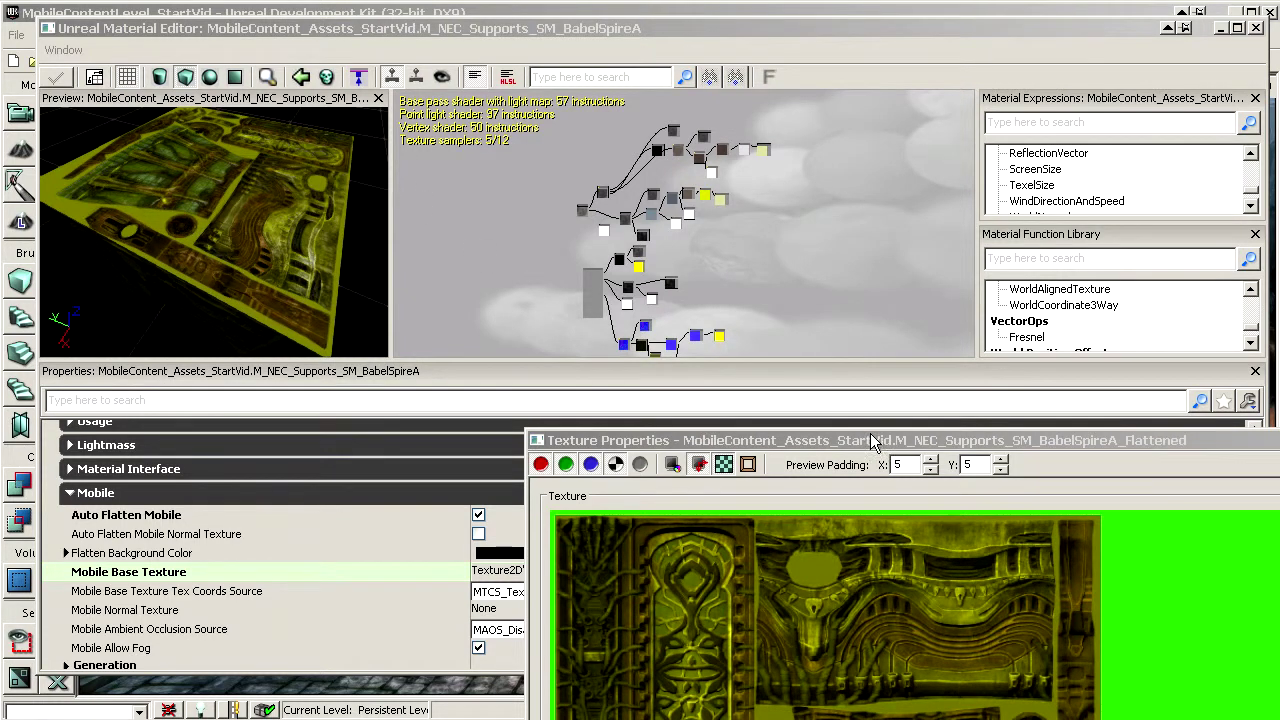
left_click_drag(870, 437, 356, 22)
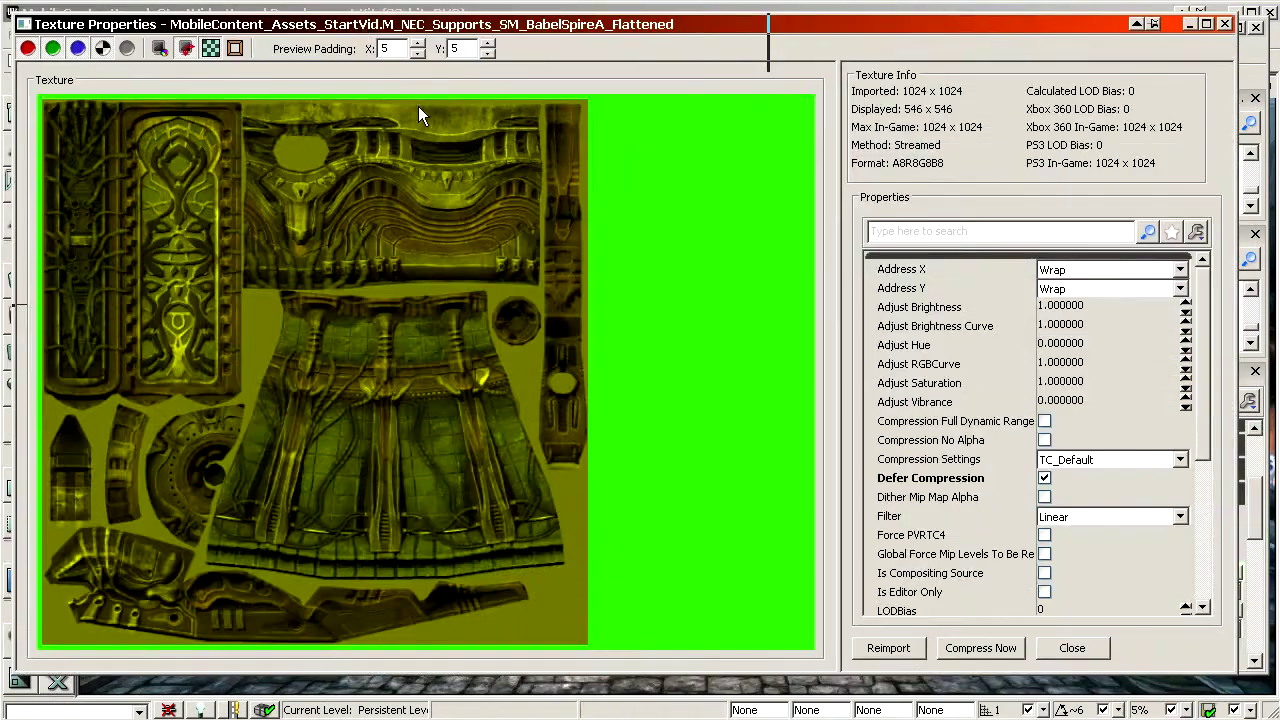
left_click(1071, 649)
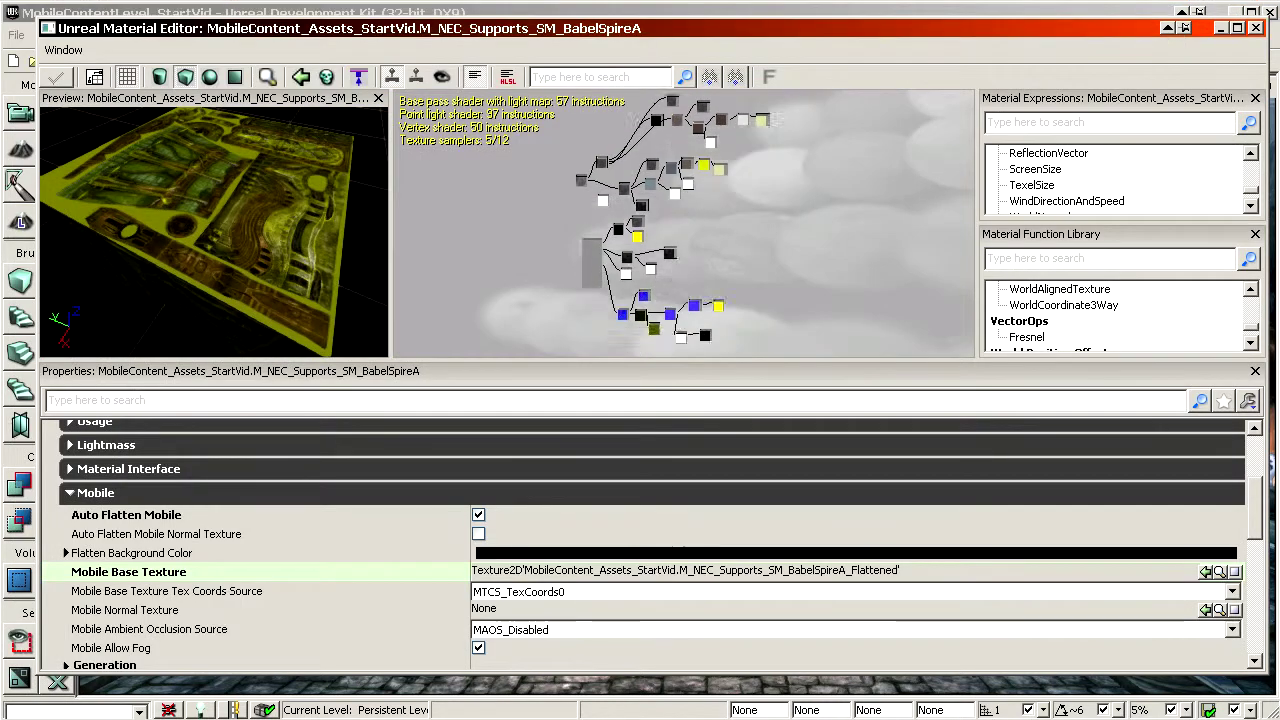
Examine the node network's reflection and texture expression branches up close and as a whole
scroll(670, 190, "up", 8)
left_click_drag(670, 190, 675, 315)
scroll(800, 247, "down", 3)
left_click_drag(800, 247, 722, 233)
left_click_drag(803, 301, 803, 287)
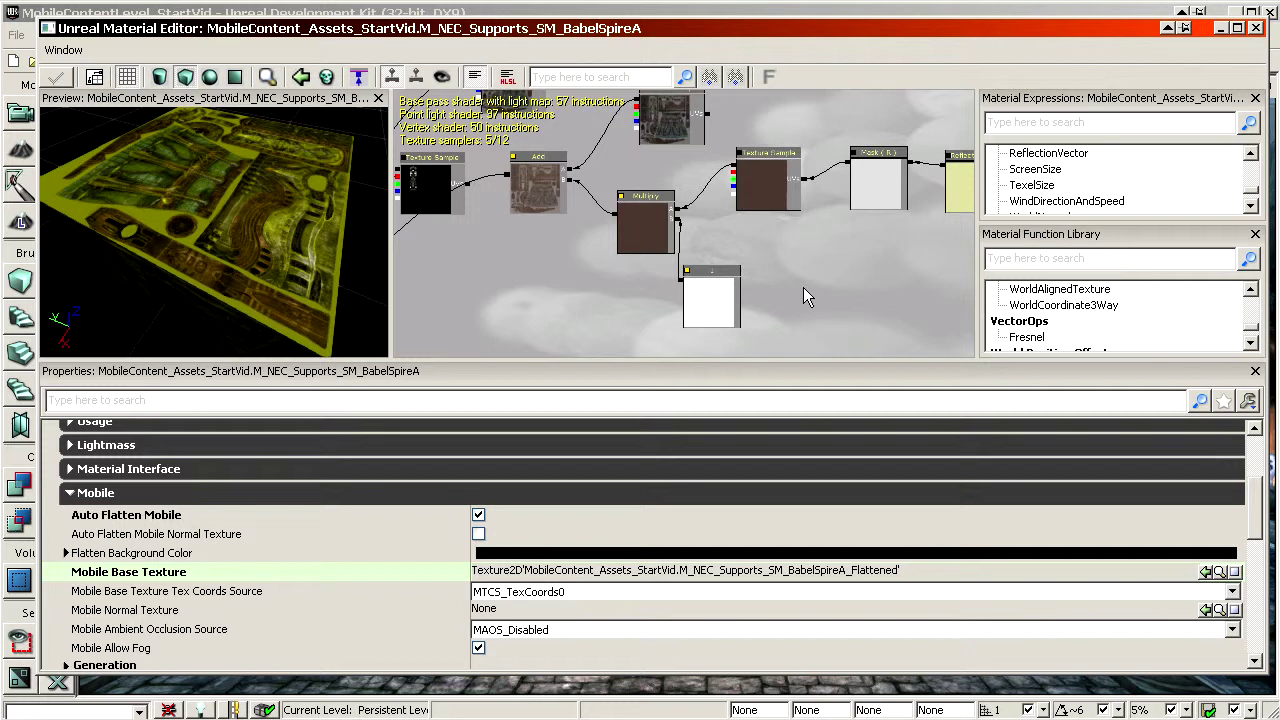
scroll(790, 250, "down", 5)
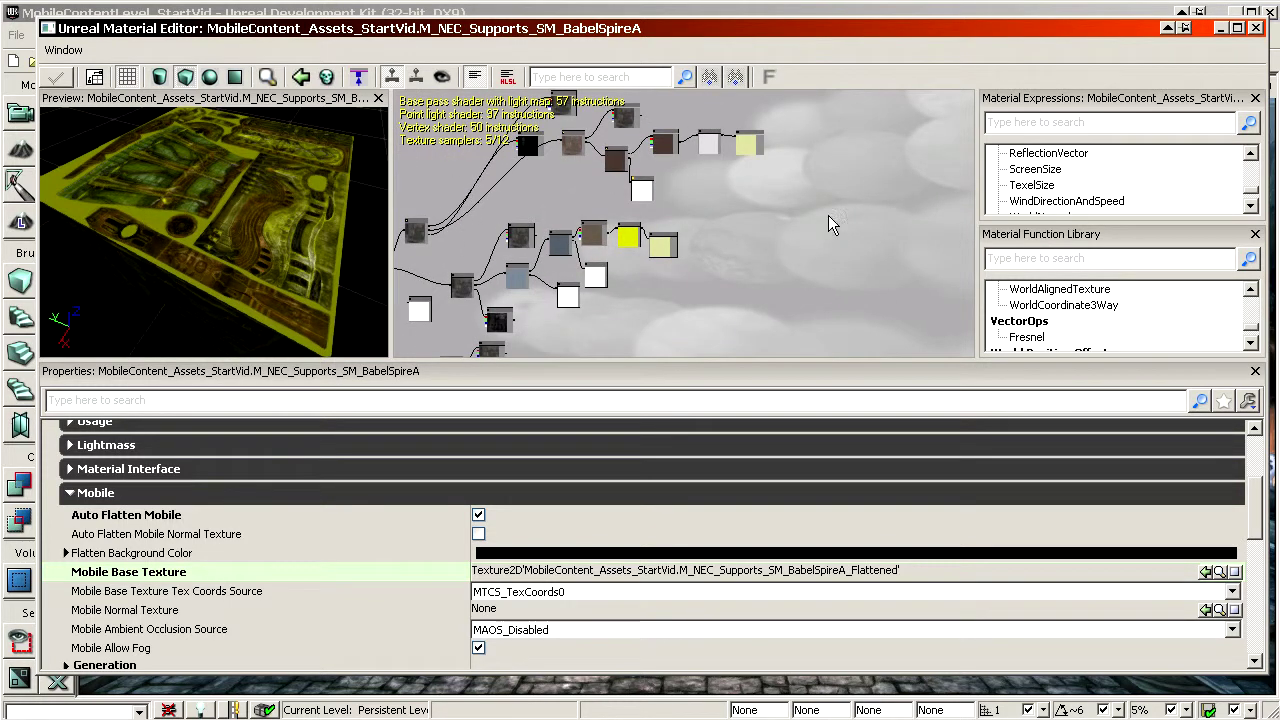
left_click_drag(854, 187, 1006, 157)
left_click_drag(816, 267, 755, 260)
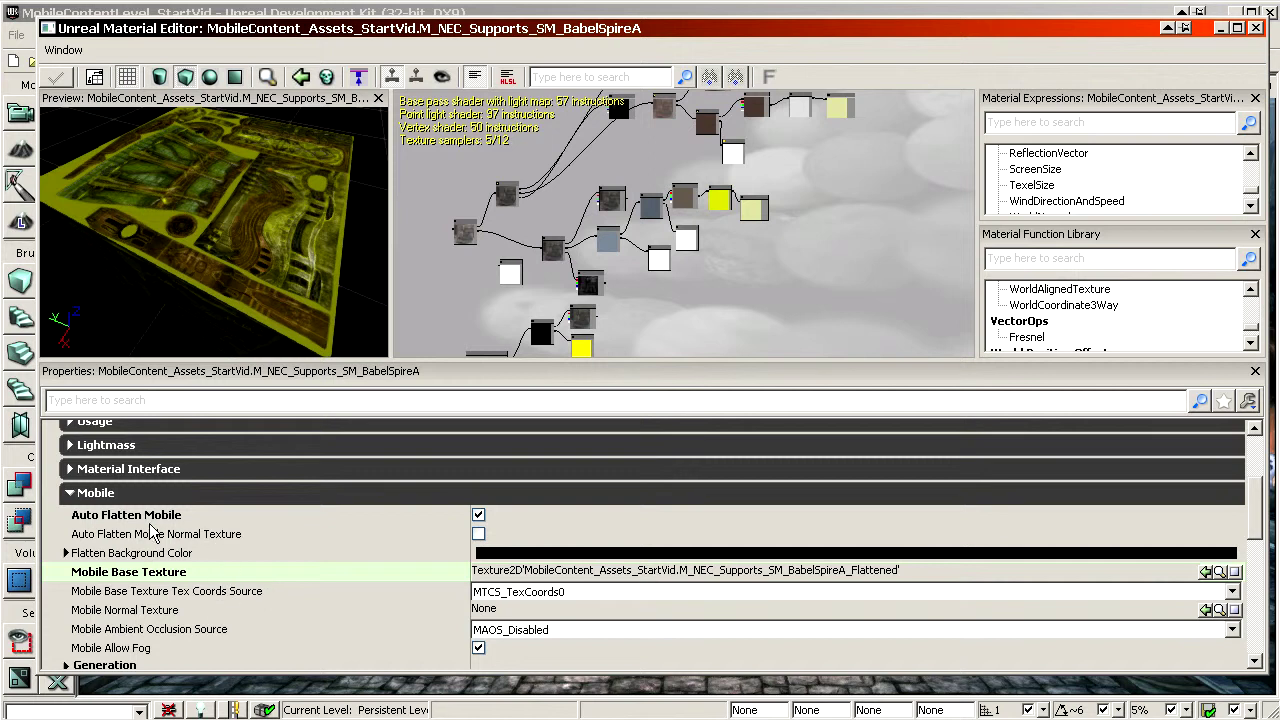
Locate the flattened Mobile Base Texture in the Content Browser again and look over its available asset commands
left_click(229, 580)
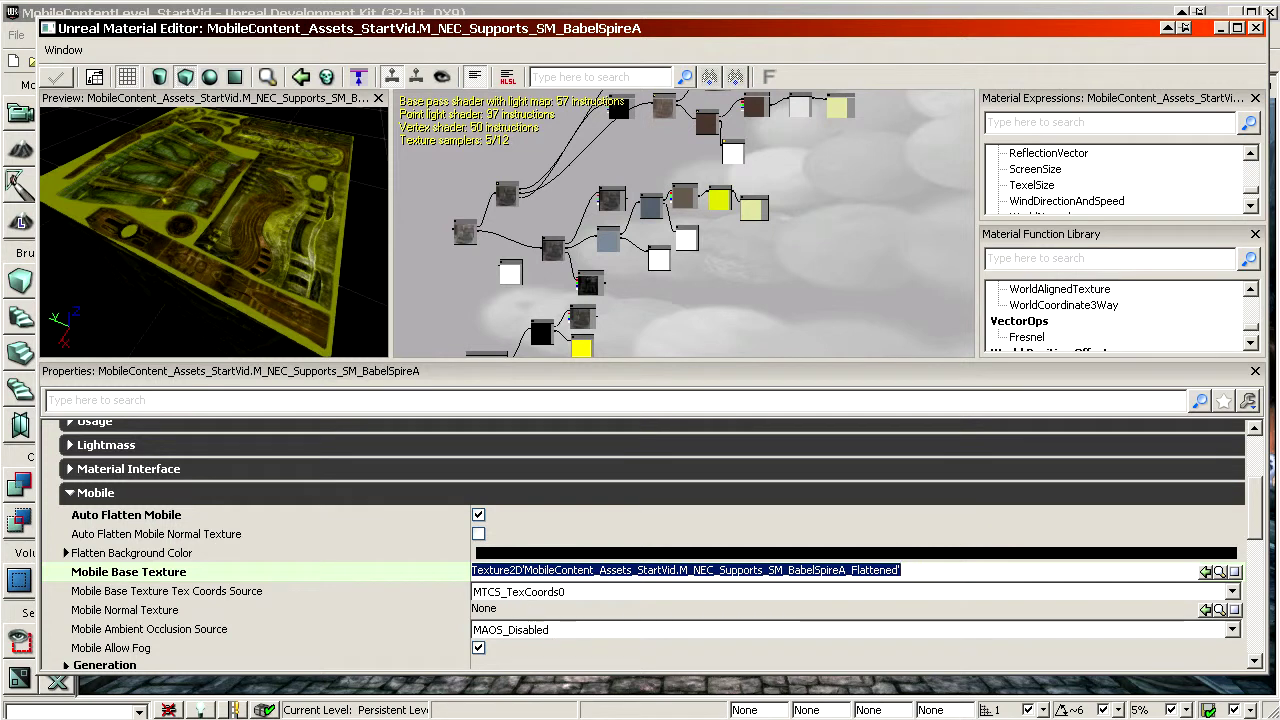
left_click(1220, 571)
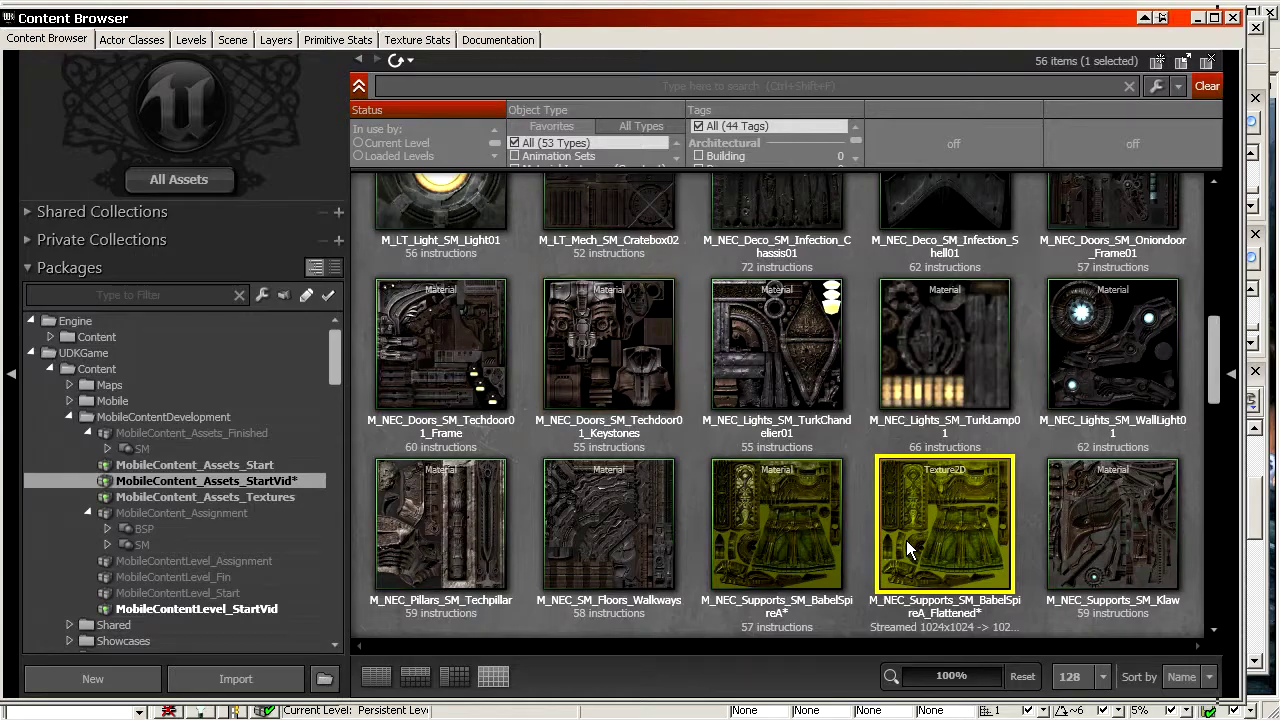
right_click(950, 517)
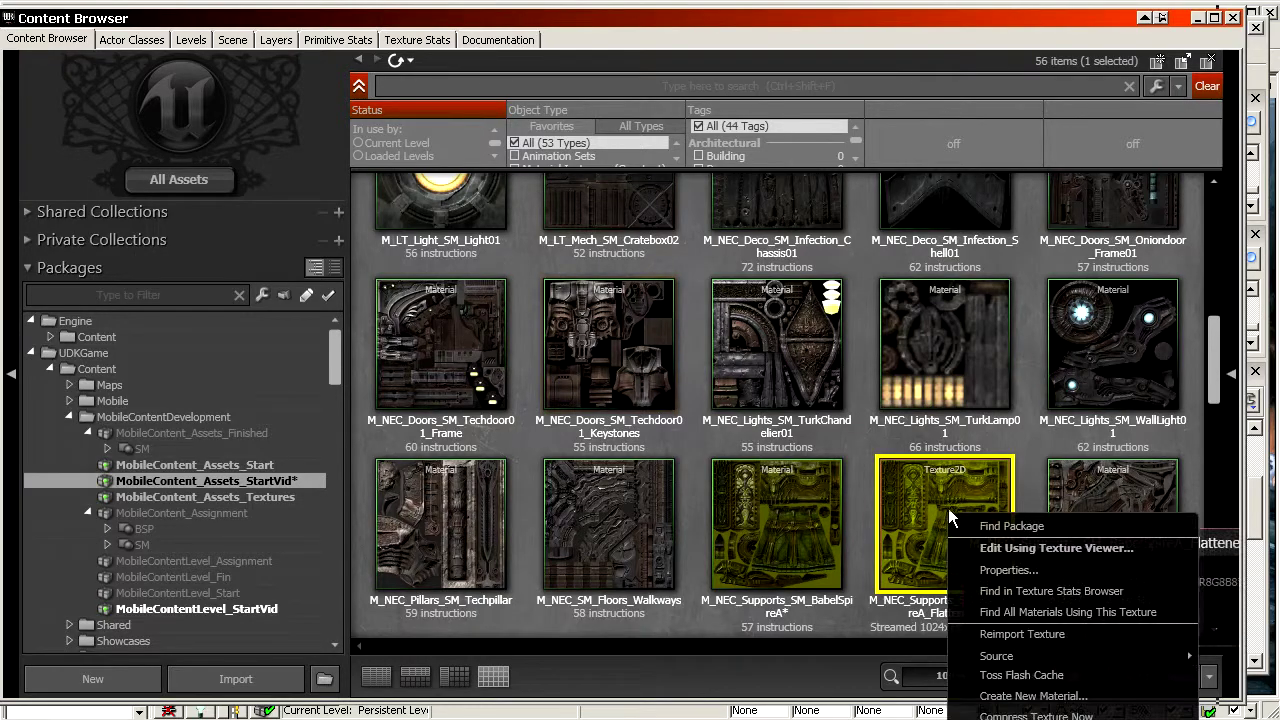
scroll(932, 410, "down", 5)
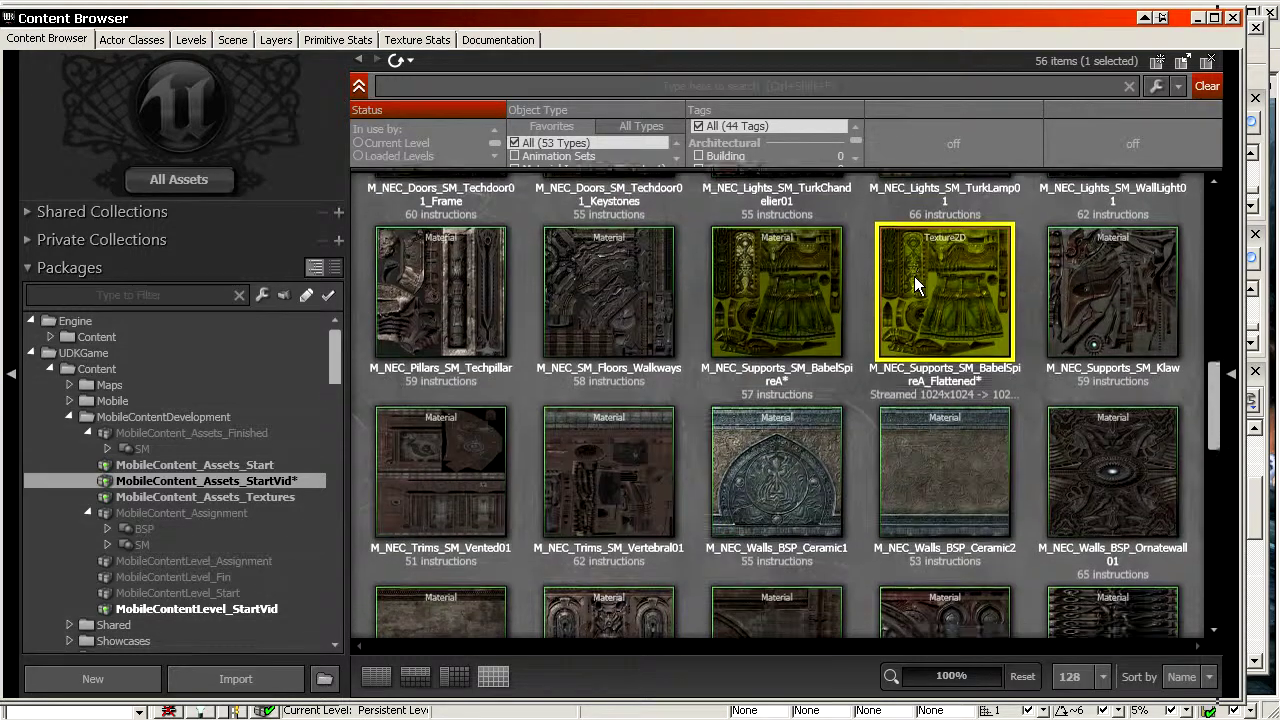
Turn off Auto Flatten Mobile for the BabelSpireA material and assign T_NEC_Supports_SM_BabelSpireA_D as its Mobile Base Texture
right_click(906, 245)
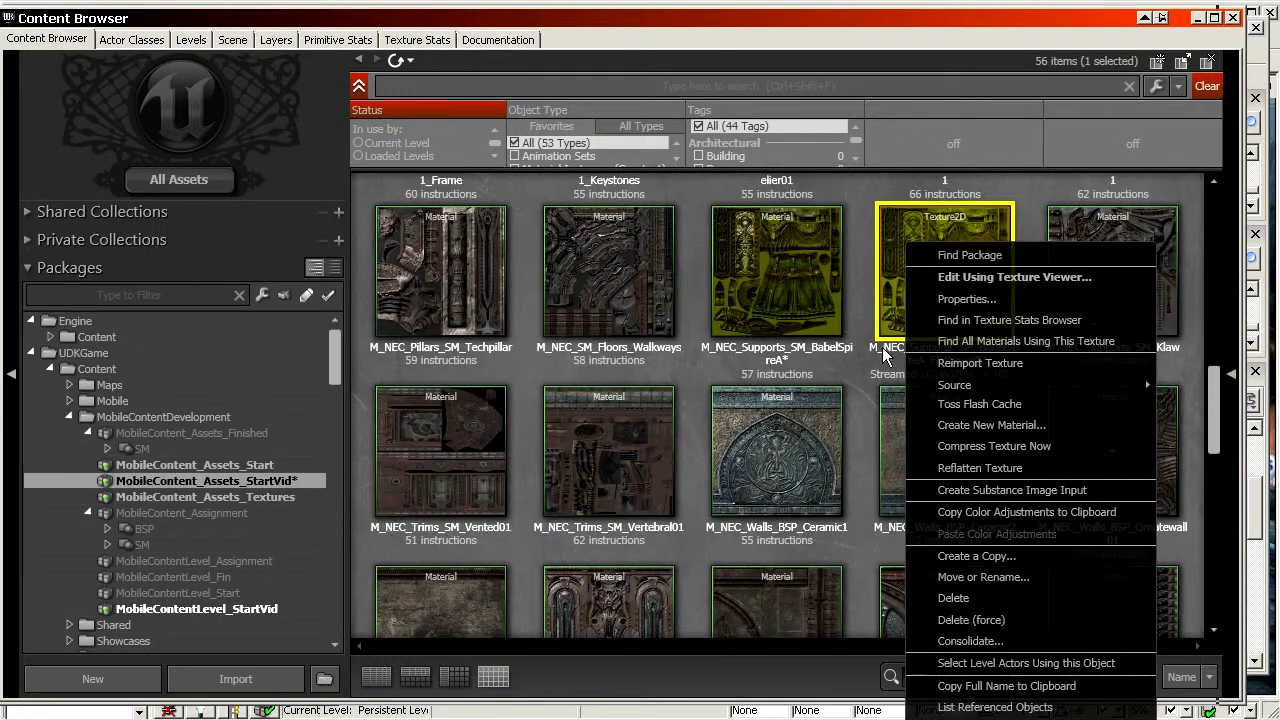
left_click(888, 259)
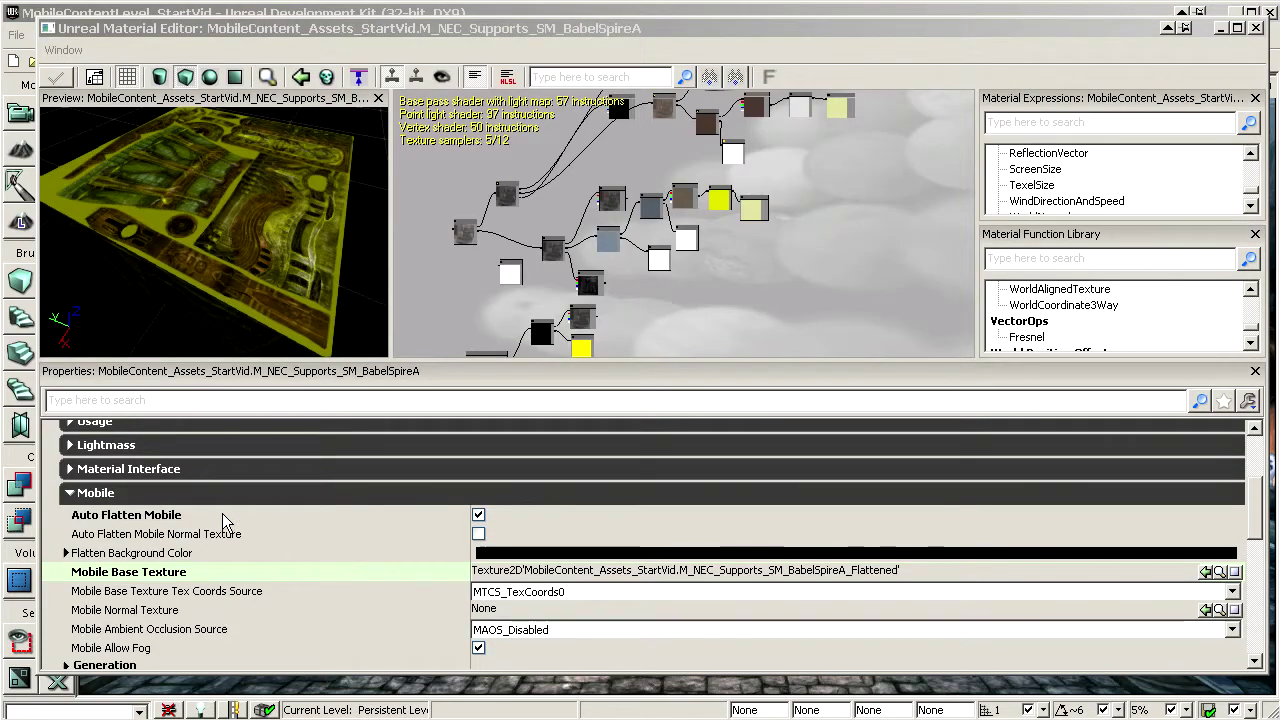
left_click(222, 515)
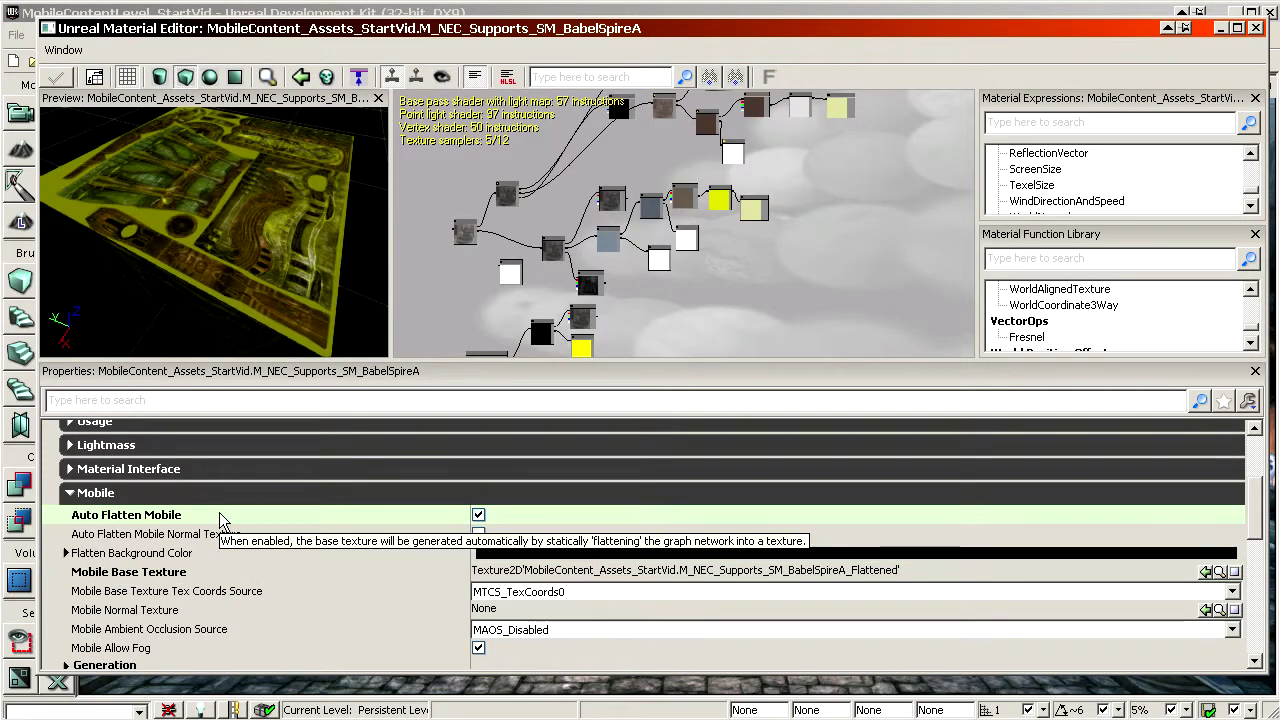
double_click(217, 521)
left_click(501, 578)
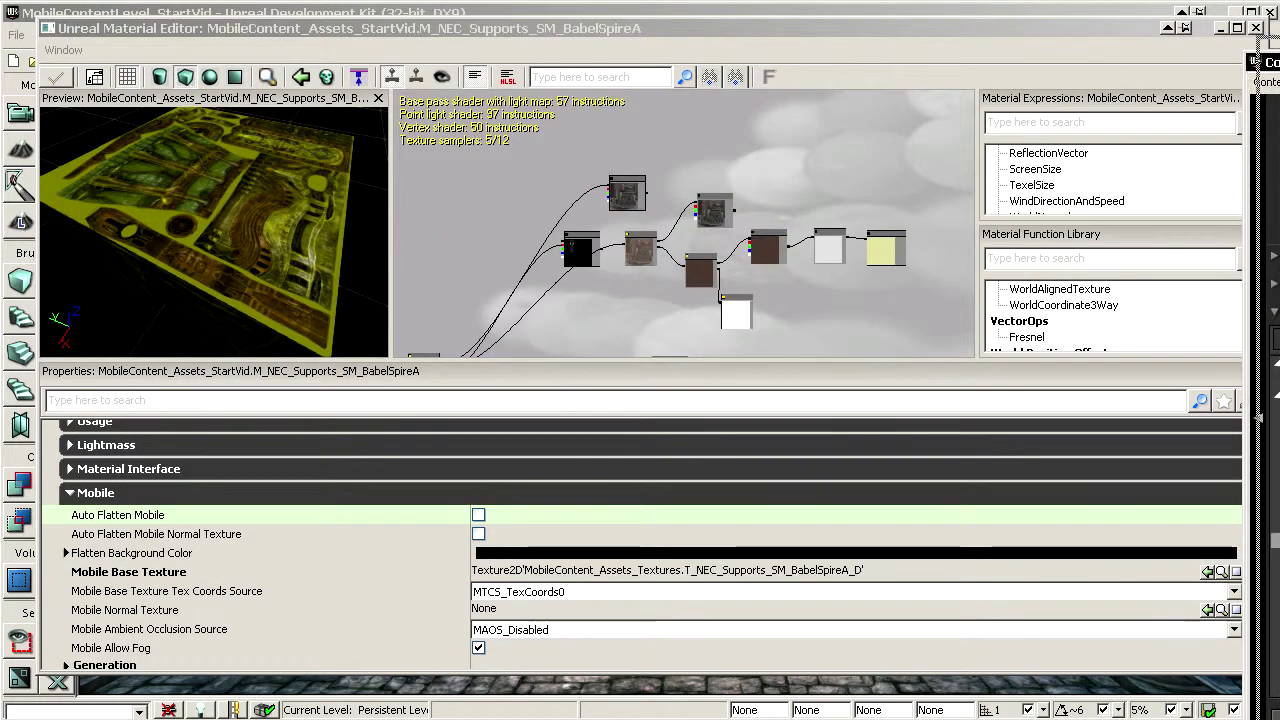
Bring the Content Browser back into view and enlarge its filter area down to the Show Flattened Textures option
left_click_drag(298, 28, 326, 30)
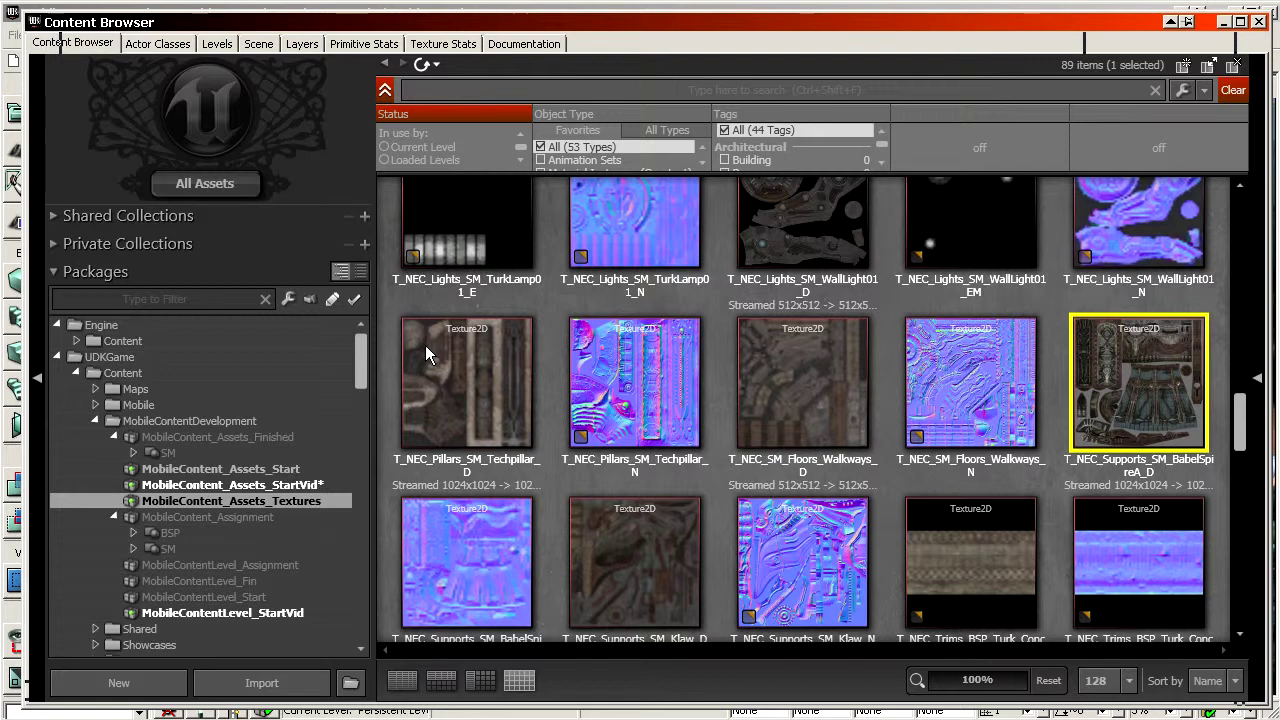
left_click_drag(482, 175, 484, 285)
left_click_drag(523, 182, 516, 240)
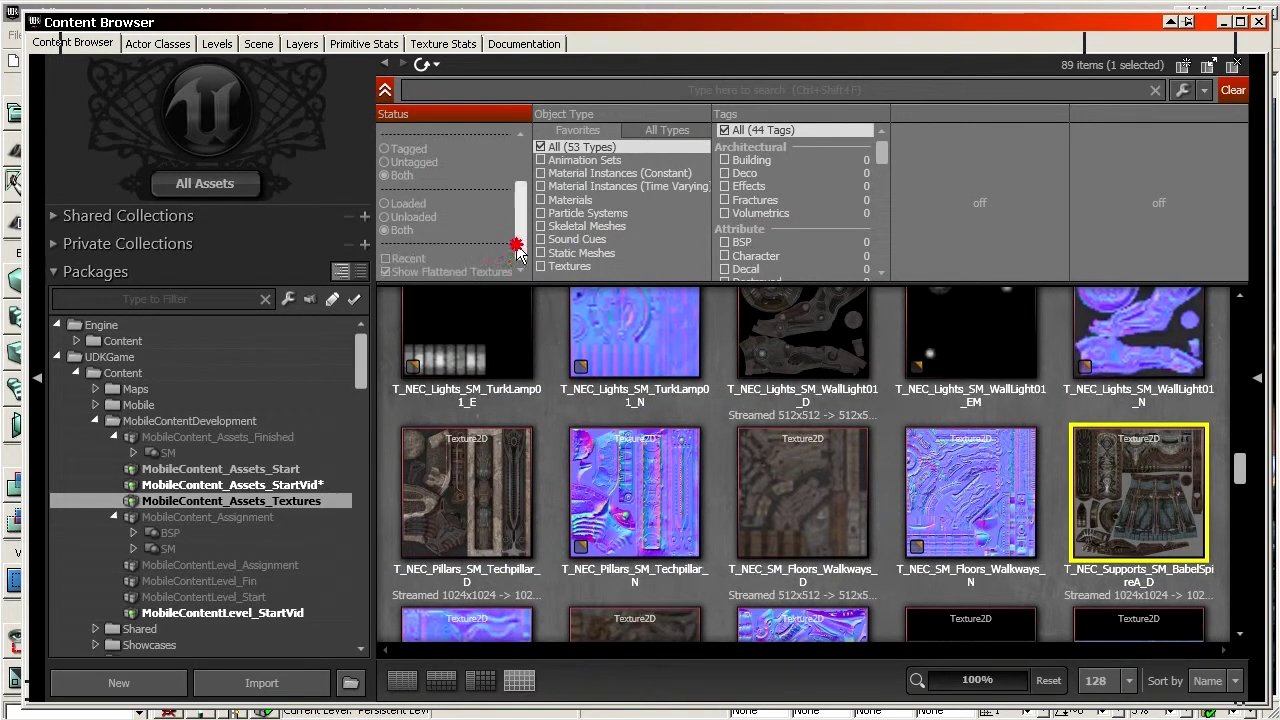
left_click(386, 272)
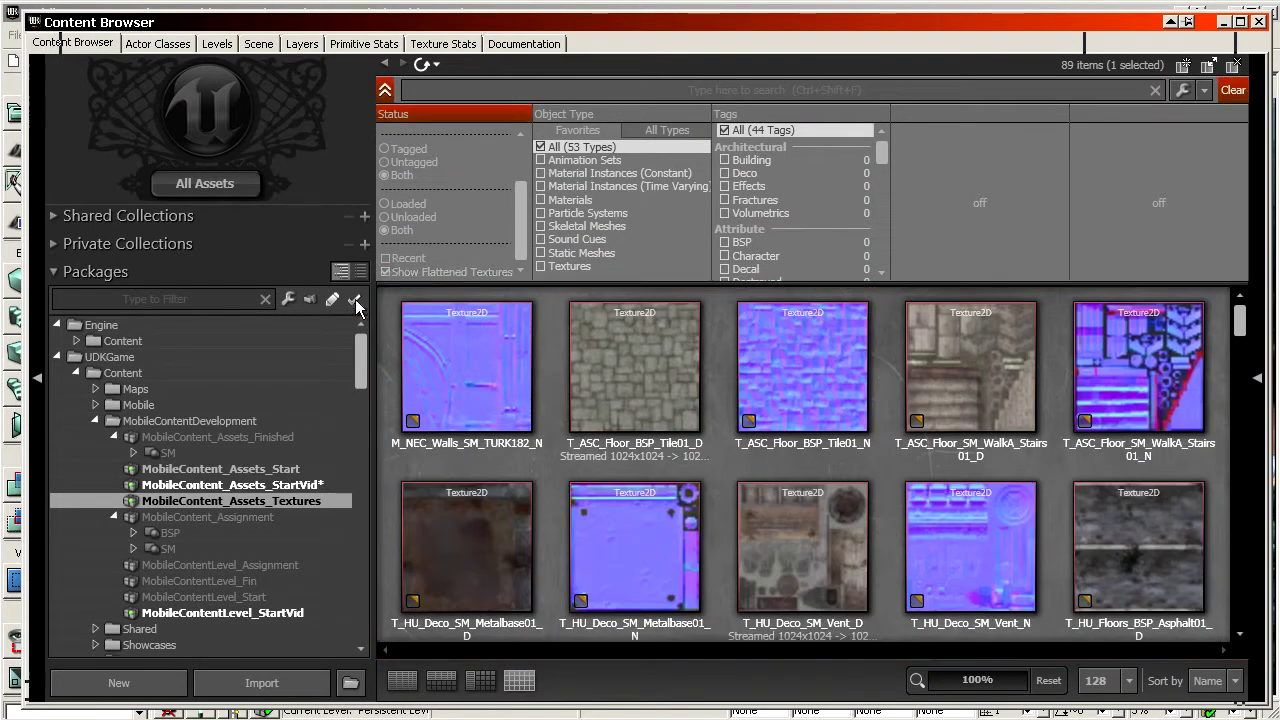
Select the MobileContent_Assets_StartVid package, turn Show Flattened Textures off and on again, and look through its assets
left_click(300, 485)
left_click(387, 273)
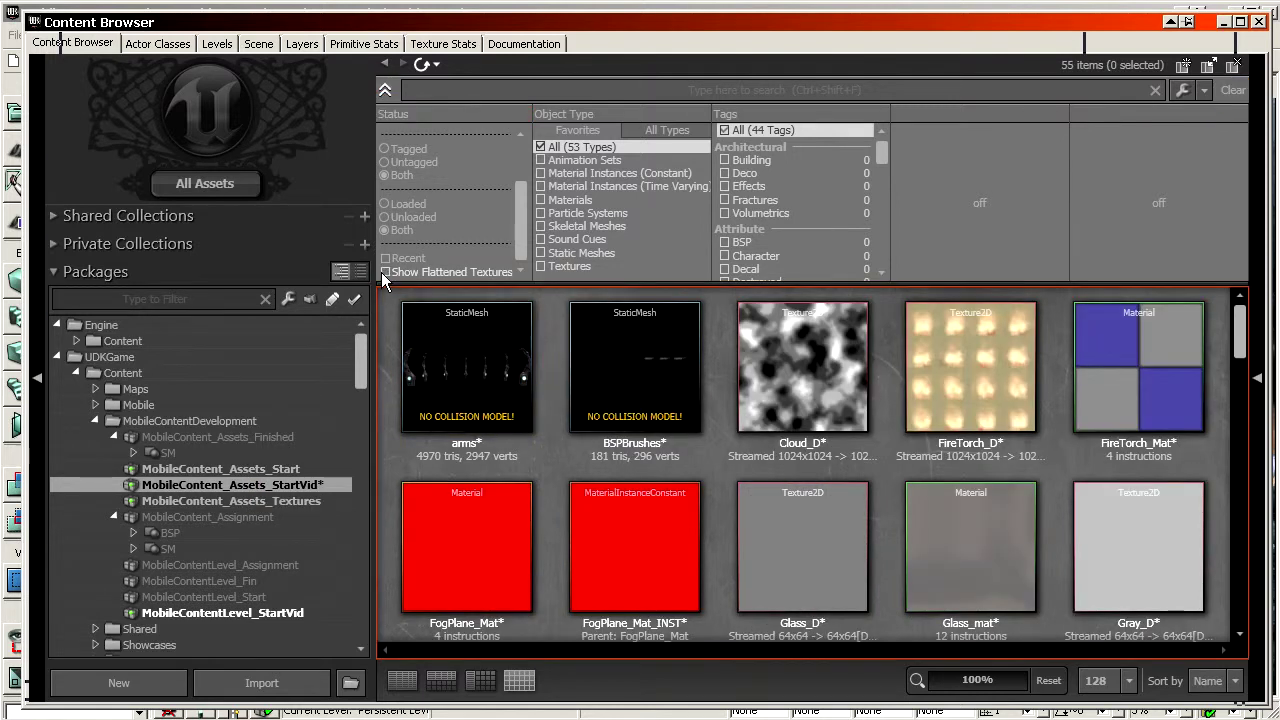
left_click(387, 273)
scroll(914, 551, "down", 5)
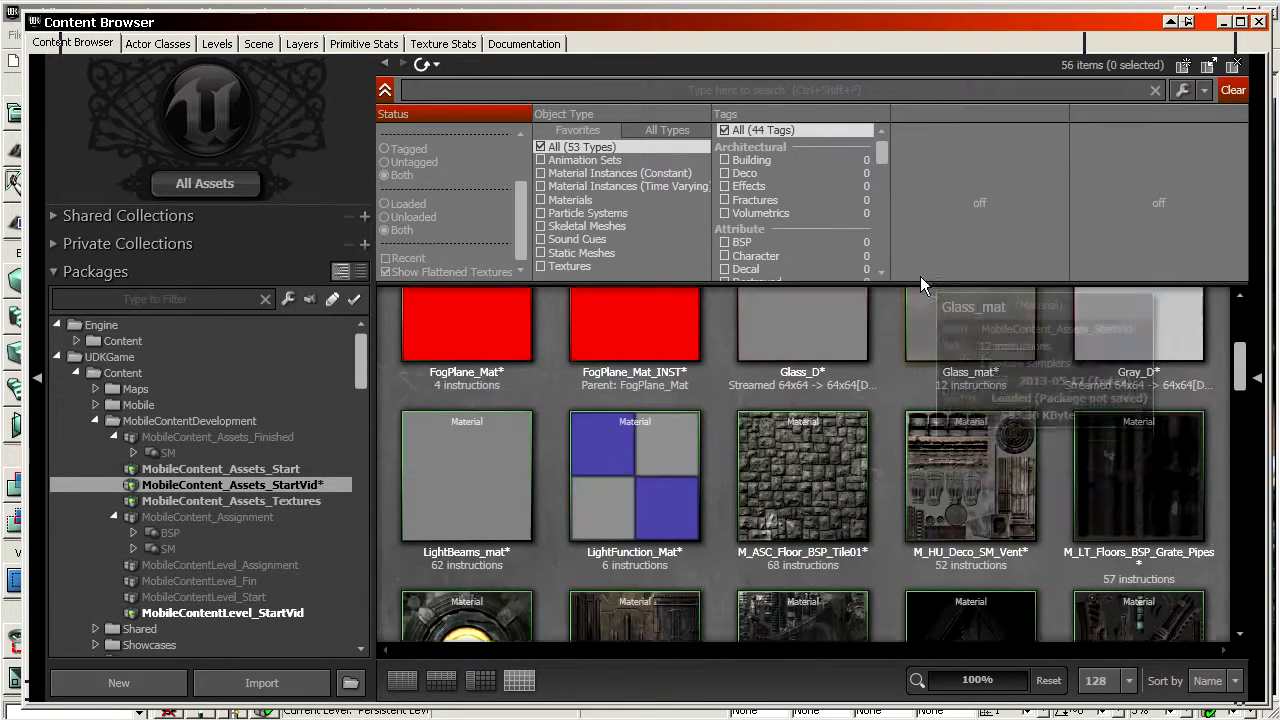
scroll(980, 486, "down", 3)
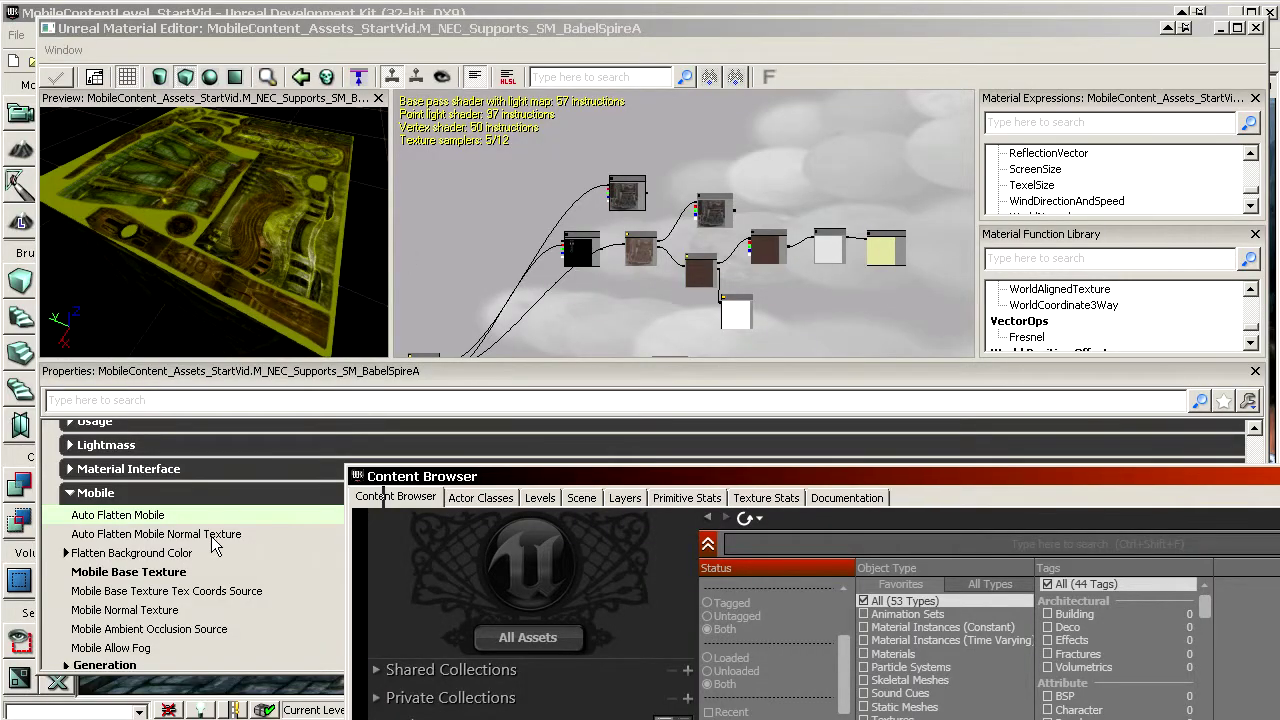
Delete the M_NEC_Supports_SM_BabelSpireA_Flattened texture from the package and agree to clear the undo history
left_click(228, 571)
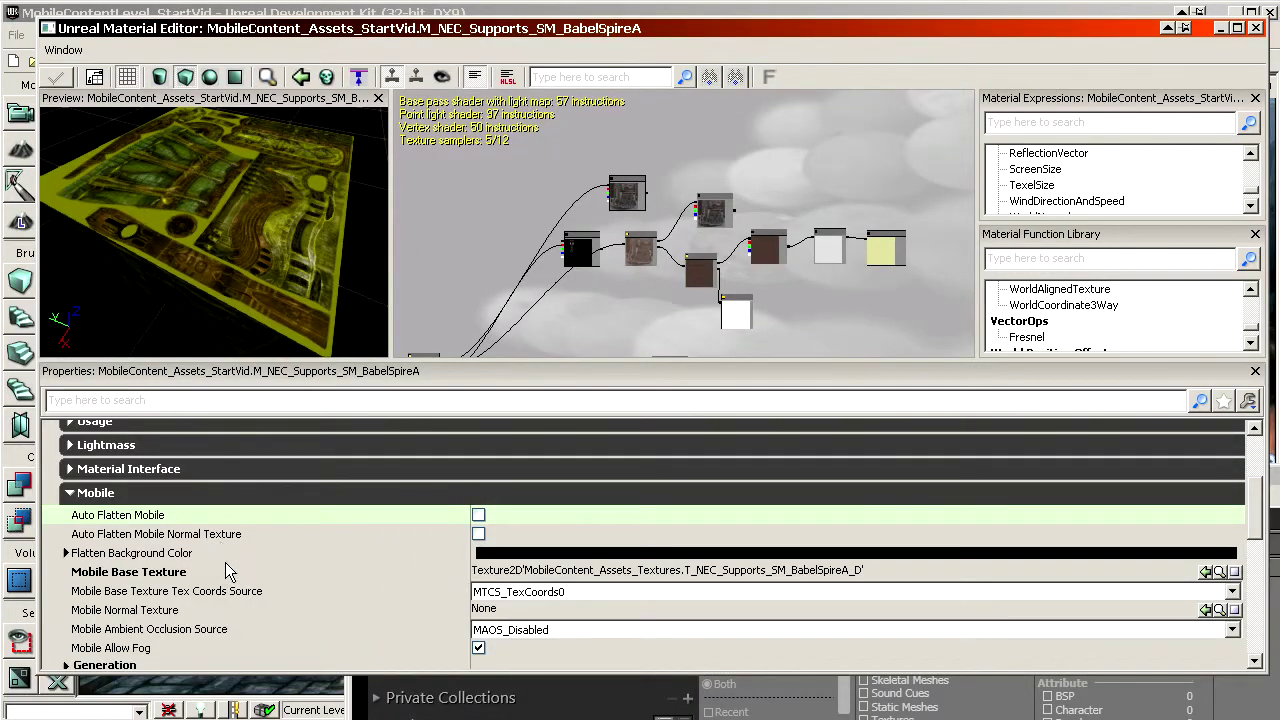
left_click_drag(1275, 477, 986, 23)
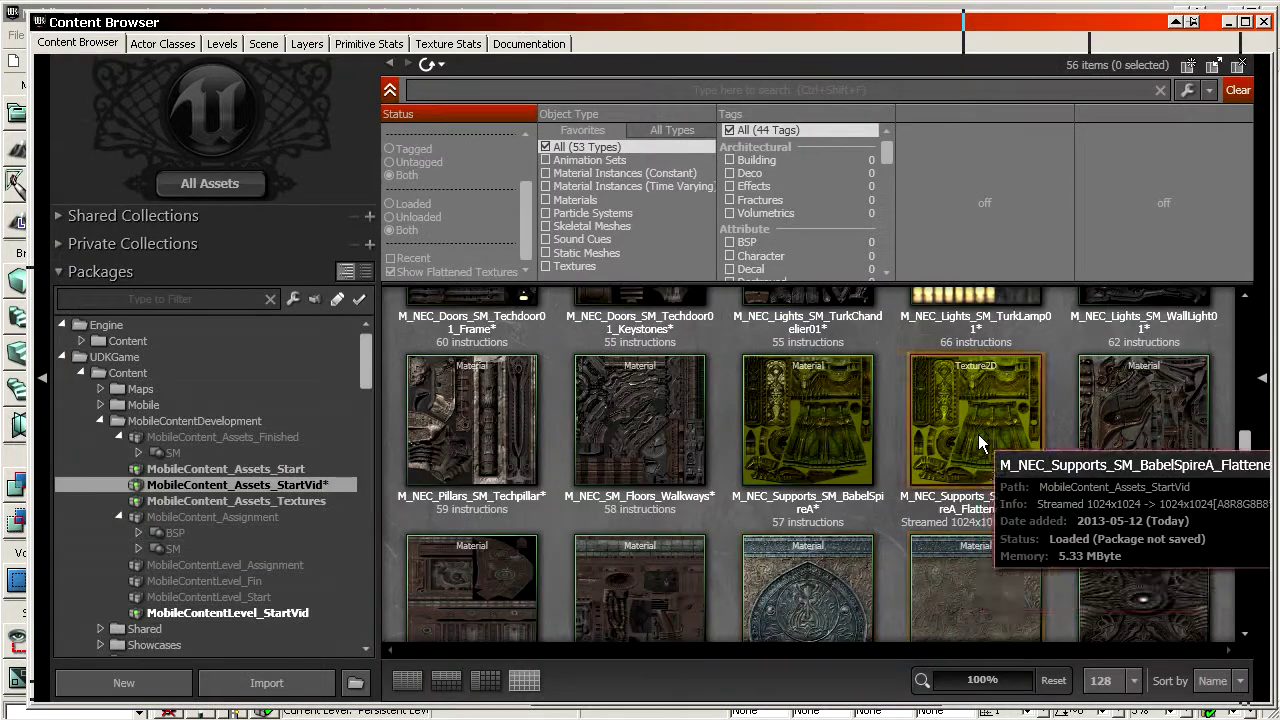
right_click(945, 373)
right_click(930, 374)
right_click(930, 374)
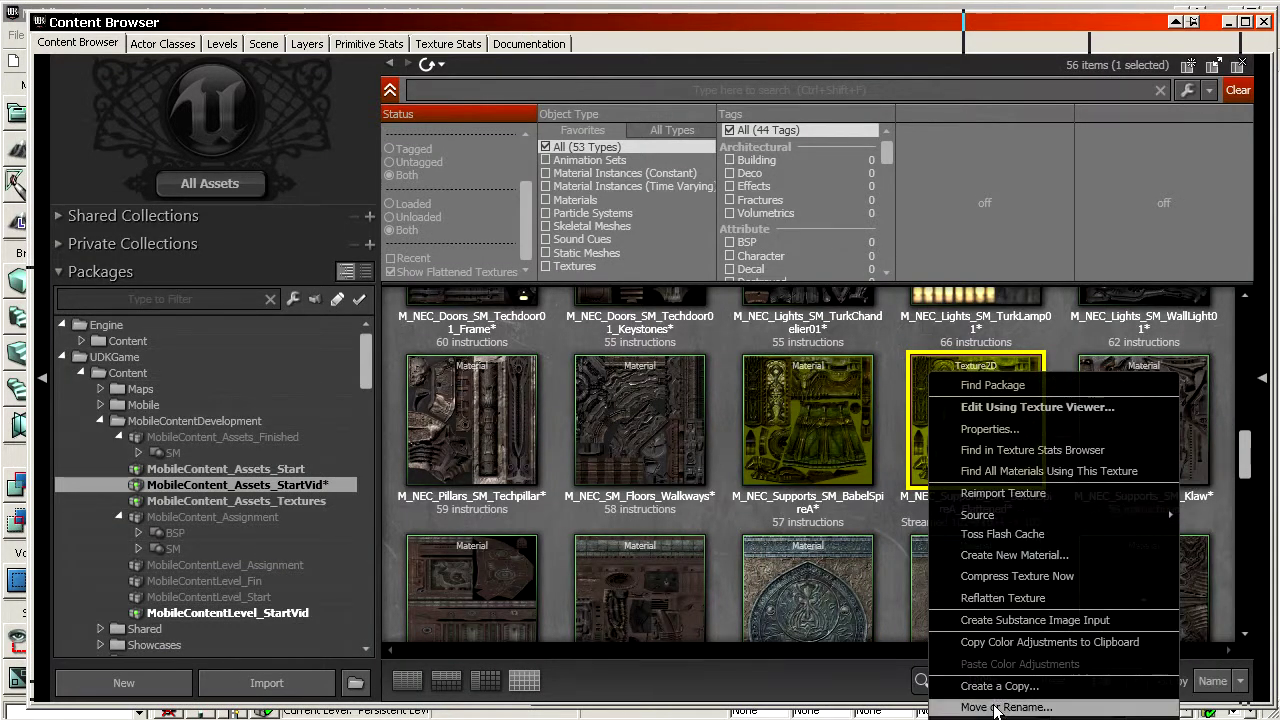
left_click(980, 719)
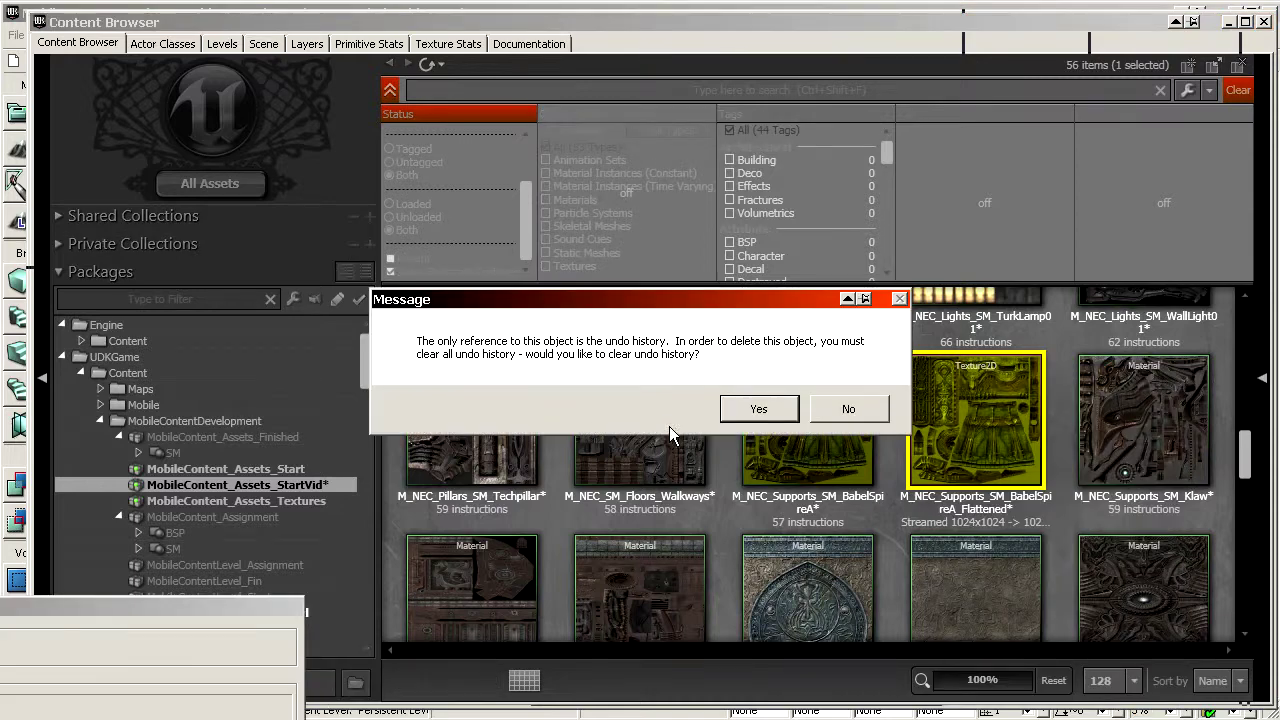
left_click(740, 412)
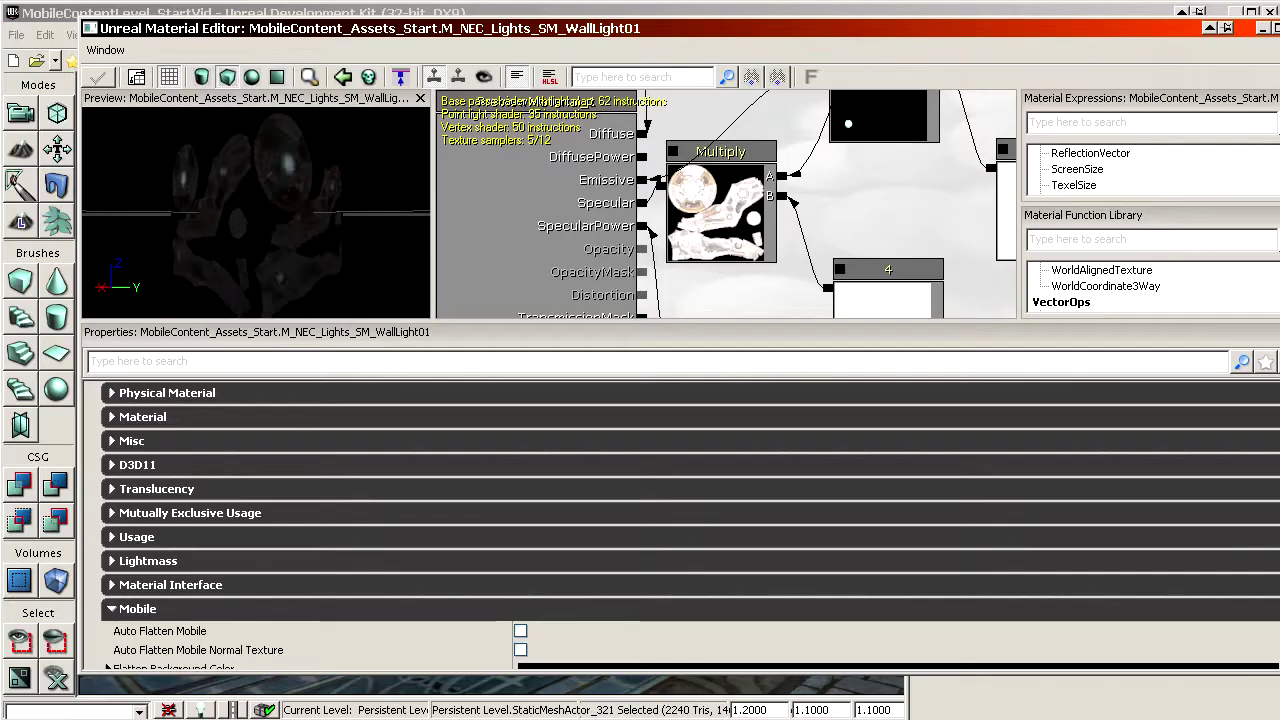
Examine the M_NEC_Lights_SM_WallLight01 material on its preview mesh up close and from several angles
left_click_drag(223, 190, 310, 220)
right_click_drag(223, 190, 223, 140)
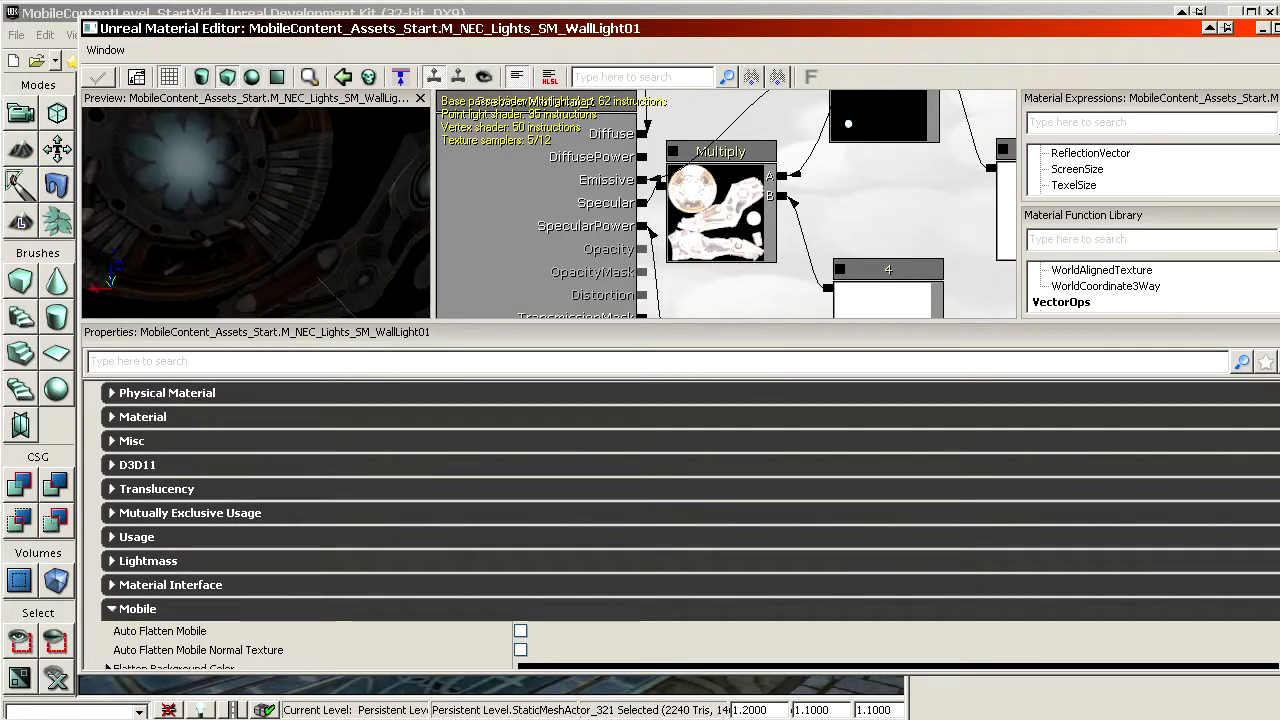
mouse_move(267, 272)
left_mouse_down()
mouse_move(240, 255)
mouse_move(267, 272)
left_mouse_up()
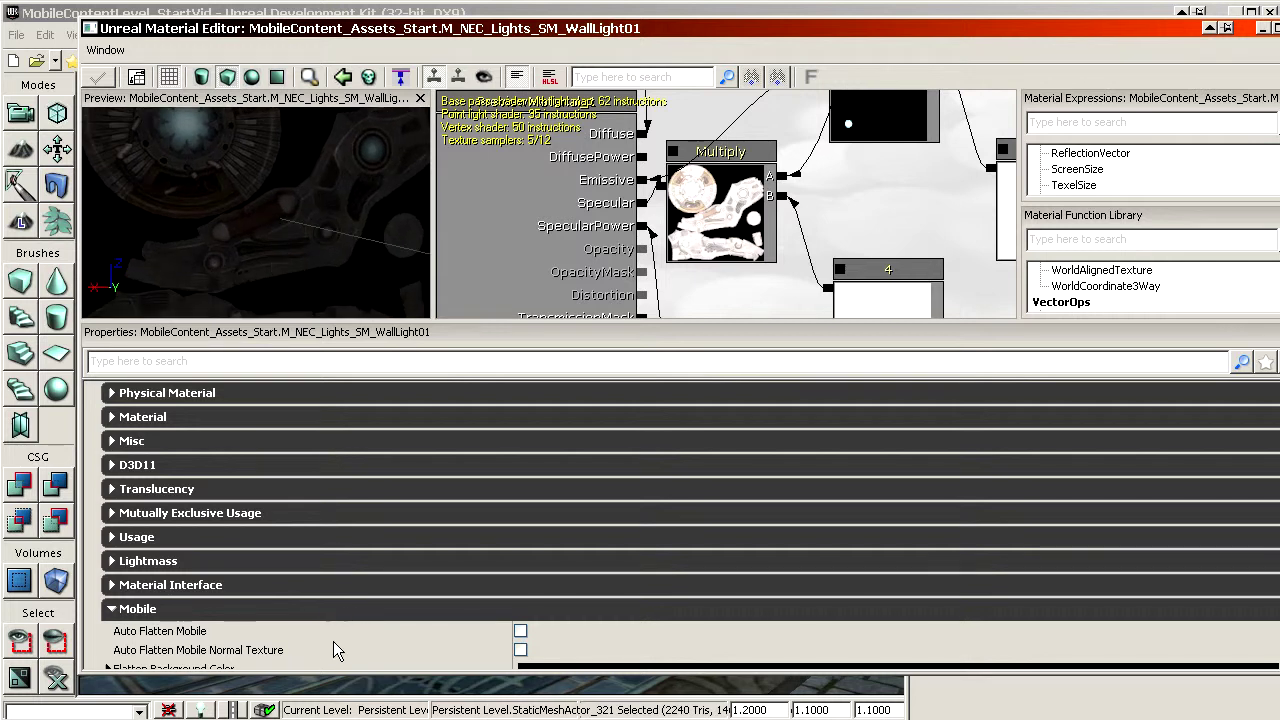
right_click_drag(267, 230, 262, 215)
left_click_drag(262, 215, 250, 189)
middle_click_drag(250, 189, 212, 148)
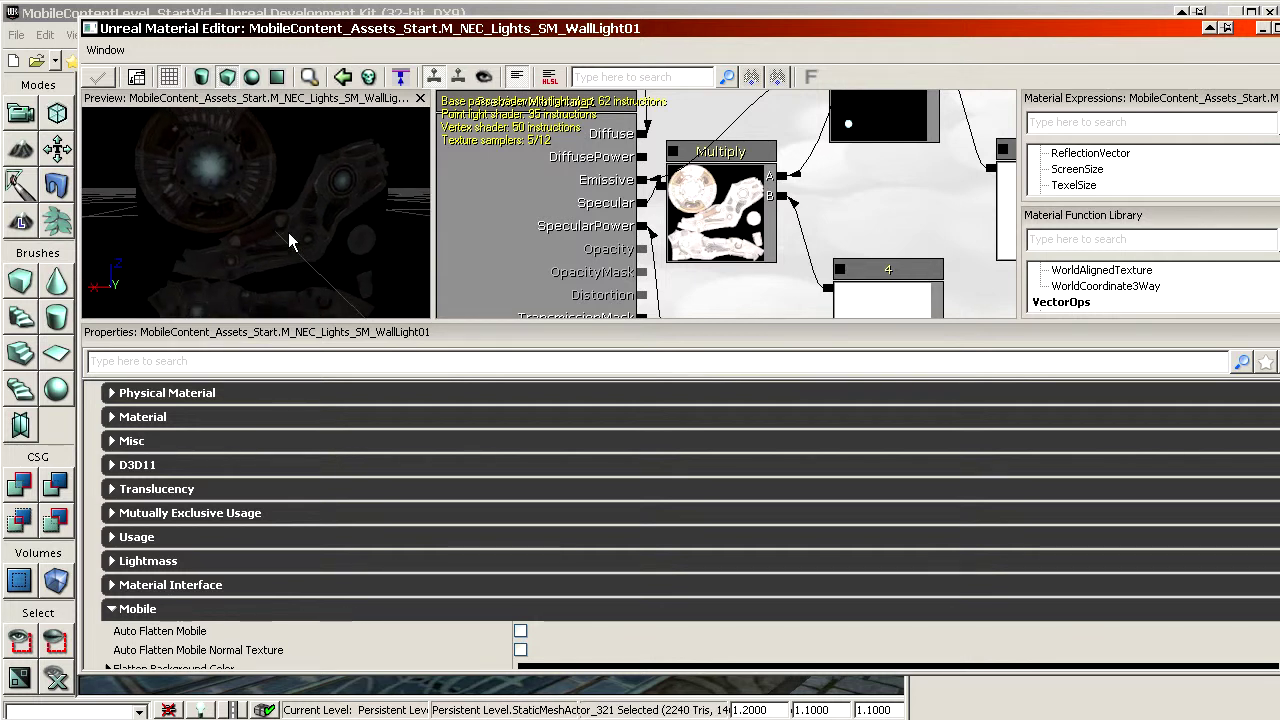
left_click_drag(288, 232, 503, 226)
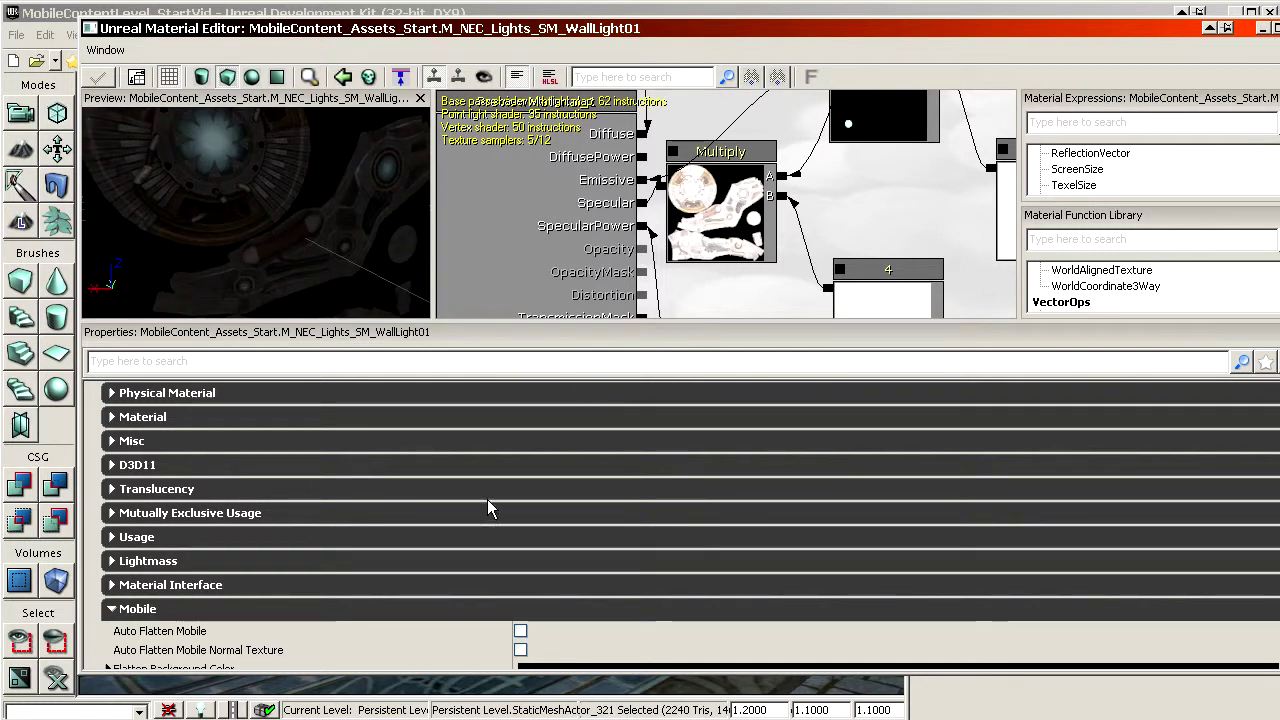
Expand the Emissive group in the wall light's Mobile properties and select the Mobile Emissive Texture property
scroll(320, 620, "down", 5)
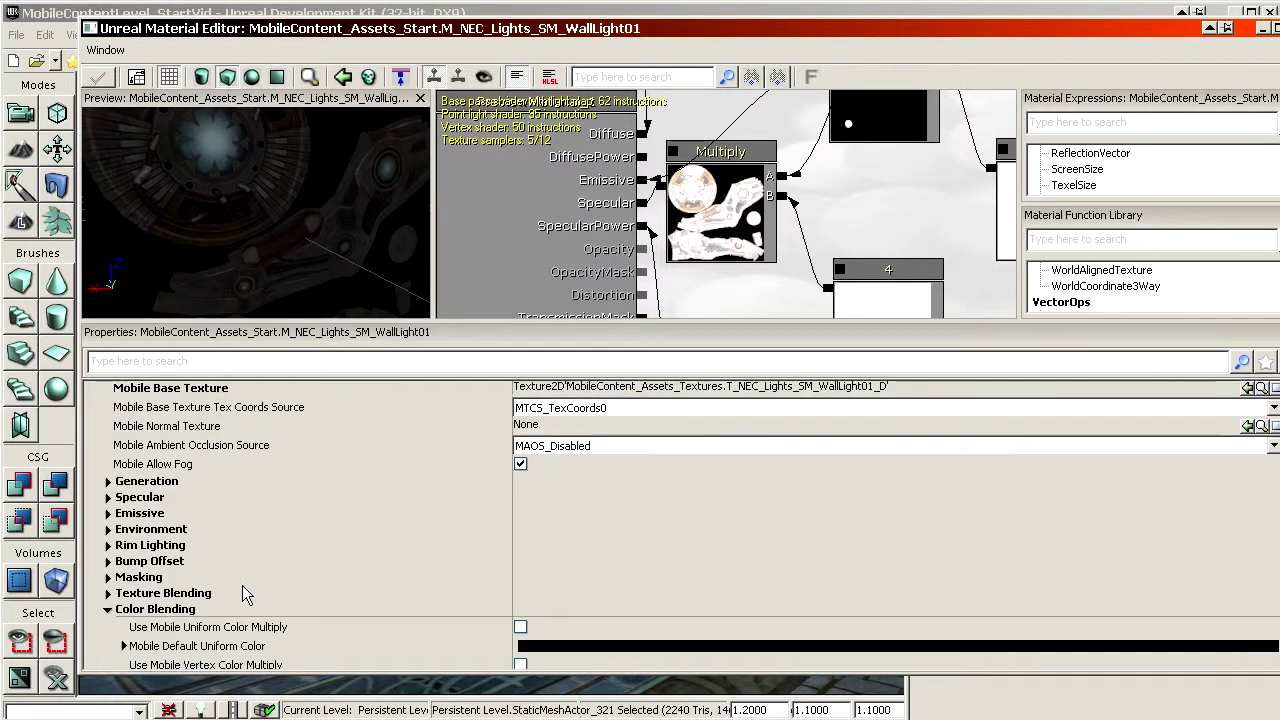
left_click(108, 513)
scroll(230, 530, "up", 2)
scroll(290, 485, "down", 1)
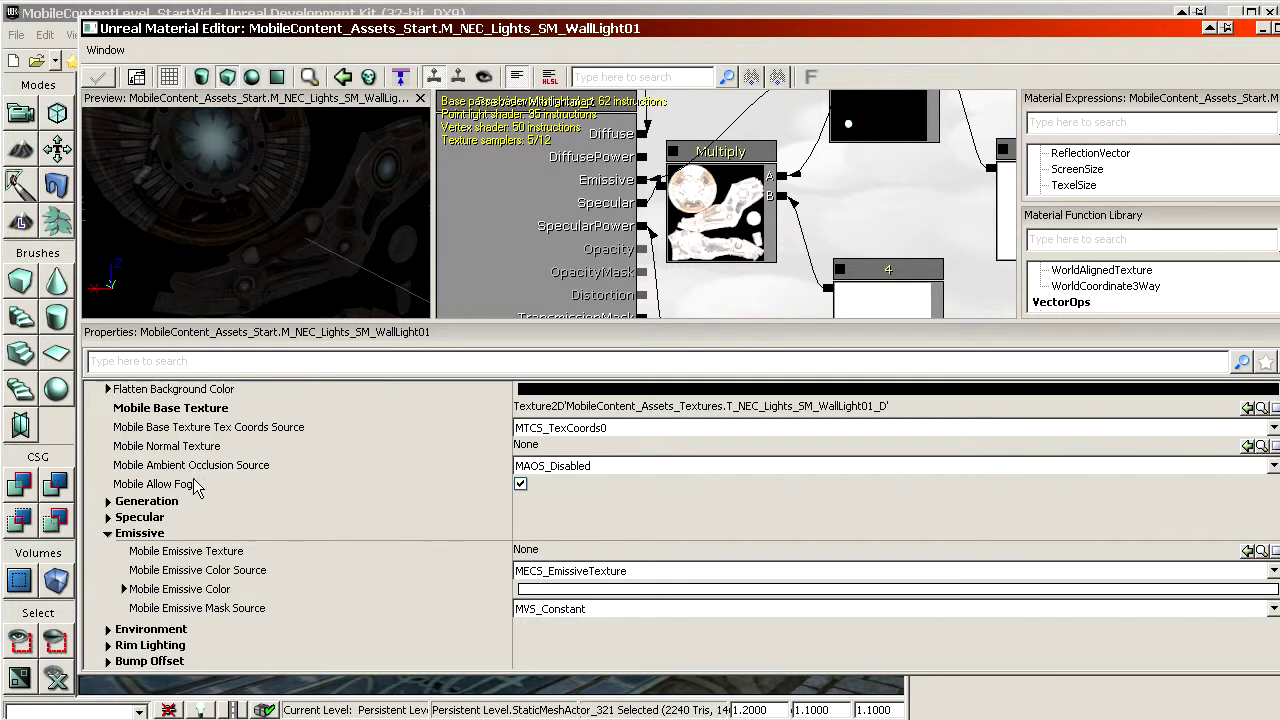
left_click(176, 558)
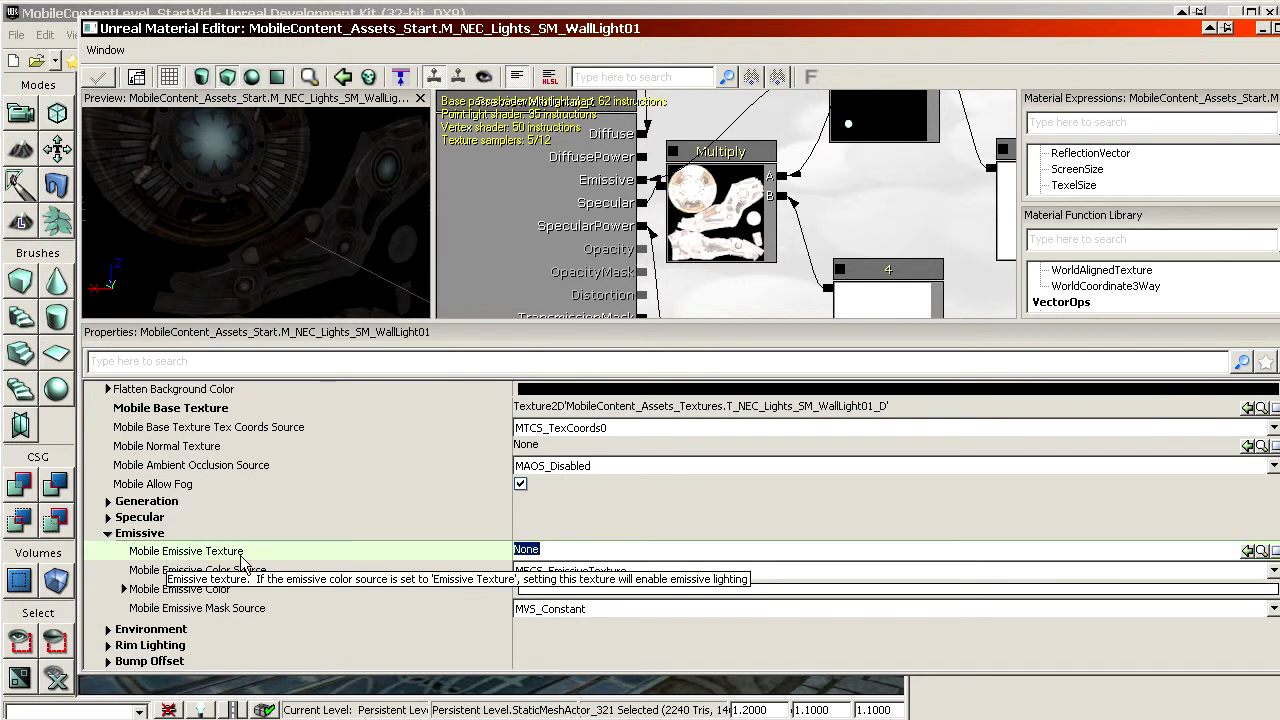
Bring the Content Browser forward over the material editor and show the contents of the MobileContent_Assets_Textures package
left_click_drag(936, 44, 916, 45)
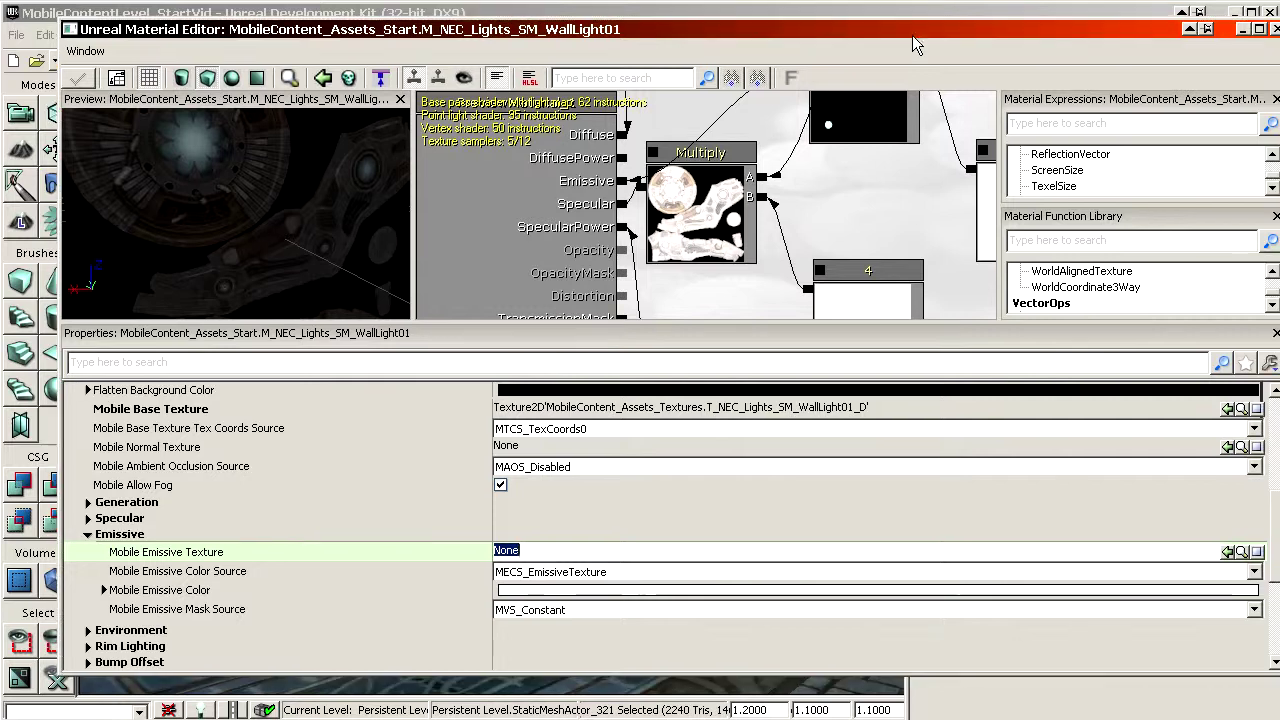
left_click_drag(1278, 60, 374, 34)
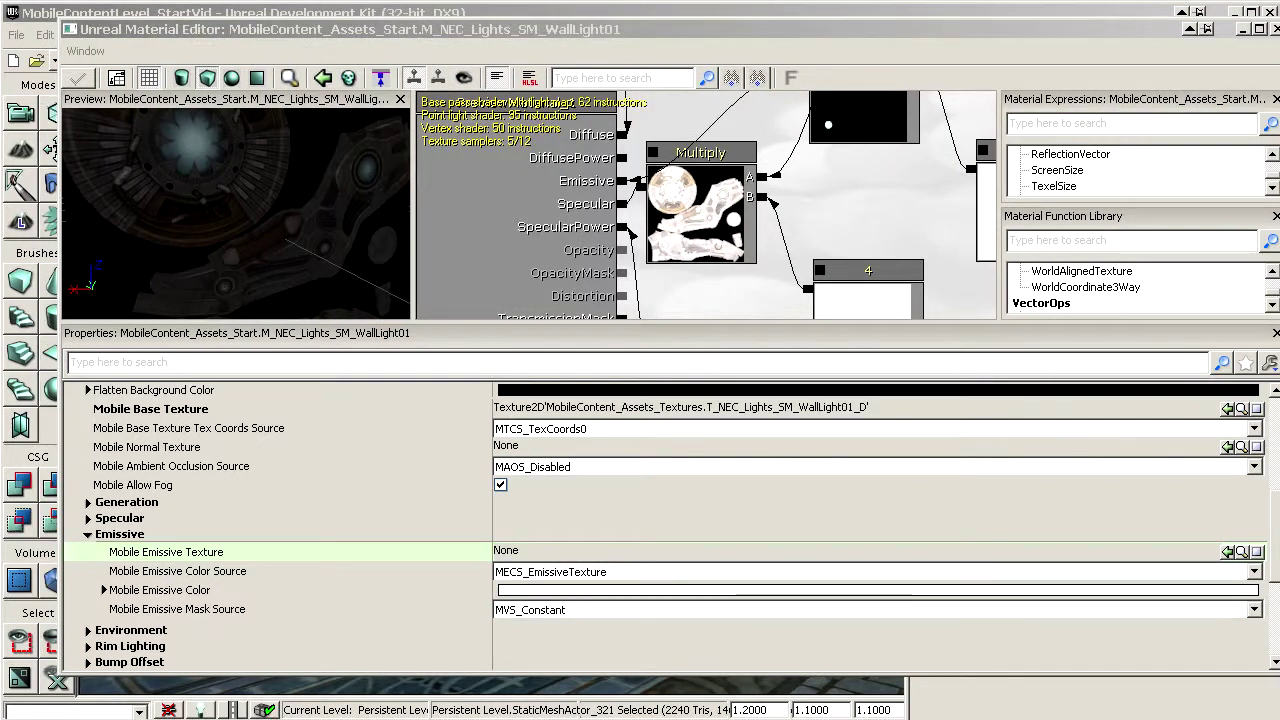
left_click_drag(1278, 60, 403, 26)
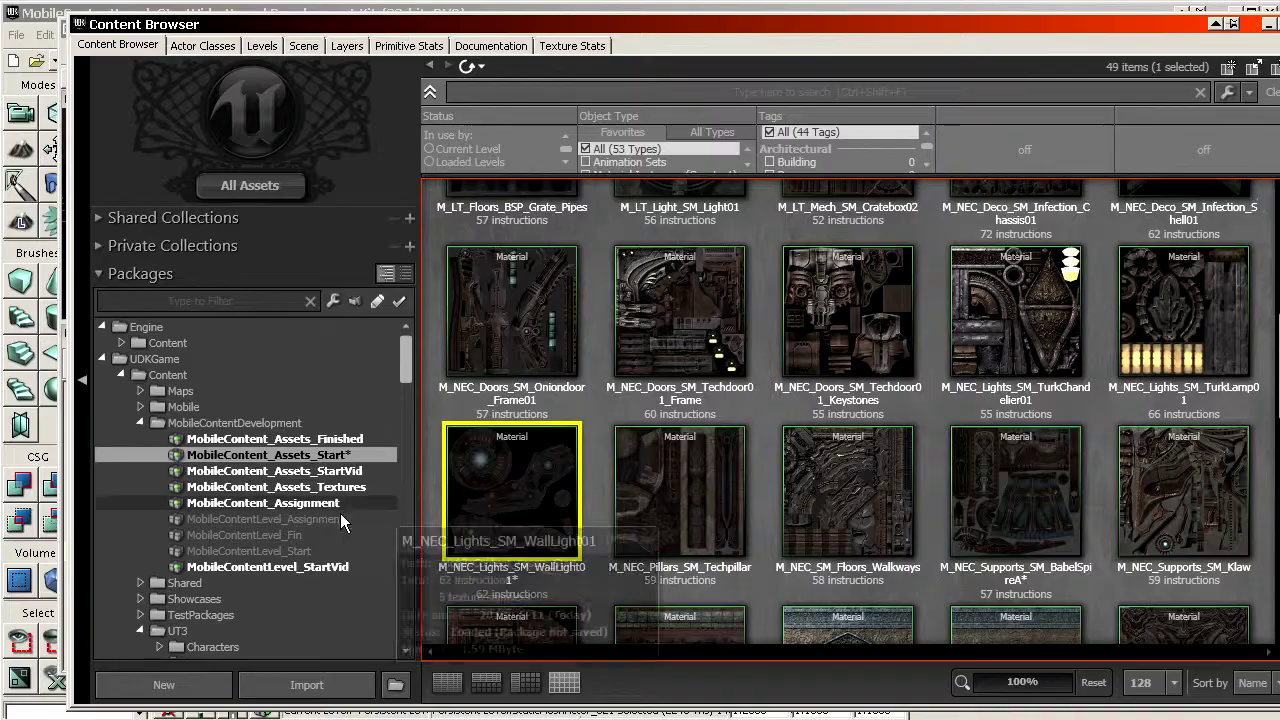
left_click(327, 487)
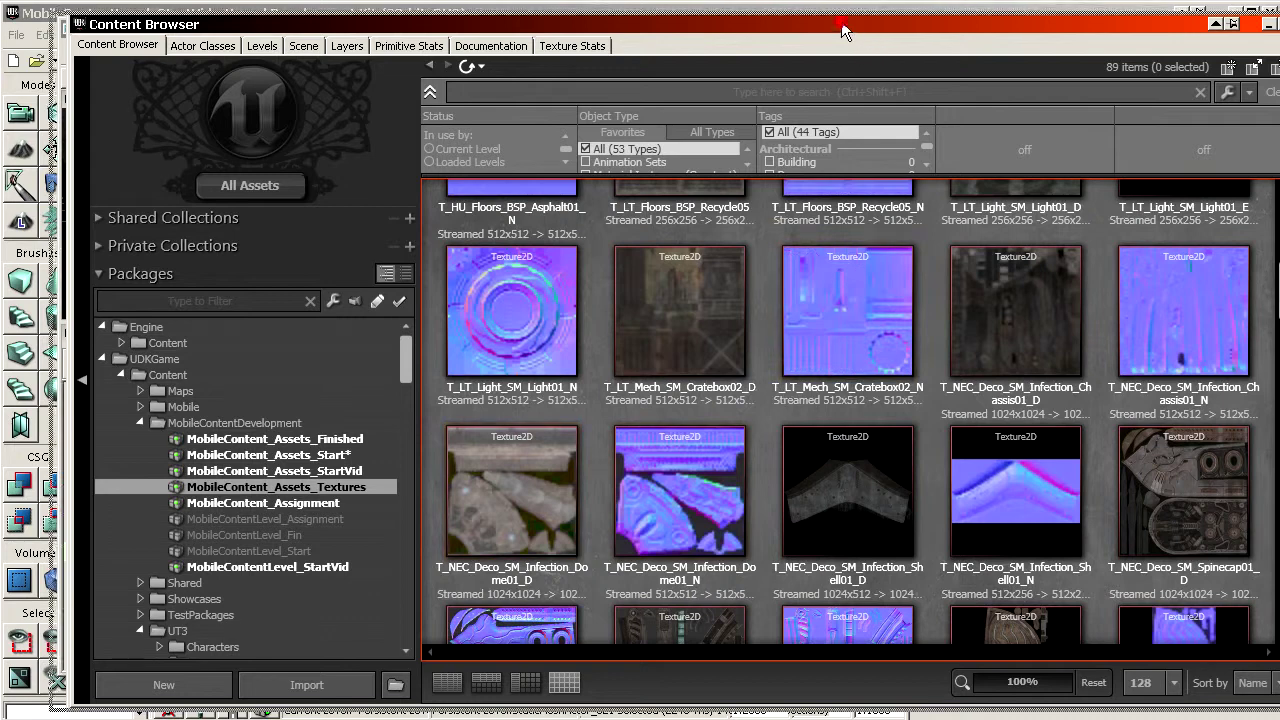
left_click_drag(841, 21, 795, 18)
Locate and select T_NEC_Lights_SM_WallLight01_EM, view it in Texture Properties, and close that window
scroll(906, 440, "up", 5)
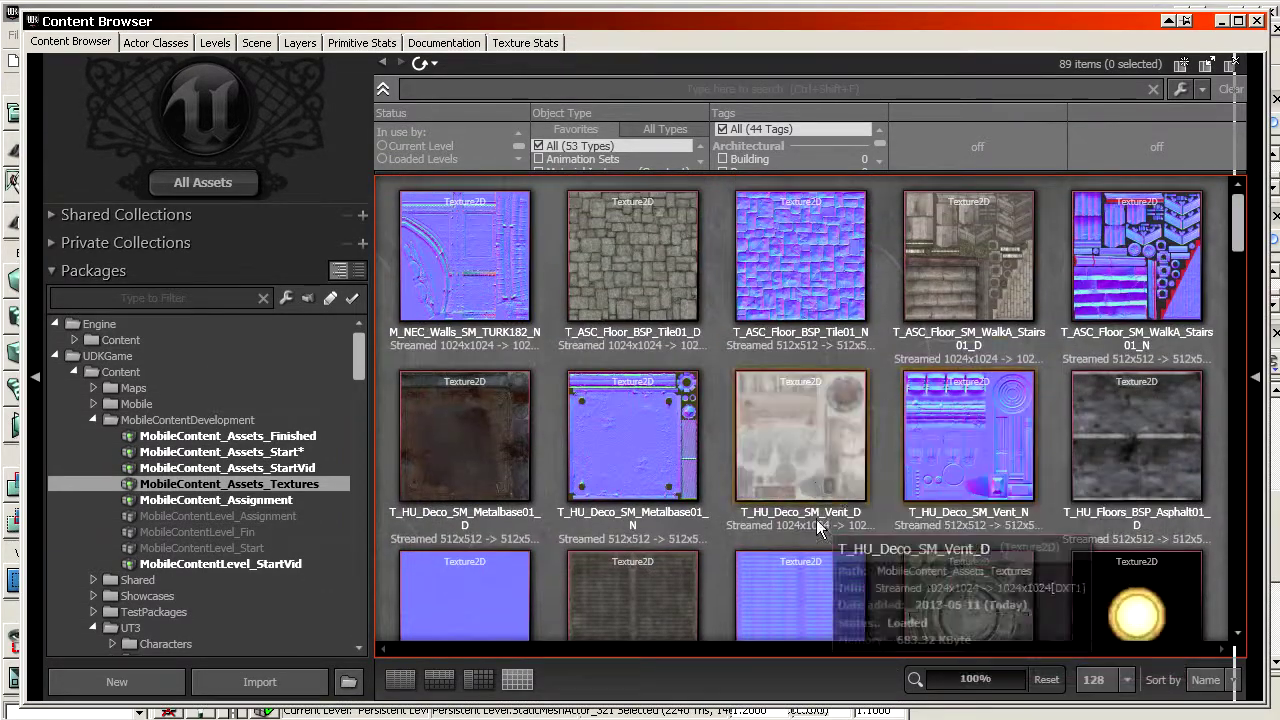
scroll(901, 482, "down", 3)
scroll(901, 482, "down", 10)
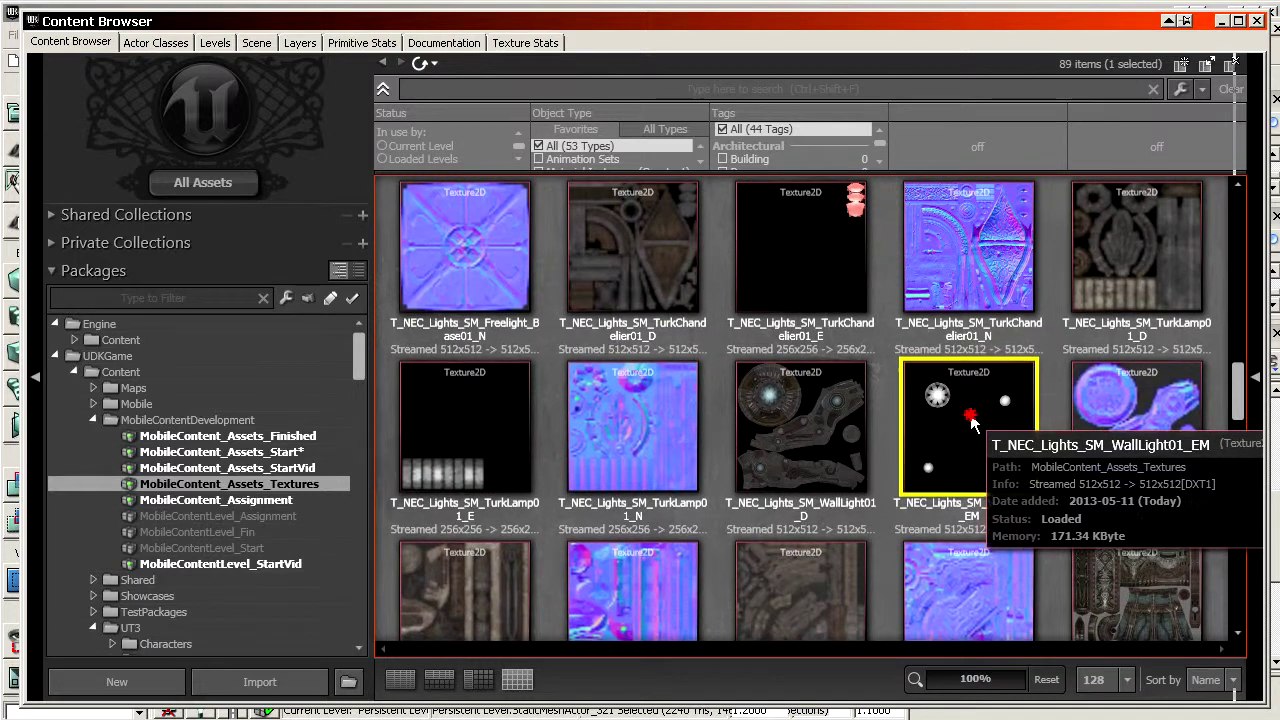
double_click(969, 414)
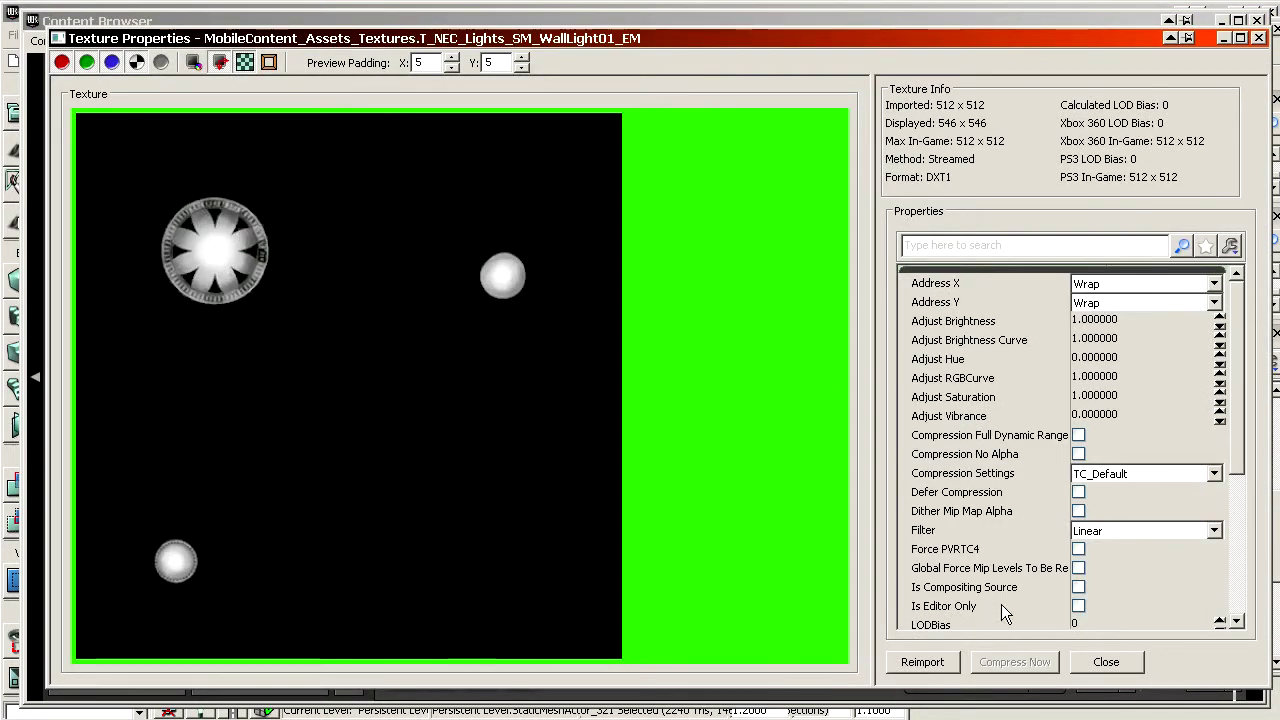
left_click(1108, 661)
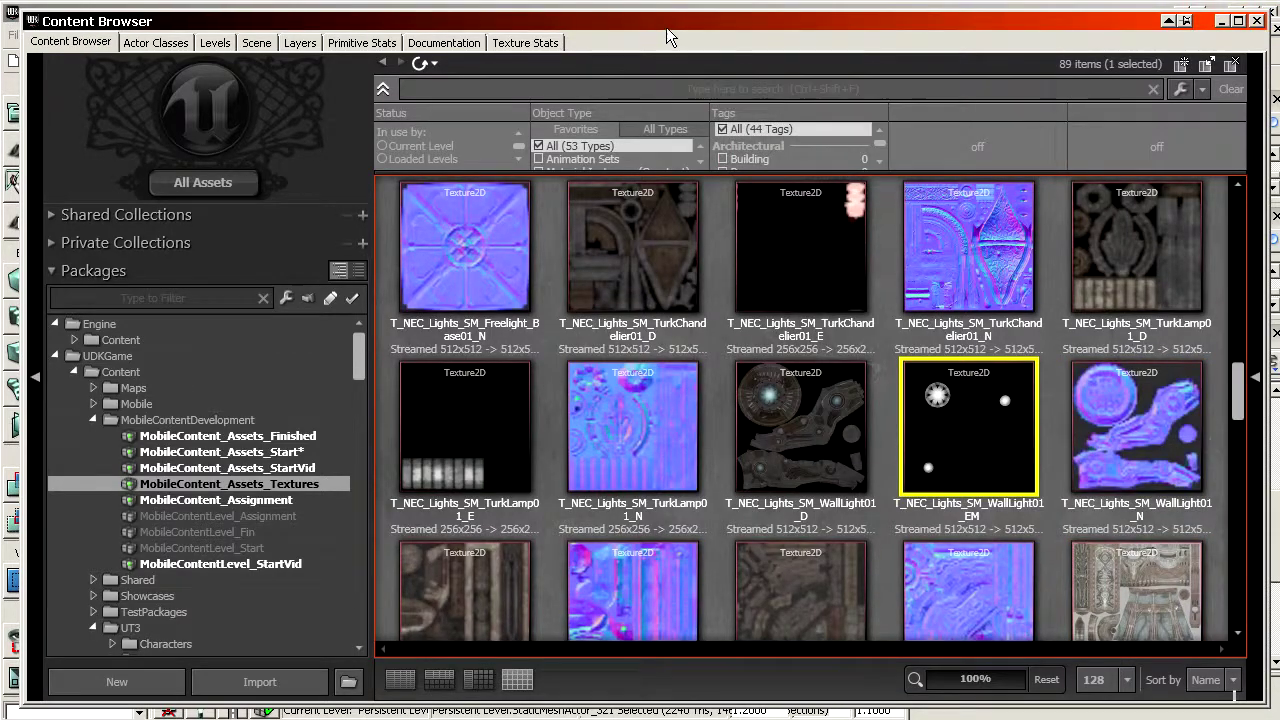
Assign T_NEC_Lights_SM_WallLight01_EM as the Mobile Emissive Texture and examine the emissive areas in the preview
left_click(1222, 21)
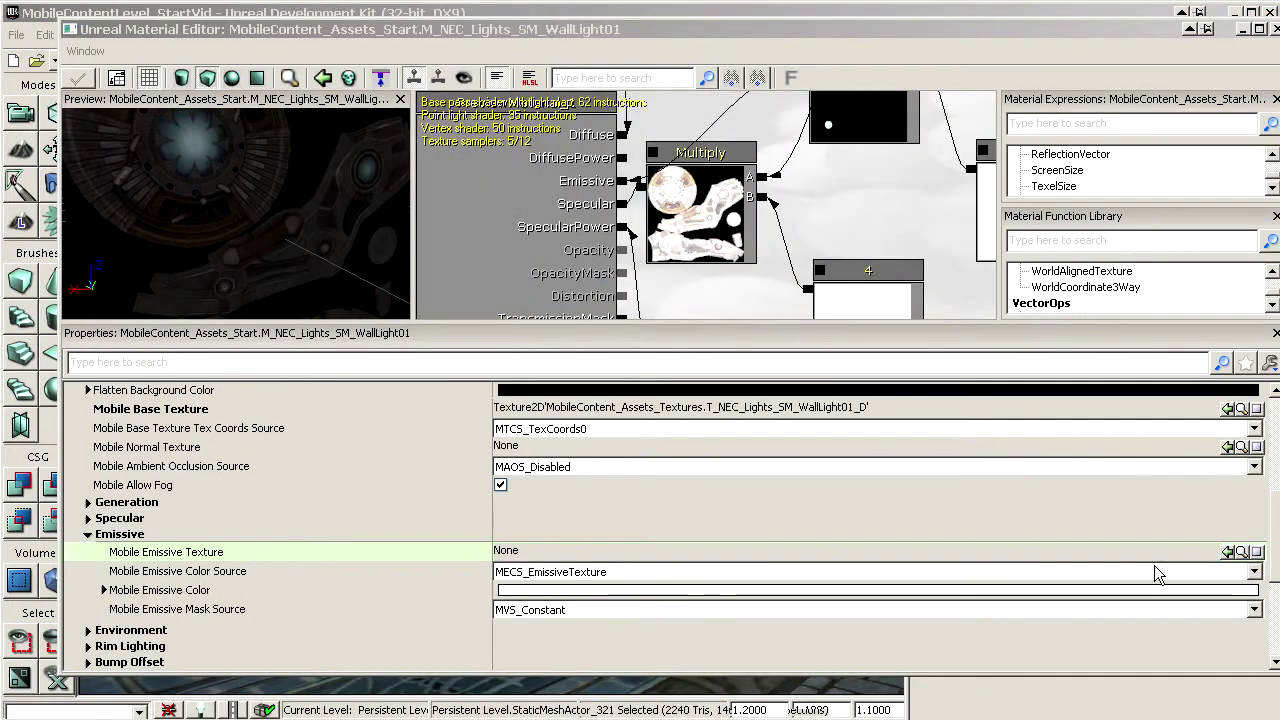
left_click(1238, 551)
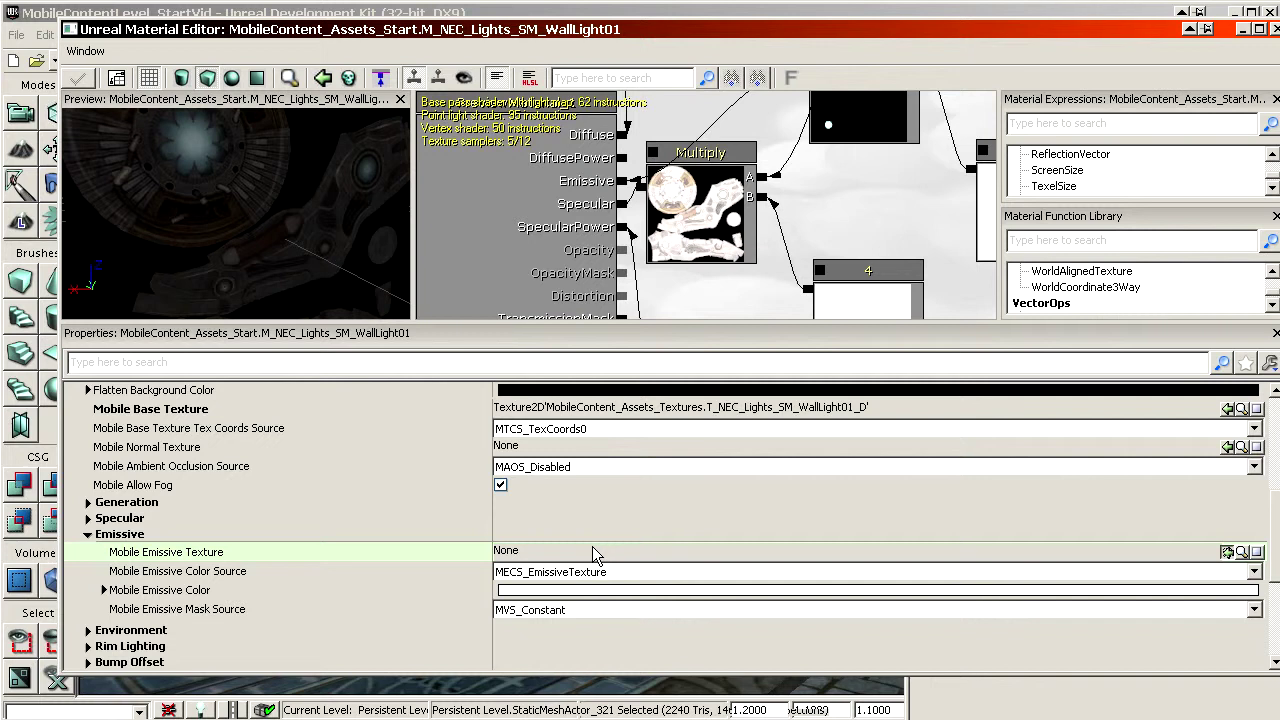
right_click_drag(267, 247, 267, 285)
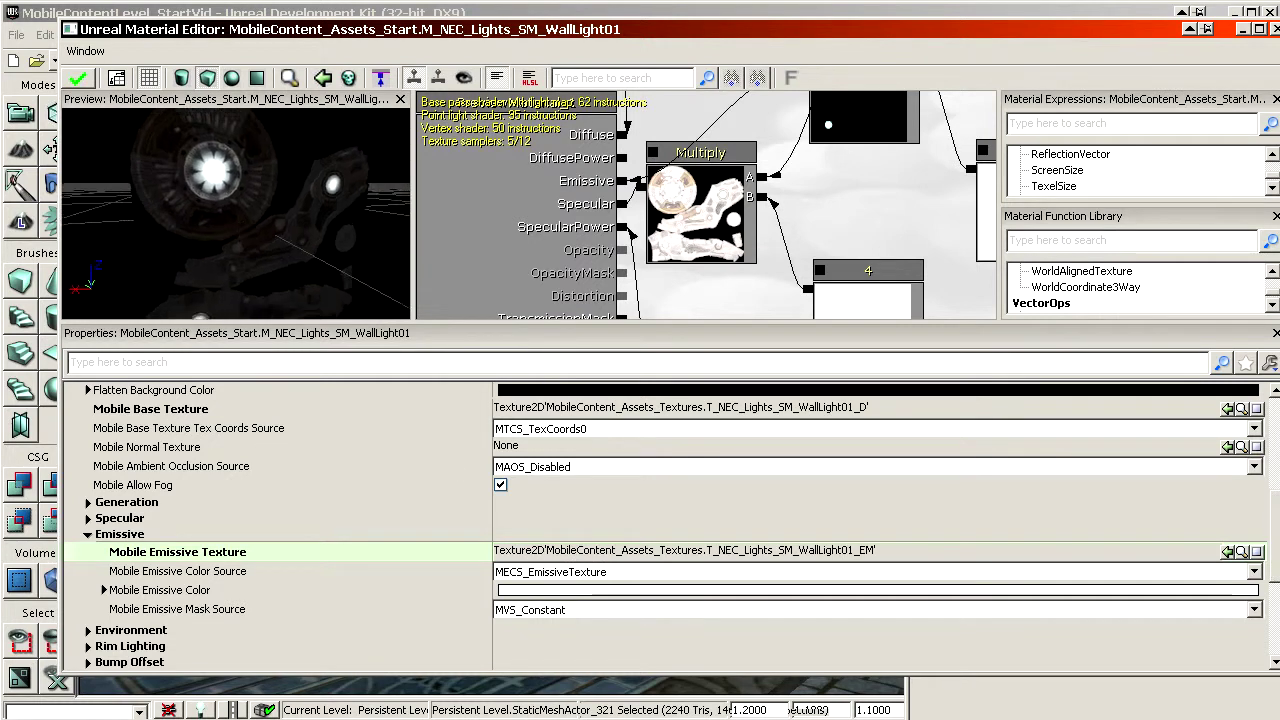
mouse_move(267, 247)
left_mouse_down()
mouse_move(345, 250)
mouse_move(265, 247)
left_mouse_up()
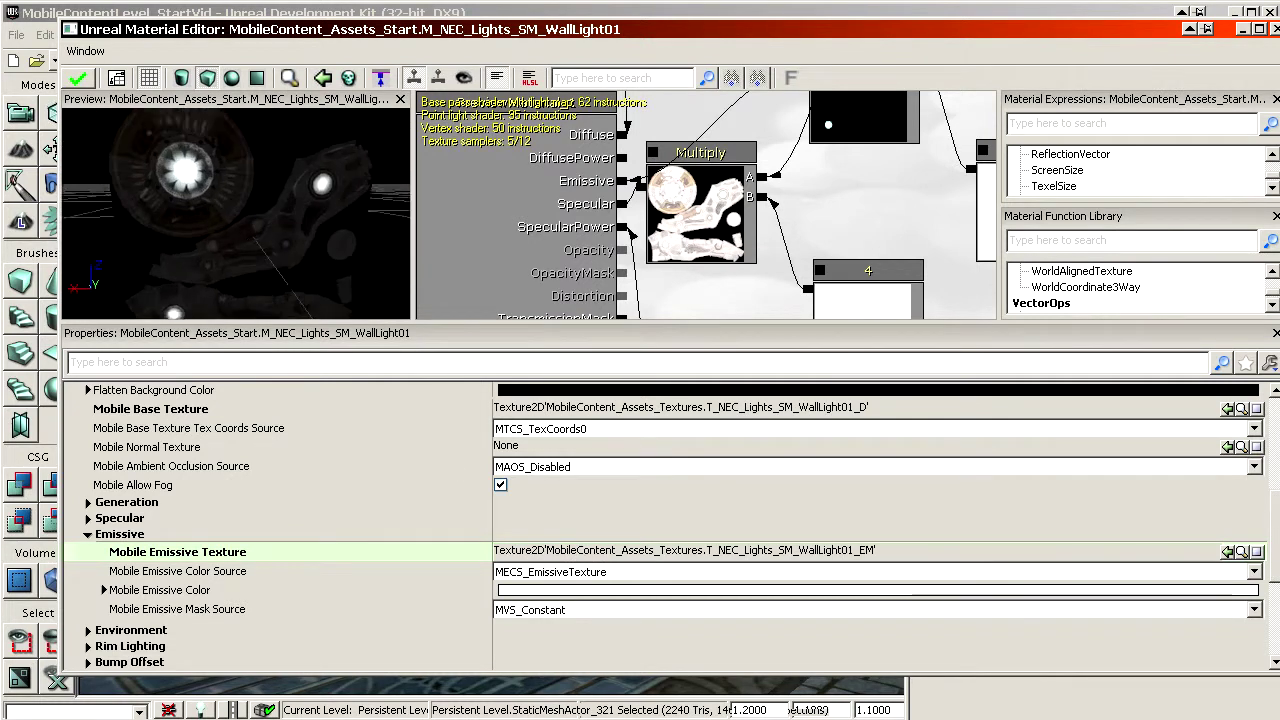
right_click_drag(249, 240, 249, 205)
left_click_drag(249, 240, 225, 255)
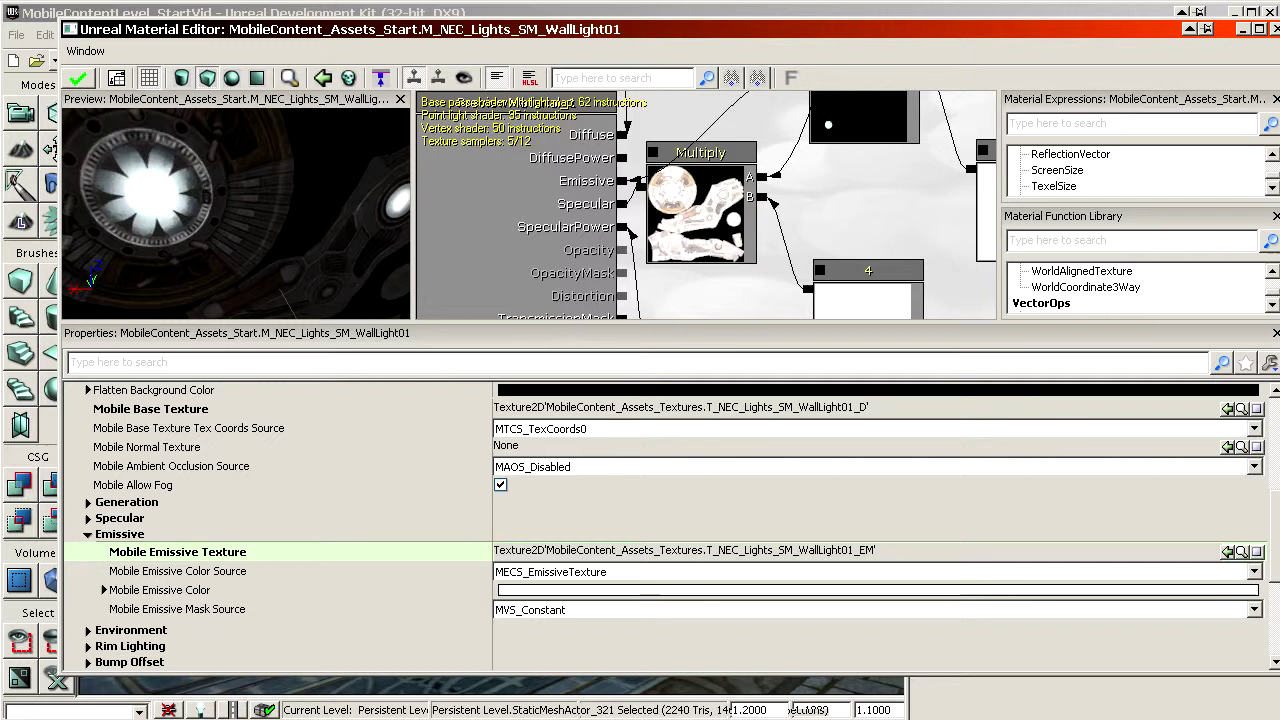
Inspect the Multiply nodes feeding the wall light's Specular and Emissive inputs, and compare them with the Mobile Emissive settings
left_click(705, 247)
left_click_drag(682, 247, 726, 262, "ctrl")
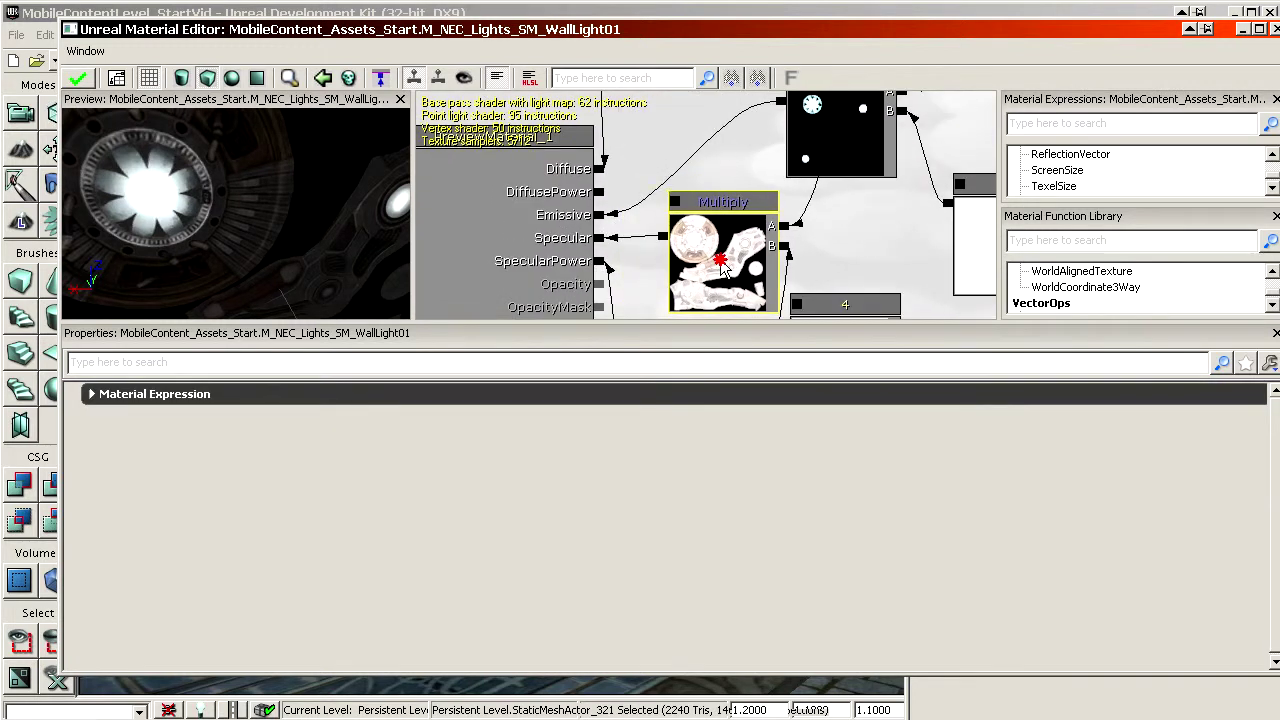
left_click_drag(757, 140, 745, 207)
left_click(820, 200)
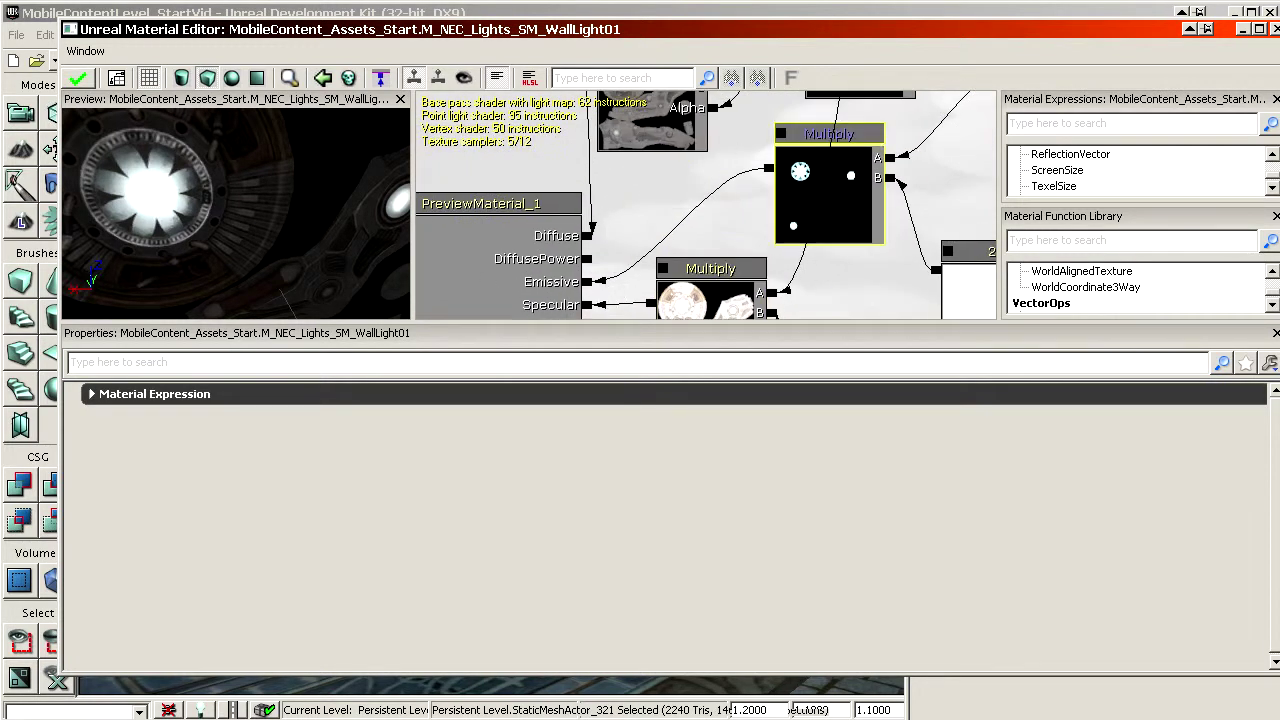
left_click(746, 225)
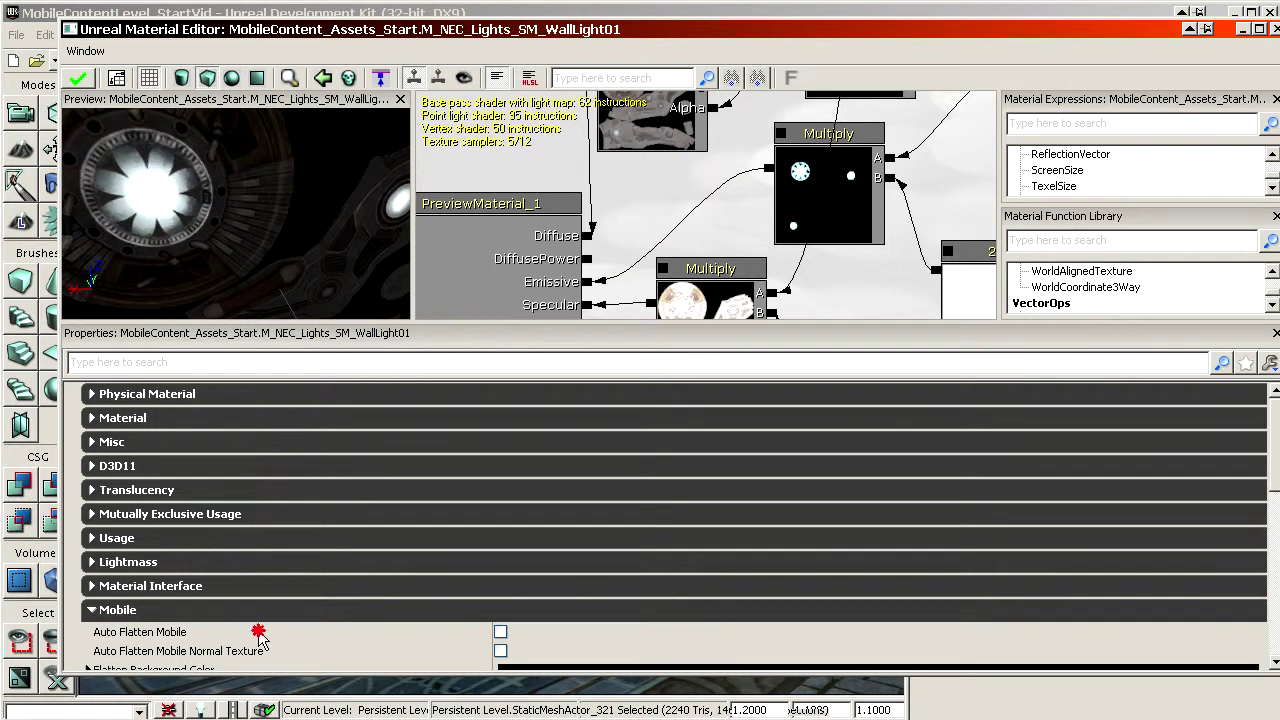
scroll(260, 638, "down", 10)
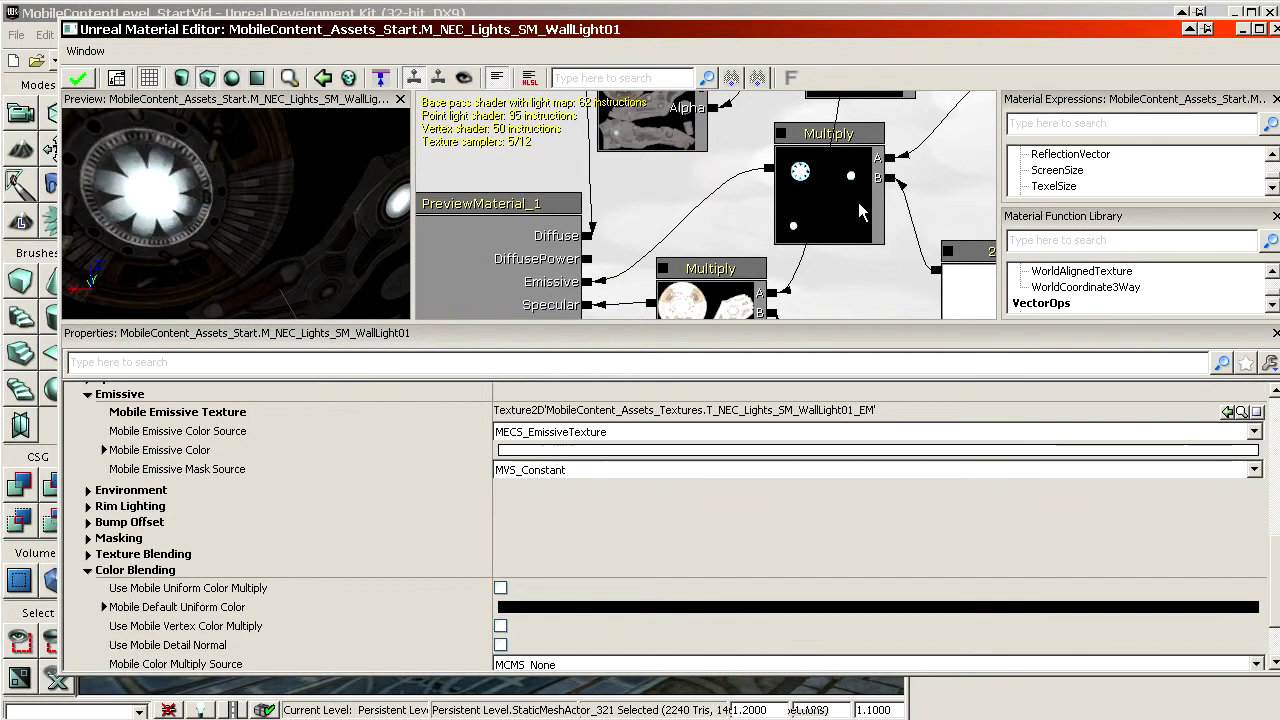
Trace the wall light's emissive network through its Texture Sample and Multiply nodes, and inspect the FlickerColor parameter's properties
left_click_drag(816, 211, 314, 282)
left_click_drag(870, 300, 736, 92)
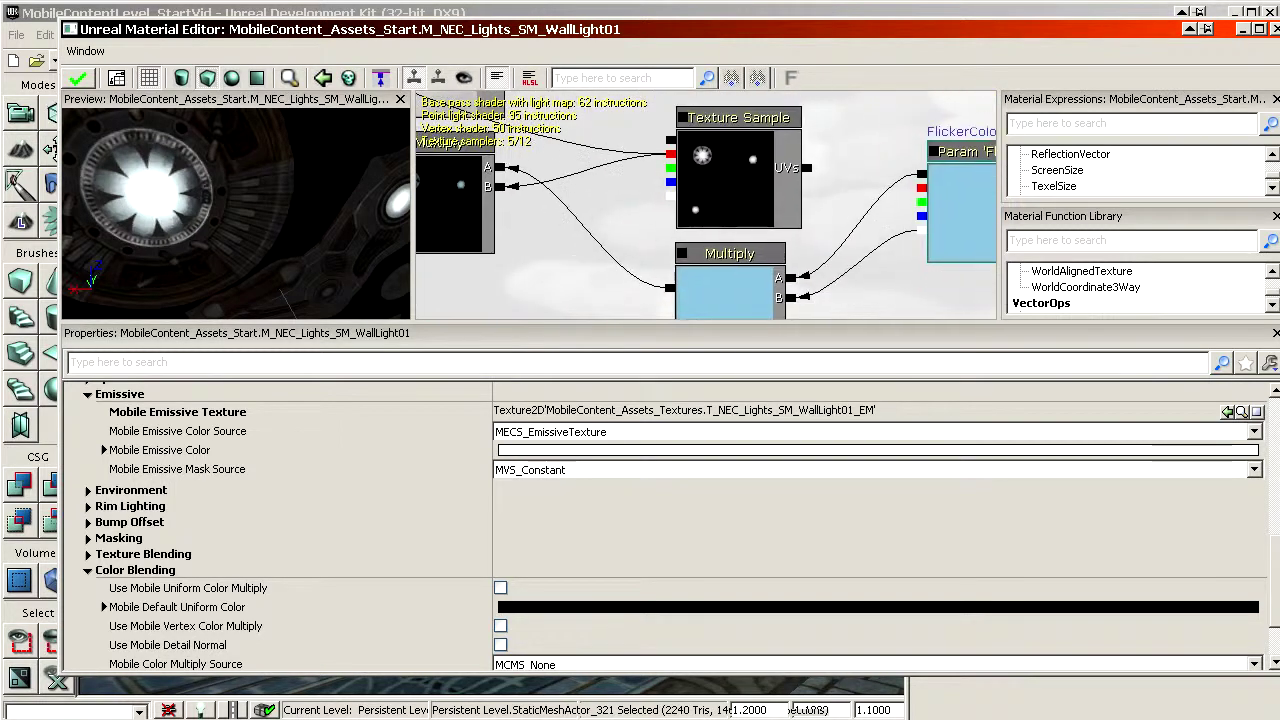
scroll(706, 205, "down", 6)
mouse_move(706, 180)
left_mouse_down()
mouse_move(669, 266)
mouse_move(687, 189)
left_mouse_up()
scroll(706, 205, "up", 3)
scroll(818, 211, "up", 2)
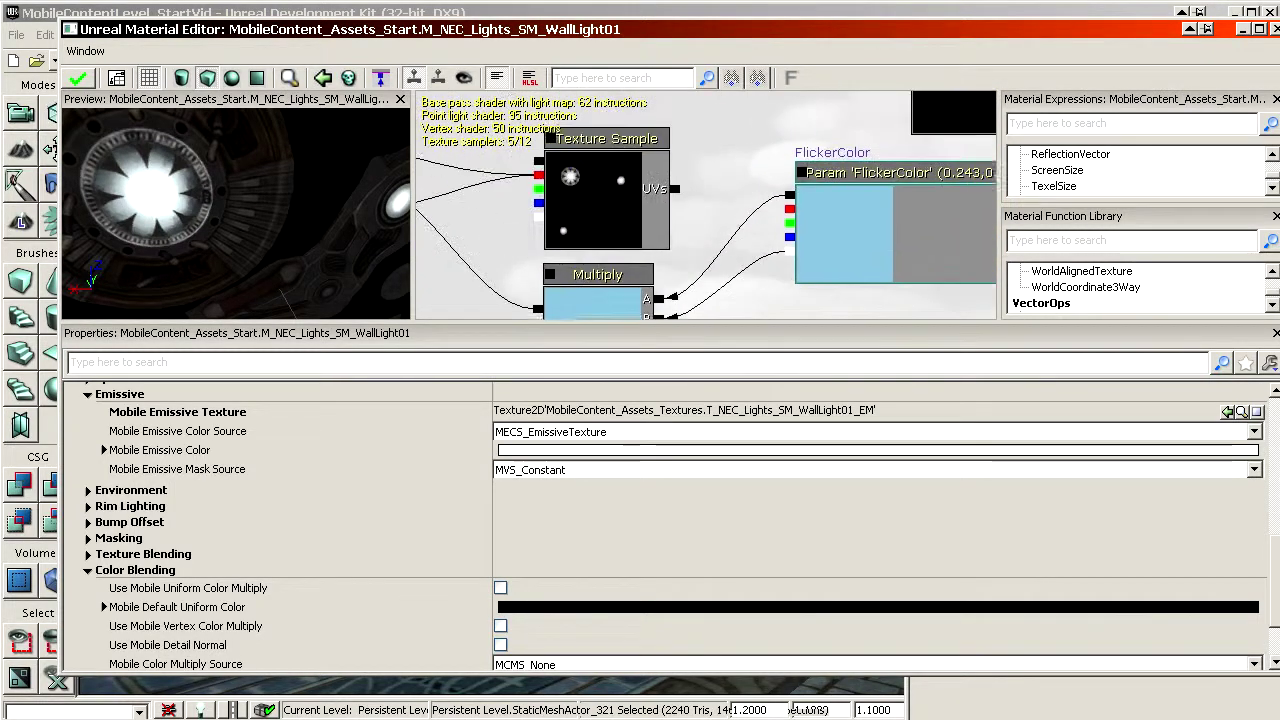
left_click(829, 261)
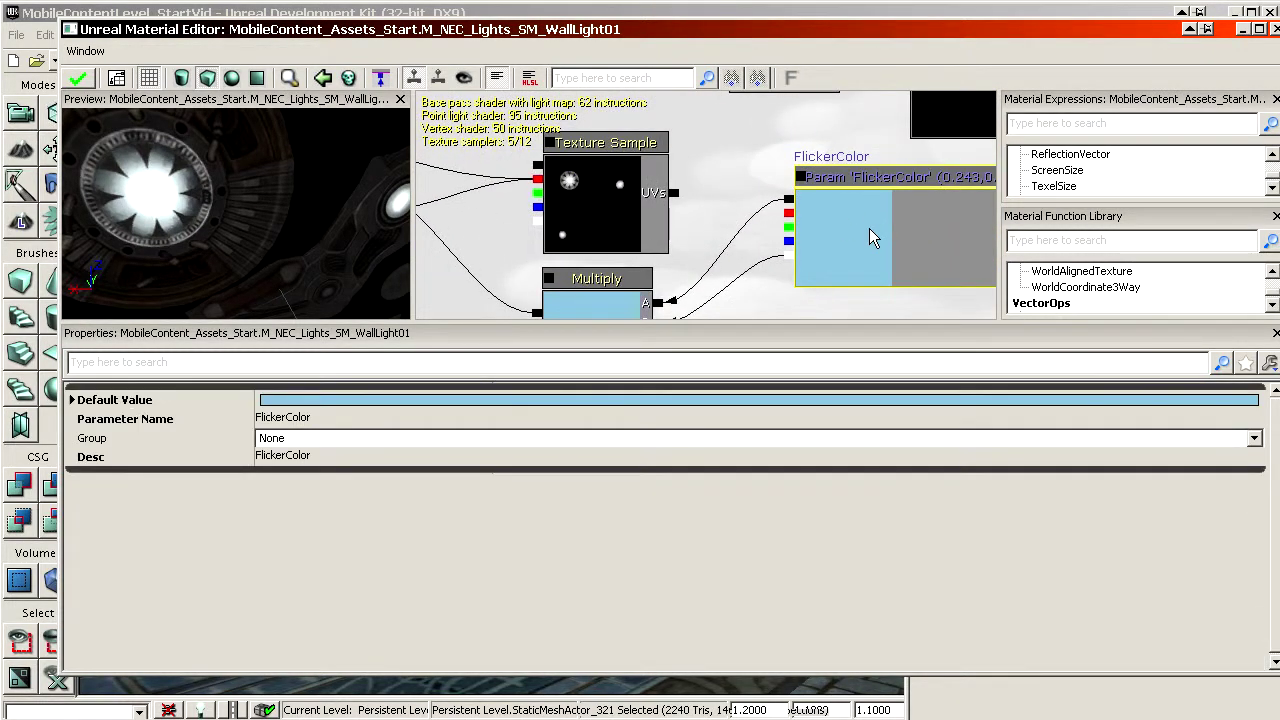
left_click(766, 205)
left_click_drag(612, 180, 884, 242)
left_click_drag(600, 280, 738, 192)
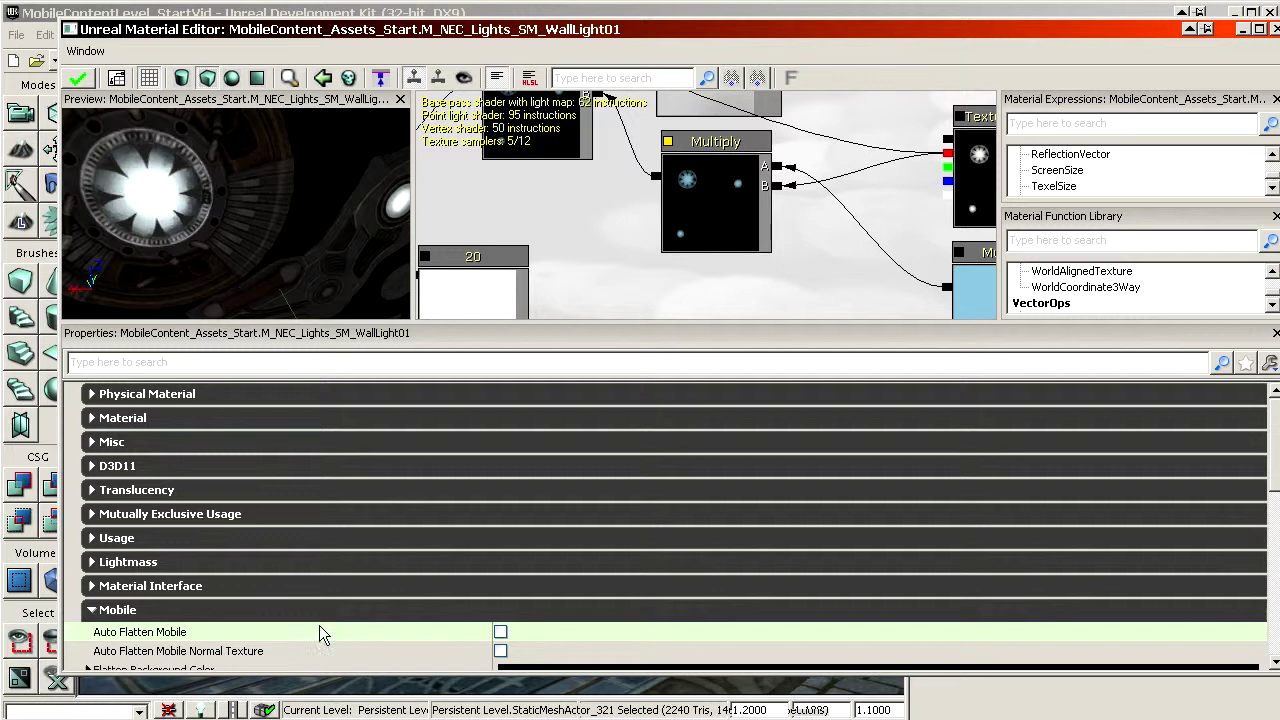
Set the wall light's Mobile Emissive Color to a saturated orange-red and examine the glow in the preview
scroll(332, 635, "down", 8)
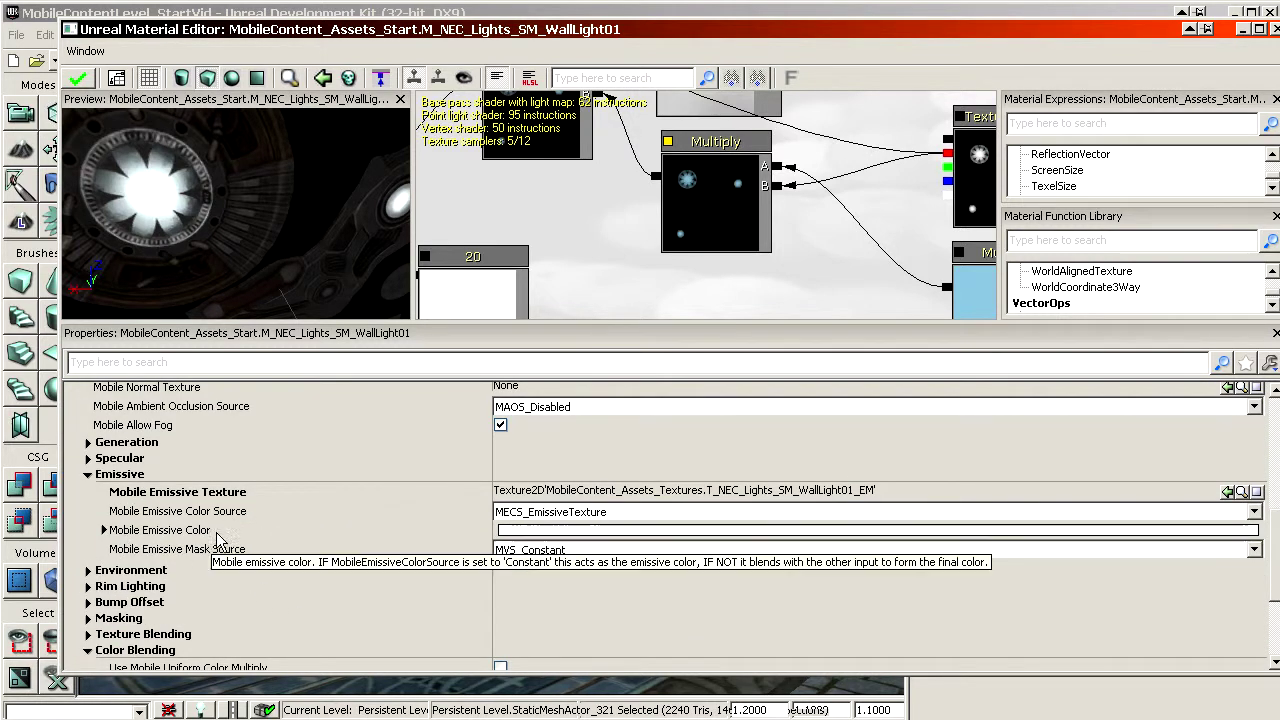
left_click(556, 533)
left_click(591, 309)
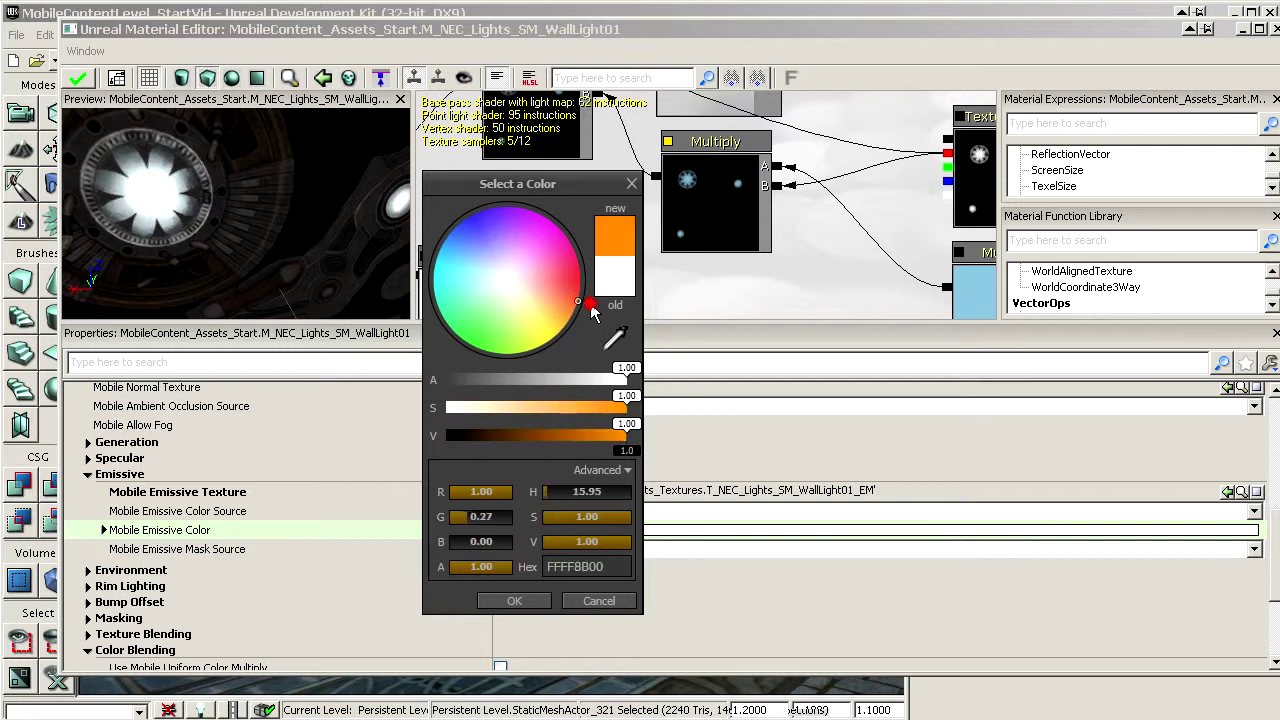
left_click(513, 601)
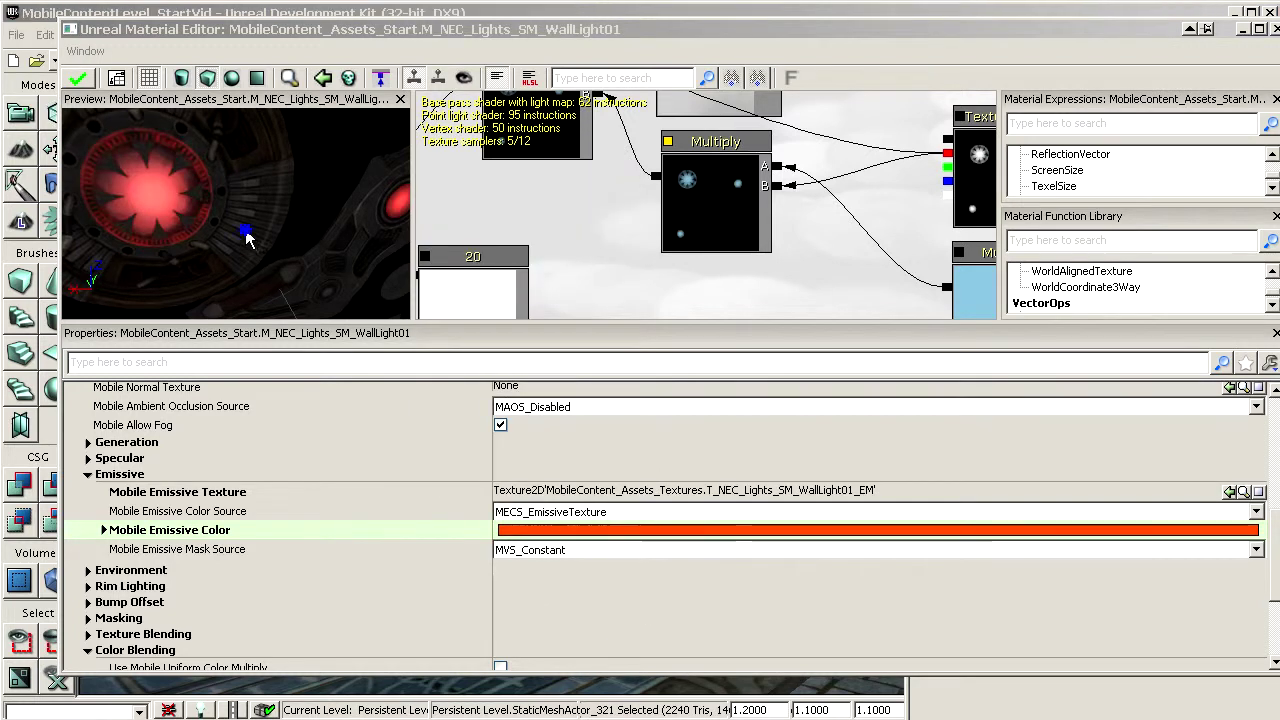
left_click_drag(236, 214, 242, 256)
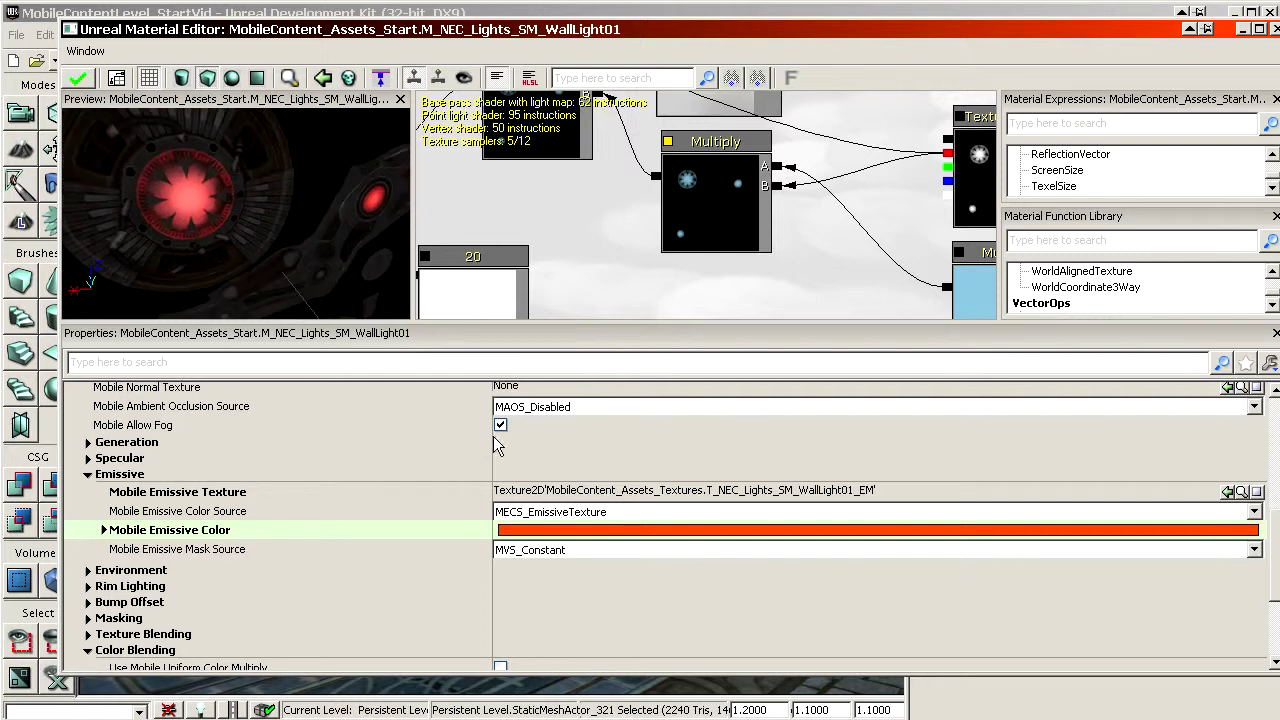
Change the wall light's Mobile Emissive Color to a light sky blue
left_click(535, 537)
left_click_drag(549, 335, 460, 264)
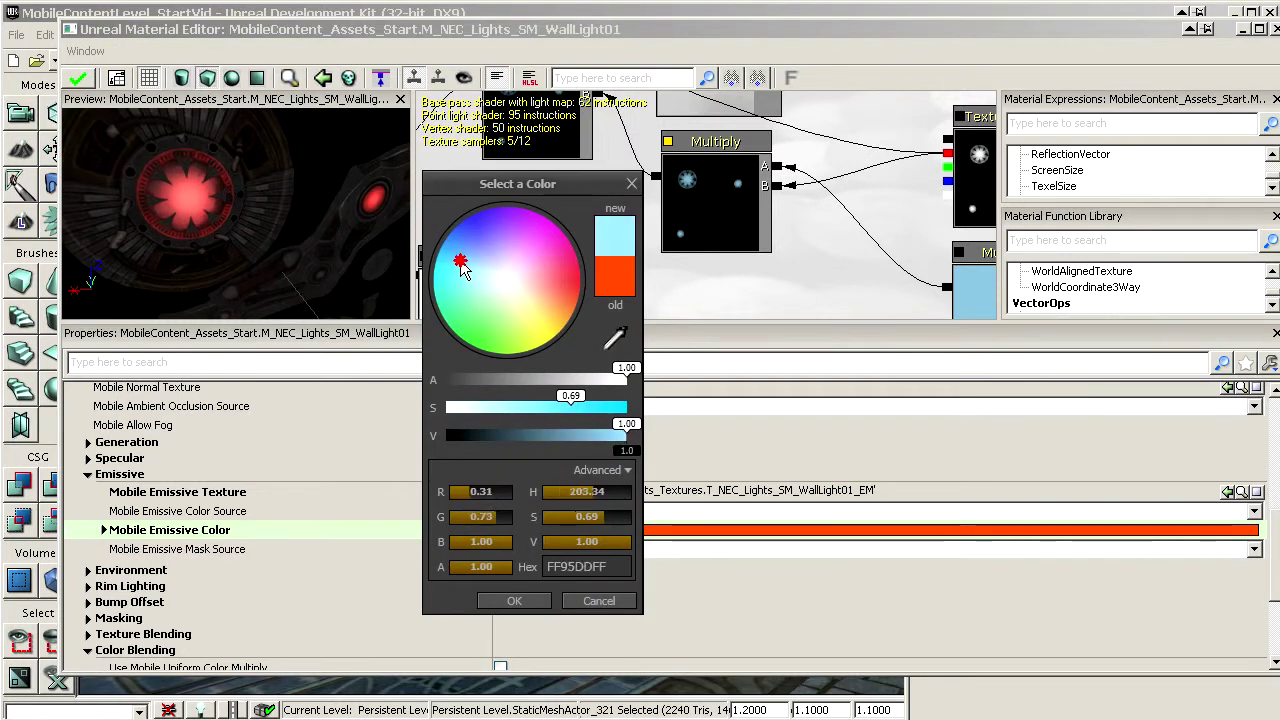
left_click(514, 601)
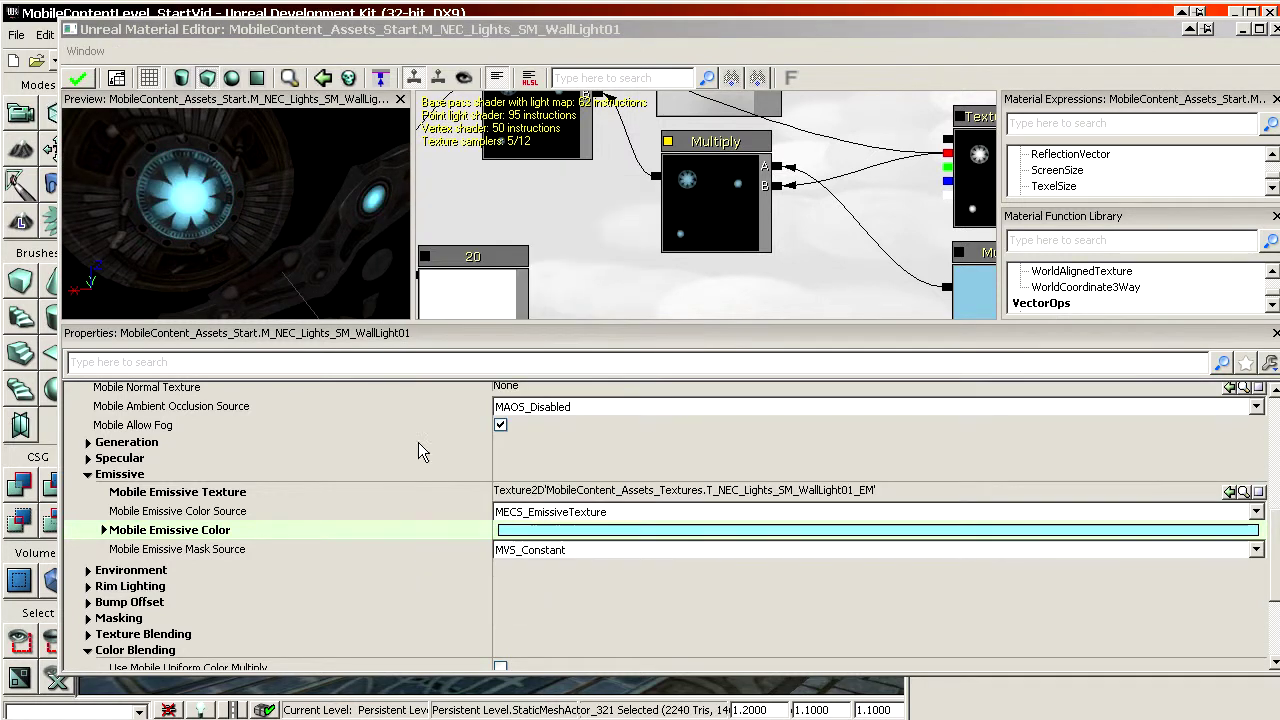
Lower the saturation of the light blue Mobile Emissive Color and examine the paler glow up close in the preview
left_click(549, 535)
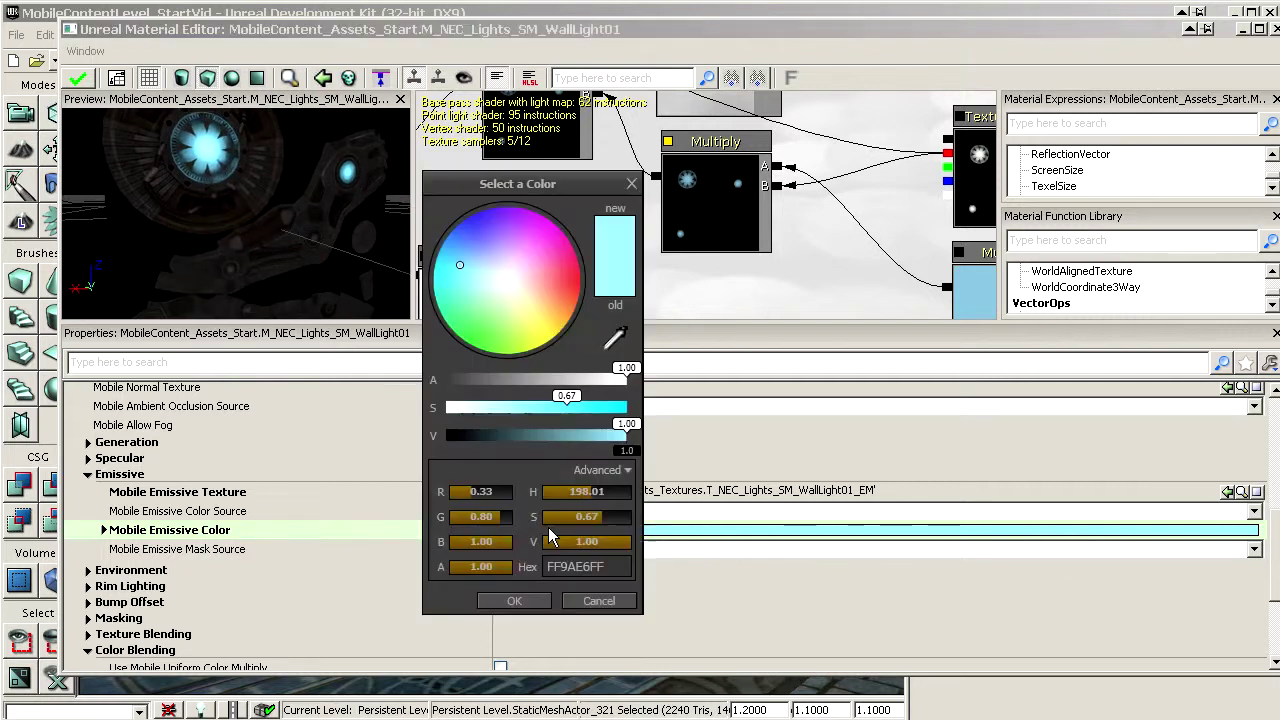
left_click_drag(531, 408, 524, 408)
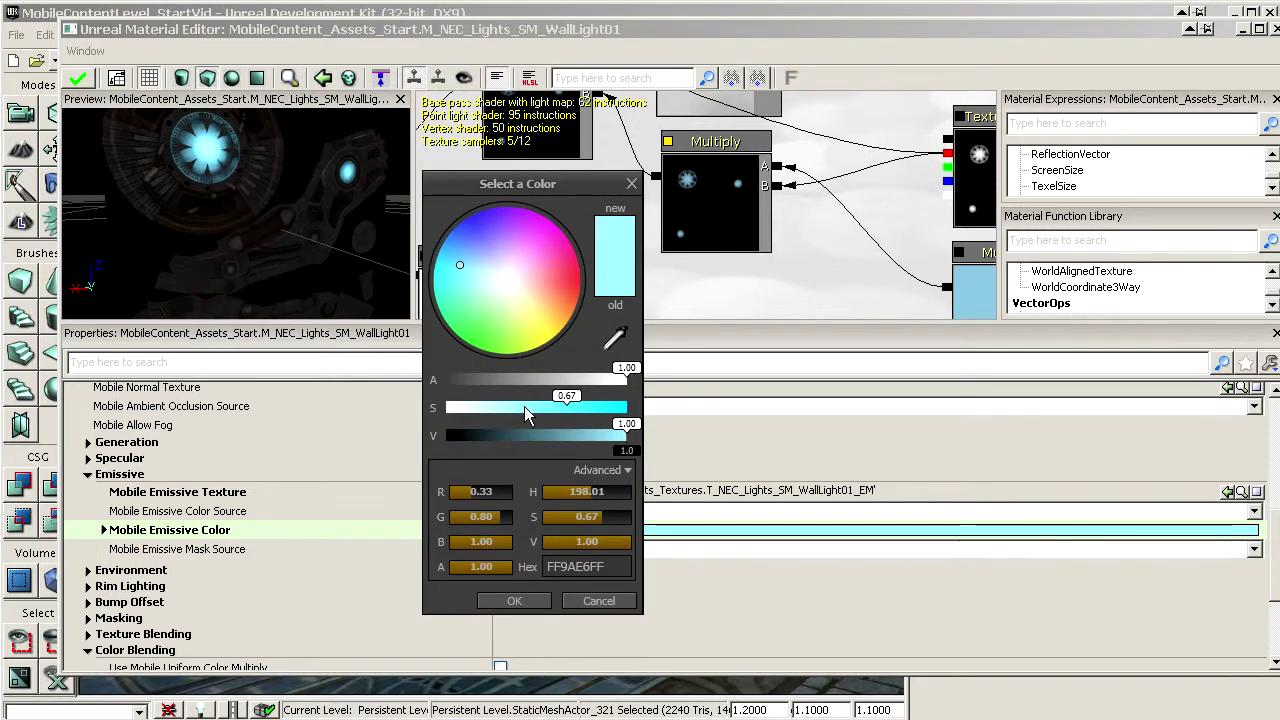
left_click(523, 605)
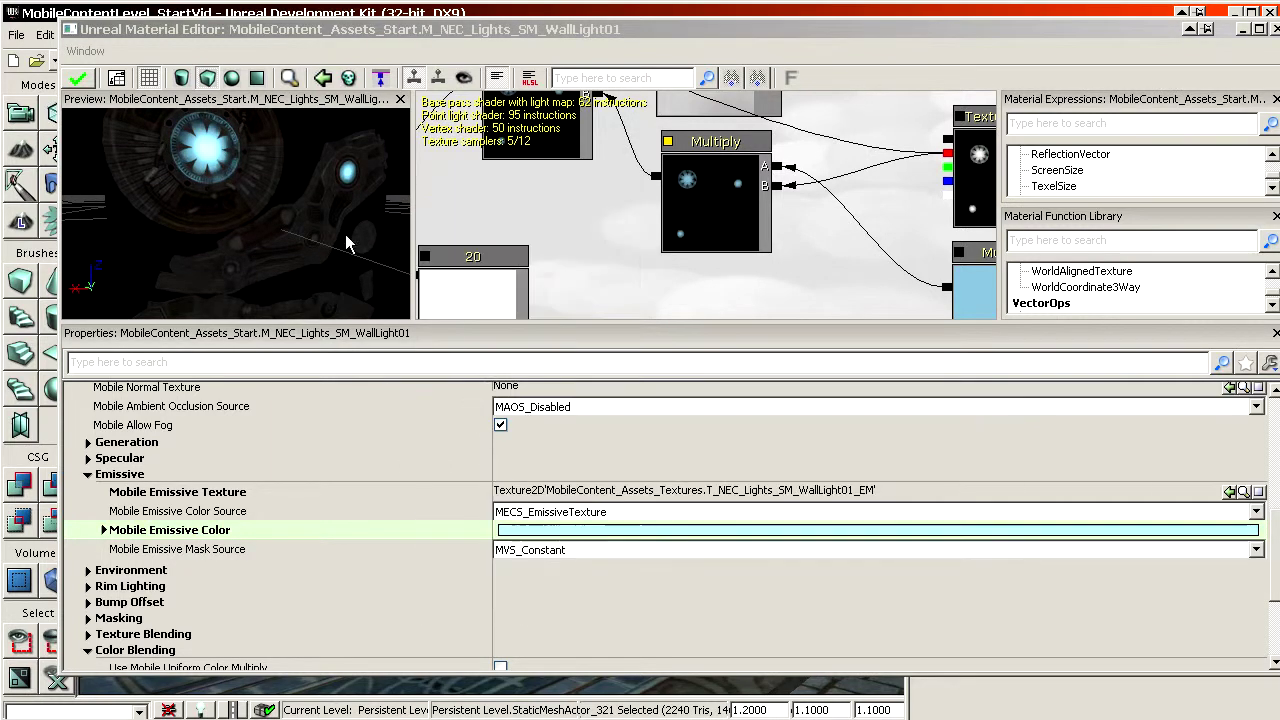
right_click_drag(325, 251, 325, 285)
left_click_drag(325, 251, 328, 268)
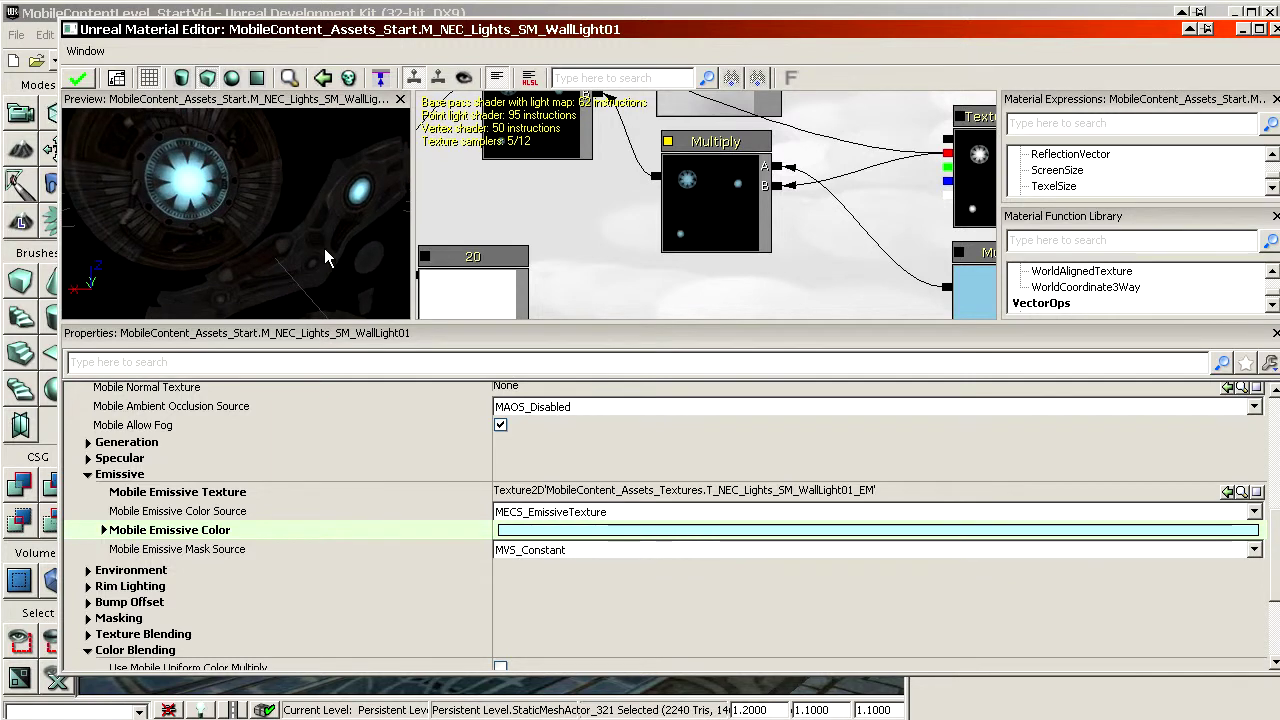
right_click_drag(325, 251, 325, 272)
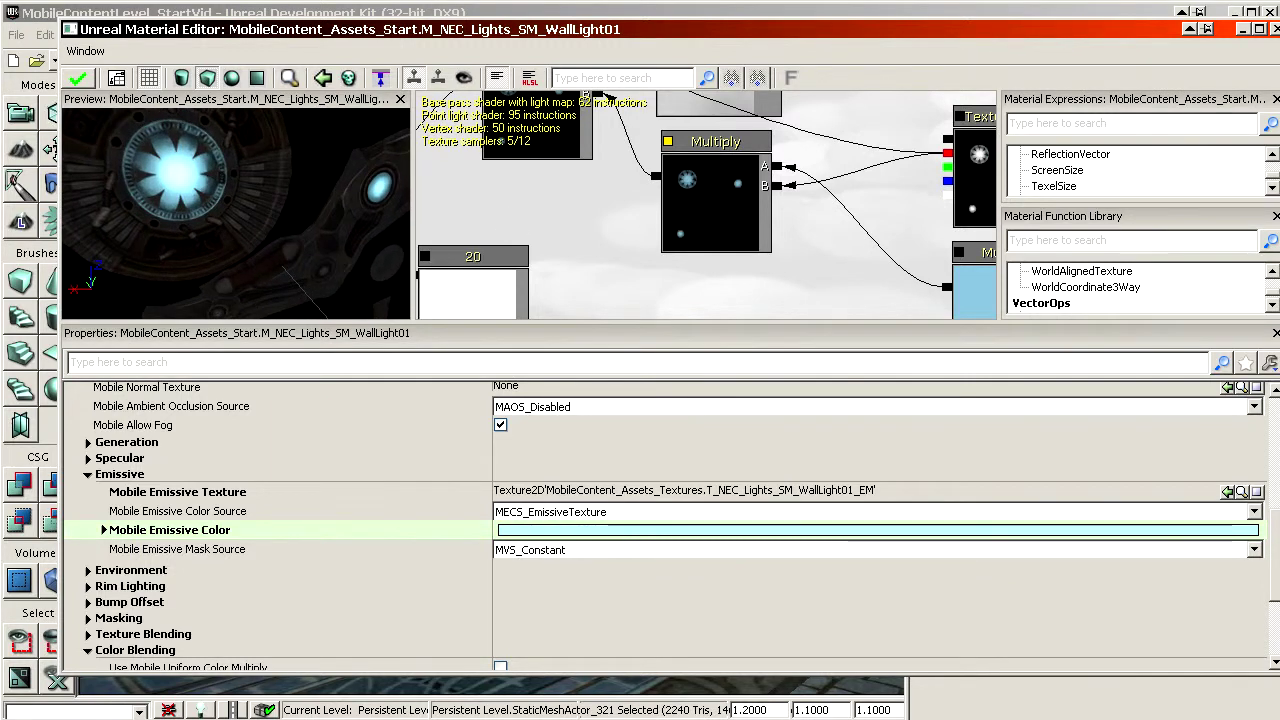
Show the contents of the MobileContent_Assets_Start package in the Content Browser and look over the light and door materials
left_click_drag(1279, 40, 508, 29)
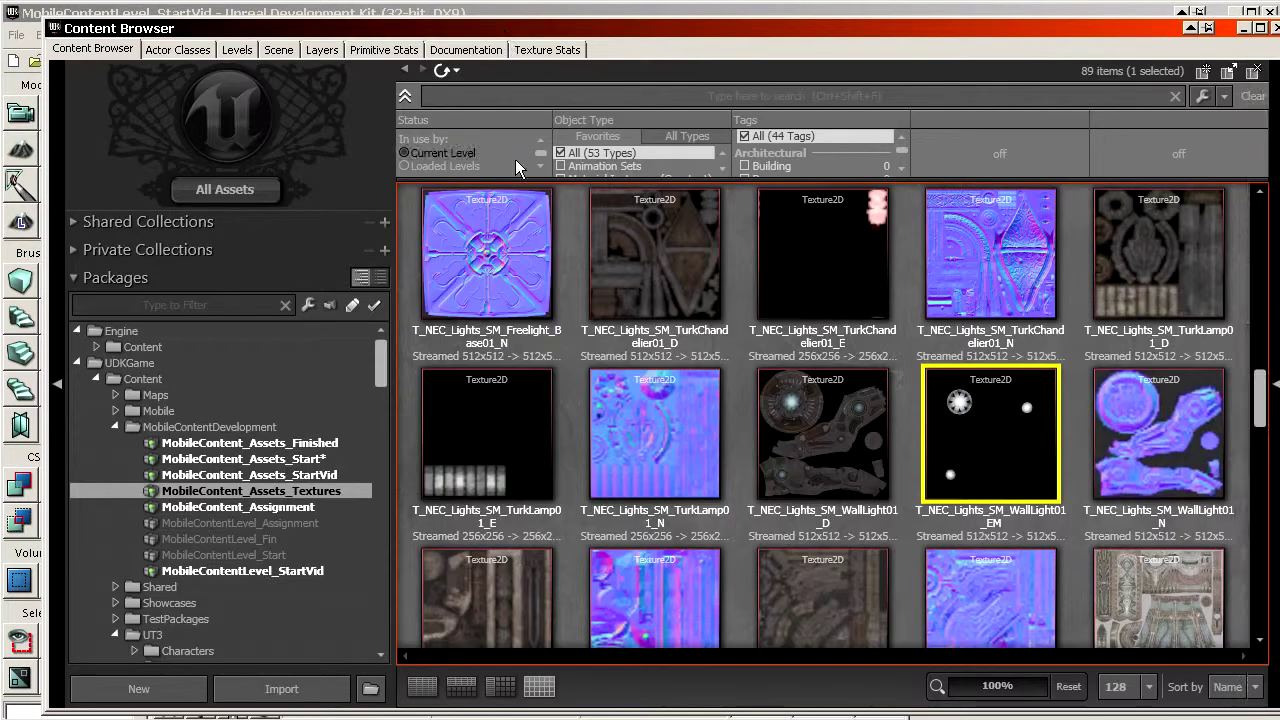
left_click(327, 461)
scroll(810, 568, "up", 8)
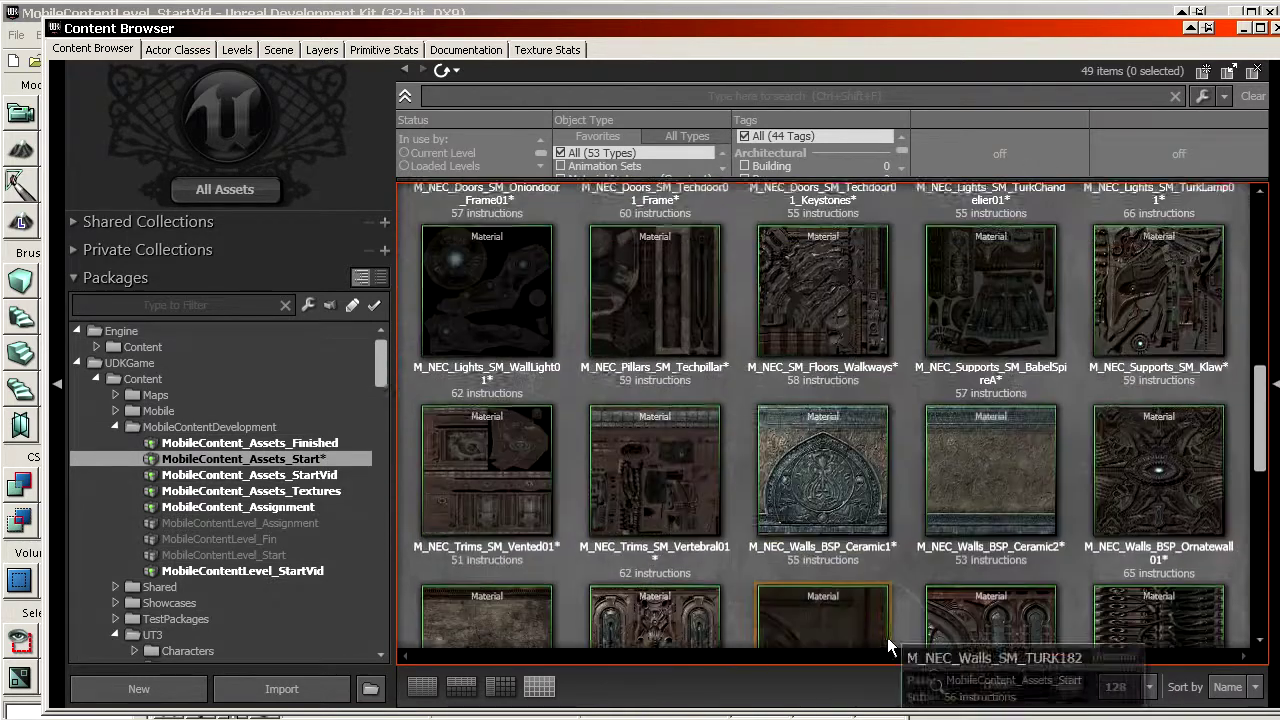
scroll(898, 510, "up", 1)
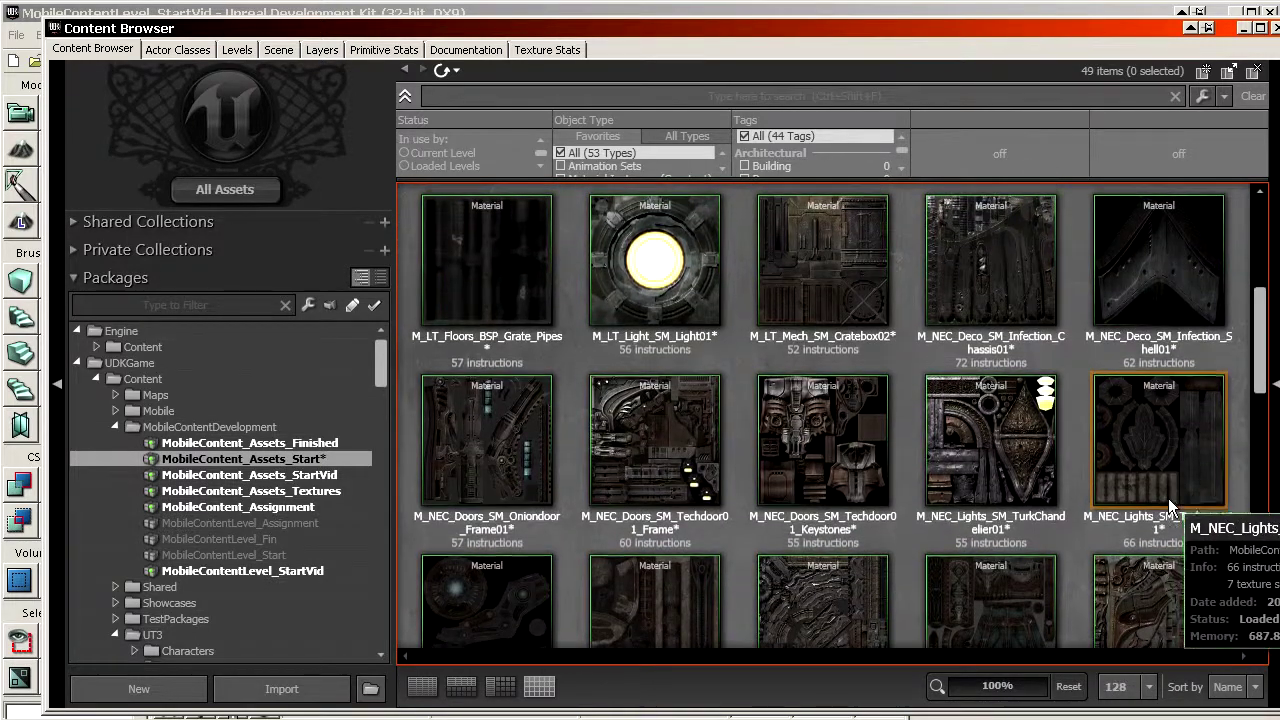
right_click_drag(975, 380, 974, 464)
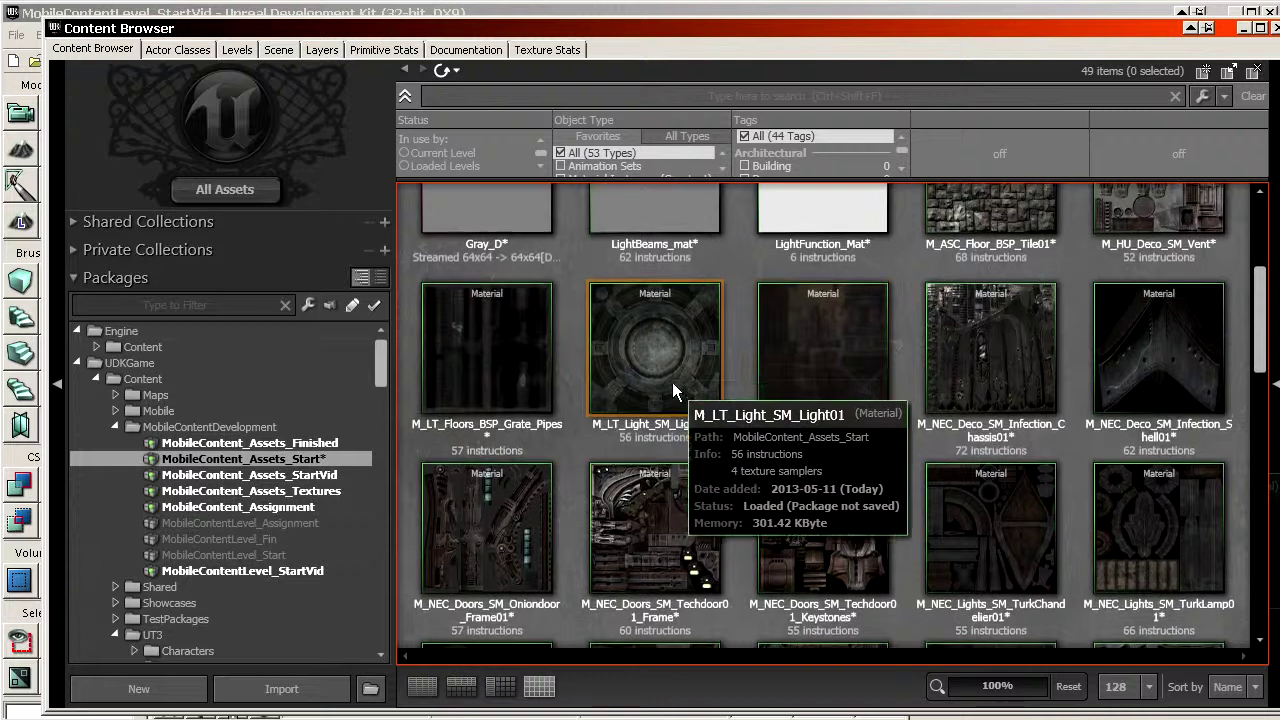
right_click_drag(670, 356, 760, 280)
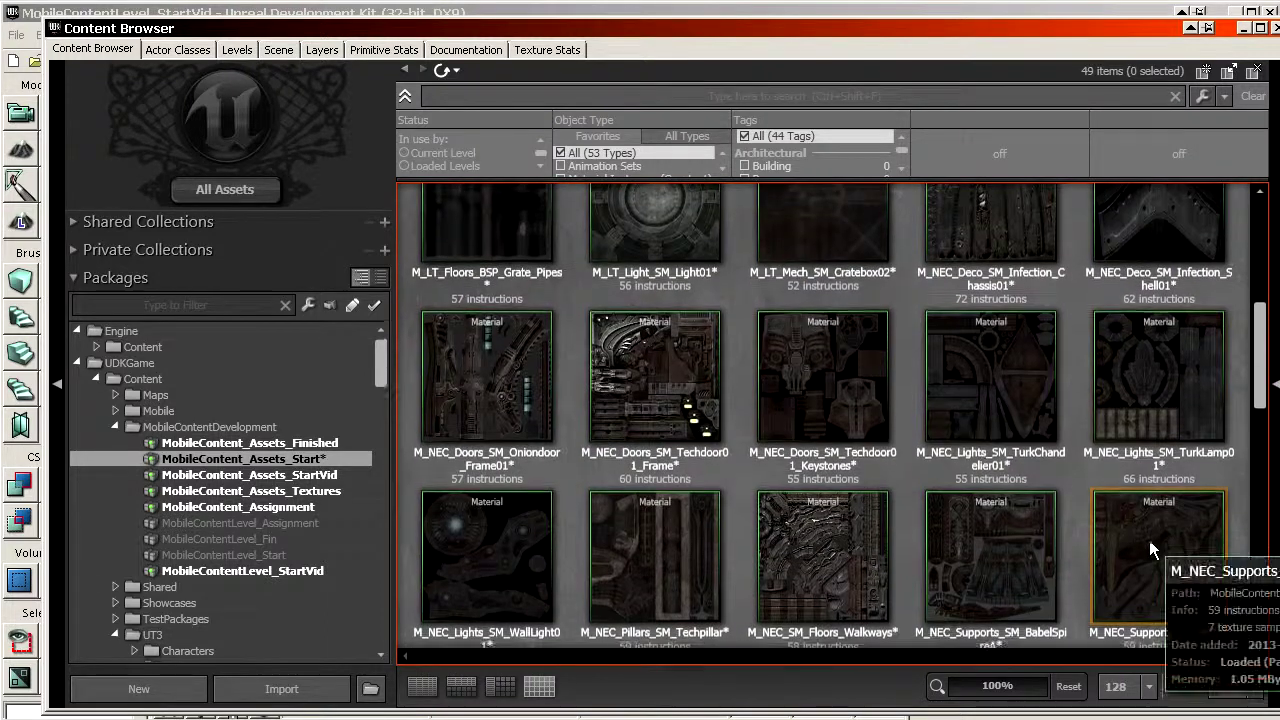
right_click_drag(835, 322, 835, 394)
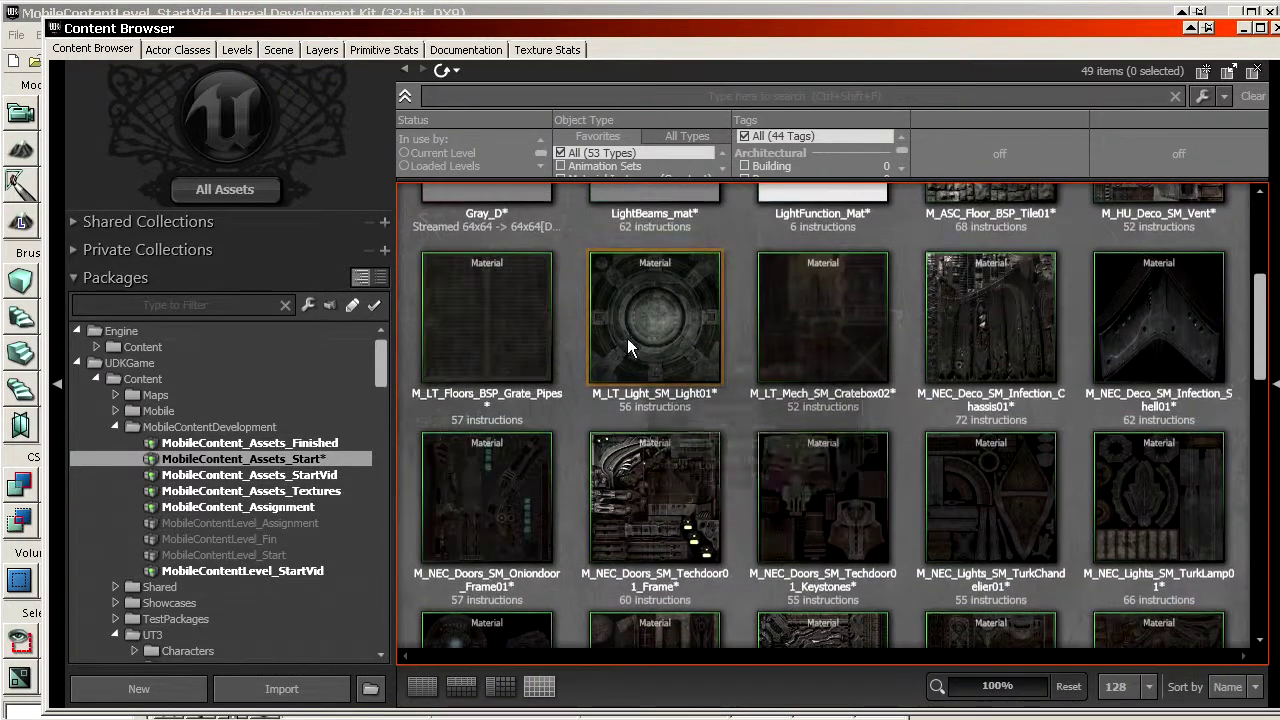
Show the MobileContent_Assets_Textures package and look over the emissive textures supplied for the light meshes
left_click(320, 490)
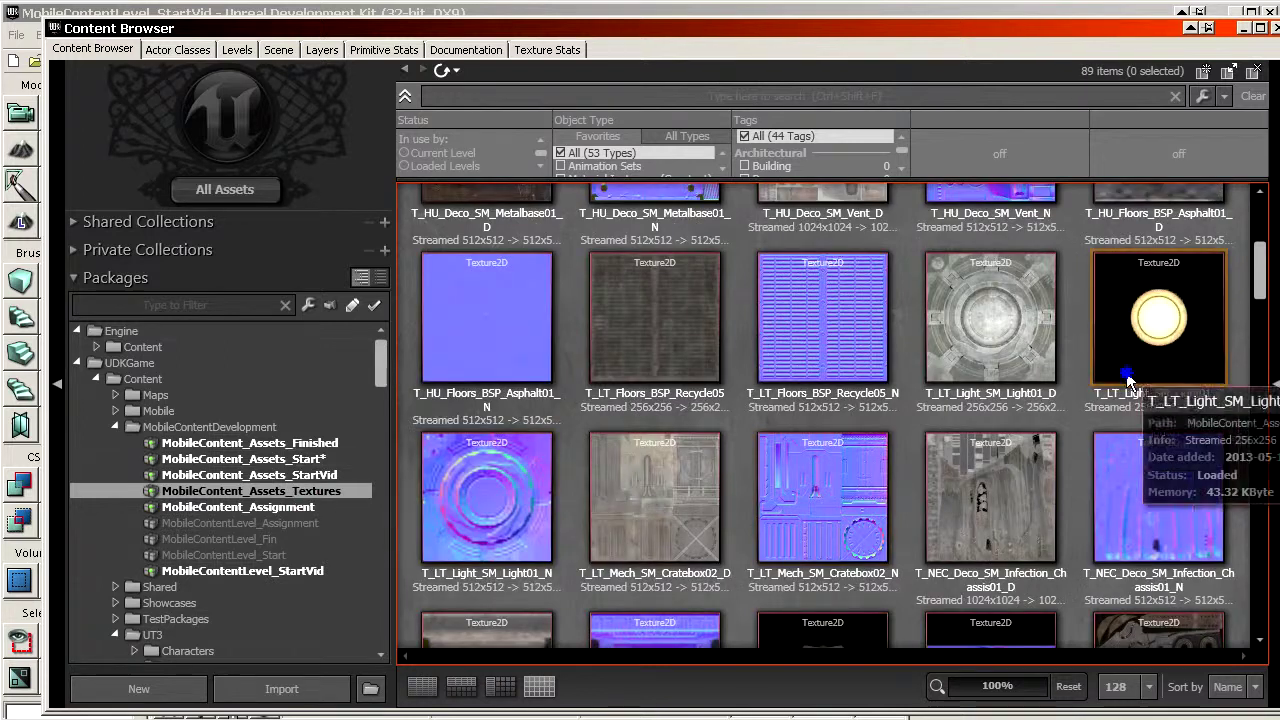
scroll(1182, 412, "up", 1)
left_click(1176, 418)
right_click_drag(1157, 364, 1152, 471)
right_click_drag(1120, 525, 1104, 260)
right_click_drag(1096, 492, 1100, 280)
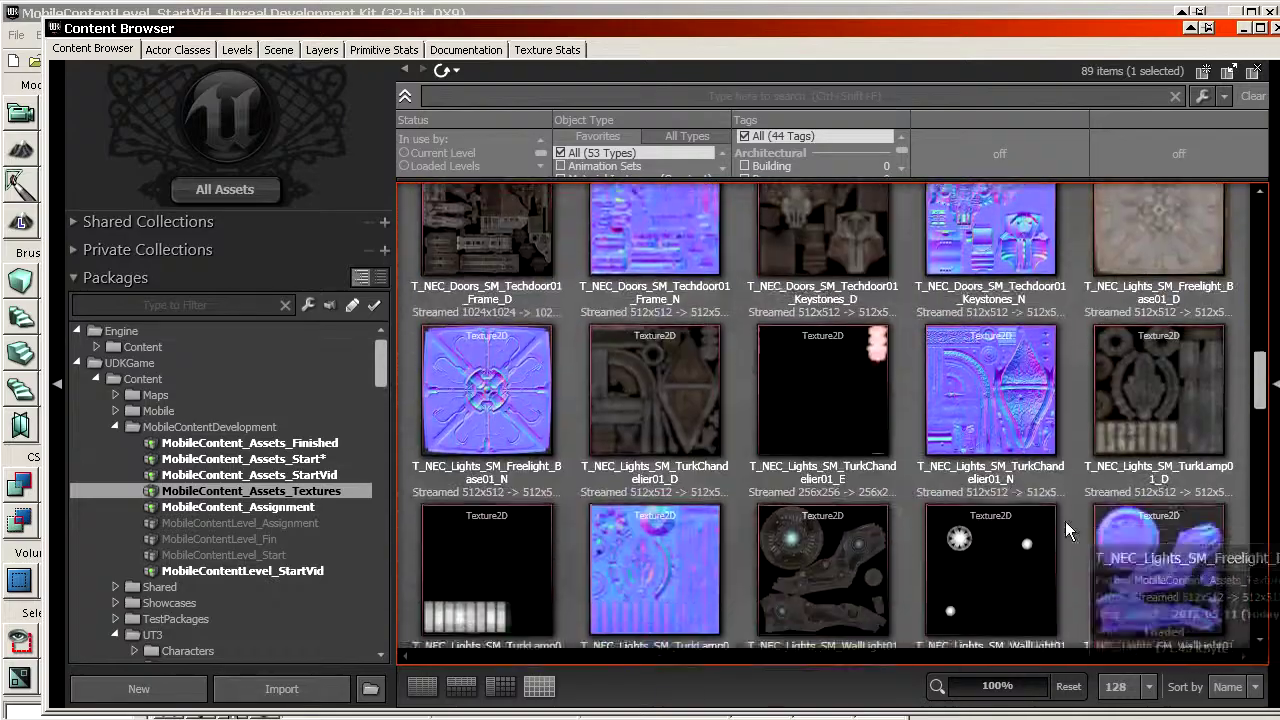
right_click_drag(1005, 510, 972, 393)
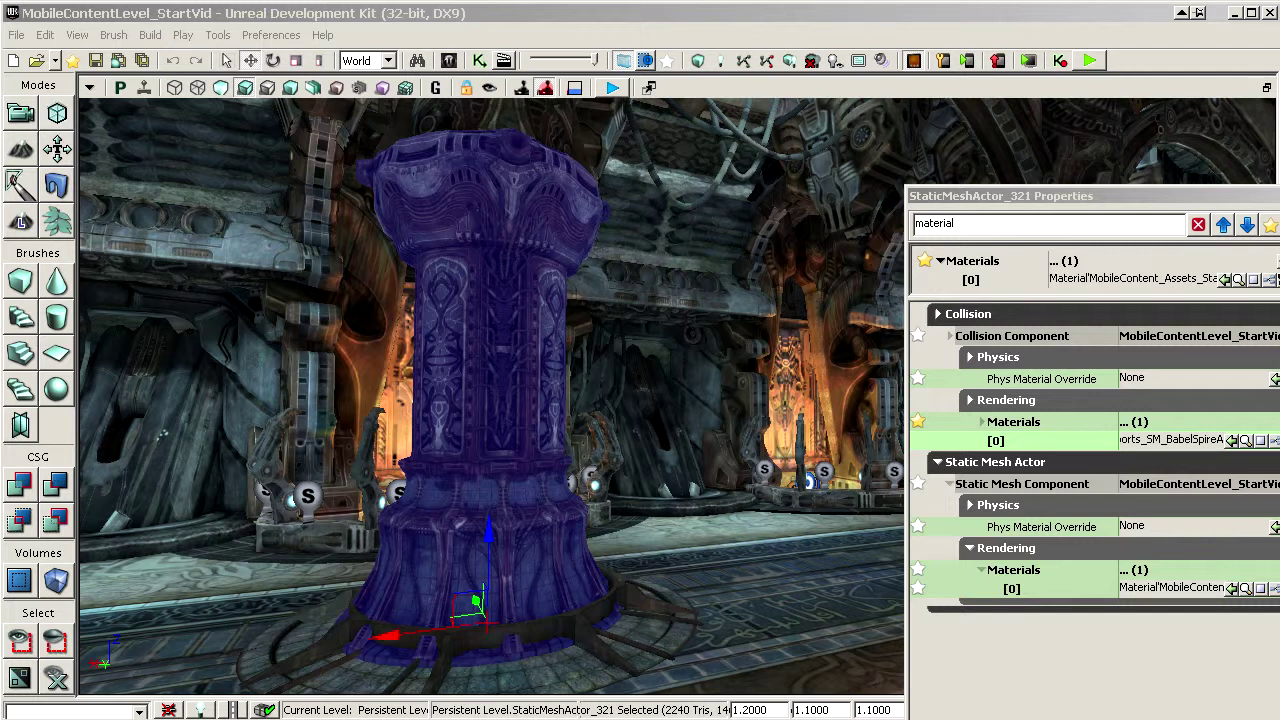
Open the M_NEC_Supports_SM_BabelSpireA material from MobileContent_Assets_StartVid for editing and select its Mobile Normal Texture property
left_click_drag(1097, 97, 444, 23)
scroll(909, 443, "down", 5)
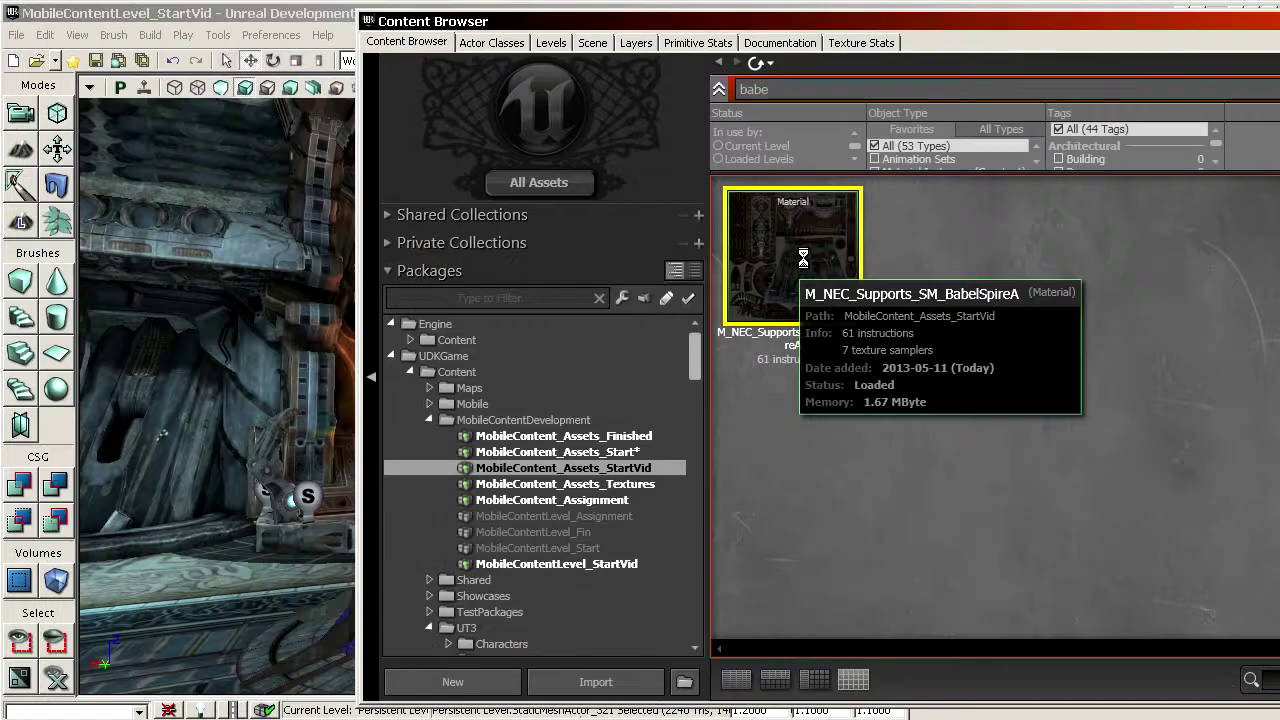
double_click(803, 268)
scroll(718, 240, "down", 7)
left_click_drag(718, 240, 618, 264)
scroll(260, 630, "down", 5)
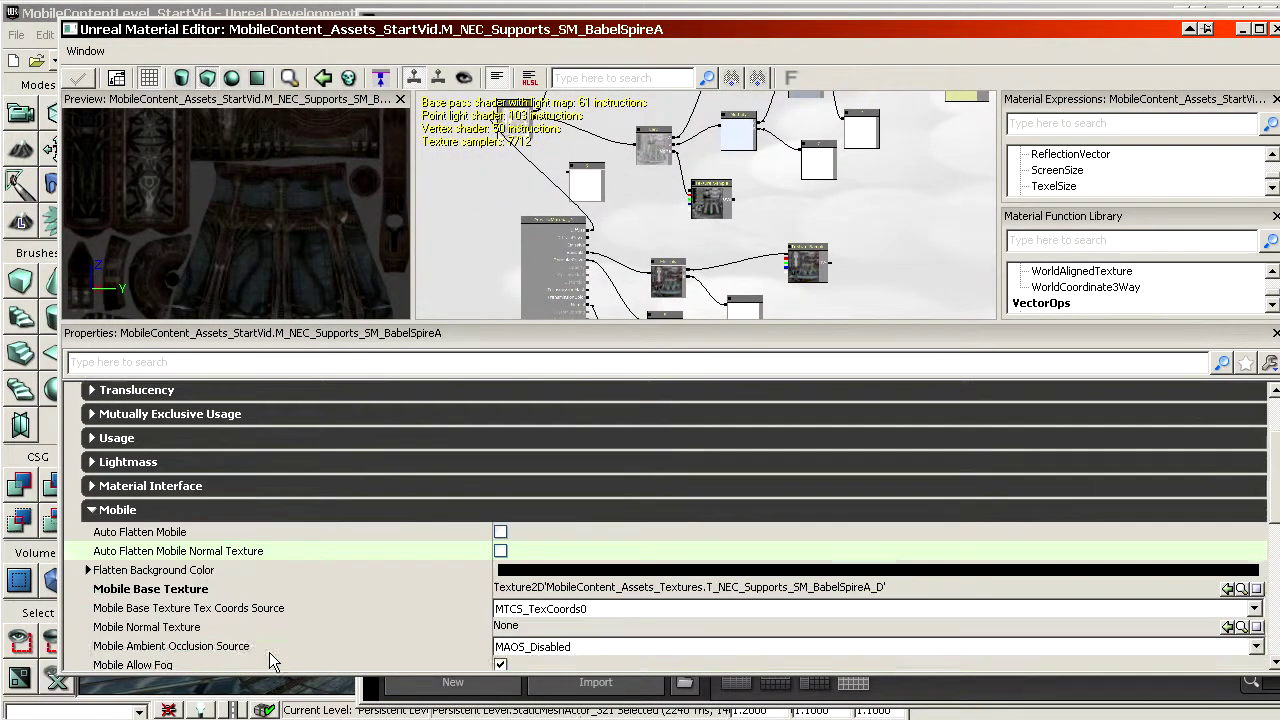
left_click(192, 528)
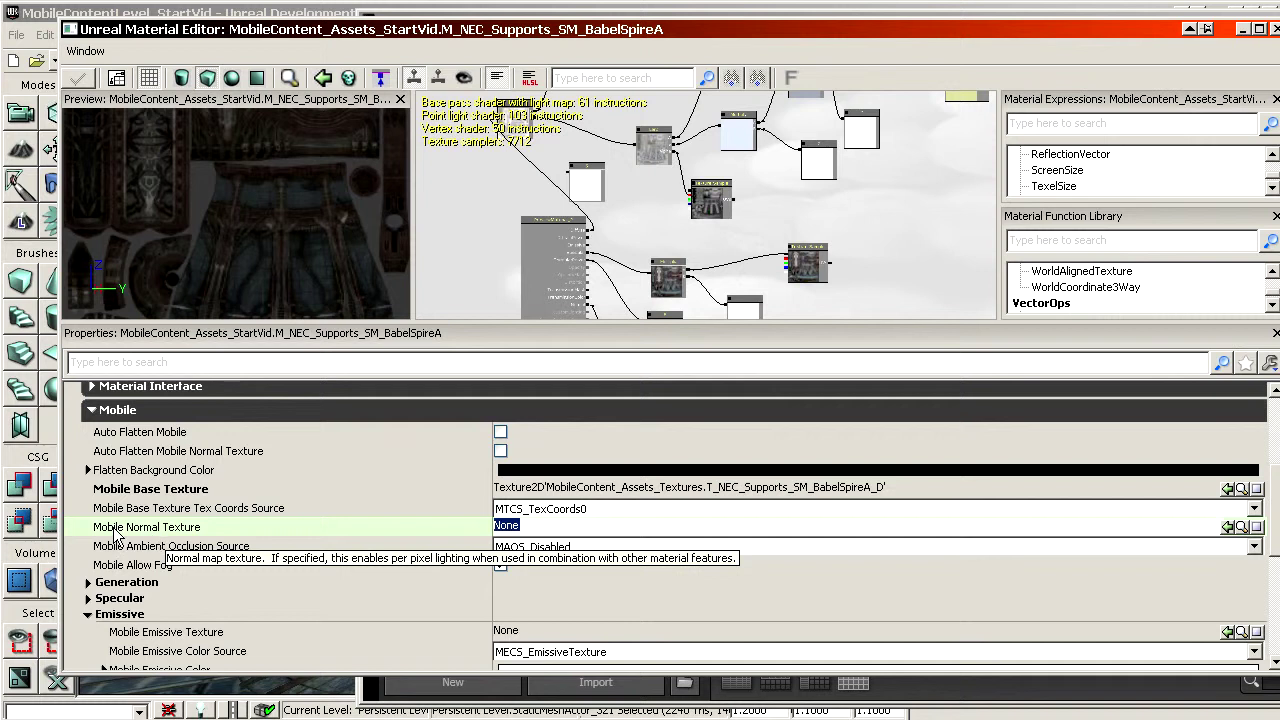
Assign T_NEC_Supports_SM_BabelSpireA_N from the MobileContent_Assets_Textures package as the material's Mobile Normal Texture
left_click_drag(1279, 24, 1075, 38)
left_click(345, 483)
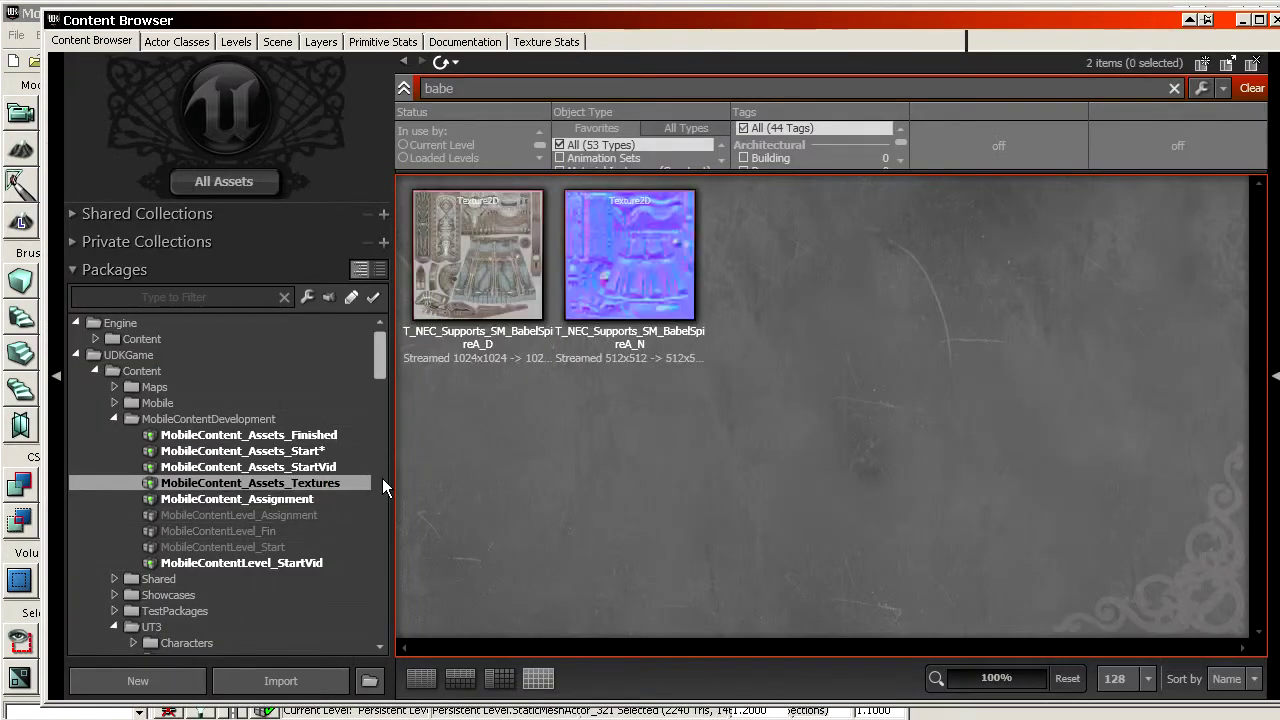
left_click(628, 275)
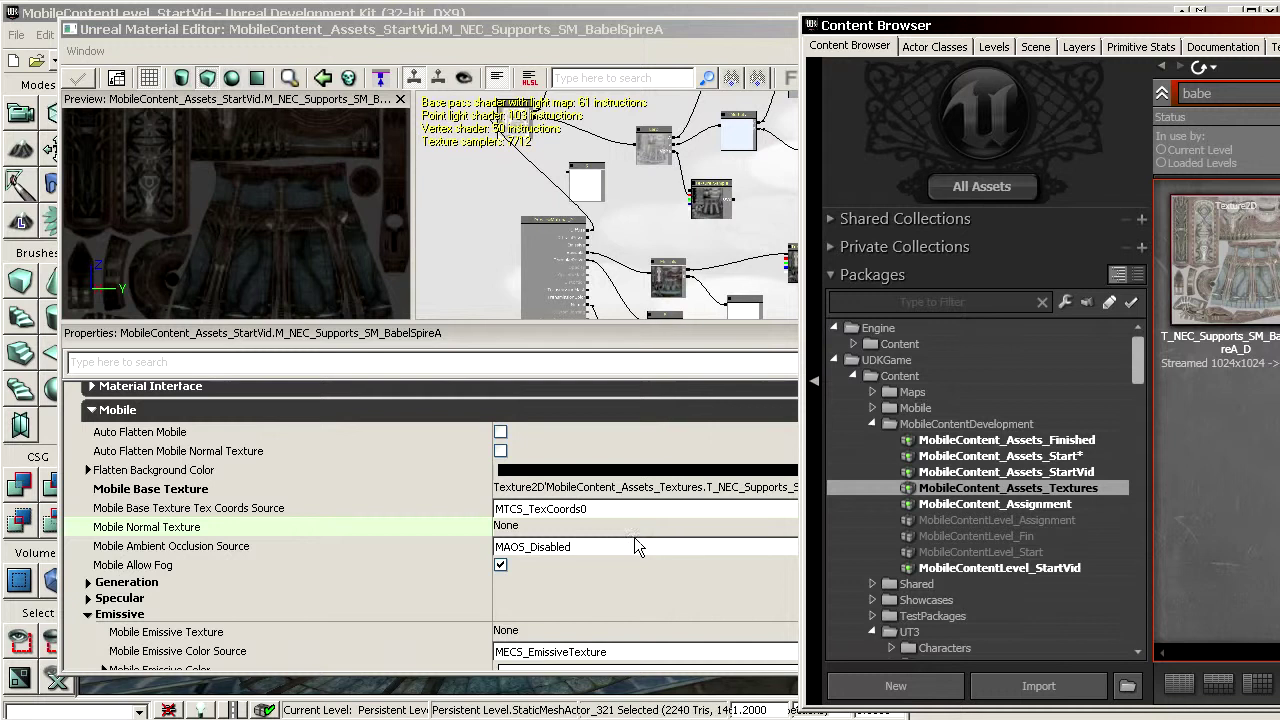
left_click(635, 536)
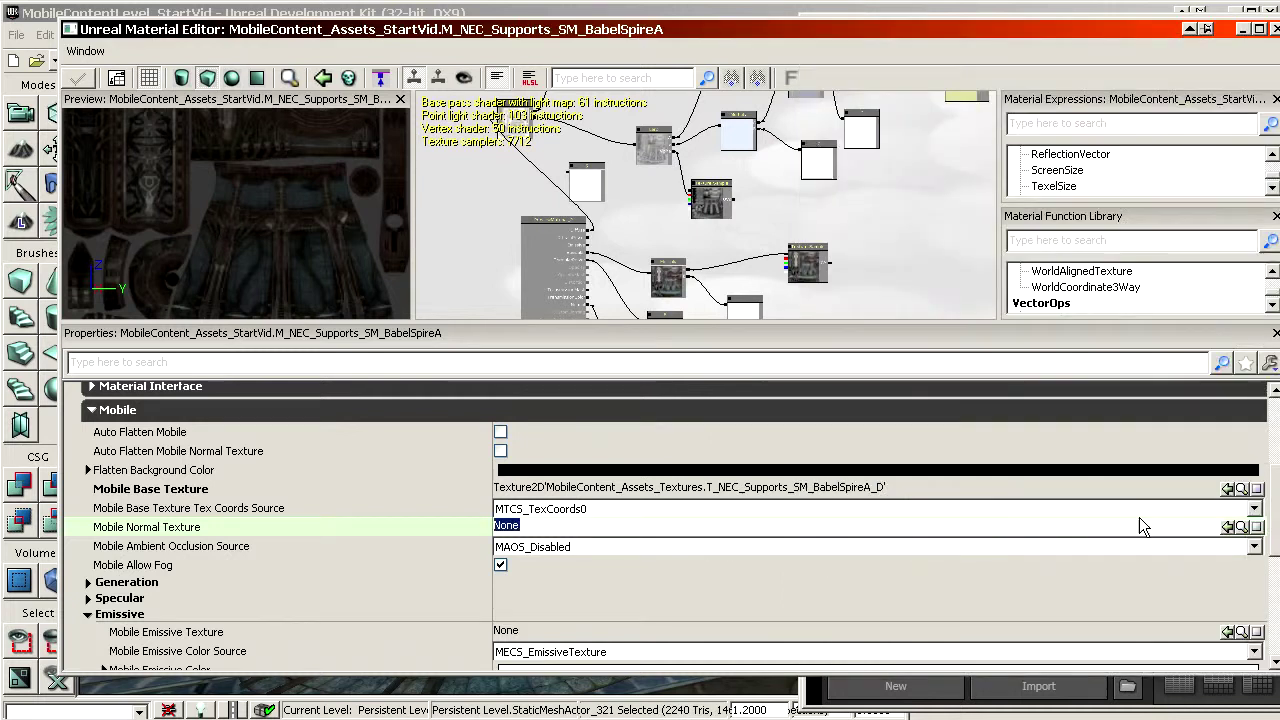
left_click(1226, 528)
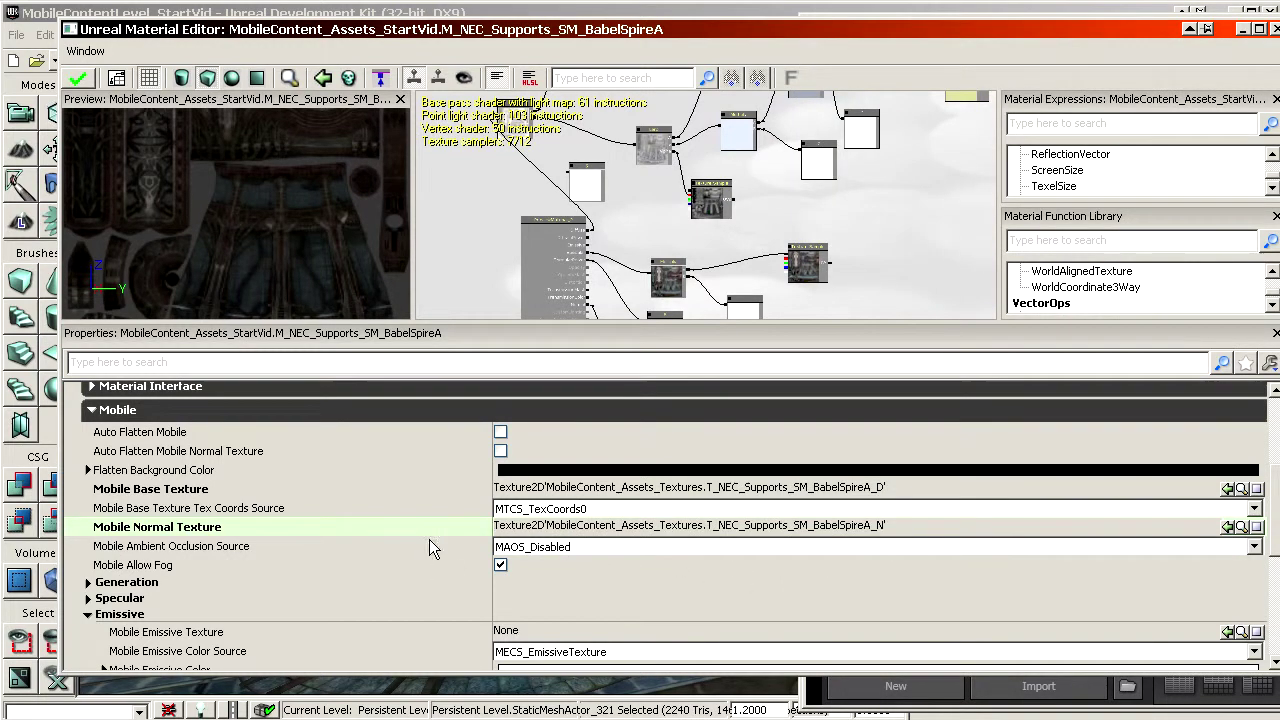
Enable Use Mobile Specular and Use Mobile Pixel Specular for the pillar material and inspect the highlights in the preview
left_click_drag(236, 213, 262, 195)
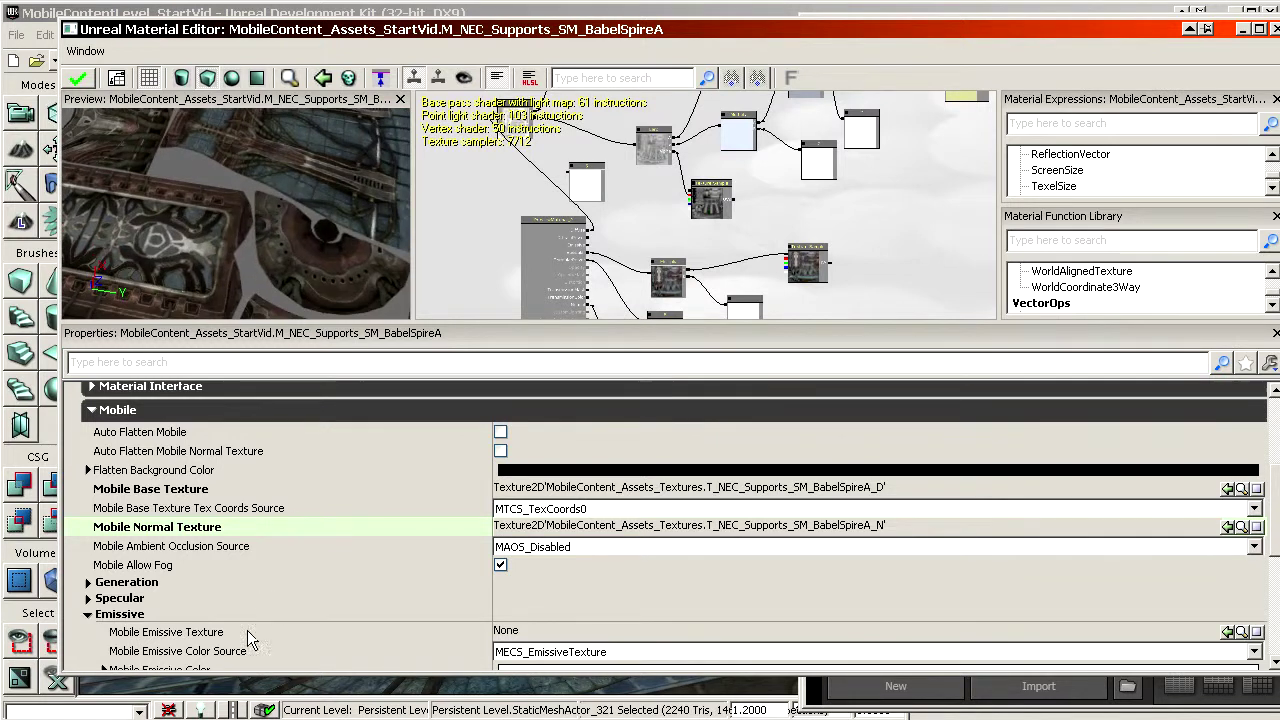
left_click(121, 614)
left_click(120, 598)
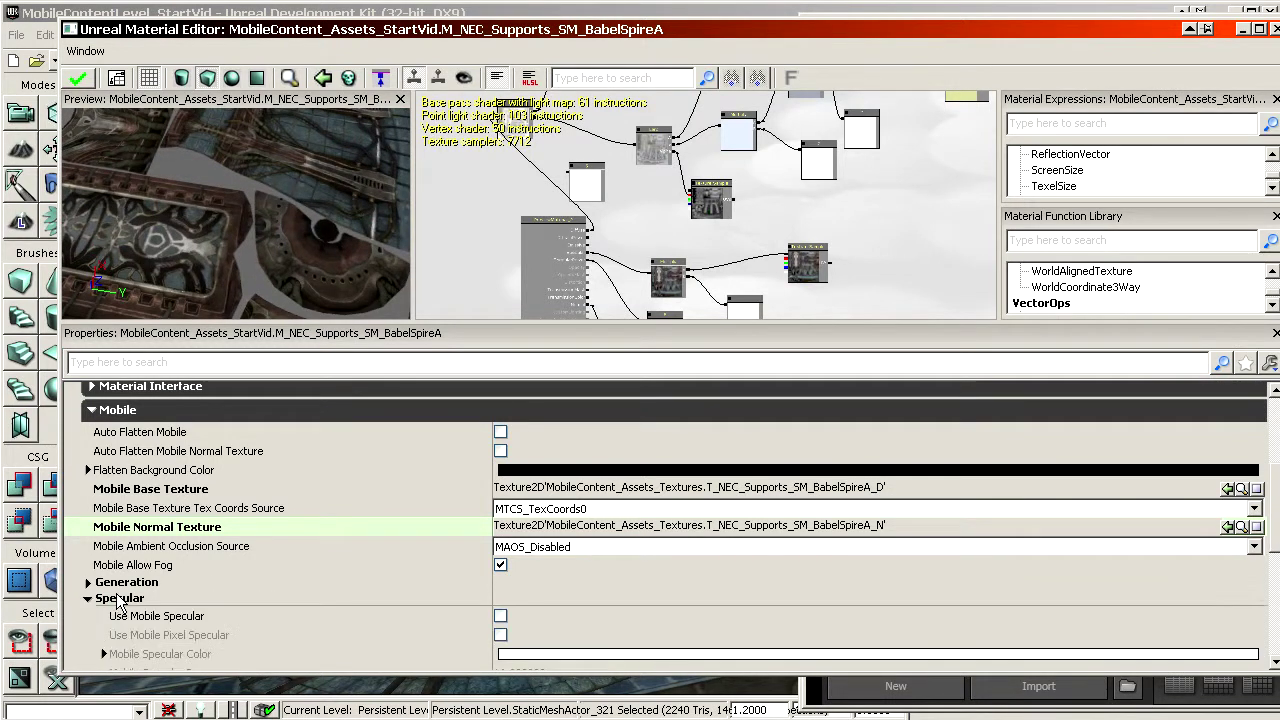
scroll(205, 595, "down", 2)
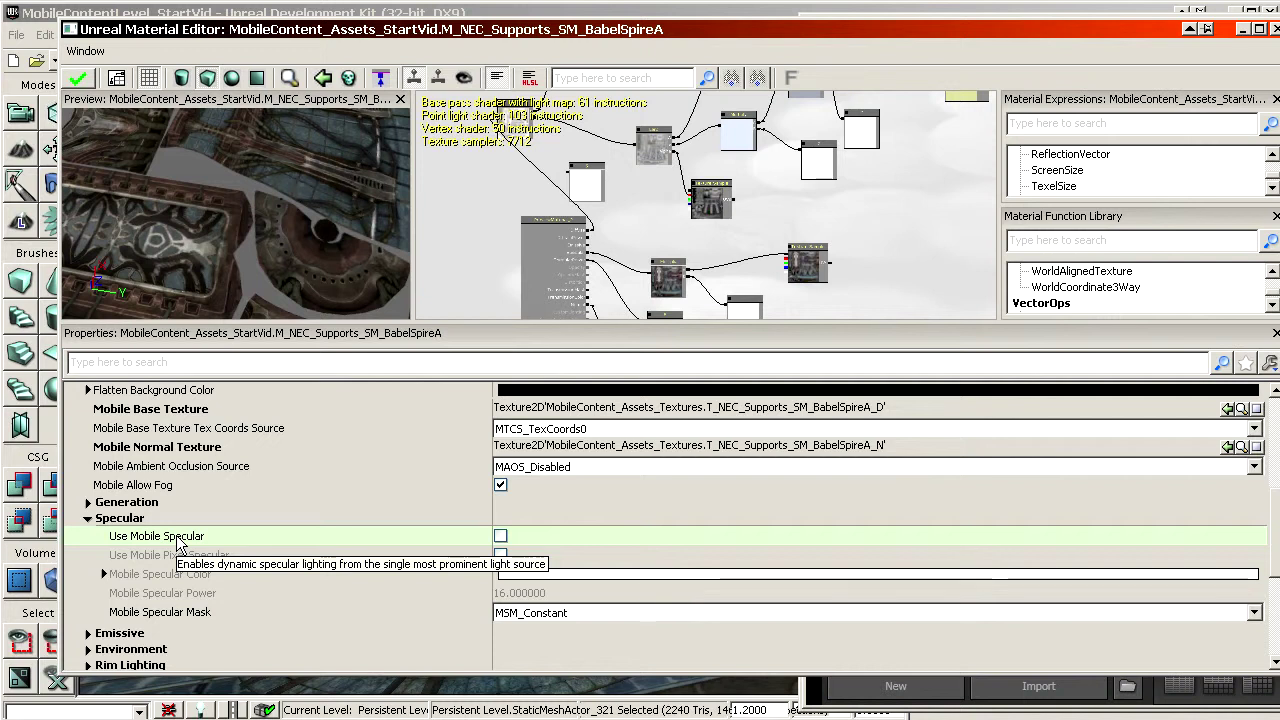
double_click(182, 537)
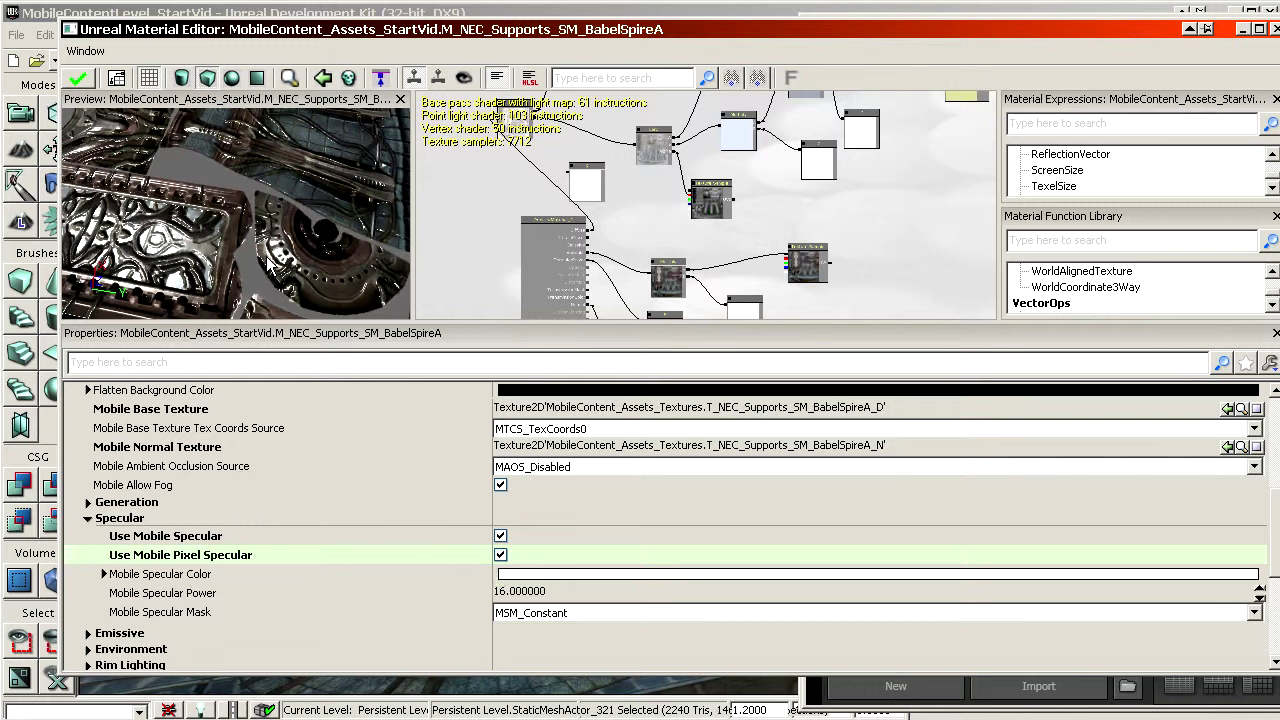
left_click_drag(265, 257, 277, 208)
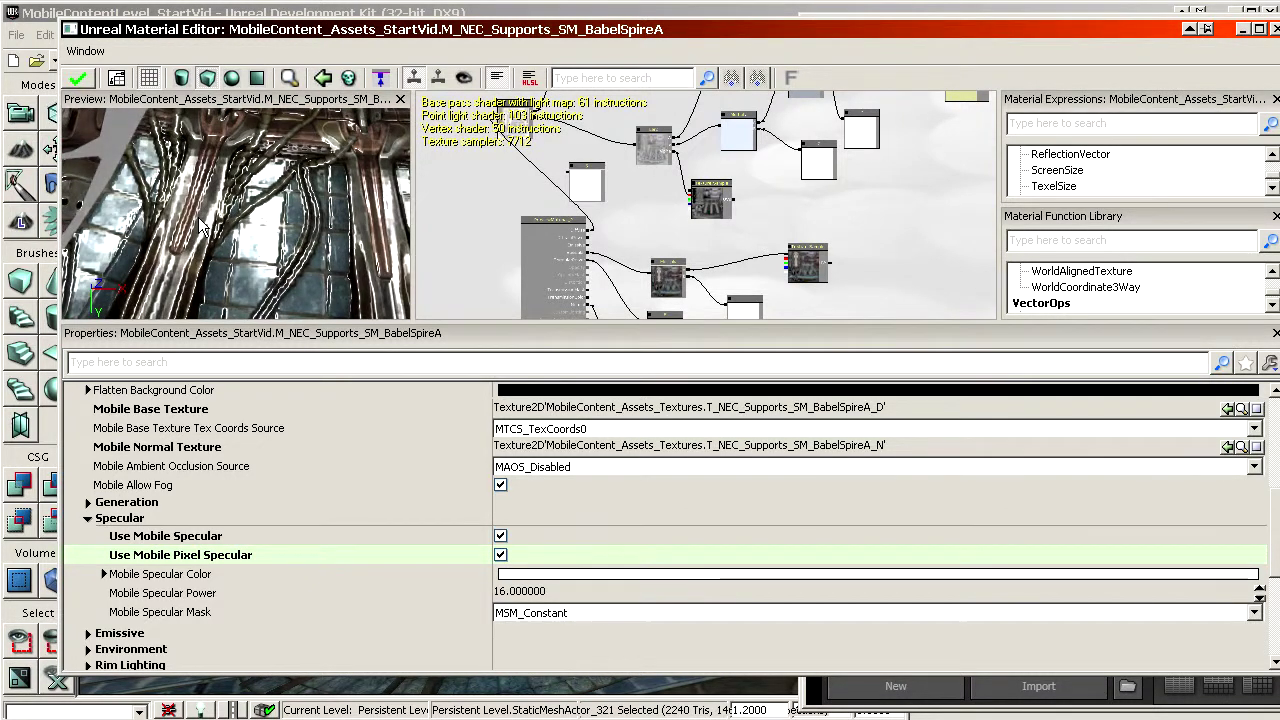
left_click_drag(200, 225, 268, 255)
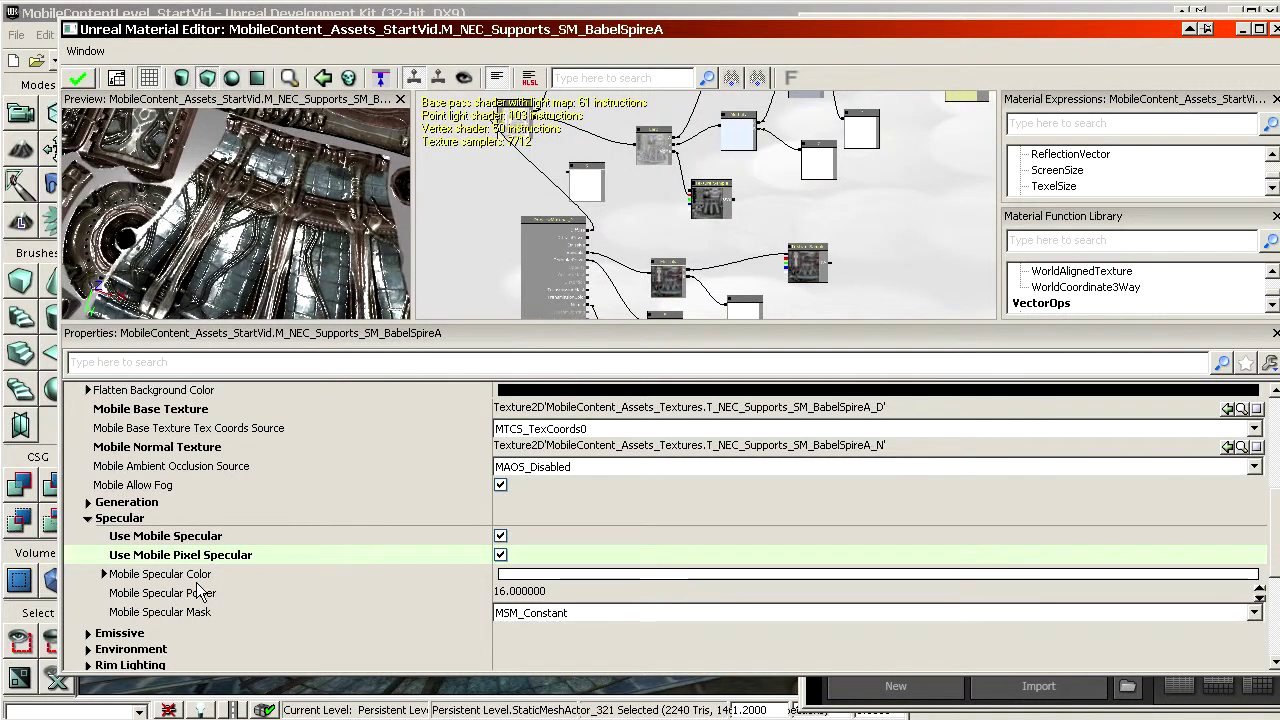
Try Mobile Specular Power values of 1, 32 and 64, comparing the highlights on the material preview
left_click(556, 593)
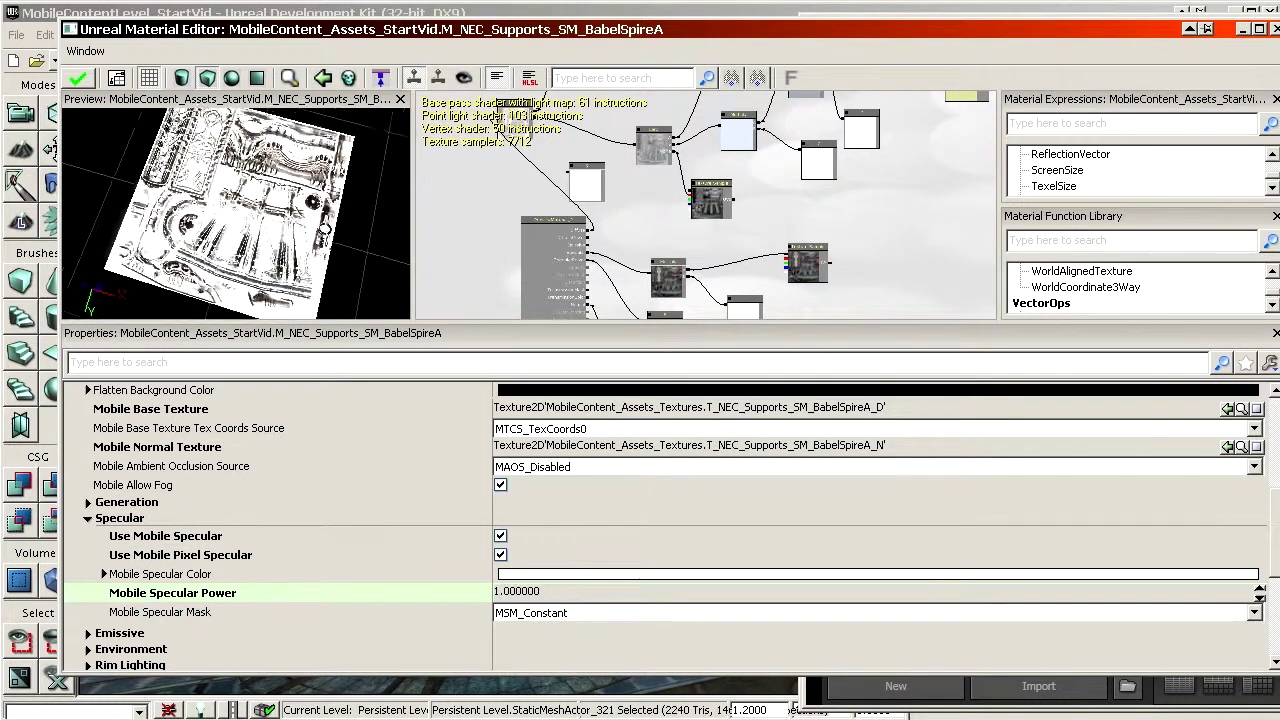
left_click(556, 593)
type("32")
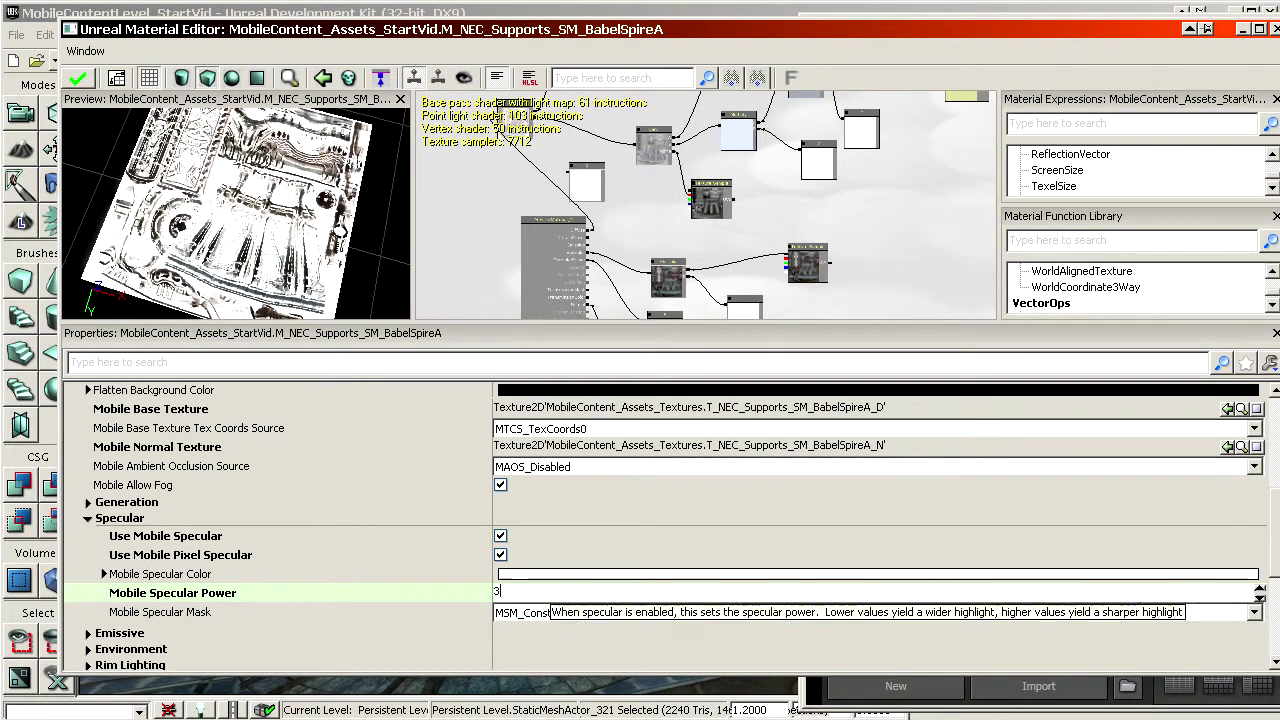
key("Return")
left_click(549, 590)
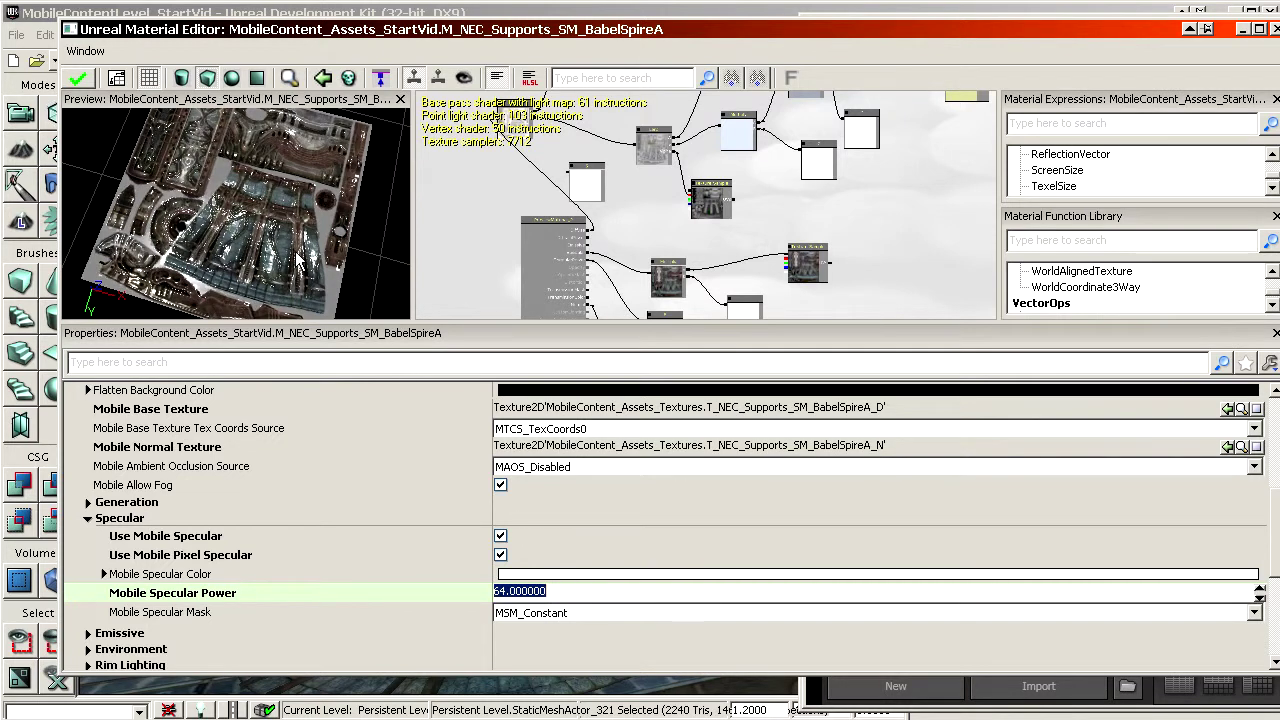
right_click_drag(294, 251, 293, 246)
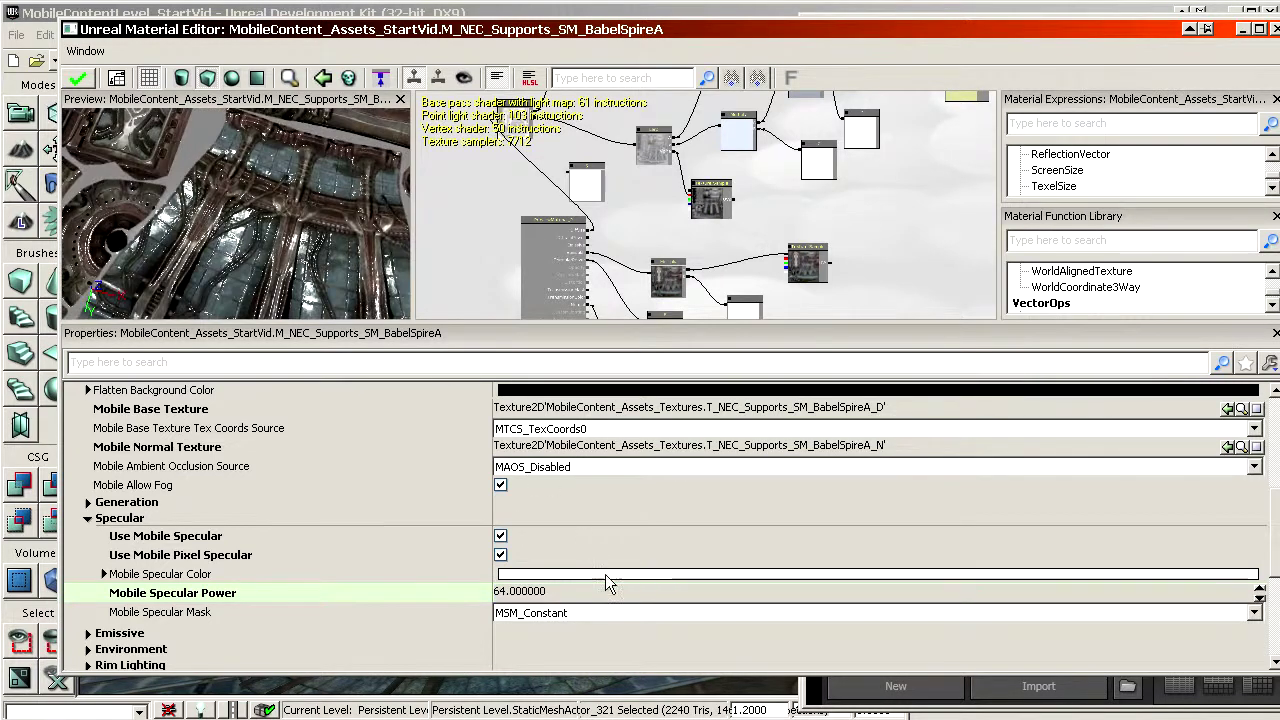
Set the Mobile Specular Color to orange, hex FFFF9C3D, and the Mobile Specular Power to 32
left_click(523, 576)
left_click_drag(480, 312, 569, 307)
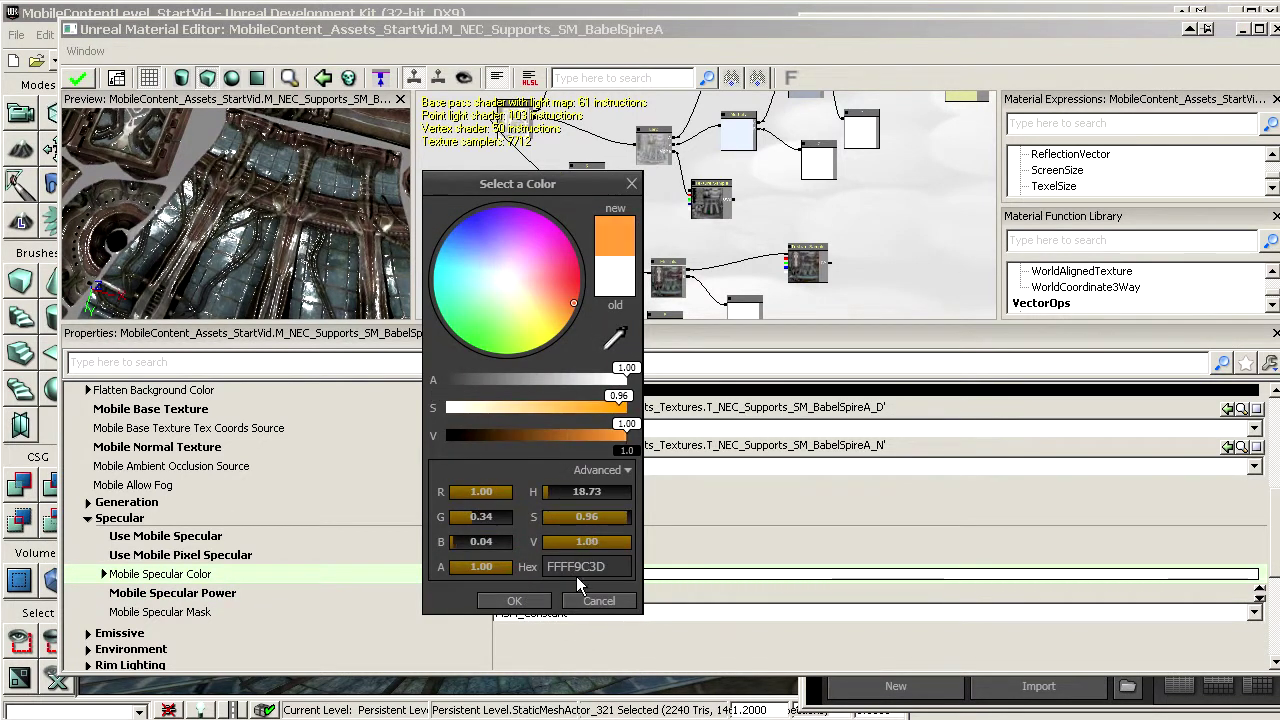
left_click(513, 598)
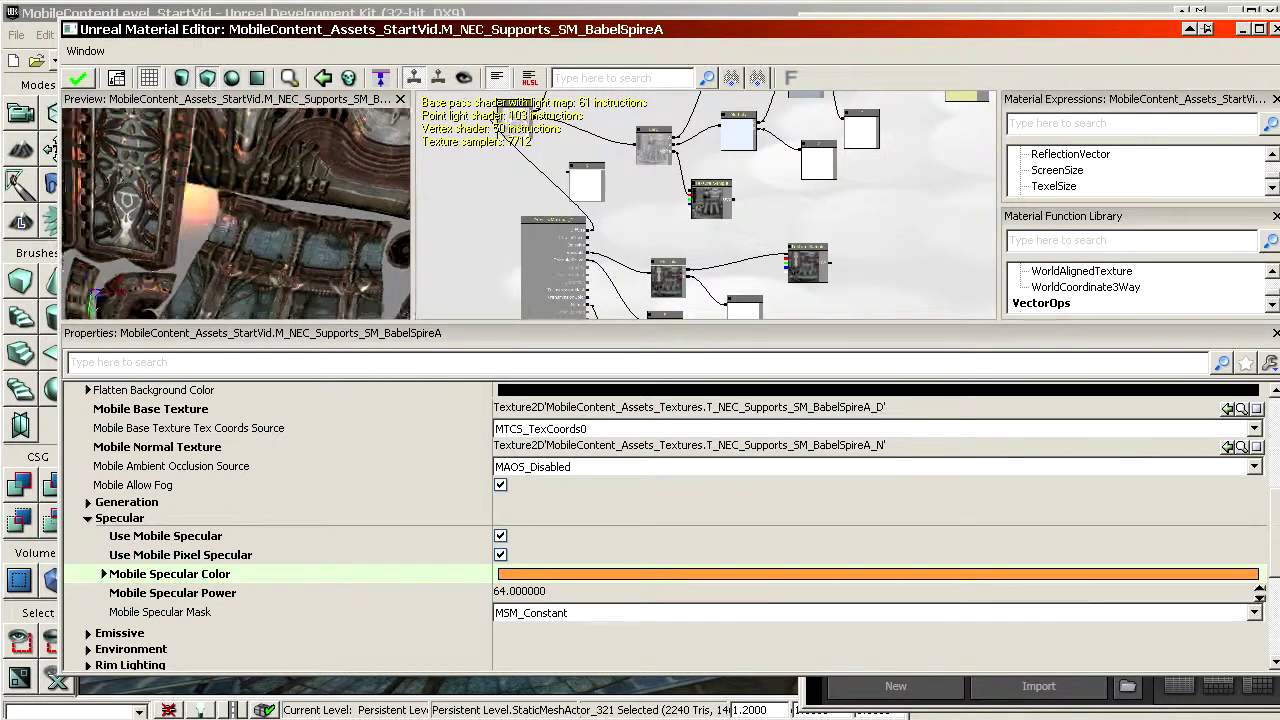
right_click_drag(236, 213, 236, 190)
left_click_drag(236, 190, 262, 200)
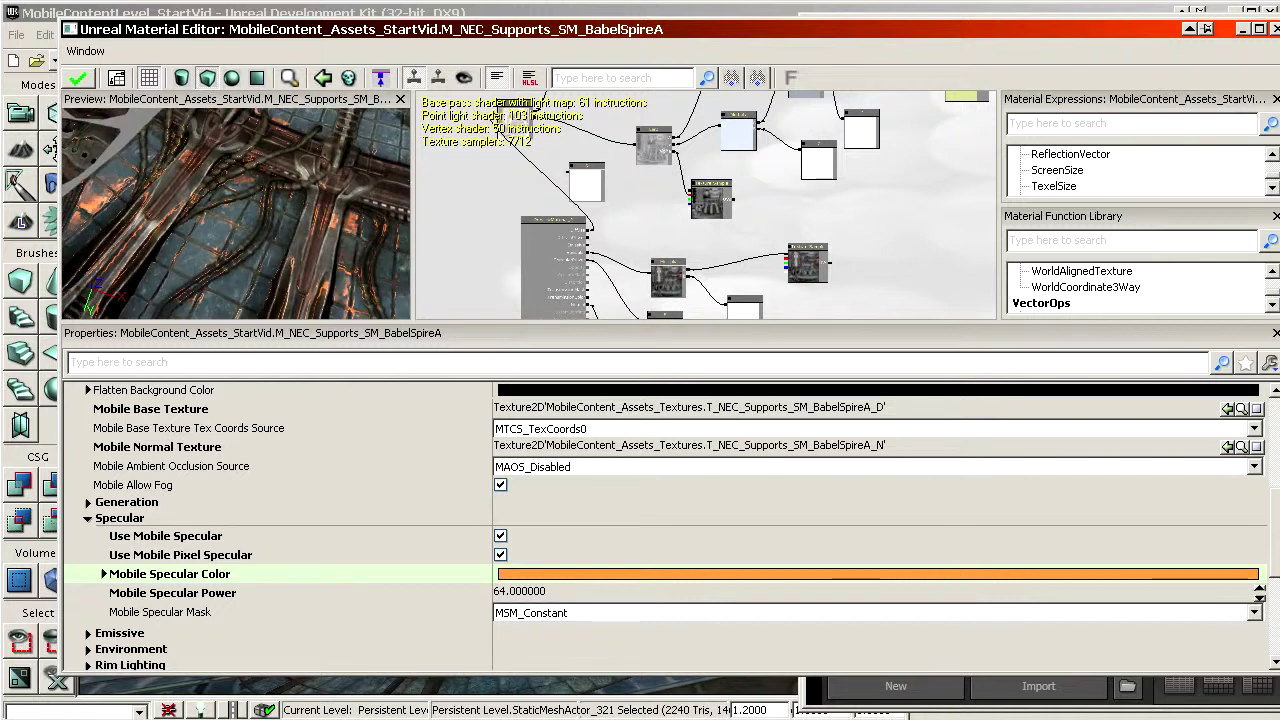
left_click(568, 596)
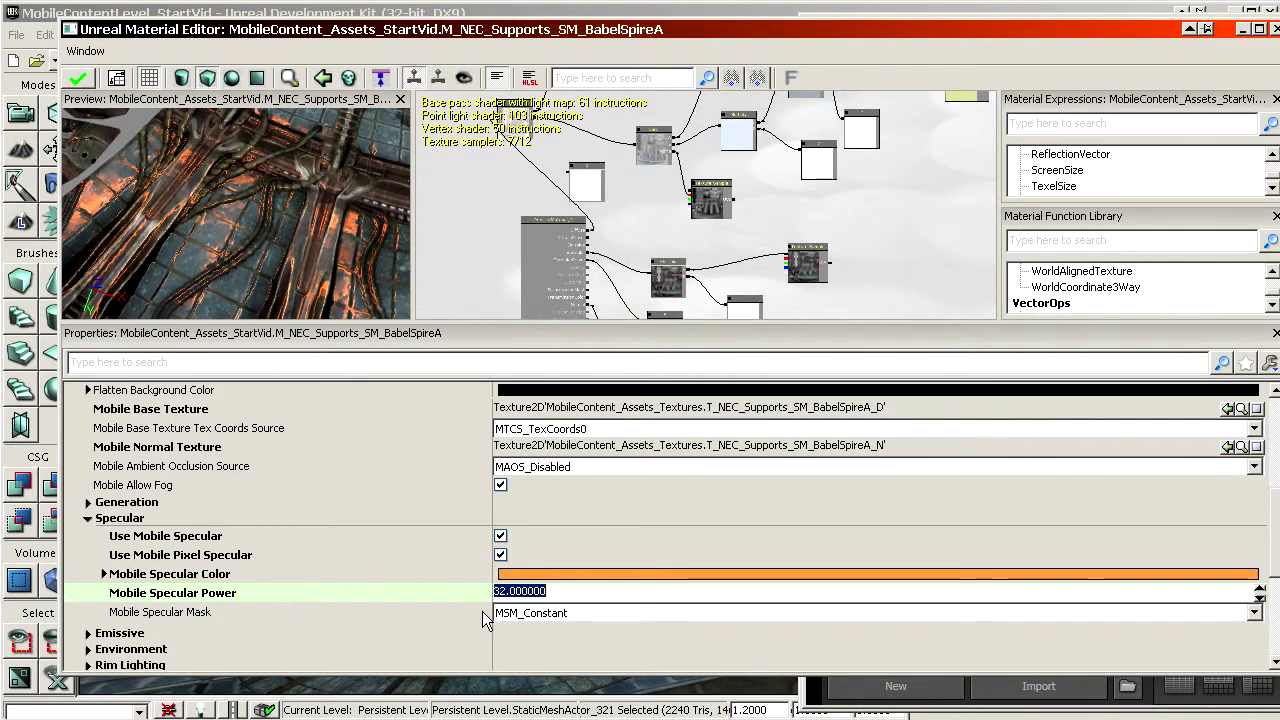
Try MSM_DiffuseRed as the Mobile Specular Mask and check its effect on the preview's highlights
left_click(553, 614)
left_click(551, 618)
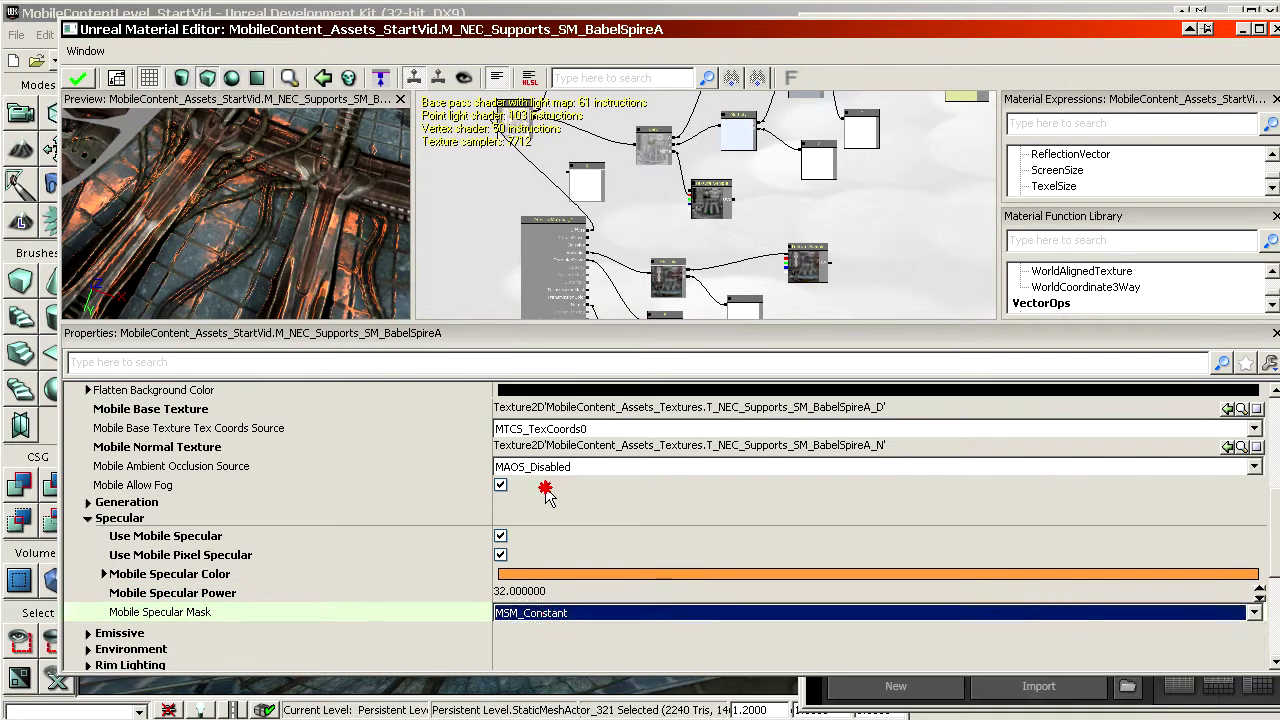
scroll(548, 500, "down", 2)
left_click(545, 533)
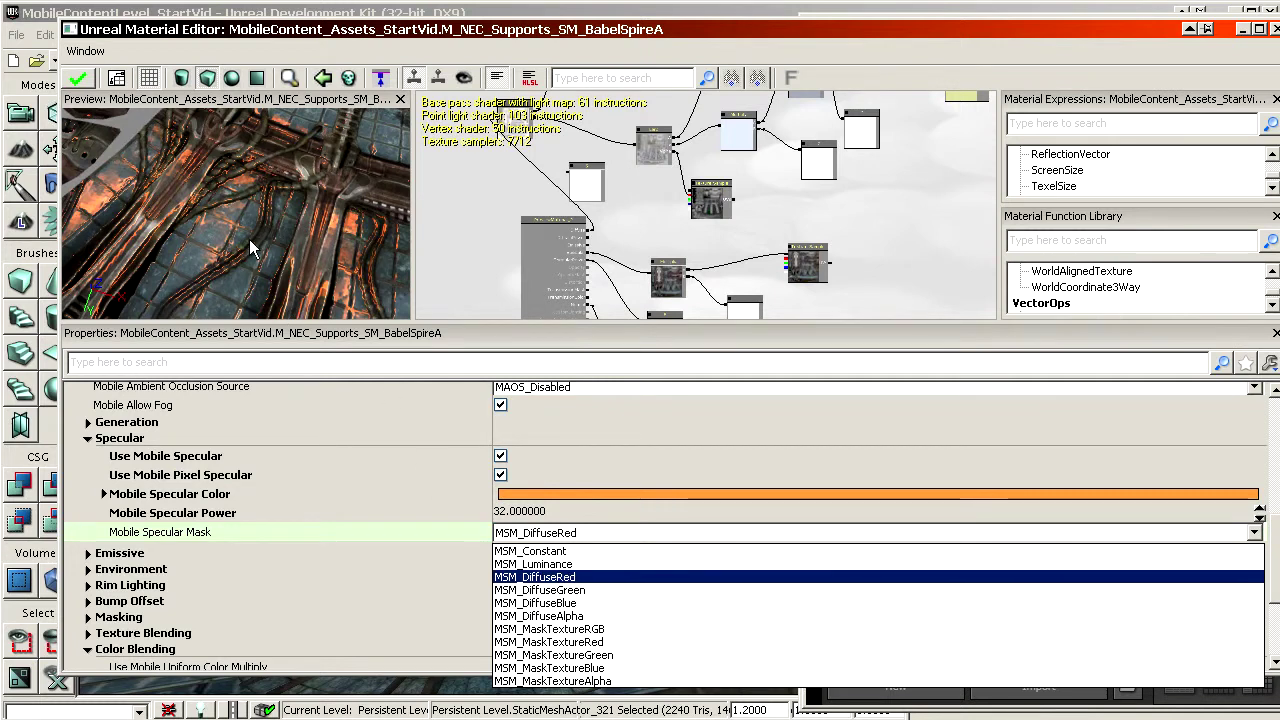
left_click(270, 220)
mouse_move(270, 220)
left_mouse_down()
mouse_move(250, 235)
mouse_move(225, 225)
mouse_move(245, 240)
mouse_move(262, 215)
mouse_move(240, 200)
mouse_move(266, 185)
mouse_move(235, 205)
mouse_move(250, 215)
mouse_move(270, 200)
mouse_move(255, 210)
mouse_move(289, 236)
left_mouse_up()
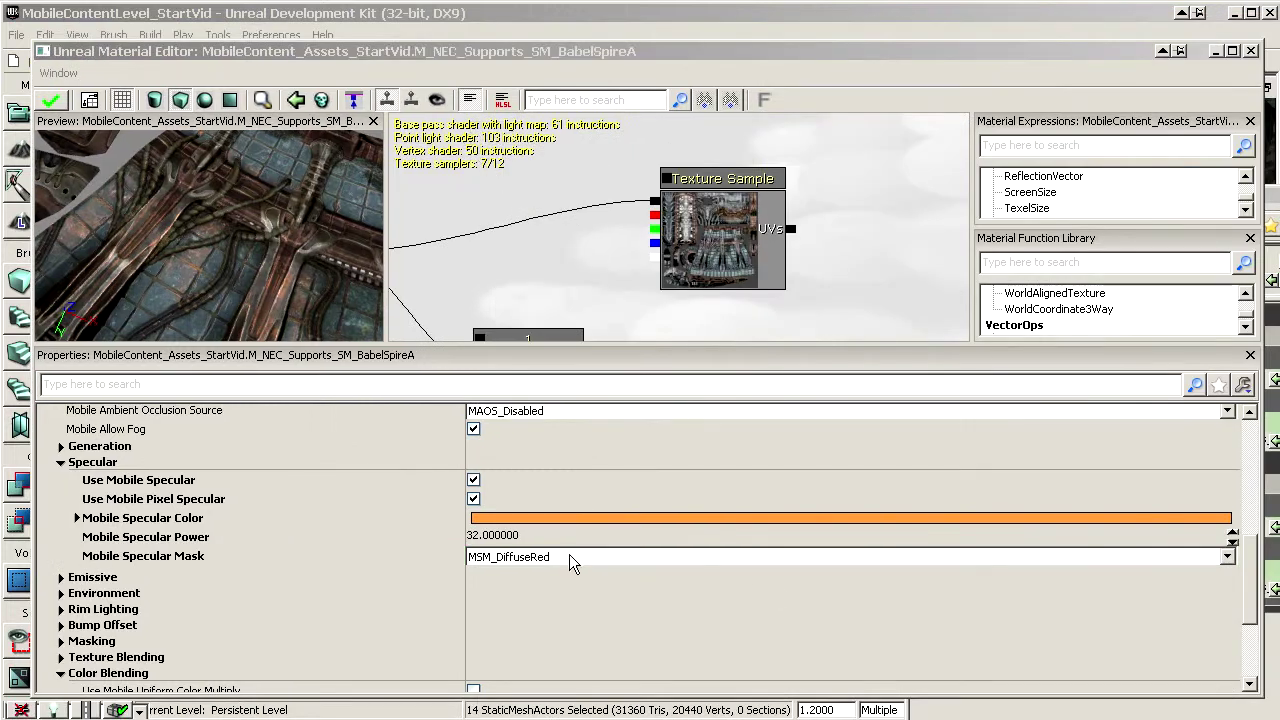
Set the Mobile Specular Mask to MSM_MaskTextureRGB and check the preview
left_click(559, 556)
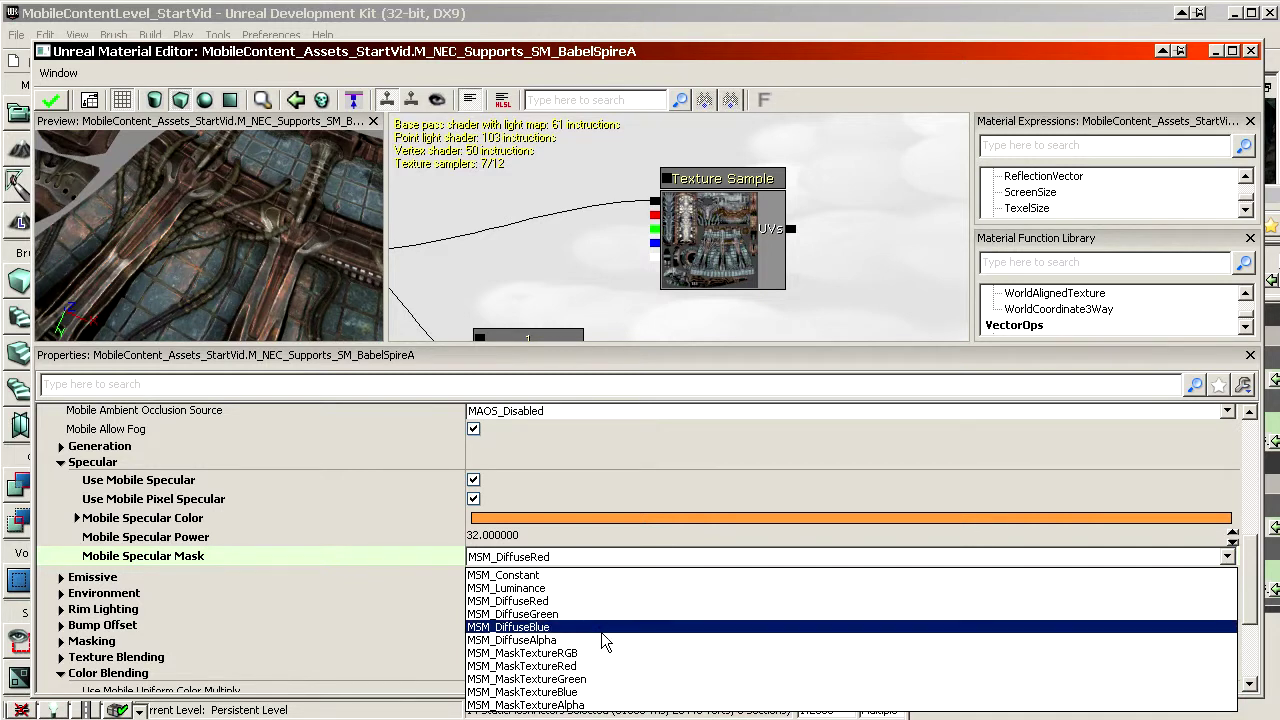
left_click(392, 555)
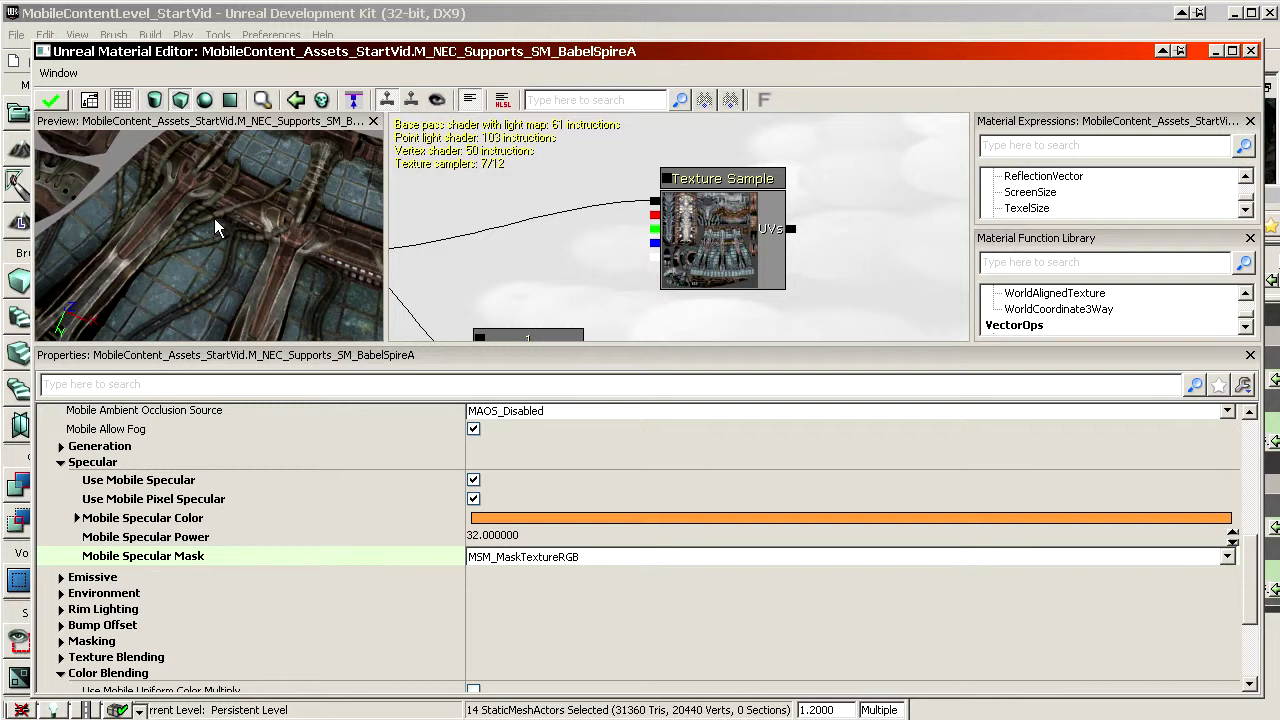
mouse_move(214, 218)
left_mouse_down()
mouse_move(240, 222)
mouse_move(191, 205)
mouse_move(193, 226)
left_mouse_up()
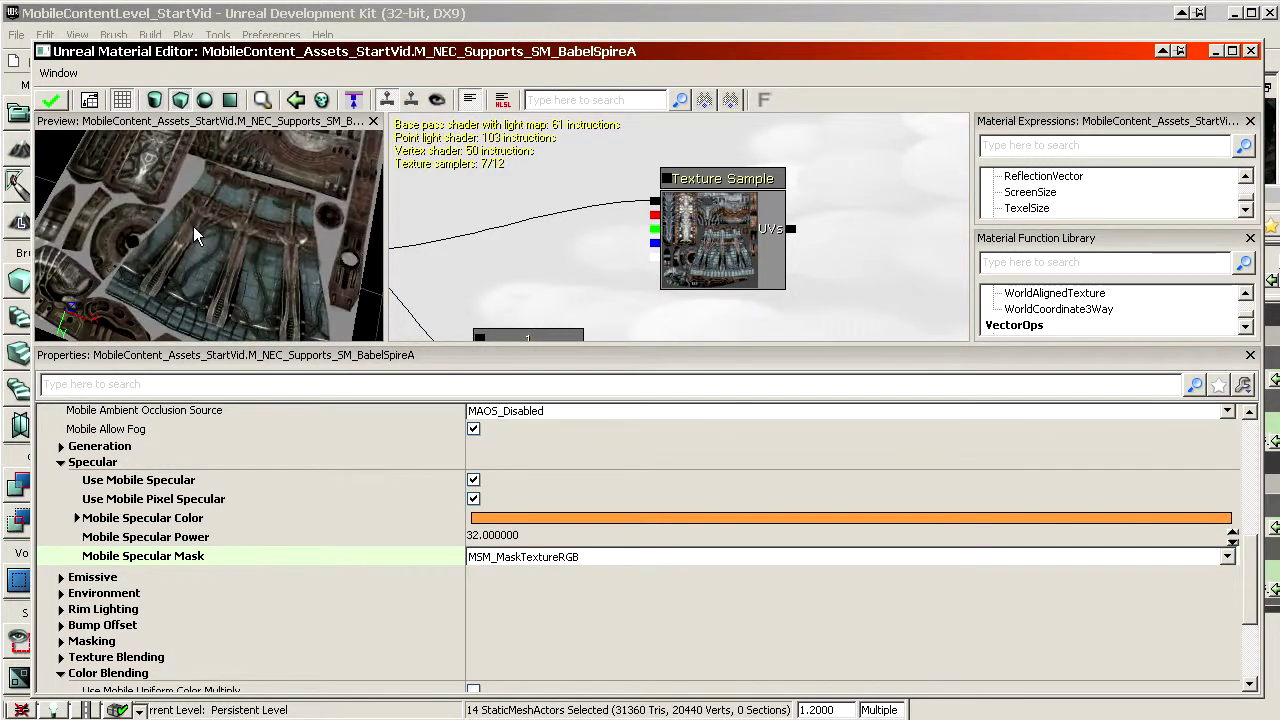
Assign T_NEC_Window_SM_Window_02_Mask_B from the MobileContent_Assets_Textures package as the Mobile Mask Texture and inspect the masked specular in the preview
scroll(117, 553, "down", 1)
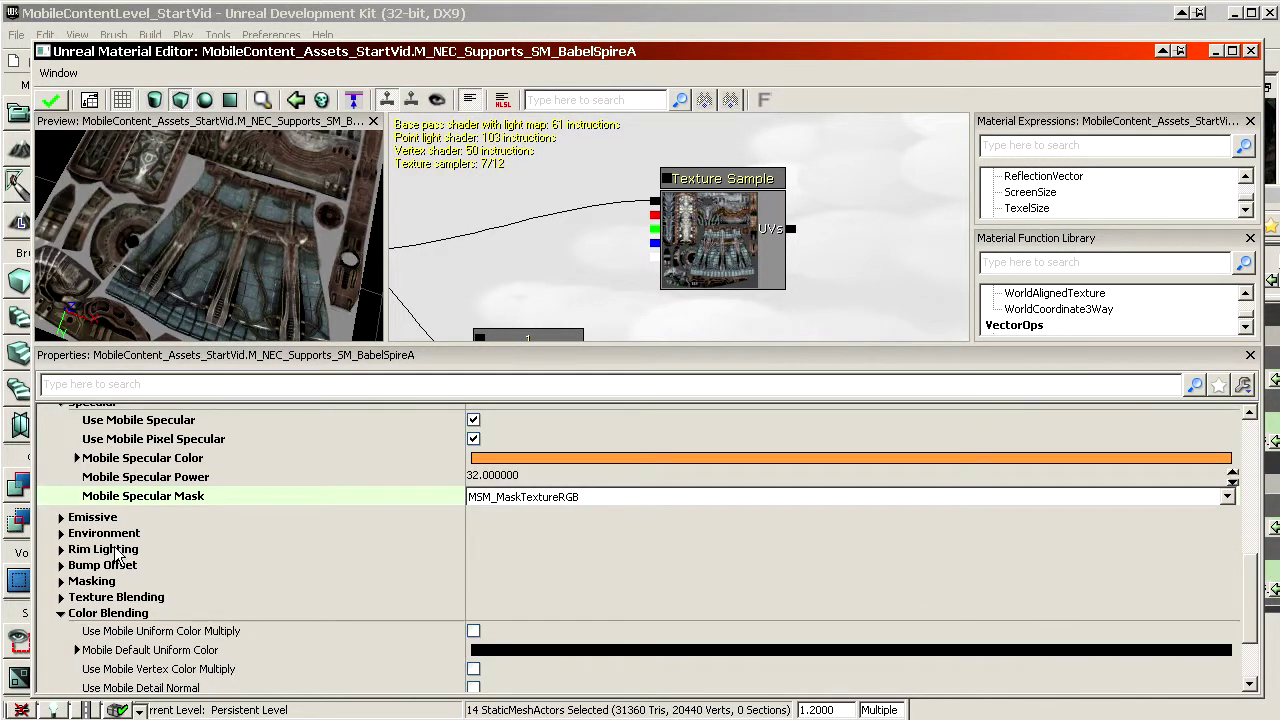
left_click(90, 581)
left_click(160, 599)
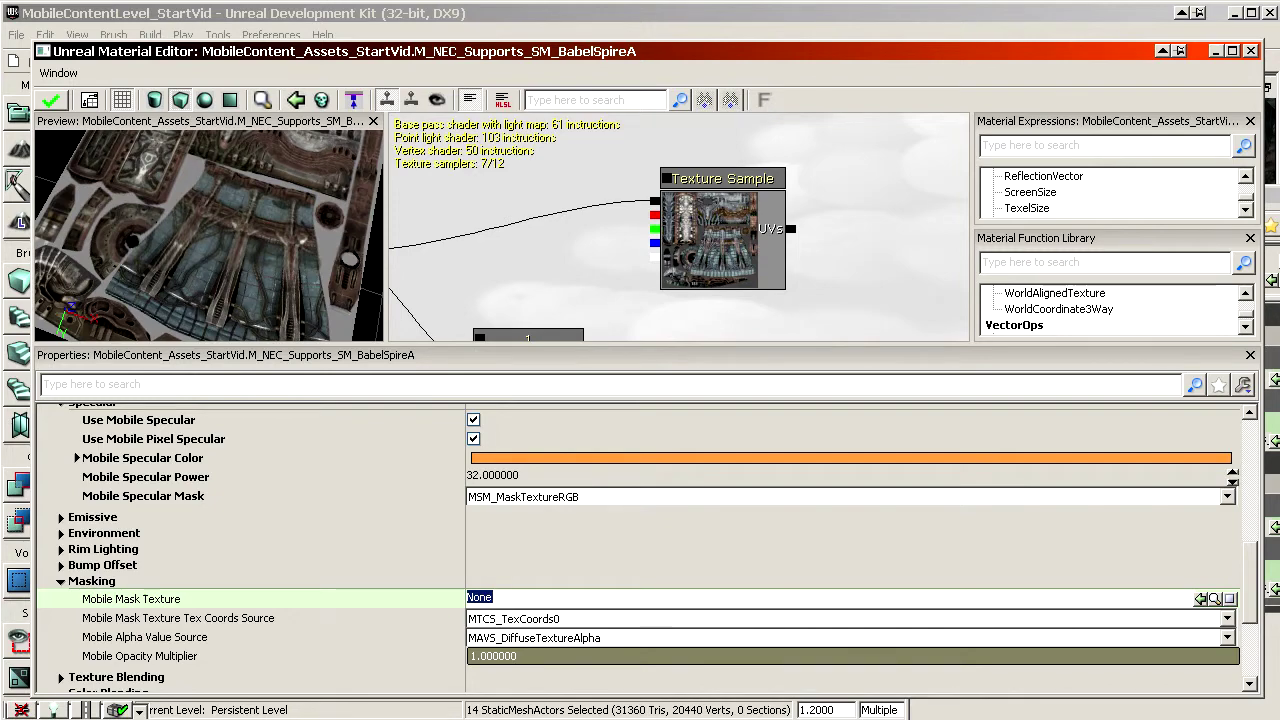
left_click_drag(1279, 62, 543, 29)
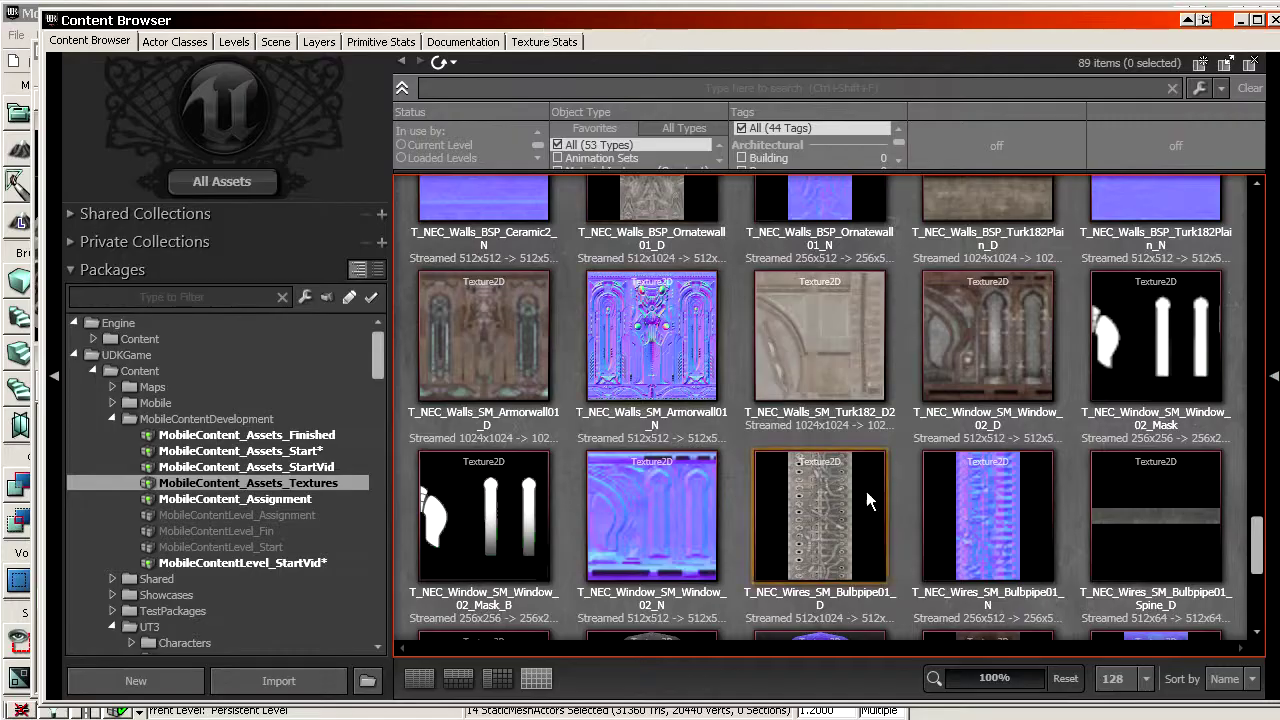
left_click(474, 541)
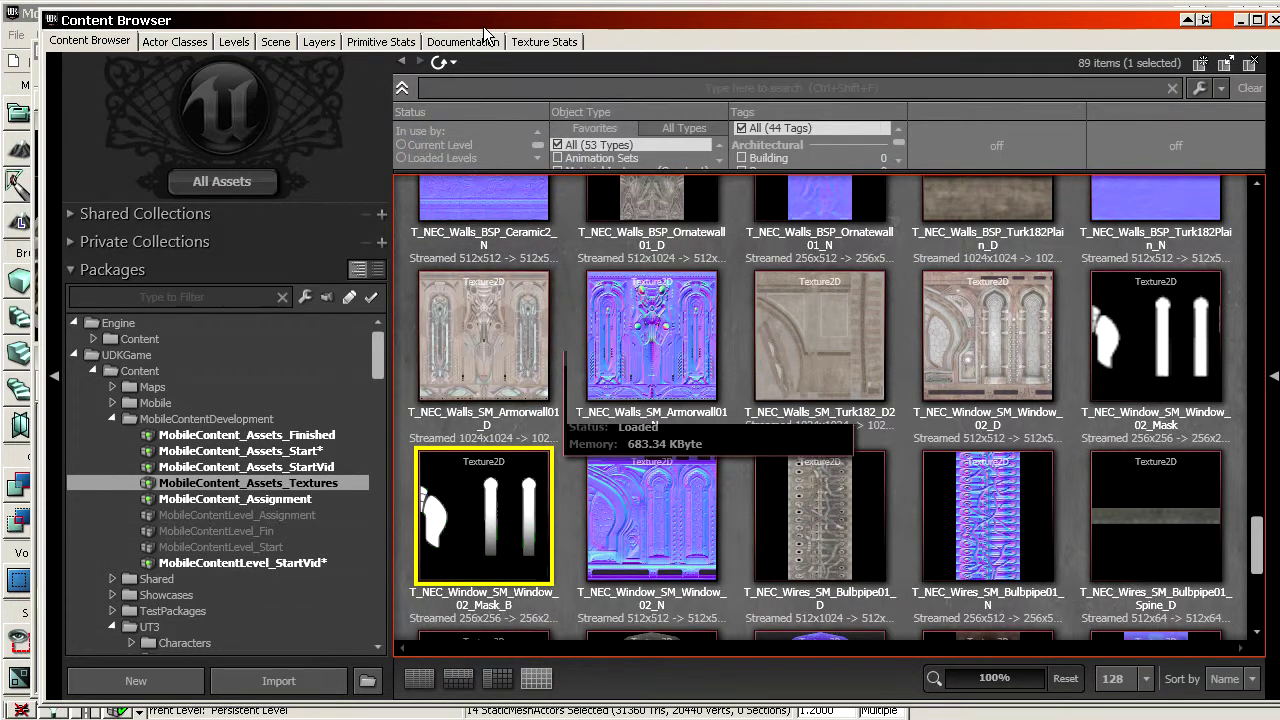
left_click_drag(484, 26, 1279, 19)
left_click(687, 603)
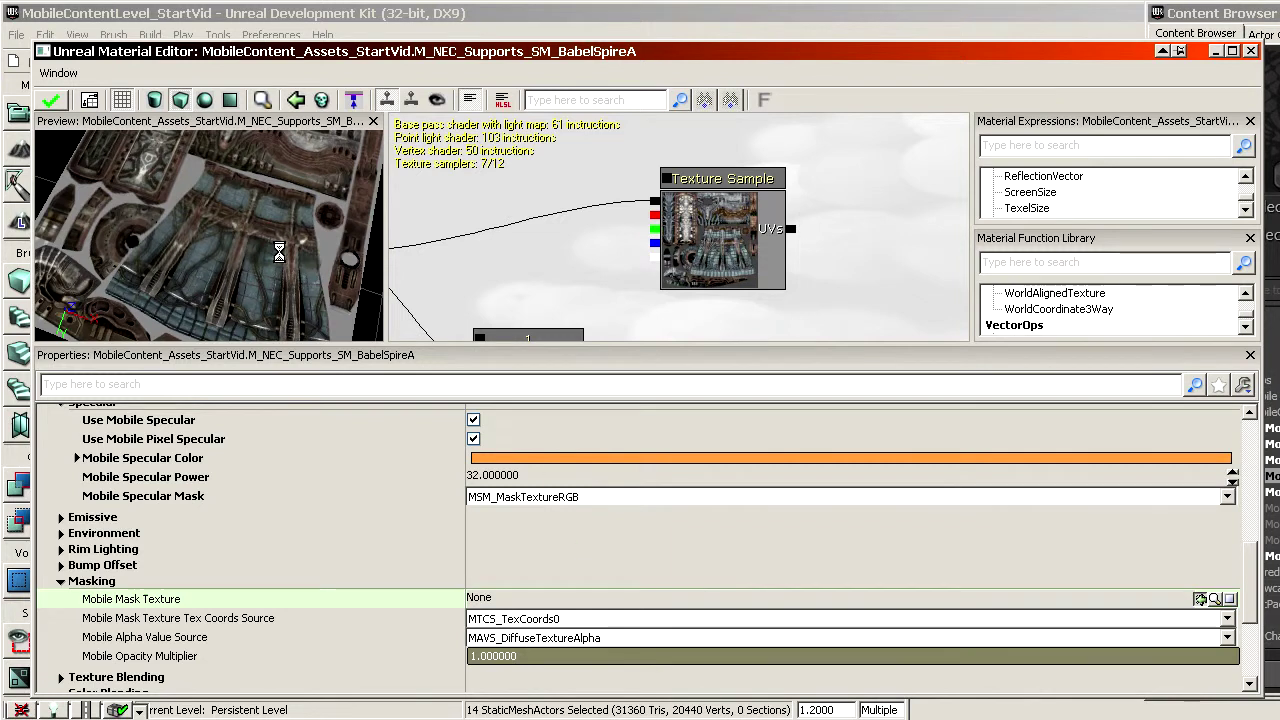
left_click_drag(279, 252, 262, 238)
mouse_move(262, 238)
right_mouse_down()
mouse_move(262, 290)
mouse_move(262, 235)
right_mouse_up()
left_click_drag(262, 235, 232, 192)
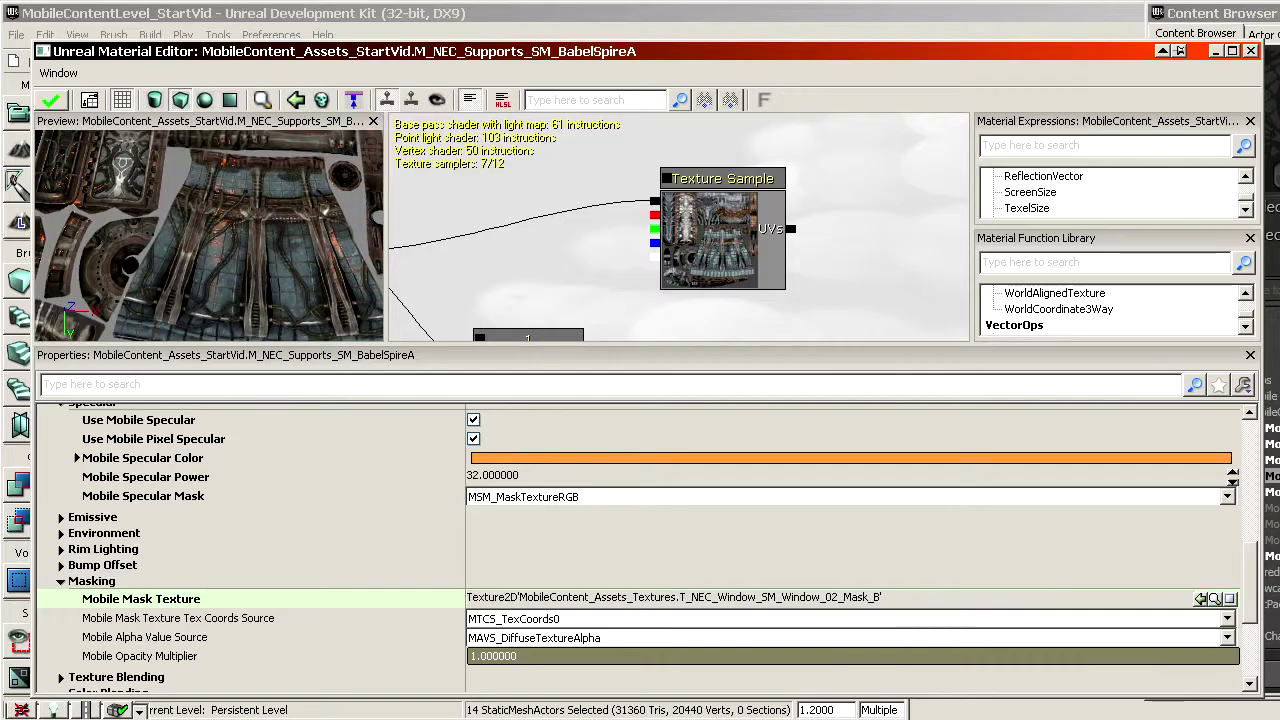
left_click_drag(1278, 13, 1279, 45)
left_click_drag(297, 235, 290, 279)
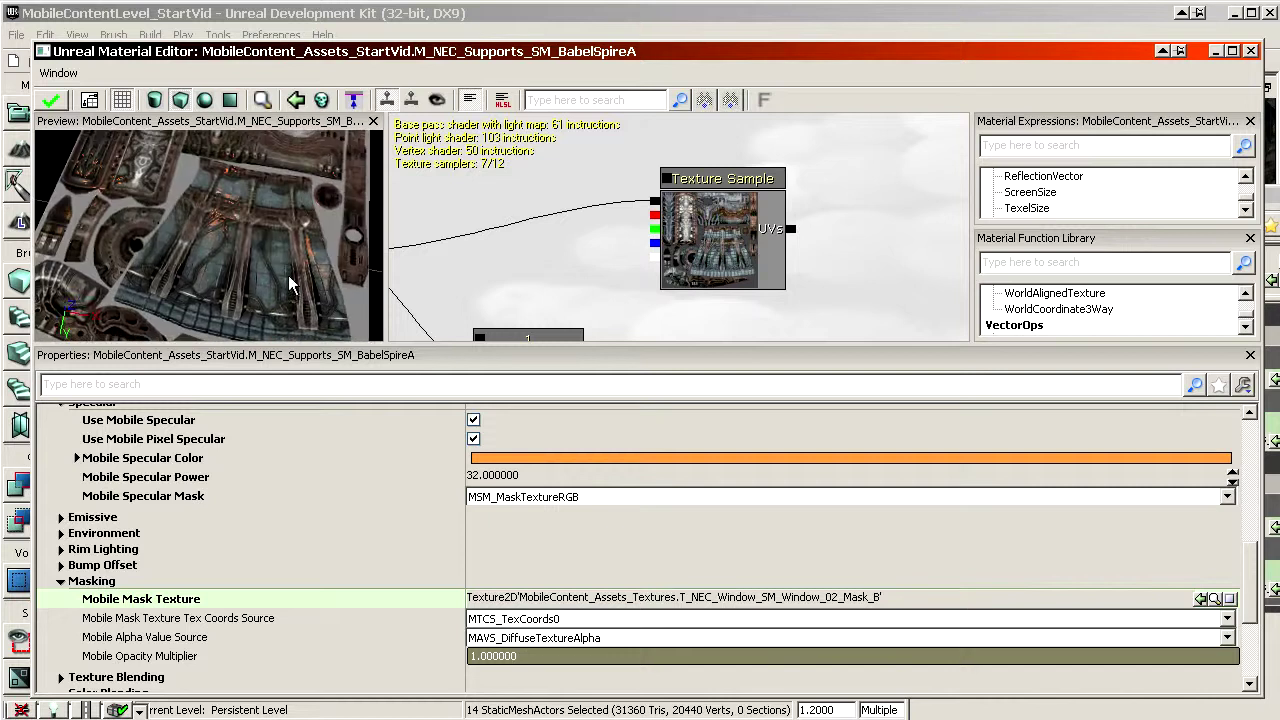
right_click_drag(290, 279, 290, 240)
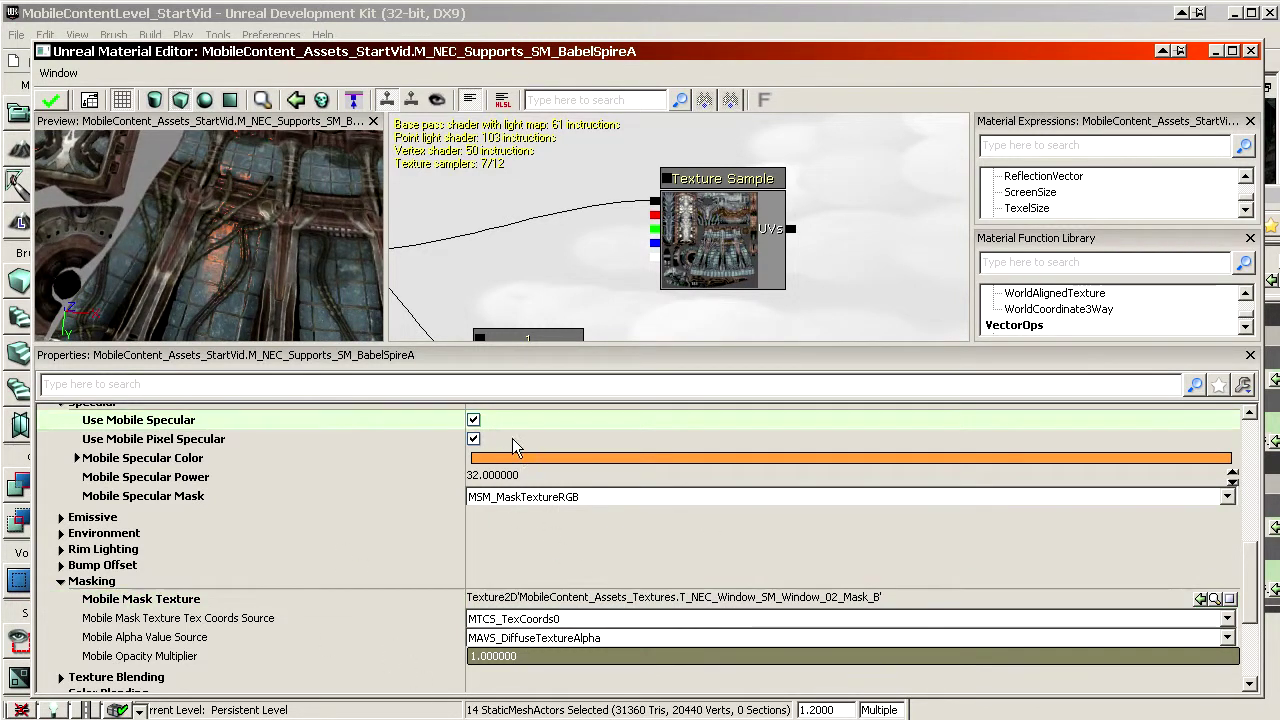
Review the material's Mobile Specular options together with the Mobile Normal Texture that per-pixel specular requires
scroll(541, 502, "up", 3)
scroll(604, 566, "up", 4)
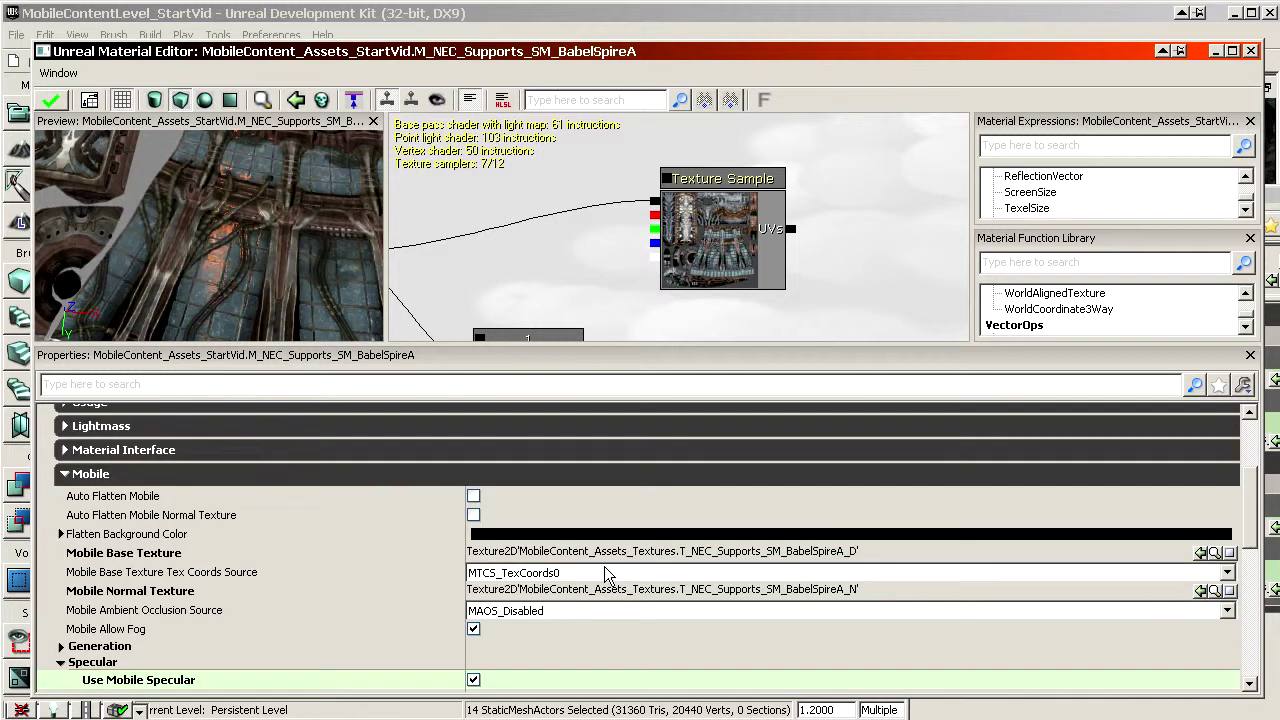
scroll(590, 568, "down", 5)
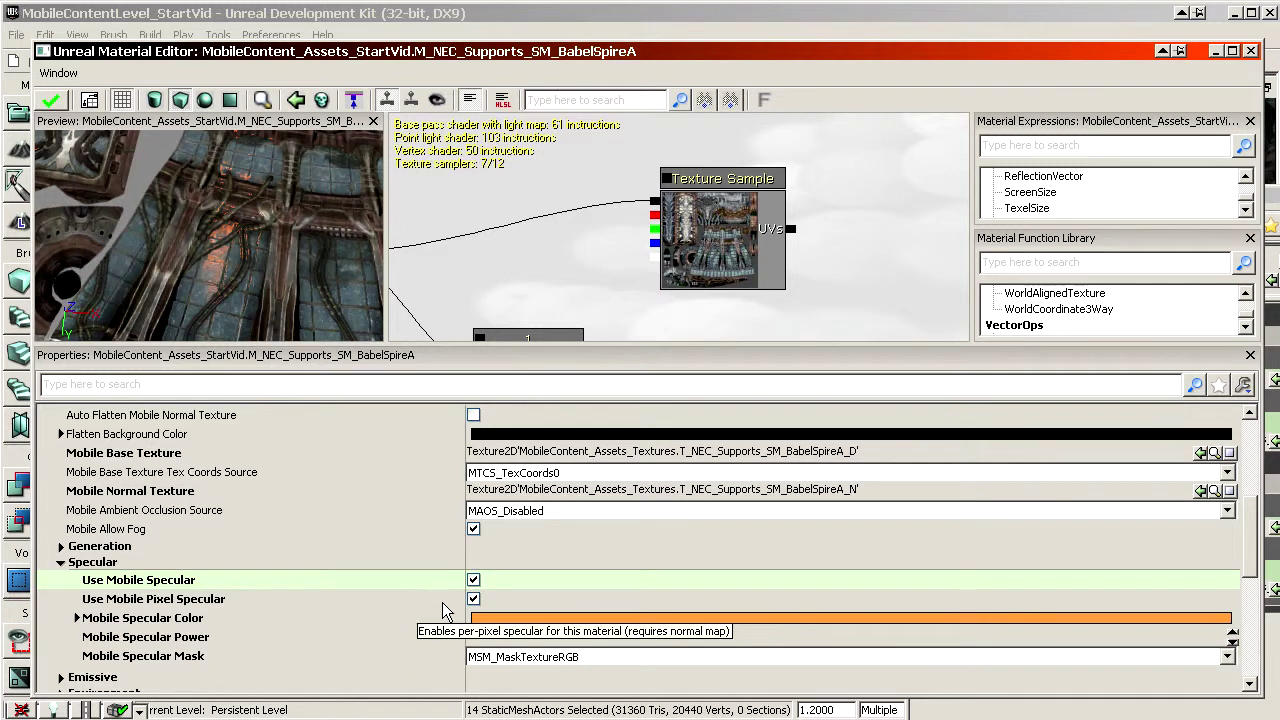
left_click_drag(496, 45, 1279, 26)
mouse_move(485, 341)
left_mouse_down()
mouse_move(480, 410)
mouse_move(481, 336)
left_mouse_up()
left_click_drag(1205, 35, 228, 28)
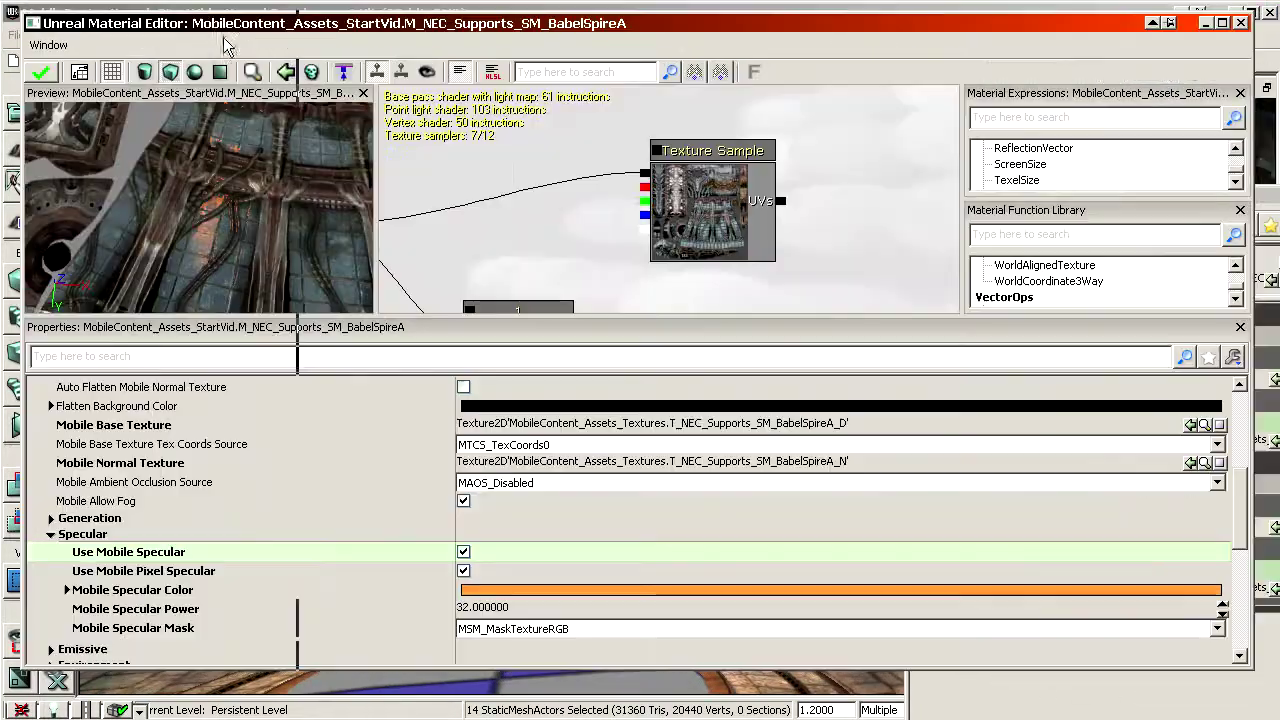
left_click(191, 566)
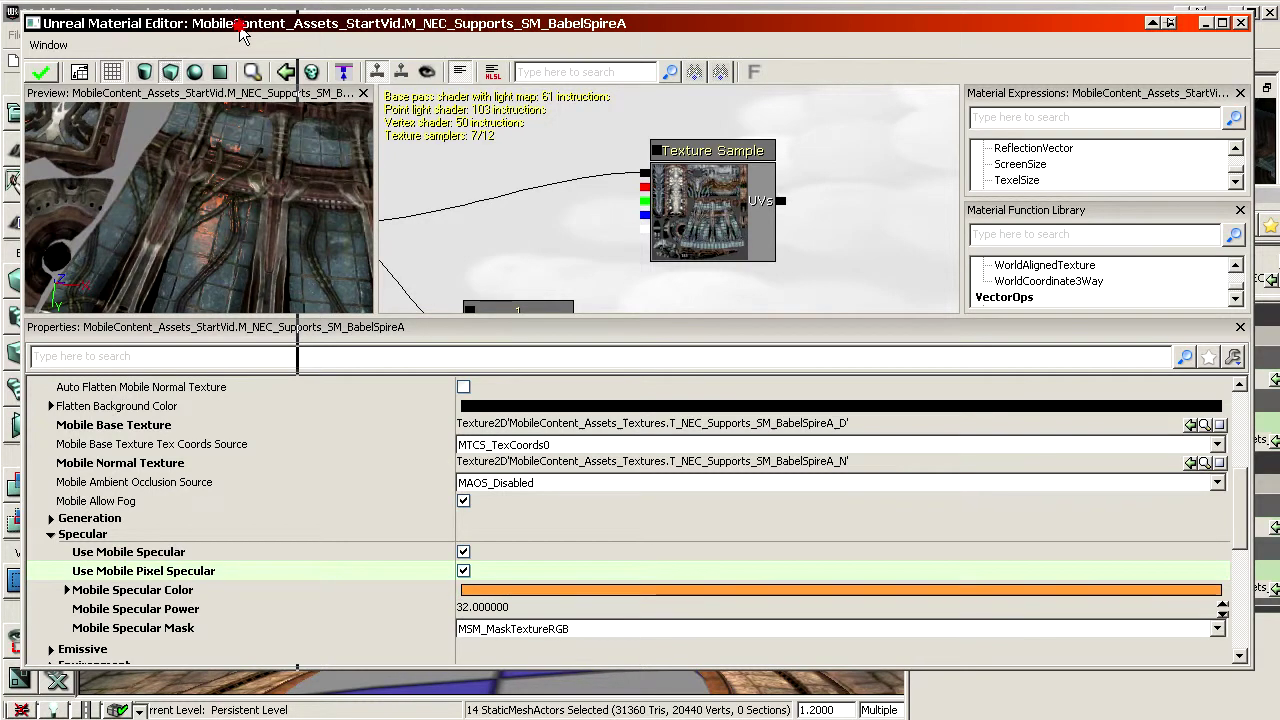
left_click_drag(240, 24, 249, 41)
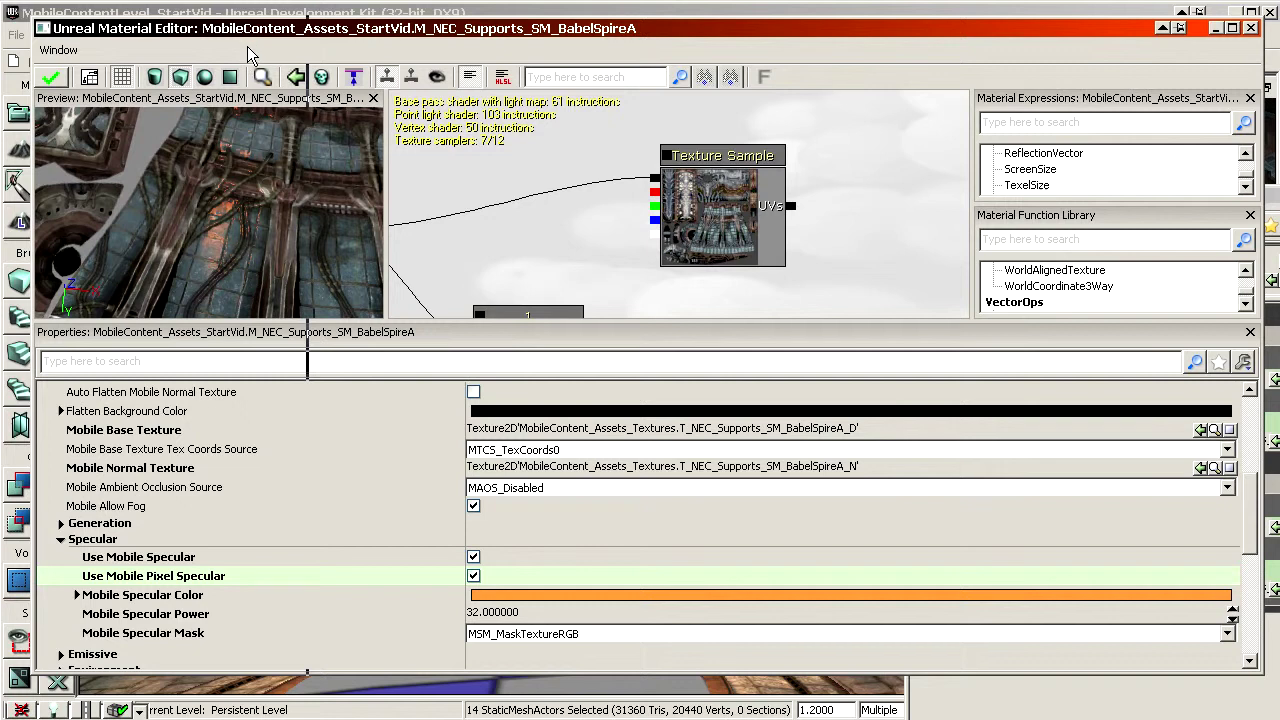
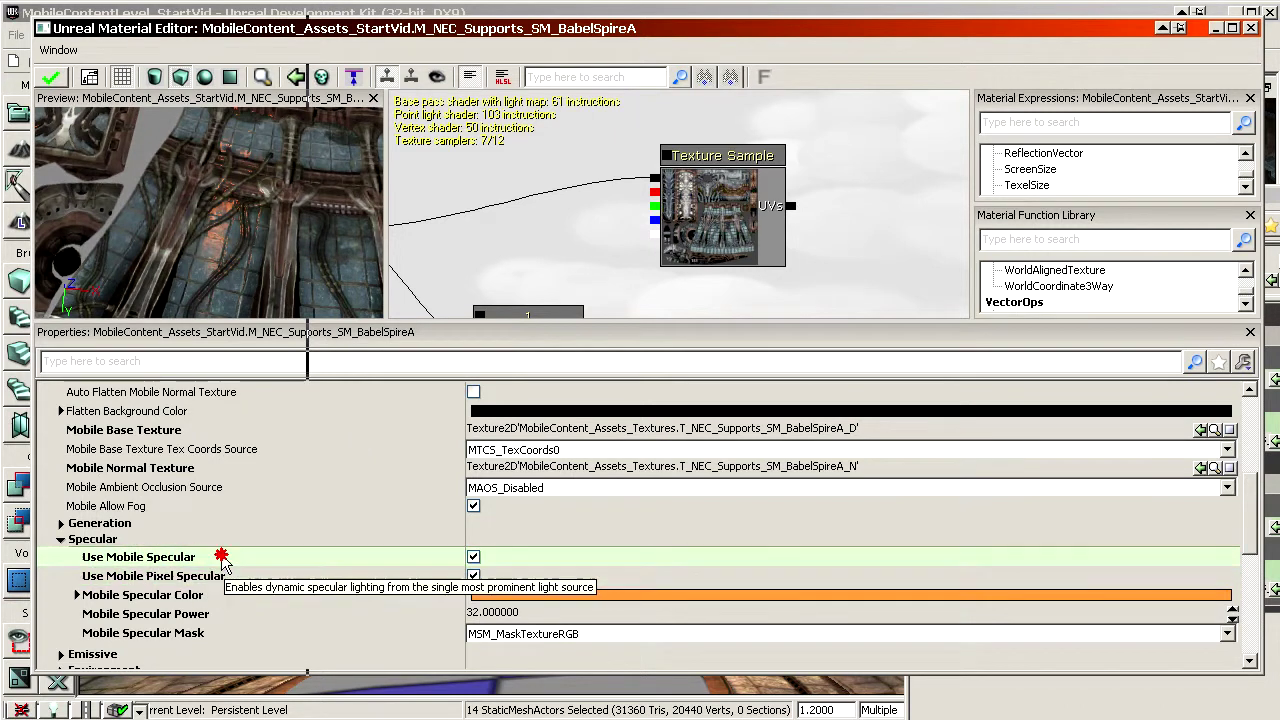
left_click(170, 468)
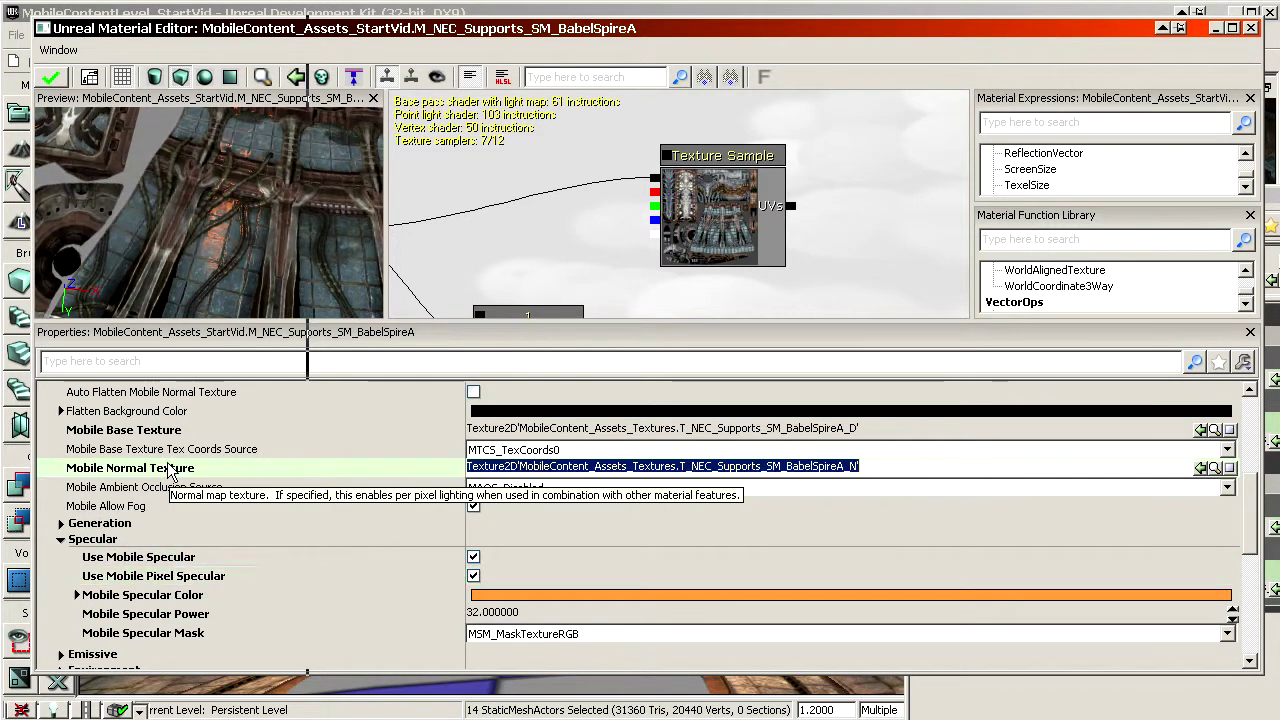
Move the material editor aside to inspect the door and crates in the level, and review the mobile specular options again
left_click(210, 576)
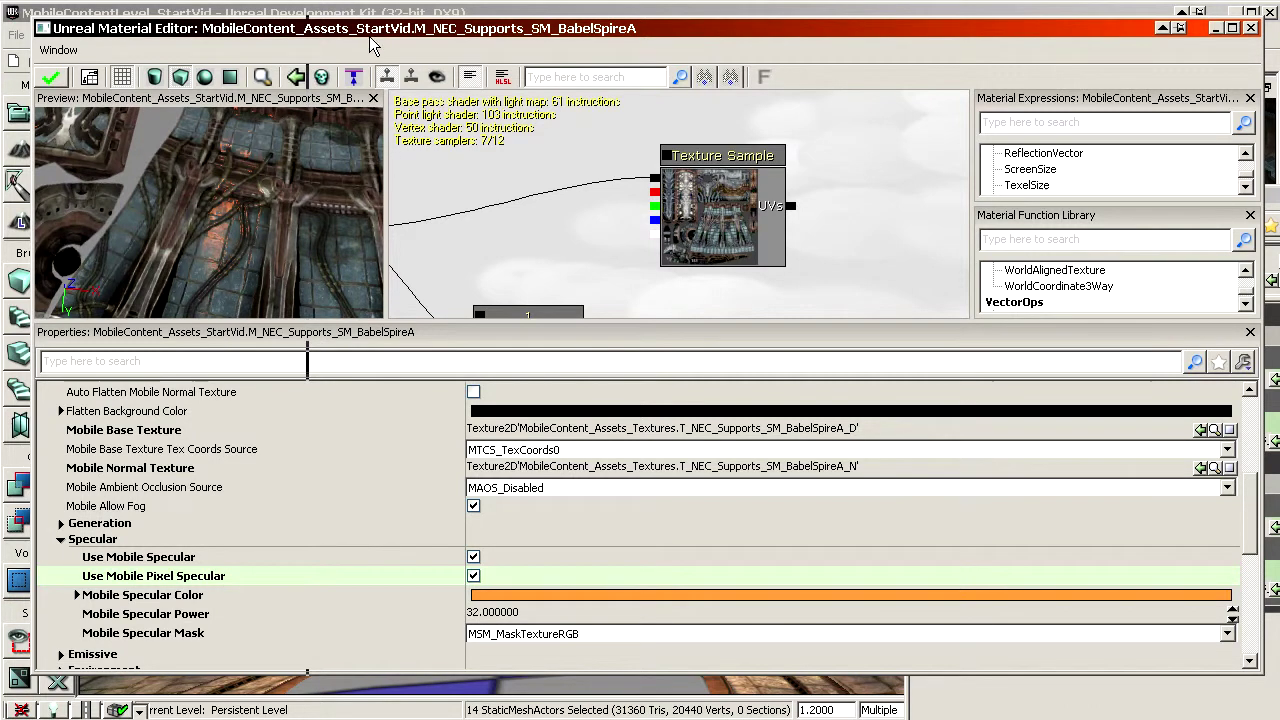
left_click_drag(369, 37, 1279, 52)
left_click_drag(575, 437, 671, 439)
left_click(500, 451)
left_click(660, 428)
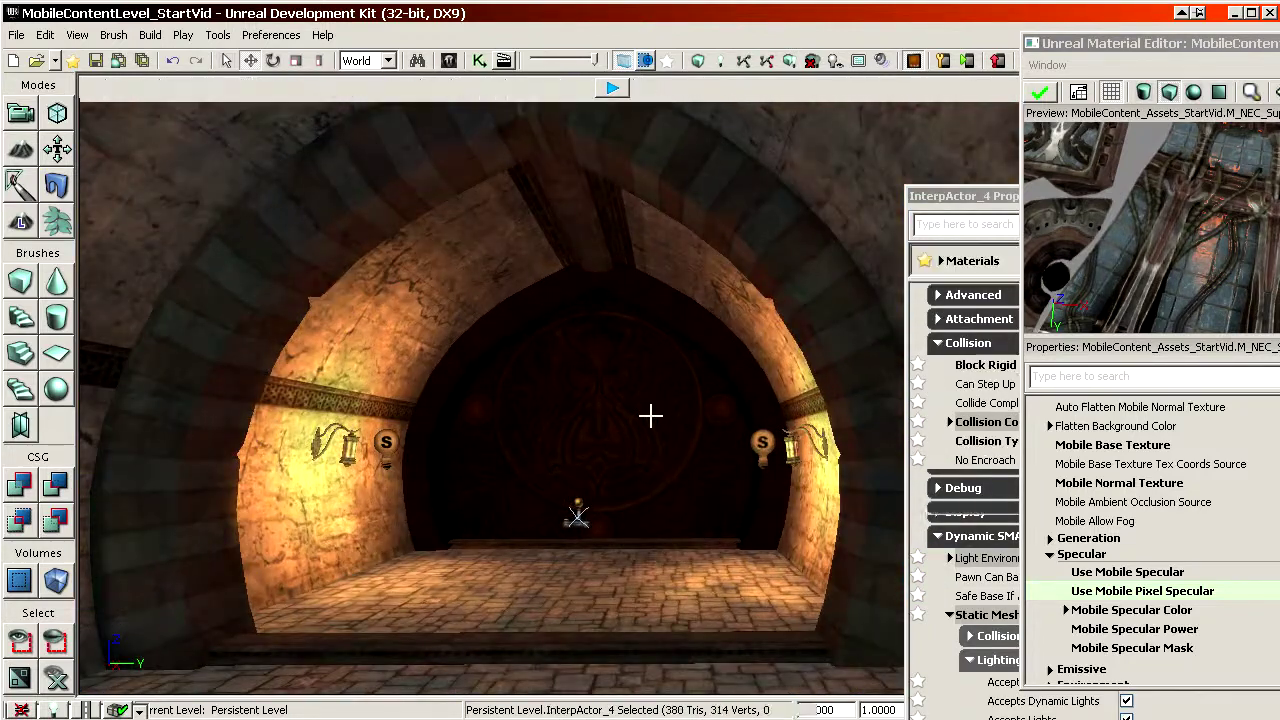
left_click_drag(700, 494, 960, 430)
left_click_drag(660, 470, 597, 215)
left_click_drag(708, 532, 708, 519)
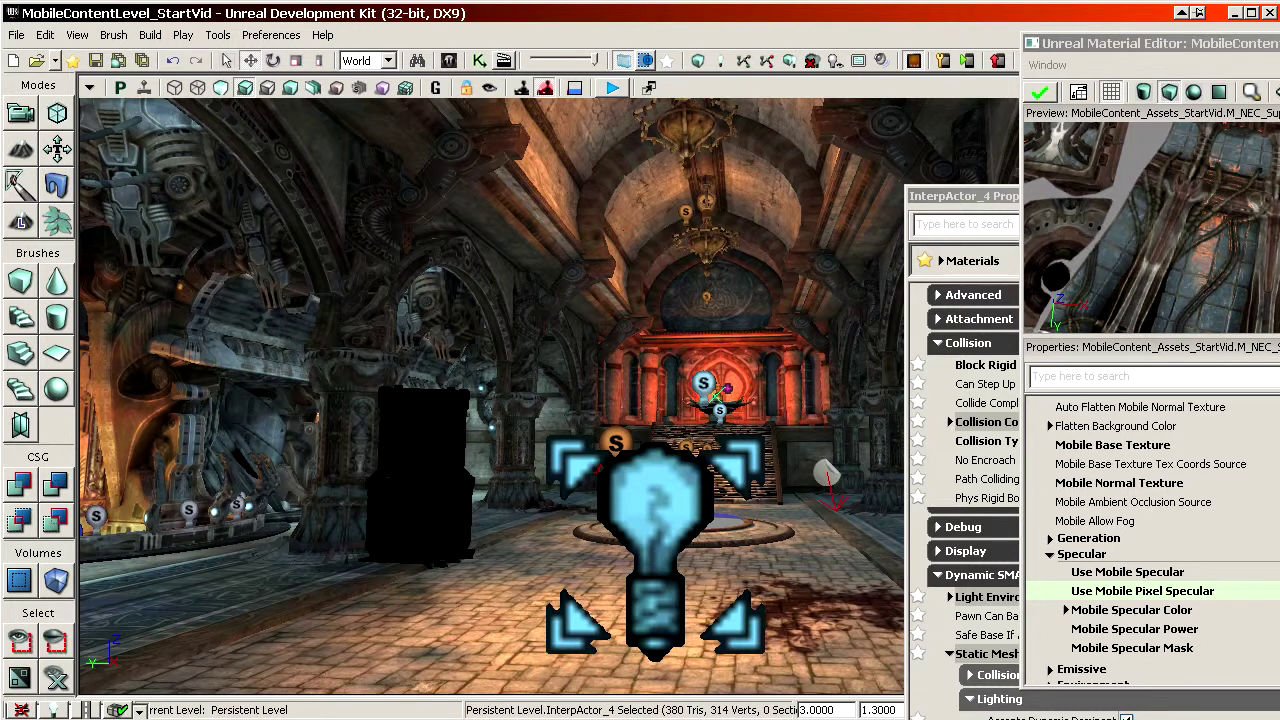
left_click_drag(893, 333, 825, 200)
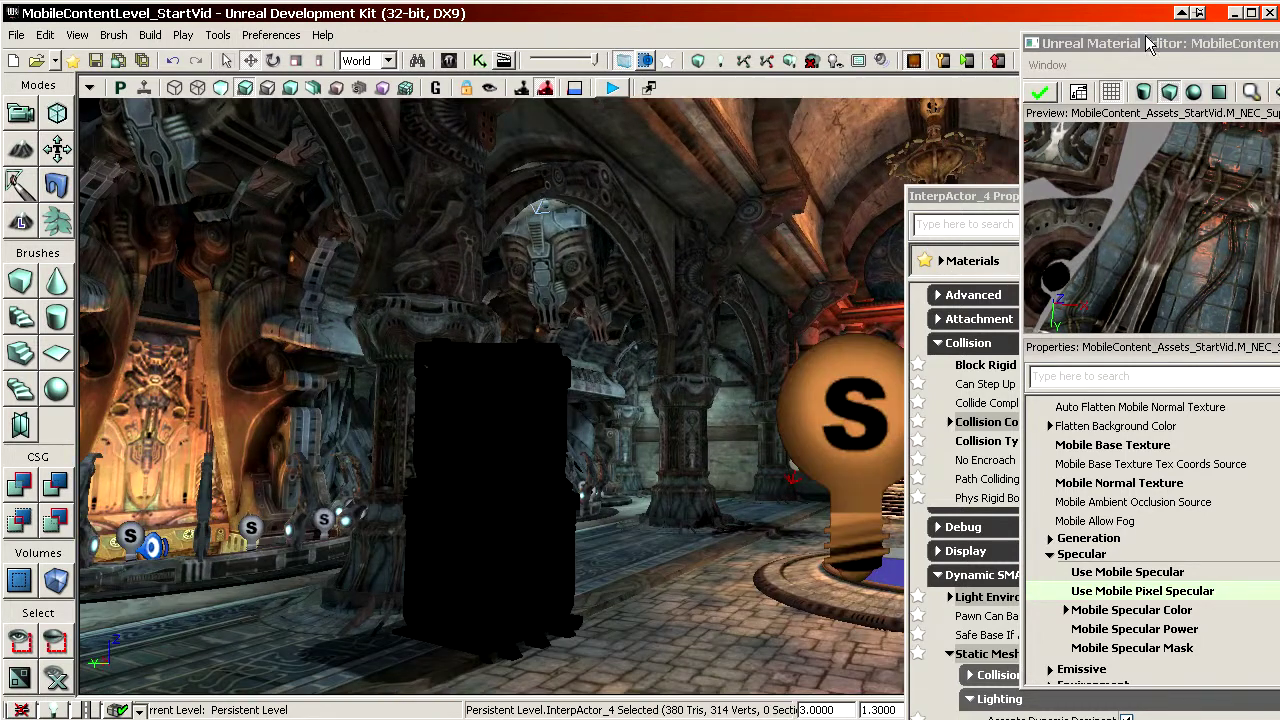
left_click_drag(1148, 45, 176, 40)
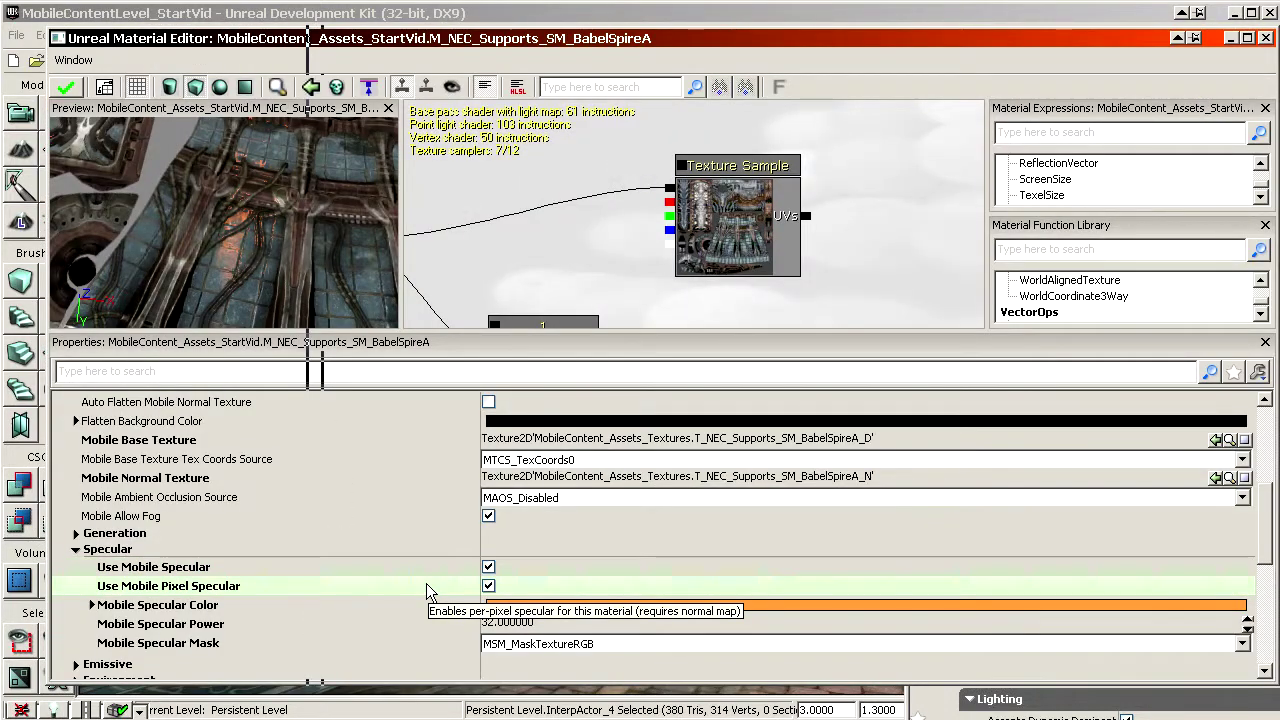
left_click(402, 574)
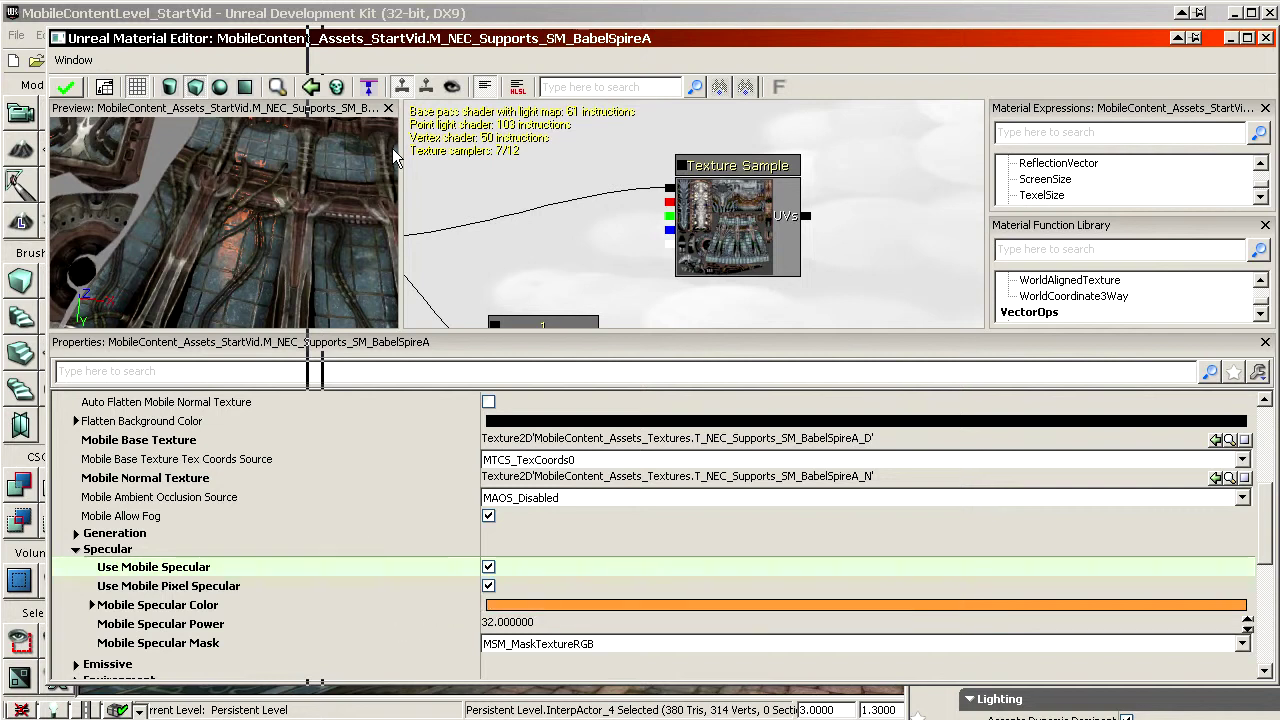
Select a pillar in the level and look over its options for converting the static mesh actor, such as to a mover
left_click_drag(358, 44, 1218, 58)
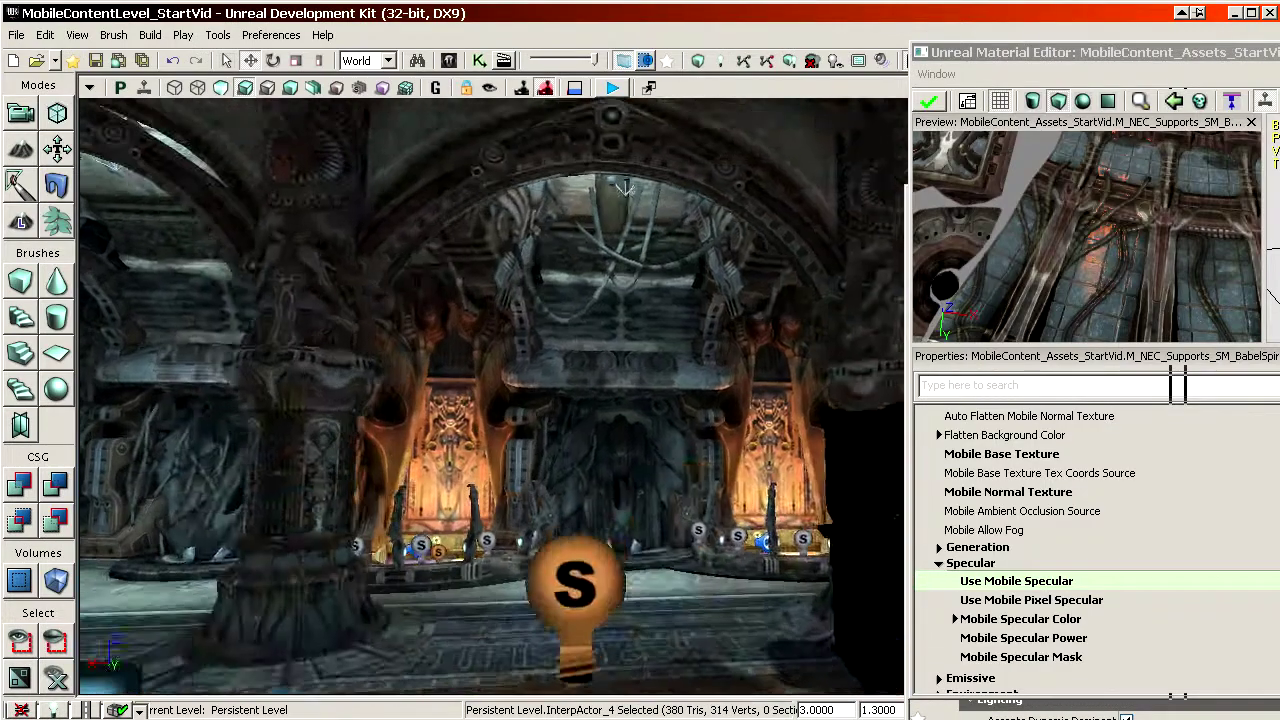
left_click_drag(408, 438, 340, 370)
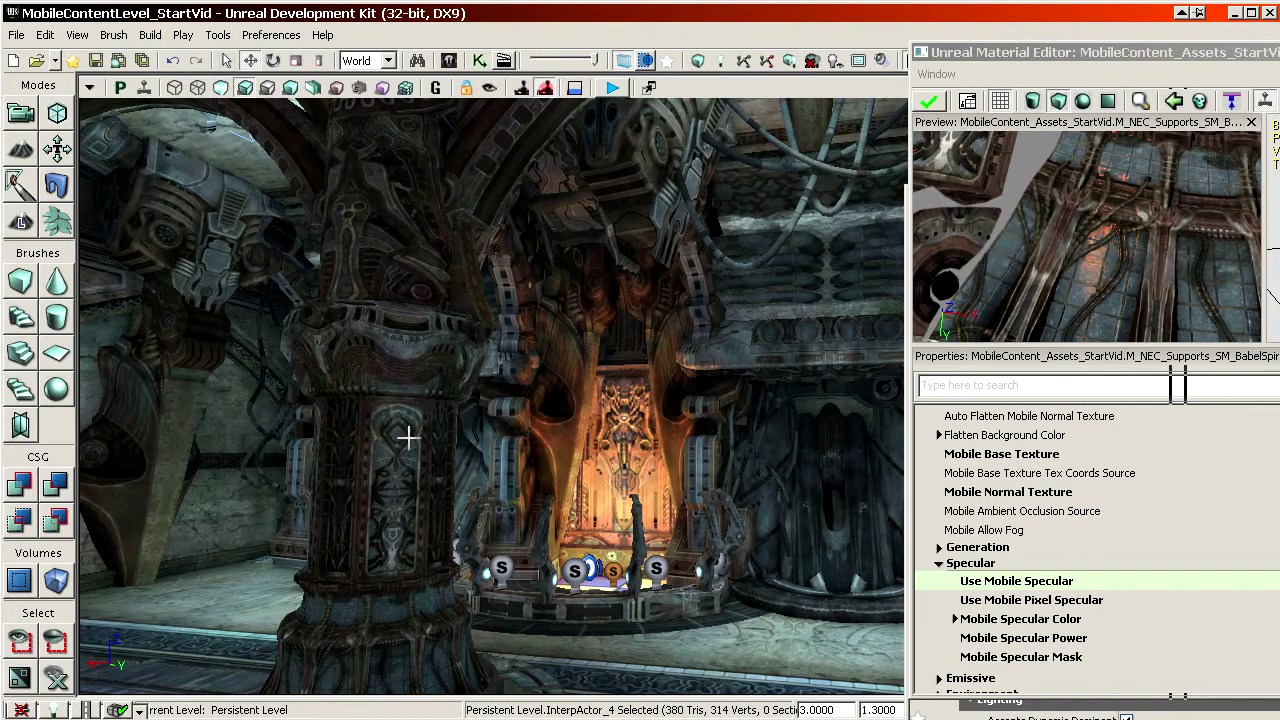
right_click(372, 366)
right_click_drag(394, 283, 397, 217)
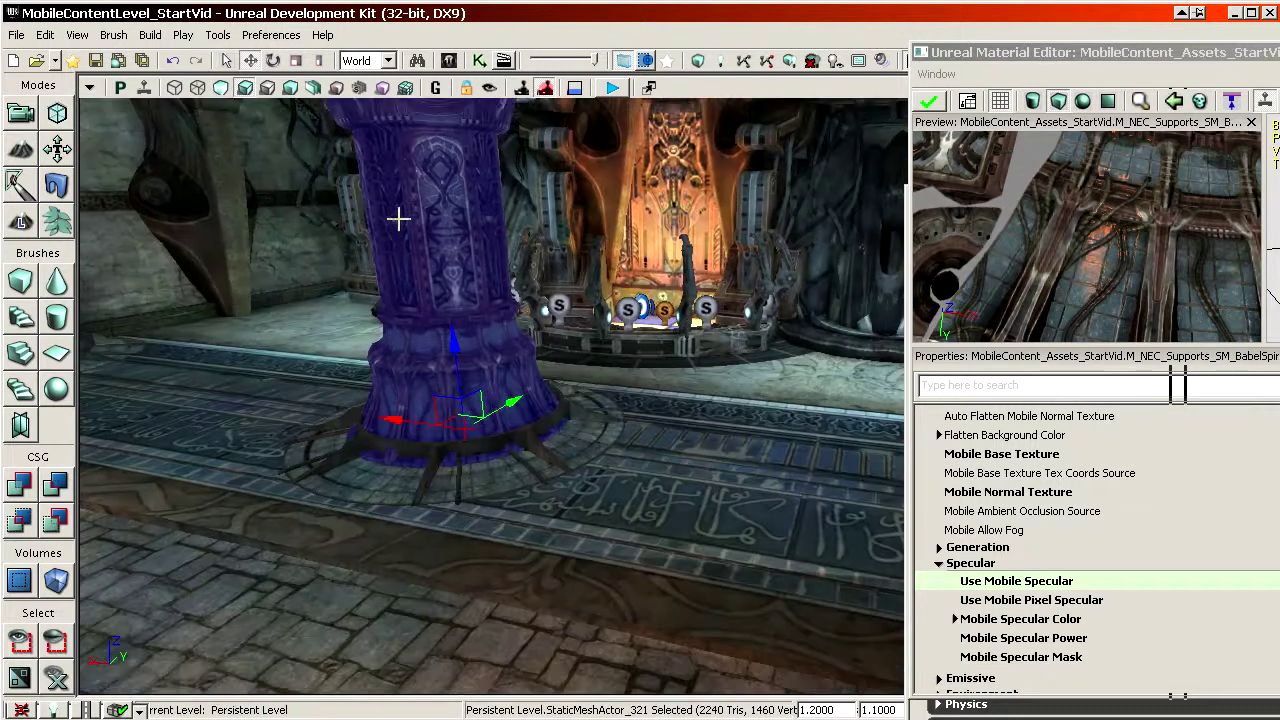
right_click(392, 132)
mouse_move(471, 623)
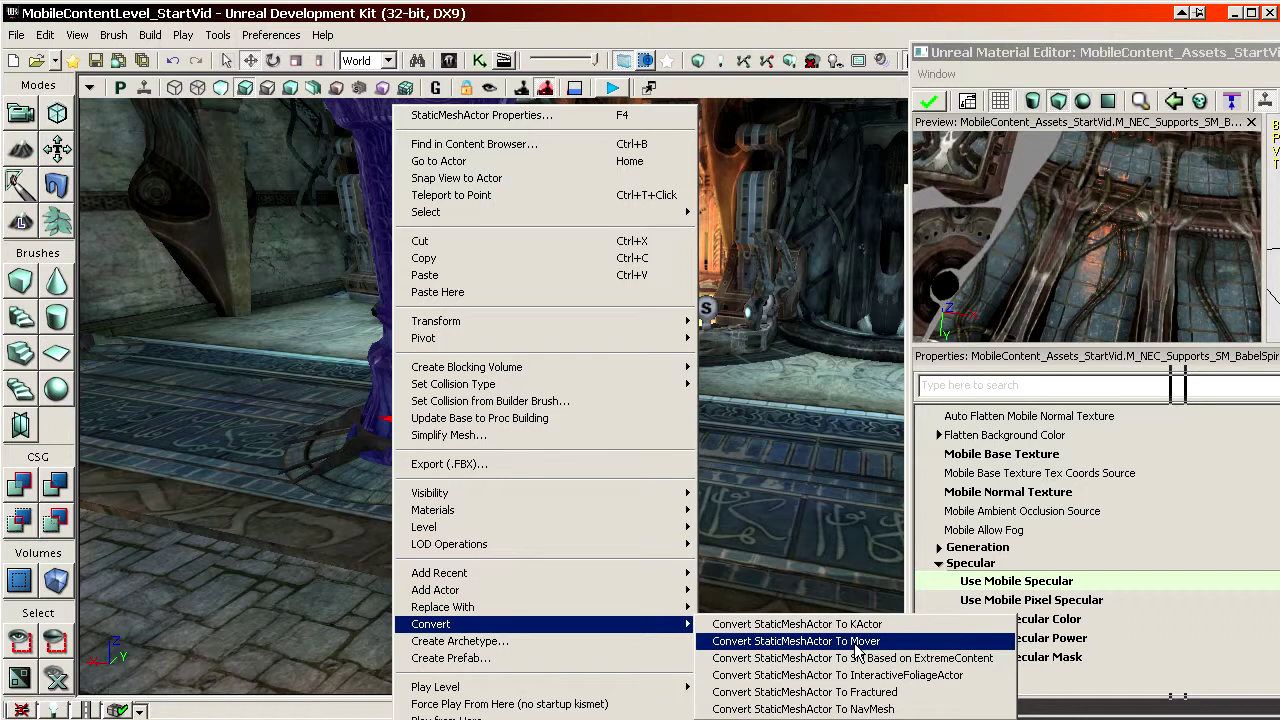
right_click_drag(246, 340, 217, 313)
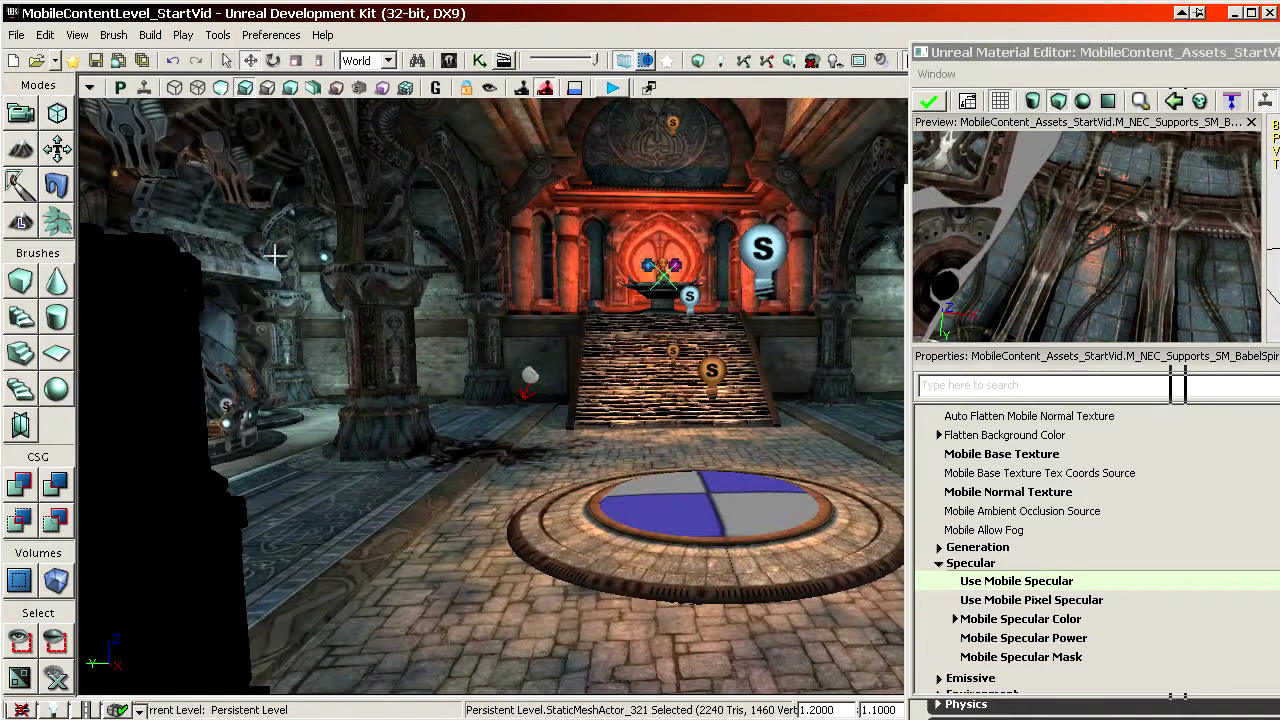
right_click_drag(272, 256, 284, 252)
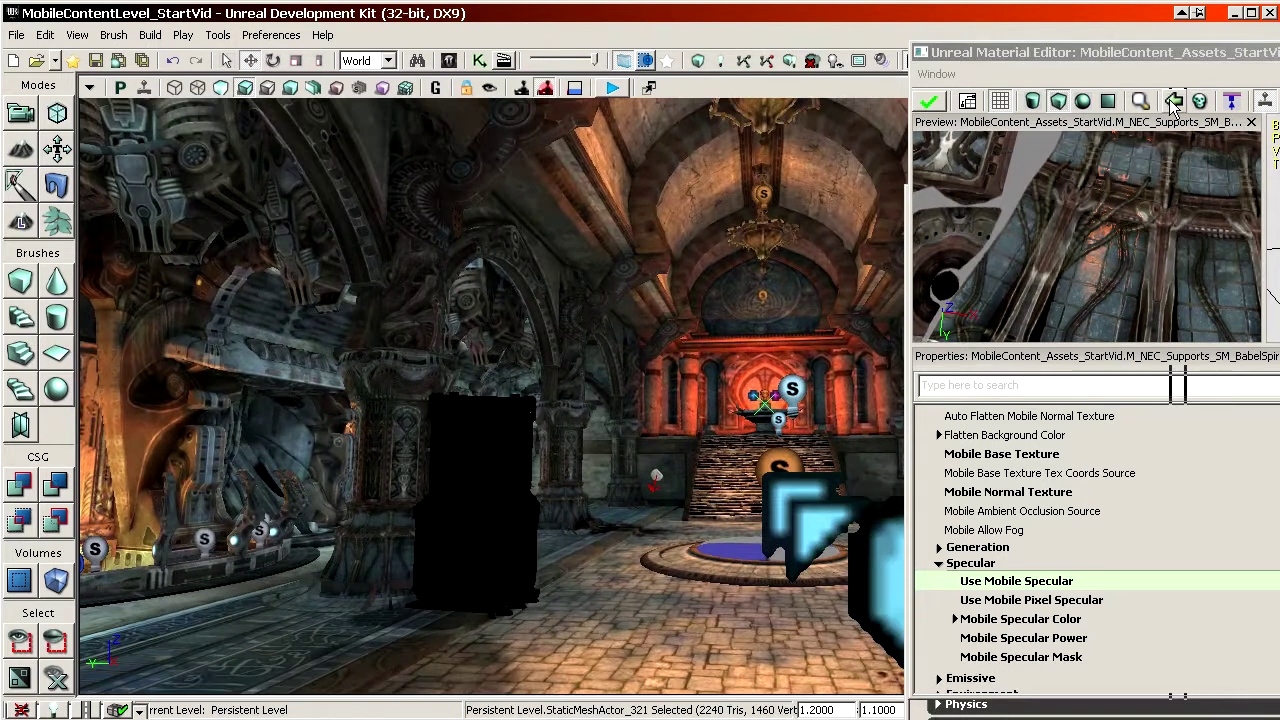
Bring the material editor back and review the Use Mobile Specular and Use Mobile Pixel Specular options alongside the node graph
double_click(1128, 67)
left_click(230, 598)
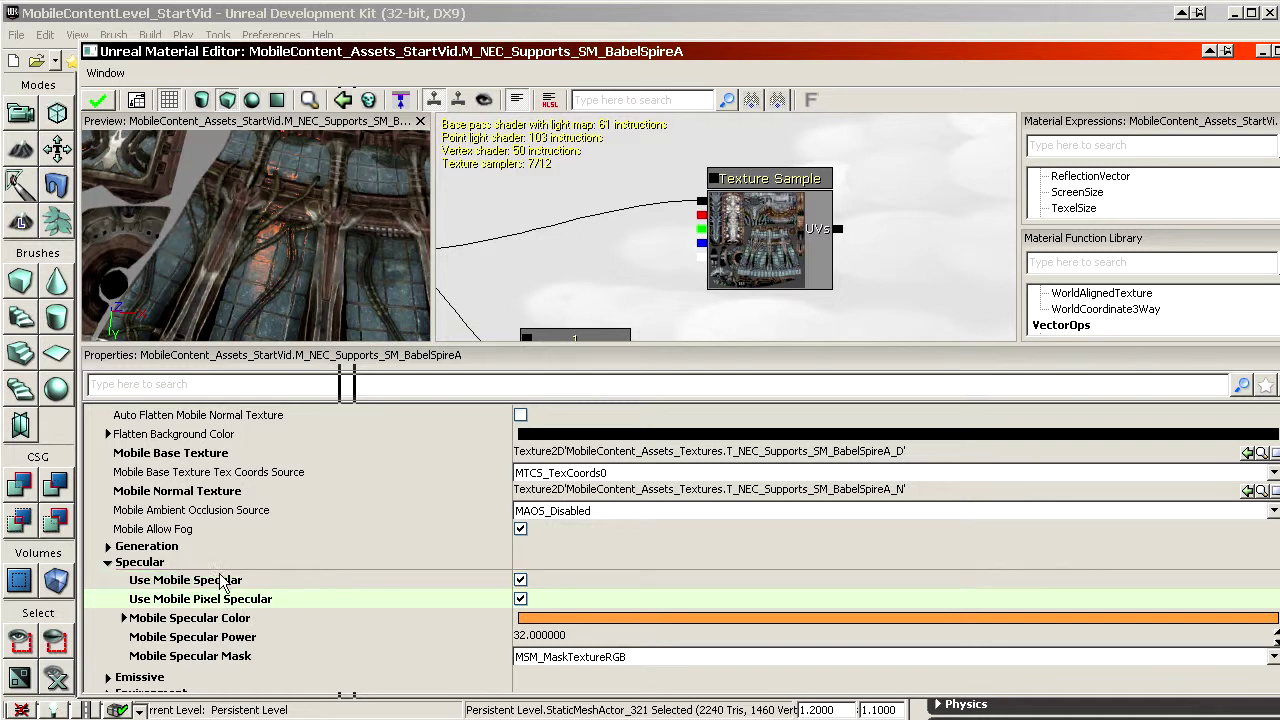
left_click(211, 586)
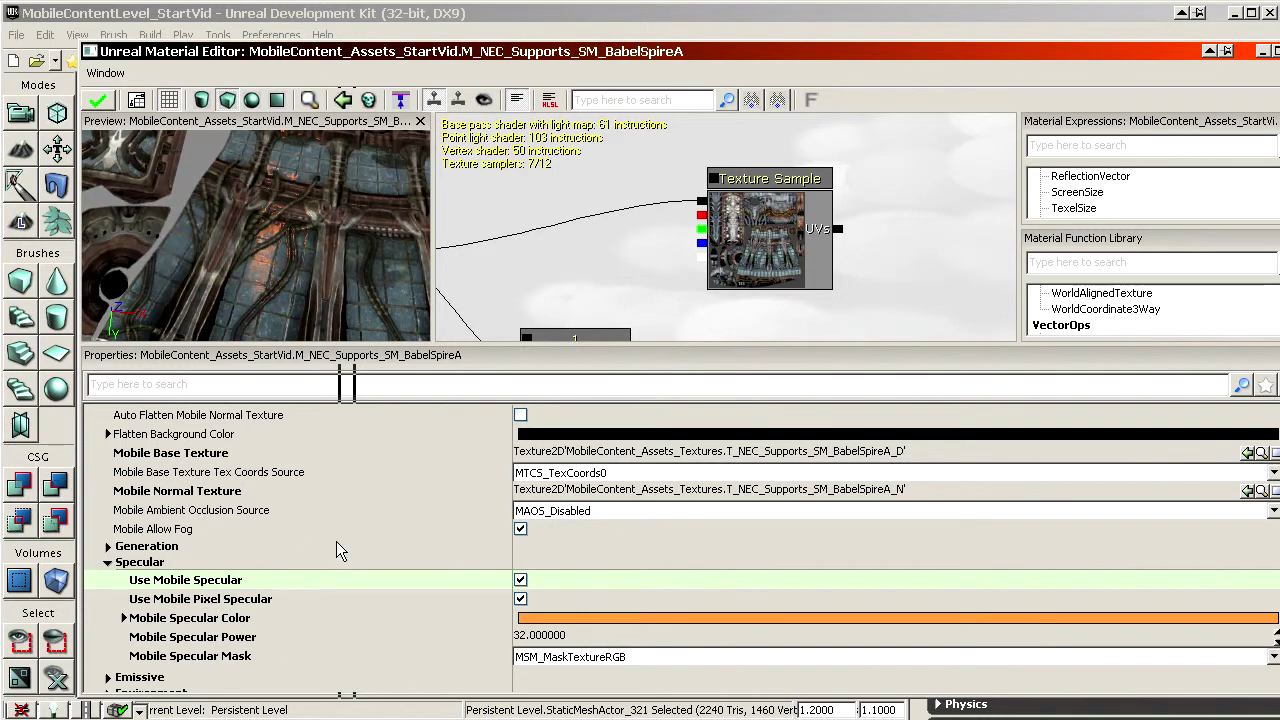
scroll(587, 220, "down", 8)
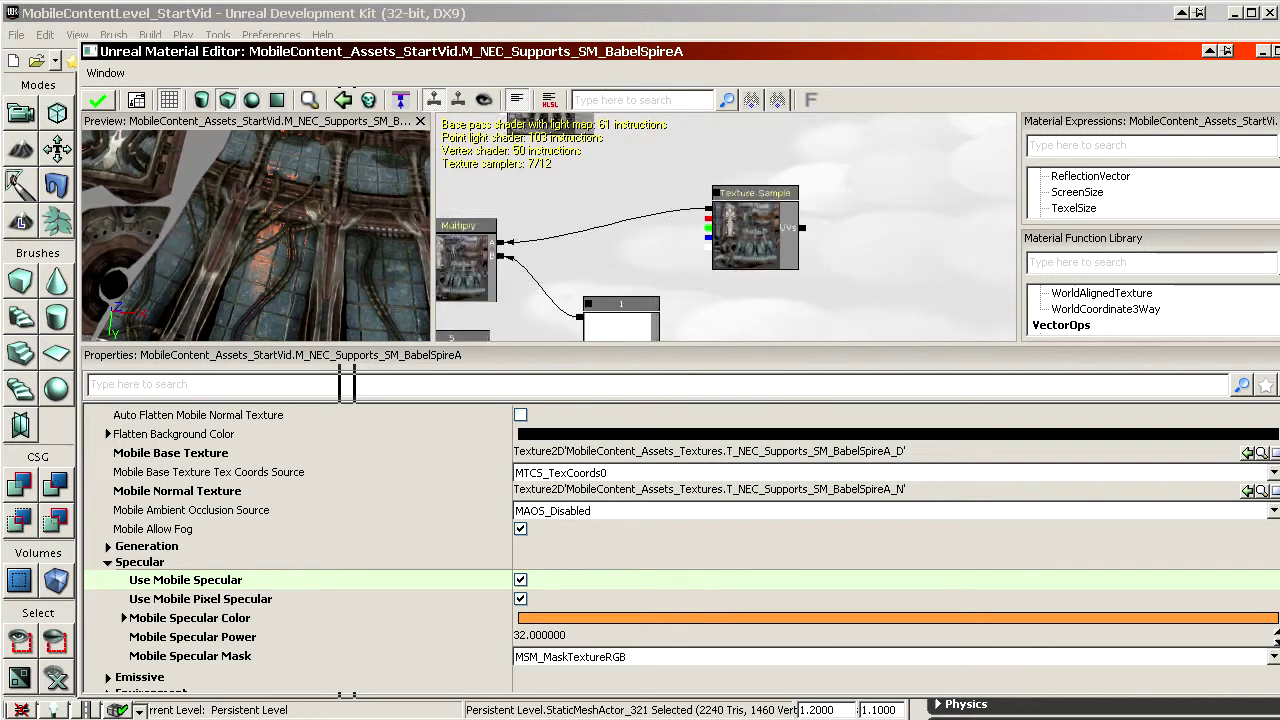
left_click_drag(587, 220, 543, 291)
Move the material editor aside and inspect the static altar area and surrounding pillars in the level
left_click_drag(404, 52, 1131, 57)
left_click_drag(497, 337, 520, 260)
right_click_drag(500, 350, 529, 366)
right_click(520, 352)
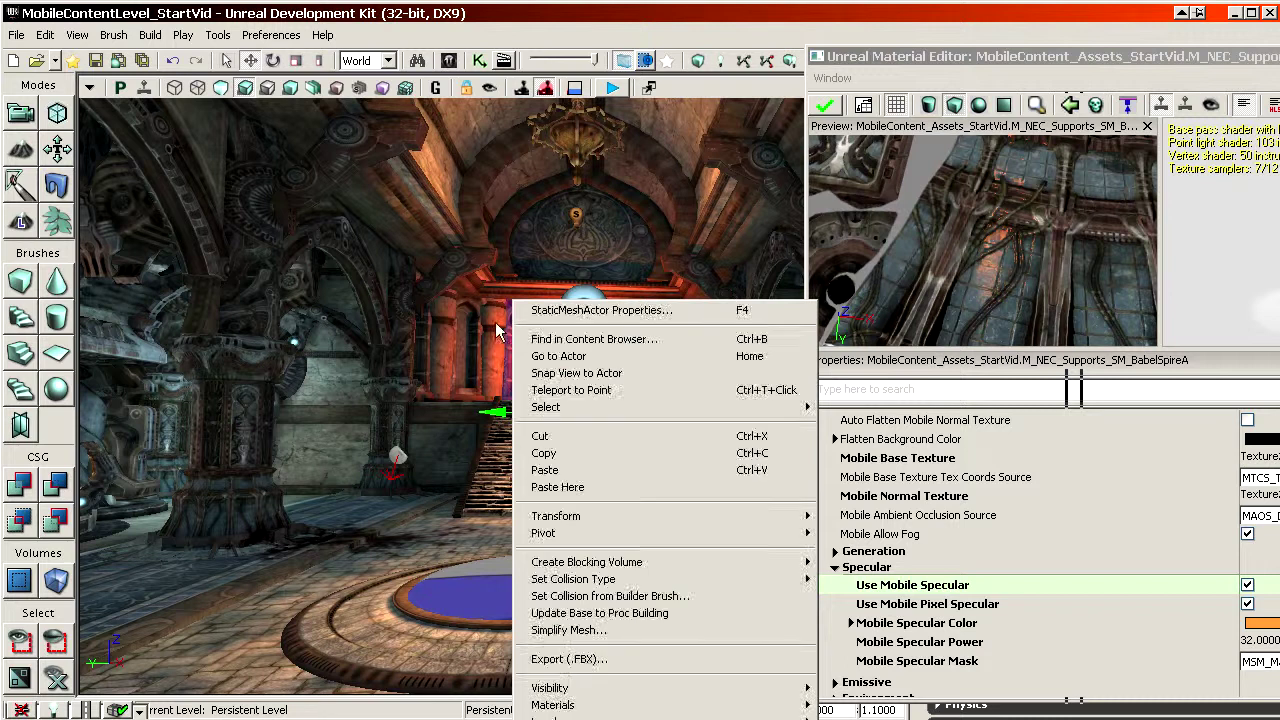
right_click_drag(466, 327, 472, 356)
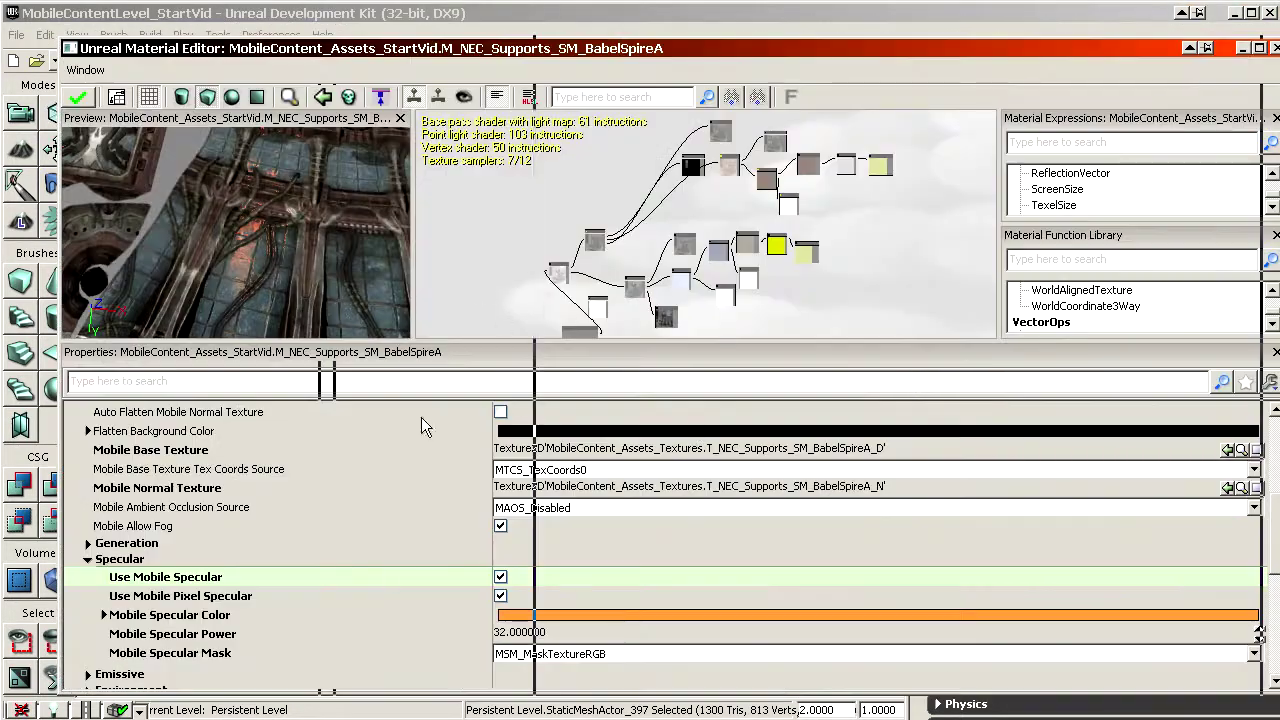
Disable Use Mobile Pixel Specular and Use Mobile Specular for the pillar material
left_click(404, 560)
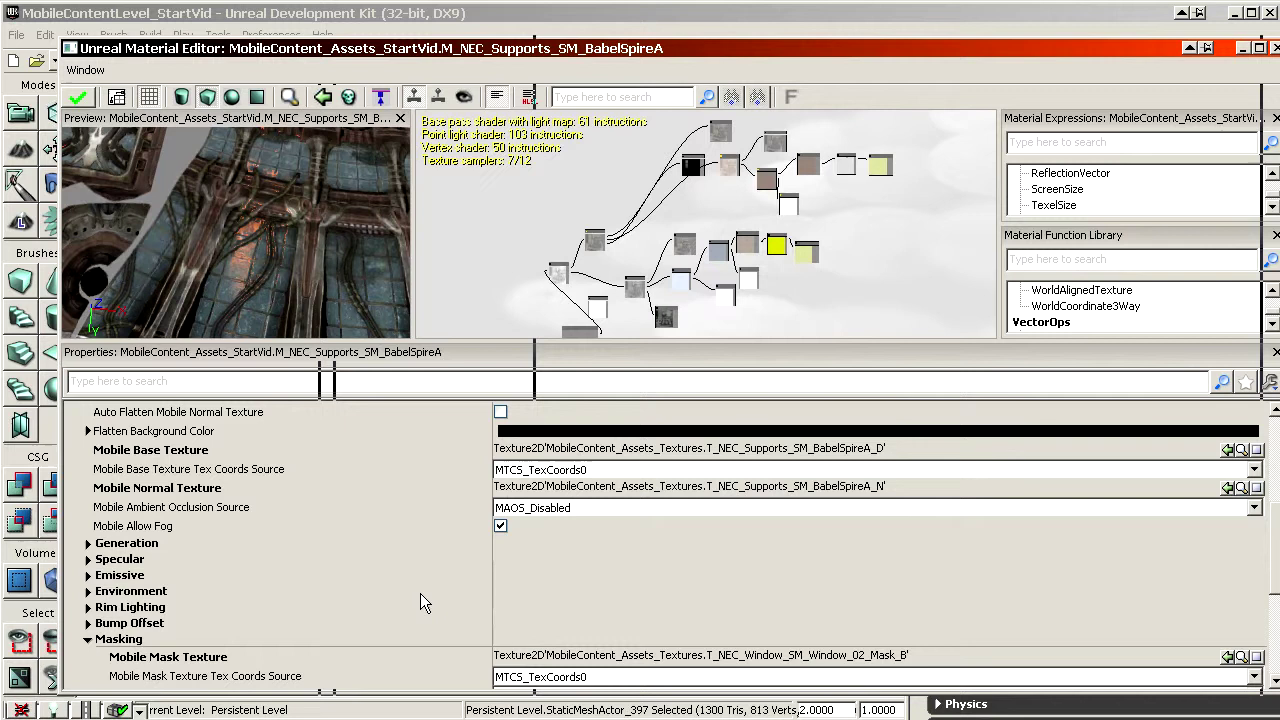
left_click(241, 558)
left_click(251, 573)
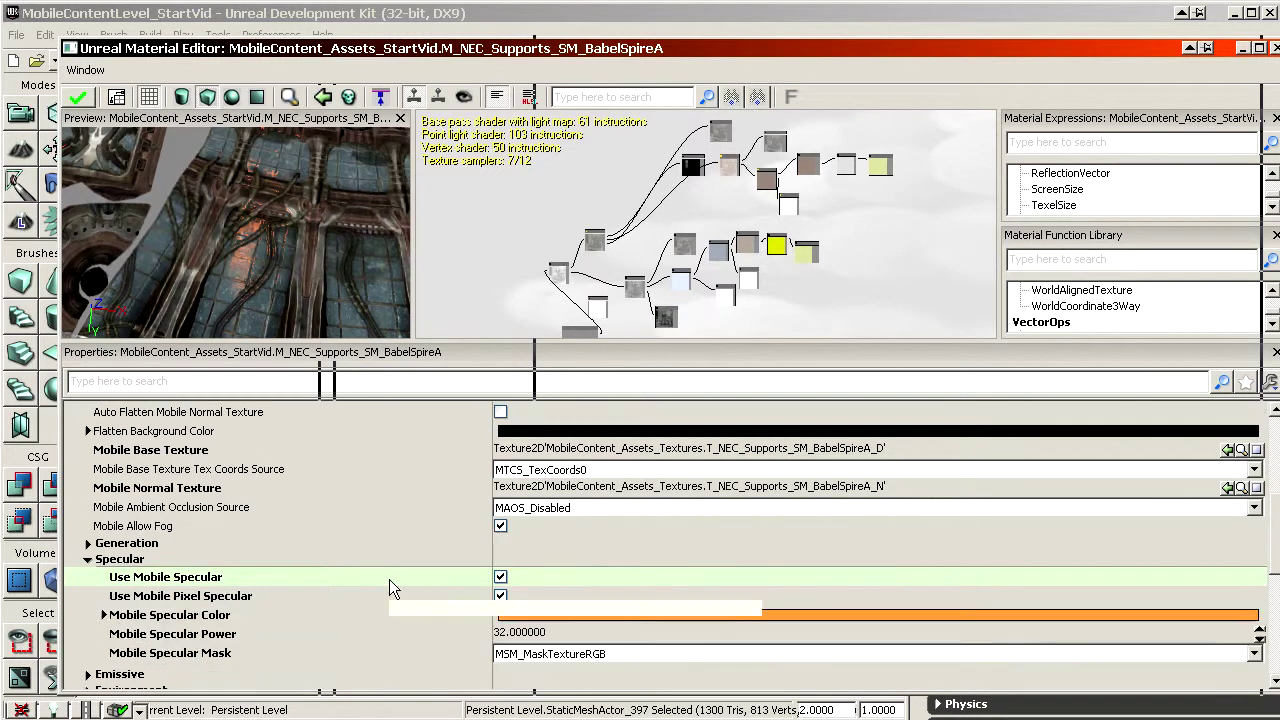
double_click(206, 597)
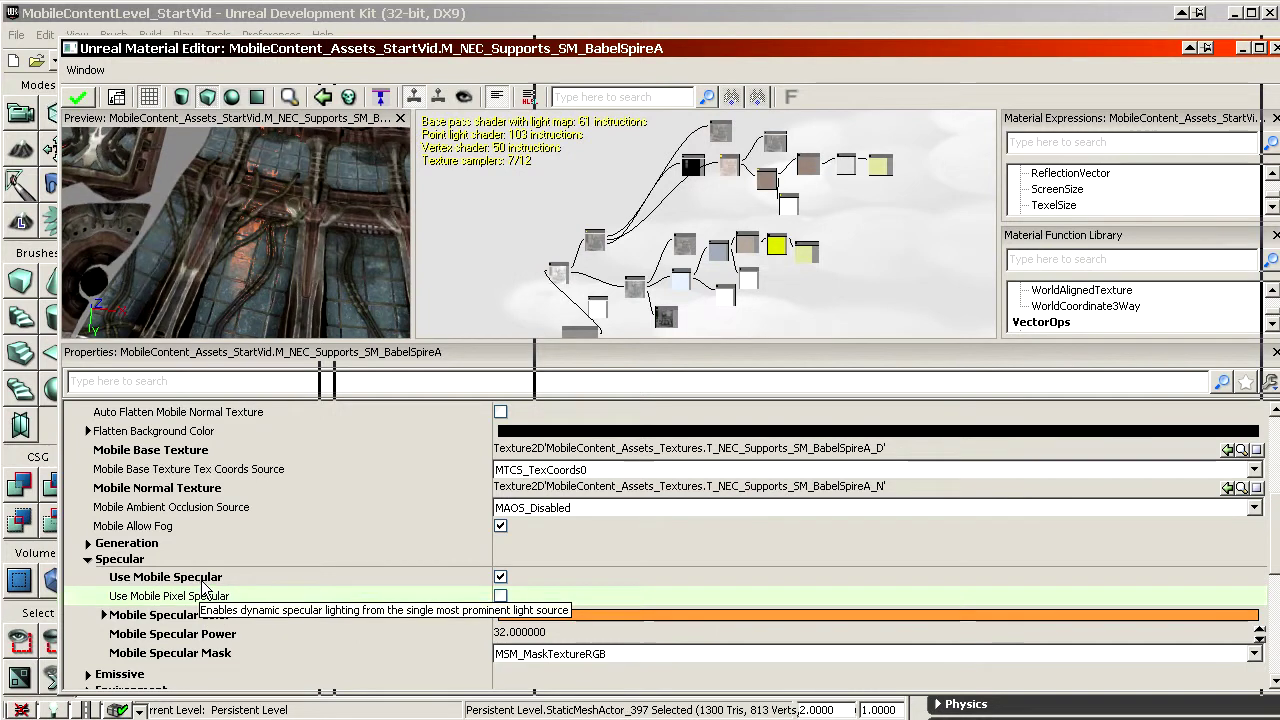
left_click(202, 581)
scroll(246, 577, "down", 3)
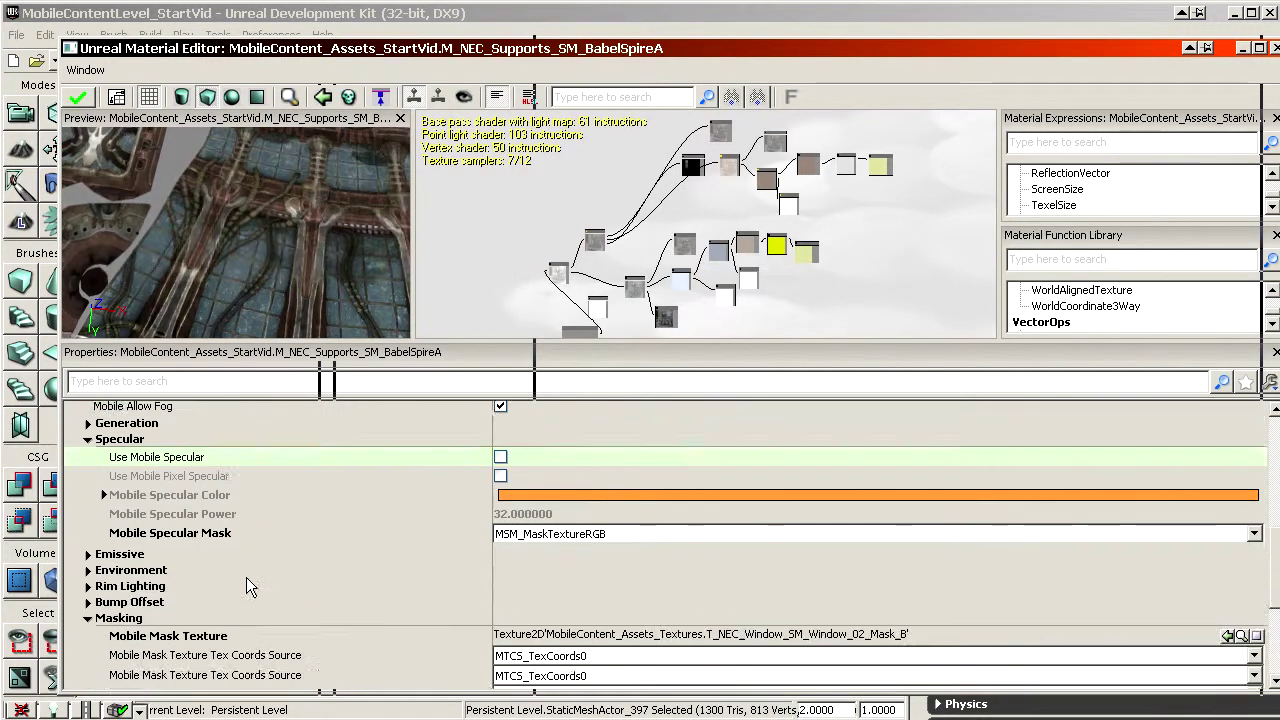
Clear the material's Mobile Mask Texture and Mobile Normal Texture, and apply the changes
left_click(247, 576)
key("Delete")
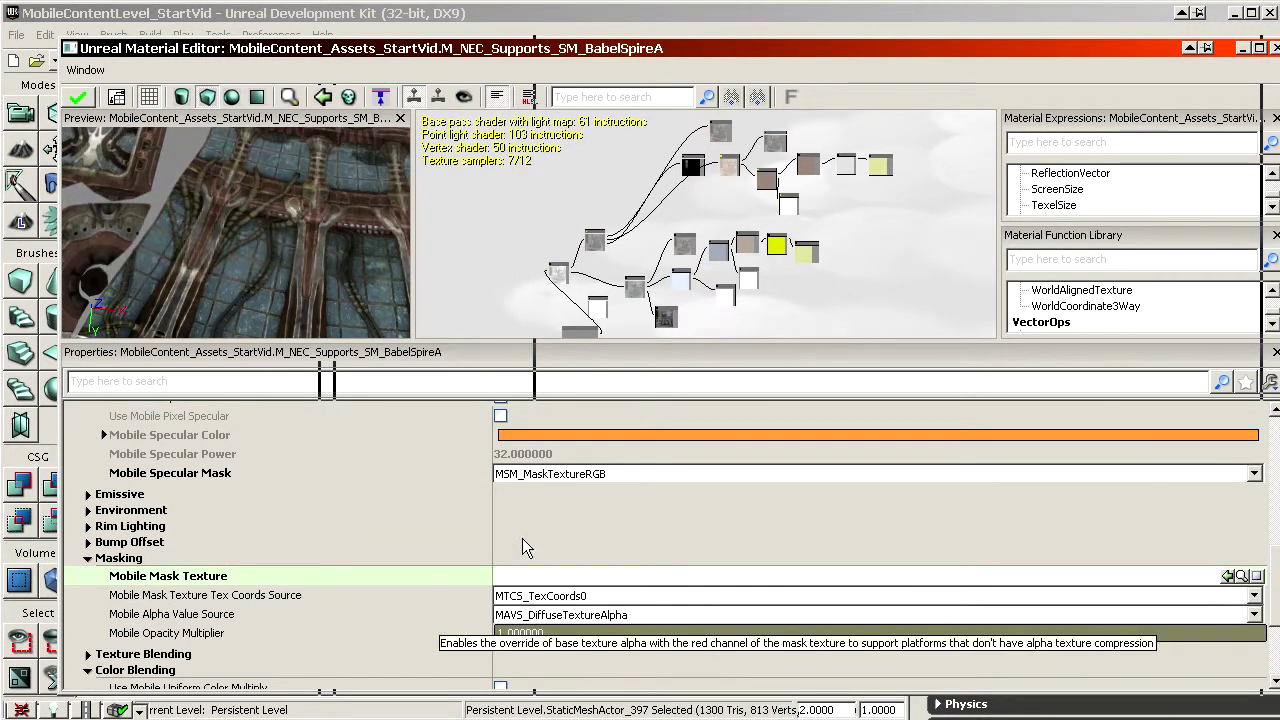
scroll(253, 462, "up", 5)
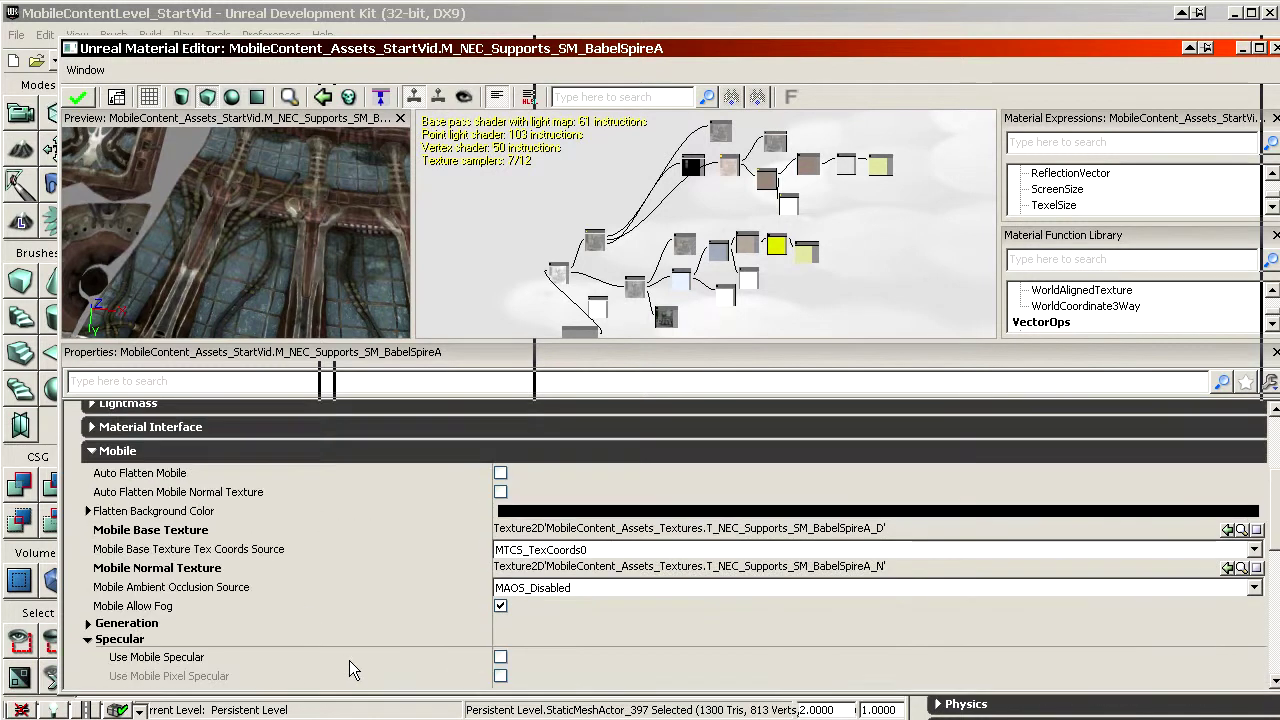
left_click(193, 572)
key("Delete")
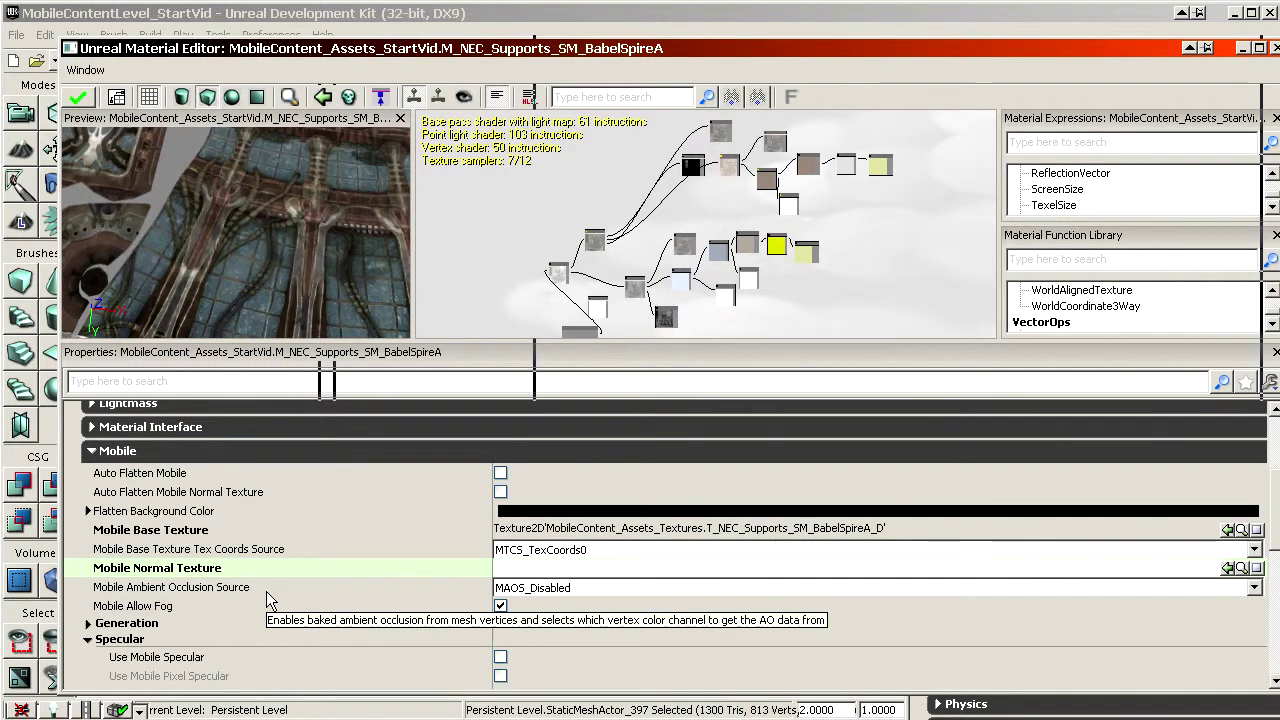
left_click(186, 606)
left_click(78, 95)
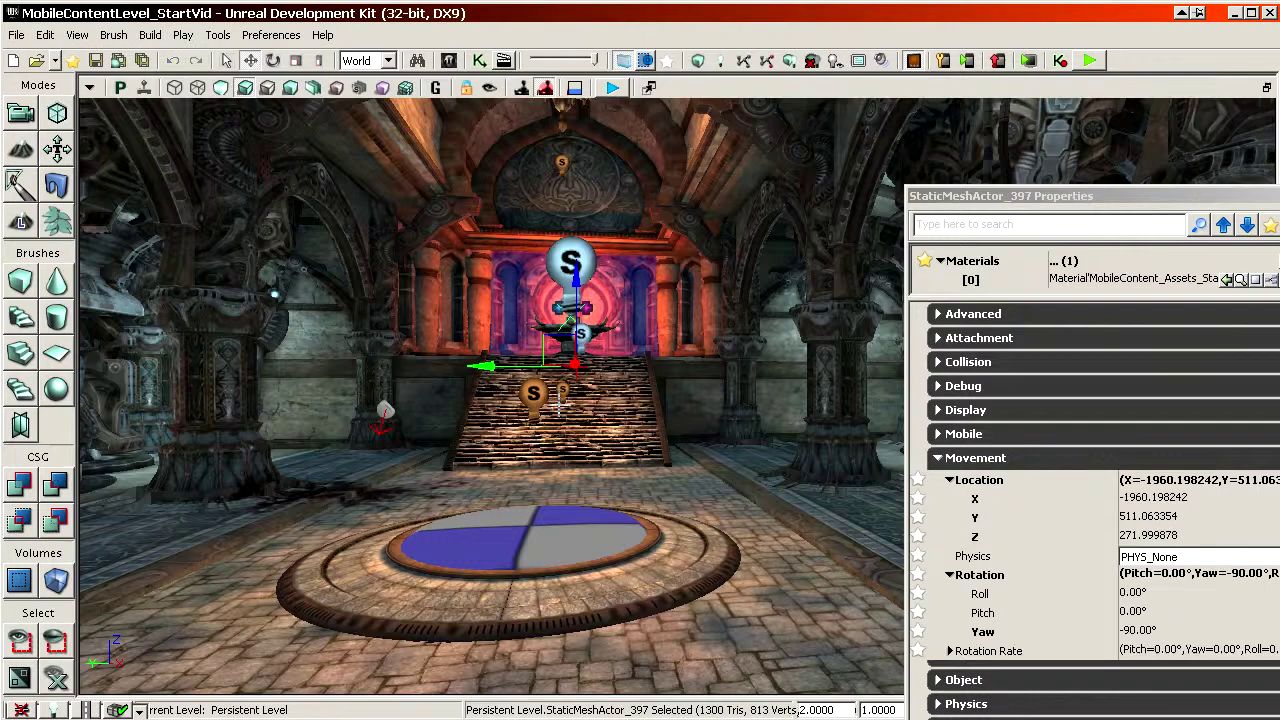
Select the black upper crate of the stack in the level and show the viewport in Unlit mode
left_click_drag(490, 400, 450, 370)
left_click(309, 383)
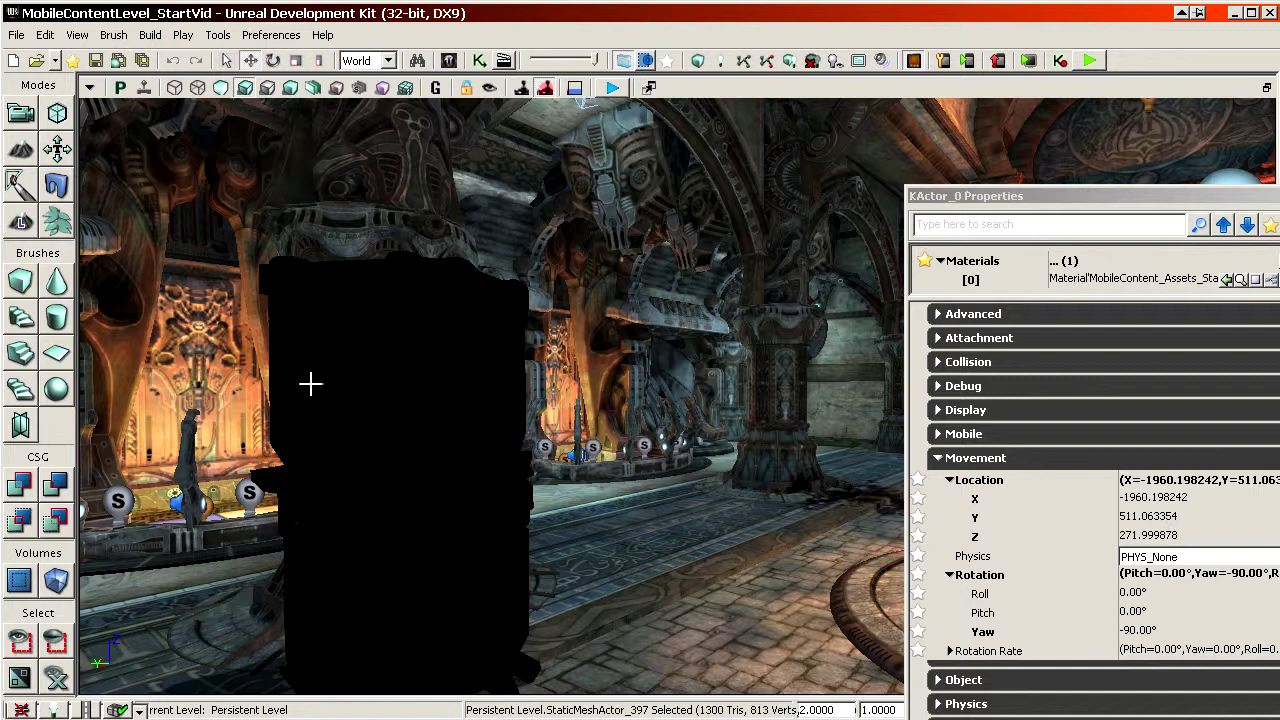
left_click(221, 88)
left_click_drag(275, 200, 245, 240)
left_click_drag(400, 300, 421, 257)
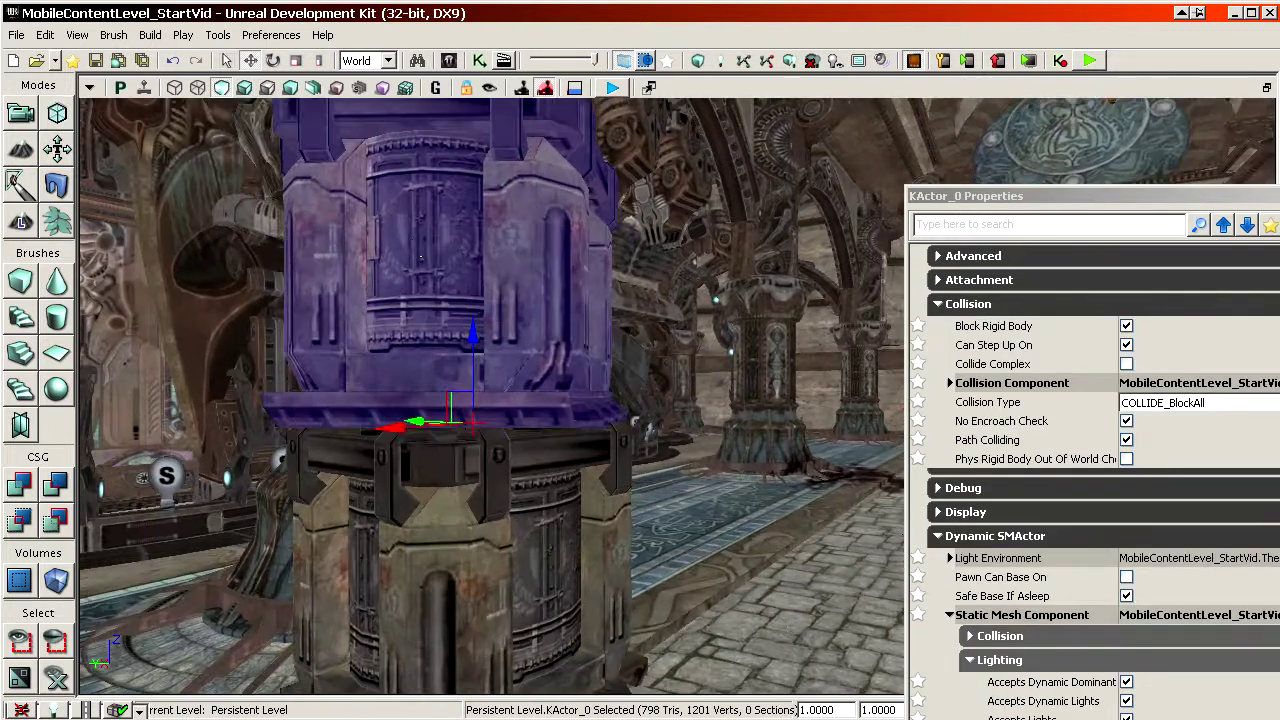
Bring the crate's properties window fully into view and collapse all of its property categories
left_click(1071, 203)
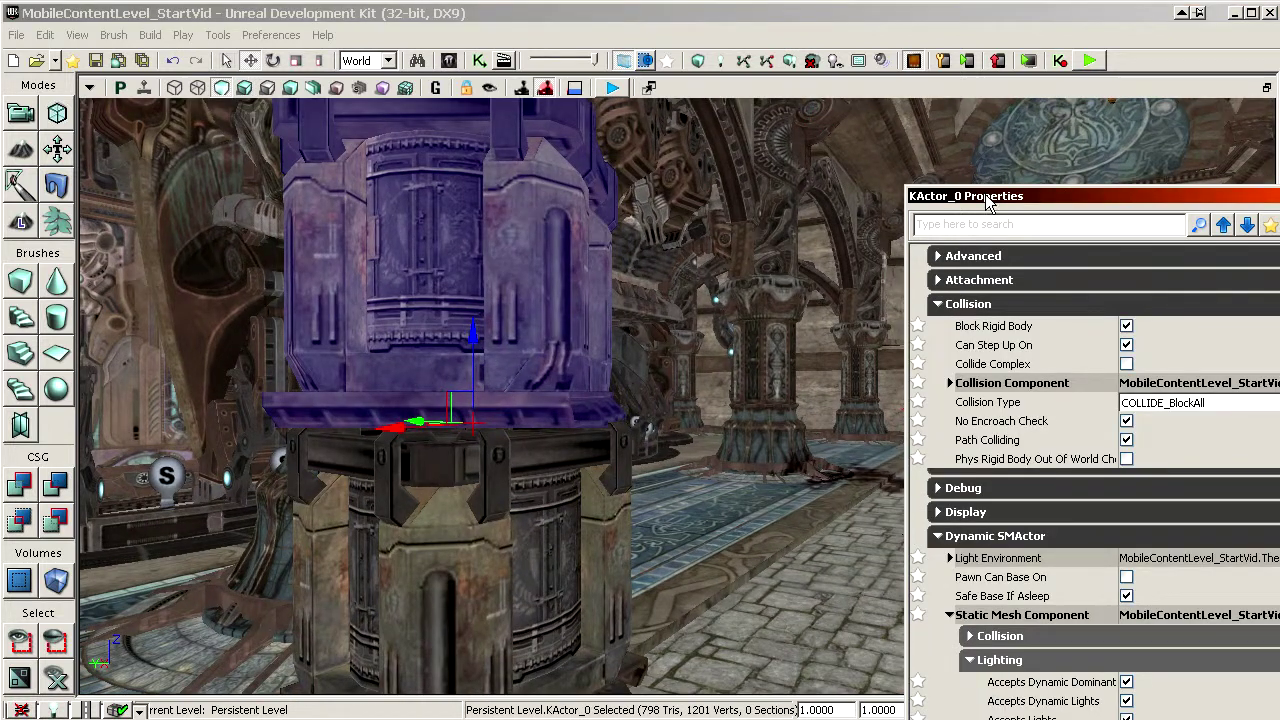
left_click_drag(988, 203, 735, 56)
left_click_drag(498, 246, 518, 237)
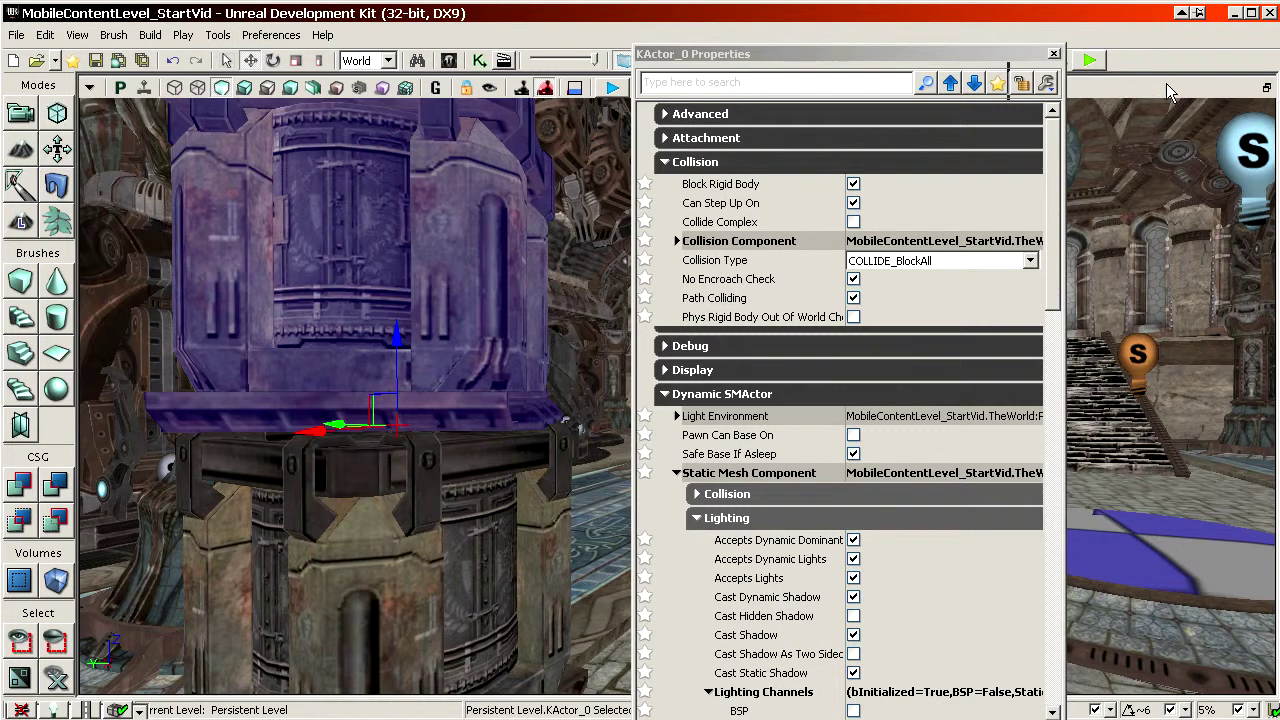
left_click(735, 163)
left_click(722, 236)
left_click(722, 236)
left_click(722, 236)
Filter the crate's properties by "mat" and open its material M_LT_Mech_SM_Cratebox02 in the material editor
left_click(728, 93)
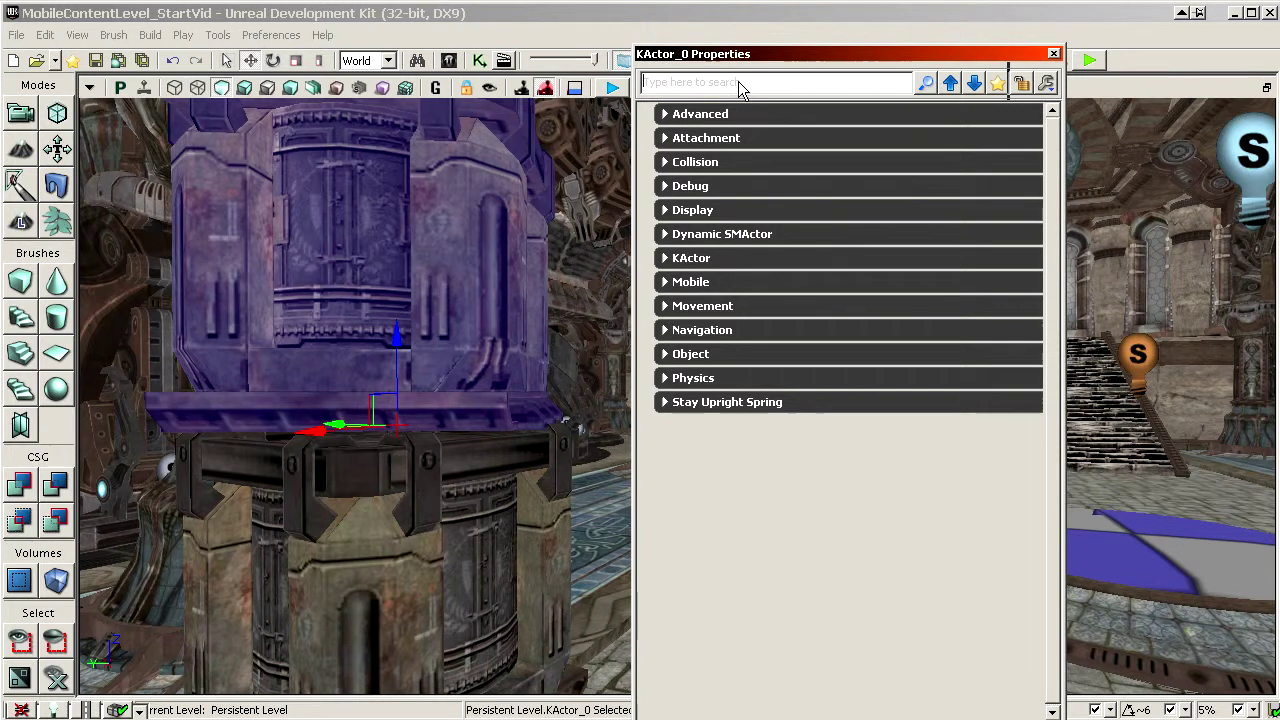
type("mat")
scroll(900, 287, "down", 3)
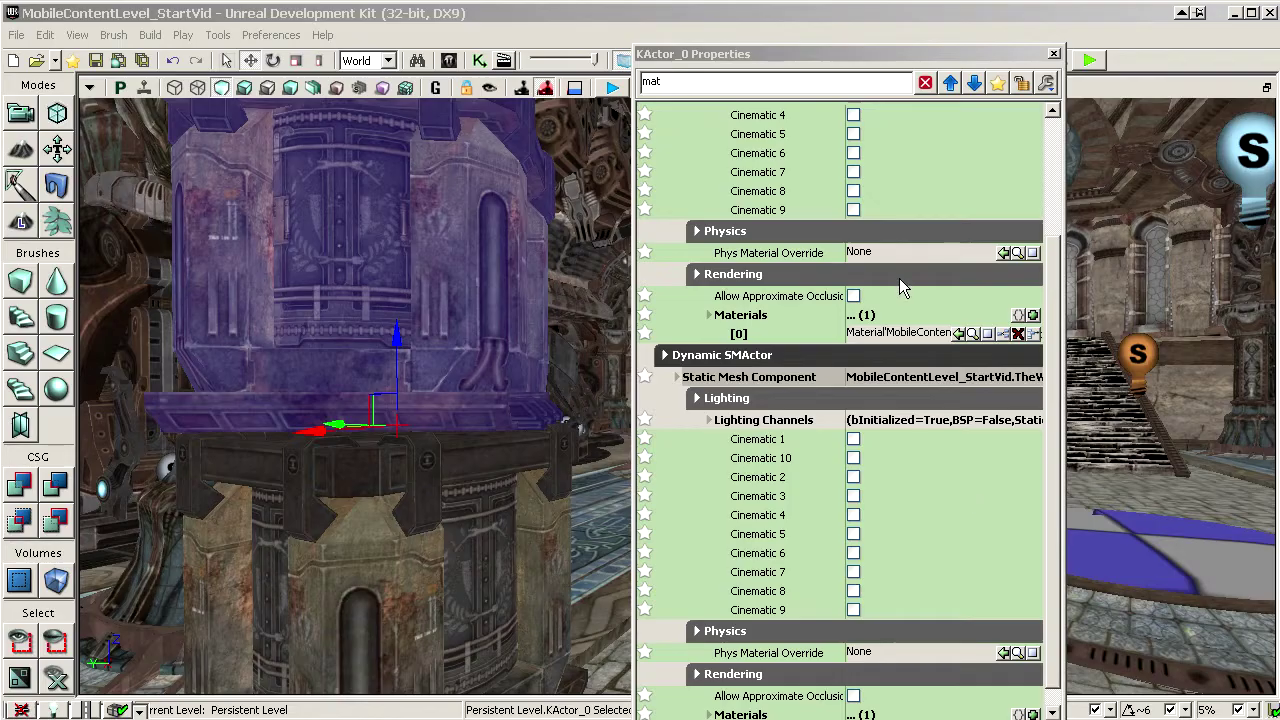
left_click(961, 333)
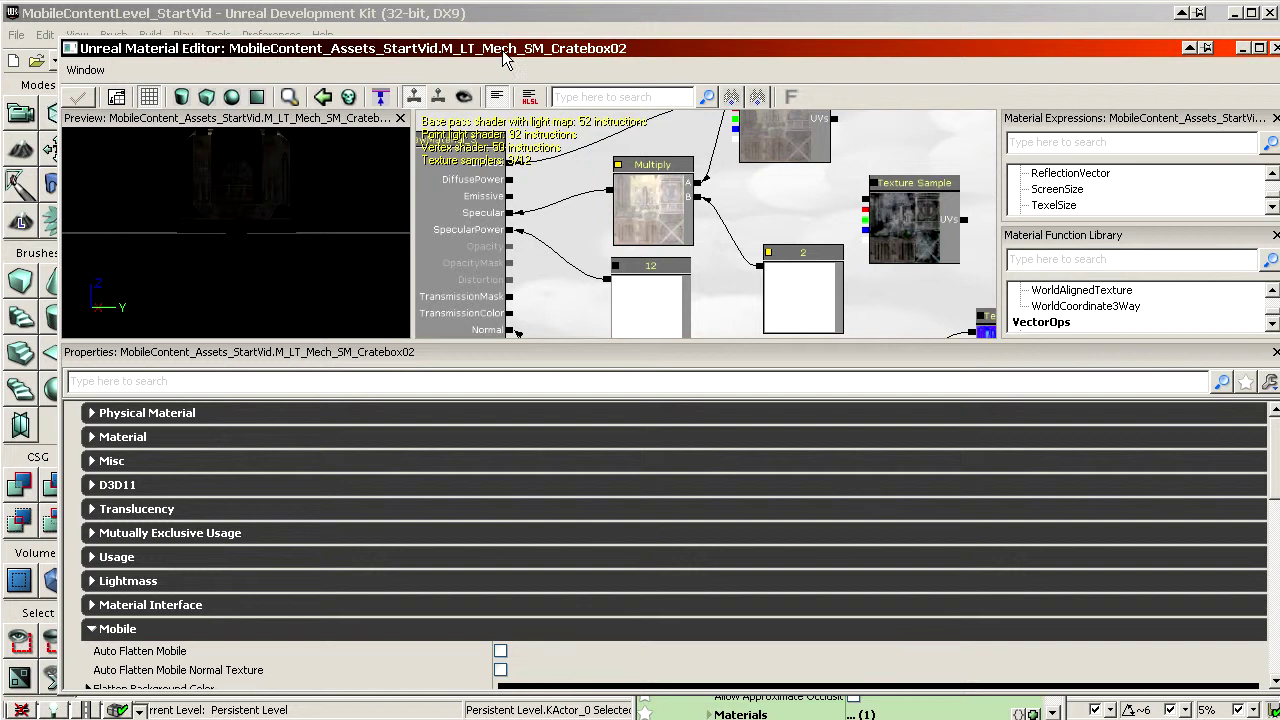
Locate the crate material's Mobile Base Texture, T_LT_Mech_SM_Cratebox02_D, in the Content Browser
left_click(250, 673)
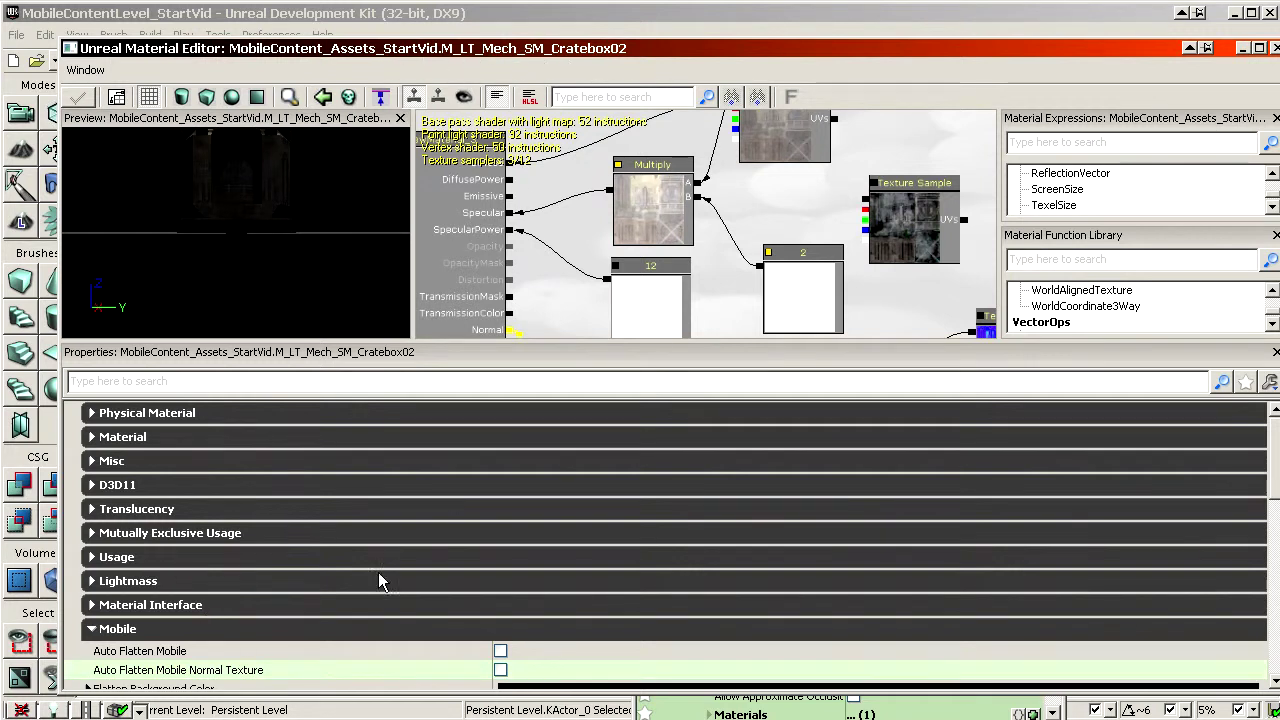
scroll(378, 580, "down", 4)
left_click(193, 488)
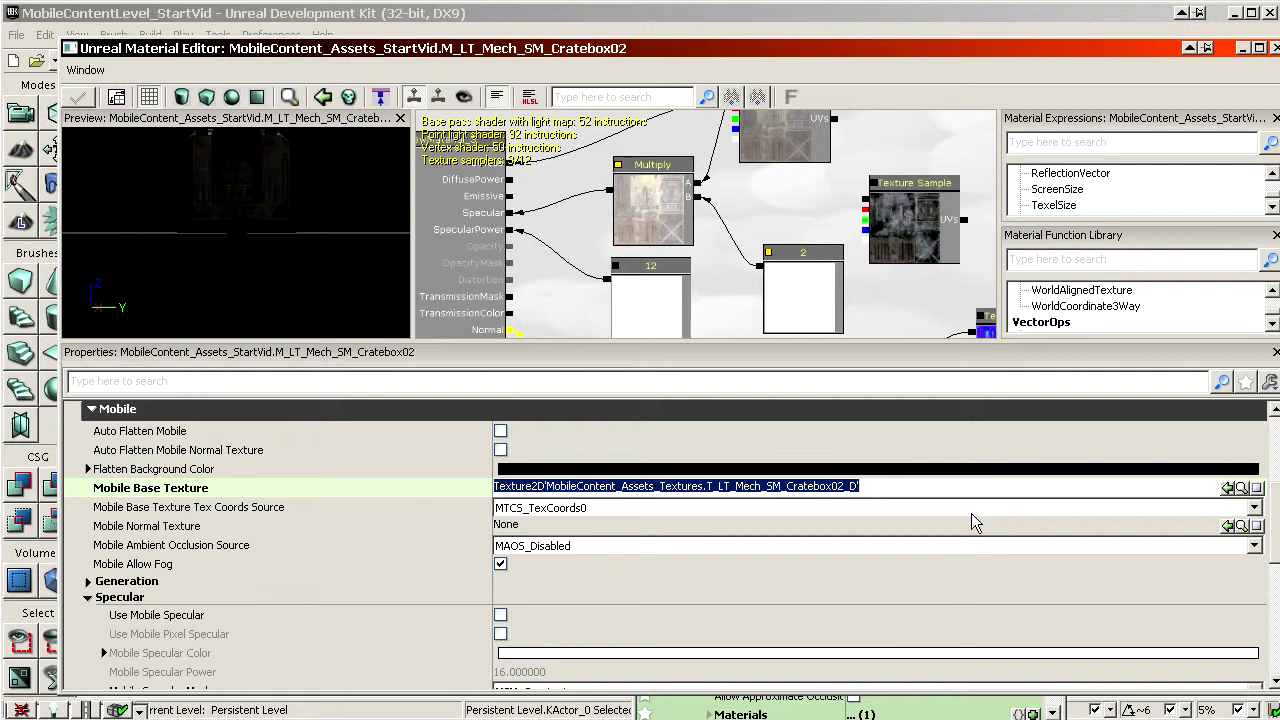
left_click(1241, 488)
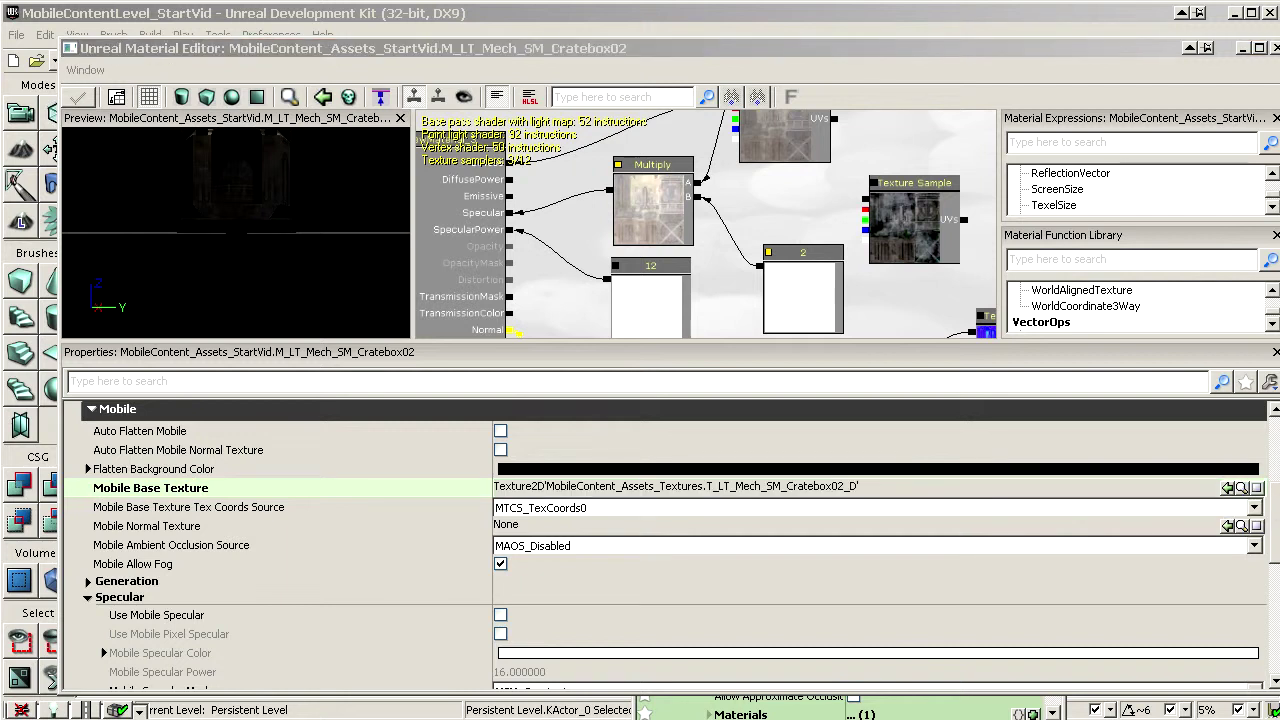
Assign the crate normal map T_LT_Mech_SM_Cratebox02_N from the Content Browser as the material's Mobile Normal Texture
left_click_drag(1279, 98, 784, 22)
left_click(975, 557)
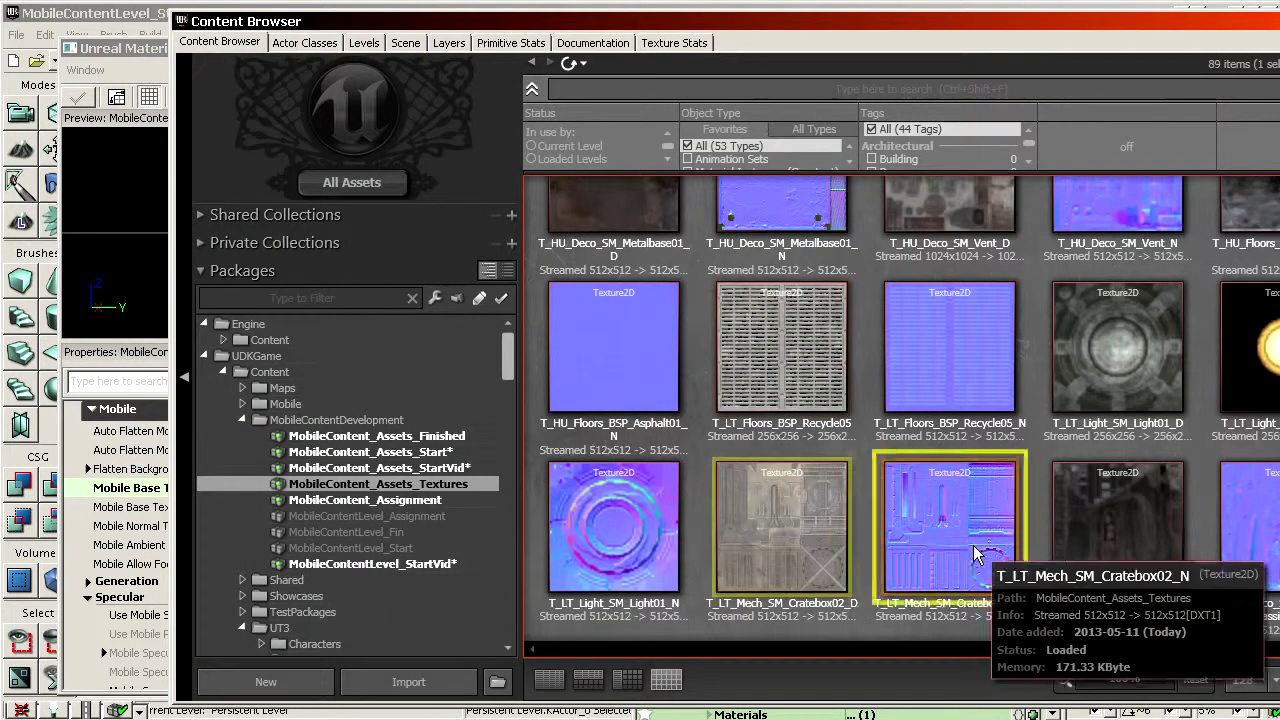
left_click(149, 52)
left_click(242, 525)
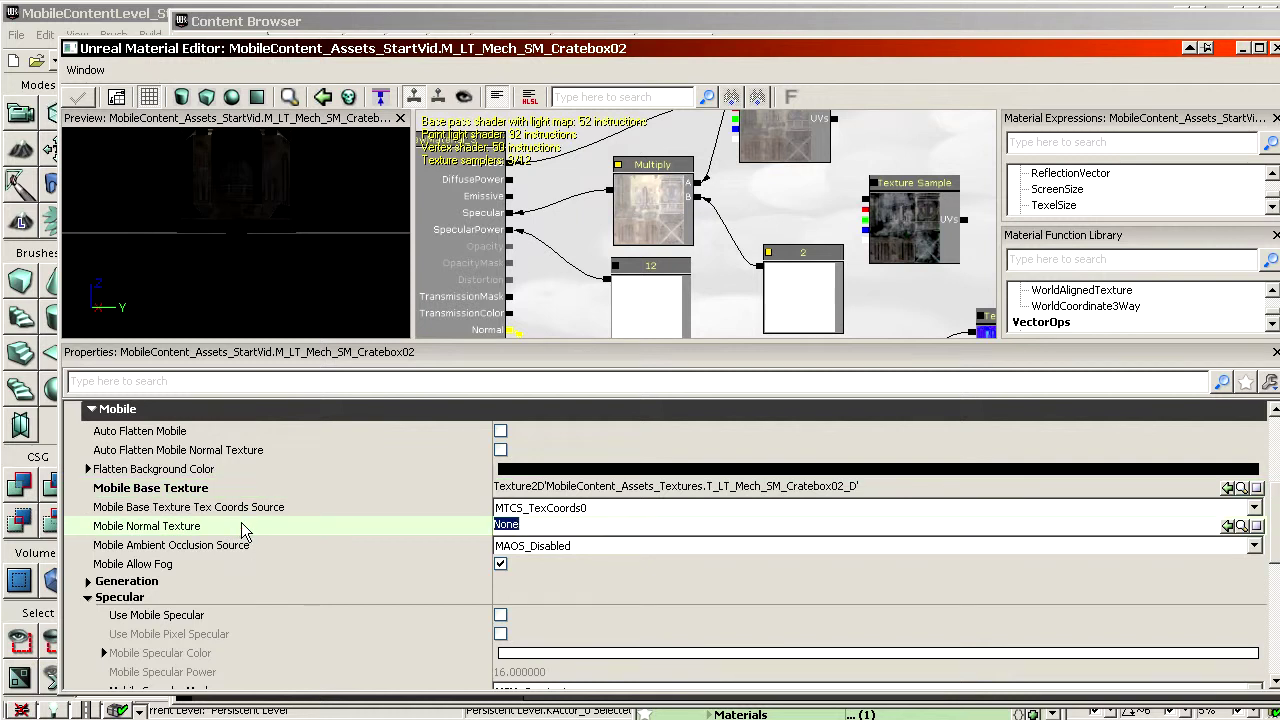
left_click(1225, 527)
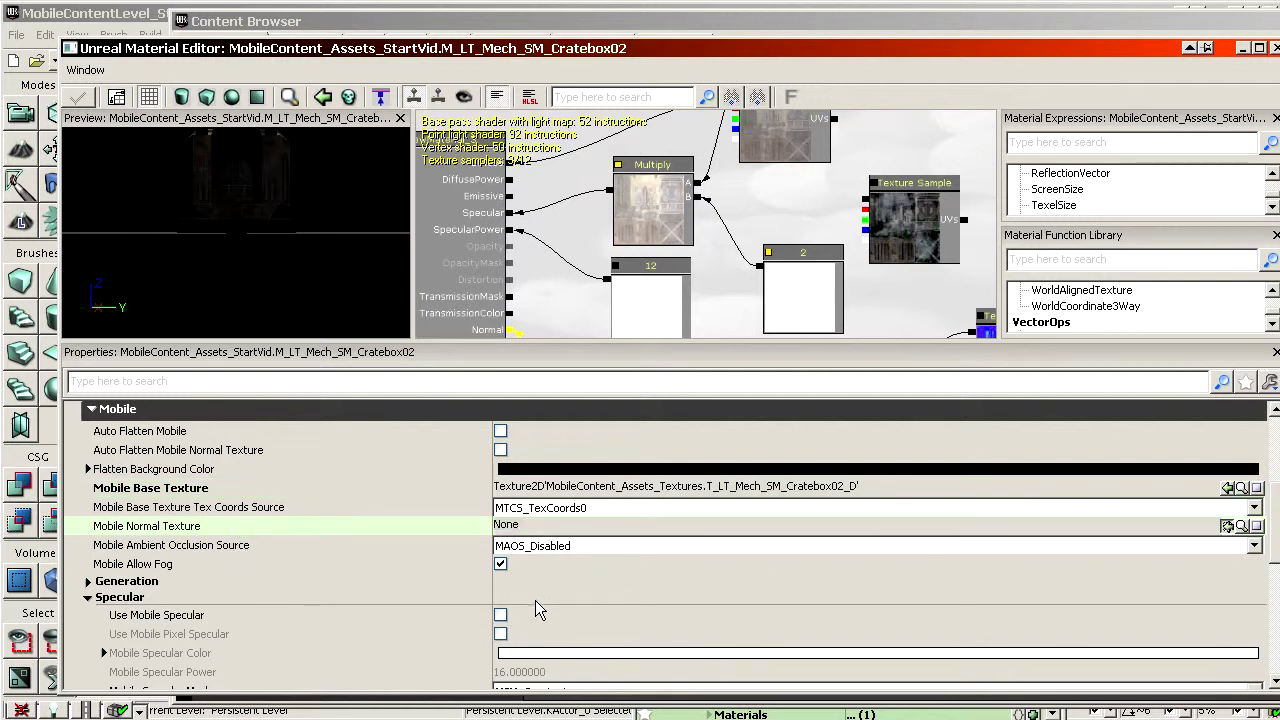
Enable Use Mobile Specular and Use Mobile Pixel Specular for the crate material
left_click(536, 618)
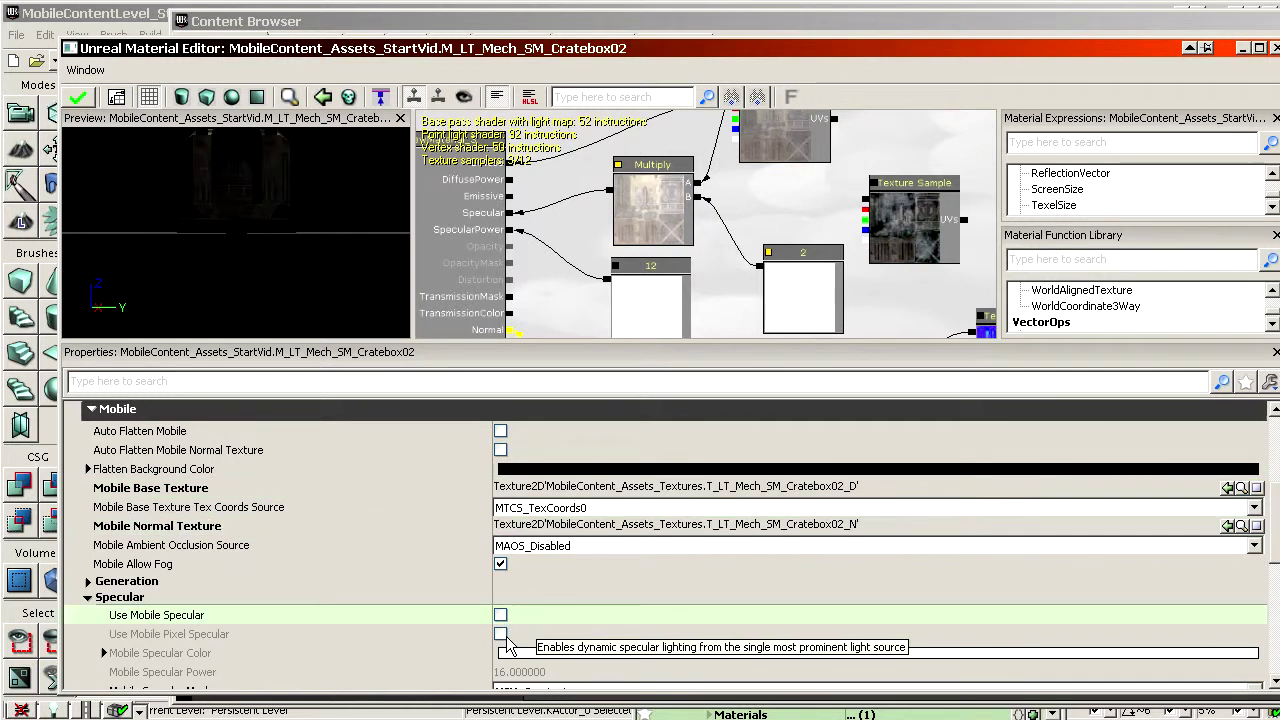
left_click(501, 616)
left_click(502, 637)
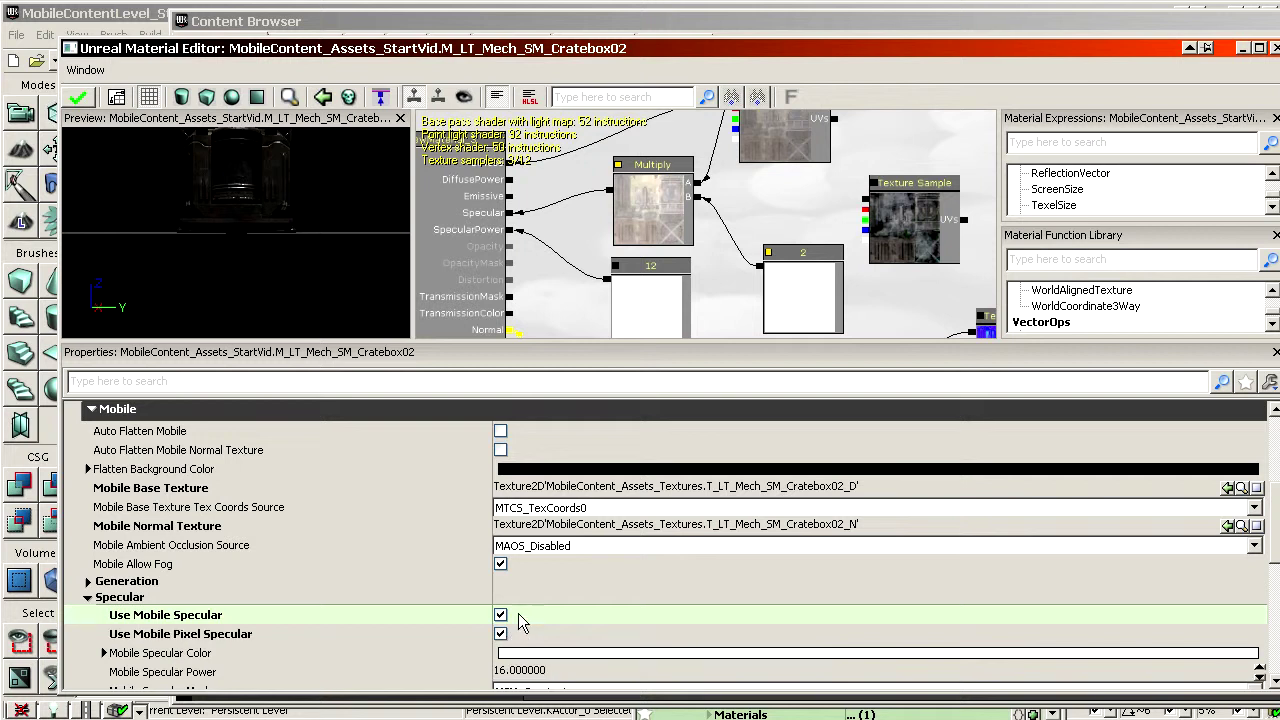
Set the crate material's Mobile Specular Mask to MSM_DiffuseRed
scroll(520, 625, "down", 2)
left_click_drag(240, 235, 338, 282)
left_click(517, 549)
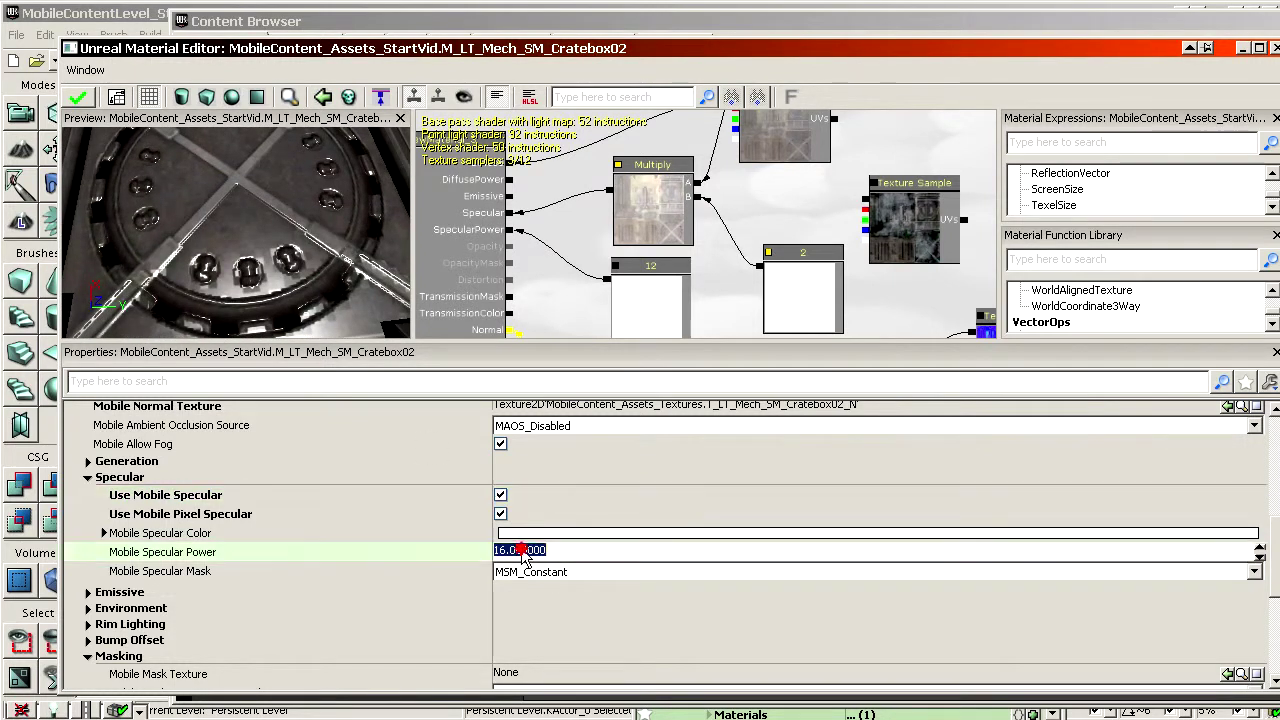
left_click(555, 576)
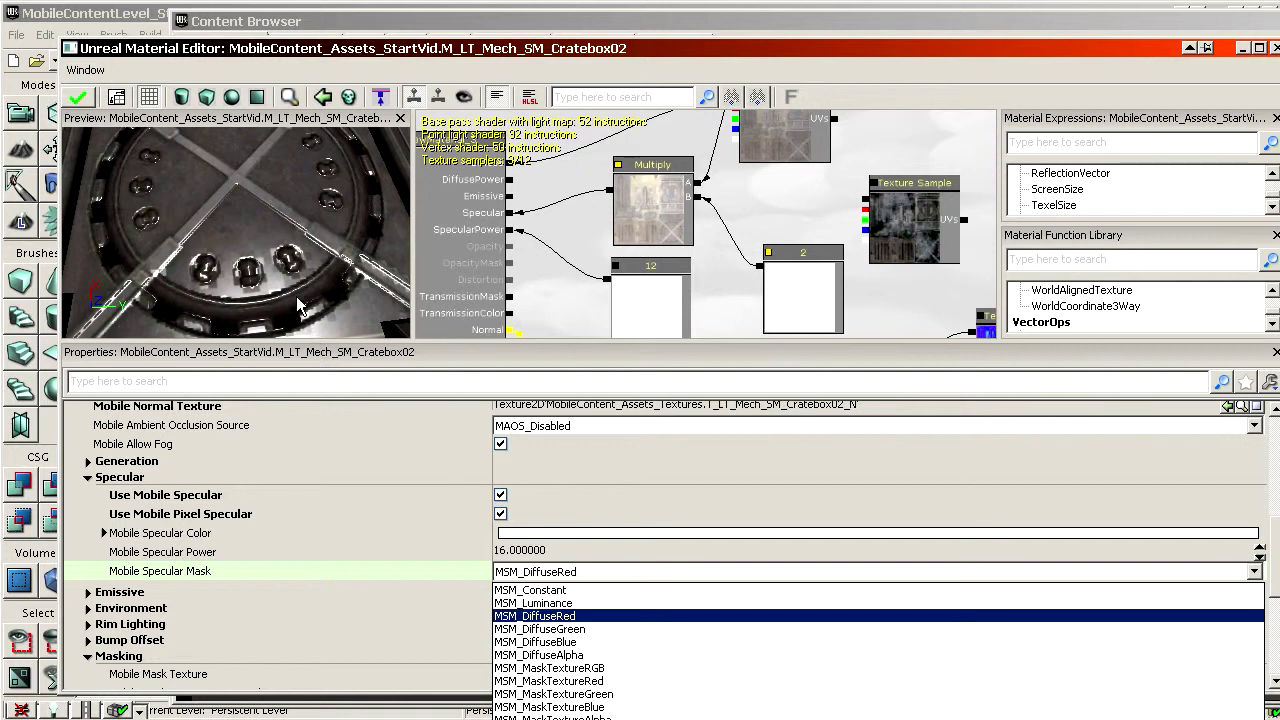
Examine the masked specular highlights on the crate's lid in the material preview from several angles and distances
right_click_drag(265, 230, 265, 265)
mouse_move(265, 265)
left_mouse_down()
mouse_move(262, 170)
mouse_move(257, 280)
left_mouse_up()
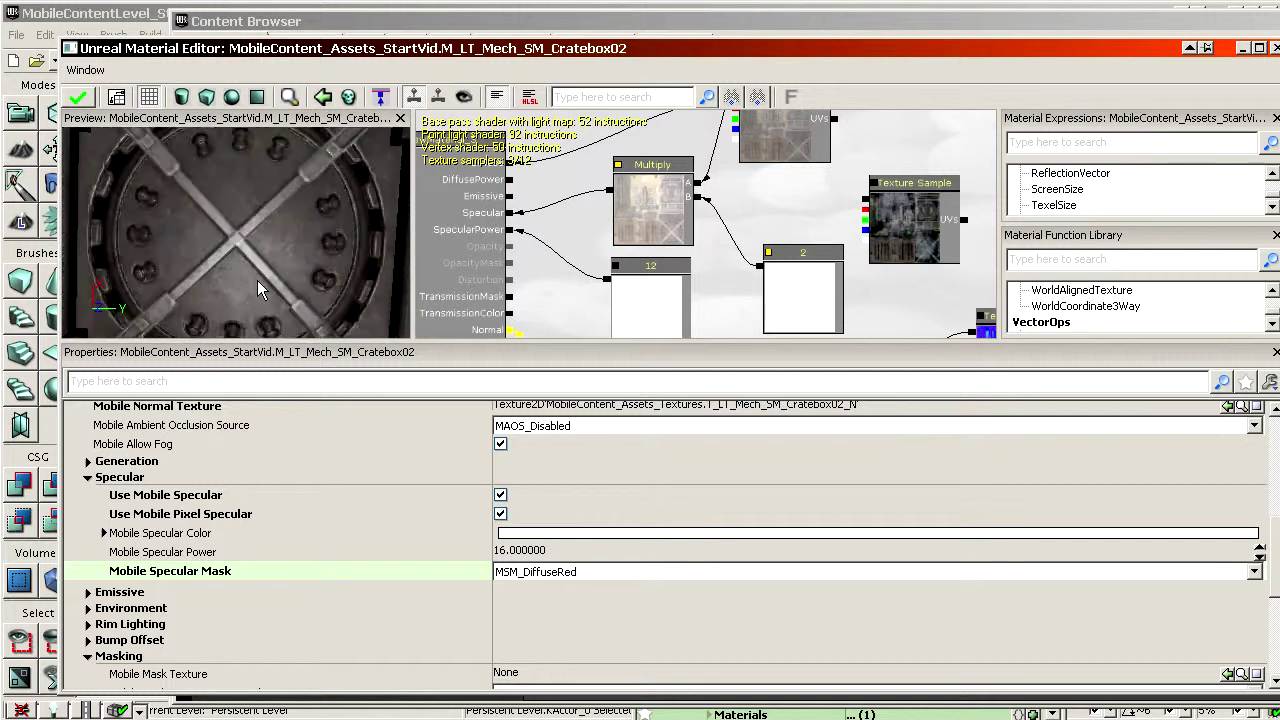
right_click_drag(258, 277, 258, 245)
mouse_move(258, 245)
left_mouse_down()
mouse_move(257, 285)
mouse_move(245, 250)
left_mouse_up()
right_click_drag(245, 250, 245, 285)
left_click_drag(245, 285, 250, 258)
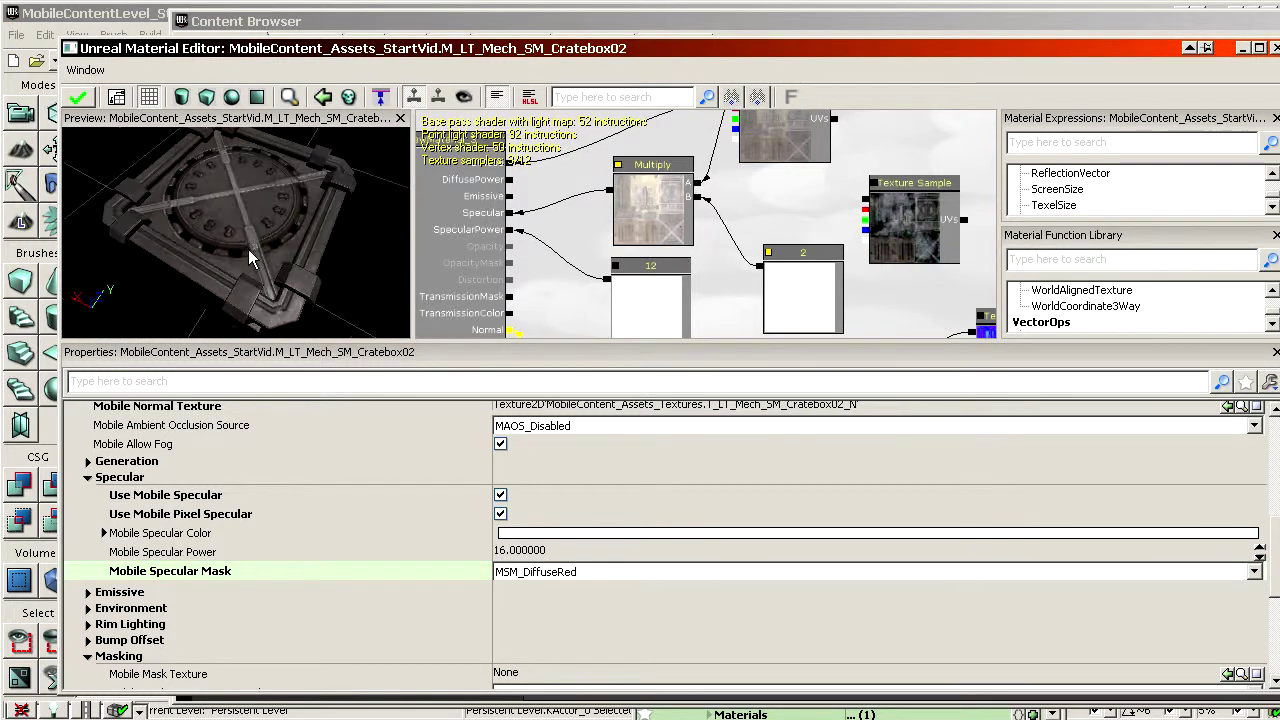
right_click_drag(250, 258, 250, 225)
left_click_drag(250, 225, 268, 280)
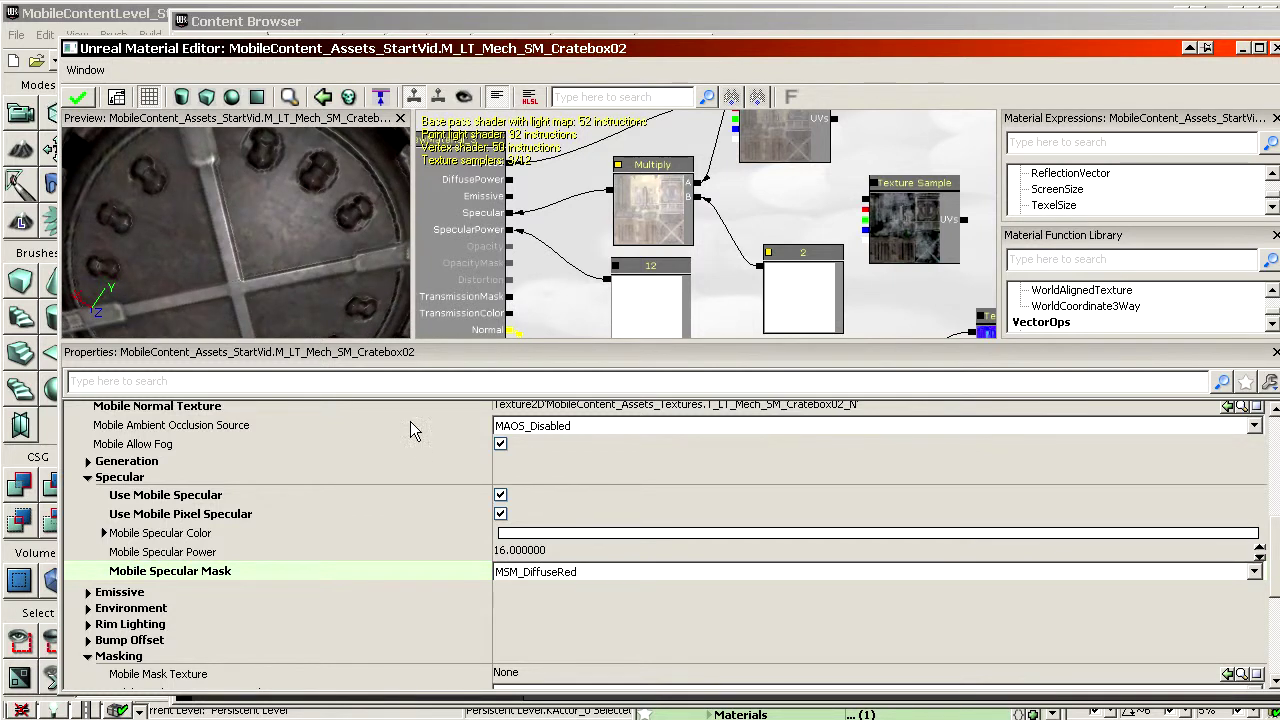
left_click_drag(333, 307, 372, 312)
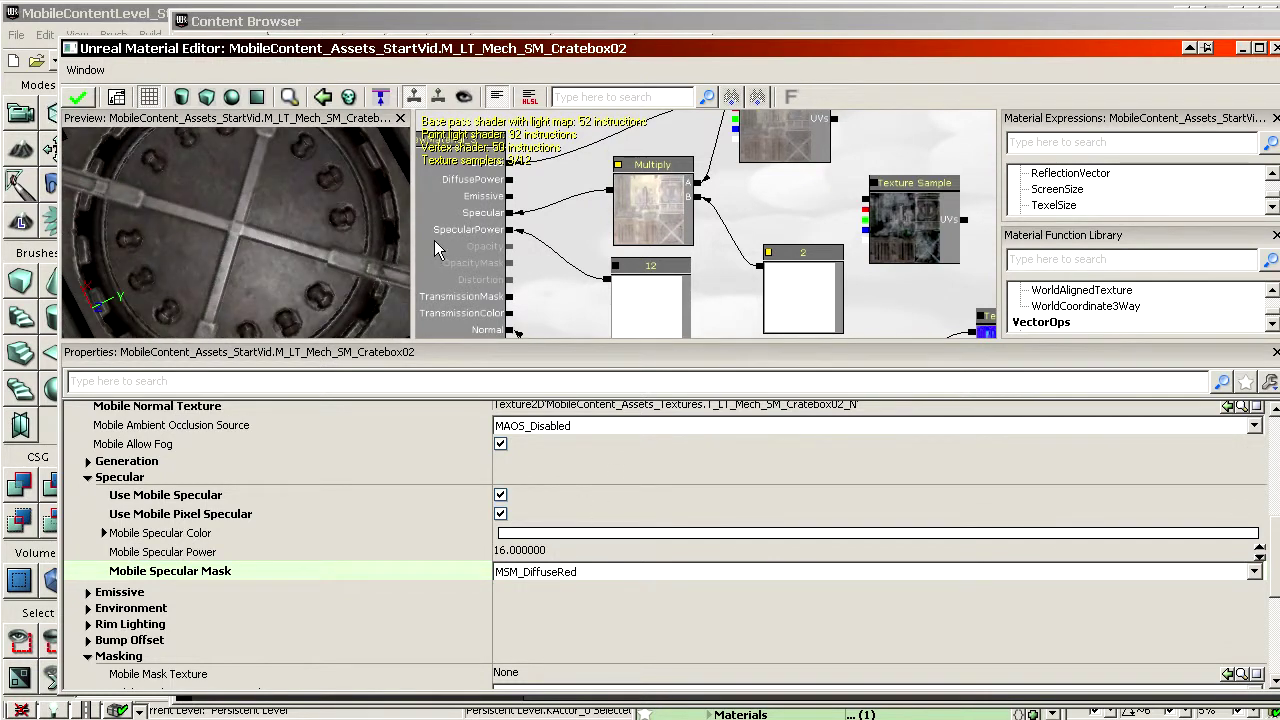
Inspect the crate's diffuse Texture Sample in the material graph, then review the mobile settings and the crate preview
left_click_drag(712, 218, 618, 271)
scroll(714, 220, "up", 3)
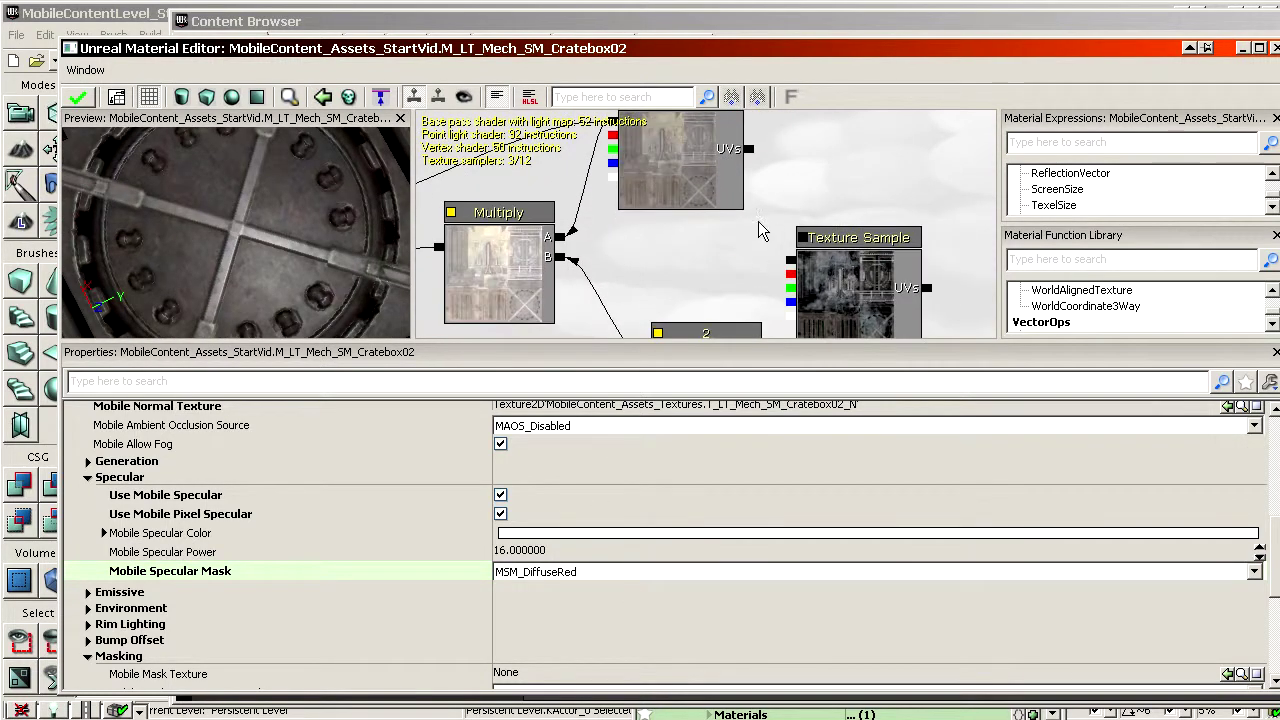
left_click_drag(758, 221, 891, 295)
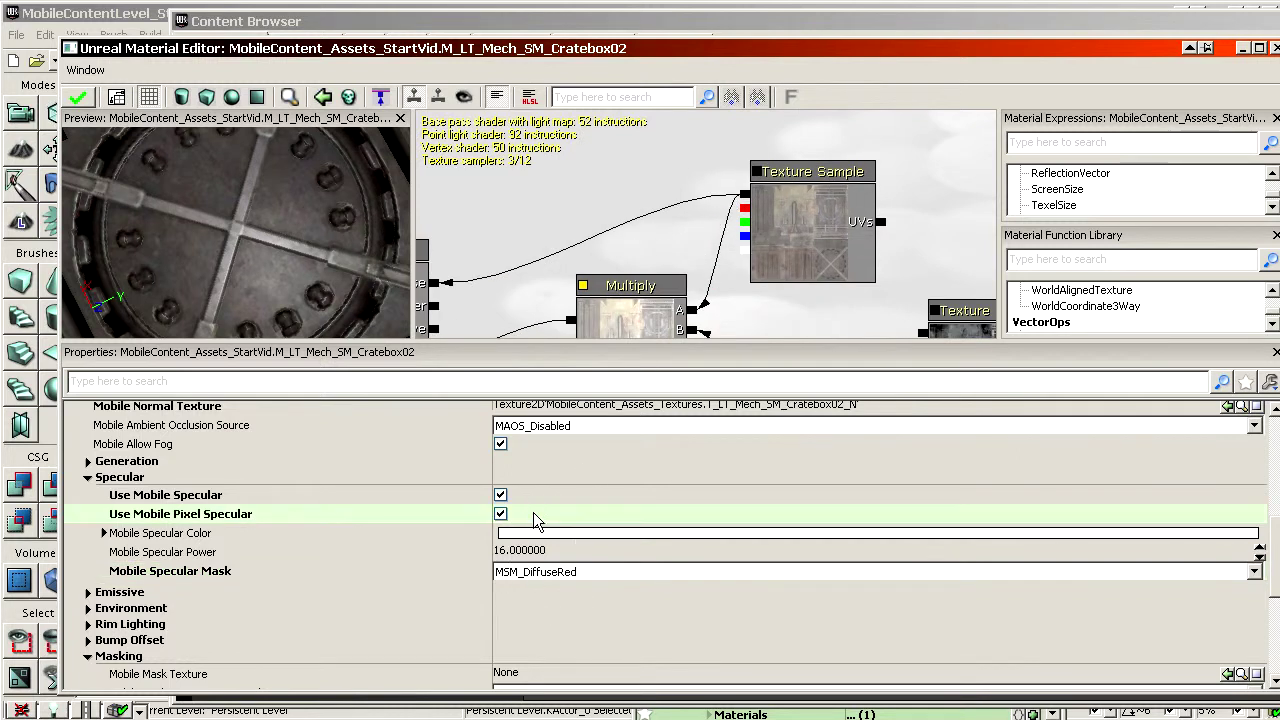
scroll(533, 512, "down", 3)
scroll(526, 508, "up", 6)
mouse_move(298, 225)
left_mouse_down()
mouse_move(300, 280)
mouse_move(298, 225)
left_mouse_up()
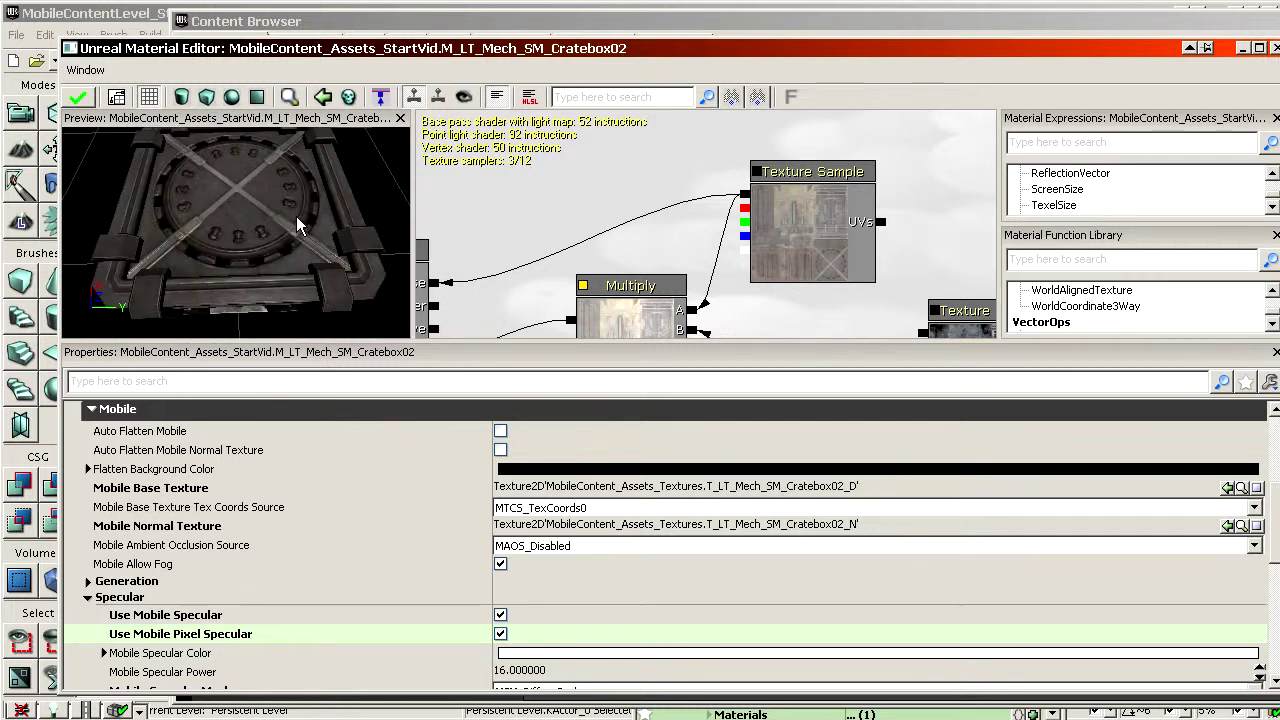
Apply the changes to the M_LT_Mech_SM_Cratebox02 material and close its editor
left_click(80, 98)
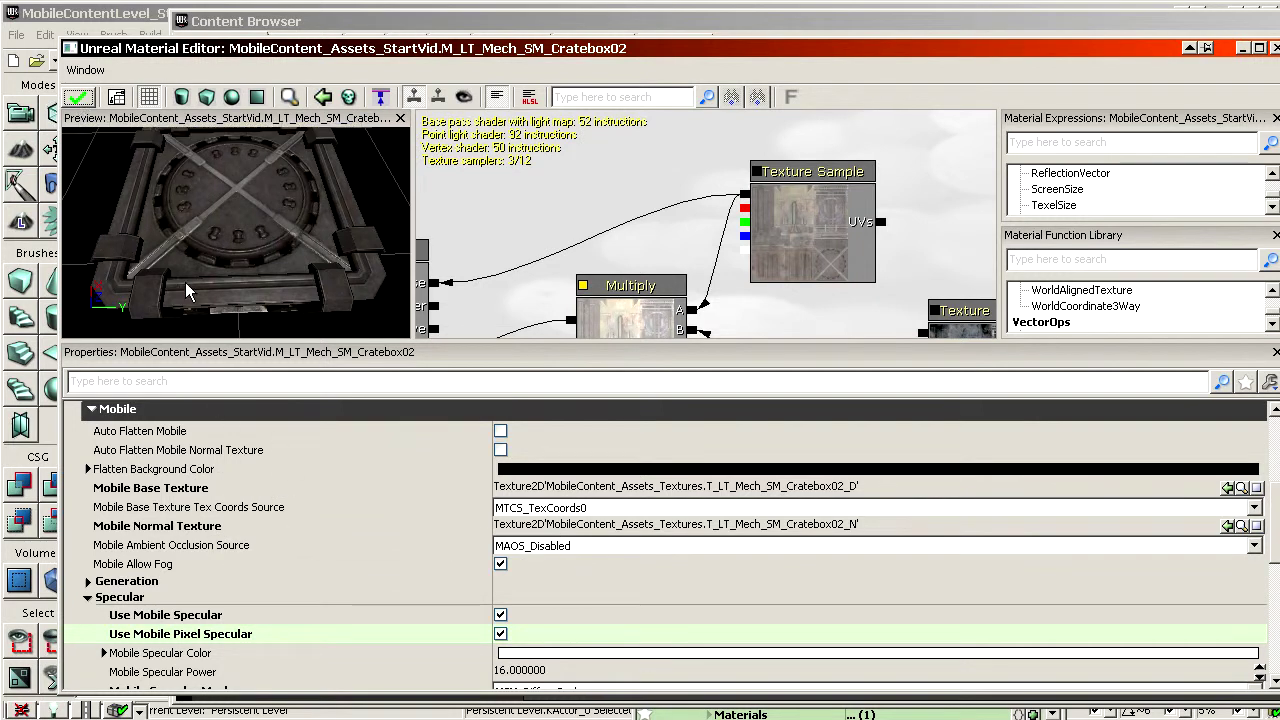
left_click(78, 97)
left_click(158, 529)
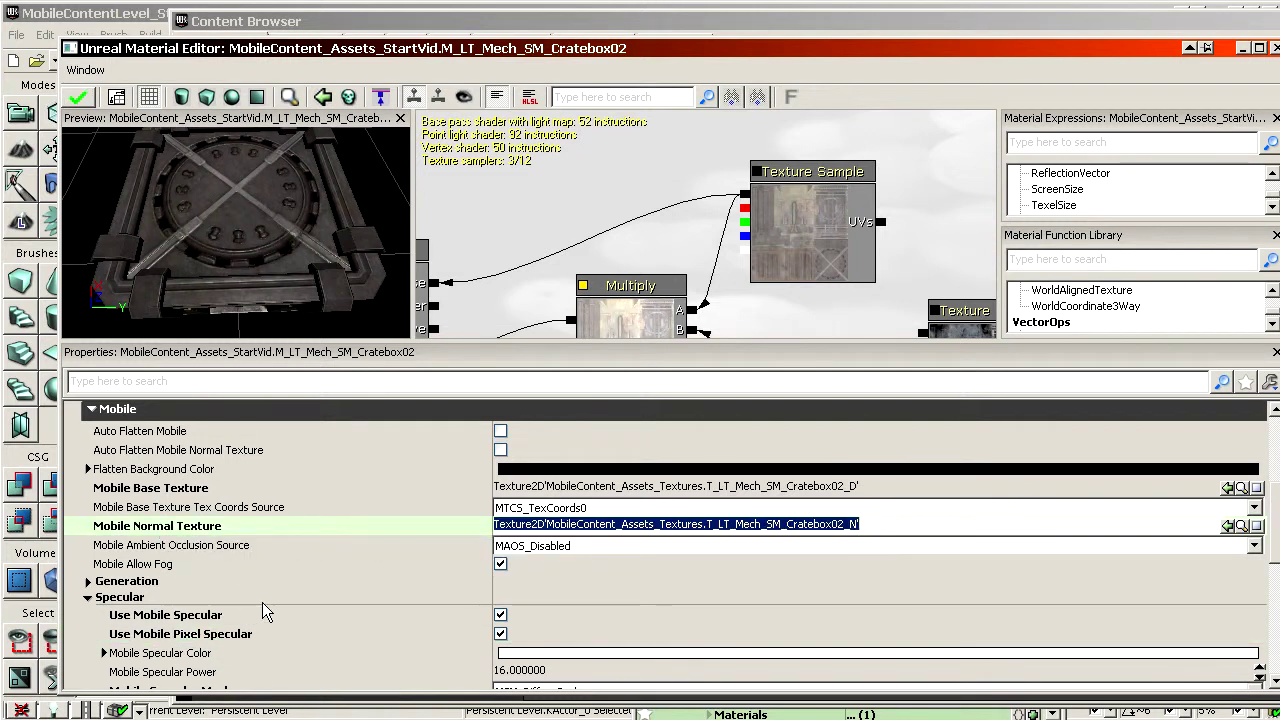
left_click(227, 621)
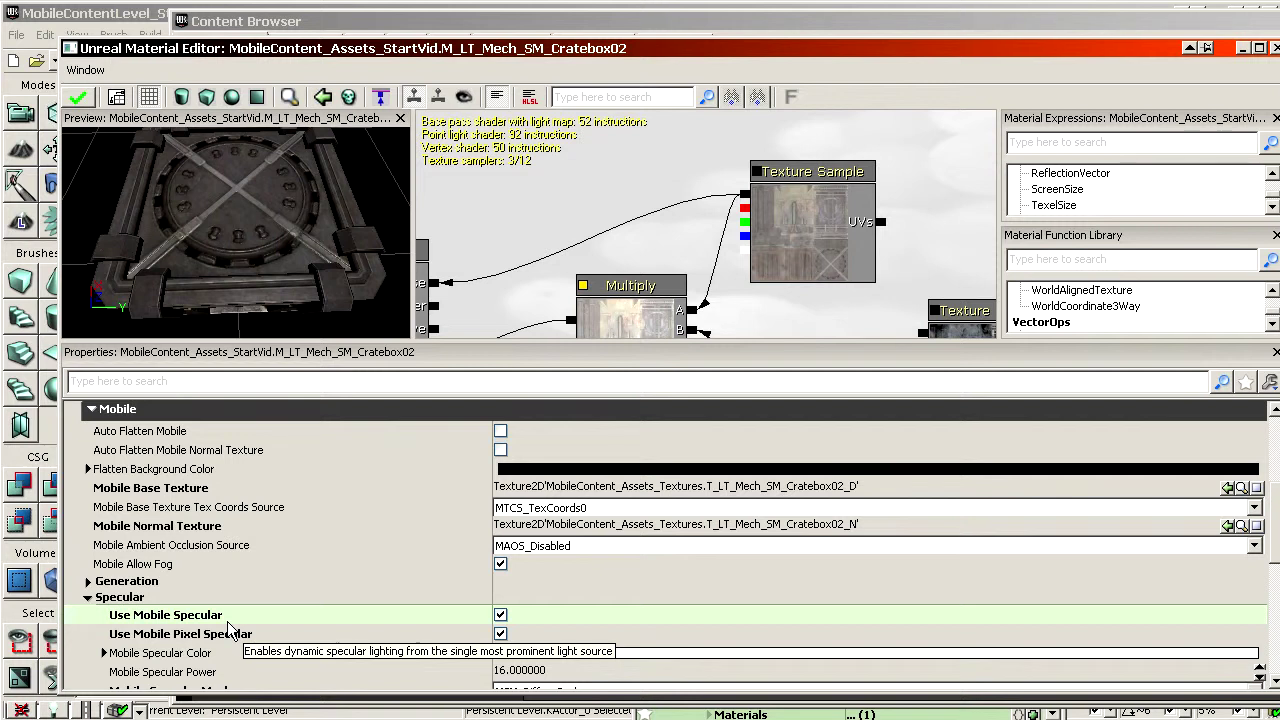
left_click(77, 97)
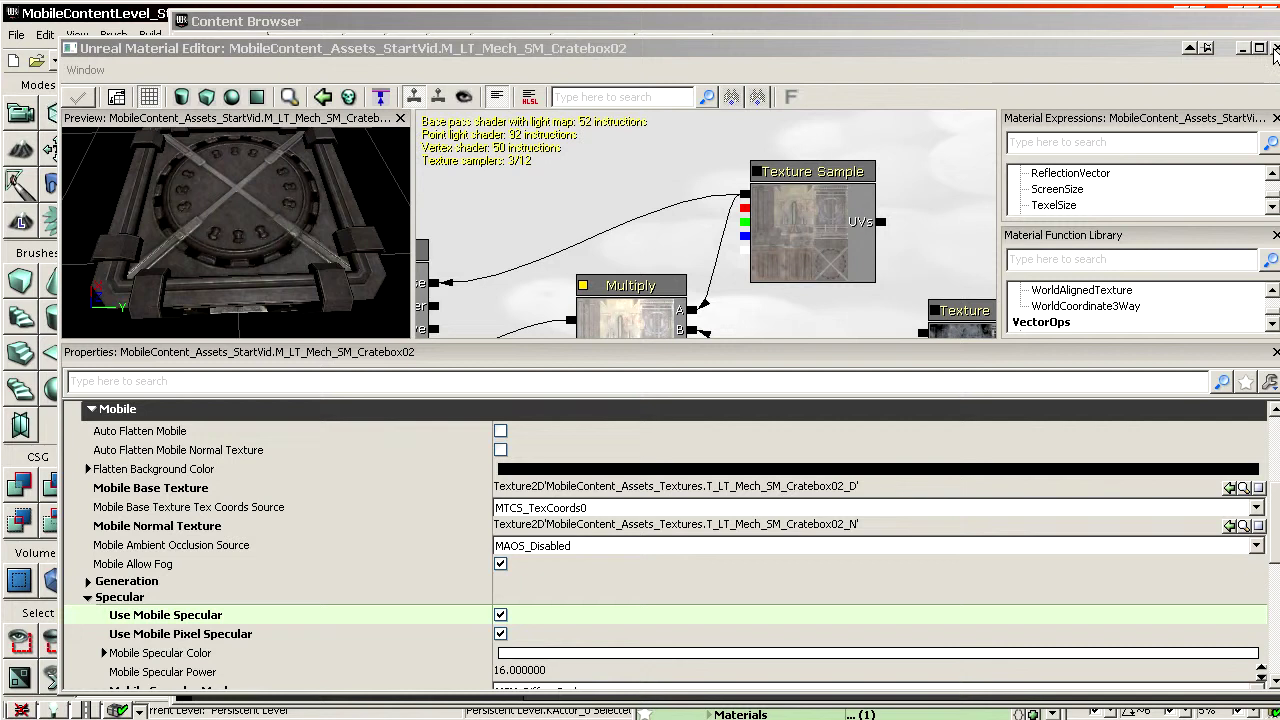
left_click(1274, 48)
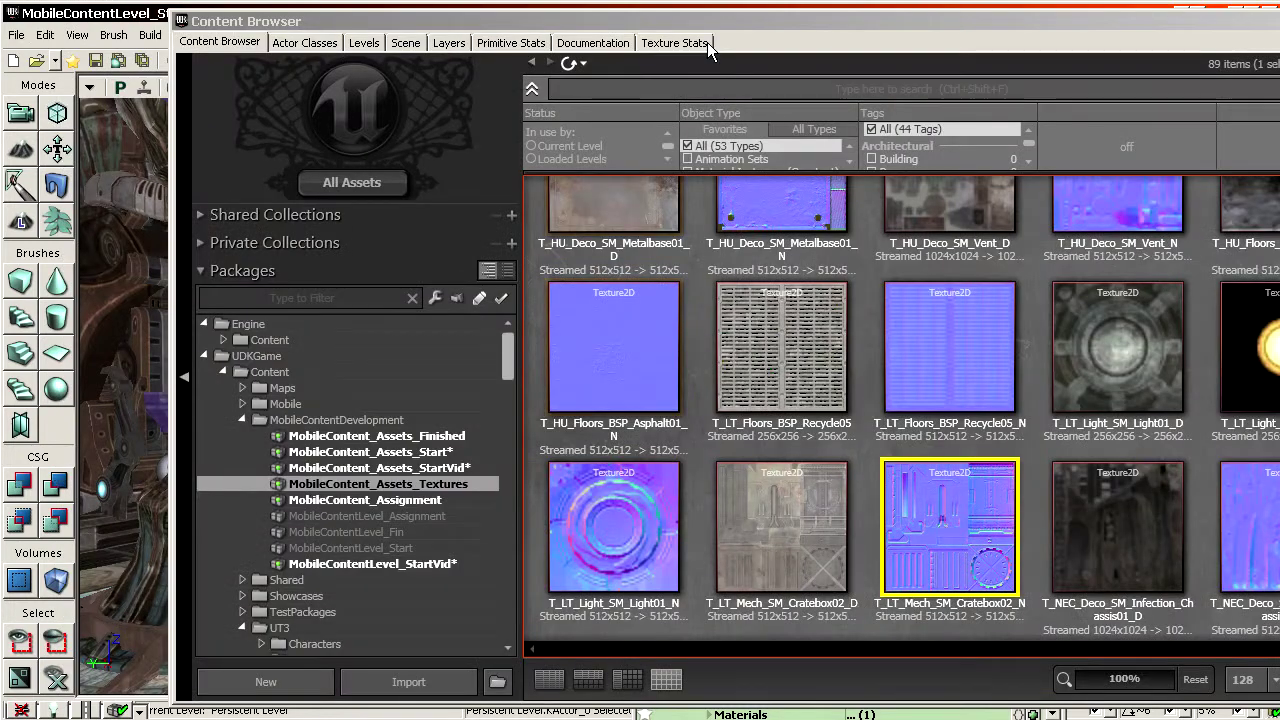
Locate the material of the pillar mesh in the level and open M_NEC_Supports_SM_BabelSpireA for editing
left_click_drag(714, 30, 1148, 25)
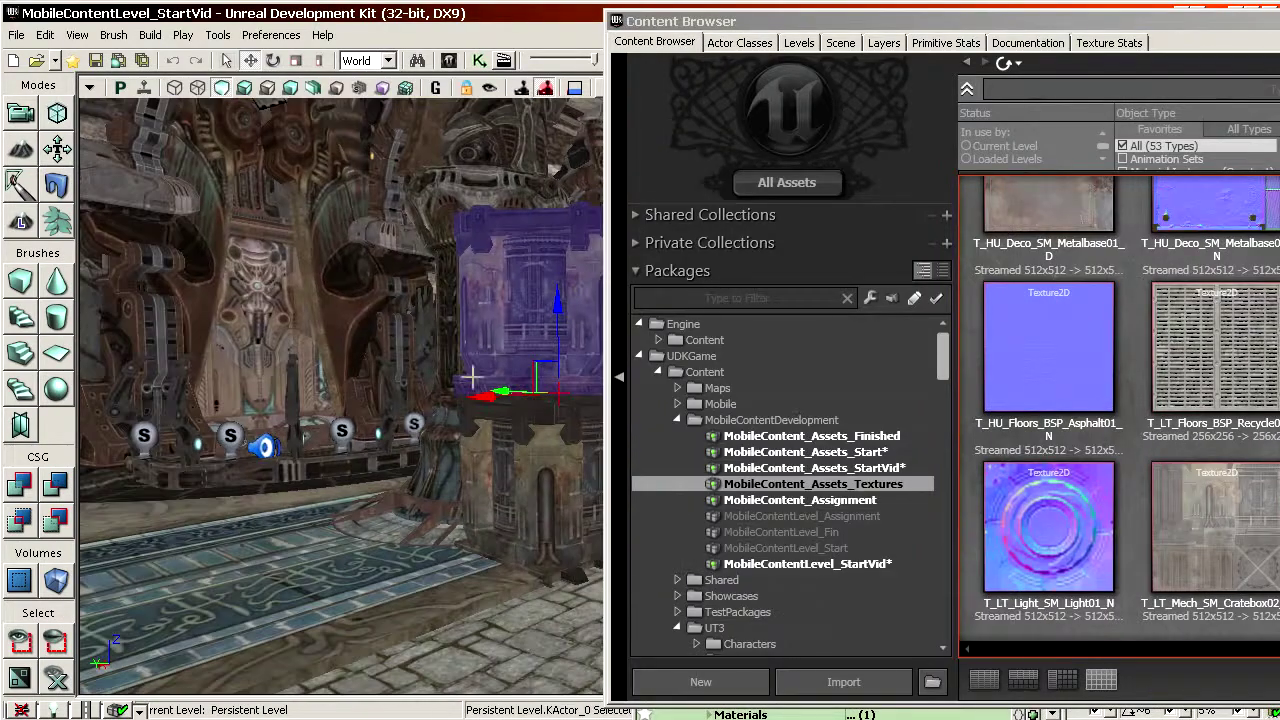
left_click_drag(470, 300, 506, 252)
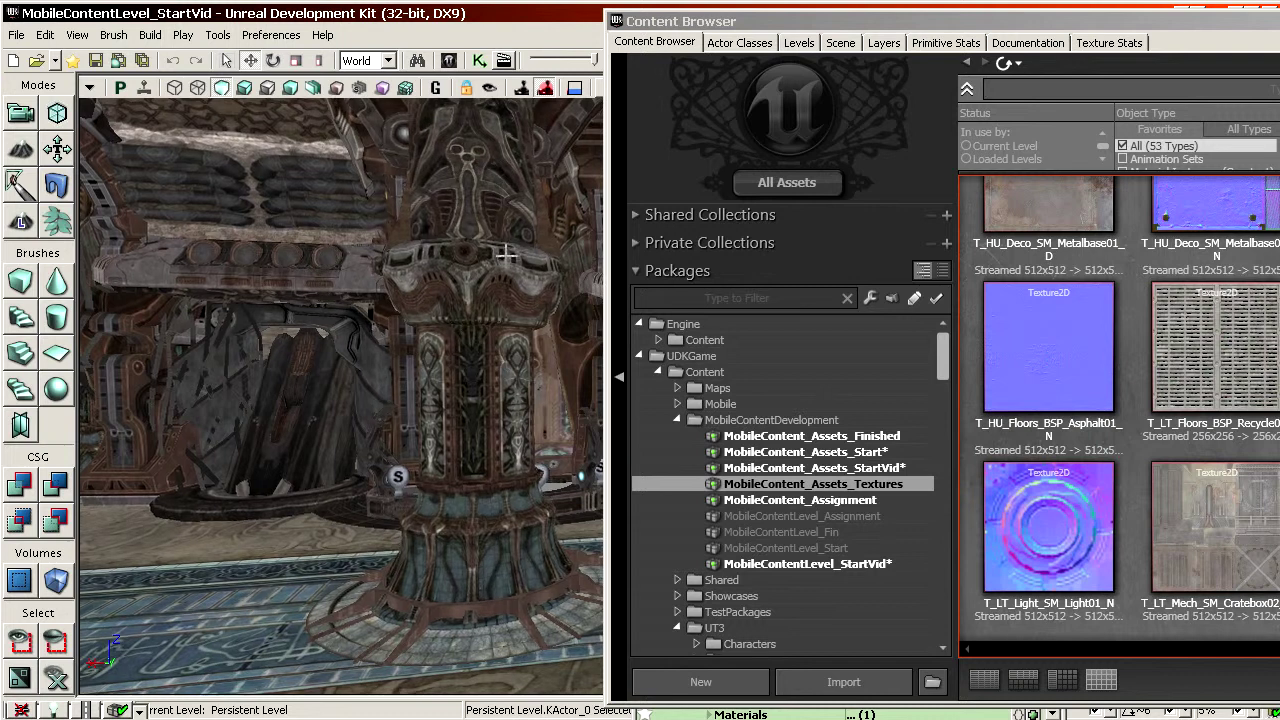
left_click(452, 222)
double_click(463, 358)
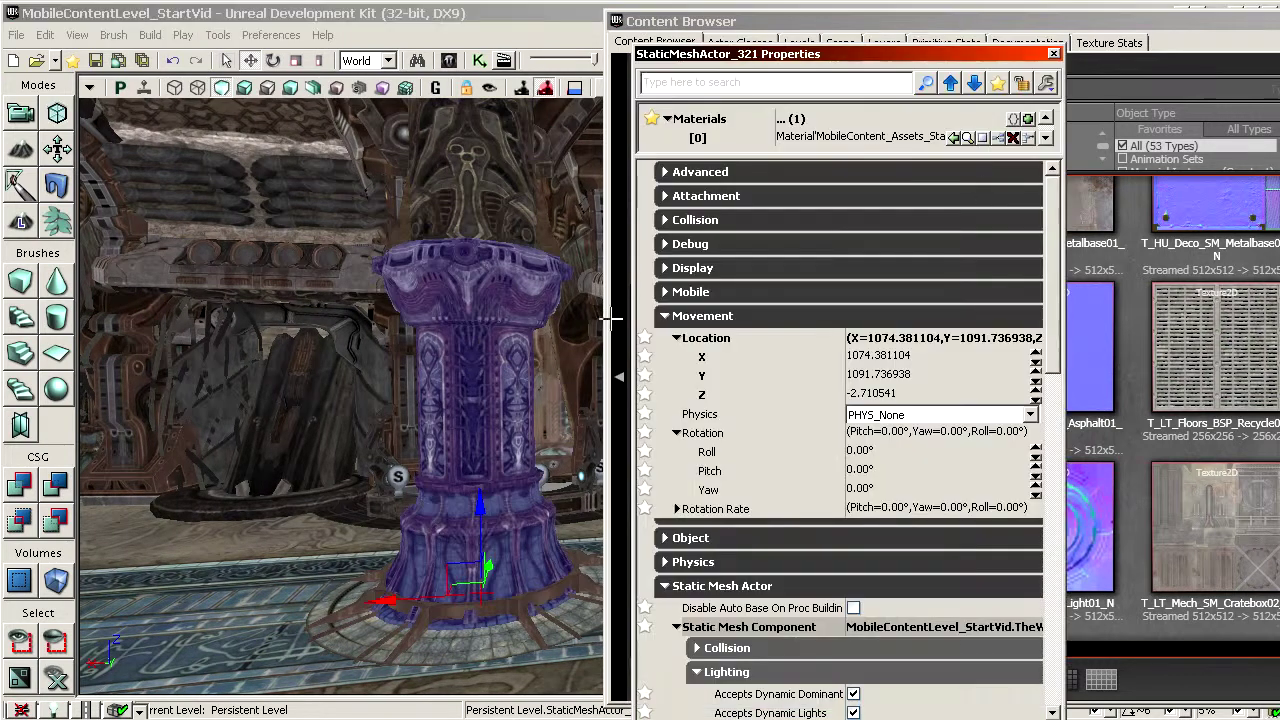
left_click(981, 136)
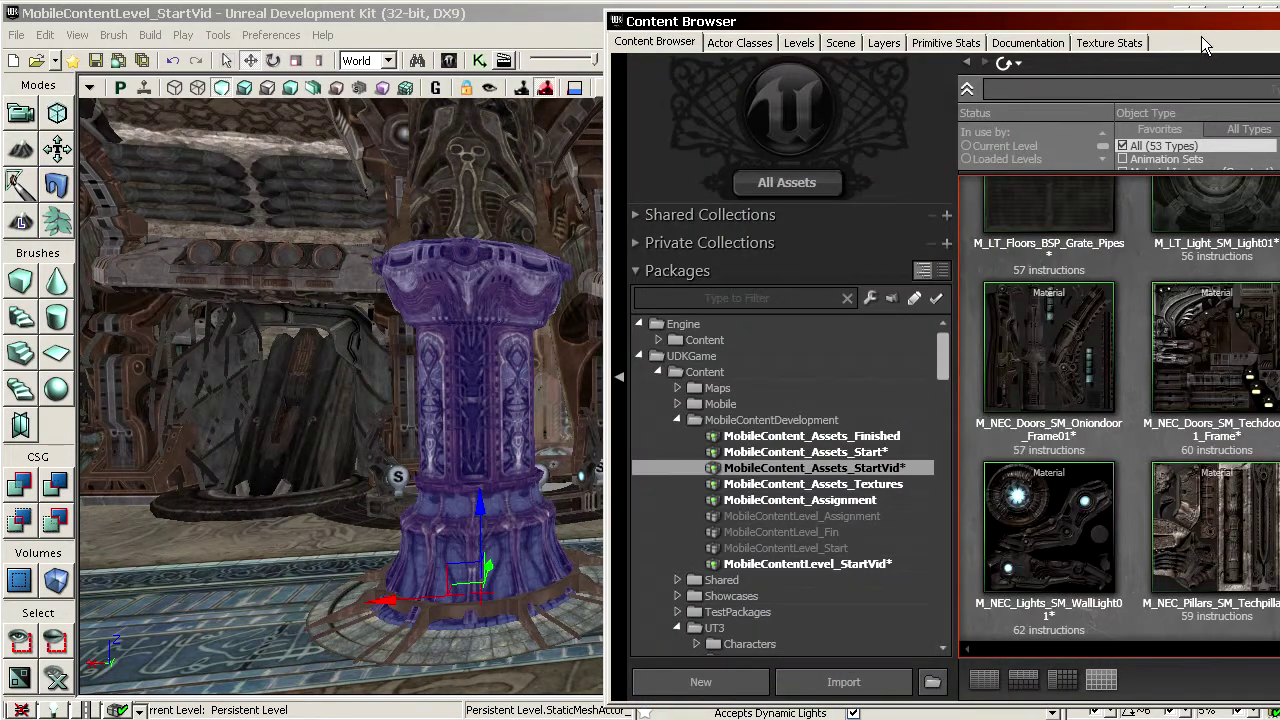
left_click_drag(1203, 21, 685, 27)
double_click(1020, 508)
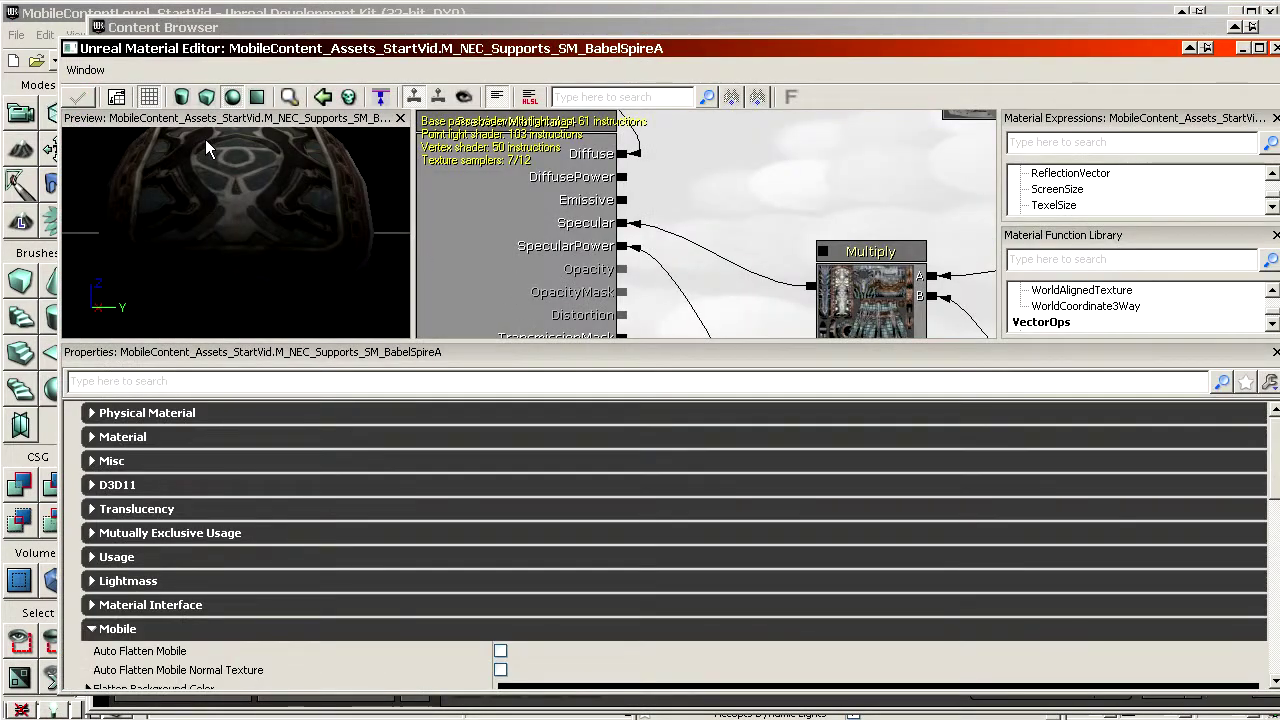
Preview the BabelSpireA material on a cube and bring its Mobile properties into view
left_click(207, 96)
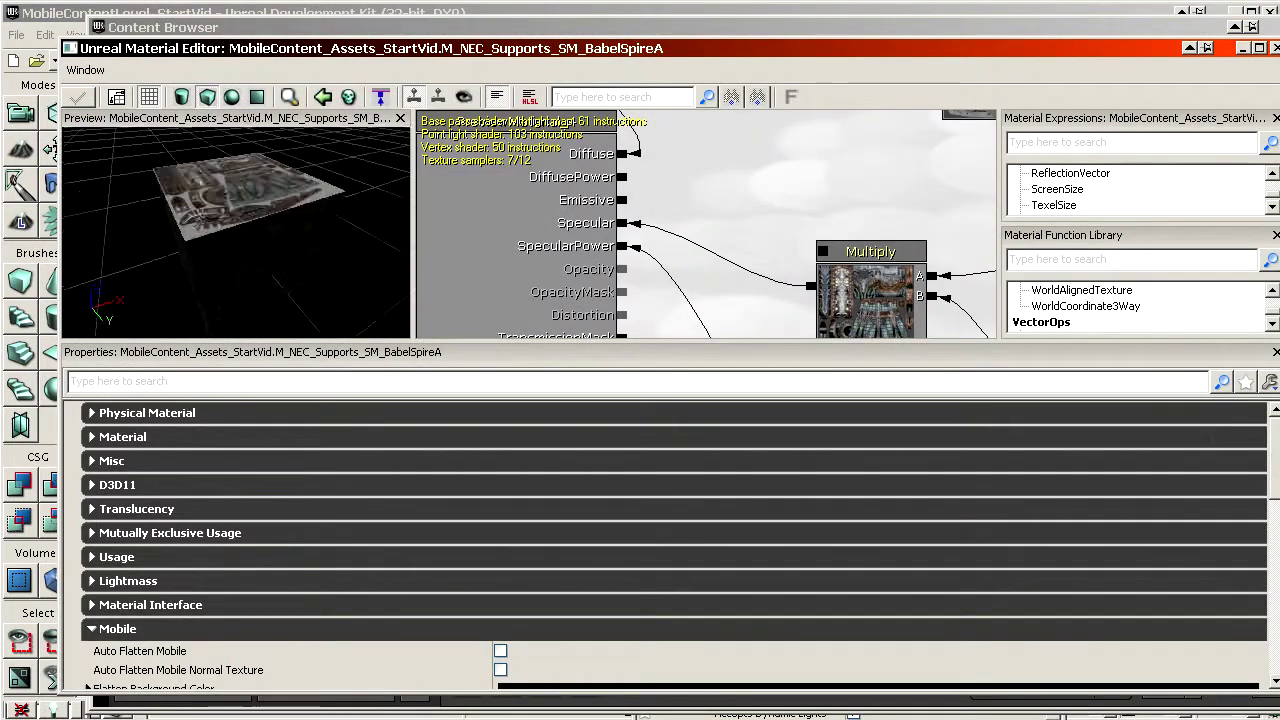
left_click_drag(308, 245, 315, 327)
left_click(260, 670)
scroll(300, 650, "down", 3)
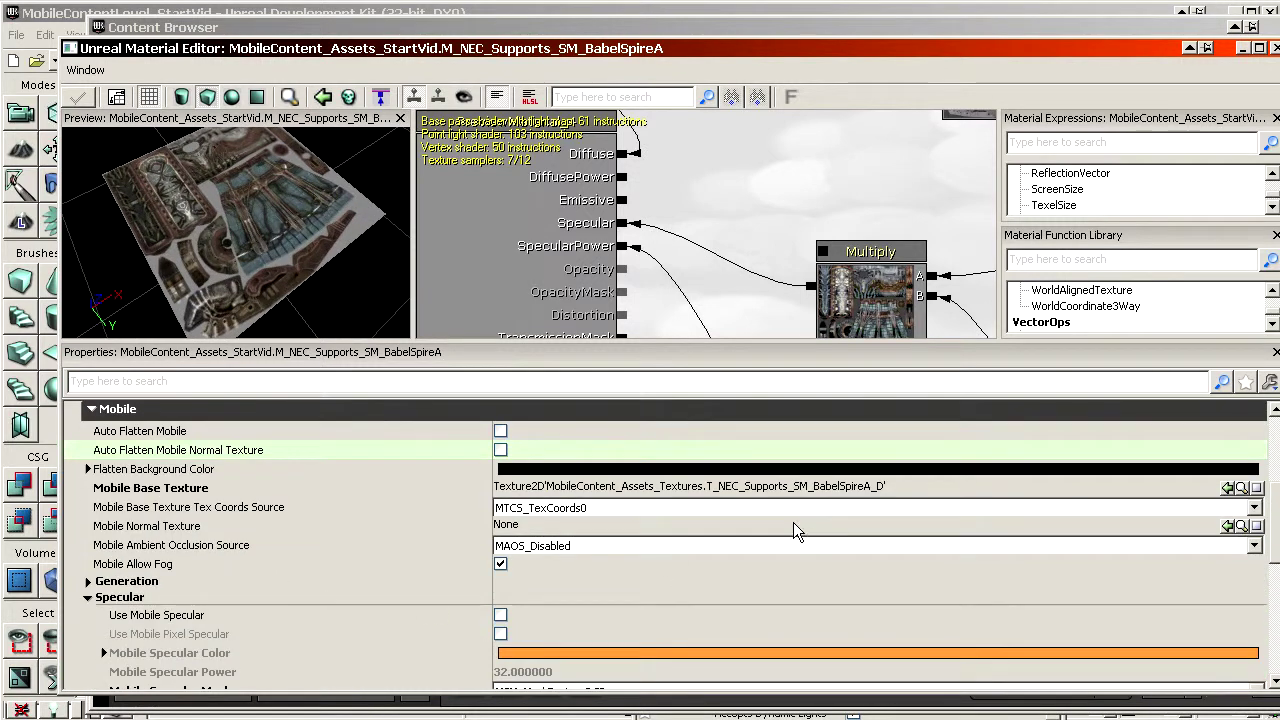
Find the T_NEC_Supports_SM_BabelSpireA_N texture and assign it as the material's Mobile Normal Texture
left_click(1241, 529)
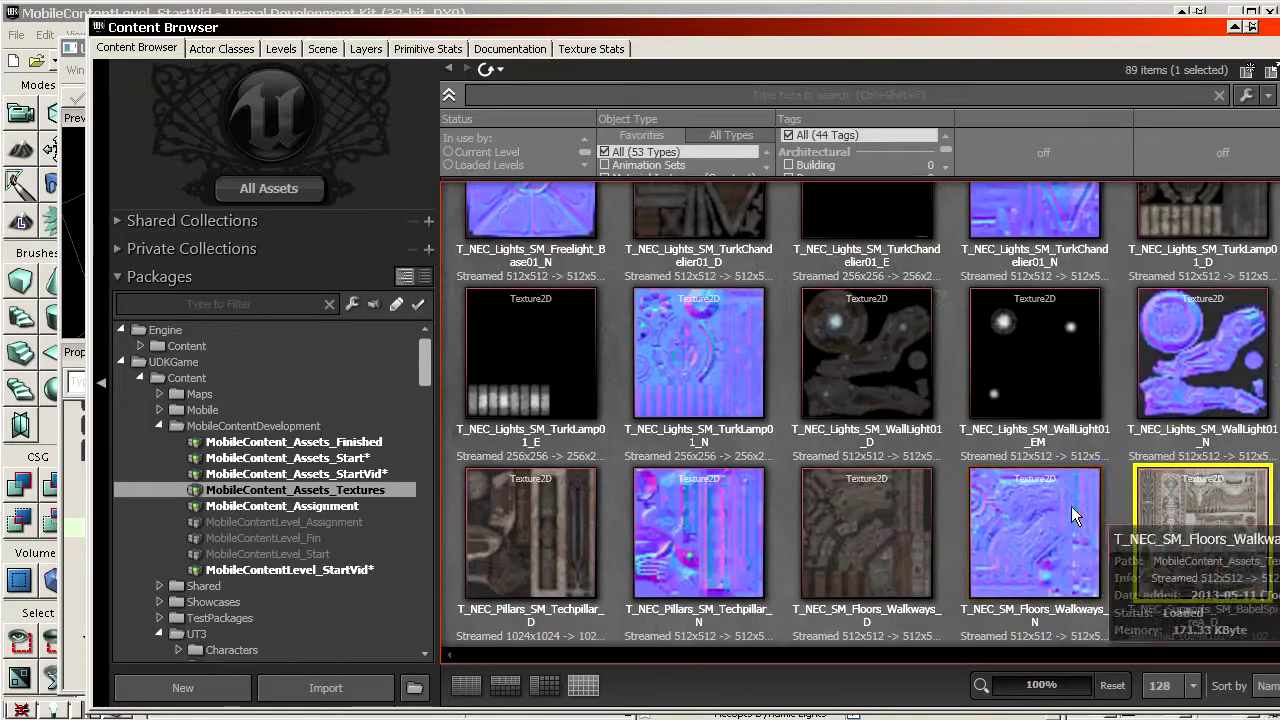
left_click_drag(1043, 28, 963, 19)
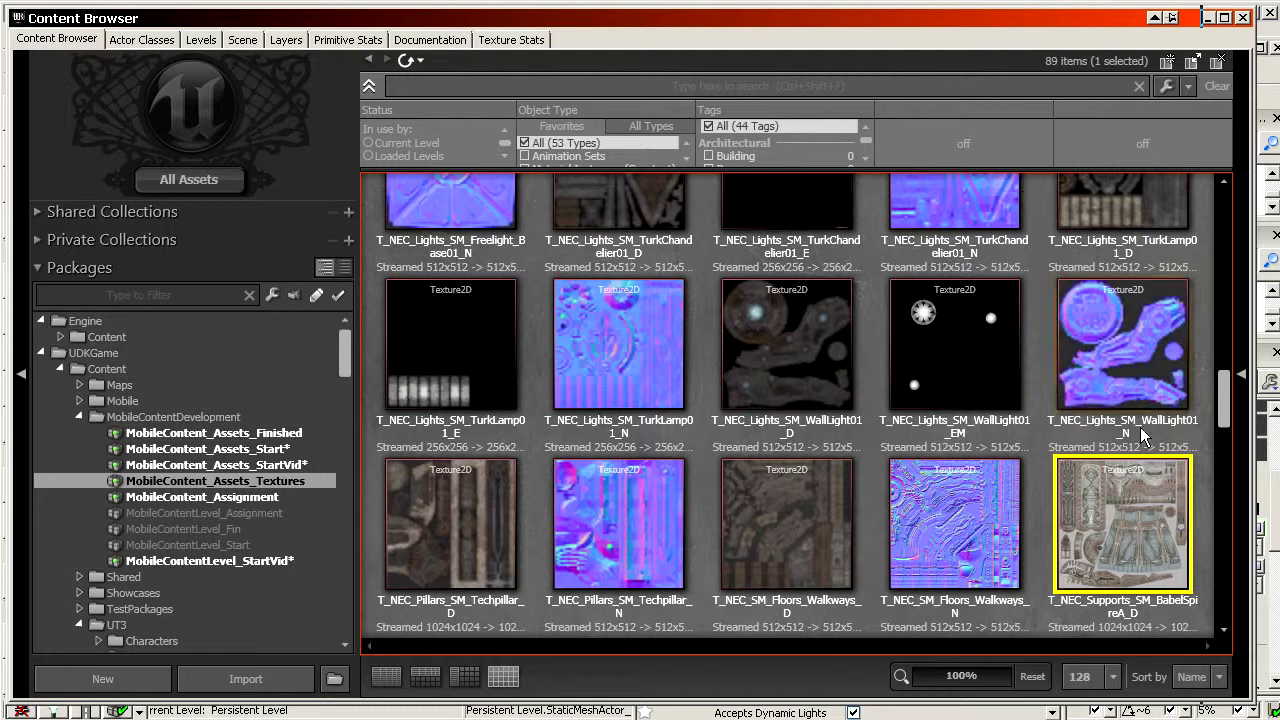
scroll(474, 450, "down", 2)
left_click(474, 450)
left_click_drag(474, 18, 840, 33)
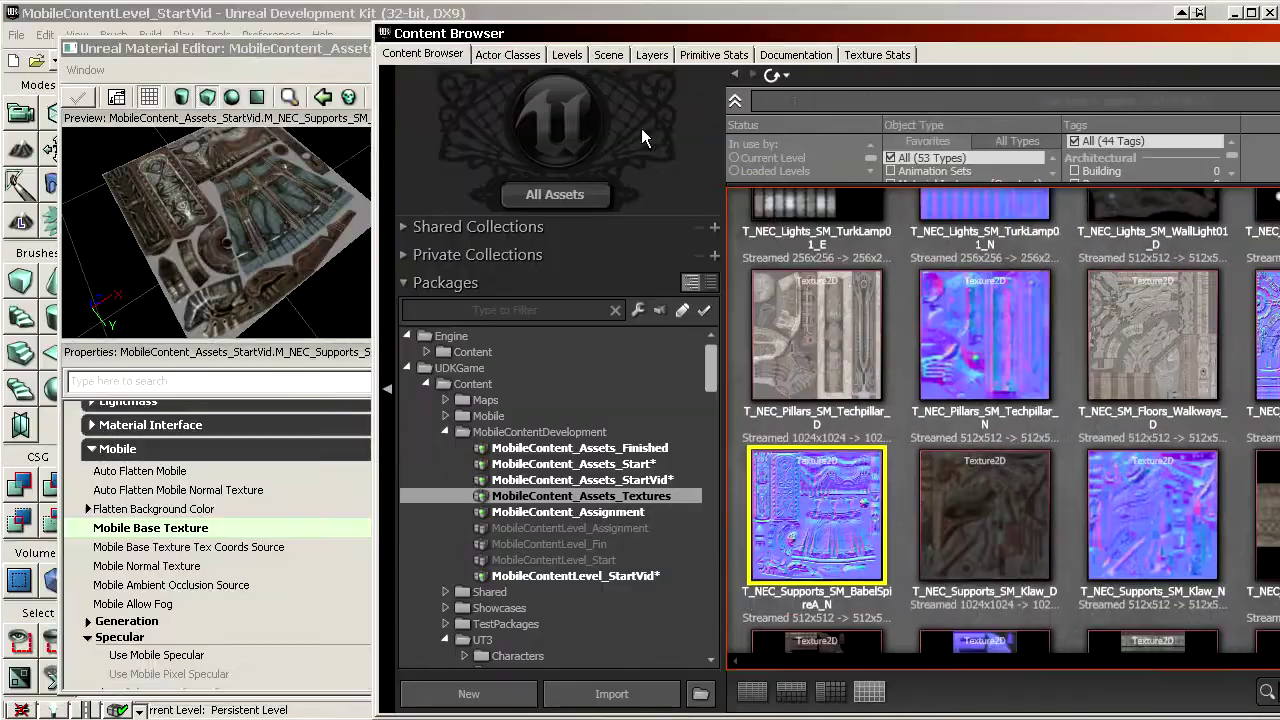
left_click(260, 574)
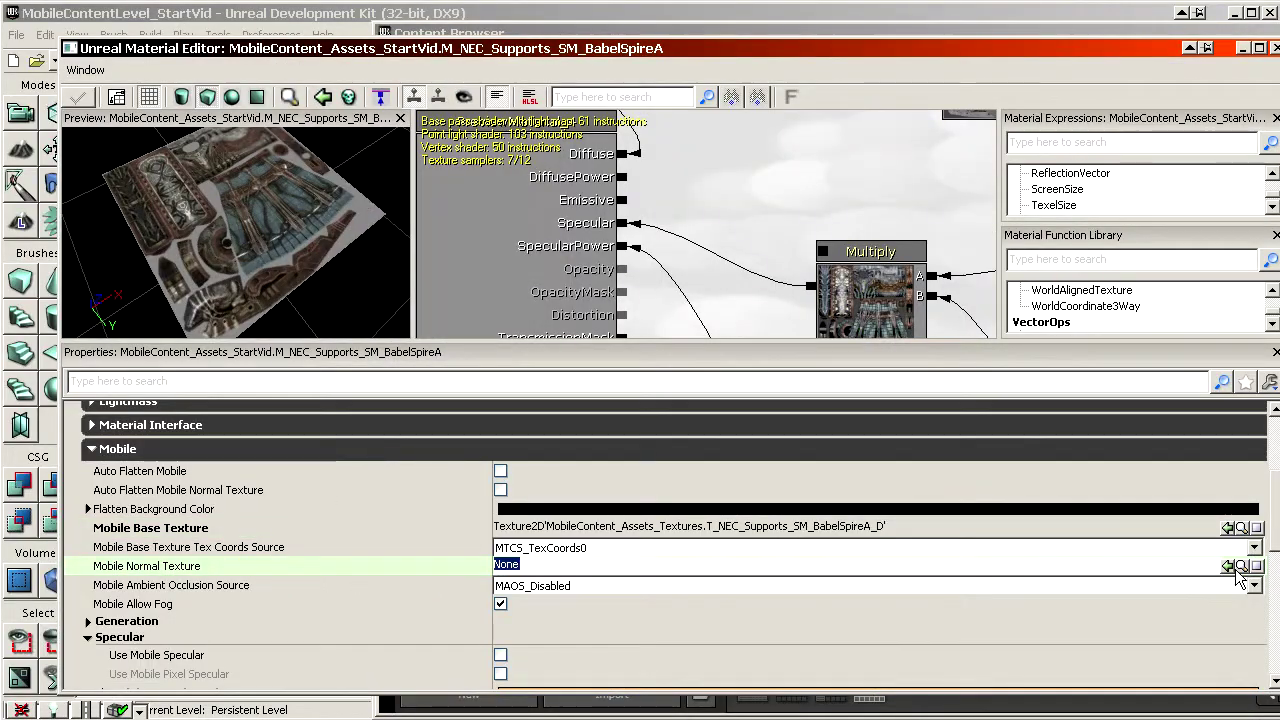
left_click(1229, 568)
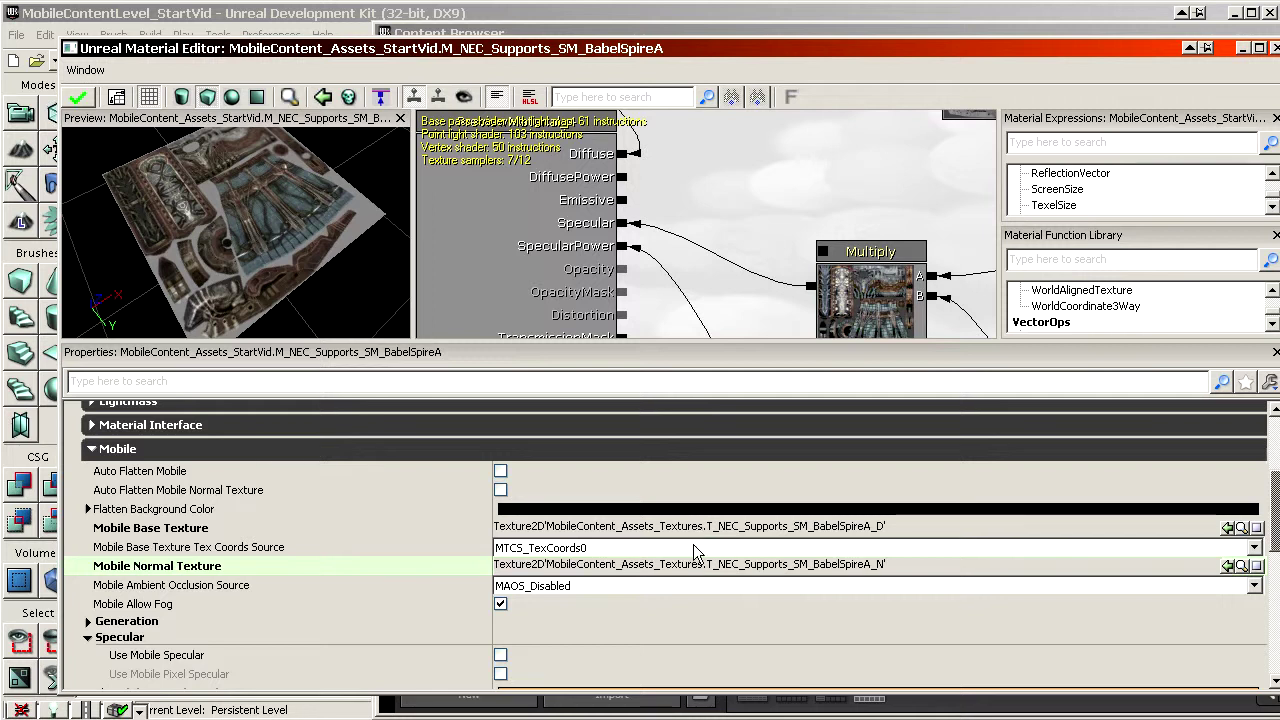
scroll(301, 253, "up", 3)
left_click_drag(300, 252, 312, 262)
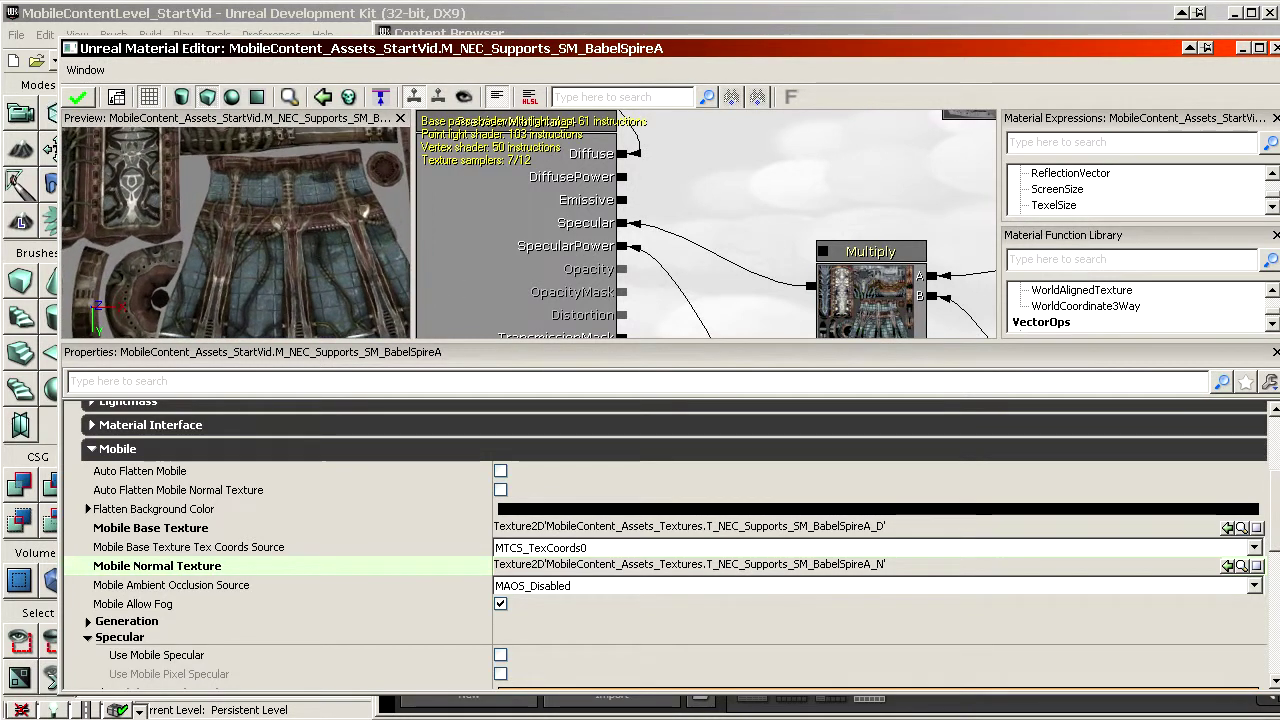
Collapse the expanded Mobile property groups, such as Specular and Color Blending, and expand the Environment group
left_click(865, 30)
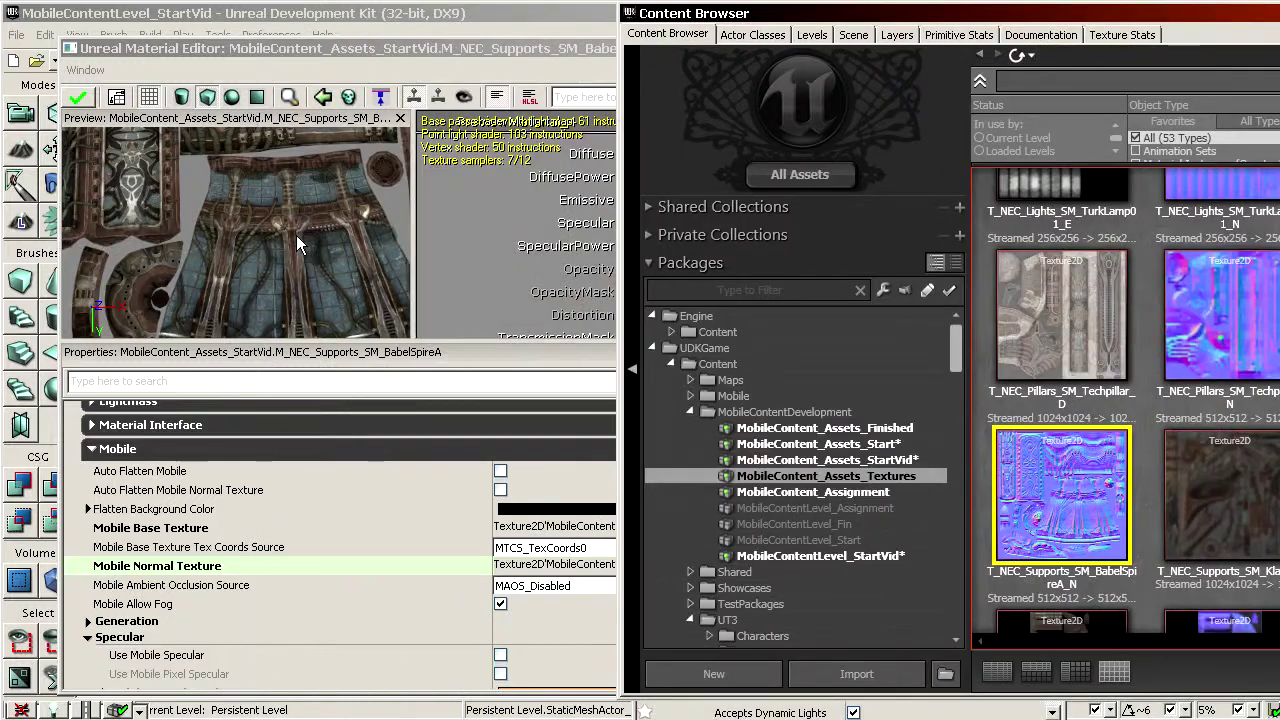
left_click(133, 634)
left_click(139, 605)
scroll(186, 576, "down", 8)
left_click(137, 558)
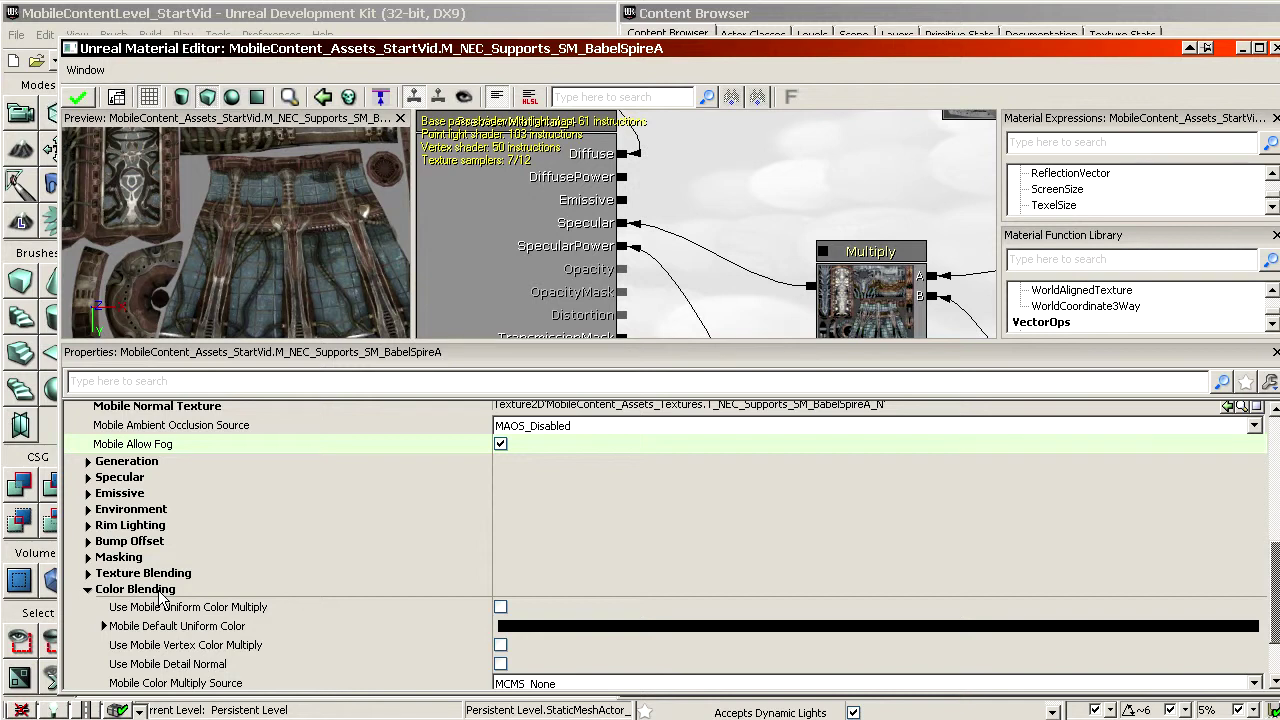
left_click(158, 590)
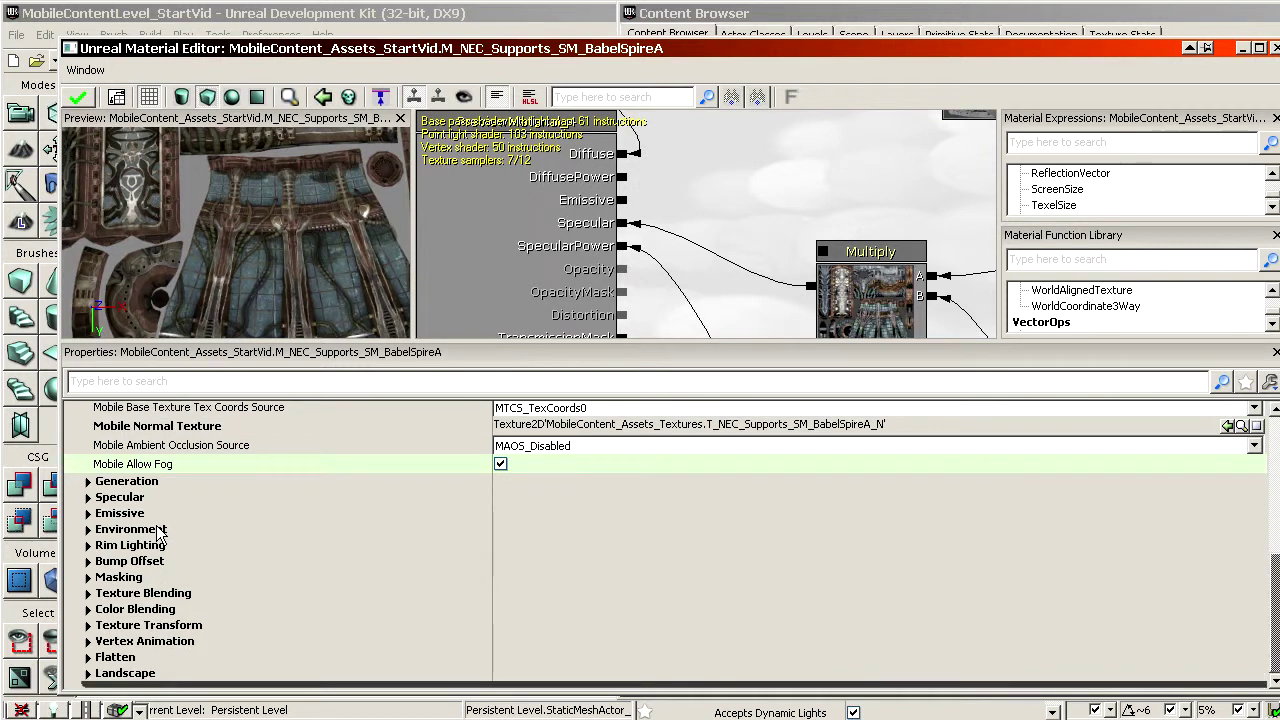
left_click(158, 531)
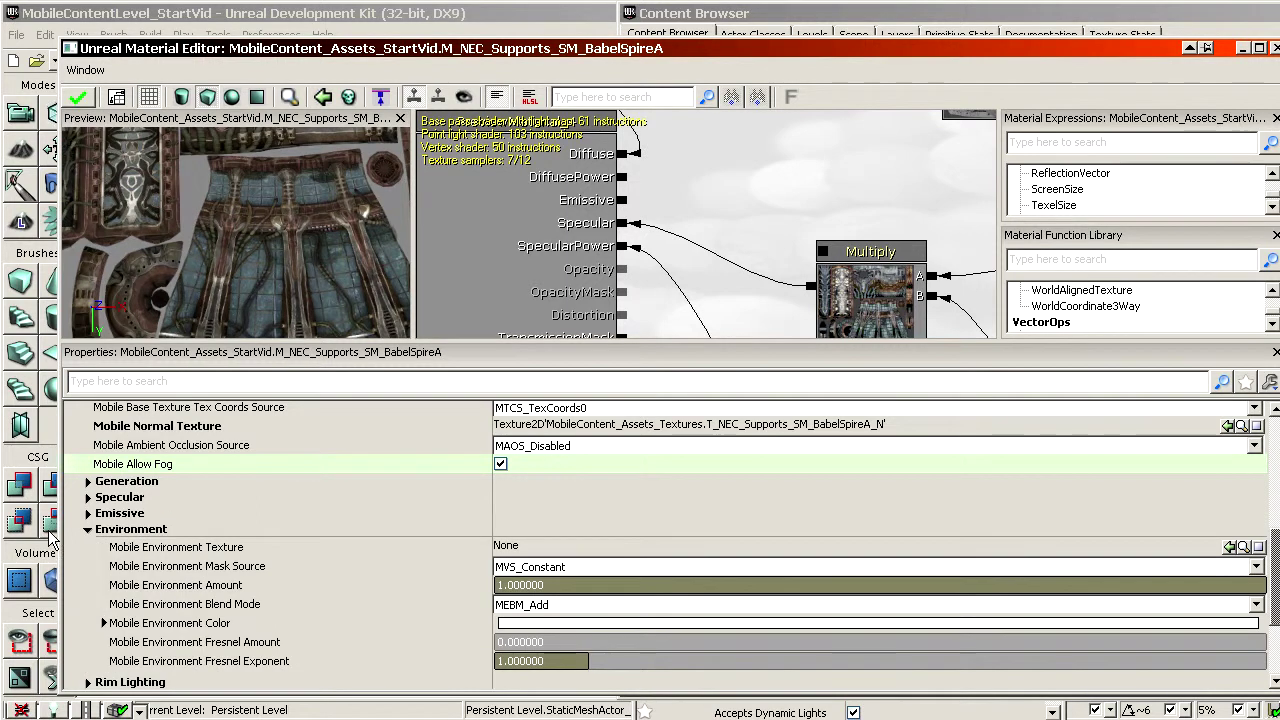
Inspect the Reflection_D texture in the MobileContent_Assets_StartVid package and assign it as the Mobile Environment Texture
left_click(238, 549)
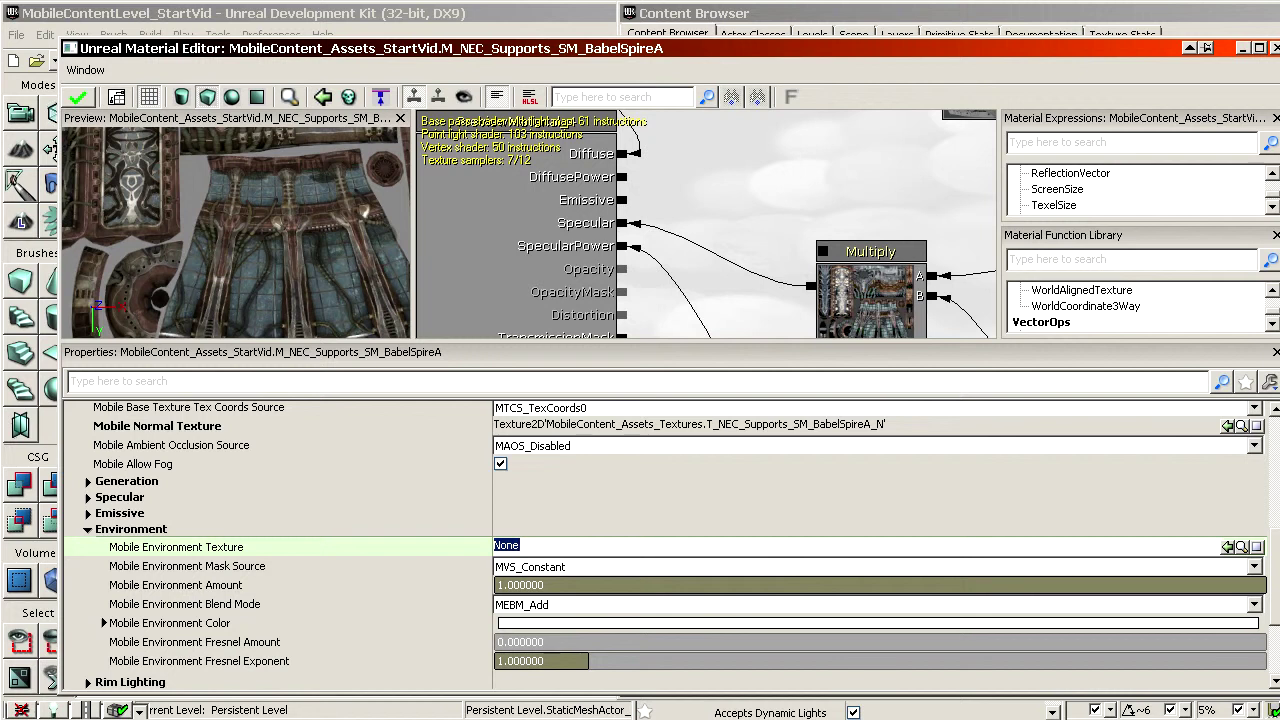
left_click_drag(1137, 14, 568, 28)
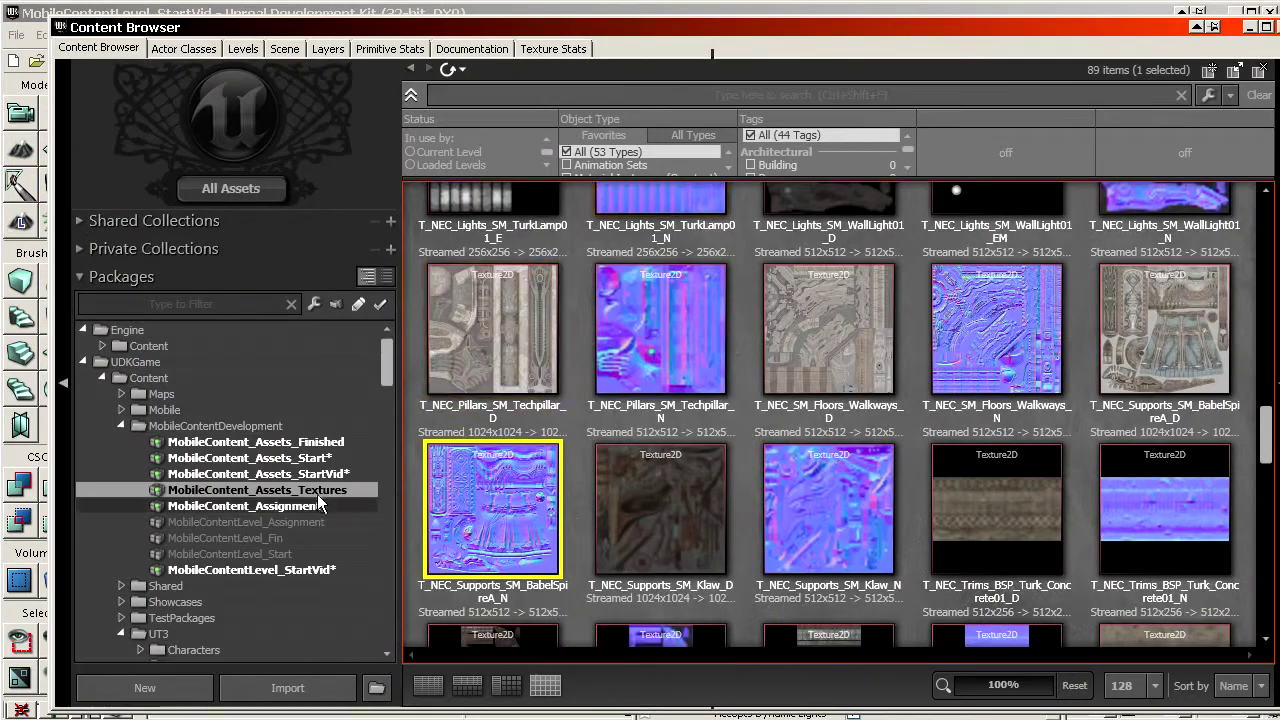
left_click(200, 476)
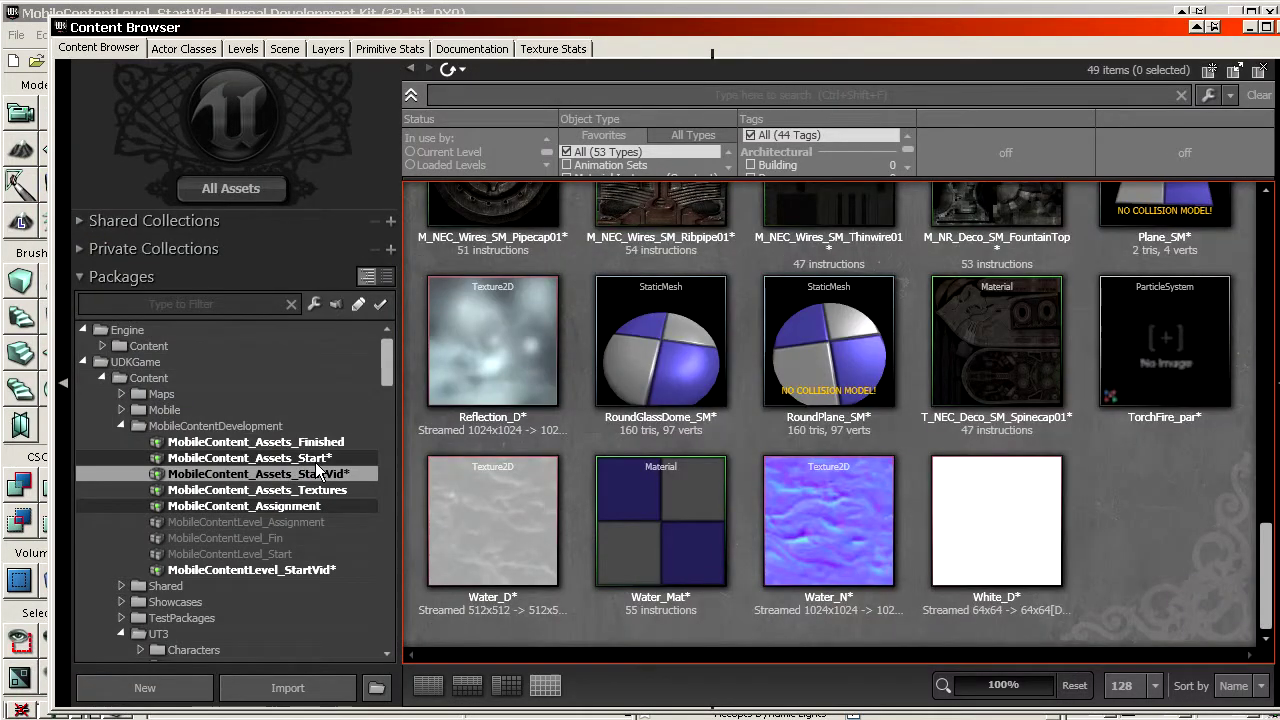
left_click(538, 380)
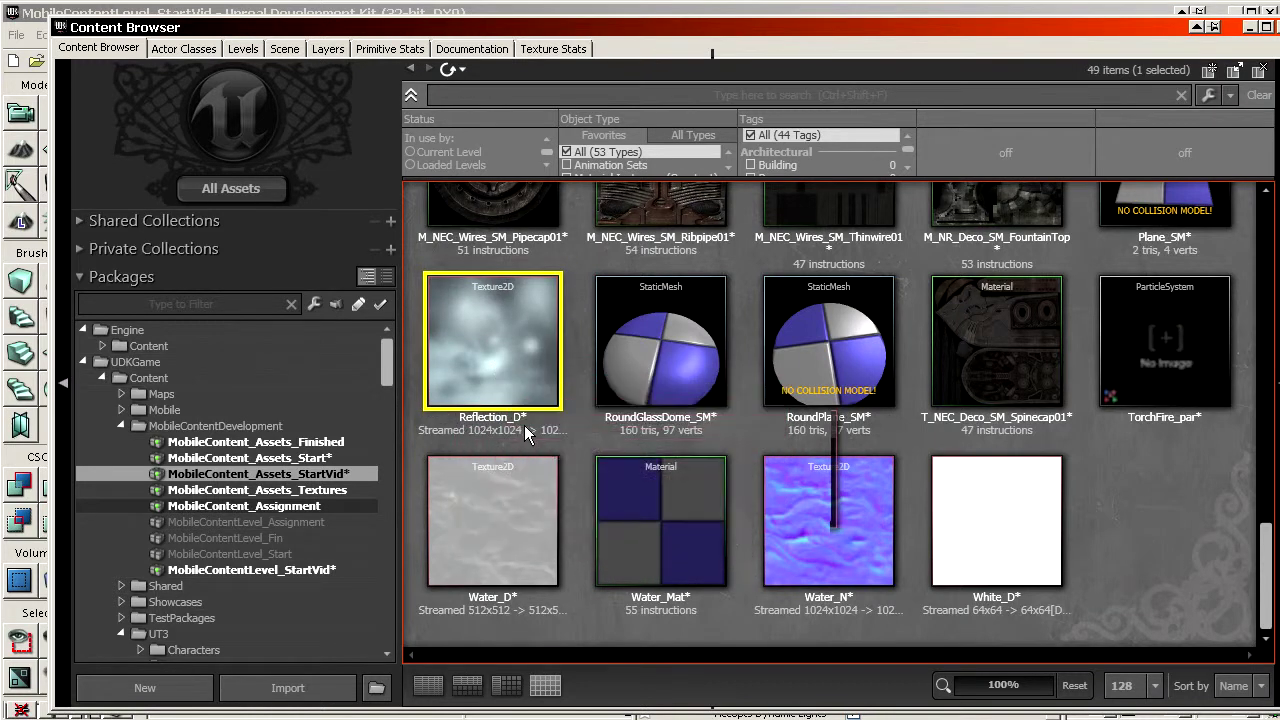
double_click(503, 339)
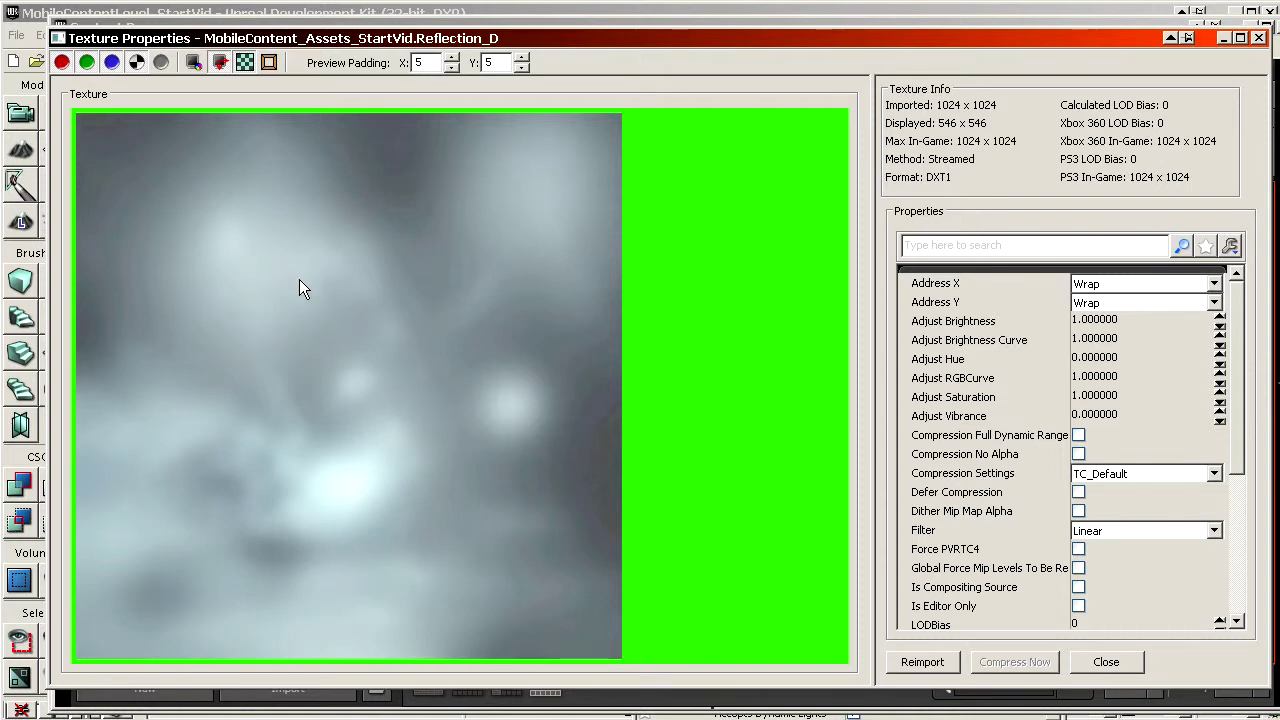
left_click(1106, 662)
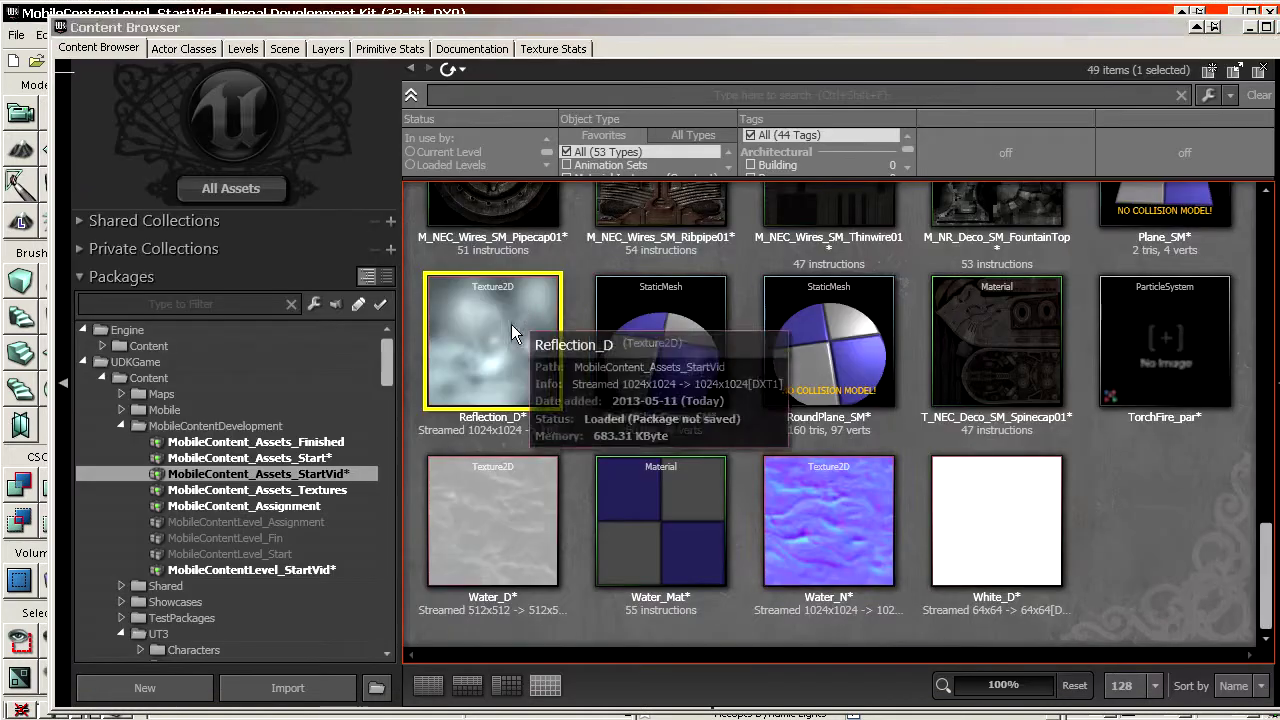
left_click_drag(1040, 48, 1279, 26)
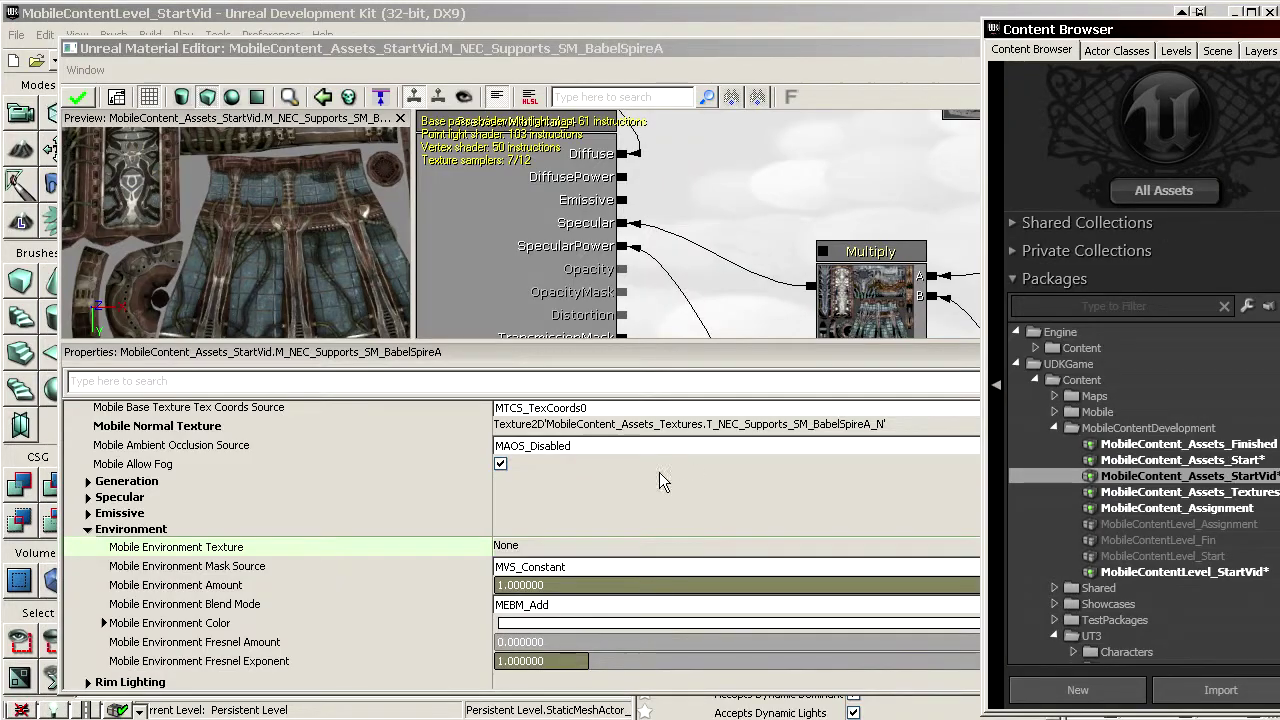
left_click(686, 545)
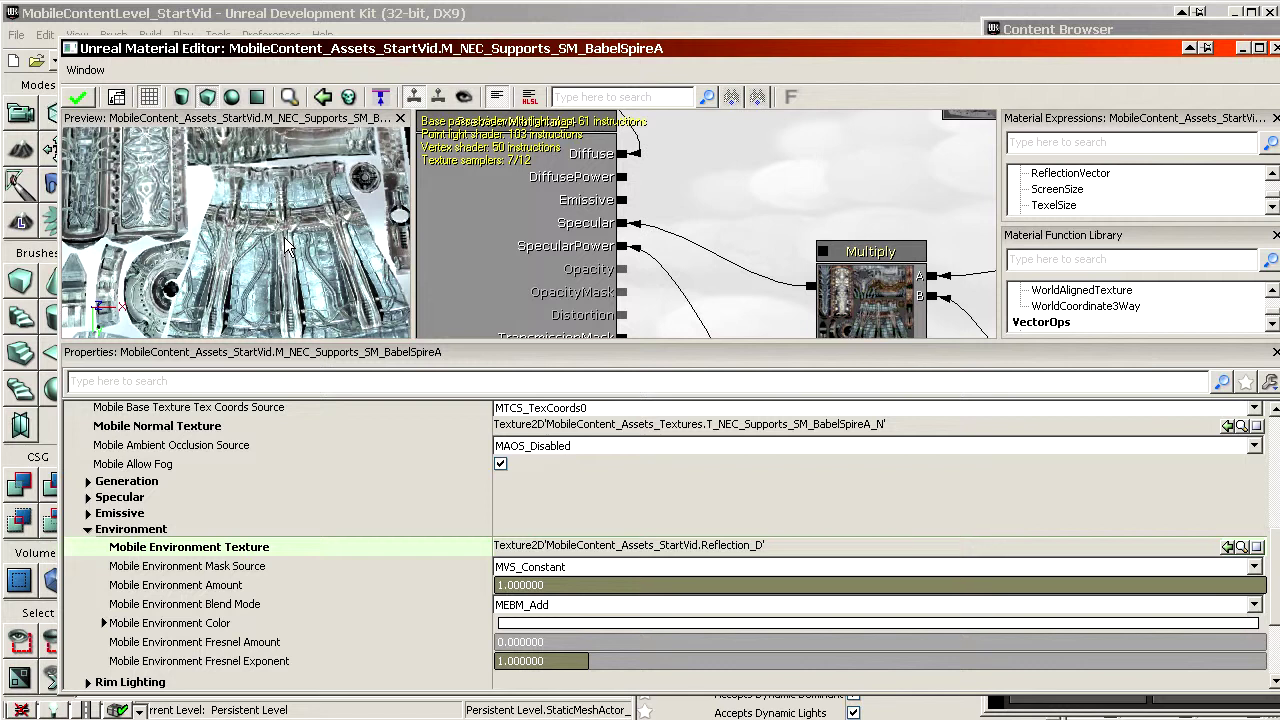
Examine the environment reflection on the preview cube from several angles and review the Mobile texture settings
mouse_move(285, 238)
left_mouse_down()
mouse_move(310, 238)
mouse_move(282, 225)
mouse_move(285, 238)
left_mouse_up()
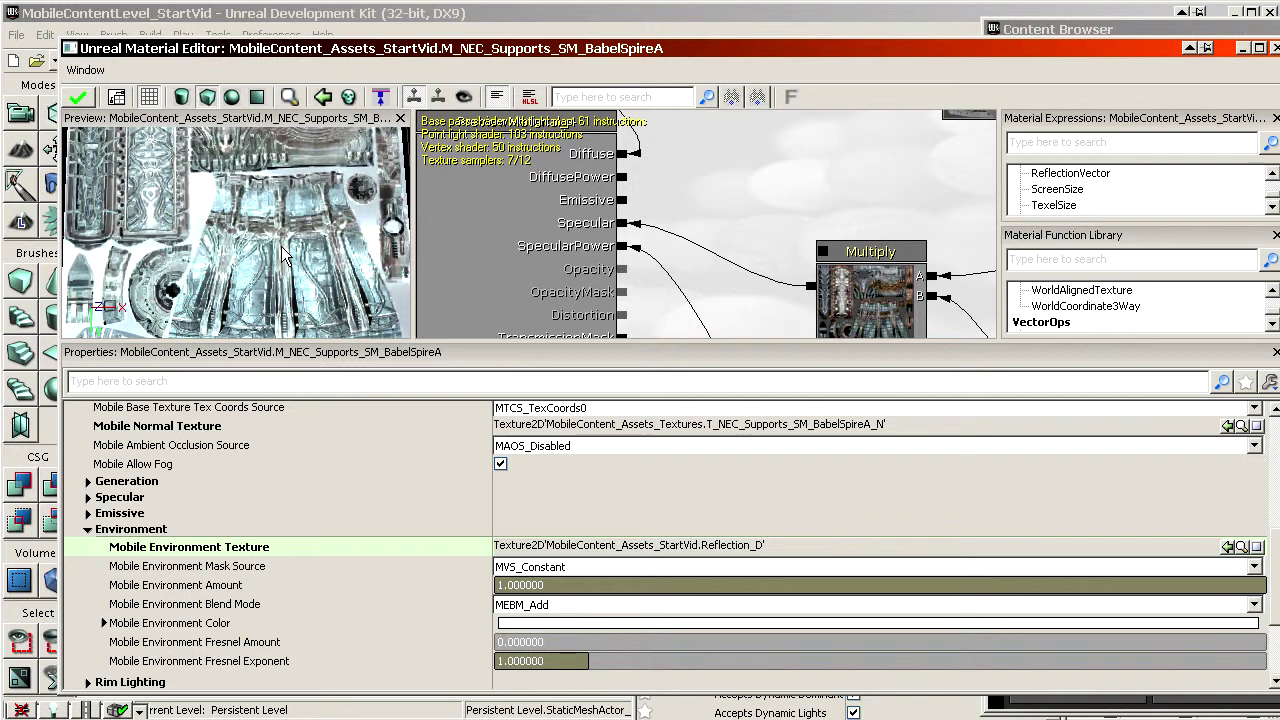
scroll(285, 258, "up", 2)
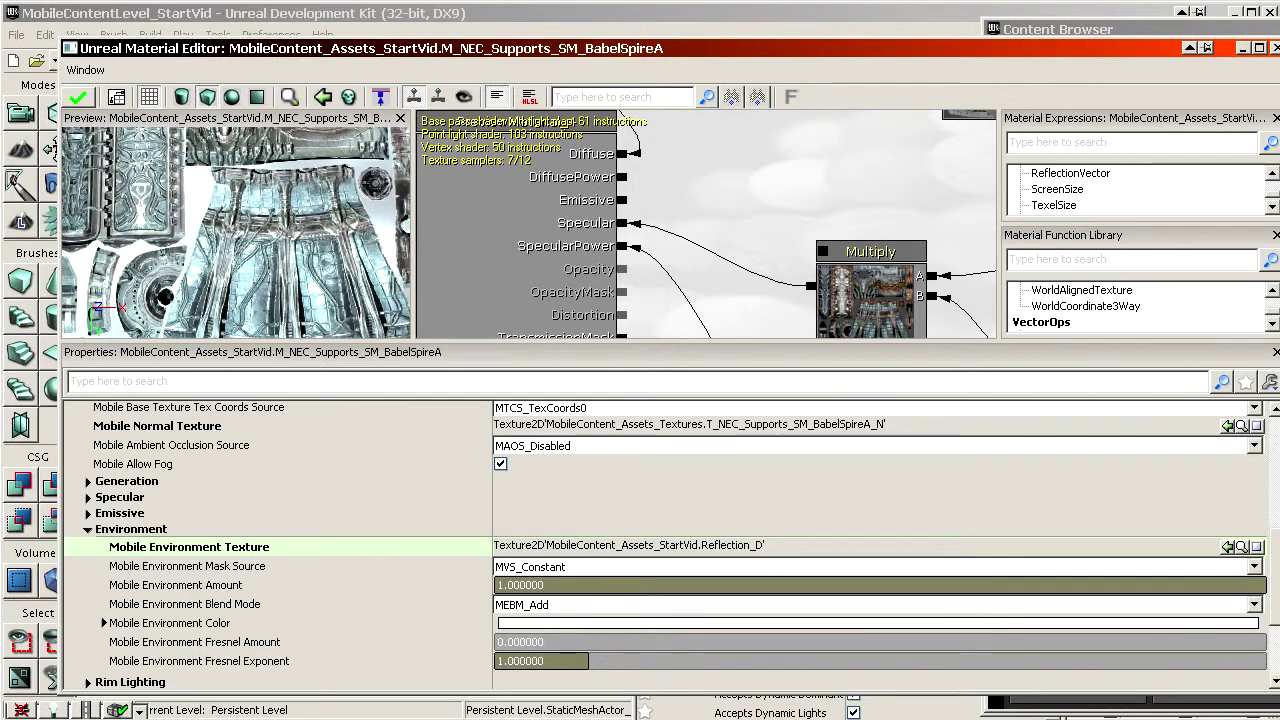
right_click_drag(259, 267, 259, 230)
mouse_move(259, 267)
left_mouse_down()
mouse_move(230, 240)
mouse_move(195, 245)
mouse_move(245, 235)
mouse_move(275, 250)
mouse_move(275, 220)
mouse_move(295, 240)
mouse_move(300, 228)
mouse_move(275, 215)
mouse_move(240, 235)
mouse_move(245, 210)
mouse_move(245, 250)
left_mouse_up()
right_click_drag(245, 250, 245, 215)
left_click_drag(245, 225, 261, 302)
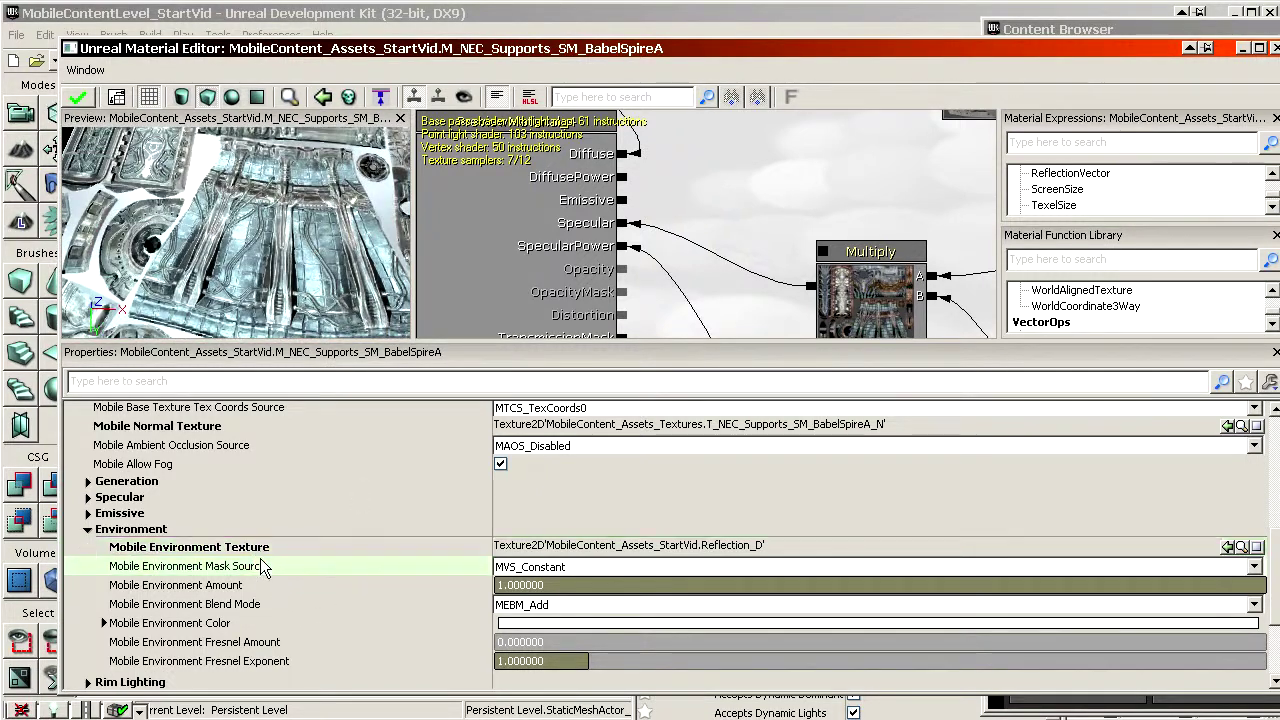
scroll(255, 592, "up", 1)
left_click(208, 608)
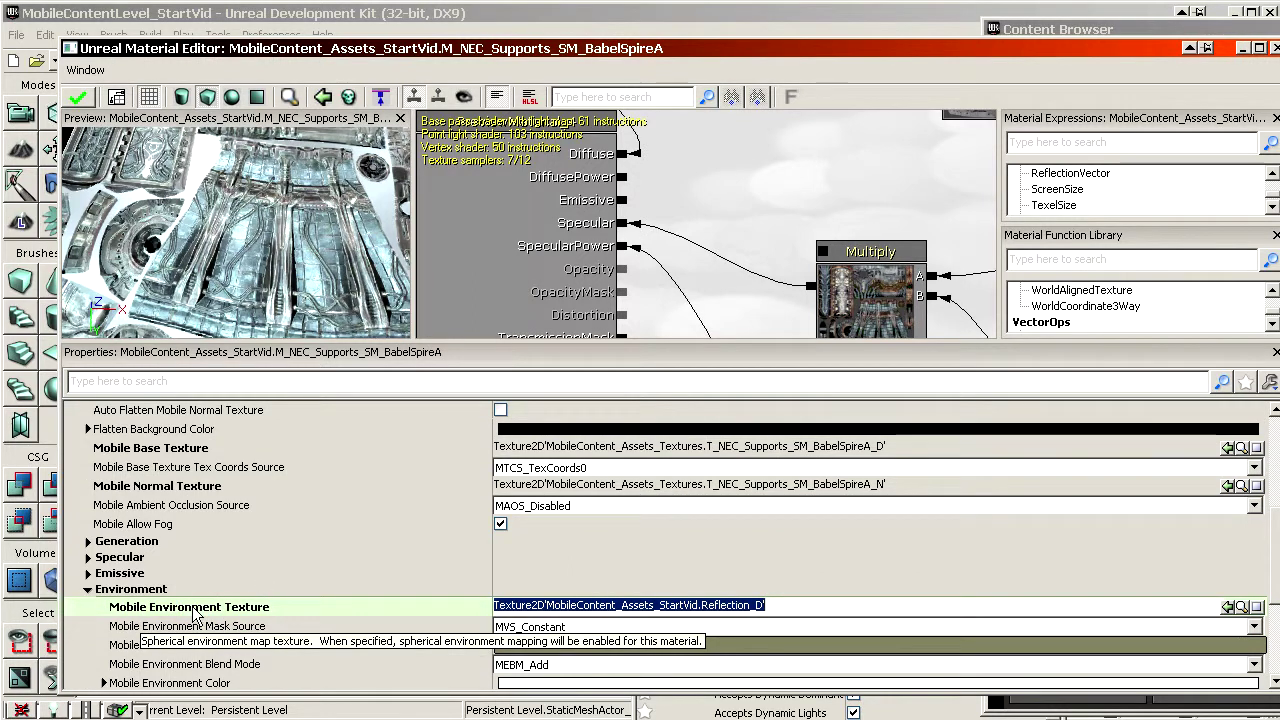
scroll(183, 615, "up", 1)
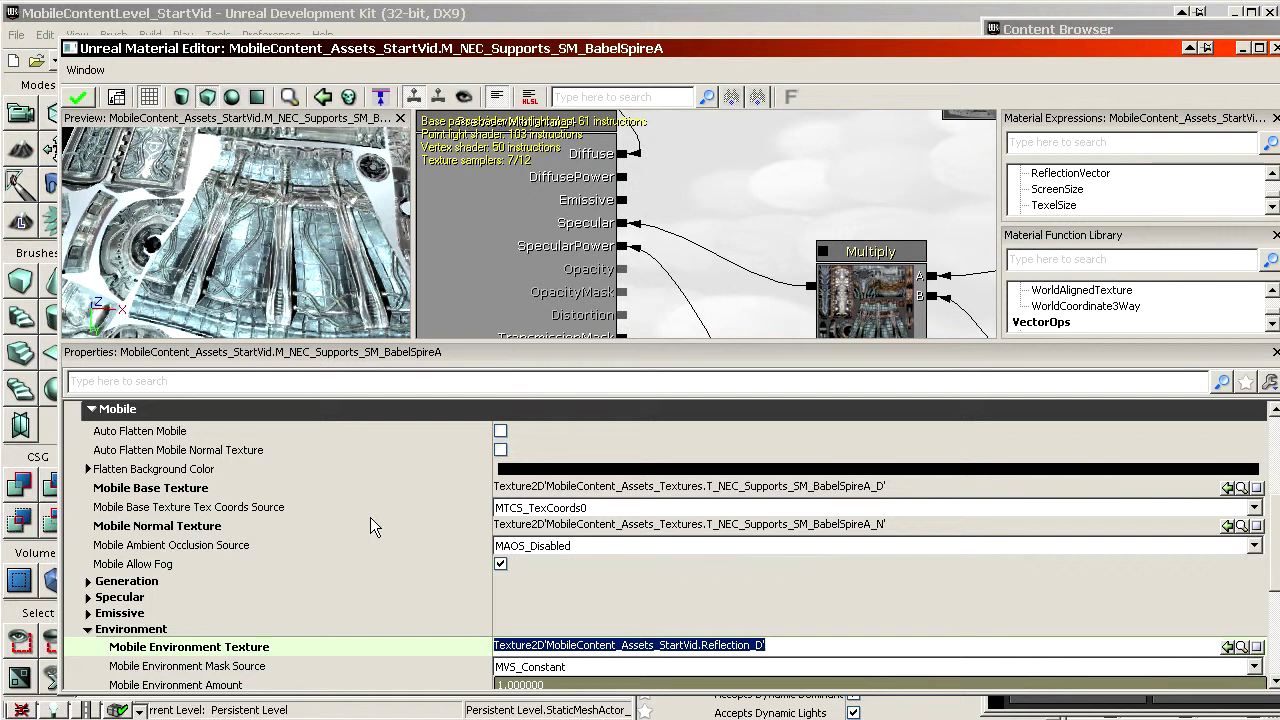
Copy the Mobile Normal Texture path, clear that property, and examine the preview's reflection without a normal map
left_click(325, 255)
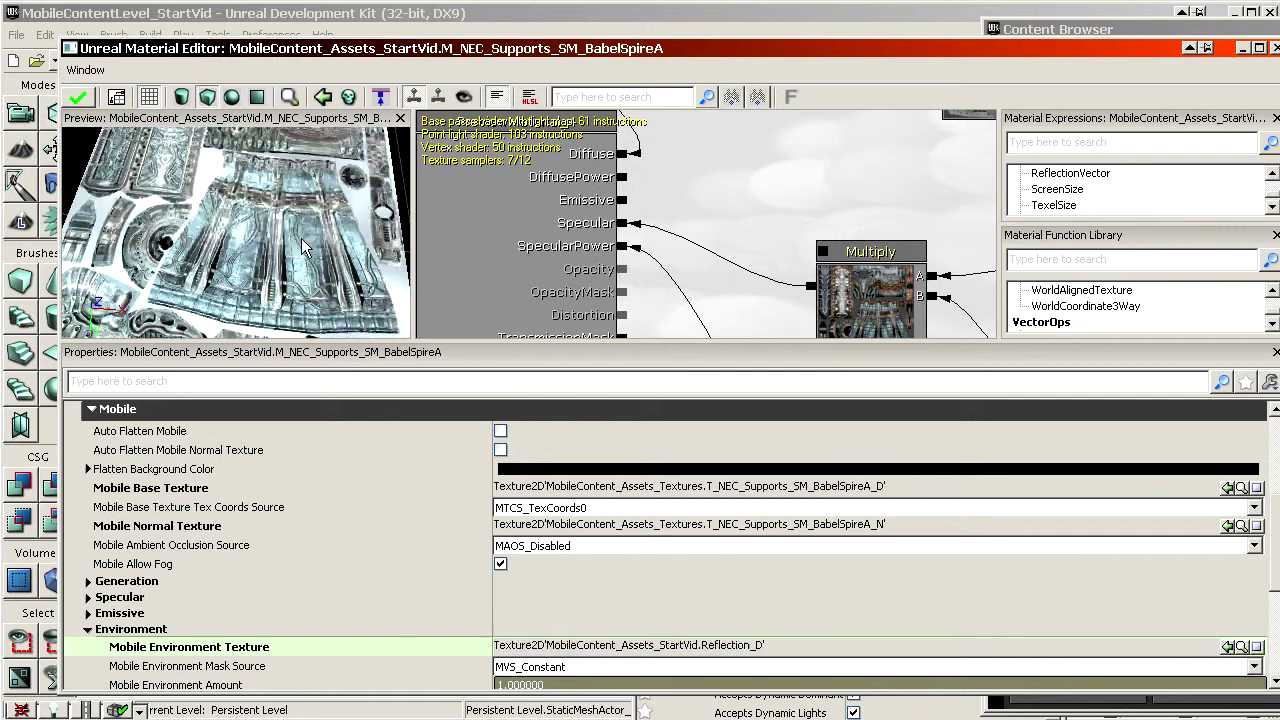
left_click(597, 524)
key("ctrl+c")
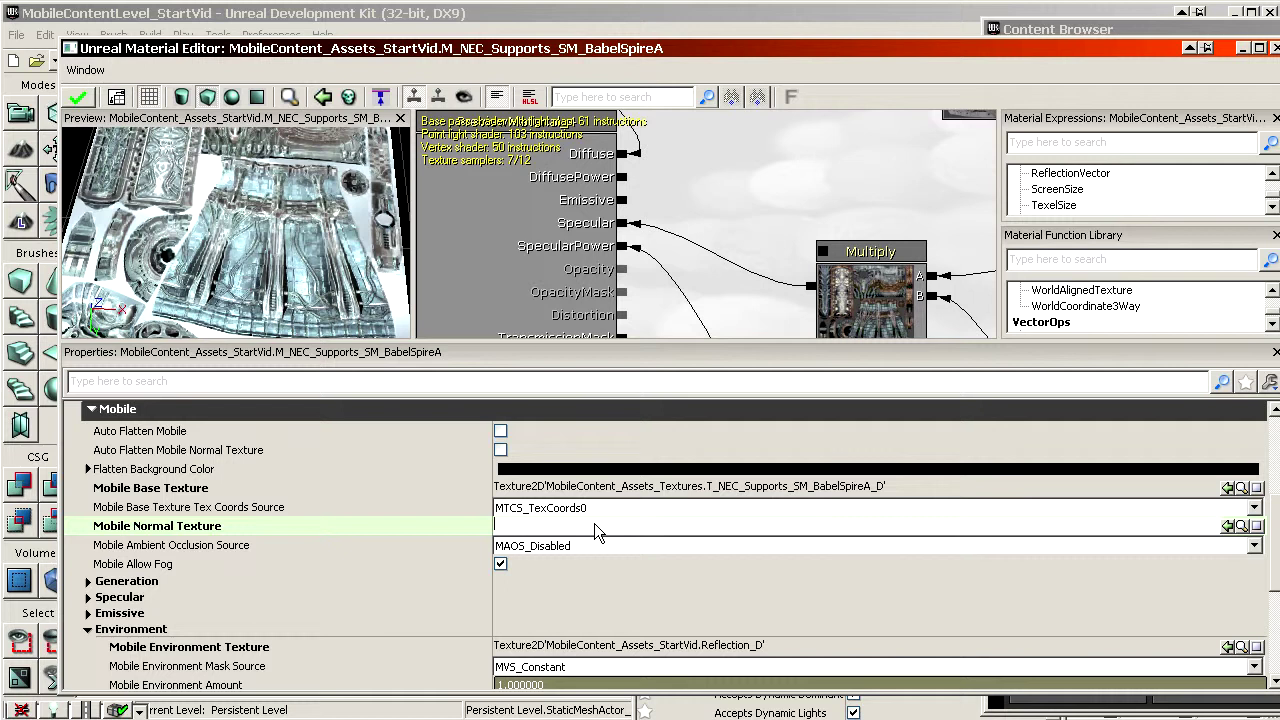
key("Return")
left_click_drag(279, 249, 279, 215)
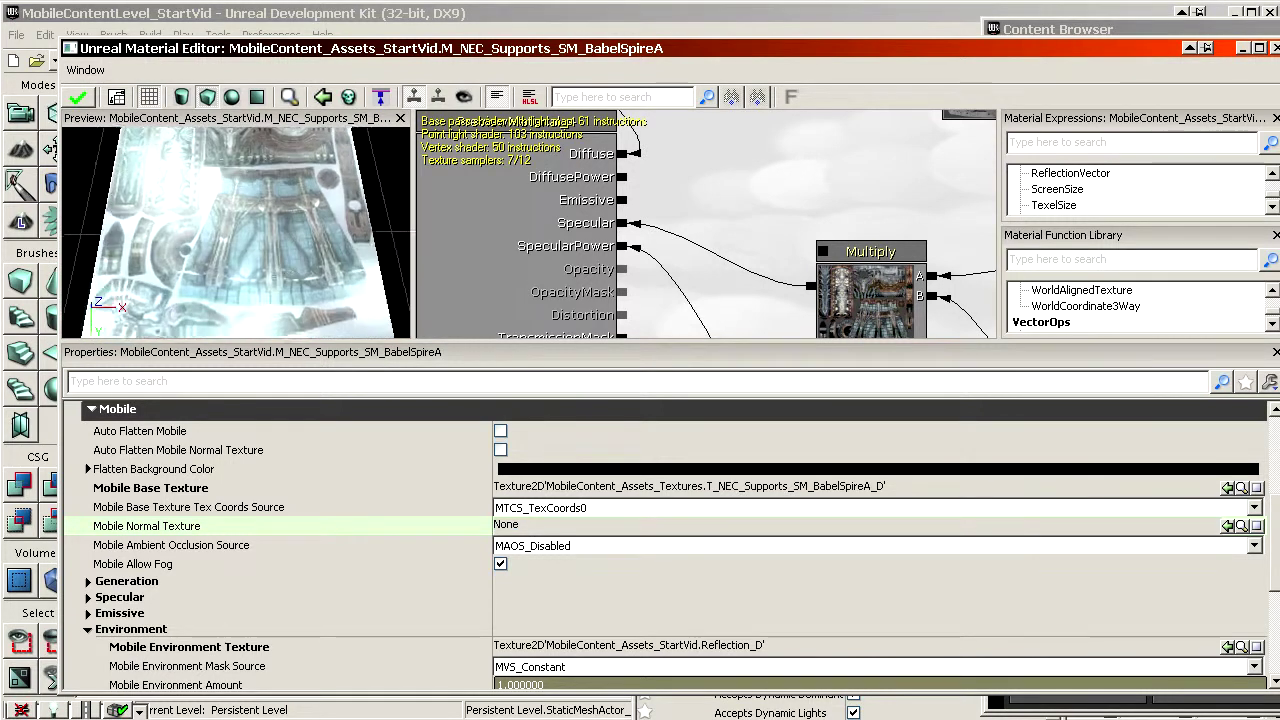
right_click_drag(279, 215, 279, 170)
mouse_move(279, 170)
left_mouse_down()
mouse_move(262, 198)
mouse_move(264, 178)
left_mouse_up()
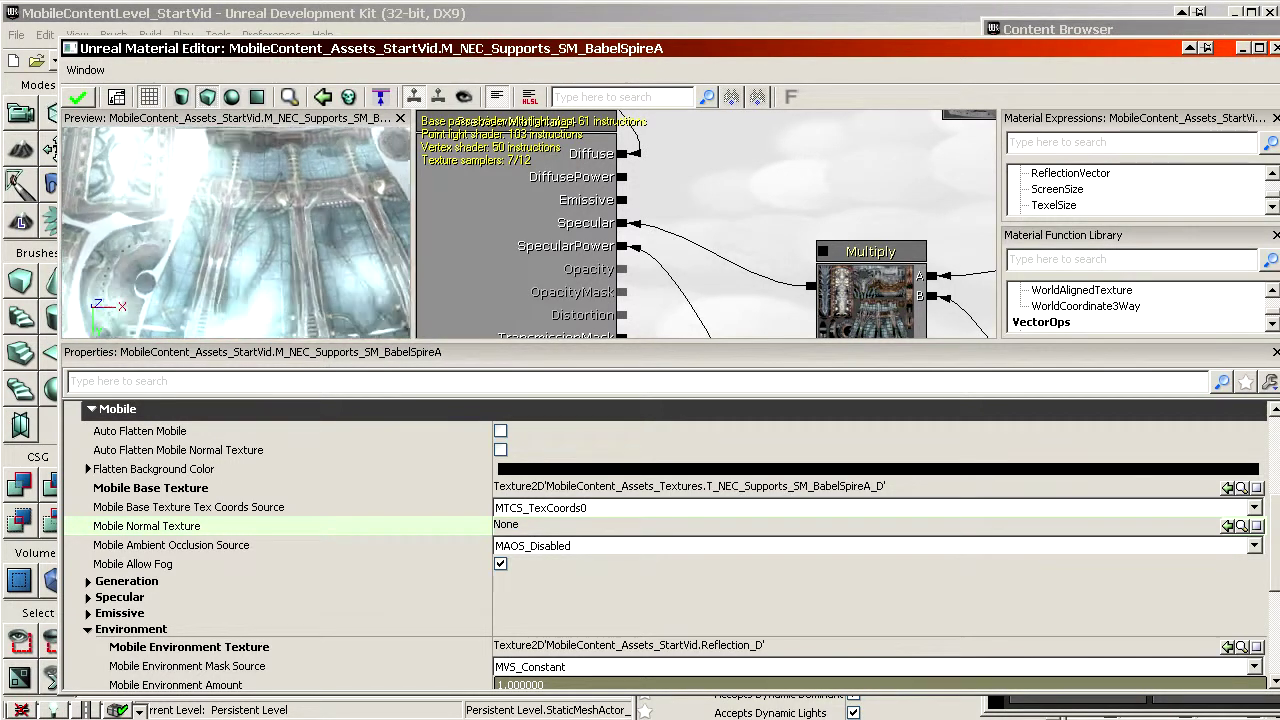
right_click_drag(264, 178, 264, 215)
mouse_move(264, 215)
left_mouse_down()
mouse_move(250, 232)
mouse_move(264, 185)
mouse_move(256, 228)
mouse_move(257, 204)
mouse_move(235, 180)
mouse_move(222, 192)
mouse_move(234, 186)
mouse_move(262, 240)
left_mouse_up()
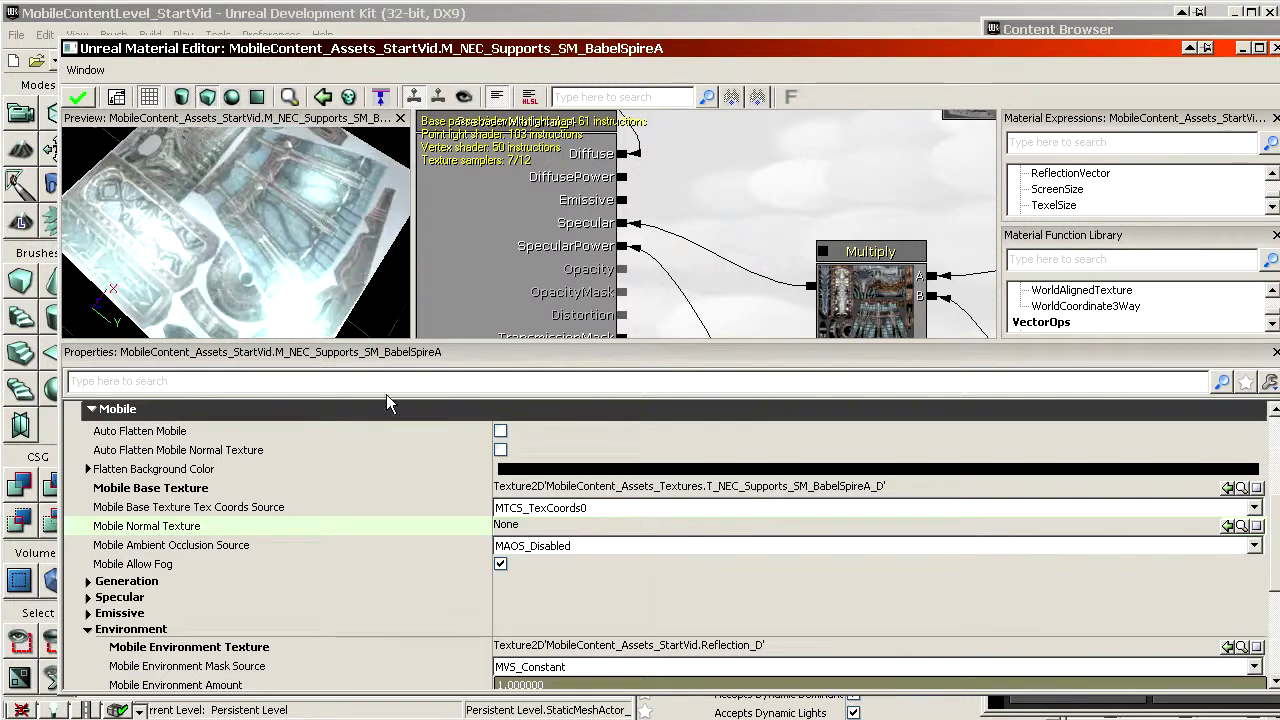
Restore T_NEC_Supports_SM_BabelSpireA_N as the Mobile Normal Texture and inspect the preview up close and from farther away
key("ctrl+v")
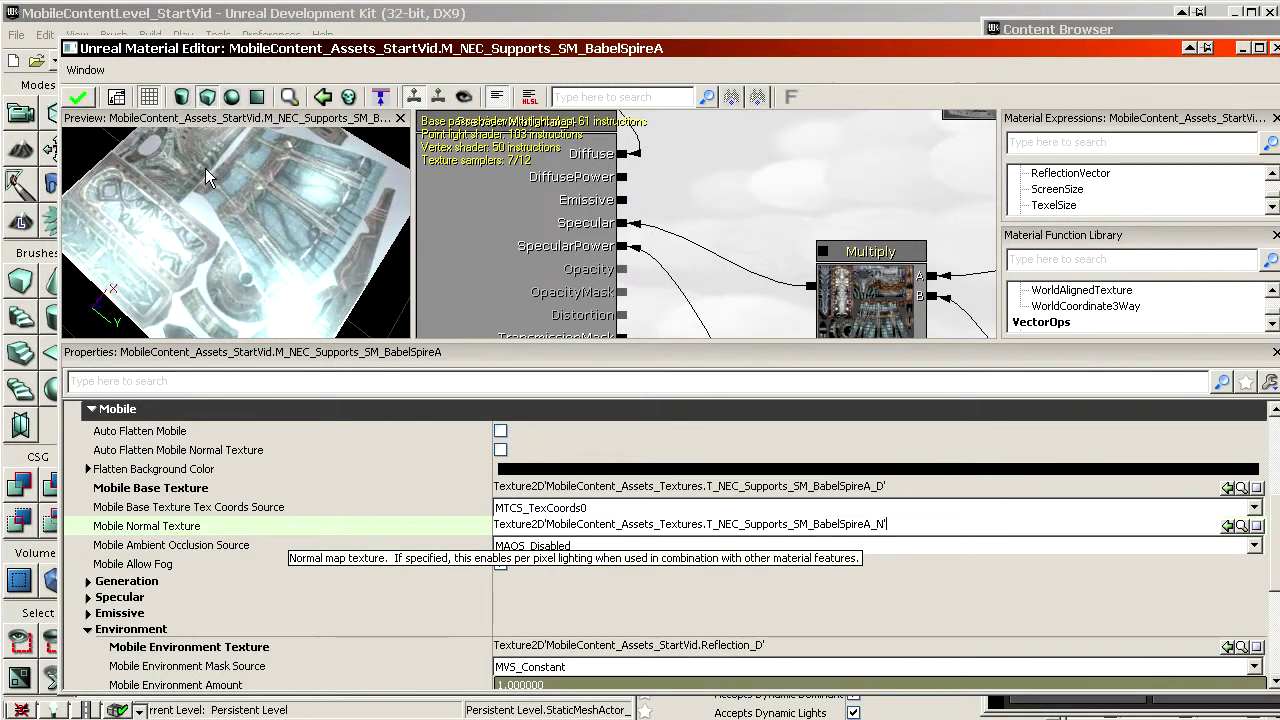
left_click_drag(276, 268, 240, 240)
right_click_drag(240, 240, 240, 205)
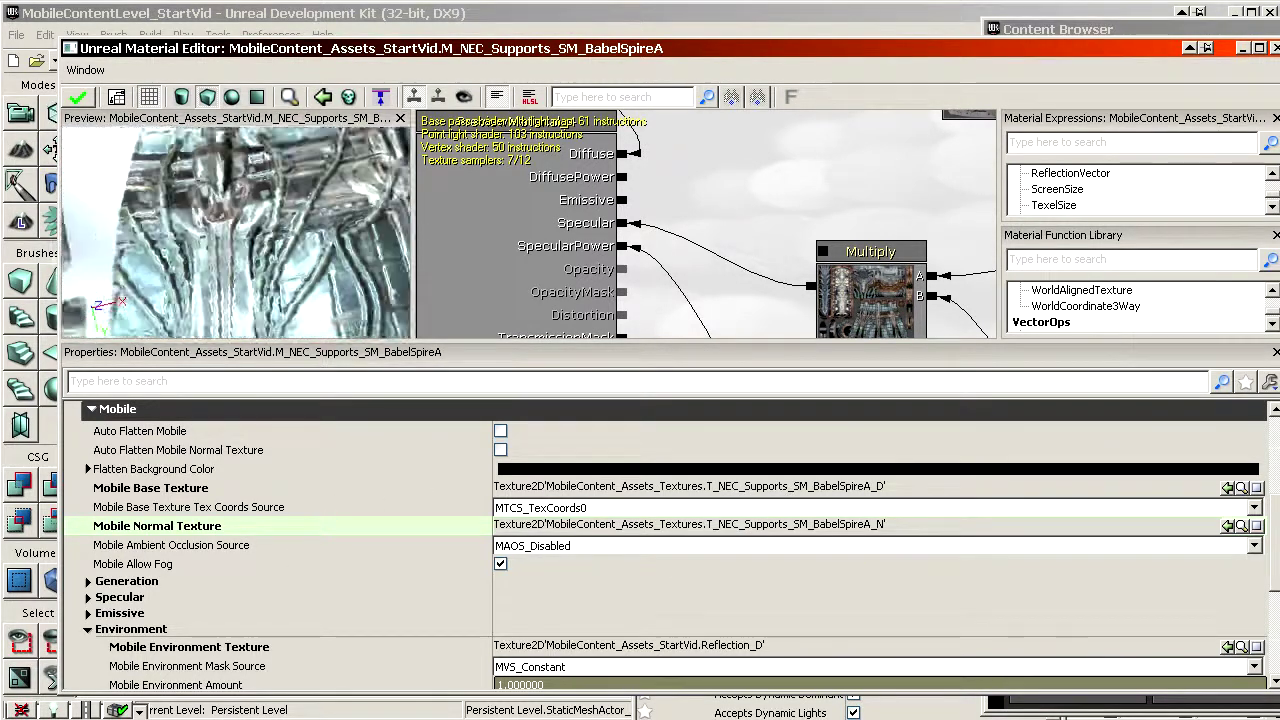
left_click_drag(240, 205, 252, 212)
right_click_drag(252, 212, 256, 262)
left_click_drag(256, 262, 338, 328)
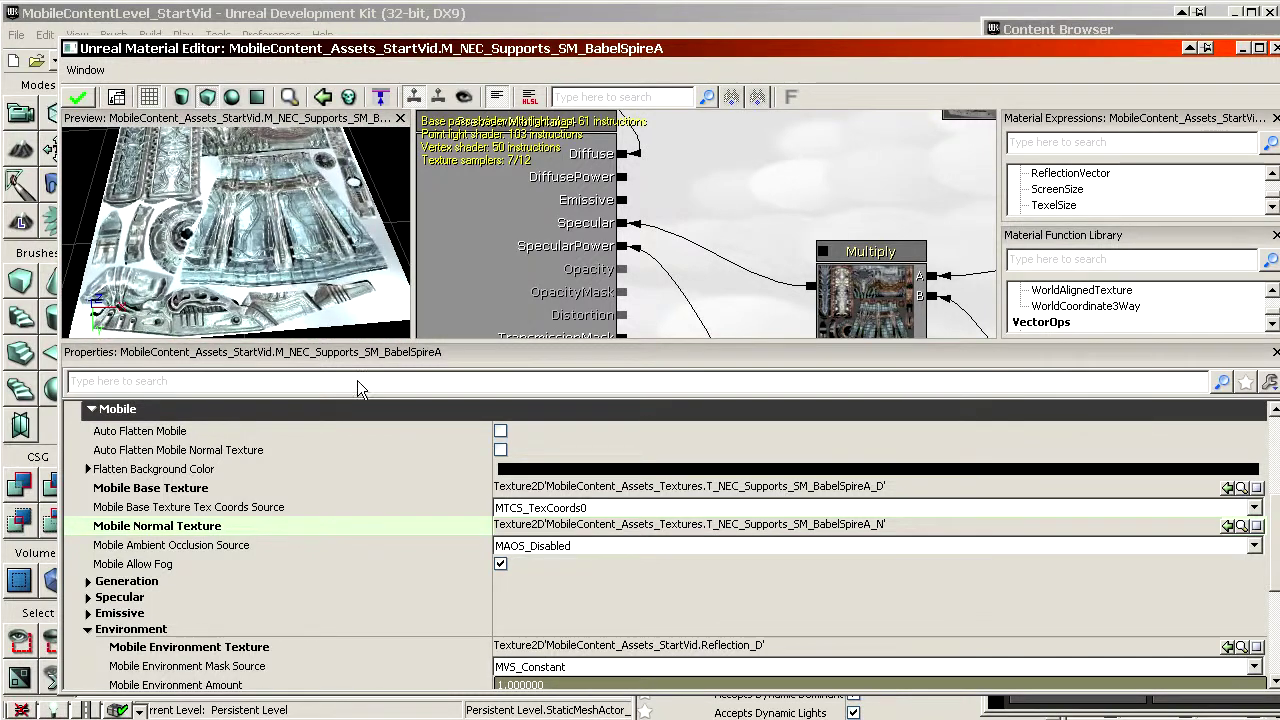
Set the Mobile Environment Mask Source to MVS_BaseTextureRed, checking the Specular group's mask setting for comparison
left_click(208, 650)
scroll(270, 625, "down", 2)
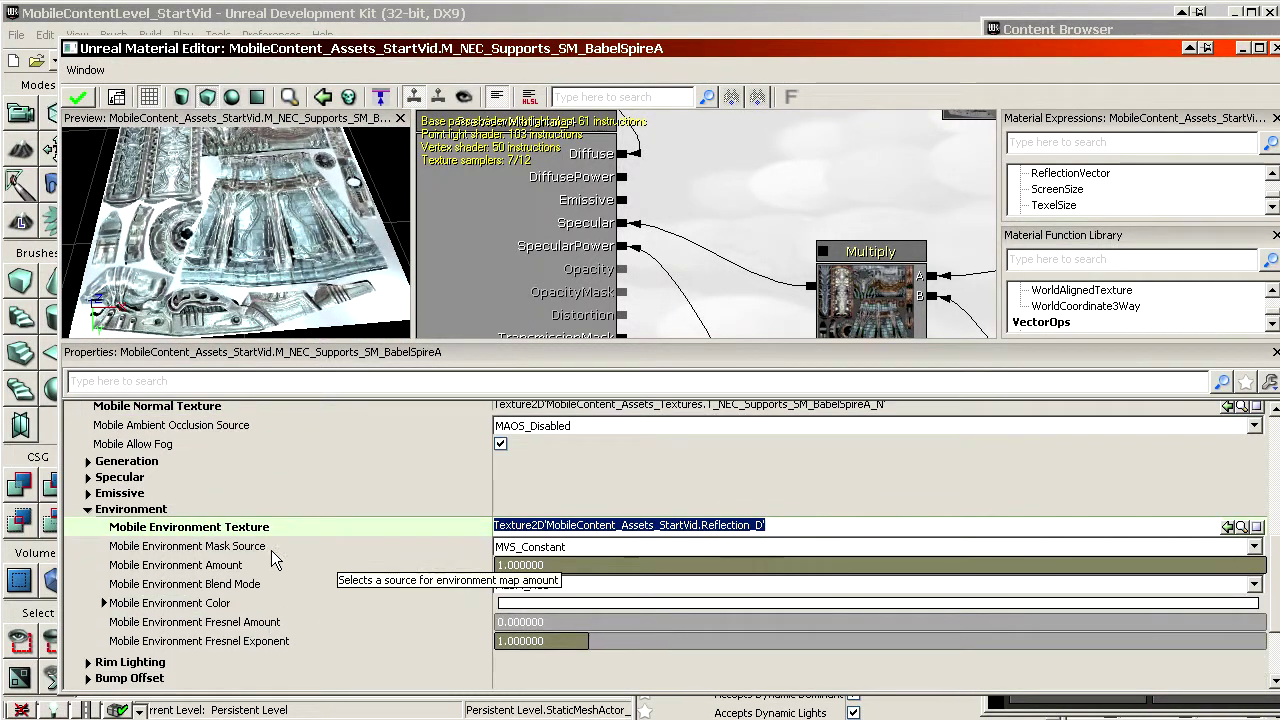
left_click(205, 548)
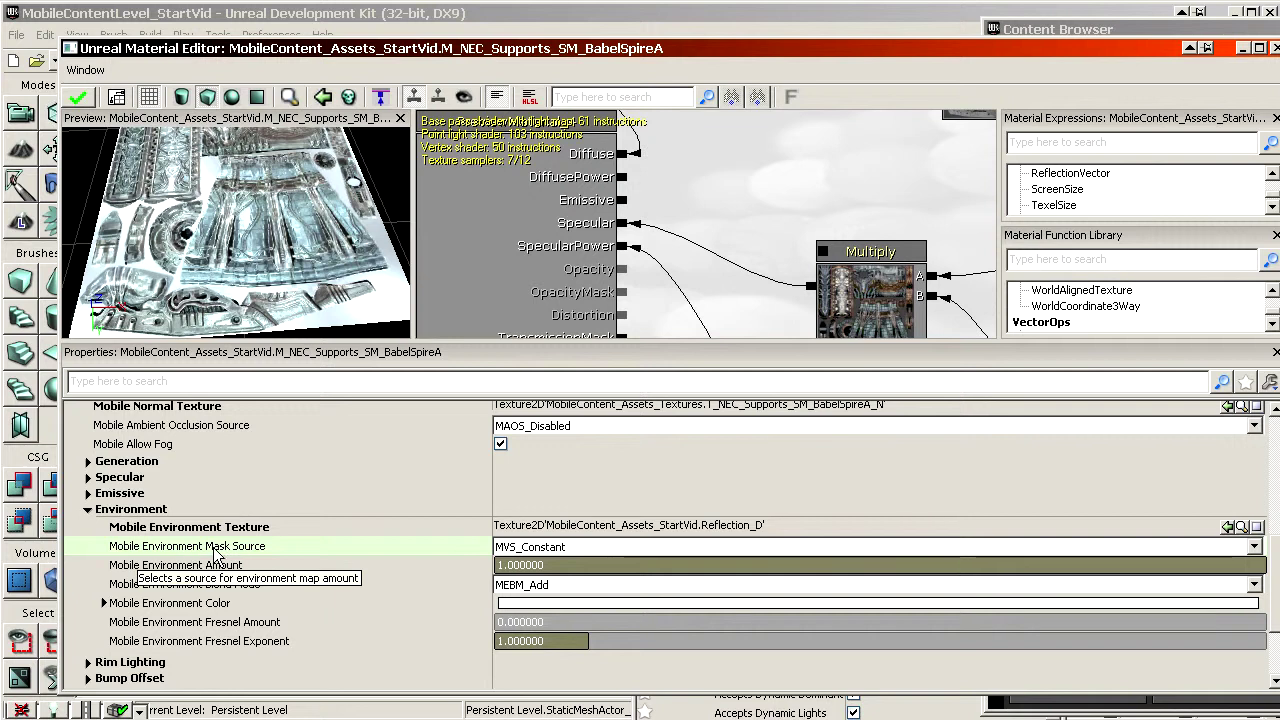
left_click(166, 477)
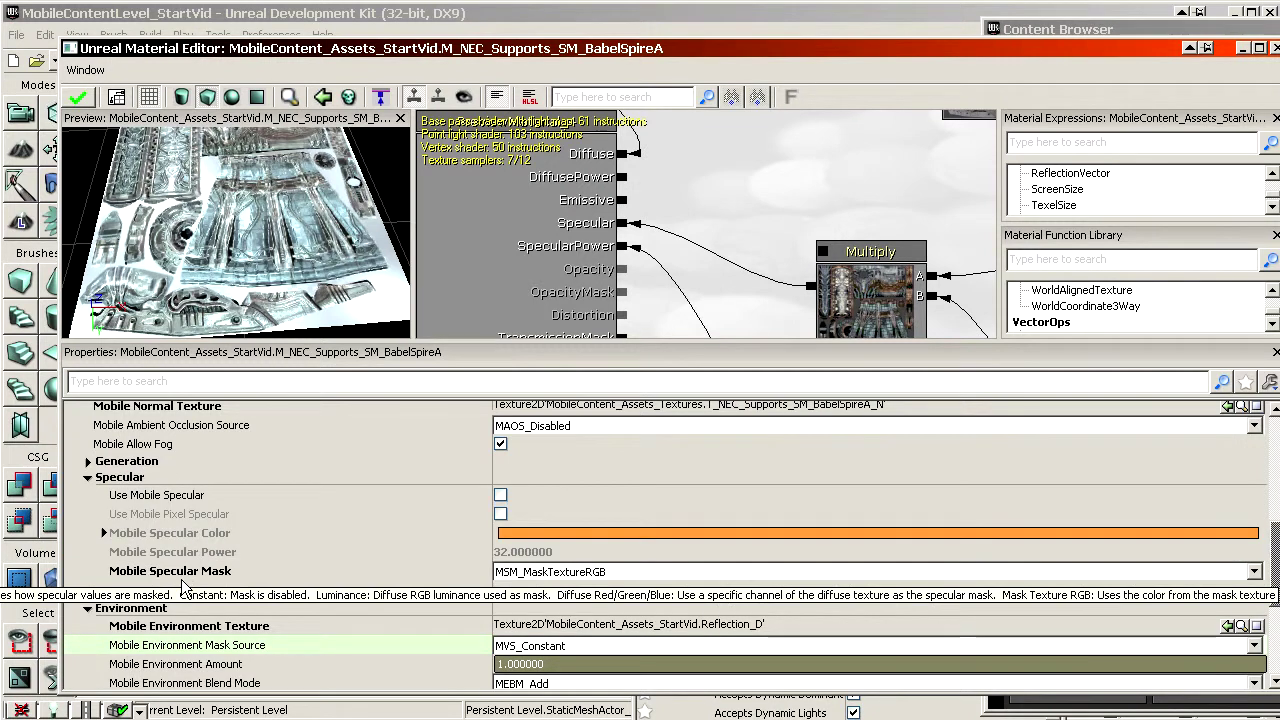
left_click(121, 478)
left_click(540, 547)
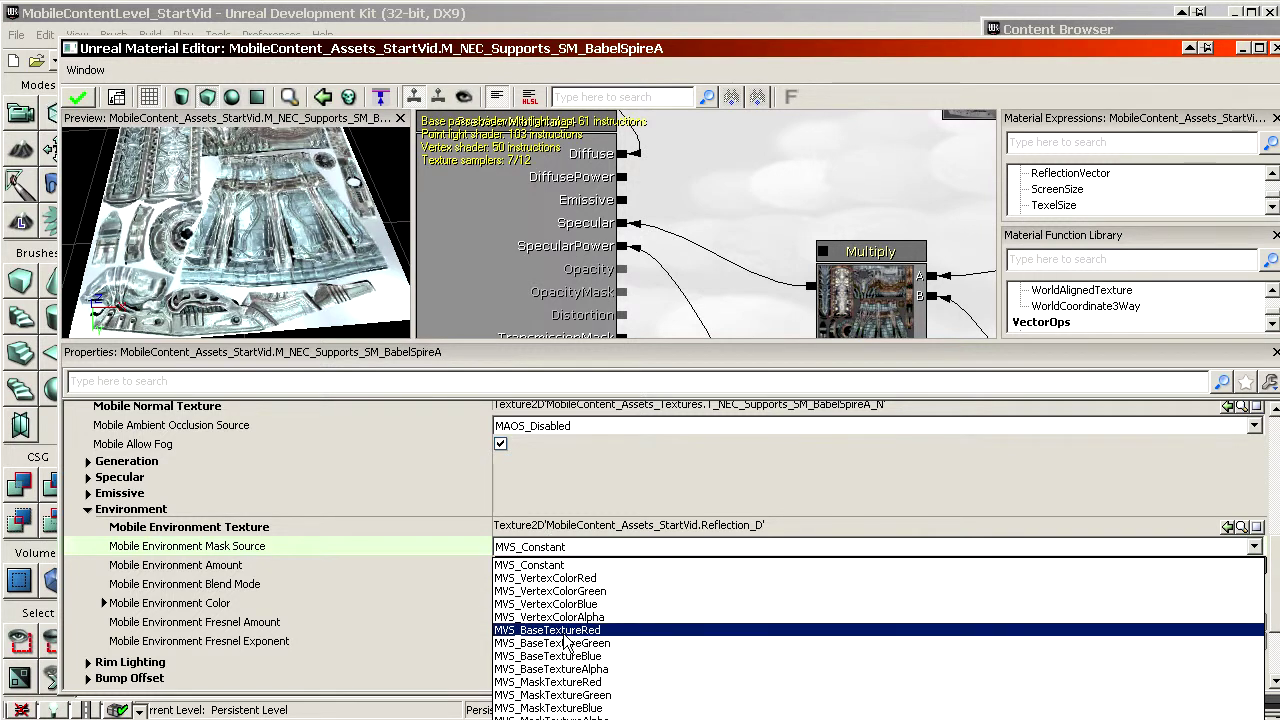
Compare the Mobile Specular Mask options with the Mobile Environment Mask Source options, leaving both settings as they are
left_click(143, 478)
left_click(560, 571)
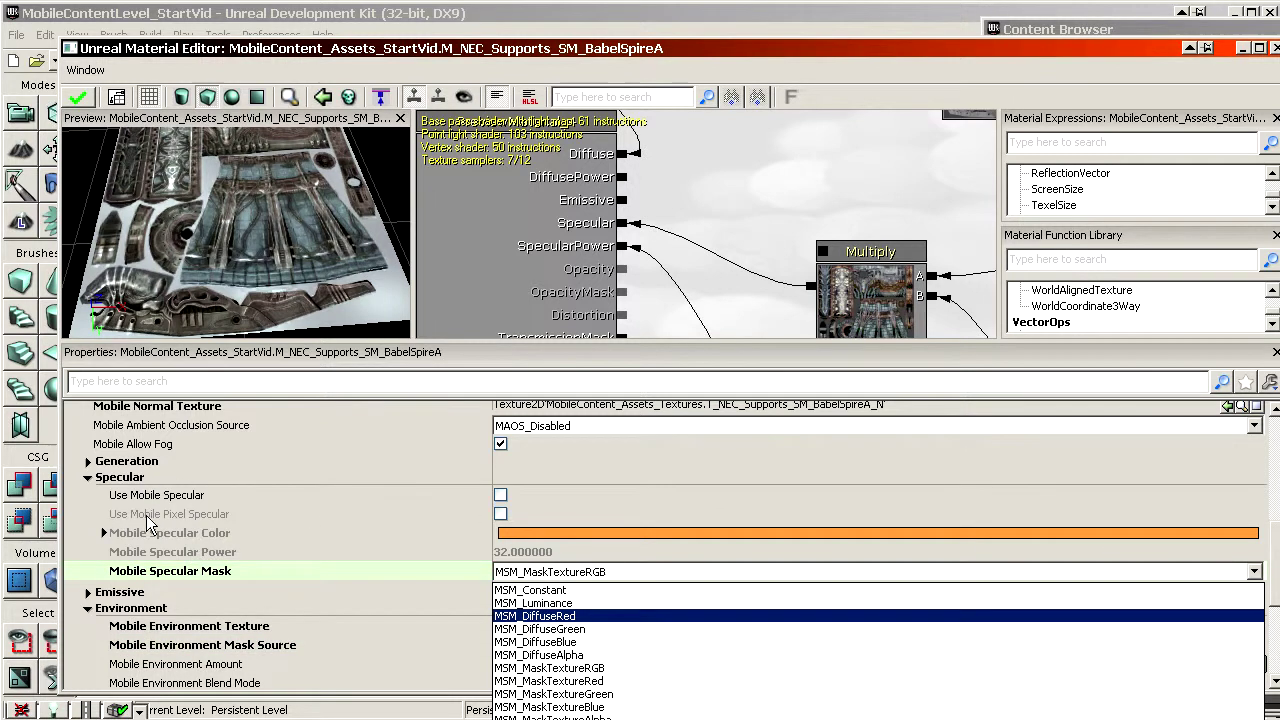
left_click(127, 484)
left_click(127, 483)
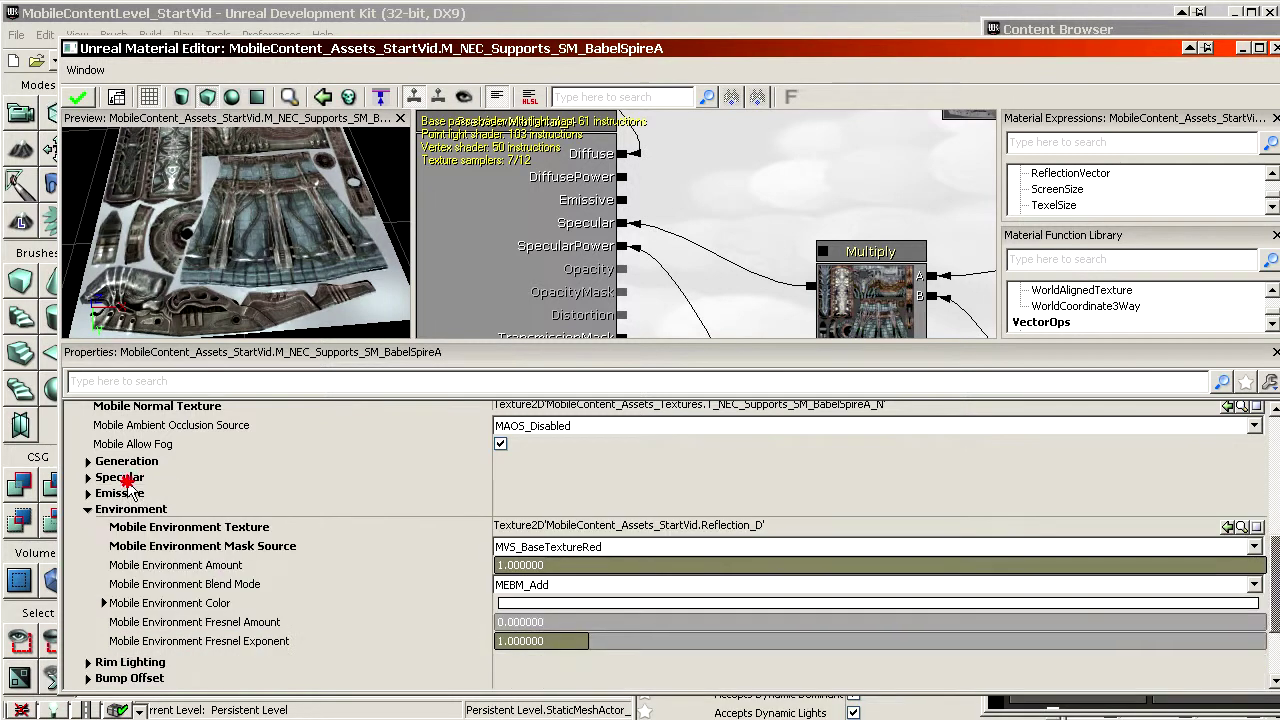
left_click(551, 549)
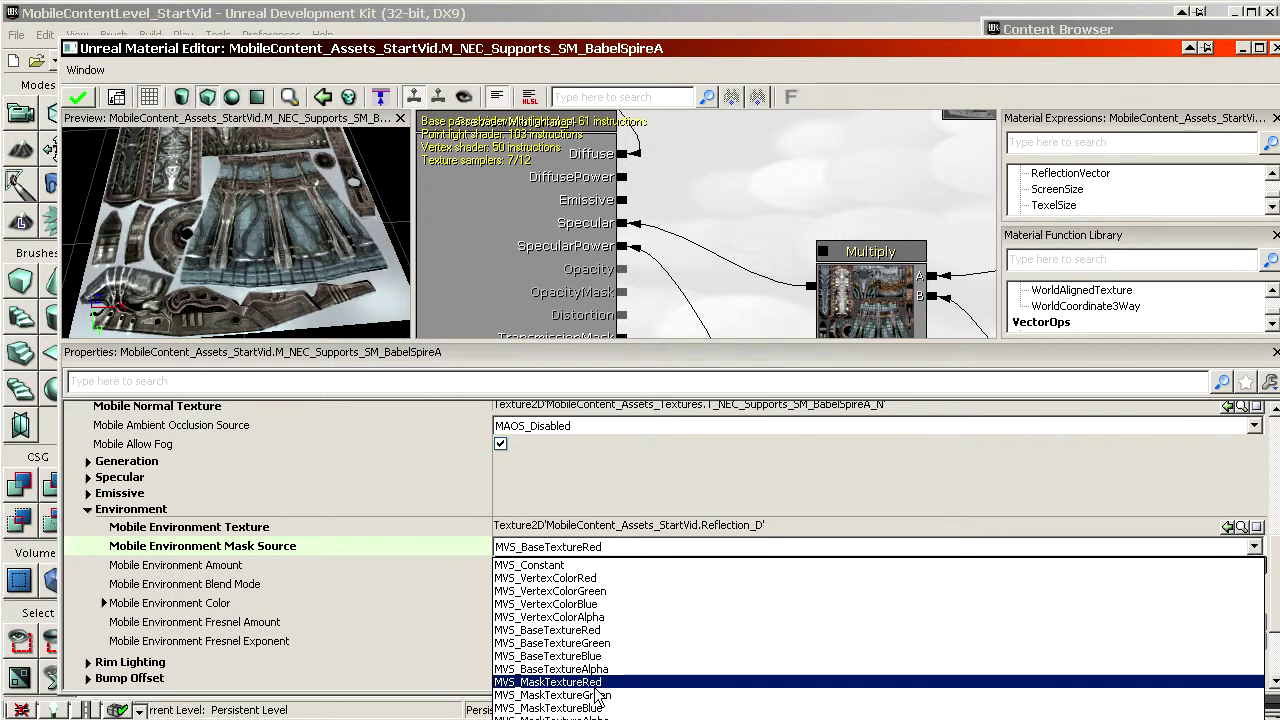
left_click(285, 555)
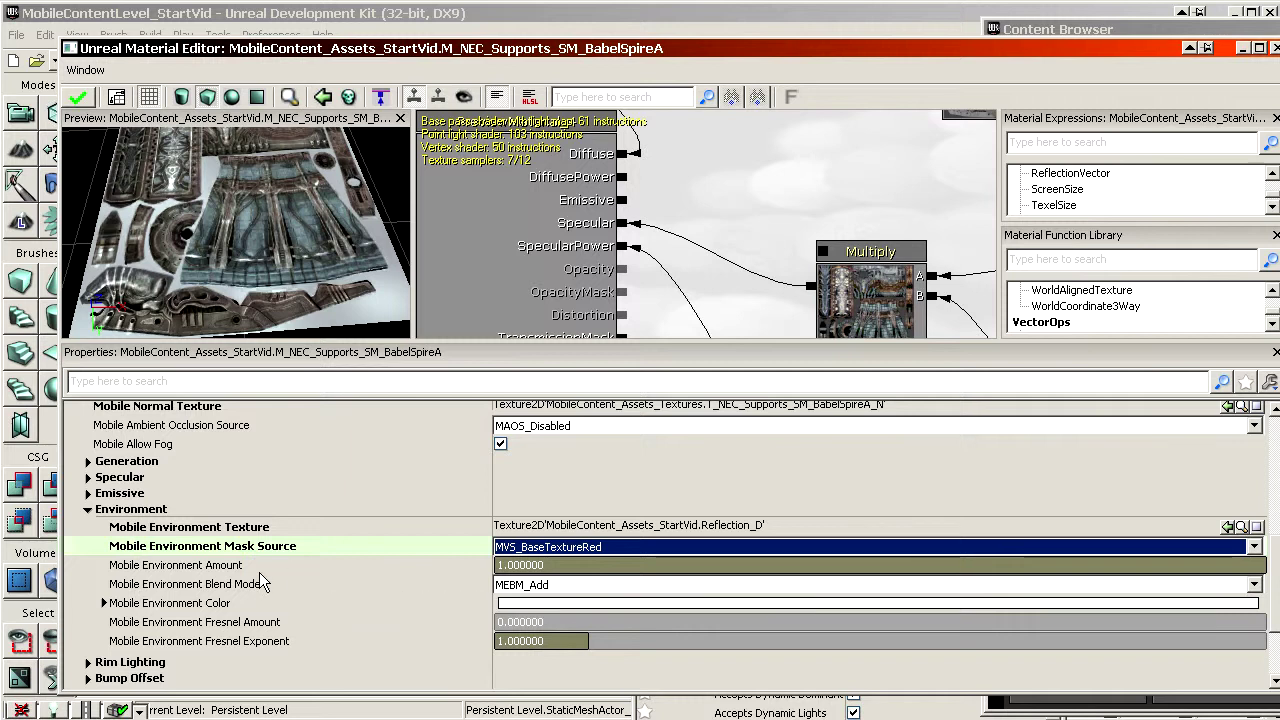
Examine the masked environment reflection on the preview surface at close range and from different angles
right_click_drag(267, 261, 267, 170)
mouse_move(267, 261)
left_mouse_down()
mouse_move(270, 226)
mouse_move(266, 278)
mouse_move(286, 248)
left_mouse_up()
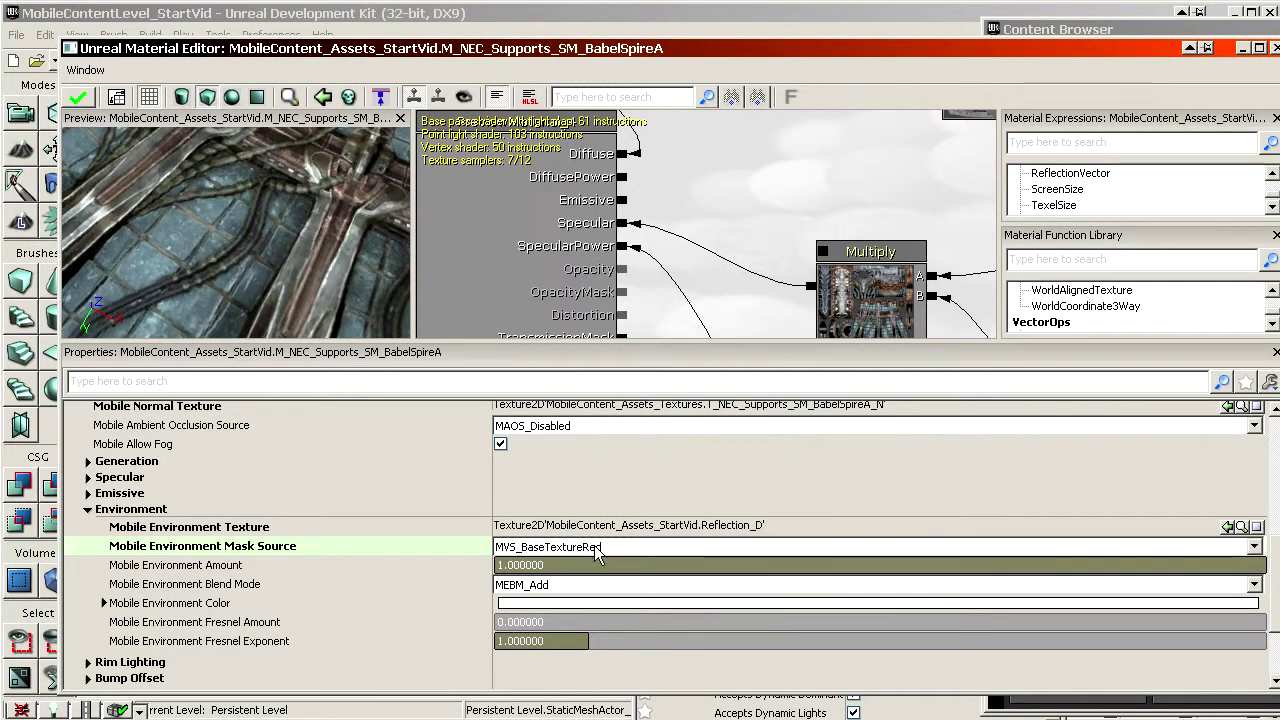
right_click_drag(270, 245, 240, 246)
left_click_drag(250, 262, 175, 163)
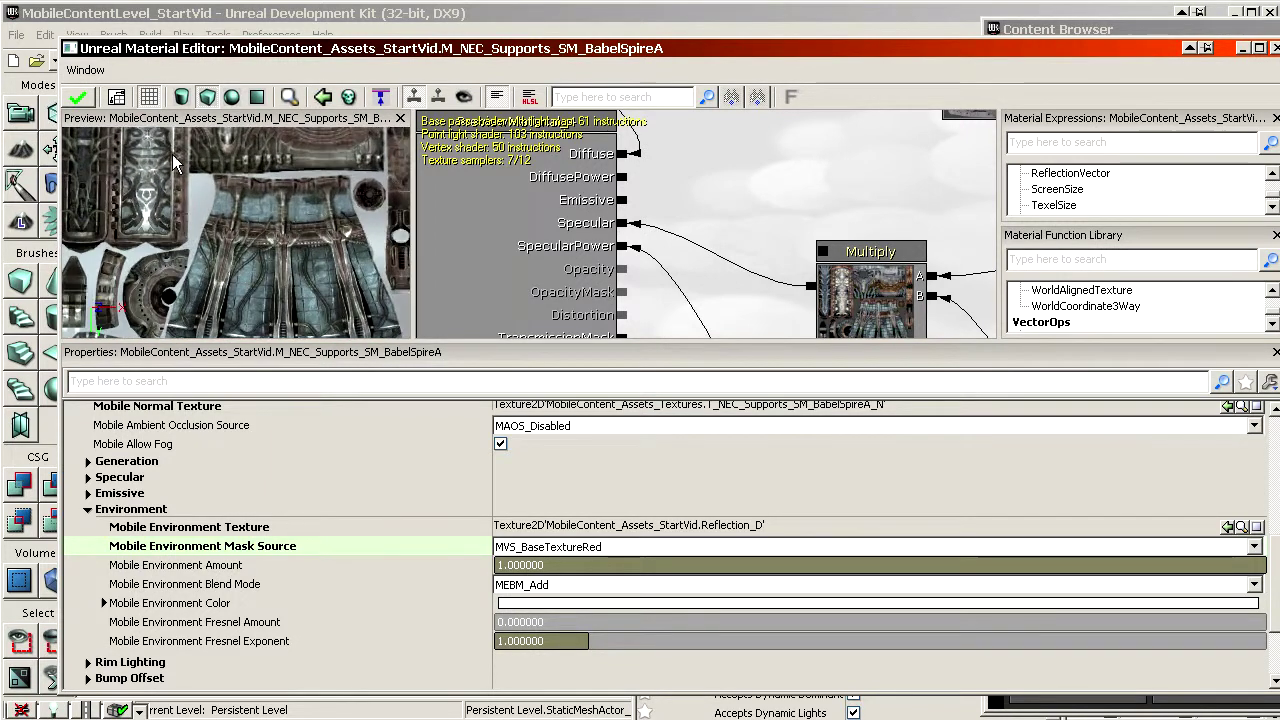
Apply the changes to the M_NEC_Supports_SM_BabelSpireA material and close its editor
left_click_drag(238, 54, 0, 586)
right_click_drag(248, 397, 264, 436)
left_click_drag(247, 588, 909, 74)
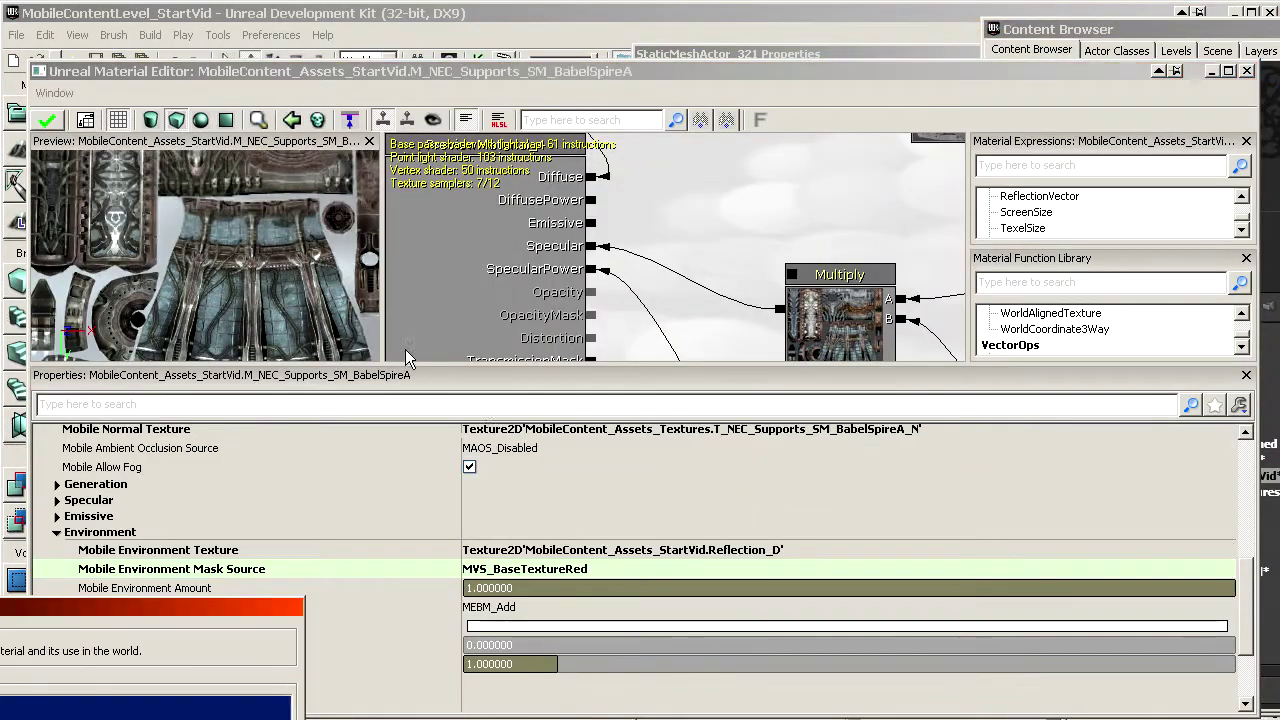
left_click(1247, 71)
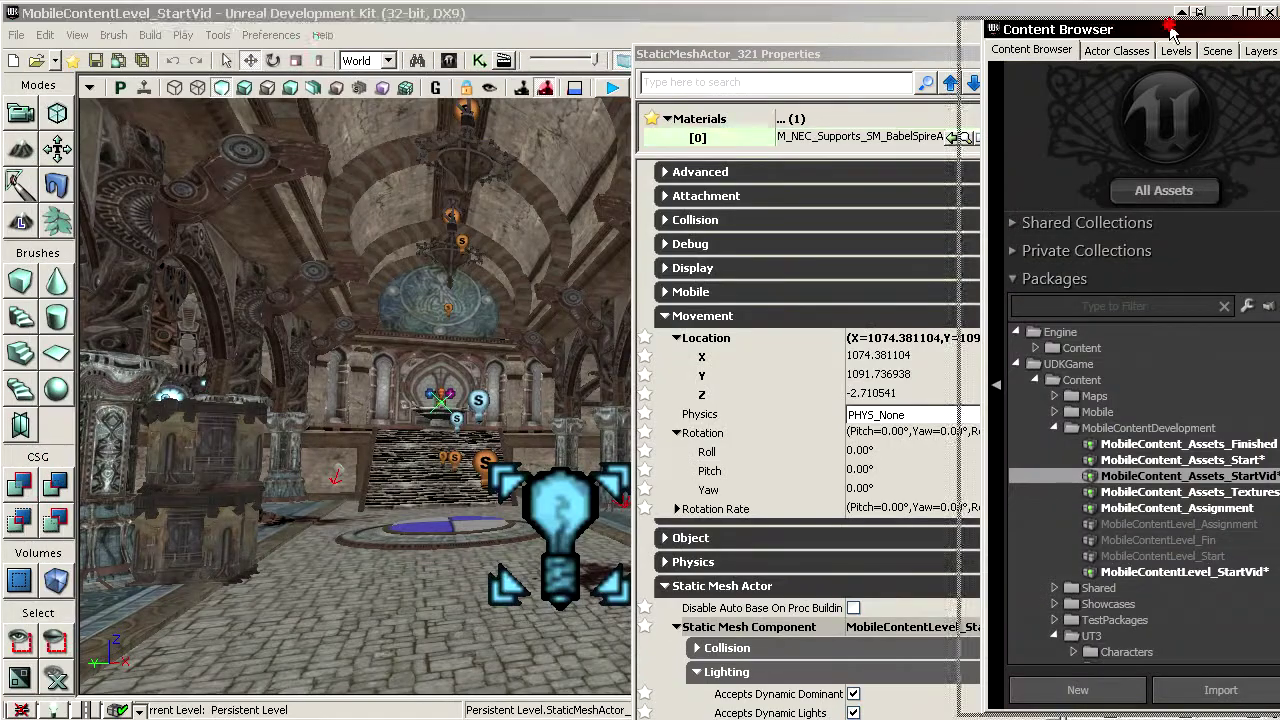
Bring the Content Browser into view and open the M_NEC_Supports_SM_Klaw material from the MobileContent_Assets_Finished package
left_click_drag(309, 31, 259, 28)
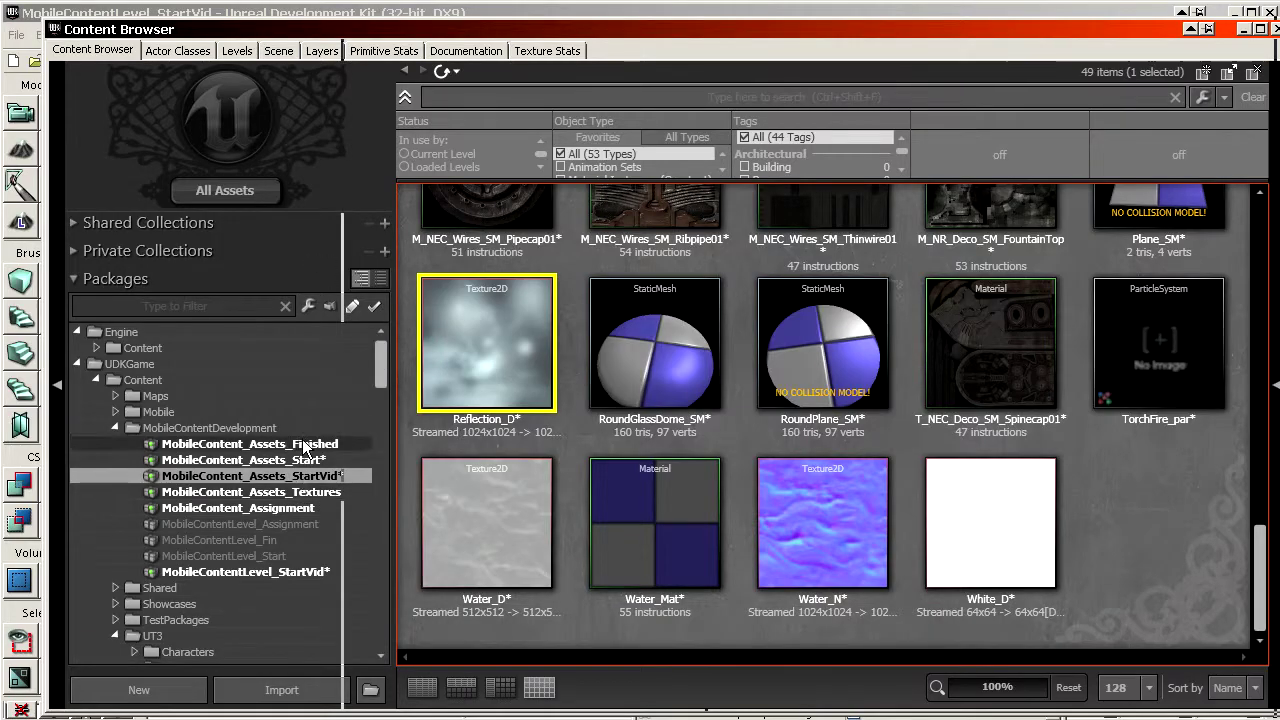
left_click(305, 447)
scroll(790, 420, "up", 5)
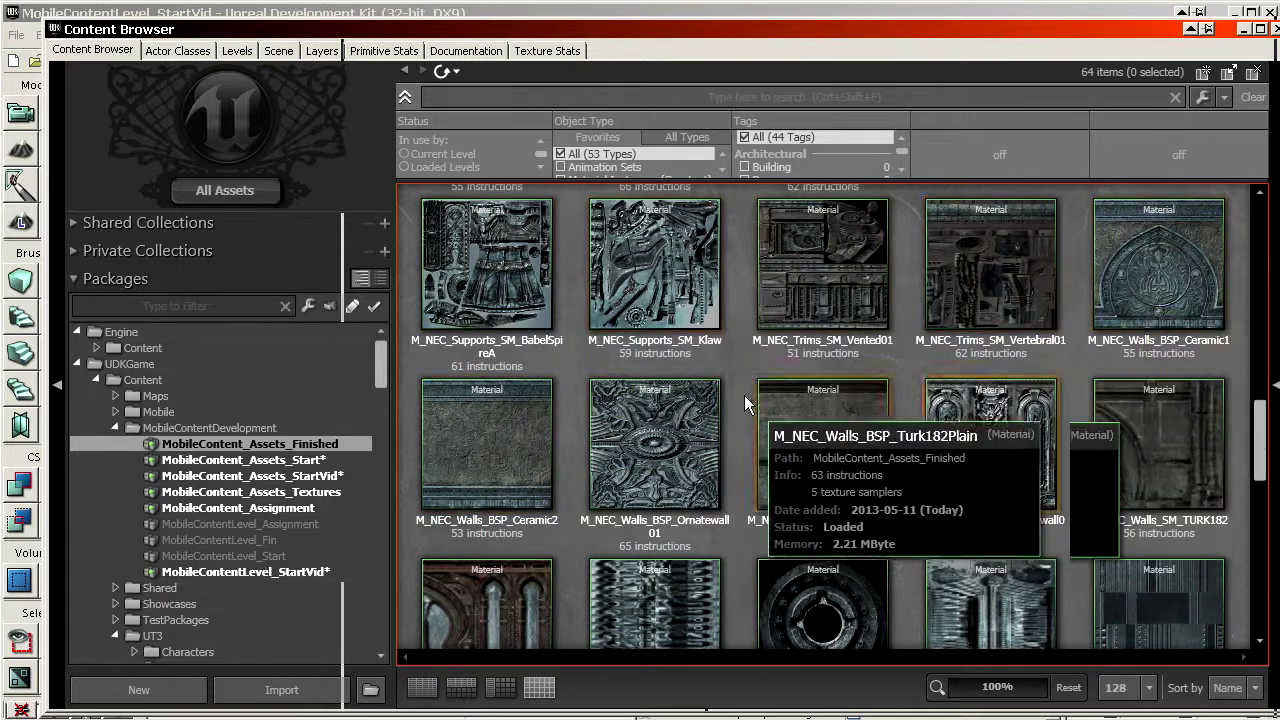
scroll(740, 410, "up", 3)
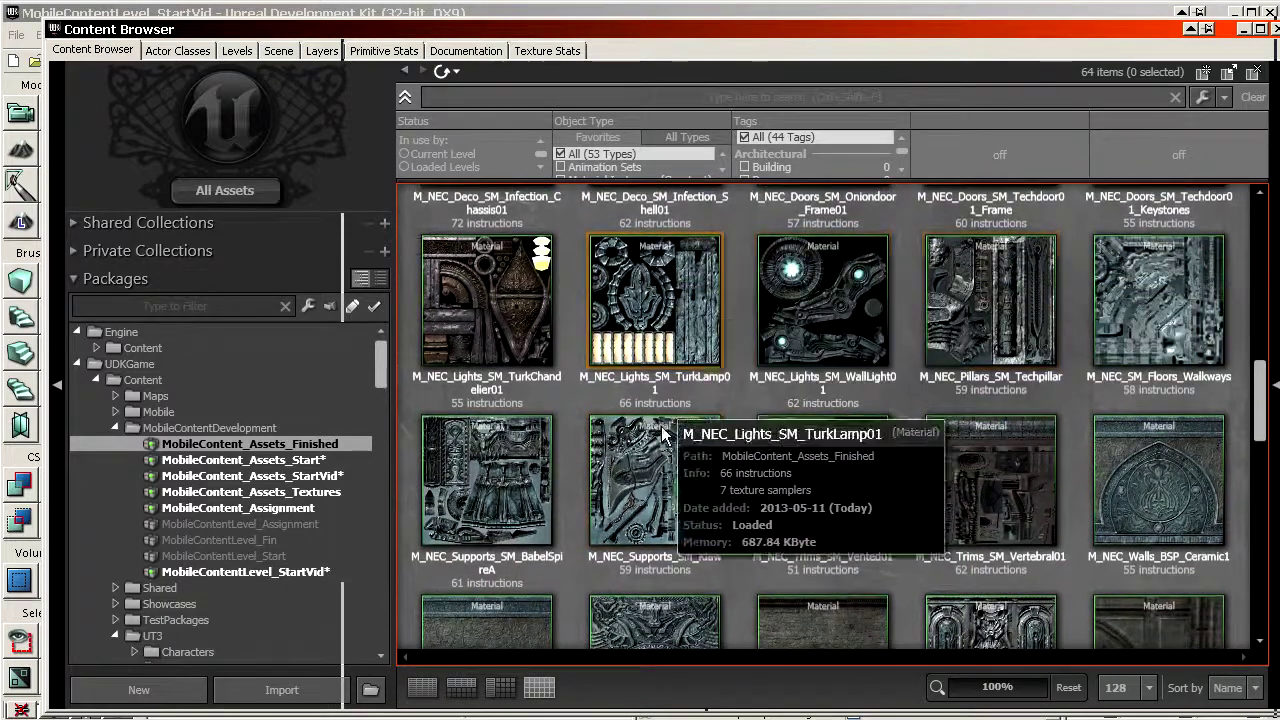
scroll(665, 425, "down", 2)
left_click(676, 398)
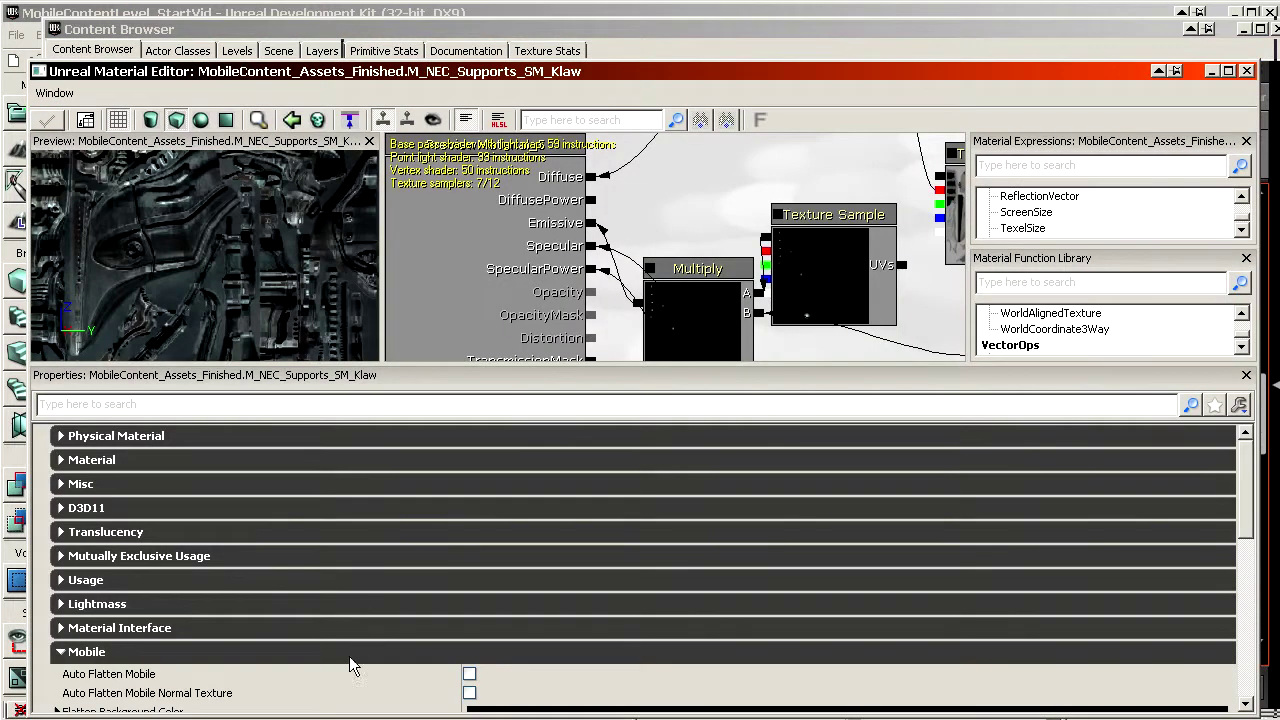
Review the Klaw material's Mobile base, normal and environment settings, including mask source and amount, and close its editor
left_click(330, 676)
scroll(230, 610, "down", 4)
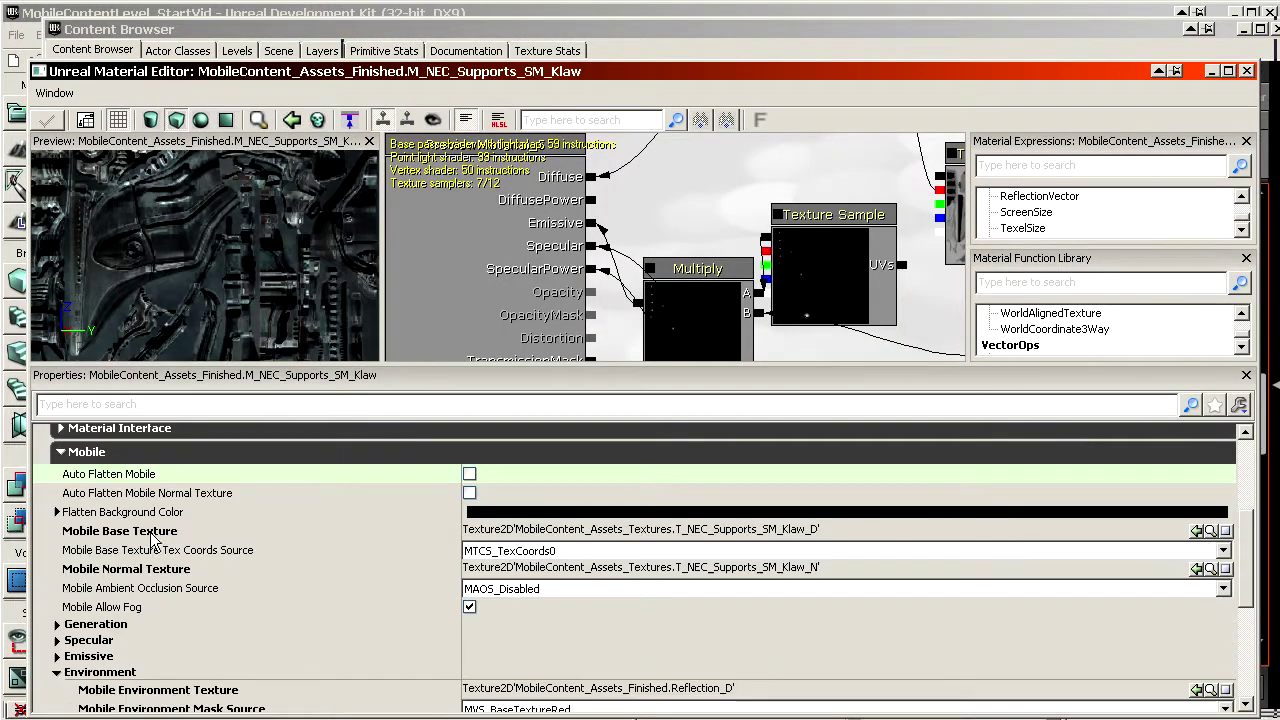
scroll(163, 574, "down", 3)
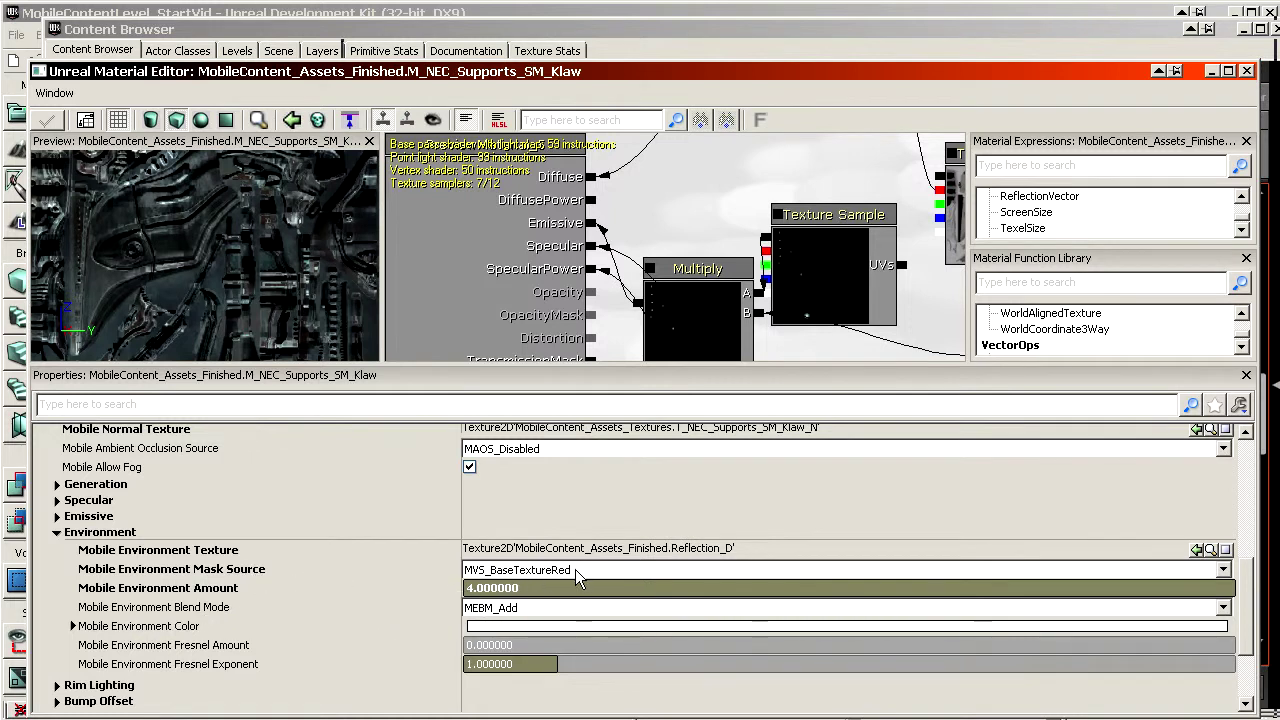
left_click(243, 588)
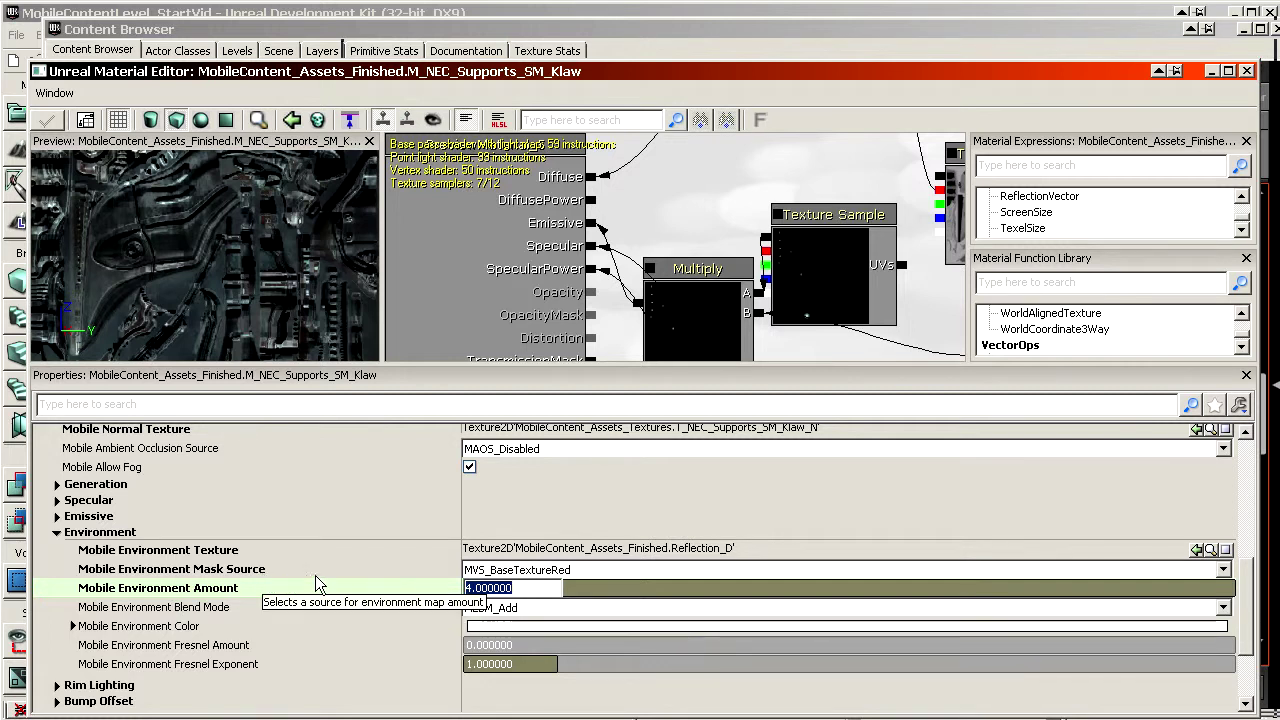
scroll(500, 520, "up", 5)
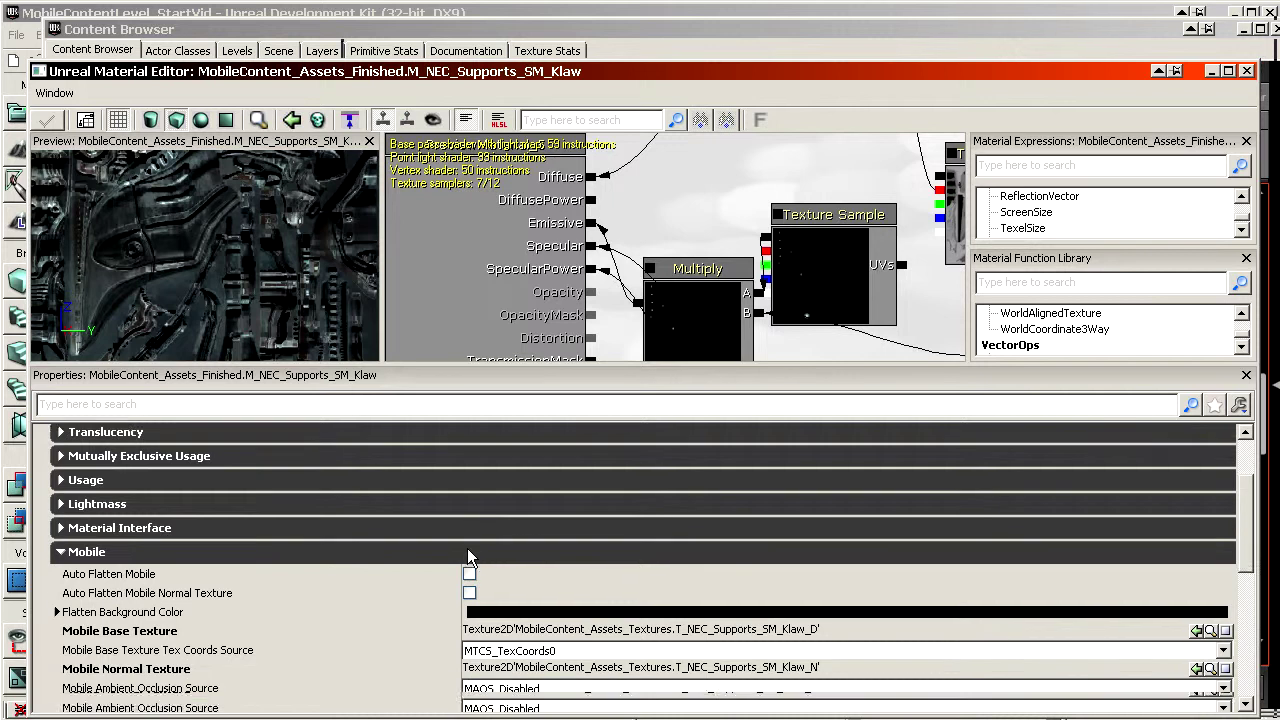
scroll(398, 567, "down", 2)
scroll(292, 631, "down", 2)
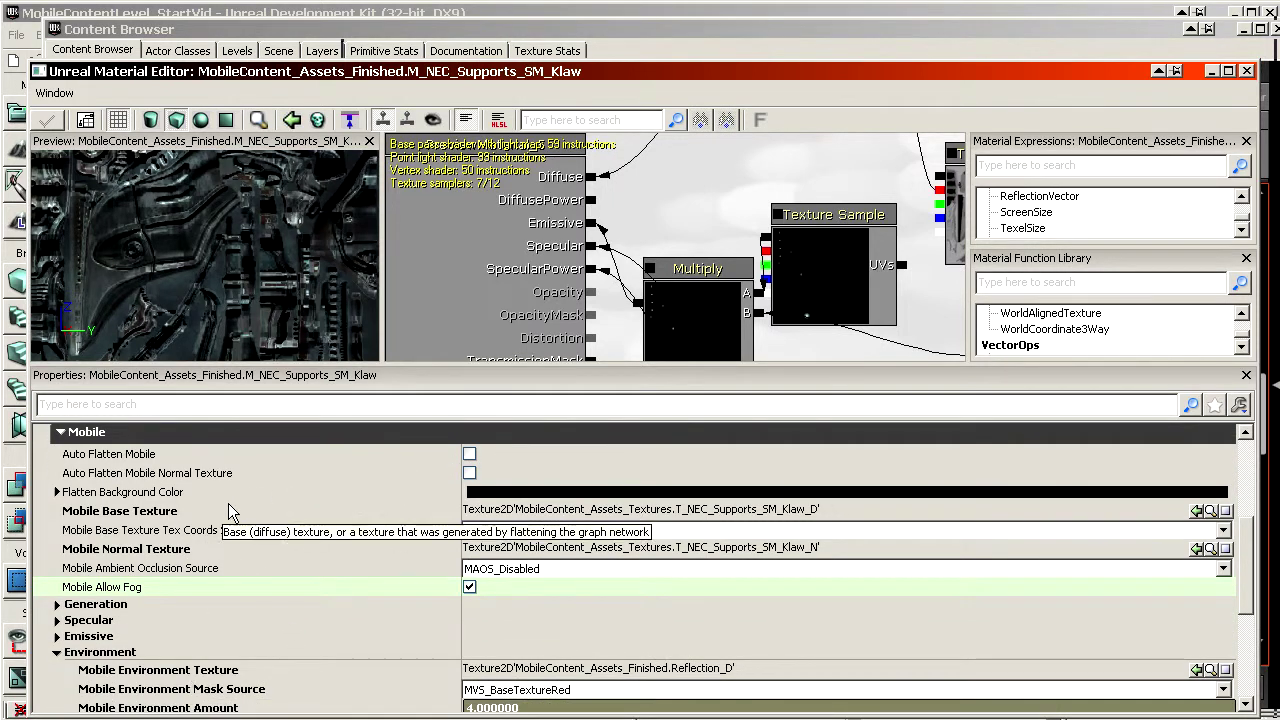
left_click(241, 694)
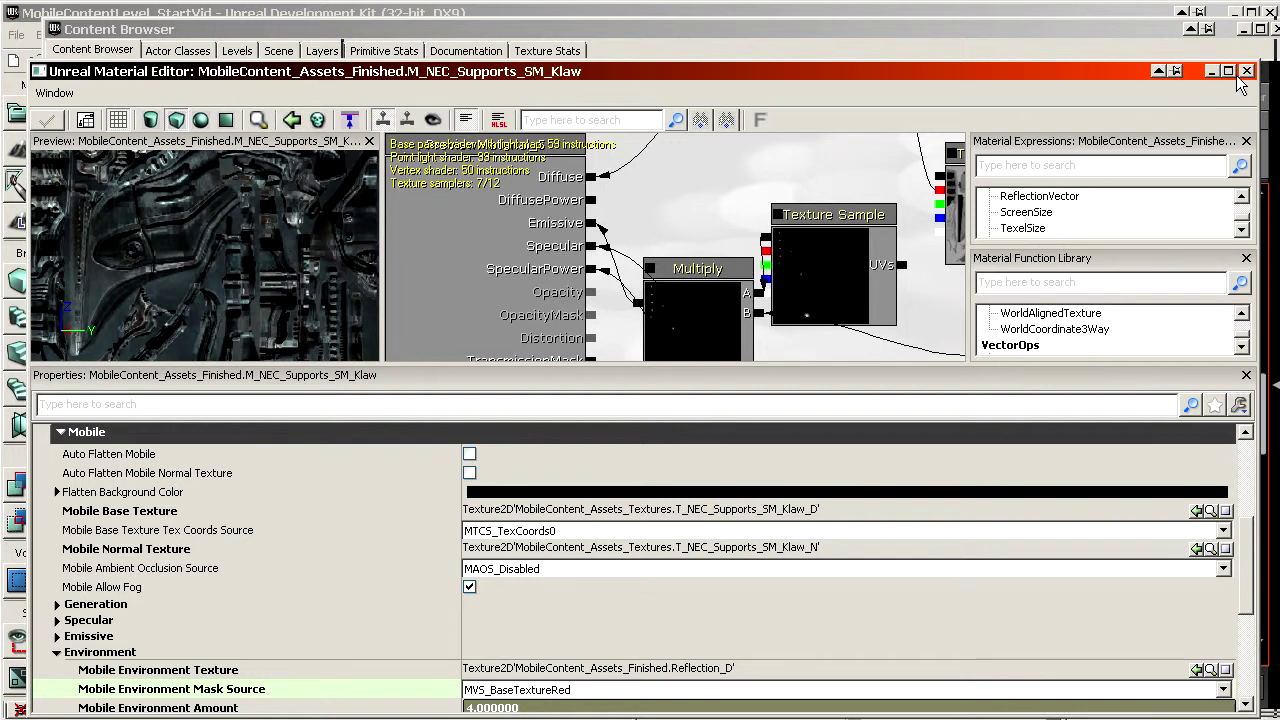
left_click(1247, 71)
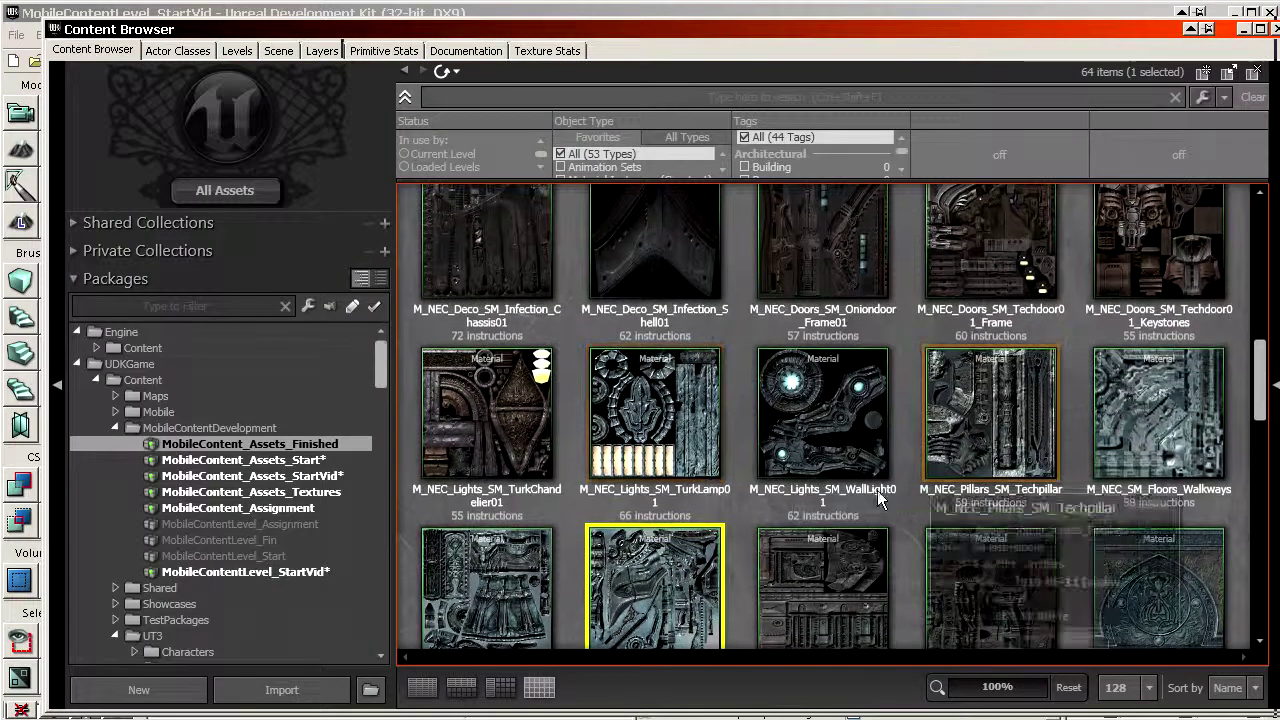
Open the M_NEC_Window_SM_Window_02 material from the MobileContent_Assets_StartVid package
scroll(815, 300, "down", 3)
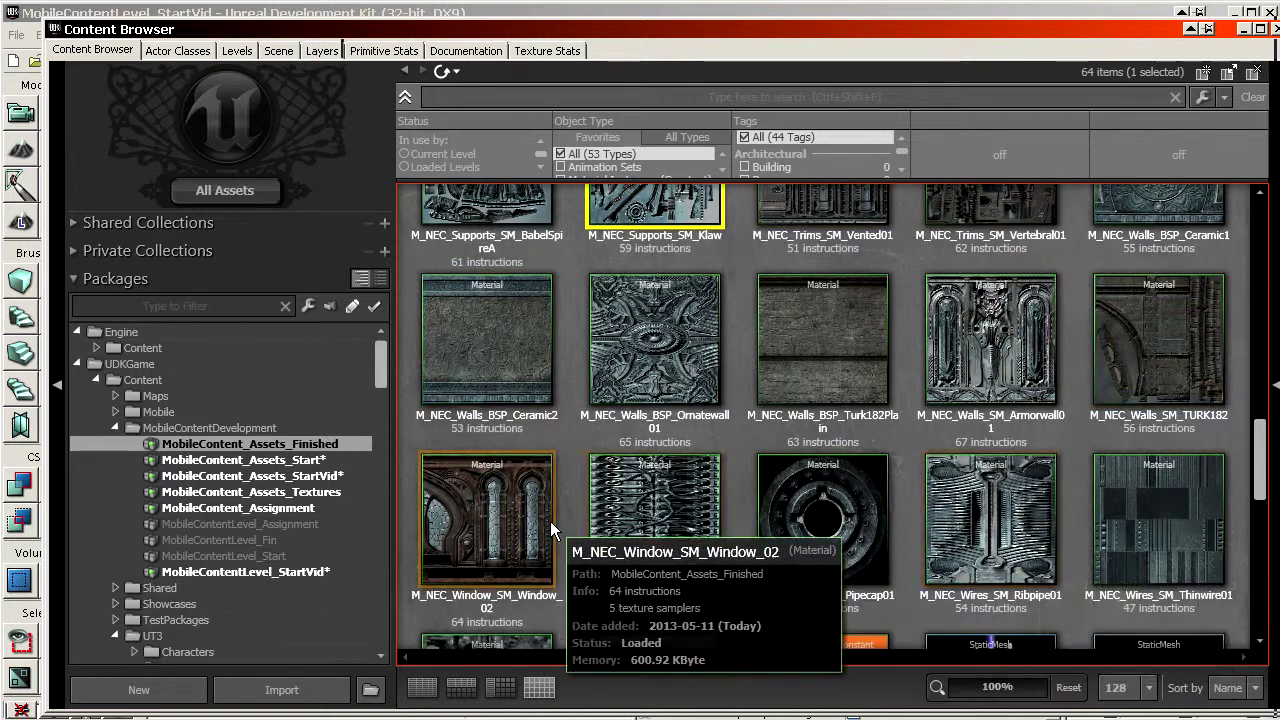
left_click(310, 476)
scroll(714, 490, "down", 5)
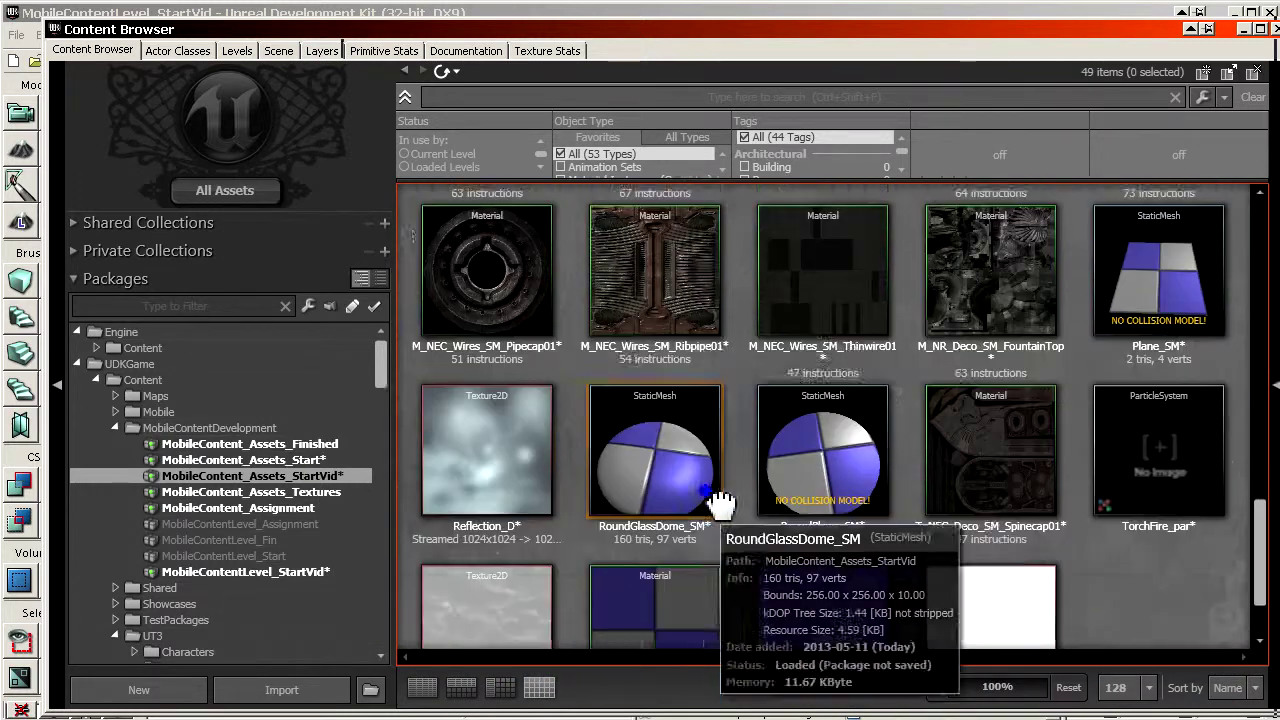
scroll(798, 300, "up", 5)
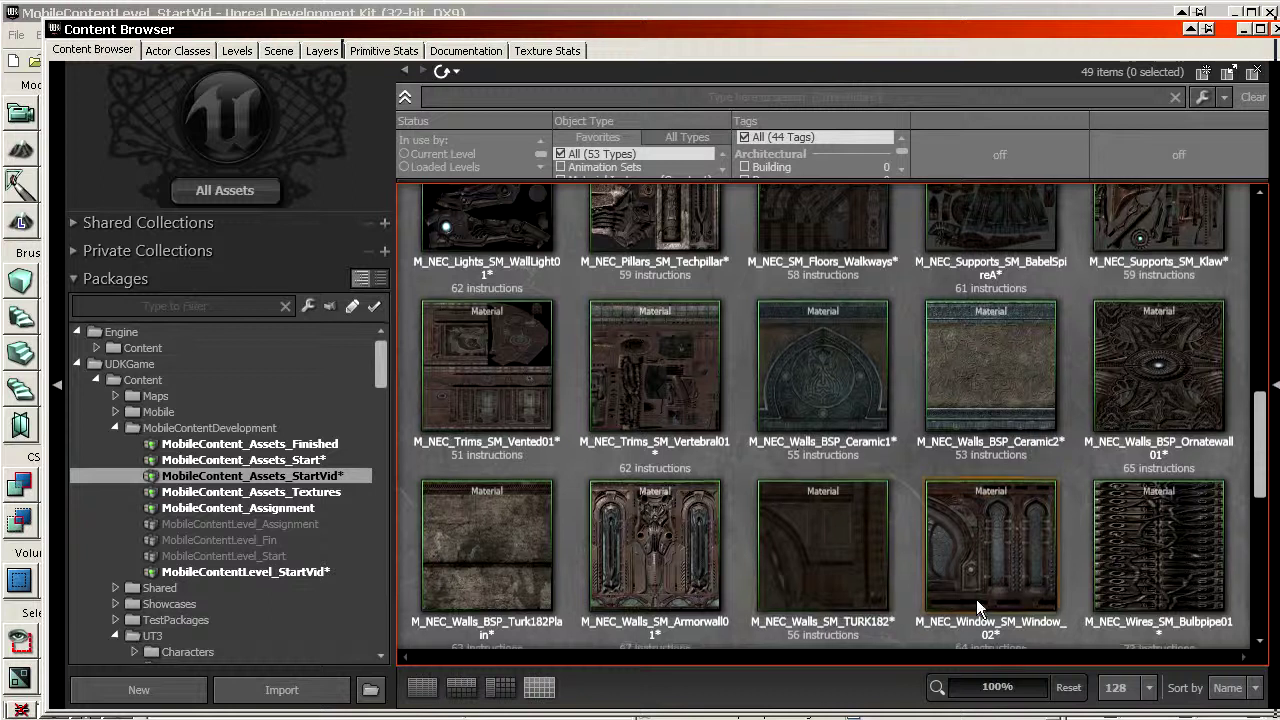
left_click(1006, 551)
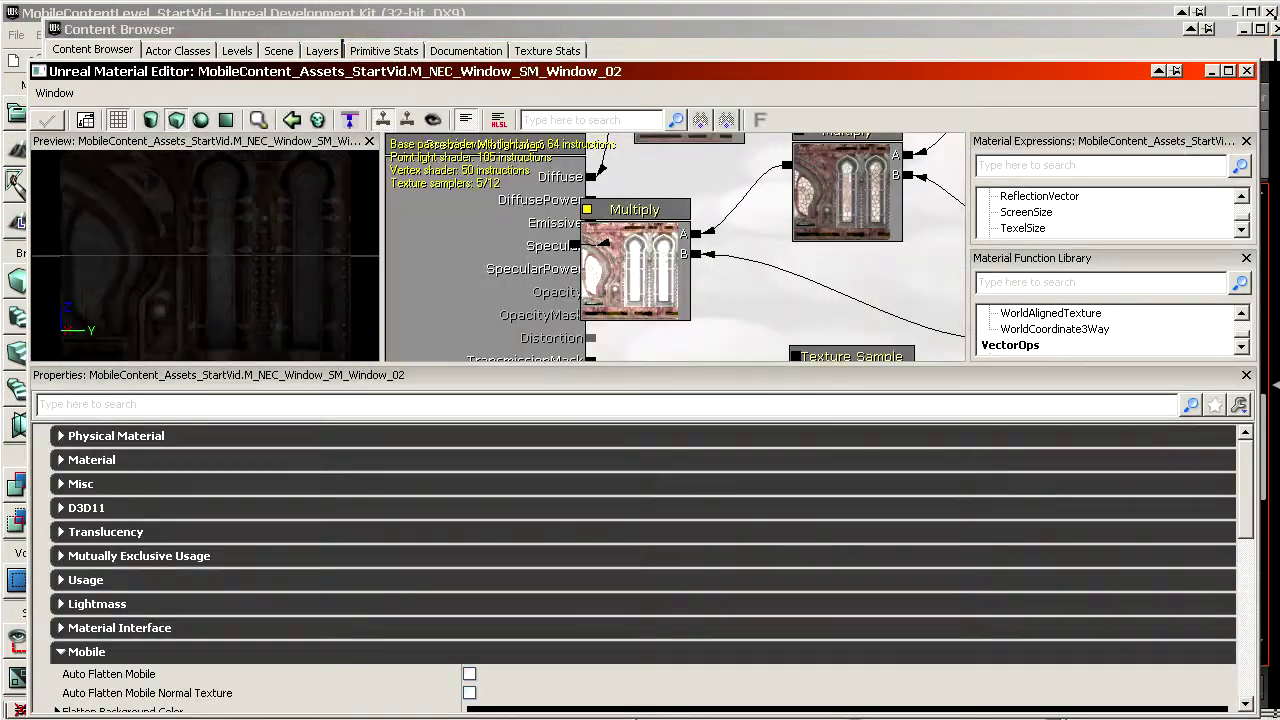
Assign the Reflection_D texture from MobileContent_Assets_StartVid as the window material's Mobile Environment Texture and inspect the preview
left_click(487, 37)
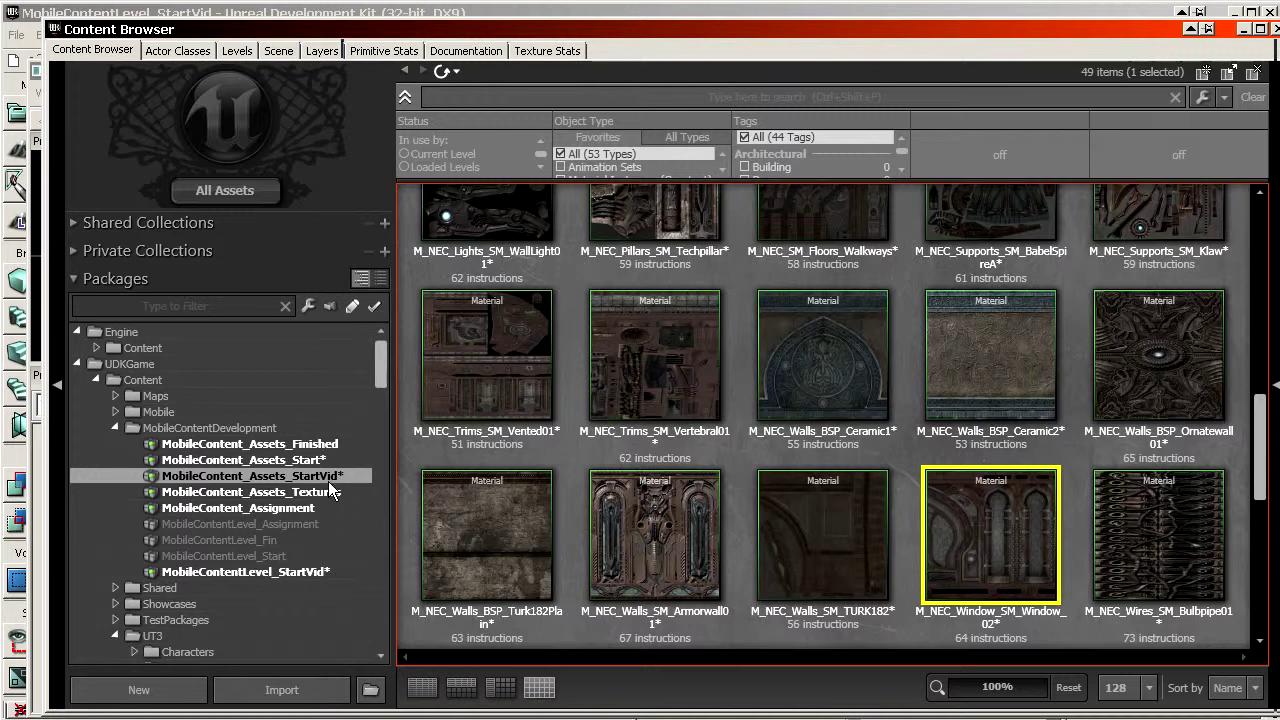
scroll(757, 486, "down", 5)
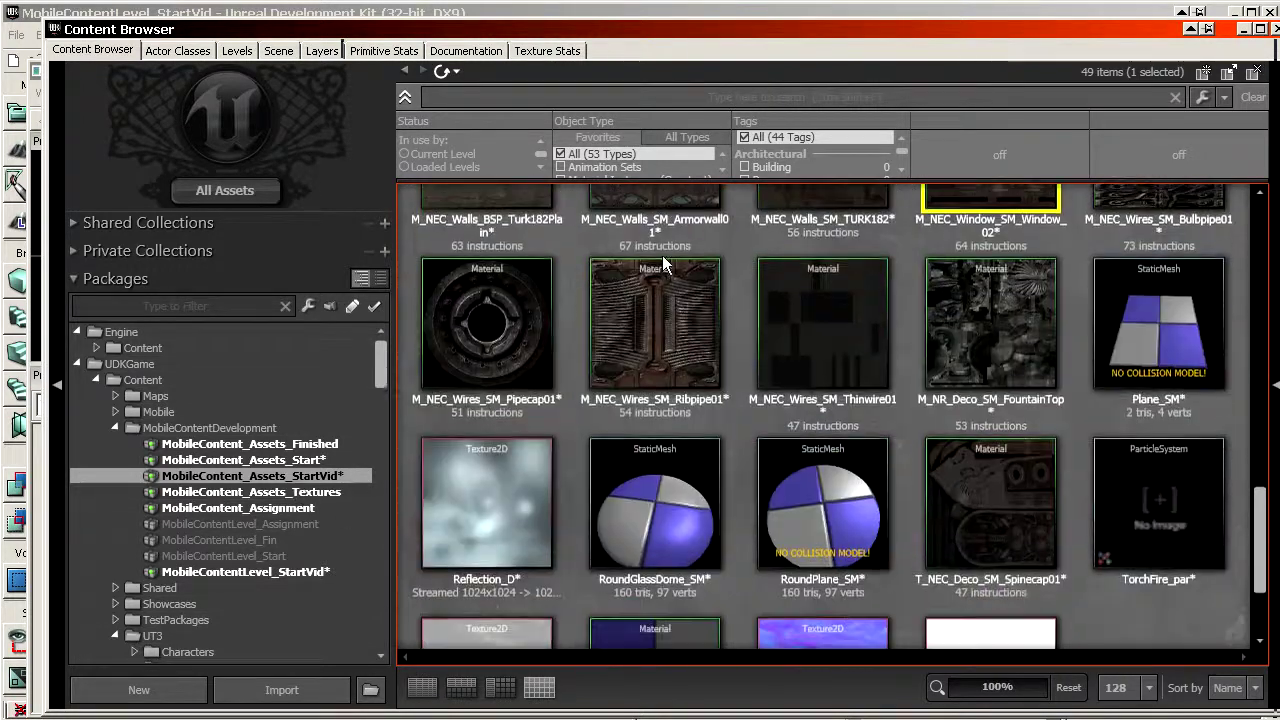
left_click(487, 482)
left_click_drag(533, 30, 707, 82)
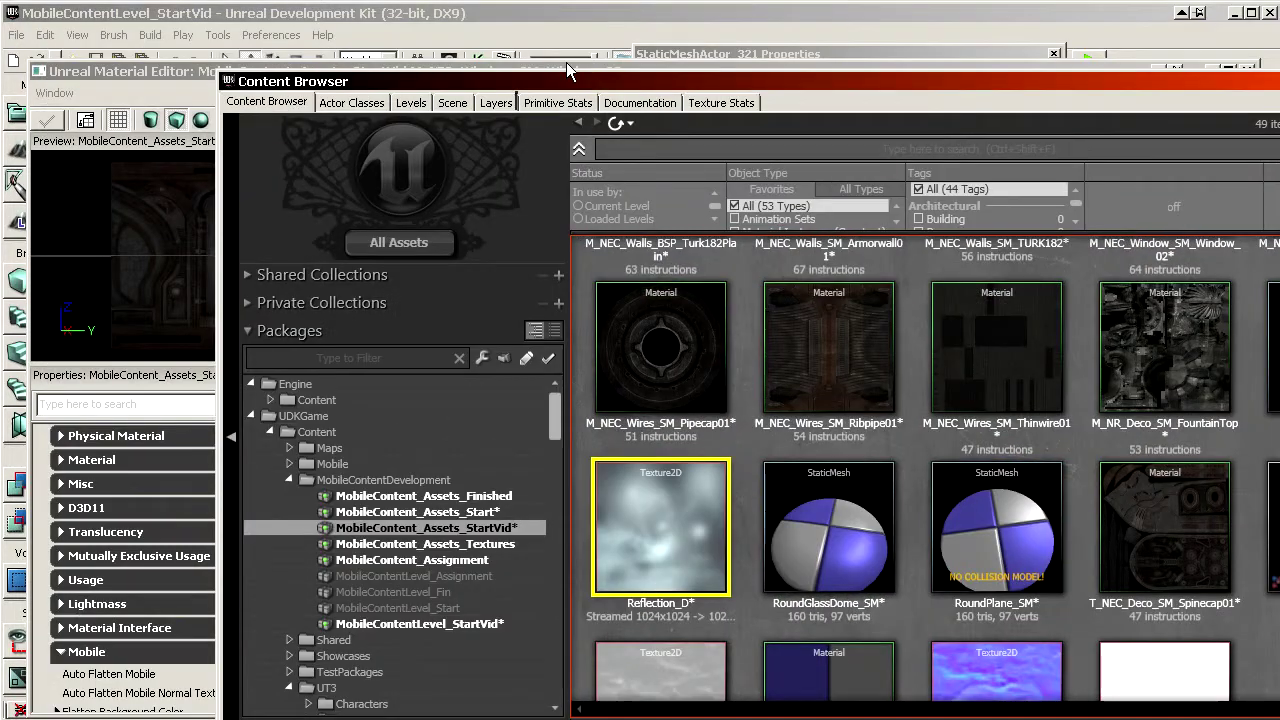
left_click(148, 80)
scroll(302, 647, "down", 10)
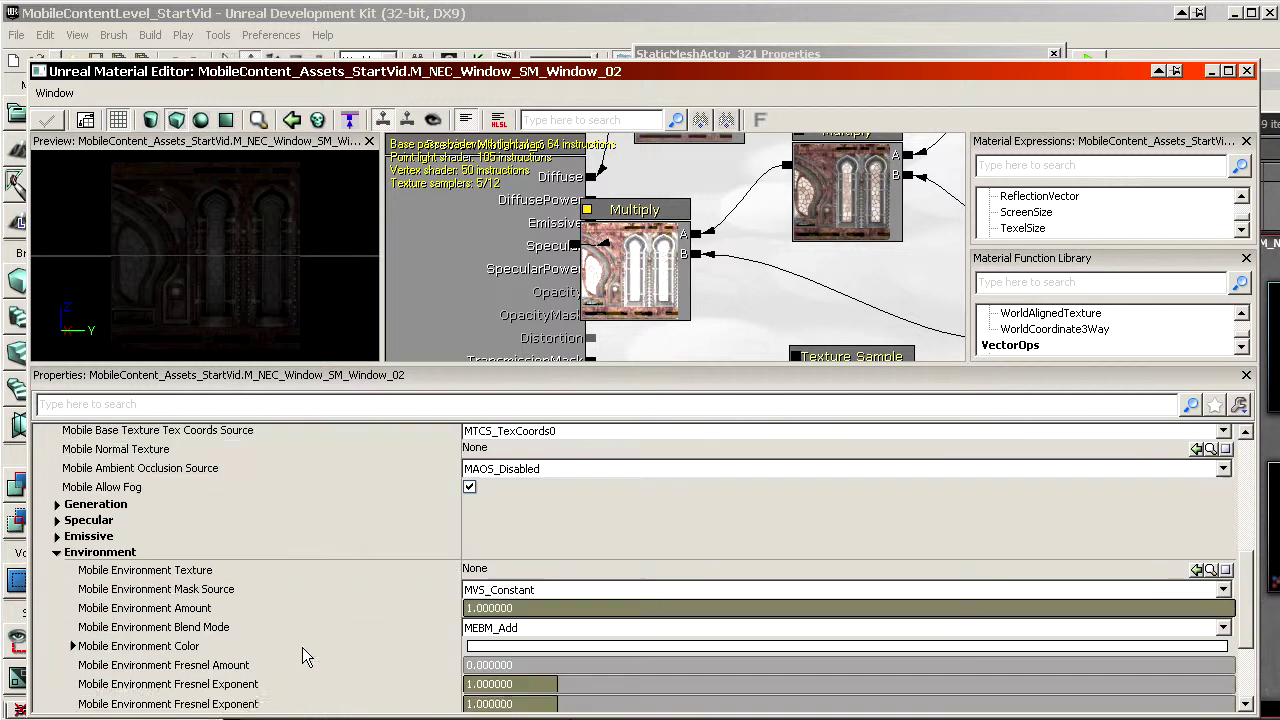
left_click(1054, 571)
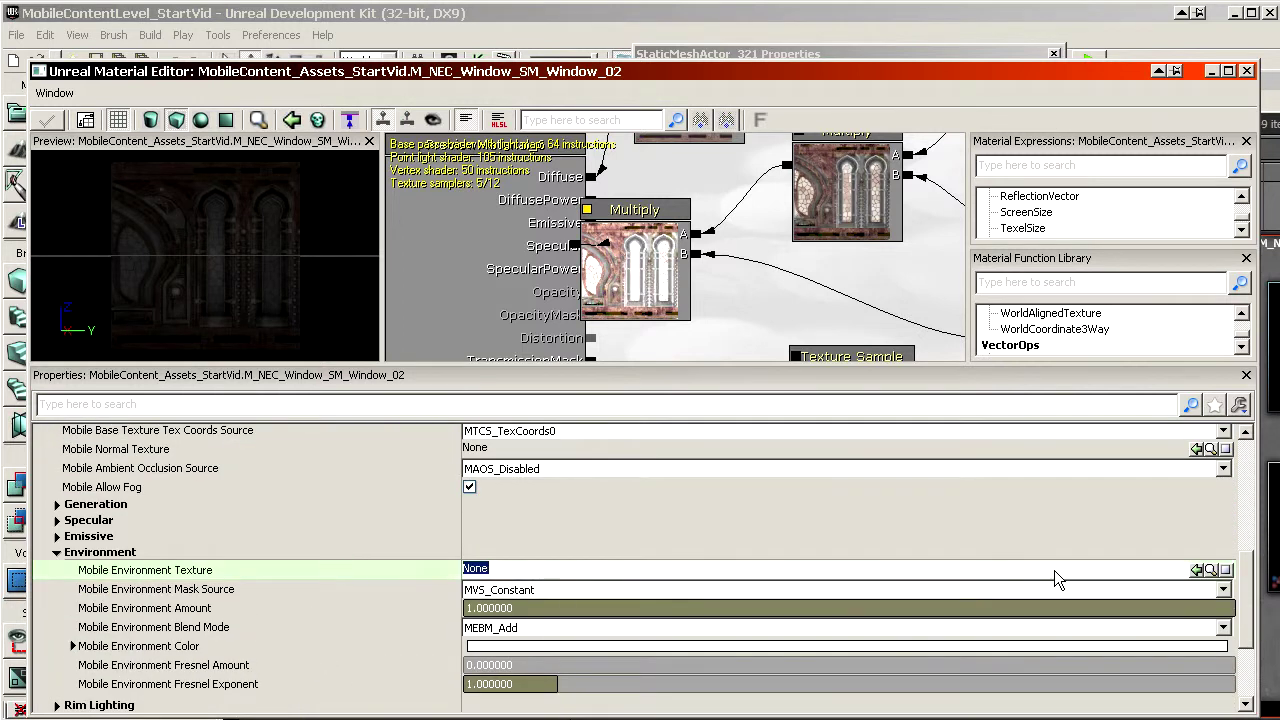
left_click(1196, 570)
right_click_drag(258, 258, 258, 225)
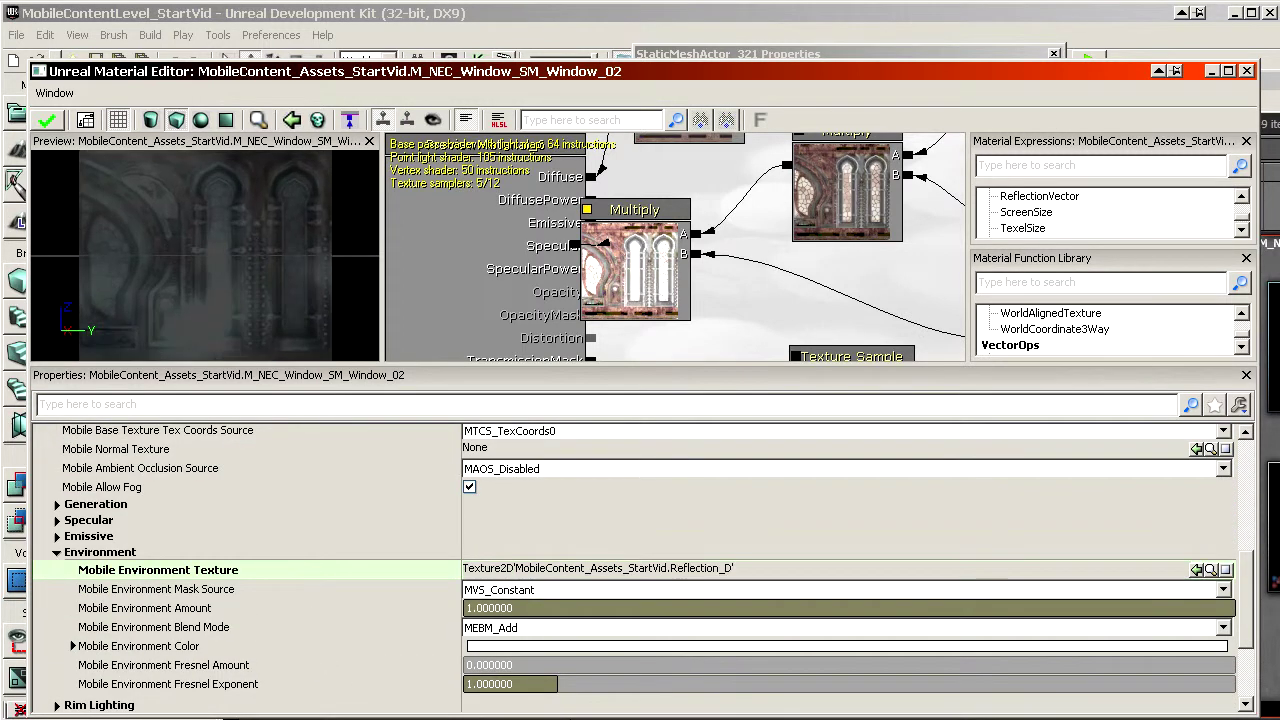
left_click_drag(258, 225, 330, 320)
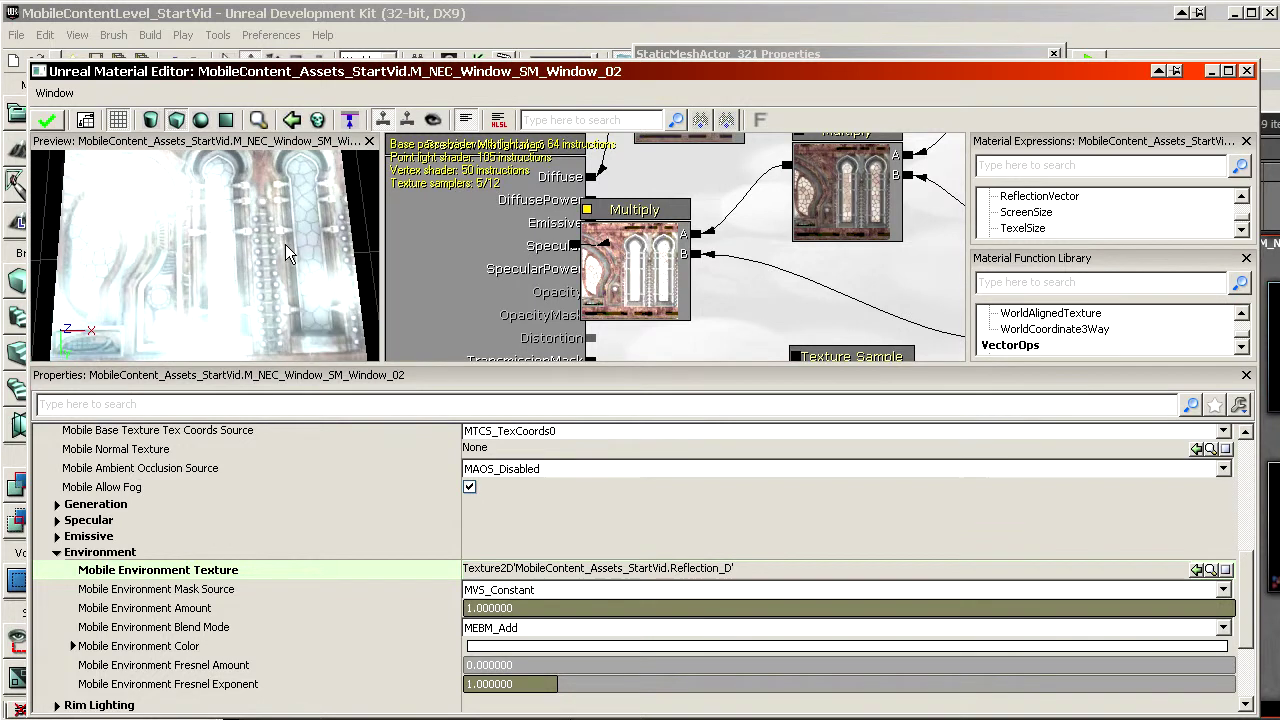
Locate the window's base texture among the assets and assign the matching T_NEC_Window_SM_Window_02_N as the Mobile Normal Texture
scroll(709, 282, "down", 5)
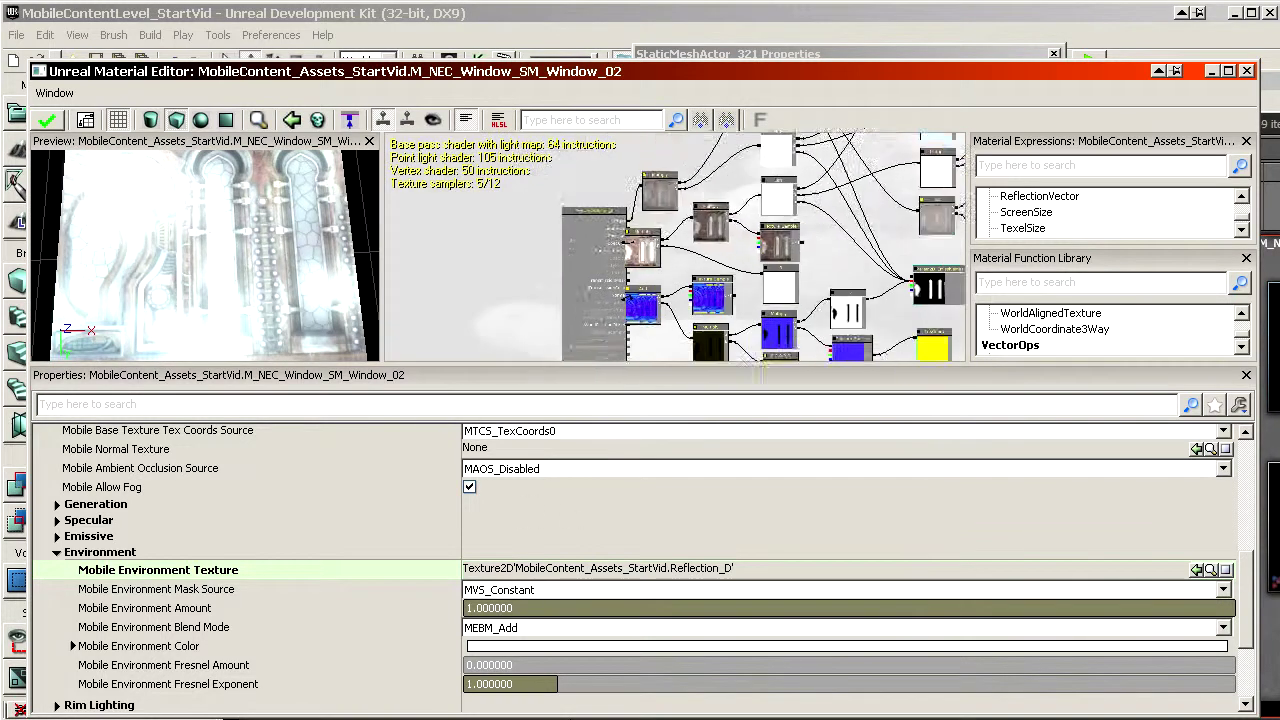
left_click(628, 448)
left_click(552, 519)
scroll(575, 518, "up", 5)
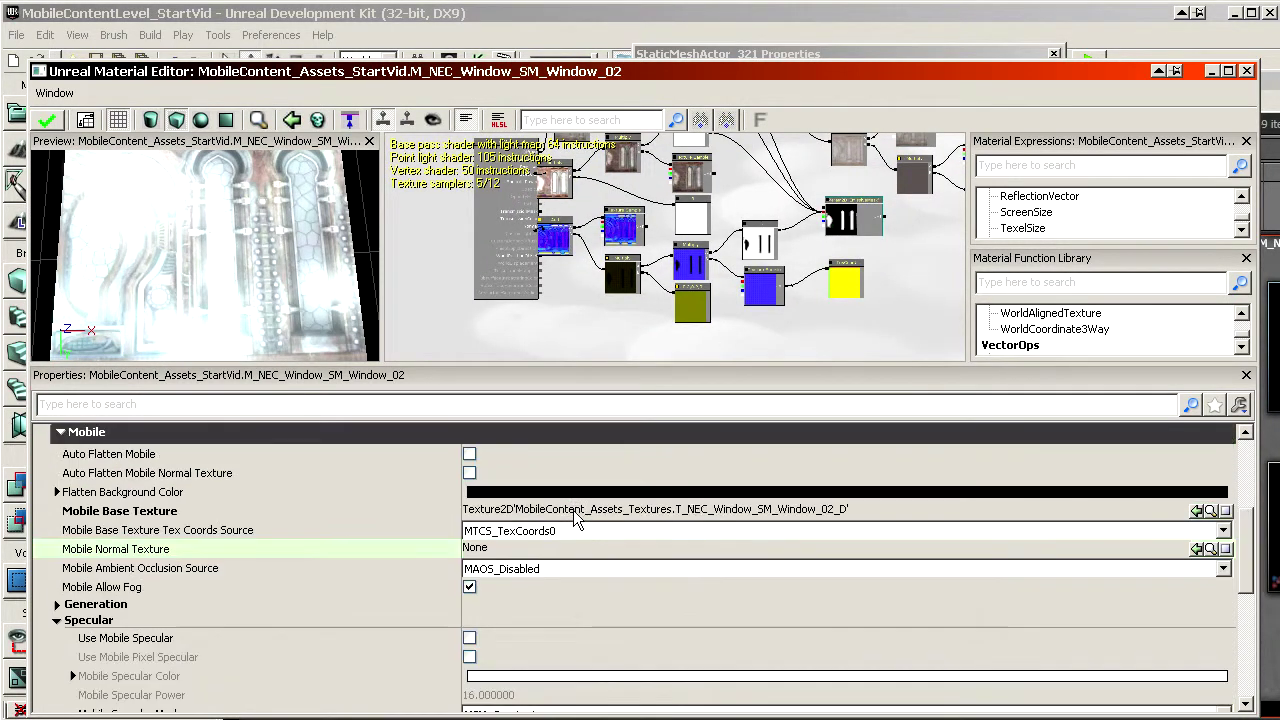
left_click(1209, 511)
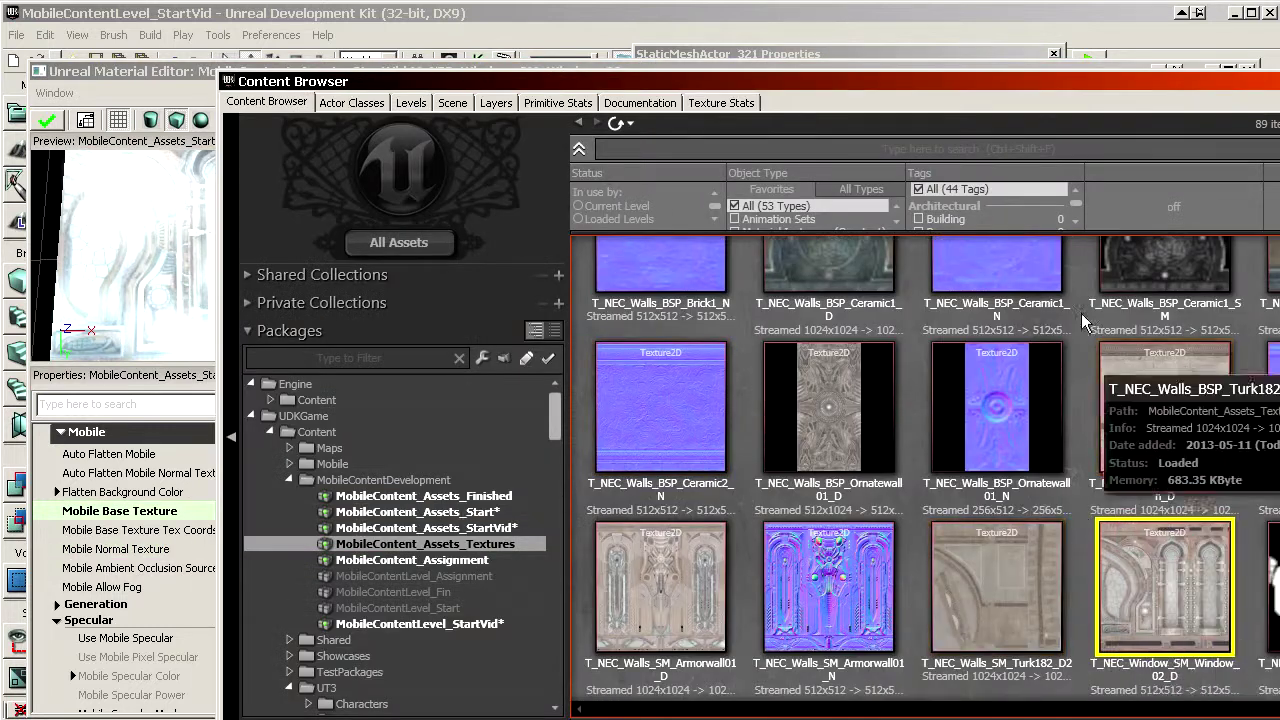
left_click_drag(1064, 88, 997, 35)
scroll(1018, 495, "down", 3)
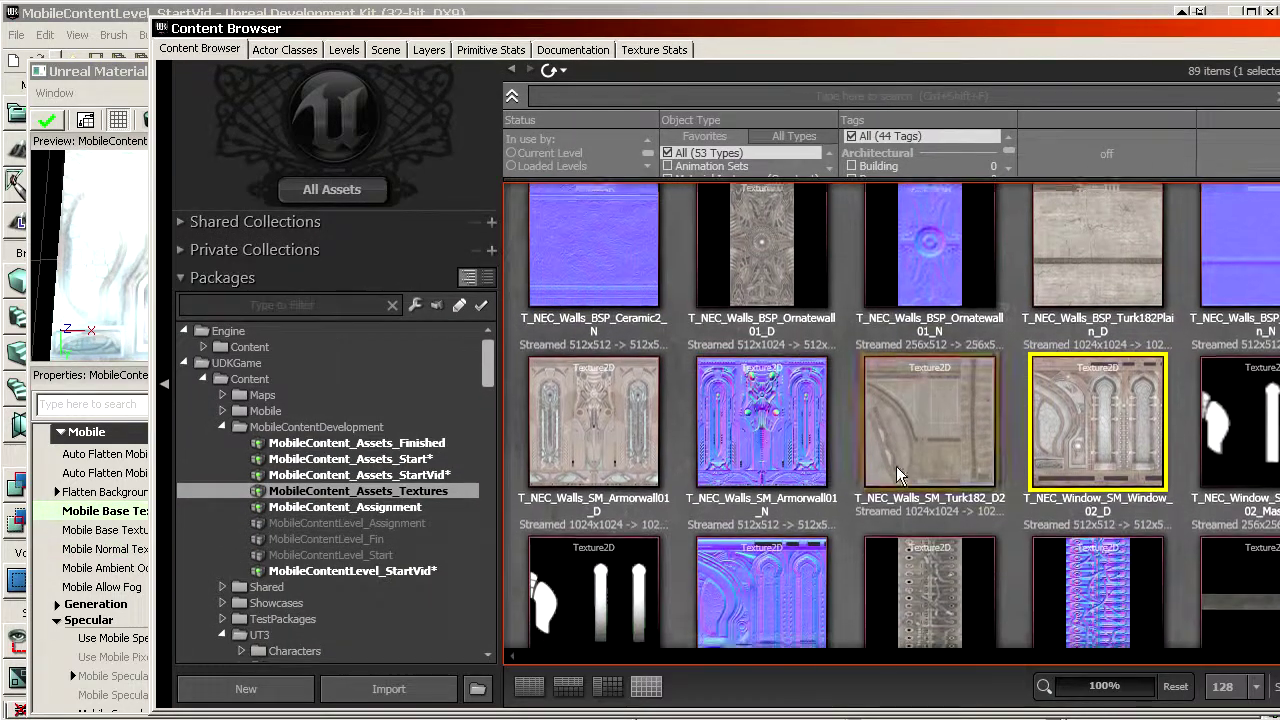
left_click(757, 537)
left_click(93, 75)
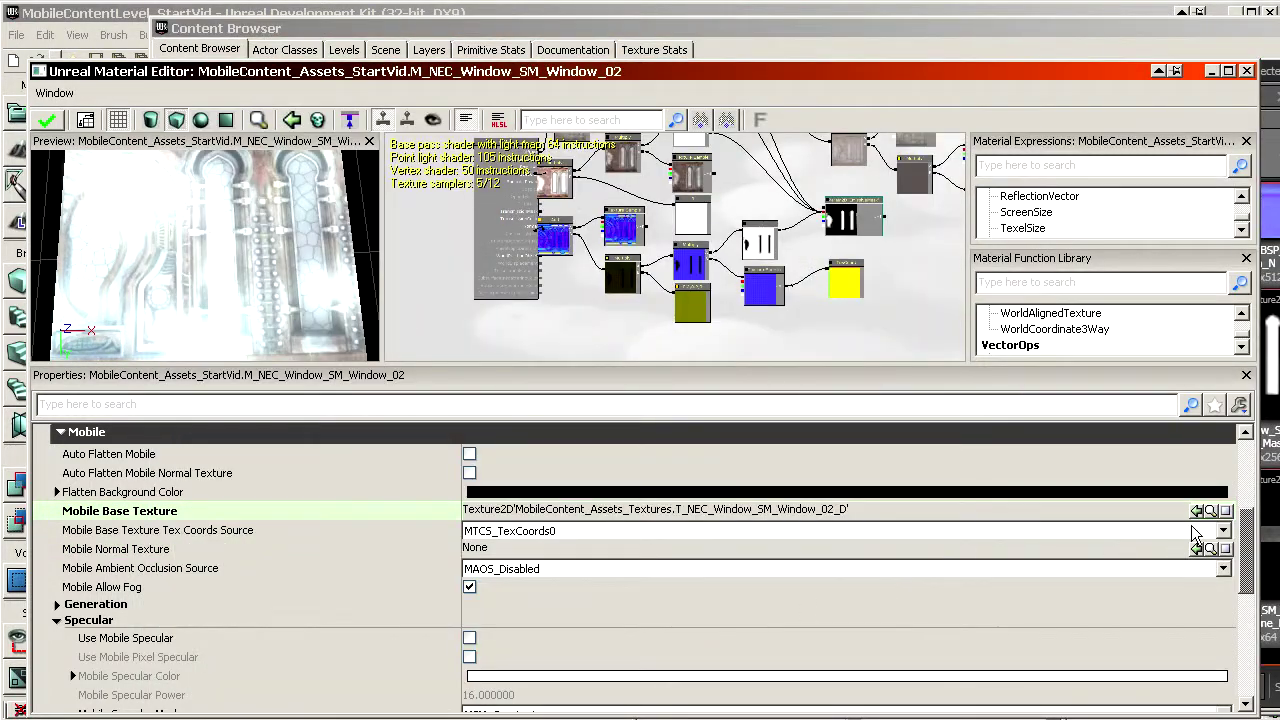
mouse_move(252, 270)
right_mouse_down()
mouse_move(252, 240)
mouse_move(252, 290)
right_mouse_up()
left_click_drag(205, 255, 205, 280)
right_click_drag(276, 270, 276, 225)
mouse_move(276, 242)
left_mouse_down()
mouse_move(250, 252)
mouse_move(272, 265)
left_mouse_up()
Compare the two window mask textures and assign T_NEC_Window_SM_Window_02_Mask as the Mobile Mask Texture in the Masking settings
left_click_drag(1015, 32, 940, 20)
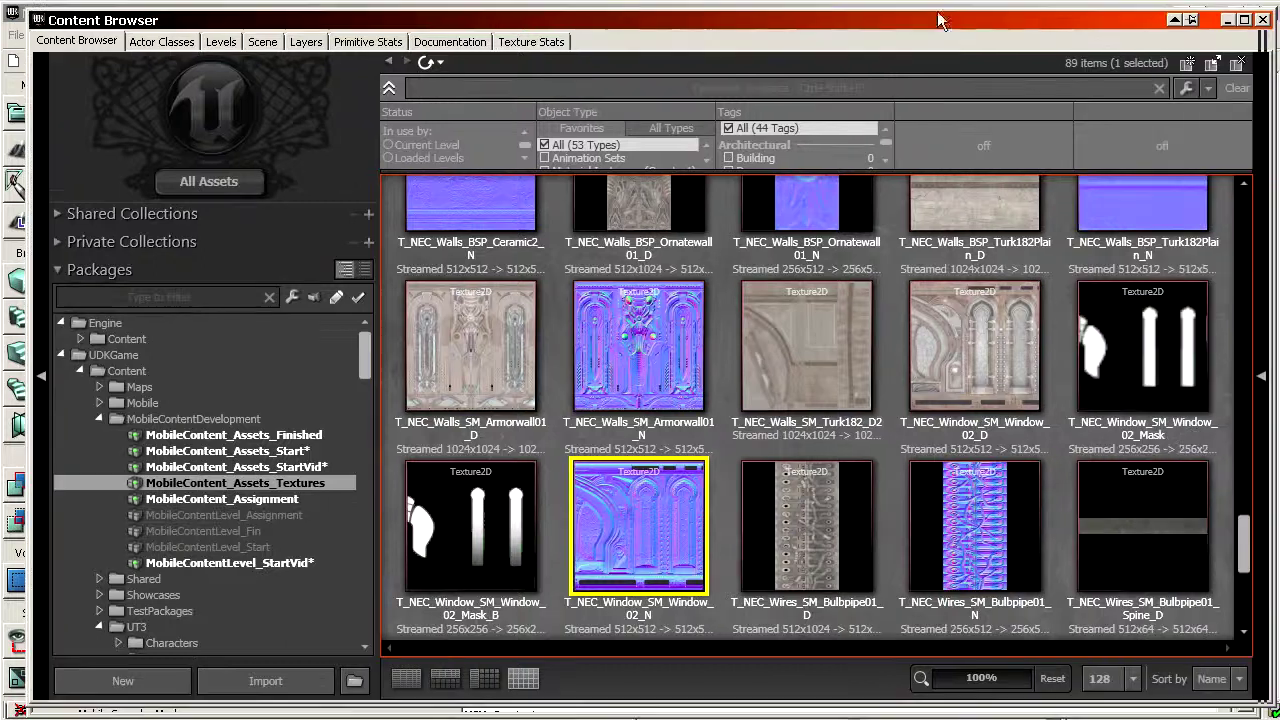
scroll(895, 432, "down", 1)
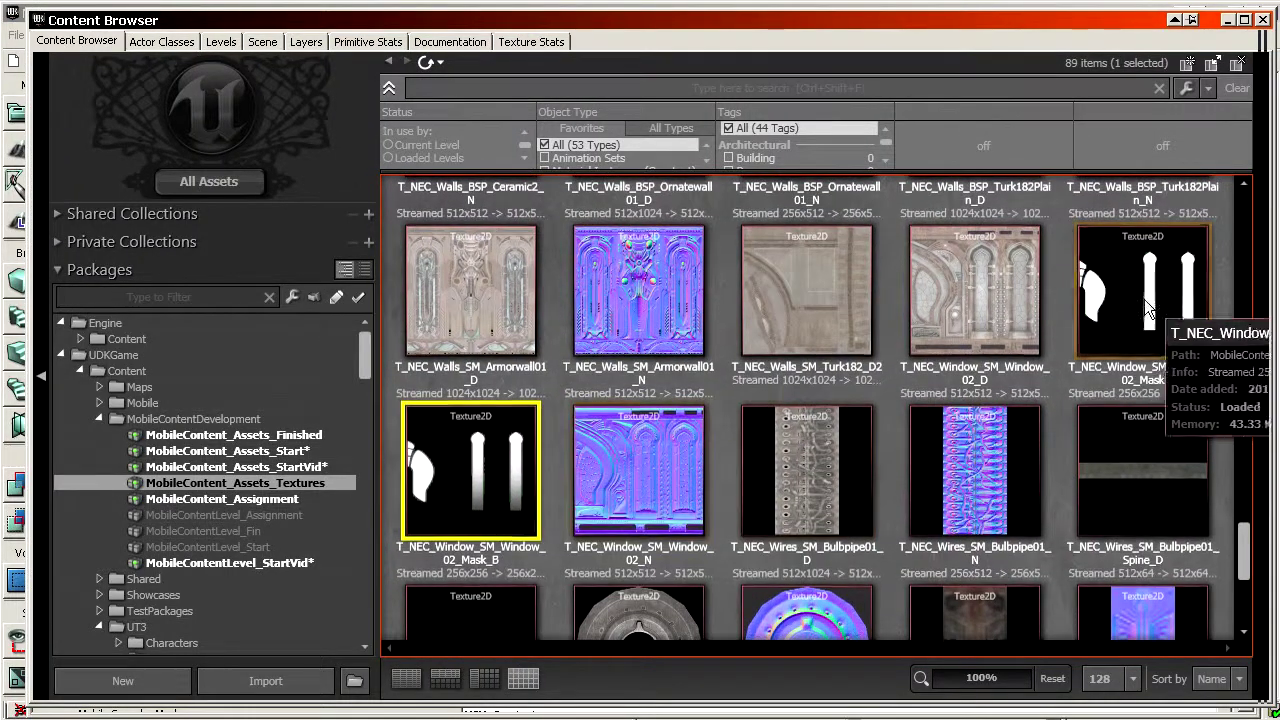
left_click(1142, 290)
left_click(525, 490)
left_click(1095, 310)
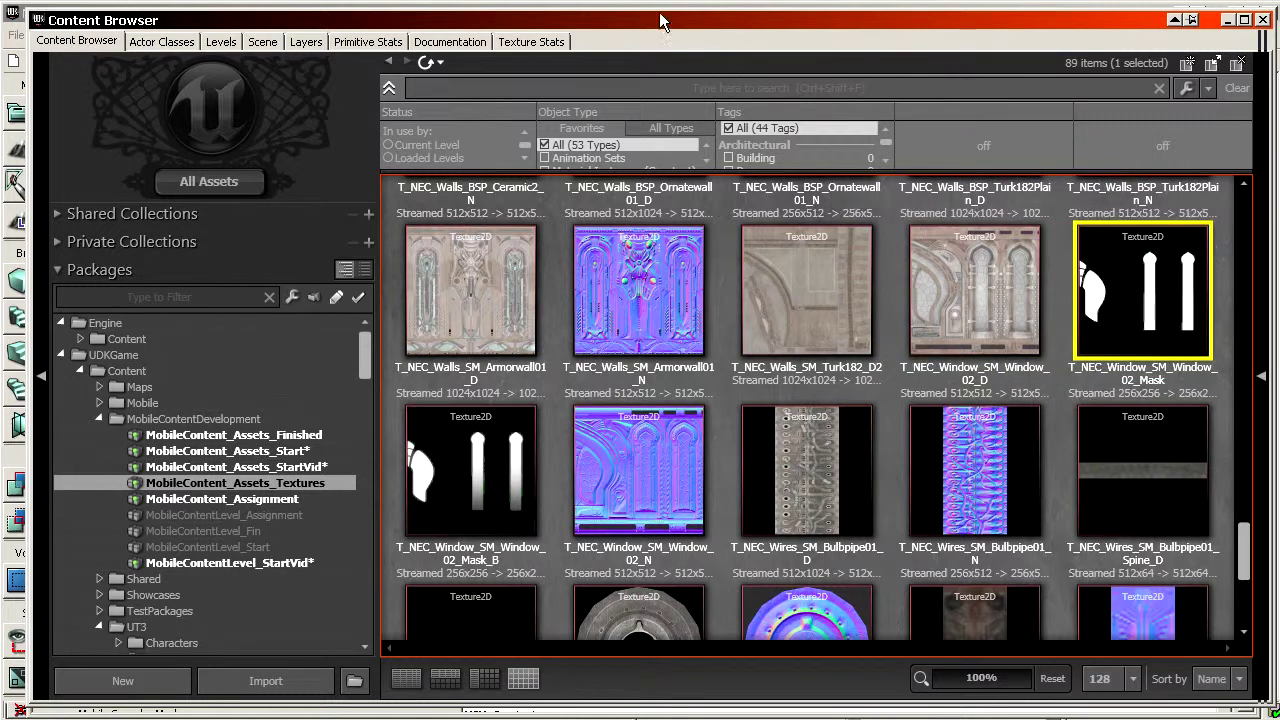
left_click_drag(660, 20, 1279, 30)
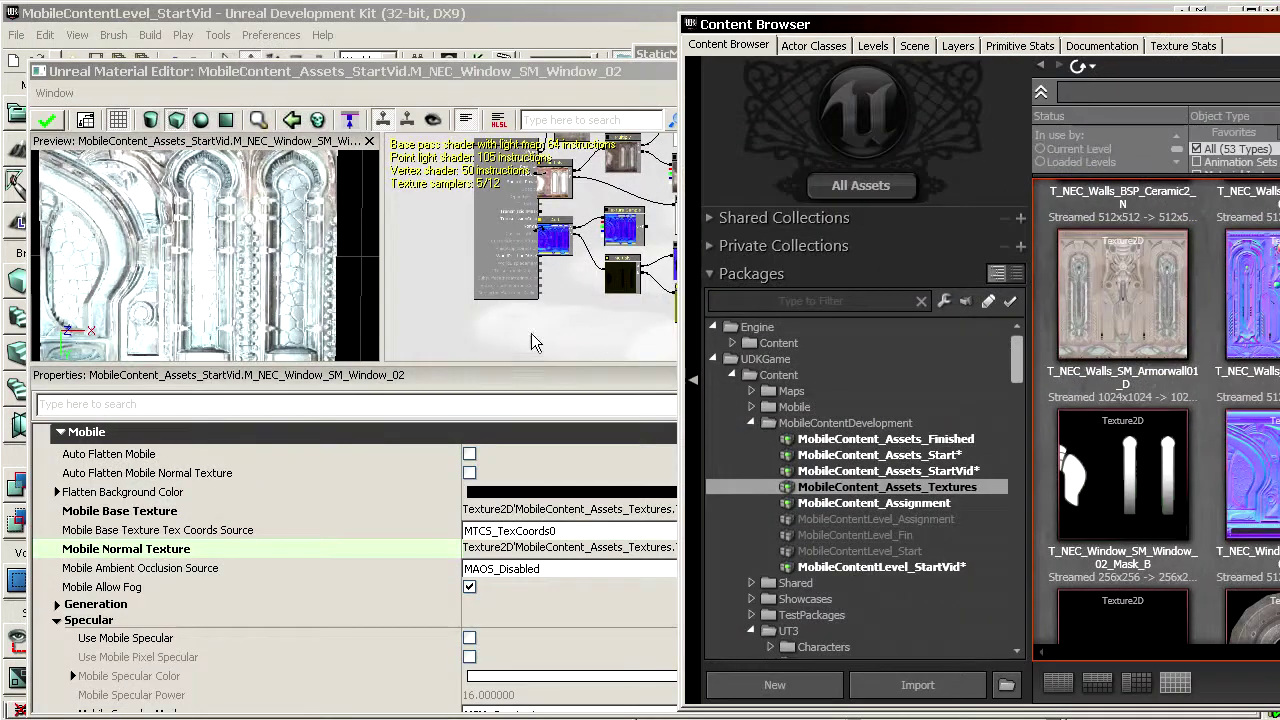
left_click(147, 640)
scroll(243, 591, "down", 6)
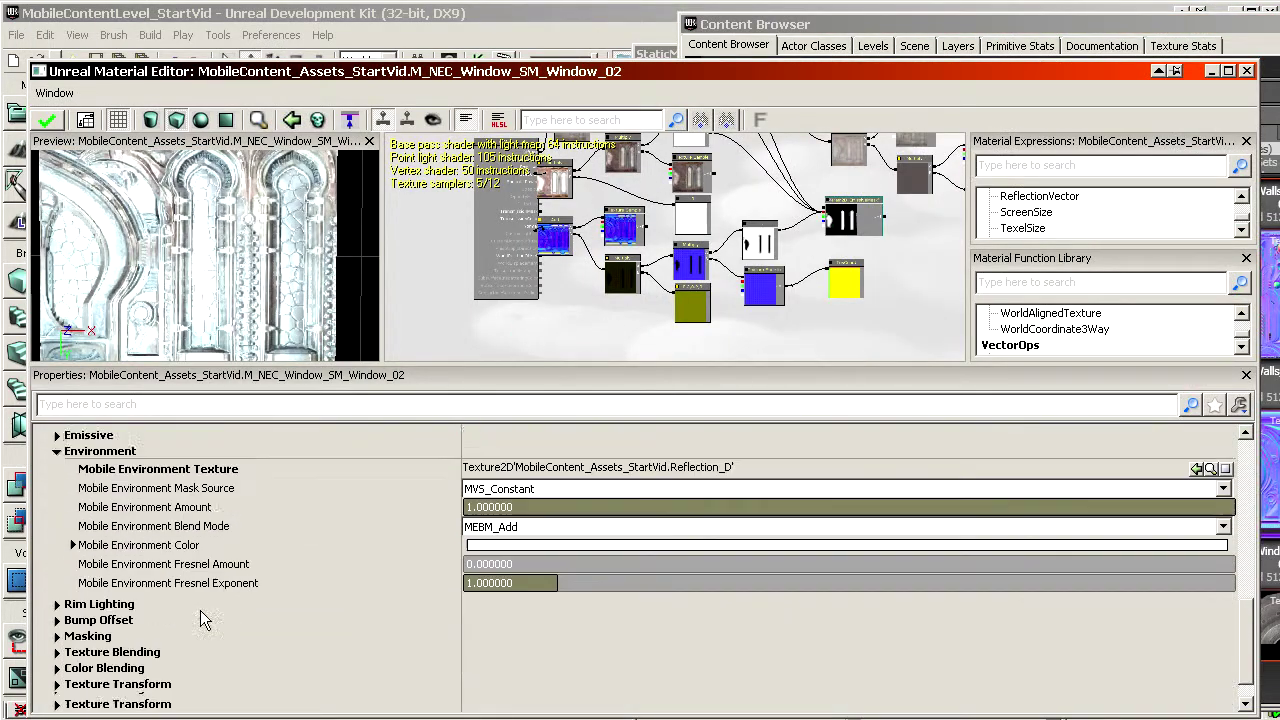
double_click(109, 604)
left_click(1130, 620)
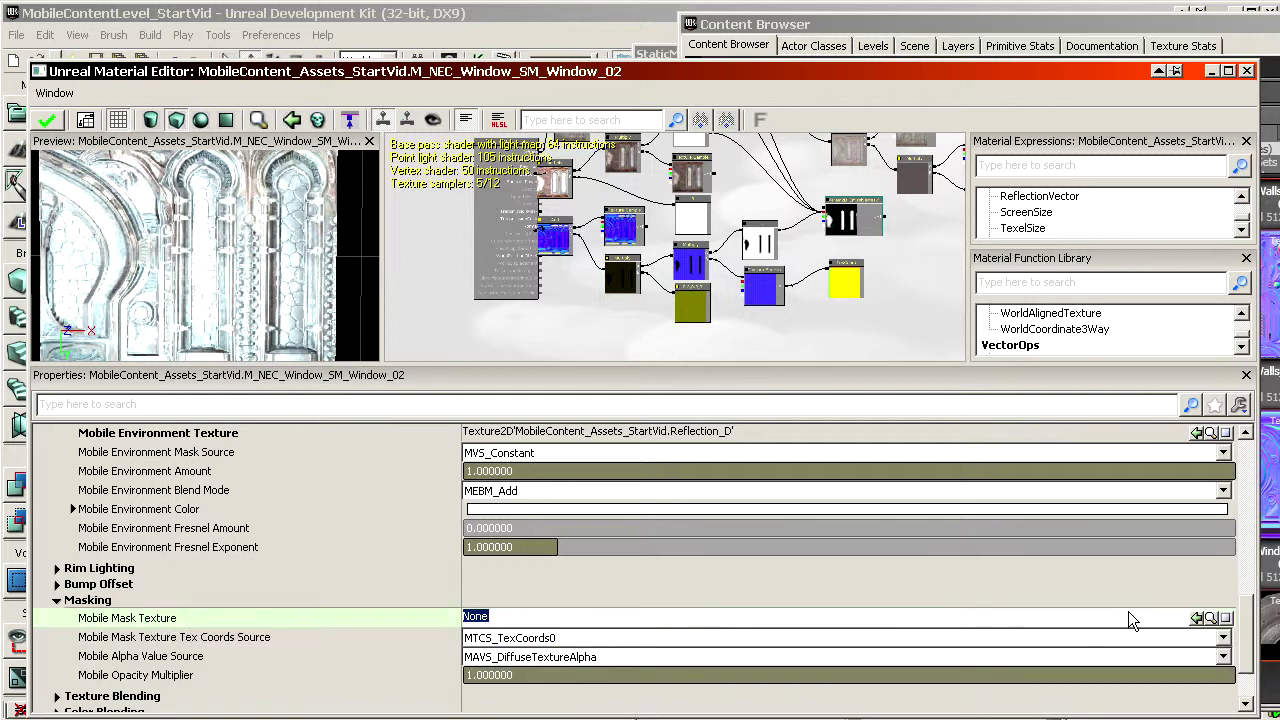
left_click(1197, 619)
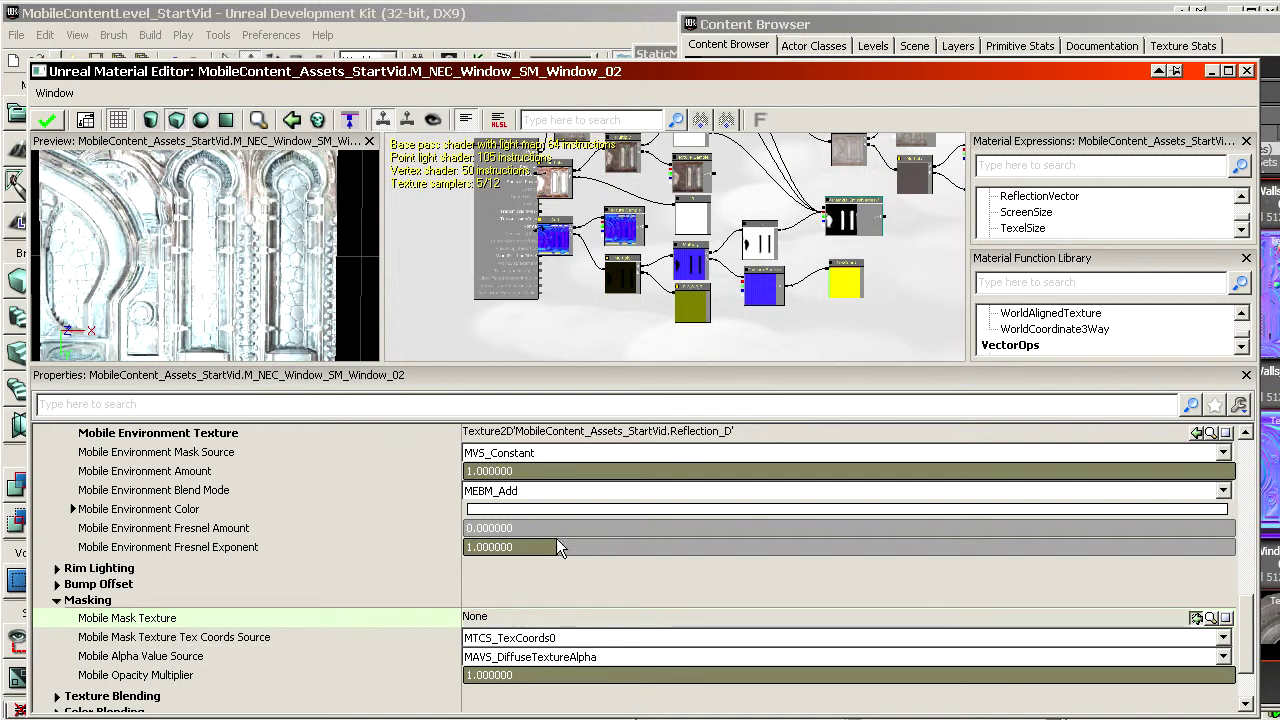
left_click(277, 625)
Set the window material's Mobile Environment Mask Source to MVS_MaskTextureRed and check the masked reflection in the preview
scroll(298, 624, "up", 1)
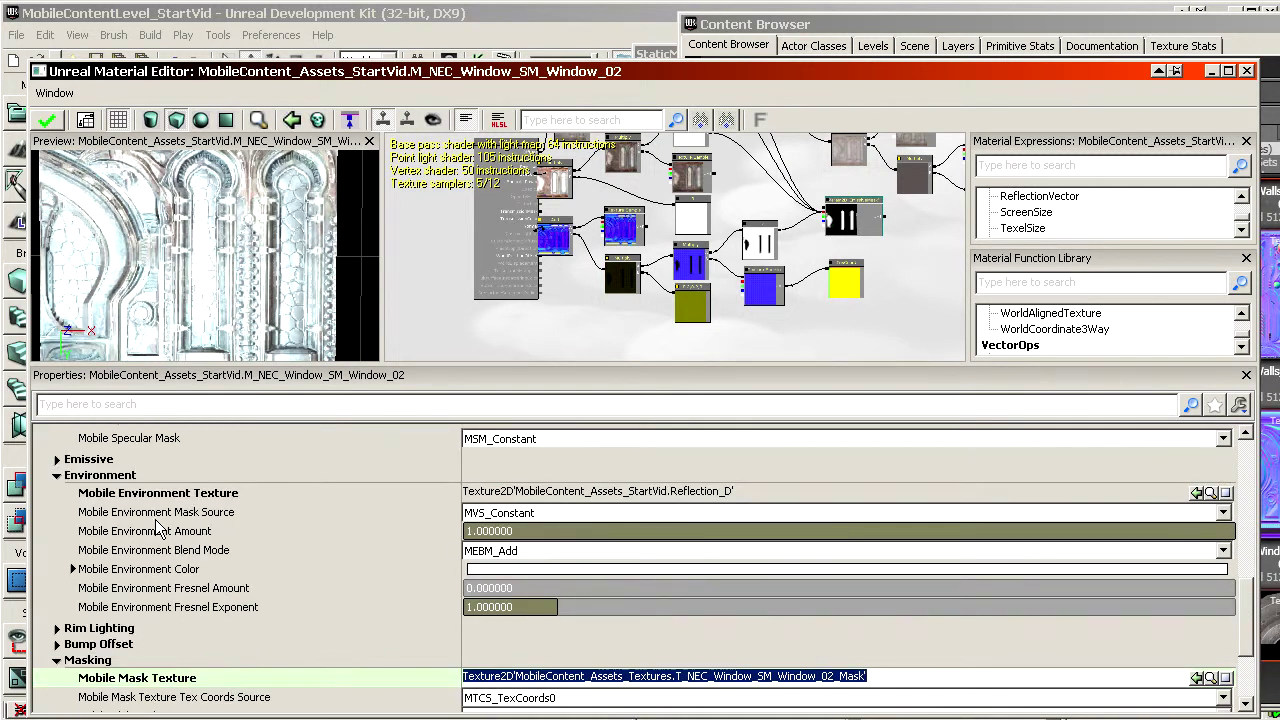
left_click(600, 512)
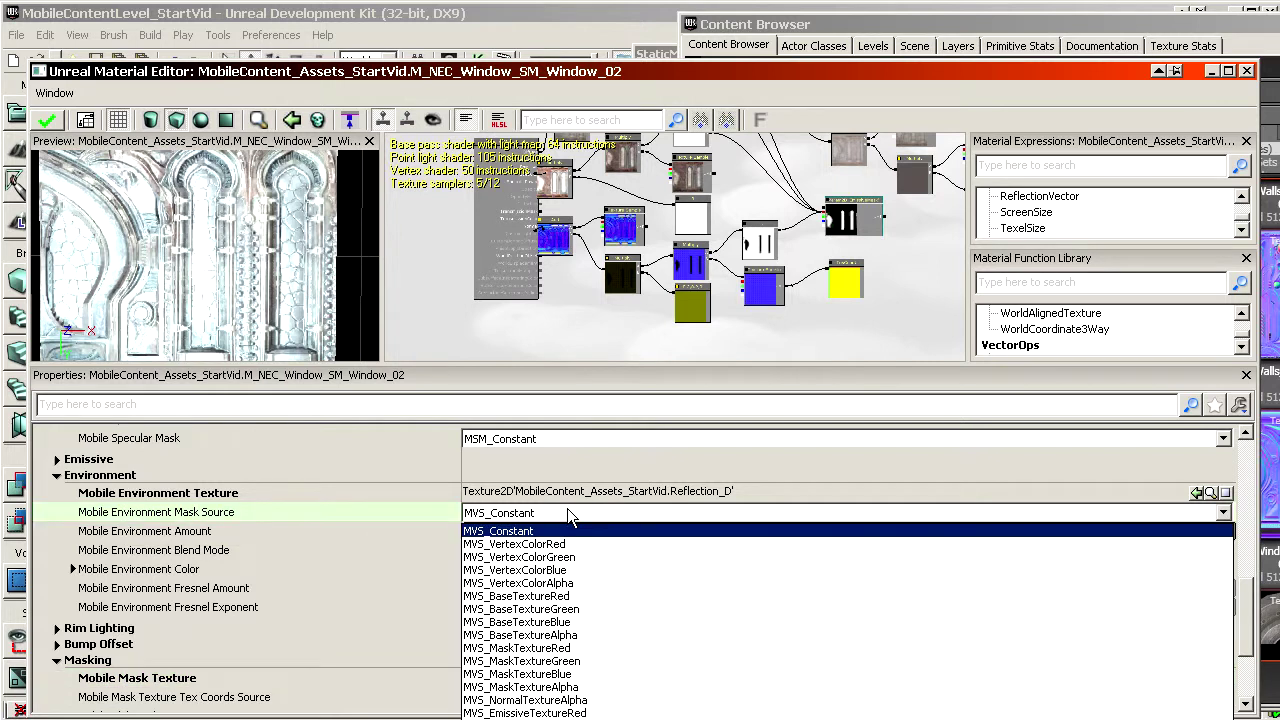
left_click(588, 651)
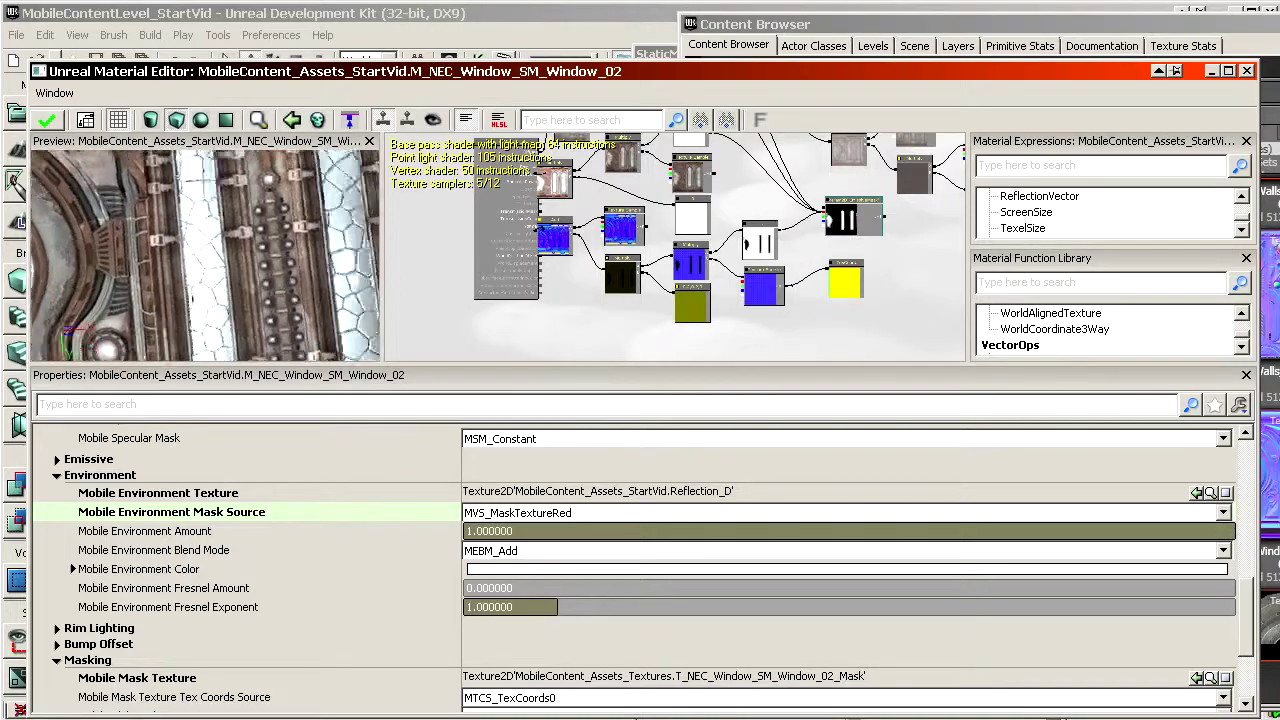
right_click_drag(205, 250, 205, 300)
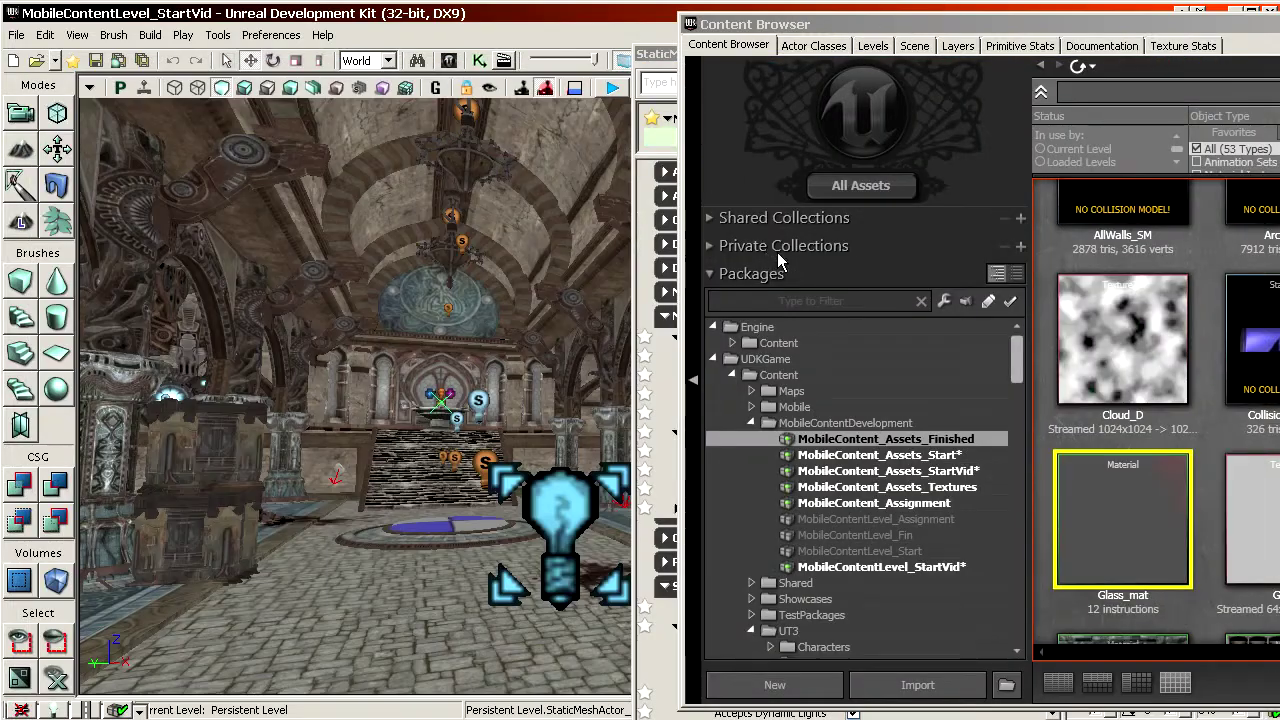
Show the level lit, select the round glass mesh set in the floor, and locate its assigned material in the Content Browser
right_click_drag(436, 356, 440, 466)
right_click_drag(458, 382, 480, 397)
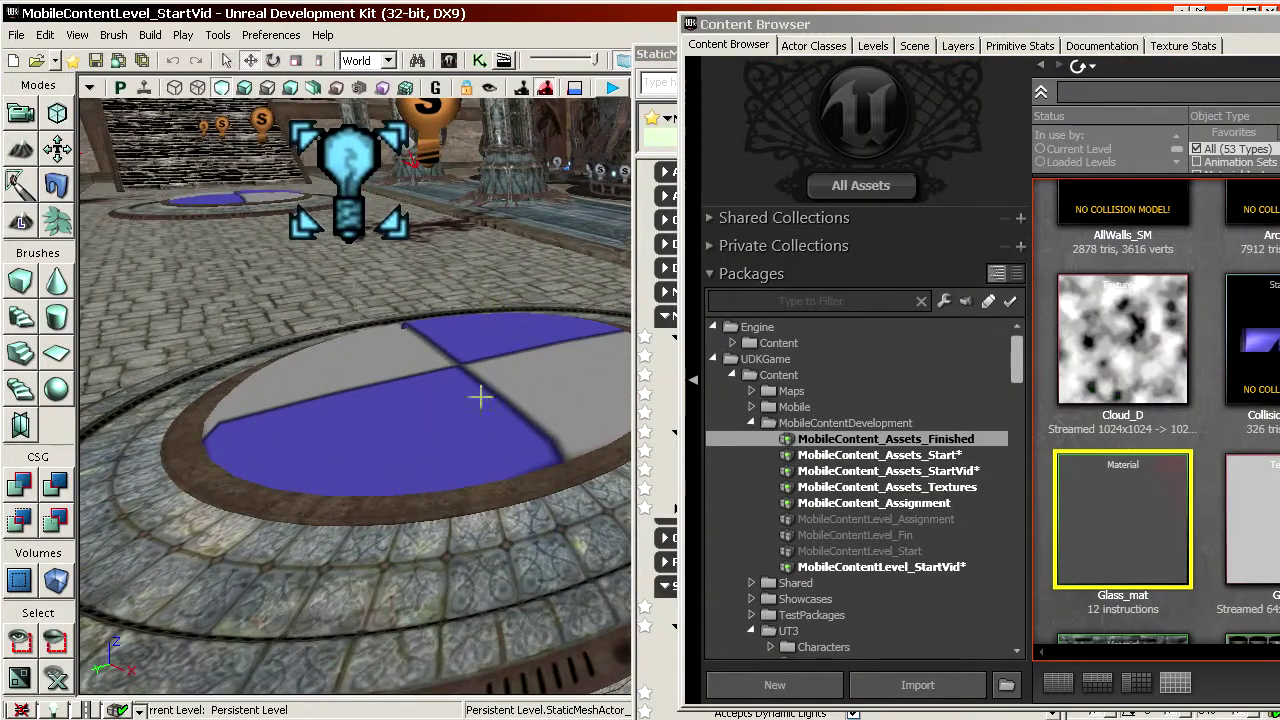
left_click(252, 88)
left_click(486, 390)
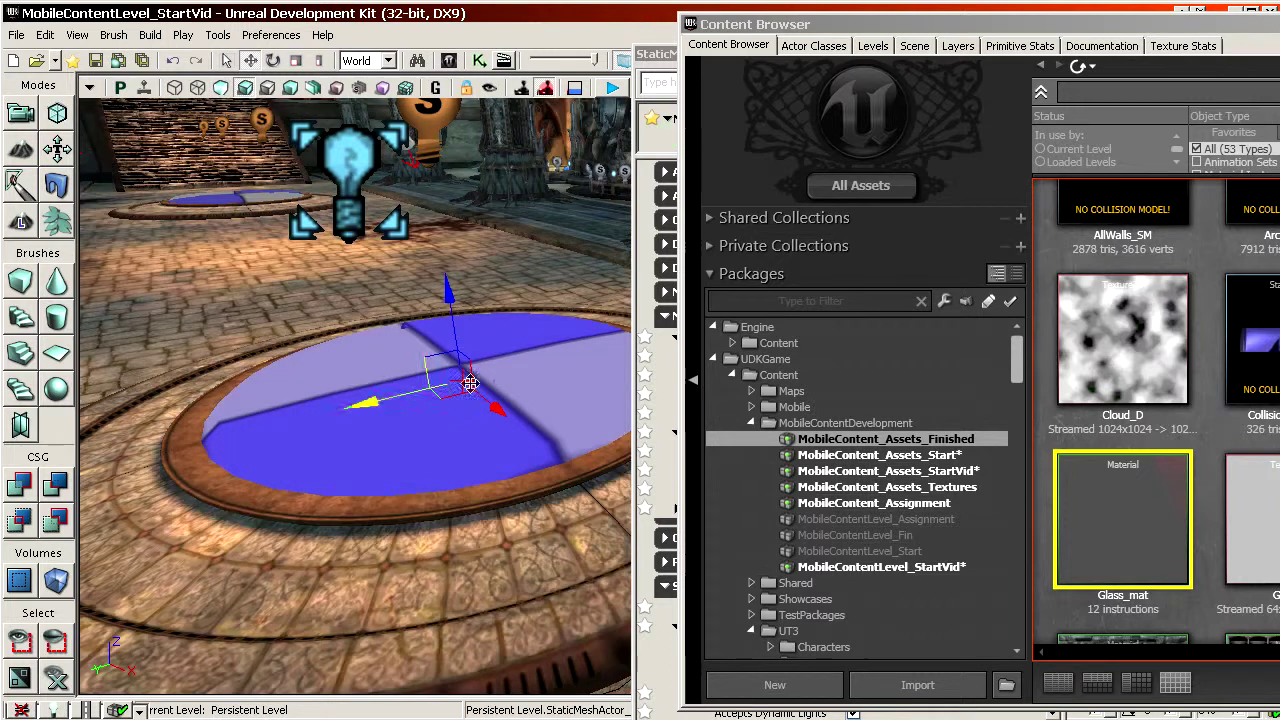
double_click(495, 373)
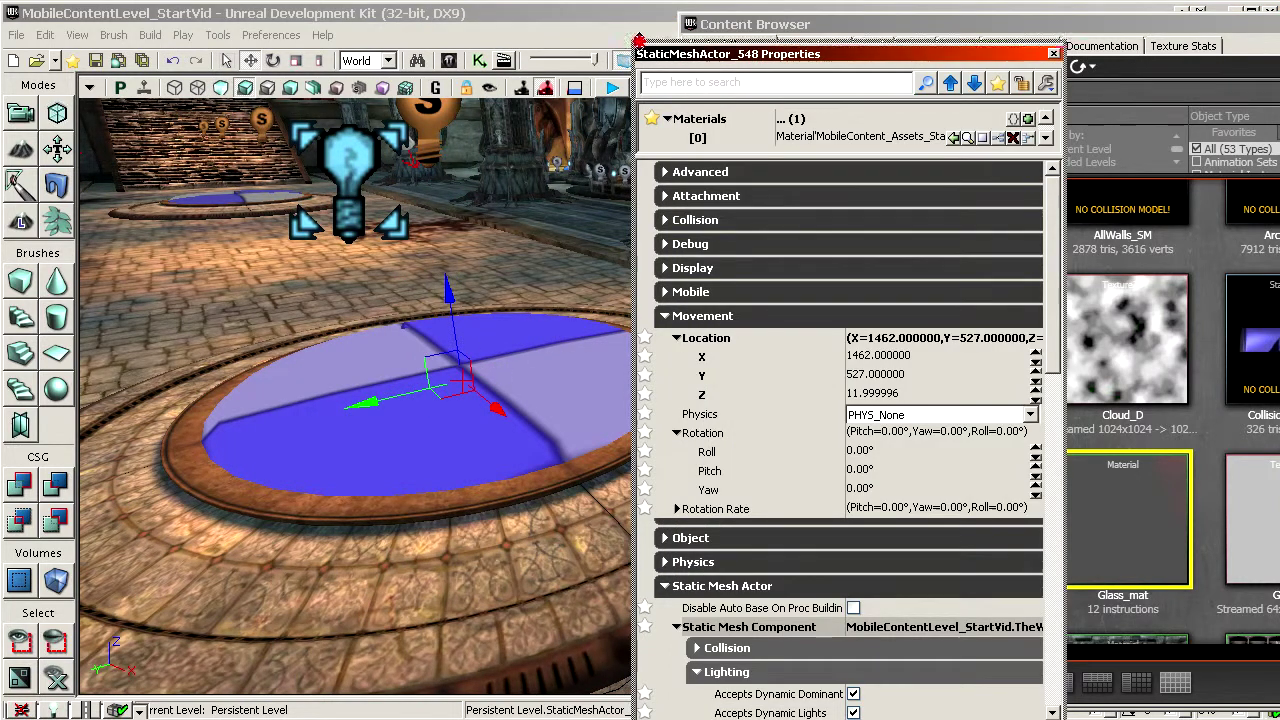
left_click(968, 137)
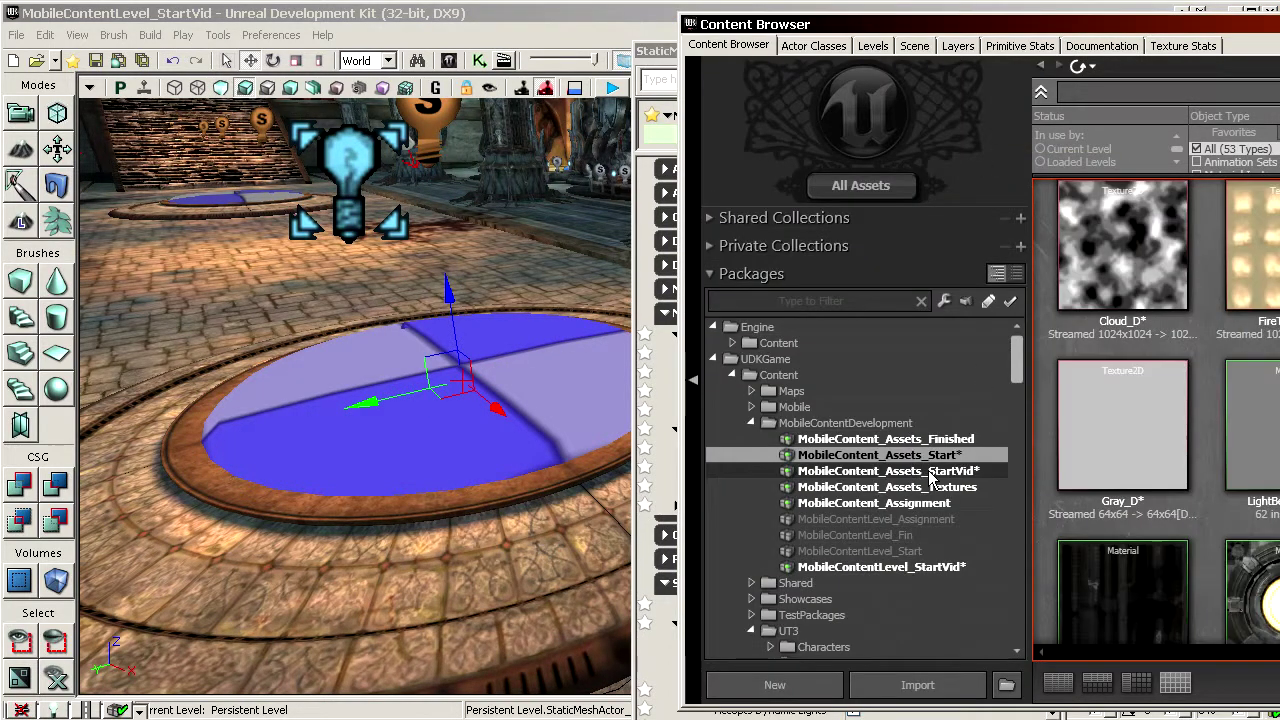
Search the MobileContent_Assets_StartVid package for "glass" and open the Glass_mat material for editing
left_click(930, 478)
left_click(1165, 91)
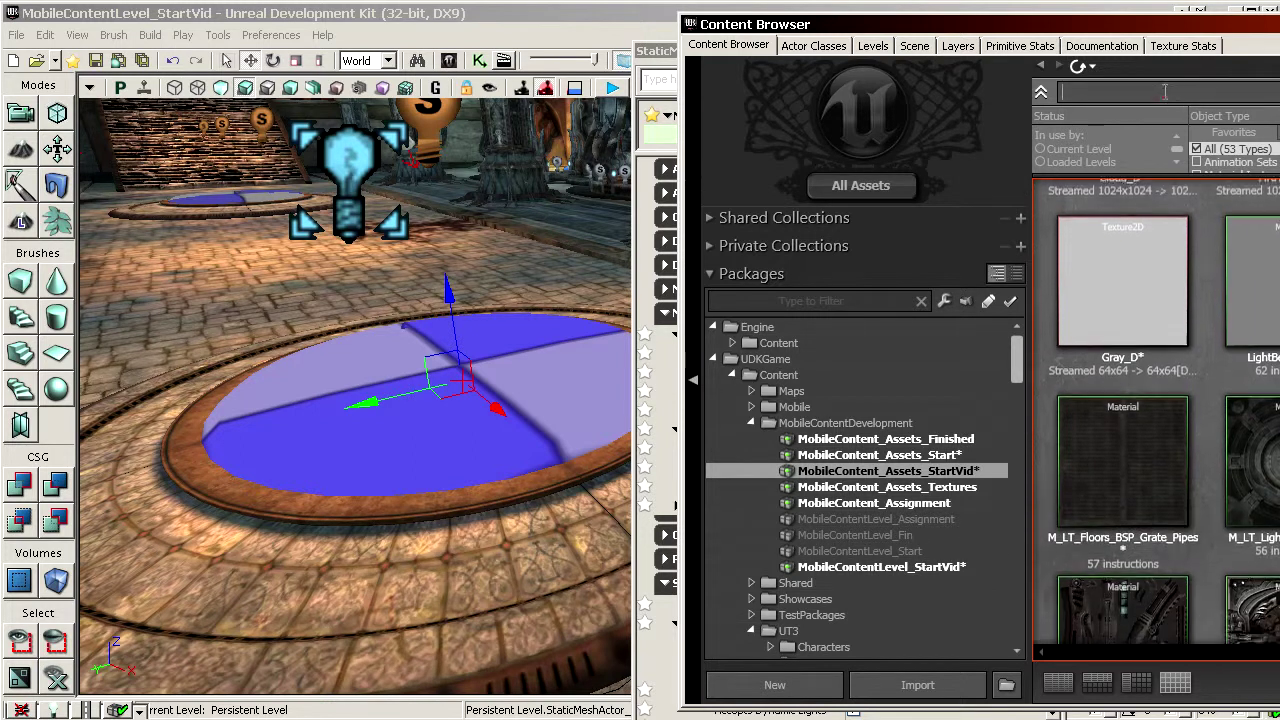
type("glass")
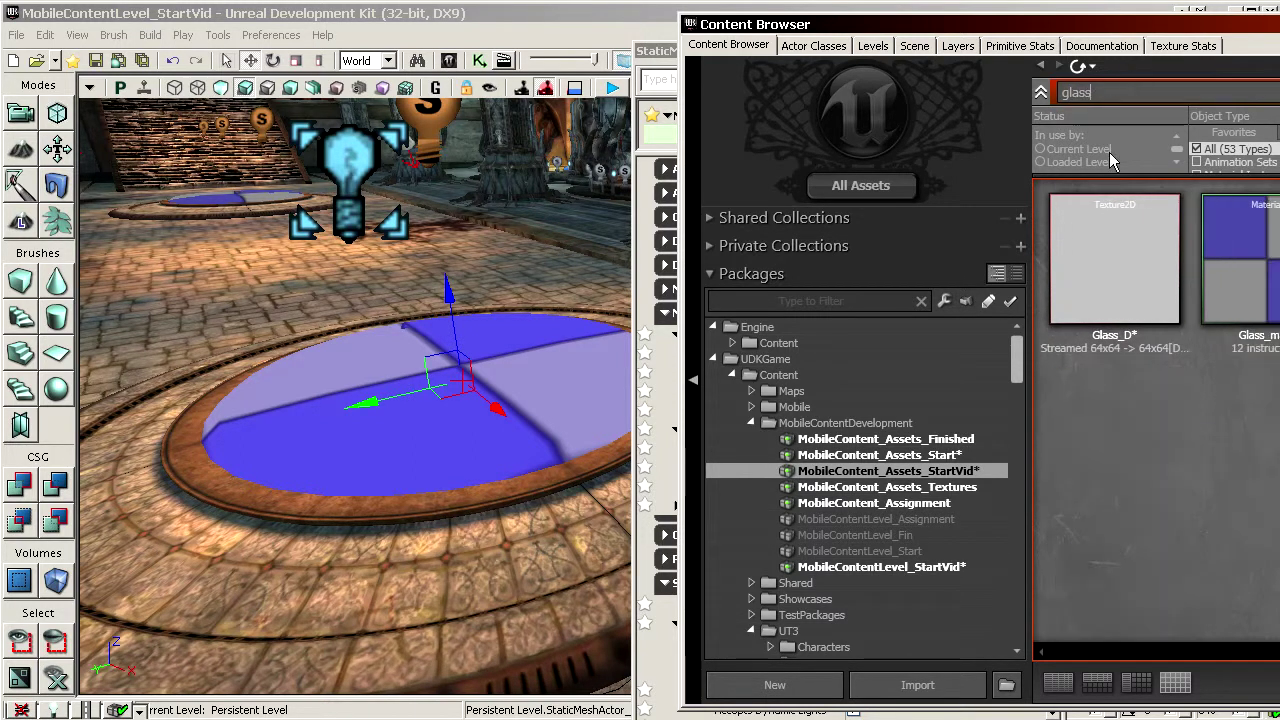
double_click(1222, 270)
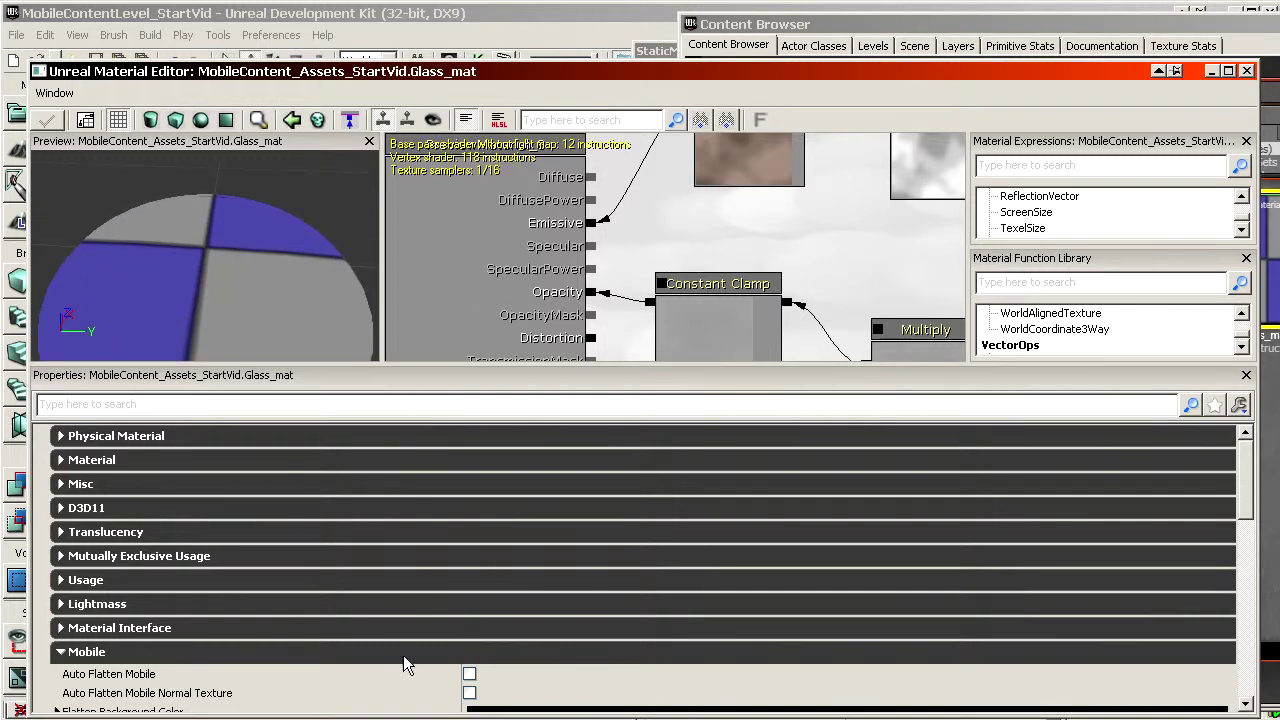
Clear the "glass" search in the Content Browser and select the Glass_D texture for the Mobile Base Texture
scroll(405, 665, "down", 5)
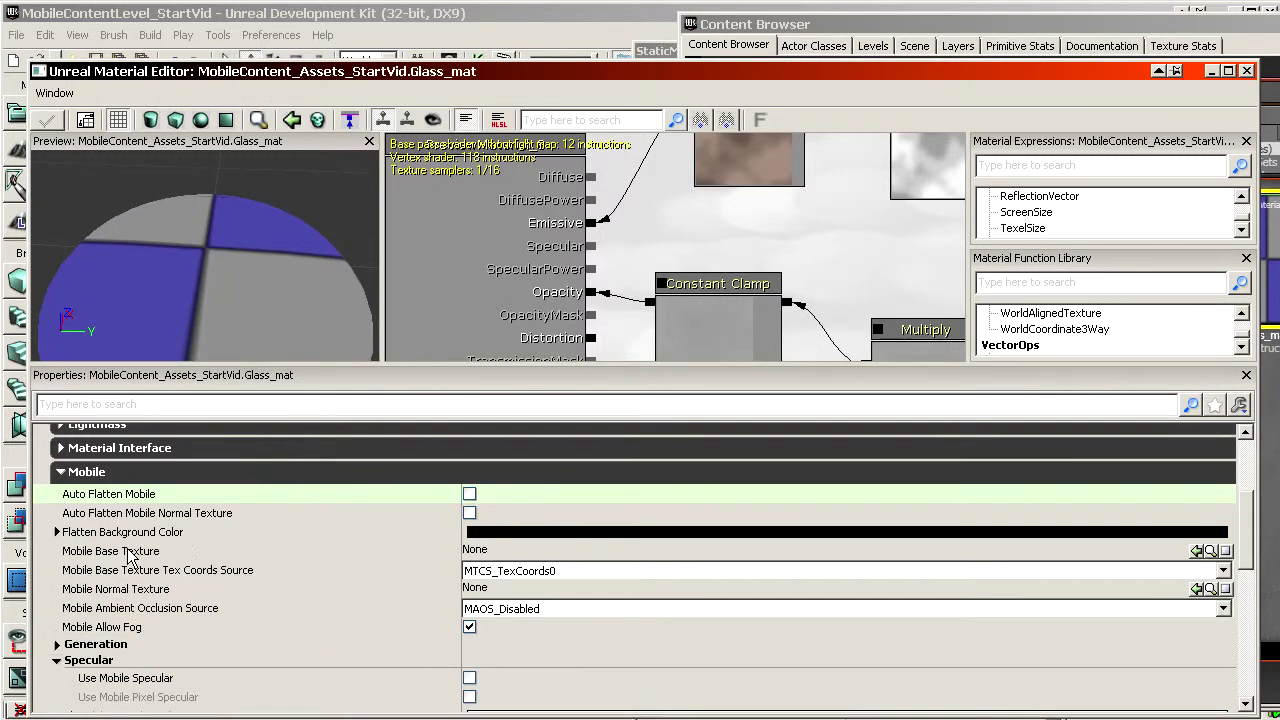
left_click(476, 551)
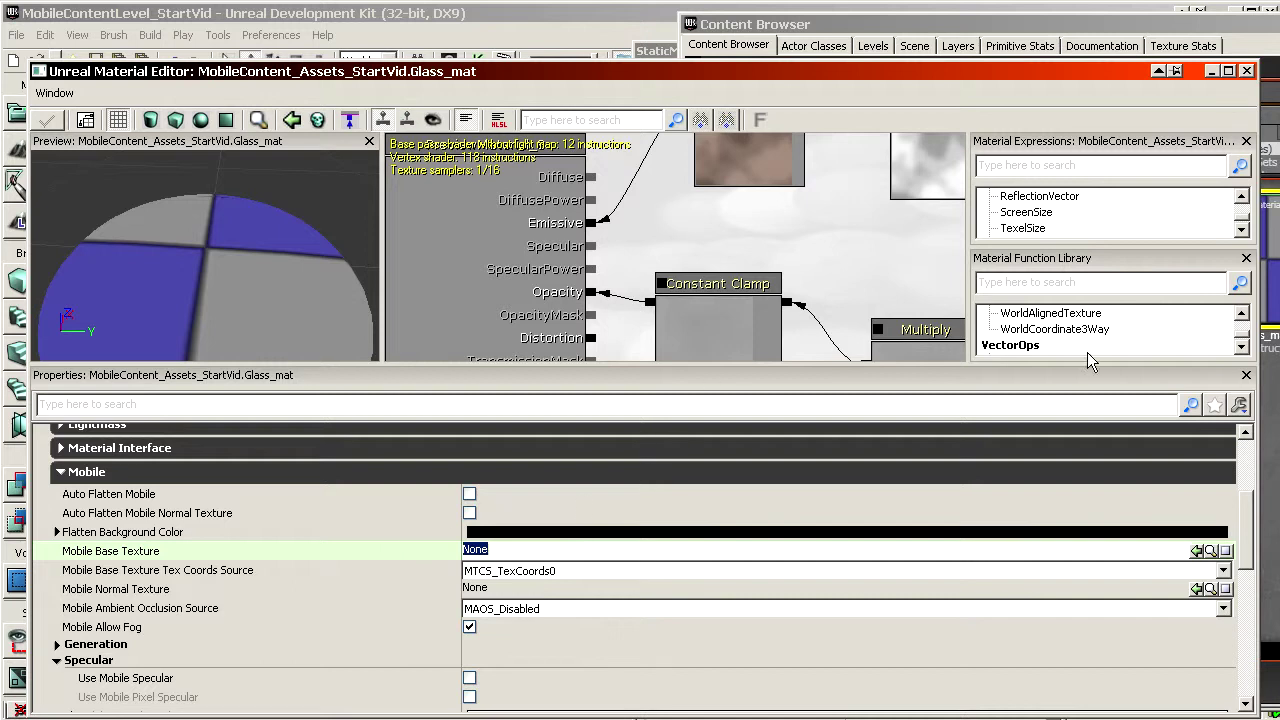
left_click(965, 28)
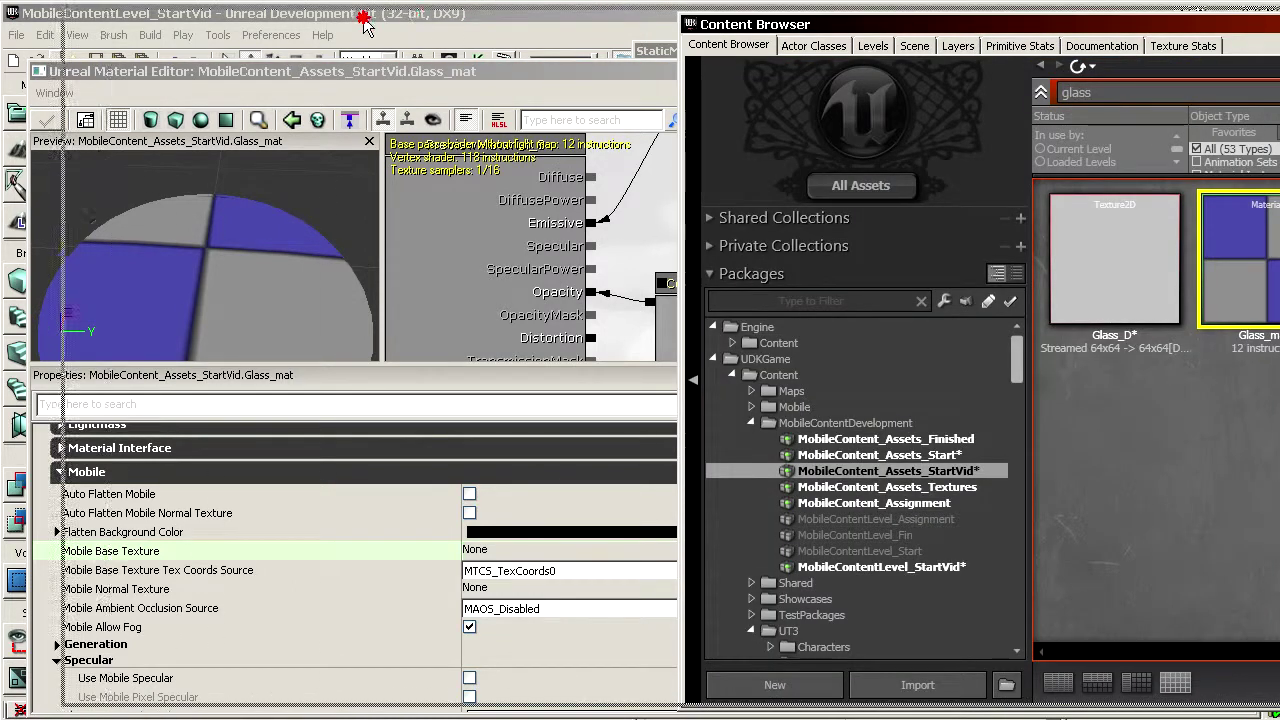
left_click_drag(985, 30, 370, 25)
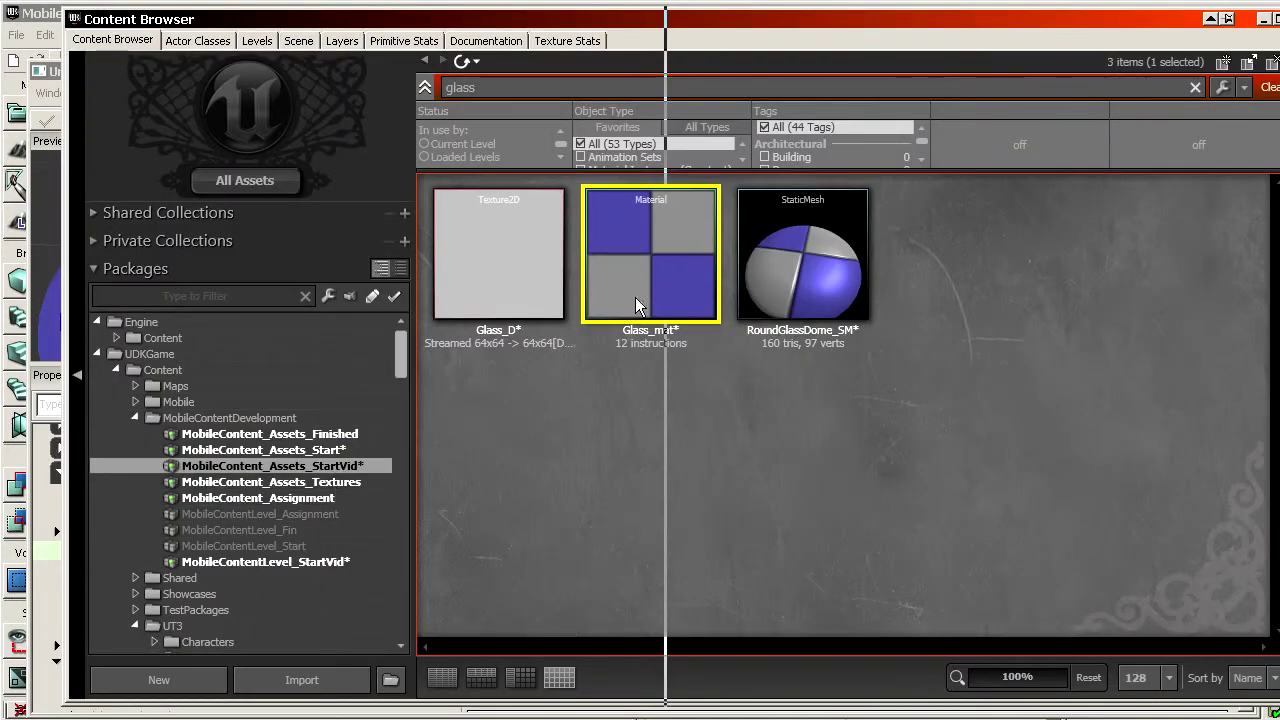
left_click(1195, 87)
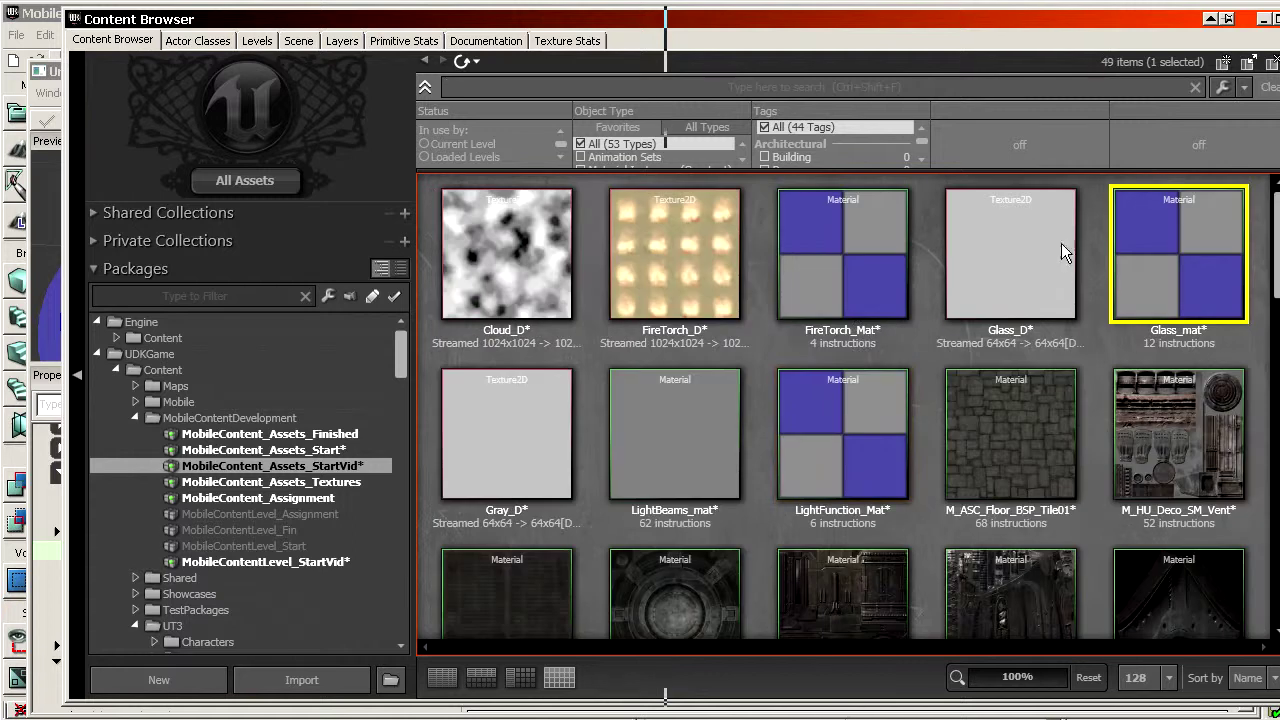
left_click(1059, 240)
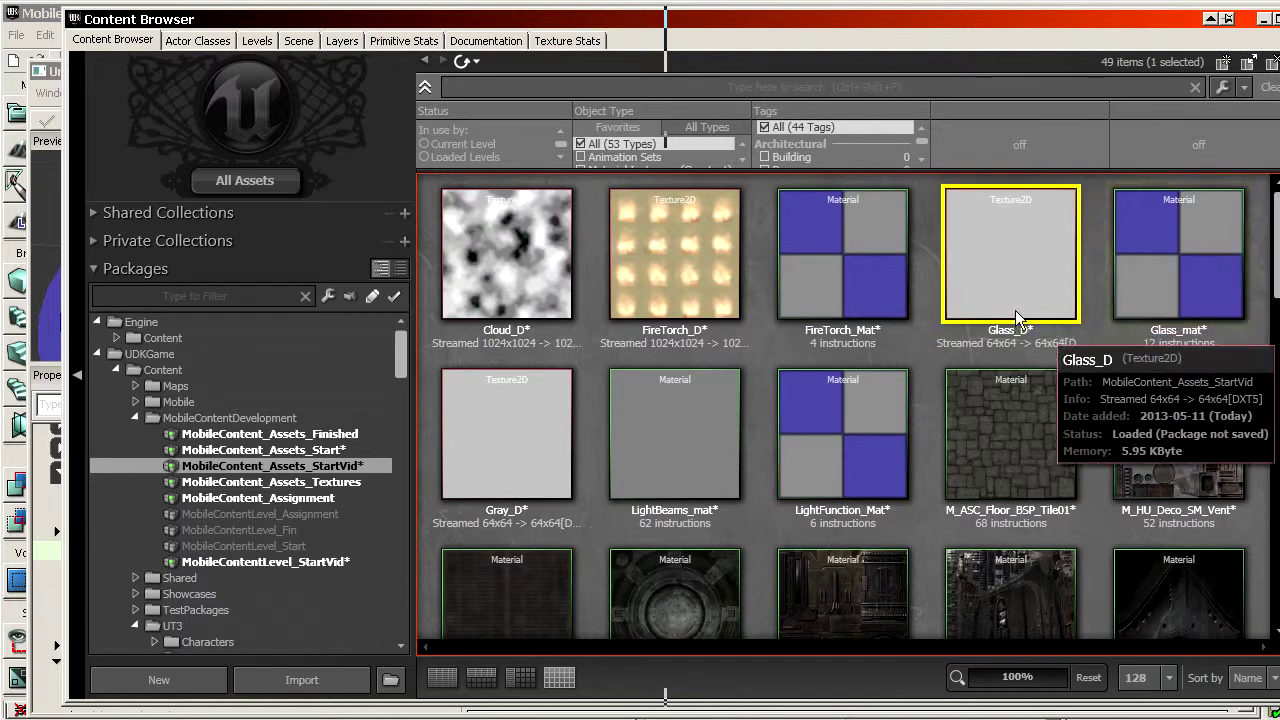
Open the Glass_D texture's properties and inspect its colour with the alpha channel toggled
double_click(975, 230)
left_click(138, 63)
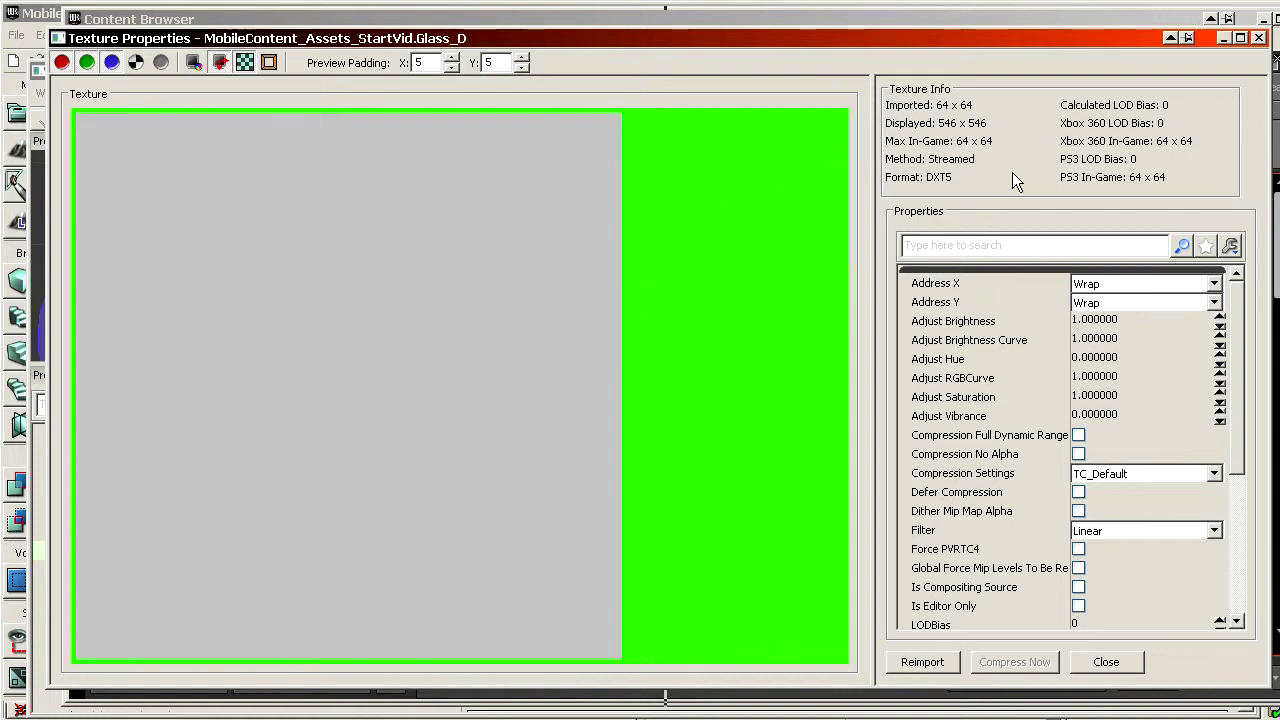
left_click(1105, 660)
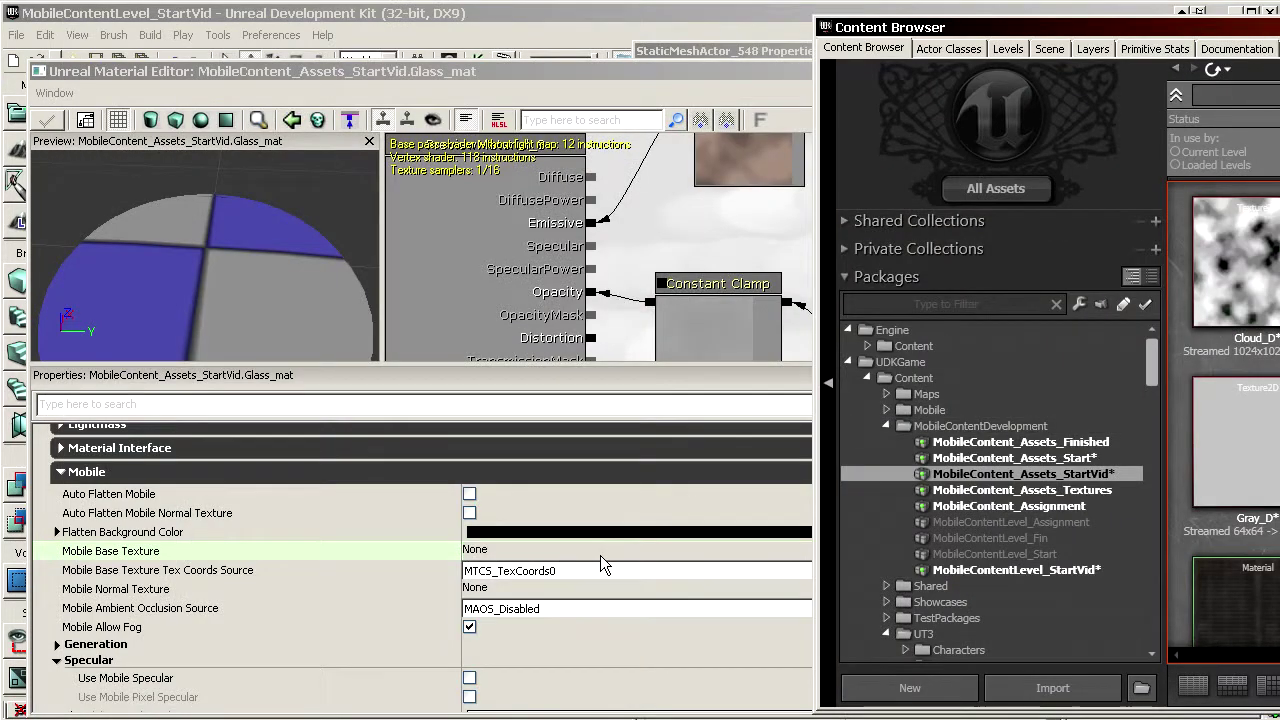
Assign Glass_D as the glass material's Mobile Base Texture and check the disc in the preview
left_click(600, 552)
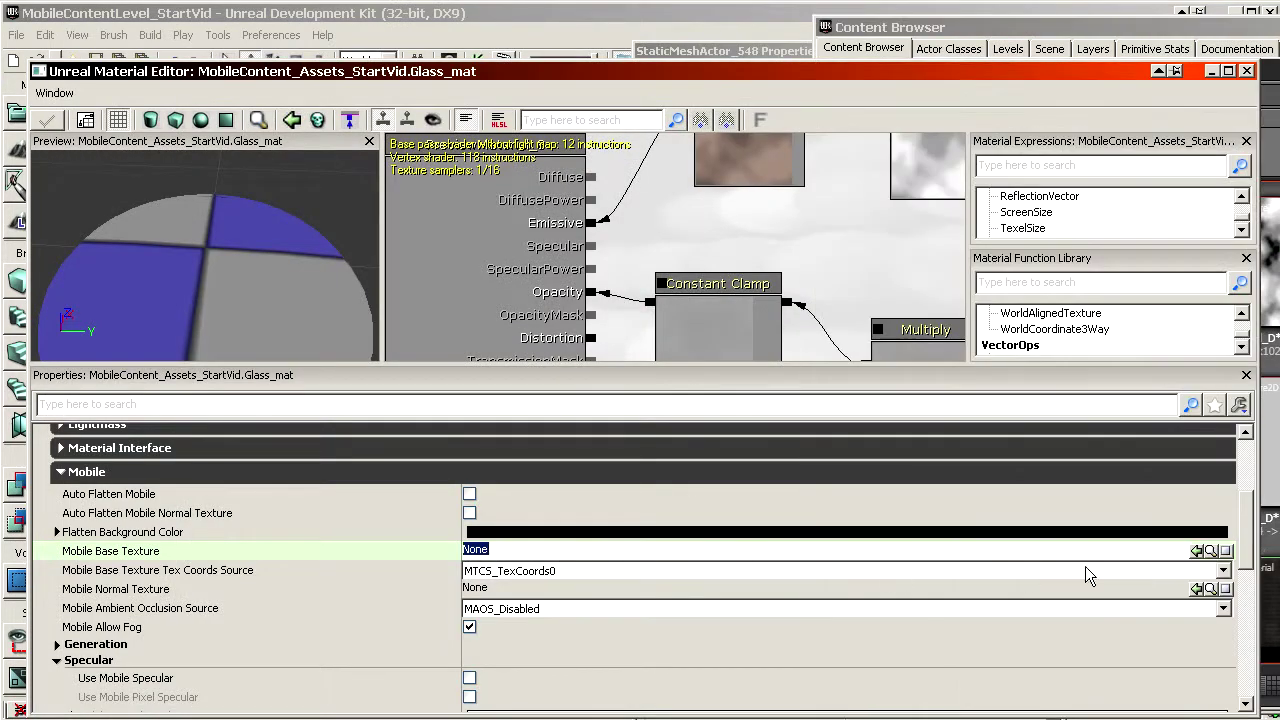
left_click(1196, 551)
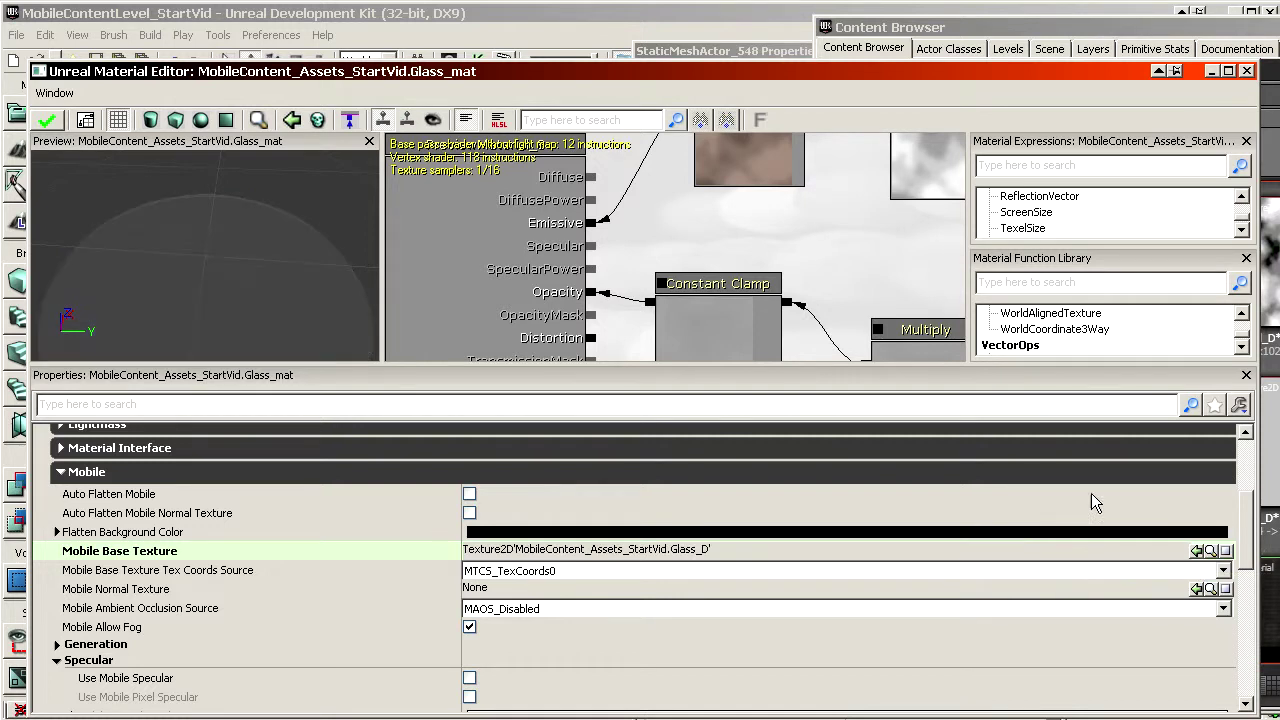
left_click_drag(306, 311, 306, 295)
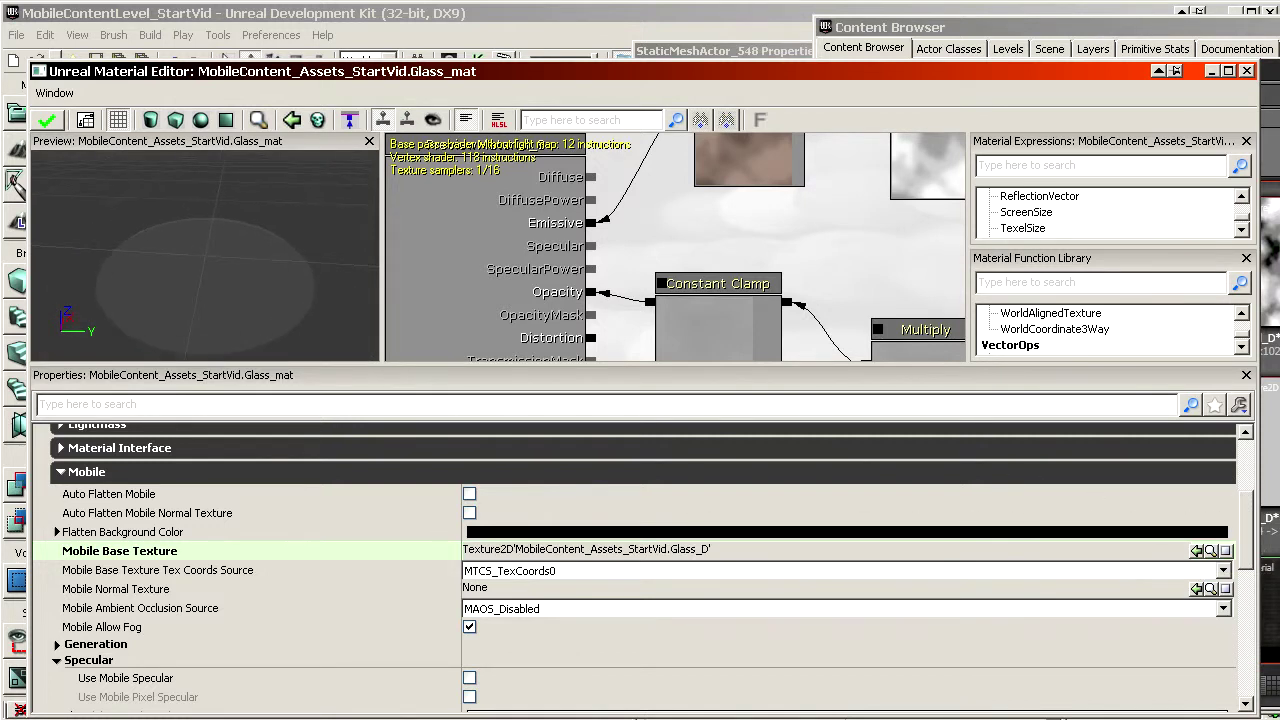
left_click_drag(940, 27, 1172, 47)
left_click_drag(303, 262, 291, 183)
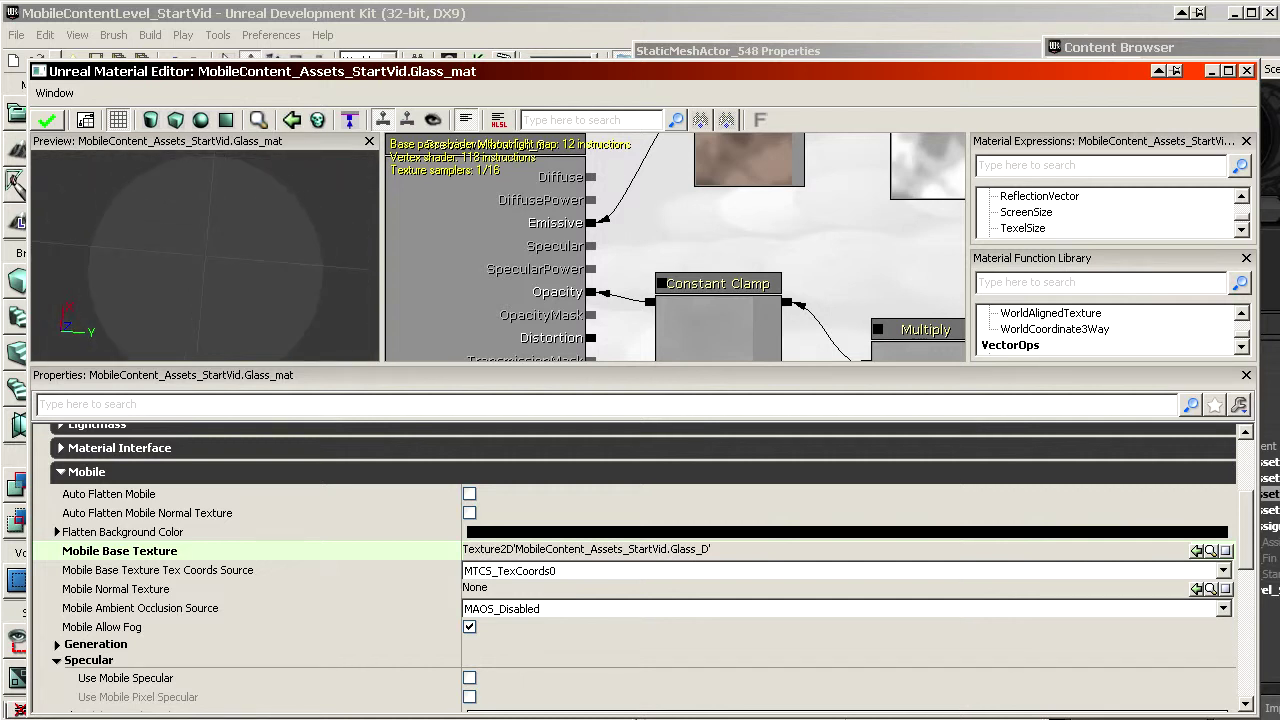
Check the glass material's blend mode and lighting model, and return to its Mobile Base Texture setting
scroll(700, 291, "down", 3)
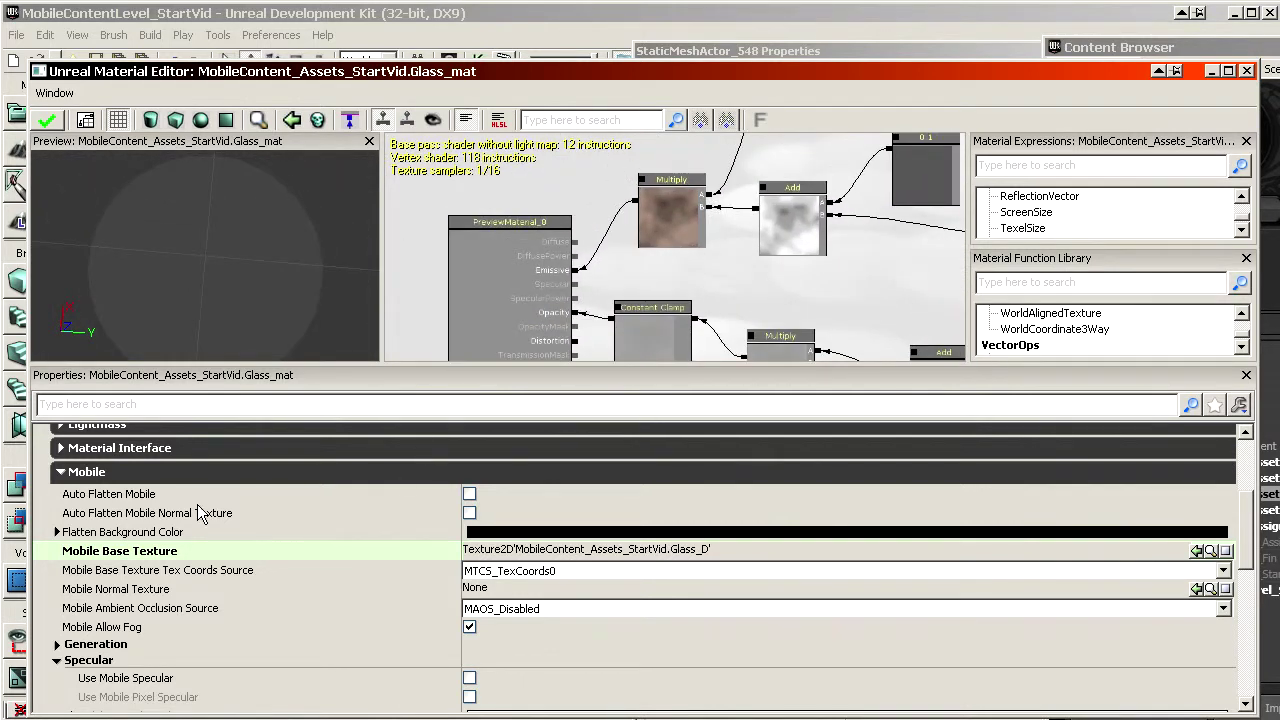
scroll(198, 511, "up", 3)
left_click(116, 461)
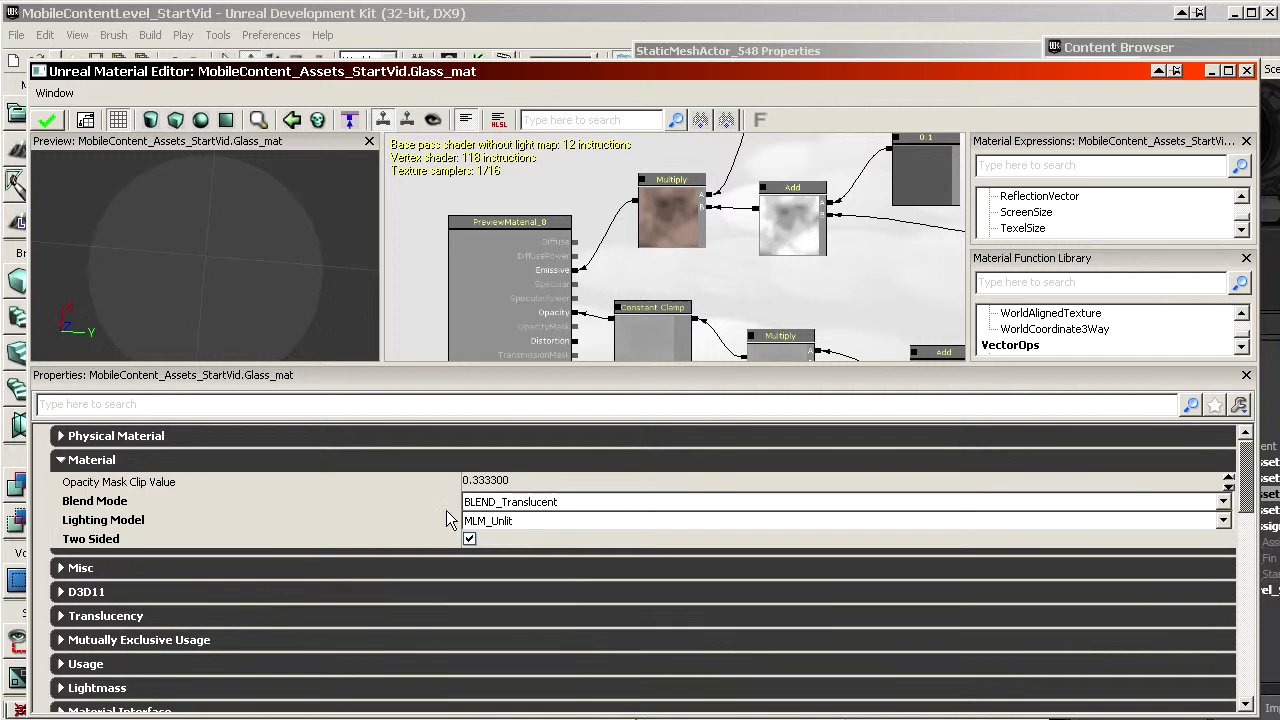
left_click(217, 456)
scroll(415, 528, "down", 5)
left_click(157, 632)
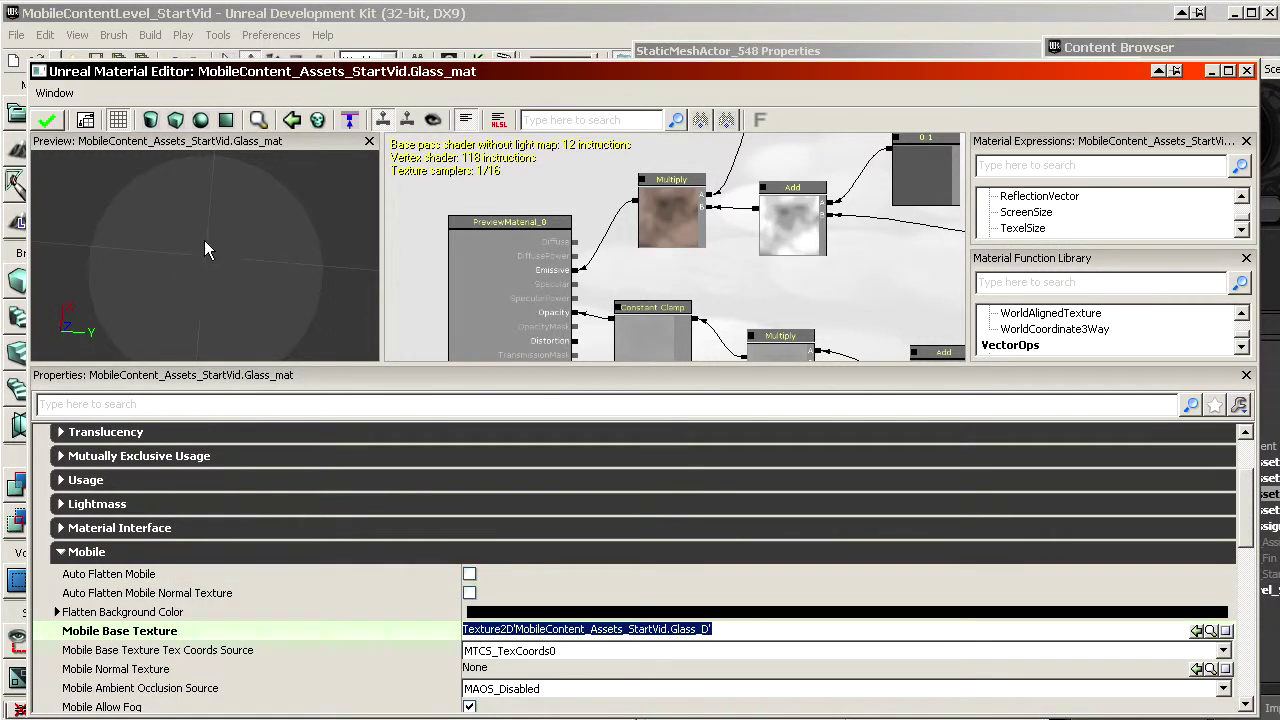
Reopen the Glass_D texture, hide its red, green and blue channels, and examine the alpha channel on its own
left_click_drag(1276, 49, 633, 18)
double_click(972, 243)
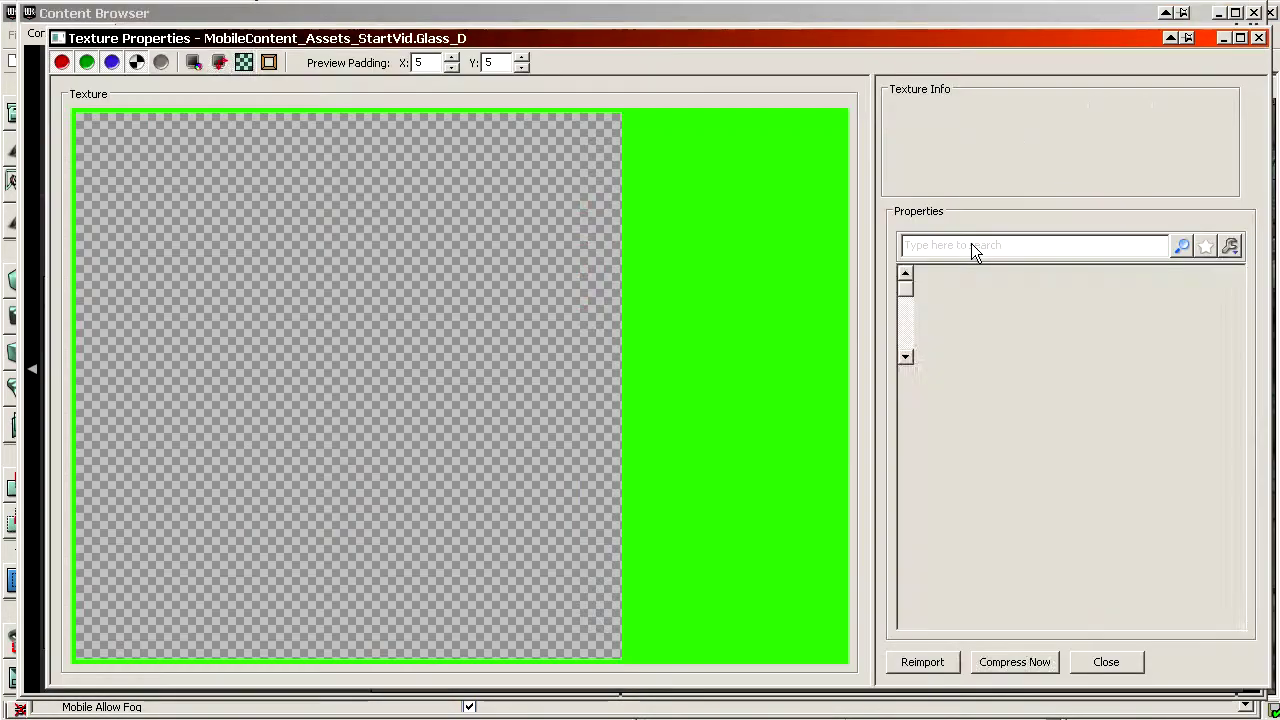
left_click(111, 62)
left_click(86, 62)
left_click(61, 62)
left_click(137, 62)
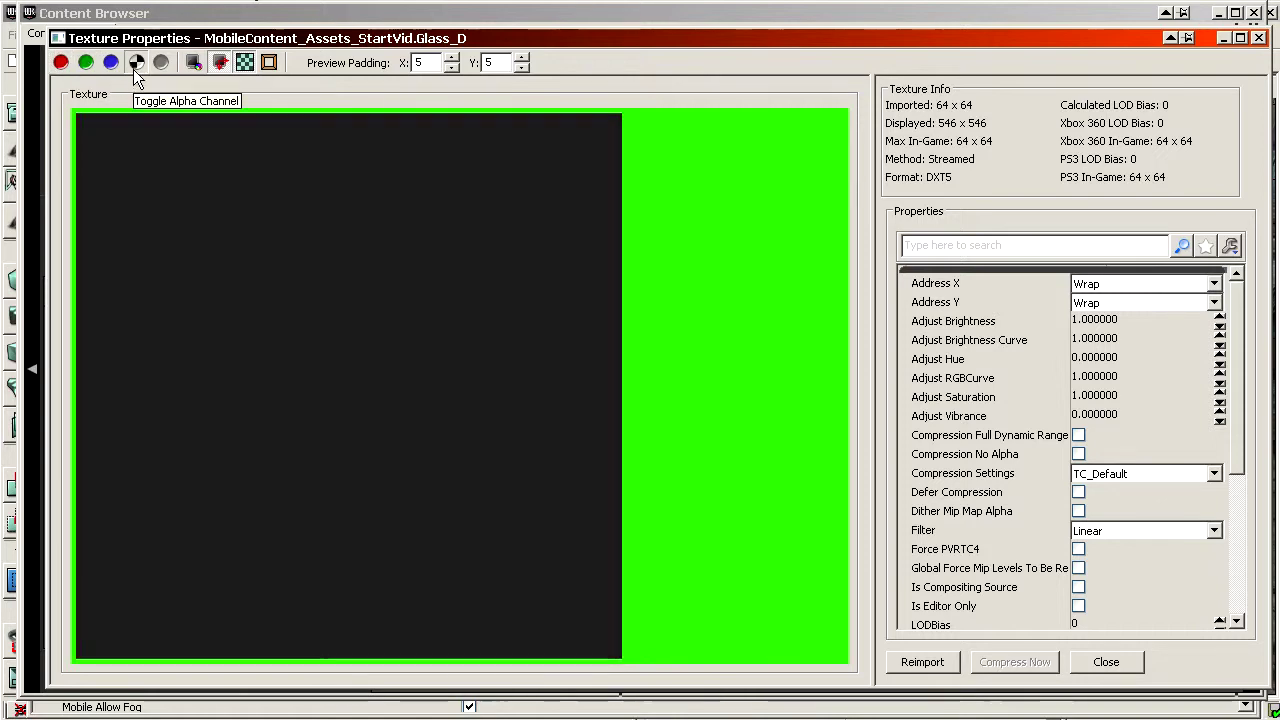
left_click(135, 66)
left_click(136, 63)
left_click(136, 63)
left_click(136, 63)
left_click(136, 62)
left_click(136, 62)
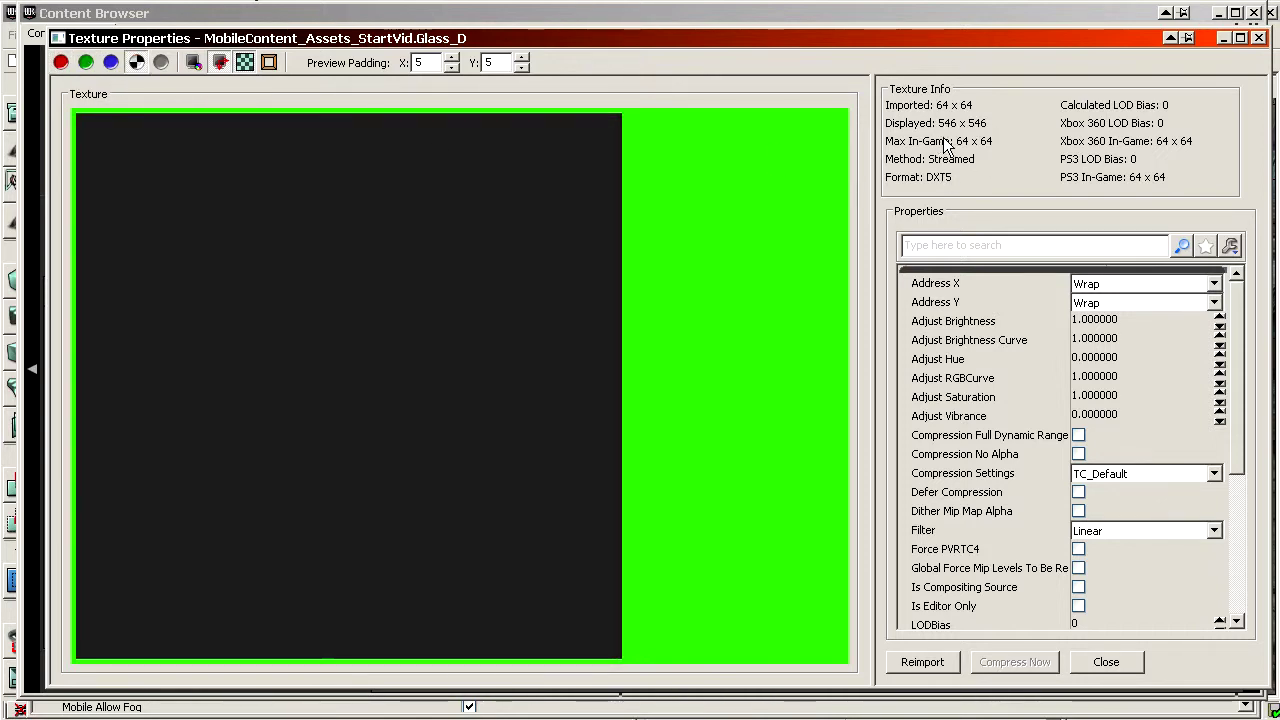
left_click(137, 62)
left_click(137, 62)
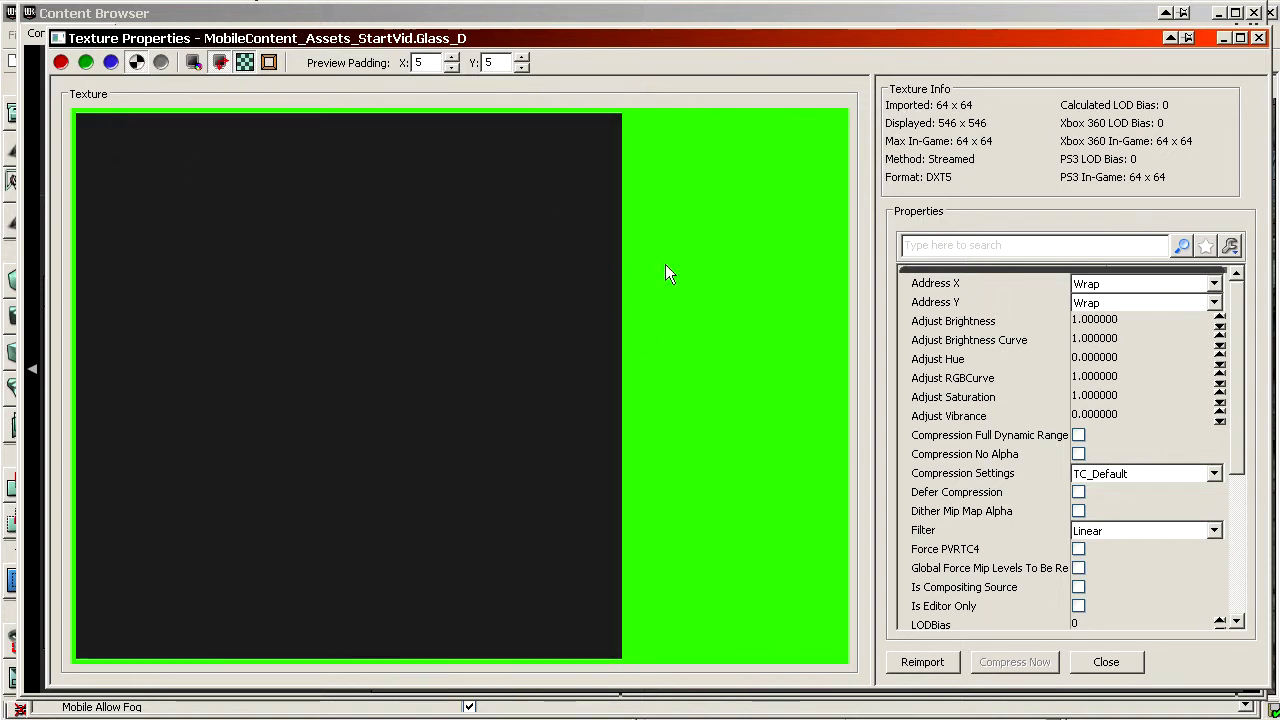
left_click(1104, 663)
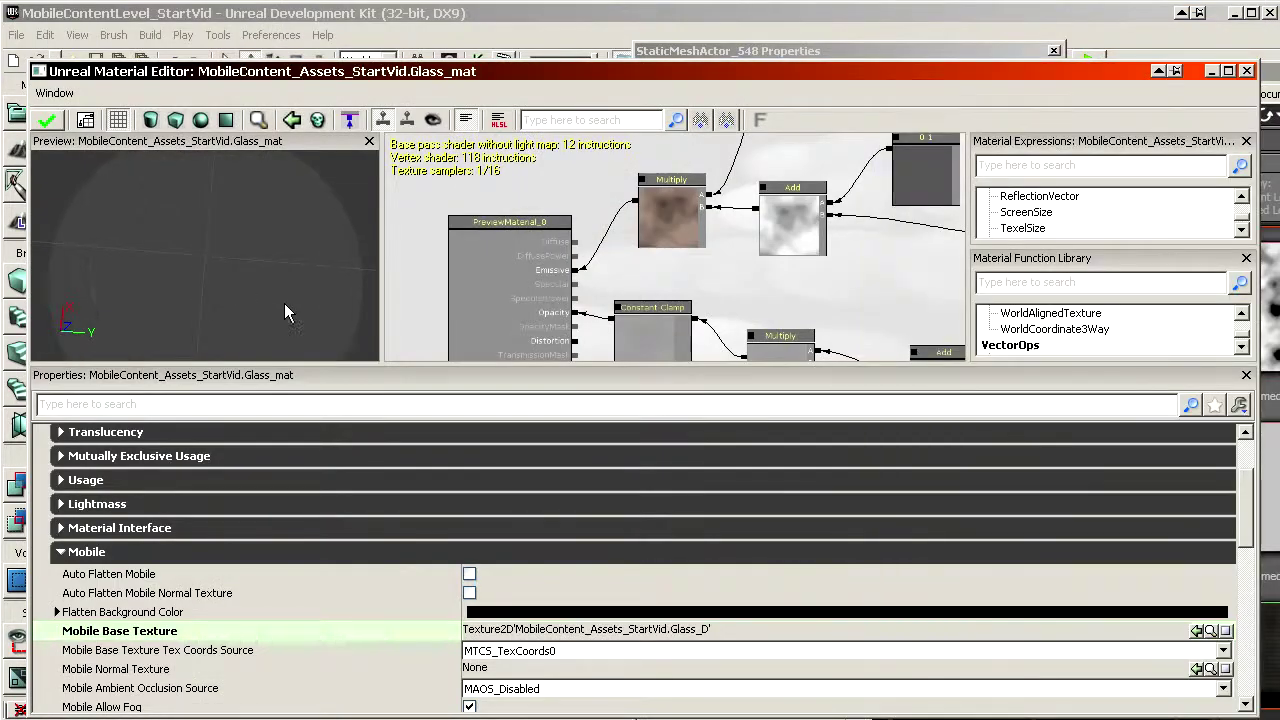
Examine the transparency of the glass disc in the material preview from several angles and distances
left_click_drag(244, 252, 246, 290)
right_click_drag(246, 290, 236, 305)
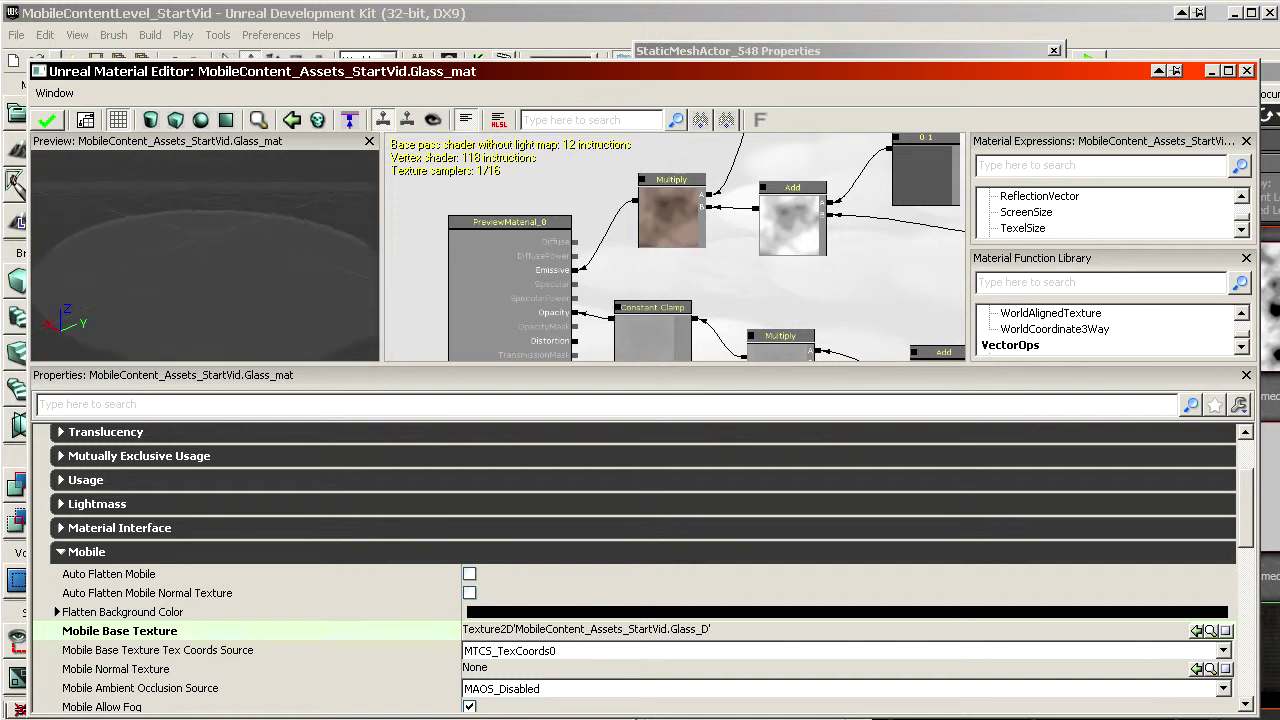
mouse_move(236, 305)
left_mouse_down()
mouse_move(226, 297)
mouse_move(226, 312)
left_mouse_up()
right_click_drag(226, 297, 226, 312)
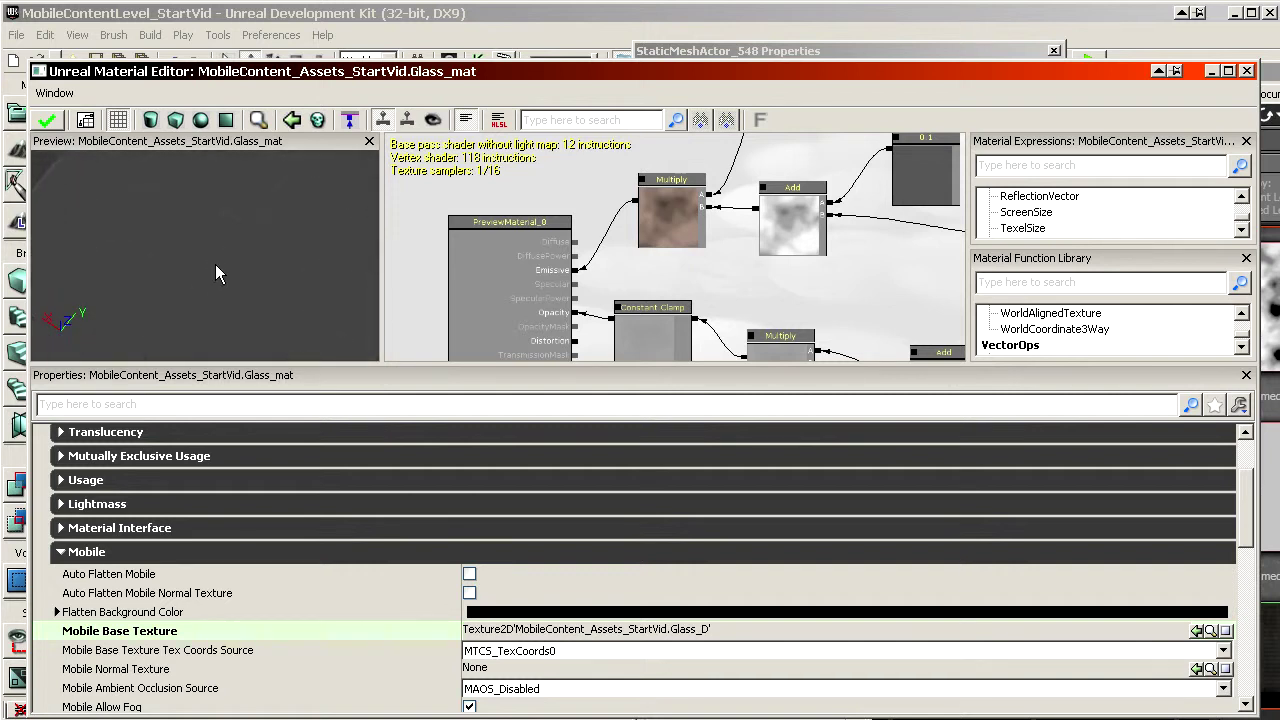
right_click_drag(216, 266, 217, 270)
left_click_drag(217, 270, 222, 260)
right_click_drag(222, 260, 224, 268)
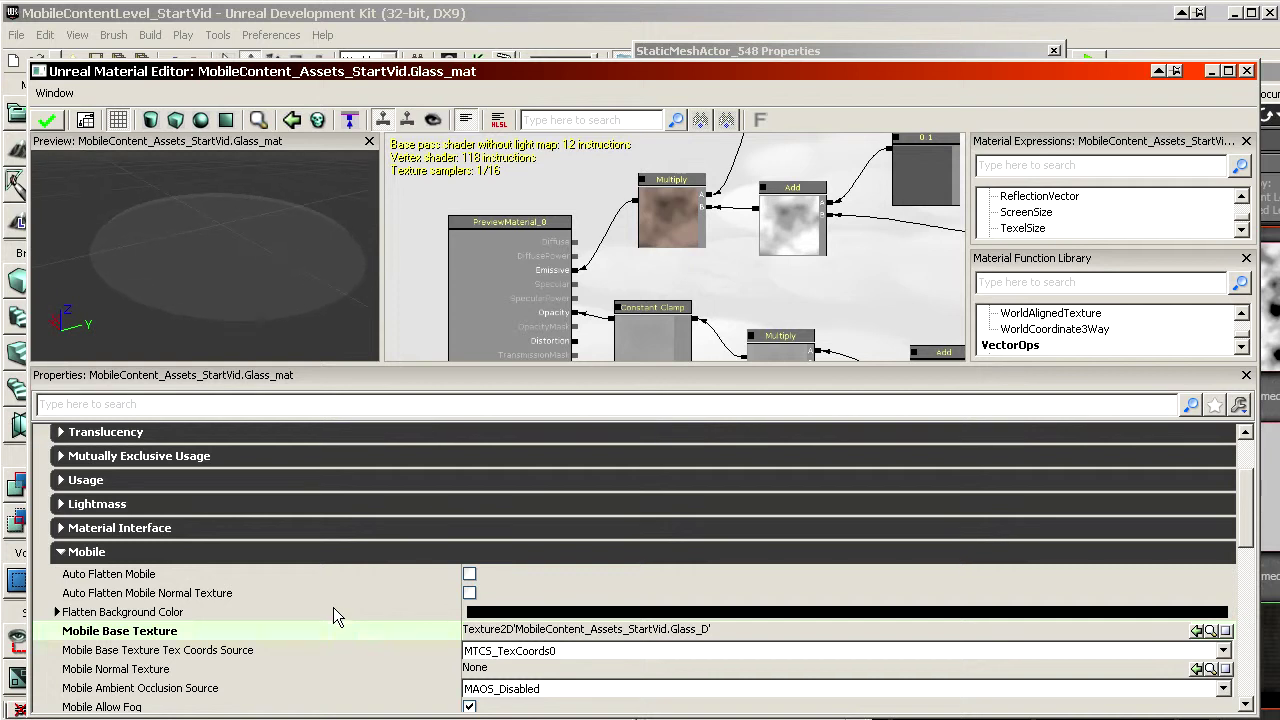
Find the Reflection_D texture in the package and assign it as the glass material's Mobile Environment Texture
left_click(336, 593)
left_click_drag(1279, 72, 764, 26)
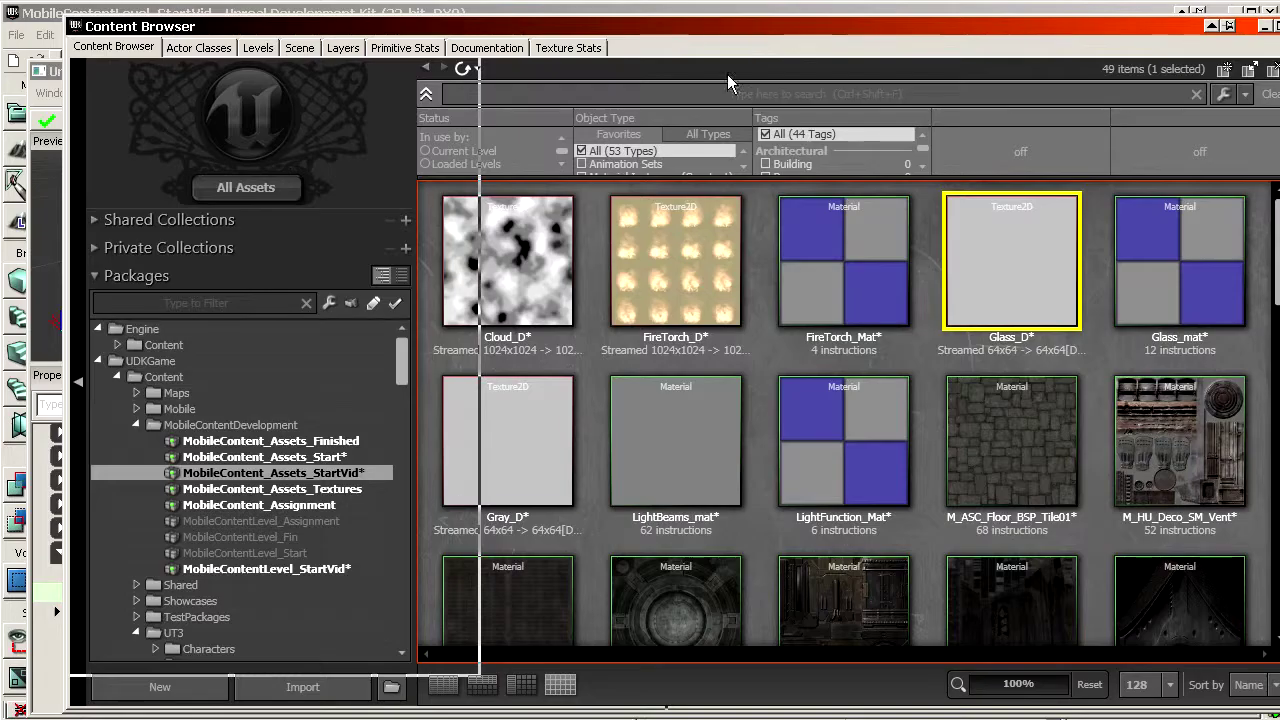
scroll(523, 346, "down", 10)
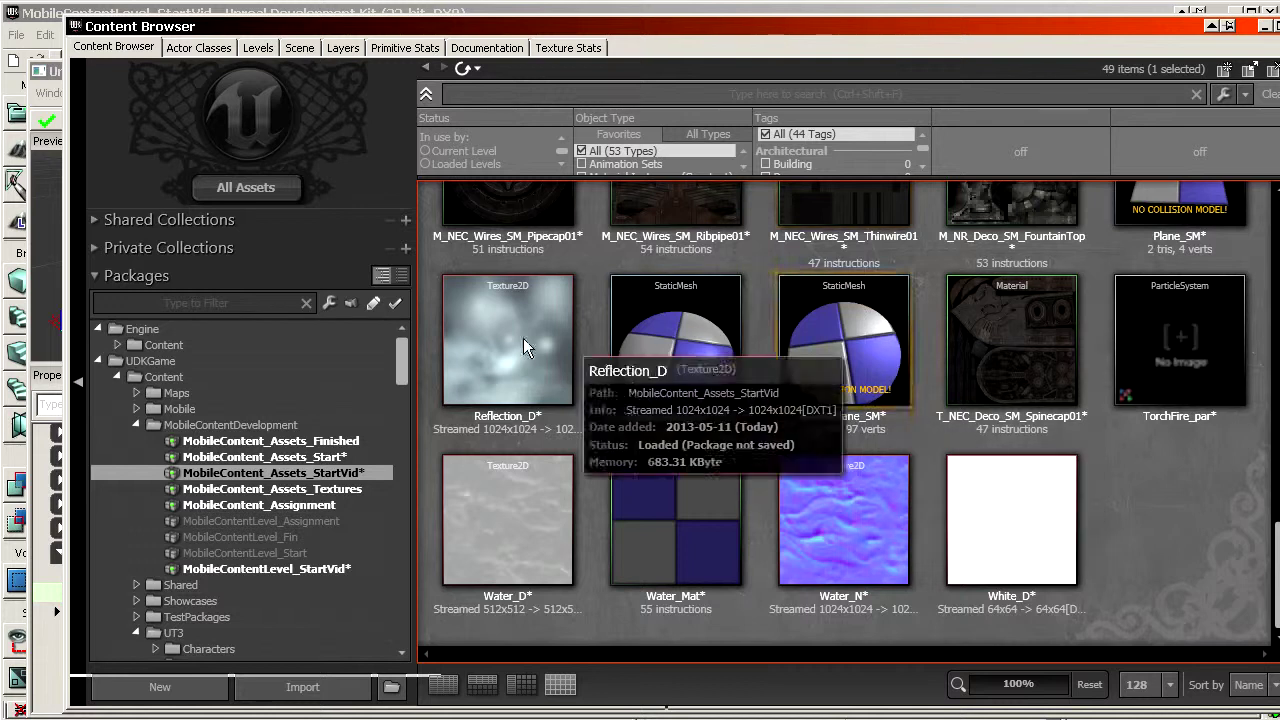
left_click(523, 340)
left_click_drag(474, 27, 1279, 39)
scroll(612, 594, "down", 6)
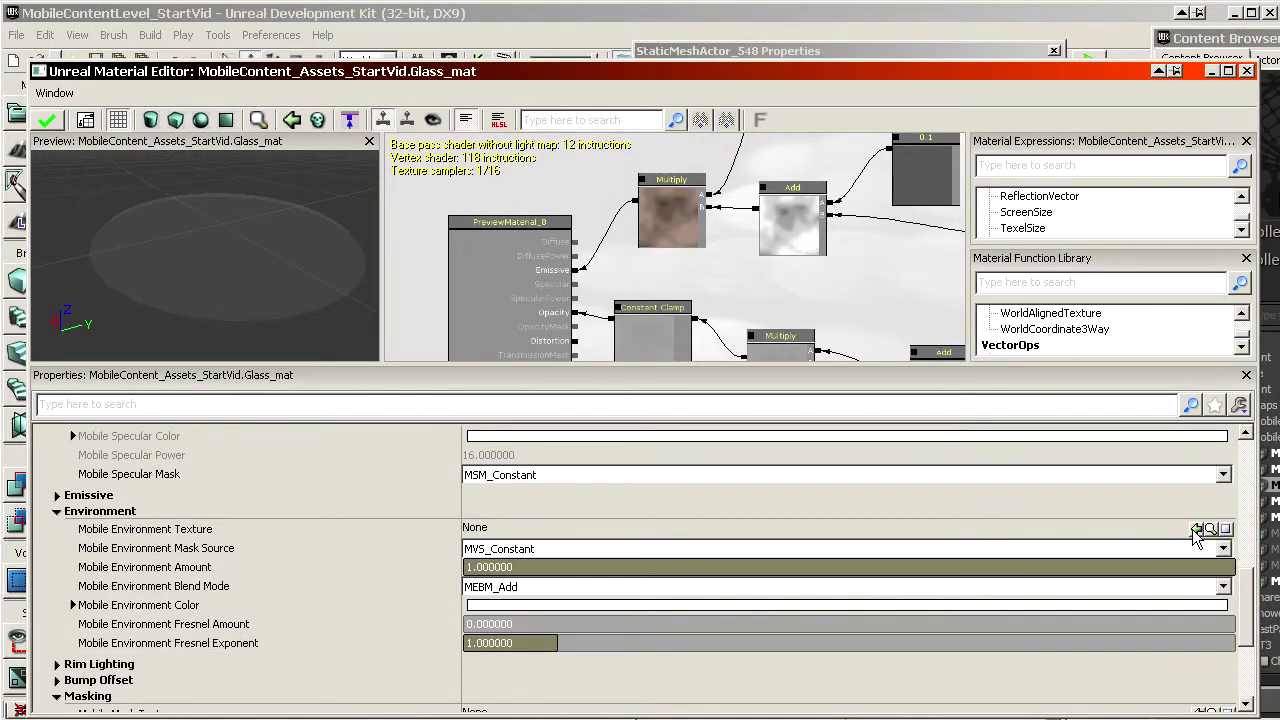
left_click_drag(240, 255, 190, 312)
Try Mobile Environment Amount values of 4 and 2 on the glass material, and set it back to 1
left_click(228, 568)
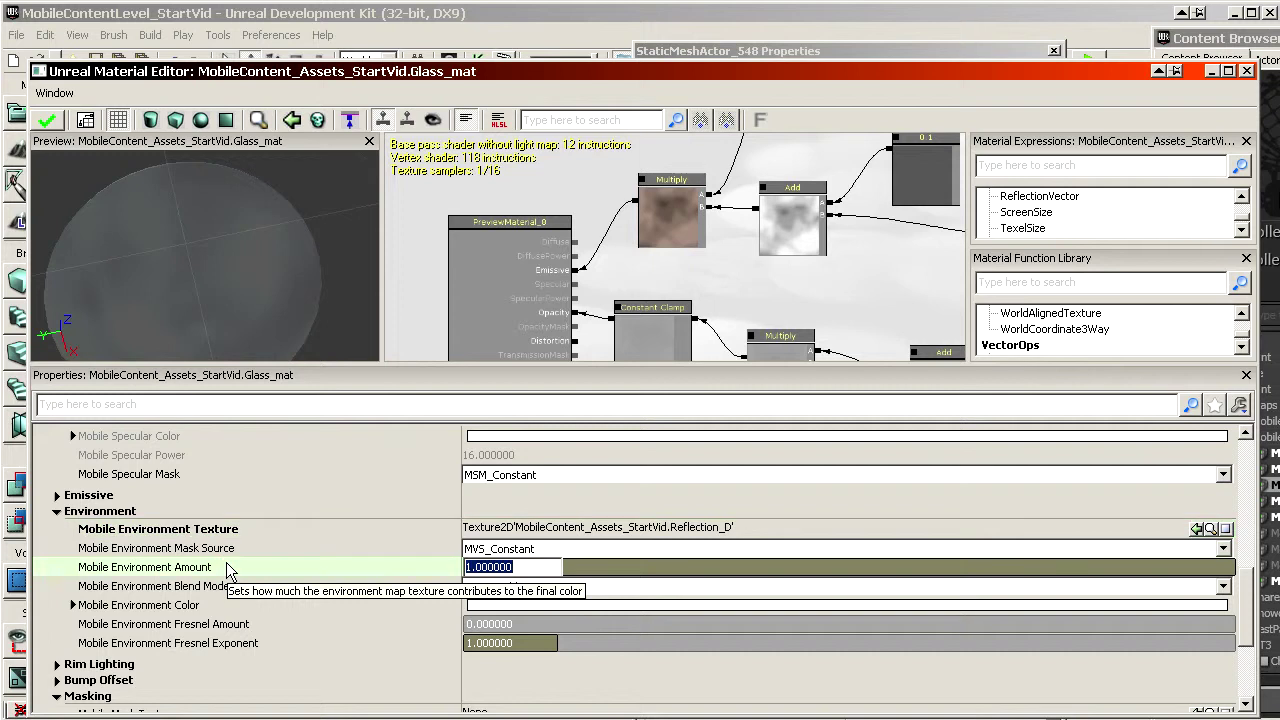
type("4")
key("Return")
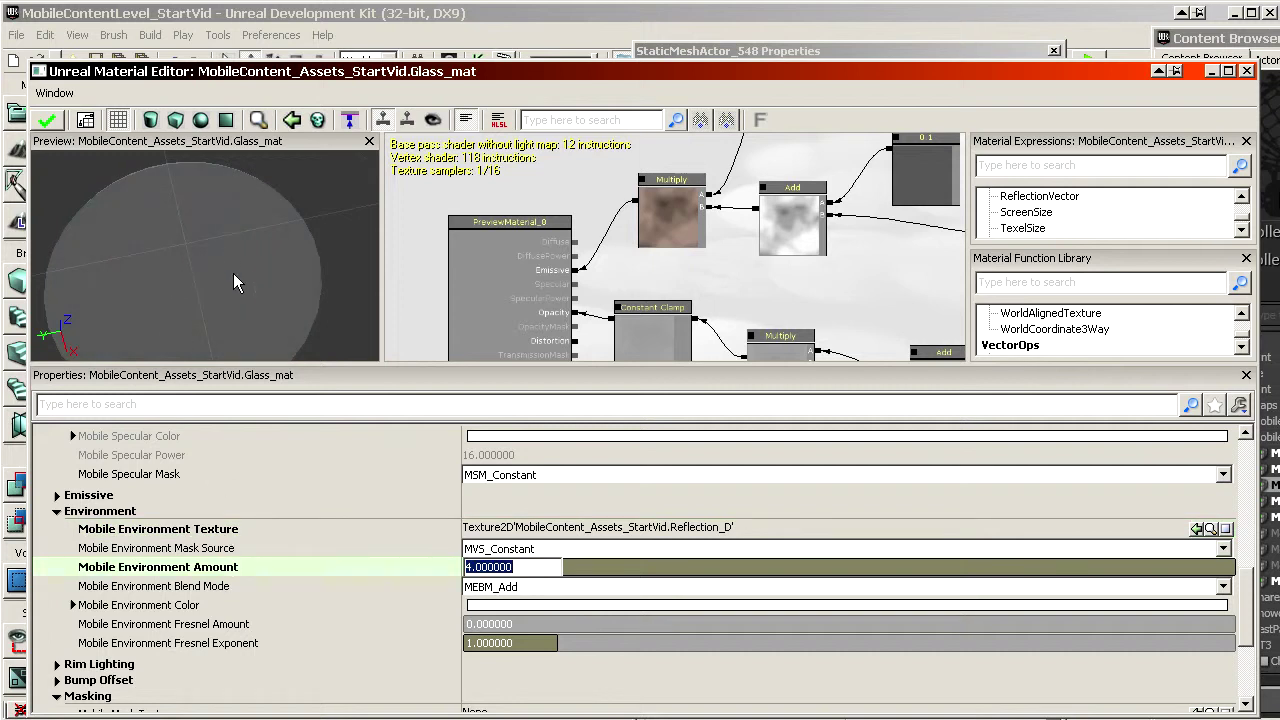
type("2")
key("Return")
type("1")
key("Return")
Apply the glass material changes and check the round glass mesh in the level
left_click_drag(235, 280, 265, 258)
left_click_drag(265, 76, 1045, 78)
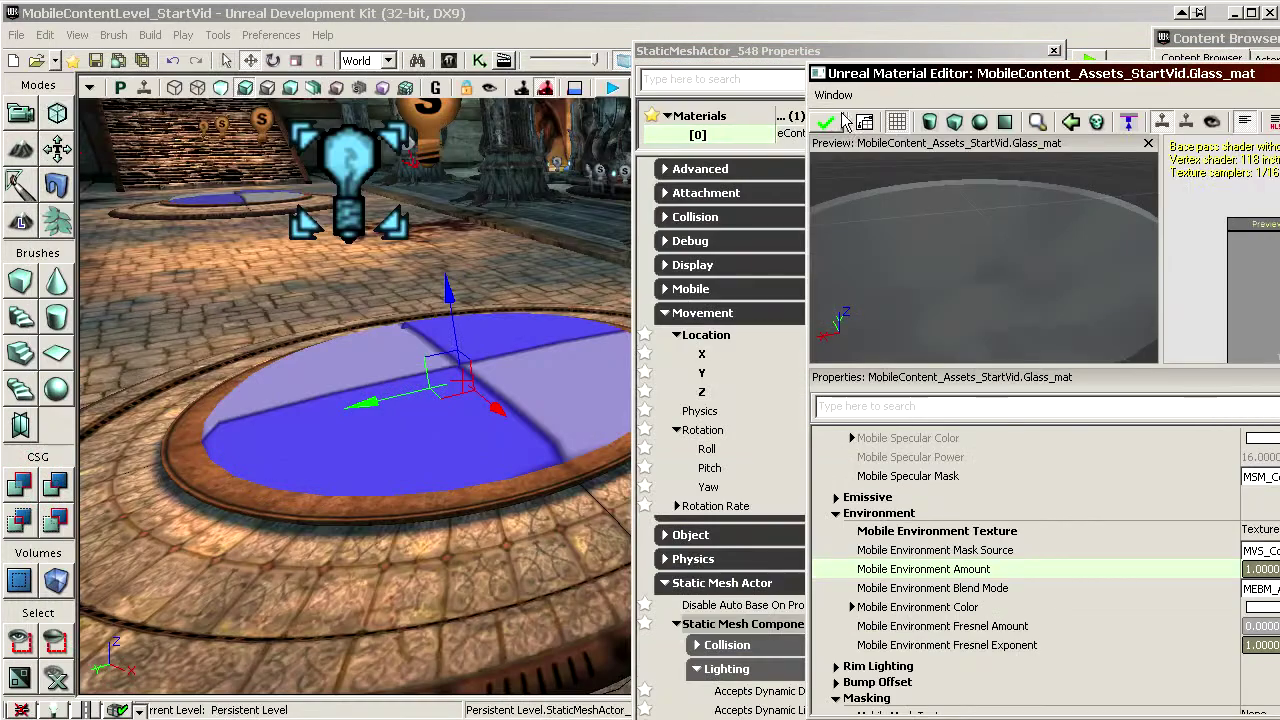
left_click(350, 163)
left_click_drag(540, 325, 497, 283)
left_click_drag(1065, 84, 293, 54)
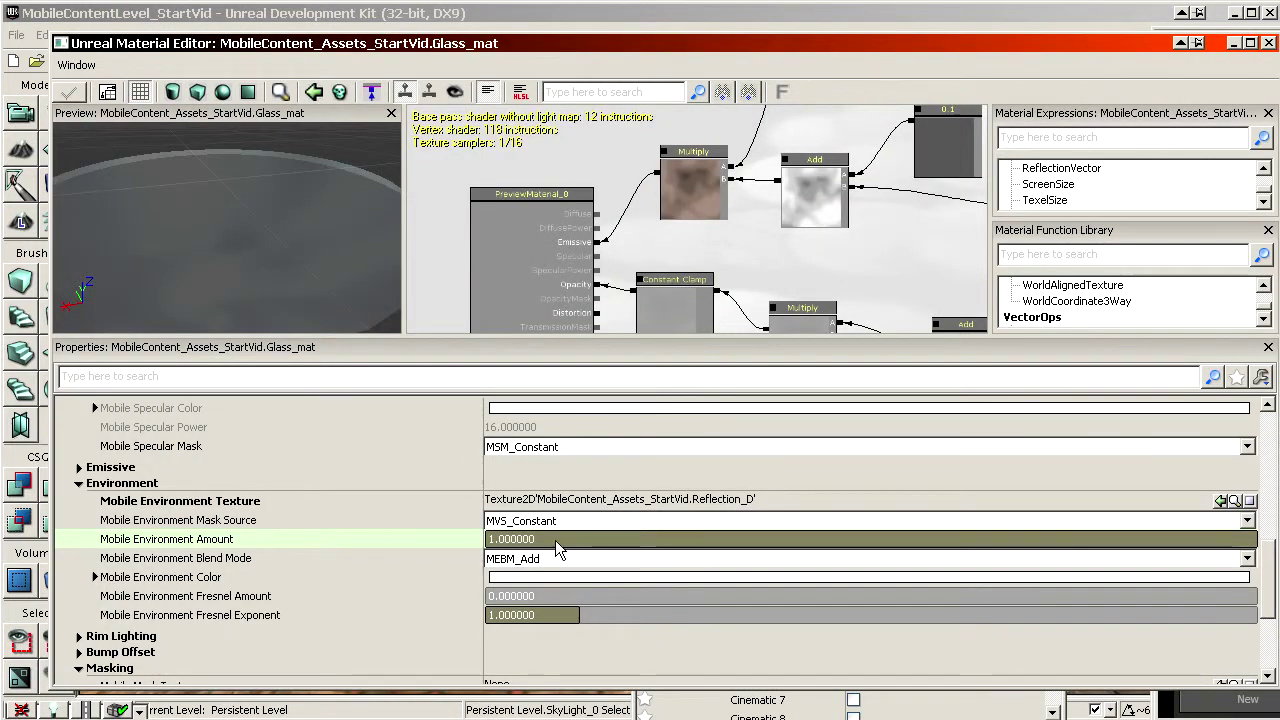
Examine the environment reflection on the glass disc in the preview from farther away and at a lower angle
left_click(537, 504)
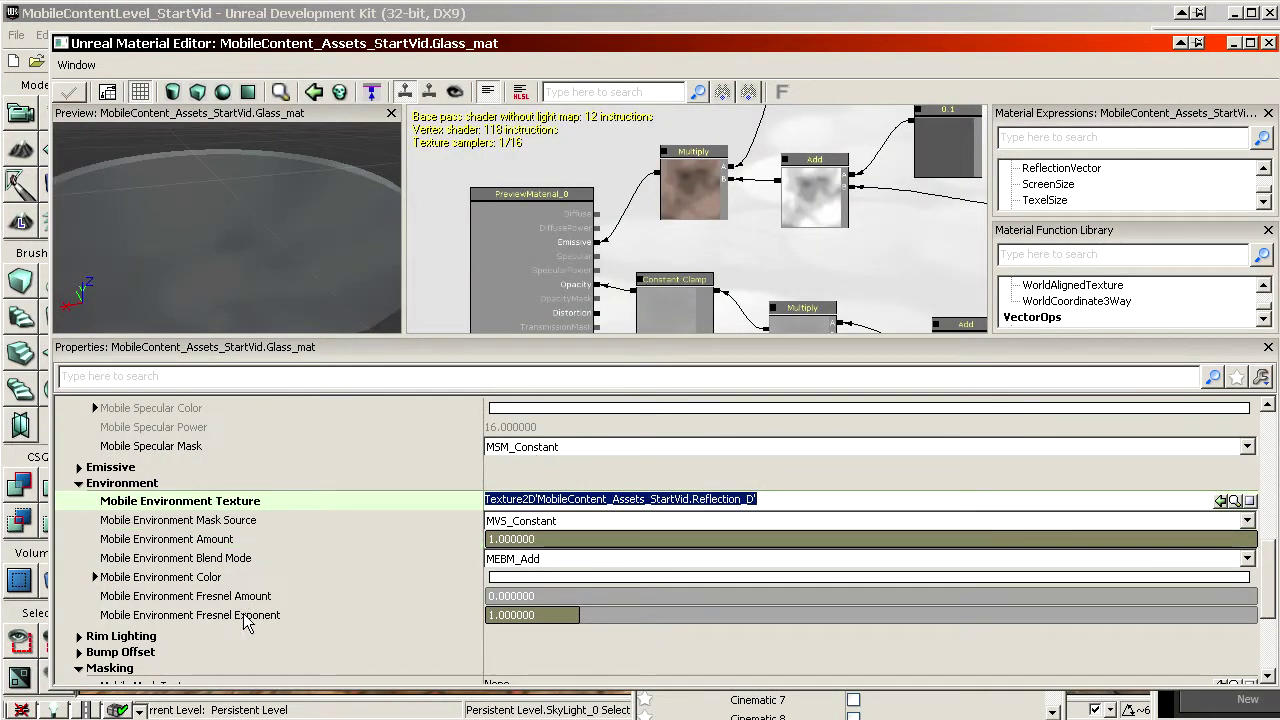
right_click_drag(253, 218, 253, 262)
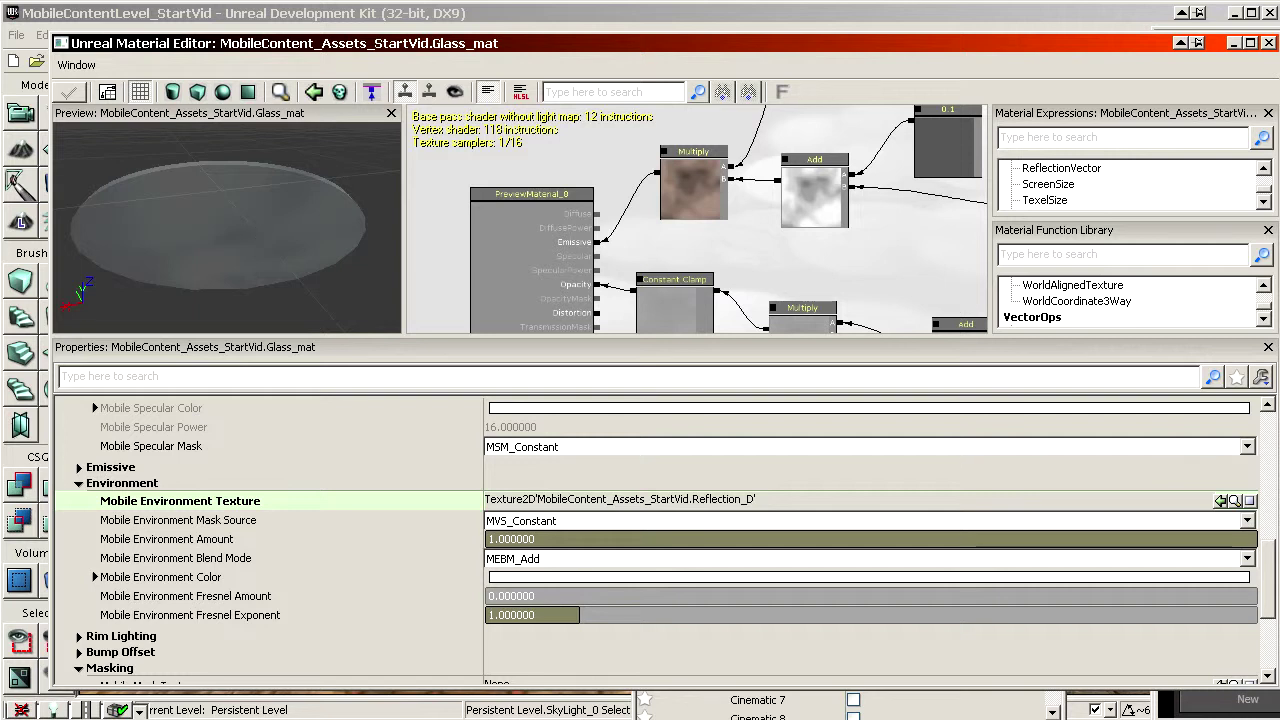
left_click_drag(253, 218, 250, 200)
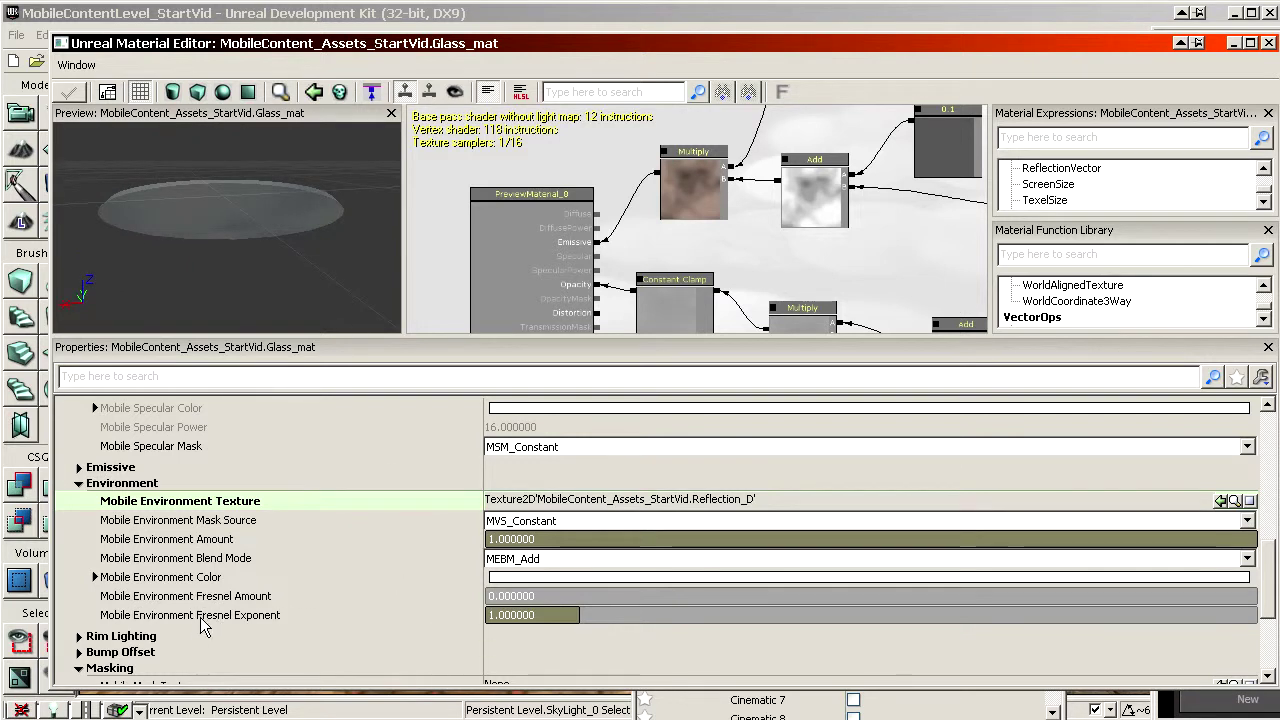
Try a Mobile Rim Lighting Strength of 4 on the glass material and check the disc's edge in the preview
left_click(260, 597)
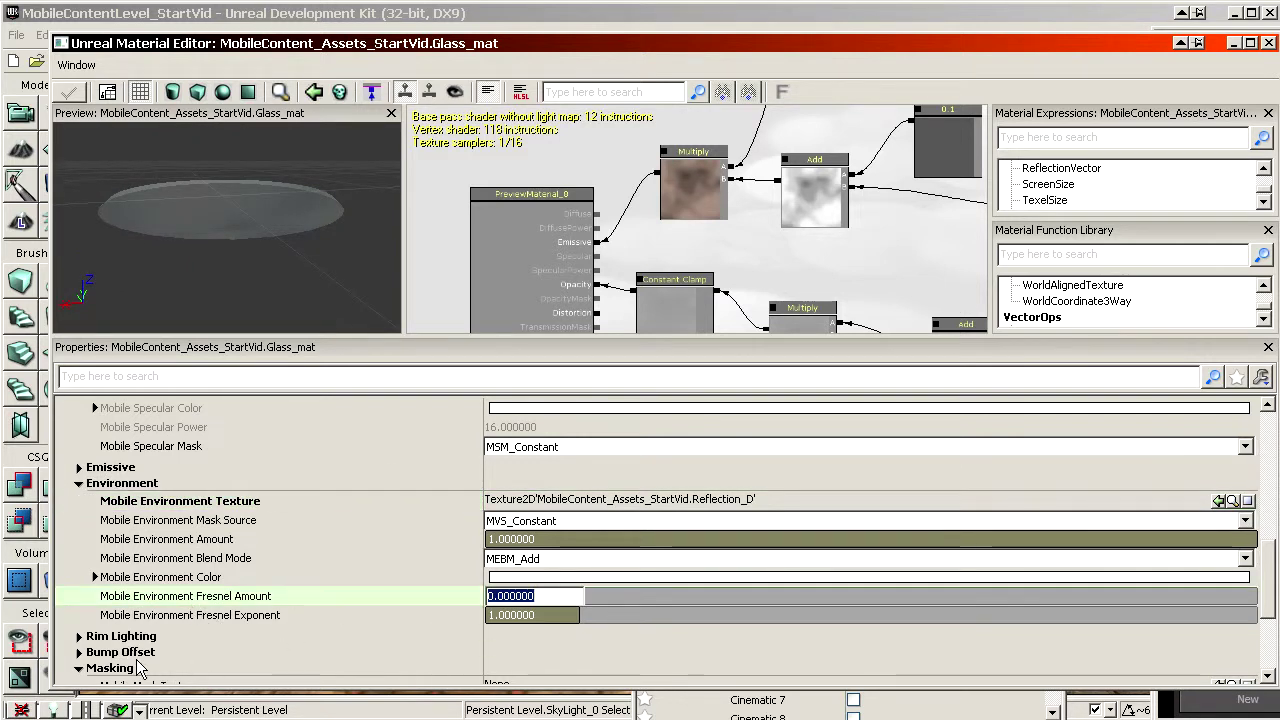
left_click(118, 637)
scroll(240, 634, "down", 2)
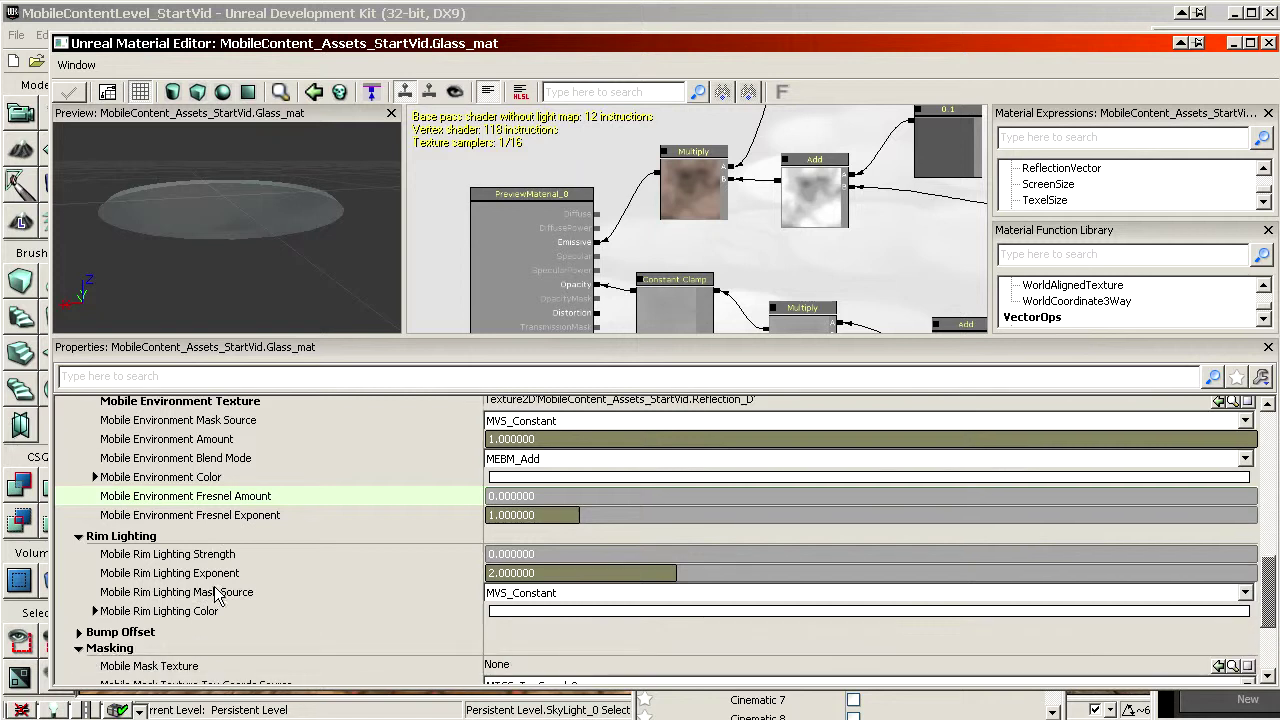
left_click(171, 556)
type("4")
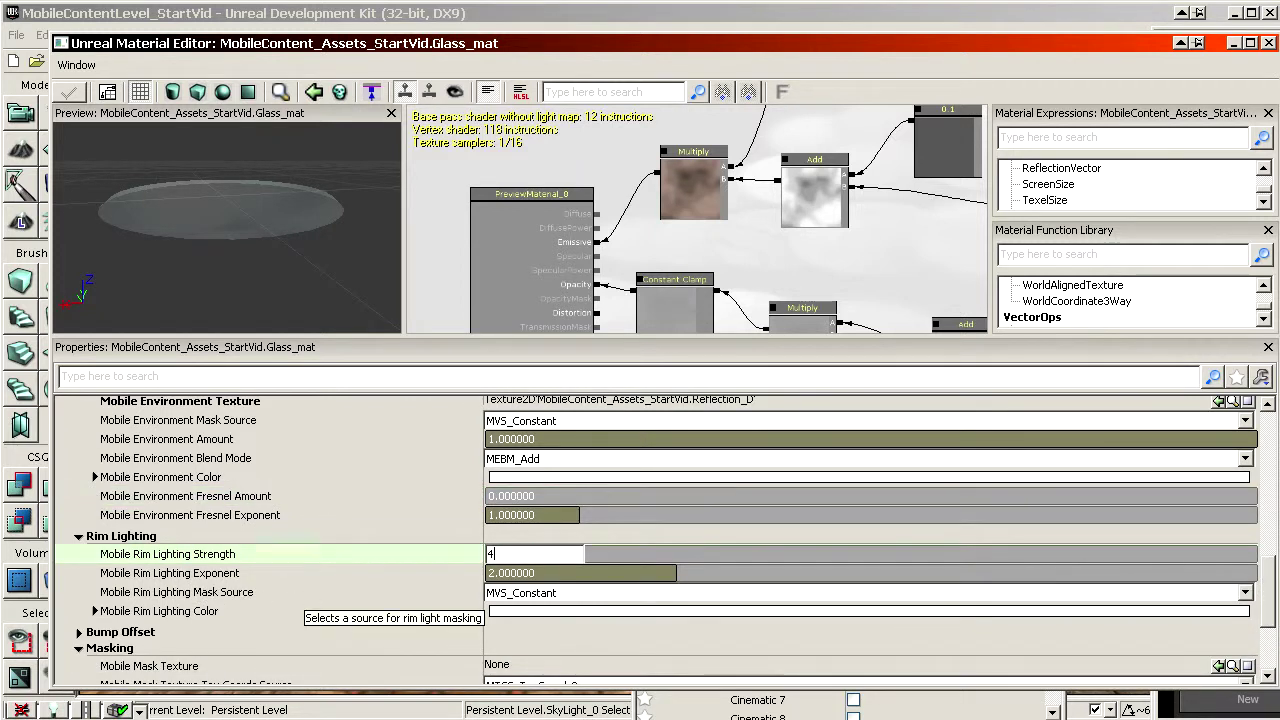
key("Return")
mouse_move(259, 230)
left_mouse_down()
mouse_move(259, 275)
mouse_move(257, 230)
mouse_move(245, 268)
mouse_move(250, 240)
left_mouse_up()
right_click_drag(250, 240, 250, 252)
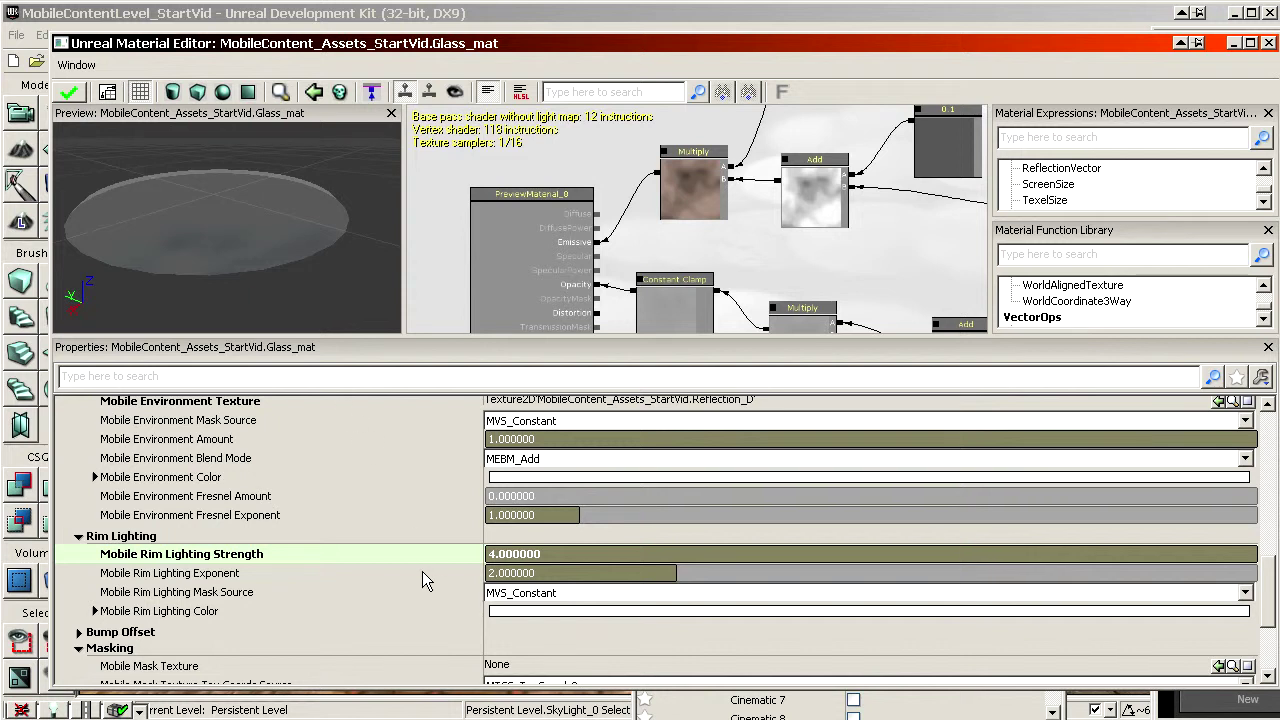
mouse_move(238, 197)
right_mouse_down()
mouse_move(238, 240)
mouse_move(238, 185)
right_mouse_up()
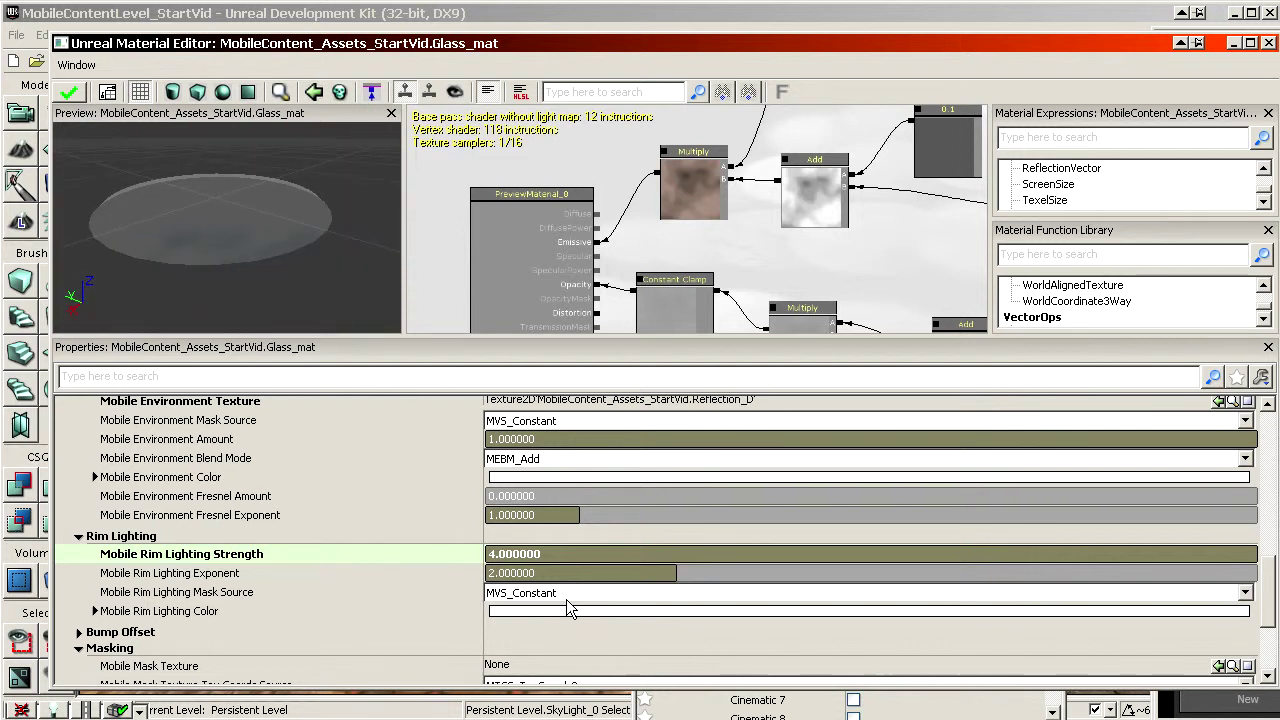
Try Mobile Rim Lighting Strength values of 8 and 1 on the glass material
left_click(458, 555)
type("8")
key("Return")
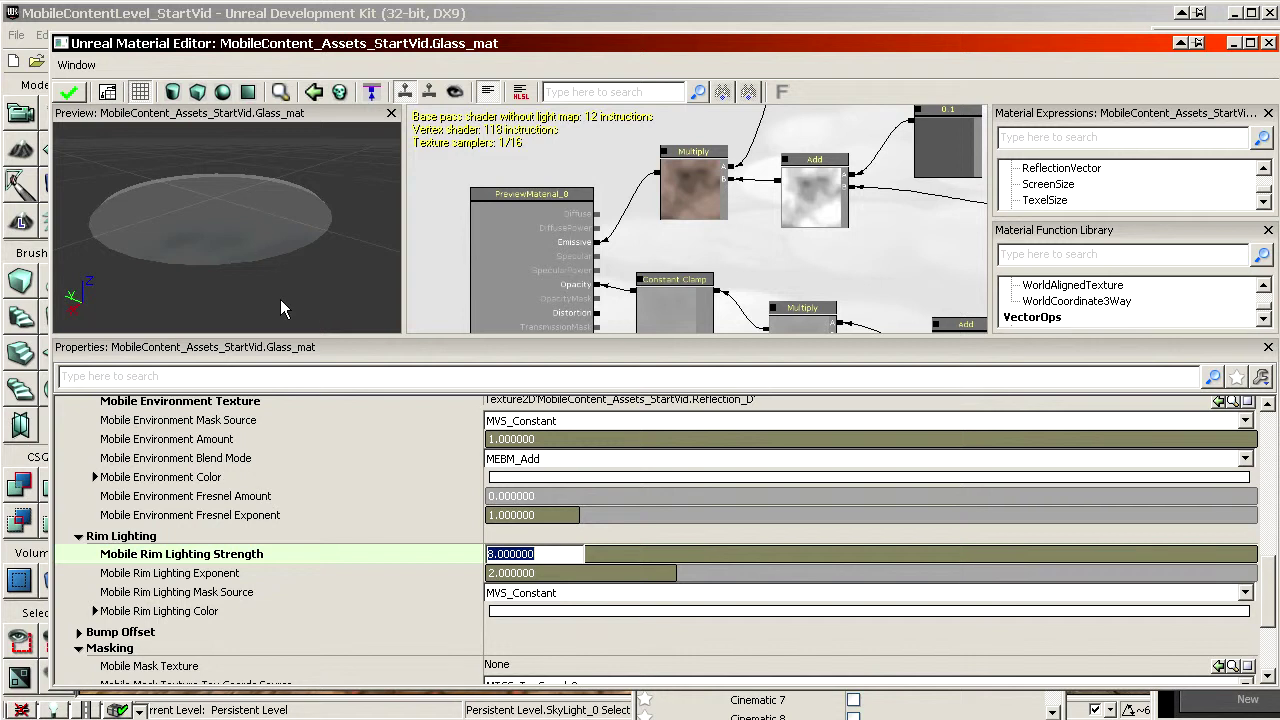
type("1")
key("Return")
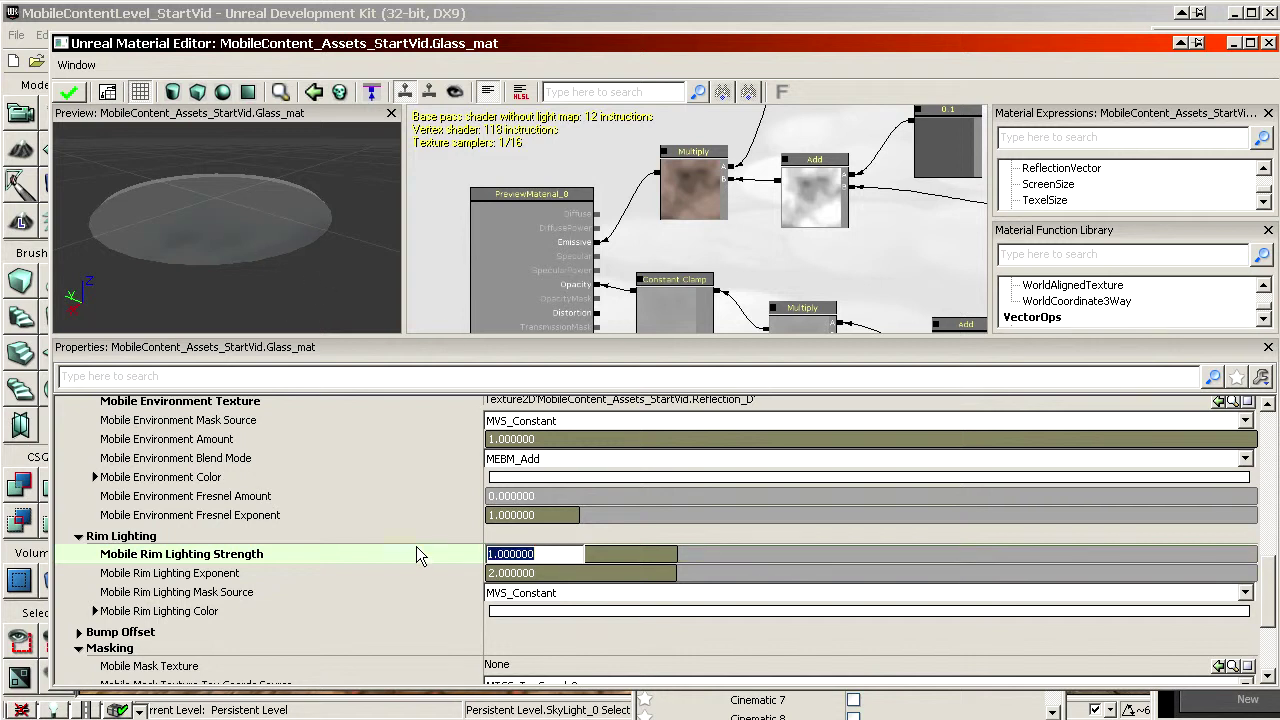
Switch the glass material's Blend Mode to BLEND_Opaque and view the disc in the preview from another angle
scroll(318, 526, "up", 12)
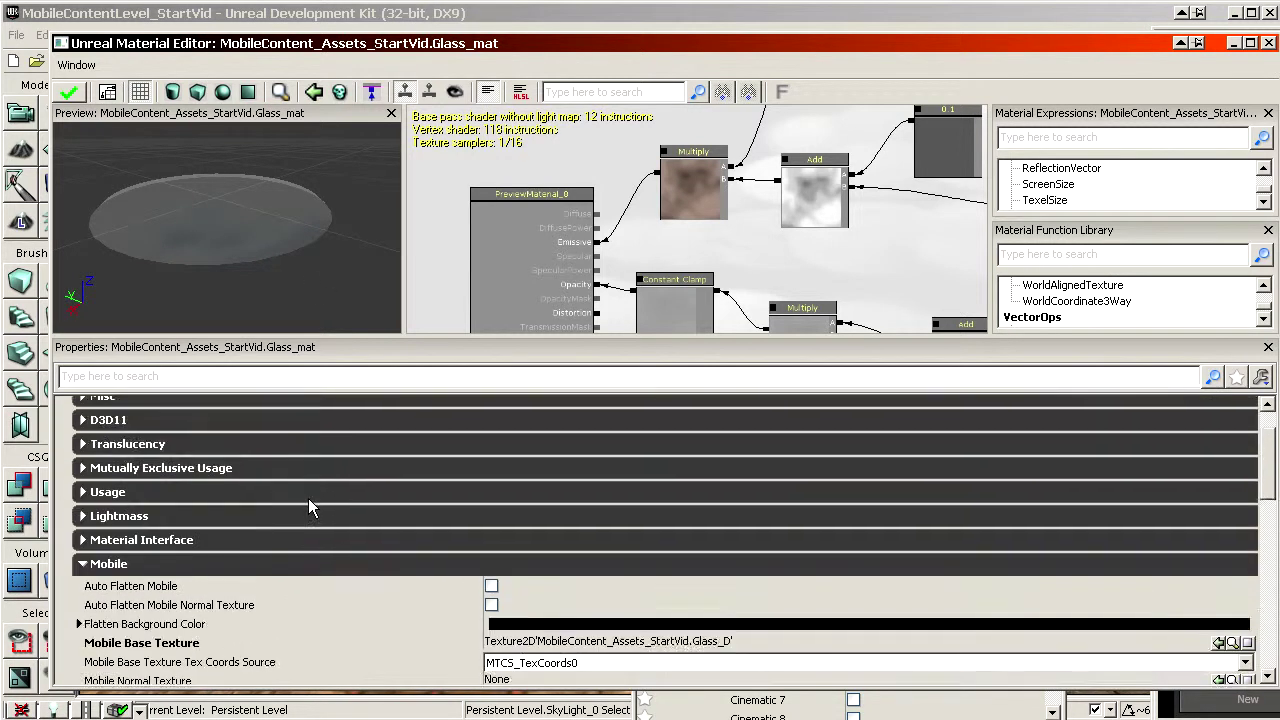
left_click(148, 432)
left_click(600, 473)
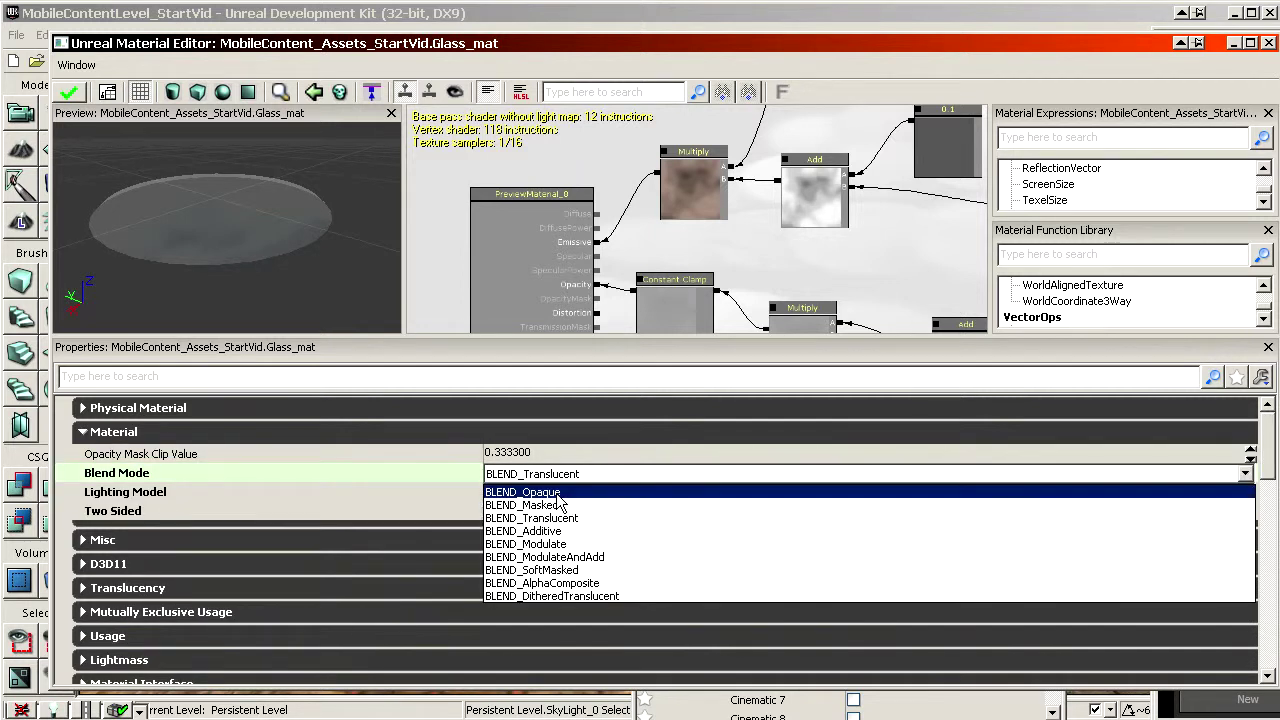
left_click(560, 487)
left_click_drag(255, 270, 235, 250)
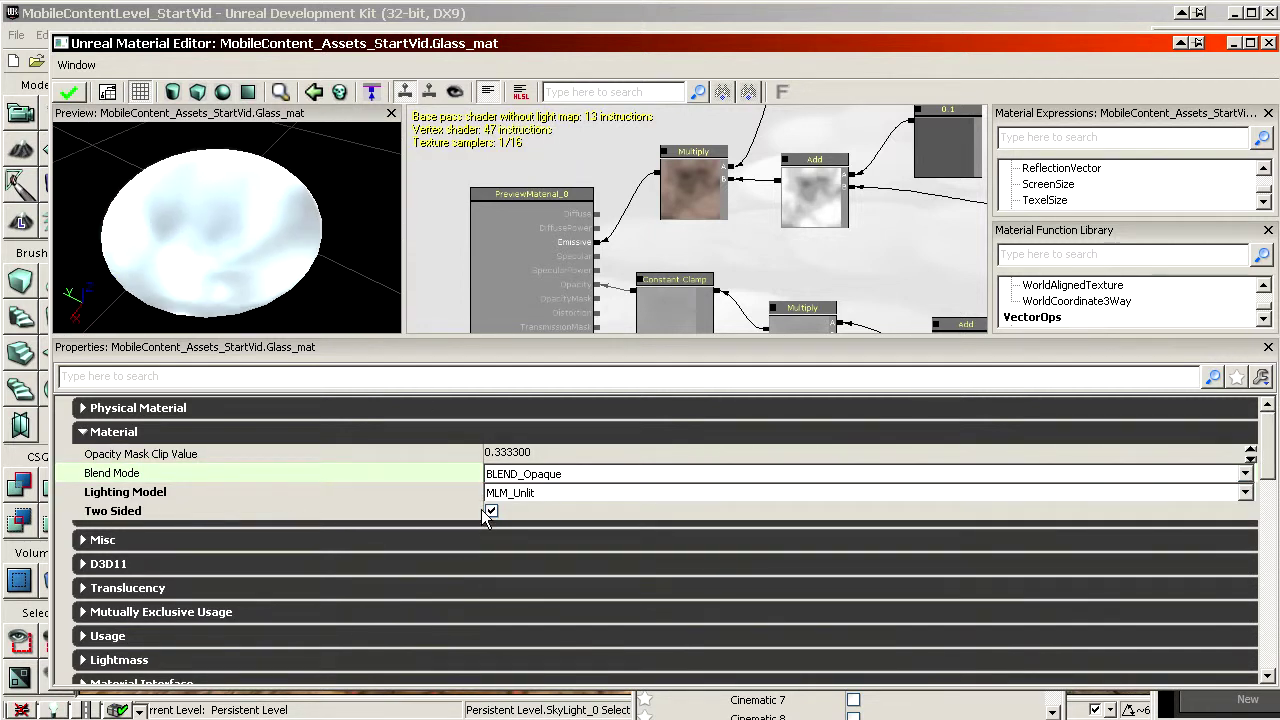
Set the glass material's Mobile Rim Lighting Strength to 4
scroll(410, 500, "down", 12)
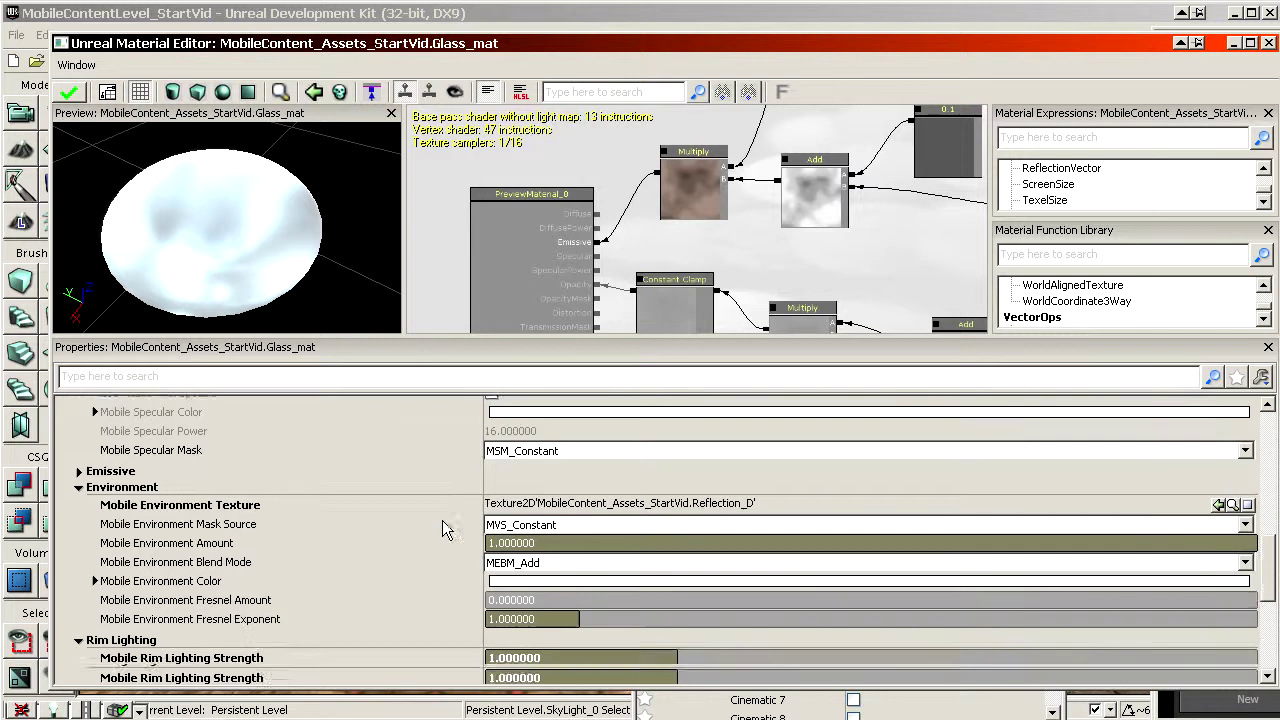
scroll(560, 515, "down", 1)
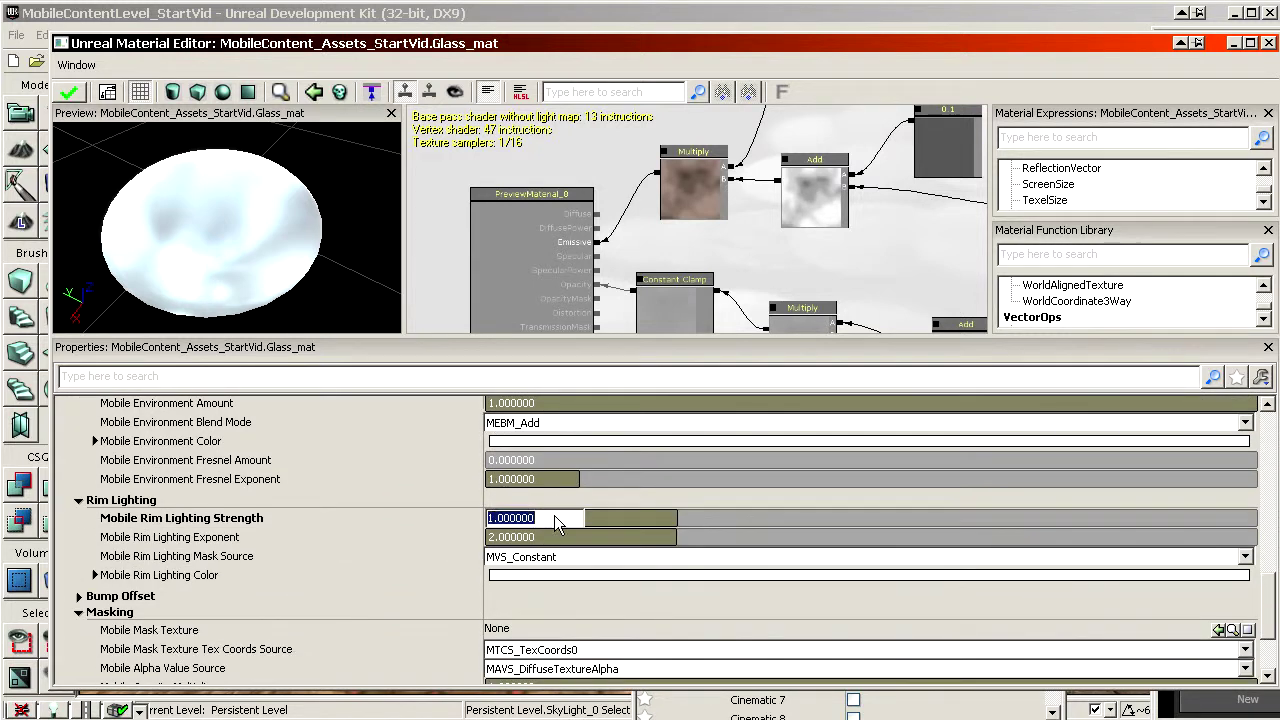
type("0")
key("Return")
key("Return")
Set the Mobile Rim Lighting Color to a saturated orange-red, inspect the disc's rim, and check the color's component values
left_click(567, 574)
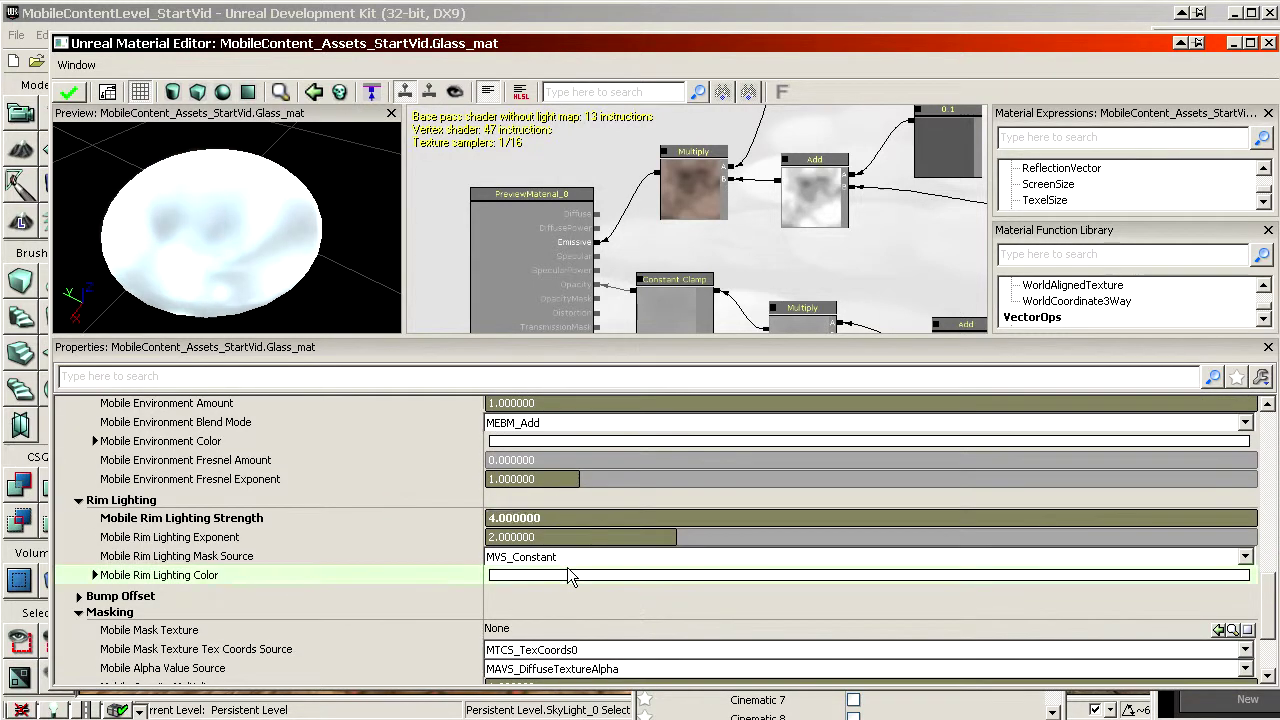
left_click_drag(567, 323, 597, 293)
left_click(514, 600)
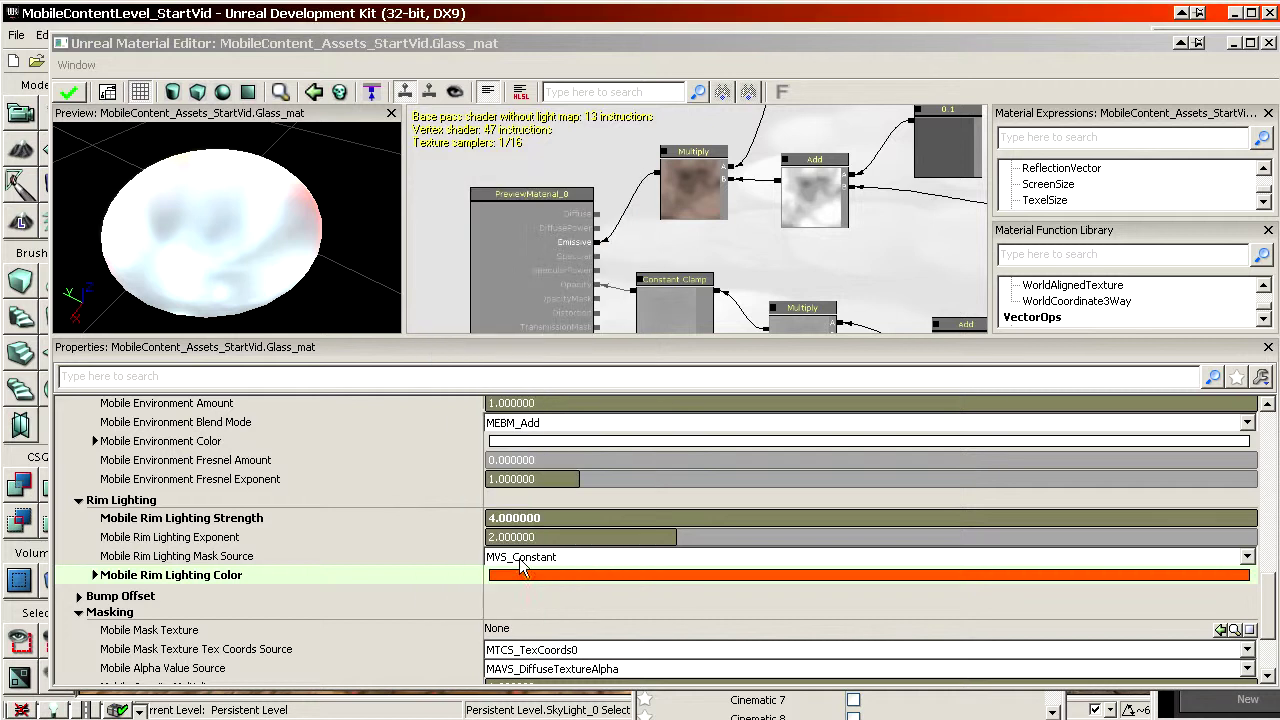
left_click_drag(227, 215, 275, 265)
left_click_drag(241, 227, 245, 265)
double_click(185, 585)
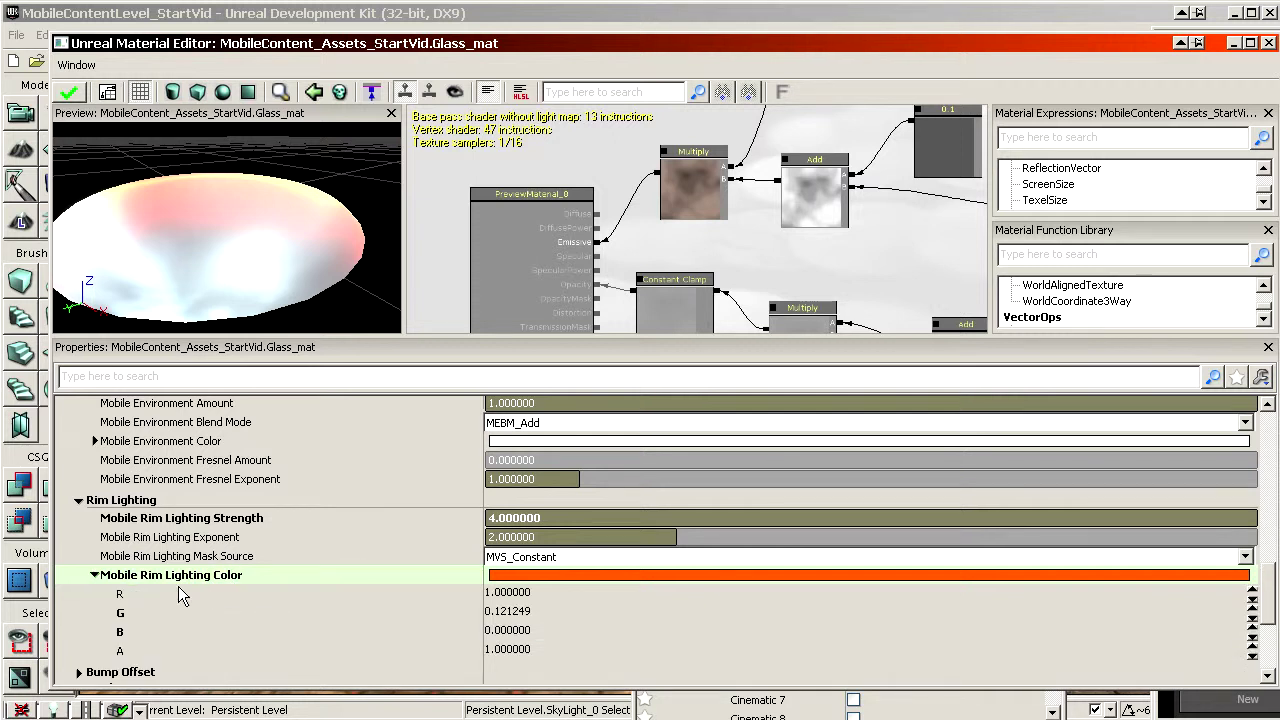
double_click(183, 587)
Set the Mobile Environment Color to a light blue with R 0.49, G 0.78 and B 1.00, and view the disc edge-on
left_click(230, 440)
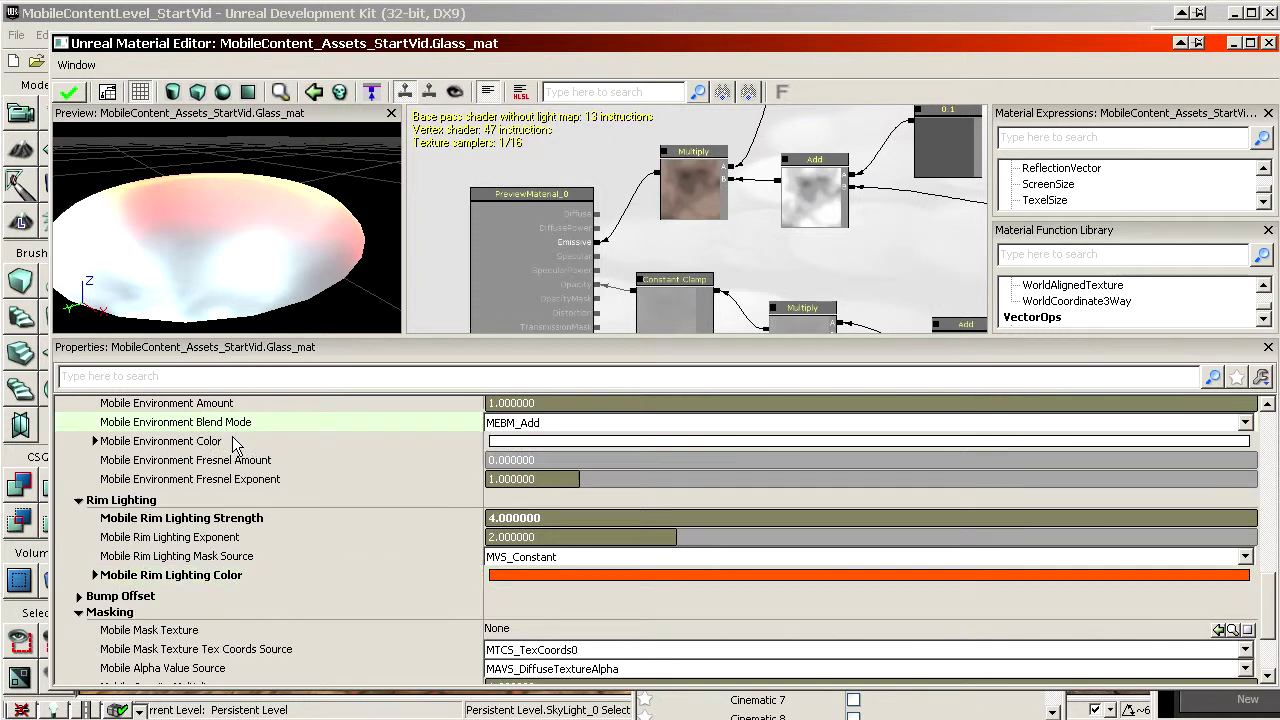
left_click(510, 442)
left_click_drag(470, 275, 475, 268)
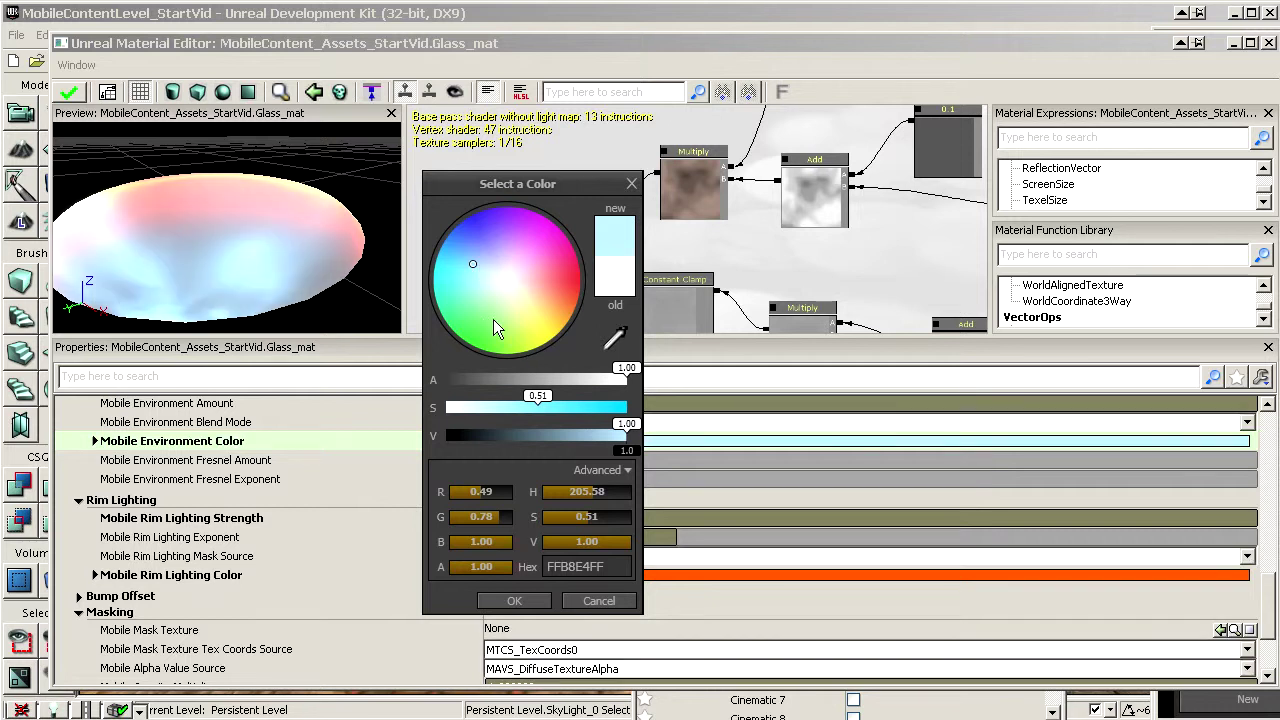
left_click(514, 600)
left_click_drag(245, 230, 245, 212)
Set the Mobile Rim Lighting Color to a softer orange with R 1.00, G 0.38 and B 0.14
left_click(587, 574)
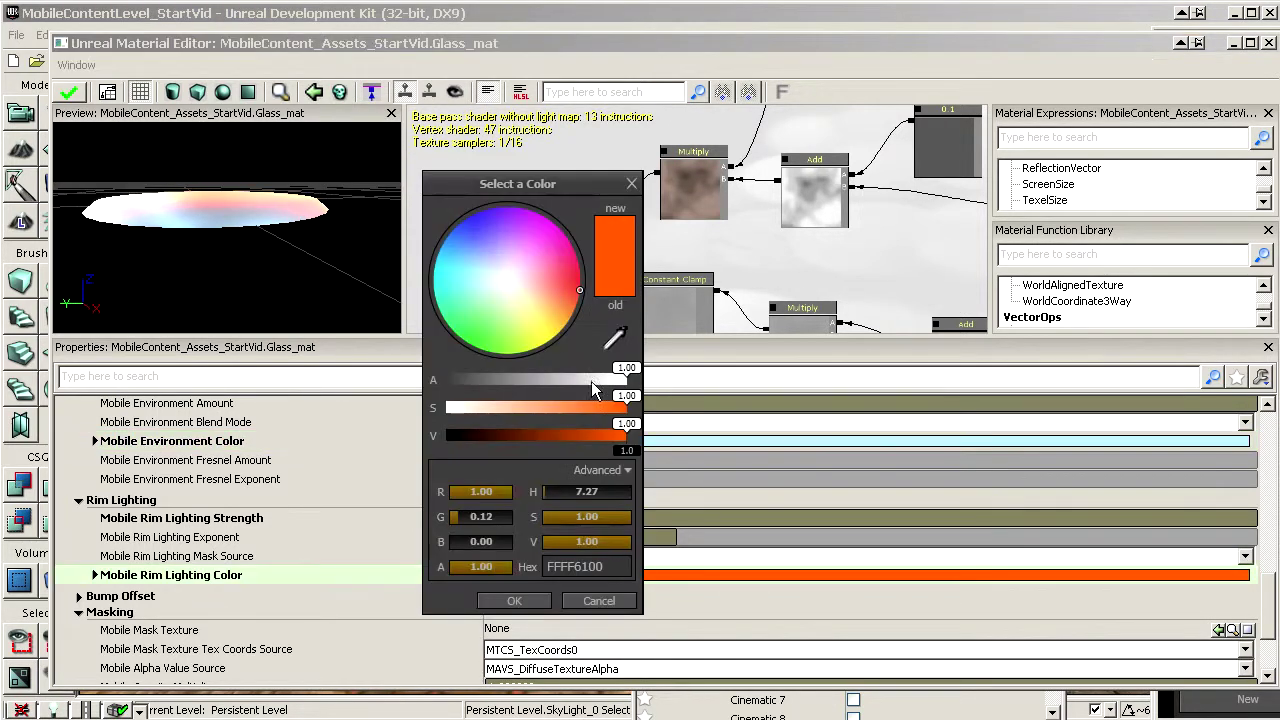
left_click_drag(562, 285, 568, 299)
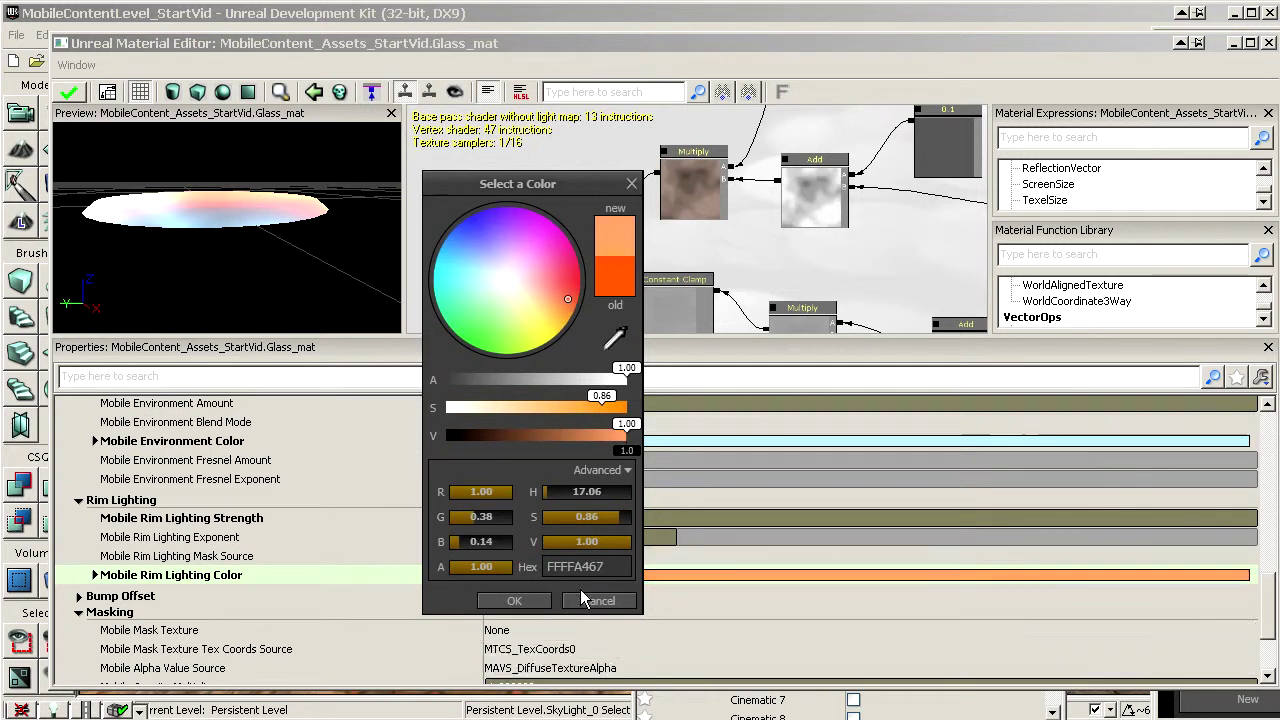
left_click(531, 600)
Examine the tinted reflection and orange rim lighting on the glass disc in the preview from several angles
right_click_drag(290, 236, 294, 170)
left_click_drag(294, 170, 1005, 39)
right_click_drag(390, 250, 390, 420)
left_click_drag(991, 41, 304, 40)
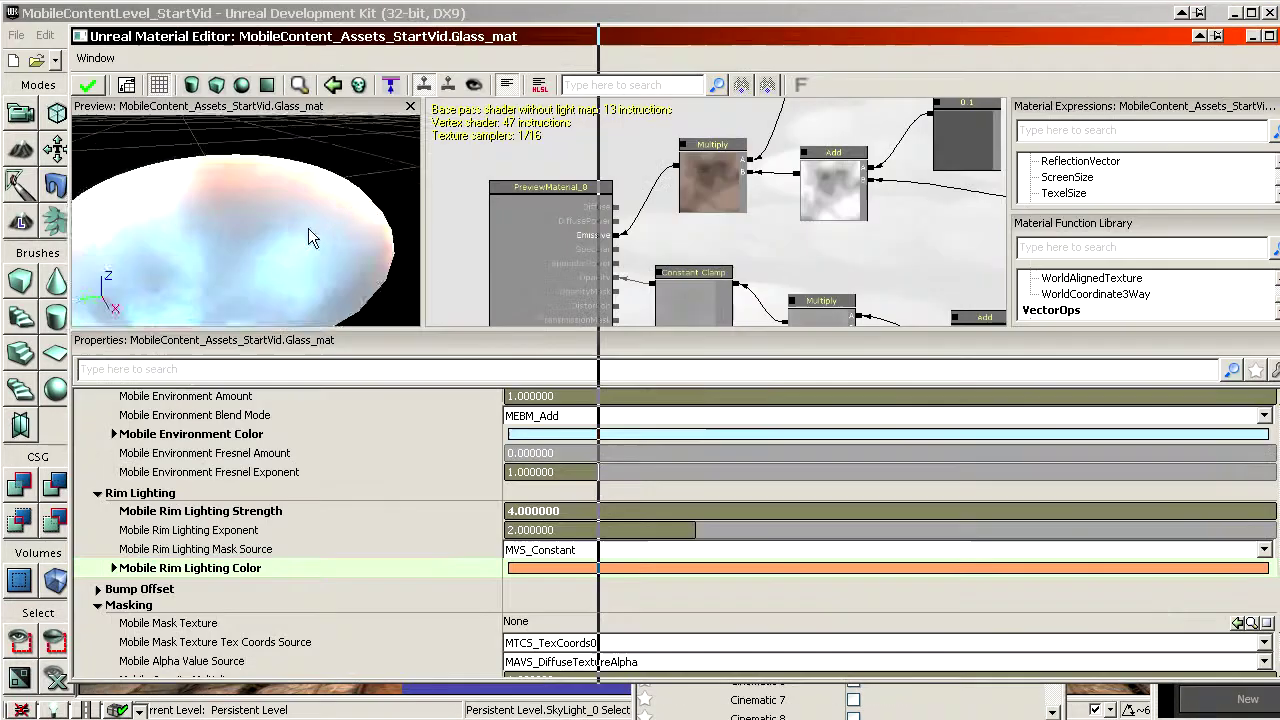
right_click_drag(308, 230, 308, 280)
left_click_drag(308, 280, 318, 252)
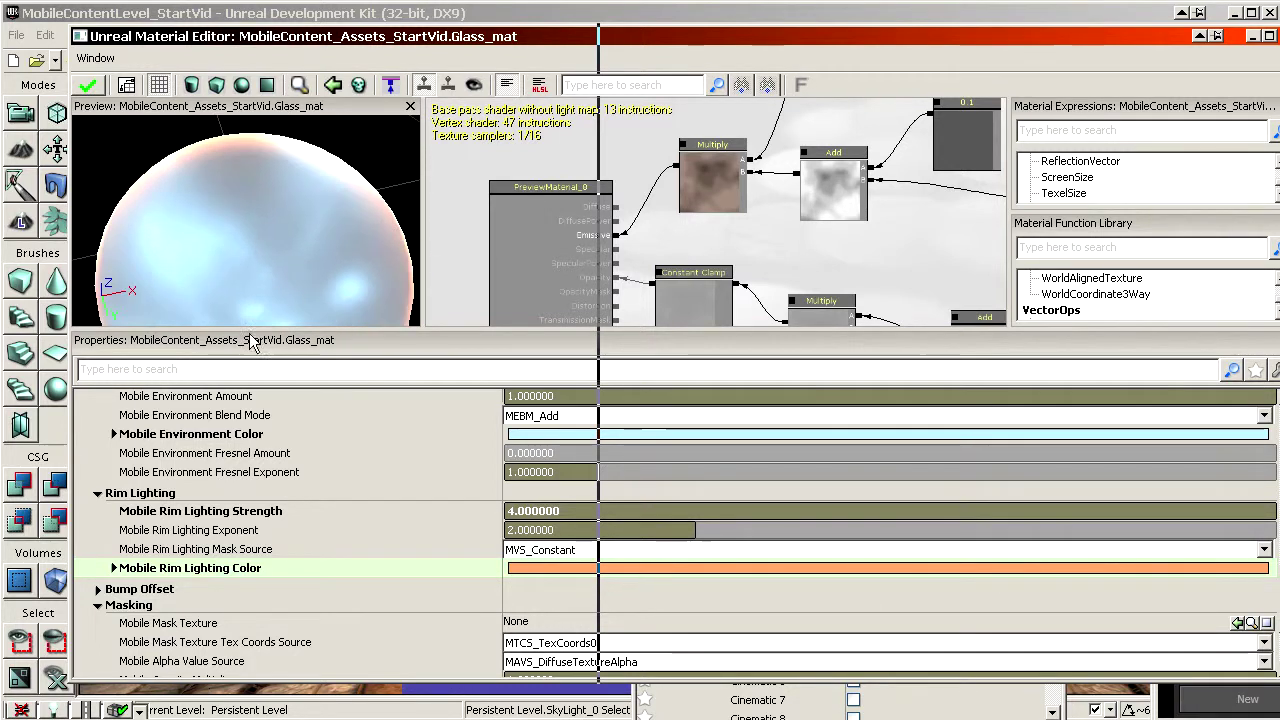
left_click(421, 474)
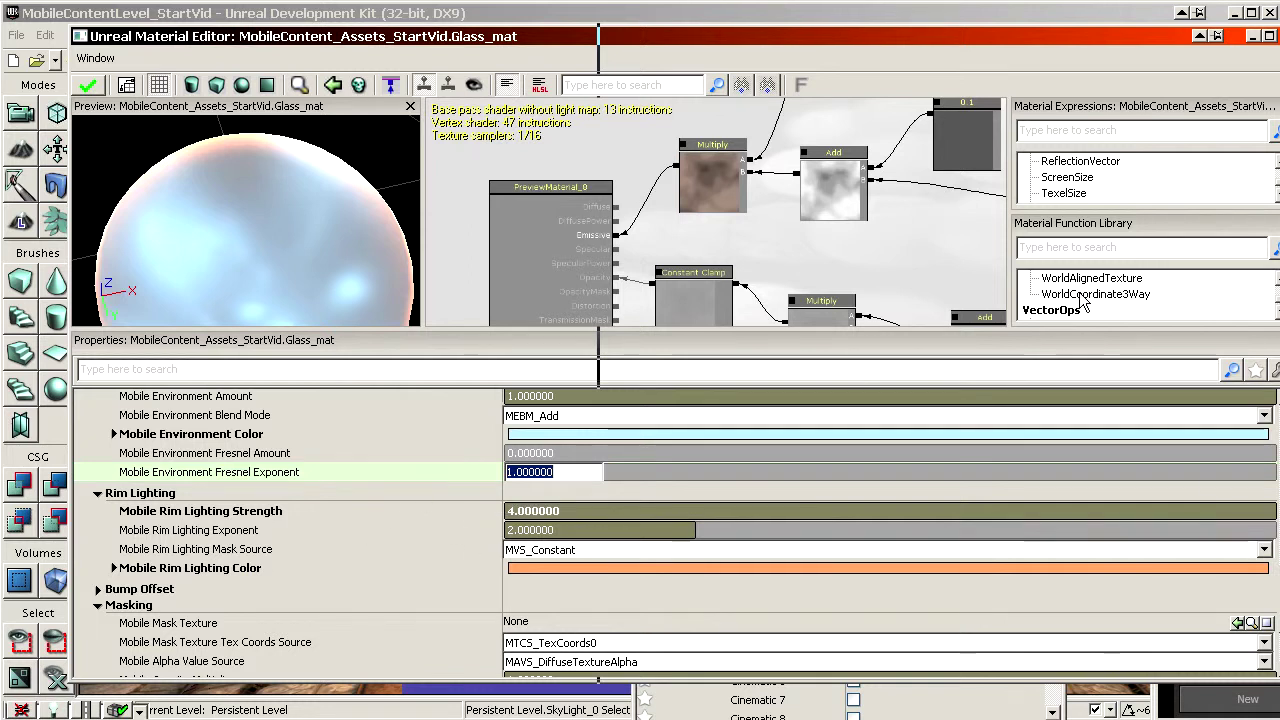
Set the glass material's Blend Mode to BLEND_Translucent and apply the material changes
left_click_drag(893, 32, 823, 16)
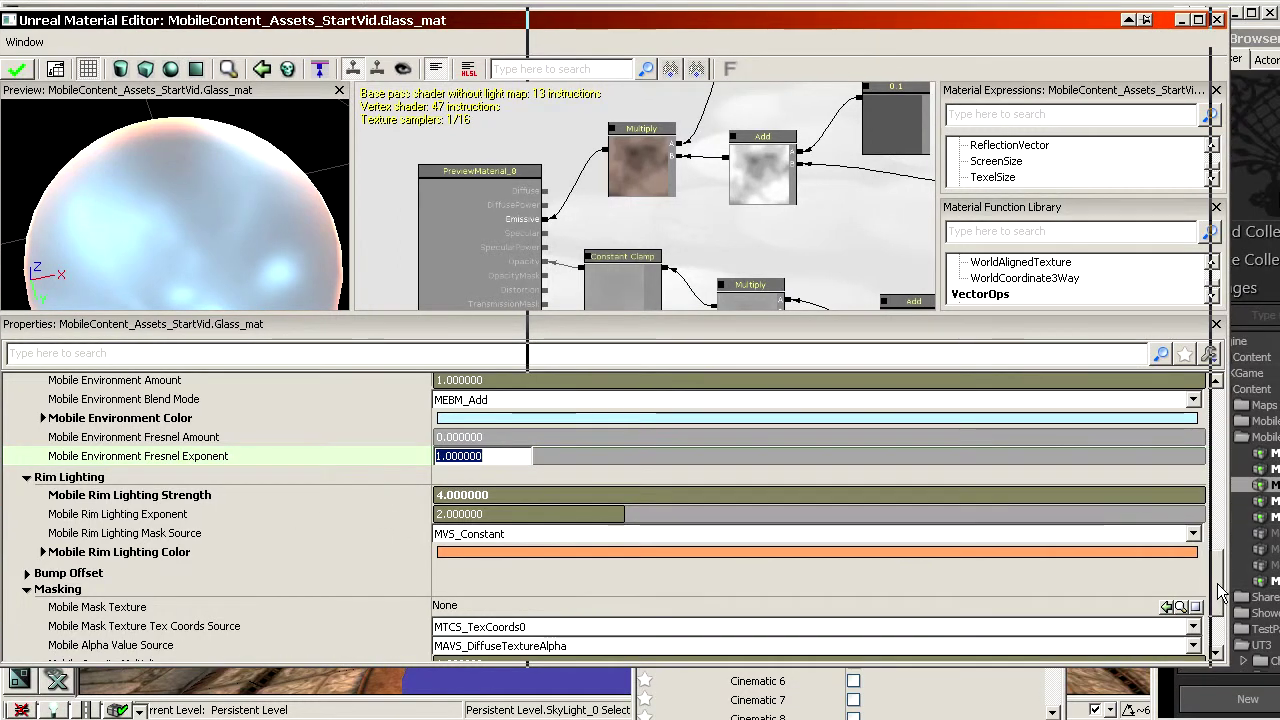
left_click_drag(1217, 594, 1217, 390)
left_click(517, 452)
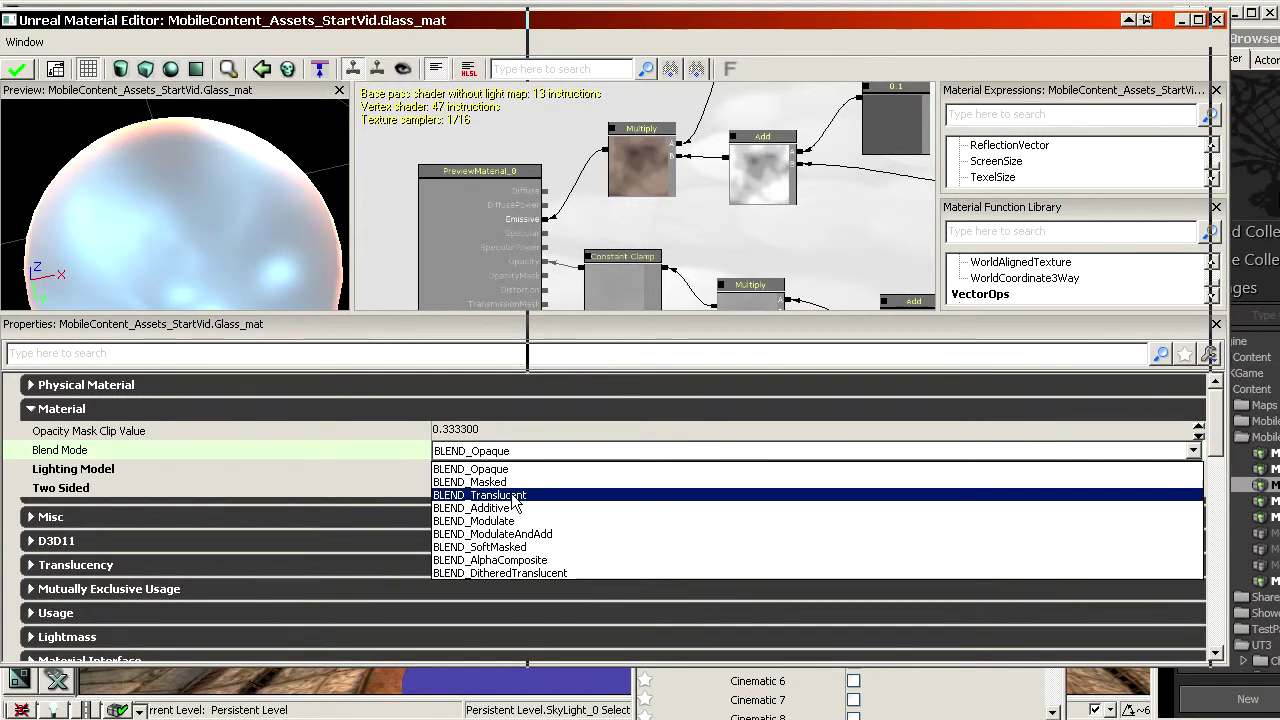
left_click(514, 495)
mouse_move(183, 237)
left_mouse_down()
mouse_move(183, 170)
mouse_move(183, 236)
left_mouse_up()
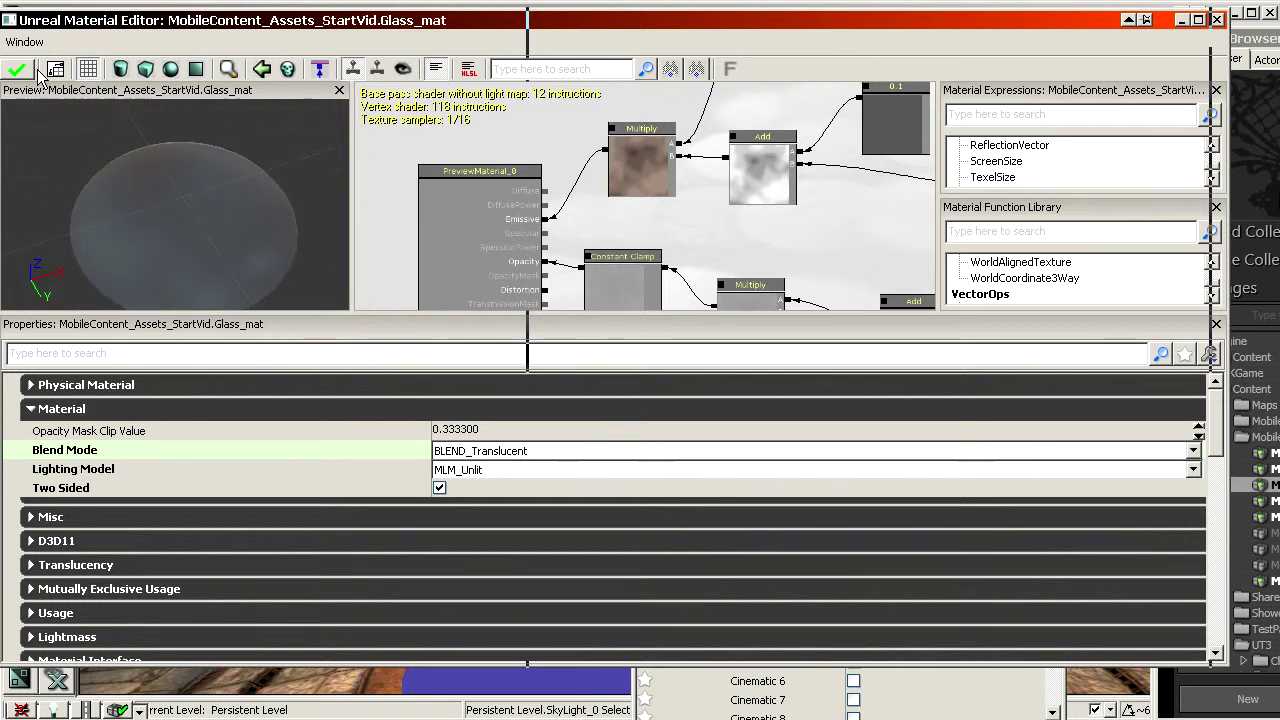
left_click(19, 70)
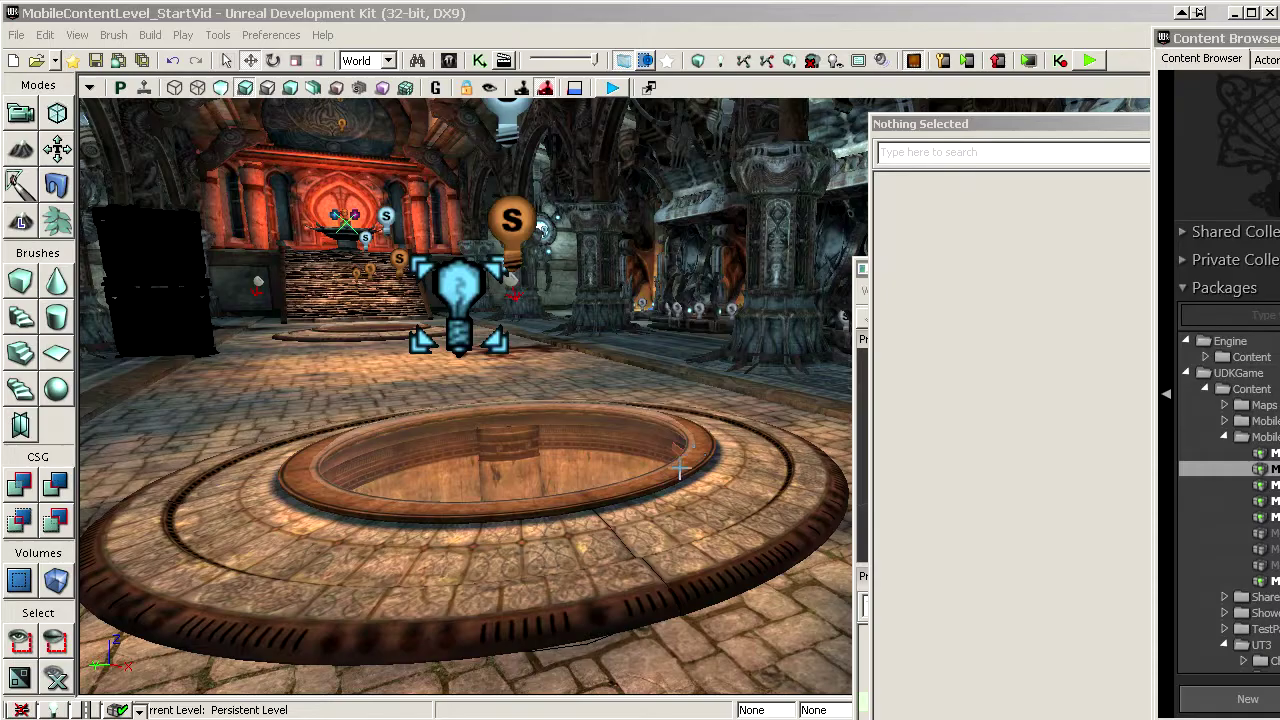
Inspect the round glass over the floor opening in the level from several distances and angles
mouse_move(466, 400)
left_mouse_down()
mouse_move(466, 370)
mouse_move(466, 395)
left_mouse_up()
left_click_drag(535, 520, 535, 494)
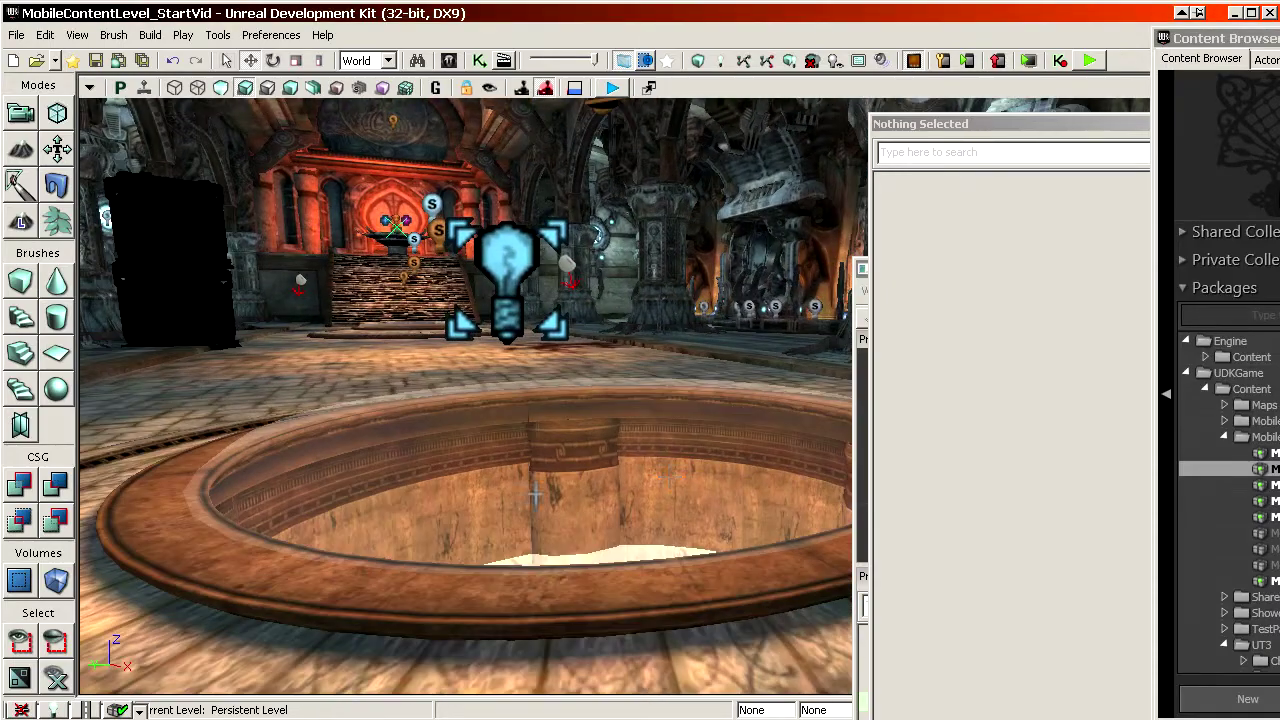
right_click_drag(430, 434, 540, 414)
left_click_drag(540, 414, 505, 450)
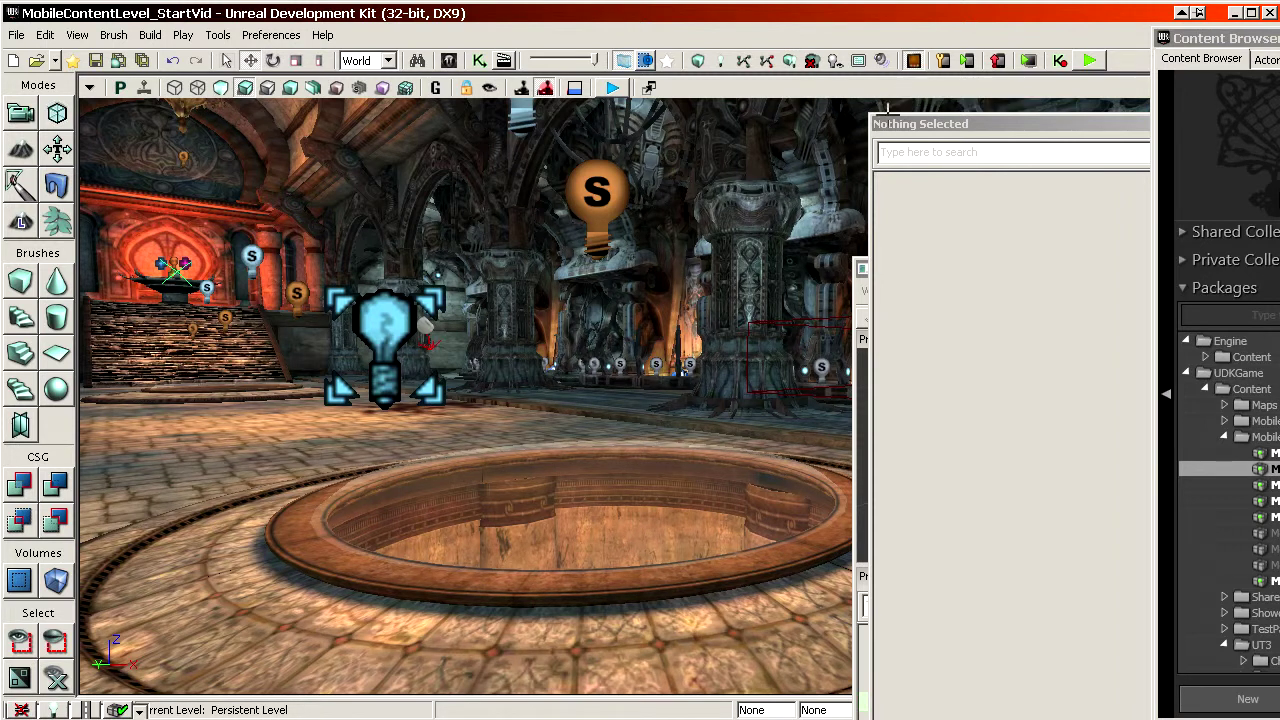
mouse_move(540, 514)
left_mouse_down()
mouse_move(532, 488)
mouse_move(538, 533)
left_mouse_up()
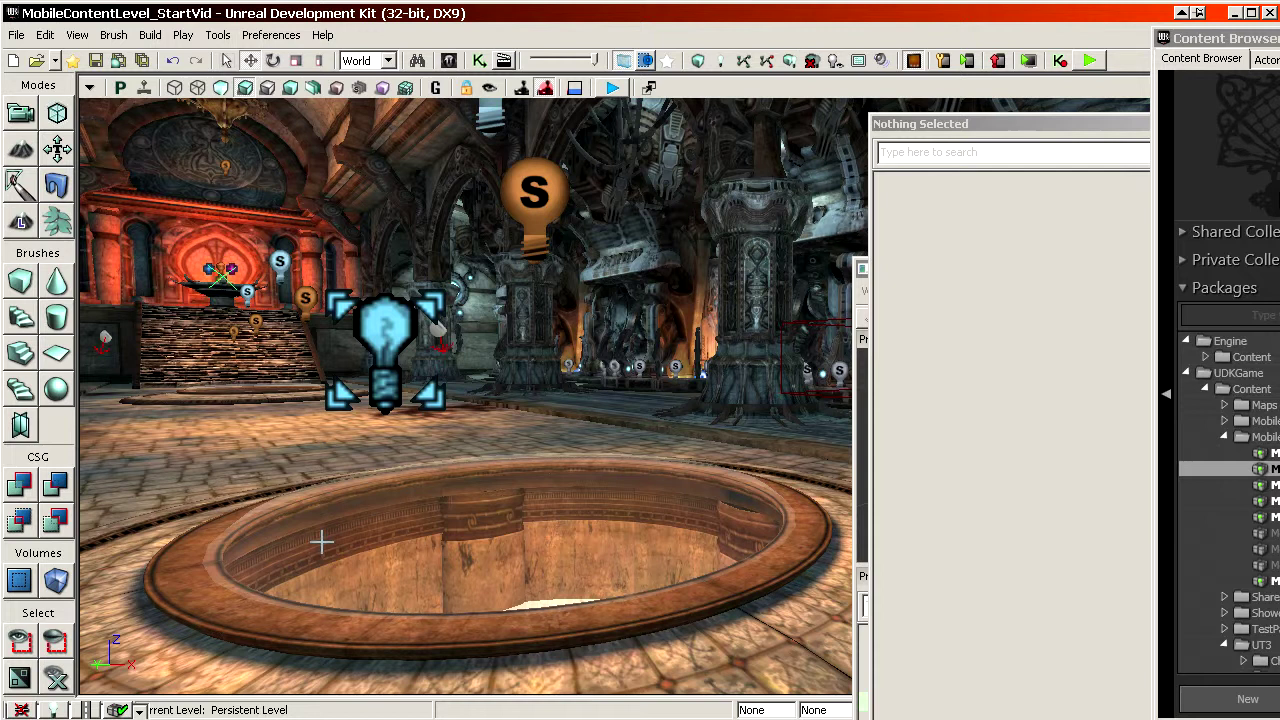
left_click_drag(465, 497, 466, 491)
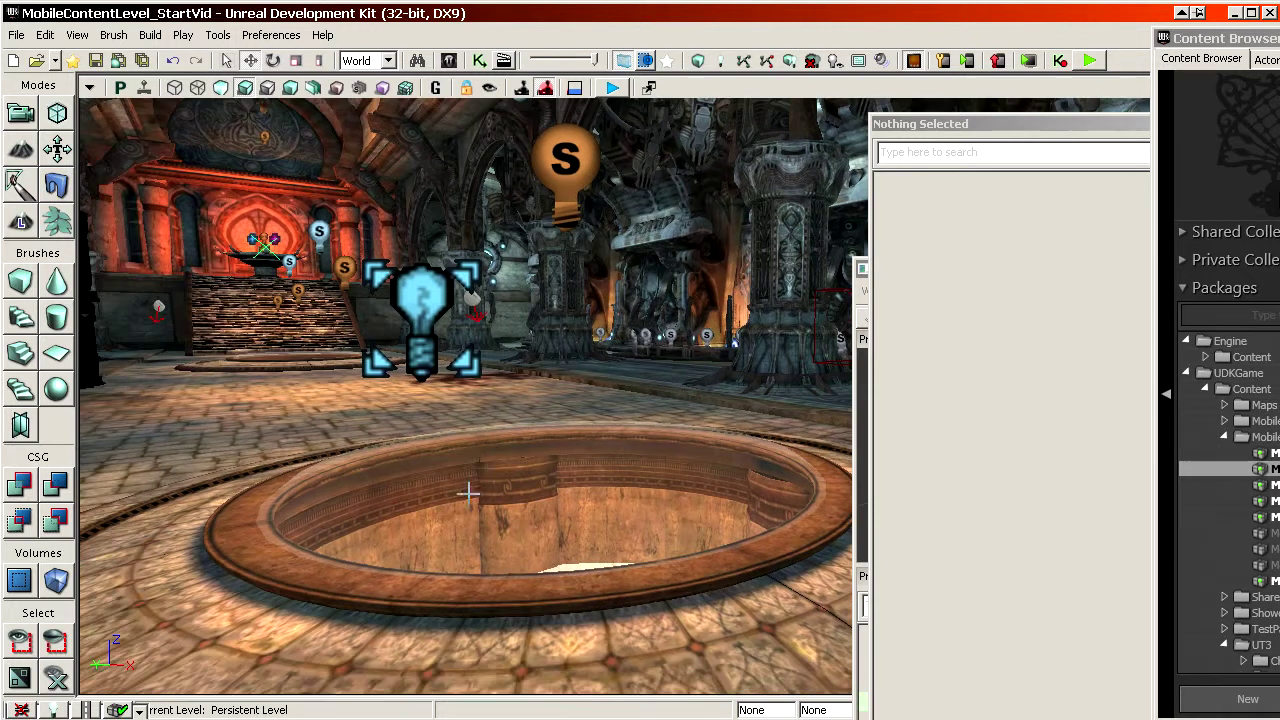
left_click_drag(1154, 400, 1202, 400)
left_click_drag(475, 465, 479, 465)
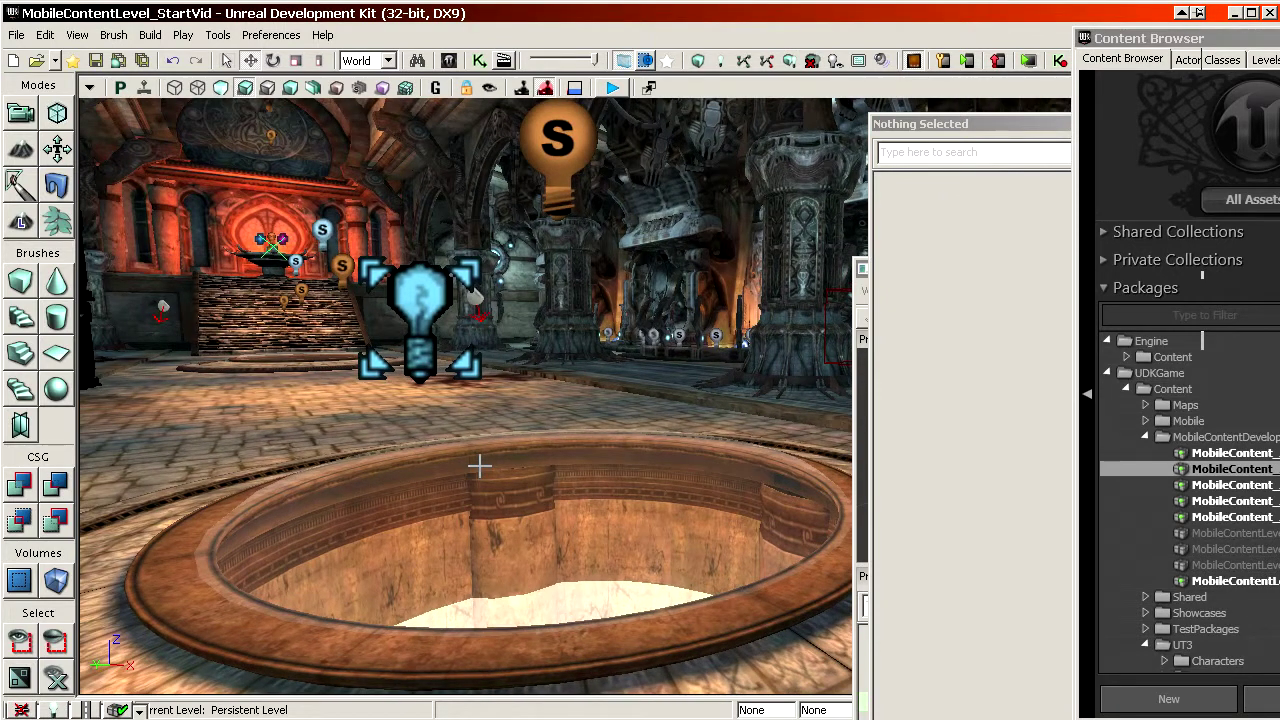
Show the assets of the MobileContent_Assets_StartVid package in the Content Browser, down to the water textures and material
left_click_drag(1279, 38, 590, 30)
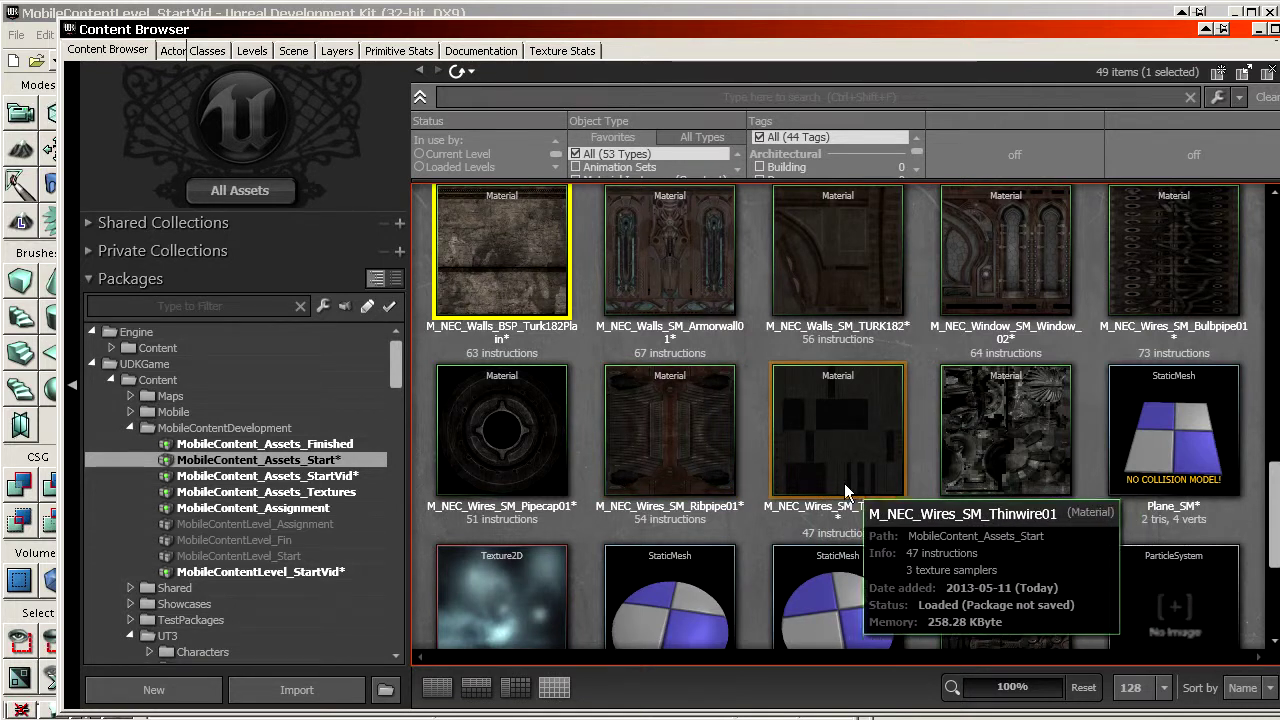
left_click(352, 478)
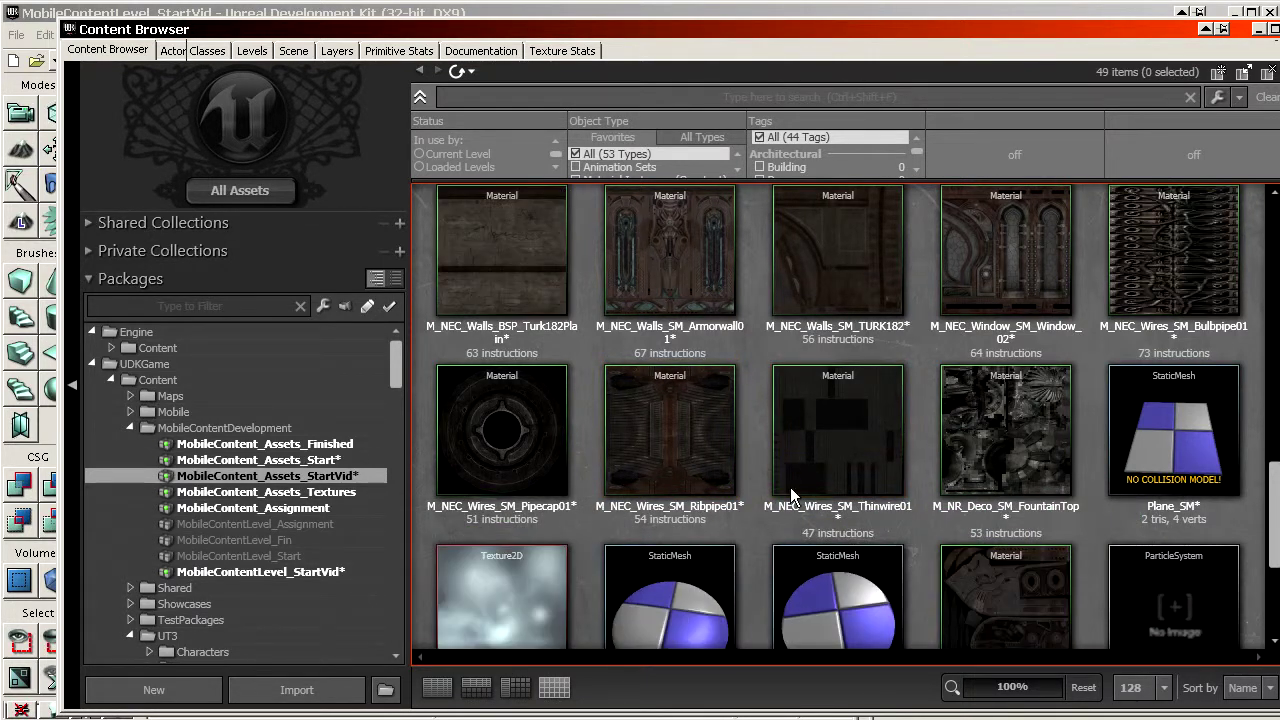
scroll(800, 450, "down", 3)
left_click_drag(858, 30, 818, 27)
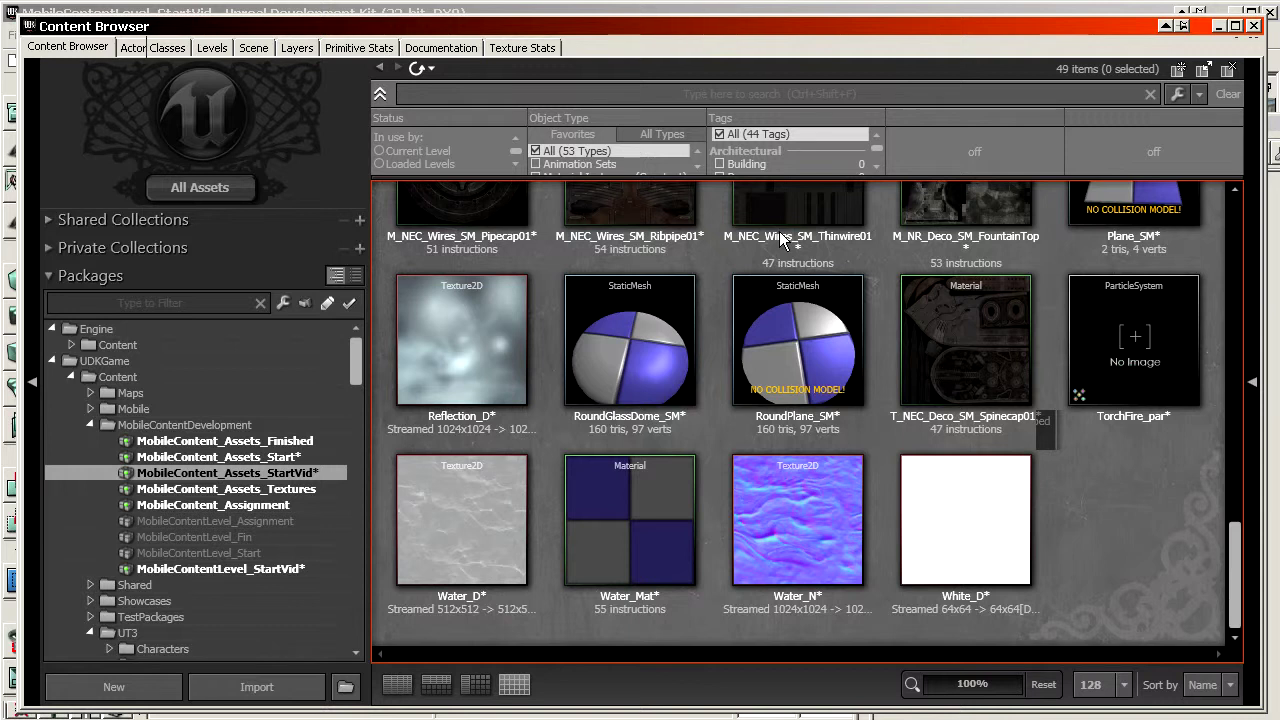
Create a new material named FogPlane_Mat in the MobileContent_Assets_StartVid package
right_click(1080, 518)
left_click(1063, 367)
left_click_drag(1236, 568, 1260, 638)
right_click(1050, 319)
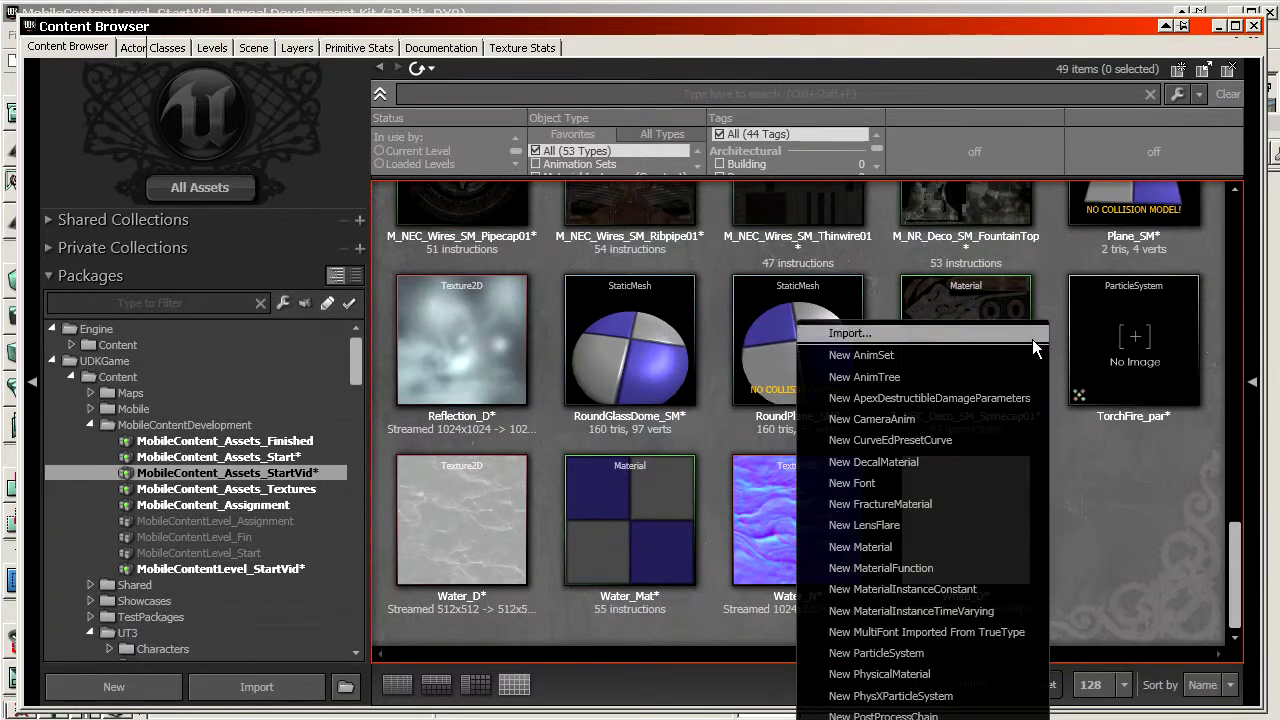
left_click(925, 545)
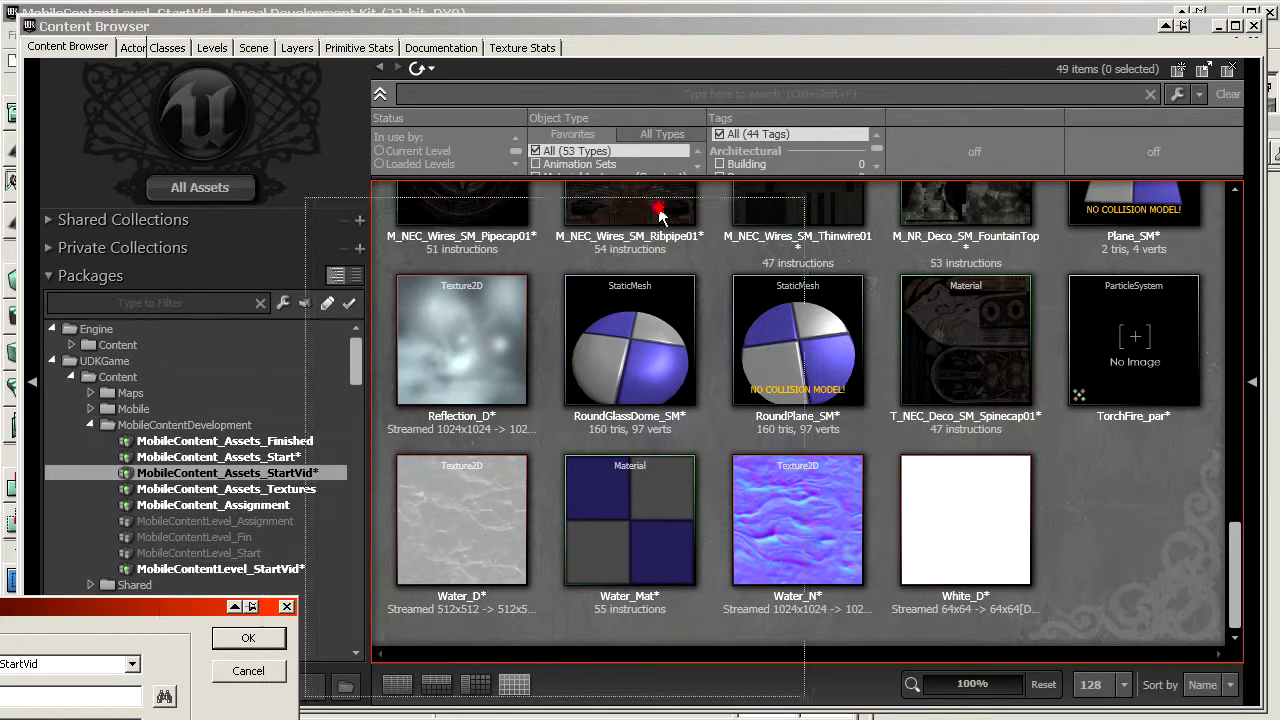
type("FogPlane_Mat")
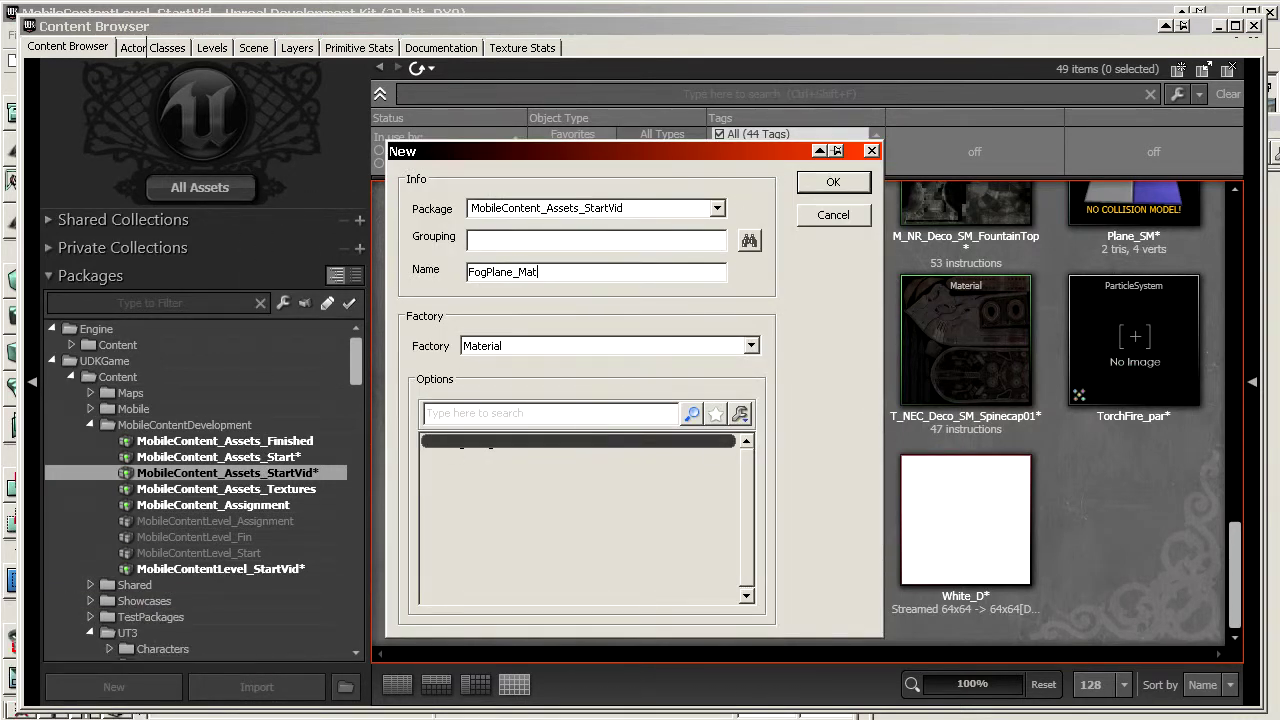
key("Return")
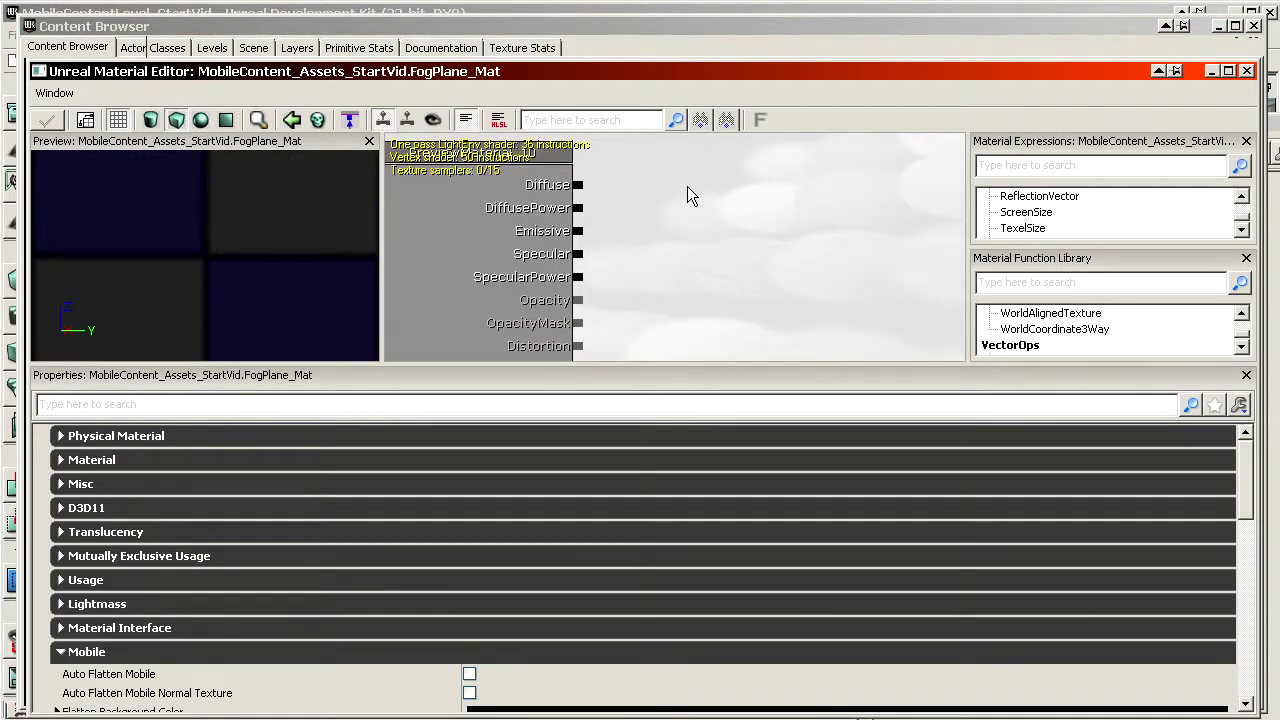
Add a three-component constant color node to the FogPlane_Mat graph, connect it to Emissive, and enlarge the graph area
left_click(669, 156)
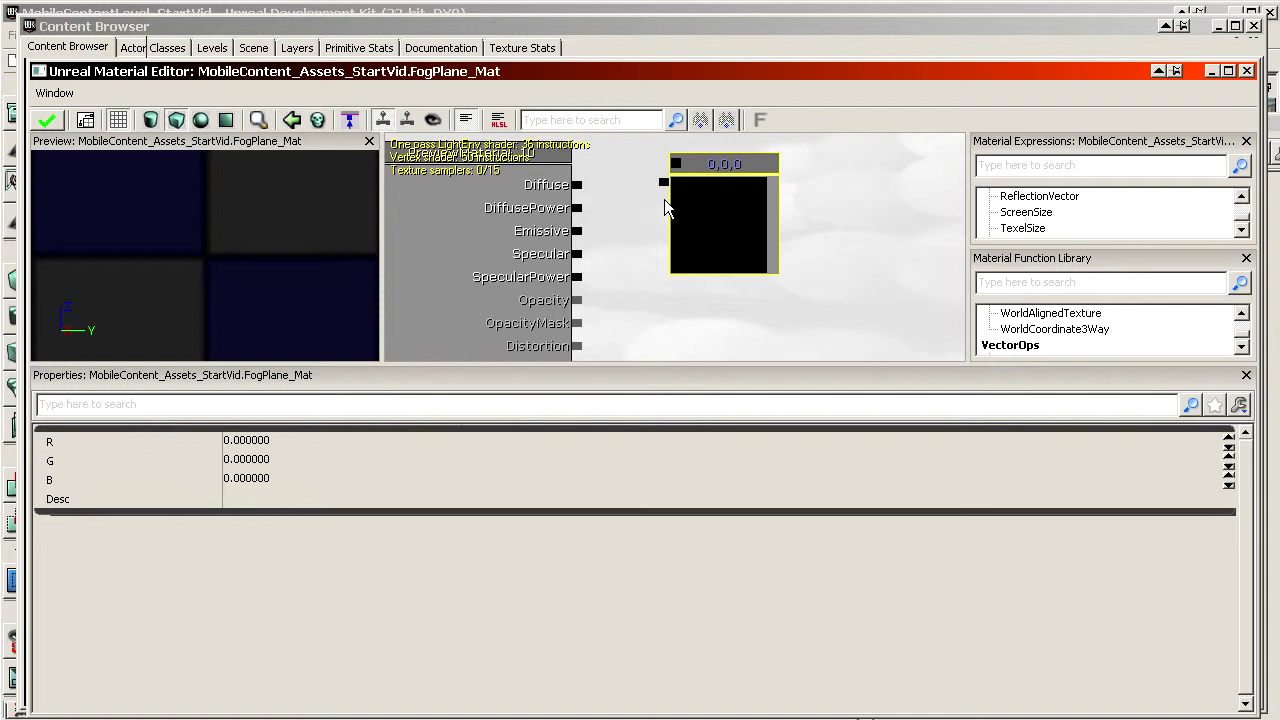
left_click_drag(583, 231, 663, 181)
left_click_drag(705, 229, 818, 216)
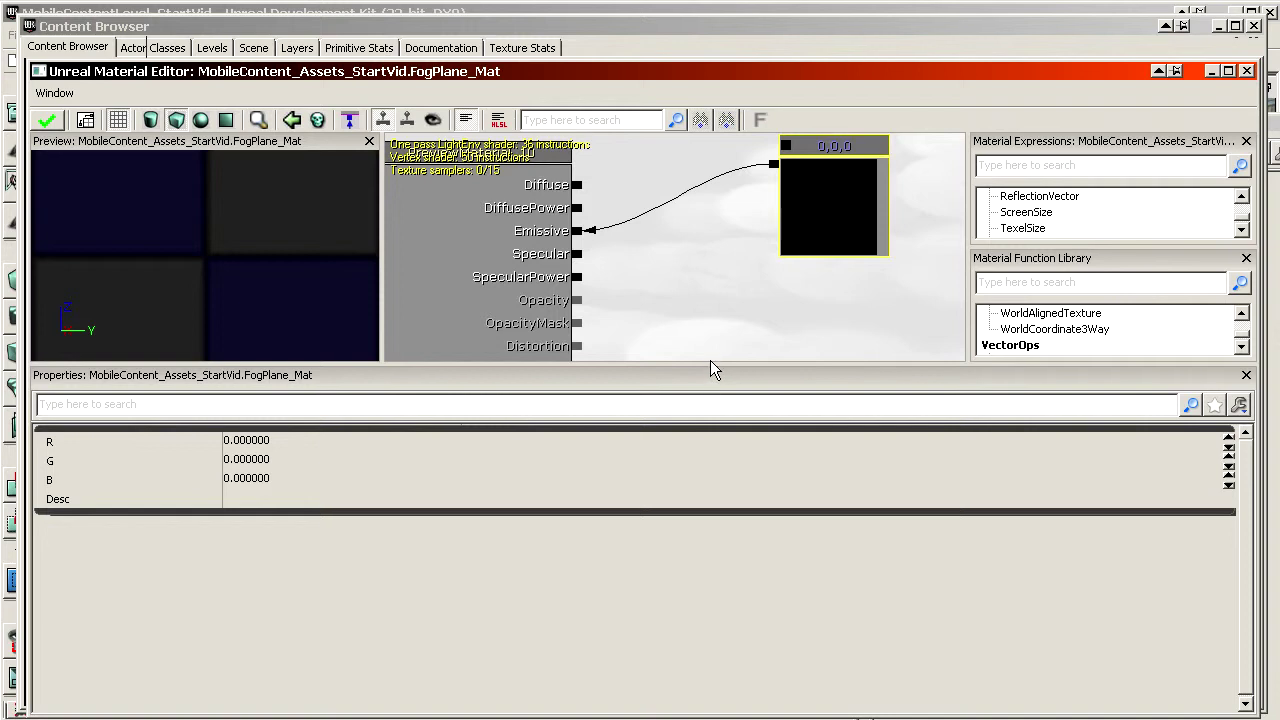
left_click_drag(716, 366, 723, 512)
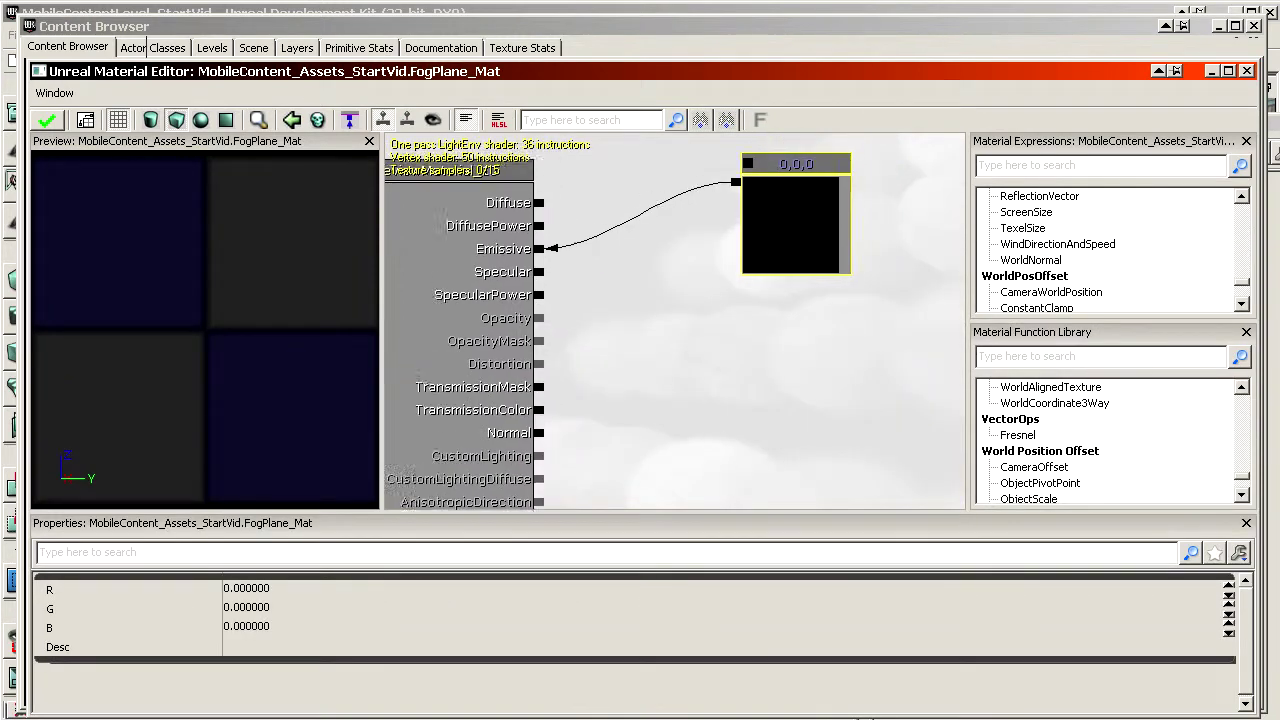
Make the constant color node pure red by setting its R value to 1
left_click(771, 206)
left_click_drag(780, 291, 837, 240)
right_click(838, 206)
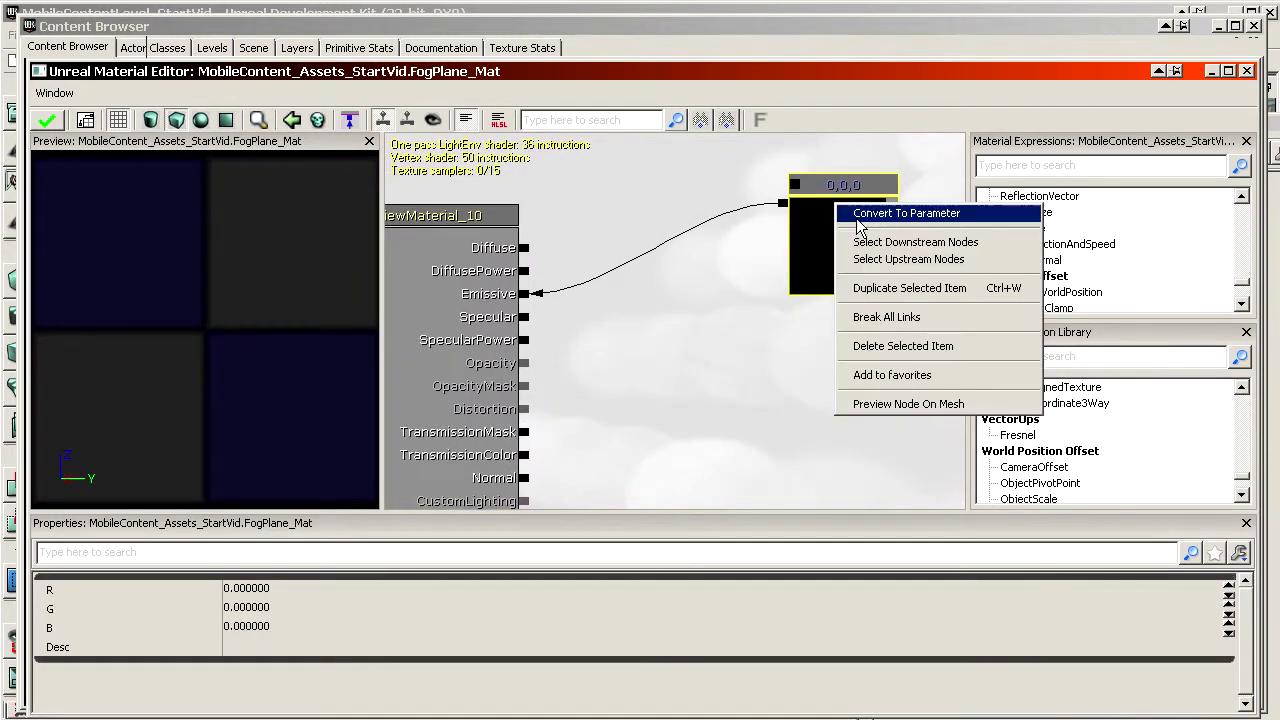
left_click(807, 230)
left_click(310, 588)
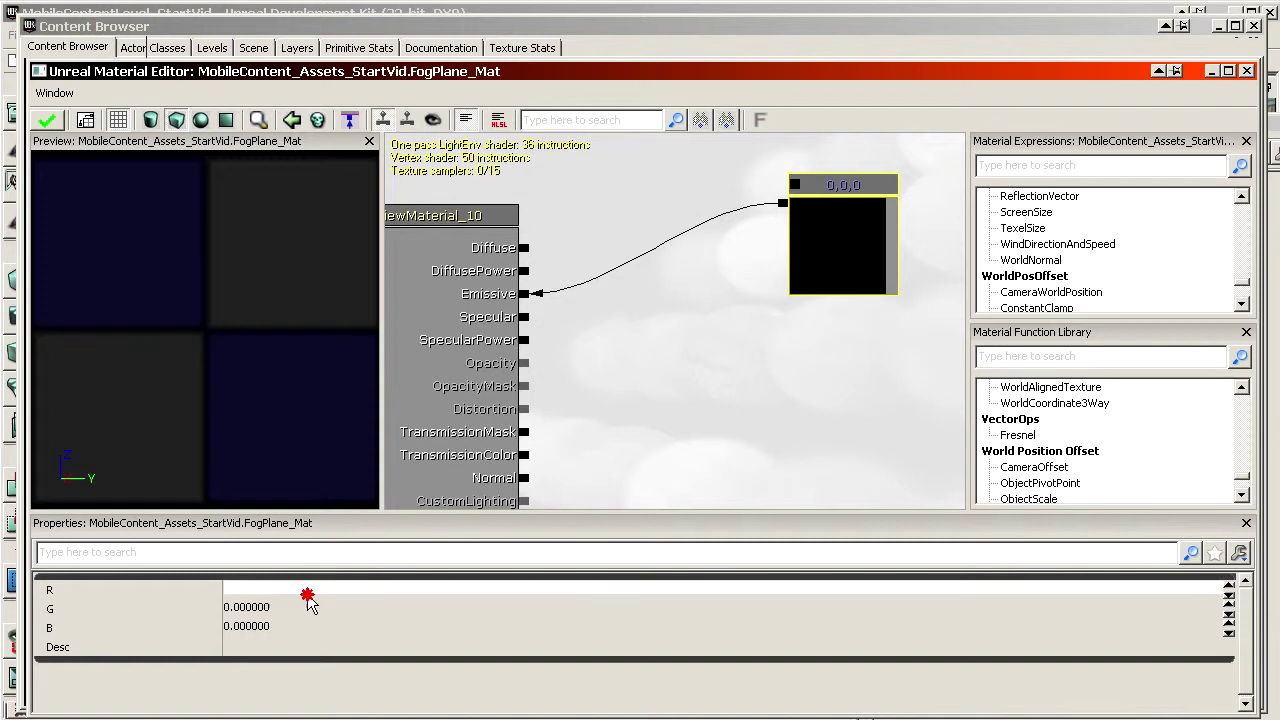
type("1")
left_click(300, 630)
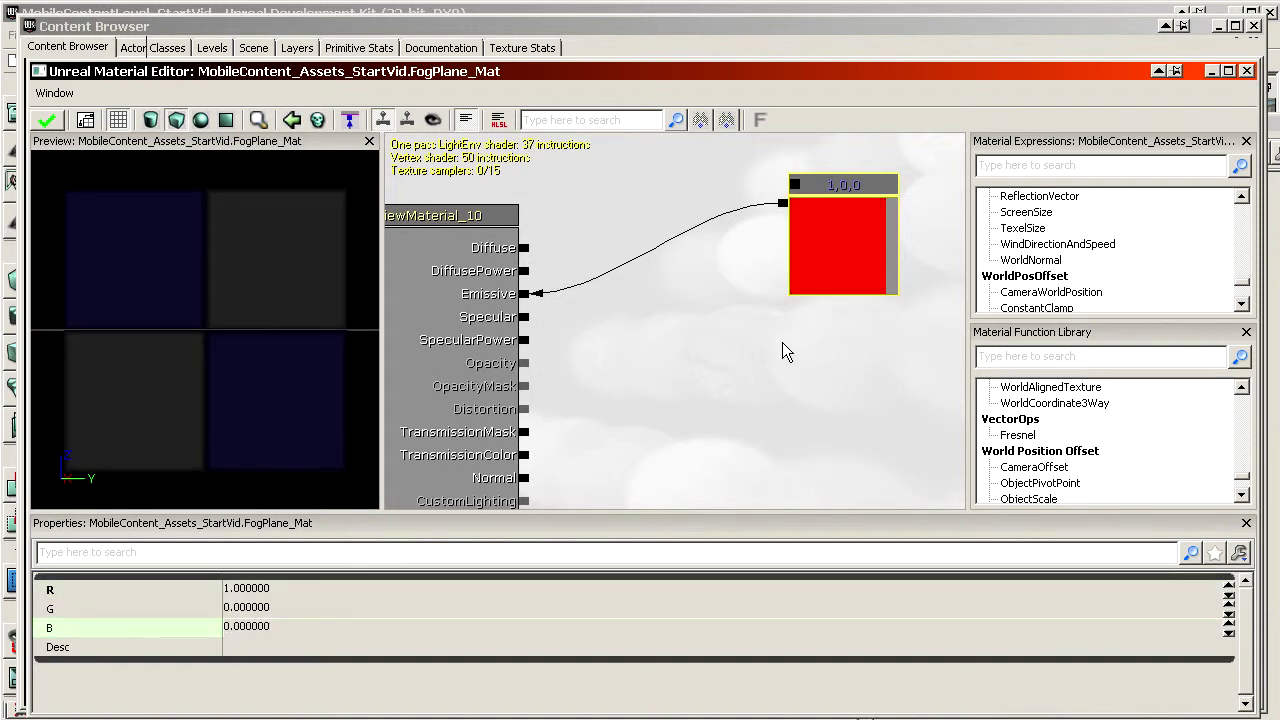
Find the VertexColor expression with the filter "vert" and add it to the graph below the red constant
left_click(949, 43)
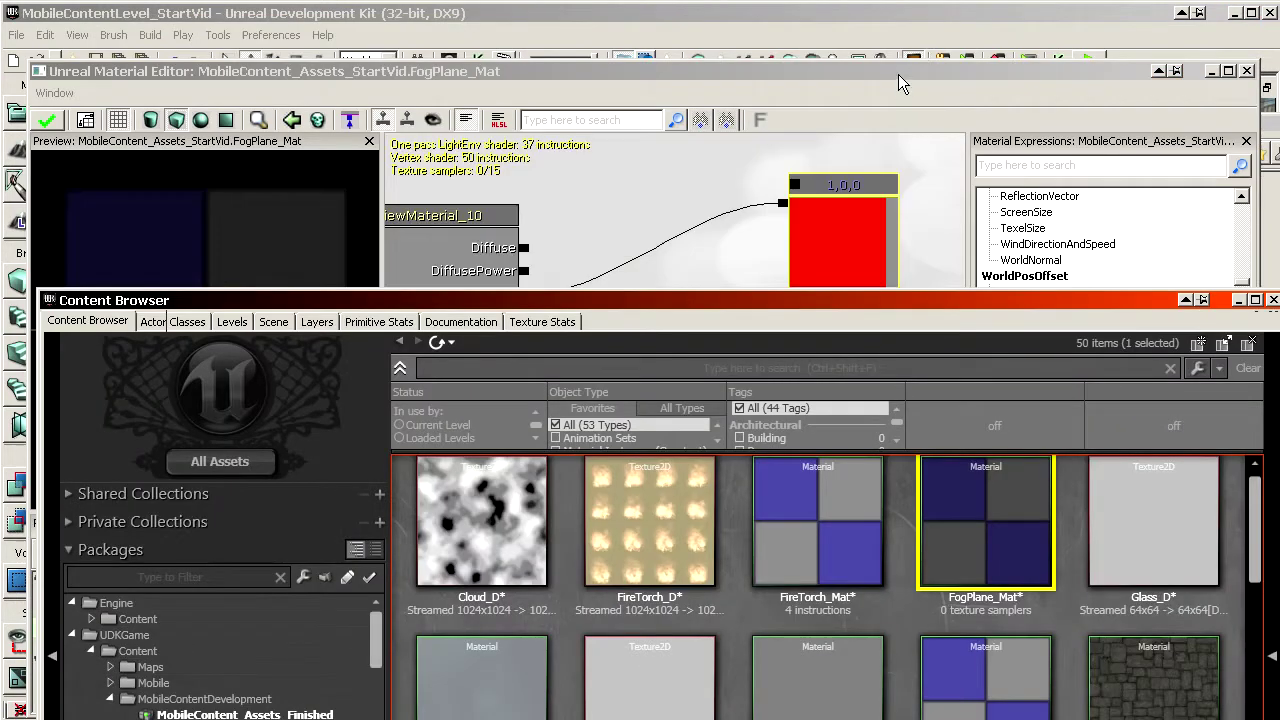
left_click_drag(898, 76, 871, 44)
left_click(914, 60)
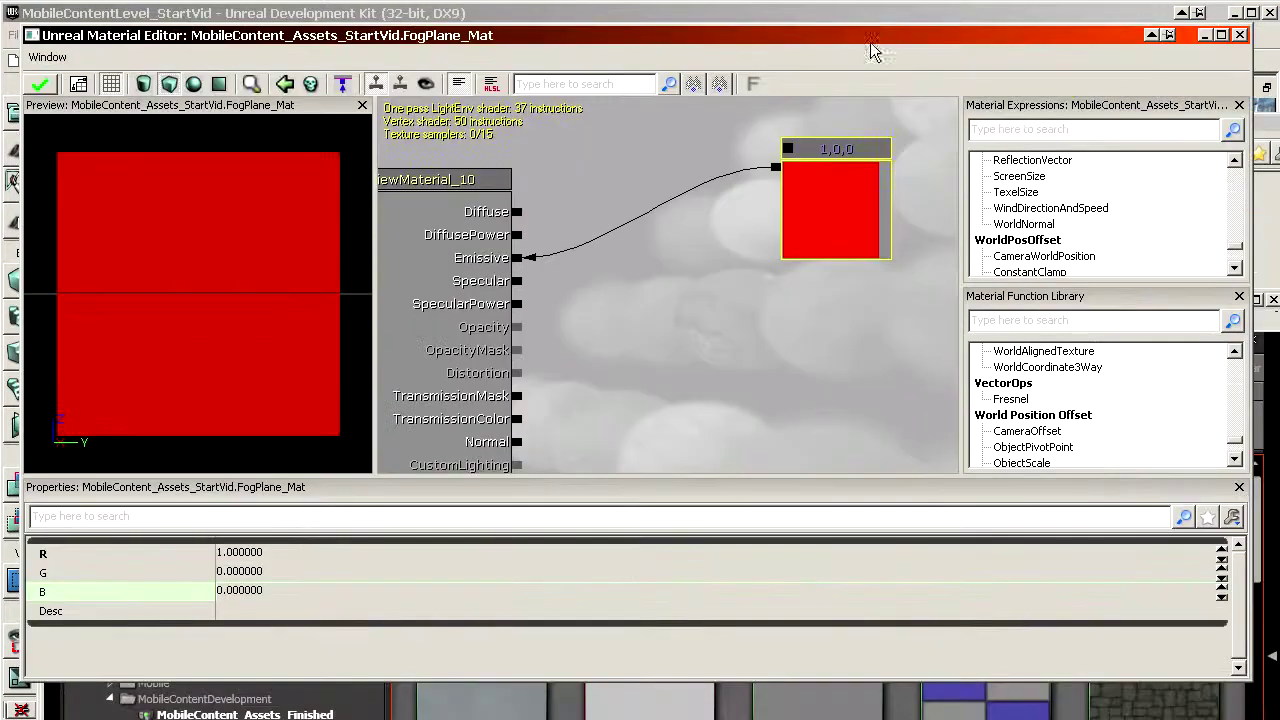
left_click(1046, 130)
type("vert")
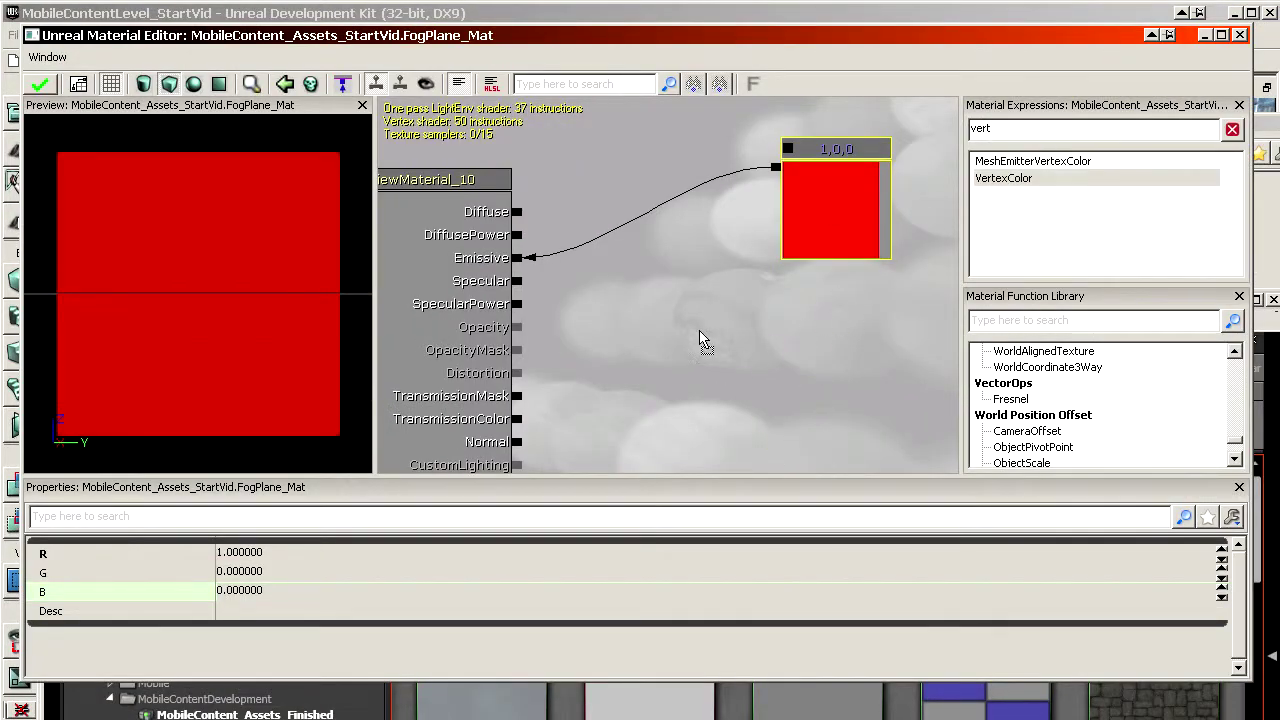
left_click_drag(700, 335, 700, 337)
left_click_drag(703, 375, 719, 341)
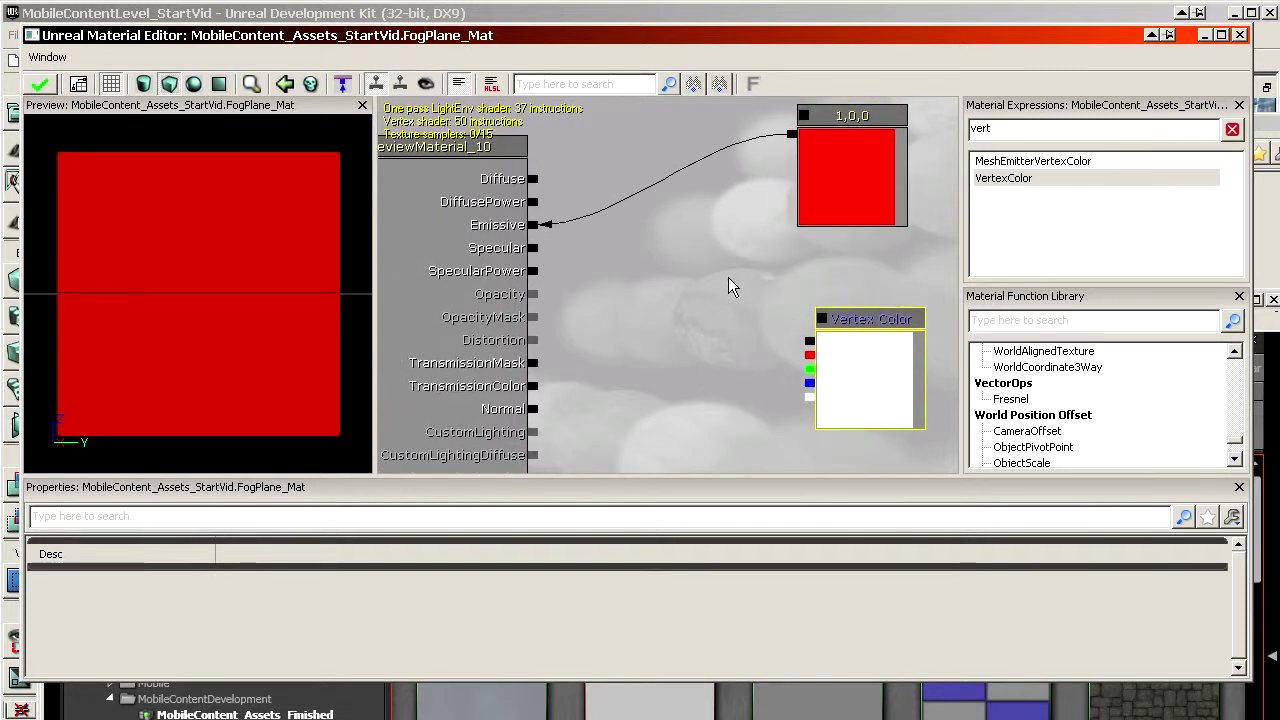
Add a Multiply node combining the red constant (A) with Vertex Color (B), and connect its output to Emissive
left_click(658, 168)
mouse_move(792, 134)
left_mouse_down()
mouse_move(770, 210)
mouse_move(754, 206)
mouse_move(808, 345)
left_mouse_up()
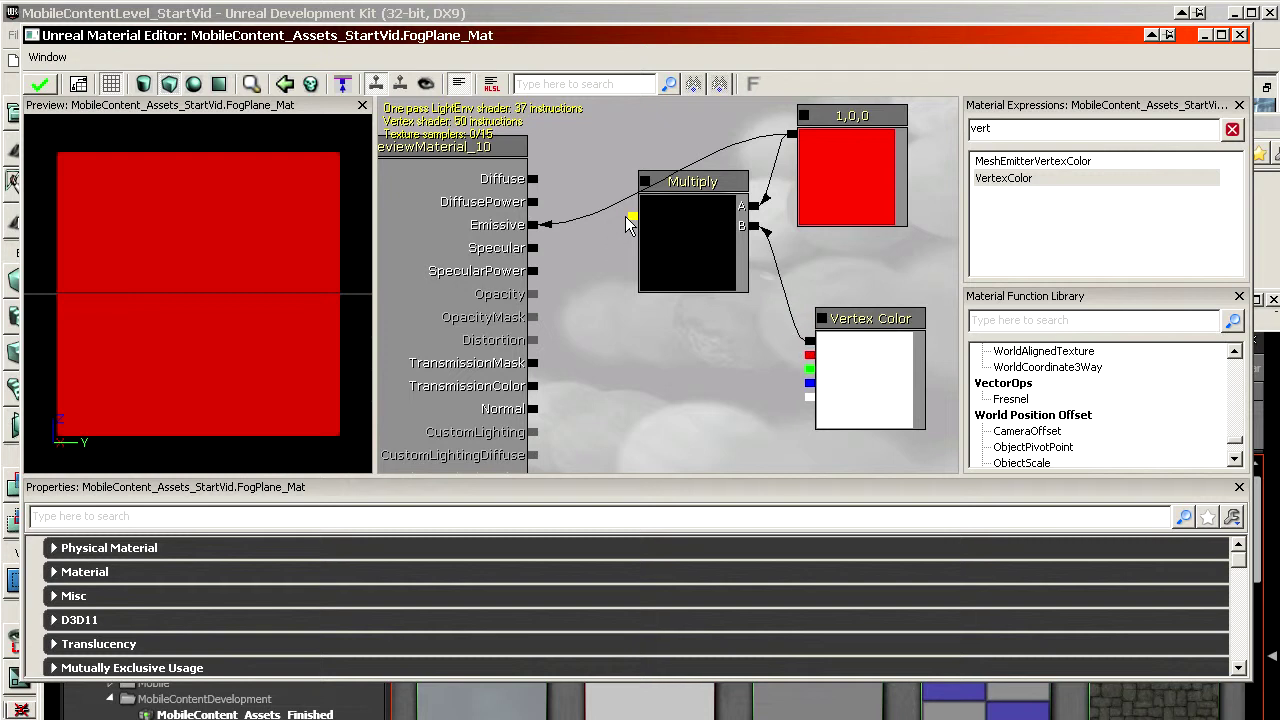
left_click_drag(631, 217, 537, 225)
right_click_drag(127, 291, 127, 298)
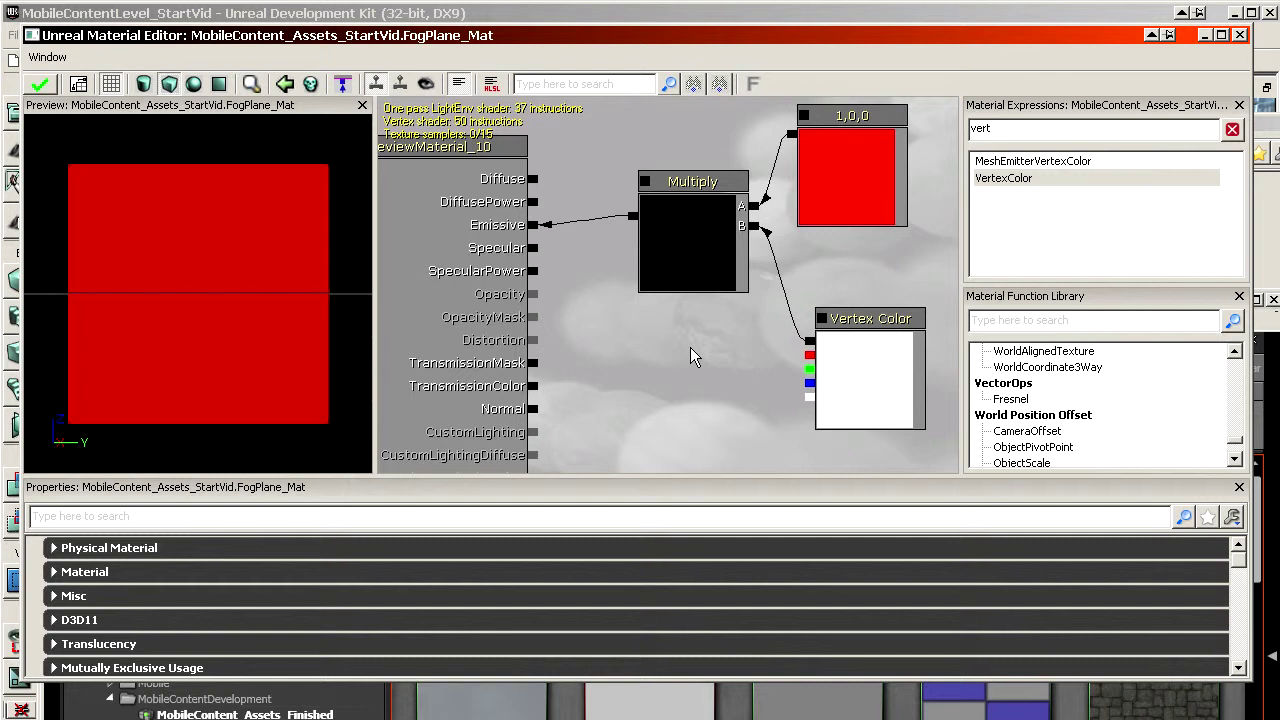
Set the fog material's Blend Mode to BLEND_Additive and Lighting Model to MLM_Unlit, enable Two Sided, and check the preview plane
left_click(162, 571)
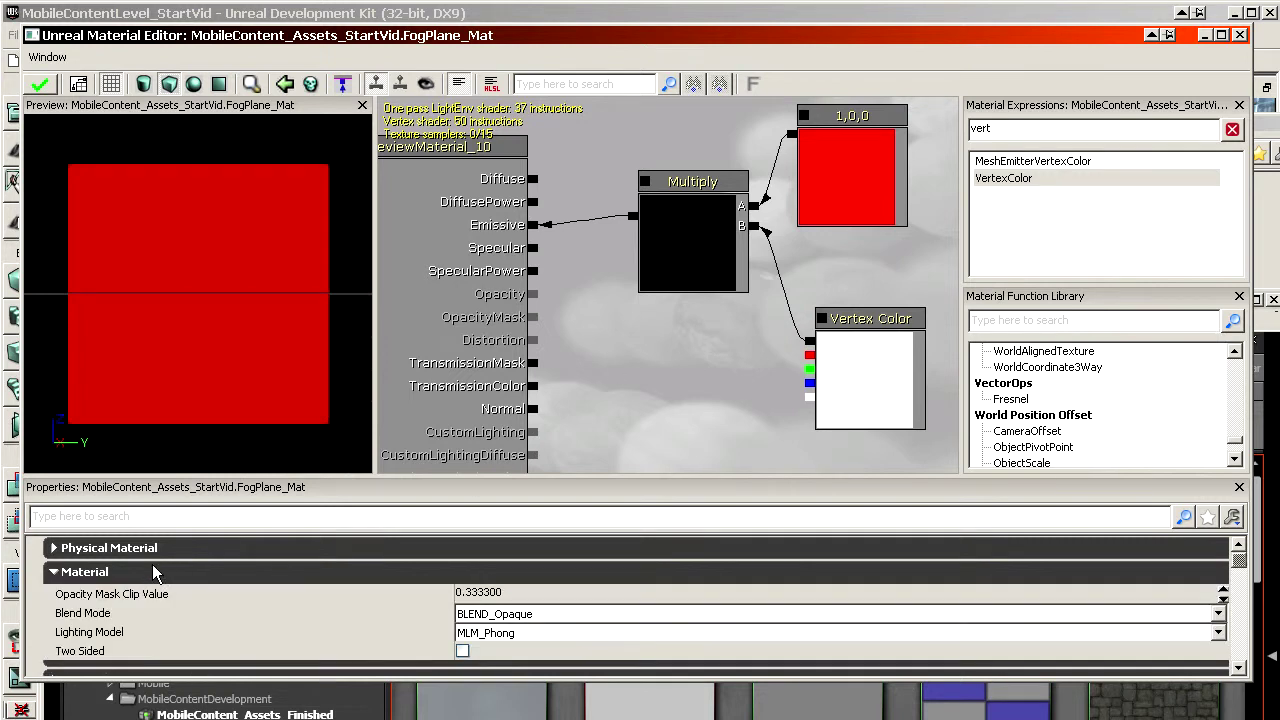
left_click(560, 614)
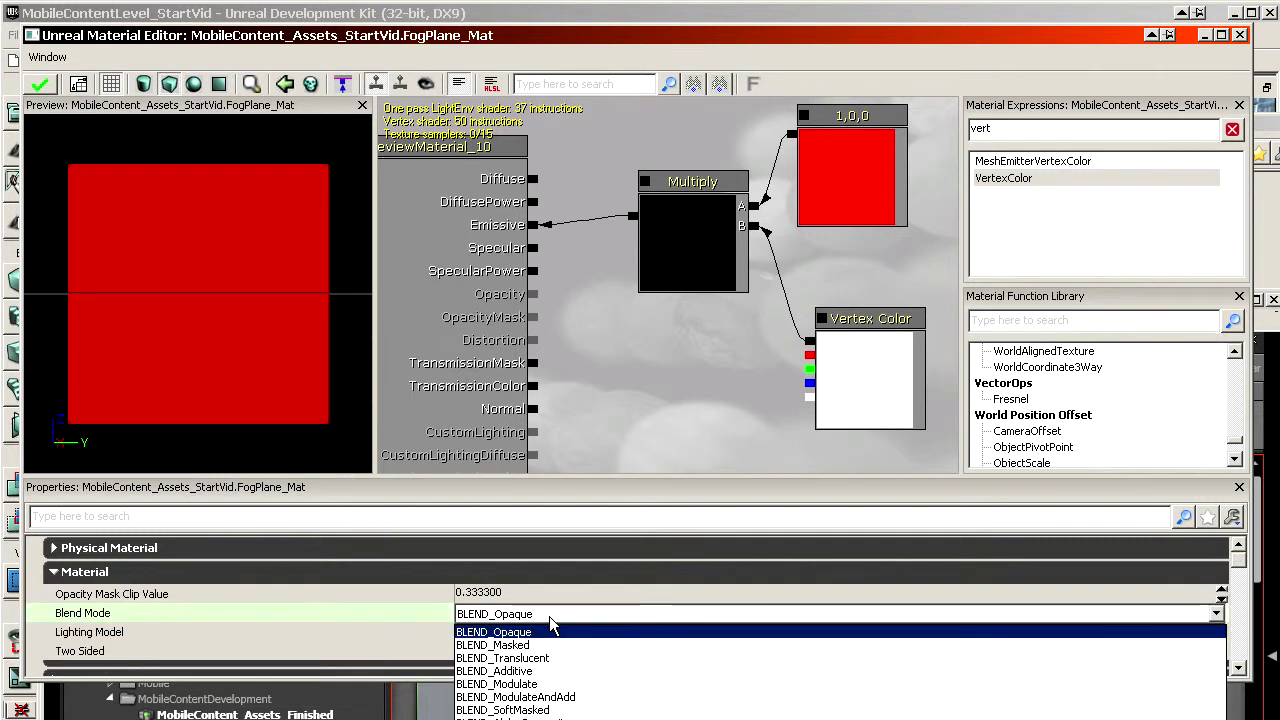
left_click(524, 673)
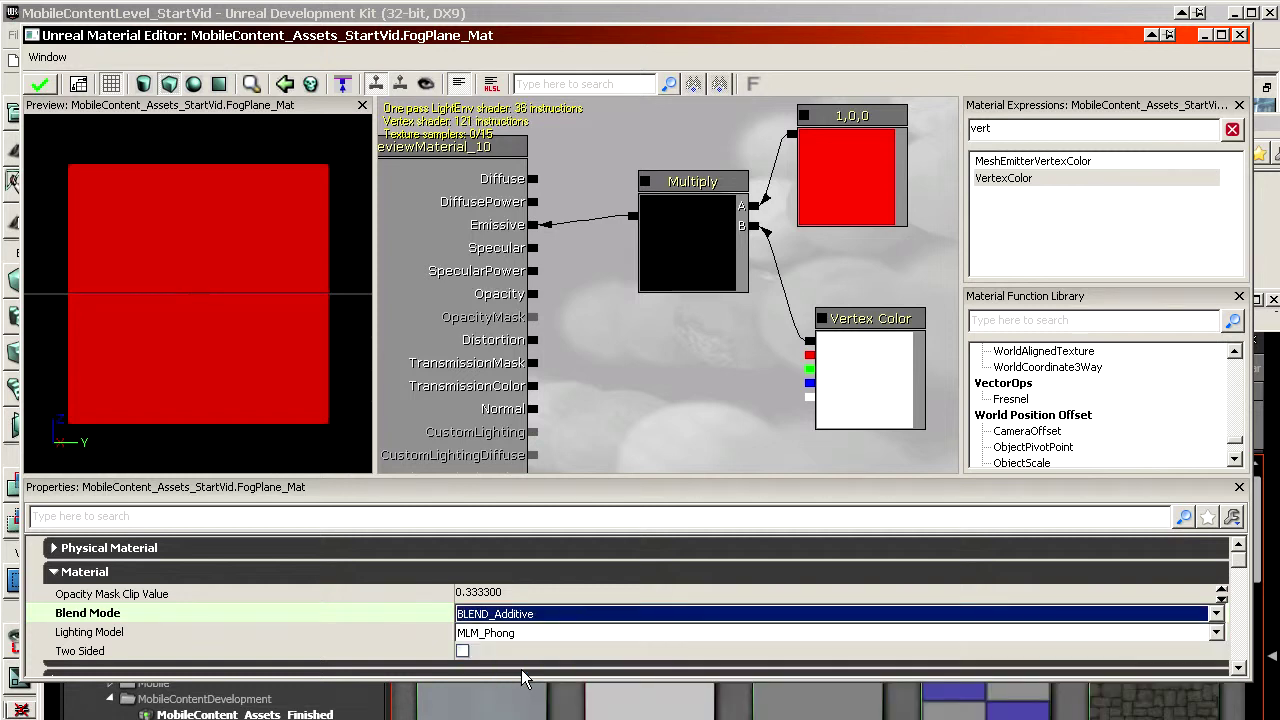
left_click(478, 633)
left_click(502, 665)
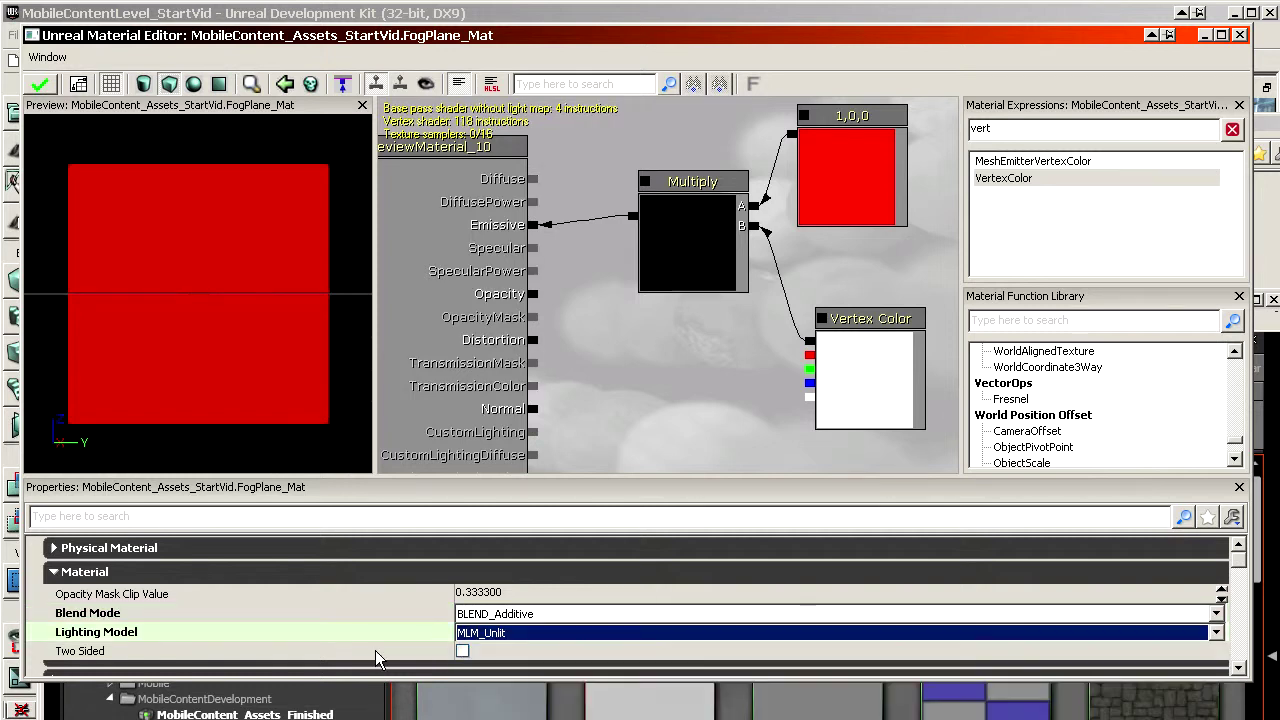
left_click(462, 651)
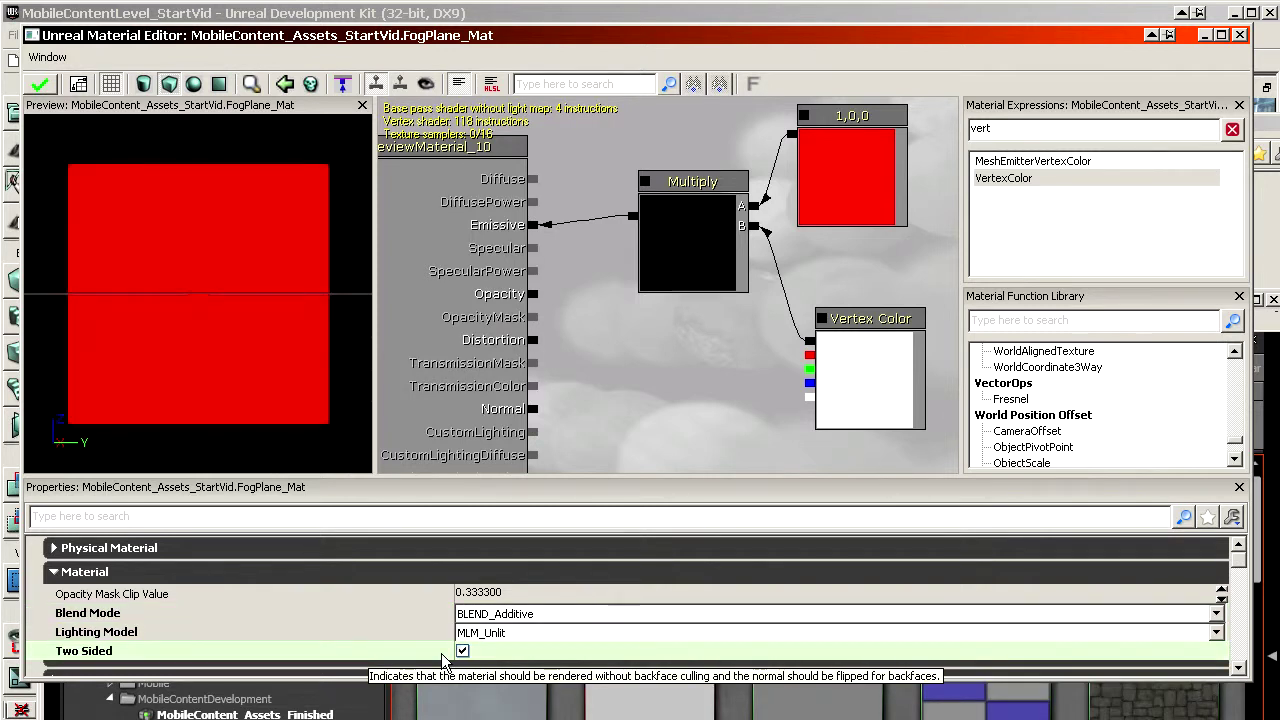
scroll(215, 288, "up", 1)
left_click_drag(215, 290, 222, 313)
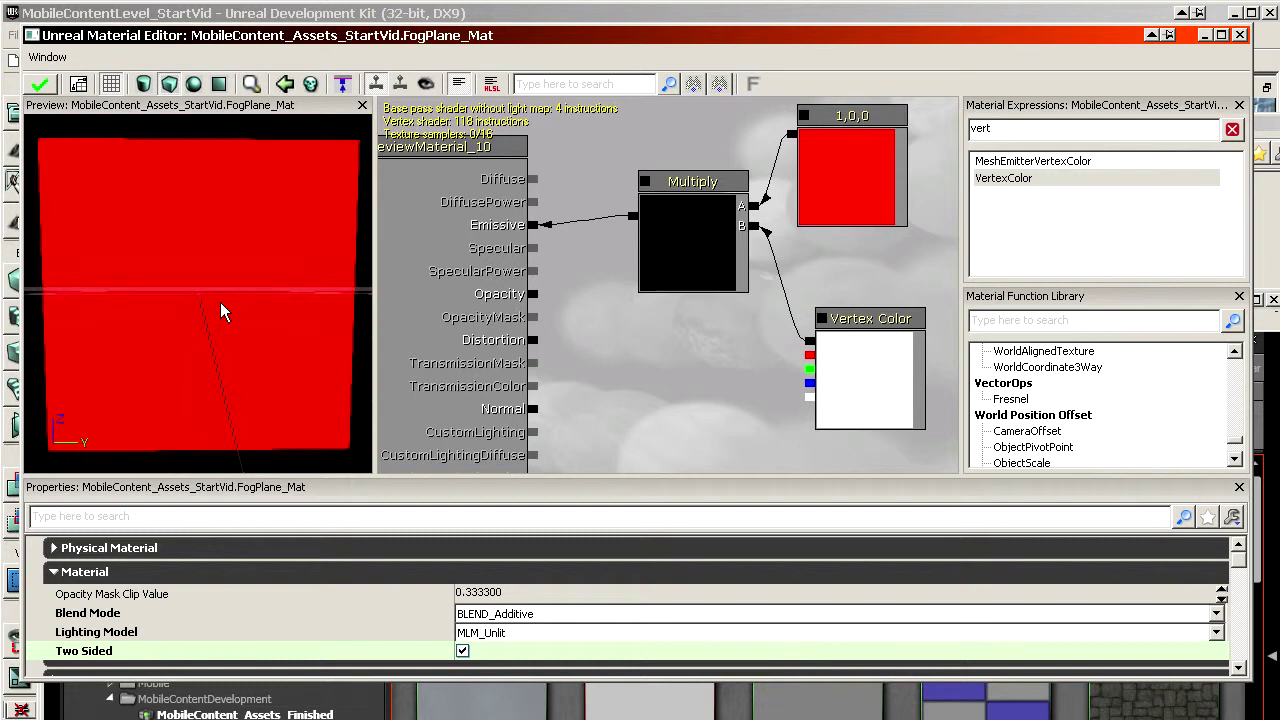
mouse_move(220, 302)
left_mouse_down()
mouse_move(216, 267)
mouse_move(213, 281)
left_mouse_up()
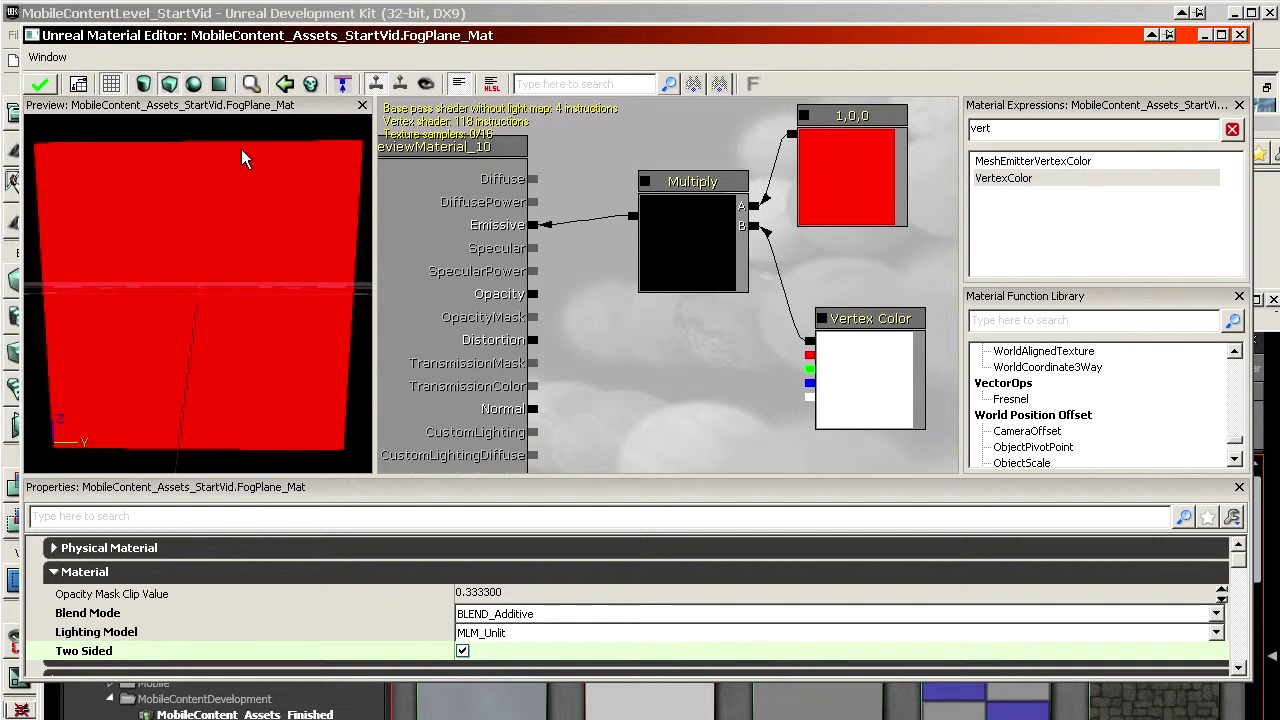
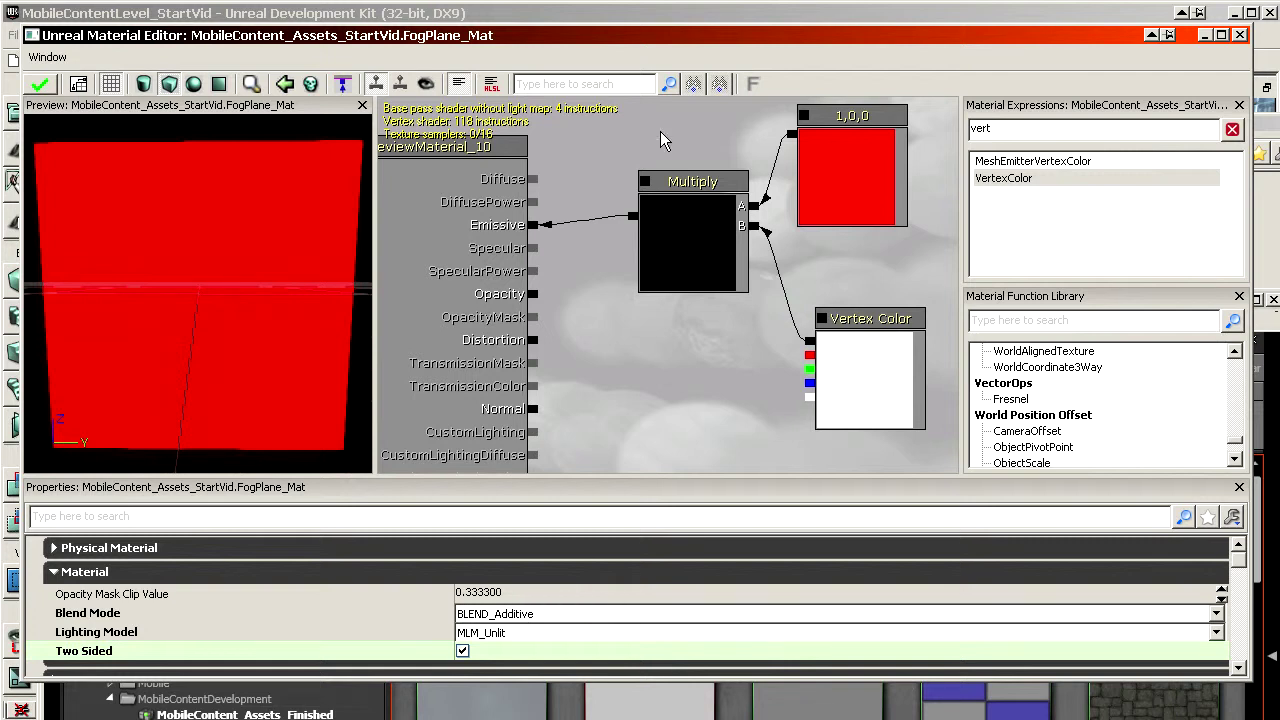
Examine how the red constant and the Vertex Color node feed the Multiply node in the fog material
left_click(866, 147)
left_click(760, 215)
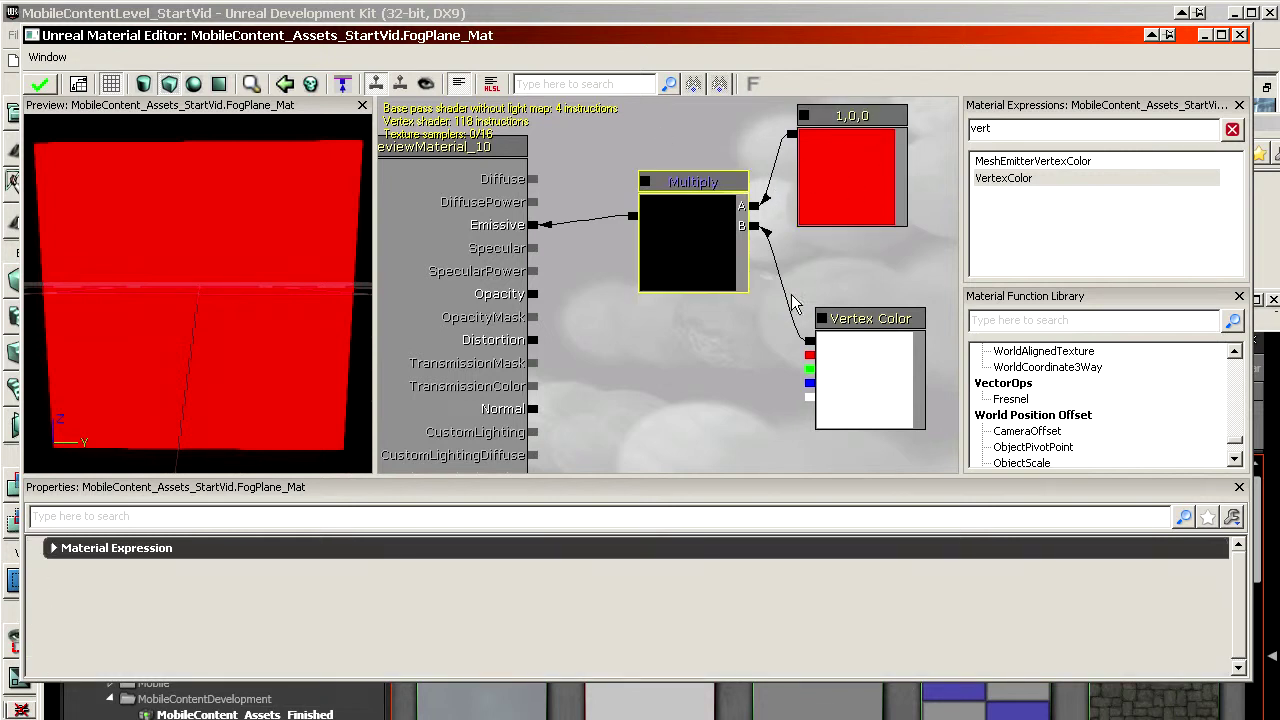
left_click(859, 364)
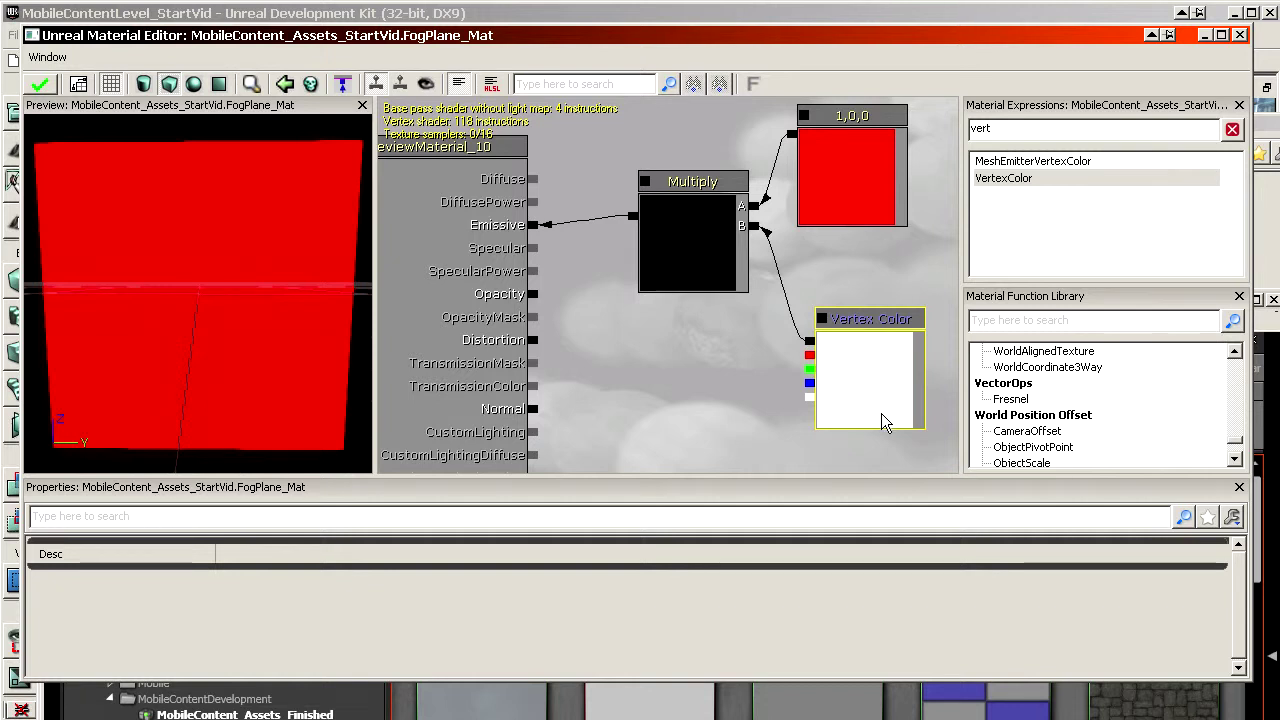
left_click(856, 178)
left_click(860, 342)
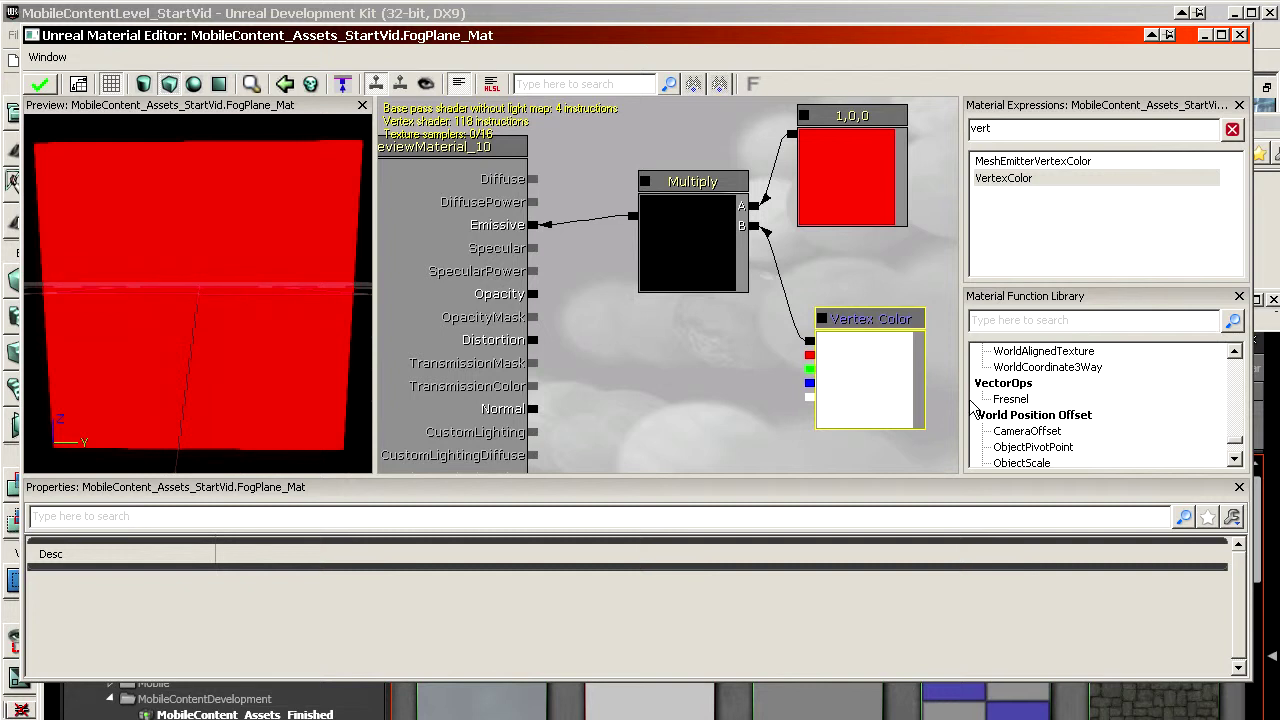
left_click(851, 190)
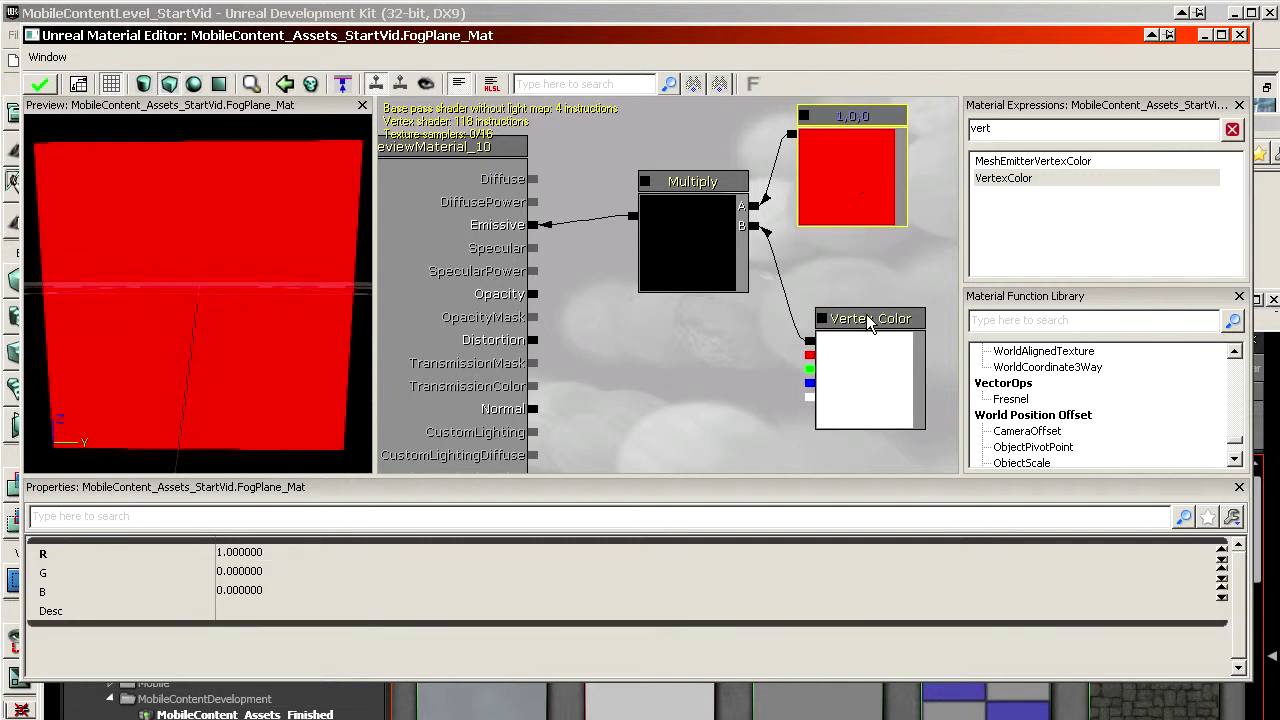
left_click(871, 363)
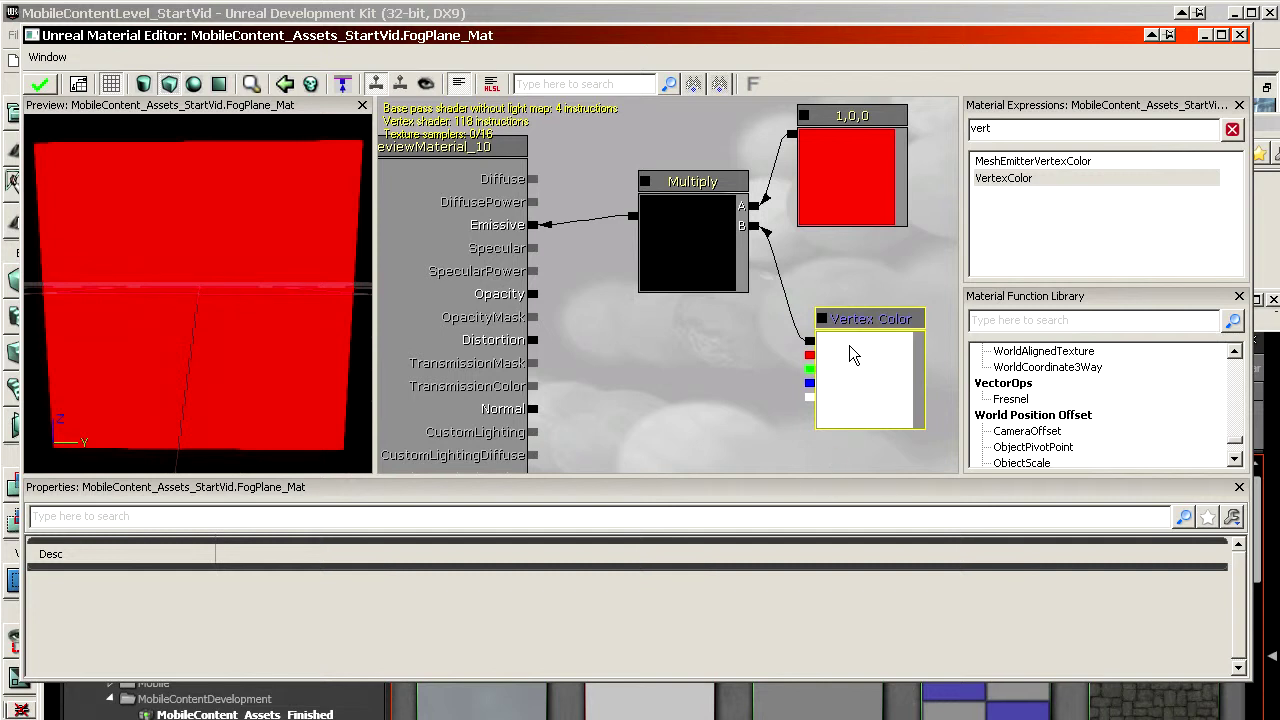
left_click(827, 181)
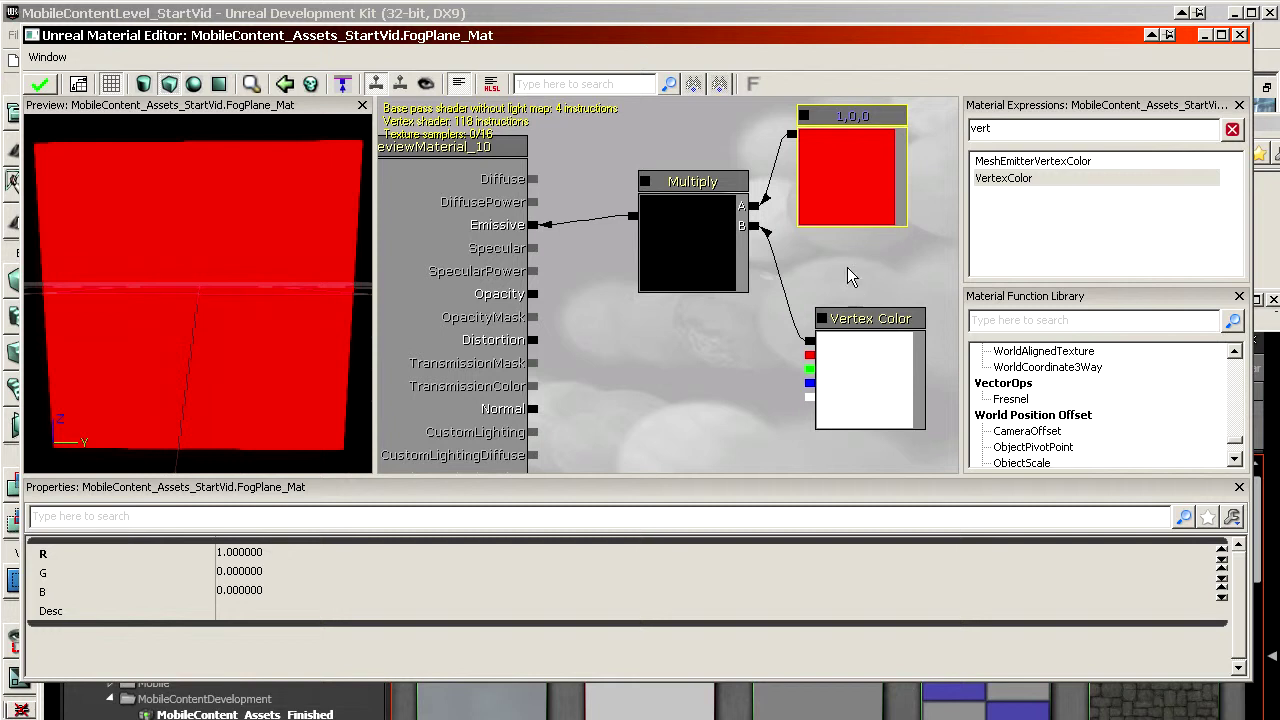
left_click(838, 368)
left_click(845, 205)
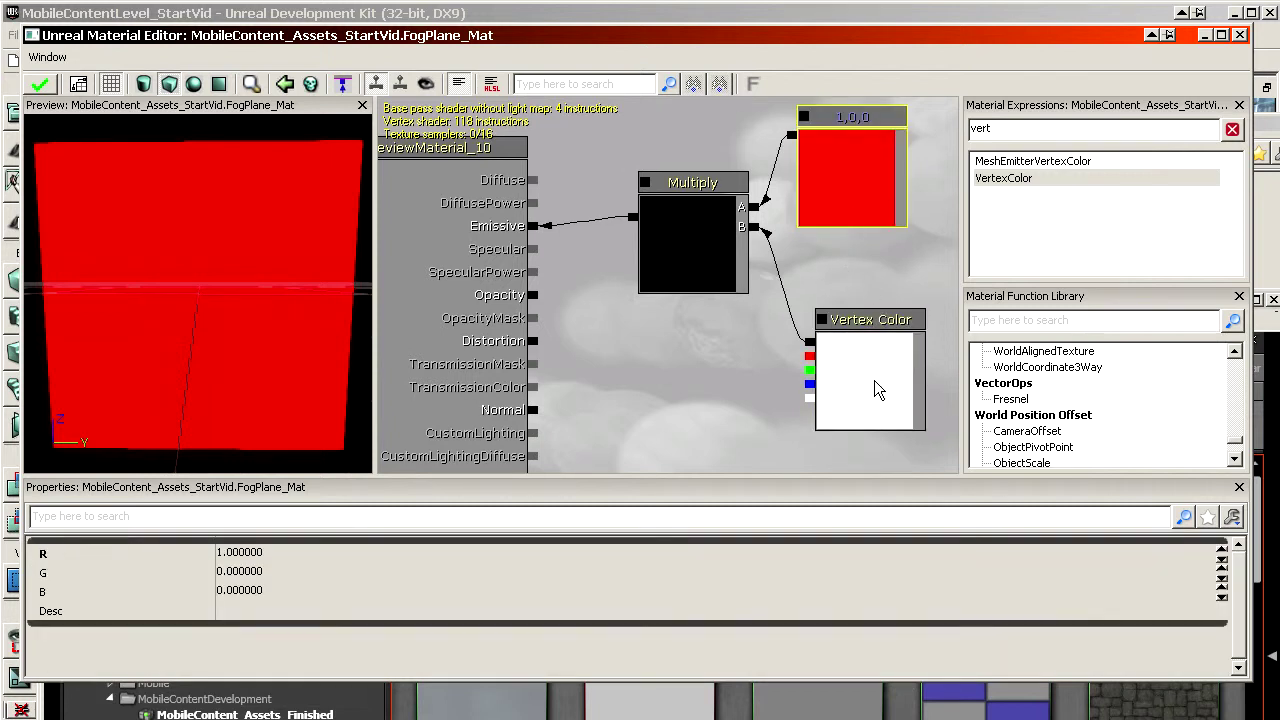
Review the fog material's Mobile and Material properties and view the preview plane from another angle
left_click(590, 405)
scroll(360, 611, "down", 10)
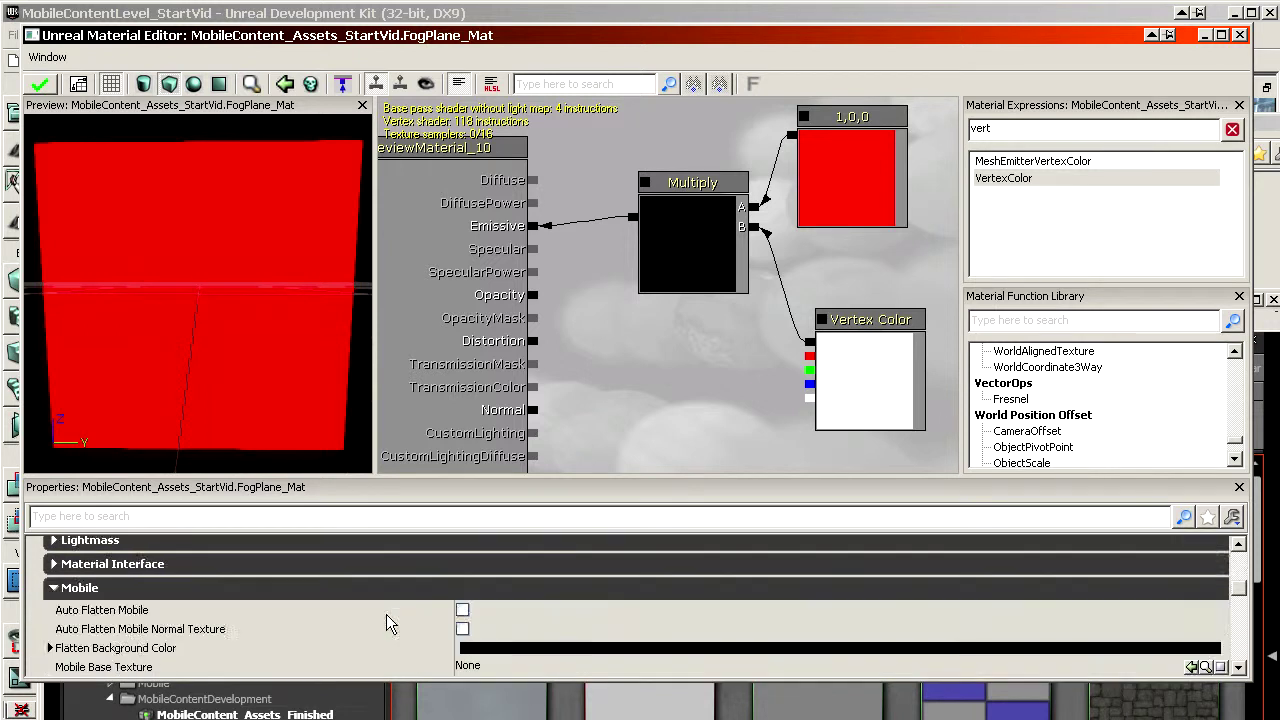
scroll(397, 600, "up", 8)
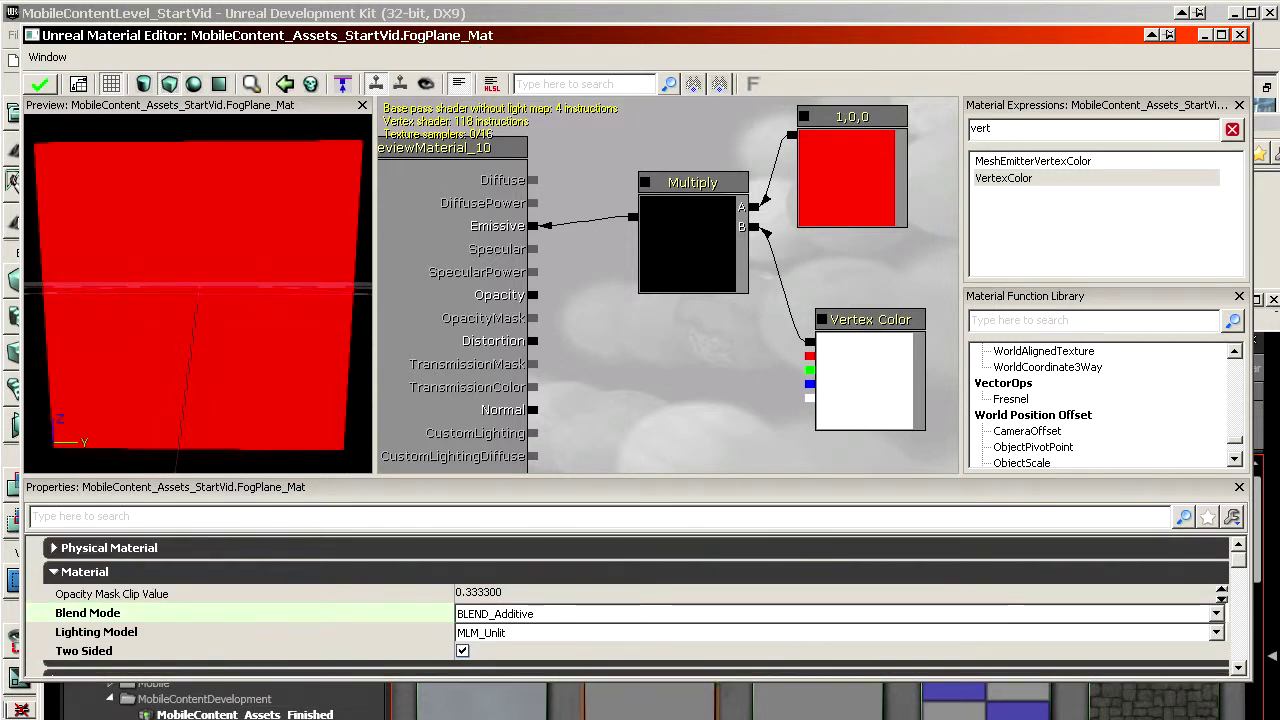
right_click_drag(273, 393, 273, 430)
left_click_drag(204, 340, 264, 338)
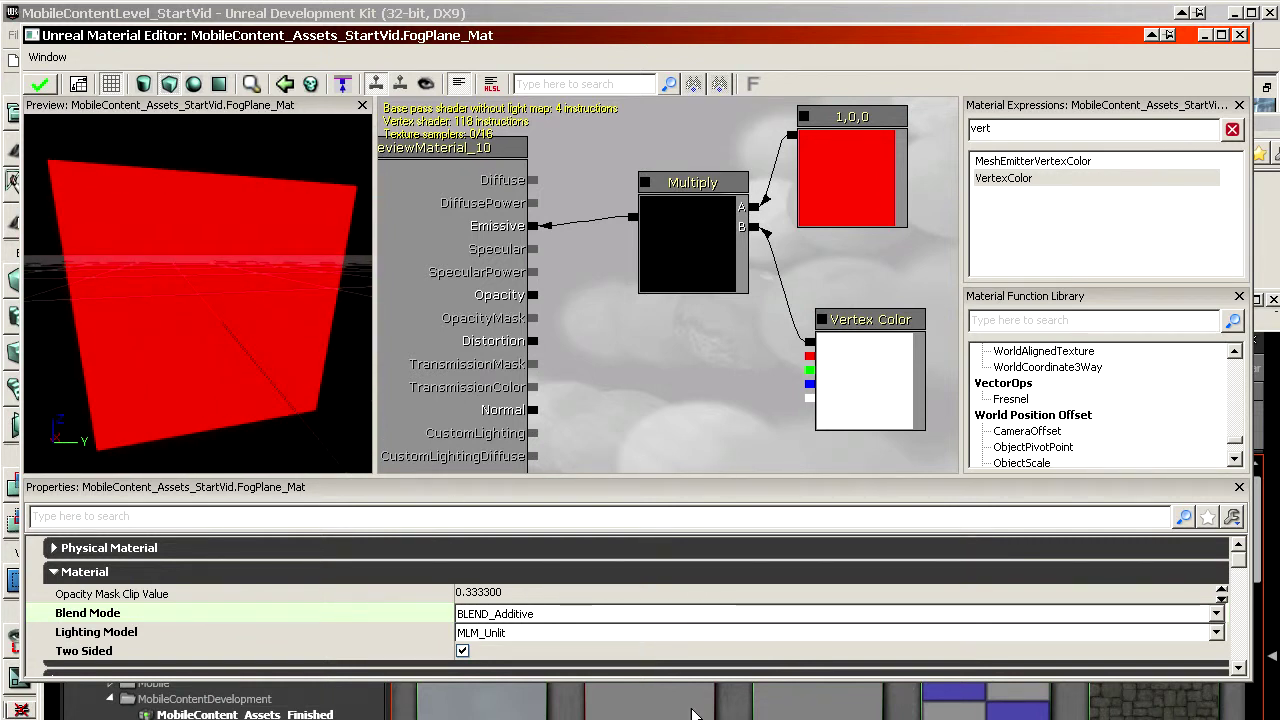
Select the RoundPlane_SM static mesh in the Content Browser and use it as the preview mesh for the fog material
left_click(693, 711)
left_click_drag(710, 301, 670, 53)
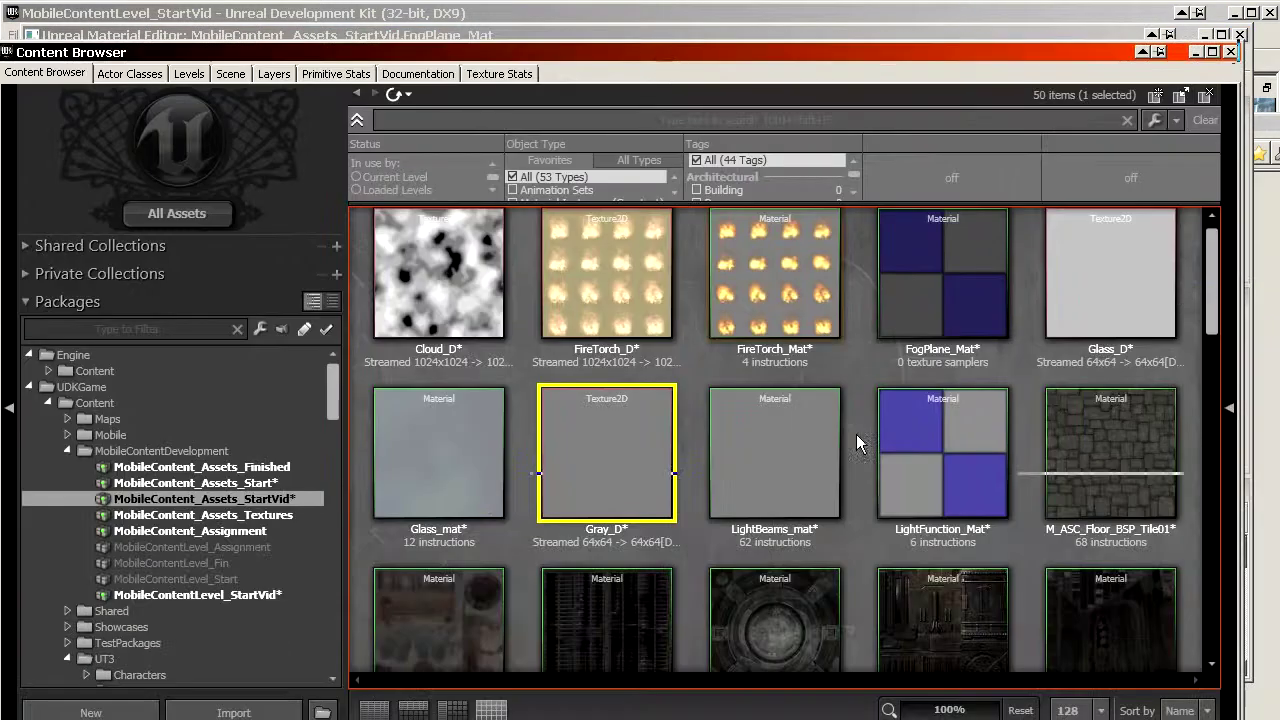
scroll(856, 434, "down", 6)
scroll(848, 540, "down", 6)
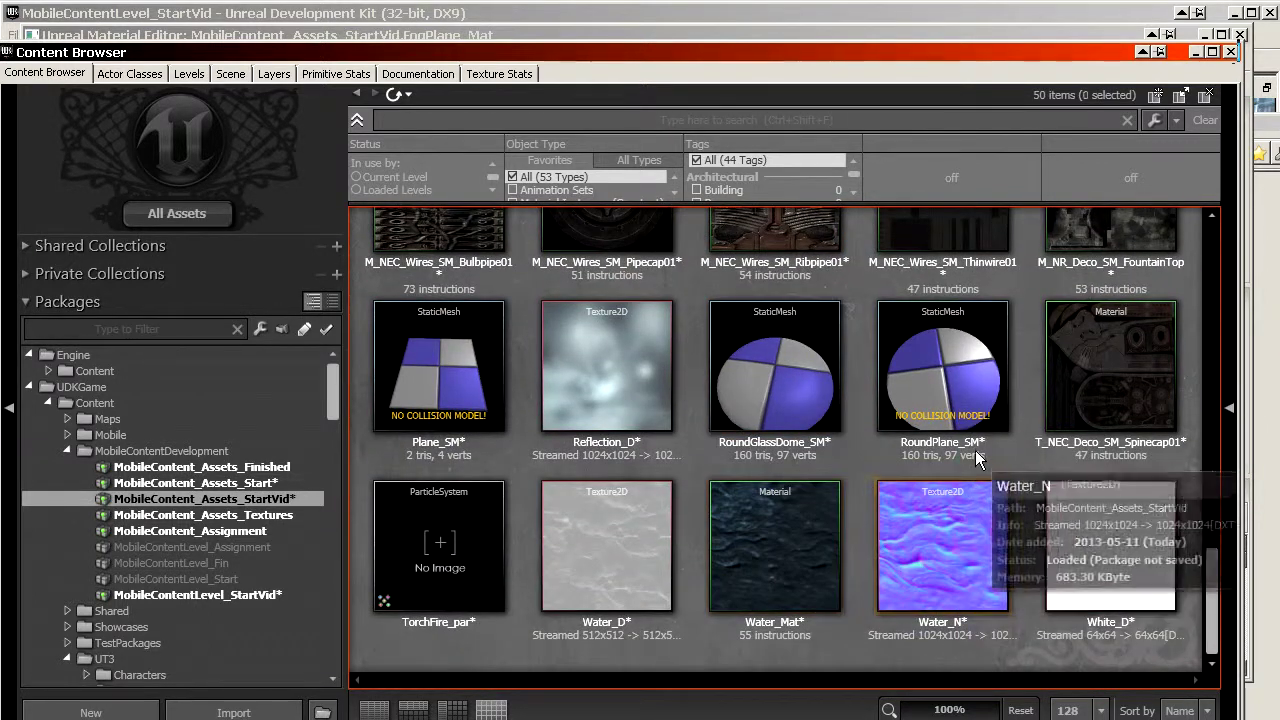
left_click(980, 468)
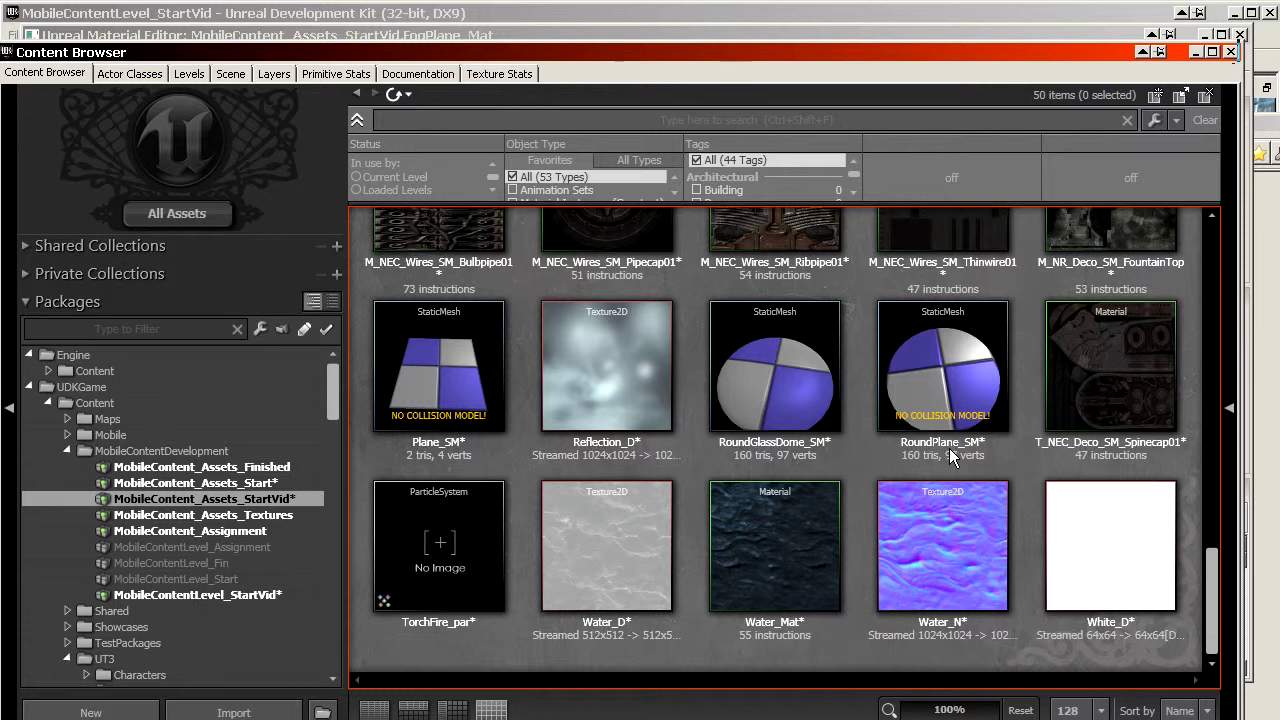
left_click(949, 418)
left_click_drag(695, 55, 648, 28)
left_click(649, 40)
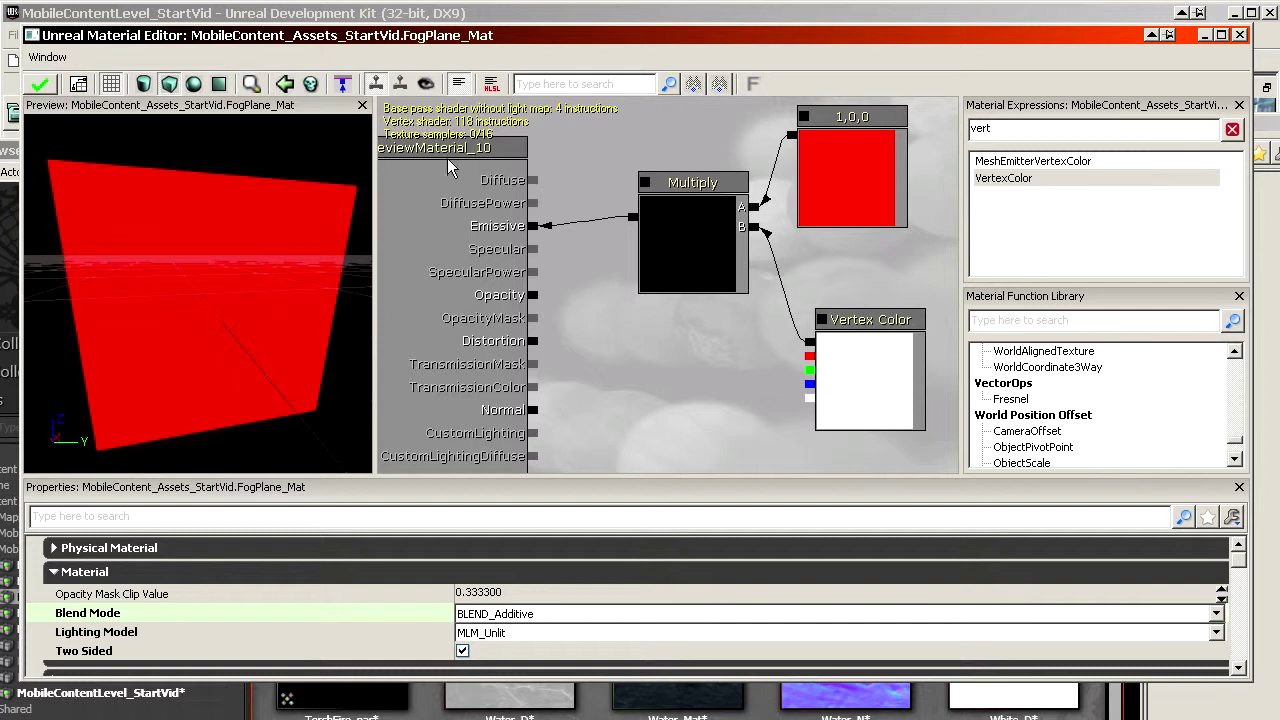
left_click(290, 88)
left_click_drag(286, 334, 229, 299)
right_click_drag(229, 299, 229, 306)
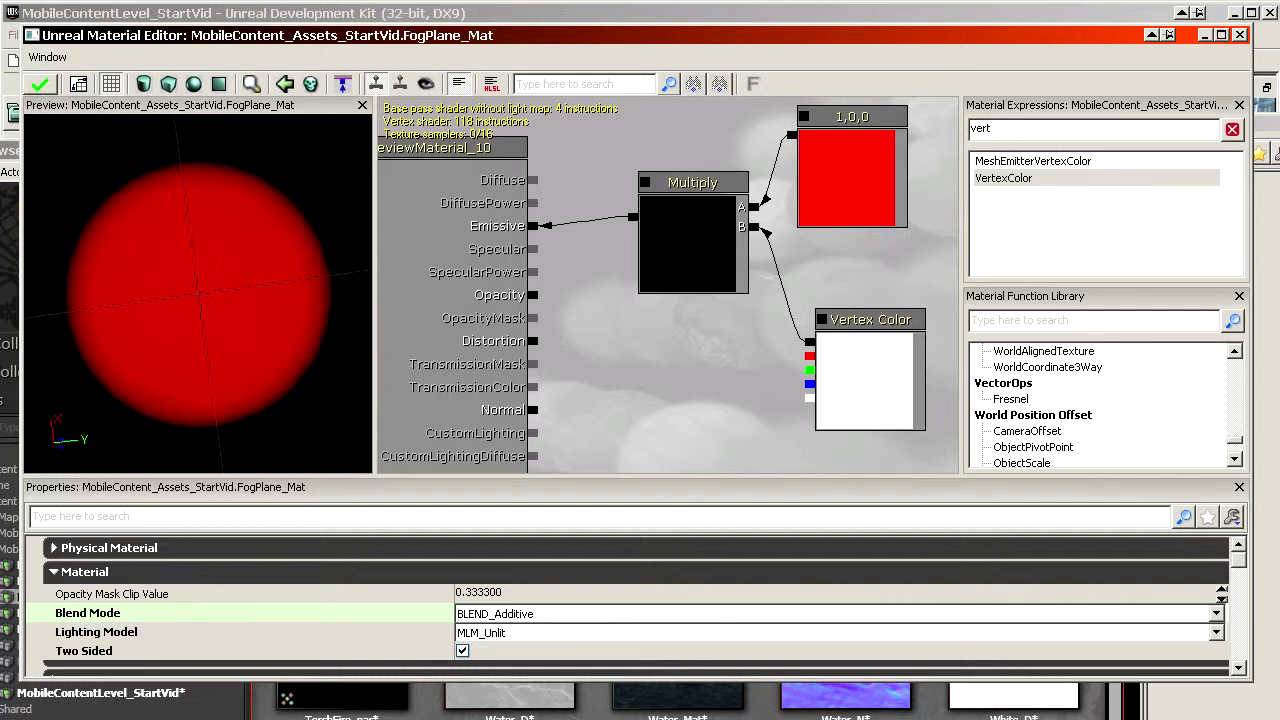
Examine the edges of the round plane in the fog material's preview, up close and from other angles
left_click_drag(229, 306, 222, 322)
middle_click_drag(222, 322, 320, 230)
right_click_drag(320, 230, 320, 185)
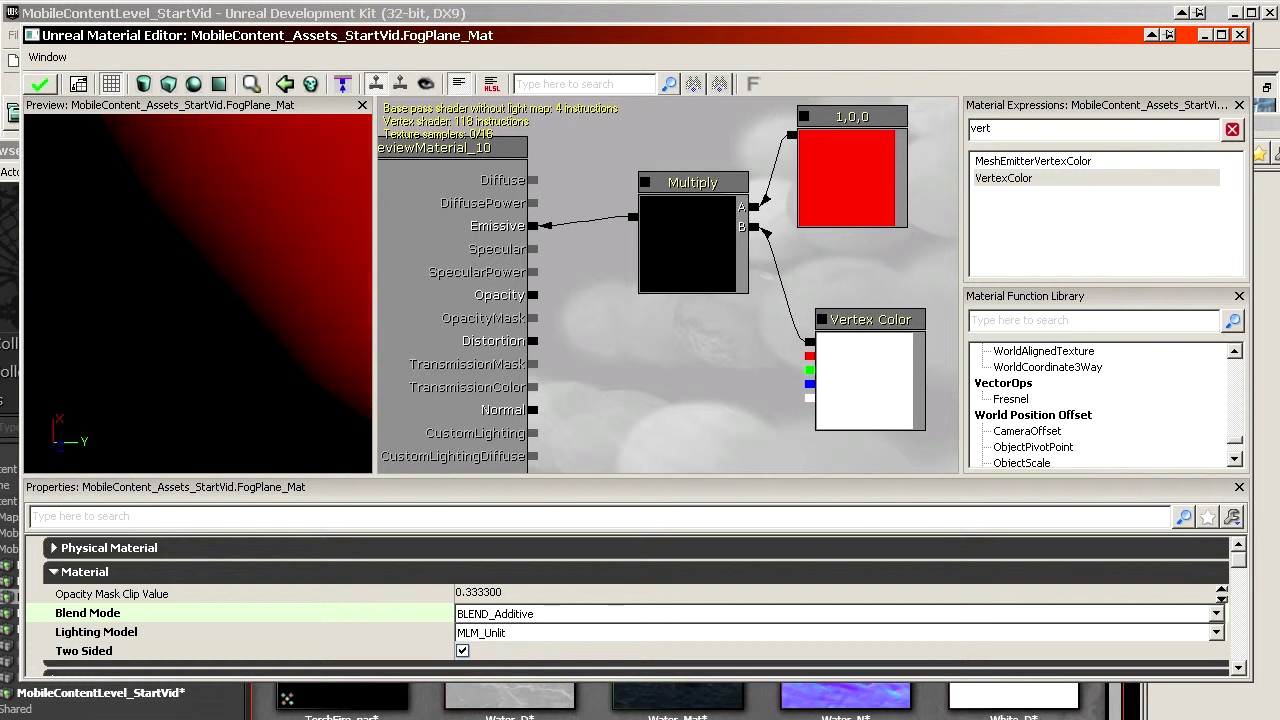
right_click_drag(206, 285, 206, 311)
middle_click_drag(206, 311, 156, 367)
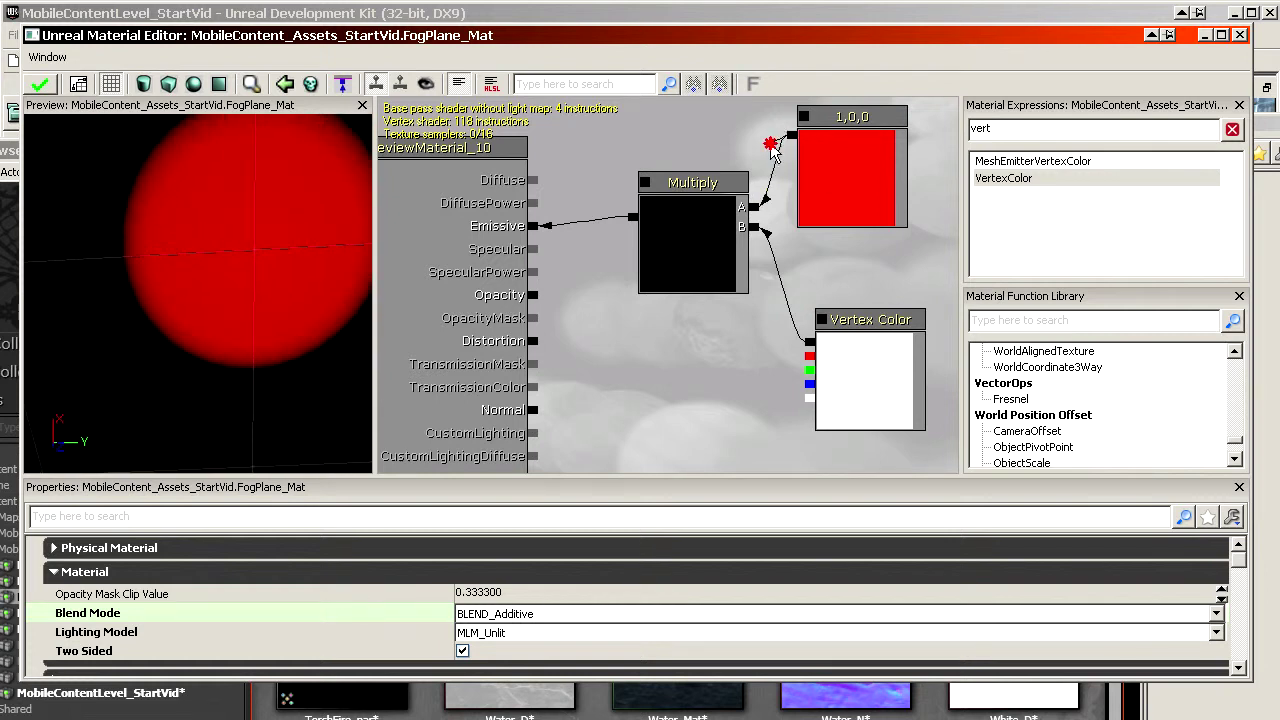
left_click_drag(772, 147, 534, 226)
left_click_drag(300, 270, 355, 190)
right_click_drag(236, 310, 236, 255)
mouse_move(236, 255)
left_mouse_down()
mouse_move(256, 262)
mouse_move(236, 275)
left_mouse_up()
right_click_drag(236, 275, 236, 341)
left_click_drag(233, 333, 240, 375)
Place the RoundPlane_SM mesh in the level above the stone floor, with the editor windows moved out of the way
left_click_drag(523, 33, 1279, 113)
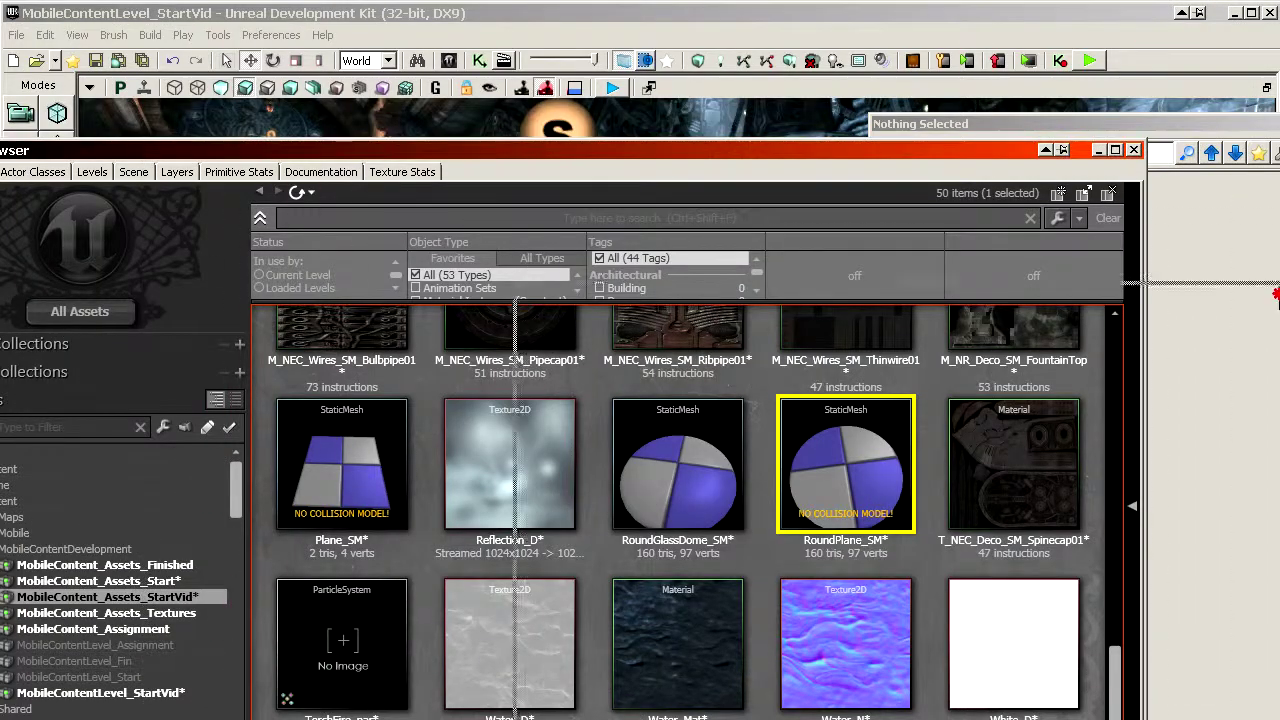
left_click_drag(900, 153, 1279, 426)
left_click_drag(240, 505, 364, 438)
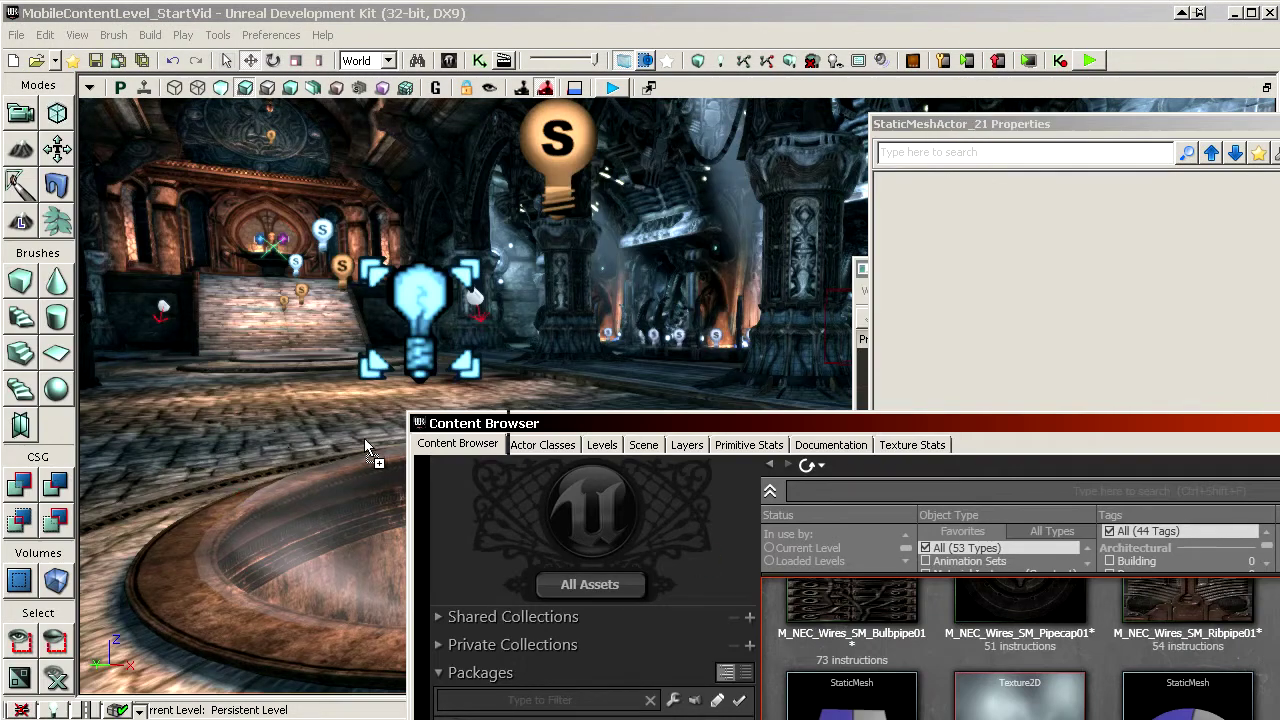
right_click_drag(364, 438, 285, 375)
right_click_drag(530, 235, 539, 281)
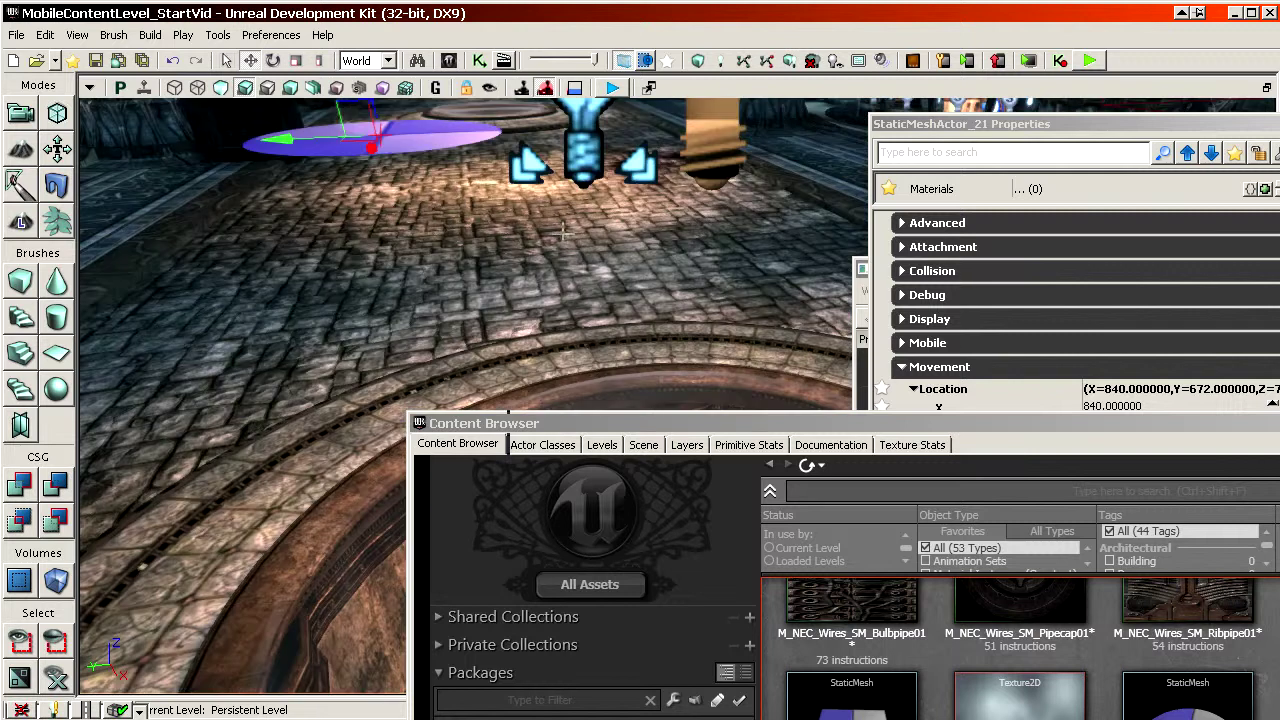
left_click_drag(563, 233, 535, 190)
left_click_drag(604, 430, 1007, 453)
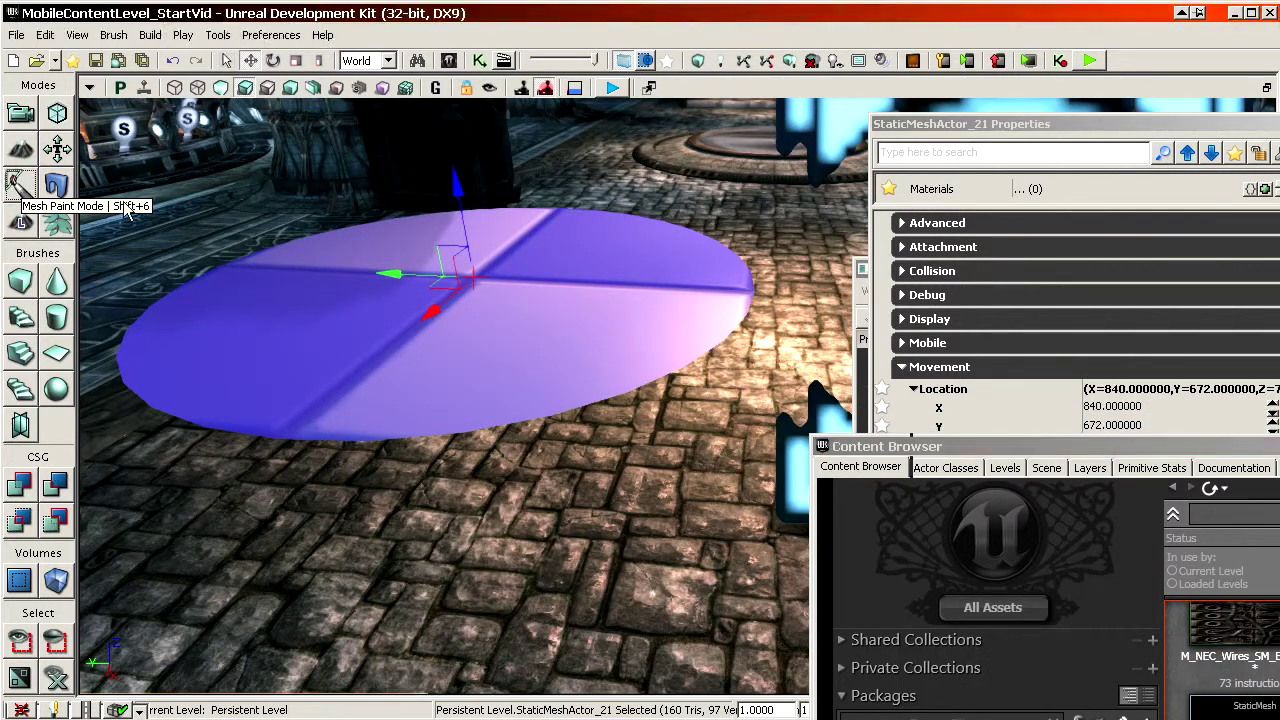
Enter Mesh Paint mode and inspect the vertex colors along the outer edge of the placed round plane
left_click(20, 184)
mouse_move(1077, 35)
left_mouse_down()
mouse_move(919, 49)
mouse_move(949, 12)
mouse_move(975, 8)
mouse_move(931, 33)
left_mouse_up()
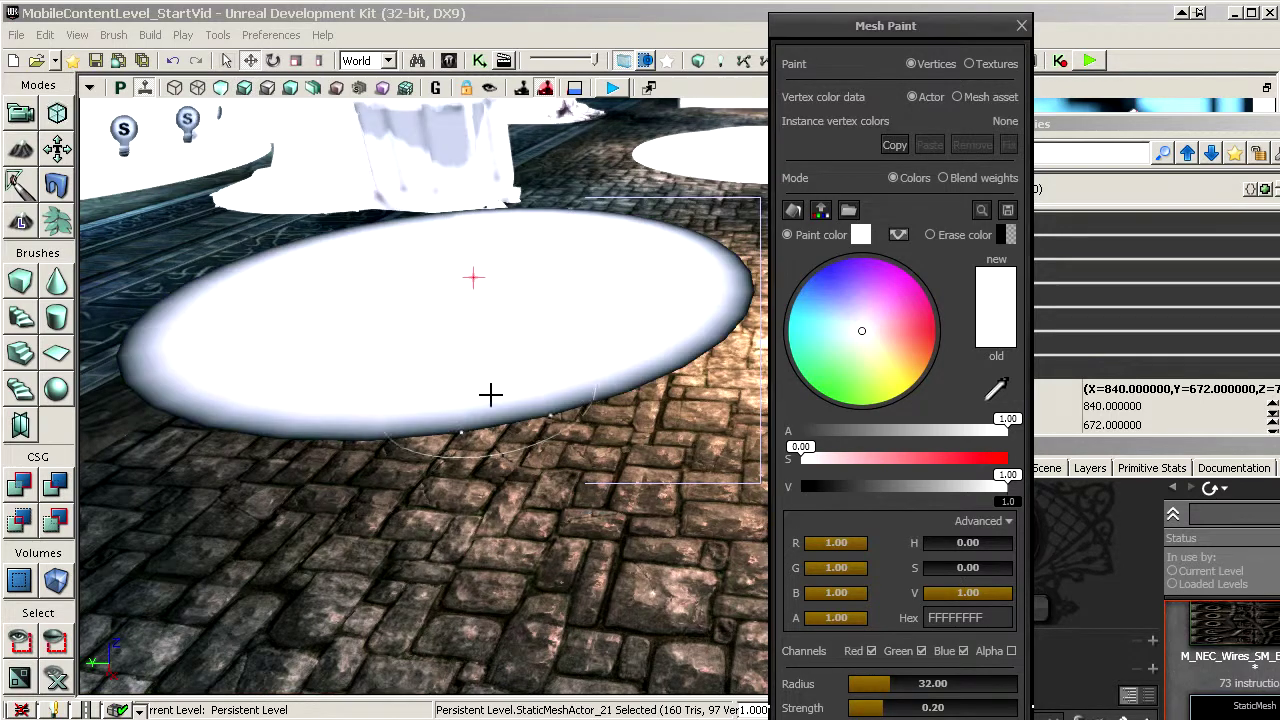
mouse_move(489, 394)
right_mouse_down()
mouse_move(515, 430)
mouse_move(535, 425)
mouse_move(495, 420)
mouse_move(515, 460)
mouse_move(515, 440)
mouse_move(457, 421)
right_mouse_up()
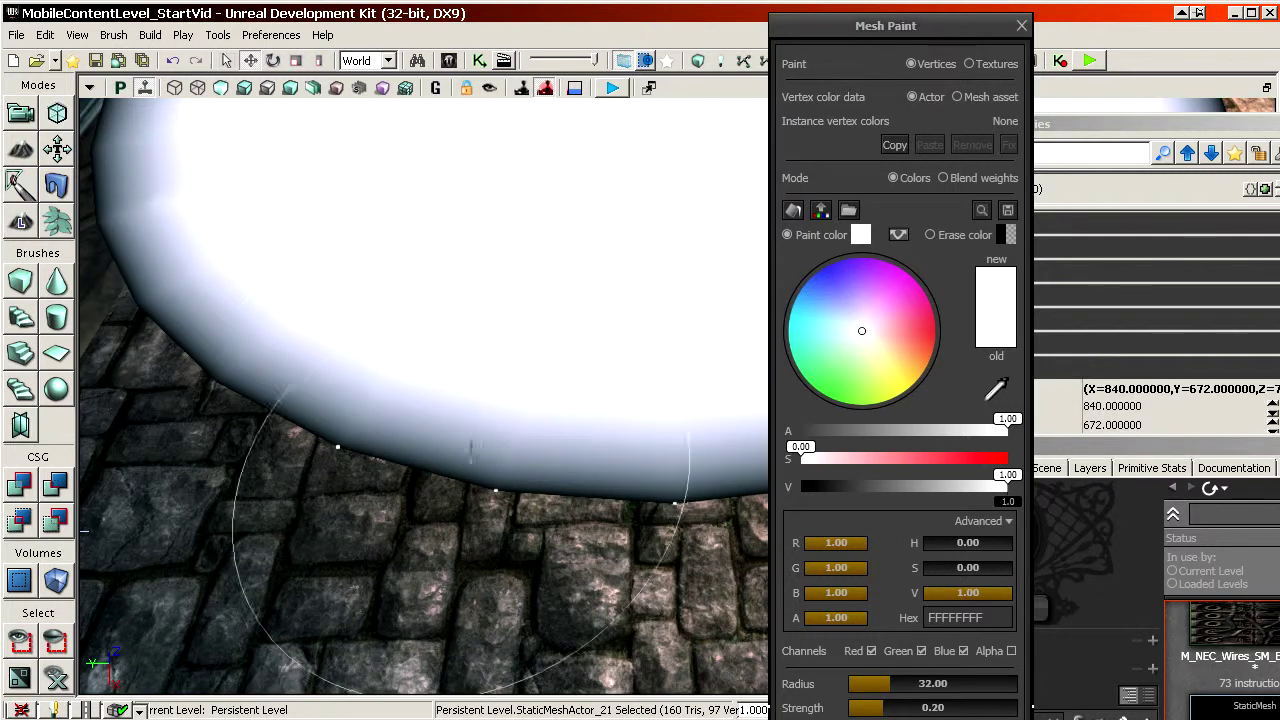
mouse_move(340, 375)
right_mouse_down()
mouse_move(345, 405)
mouse_move(342, 385)
right_mouse_up()
right_click_drag(518, 488, 530, 450)
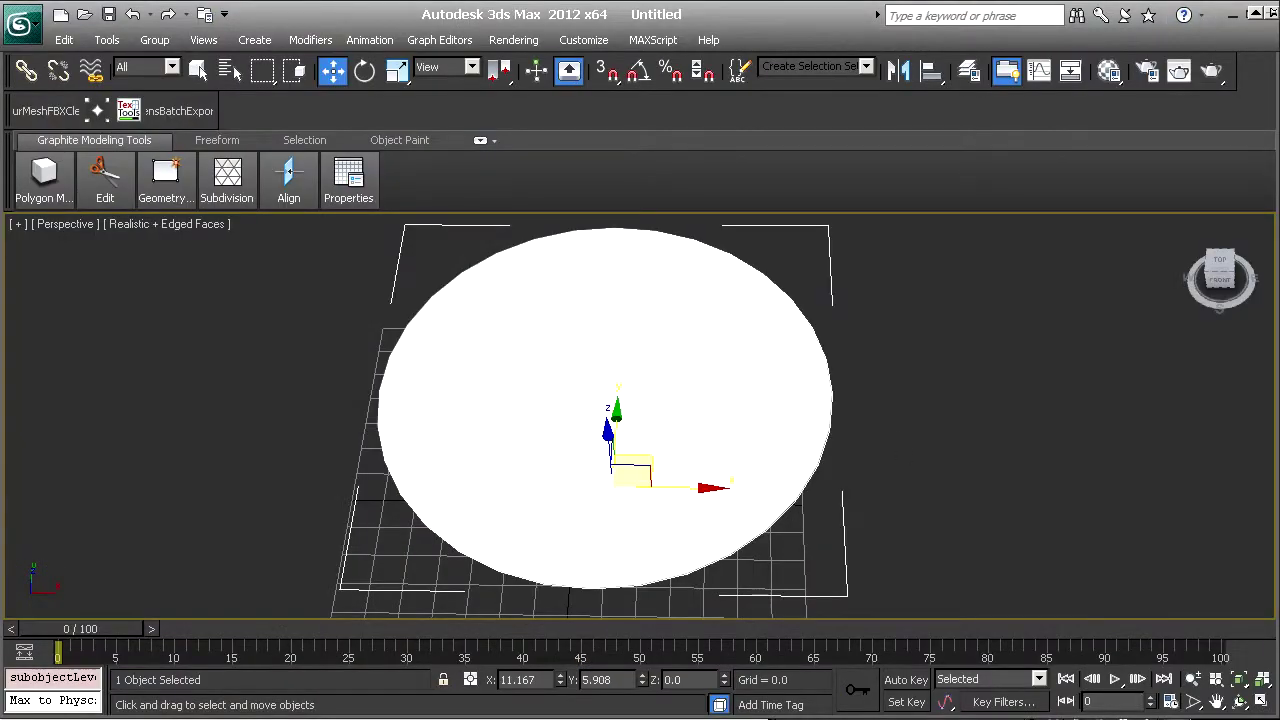
Switch to 3ds Max, display the disc in wireframe and select its center and inner ring vertices at vertex level
scroll(776, 427, "down", 3)
scroll(775, 427, "up", 2)
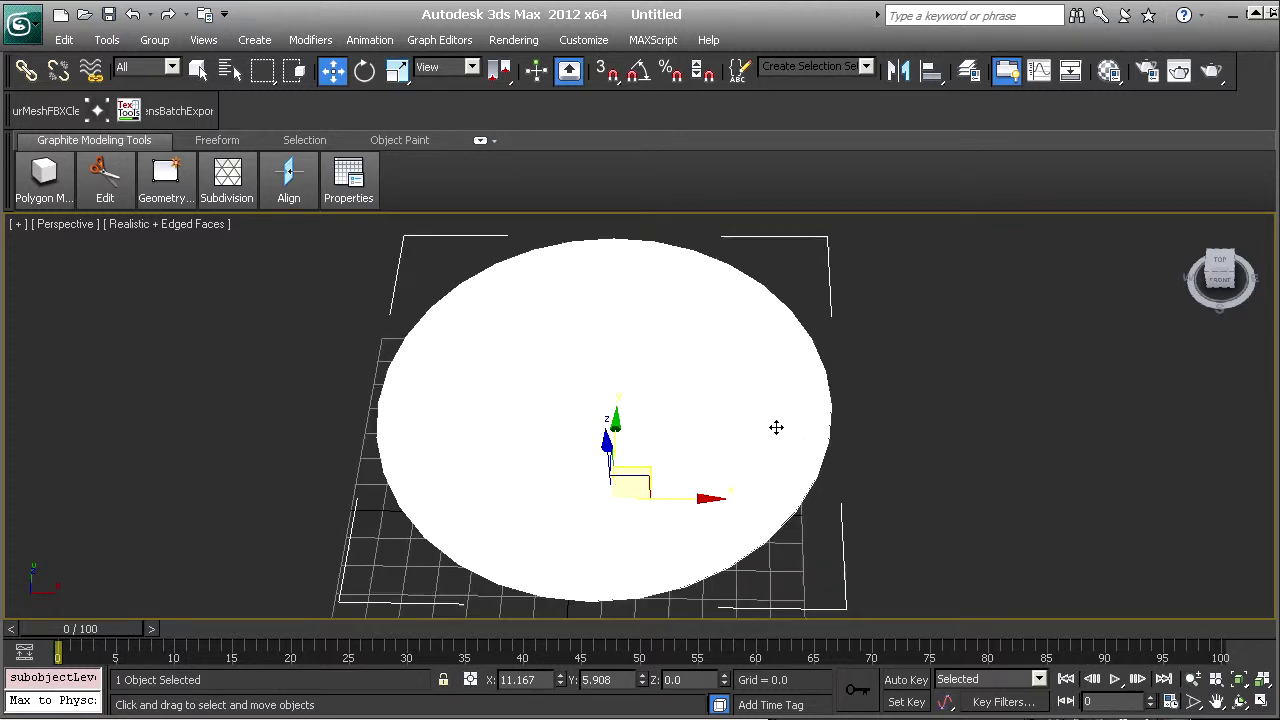
key("F3")
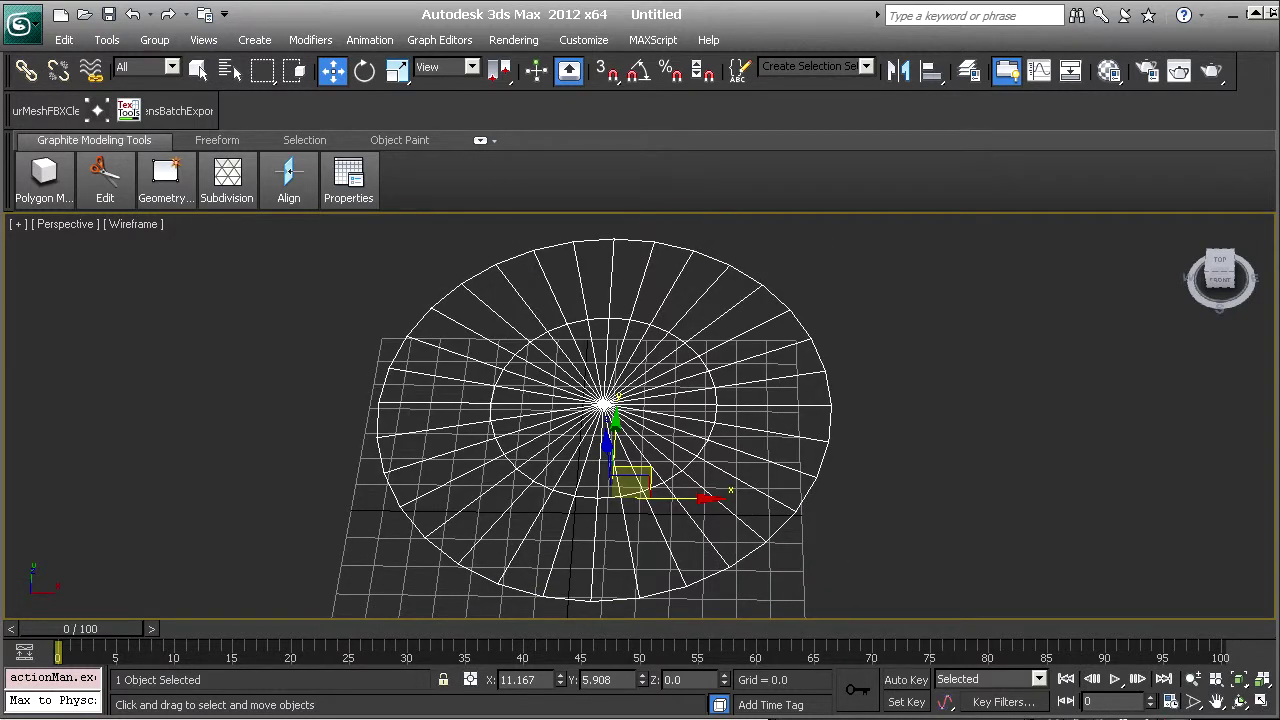
key("1")
left_click_drag(493, 307, 737, 530)
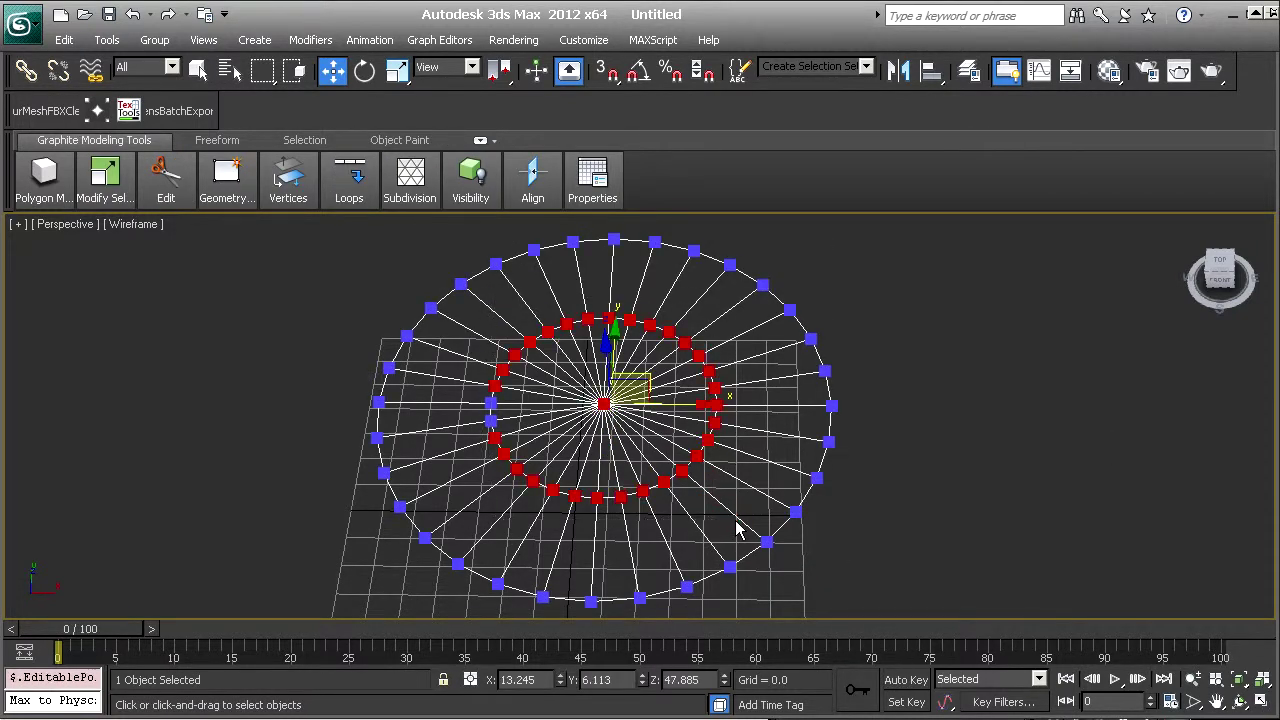
Select all vertices of the disc's outer ring instead, leaving the inner ring and center unselected
left_click_drag(312, 322, 470, 555)
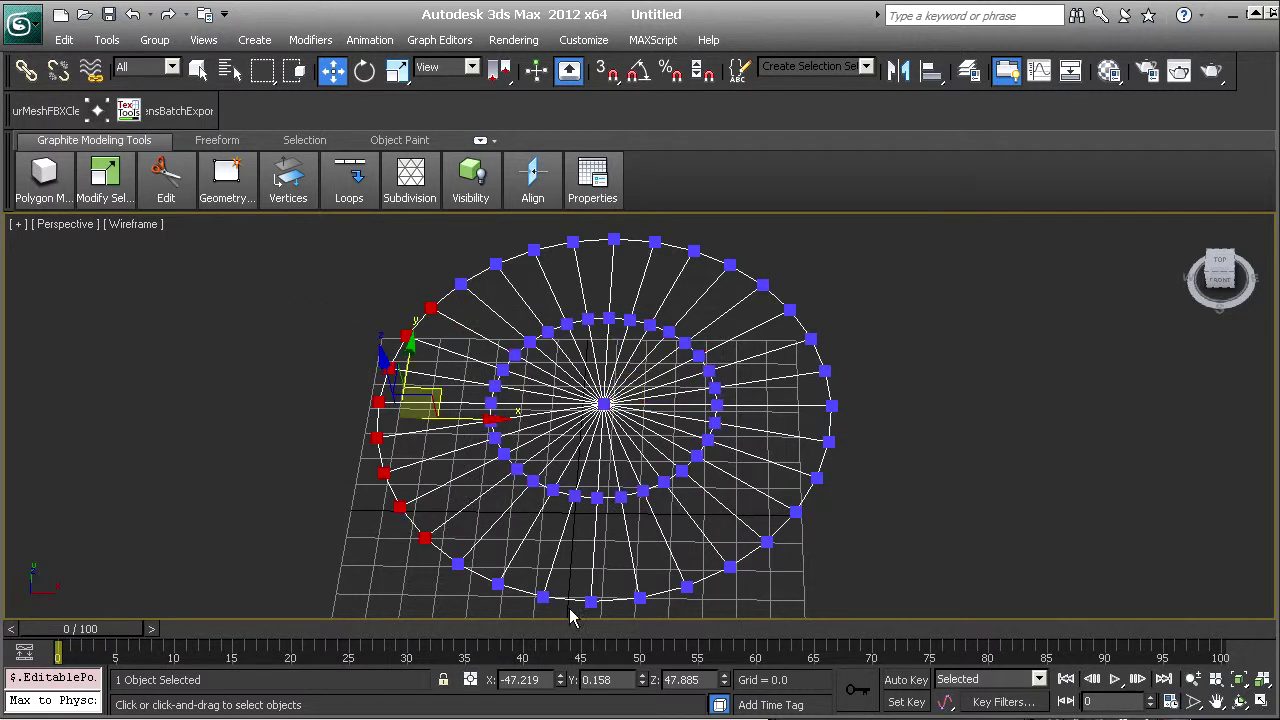
middle_click_drag(758, 570, 728, 520)
left_click_drag(412, 519, 410, 513, "ctrl")
left_click_drag(921, 527, 715, 284, "ctrl")
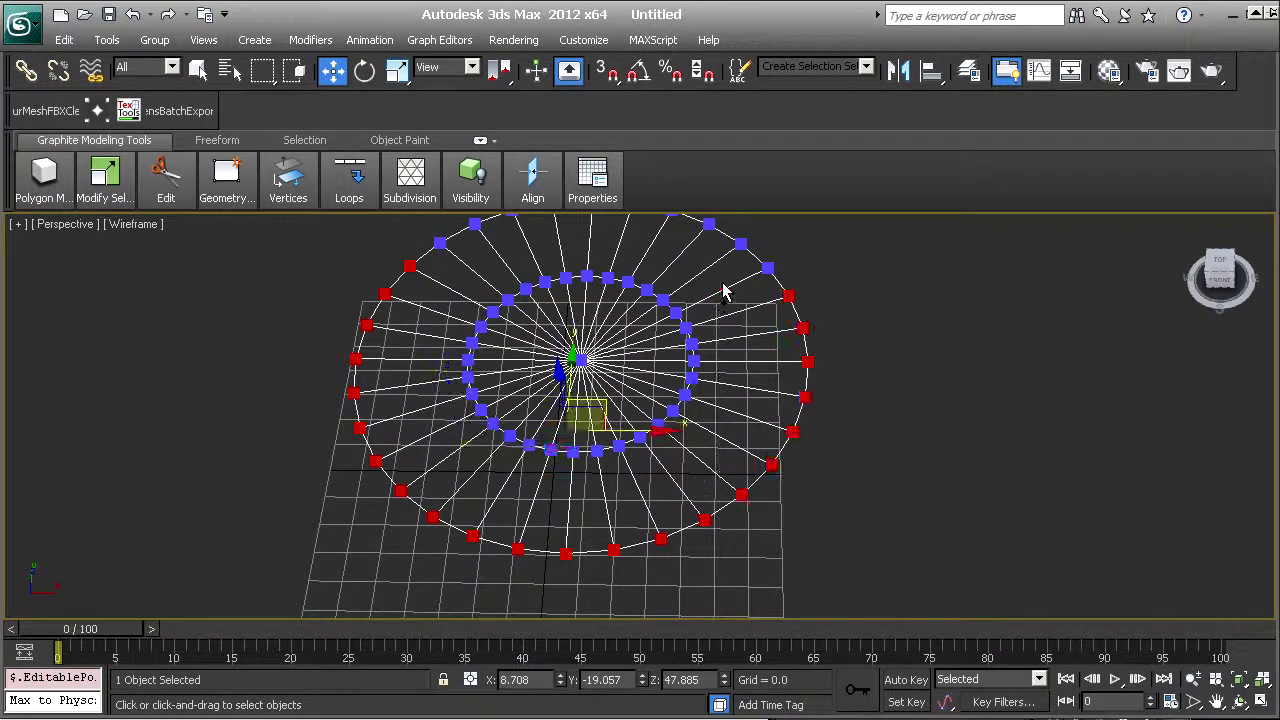
middle_click_drag(724, 286, 774, 404)
left_click_drag(810, 386, 807, 388, "ctrl")
left_click_drag(840, 283, 498, 340, "ctrl")
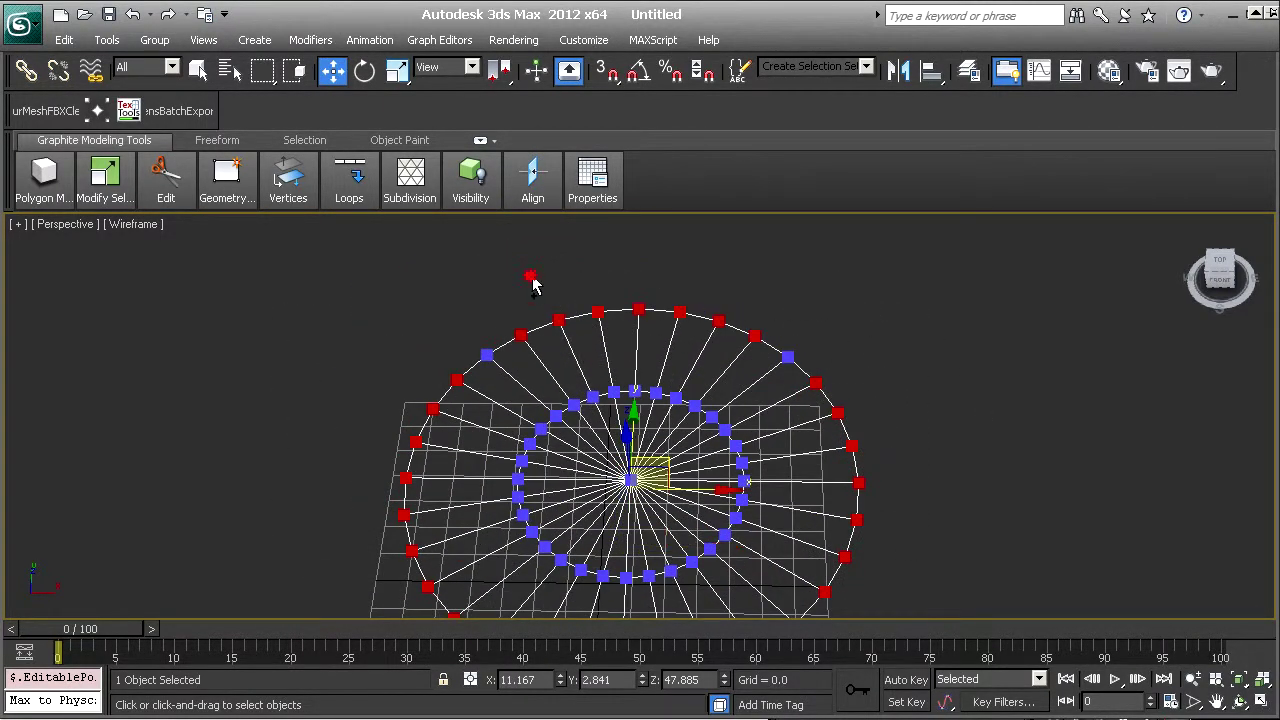
left_click_drag(531, 279, 428, 374, "ctrl")
left_click_drag(737, 282, 834, 384, "ctrl")
Set the vertex color of the selected outer ring to red and check the gradient in realistic shading
left_click_drag(1279, 46, 924, 97)
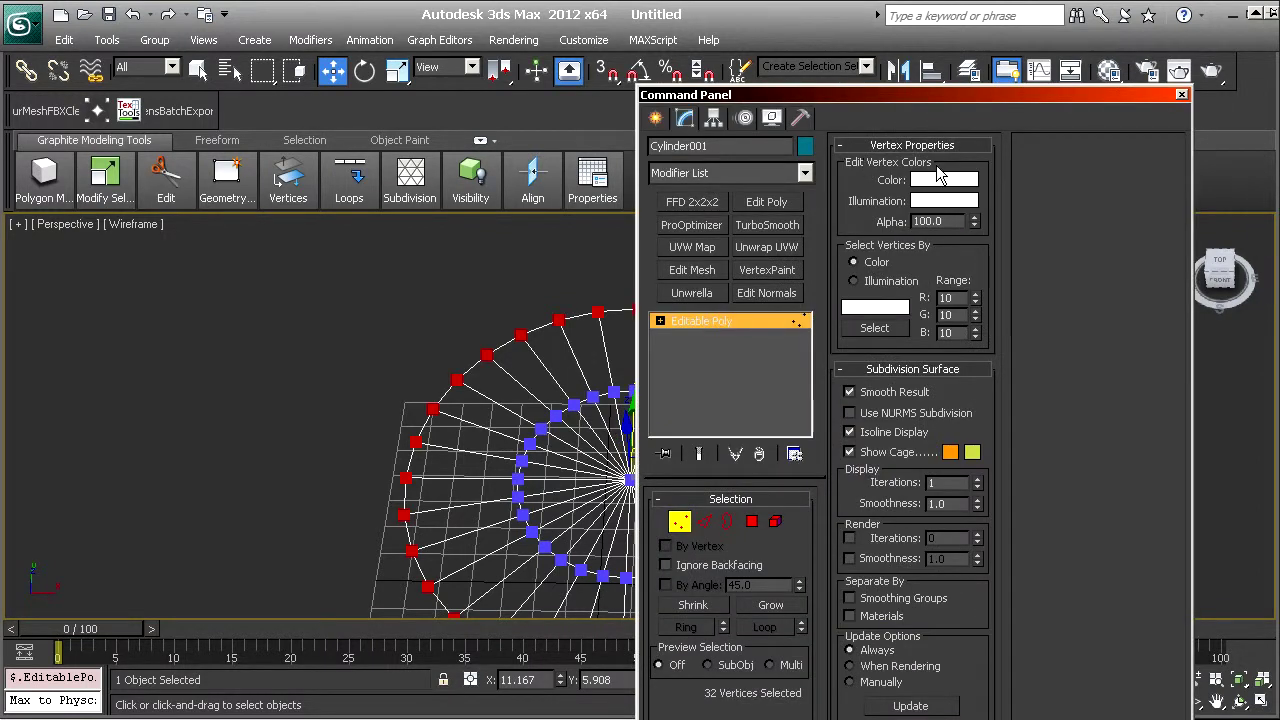
left_click(935, 184)
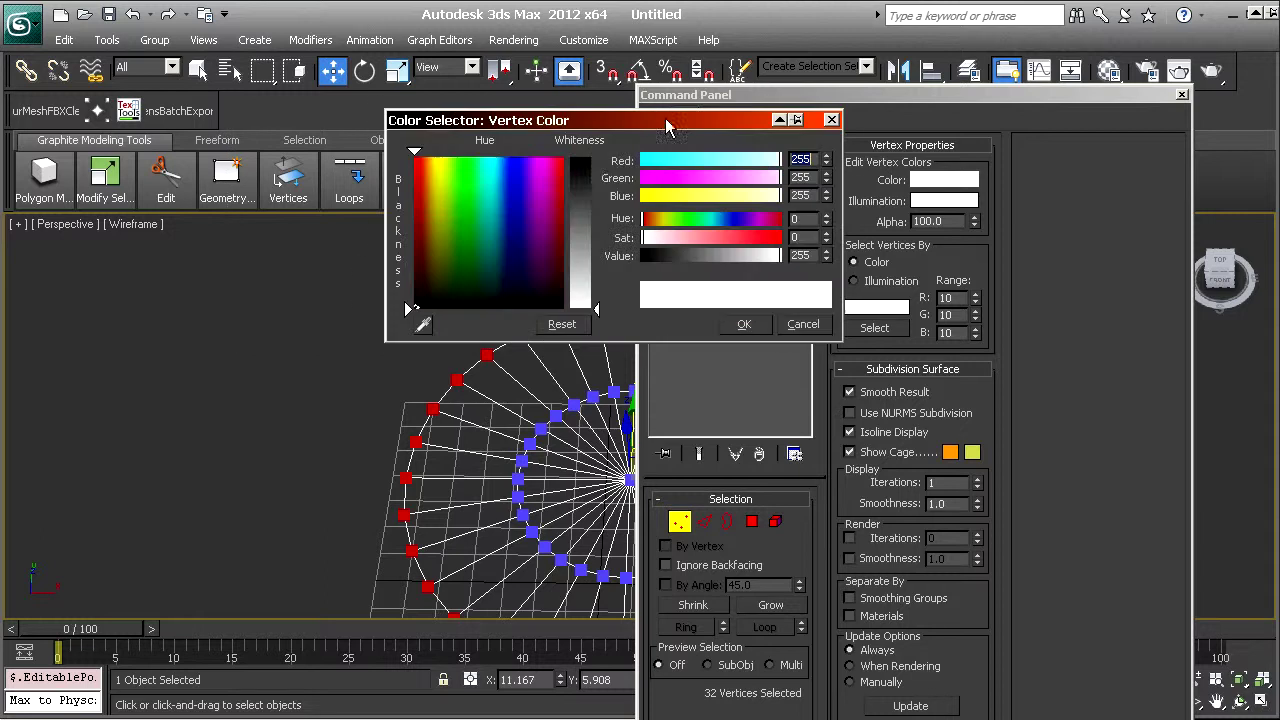
left_click(586, 164)
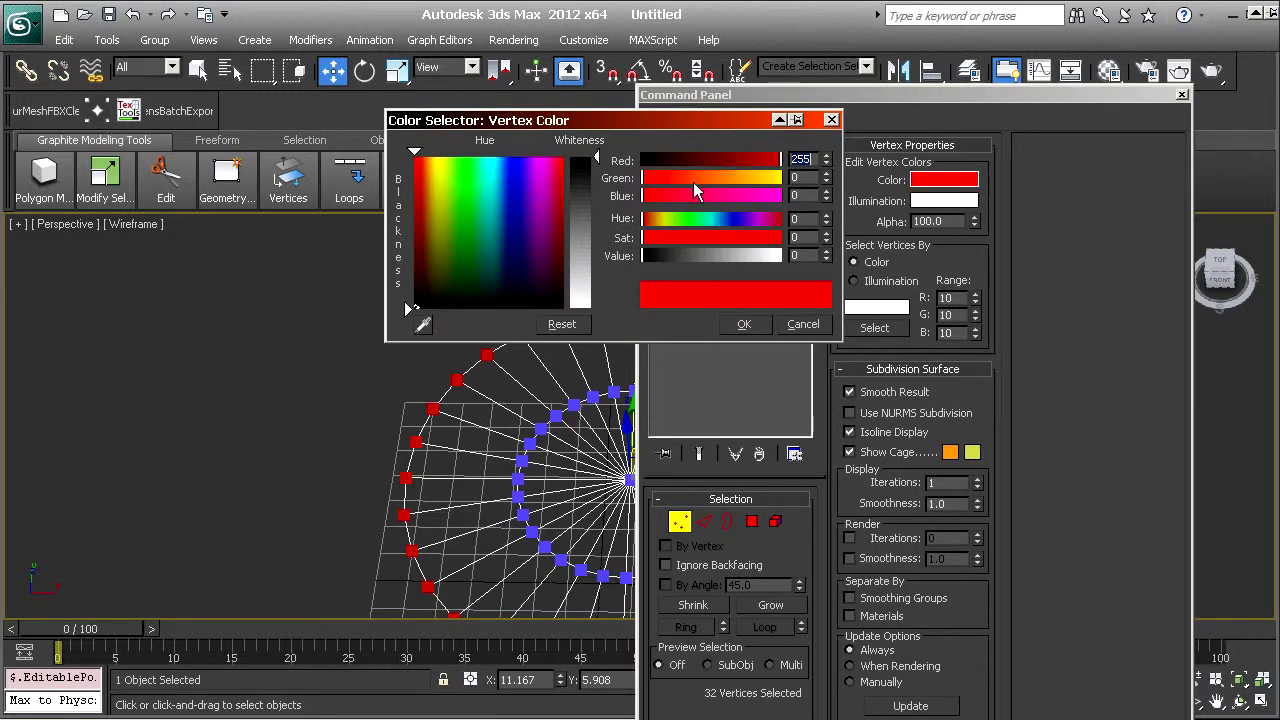
left_click(748, 325)
middle_click_drag(430, 397, 317, 320)
key("F3")
middle_click_drag(478, 330, 383, 323)
key("F4")
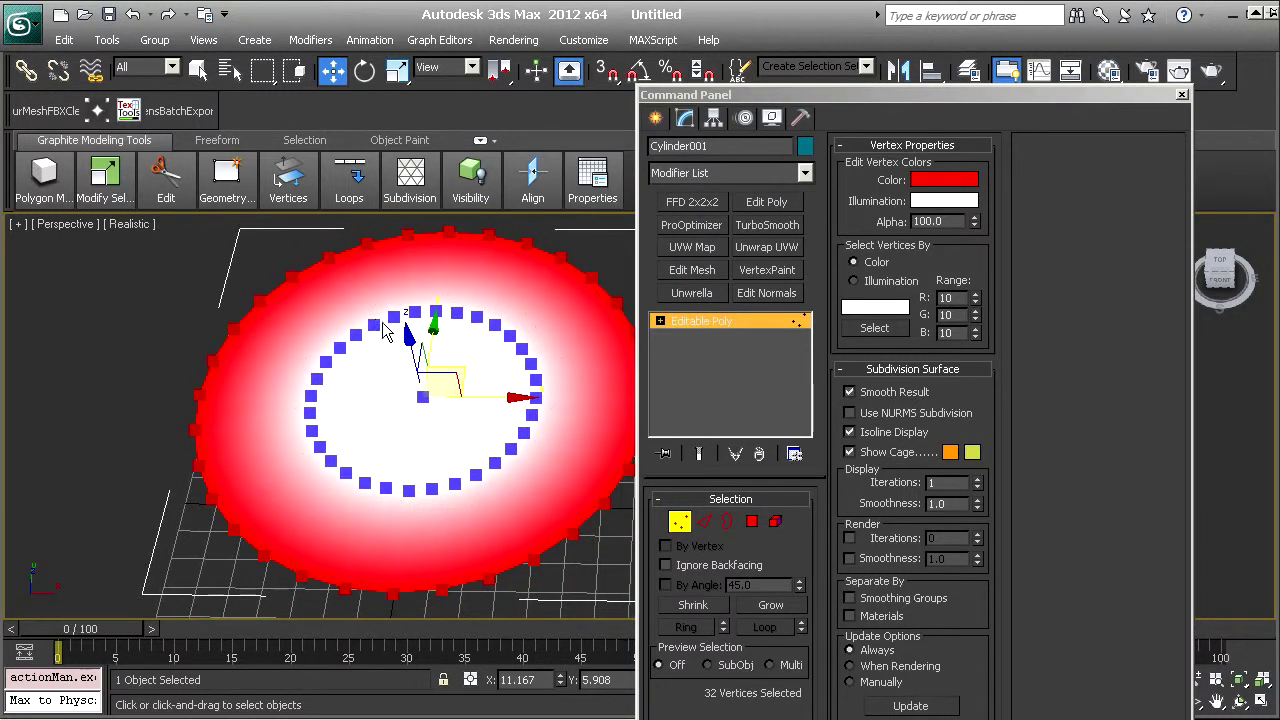
key("F4")
key("F4")
key("F4")
Set the vertex color of the selected outer ring to black
left_click(946, 182)
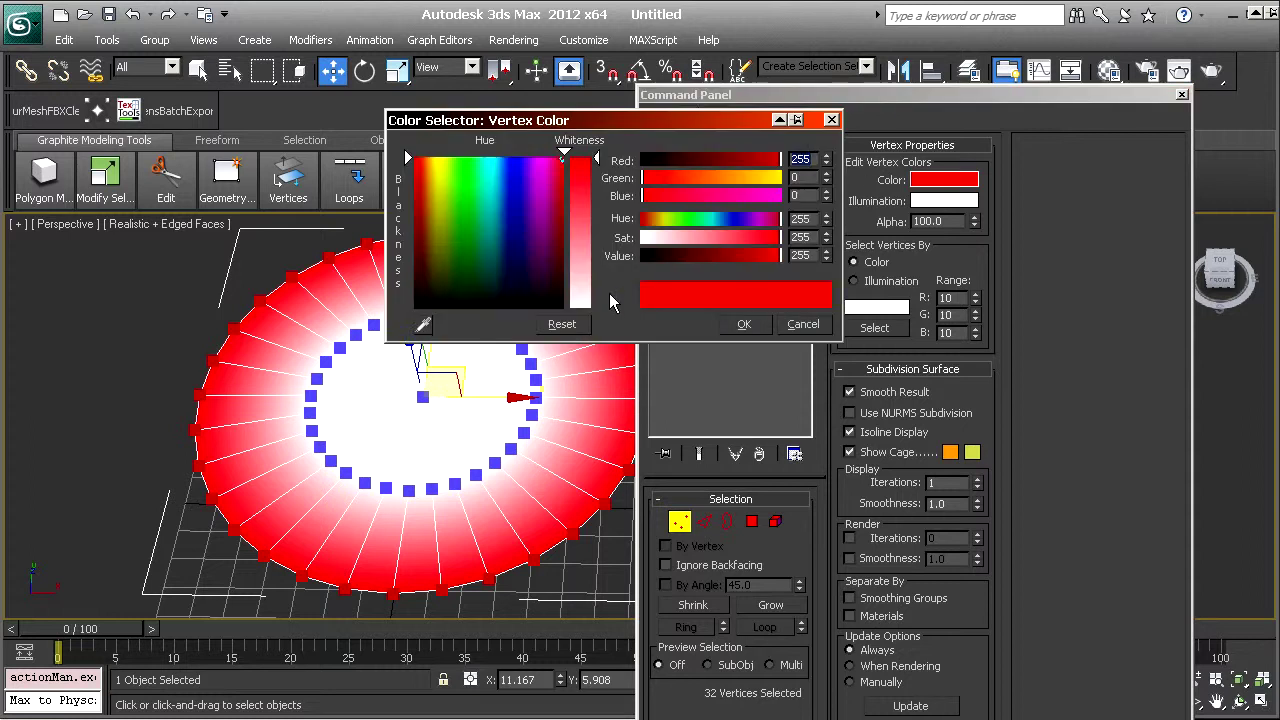
left_click_drag(700, 178, 820, 180)
left_click_drag(744, 162, 617, 183)
left_click(740, 327)
middle_click_drag(549, 328, 517, 328)
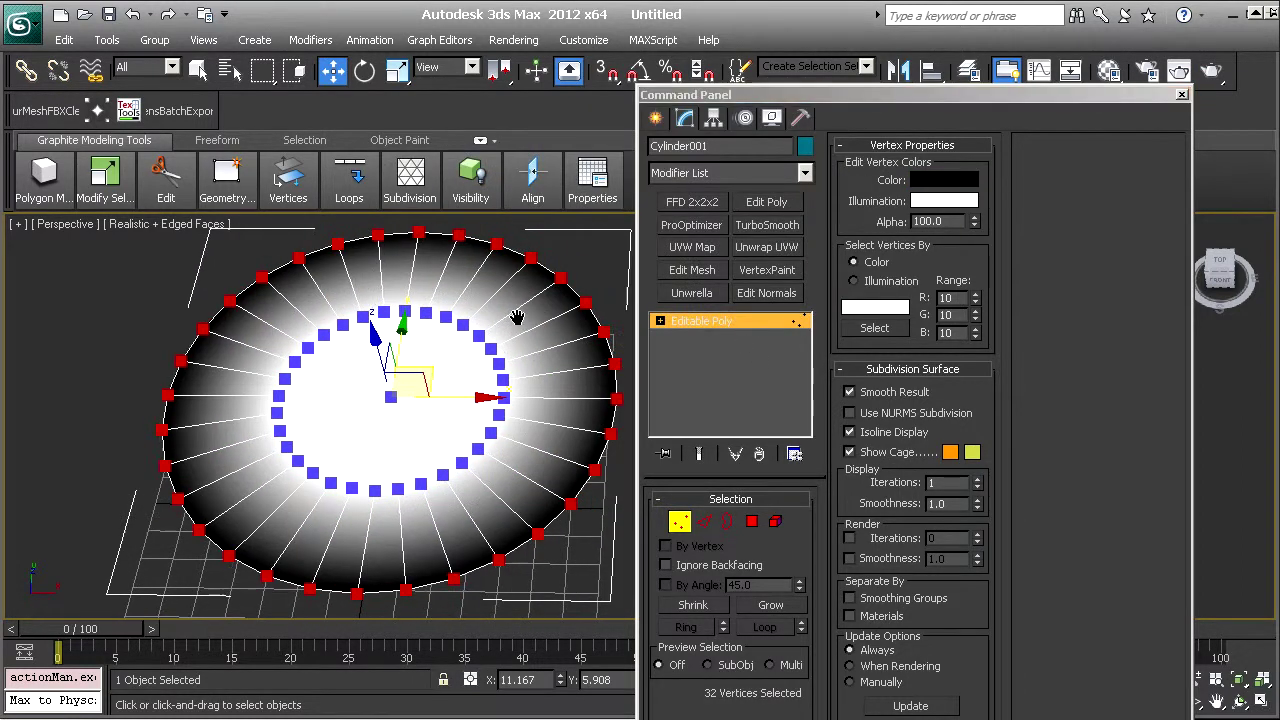
Leave vertex editing and inspect the disc's black-to-white gradient in shaded view, with and without edges
key("F3")
key("F3")
key("F4")
left_click(728, 322)
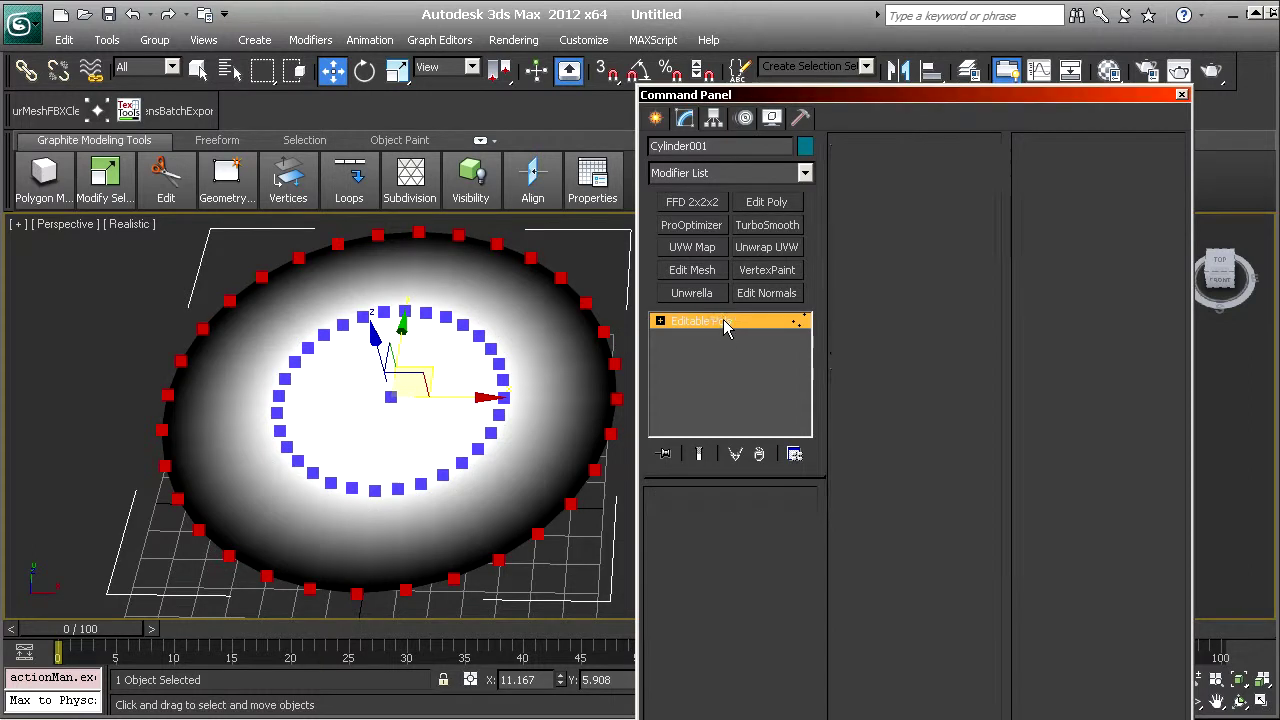
mouse_move(480, 372)
middle_mouse_down("alt")
mouse_move(443, 366)
mouse_move(482, 351)
middle_mouse_up("alt")
key("F4")
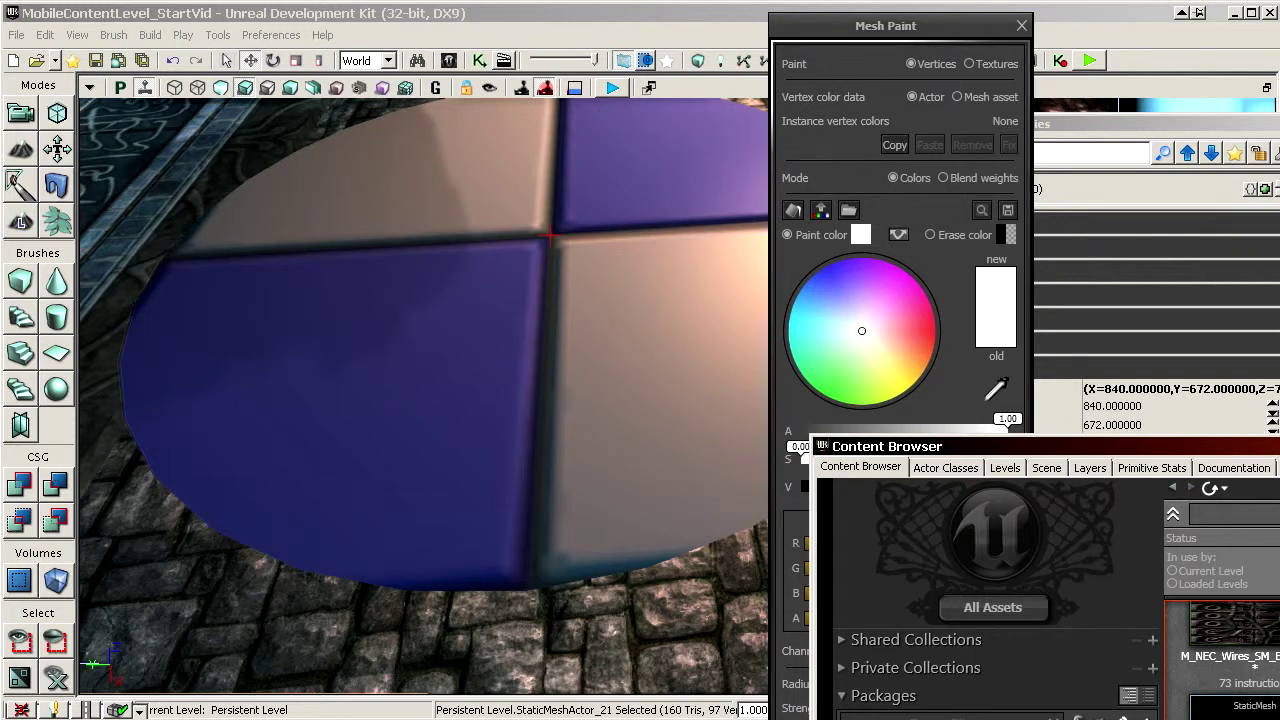
Check the round plane's vertex colors in UDK again, leave Mesh Paint mode and apply the FogPlane_Mat material to it
left_click(793, 210)
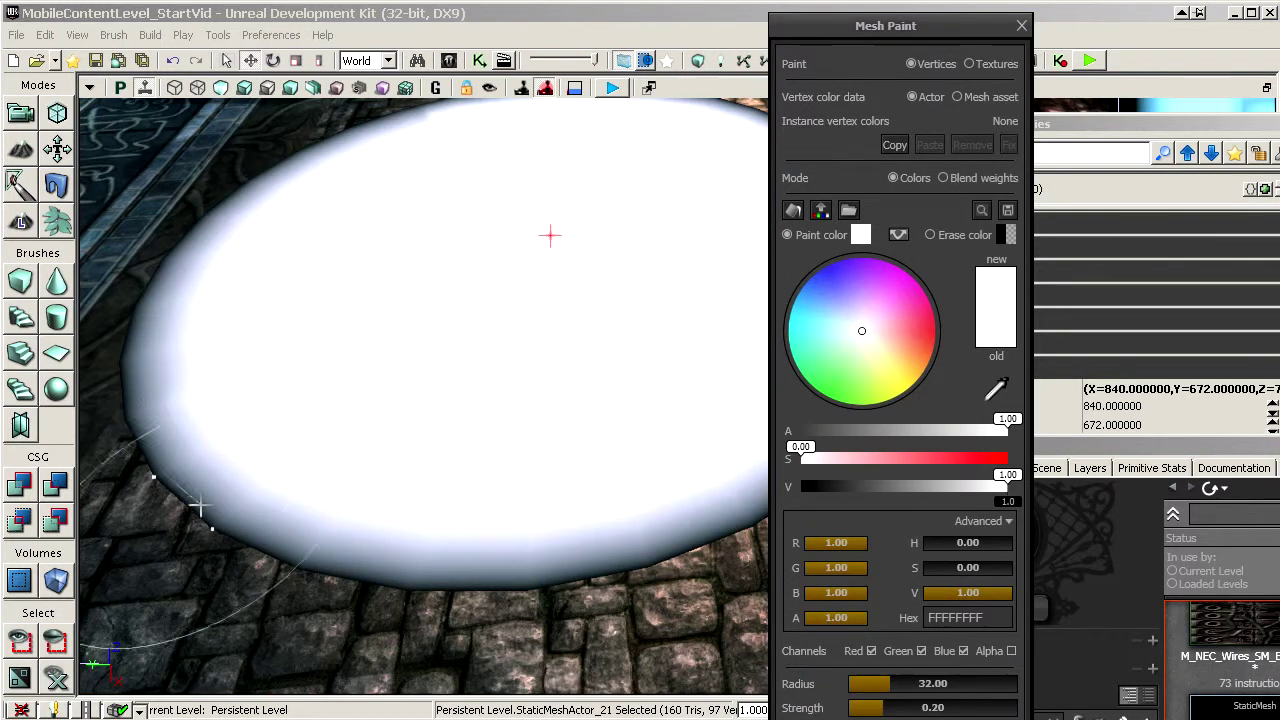
key("ctrl+z")
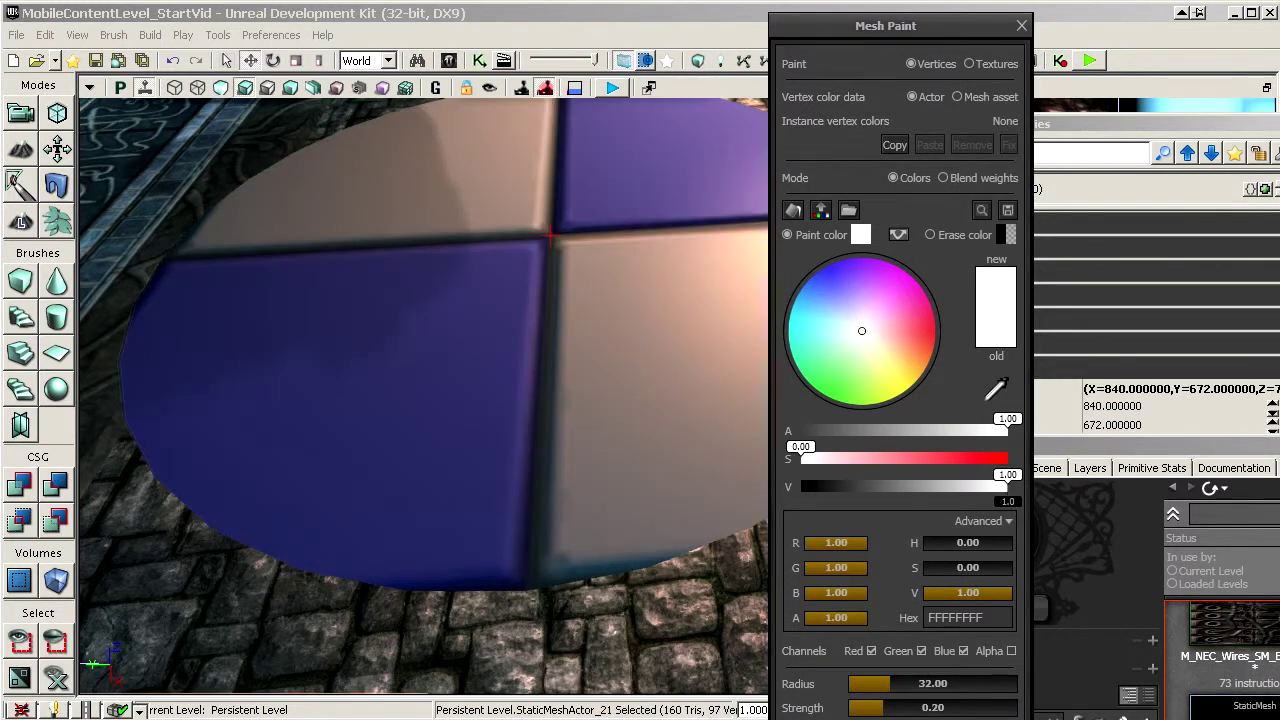
left_click_drag(1279, 440, 1166, 173)
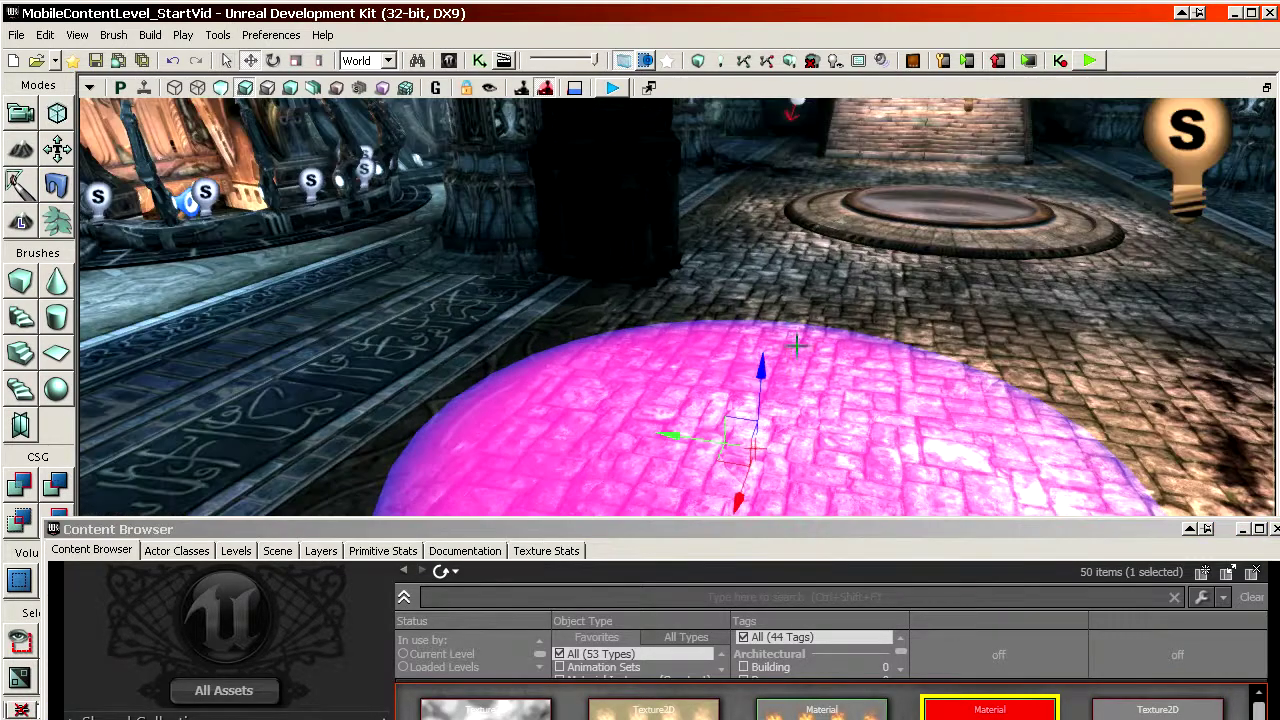
left_click(637, 217)
right_click_drag(638, 217, 724, 211)
left_click(724, 211)
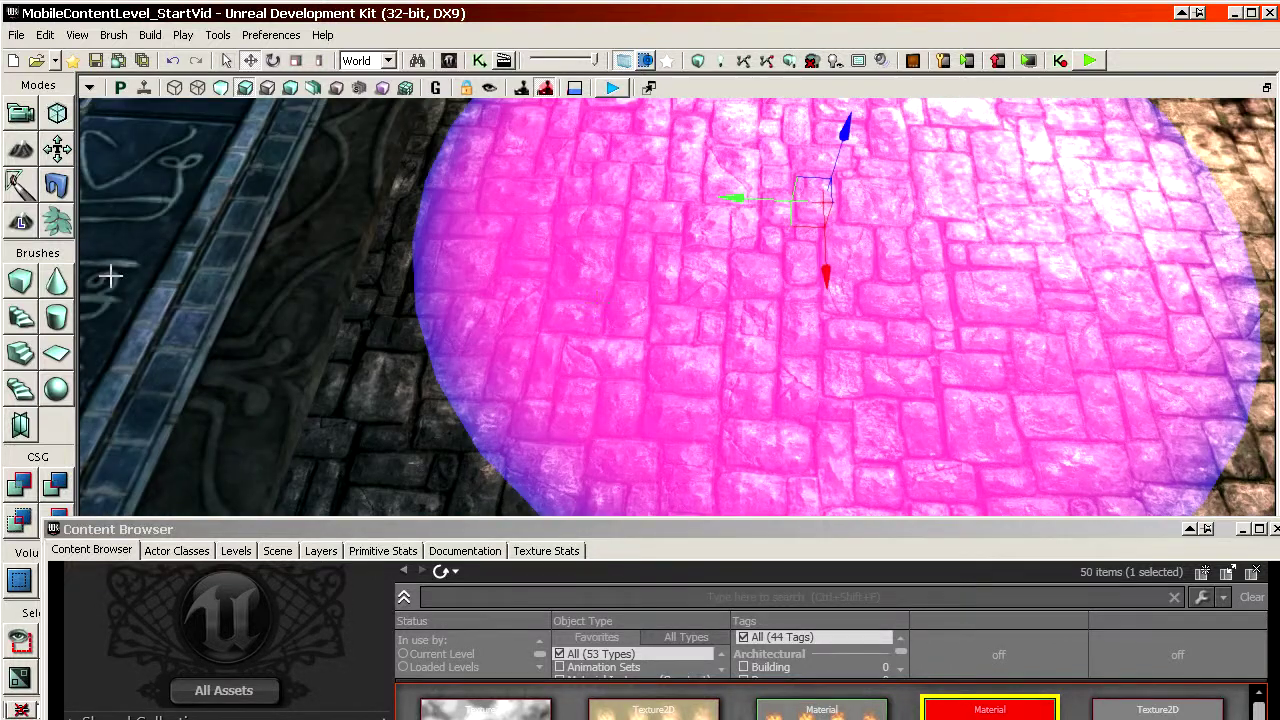
In Mesh Paint mode, set the paint color's value to 0.00 for black and paint from the fog plane's edge toward its middle
left_click(18, 183)
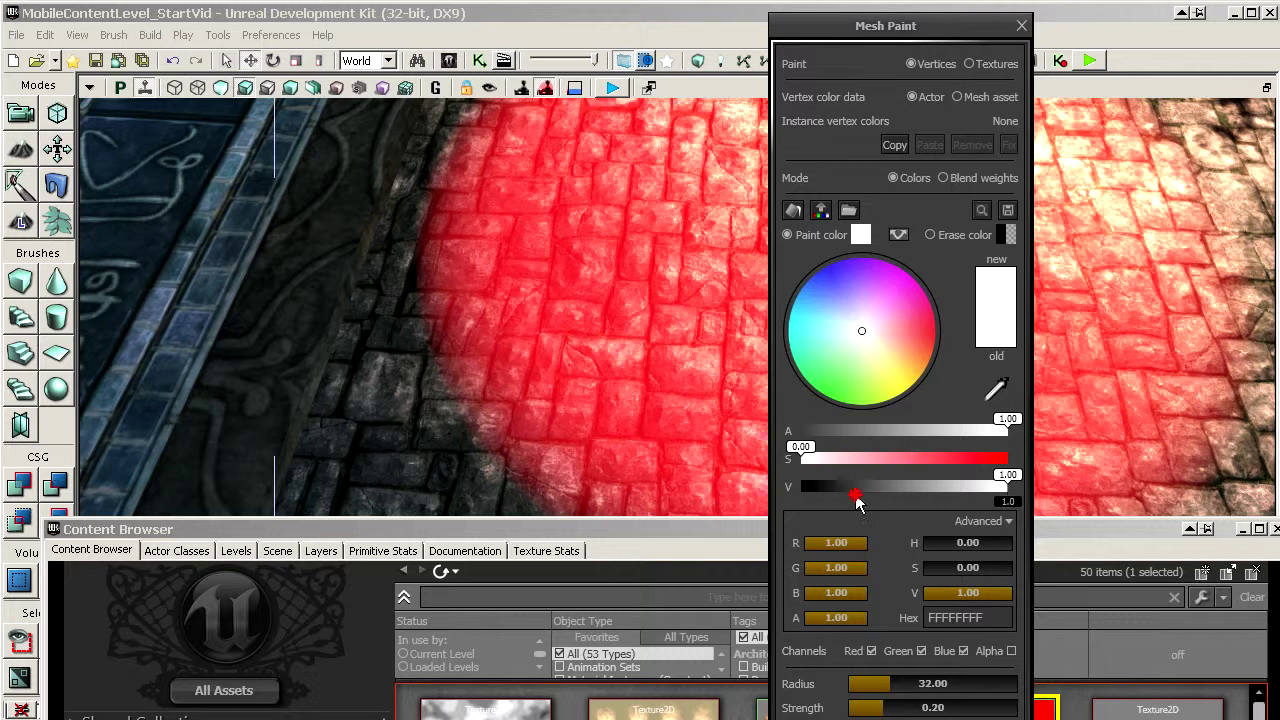
left_click_drag(843, 489, 798, 489)
mouse_move(423, 355)
left_mouse_down()
mouse_move(367, 351)
mouse_move(476, 278)
mouse_move(417, 166)
mouse_move(550, 293)
mouse_move(600, 230)
mouse_move(592, 170)
left_mouse_up()
mouse_move(592, 170)
right_mouse_down()
mouse_move(590, 240)
mouse_move(565, 255)
right_mouse_up()
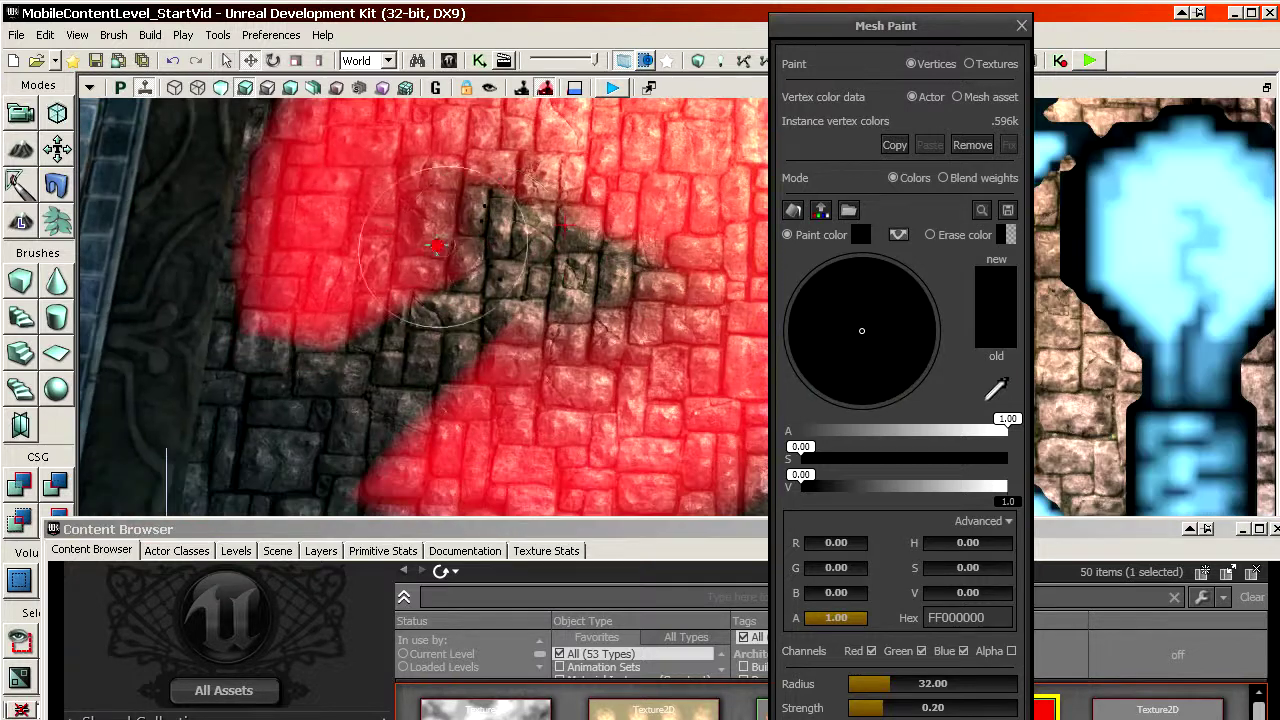
Return to camera mode and view the fog plane up close against the stone floor
left_click(32, 113)
mouse_move(426, 276)
left_mouse_down()
mouse_move(383, 218)
mouse_move(366, 143)
left_mouse_up()
left_click(494, 177)
mouse_move(494, 177)
left_mouse_down()
mouse_move(500, 310)
mouse_move(508, 230)
mouse_move(550, 215)
mouse_move(128, 291)
left_mouse_up()
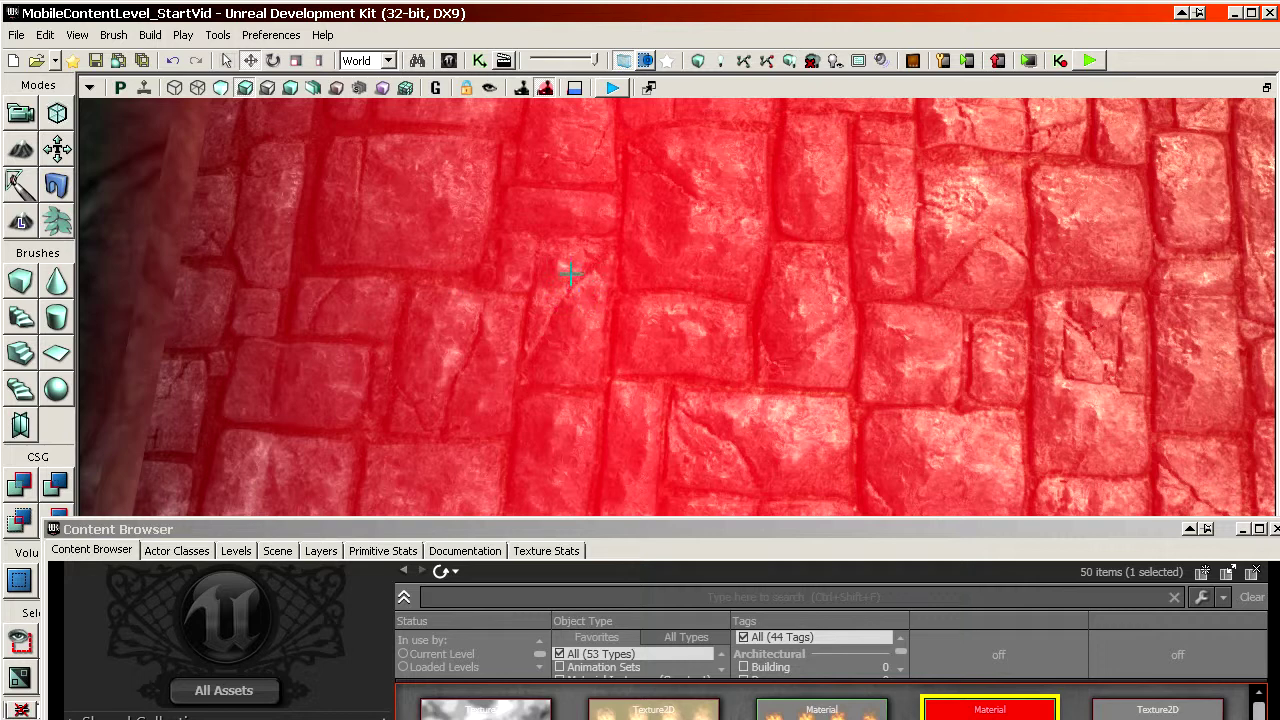
Turn on mobile feature emulation for the level and check FogPlane_Mat's preview and node network in the Material Editor
left_click_drag(600, 300, 572, 273)
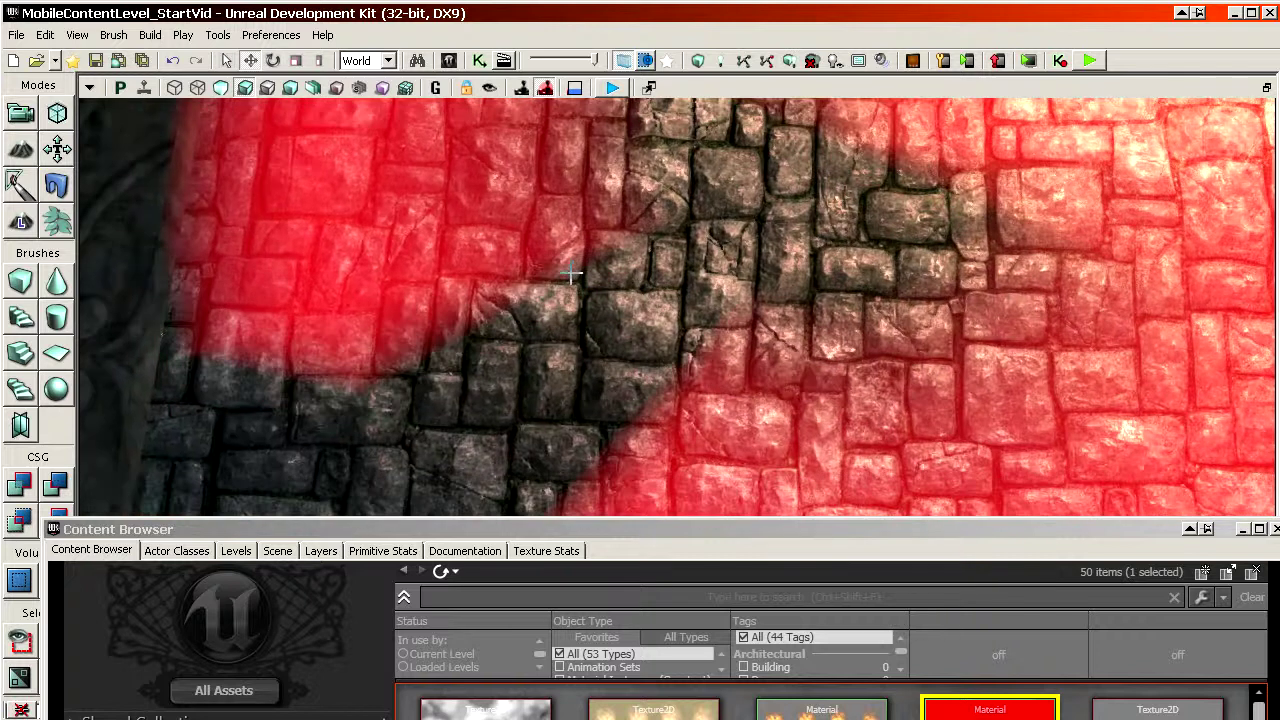
left_click_drag(1279, 92, 837, 322)
left_click(913, 60)
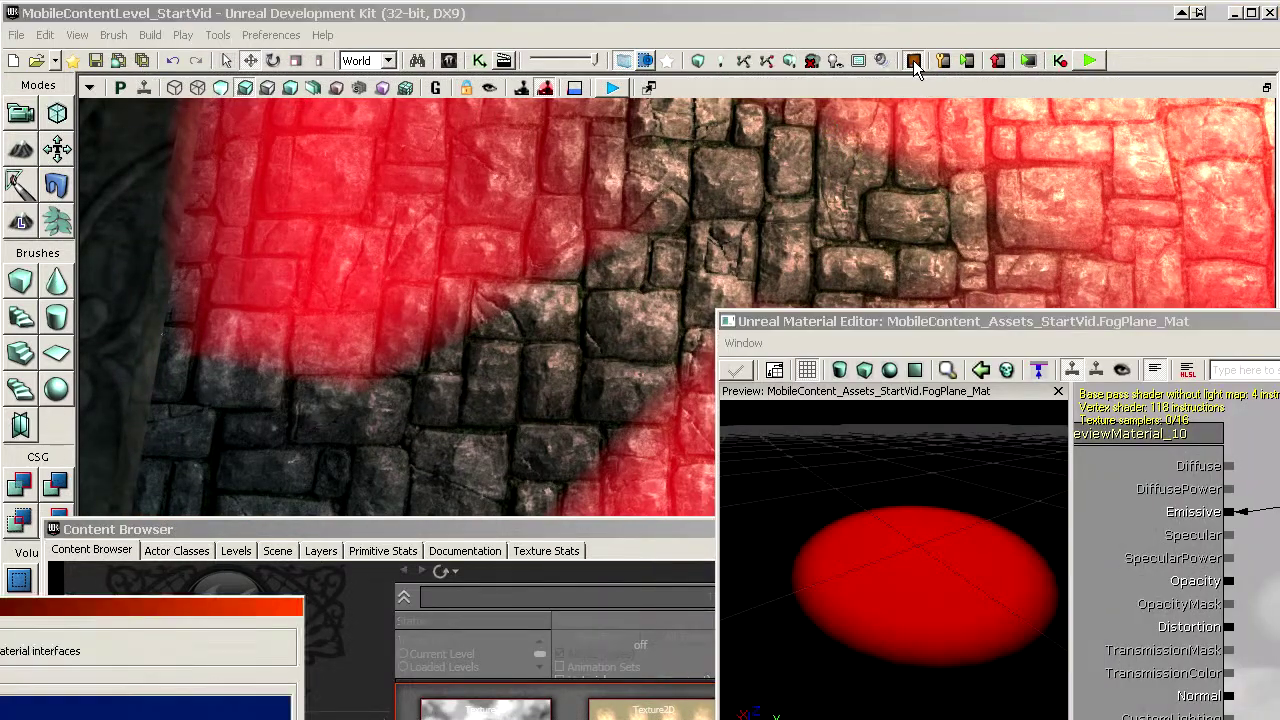
left_click_drag(307, 46, 310, 44)
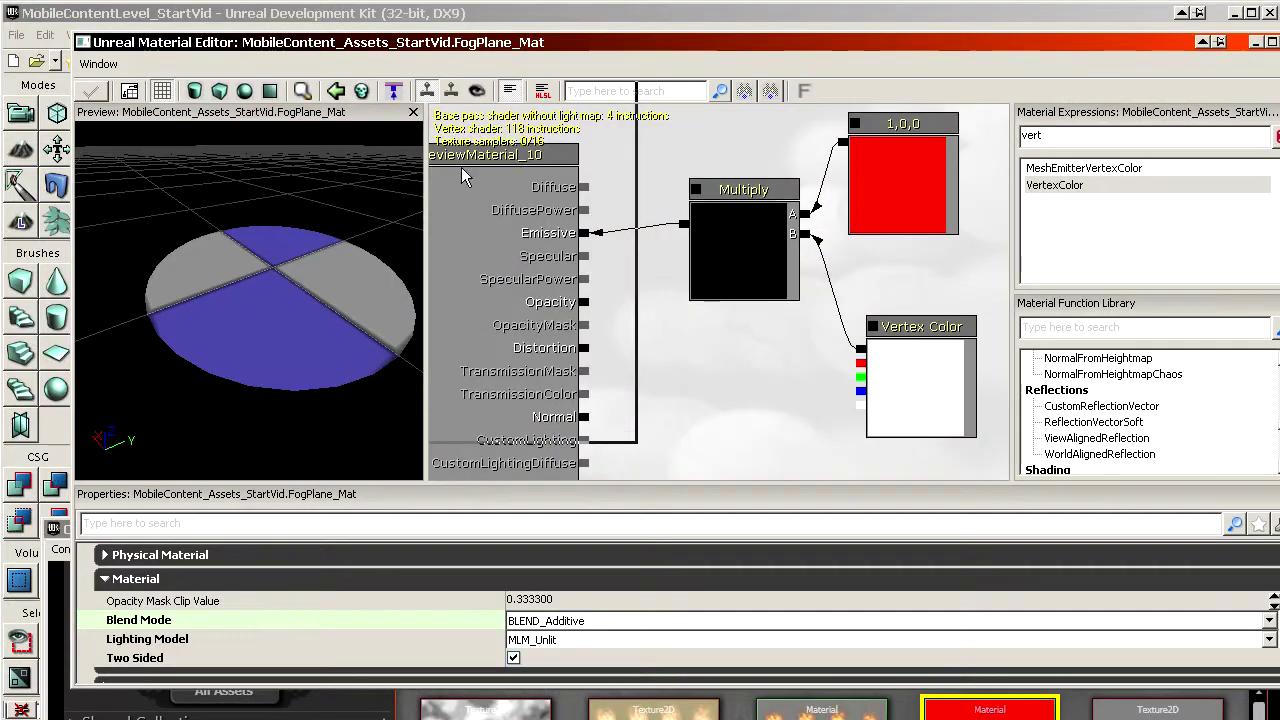
scroll(660, 225, "down", 2)
left_click_drag(676, 219, 617, 261)
left_click_drag(713, 378, 720, 343)
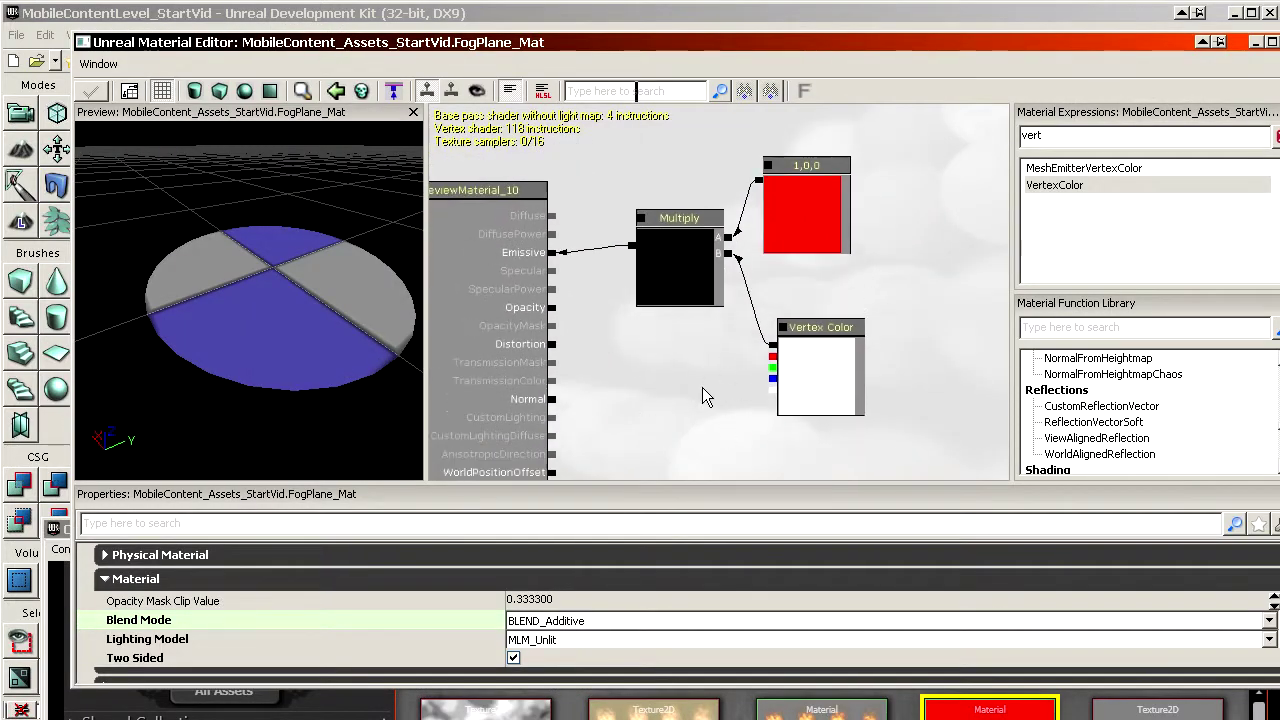
Assign the White_D texture from the MobileContent_Assets_StartVid package as FogPlane_Mat's Mobile Base Texture
left_click_drag(510, 490, 535, 215)
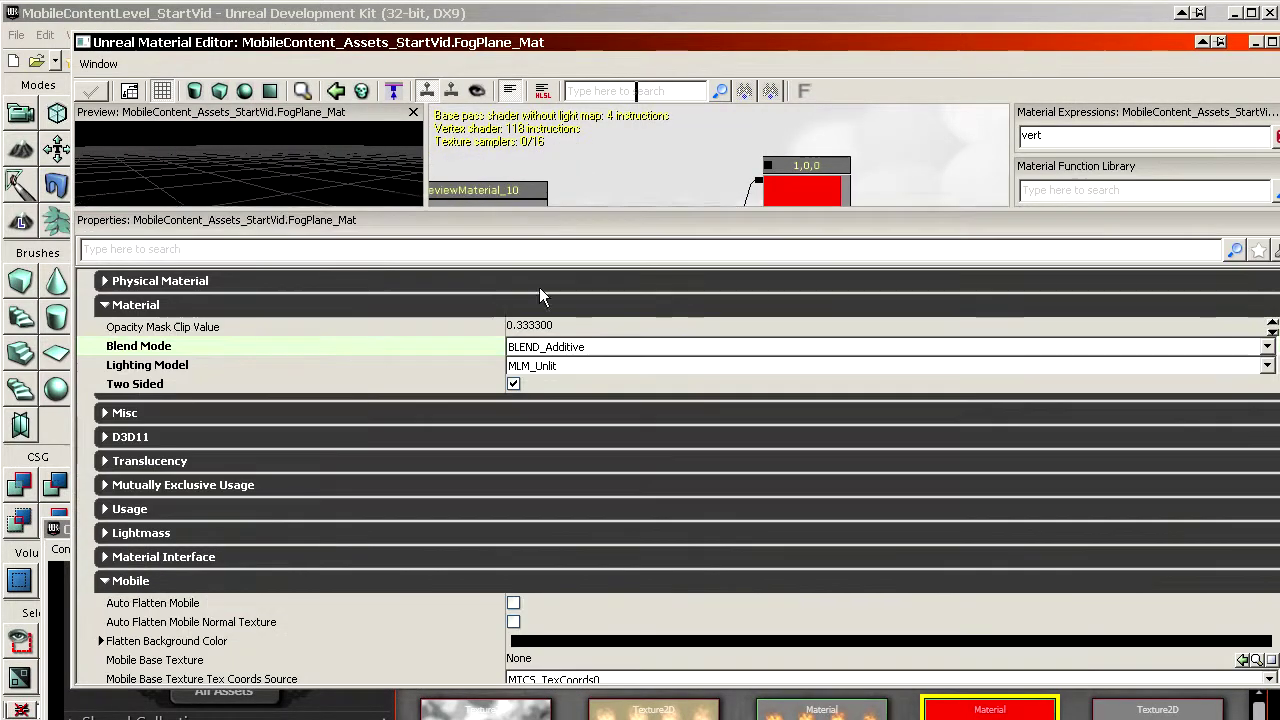
left_click(327, 306)
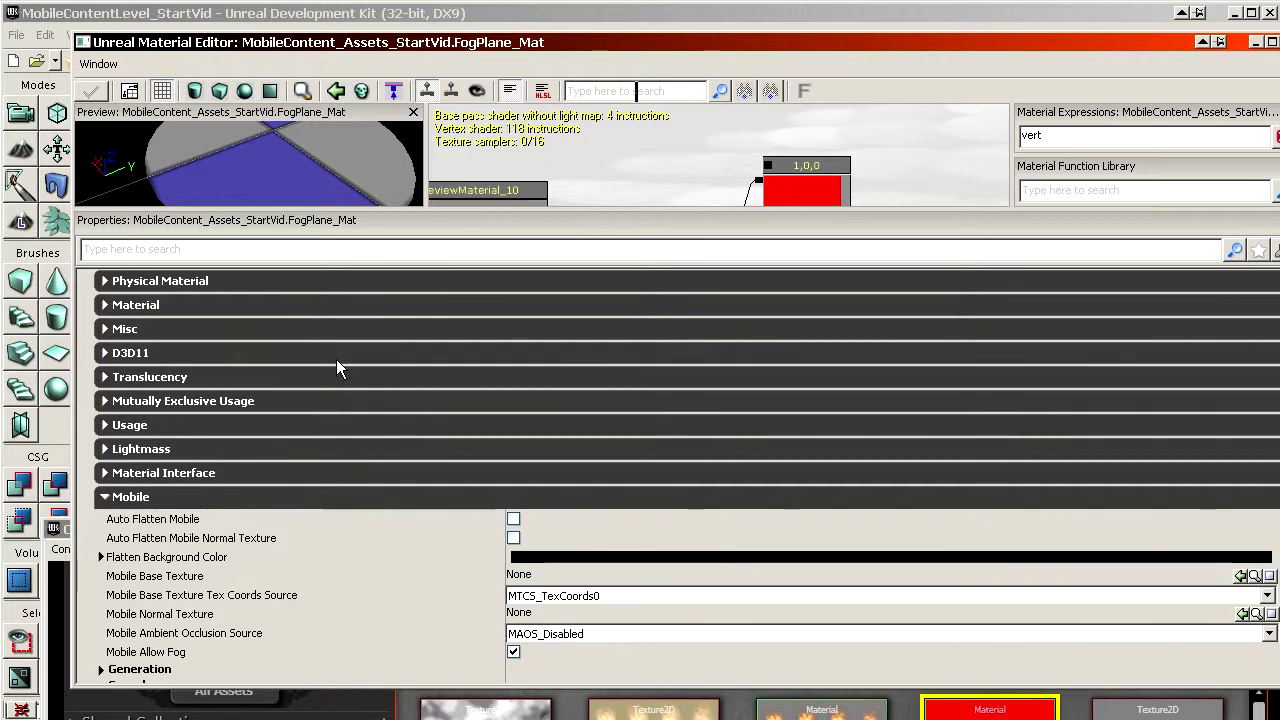
left_click(259, 580)
left_click(517, 576)
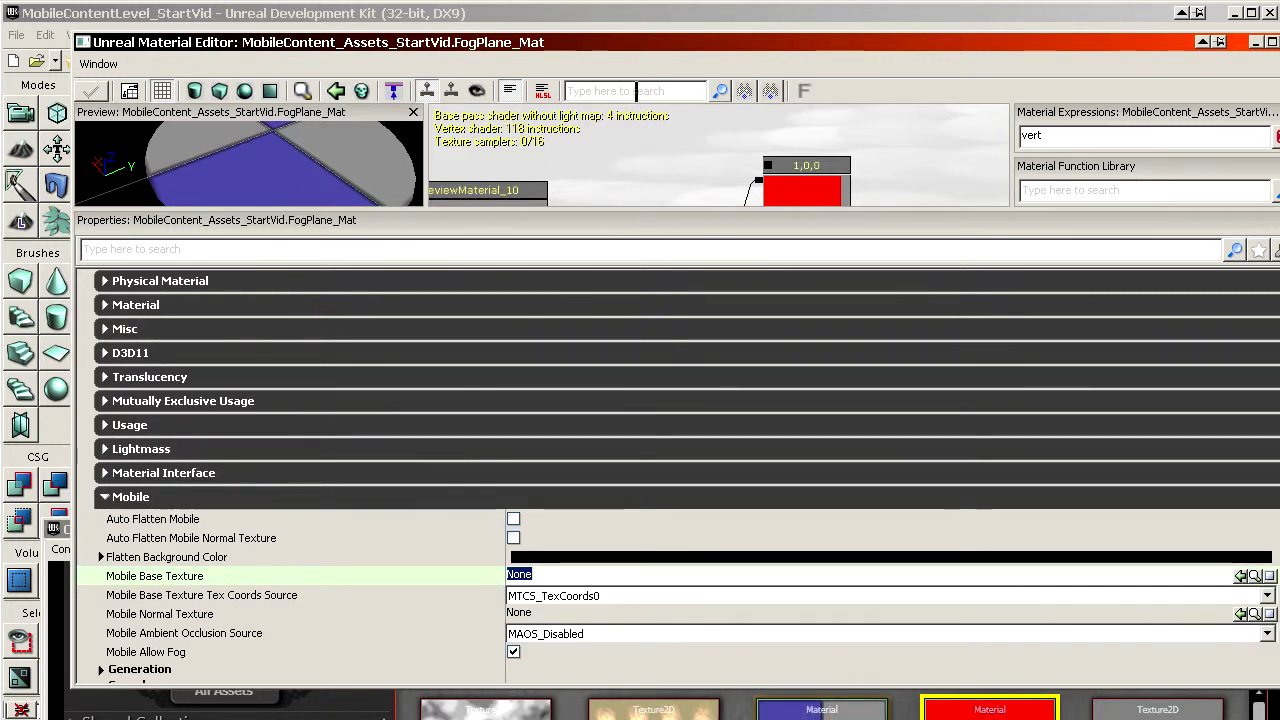
left_click(904, 706)
left_click_drag(835, 531, 840, 46)
scroll(945, 355, "down", 15)
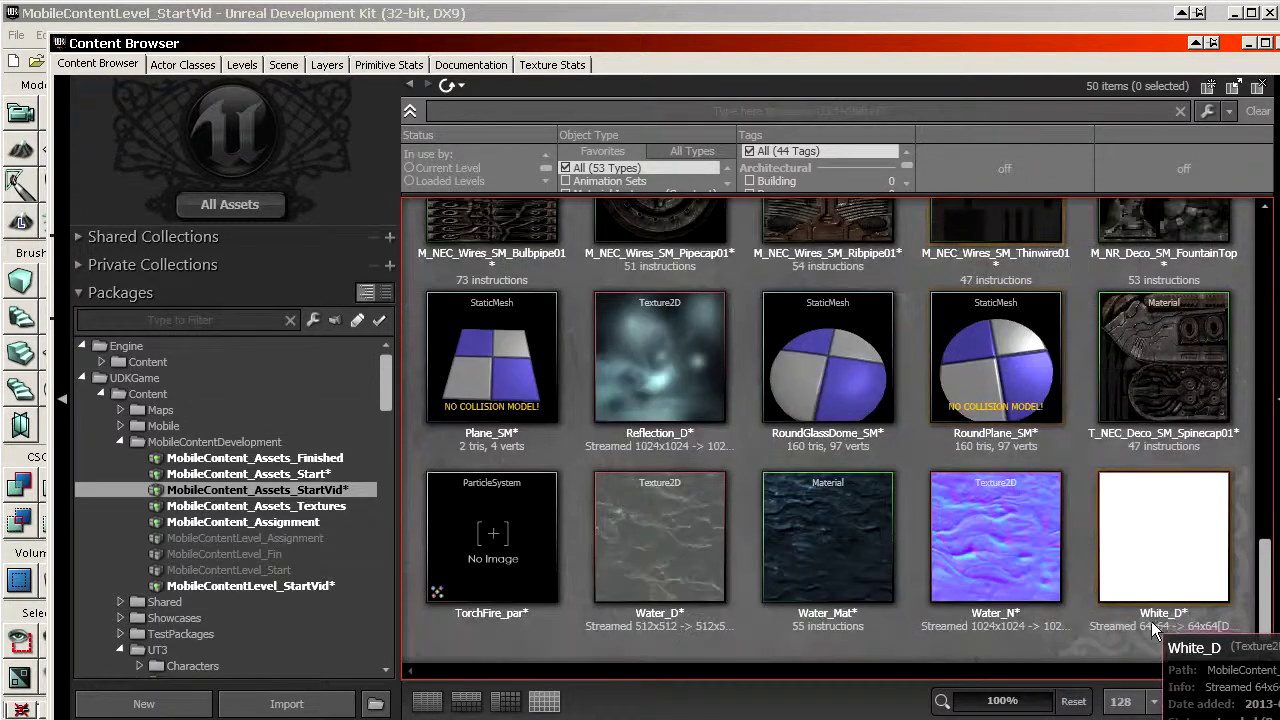
left_click(1157, 610)
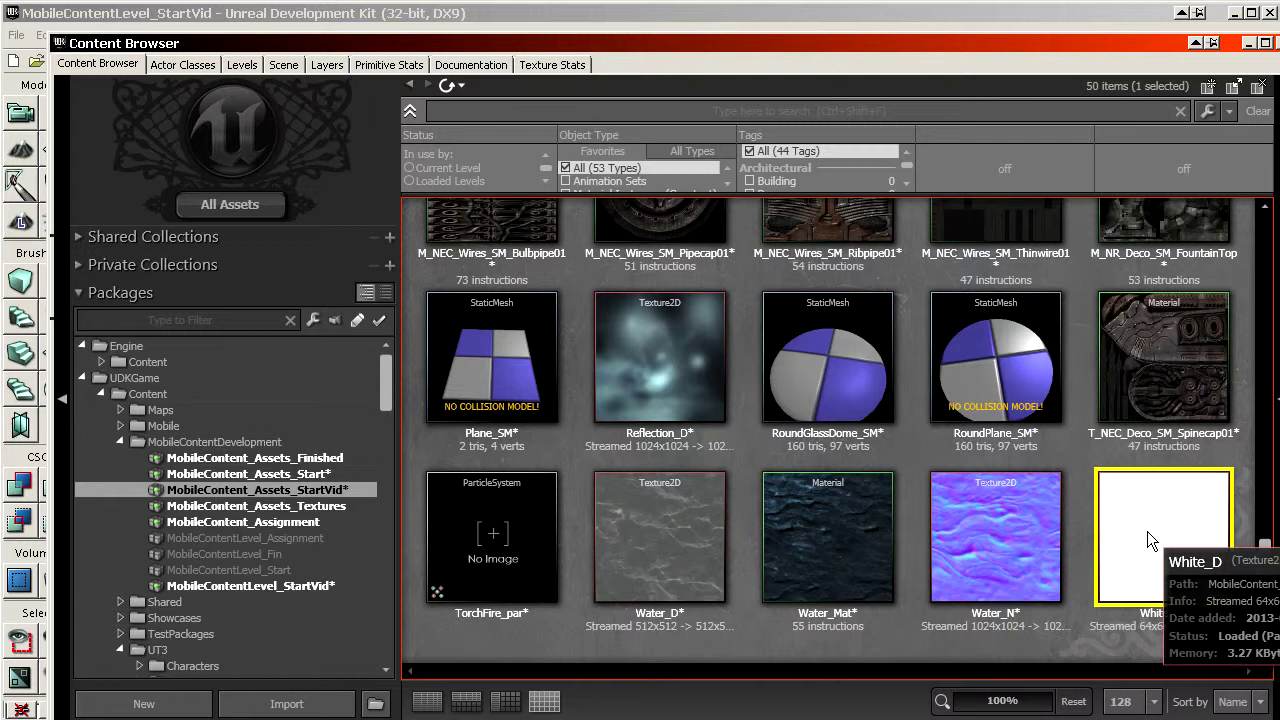
left_click_drag(703, 44, 1279, 58)
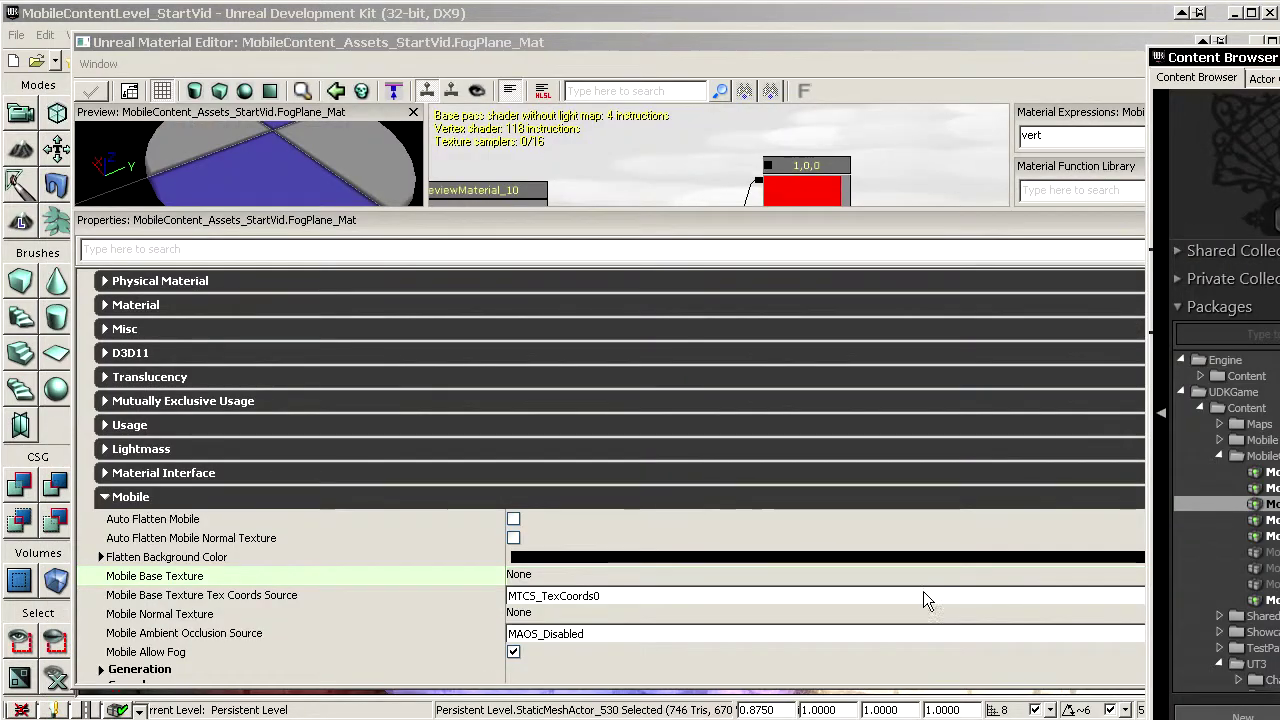
left_click(1000, 576)
left_click(1240, 577)
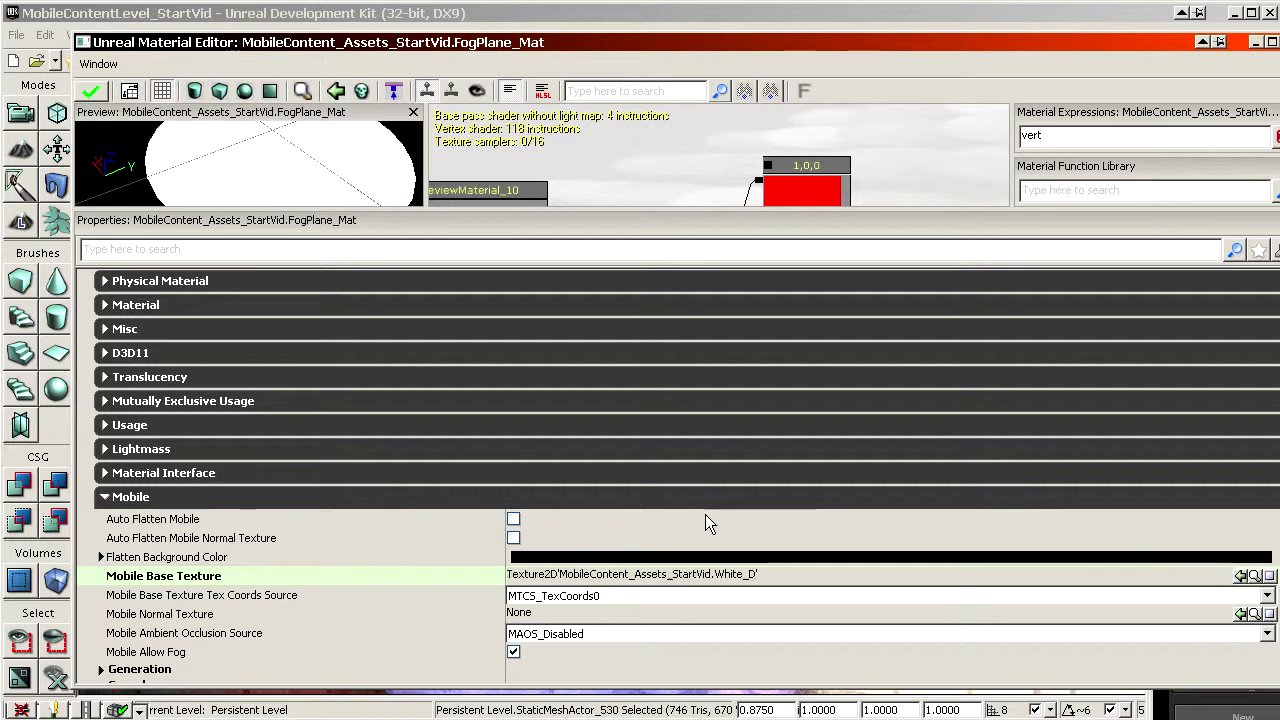
Enable Use Mobile Uniform Color Multiply in FogPlane_Mat's mobile Color Blending settings
left_click_drag(362, 153, 432, 370)
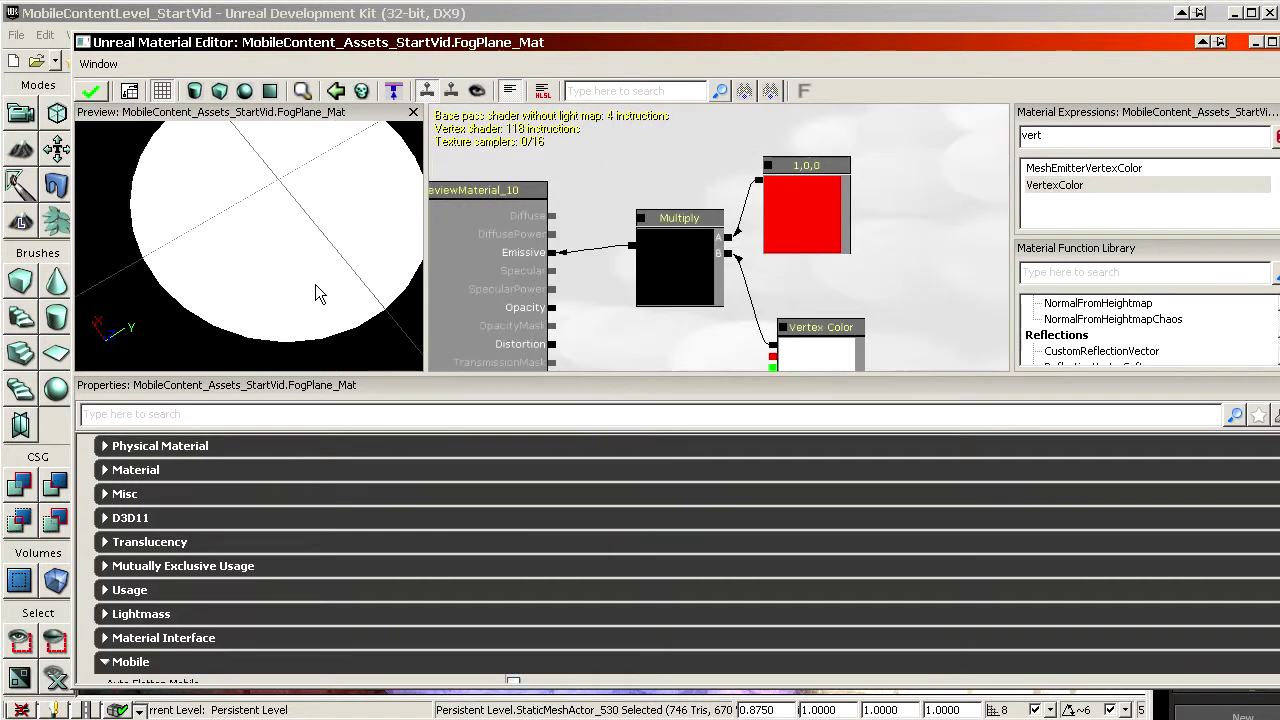
scroll(390, 682, "down", 3)
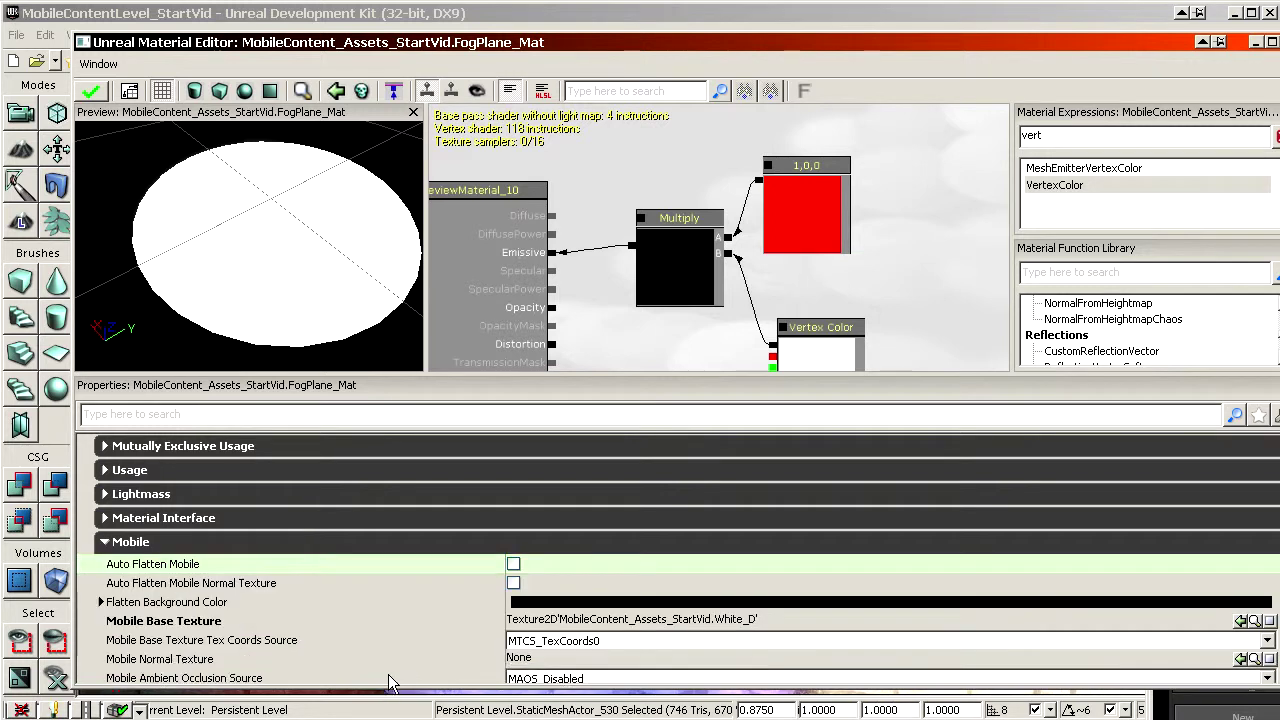
scroll(390, 682, "down", 6)
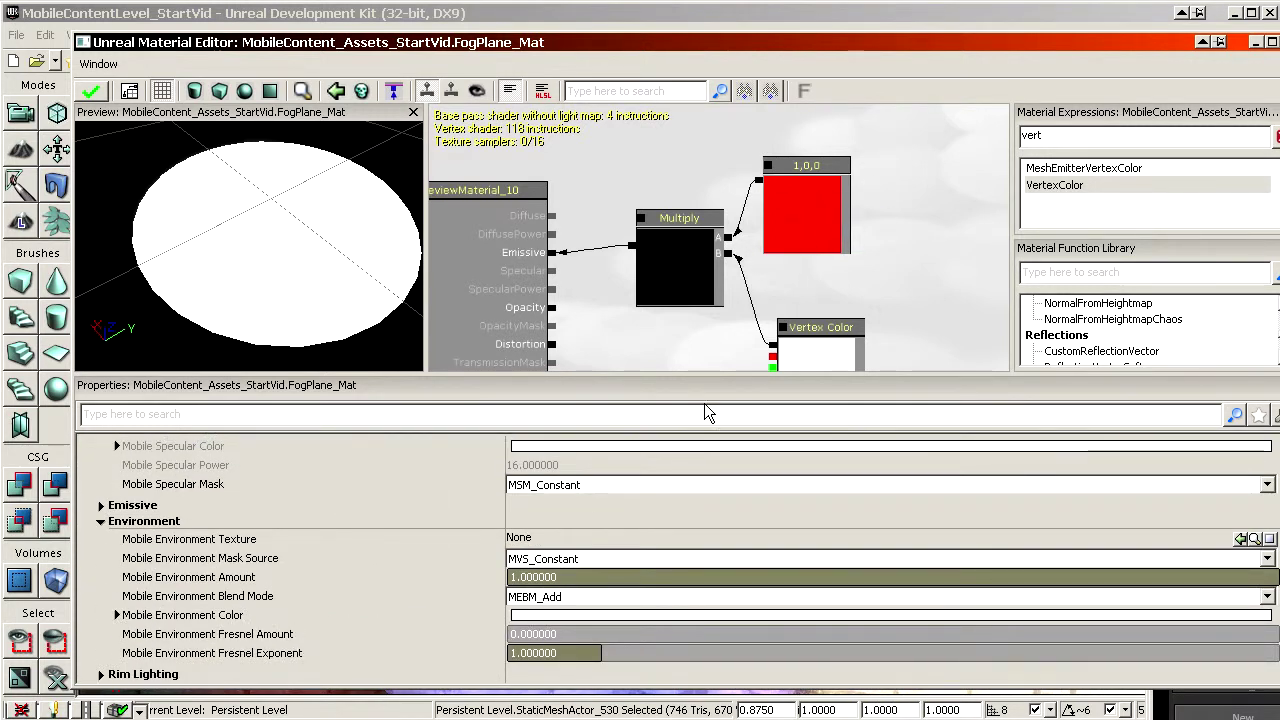
left_click(153, 521)
scroll(250, 564, "down", 1)
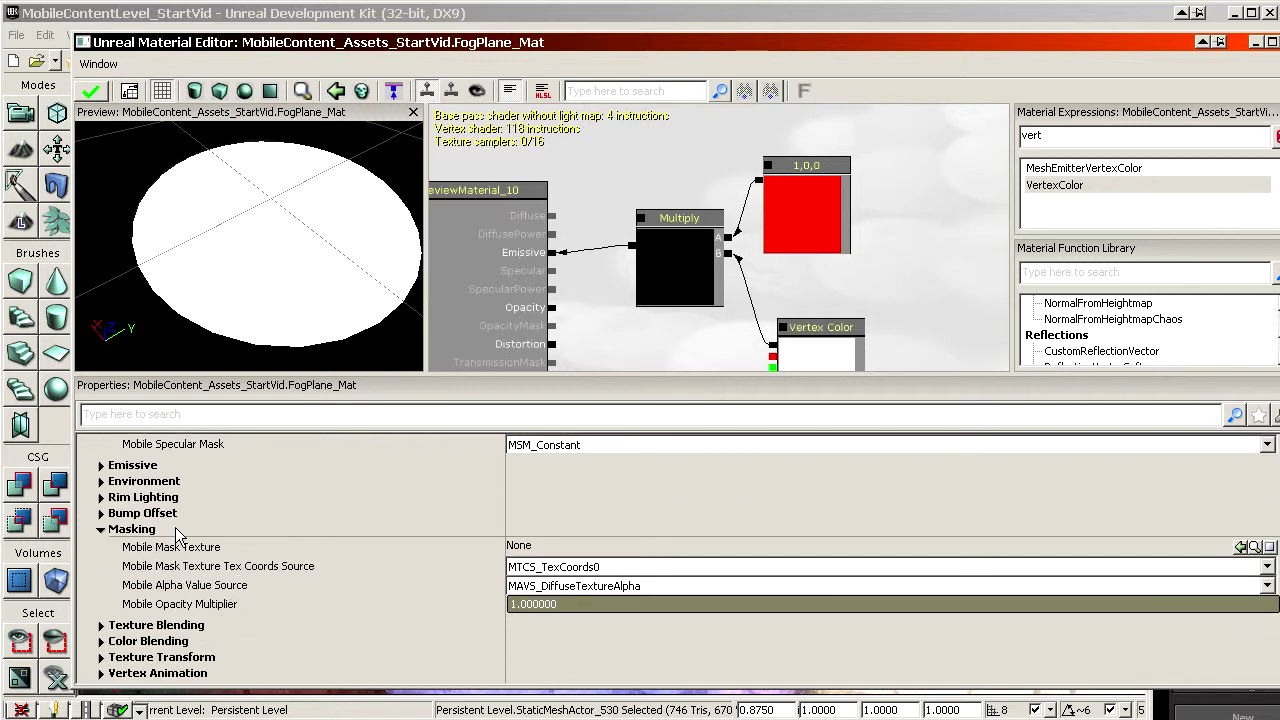
left_click(138, 525)
left_click(160, 604)
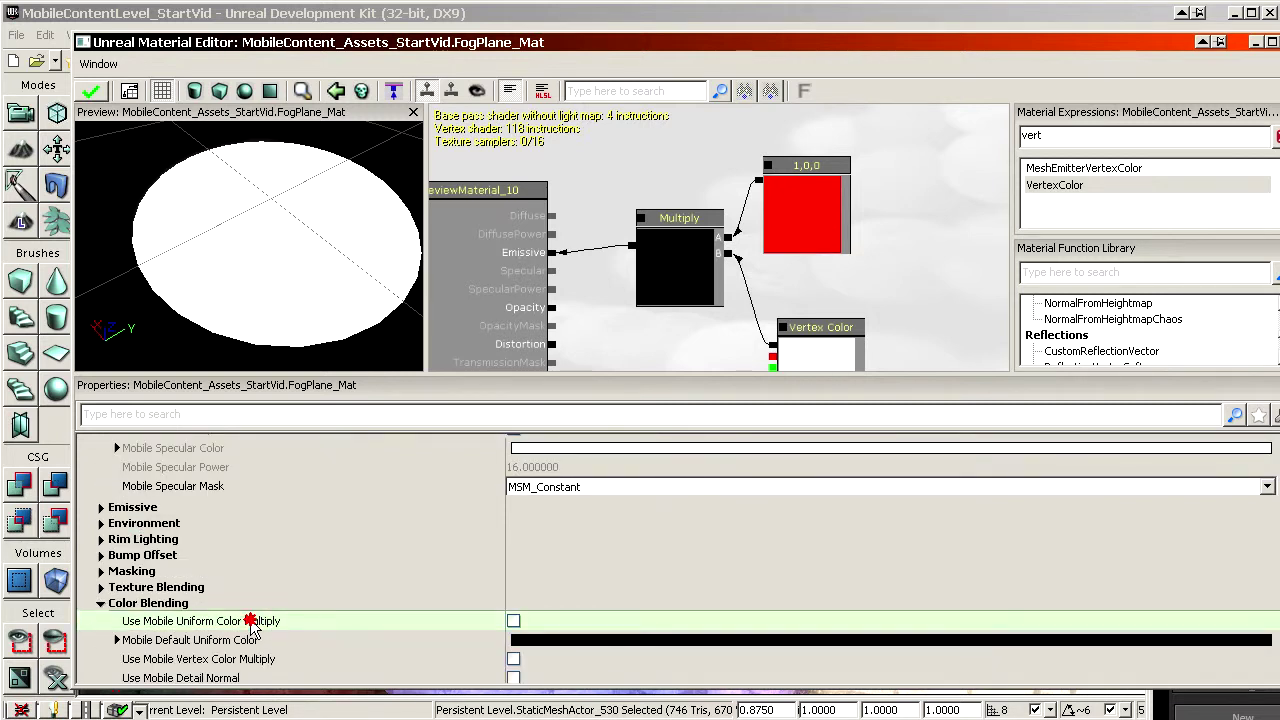
double_click(250, 621)
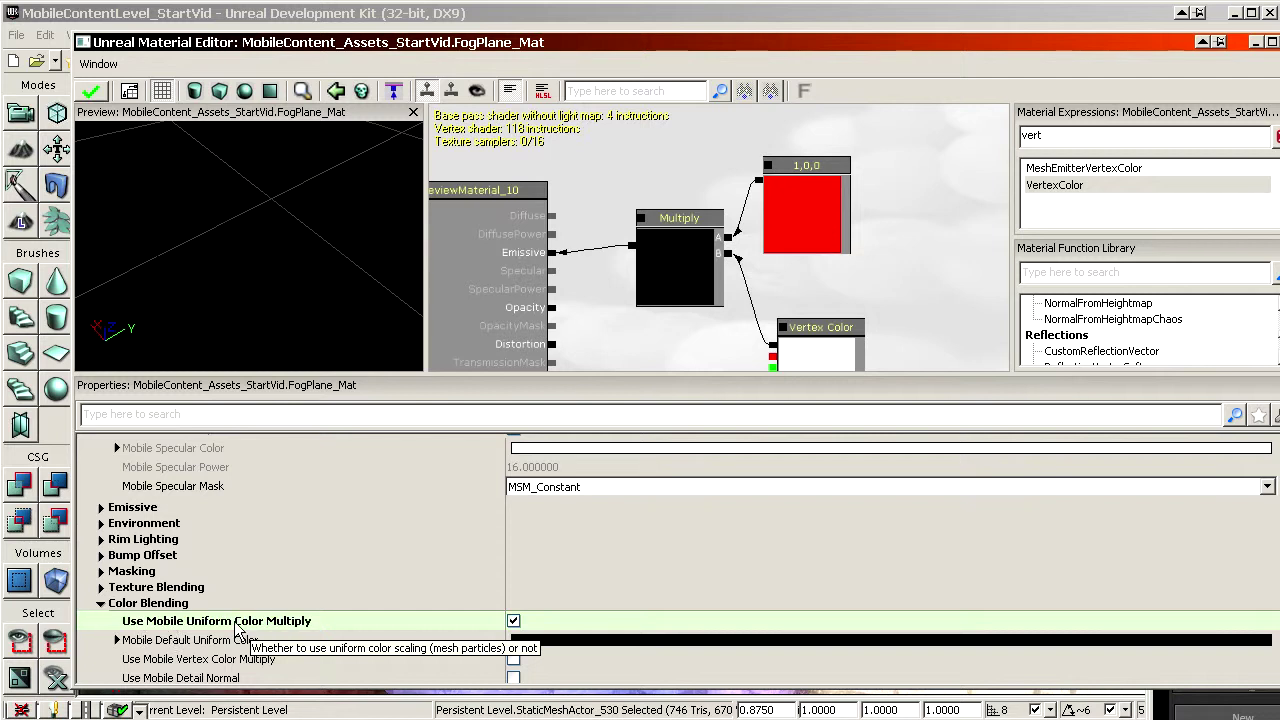
Set FogPlane_Mat's Mobile Default Uniform Color to a bright orange-red and check the material preview
left_click(541, 640)
left_click_drag(558, 278, 588, 298)
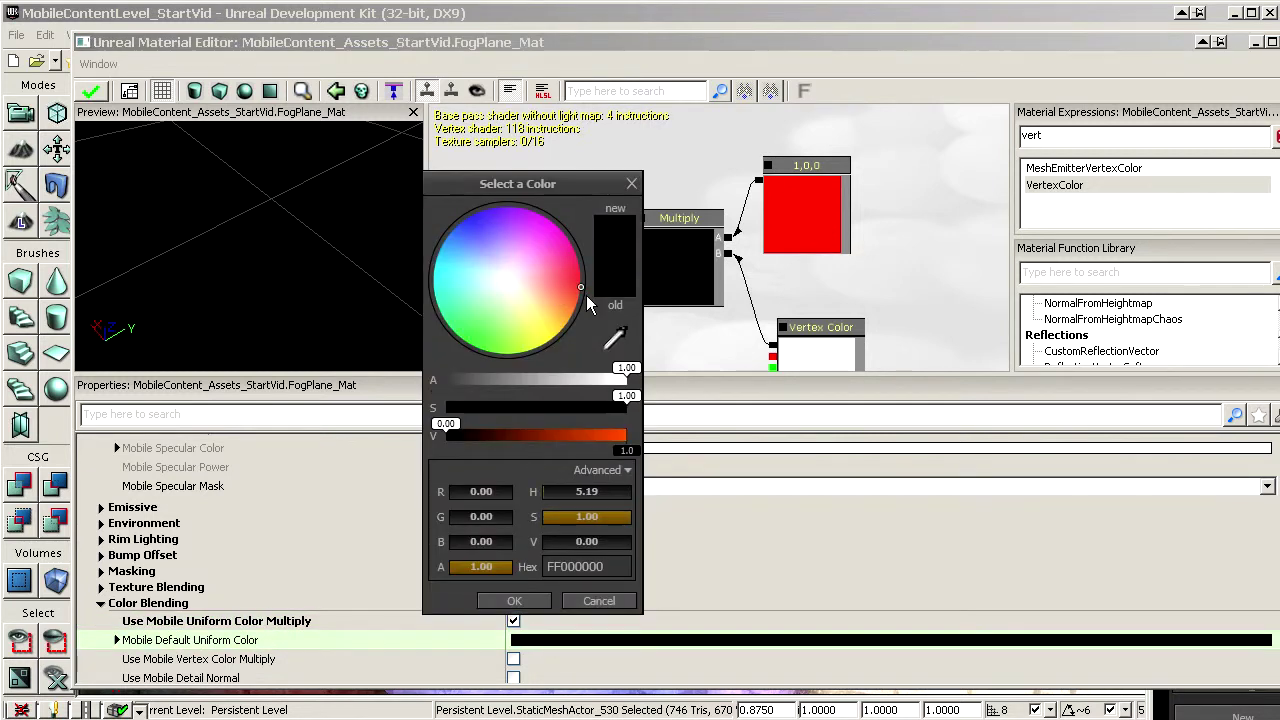
left_click(609, 446)
left_click(514, 601)
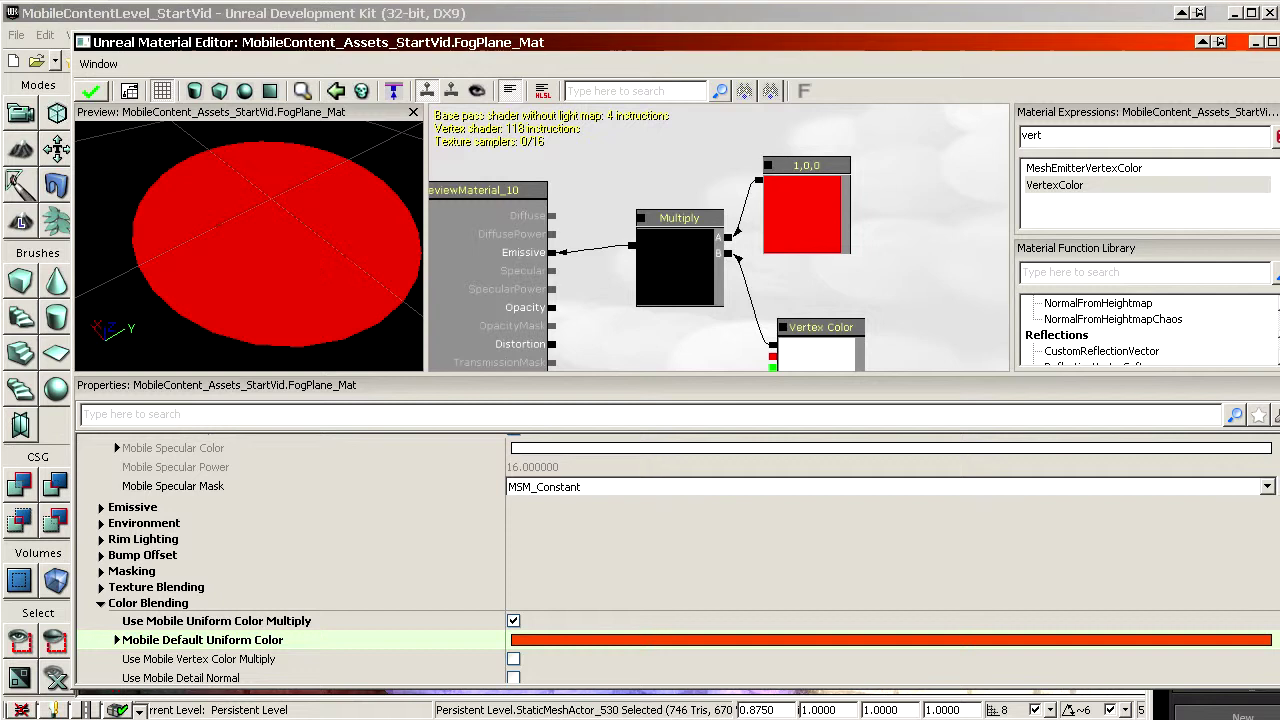
right_click_drag(310, 280, 310, 310)
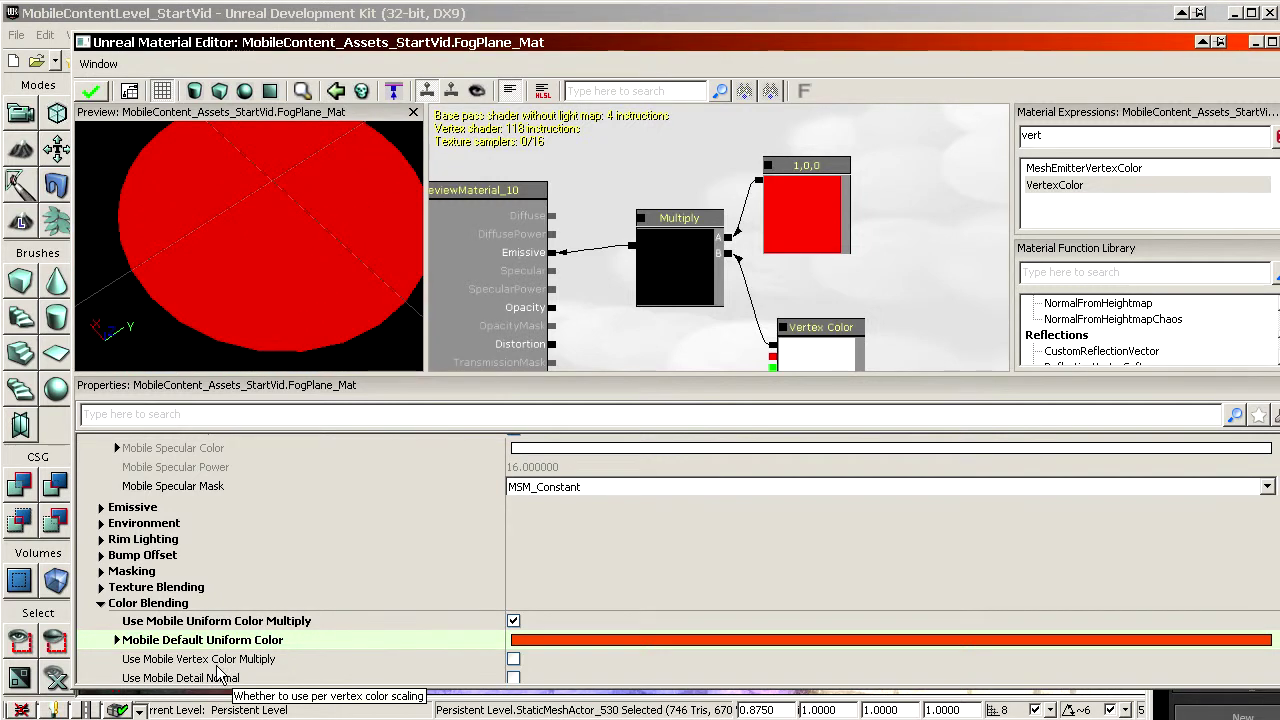
Enable Use Mobile Vertex Color Multiply, inspect the preview disc, and apply the changes to FogPlane_Mat
left_click(151, 667)
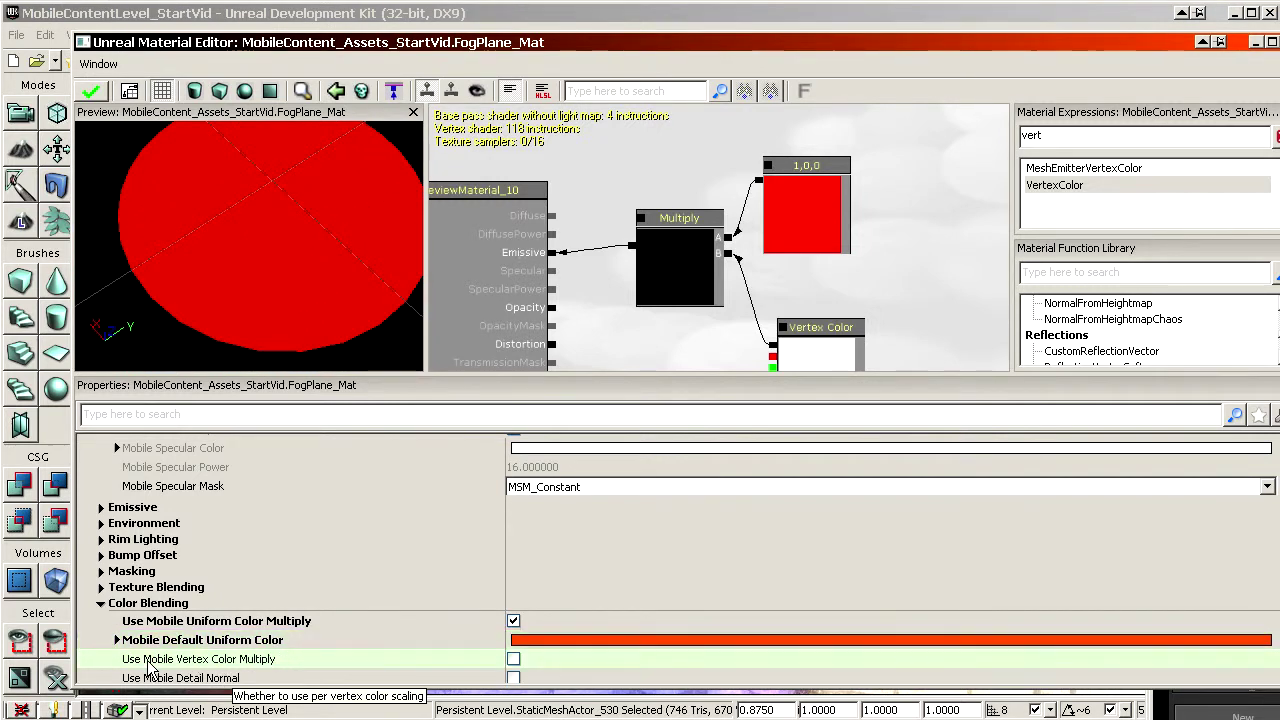
double_click(240, 665)
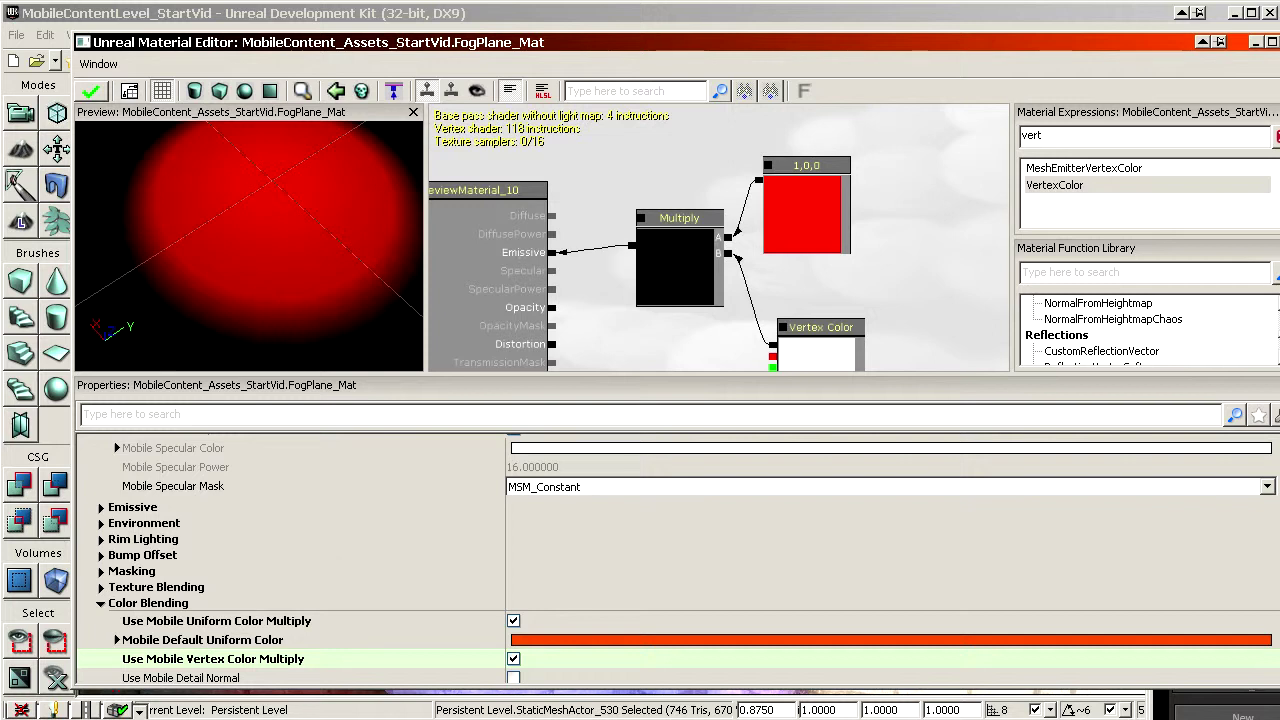
right_click_drag(103, 319, 98, 325)
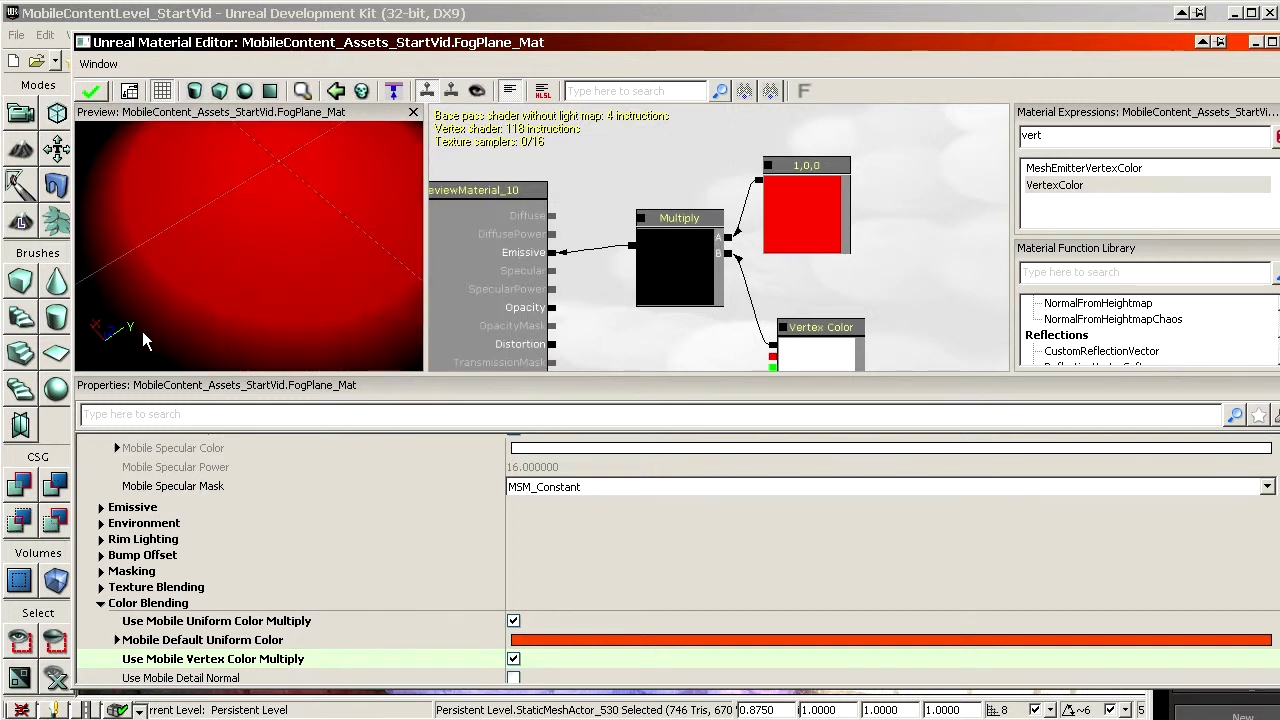
right_click_drag(205, 248, 220, 290)
left_click_drag(311, 46, 959, 32)
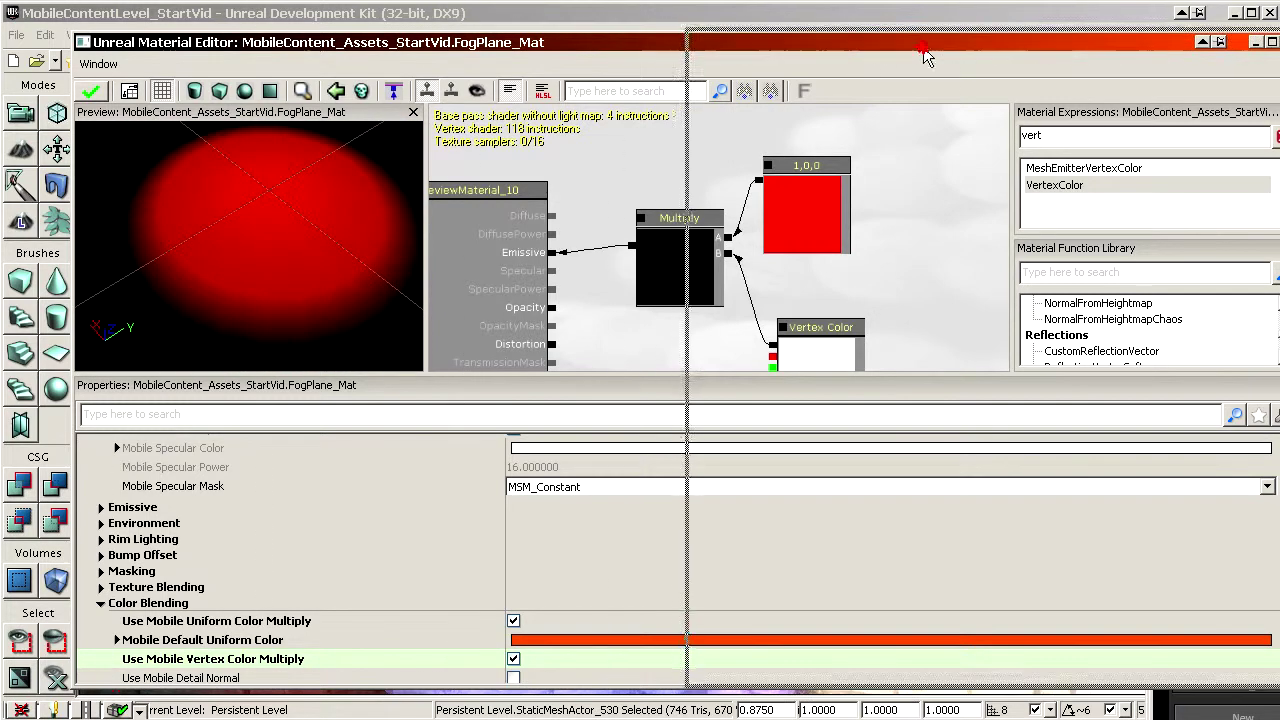
left_click(740, 77)
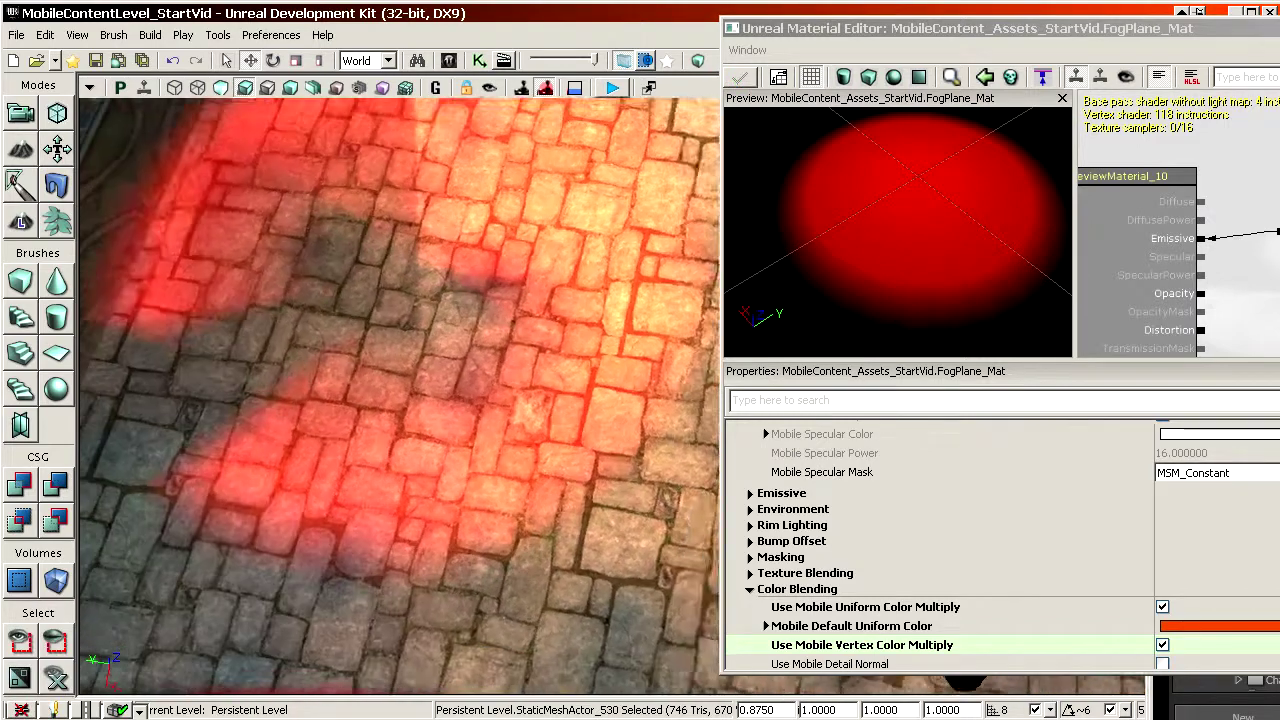
Select the fog plane in the level and paint black vertex color across parts of it in Mesh Paint mode
right_click_drag(480, 420, 511, 395)
left_click(511, 395)
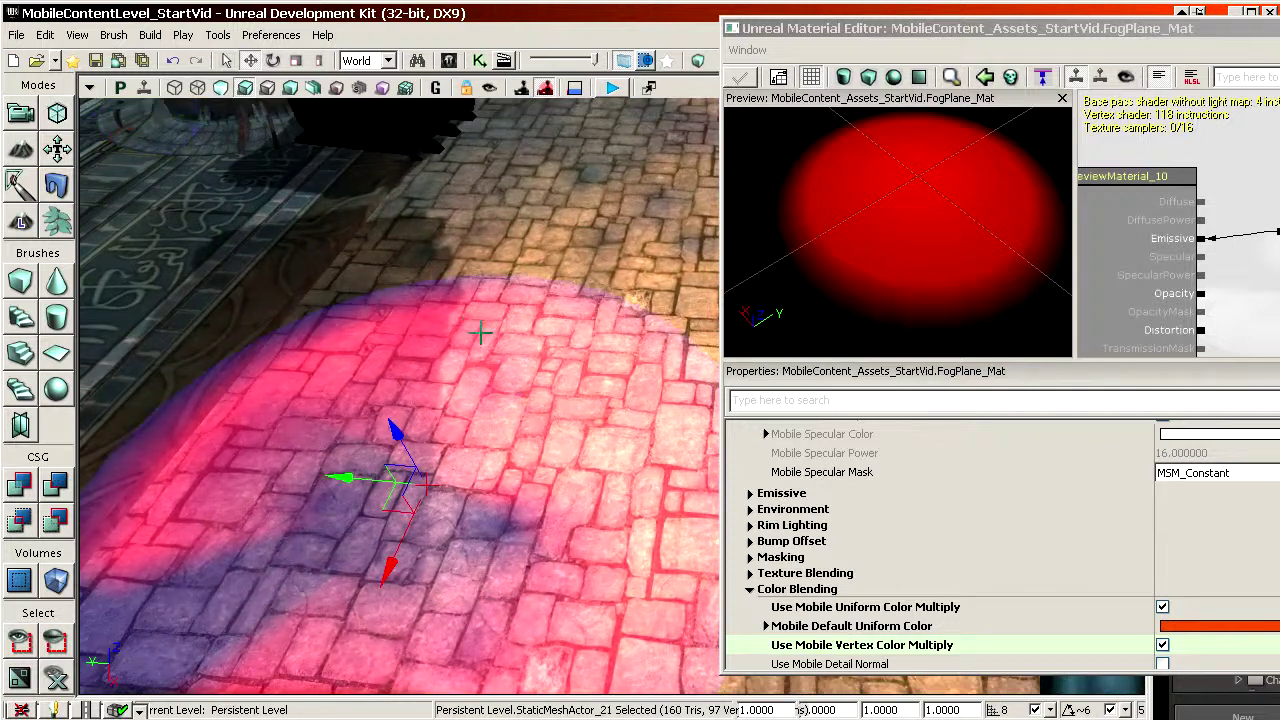
key("f")
left_click(28, 186)
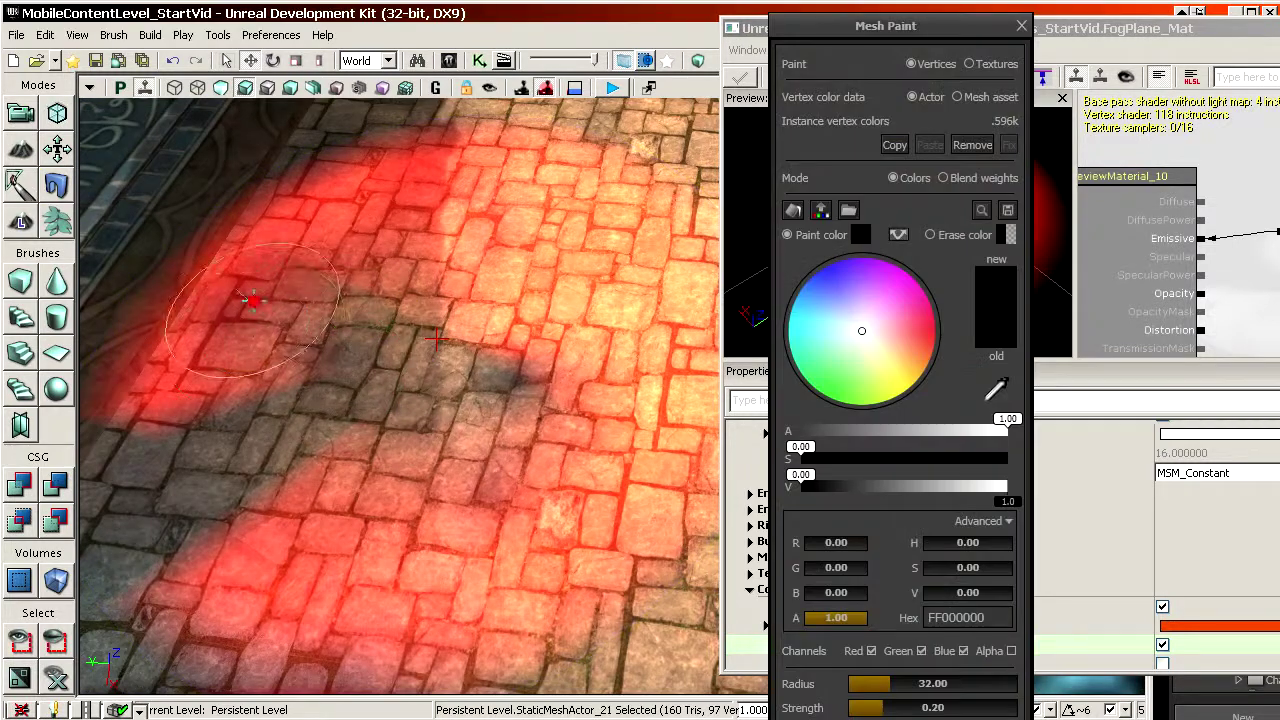
left_click_drag(508, 543, 368, 563, "ctrl")
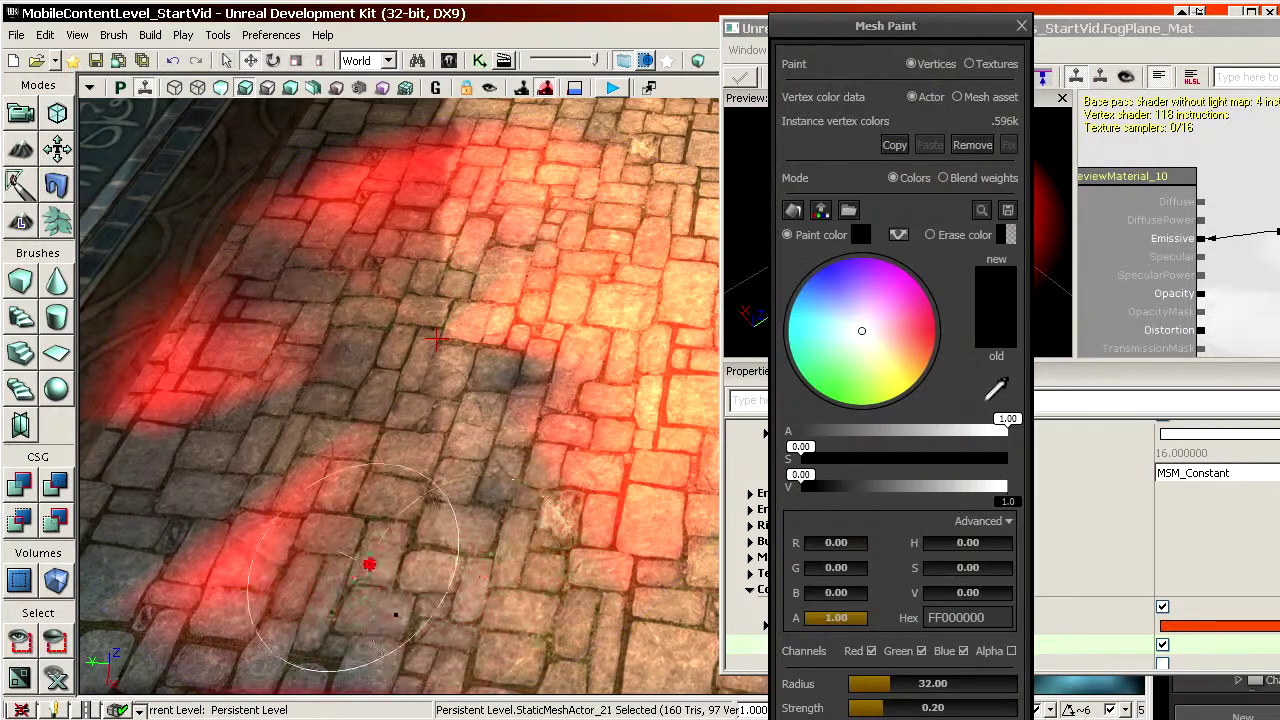
Set the paint color's value to 1.00 for white, repaint the fog plane's dark areas, and leave Mesh Paint mode to view it
left_click_drag(905, 486, 1012, 486)
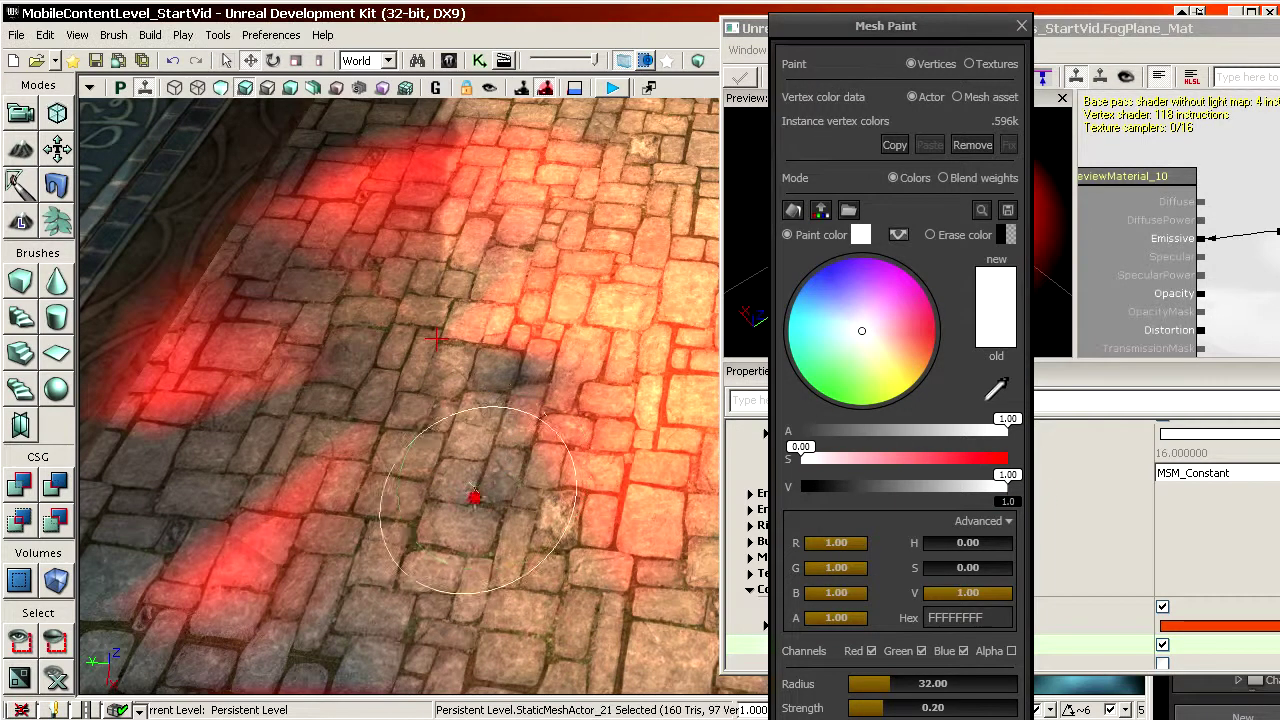
mouse_move(471, 491)
left_mouse_down("ctrl")
mouse_move(509, 429)
mouse_move(333, 297)
mouse_move(222, 245)
mouse_move(363, 608)
mouse_move(216, 357)
mouse_move(482, 327)
mouse_move(150, 455)
mouse_move(330, 650)
mouse_move(180, 256)
mouse_move(145, 272)
mouse_move(286, 608)
mouse_move(257, 549)
left_mouse_up("ctrl")
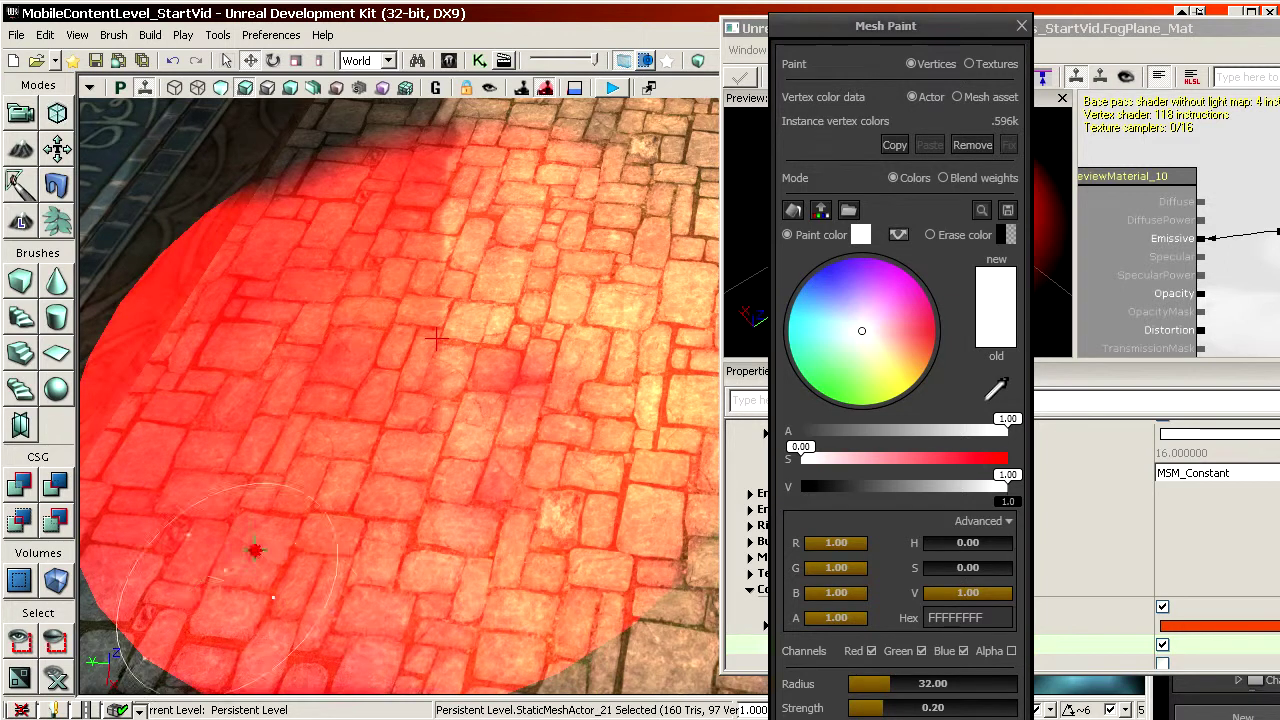
left_click(24, 112)
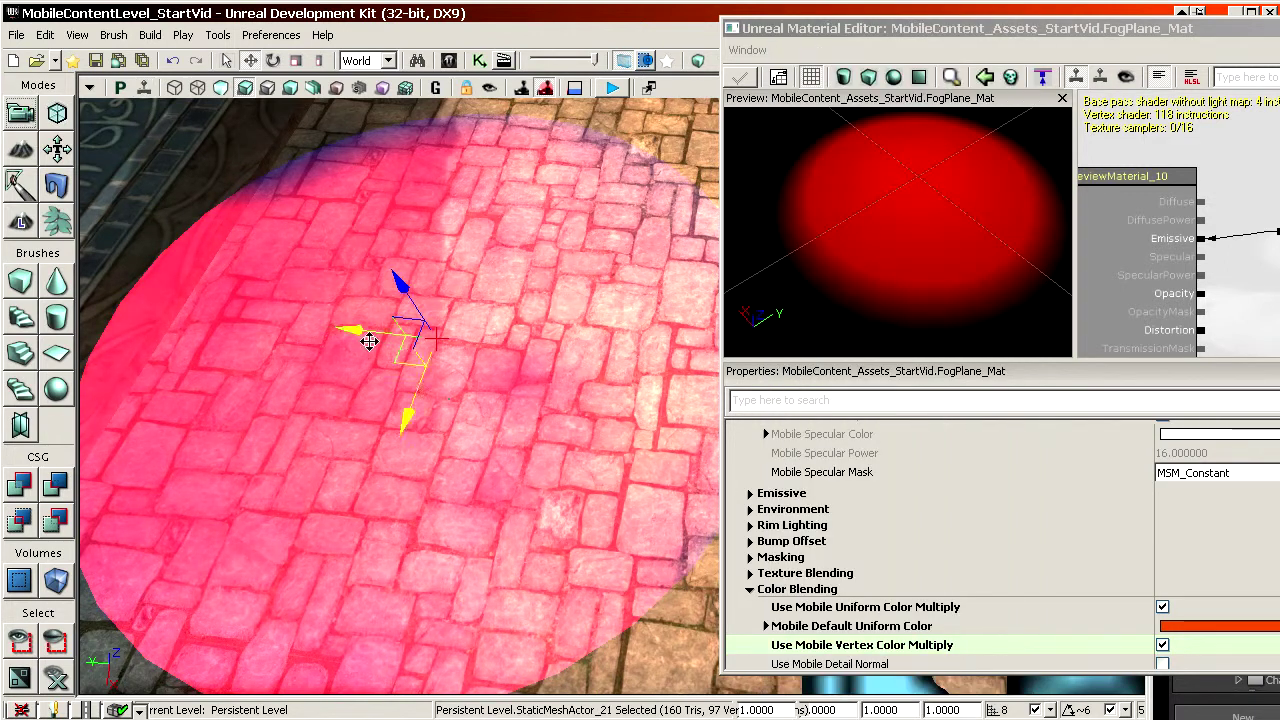
right_click_drag(587, 287, 585, 250)
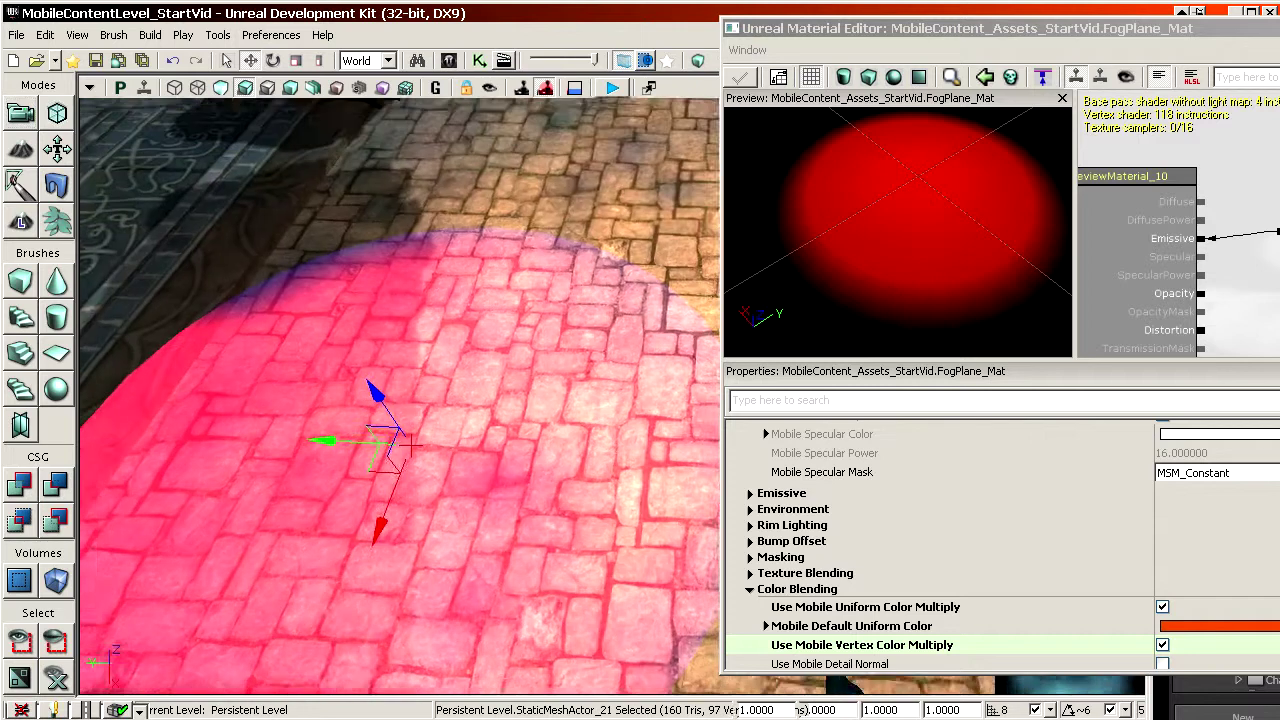
left_click_drag(585, 250, 588, 314)
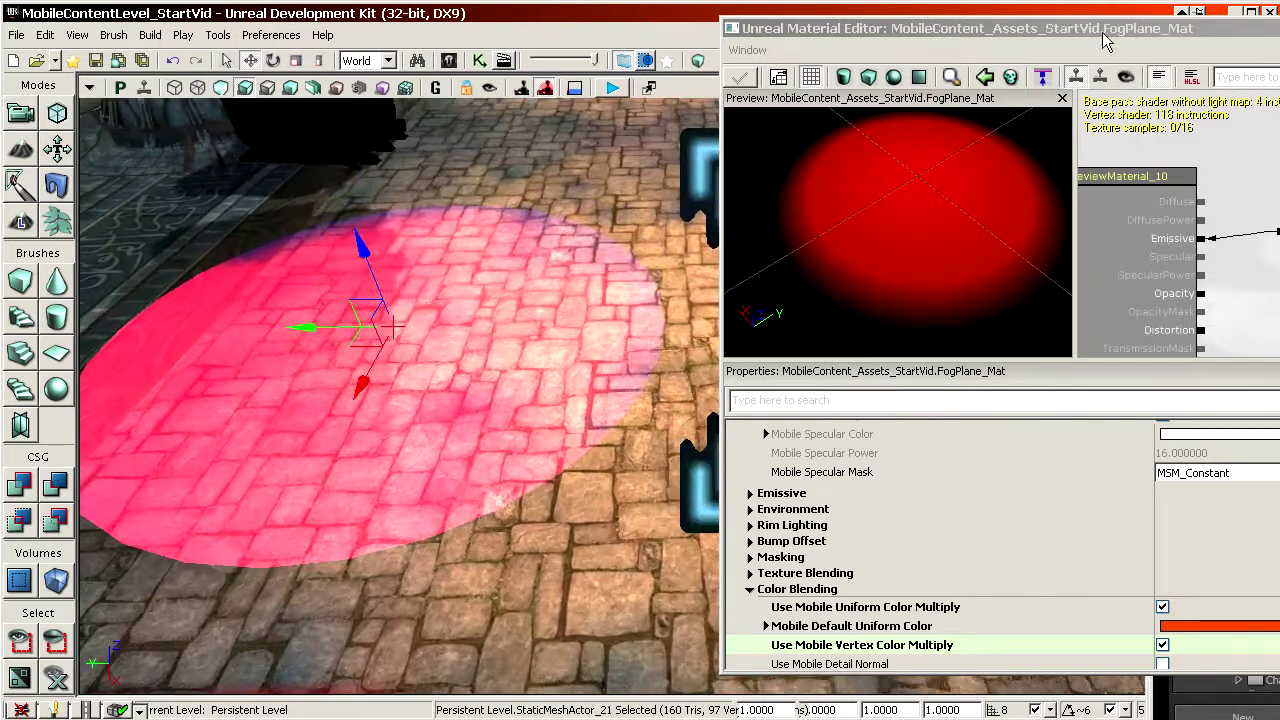
Return to FogPlane_Mat in the Material Editor and review its node network and mobile Color Blending settings
left_click(1008, 30)
left_click_drag(1008, 30, 340, 35)
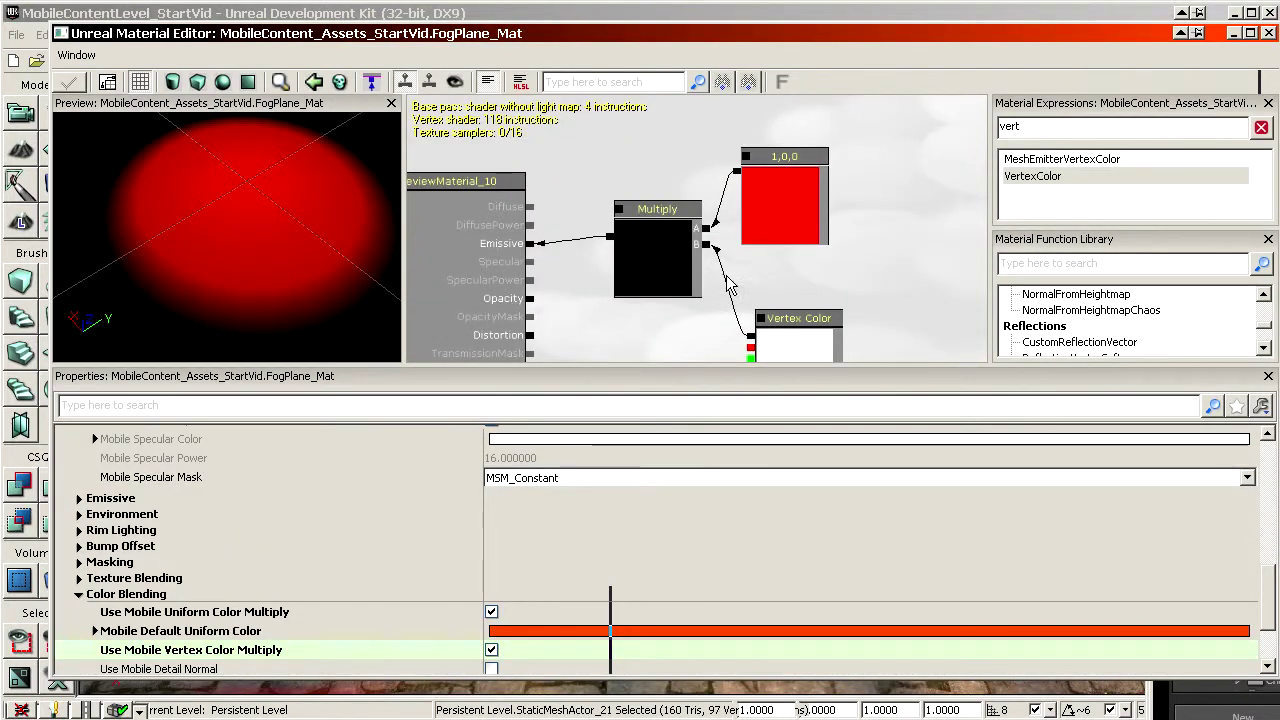
left_click(311, 614)
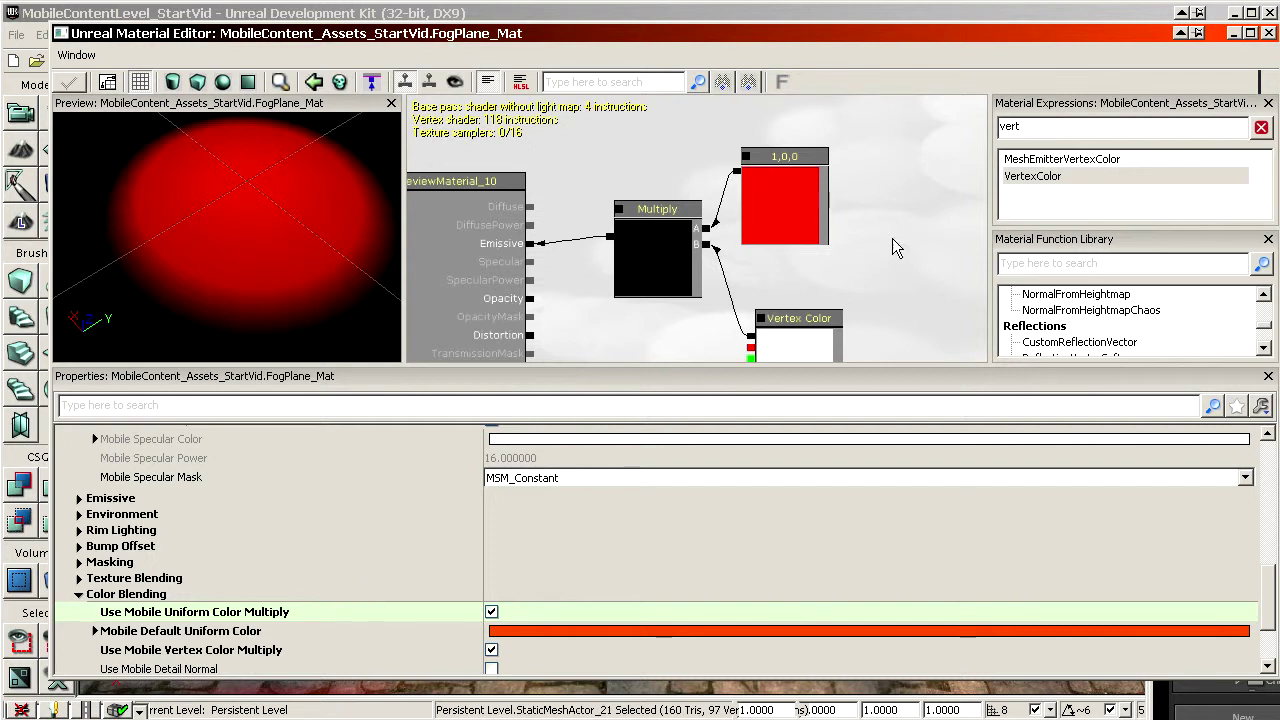
Close the Material Editor and create a Material Instance Constant of FogPlane_Mat named FogPlane_Mat_INST in the MobileContent_Assets_StartVid package
scroll(472, 180, "down", 1)
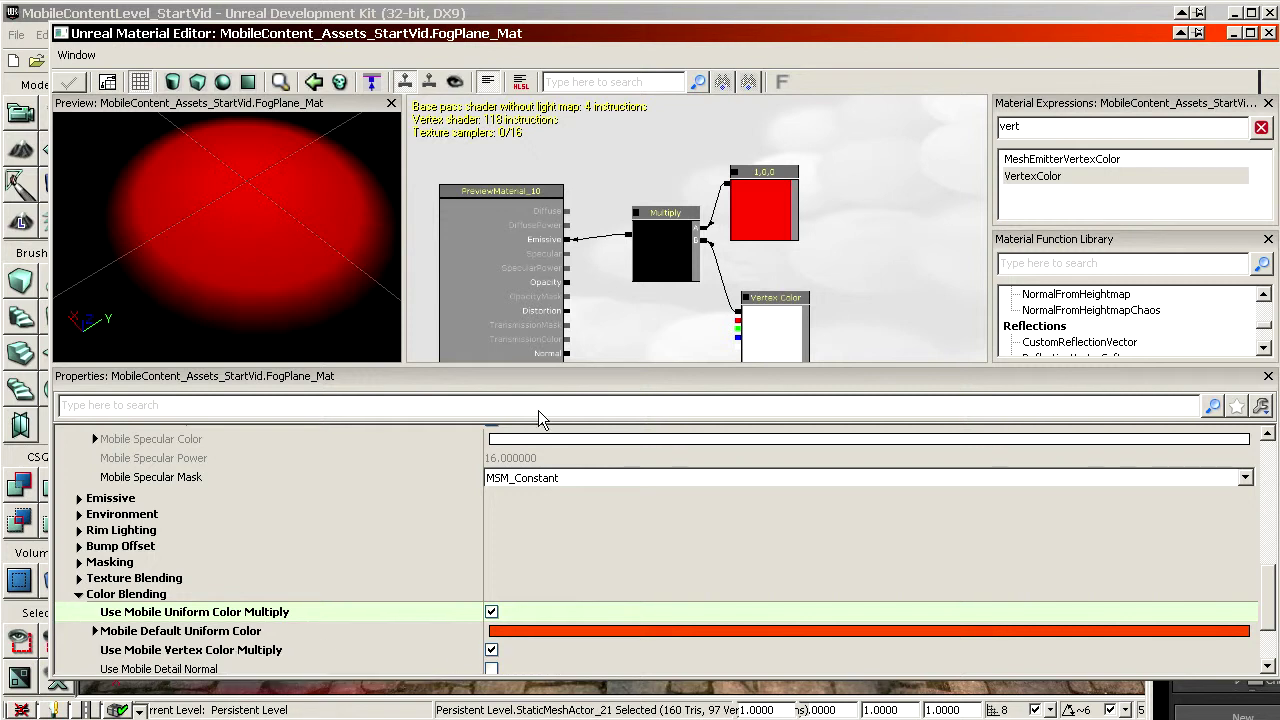
left_click(1268, 33)
left_click_drag(1278, 57, 583, 14)
scroll(1018, 355, "up", 15)
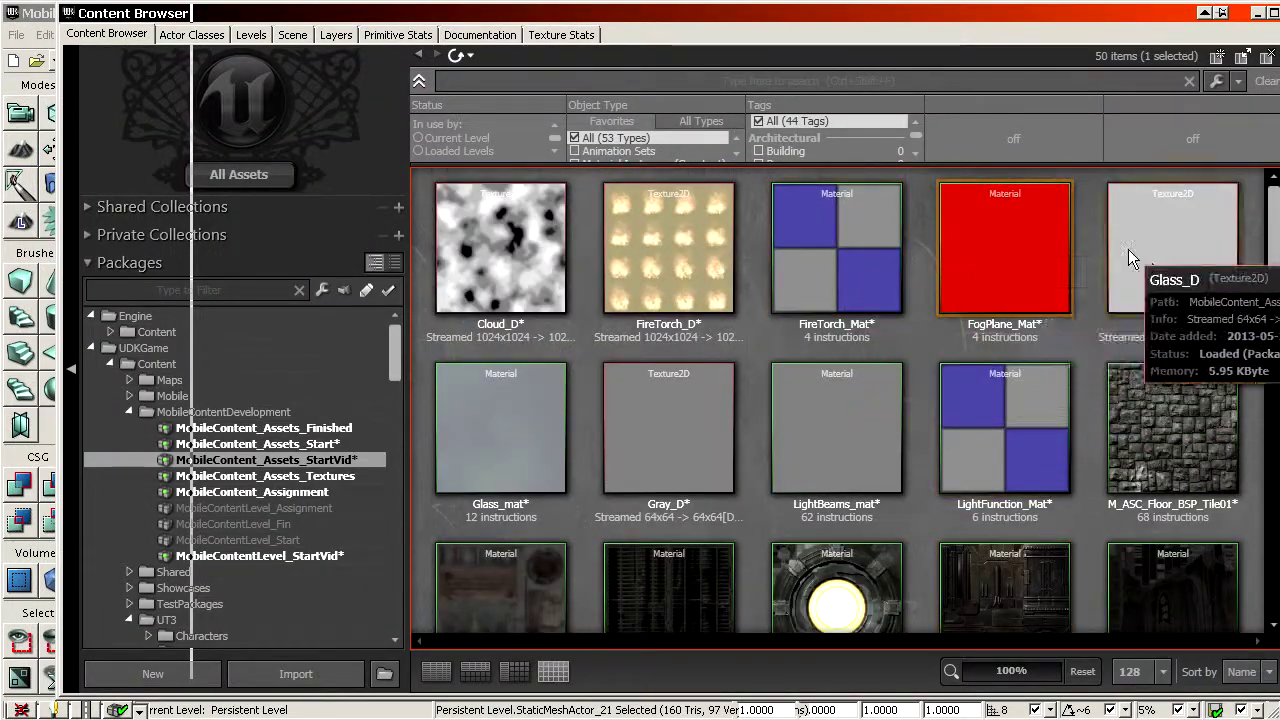
right_click(1002, 214)
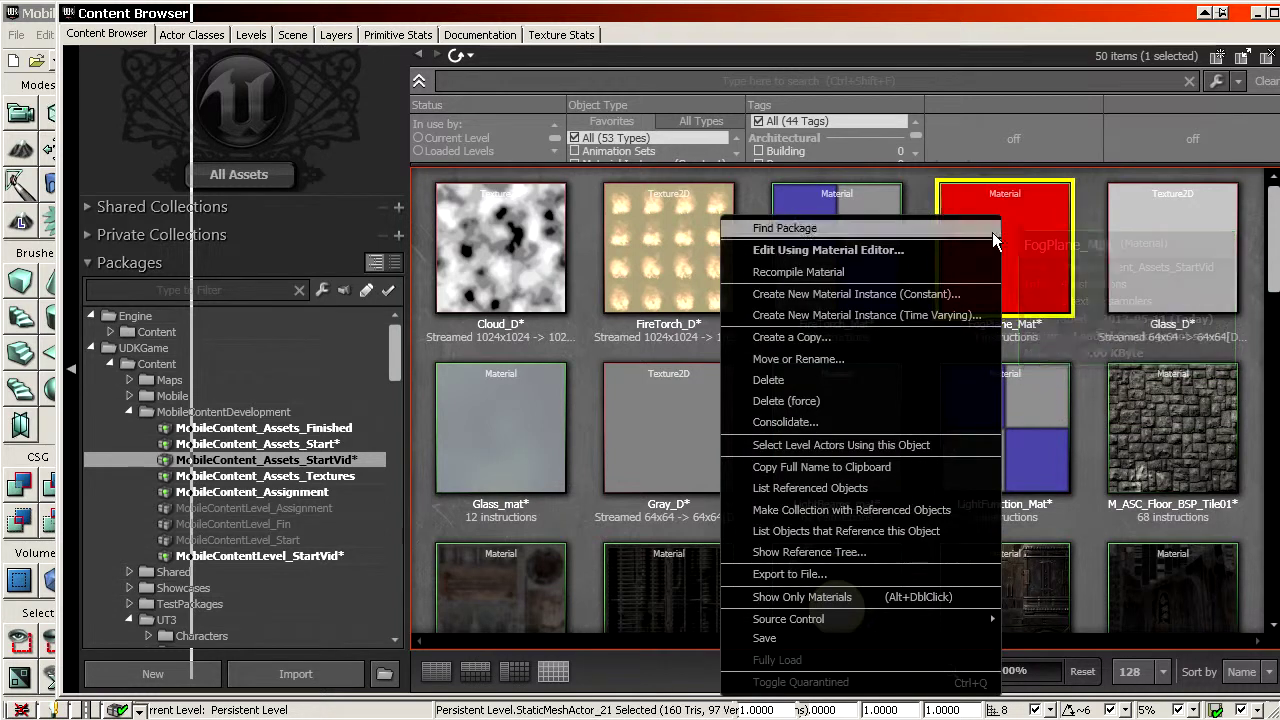
left_click(806, 296)
left_click_drag(110, 610, 648, 339)
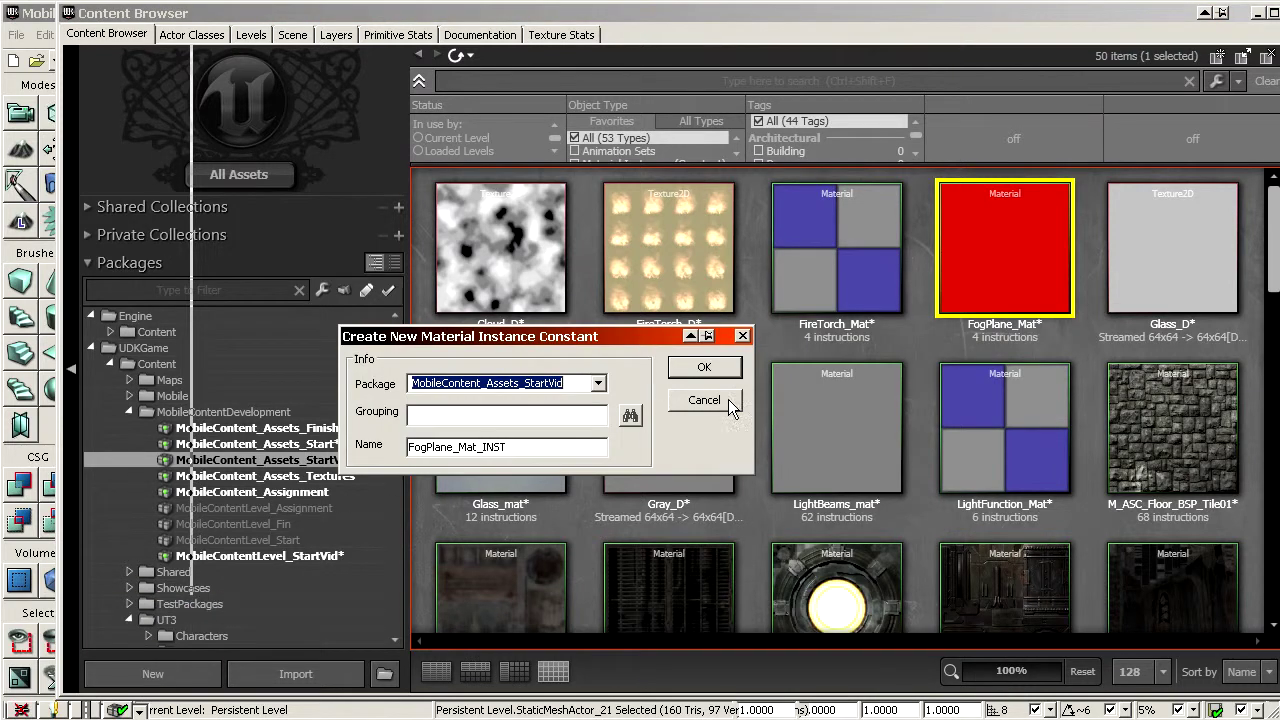
left_click(705, 368)
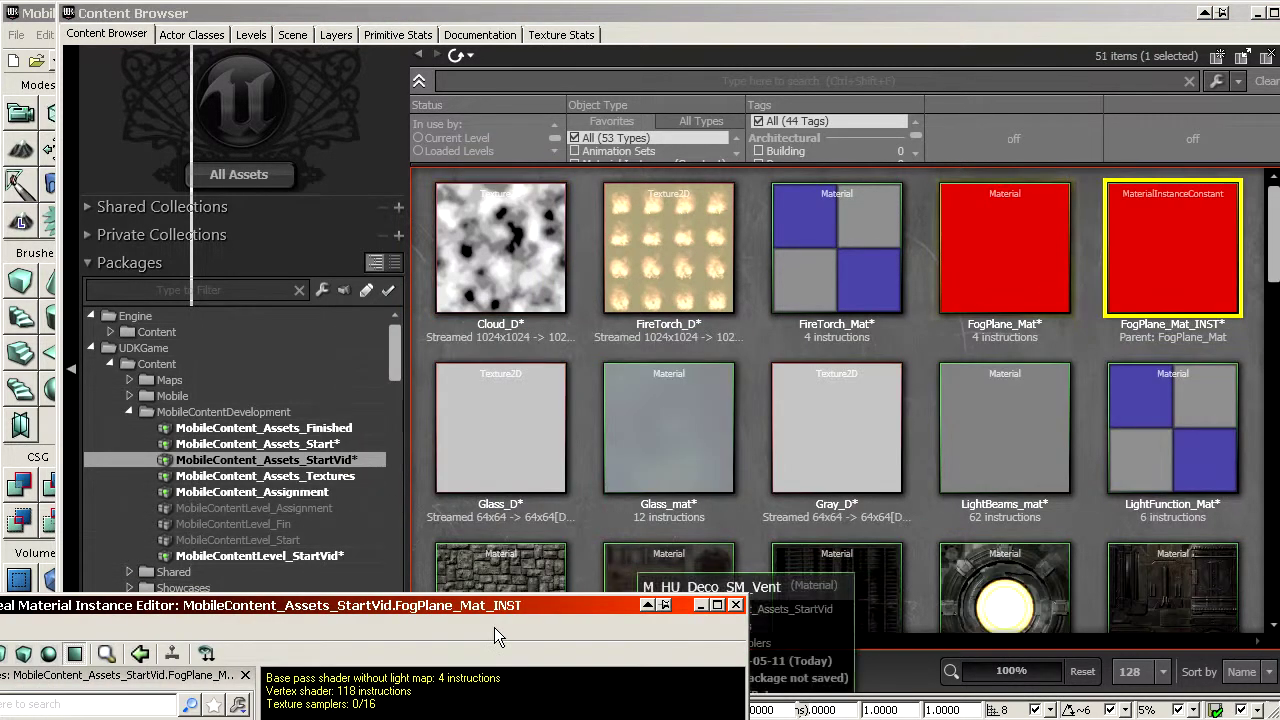
Examine the mobile parameter groups of FogPlane_Mat_INST, expanding Base, Masking and TextureBlending
left_click_drag(550, 577, 844, 73)
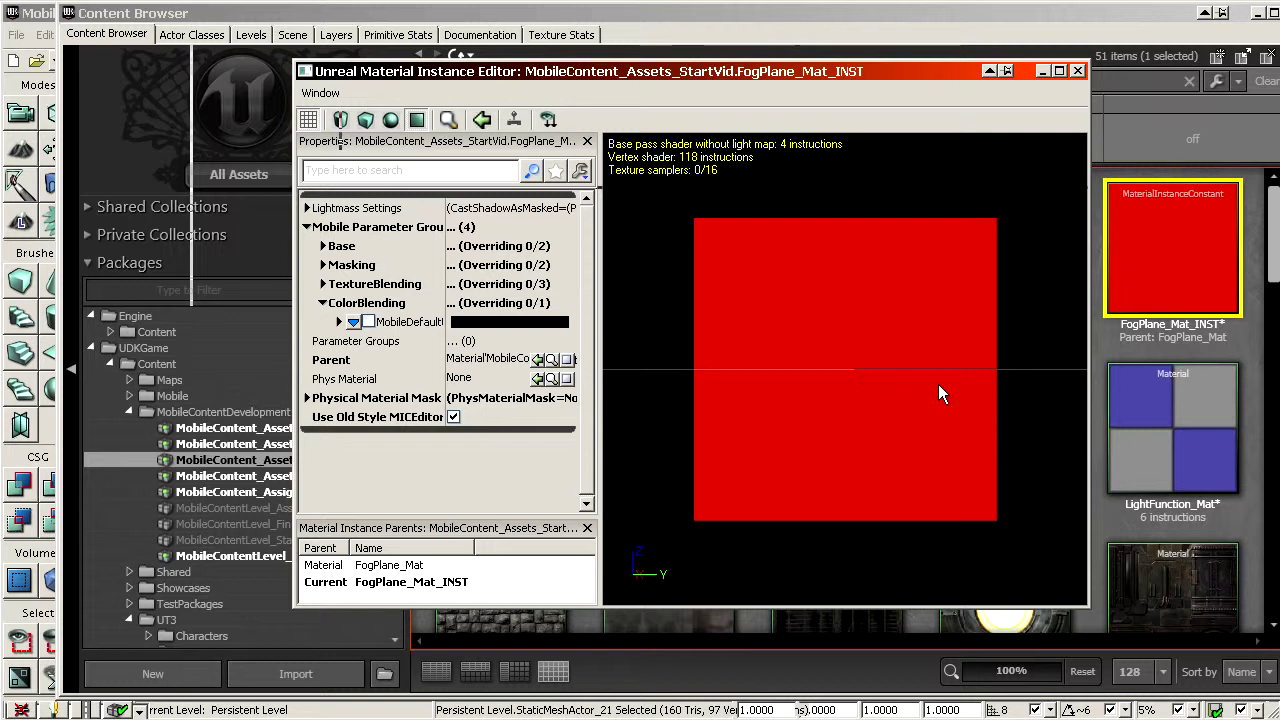
left_click_drag(939, 386, 570, 379)
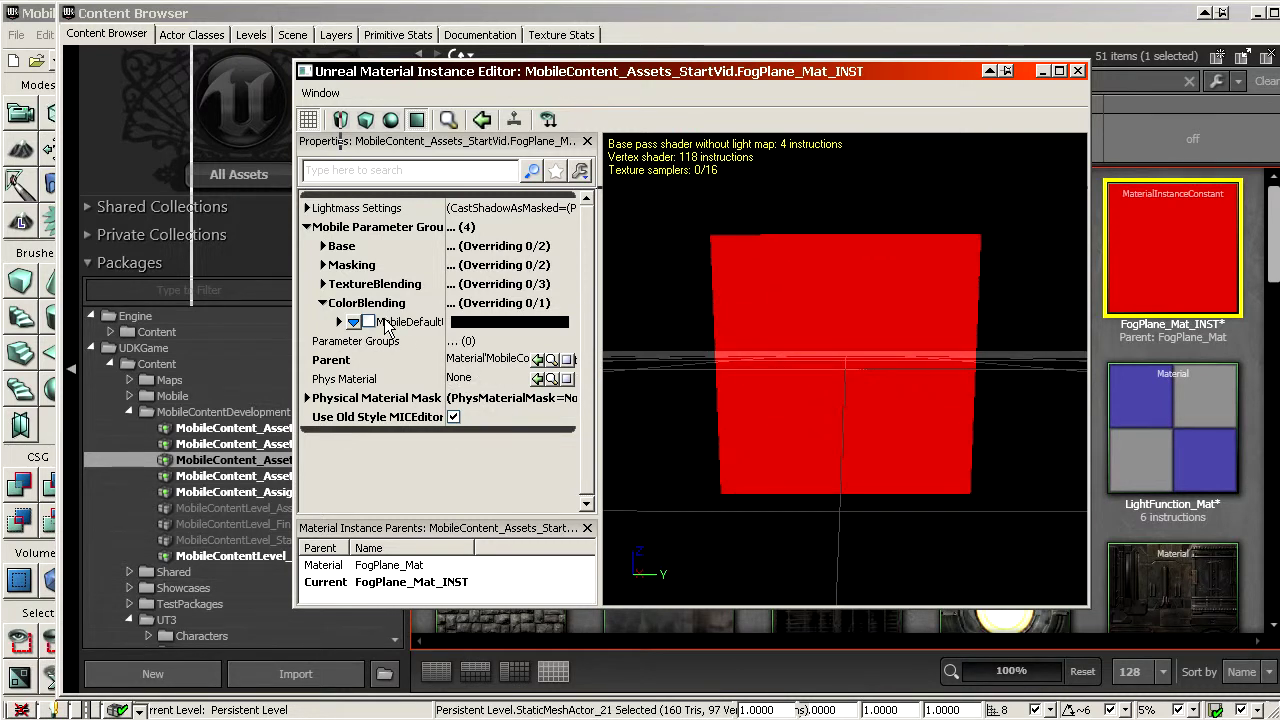
double_click(351, 305)
double_click(344, 229)
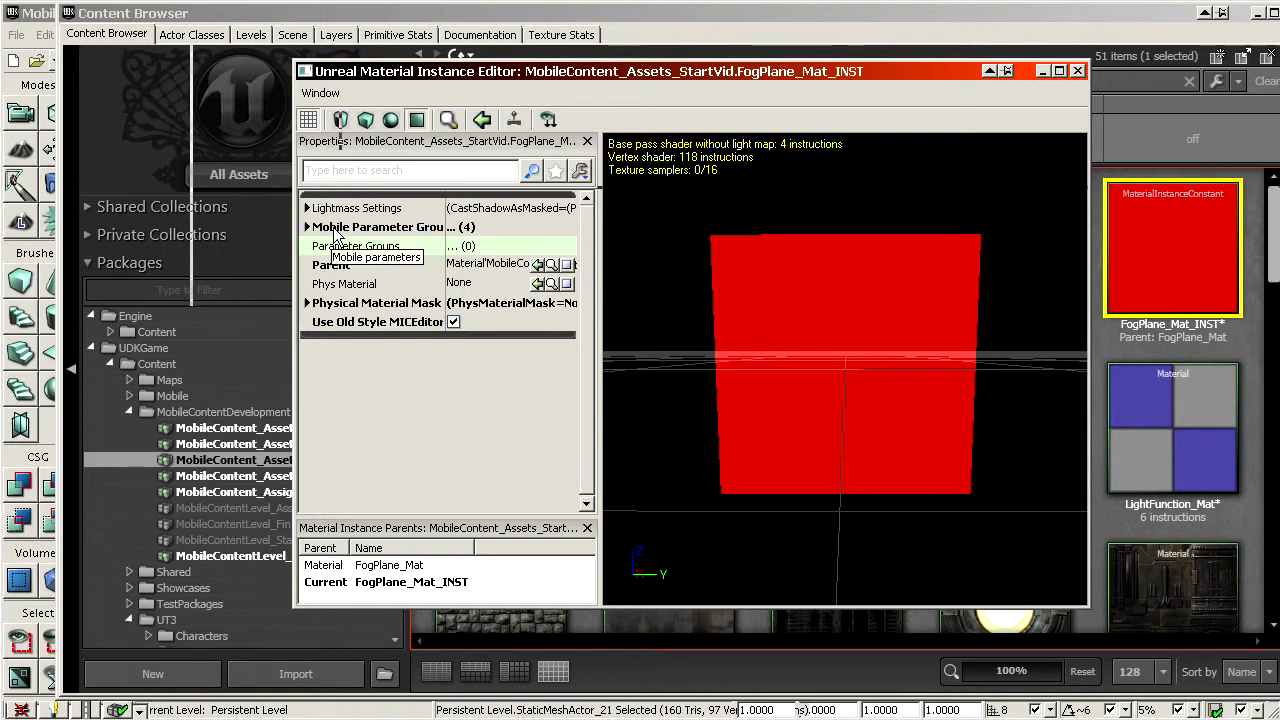
double_click(330, 230)
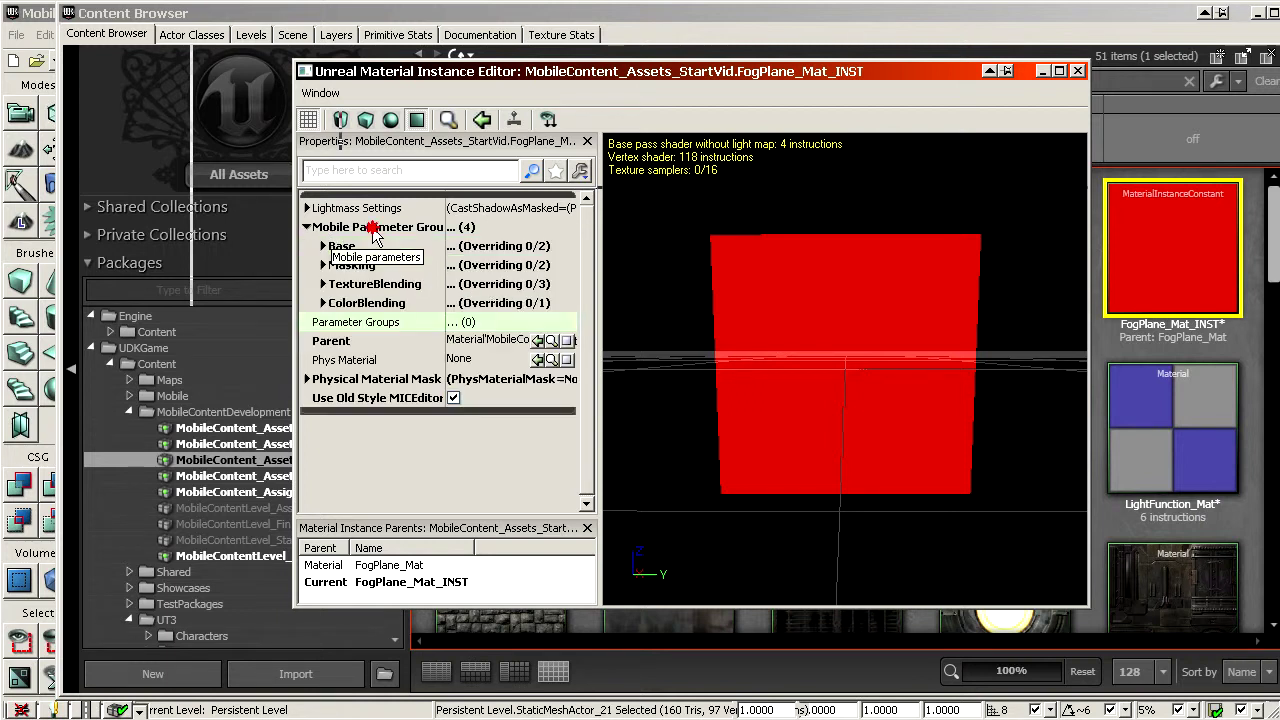
double_click(360, 245)
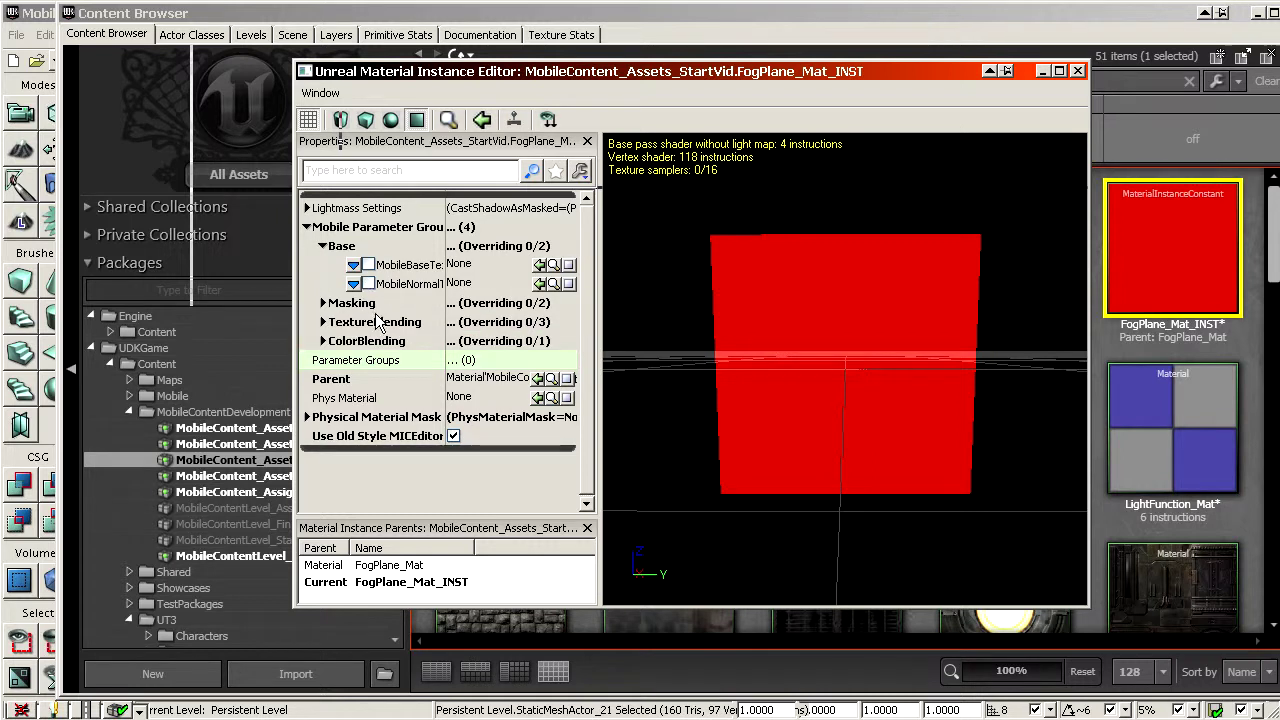
double_click(370, 327)
double_click(366, 304)
Reopen the parent FogPlane_Mat in the Material Editor and compare its Mobile properties with the instance's parameter groups
left_click_drag(614, 73, 53, 104)
double_click(1011, 267)
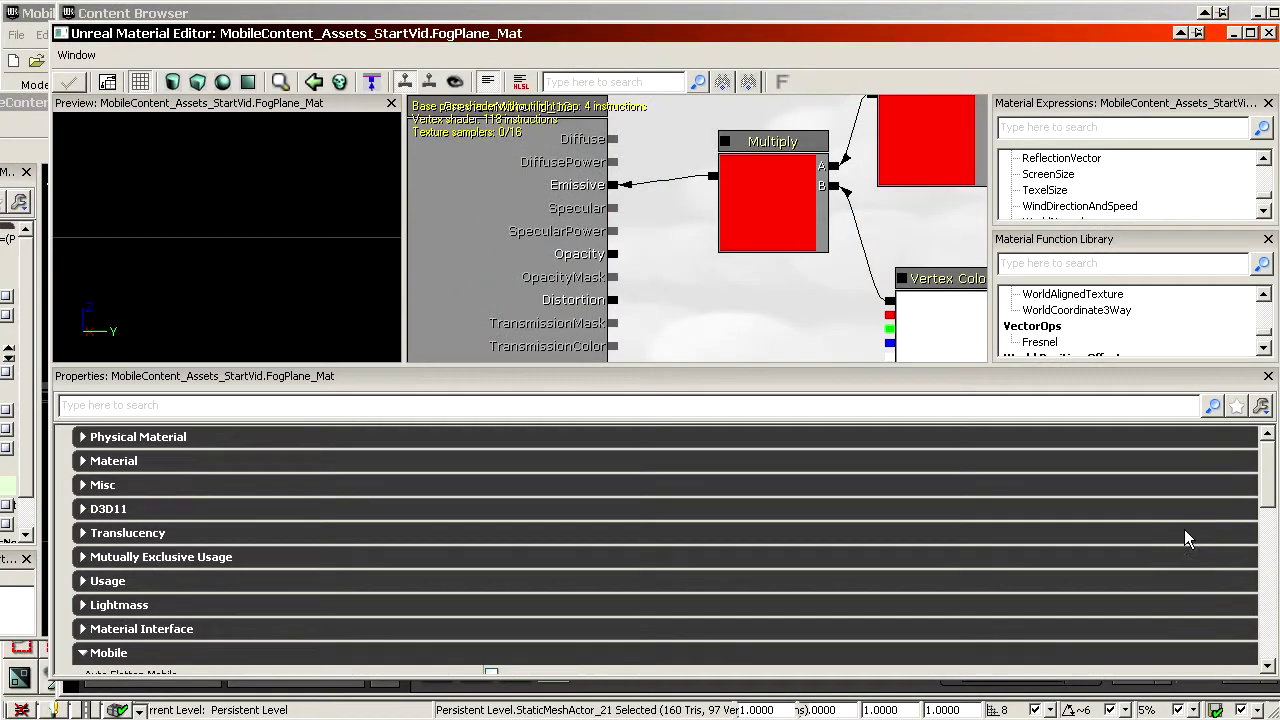
scroll(1249, 543, "down", 10)
scroll(1249, 537, "up", 2)
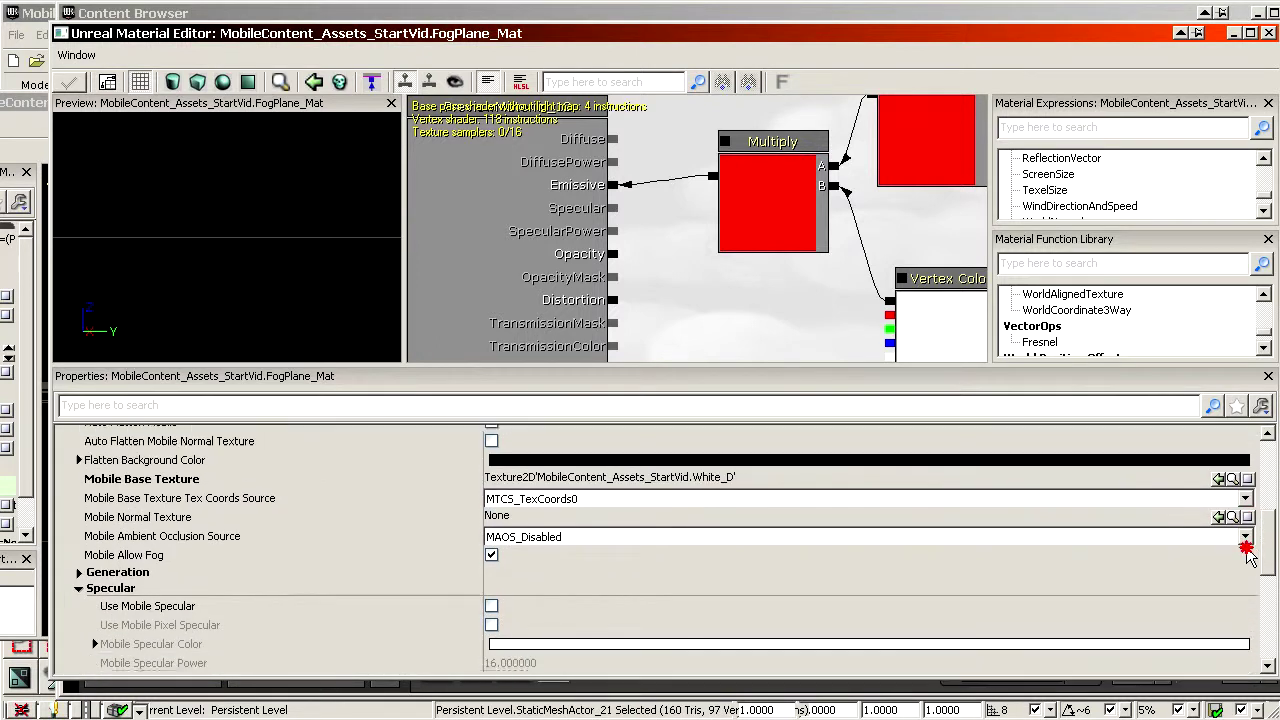
scroll(1240, 585, "down", 3)
scroll(1240, 585, "down", 4)
scroll(1222, 652, "up", 6)
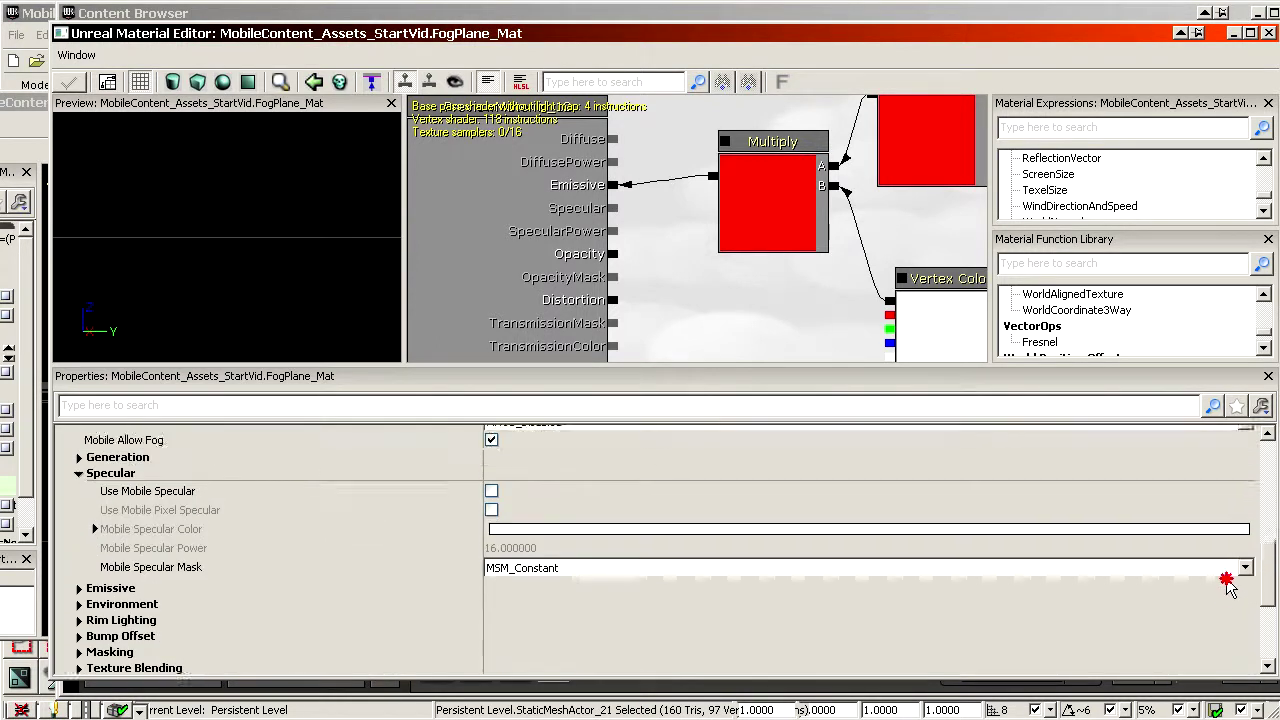
left_click_drag(28, 94, 378, 67)
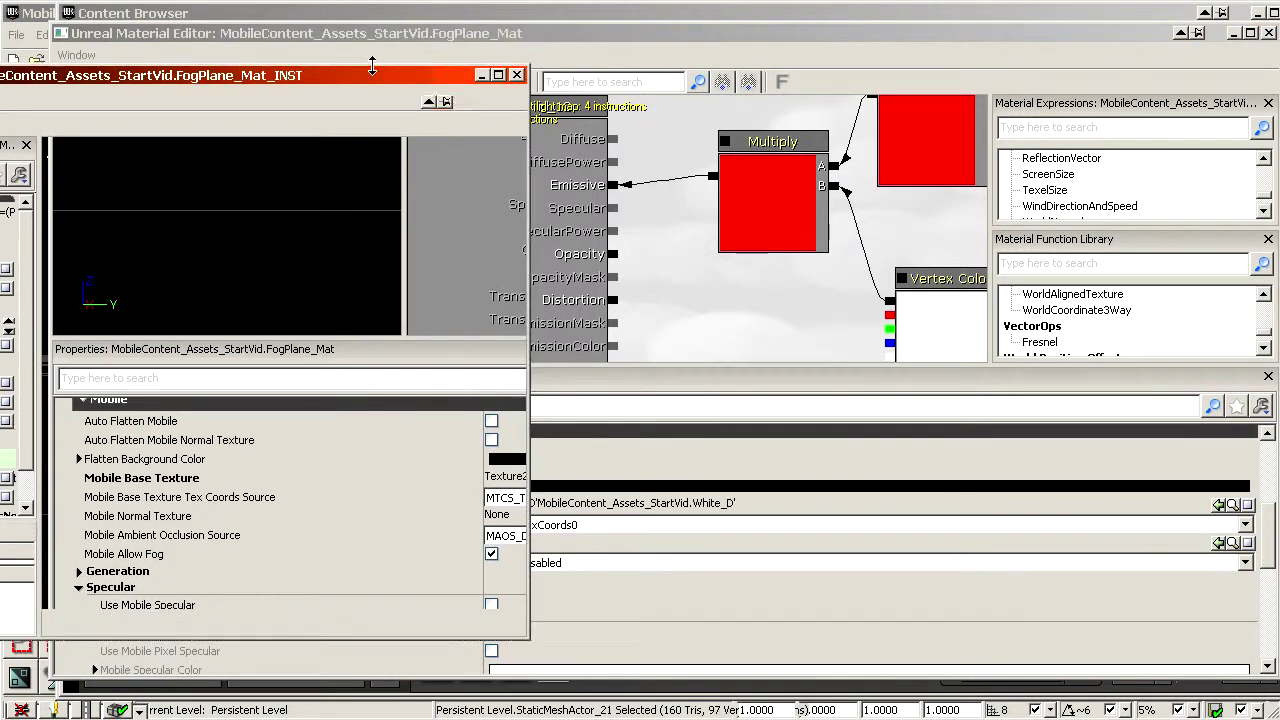
left_click_drag(258, 75, 633, 71)
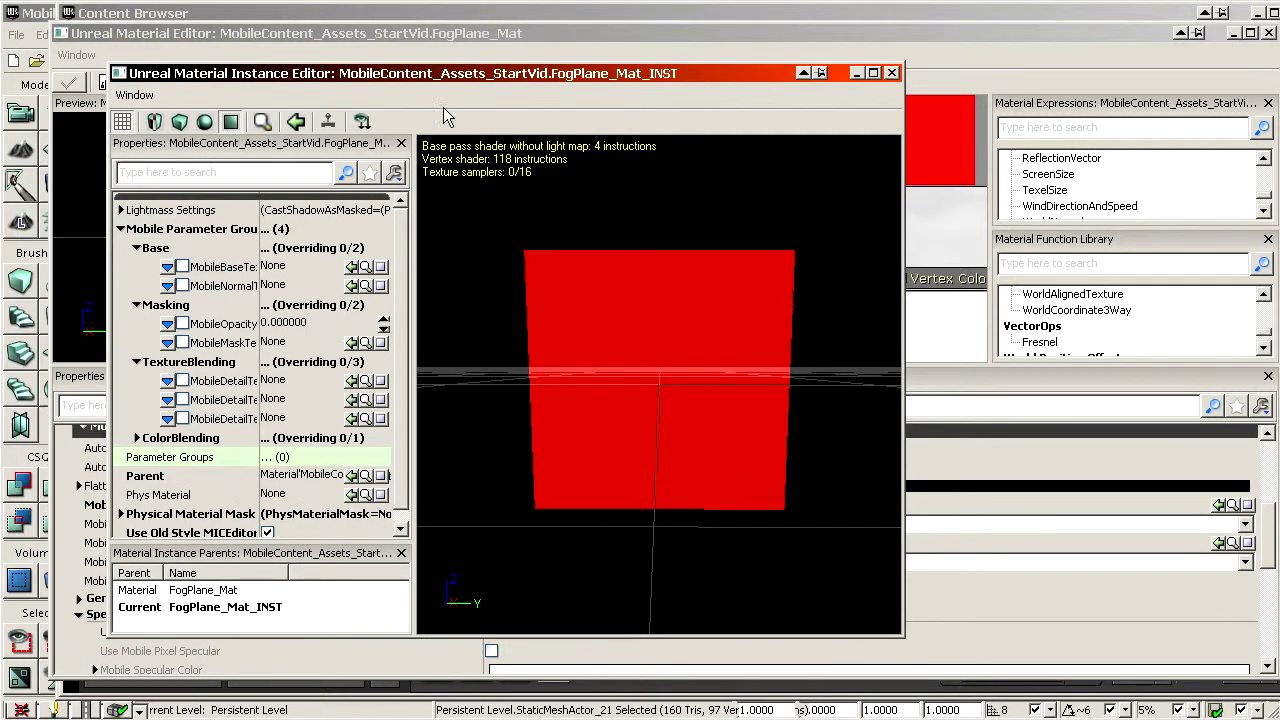
left_click(445, 60)
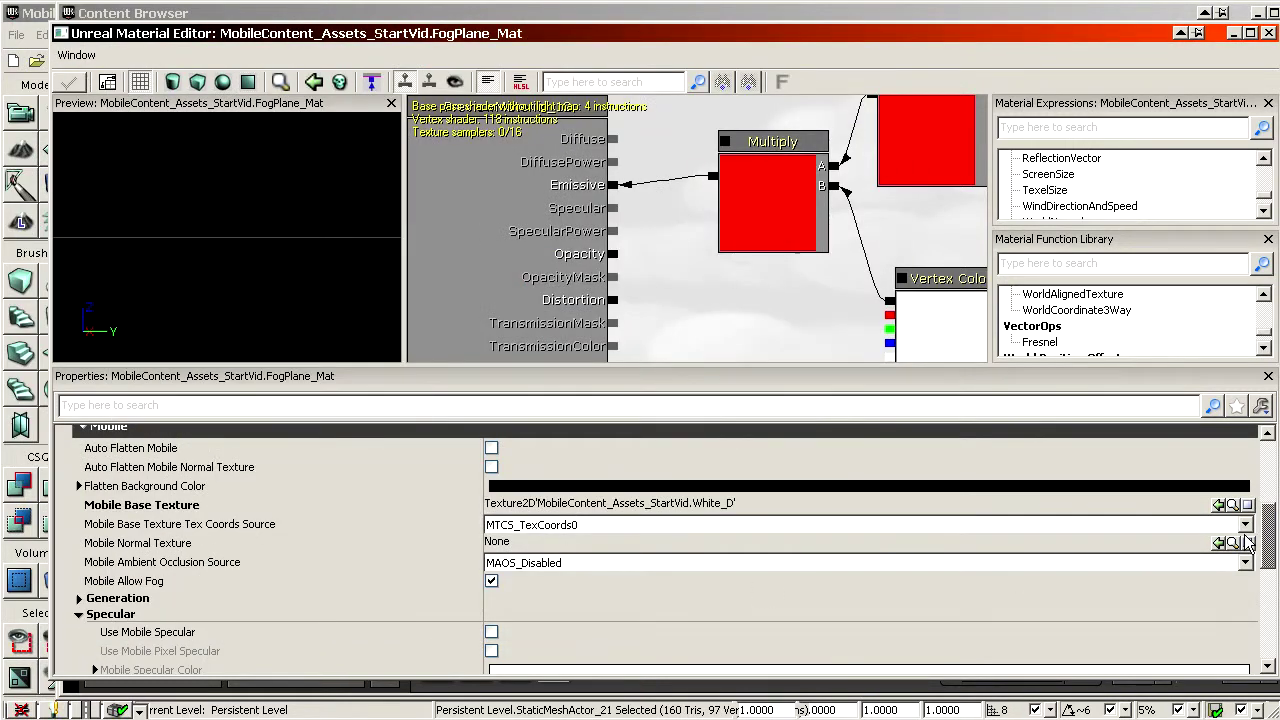
left_click_drag(1268, 541, 1252, 566)
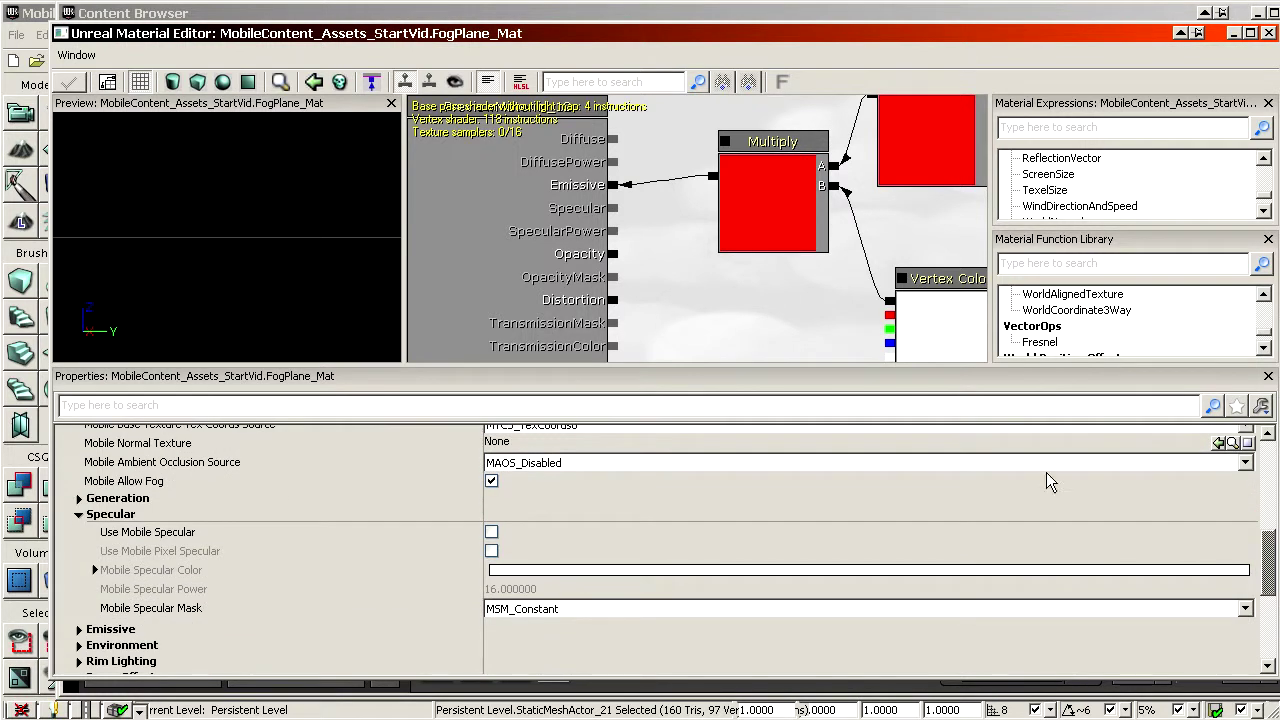
left_click_drag(448, 34, 1279, 112)
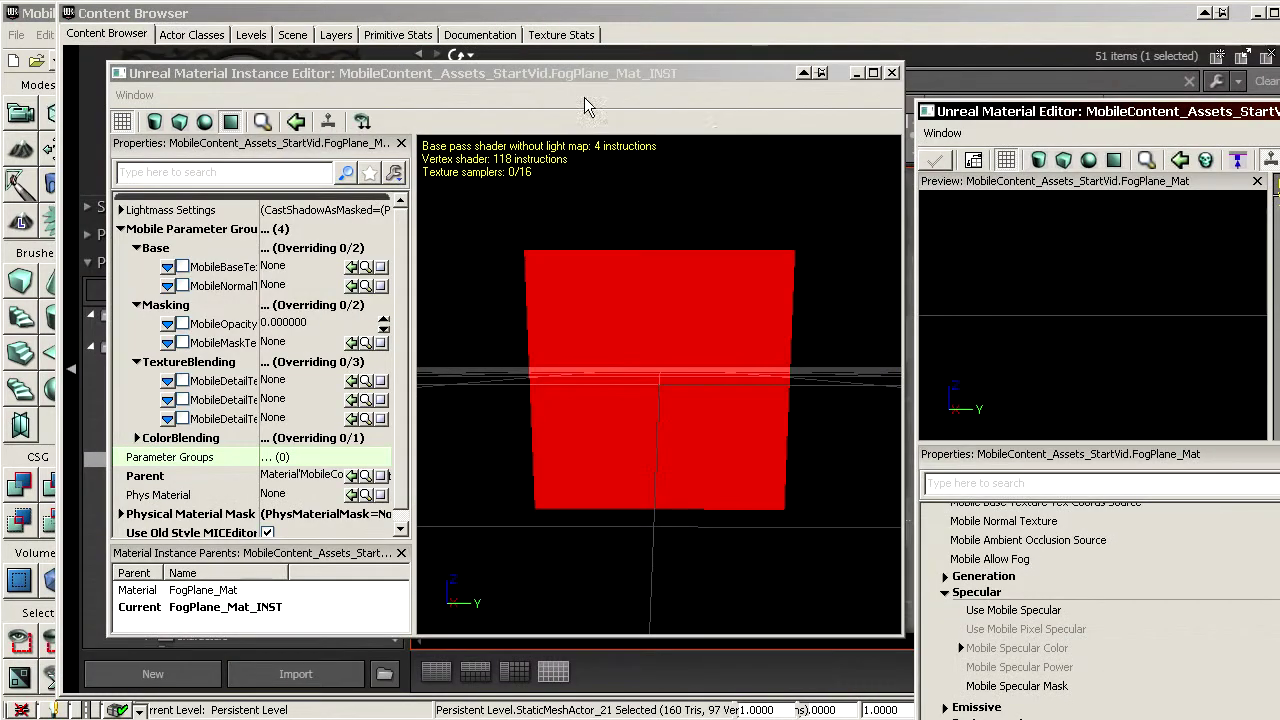
Expand ColorBlending and MobileDefaultUniformColor in the material instance and widen the name column to show full parameter names
left_click_drag(575, 72, 687, 70)
left_click(311, 438)
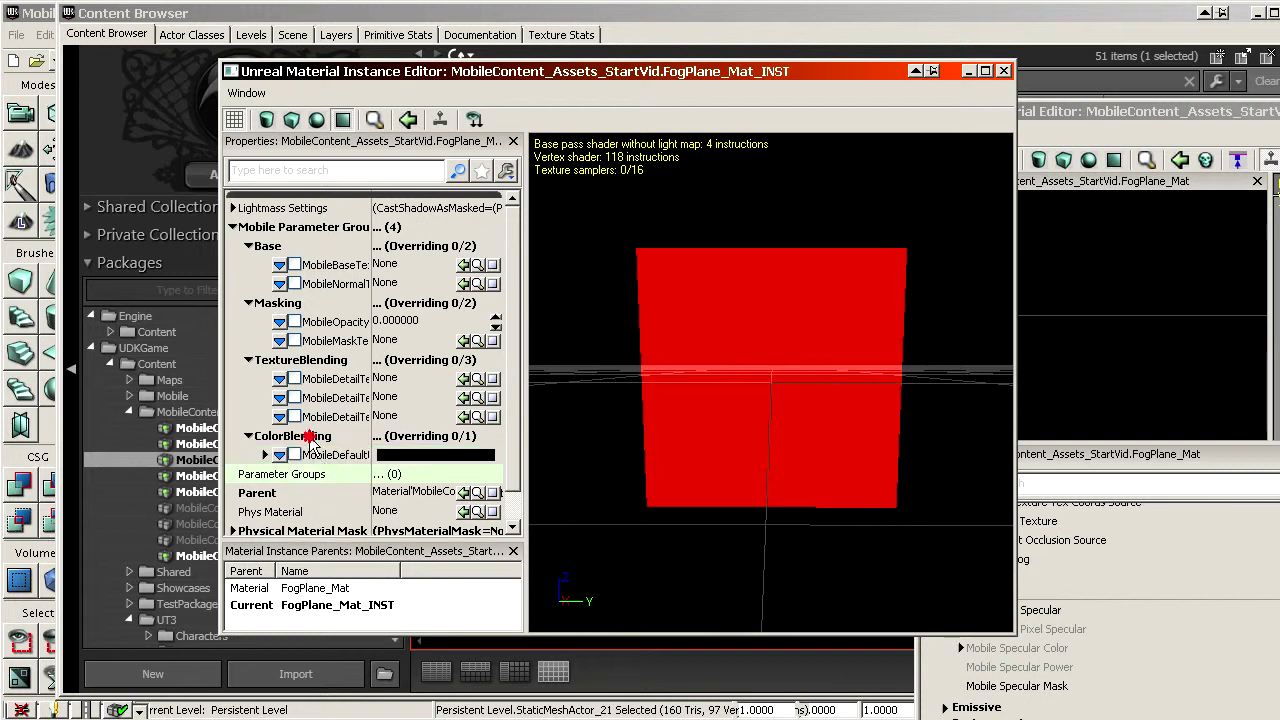
left_click(335, 456)
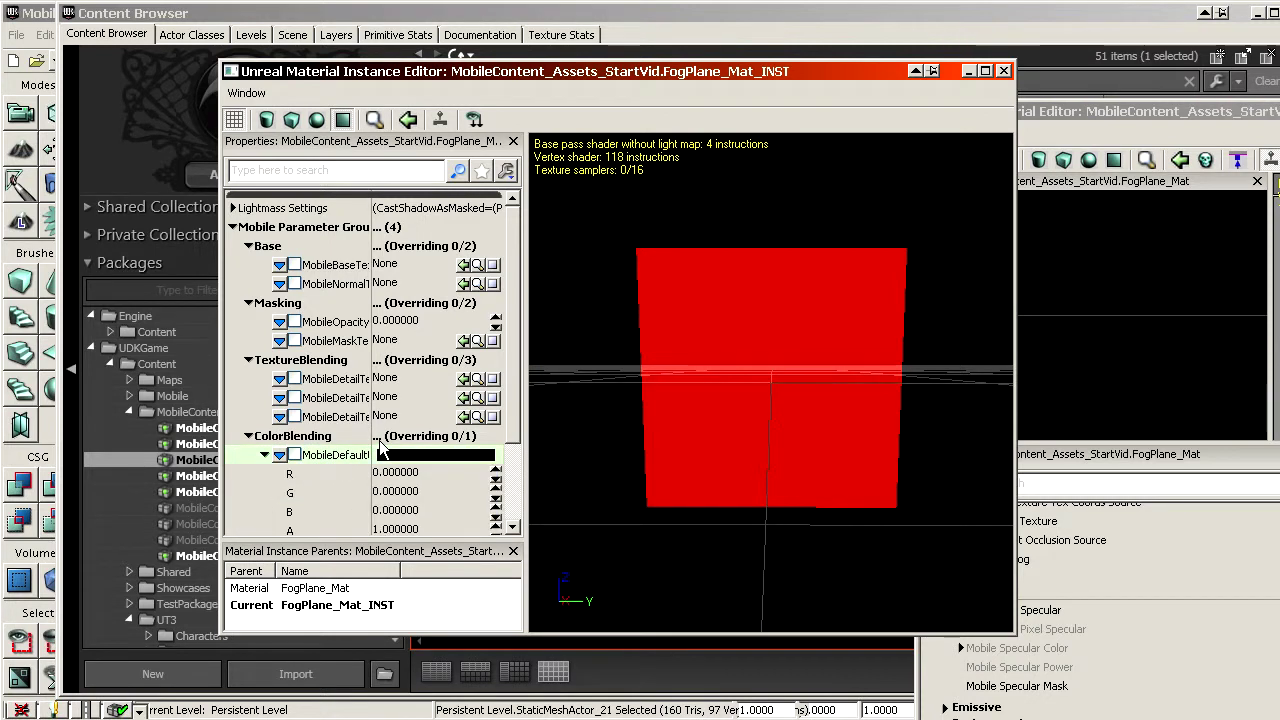
left_click_drag(372, 437, 452, 437)
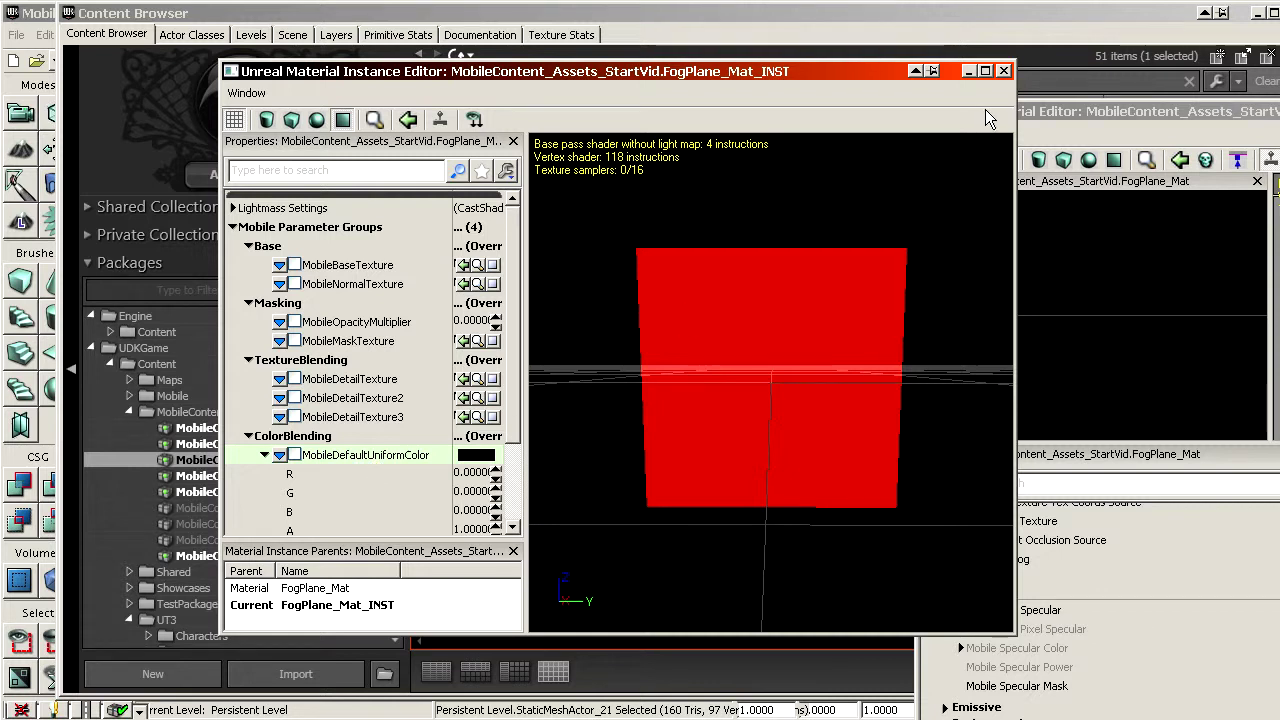
Review the parent material's Color Blending settings, enable the instance's MobileDefaultUniformColor override, and open its color for editing
left_click_drag(1116, 107, 258, 41)
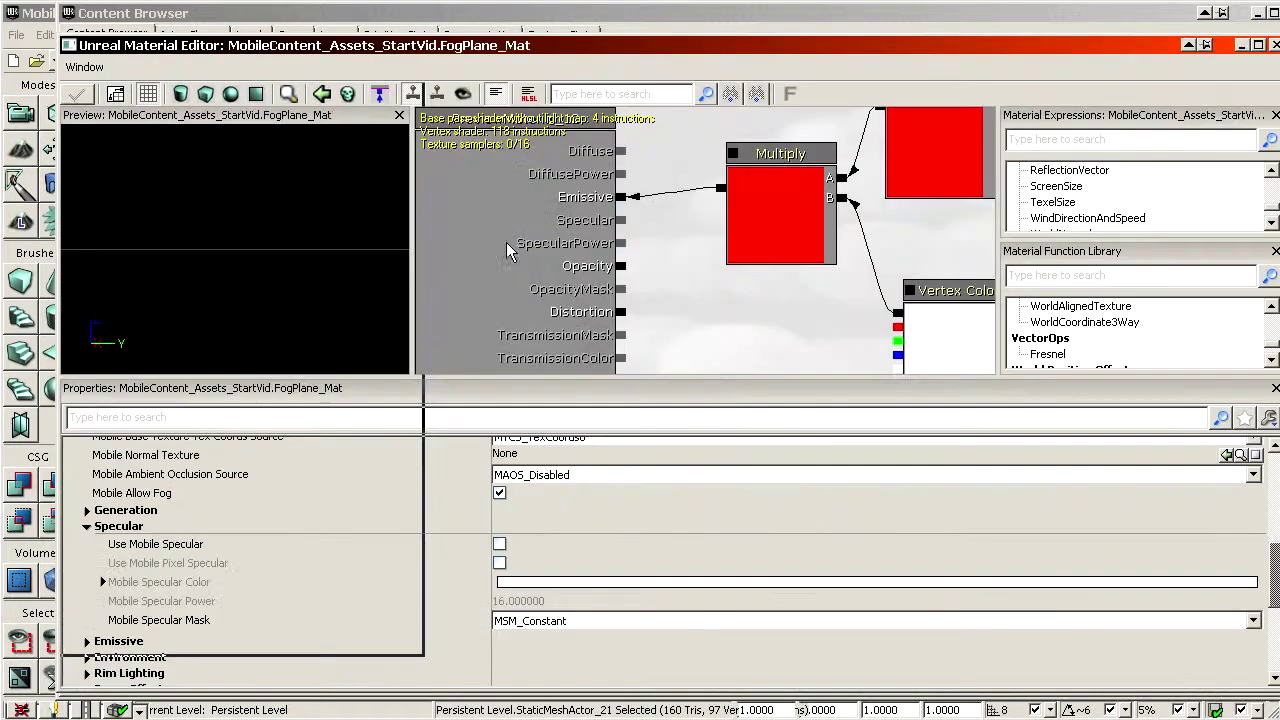
left_click_drag(1275, 570, 1266, 663)
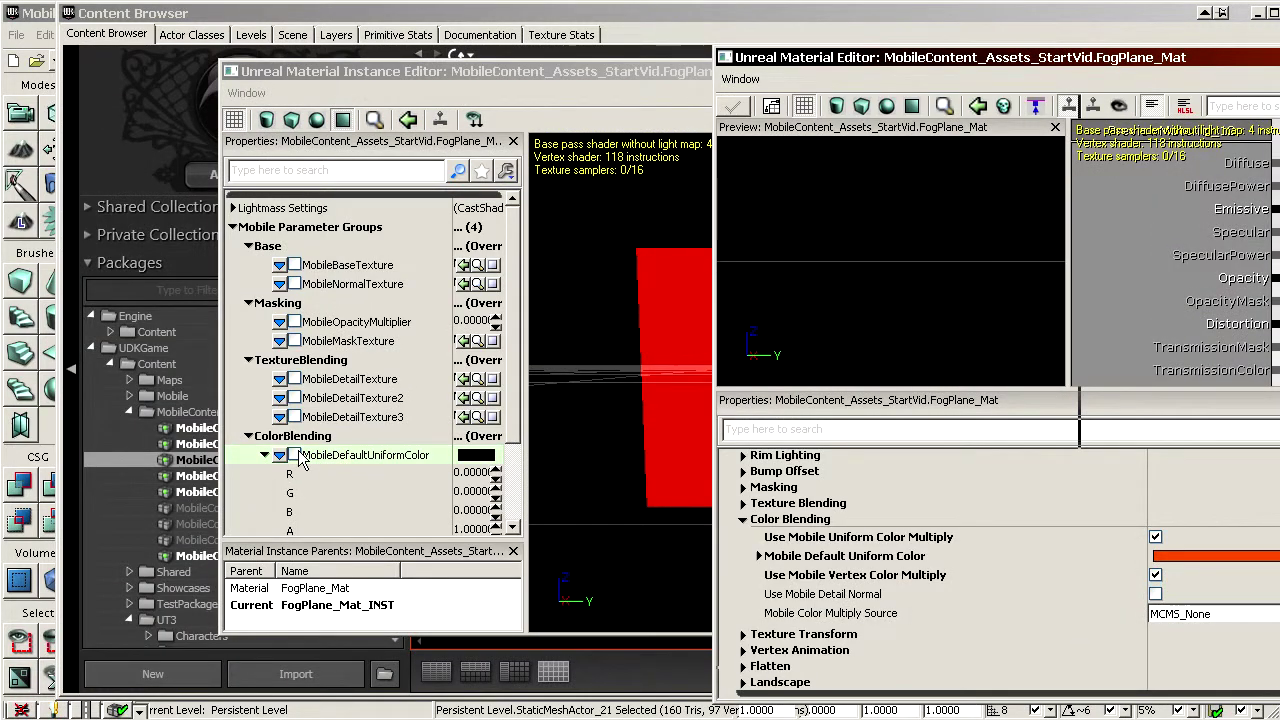
left_click(295, 456)
left_click(477, 458)
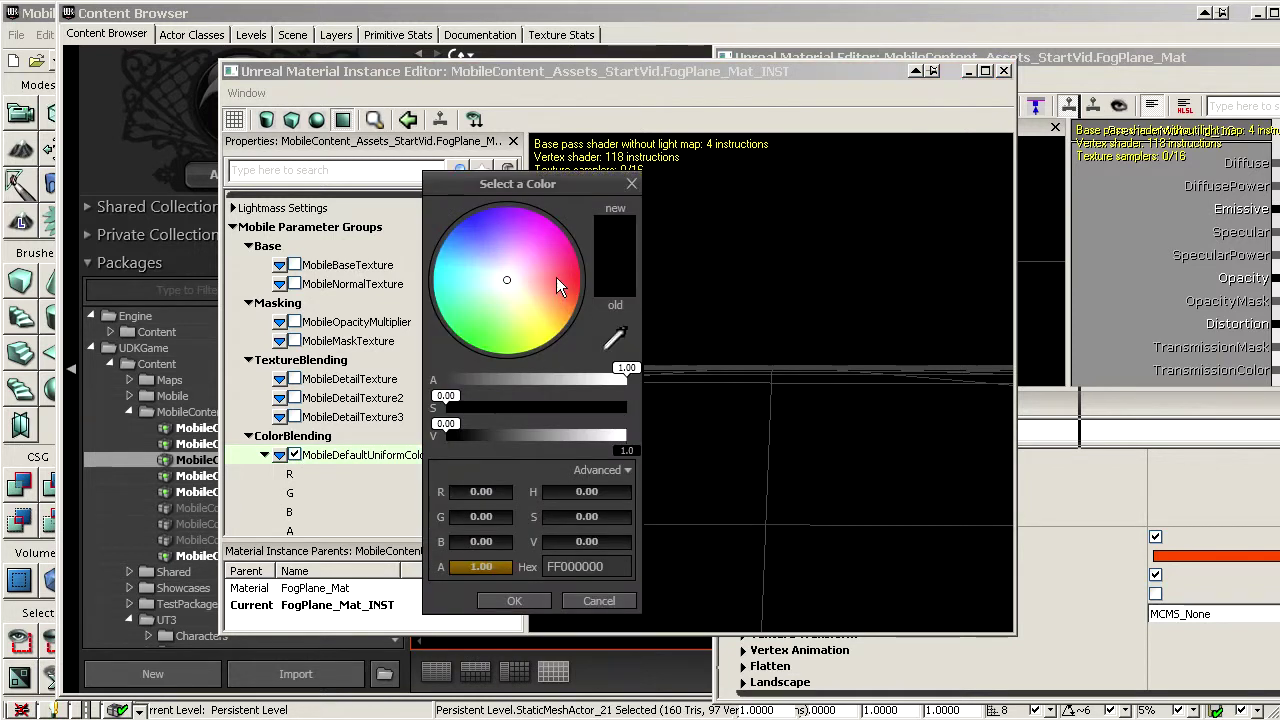
Set the MobileDefaultUniformColor override of FogPlane_Mat_INST to bright green with R 0.13, G 0.99, B 0.00
left_click_drag(557, 278, 478, 351)
left_click(625, 436)
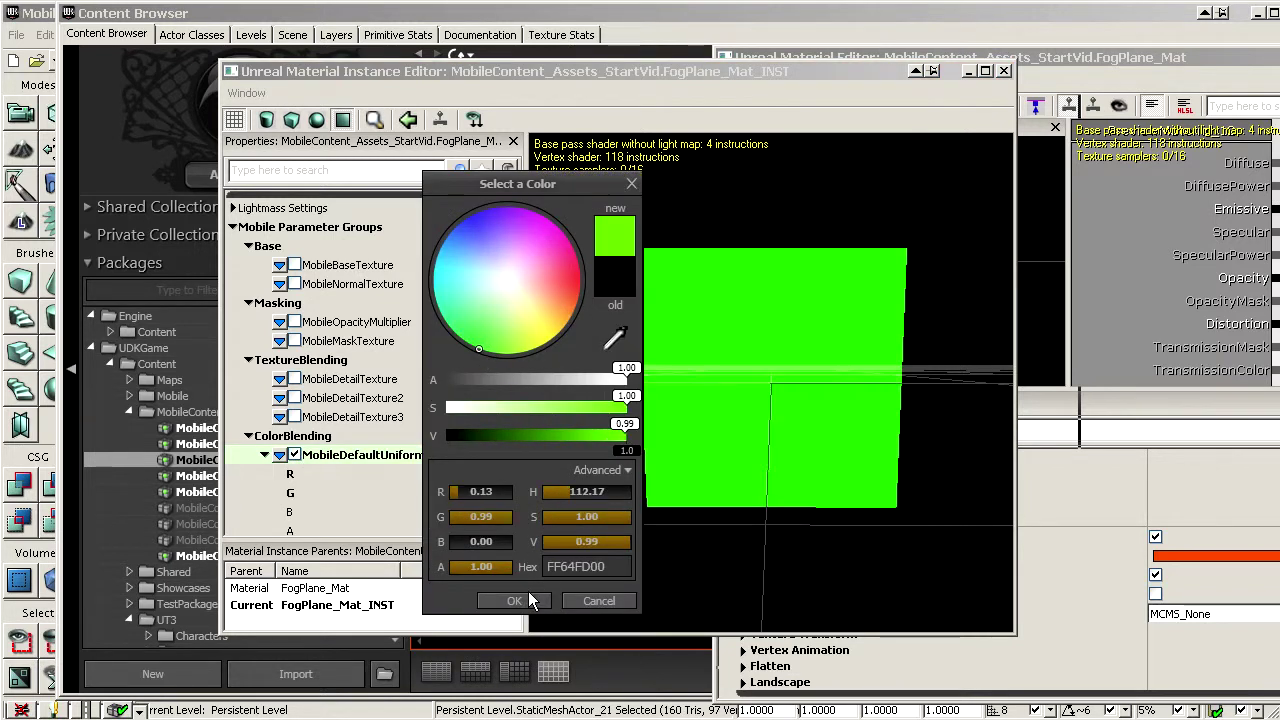
left_click(530, 600)
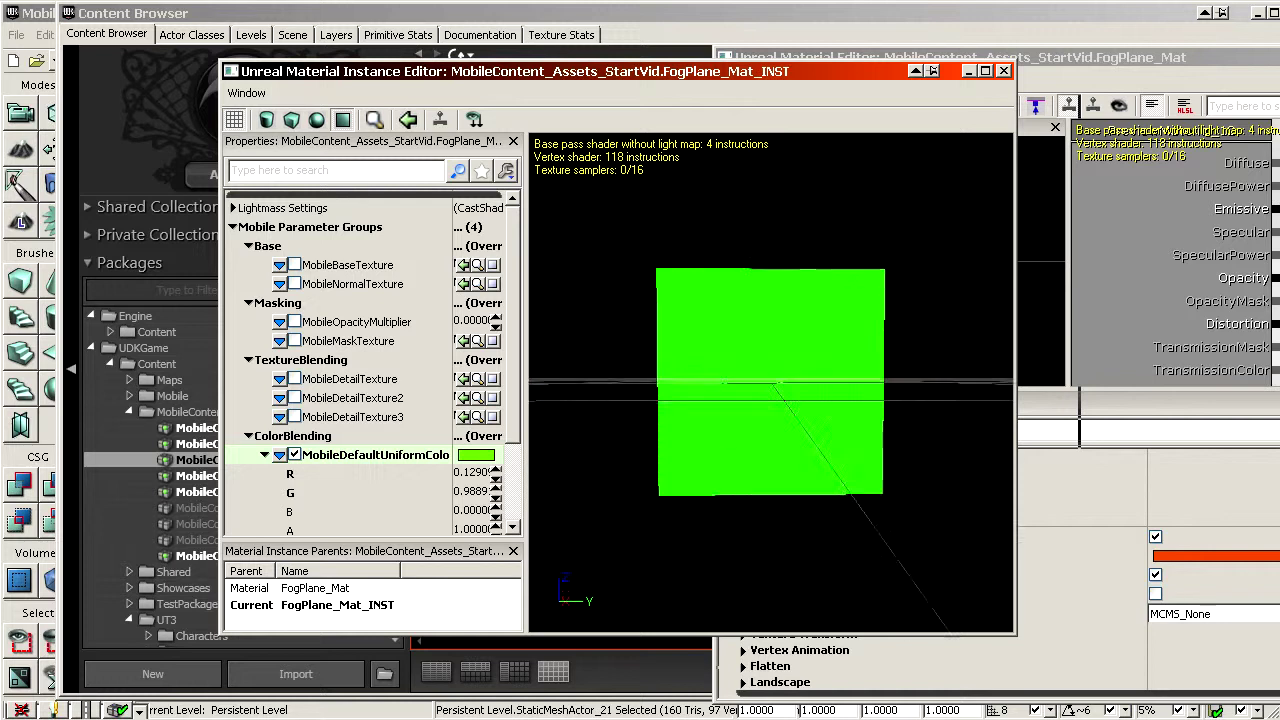
Set RoundPlane_SM as the preview mesh of the FogPlane_Mat_INST material instance and frame it from above
left_click_drag(660, 310, 638, 296)
left_click_drag(571, 67, 282, 399)
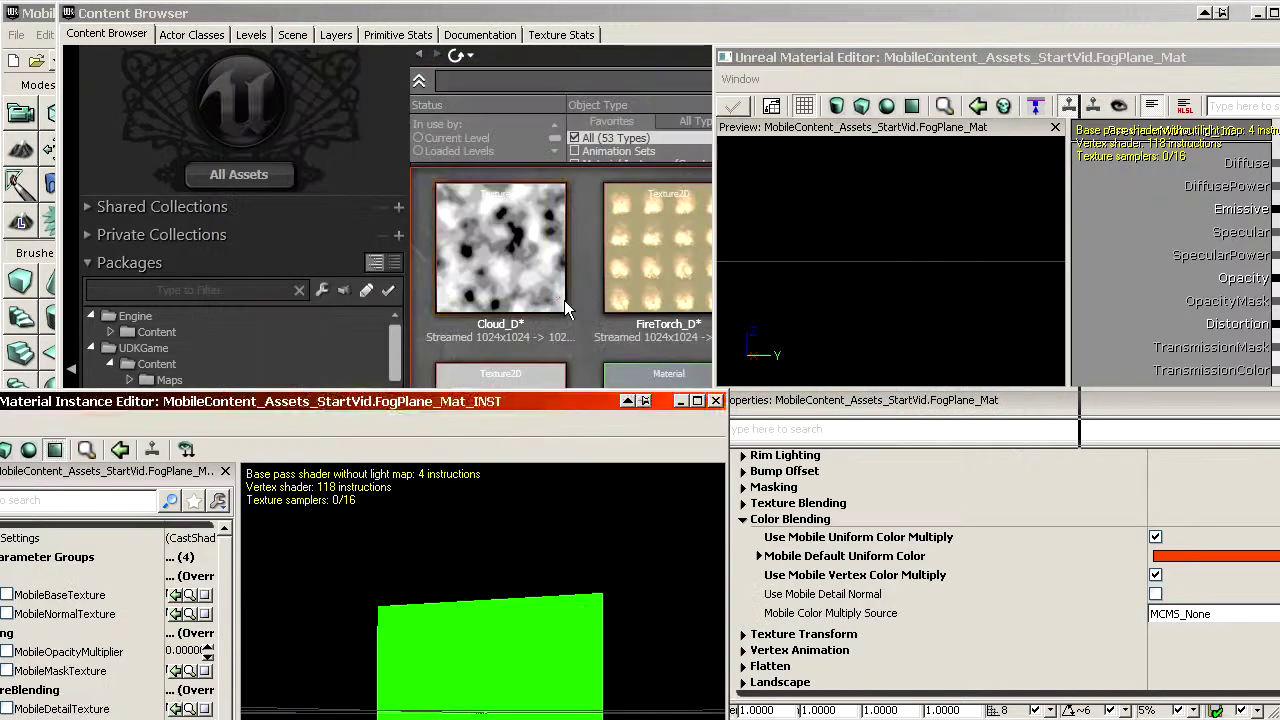
left_click(564, 300)
right_click_drag(997, 466, 1013, 496)
left_click(1171, 433)
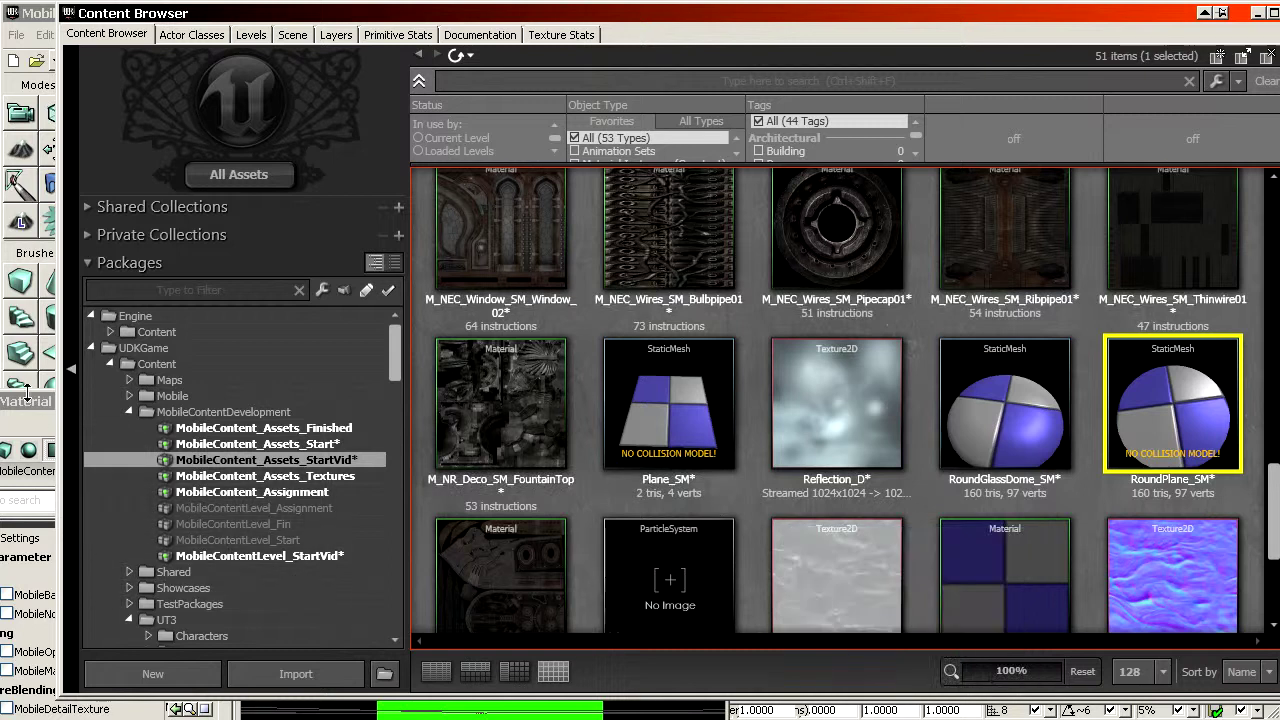
left_click_drag(30, 402, 247, 45)
left_click(300, 92)
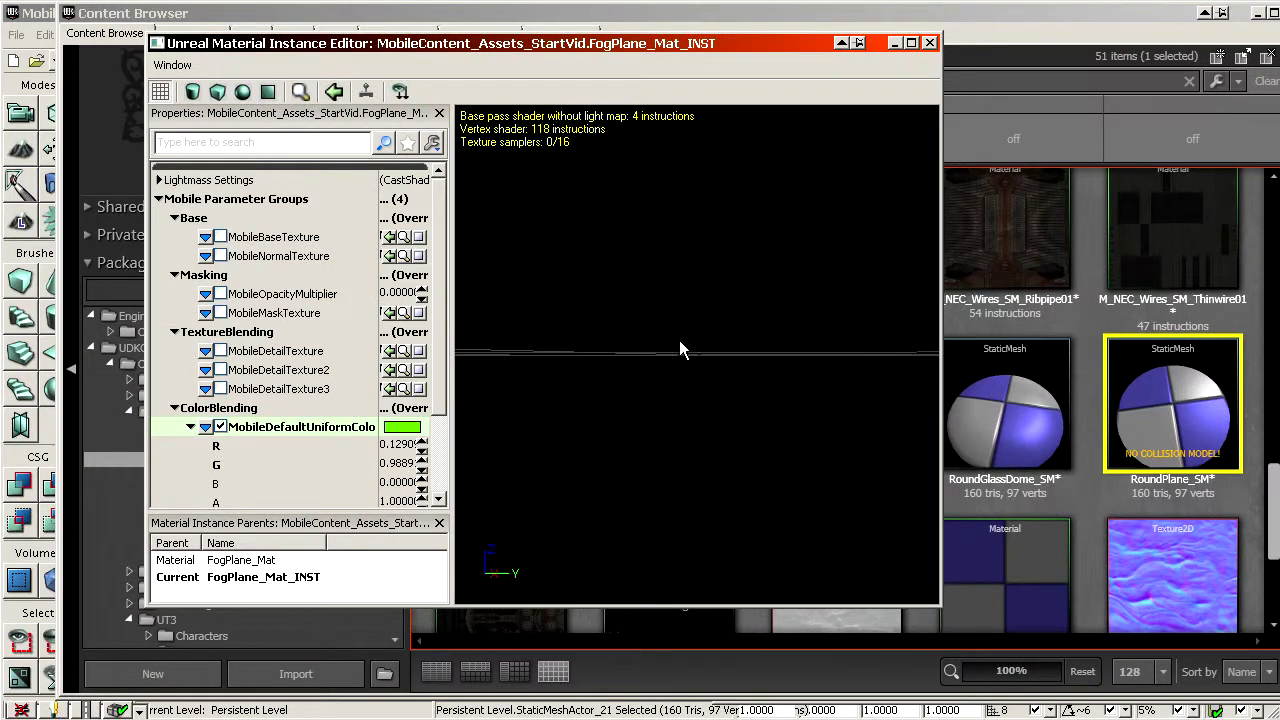
left_click_drag(684, 351, 684, 420)
right_click_drag(684, 420, 684, 350)
left_click_drag(684, 350, 684, 390)
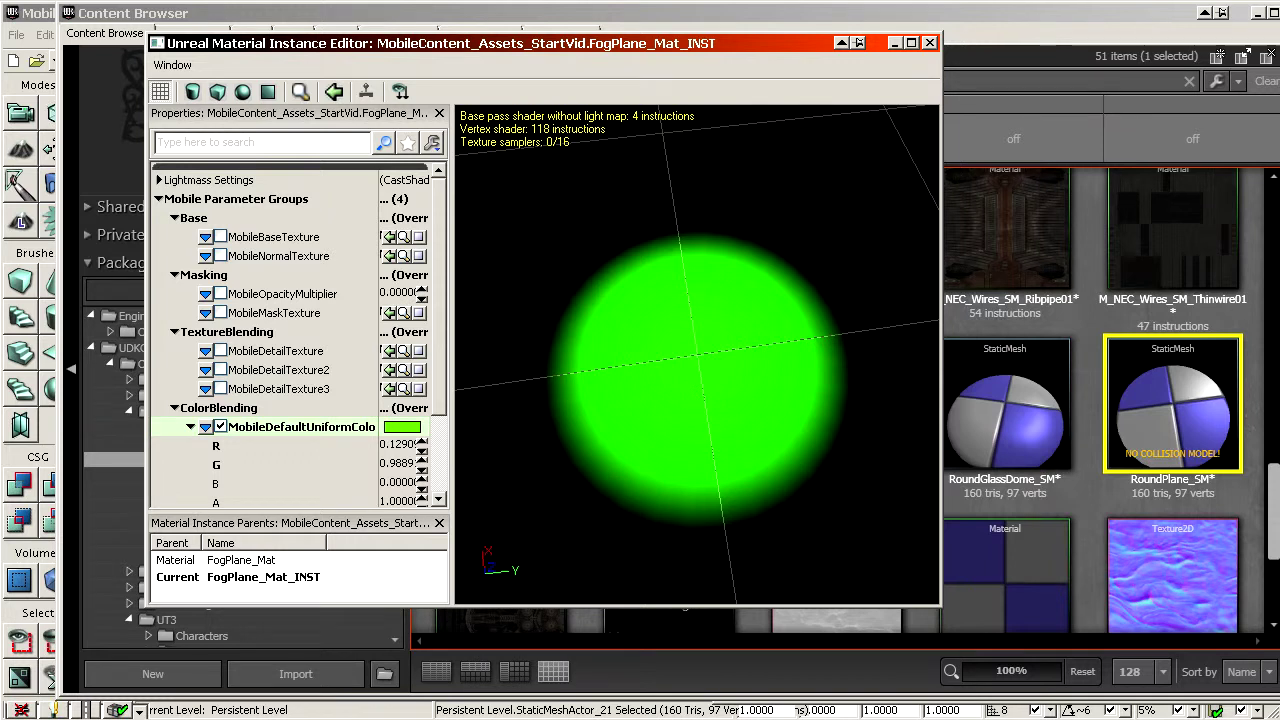
Compare the preview of the parent FogPlane_Mat material with that of the FogPlane_Mat_INST instance
left_click_drag(1279, 60, 797, 45)
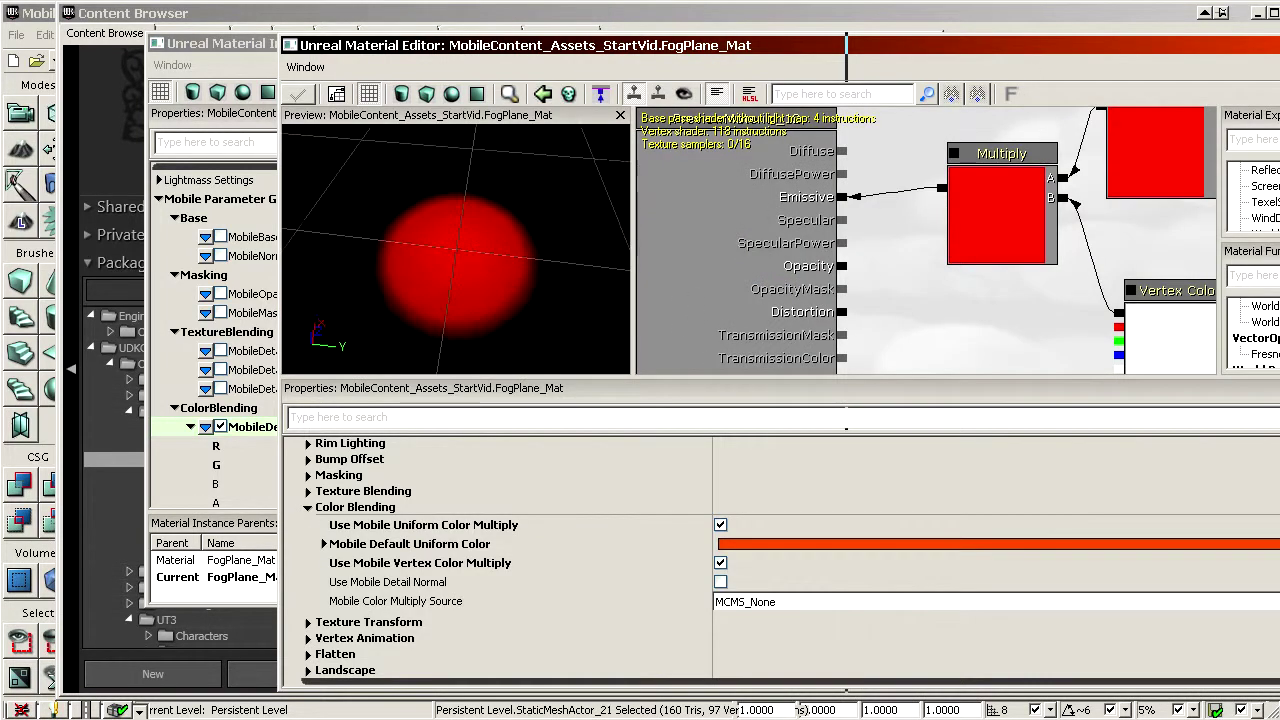
left_click(175, 66)
left_click(503, 235)
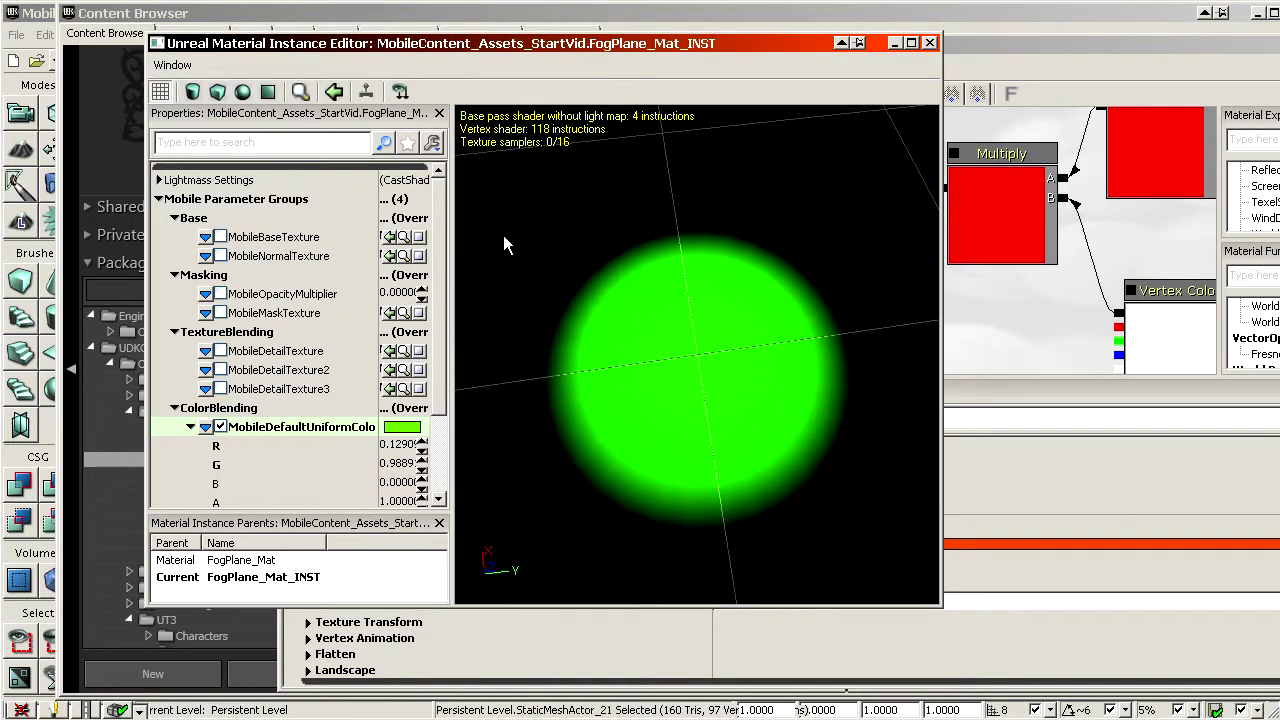
left_click(1049, 51)
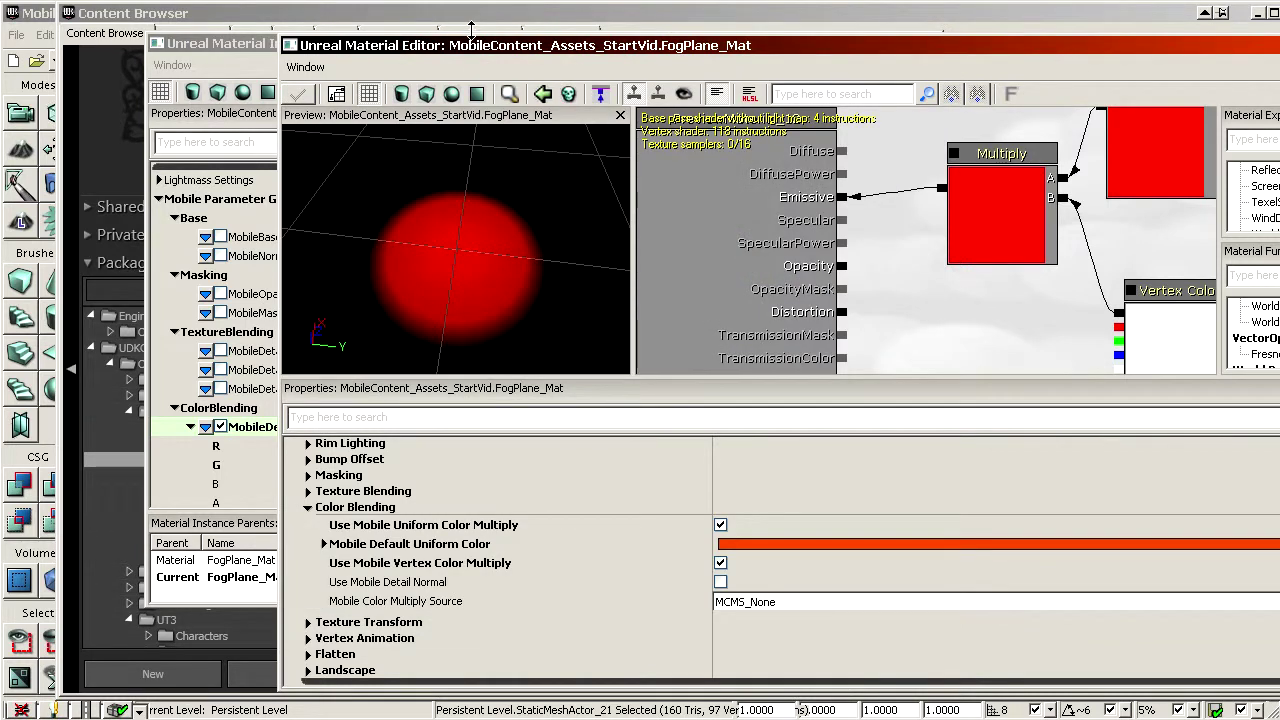
left_click_drag(543, 45, 862, 70)
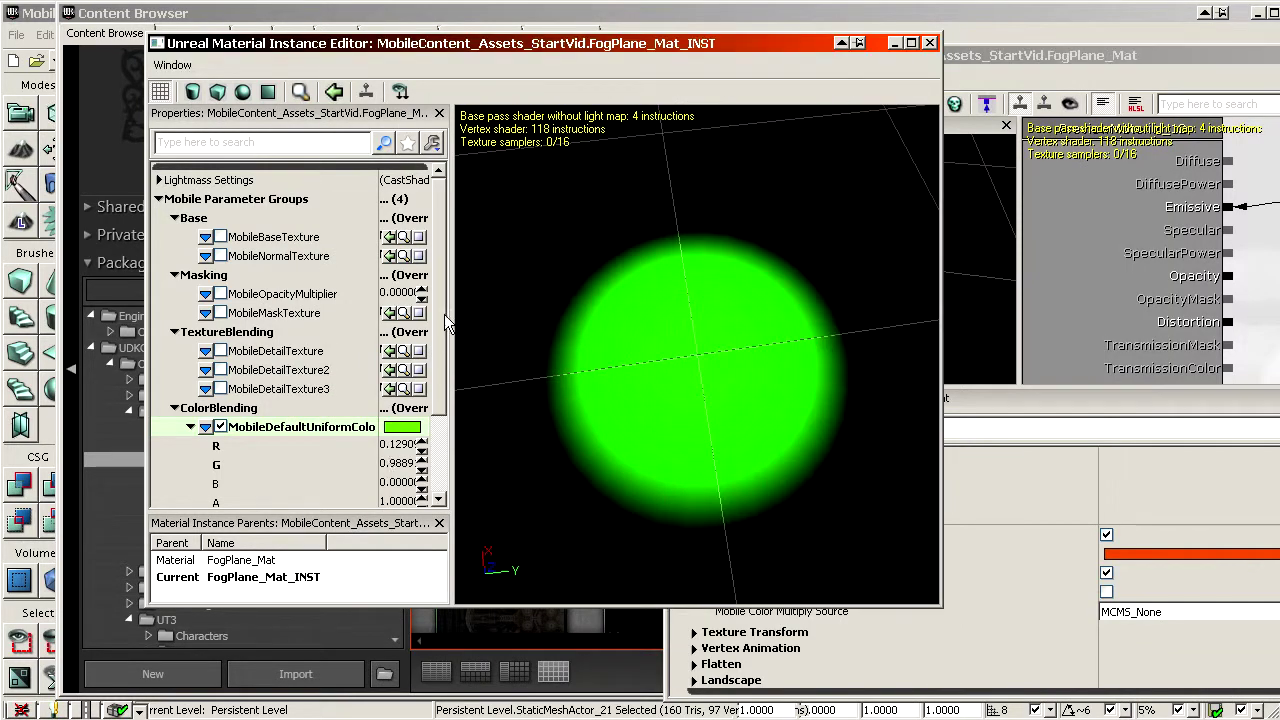
left_click_drag(440, 298, 470, 278)
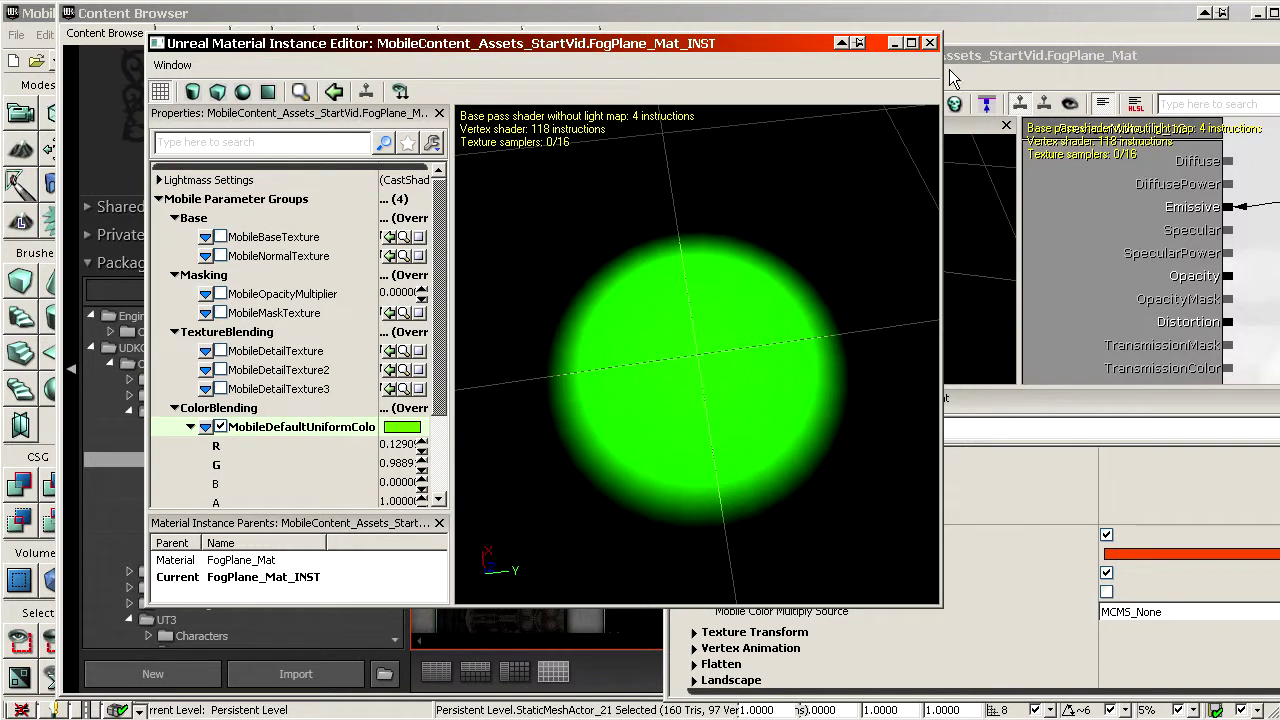
Close the material and material instance editors and uncover the level viewport
left_click(929, 42)
left_click(1279, 55)
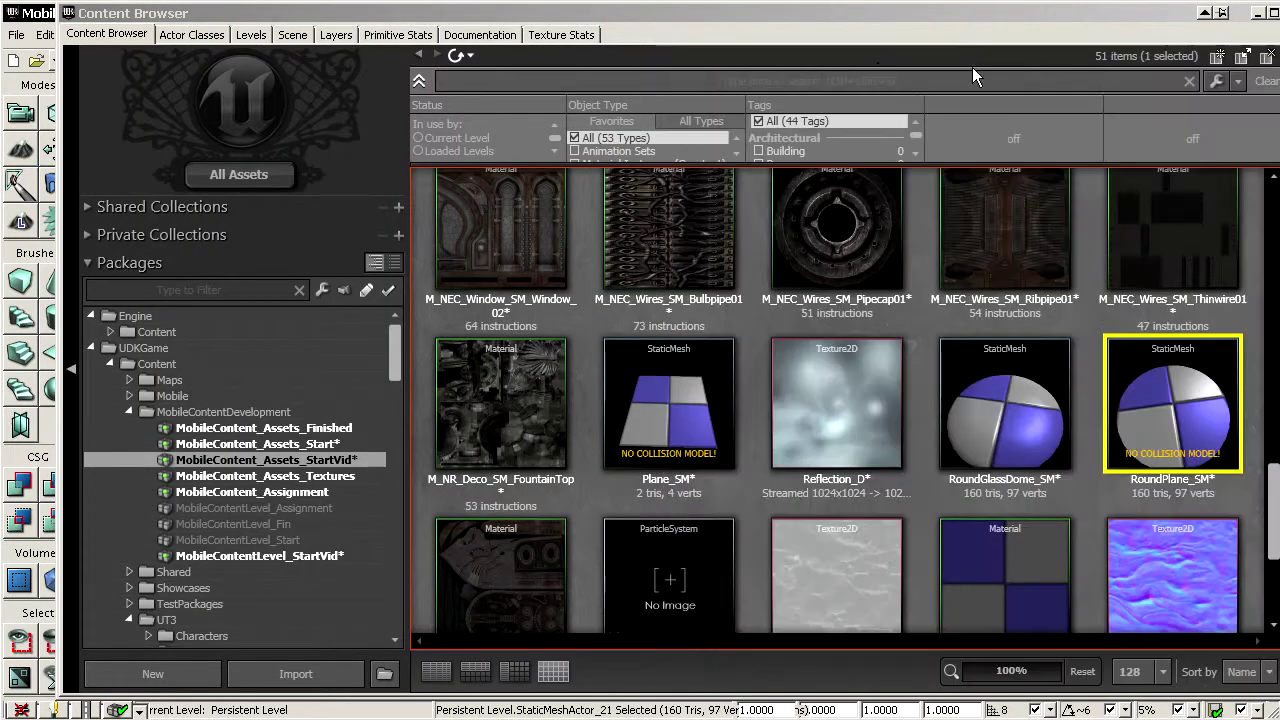
left_click_drag(789, 15, 1279, 21)
right_click_drag(600, 400, 530, 330)
left_click(916, 61)
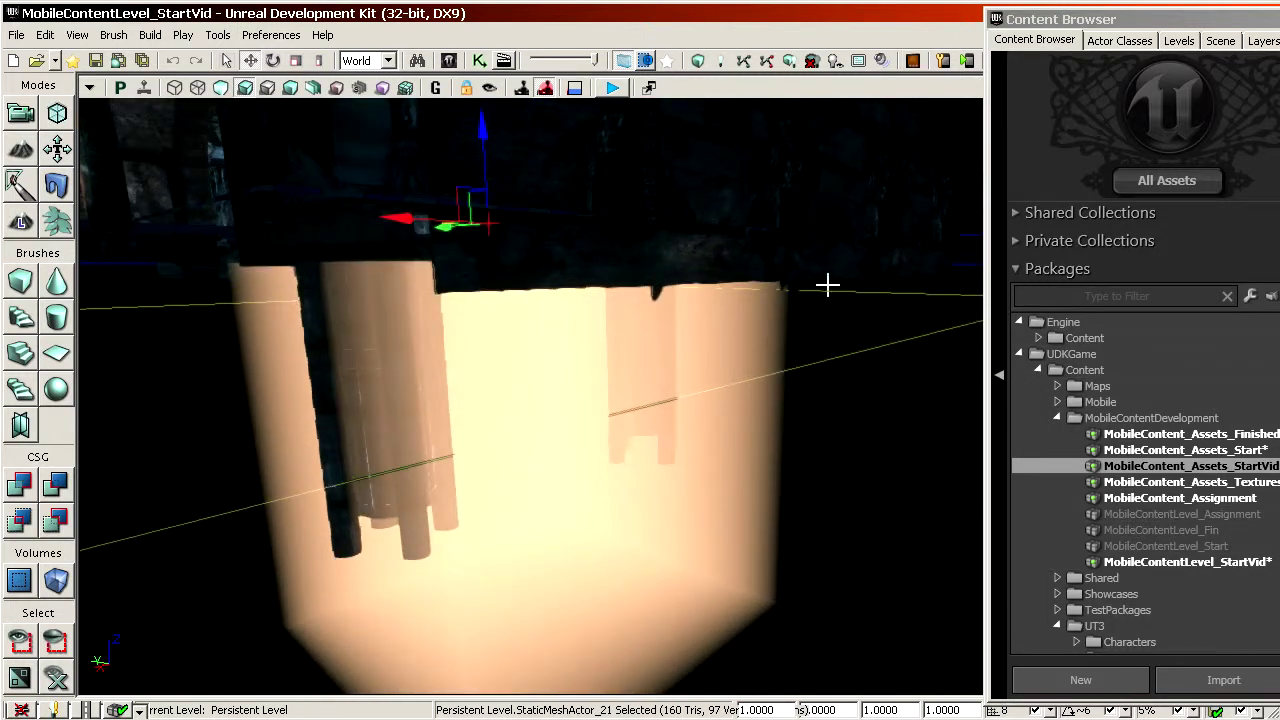
Delete the existing fog actor below the shaft from the level
right_click_drag(828, 285, 704, 460)
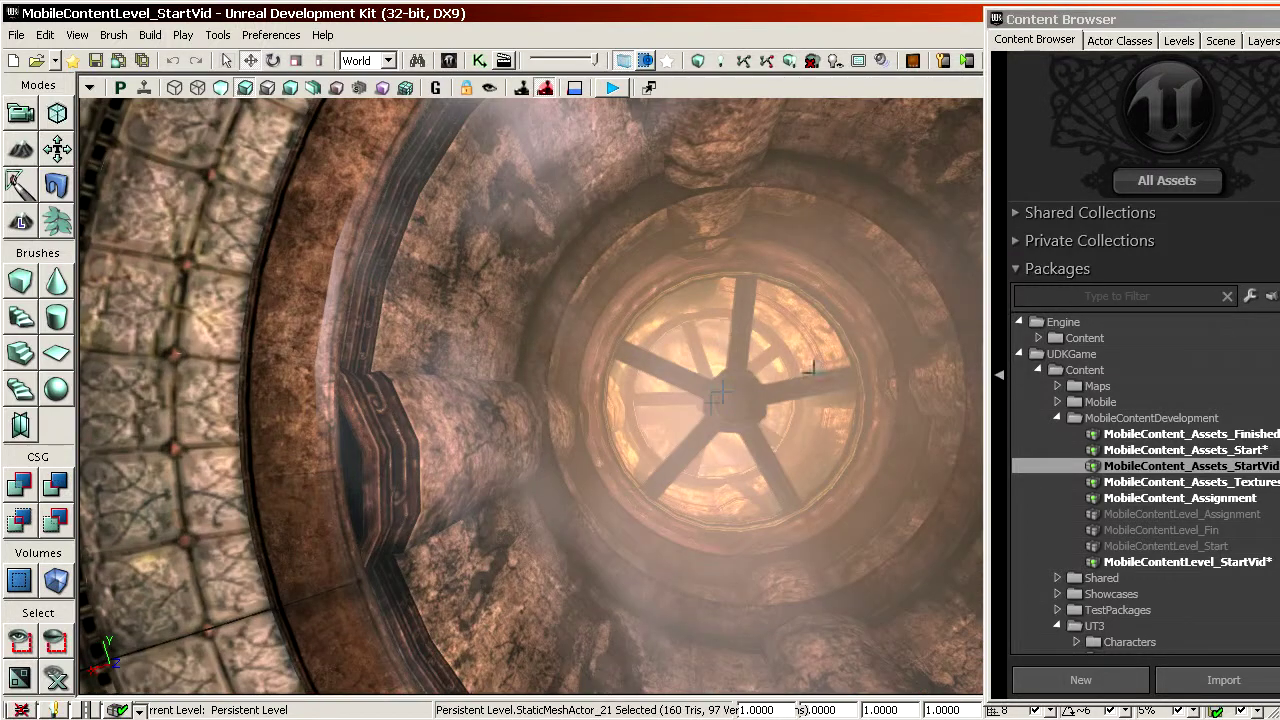
mouse_move(668, 430)
left_mouse_down()
mouse_move(668, 402)
mouse_move(668, 440)
mouse_move(668, 415)
left_mouse_up()
right_click_drag(668, 415, 680, 350)
right_click_drag(715, 510, 739, 529)
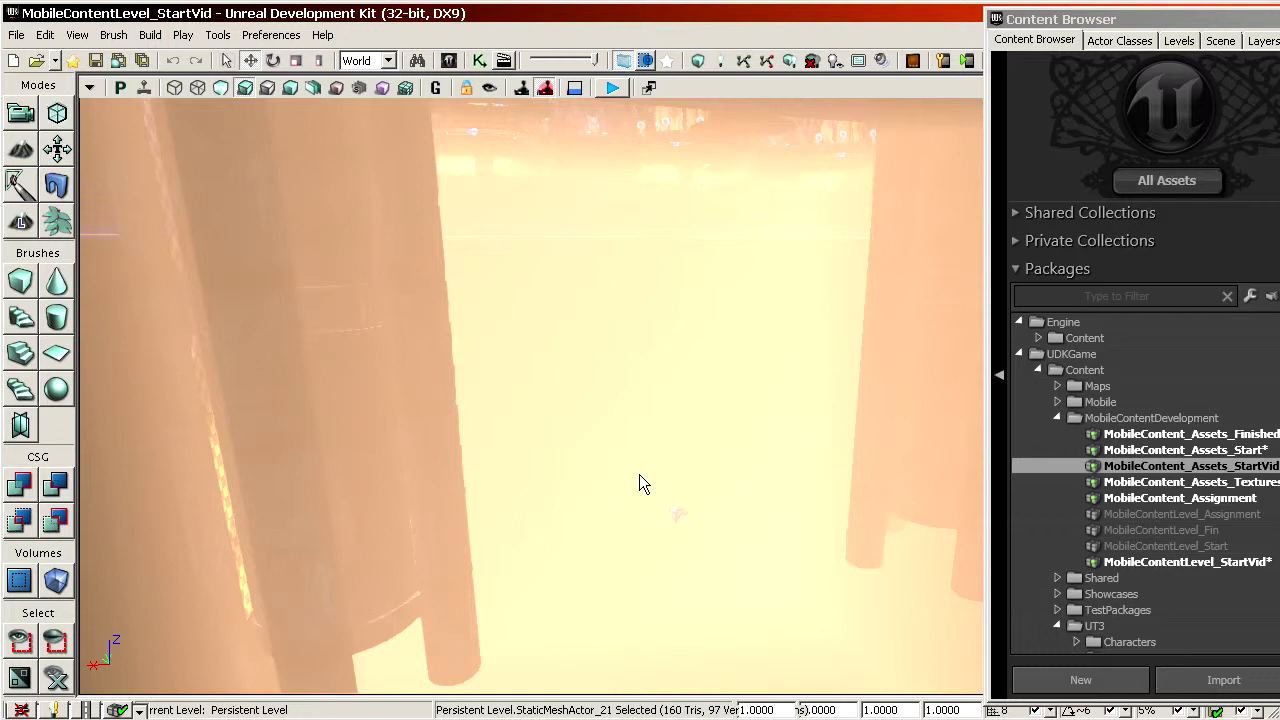
left_click(77, 35)
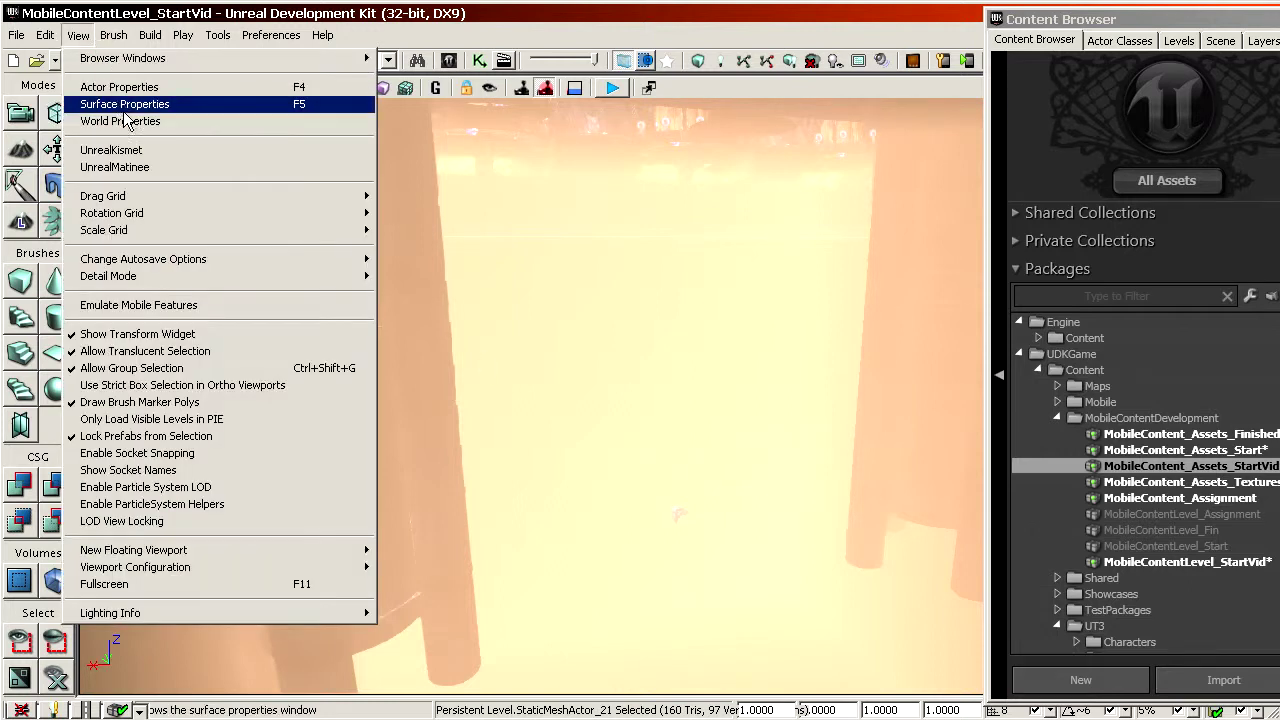
mouse_move(272, 35)
left_click(572, 208)
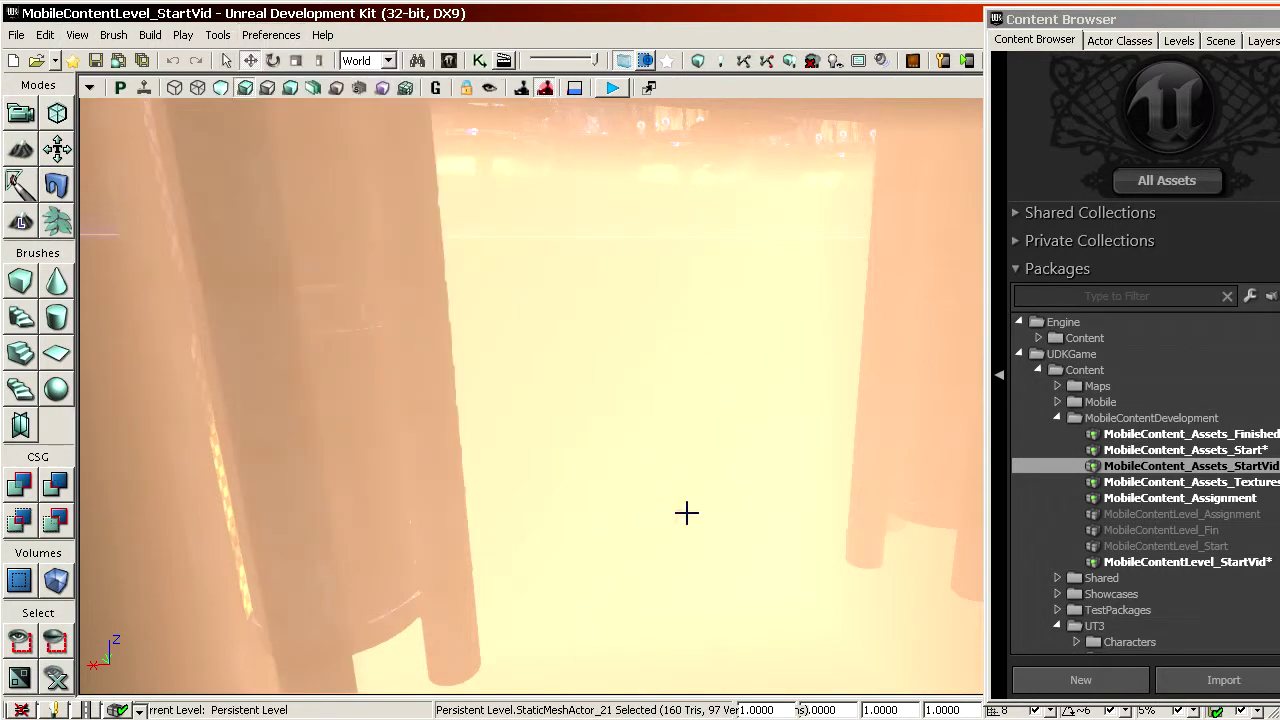
left_click_drag(732, 474, 747, 330)
key("Delete")
right_click_drag(747, 330, 740, 610)
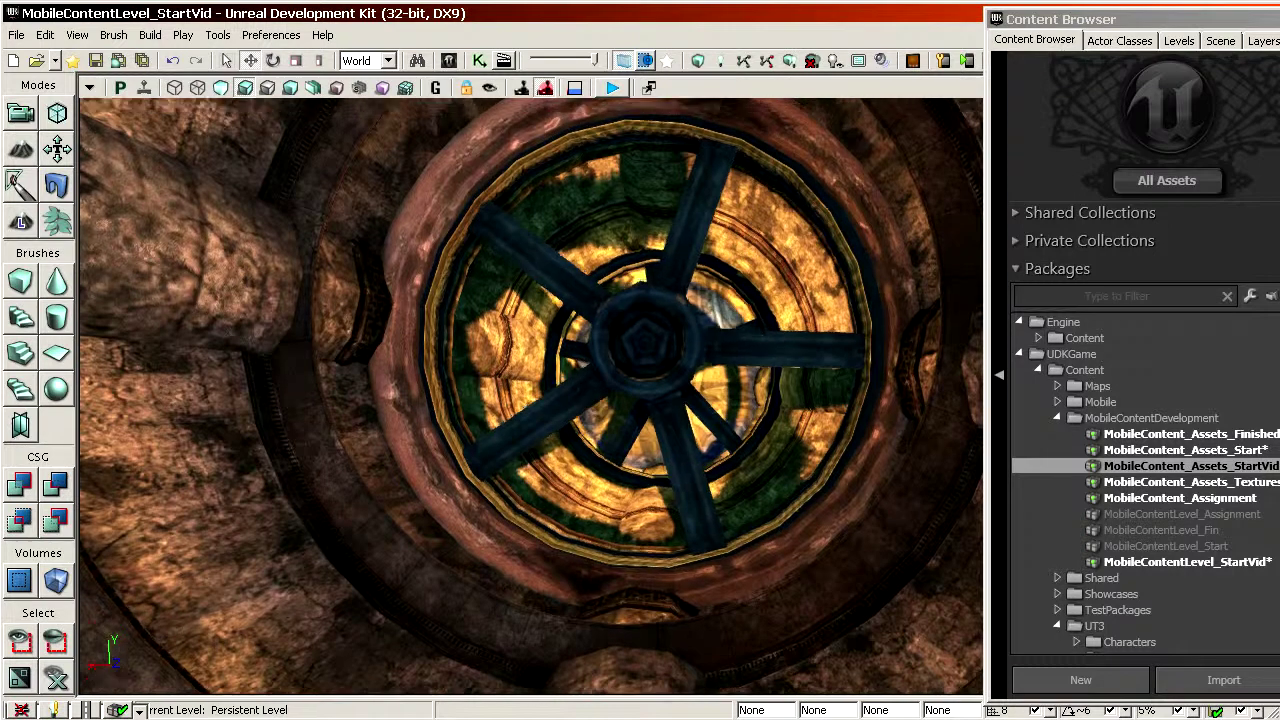
left_click_drag(740, 610, 740, 595)
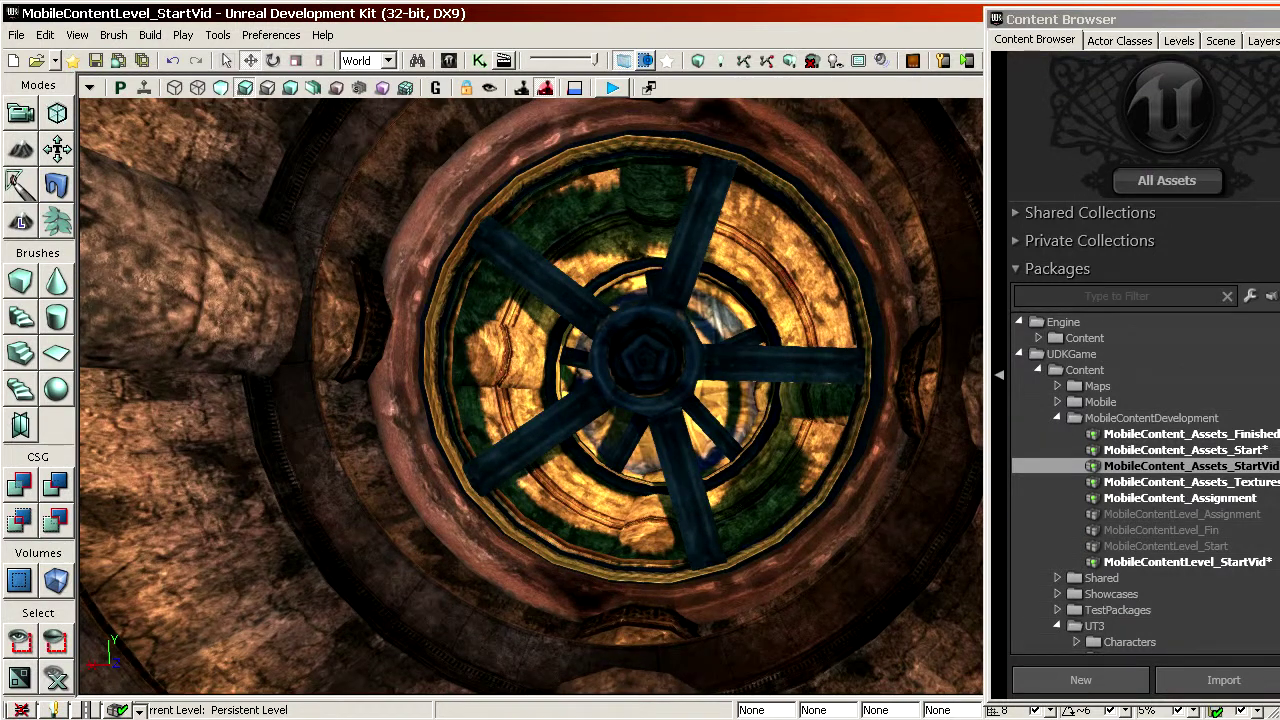
Place a RoundPlane_SM static mesh from the MobileContent_Assets_StartVid package over the wheel in the shaft
mouse_move(1278, 20)
left_mouse_down()
mouse_move(957, 48)
mouse_move(1276, 17)
left_mouse_up()
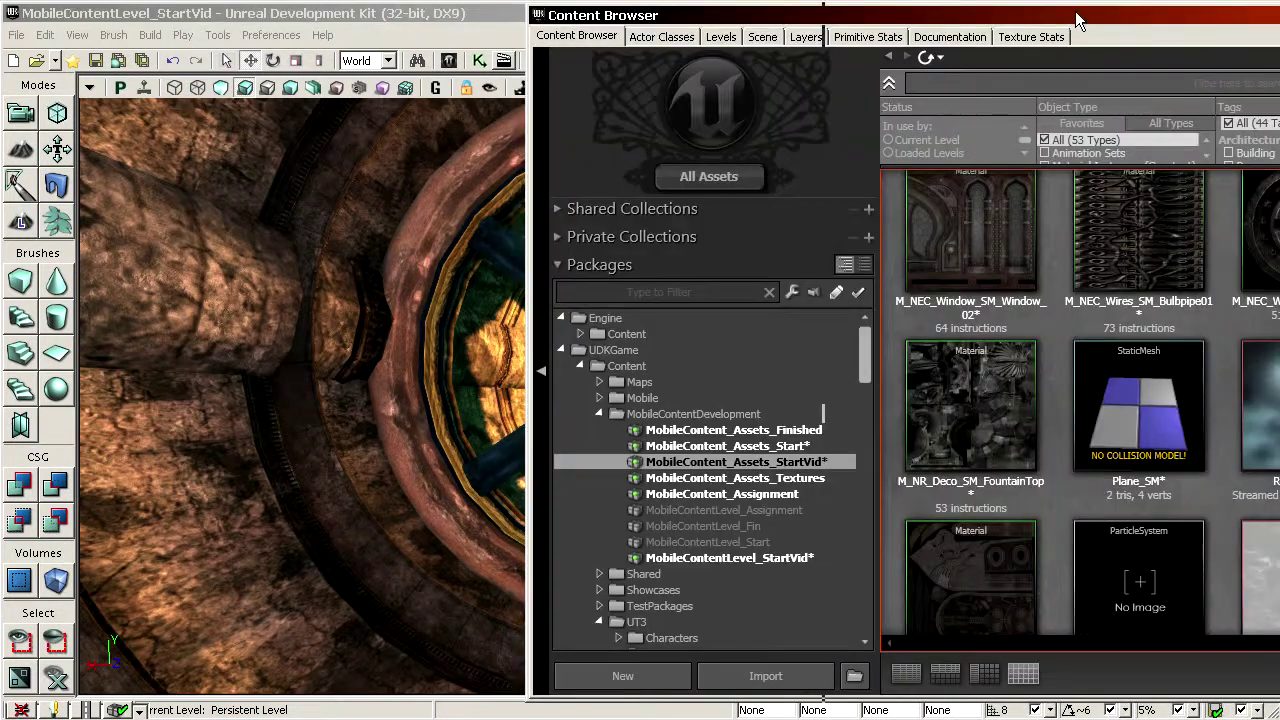
left_click_drag(1078, 20, 629, 37)
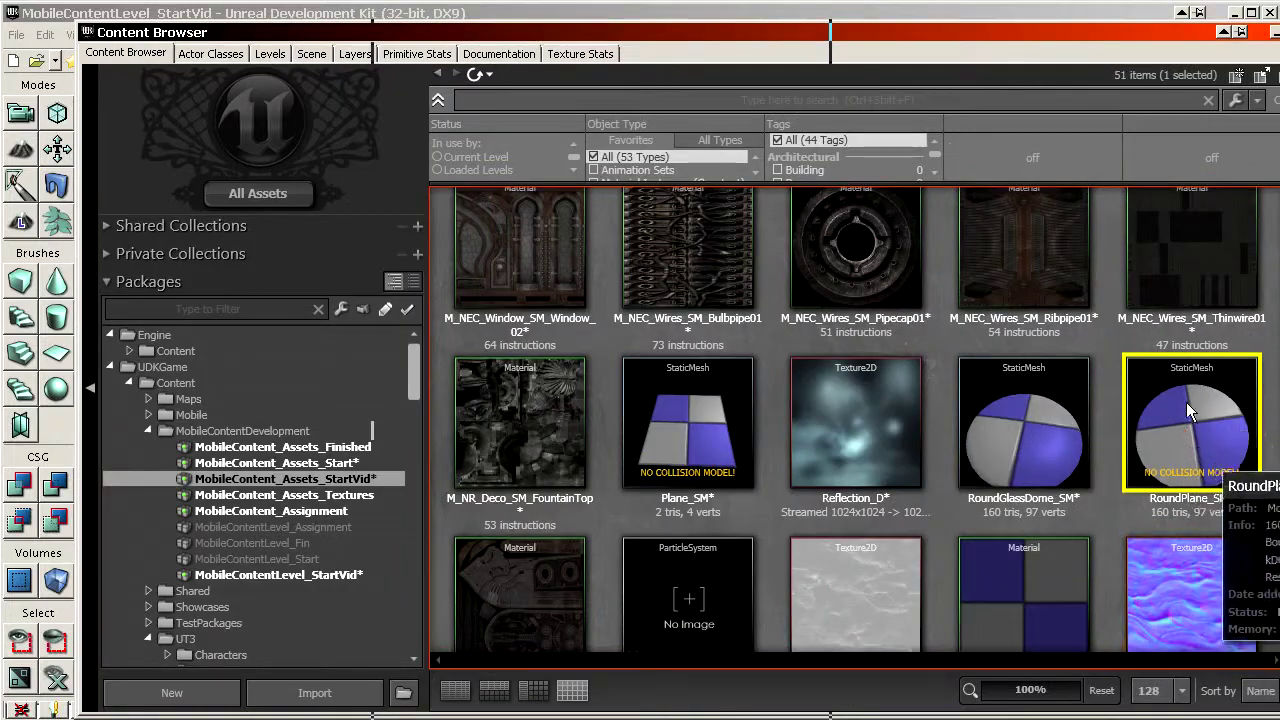
left_click_drag(425, 66, 180, 50)
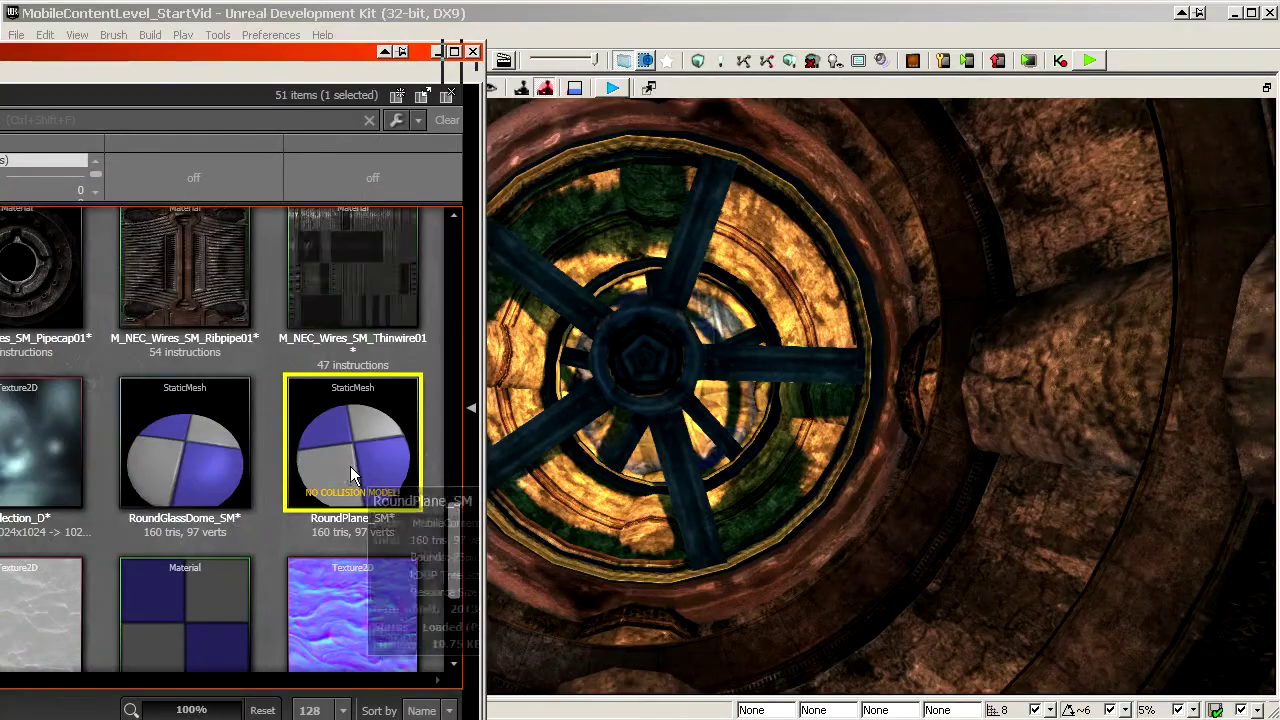
left_click_drag(350, 466, 658, 357)
Move the round plane to about X 1464, Y 520, Z -392 so it covers the shaft opening
mouse_move(665, 369)
right_mouse_down()
mouse_move(665, 350)
mouse_move(662, 372)
mouse_move(640, 372)
right_mouse_up()
left_click_drag(757, 361, 840, 324)
mouse_move(983, 310)
left_mouse_down()
mouse_move(980, 372)
mouse_move(992, 318)
left_mouse_up()
left_click_drag(826, 334, 762, 361)
left_click_drag(1078, 363, 1065, 361)
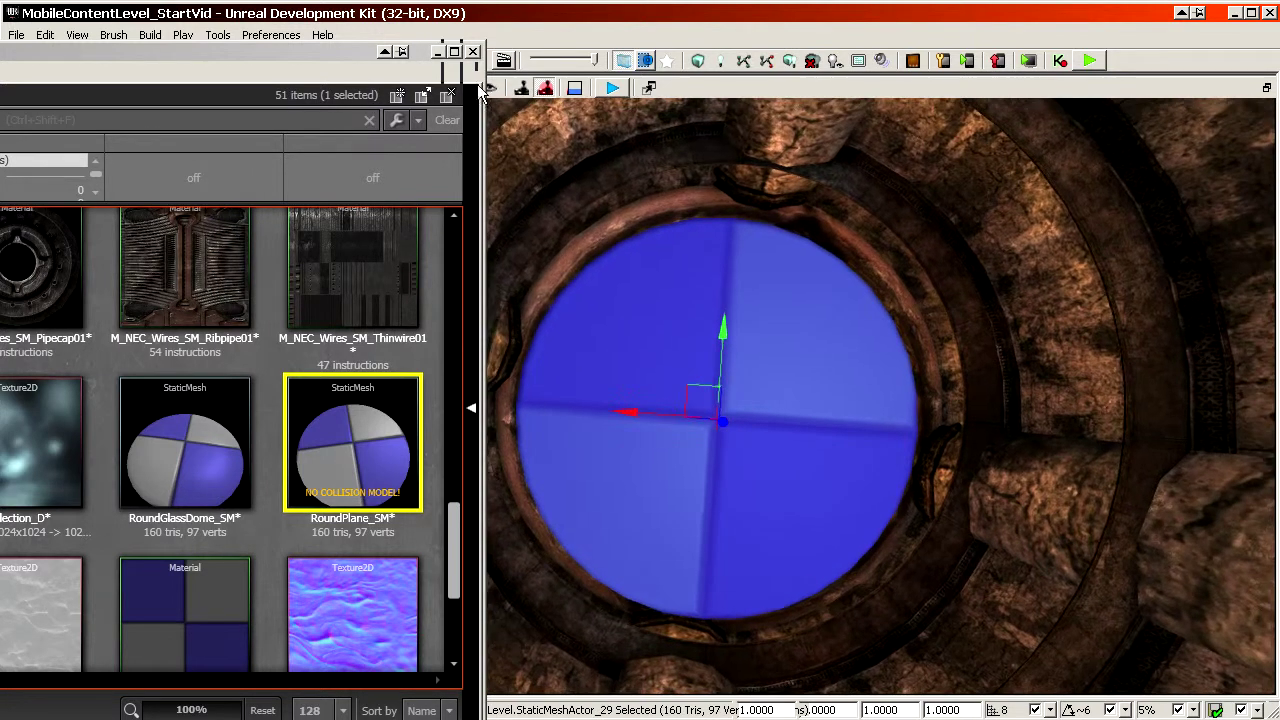
left_click_drag(165, 50, 1279, 42)
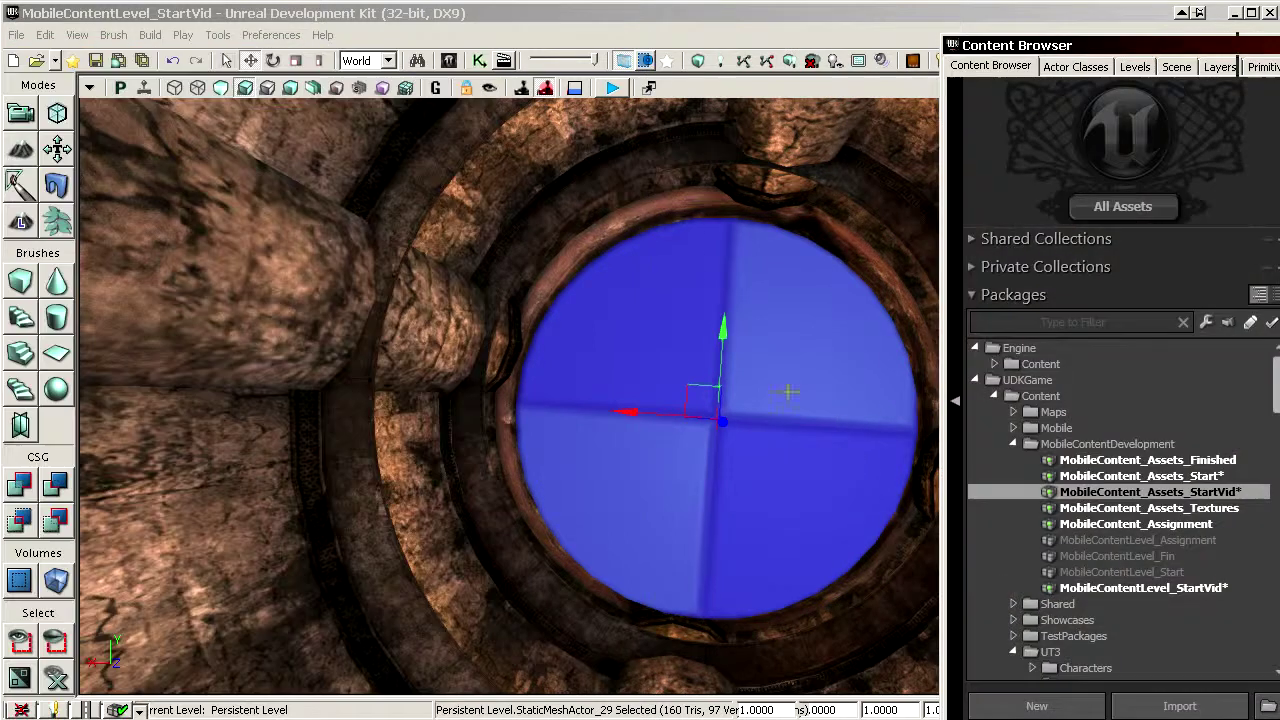
right_click_drag(788, 391, 814, 434)
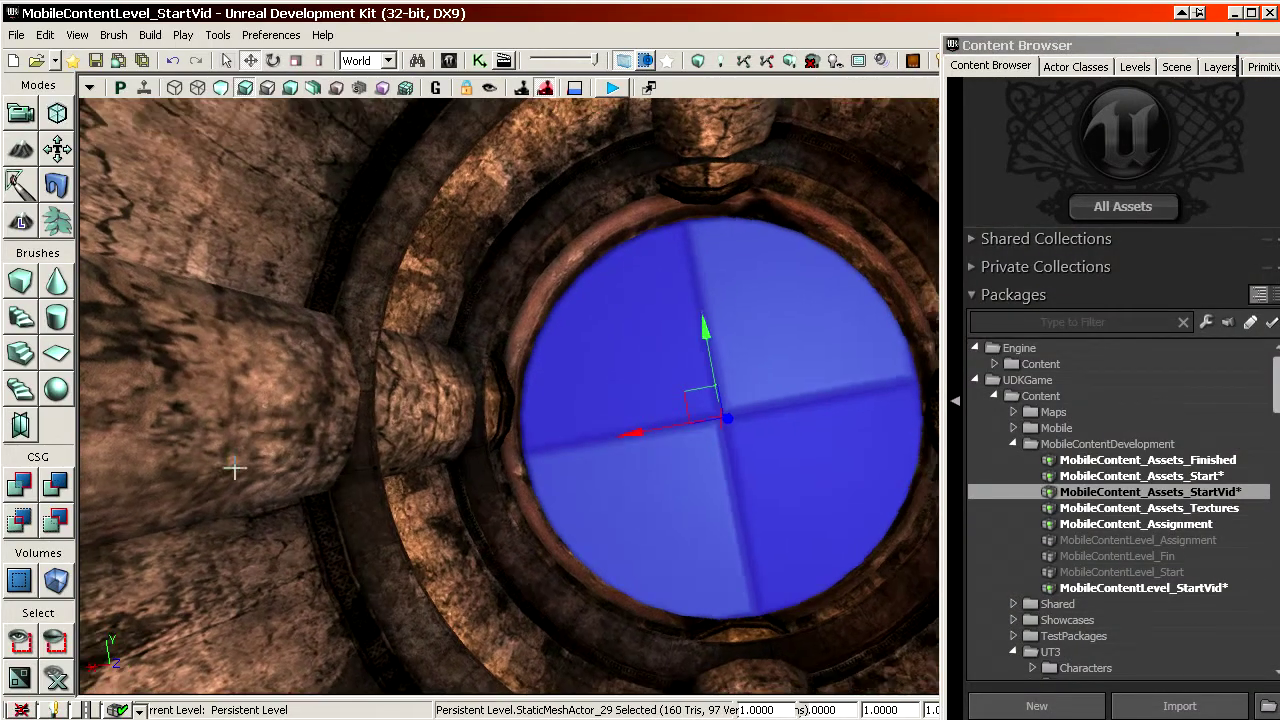
Filter the round plane's actor properties for "shad" and turn off Cast Shadow
key("F4")
left_click_drag(835, 86, 848, 115)
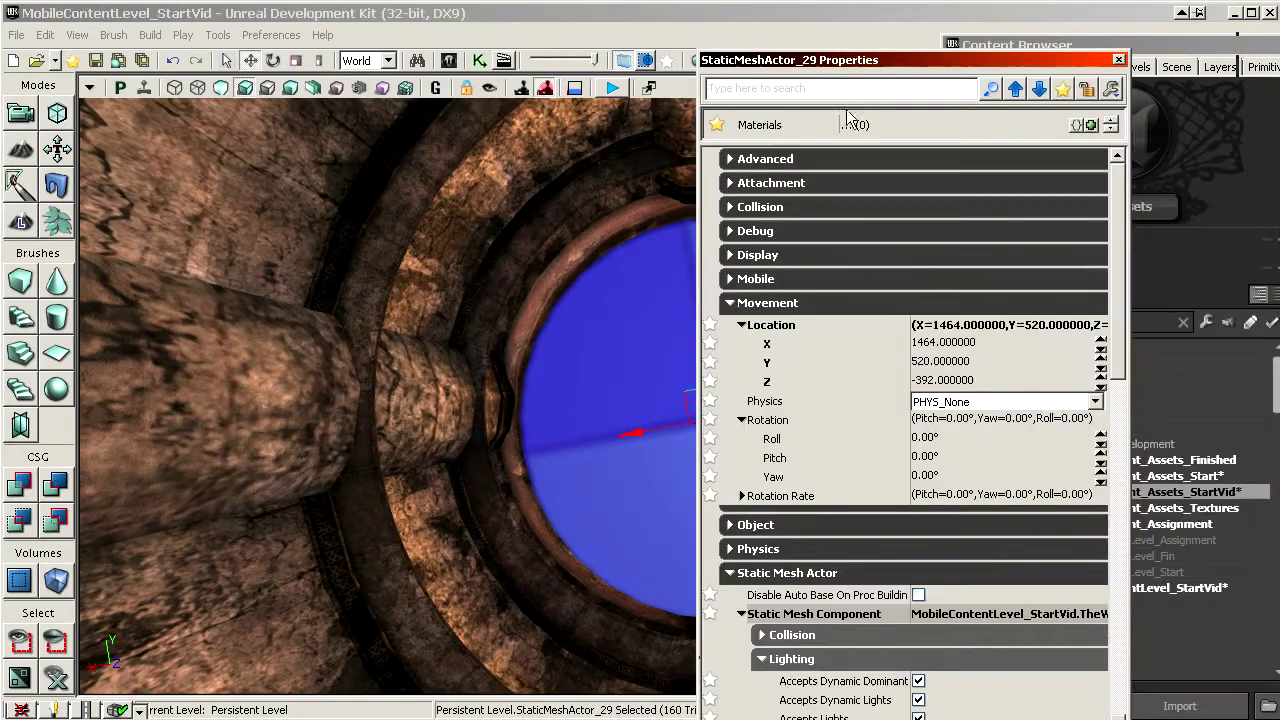
left_click(780, 89)
type("shadw")
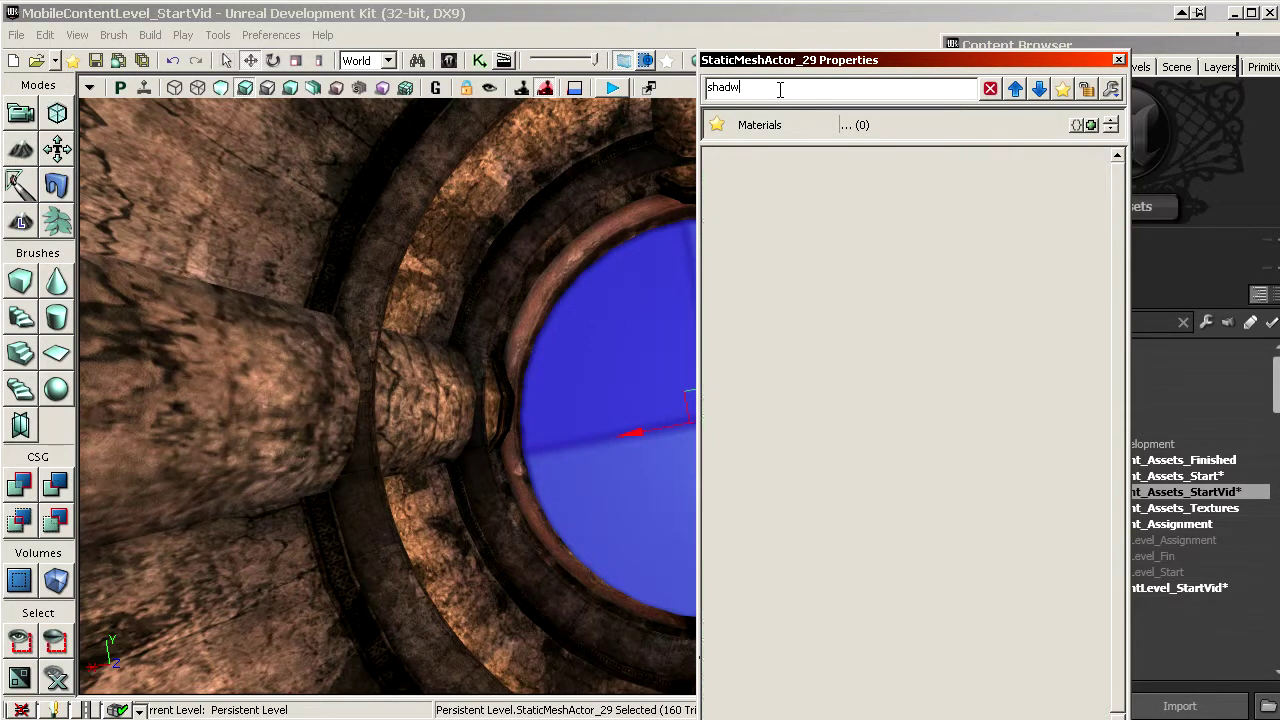
key("BackSpace")
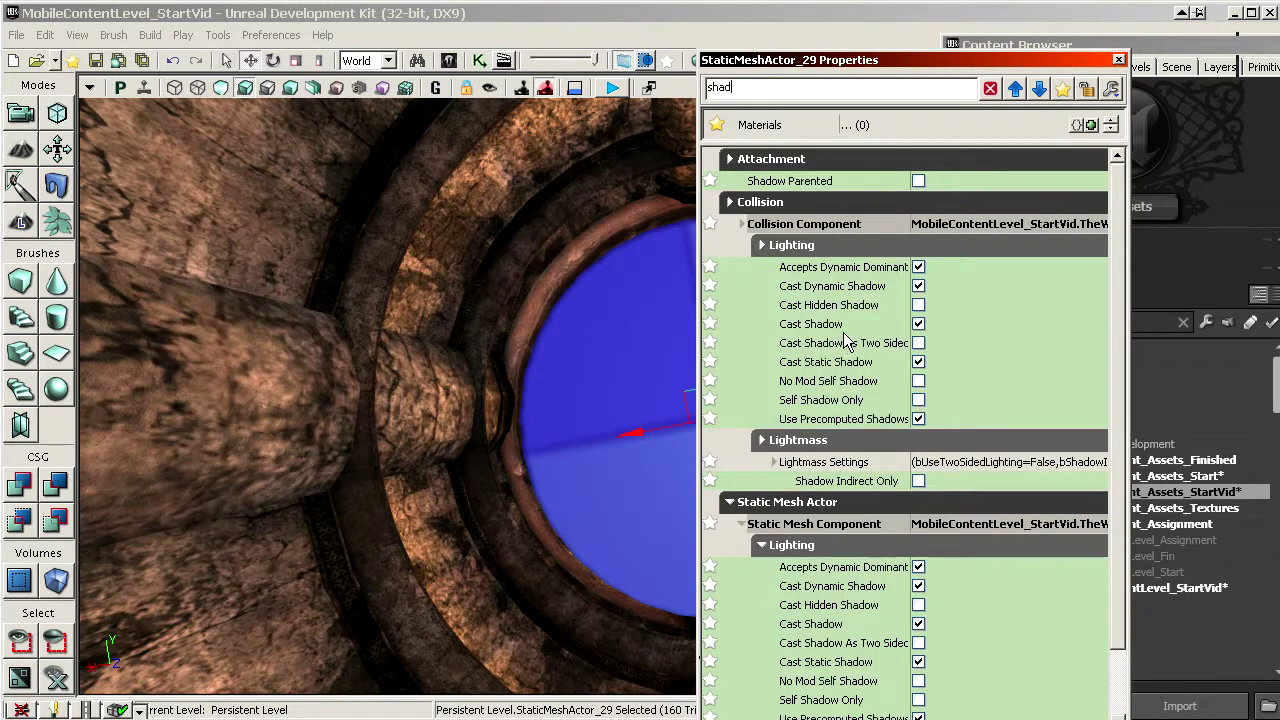
mouse_move(842, 335)
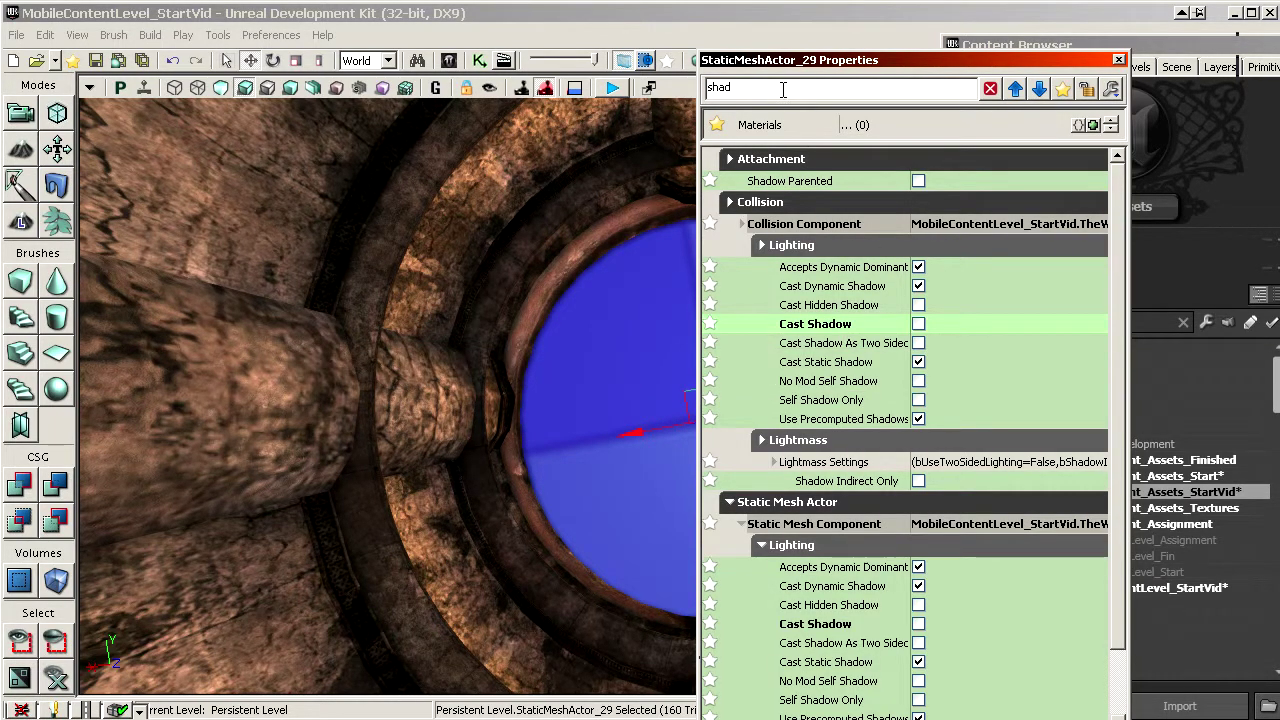
Filter the round plane's properties for "acce", turn off Accepts Lights, and close the properties
type("ccel")
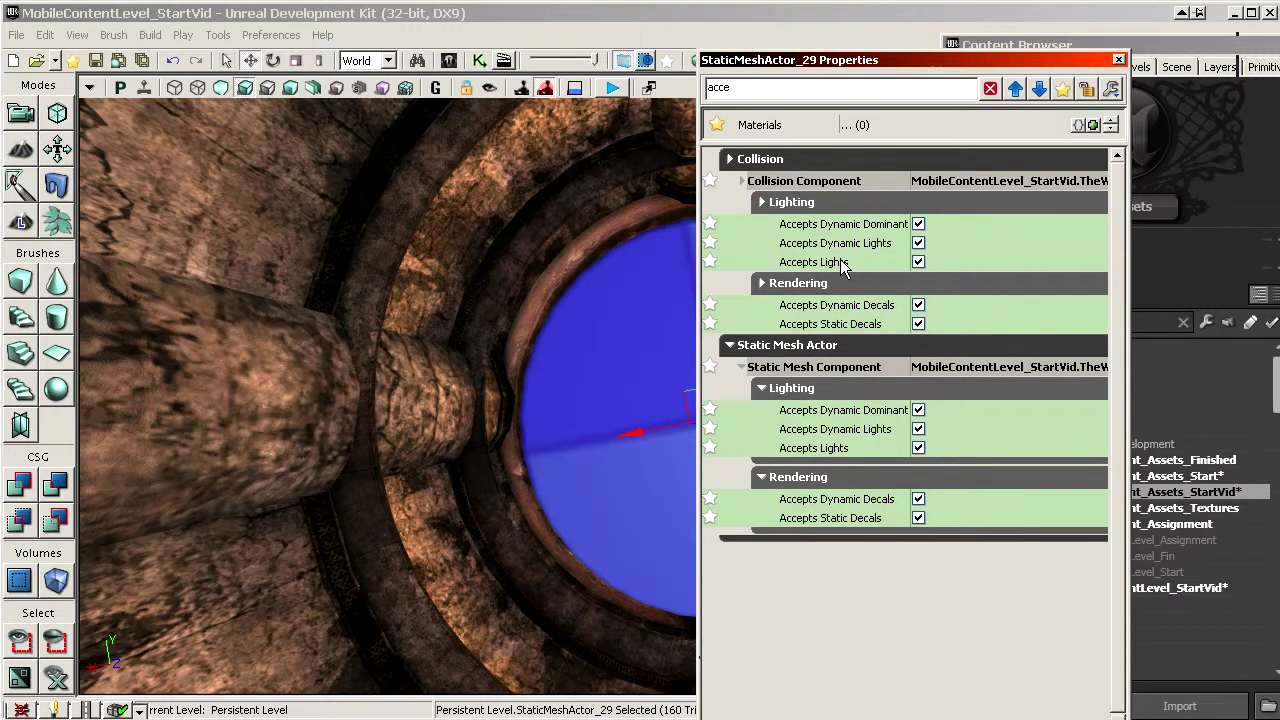
left_click(918, 261)
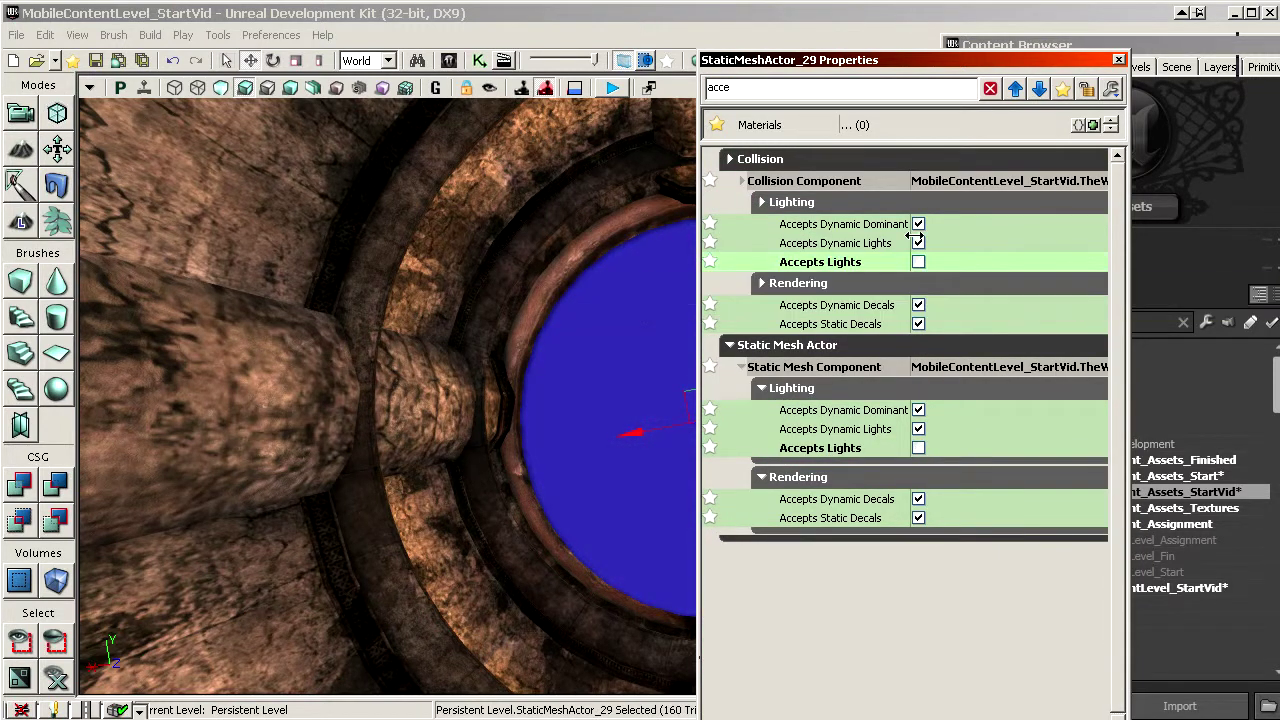
left_click(1118, 61)
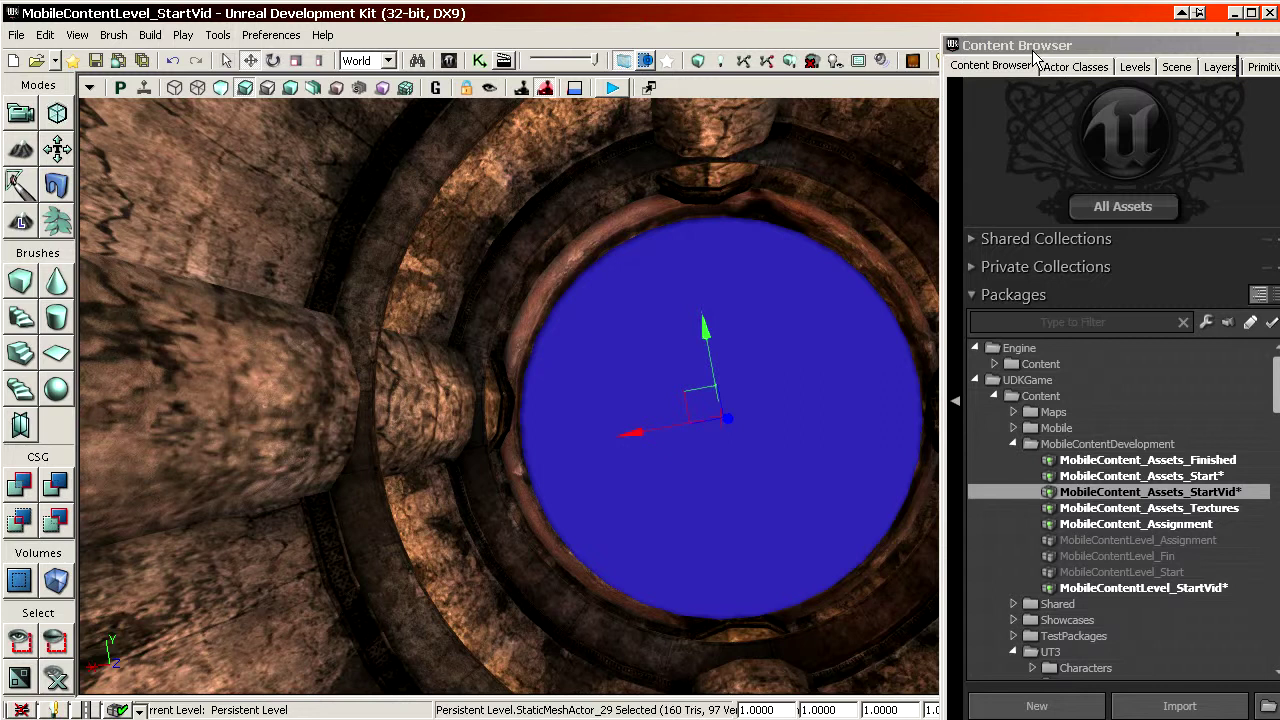
Apply the FogPlane_Mat_INST material instance to the round plane covering the wheel in the shaft
left_click_drag(1074, 45, 262, 14)
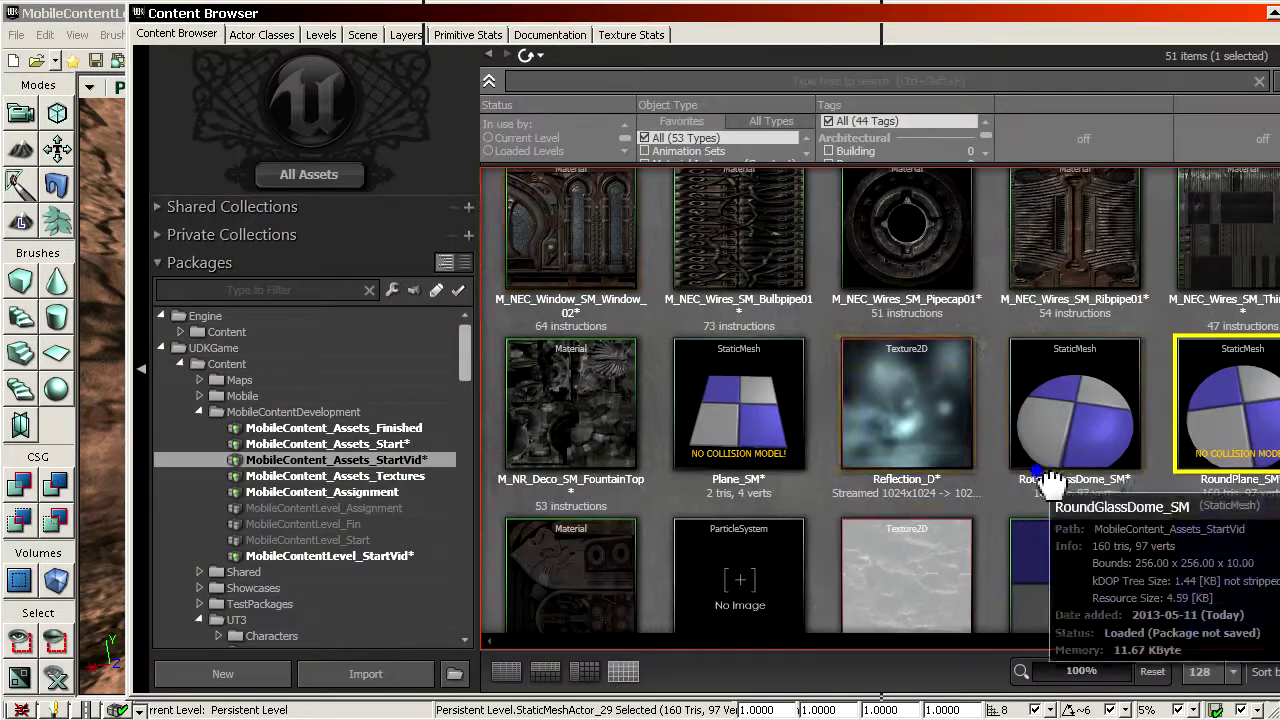
scroll(1051, 480, "down", 3)
scroll(1089, 556, "up", 10)
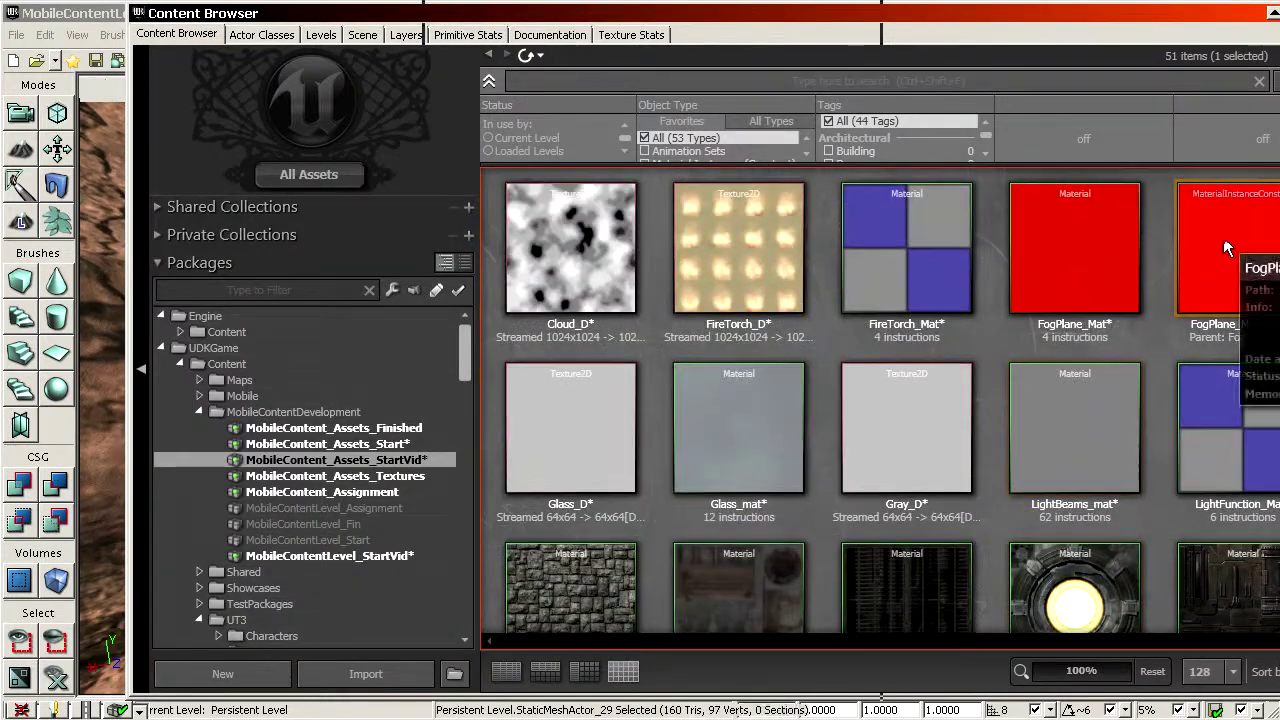
left_click(1223, 237)
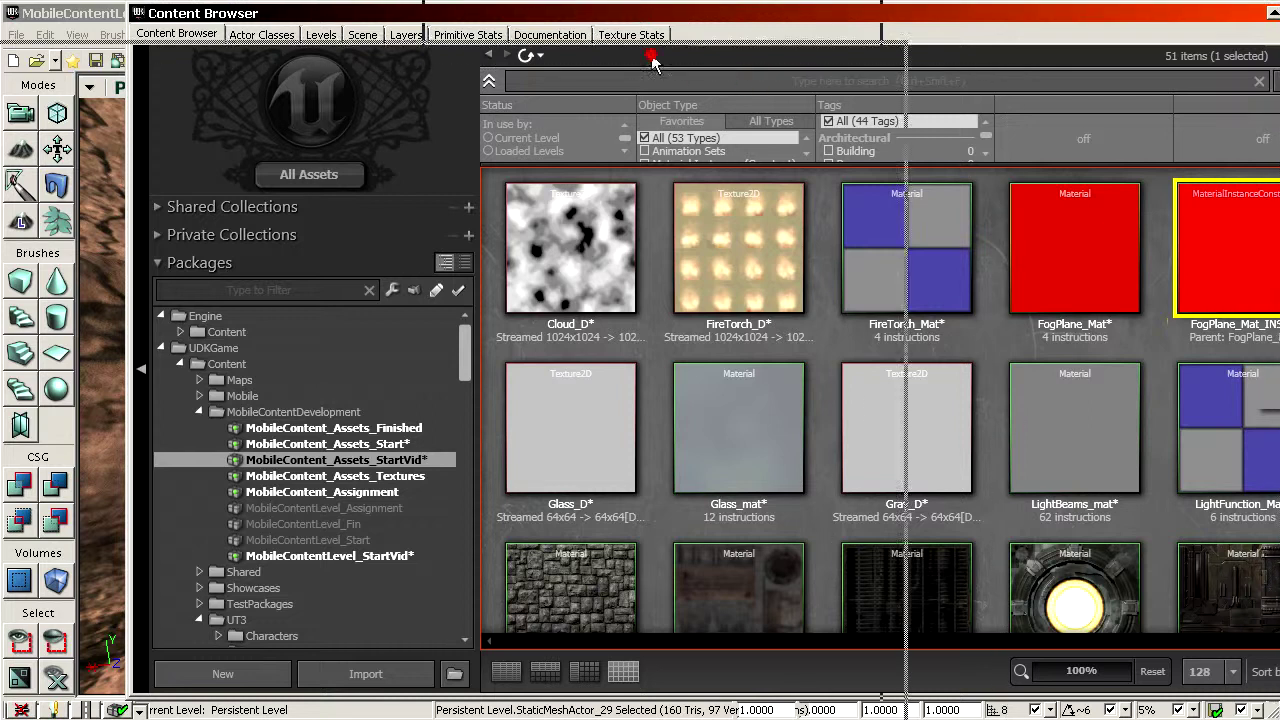
double_click(693, 12)
right_click_drag(757, 420, 942, 393)
left_click(1034, 484)
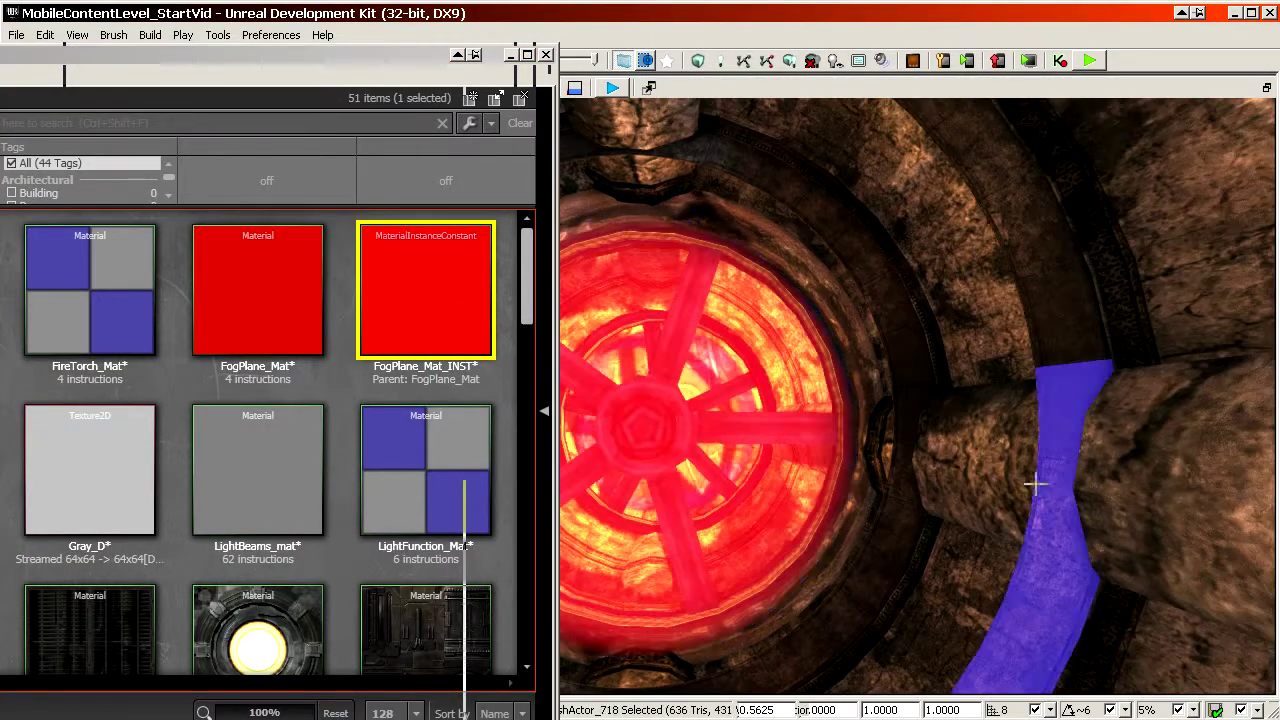
Open FogPlane_Mat_INST and set MobileDefaultUniformColor to a pale yellow of about R 0.99, G 0.81, B 0.32
double_click(452, 273)
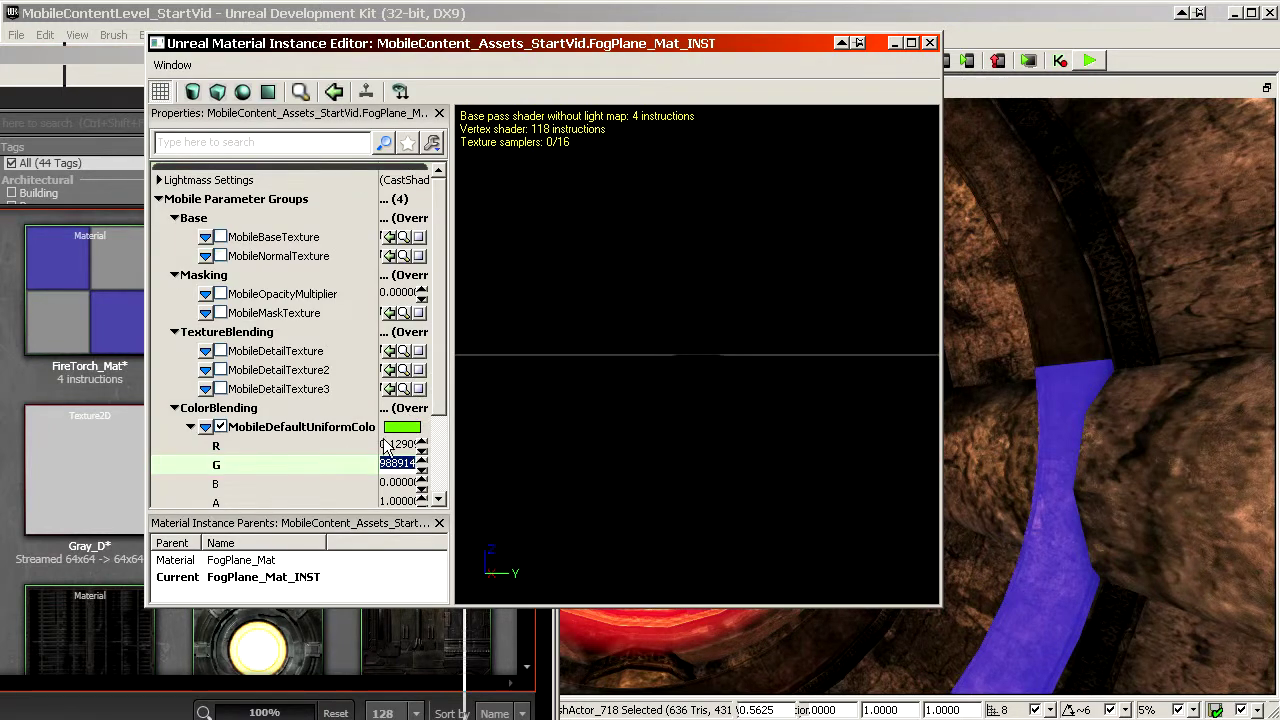
left_click(410, 428)
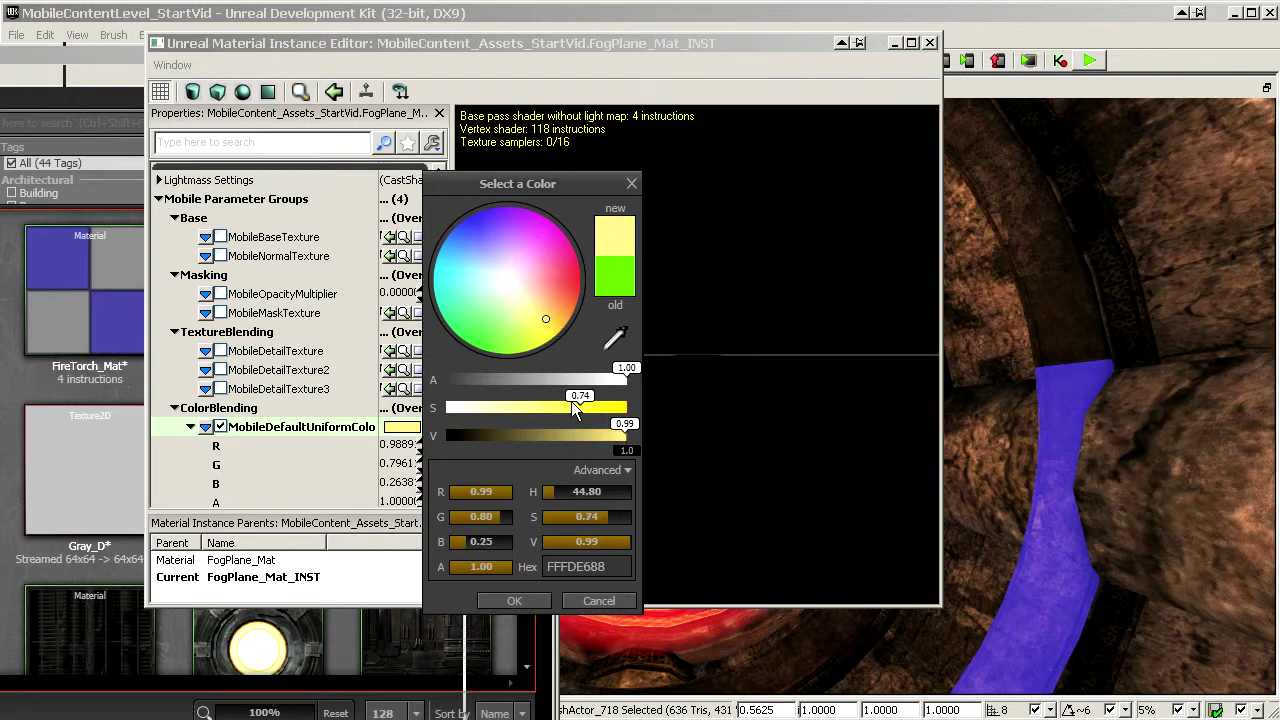
left_click_drag(559, 402, 568, 402)
left_click(514, 601)
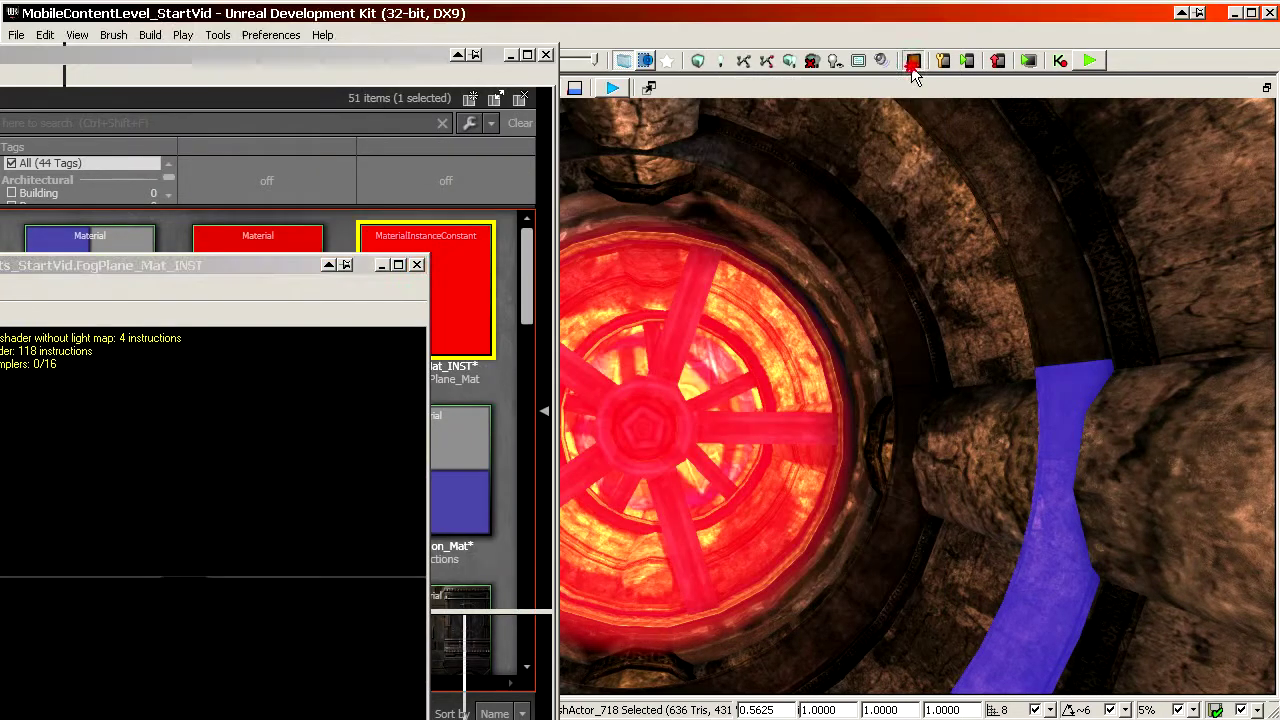
Turn on mobile feature emulation for the viewport and check the yellow fog over the wheel in the shaft
left_click(911, 66)
left_click_drag(866, 344, 700, 241)
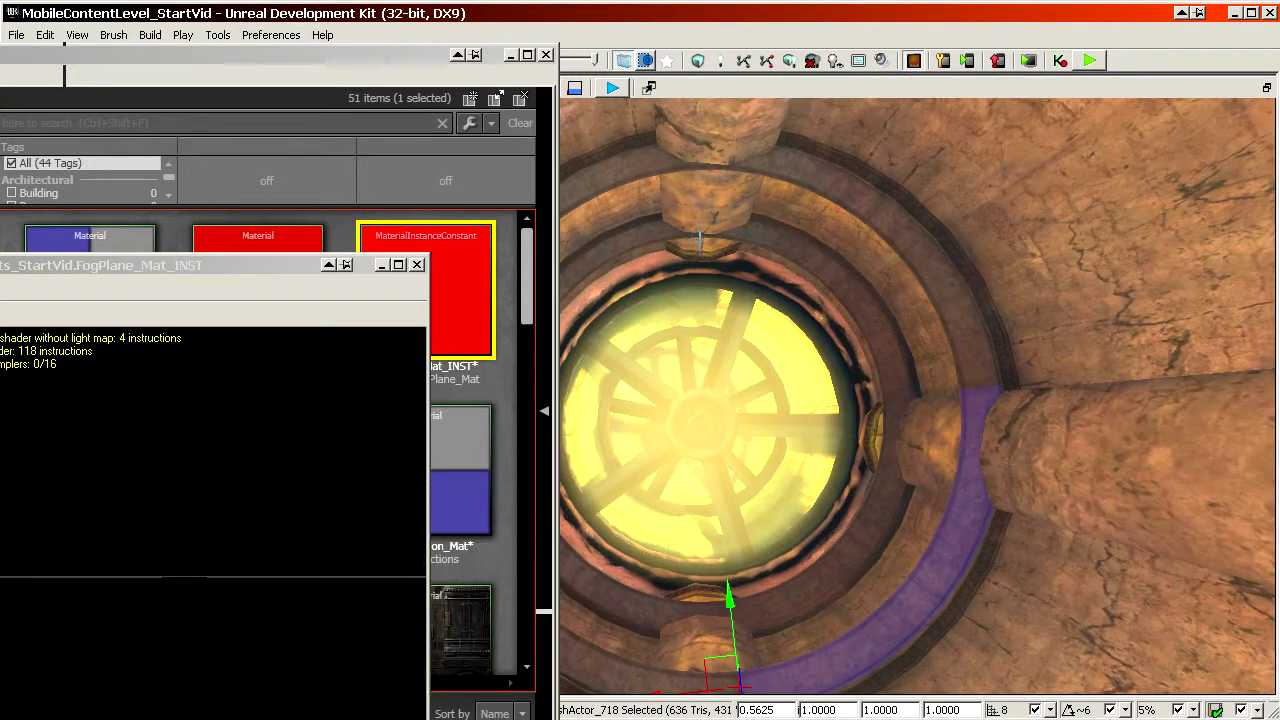
left_click_drag(825, 180, 840, 240)
key("g")
key("g")
left_click_drag(807, 311, 785, 270)
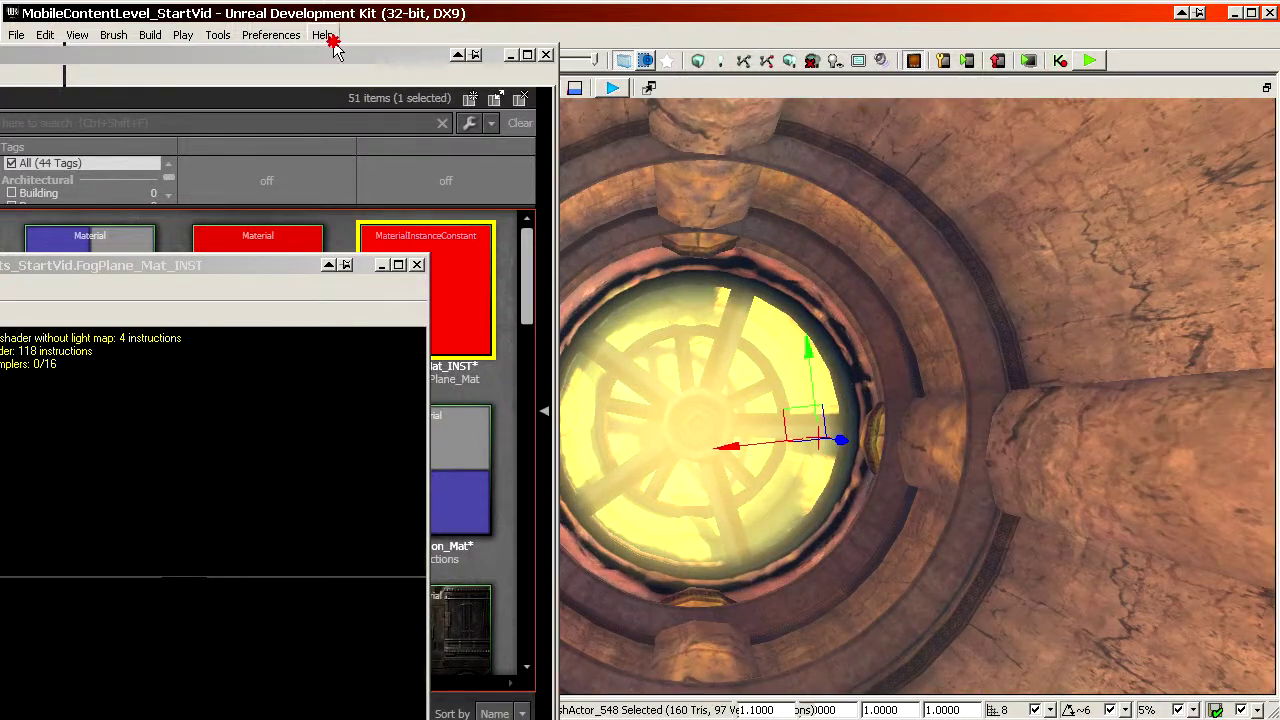
Inspect the round fog plane around the wheel up close and from farther up the shaft, using game view
left_click_drag(366, 55, 0, 531)
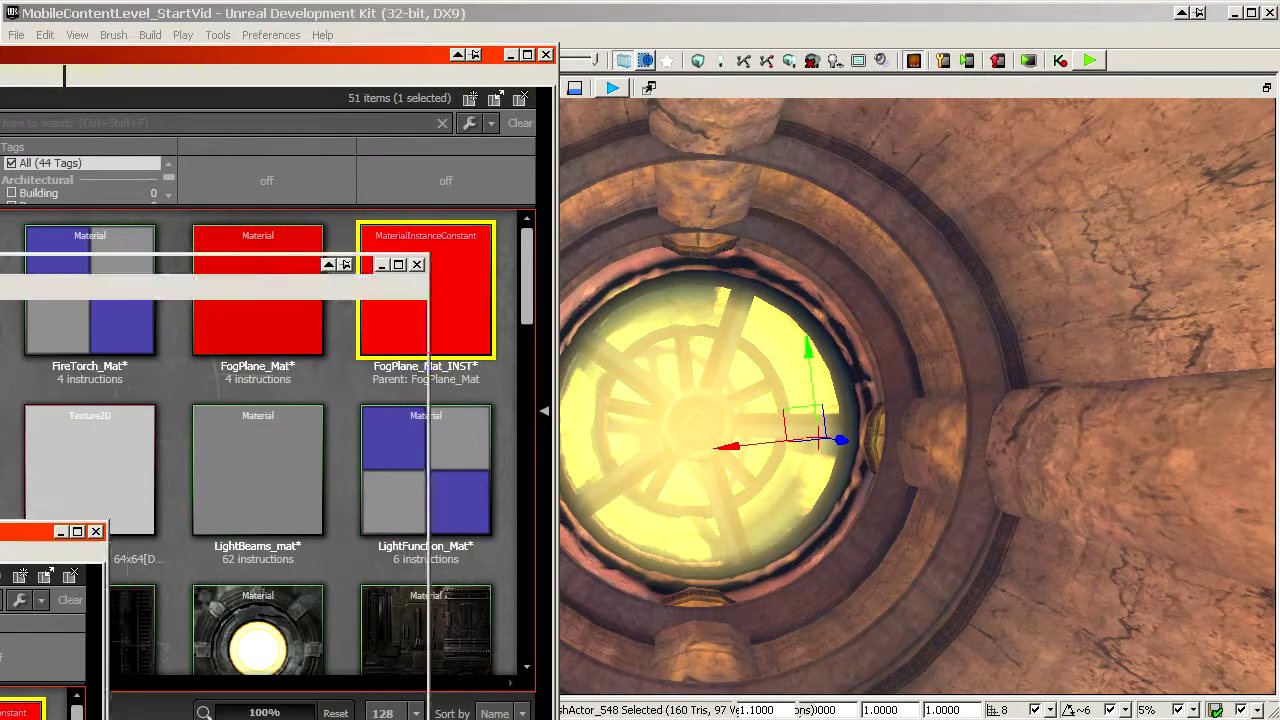
left_click_drag(766, 534, 747, 435)
left_click(750, 461)
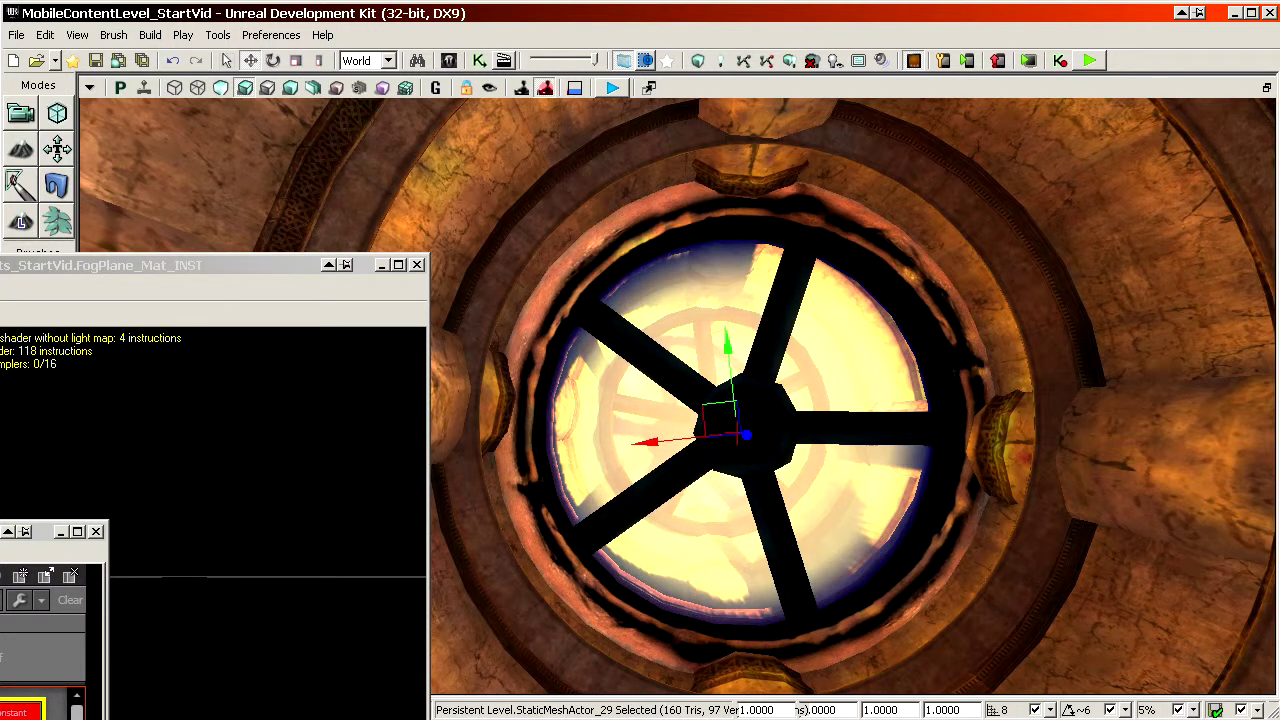
left_click_drag(909, 503, 927, 575)
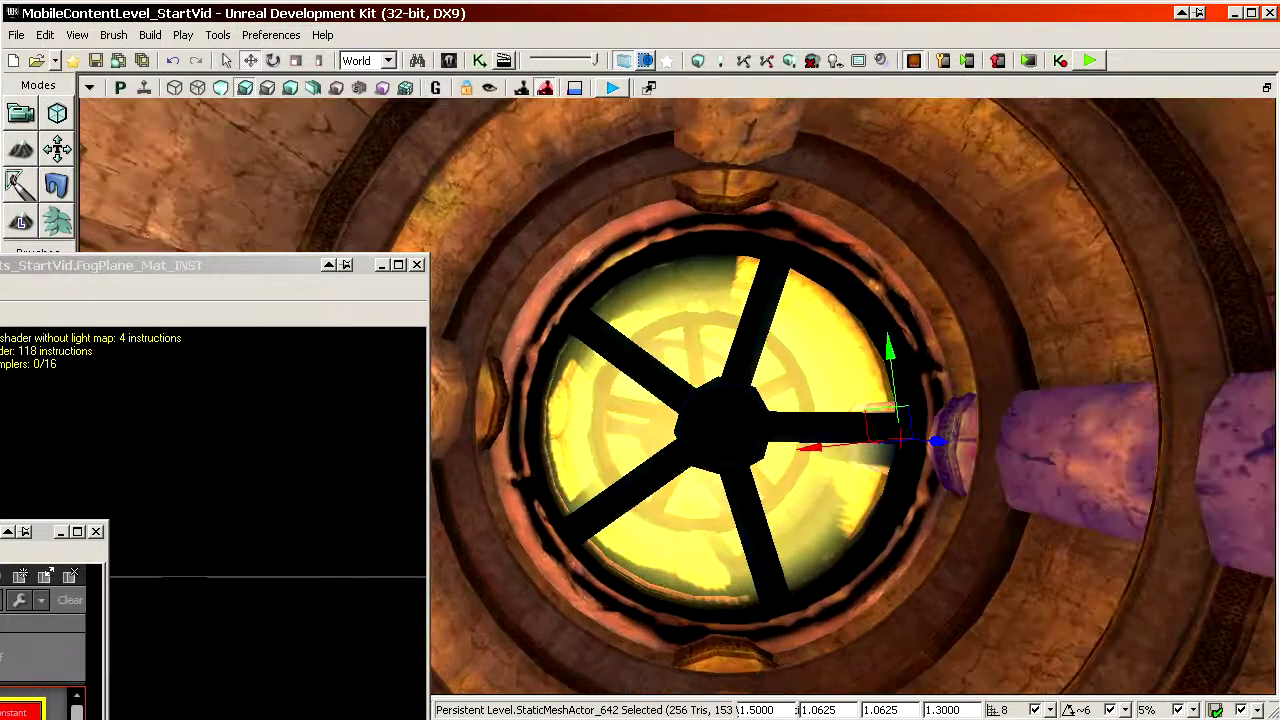
key("g")
left_click_drag(755, 424, 776, 360)
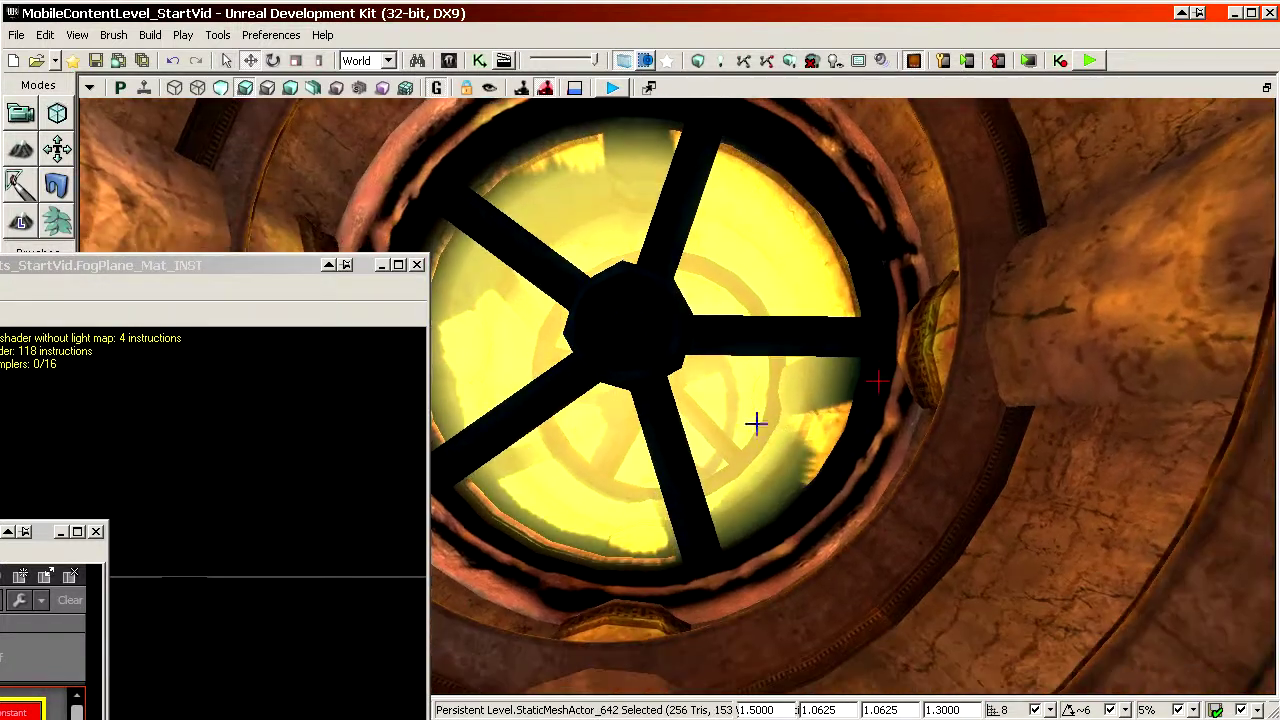
left_click(812, 438)
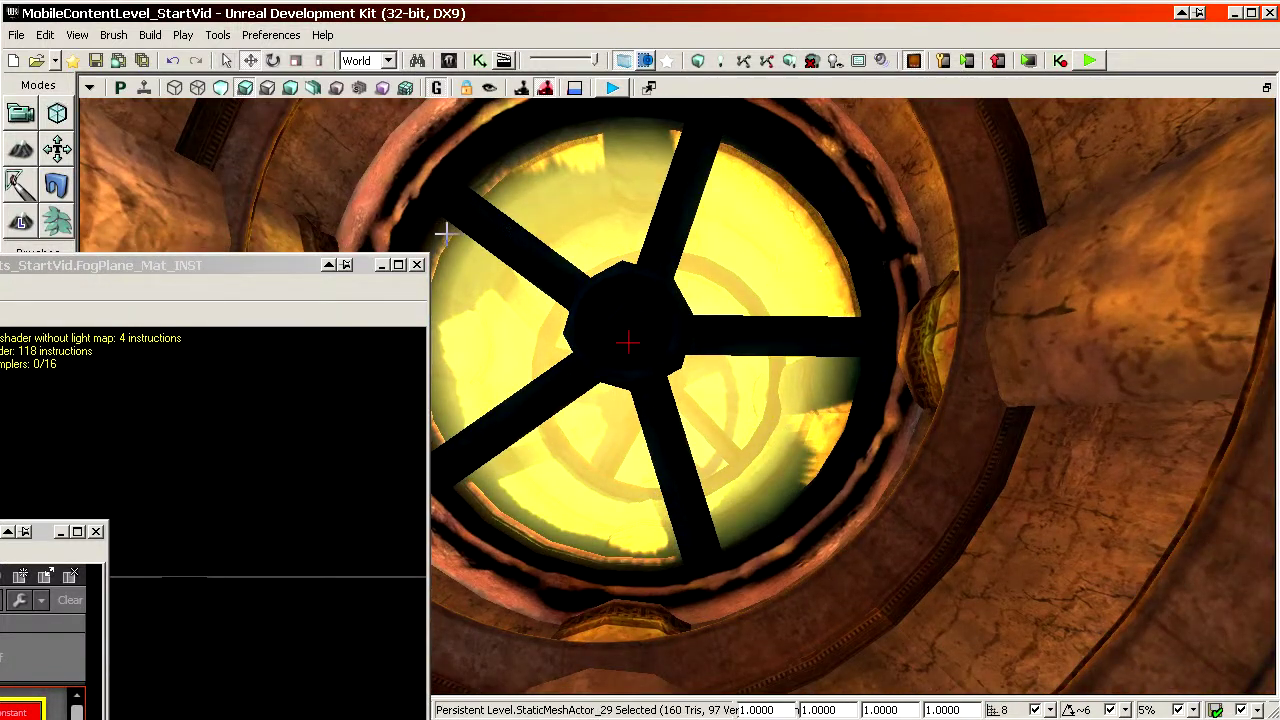
left_click_drag(928, 408, 984, 310)
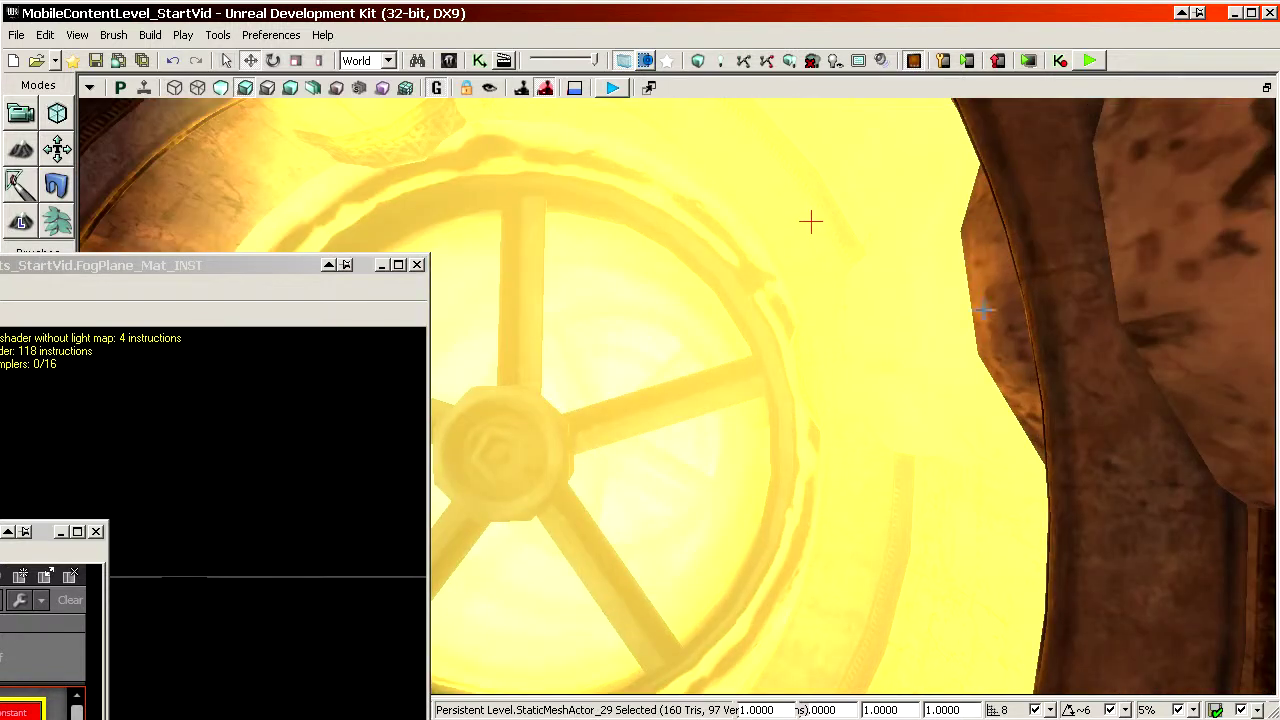
left_click_drag(811, 222, 768, 375)
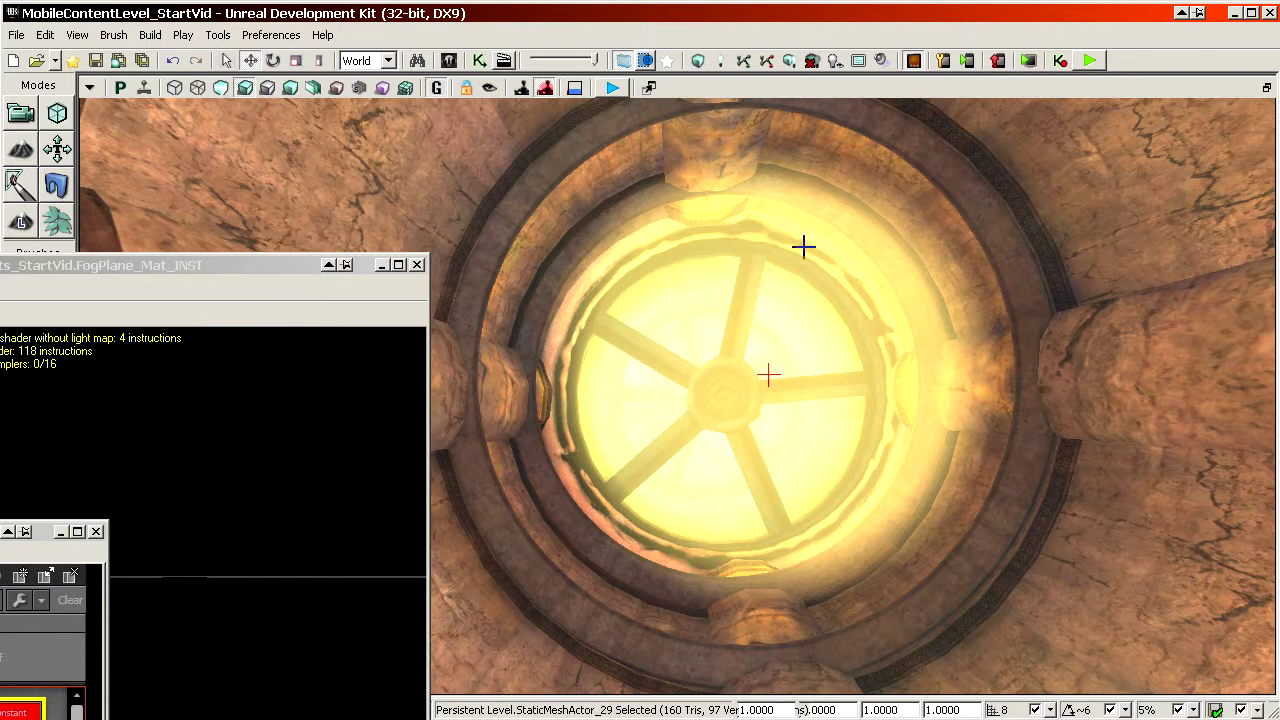
left_click_drag(768, 375, 838, 374)
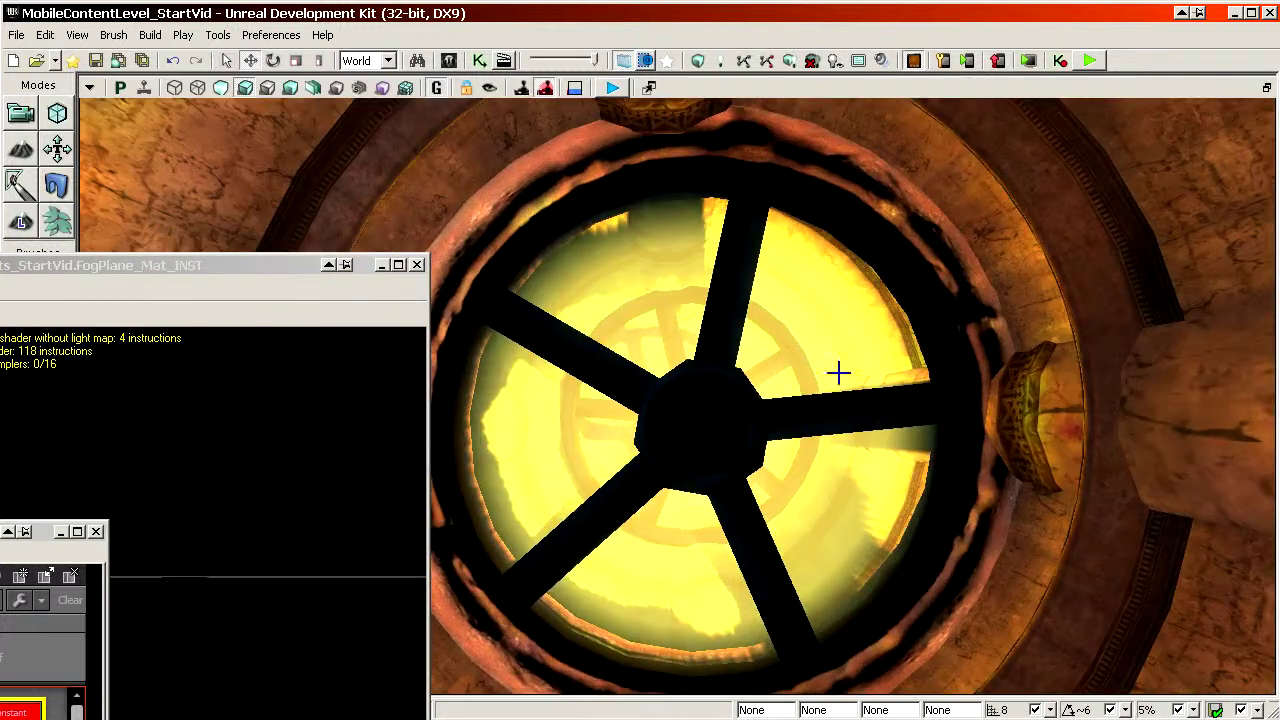
Leave game view and adjust the position of the round fog plane beneath the wheel to fit the shaft
right_click_drag(852, 378, 970, 305)
key("g")
right_click_drag(985, 380, 948, 389)
left_click_drag(948, 389, 1091, 454, "ctrl+shift")
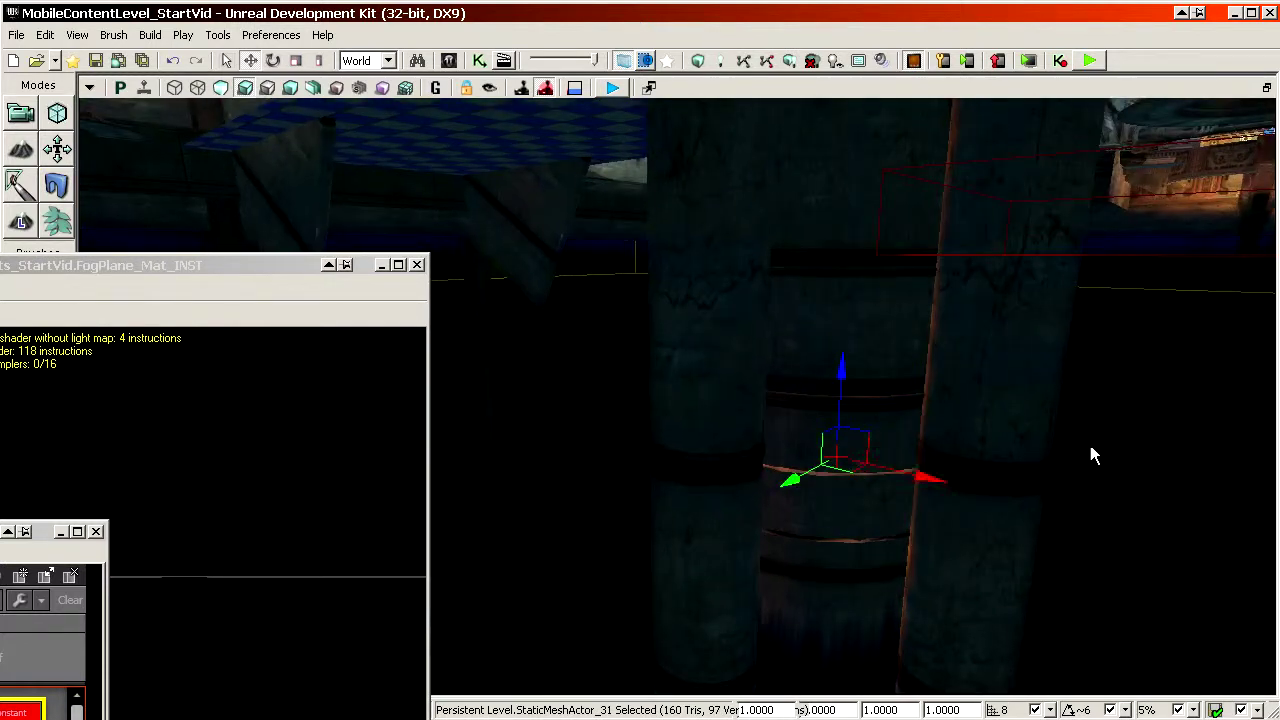
right_click_drag(1091, 454, 1115, 410)
left_click_drag(1115, 410, 1075, 410, "ctrl")
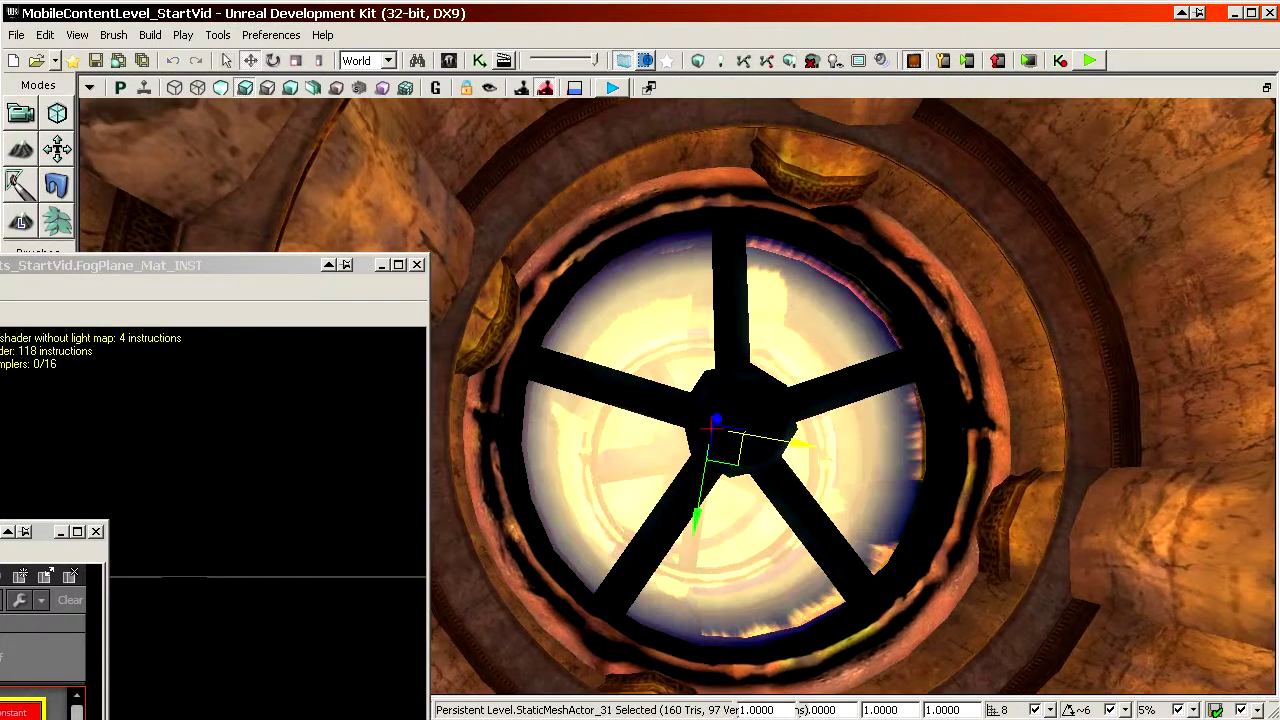
right_click_drag(1105, 374, 881, 417)
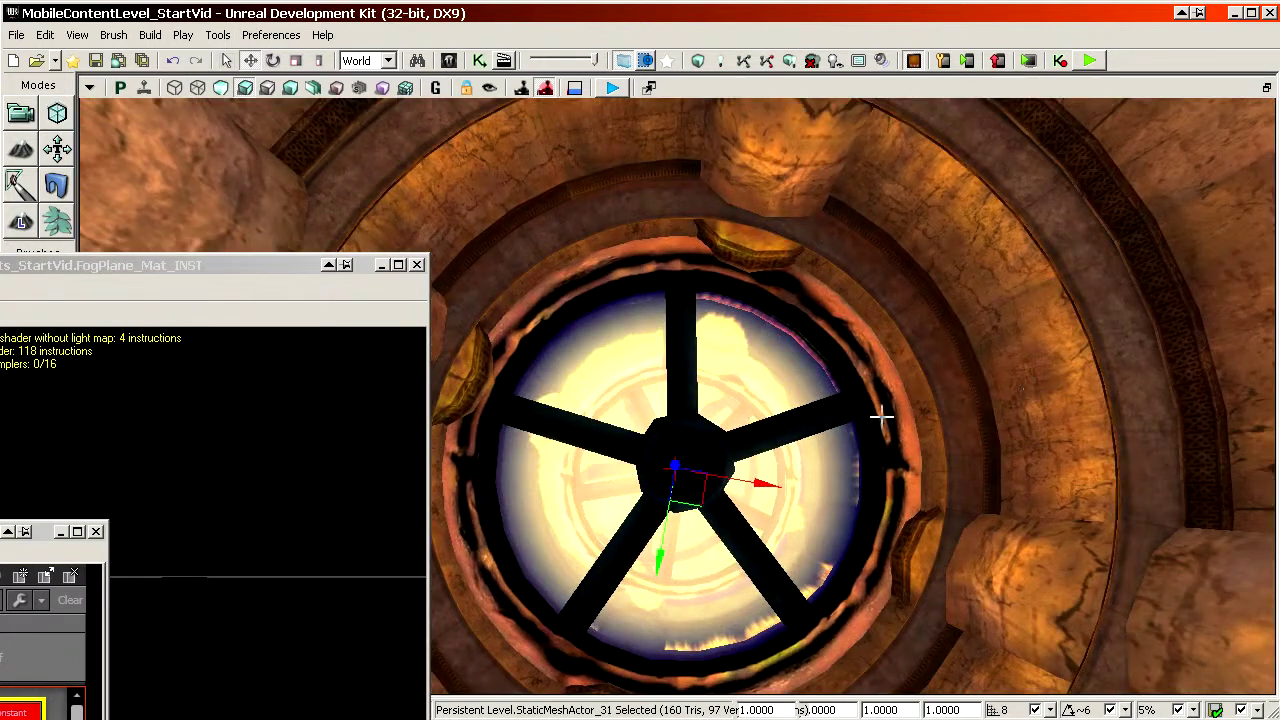
Close the FogPlane_Mat_INST material instance editor and bring the Content Browser back into view
left_click_drag(235, 268, 830, 100)
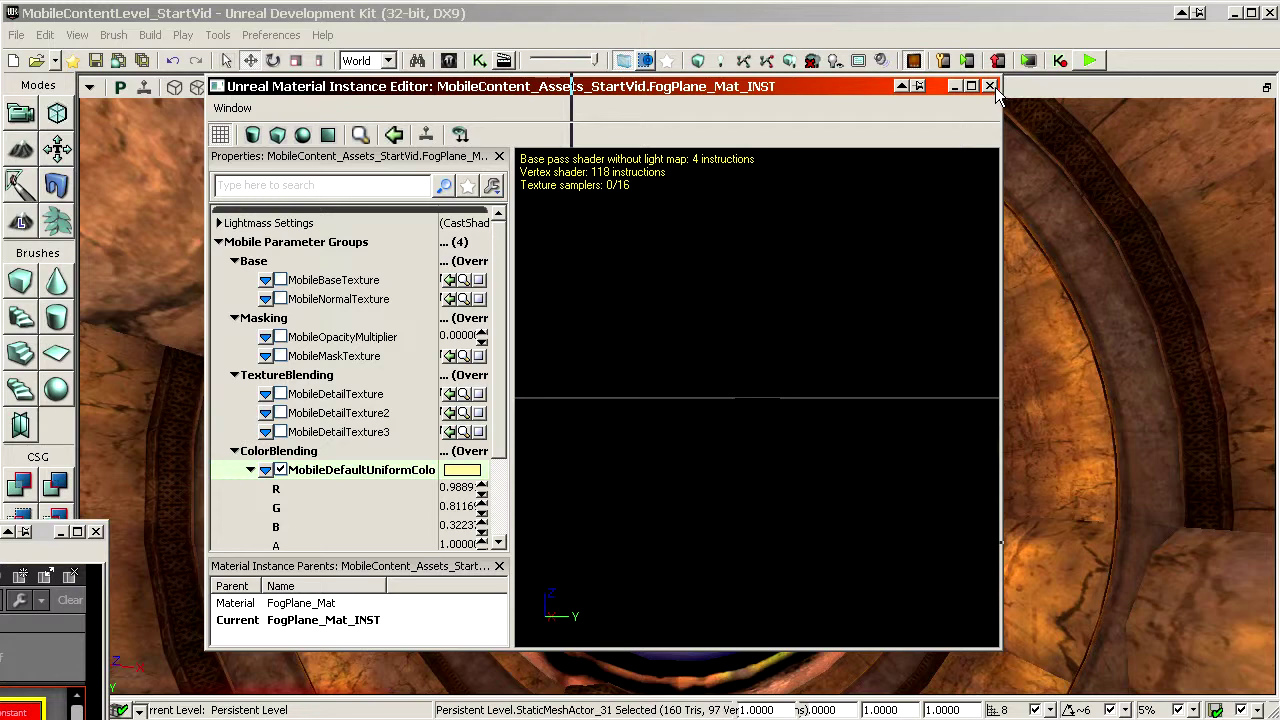
left_click(989, 86)
left_click_drag(0, 532, 1031, 24)
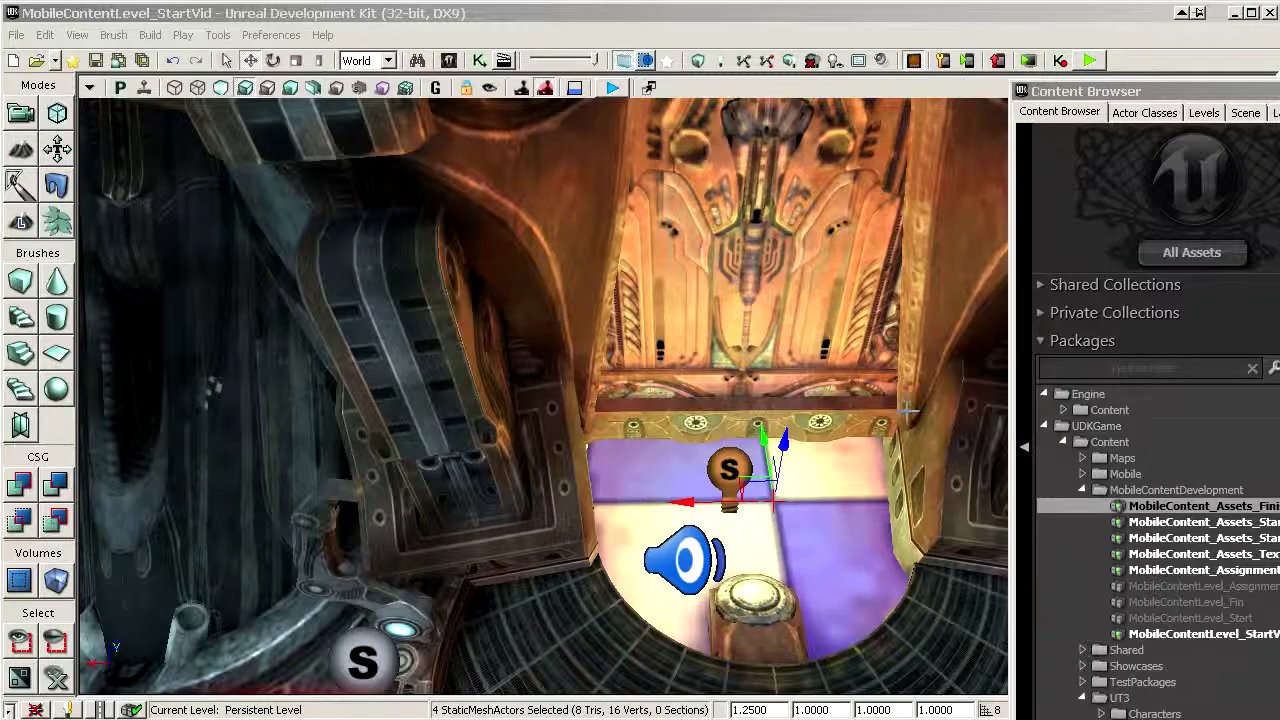
Open the Water_Mat material from the MobileContent_Assets_StartVid package, preview it on a cube, and show its Mobile properties
right_click_drag(907, 410, 772, 464)
left_click_drag(1279, 91, 515, 40)
left_click(330, 486)
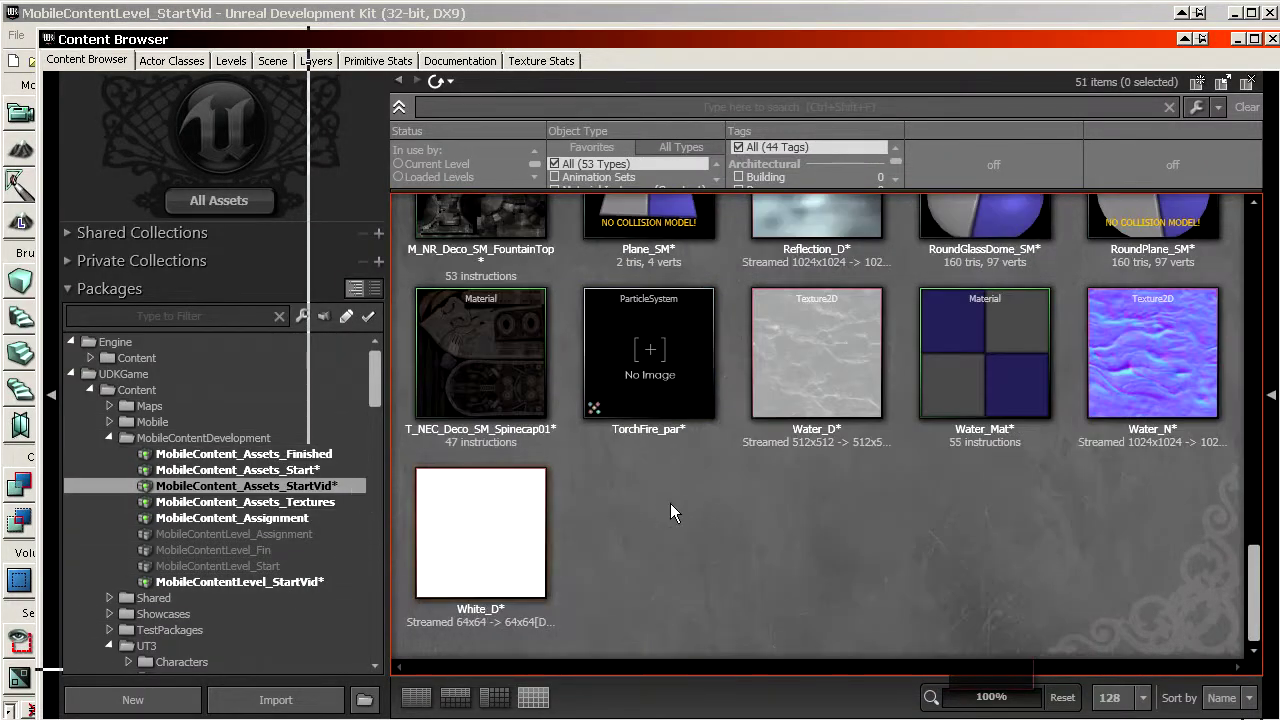
double_click(981, 358)
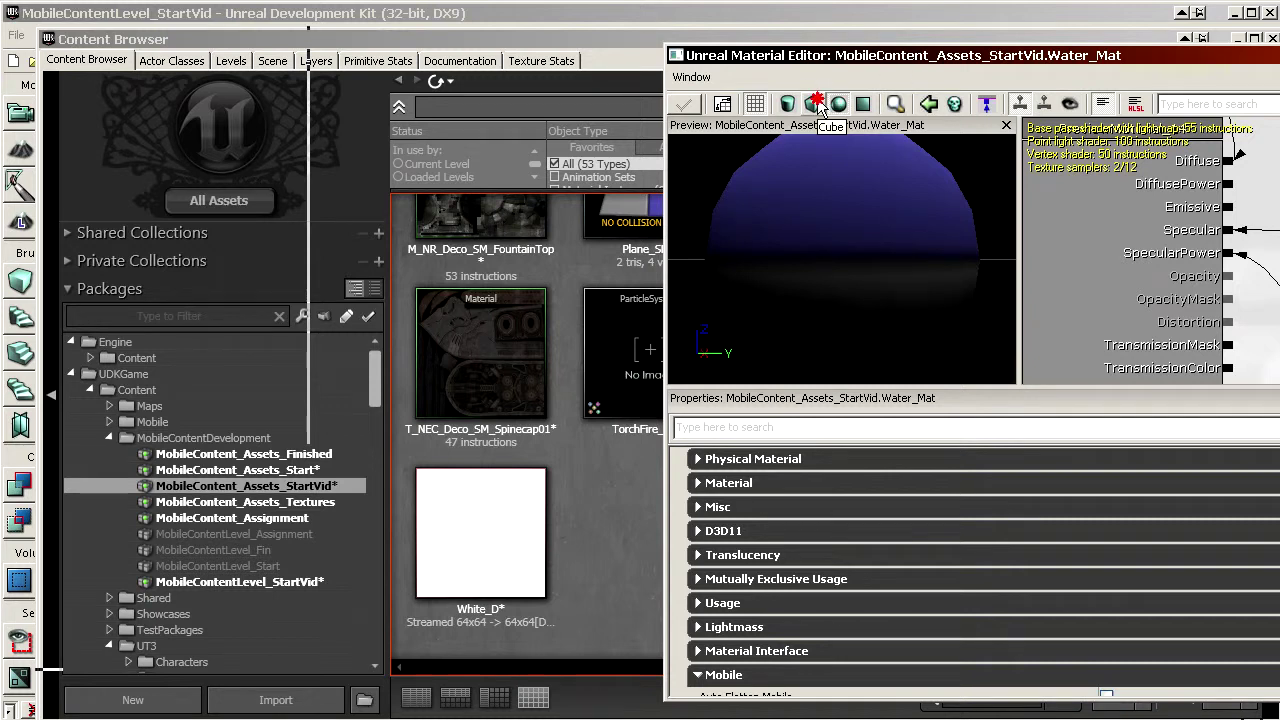
left_click(814, 103)
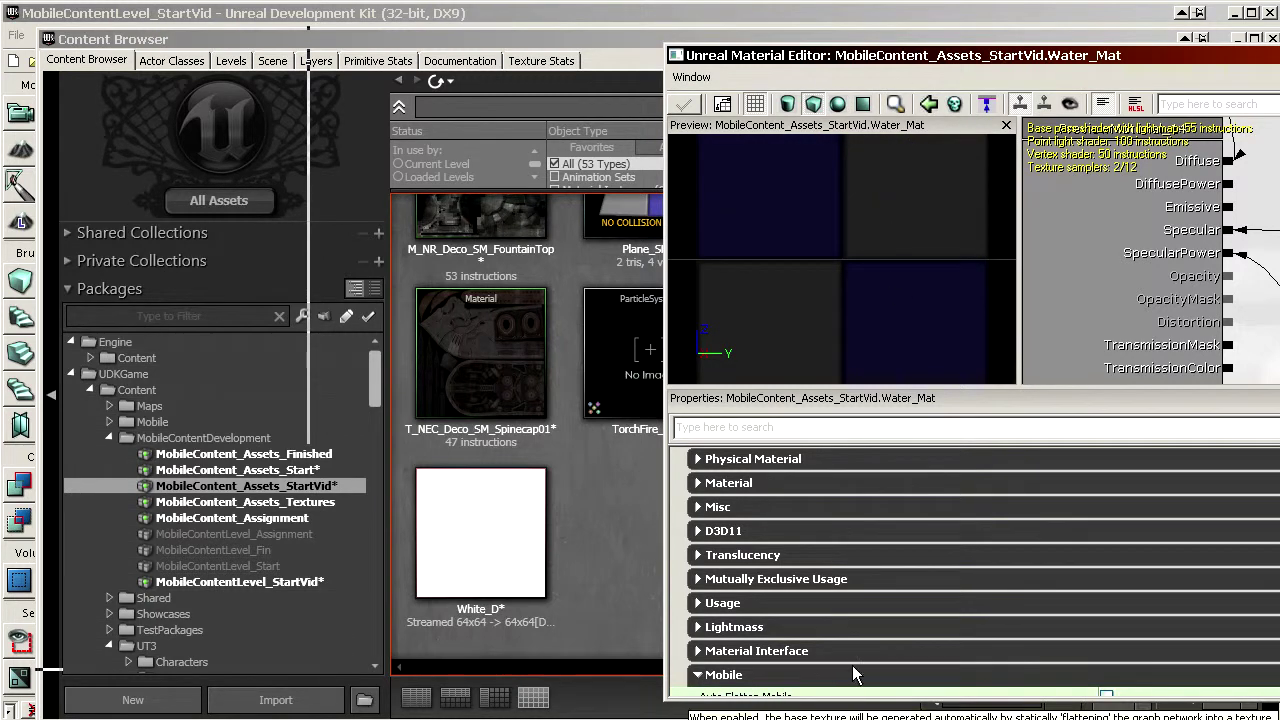
scroll(845, 630, "down", 4)
left_click_drag(880, 205, 904, 243)
View the Water_D texture and assign it as the Mobile Base Texture of Water_Mat
left_click(611, 28)
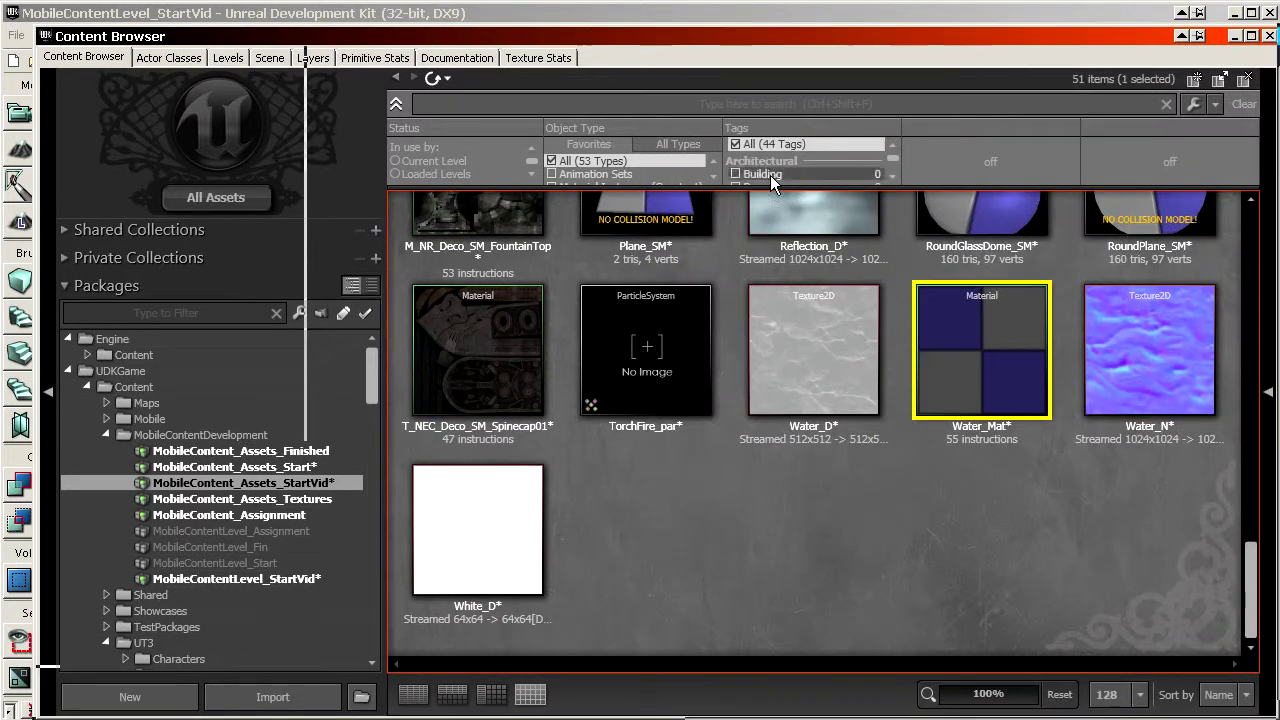
left_click(787, 383)
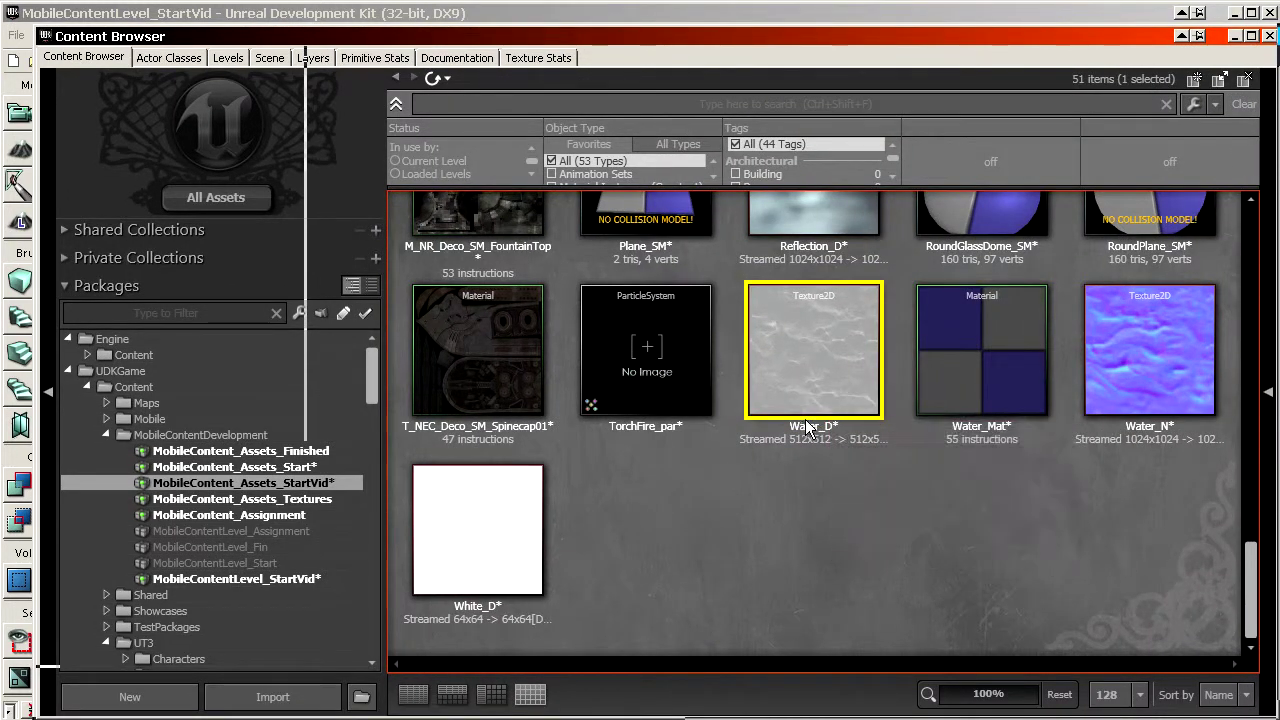
left_click(802, 354)
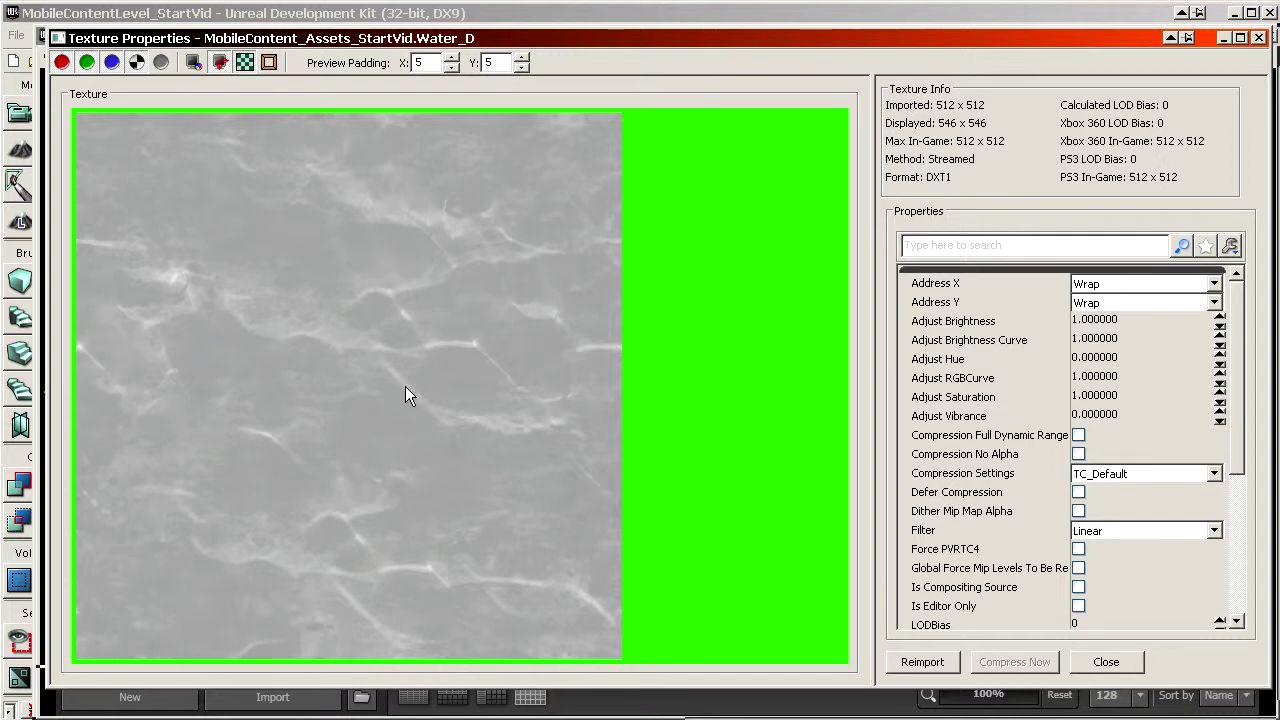
left_click(1106, 662)
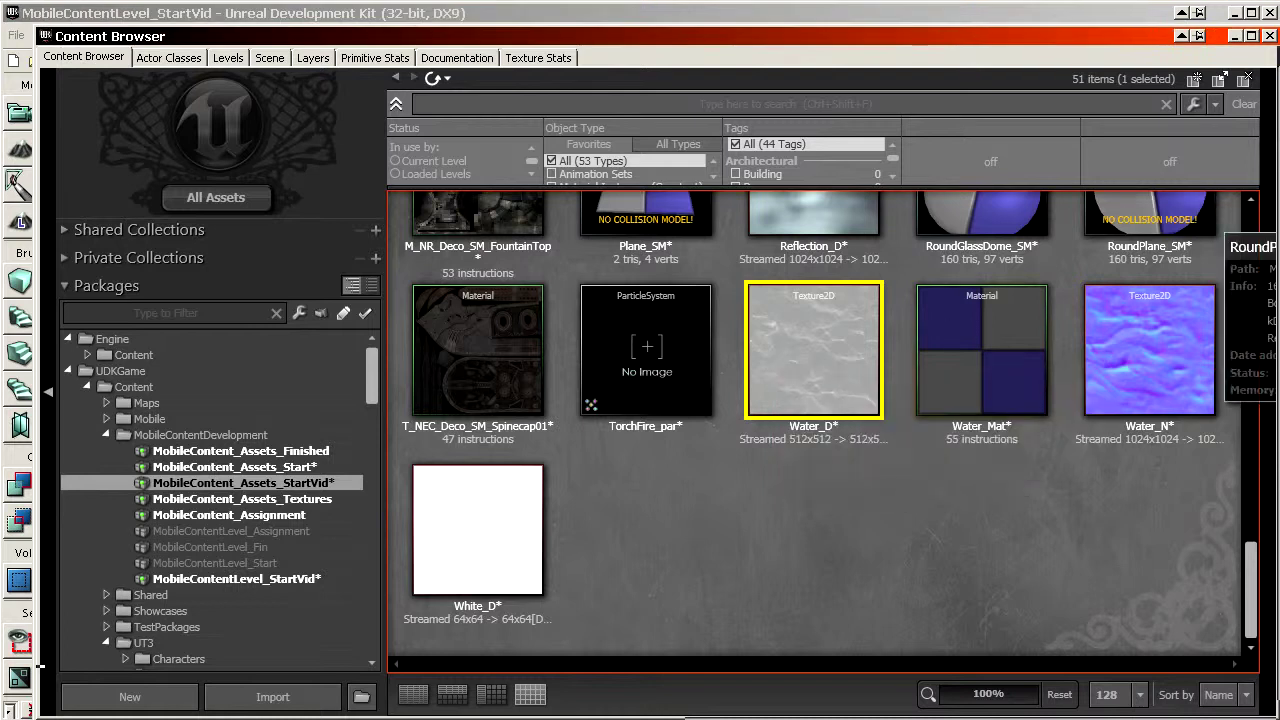
left_click_drag(1279, 50, 803, 27)
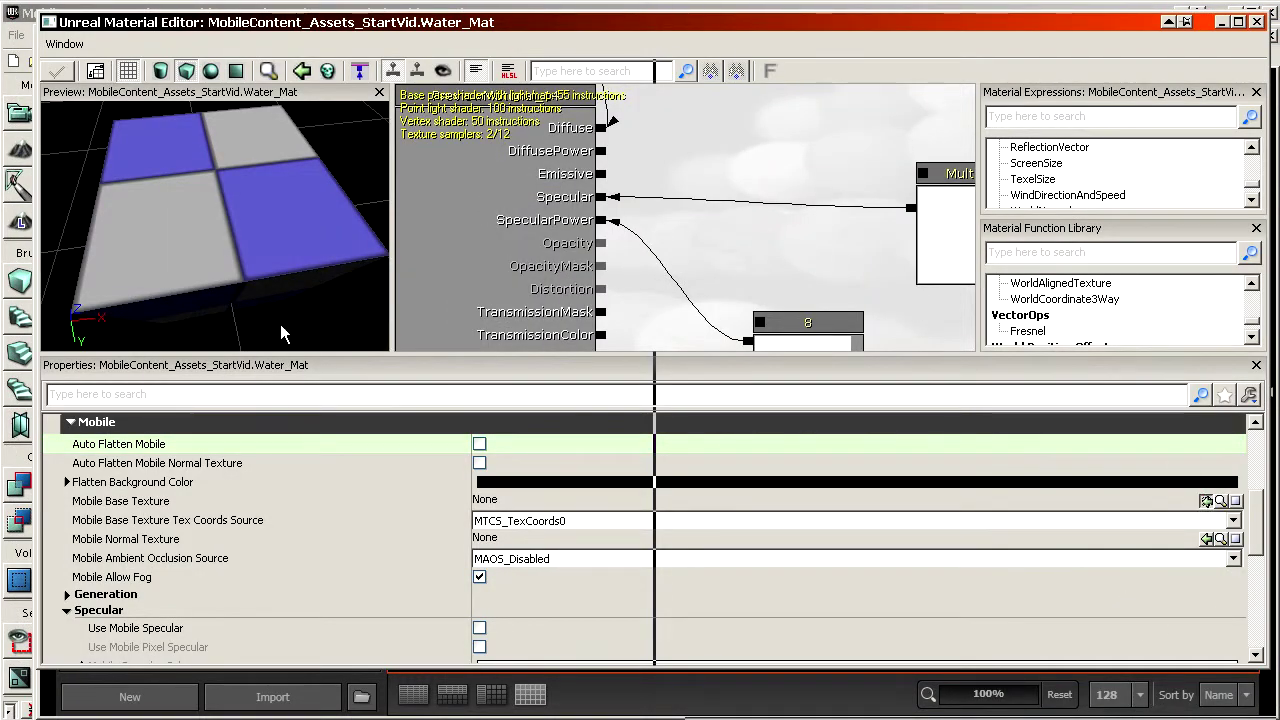
right_click_drag(281, 334, 448, 79)
Assign the Water_N texture as the Mobile Normal Texture of Water_Mat
left_click_drag(482, 22, 387, 104)
left_click(735, 43)
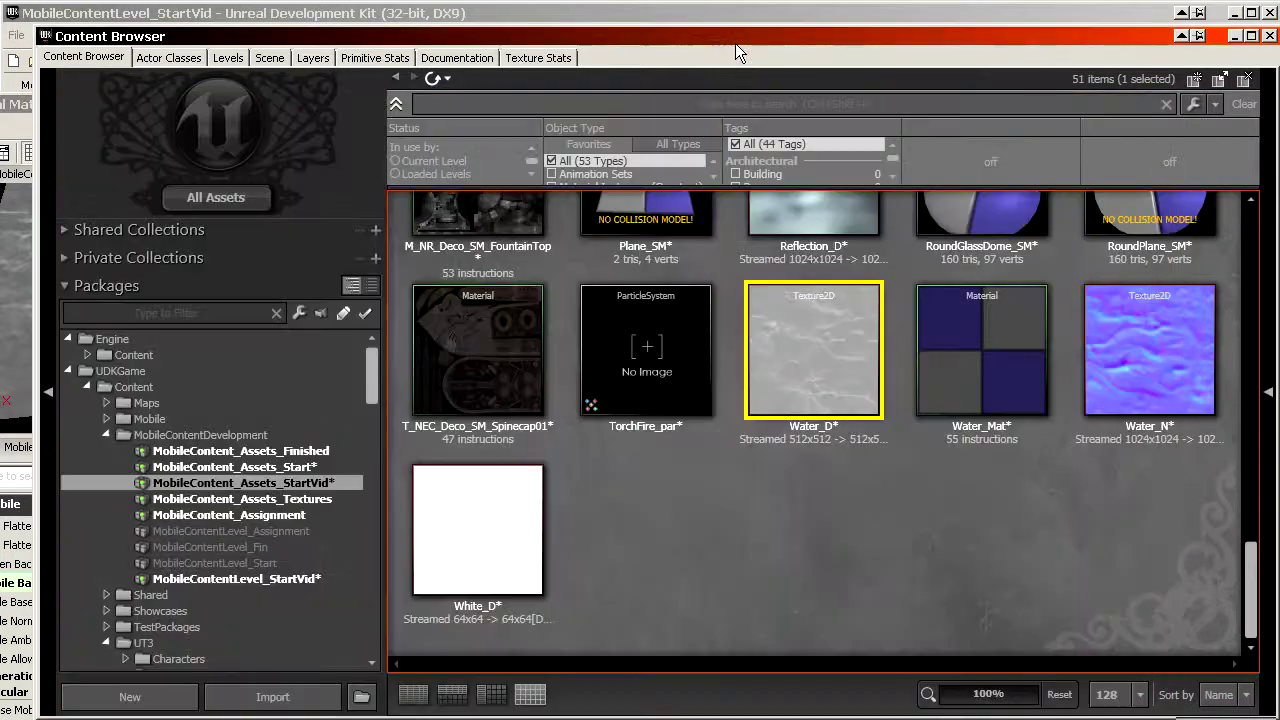
mouse_move(959, 401)
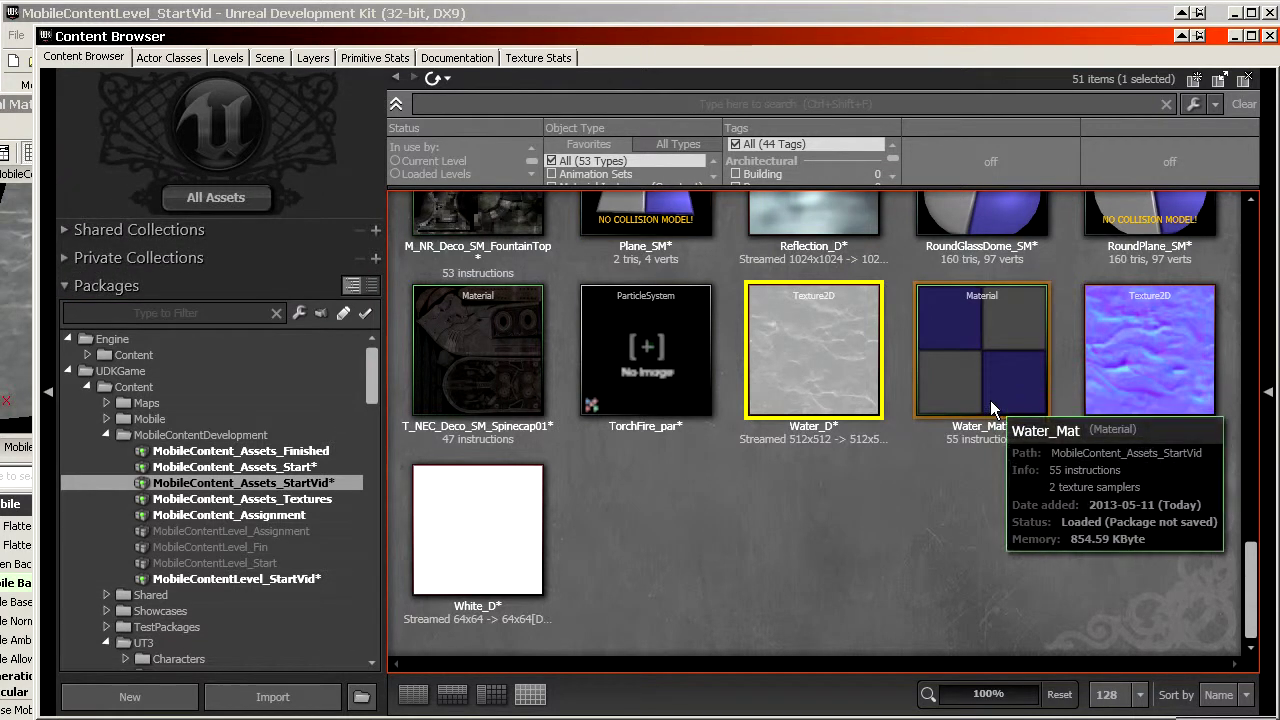
left_click(1147, 362)
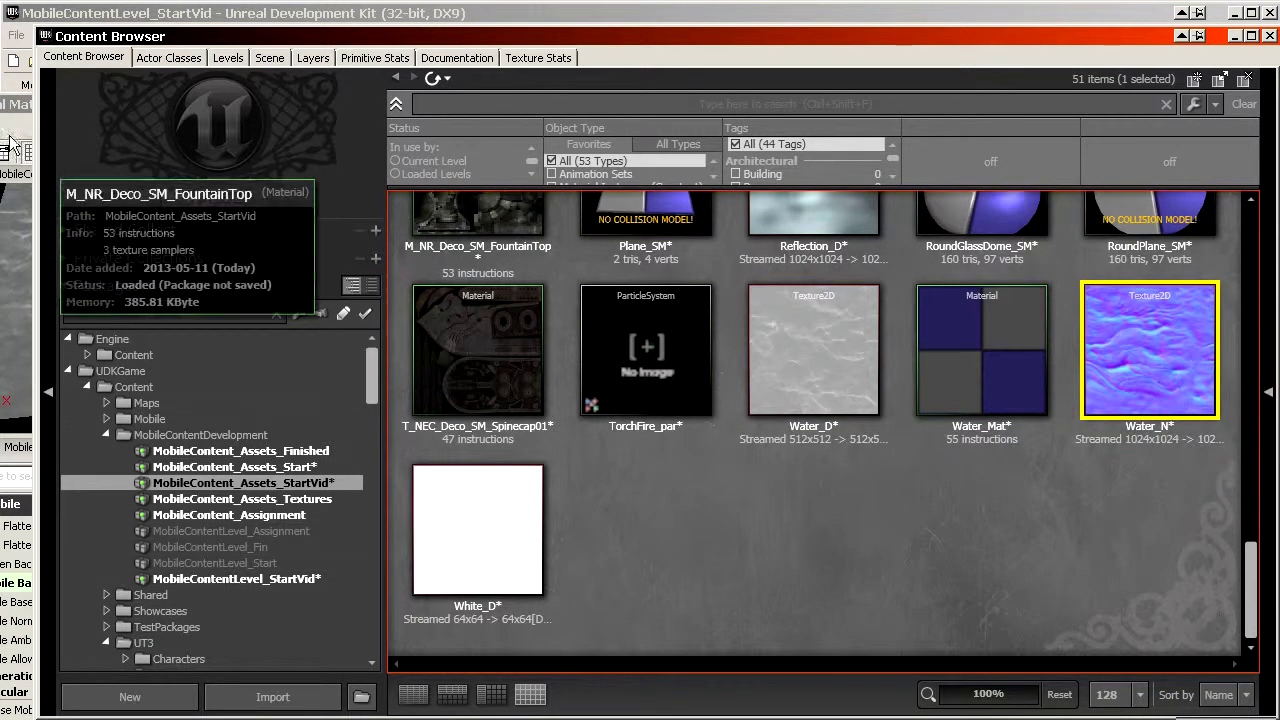
double_click(981, 350)
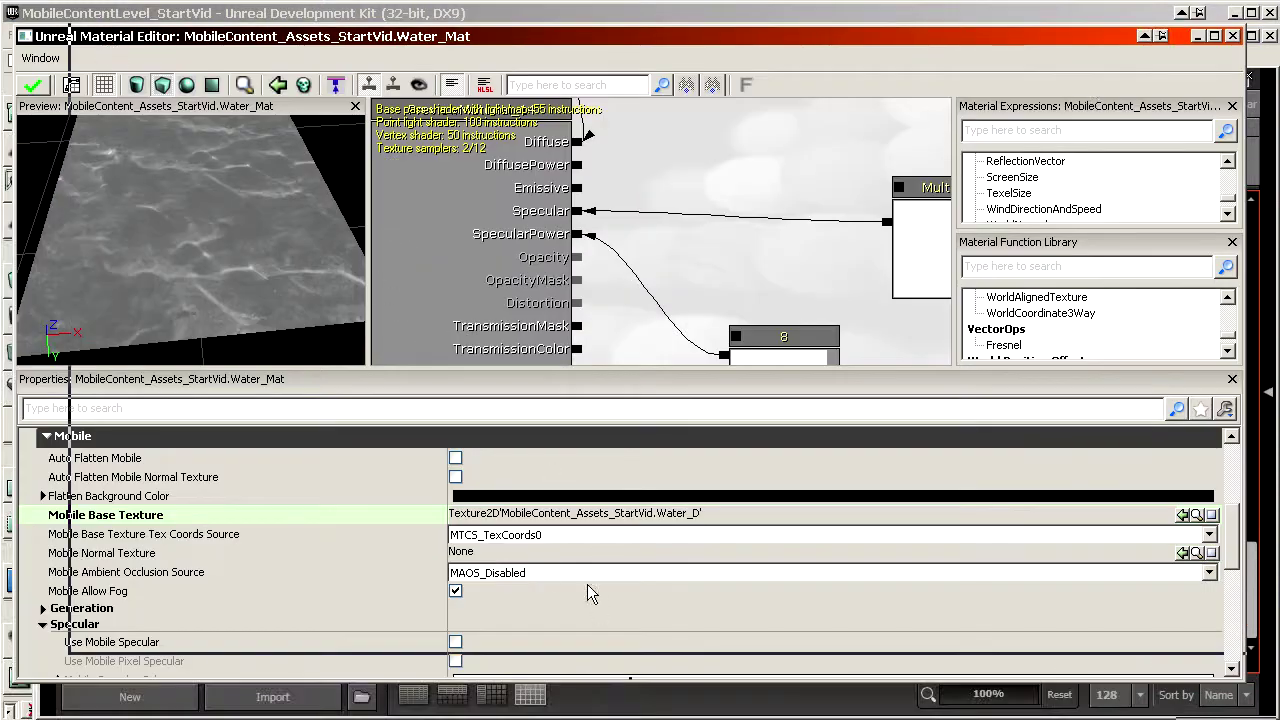
left_click(561, 556)
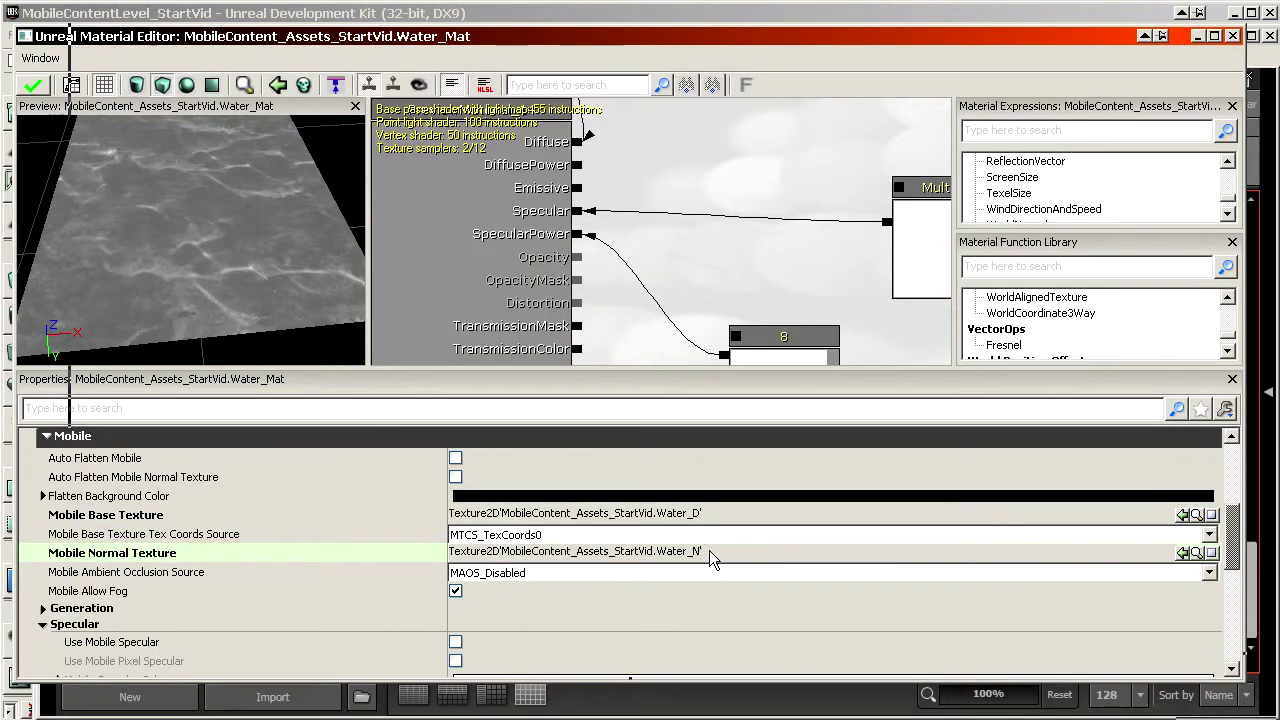
Select the Reflection_D texture in the Content Browser and assign it as the Mobile Emissive Texture of Water_Mat
left_click_drag(690, 40, 490, 101)
left_click(560, 44)
right_click_drag(818, 311, 820, 463)
left_click(820, 361)
left_click_drag(5, 95, 168, 32)
scroll(375, 560, "down", 5)
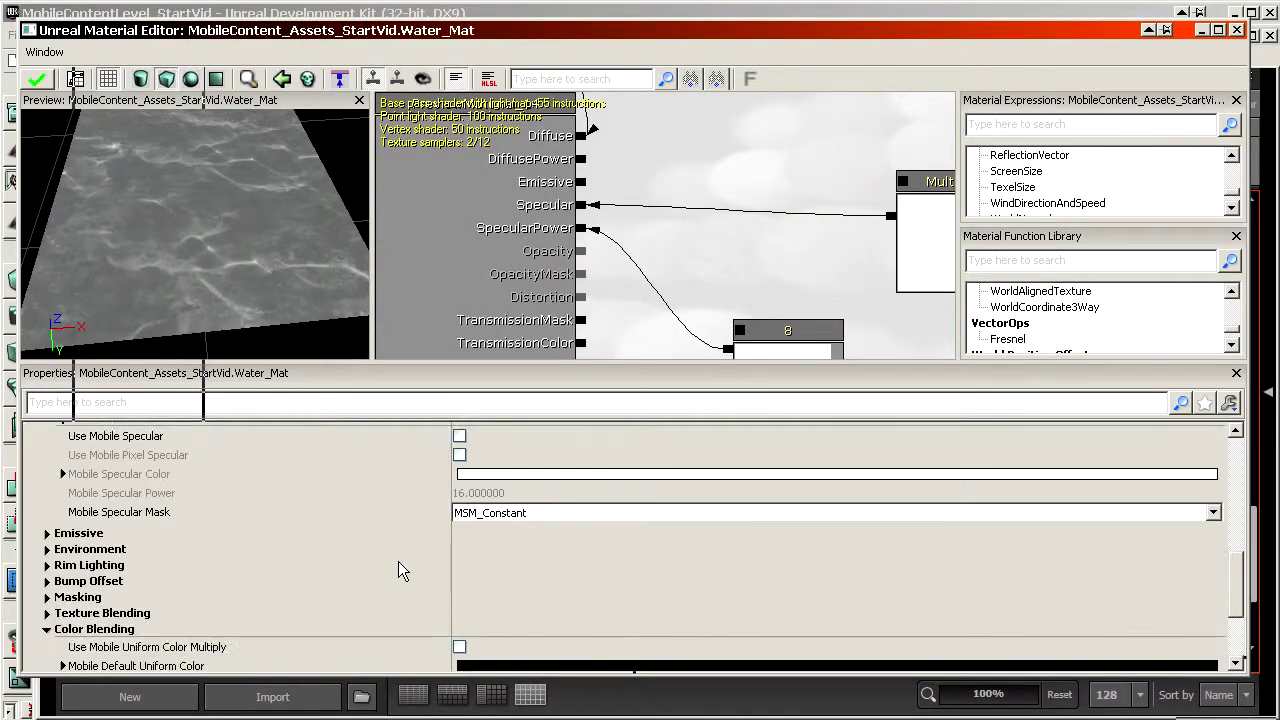
scroll(190, 560, "up", 1)
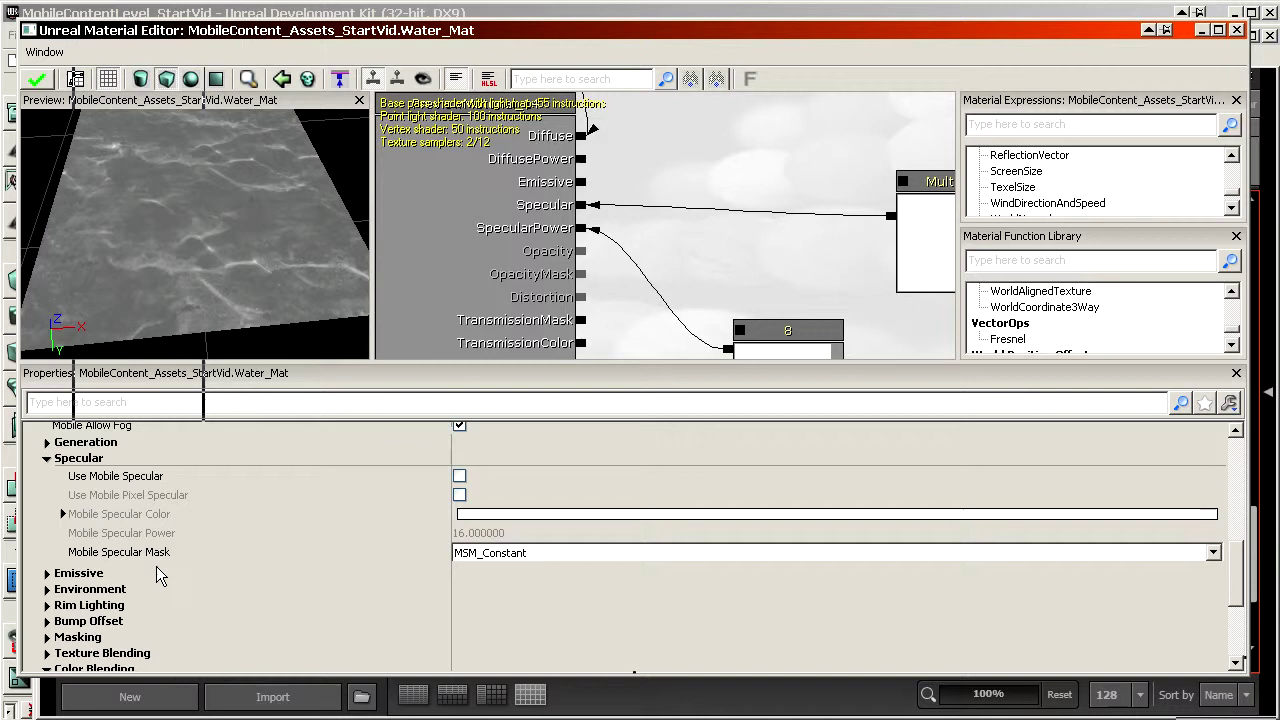
left_click(90, 461)
left_click(100, 476)
left_click(171, 495)
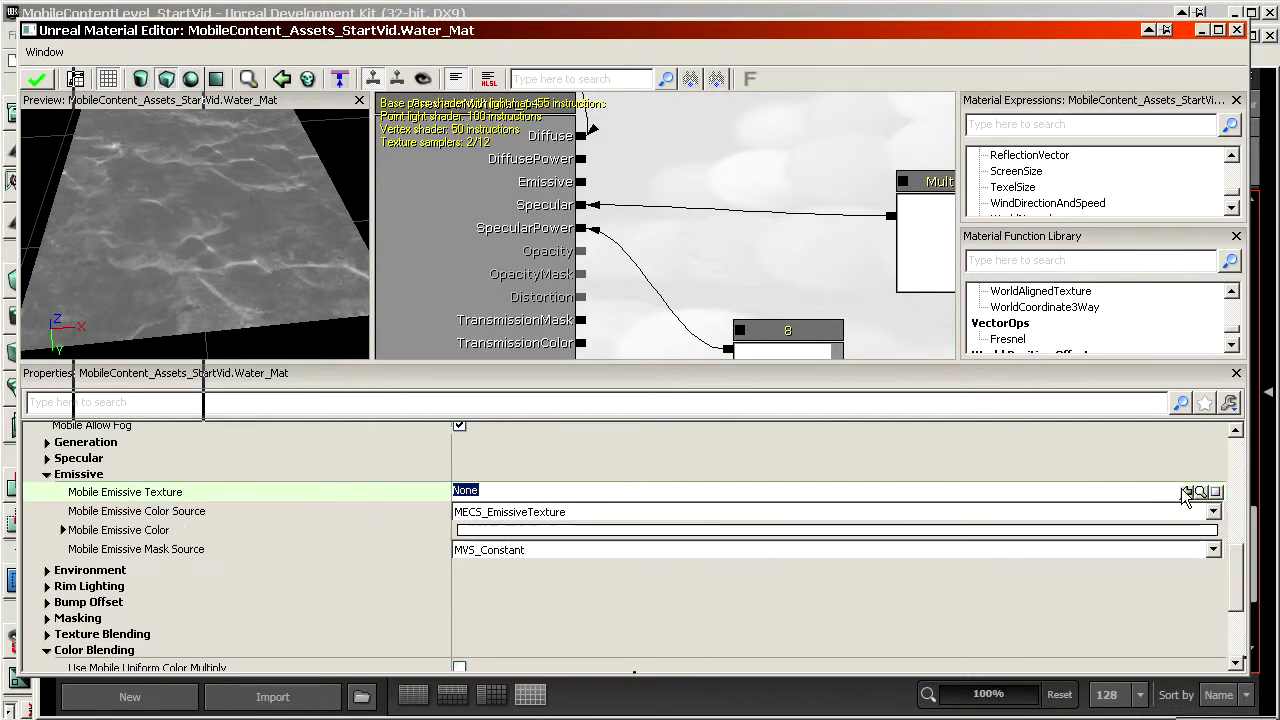
left_click(1186, 492)
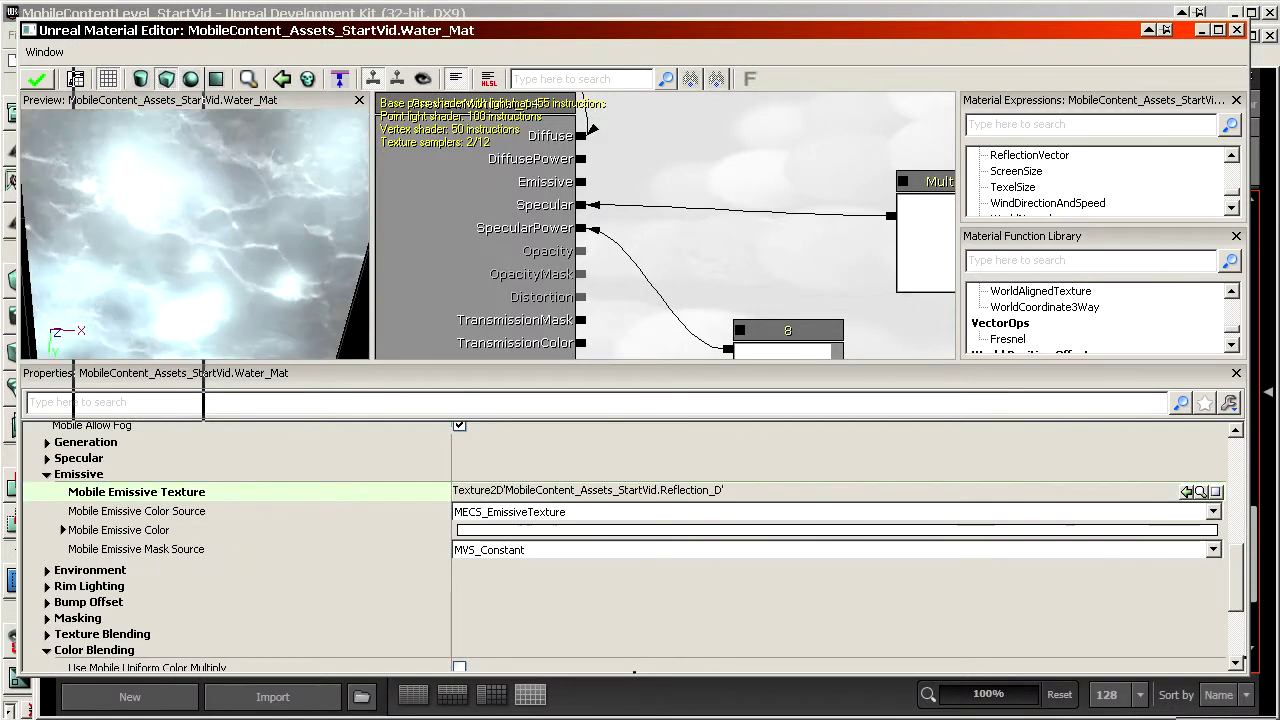
left_click_drag(247, 245, 210, 185)
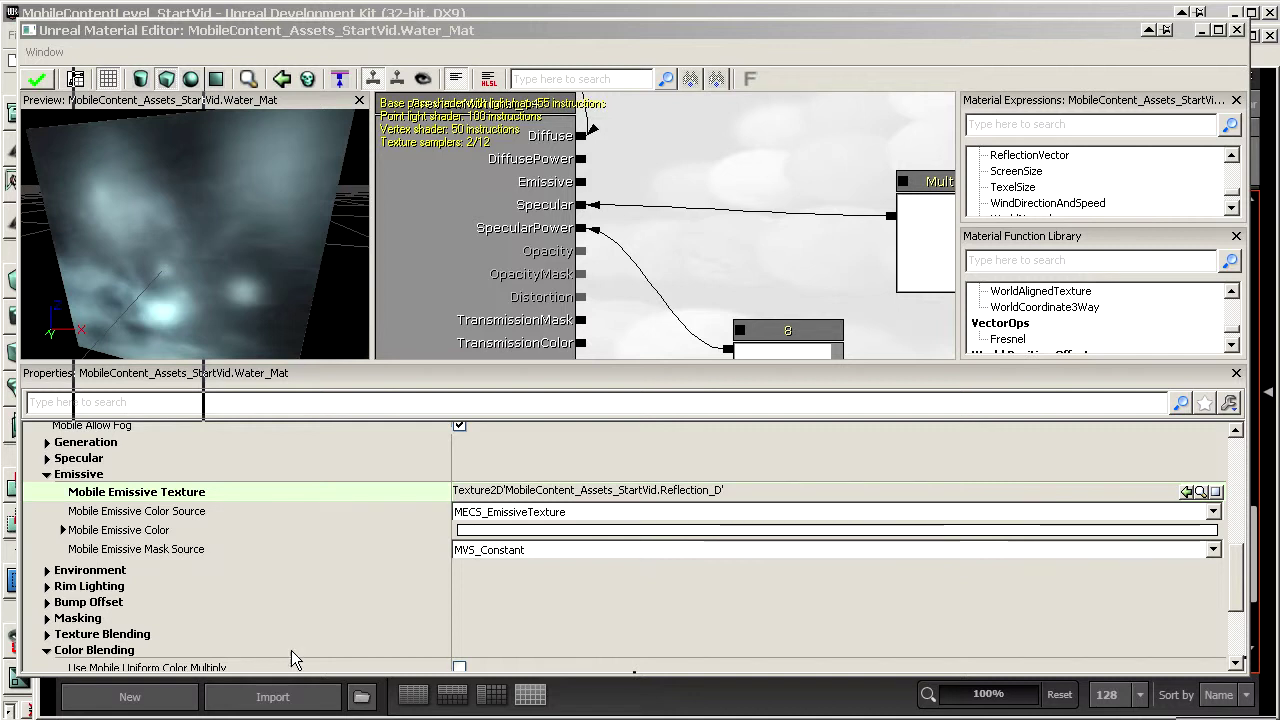
Move the Reflection_D texture from Mobile Emissive Texture to Mobile Environment Texture and inspect the water preview
left_click(160, 493)
key("ctrl+c")
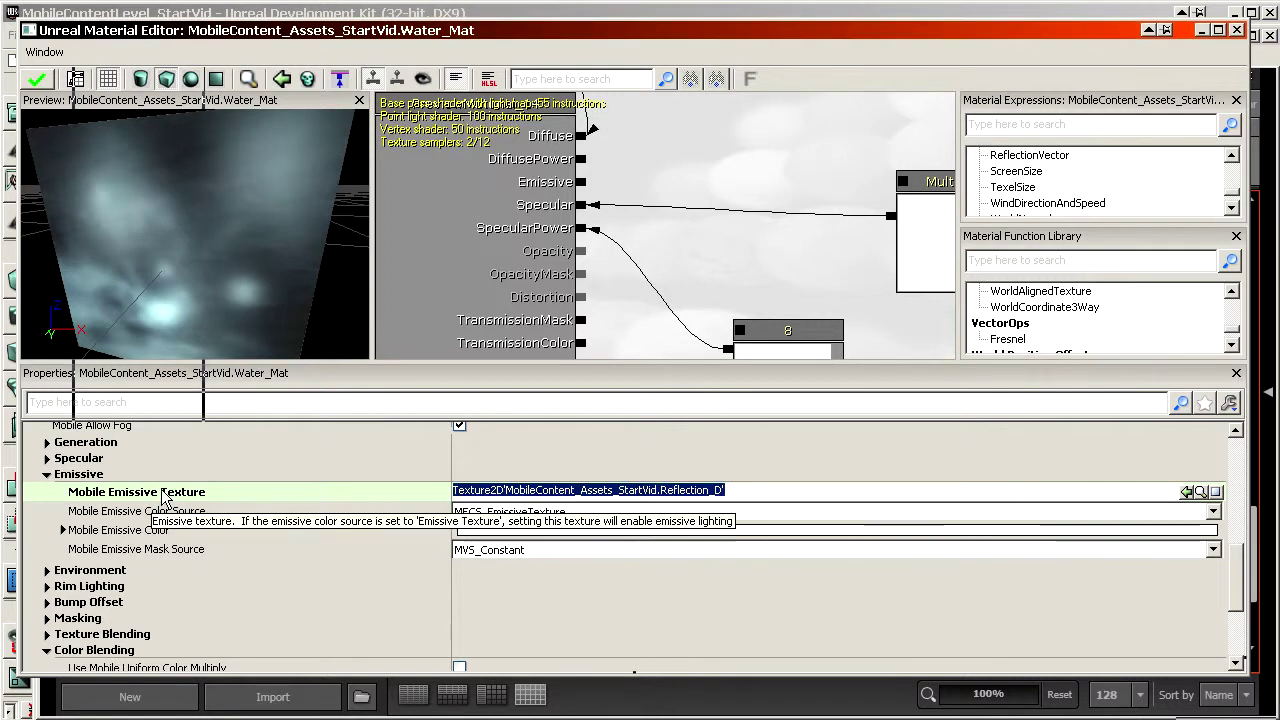
left_click(122, 573)
left_click(152, 590)
key("ctrl+v")
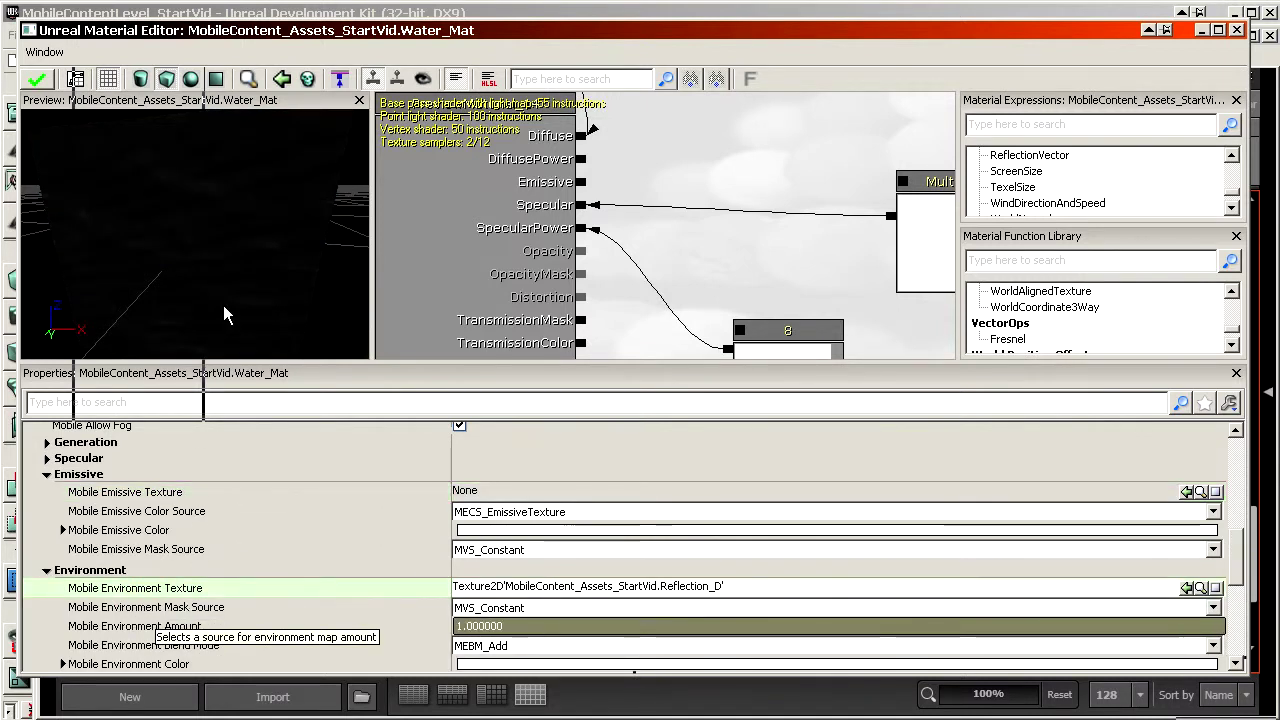
left_click_drag(229, 243, 353, 345)
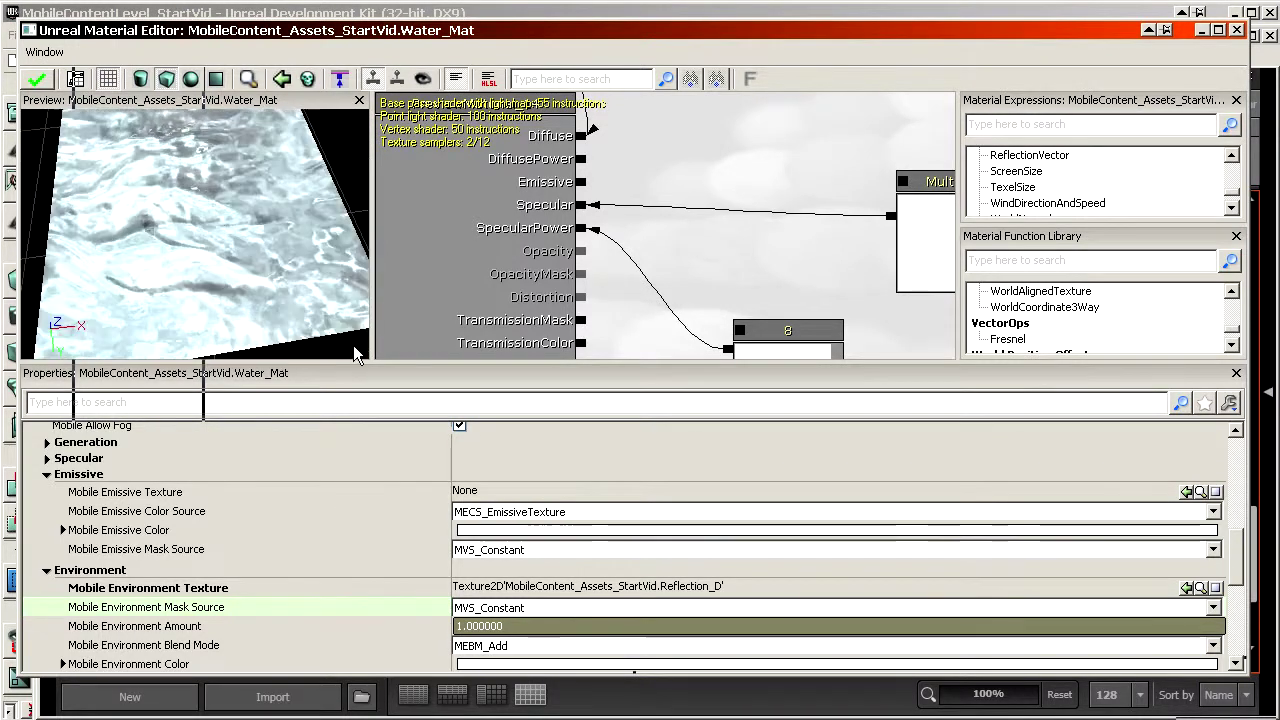
Collapse the Emissive, Environment and Color Blending groups and expand the Texture Transform group of Water_Mat
left_click(97, 478)
left_click(97, 490)
scroll(160, 500, "up", 5)
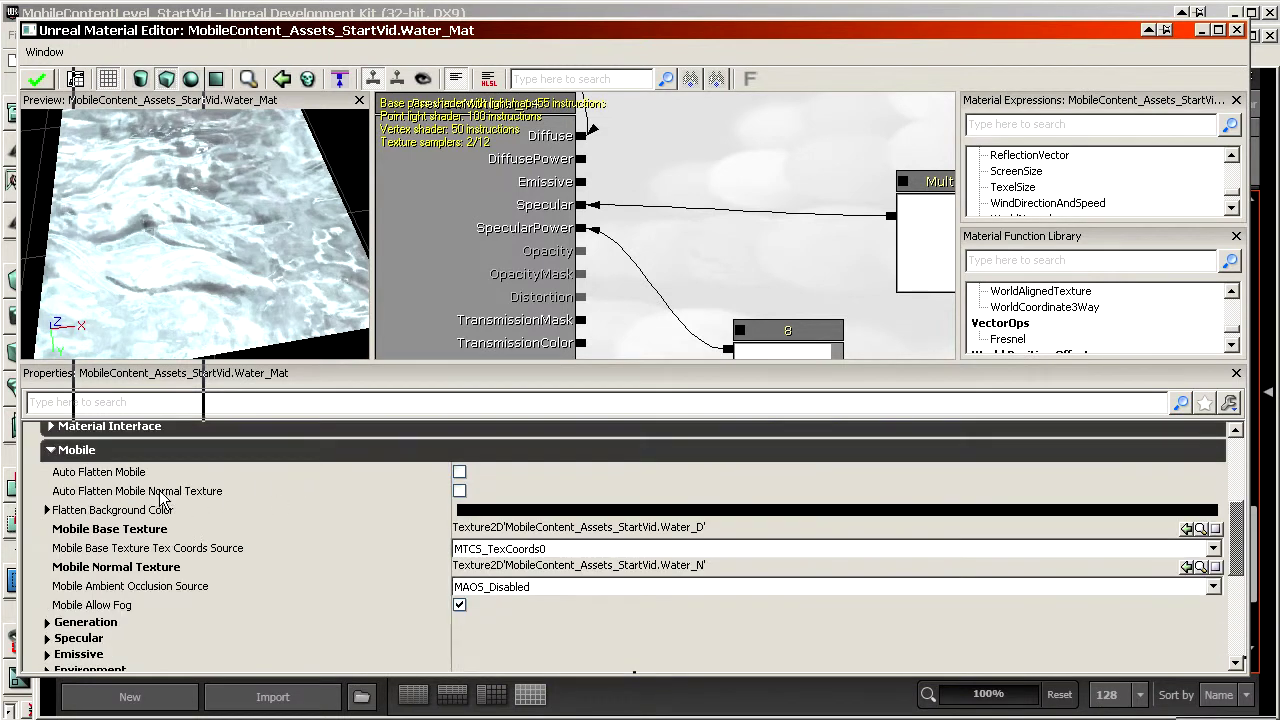
scroll(165, 490, "down", 5)
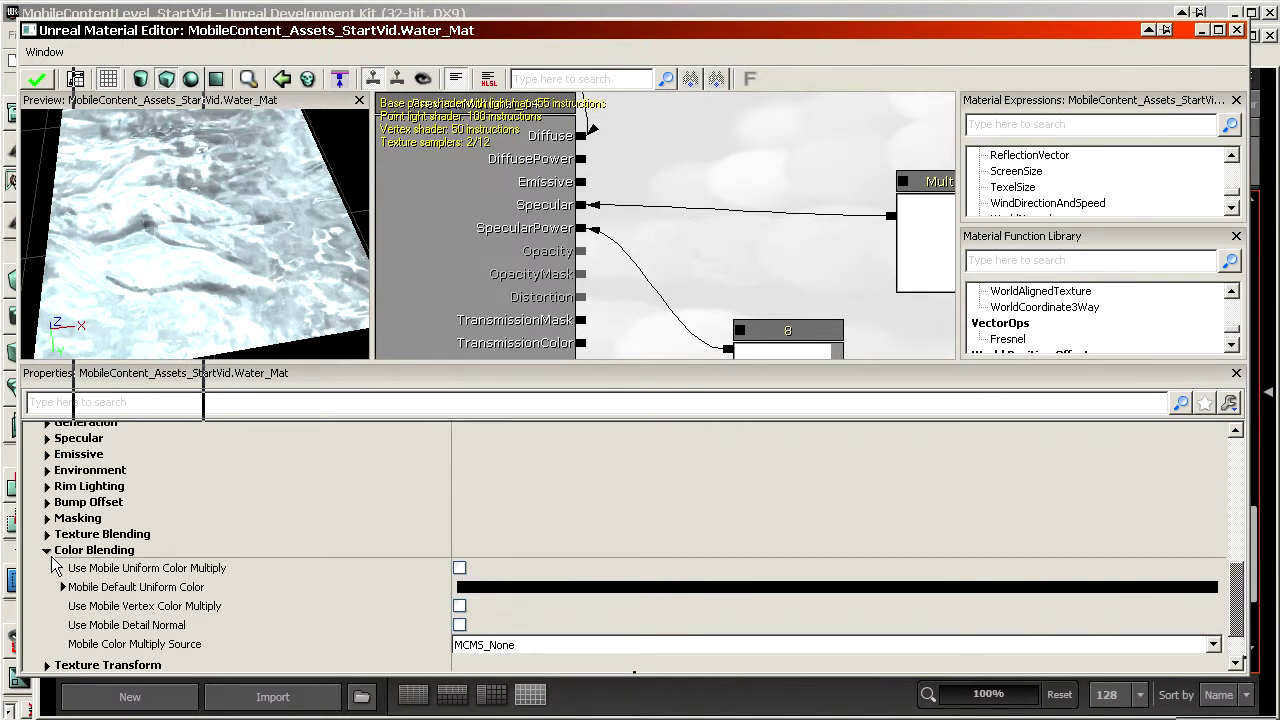
left_click(45, 550)
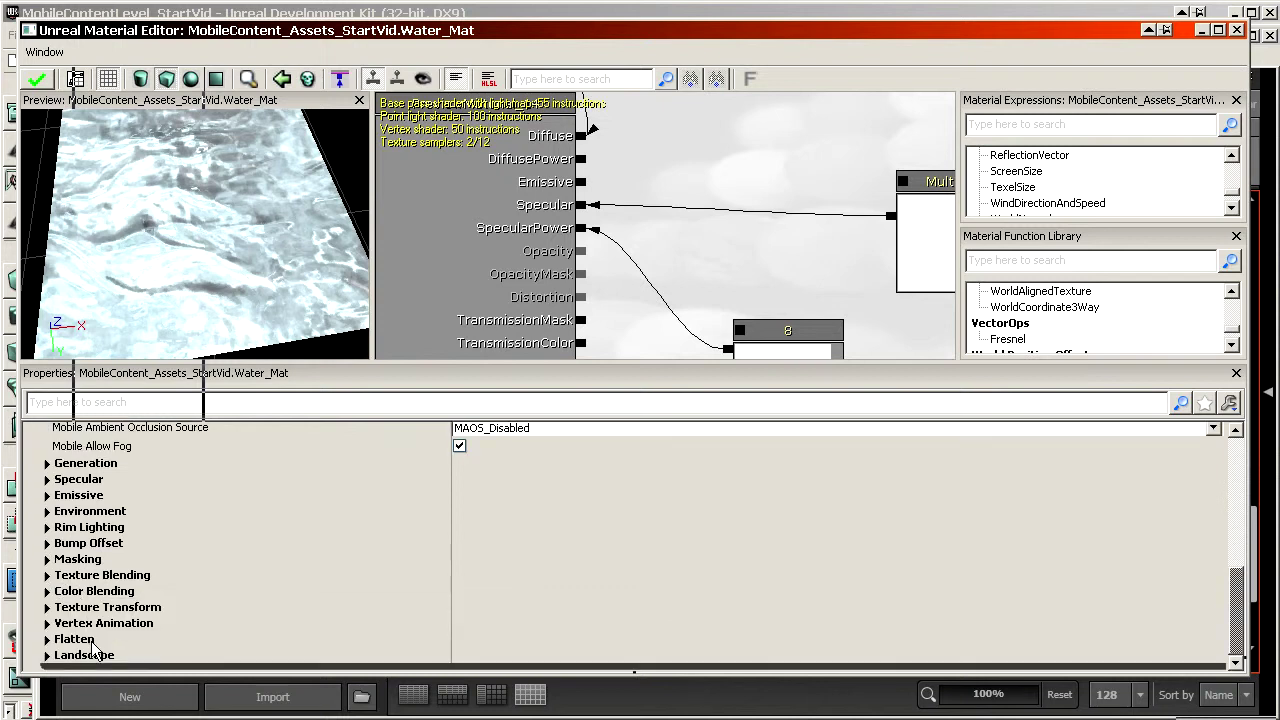
scroll(330, 617, "down", 3)
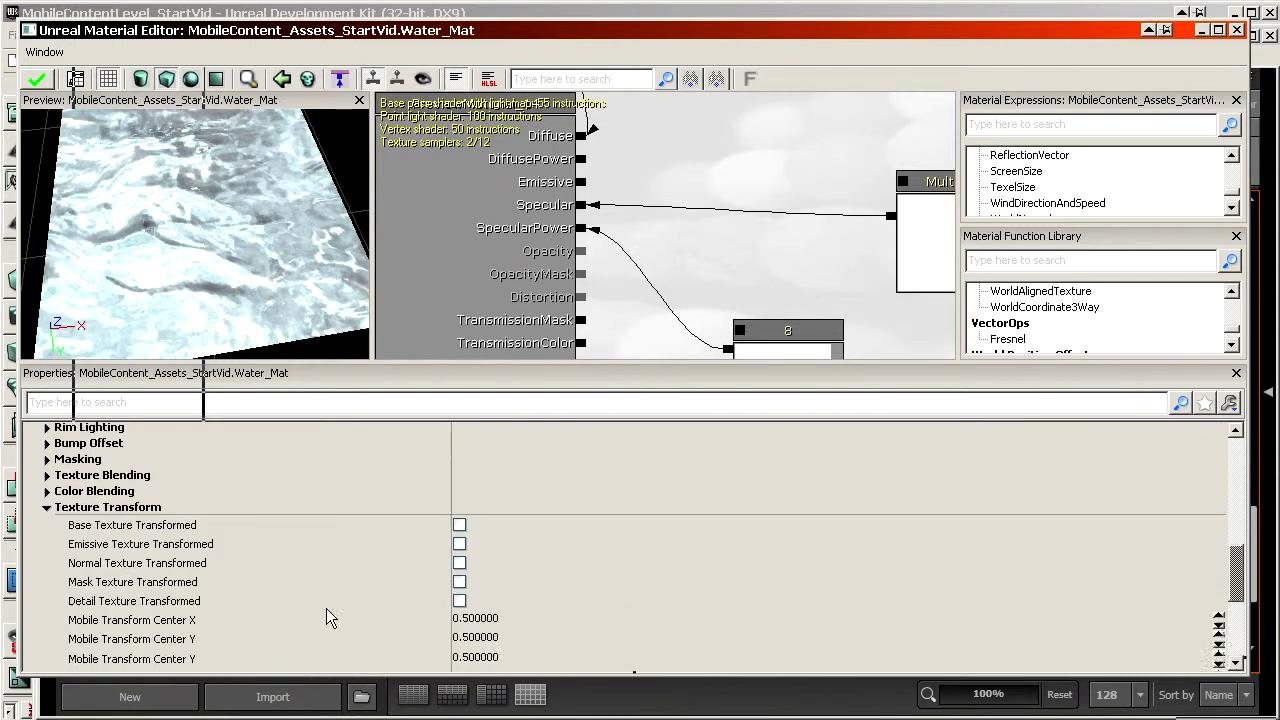
scroll(186, 479, "down", 2)
scroll(175, 497, "up", 1)
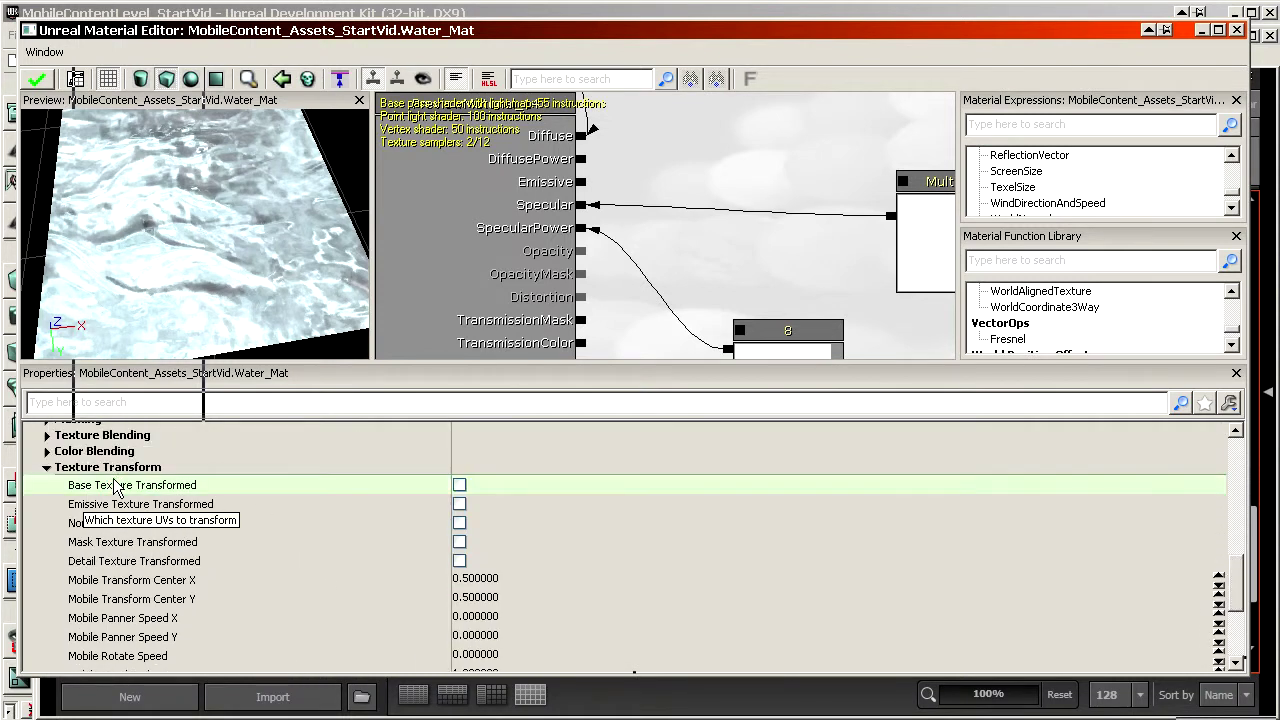
Enable Normal Texture Transformed in the Texture Transform group
left_click(158, 508)
left_click(165, 528)
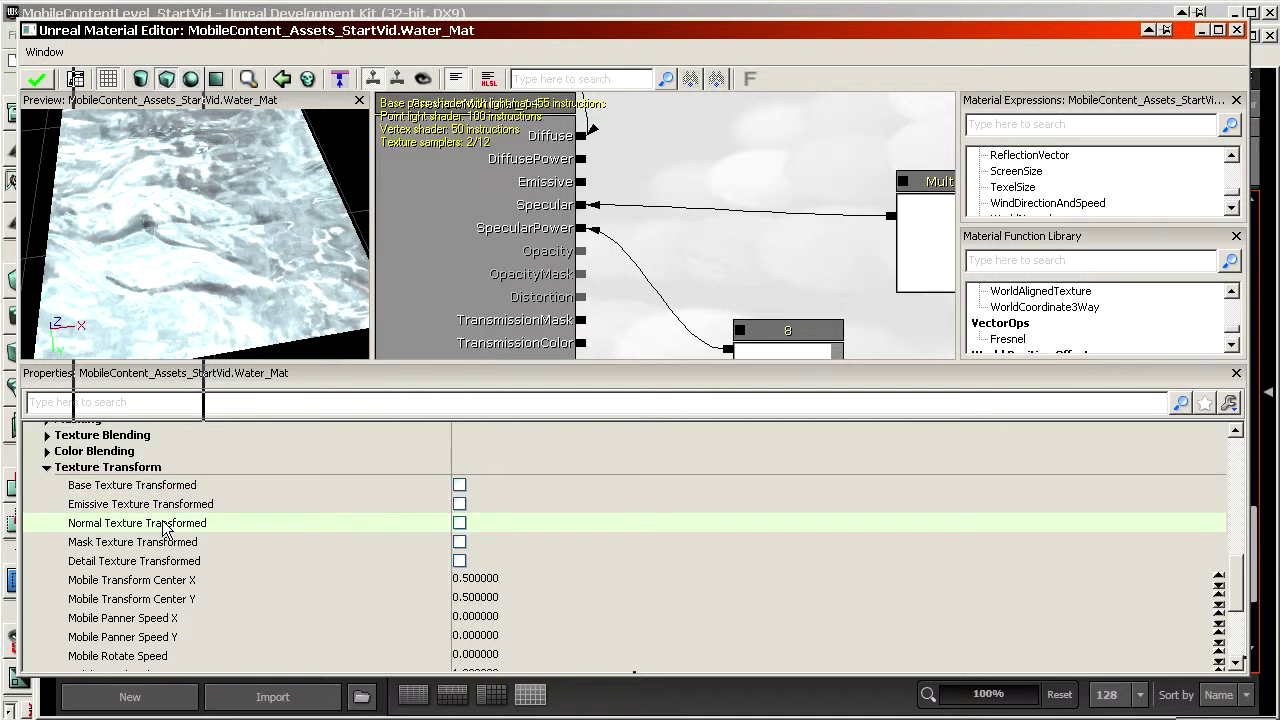
left_click(157, 508)
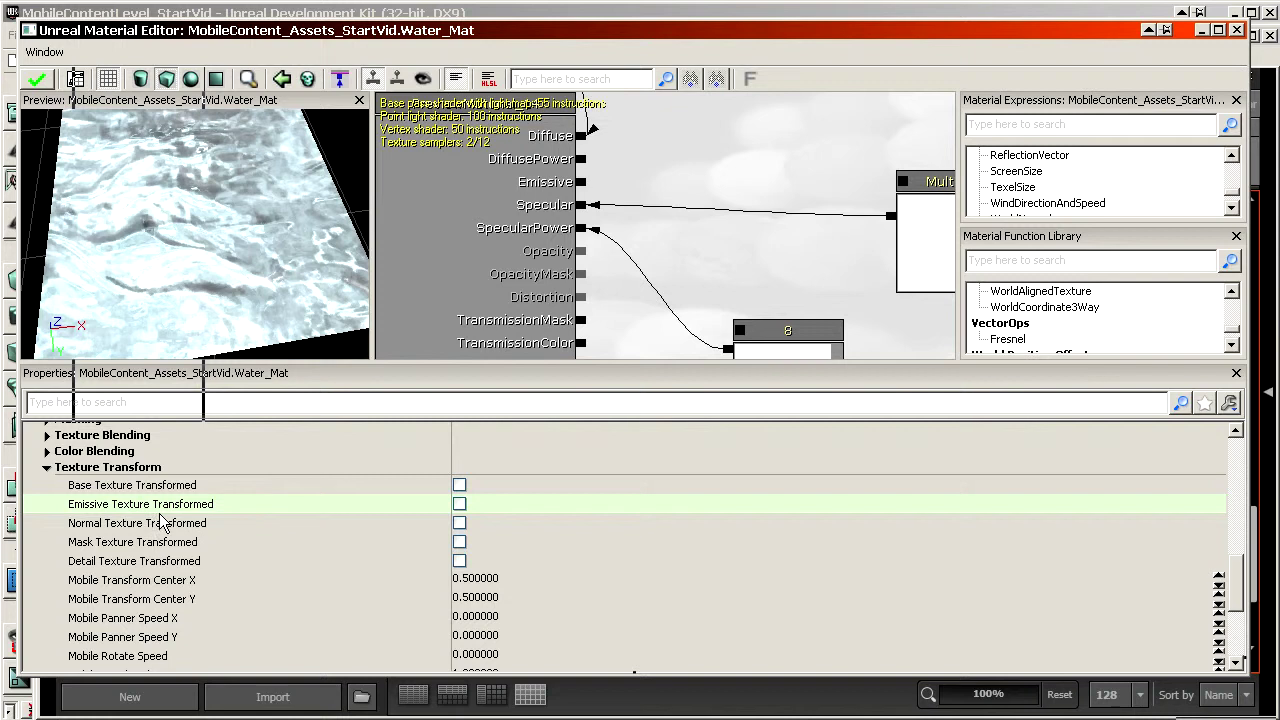
left_click(120, 525)
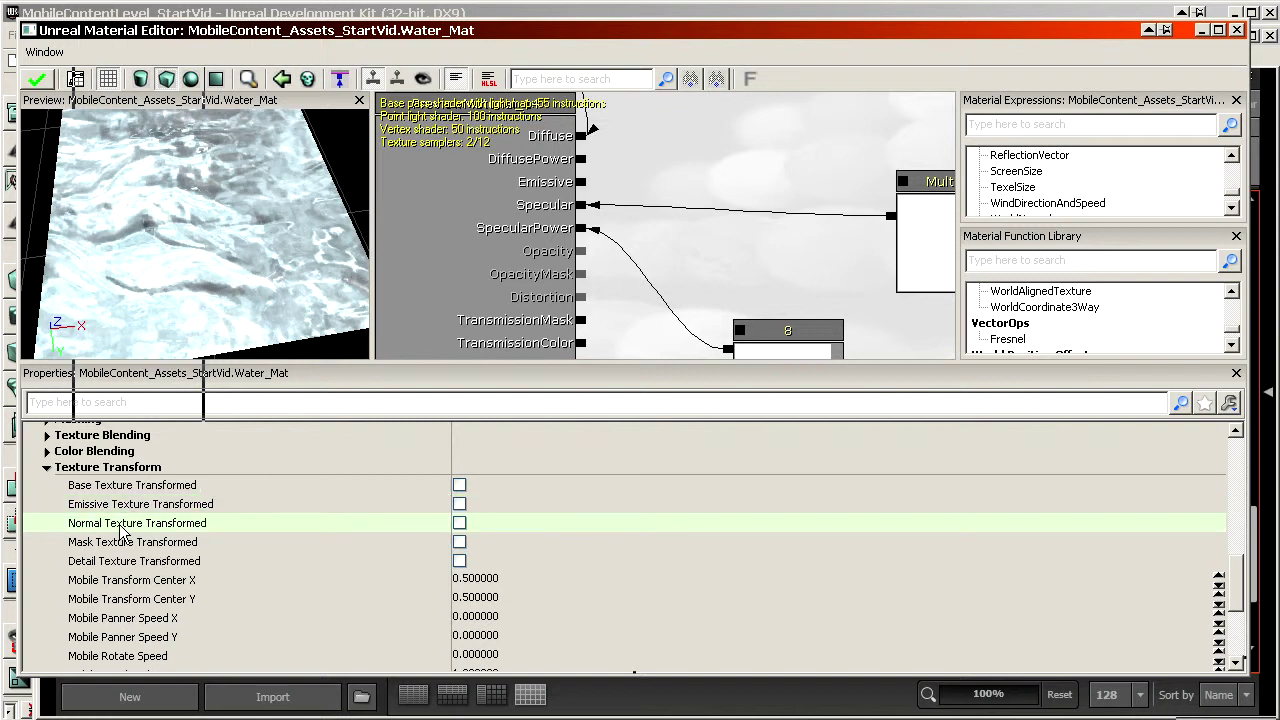
scroll(200, 535, "down", 3)
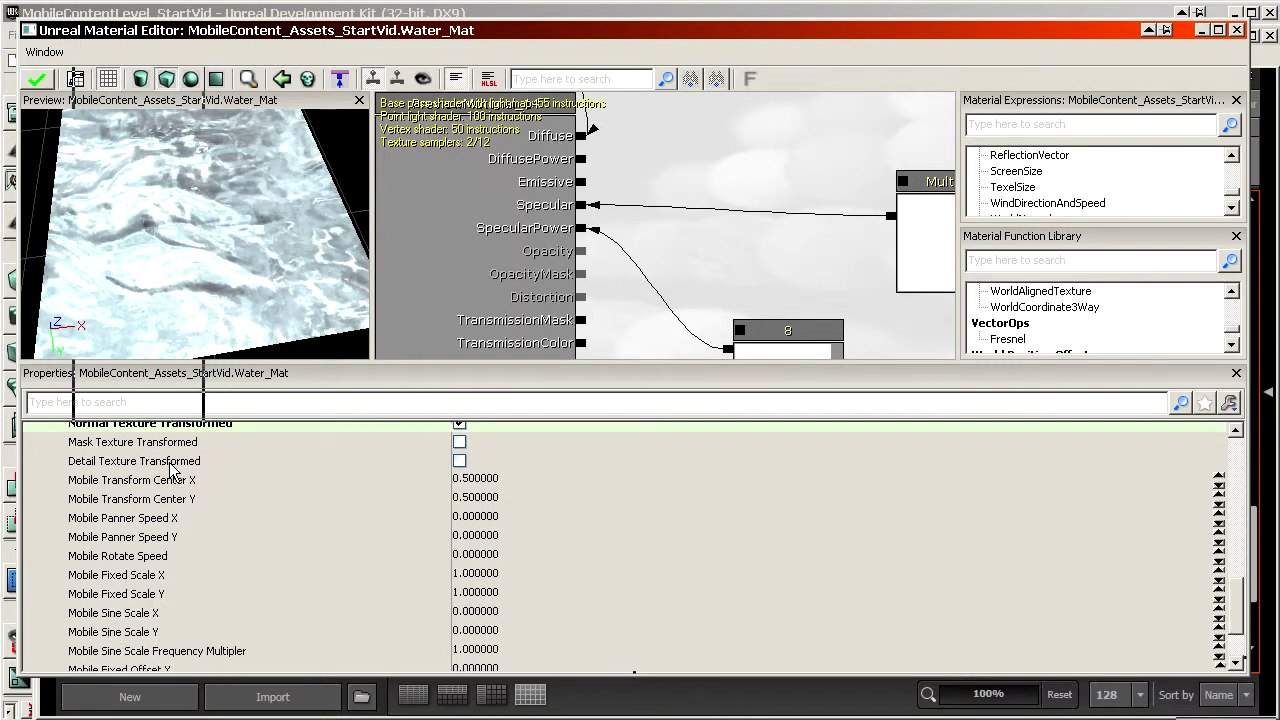
Set Mobile Panner Speed X to 1 and watch the water surface in the material preview
scroll(196, 461, "down", 5)
scroll(174, 493, "up", 4)
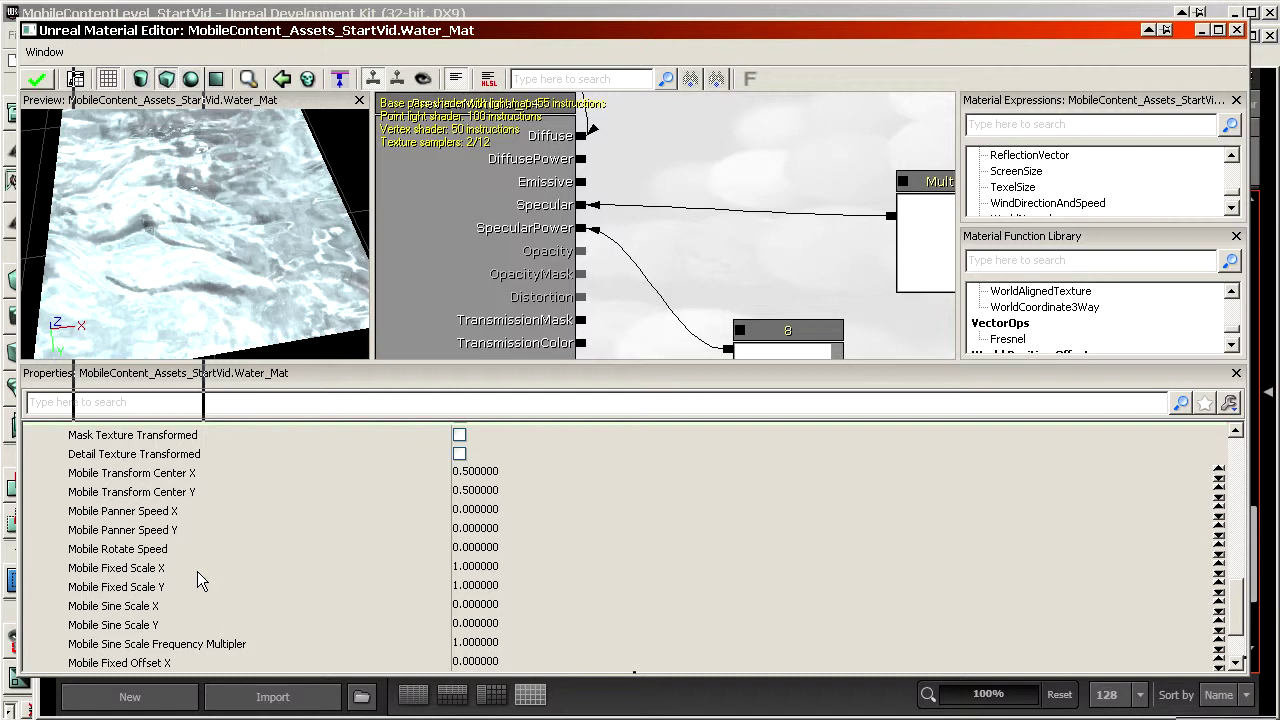
left_click(182, 513)
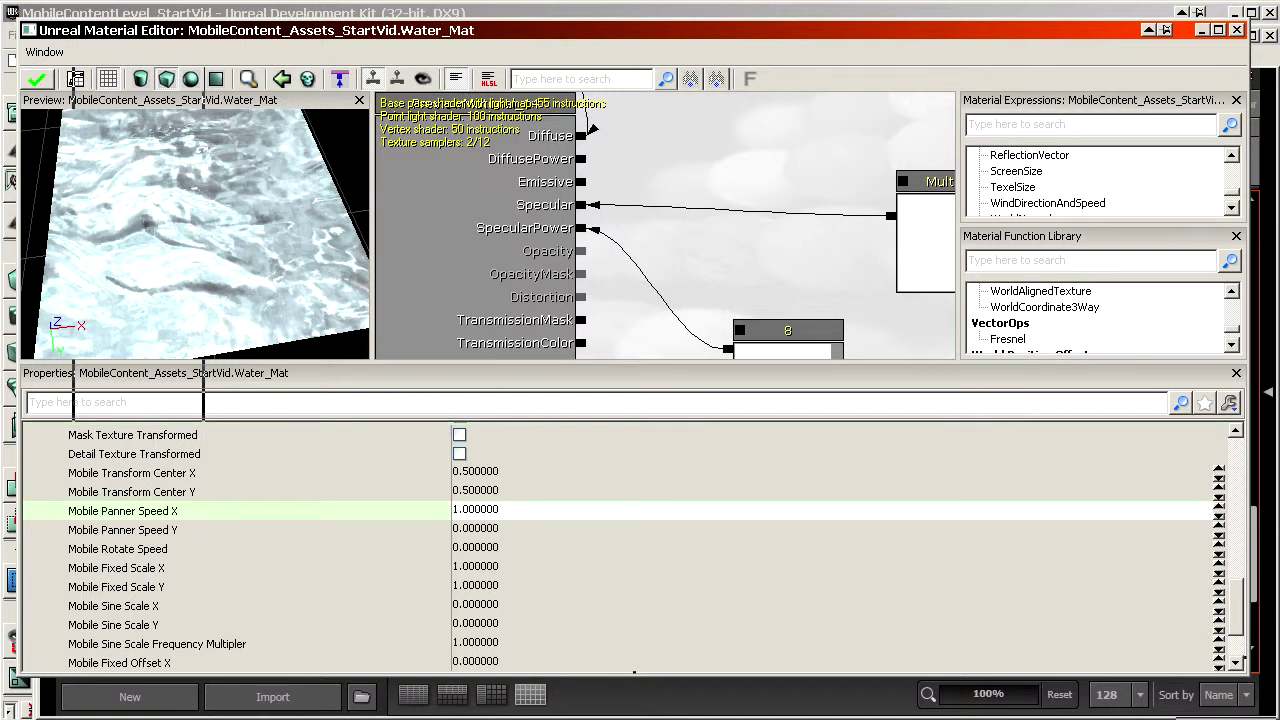
key("Return")
mouse_move(202, 242)
right_mouse_down()
mouse_move(202, 212)
mouse_move(202, 242)
right_mouse_up()
left_click_drag(202, 242, 248, 178)
right_click_drag(248, 178, 248, 146)
left_click_drag(248, 146, 262, 236)
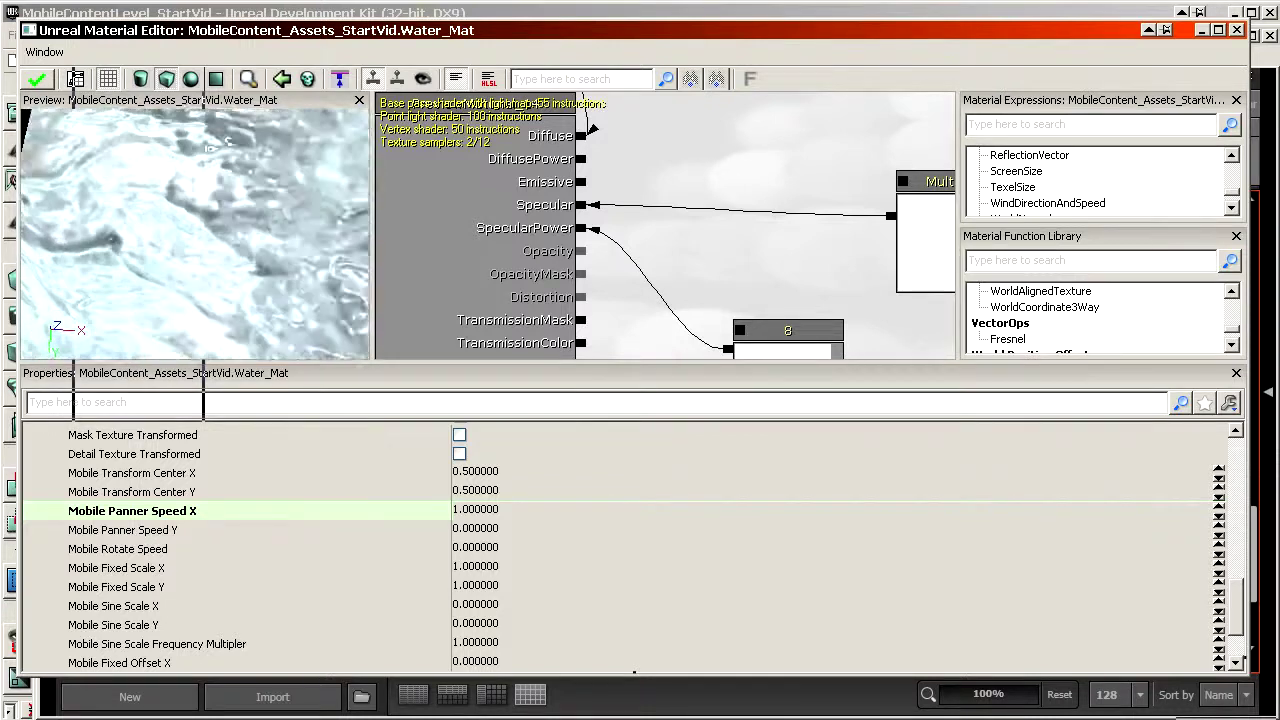
Reset Mobile Panner Speed X to 0
left_click(157, 514)
type("0")
key("Return")
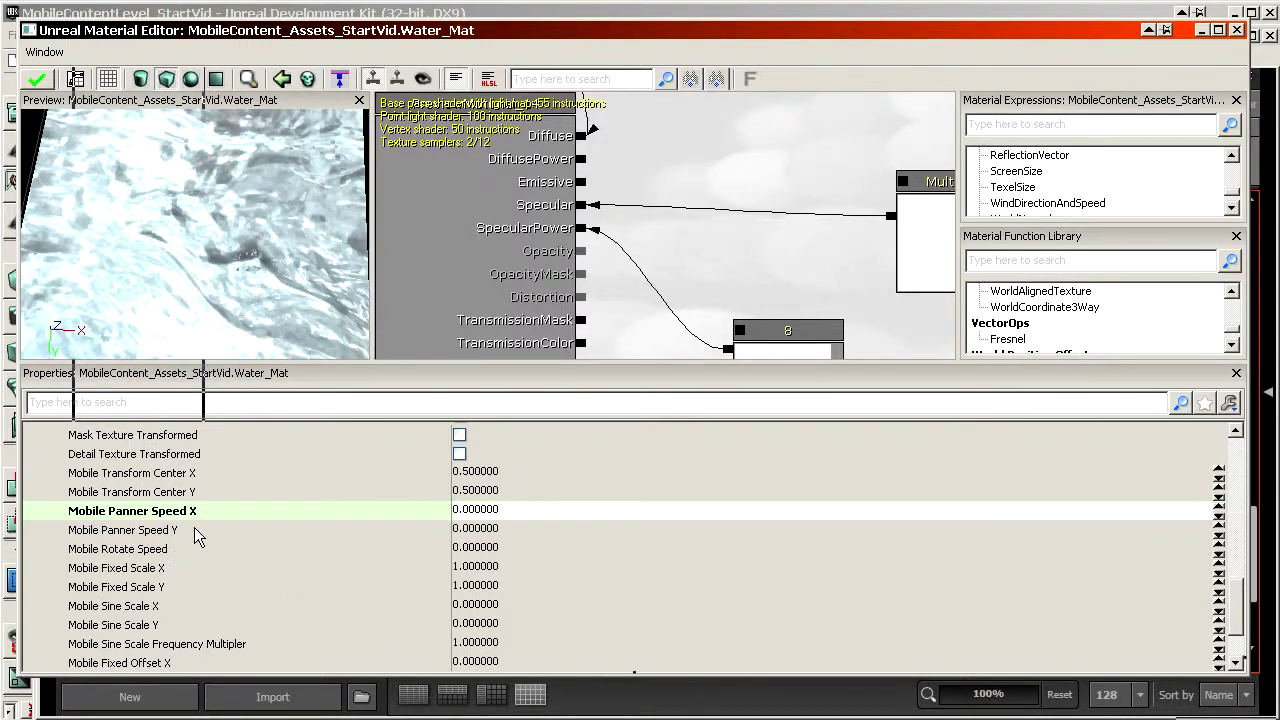
Try a Mobile Rotate Speed of 1 in the preview and reset it to 0
left_click(174, 548)
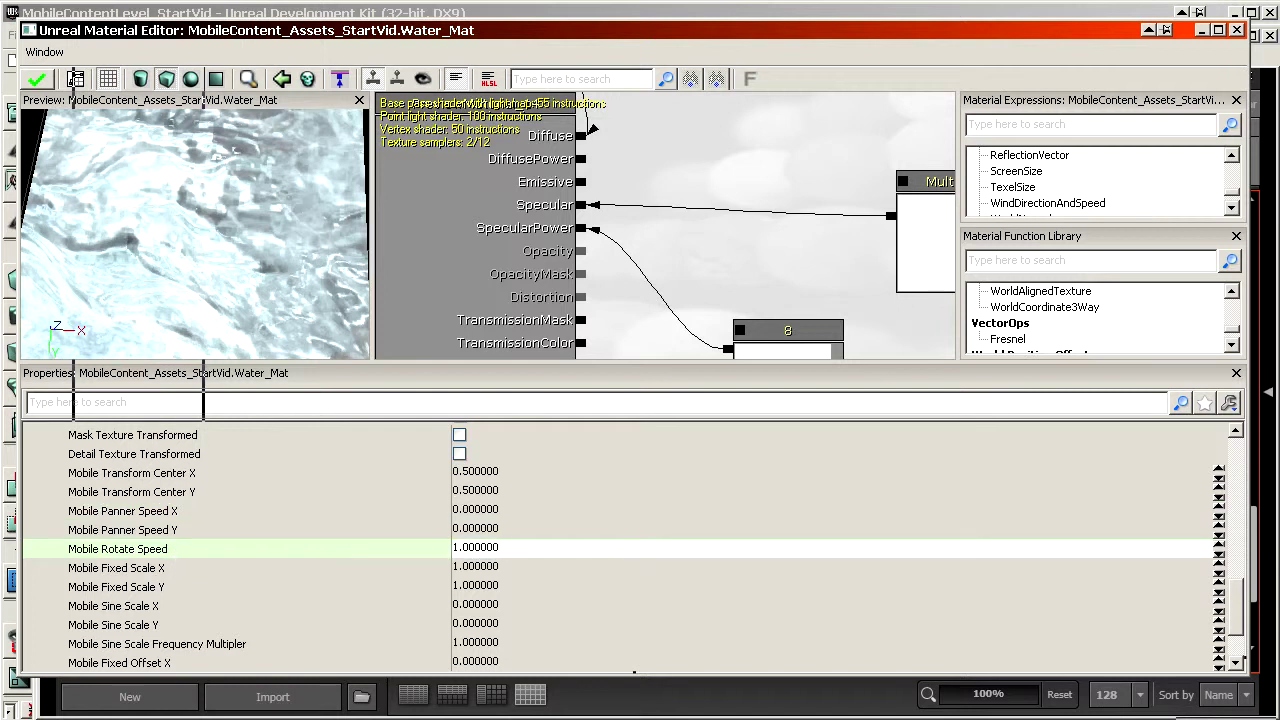
key("Return")
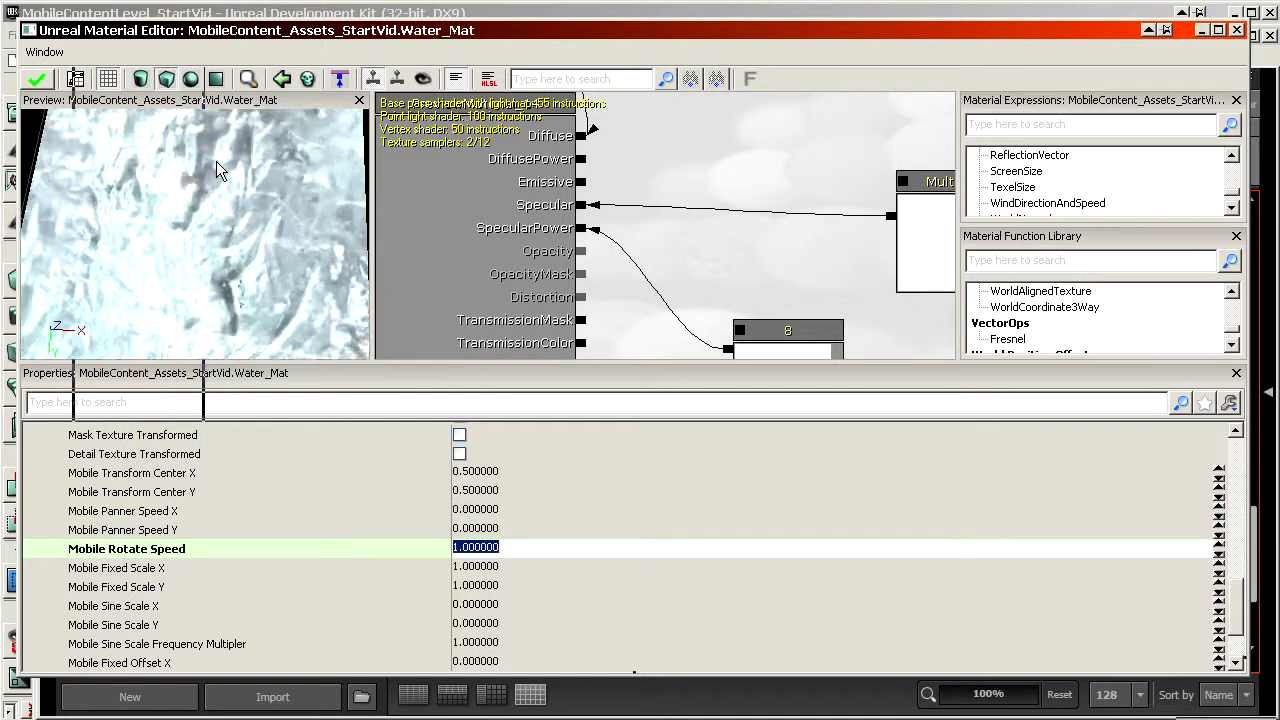
type("0")
Try a value of 2 for Mobile Fixed Scale X and Y and reset both to 1
left_click(170, 568)
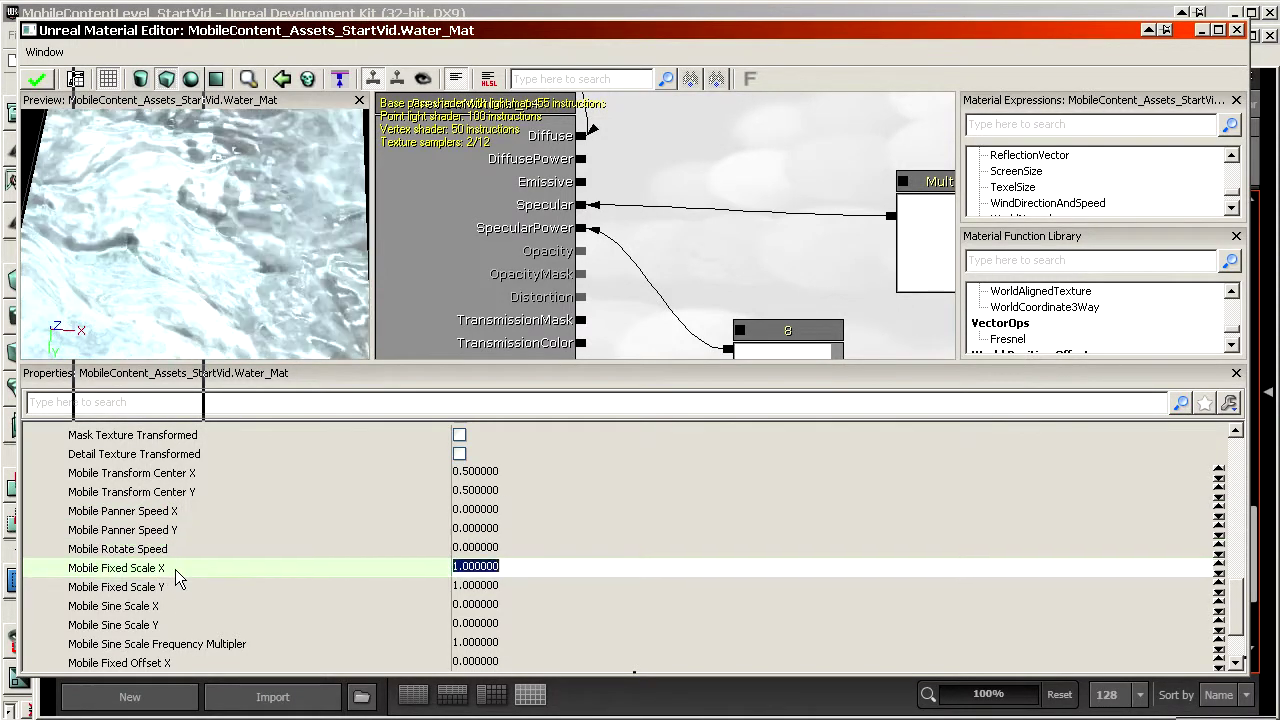
type("2")
left_click(180, 587)
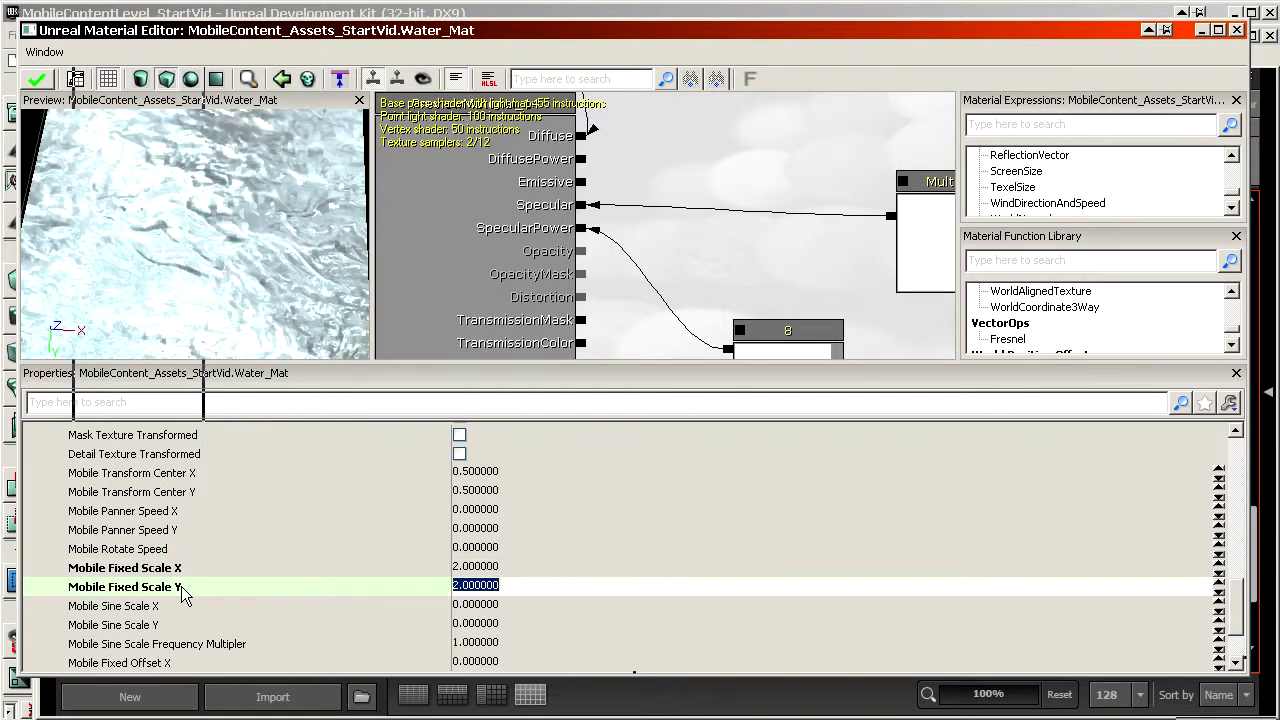
type("1")
left_click(181, 568)
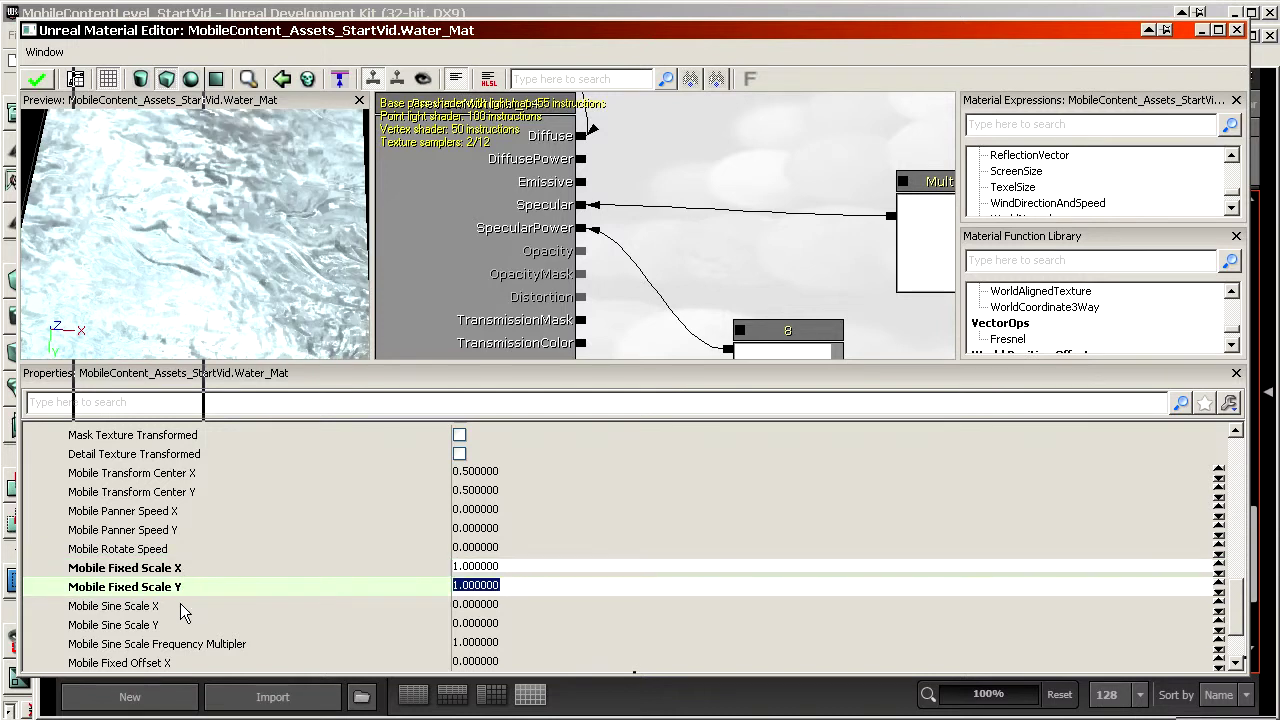
Try a value of 4 for Mobile Sine Scale X and Y and reduce both to 1
left_click(178, 605)
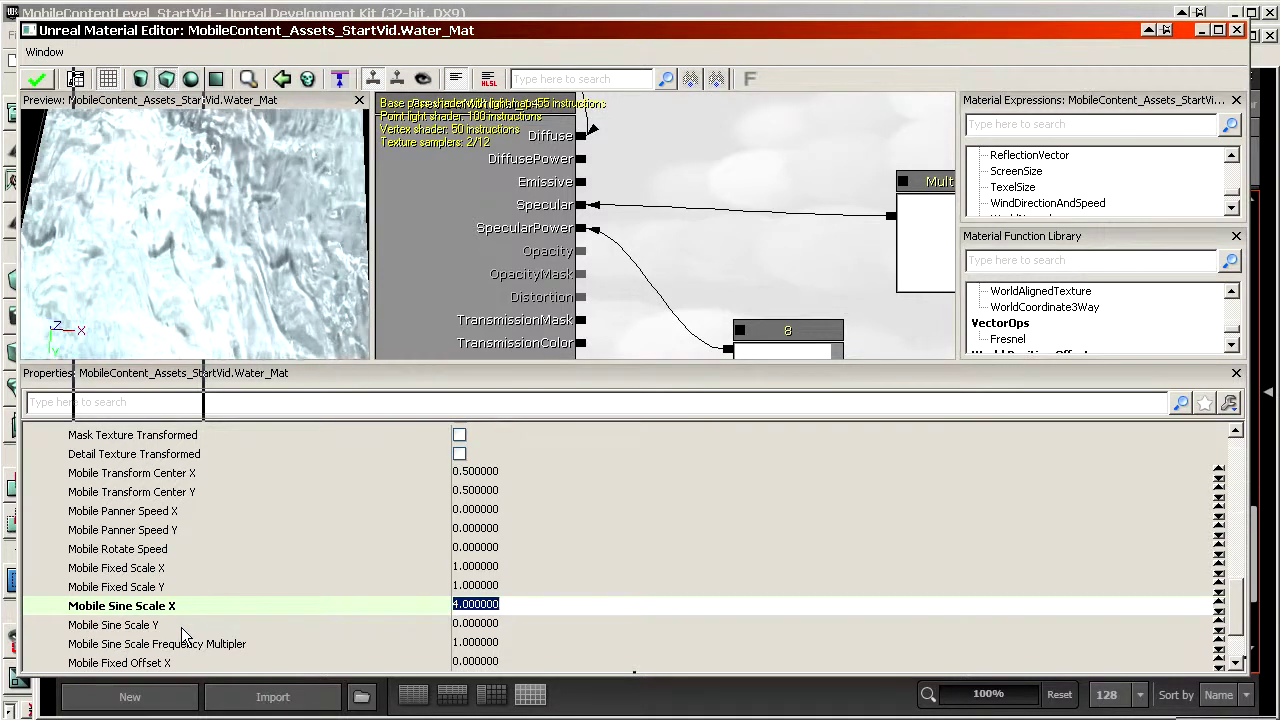
left_click(166, 625)
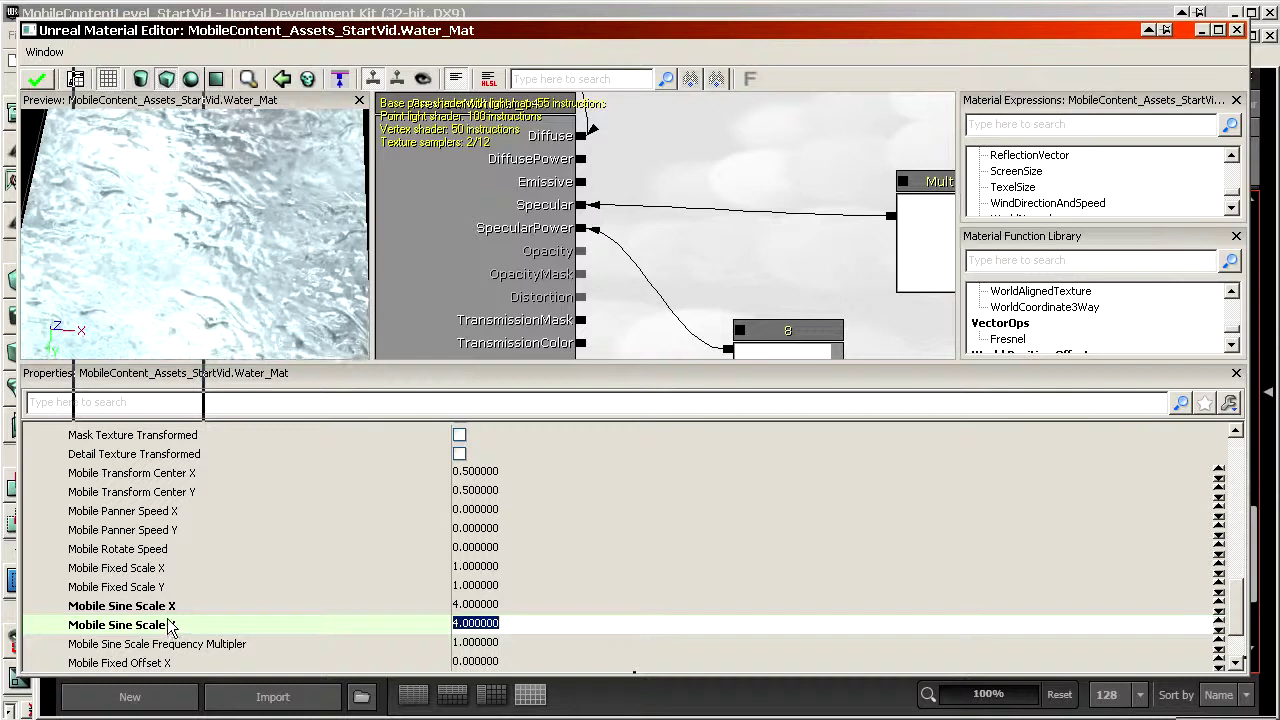
type("1")
left_click(176, 566)
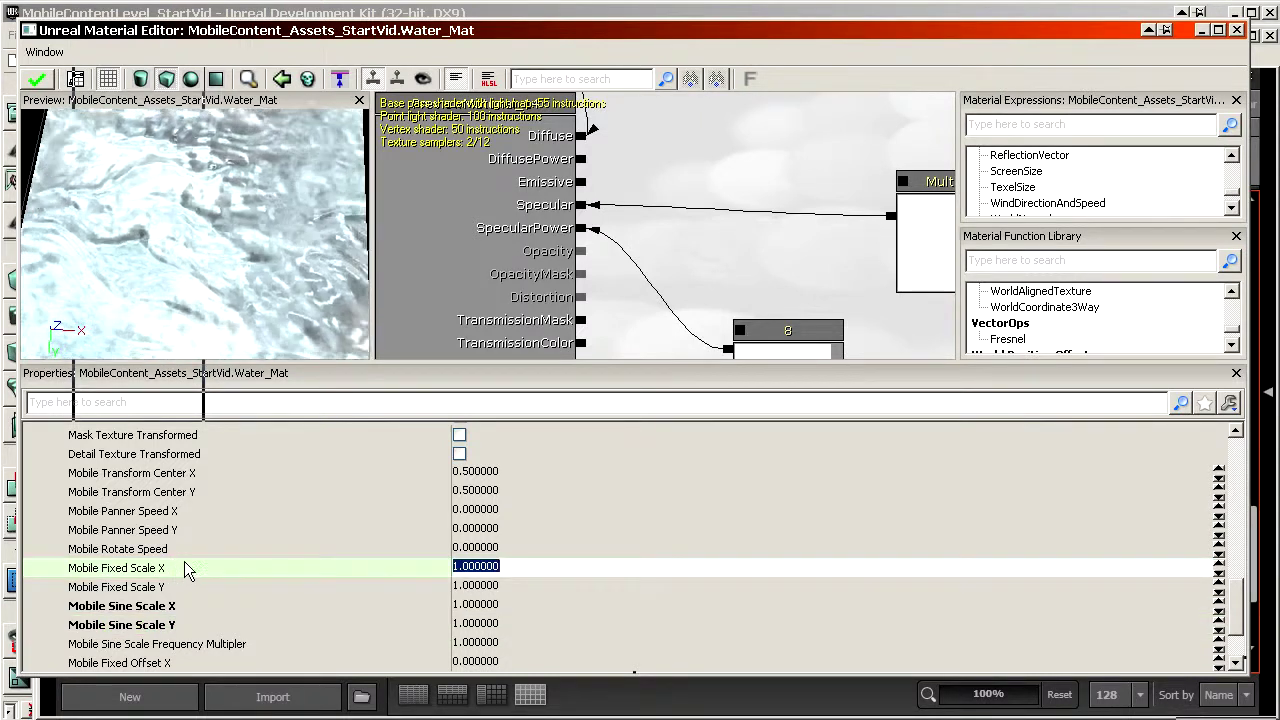
Review the Base and Normal Texture Transformed options while observing the sine scaling in the water preview
scroll(169, 604, "down", 2)
left_click(183, 583)
scroll(192, 585, "up", 5)
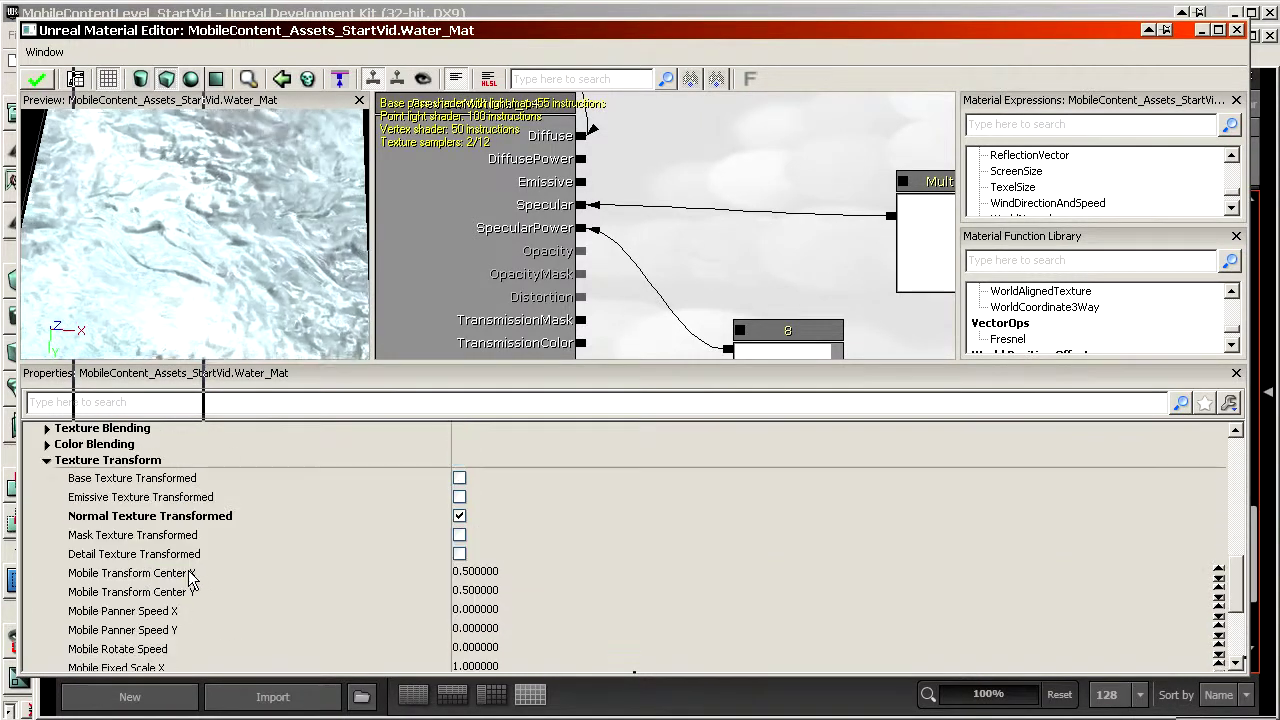
scroll(290, 525, "down", 1)
scroll(275, 540, "up", 1)
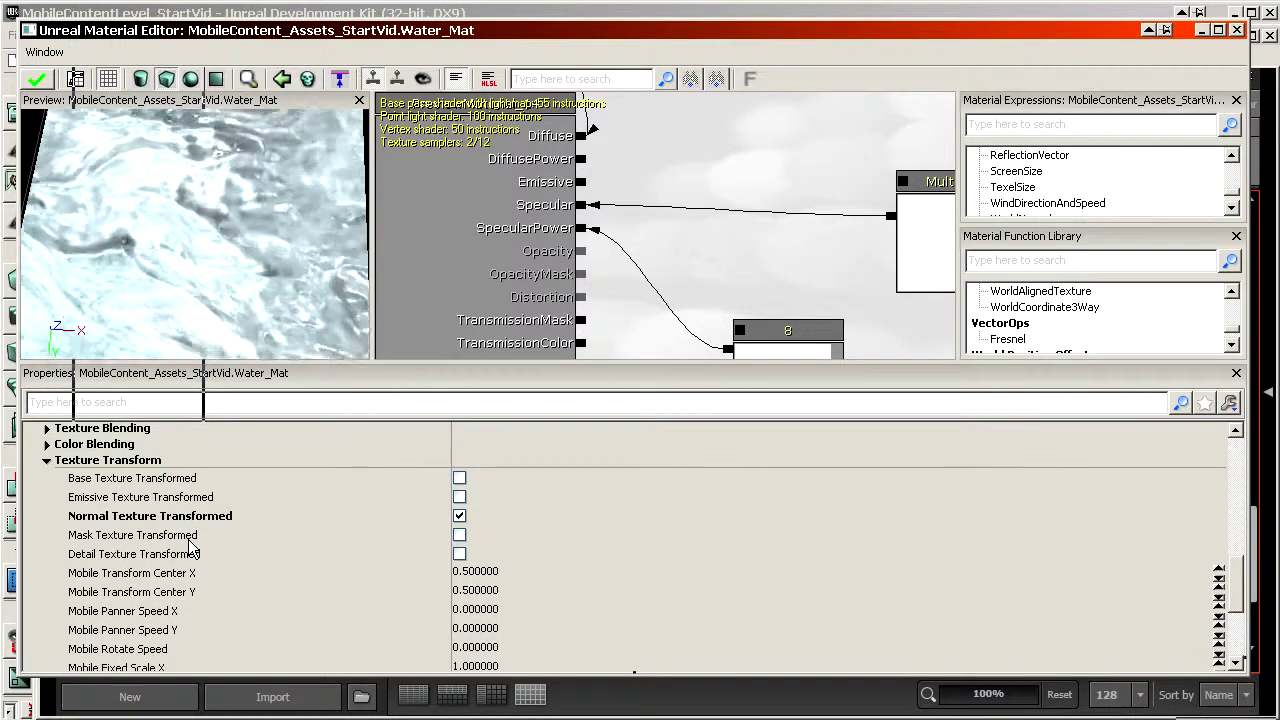
left_click(157, 480)
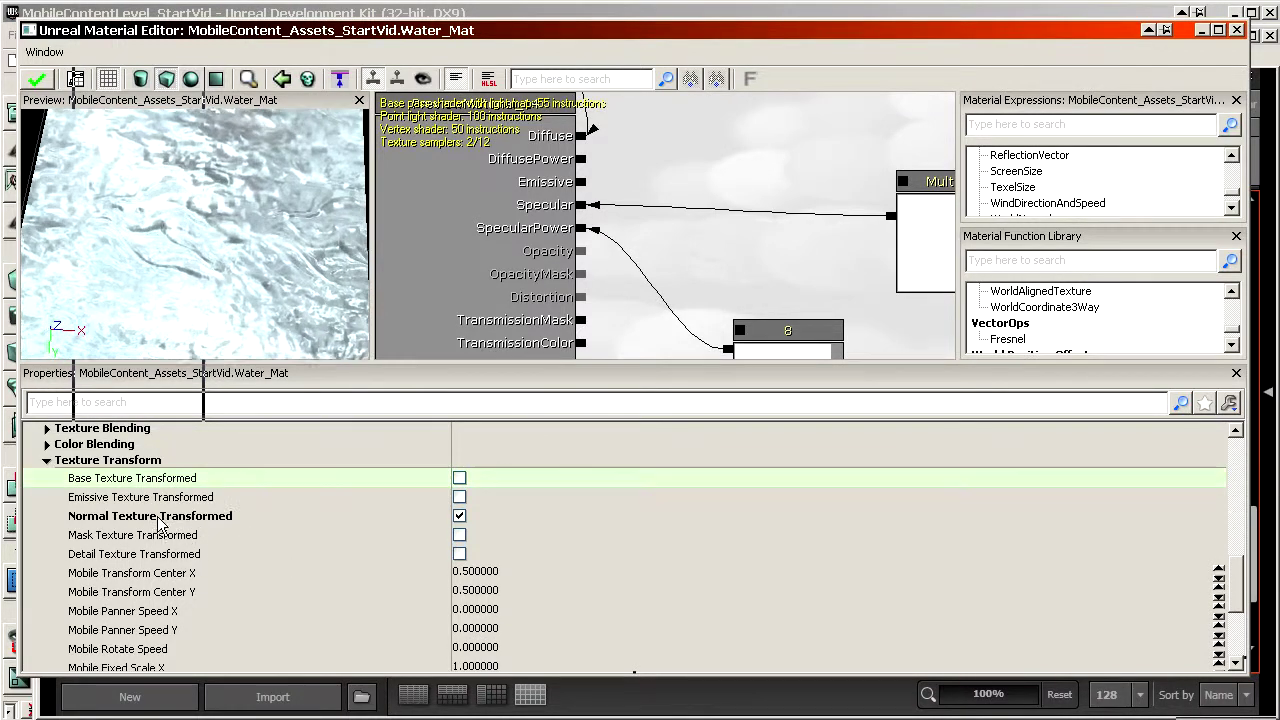
left_click(162, 519)
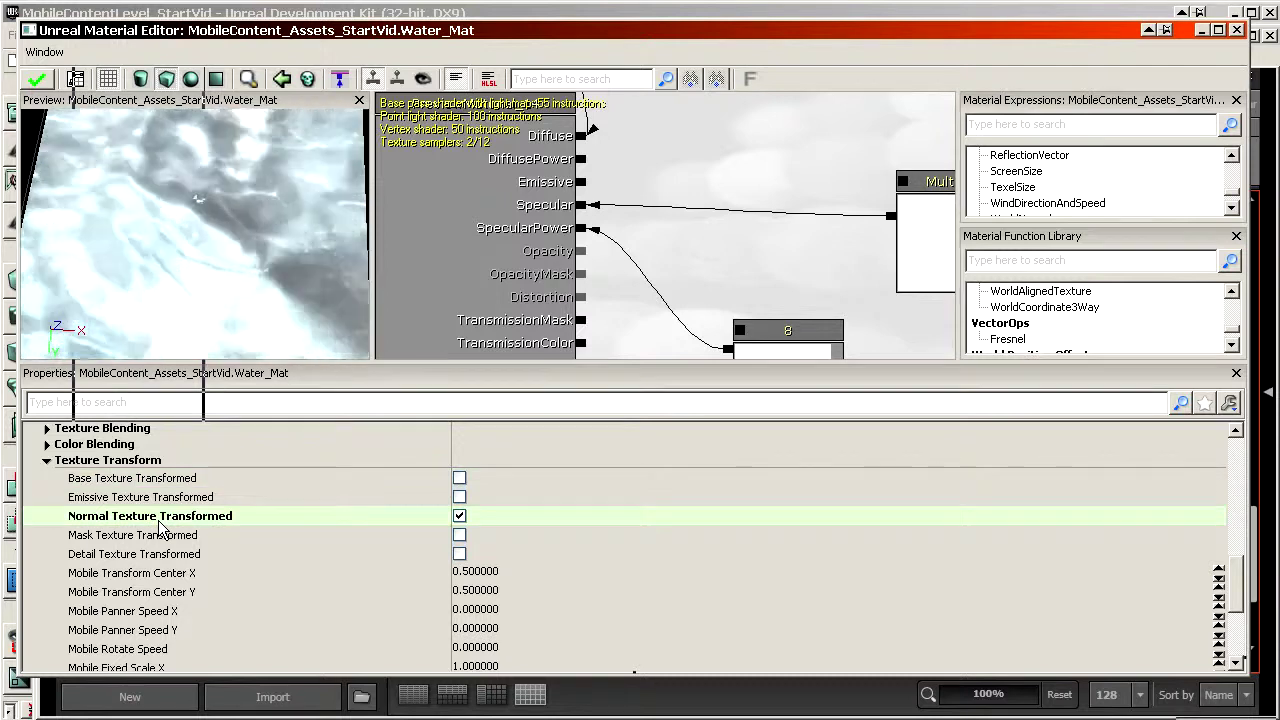
Set Water_Mat's Mobile Sine Scale X and Y to 0
scroll(172, 527, "down", 1)
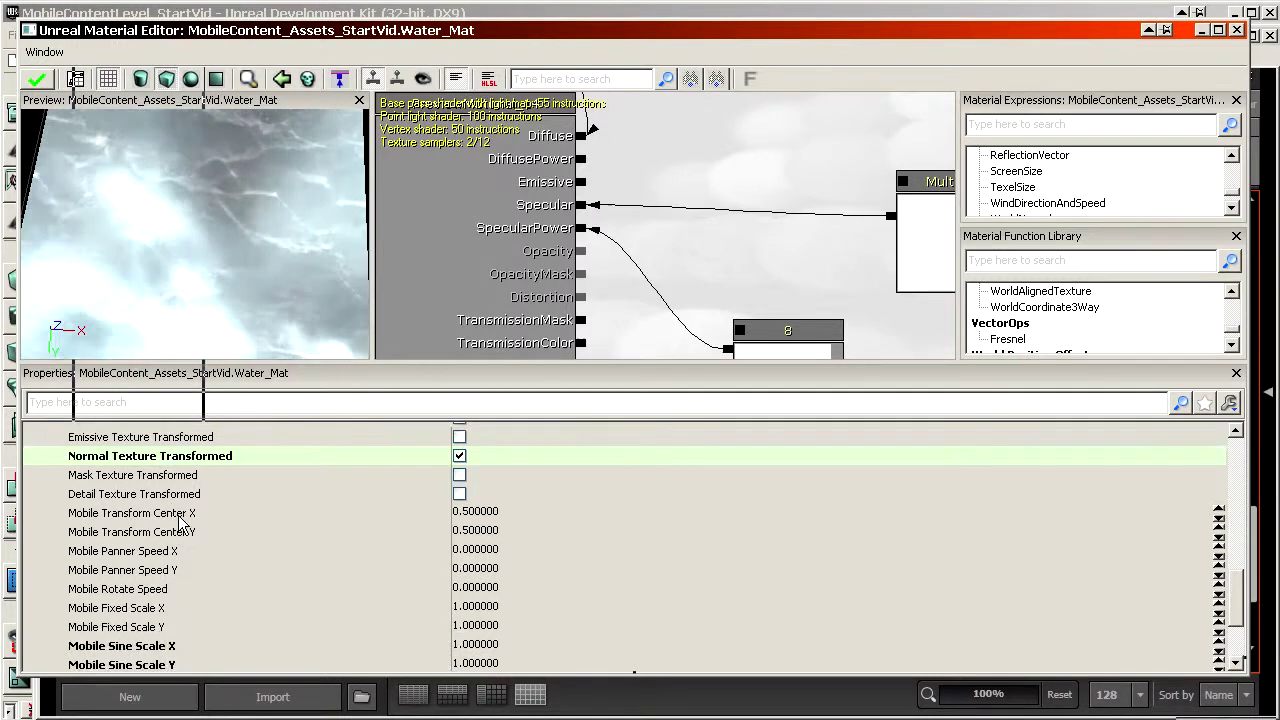
left_click(204, 646)
type("0")
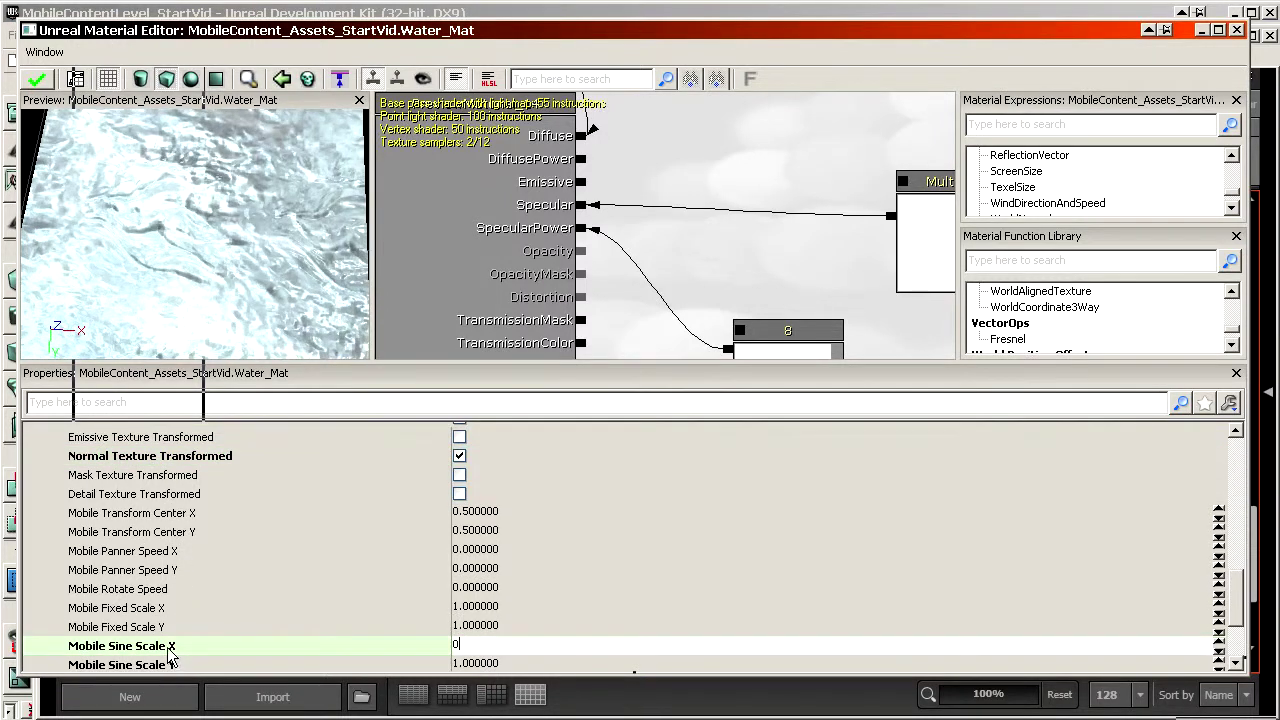
left_click(172, 660)
type("00")
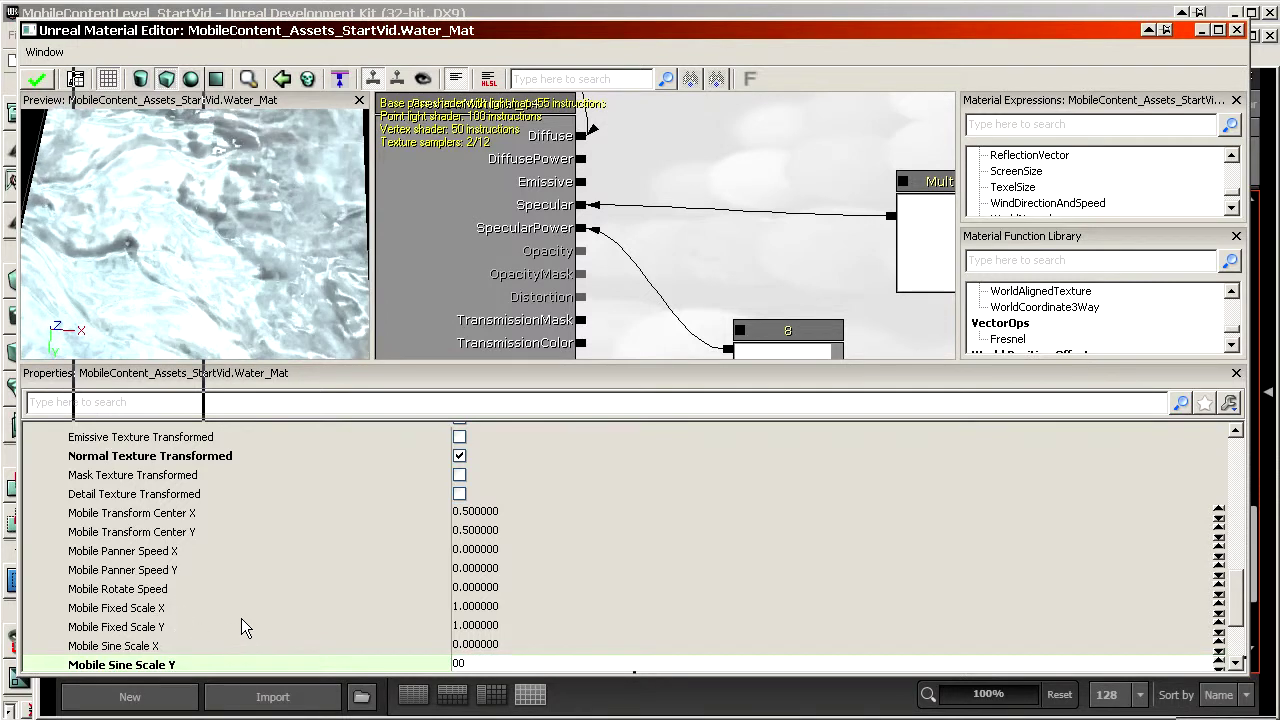
left_click(205, 608)
Set Mobile Panner Speed X to 0.1 and examine the panning water in the material preview
scroll(176, 587, "up", 2)
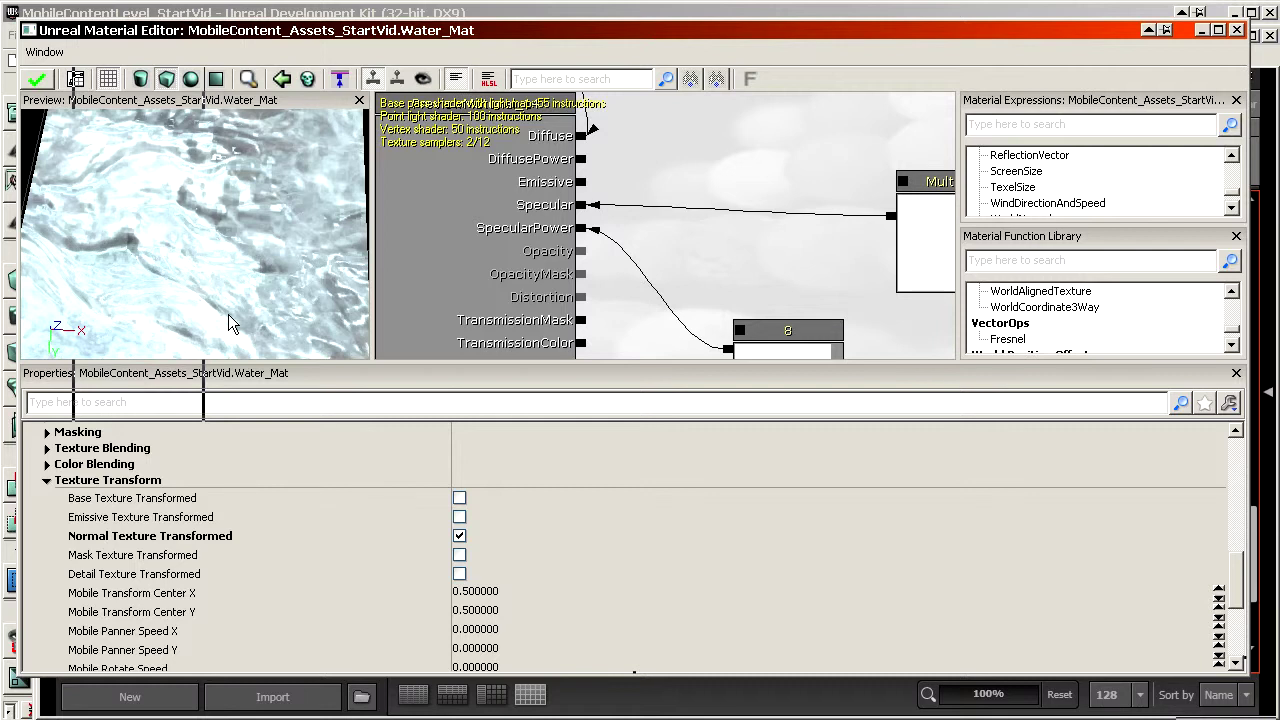
left_click(157, 519)
scroll(157, 566, "down", 2)
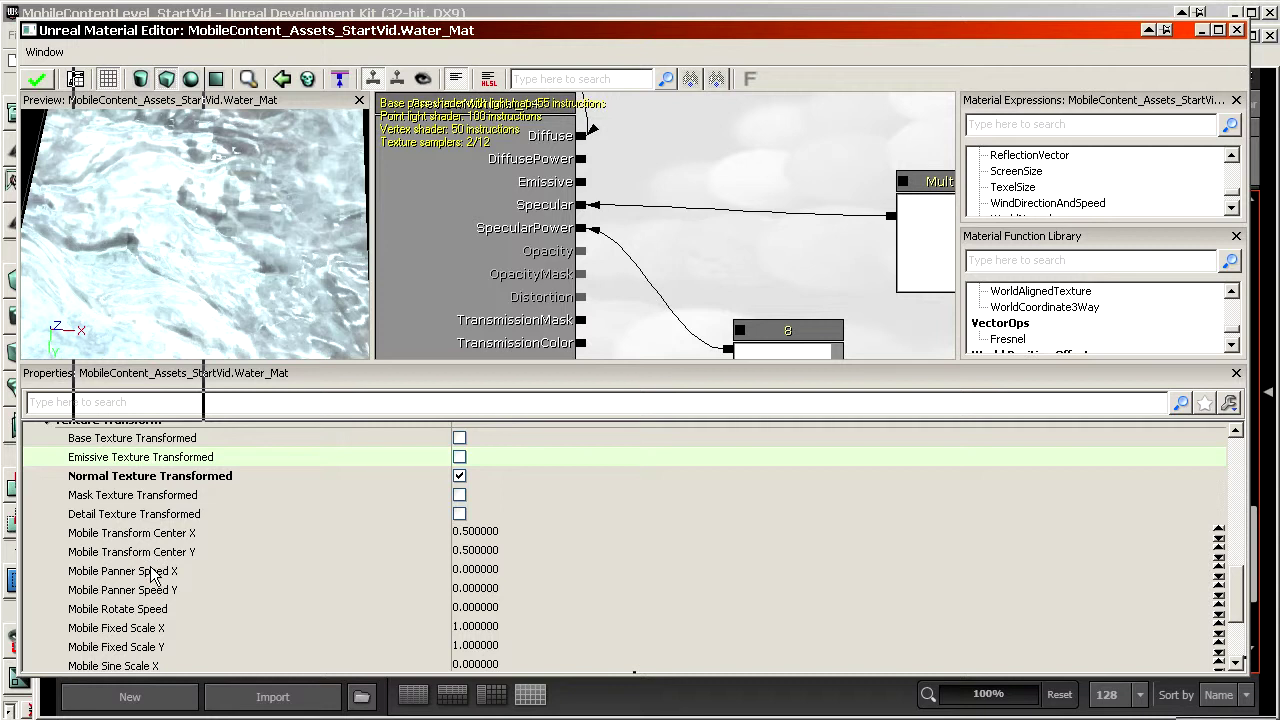
left_click(152, 572)
left_click(152, 574)
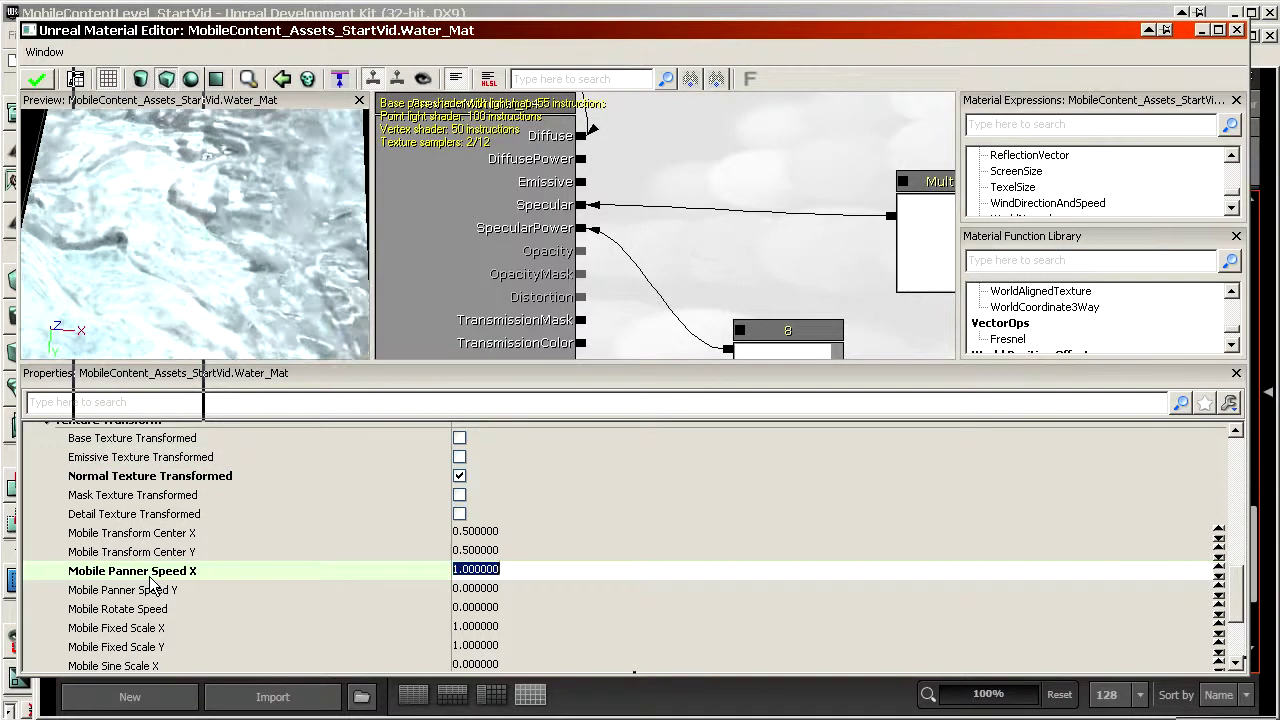
type(".1")
key("Return")
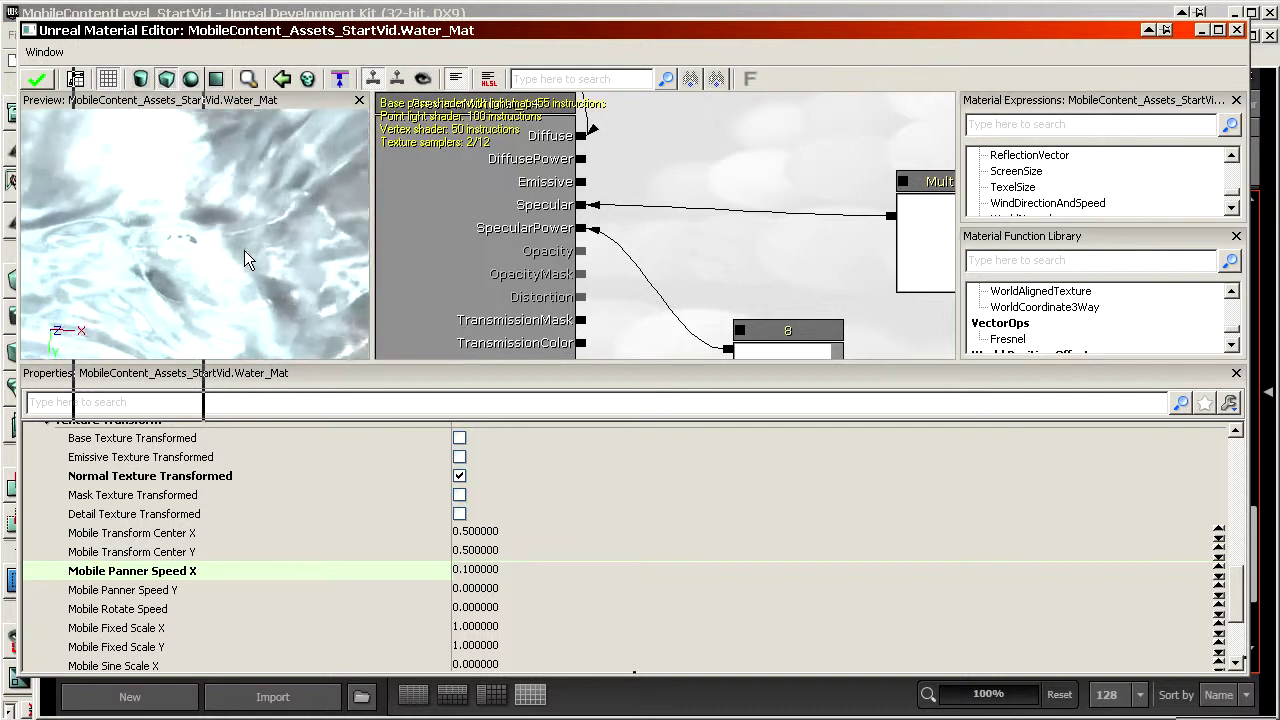
right_click_drag(244, 250, 244, 295)
left_click_drag(244, 250, 285, 225)
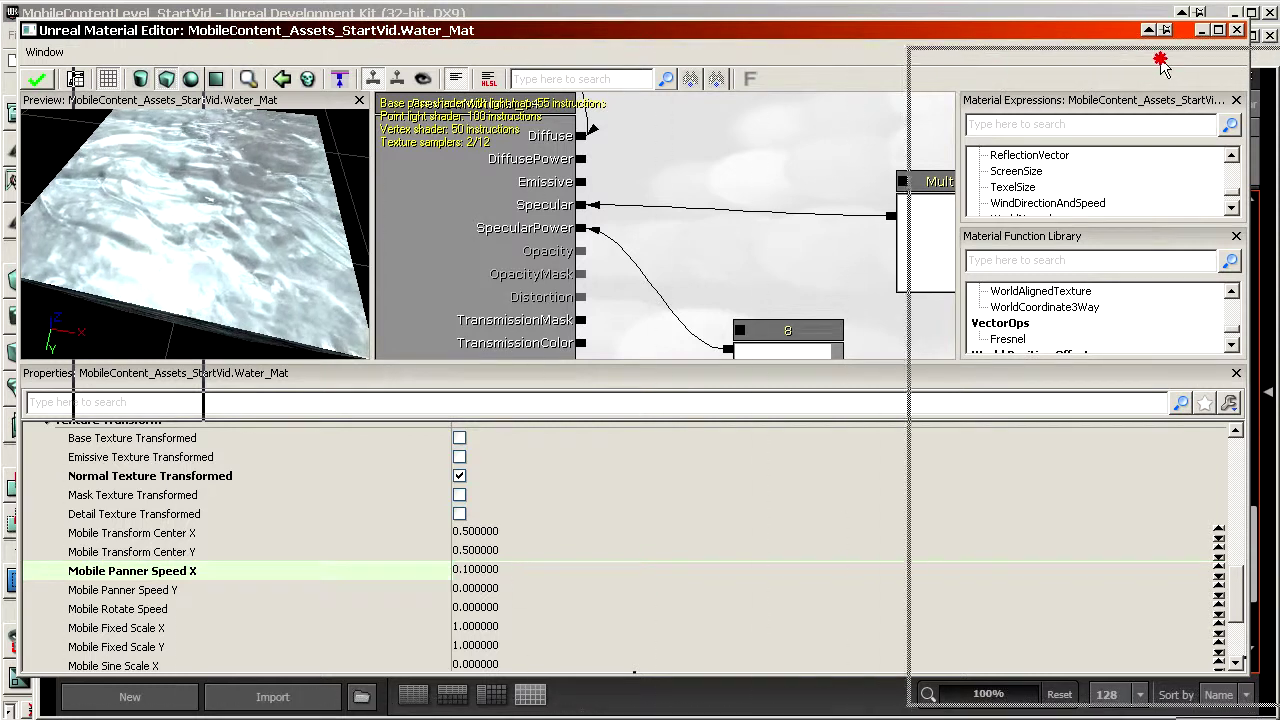
Apply the Water_Mat changes and check the water surface in the level view
left_click_drag(1160, 60, 1163, 62)
left_click_drag(230, 36, 1231, 444)
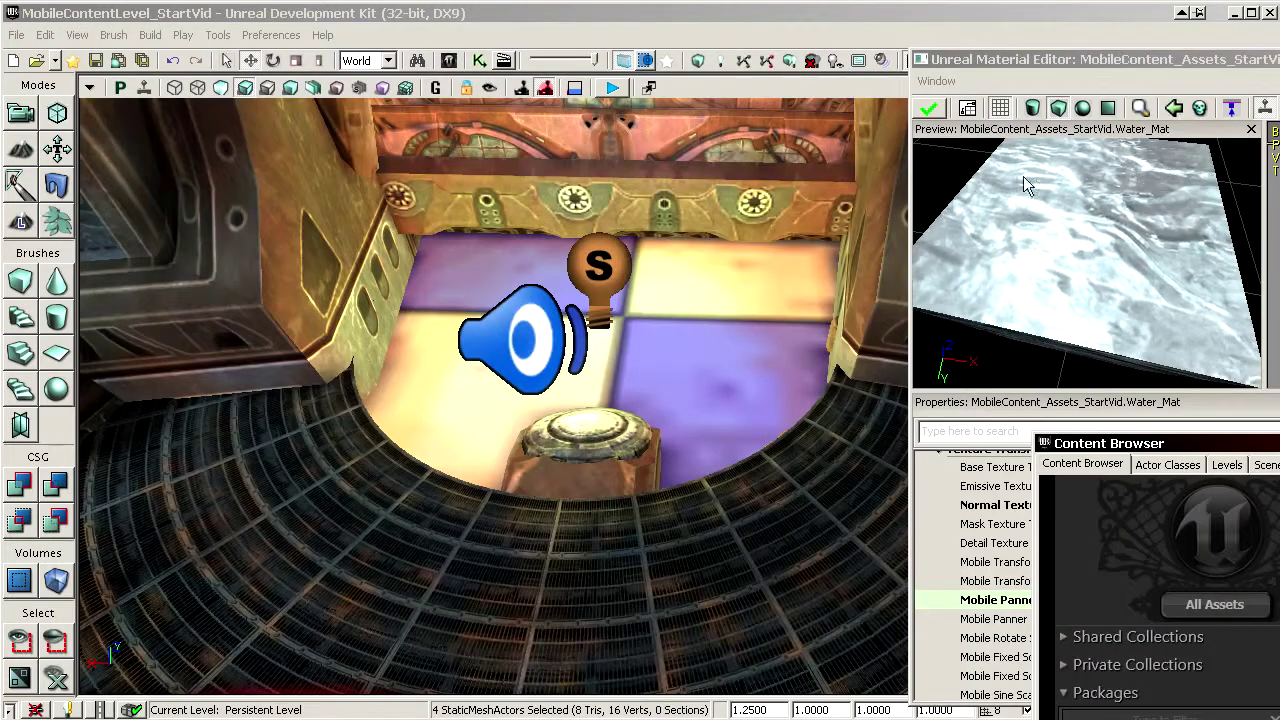
left_click(932, 107)
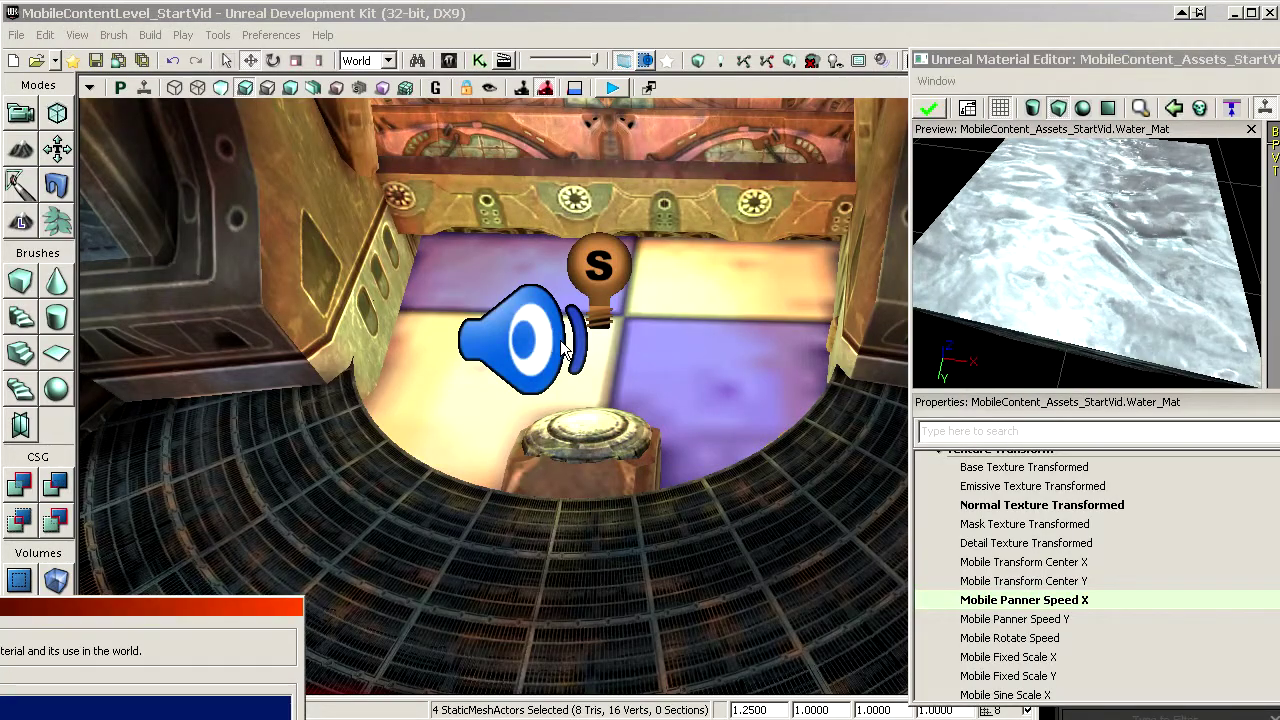
left_click_drag(565, 348, 602, 338)
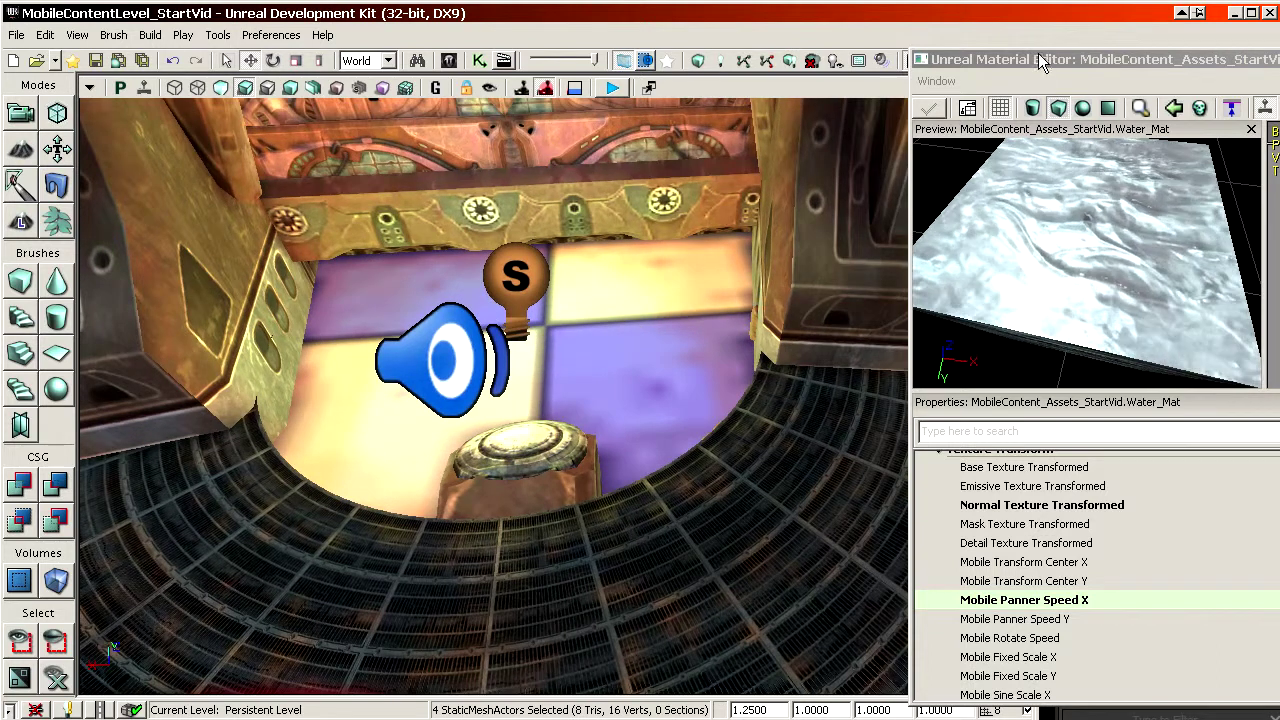
left_click_drag(1040, 62, 978, 56)
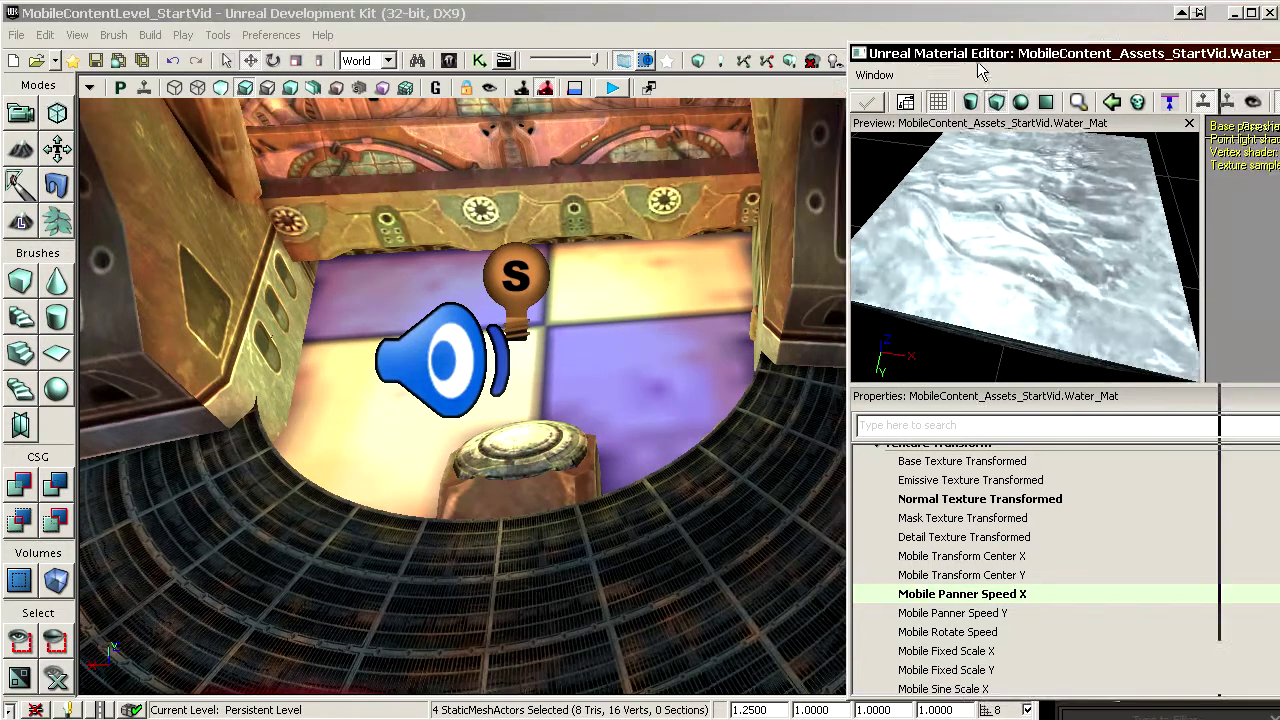
left_click(447, 418)
left_click_drag(1270, 714, 673, 403)
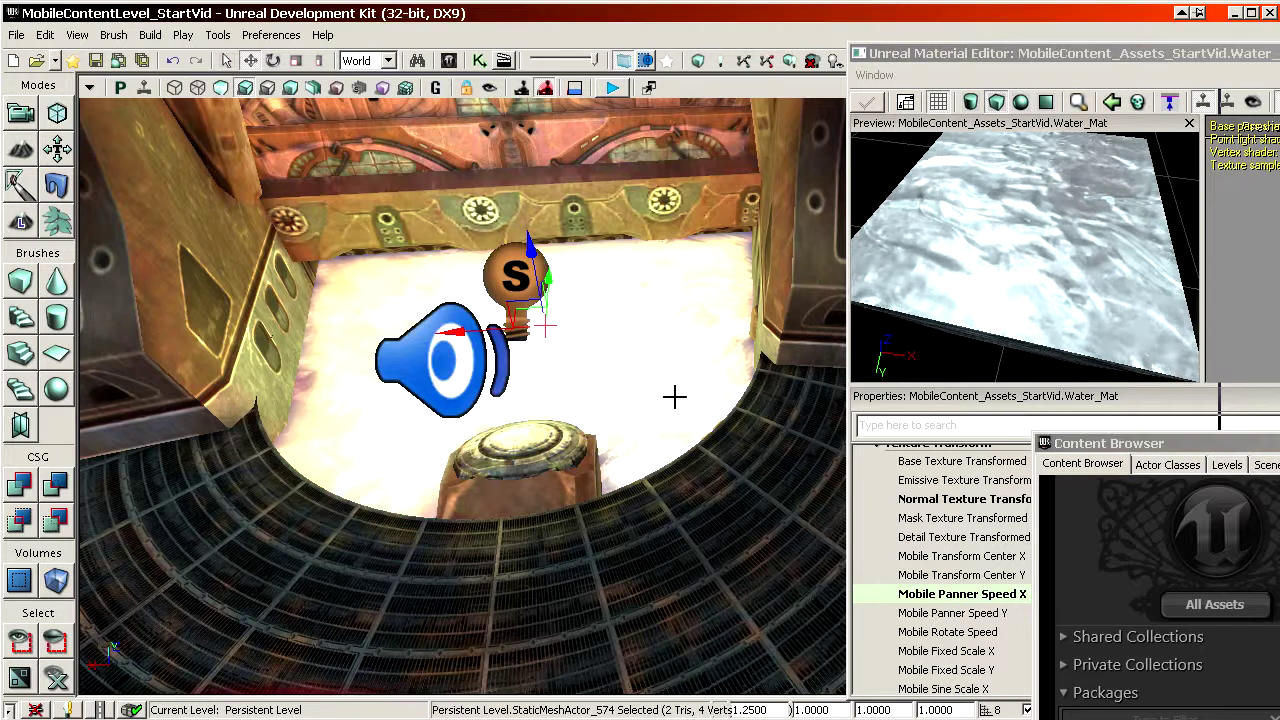
left_click(620, 214)
left_click_drag(620, 214, 613, 165)
Set Water_Mat's Mobile Environment Amount to 0.4 in the mobile Environment properties
left_click_drag(1156, 59, 411, 53)
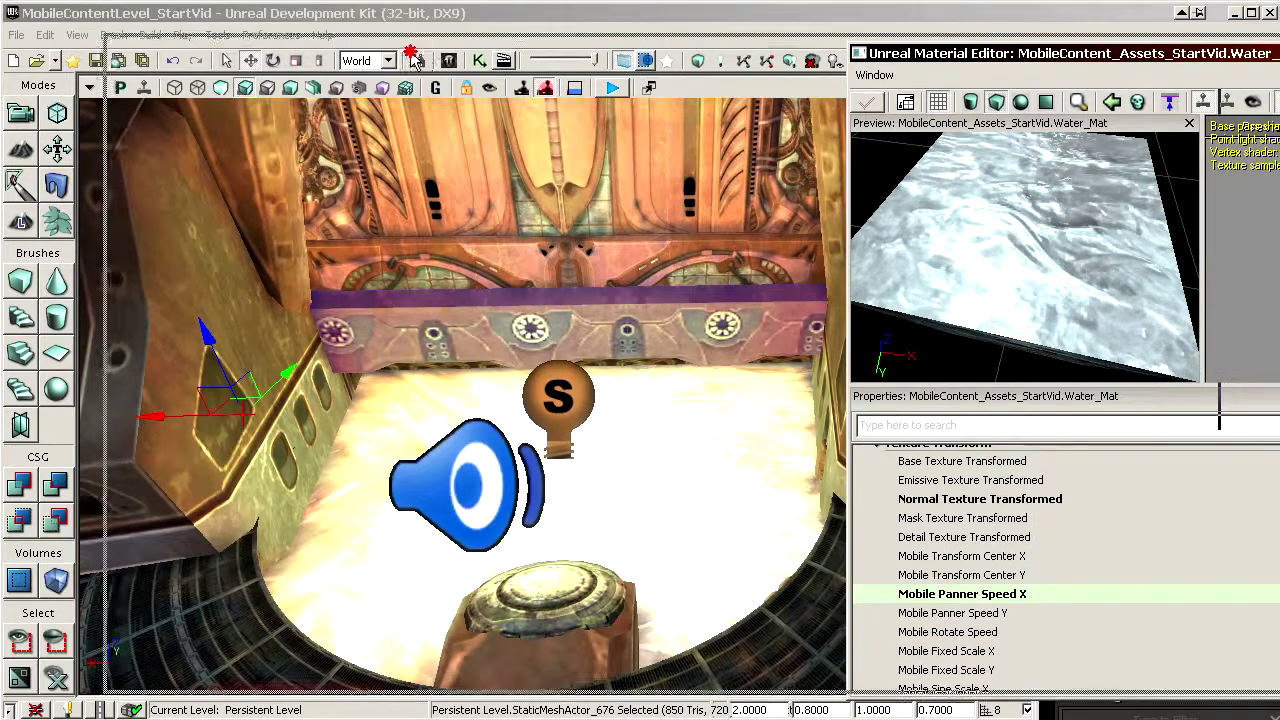
scroll(430, 520, "up", 7)
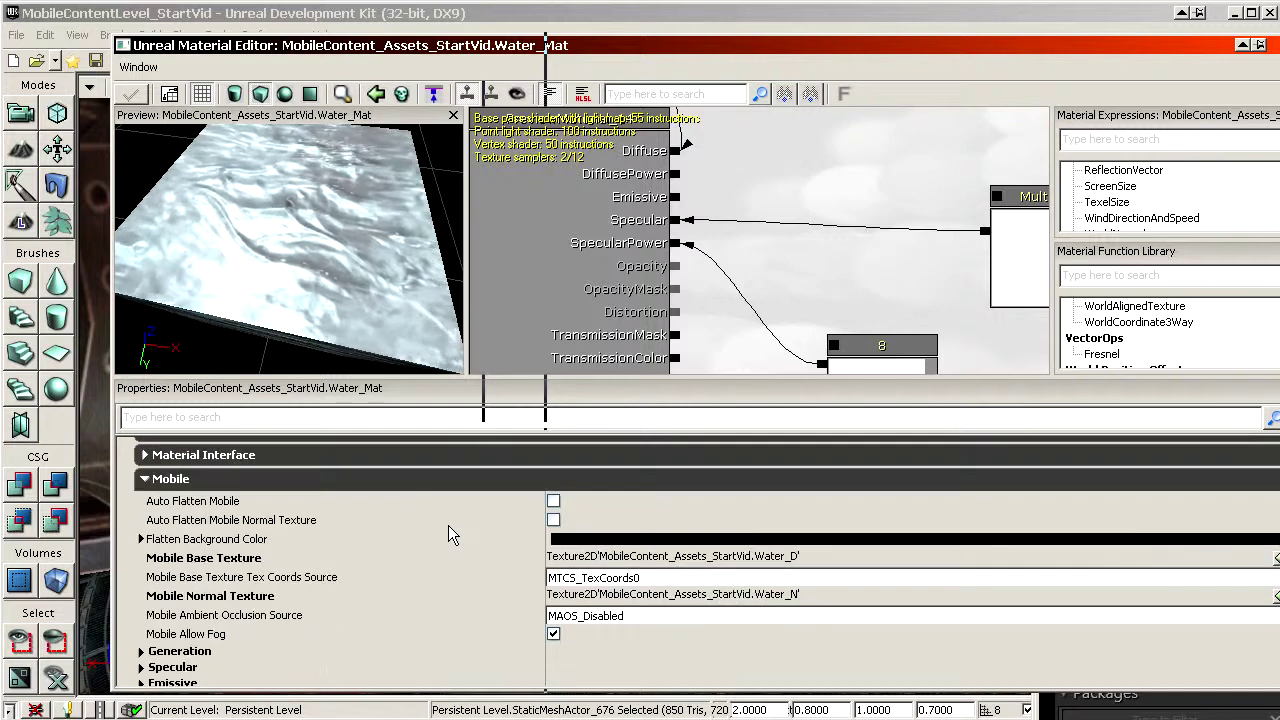
scroll(320, 565, "down", 2)
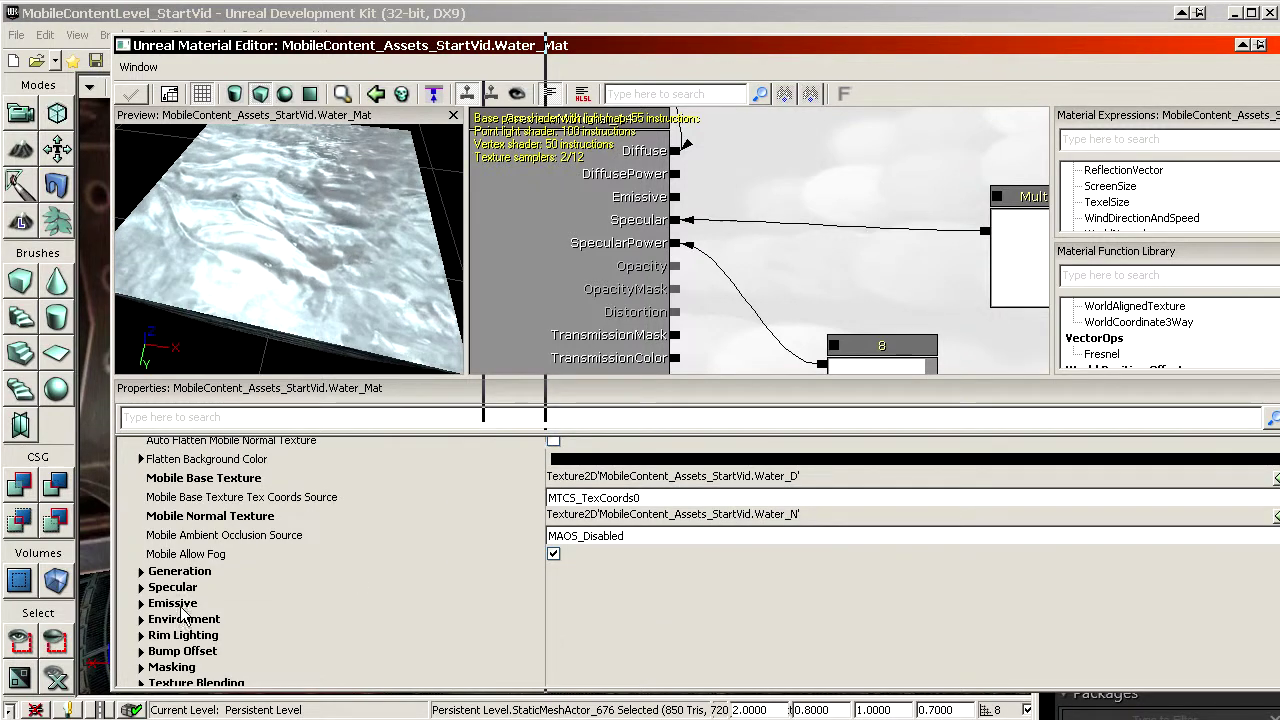
left_click(211, 619)
scroll(250, 622, "down", 2)
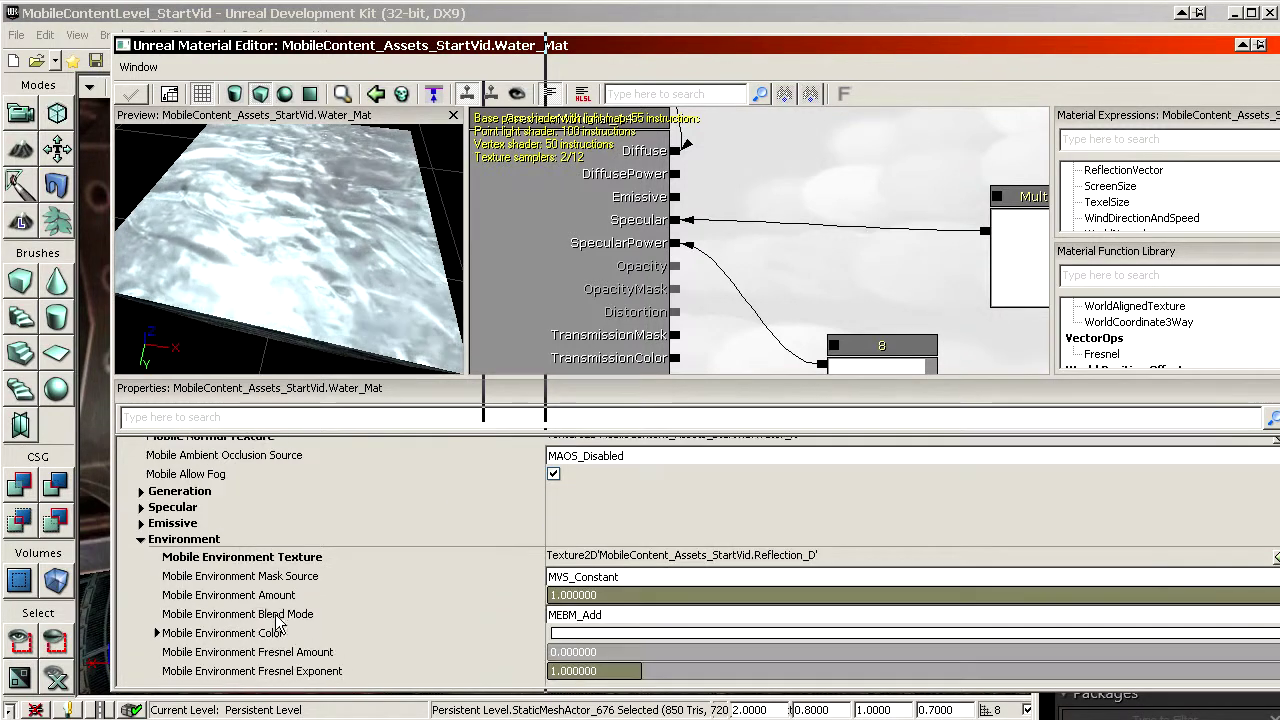
left_click(580, 595)
type("0.")
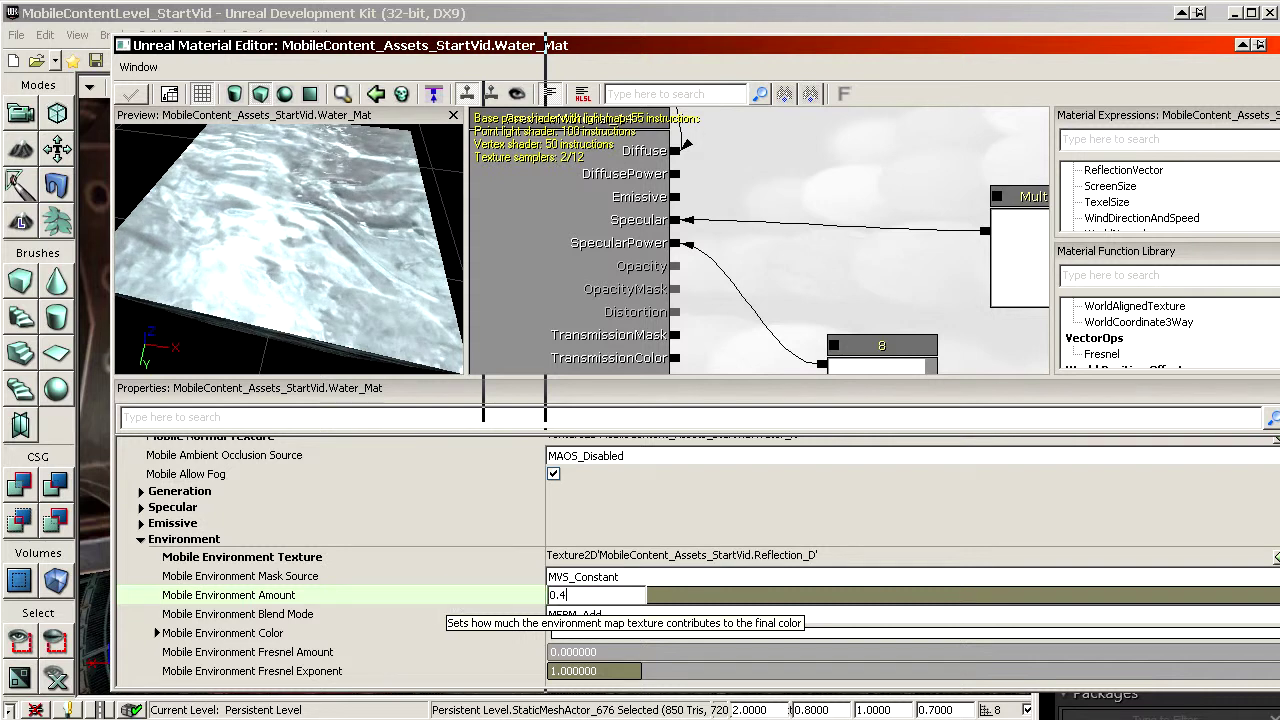
type("4")
key("Return")
Apply the reduced environment amount to Water_Mat and inspect the water in the level from several angles
left_click_drag(706, 60, 806, 80)
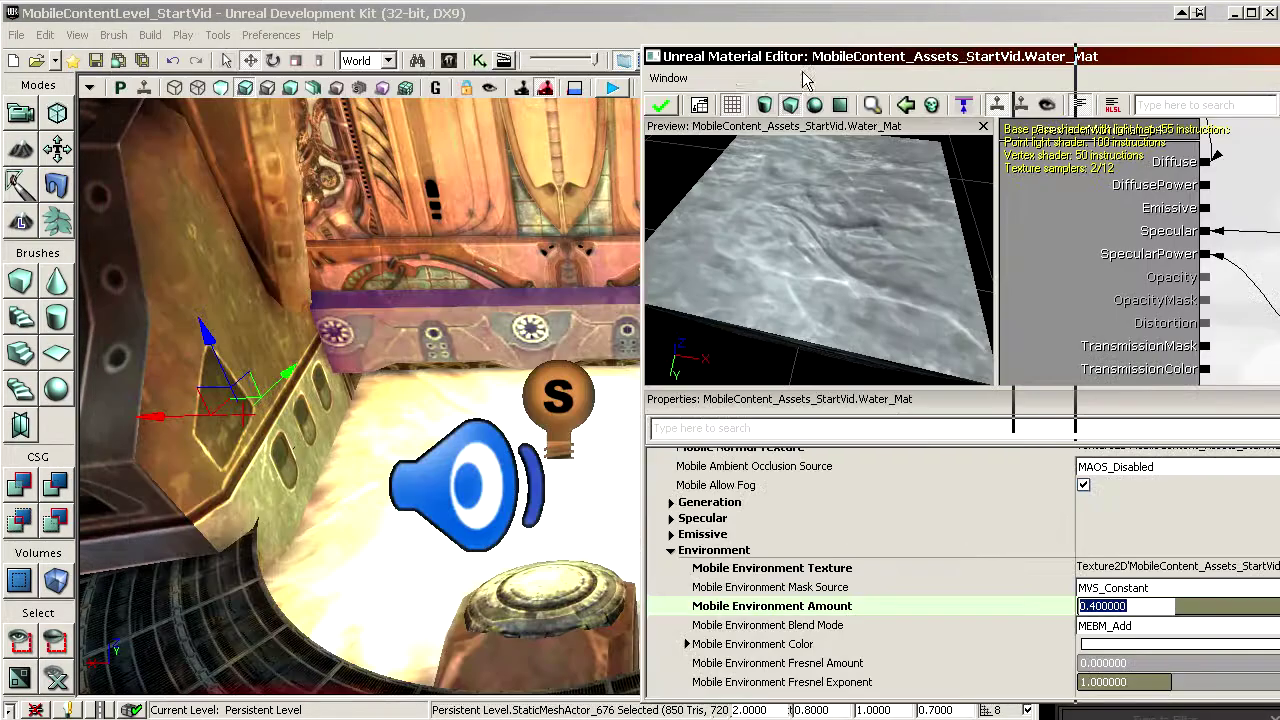
left_click(657, 112)
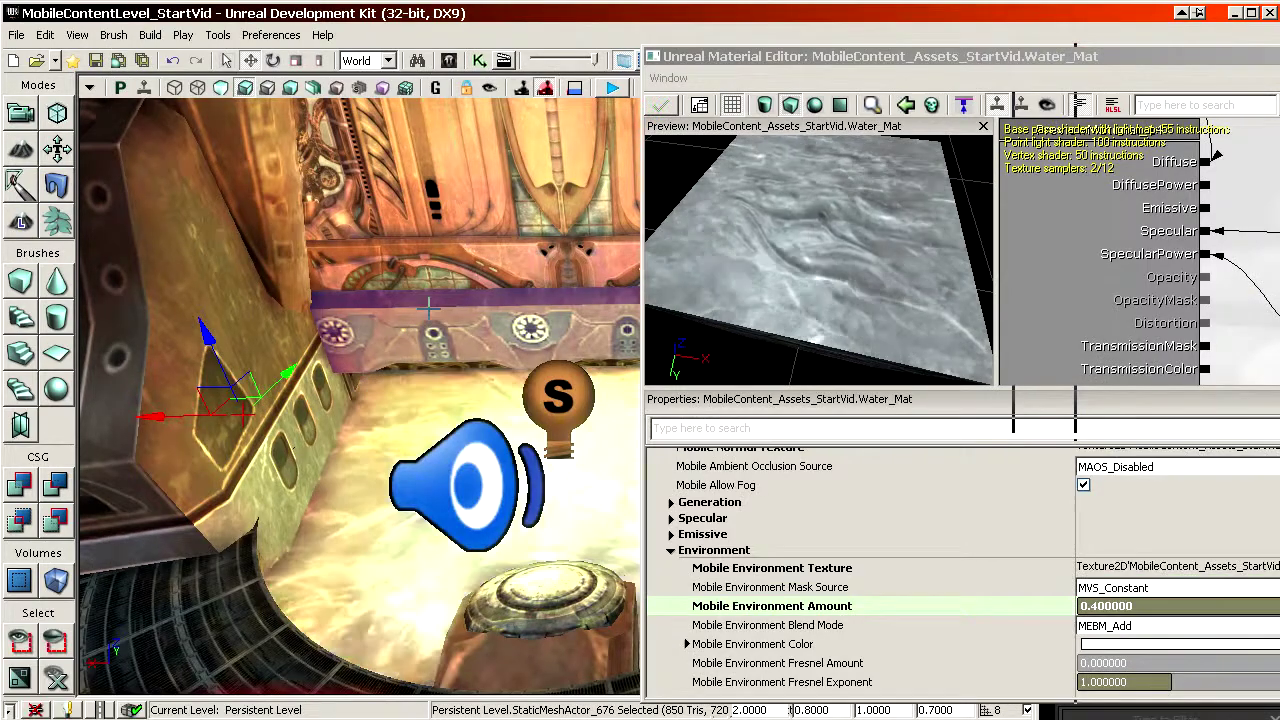
right_click_drag(419, 299, 455, 285)
left_click(142, 91)
right_click_drag(270, 260, 270, 335)
mouse_move(360, 400)
left_mouse_down()
mouse_move(365, 520)
mouse_move(310, 525)
mouse_move(375, 415)
left_mouse_up()
left_click_drag(832, 260, 845, 262)
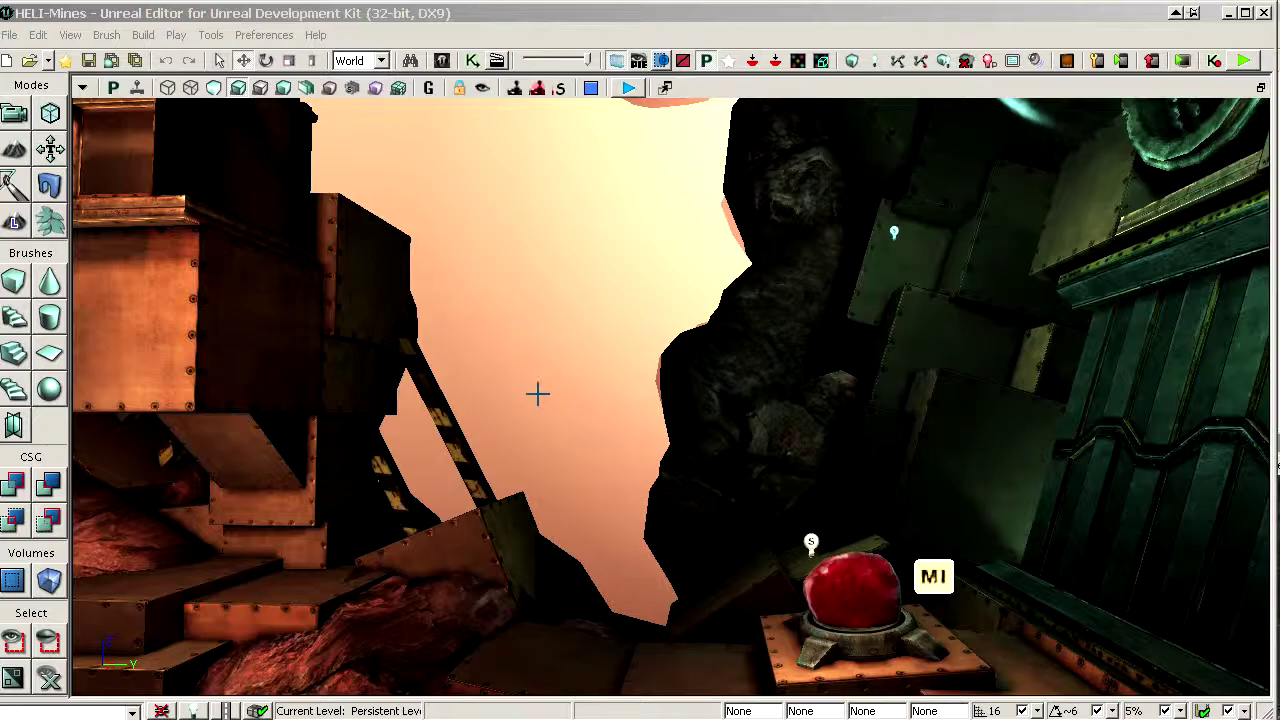
Look around the HELI-Mines level, open its Heli_Mat material and examine the helicopter in the preview
left_click_drag(537, 391, 560, 340)
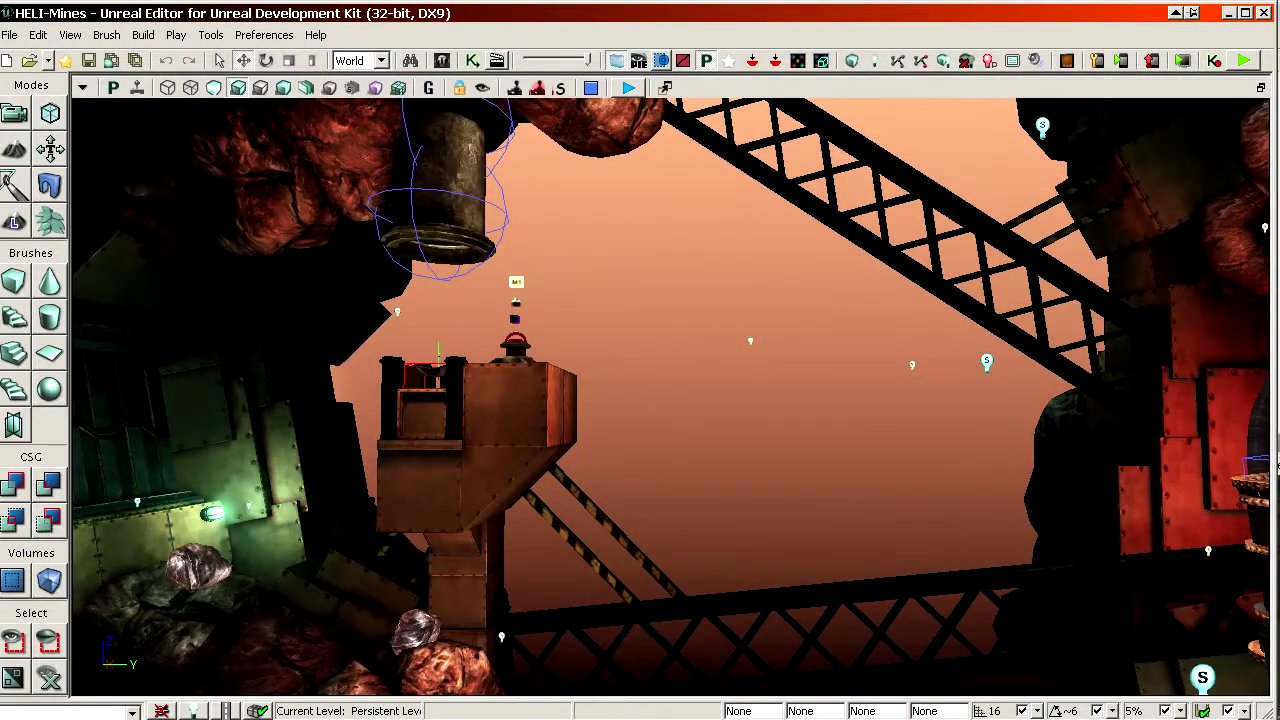
key("alt+Tab")
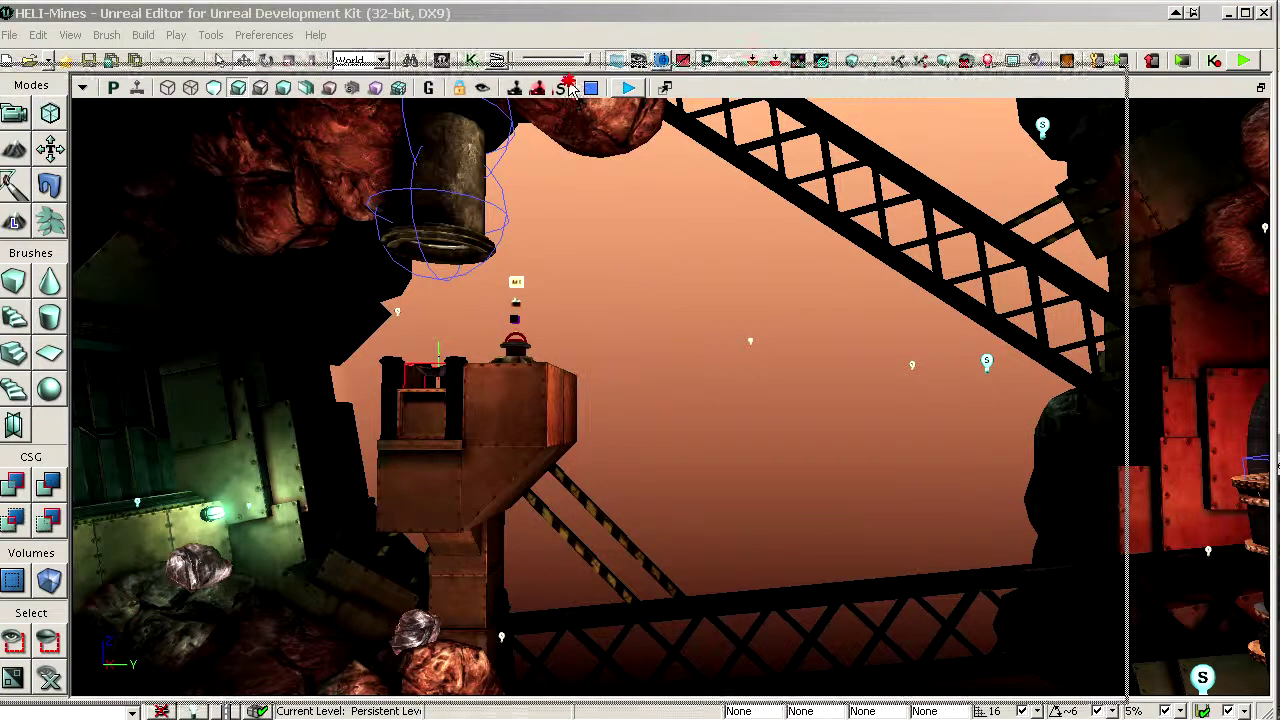
left_click(464, 424)
double_click(466, 426)
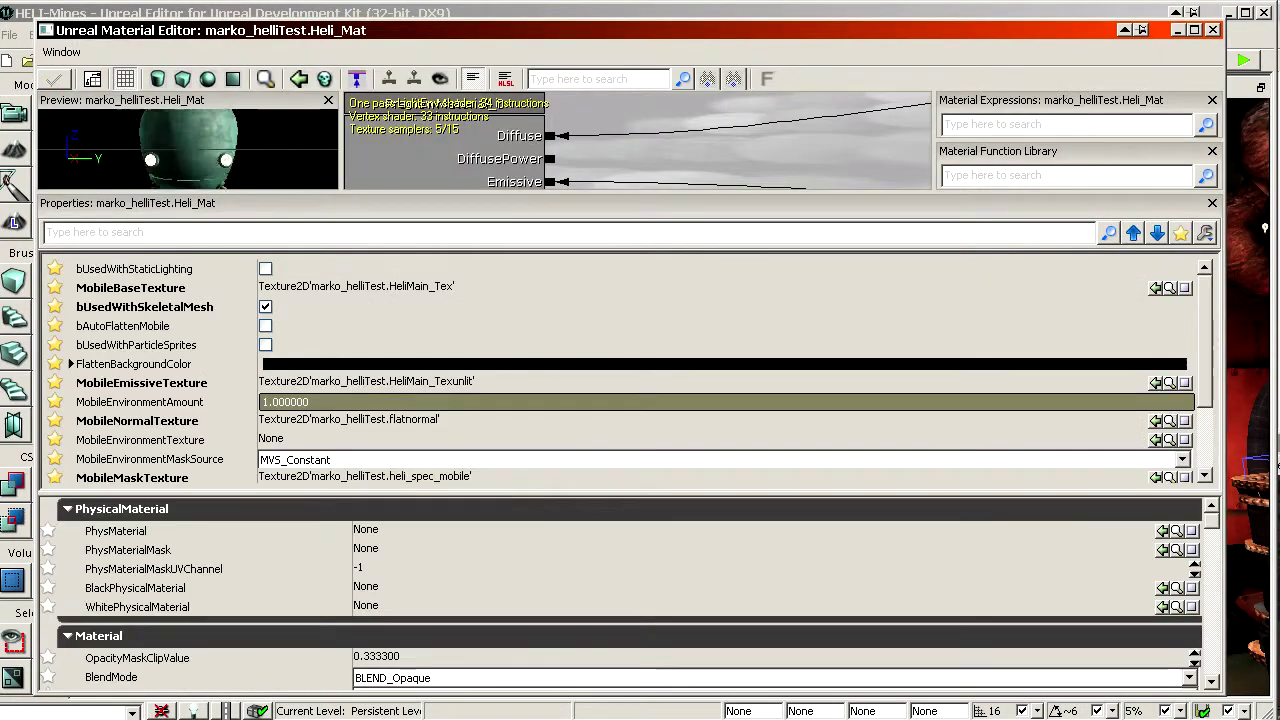
left_click_drag(278, 150, 289, 336)
right_click_drag(278, 298, 278, 354)
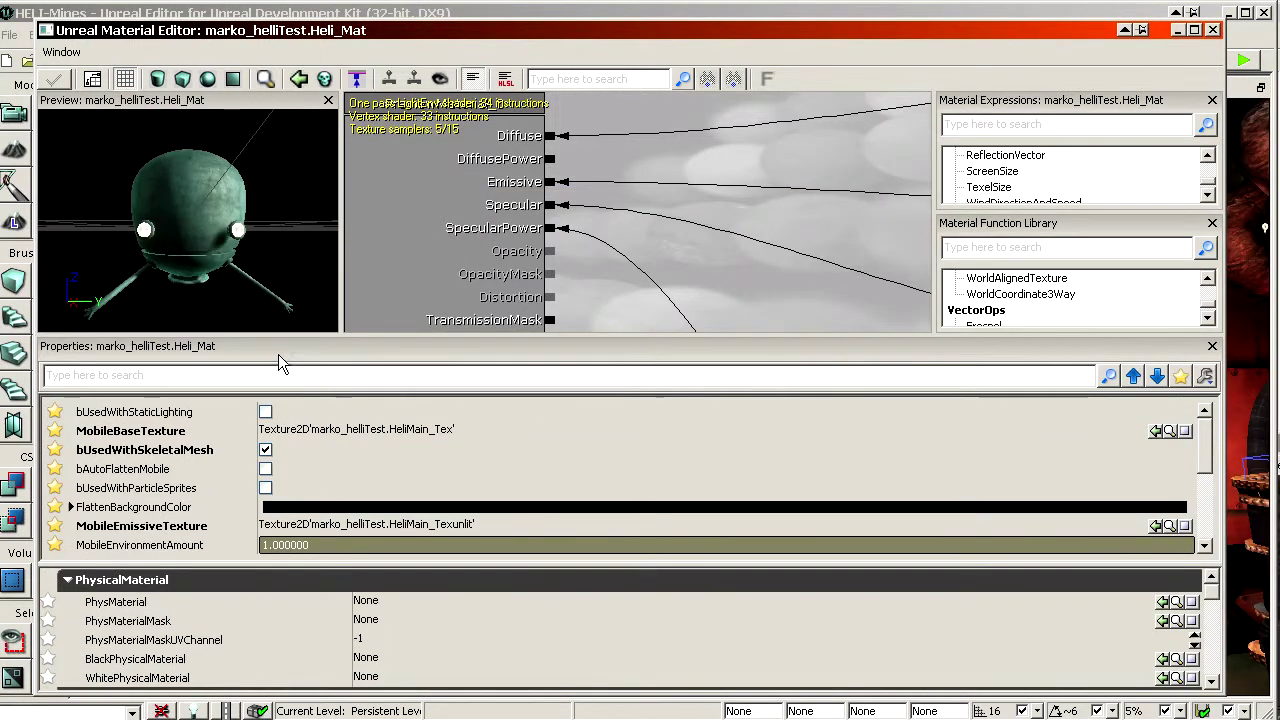
left_click_drag(290, 336, 289, 172)
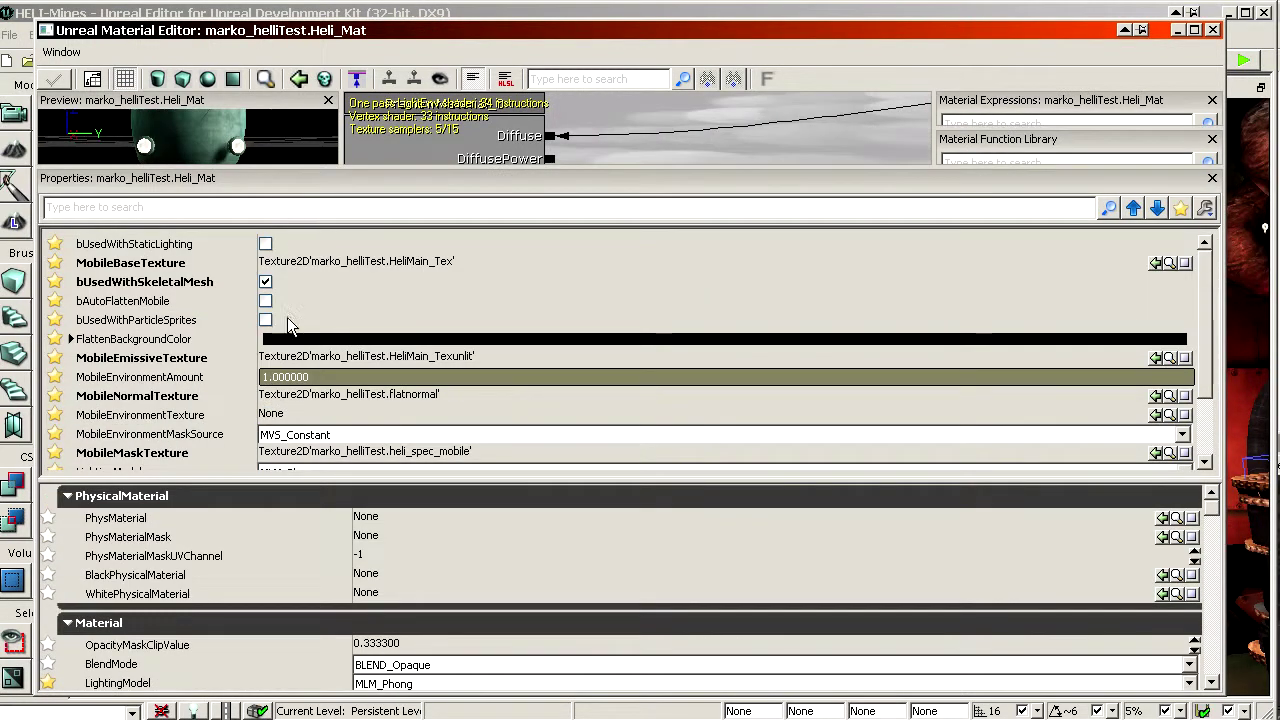
Hide the favorites list, collapse the Usage category and bring up Heli_Mat's Mobile properties
scroll(250, 540, "down", 5)
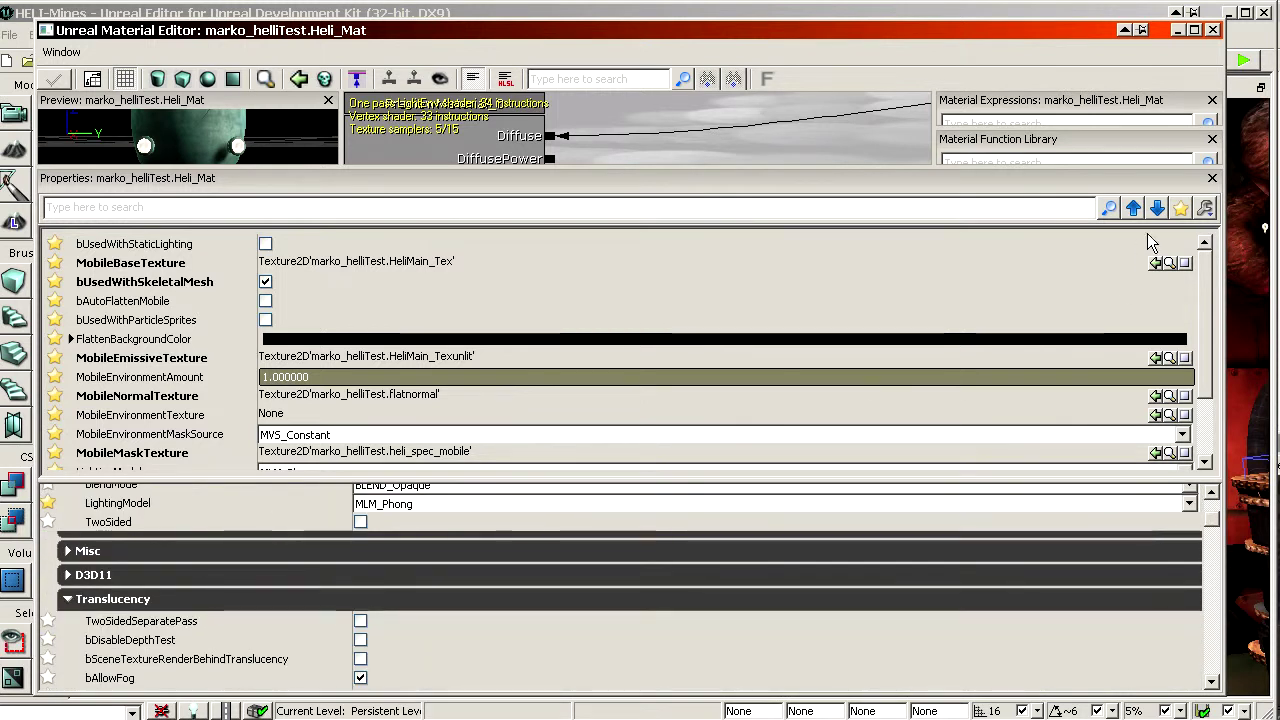
left_click(1181, 208)
scroll(260, 420, "down", 7)
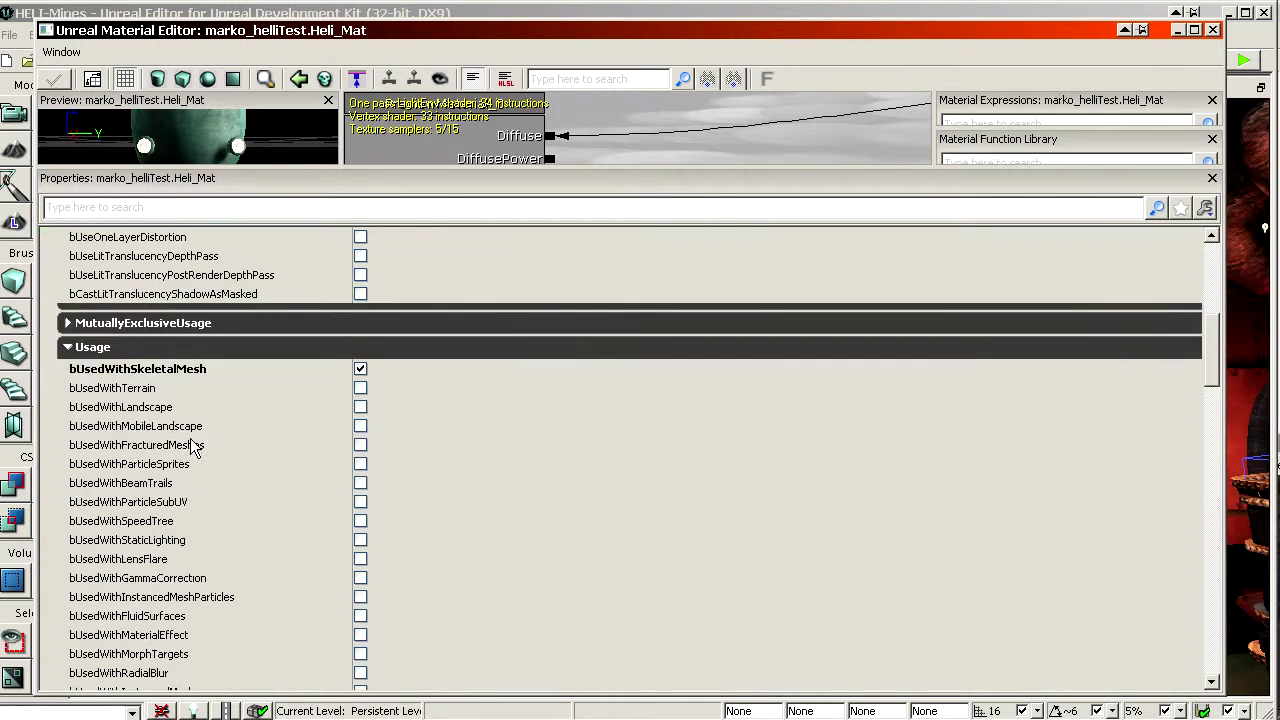
left_click(138, 234)
scroll(176, 385, "down", 4)
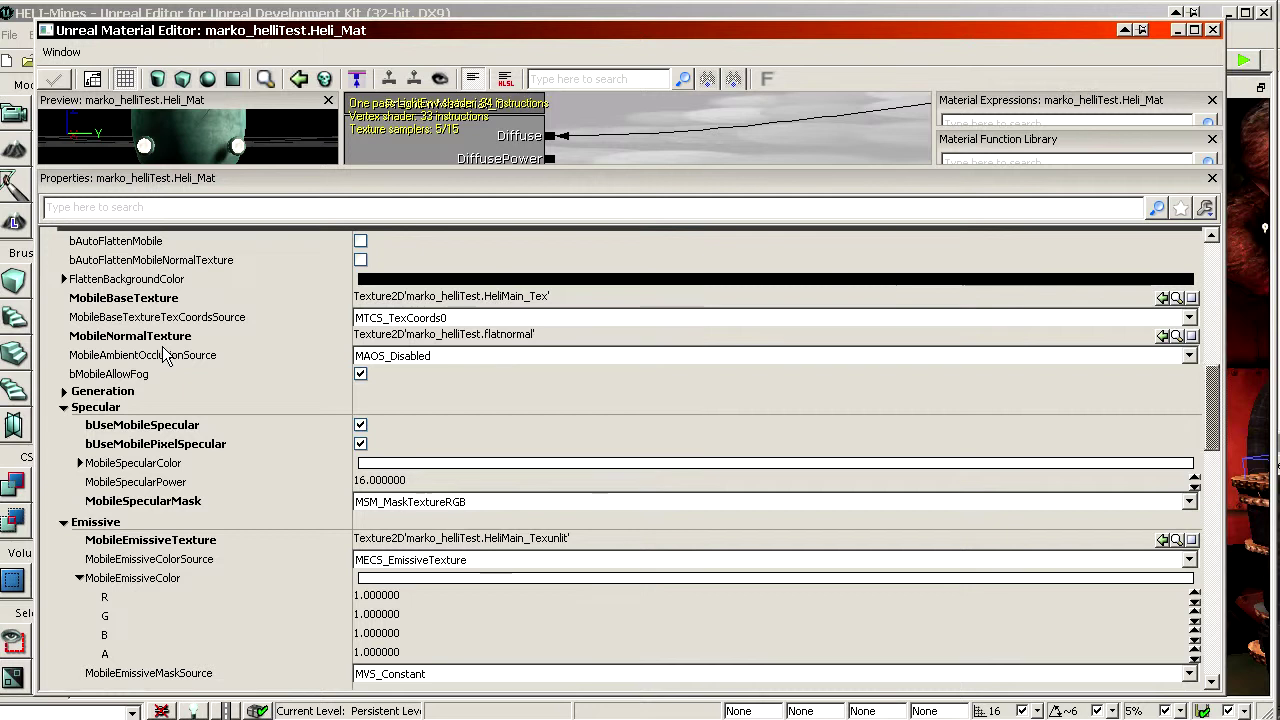
scroll(162, 354, "up", 4)
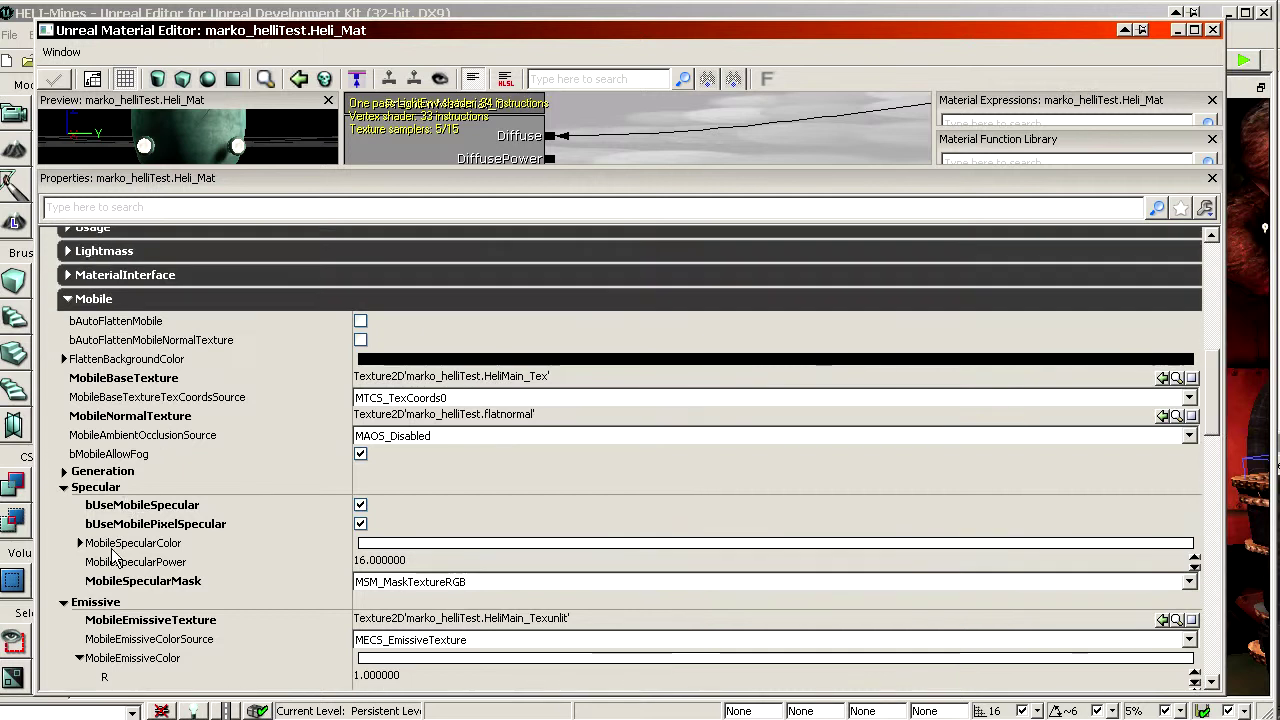
Examine Heli_Mat's mobile base, normal, specular and emissive settings
left_click(176, 383)
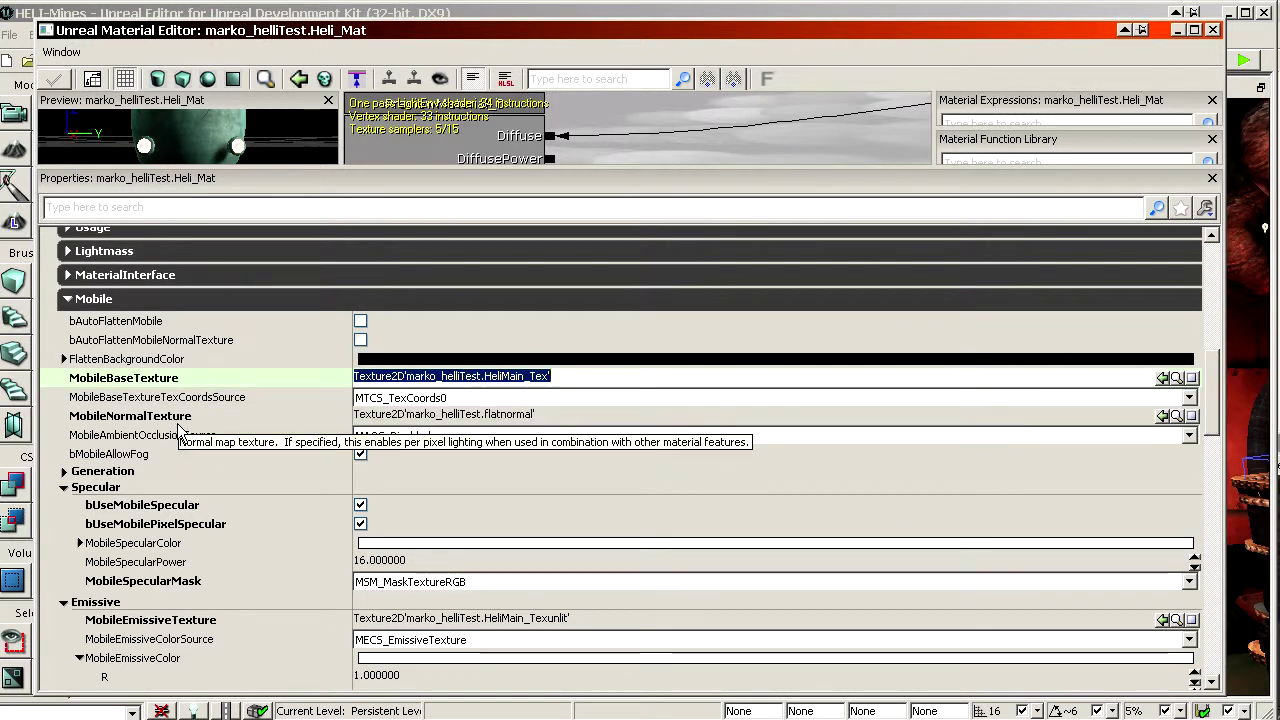
left_click(180, 415)
left_click(195, 508)
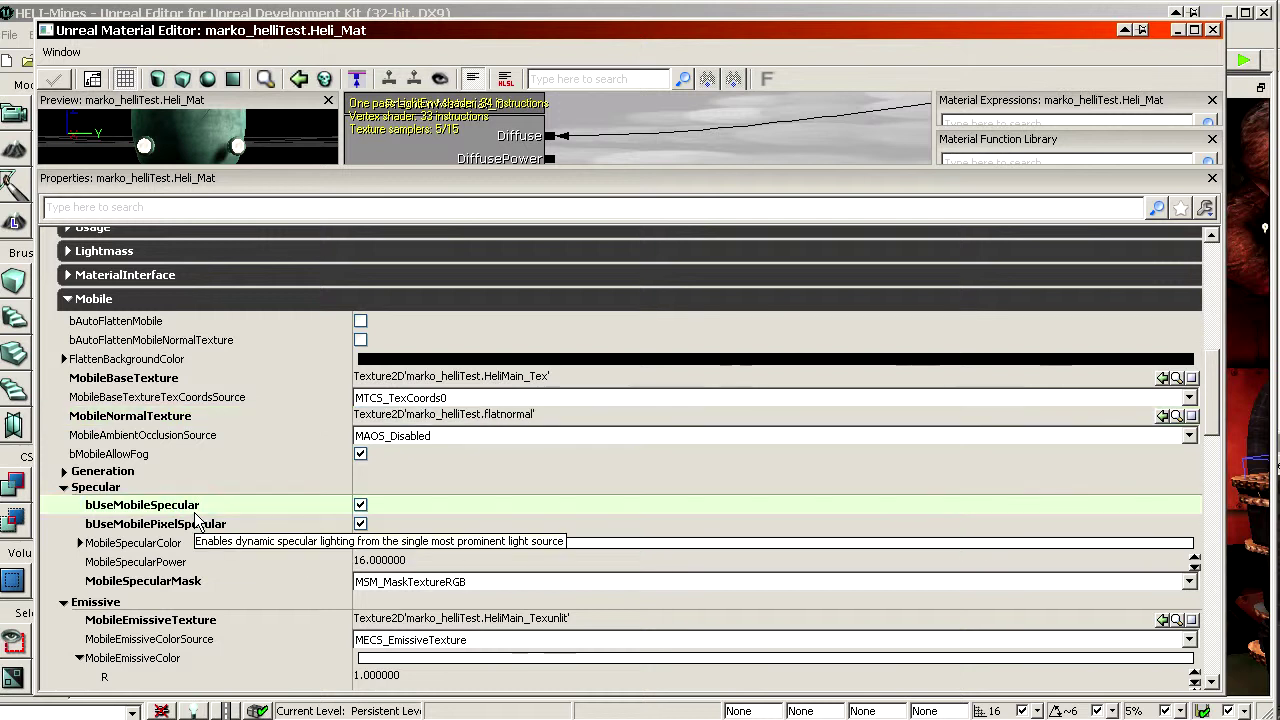
left_click(200, 524)
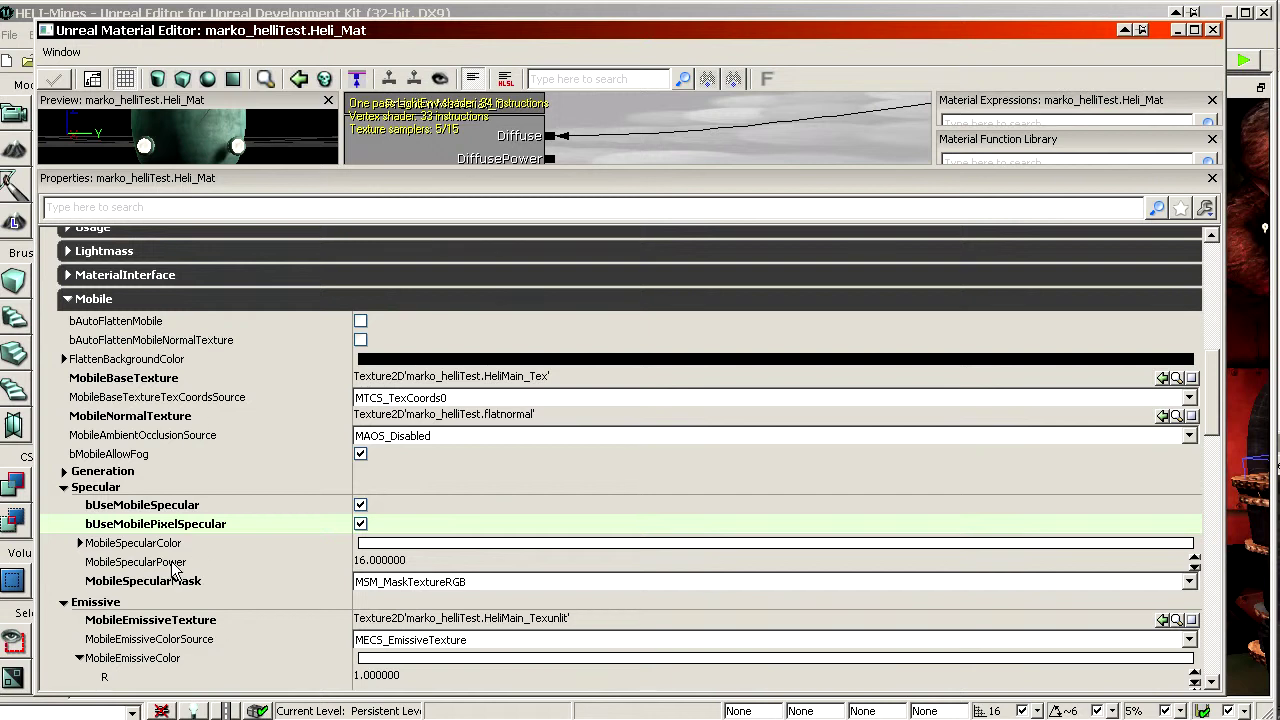
left_click(206, 621)
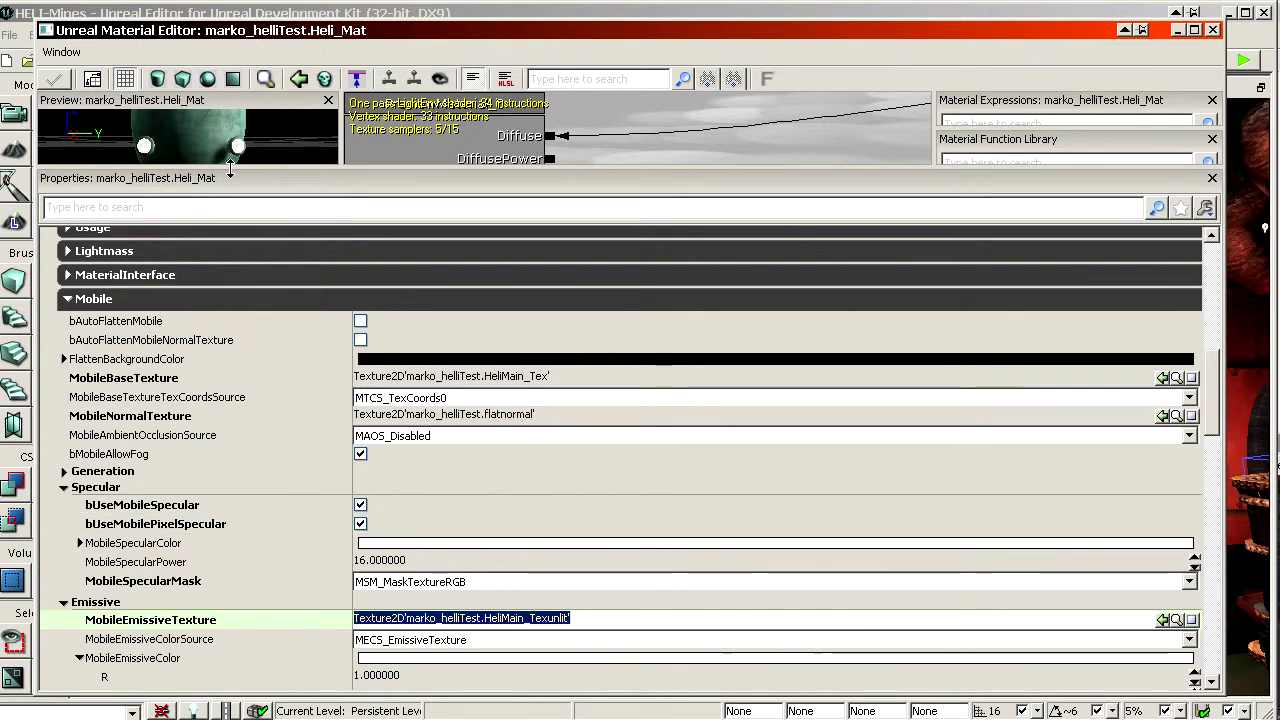
scroll(270, 500, "down", 5)
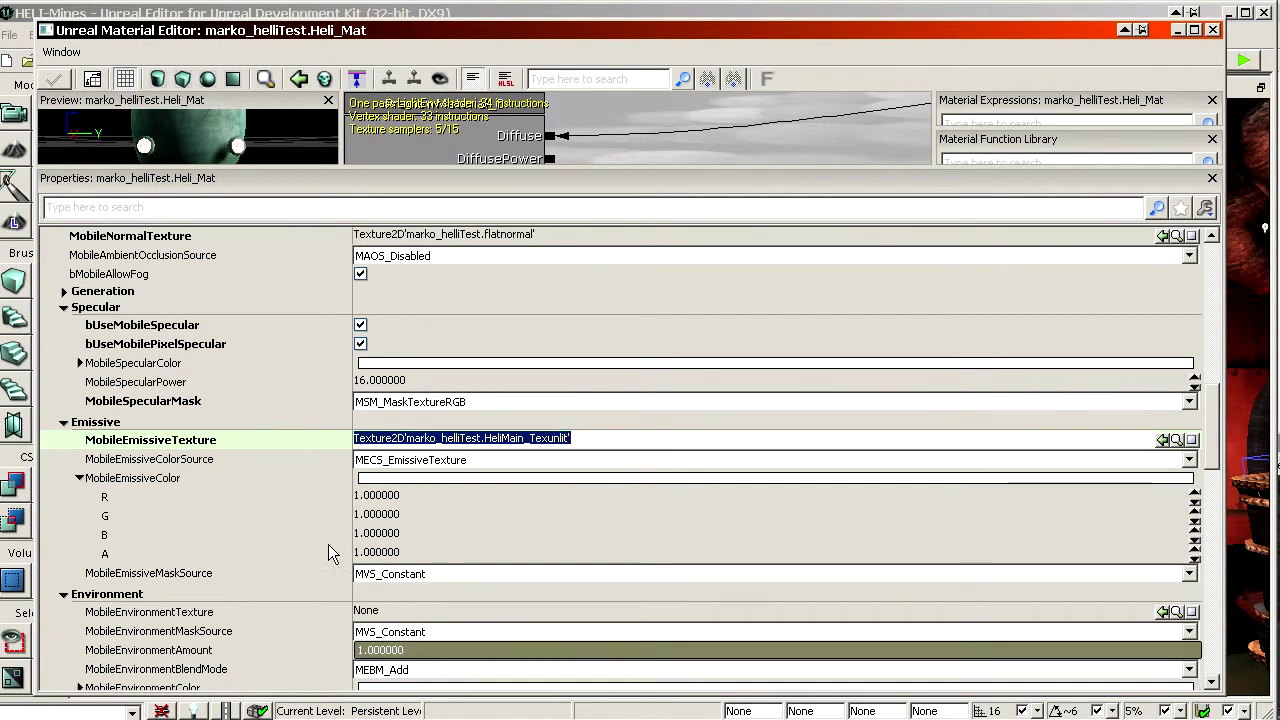
Locate the mobile emissive texture HeliMain_Texunlit among the assets, view it full size, and collapse Heli_Mat's MobileEmissiveColor values
left_click(1177, 381)
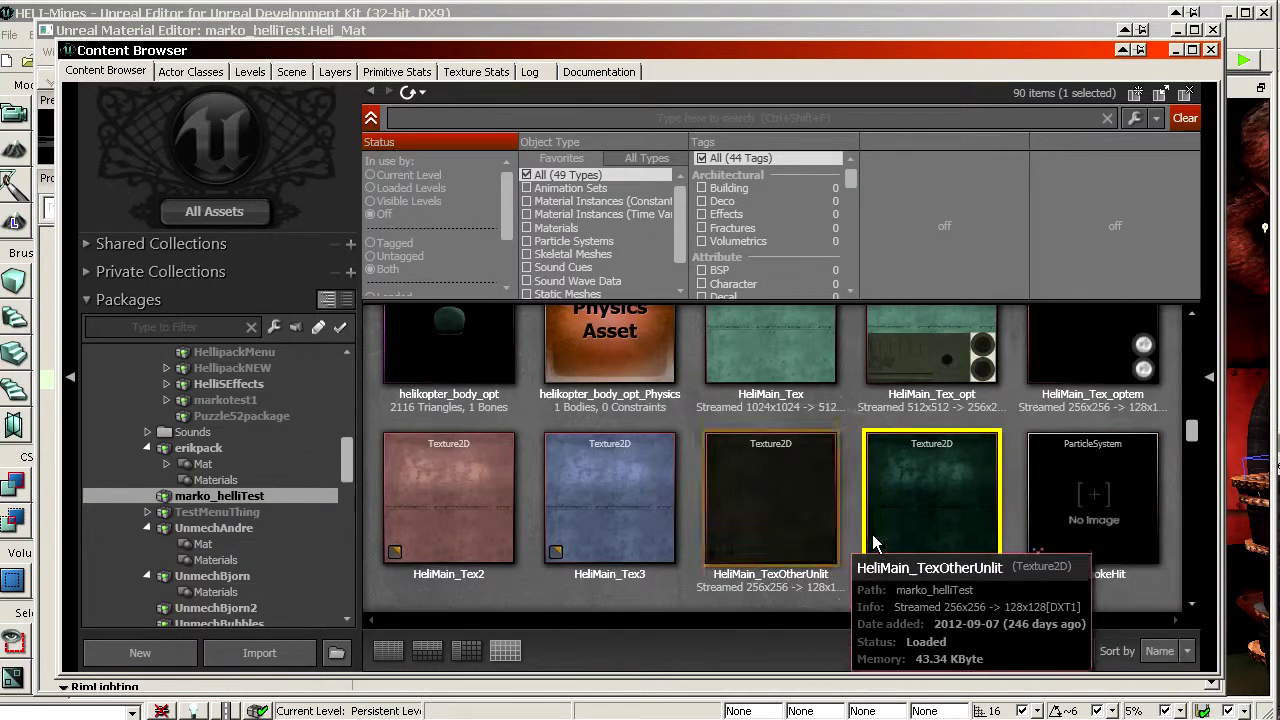
double_click(925, 507)
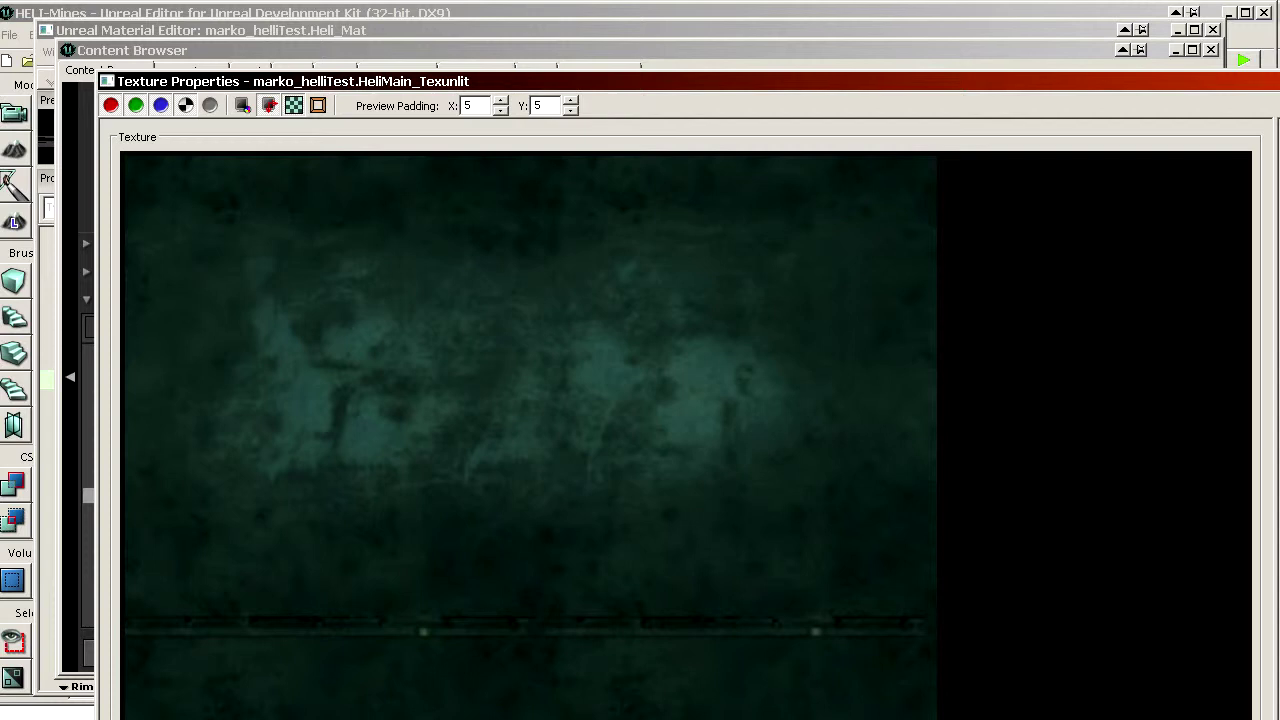
key("alt+F4")
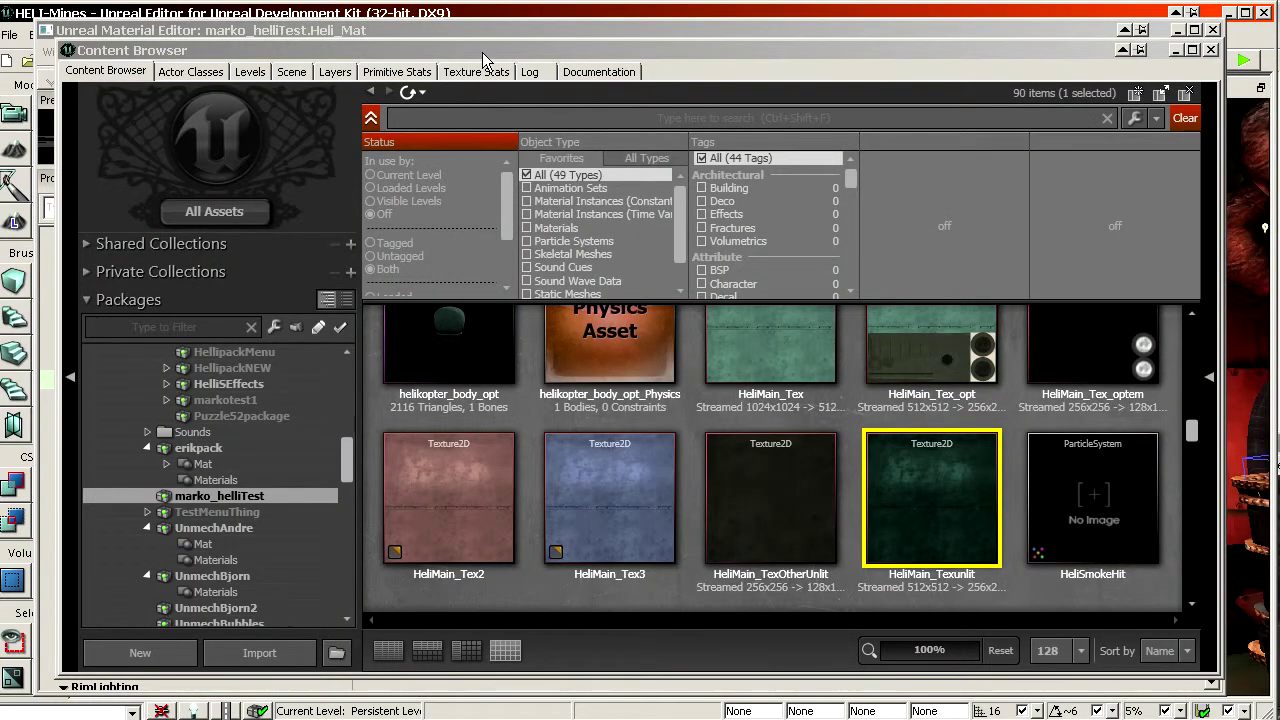
left_click_drag(483, 60, 1279, 132)
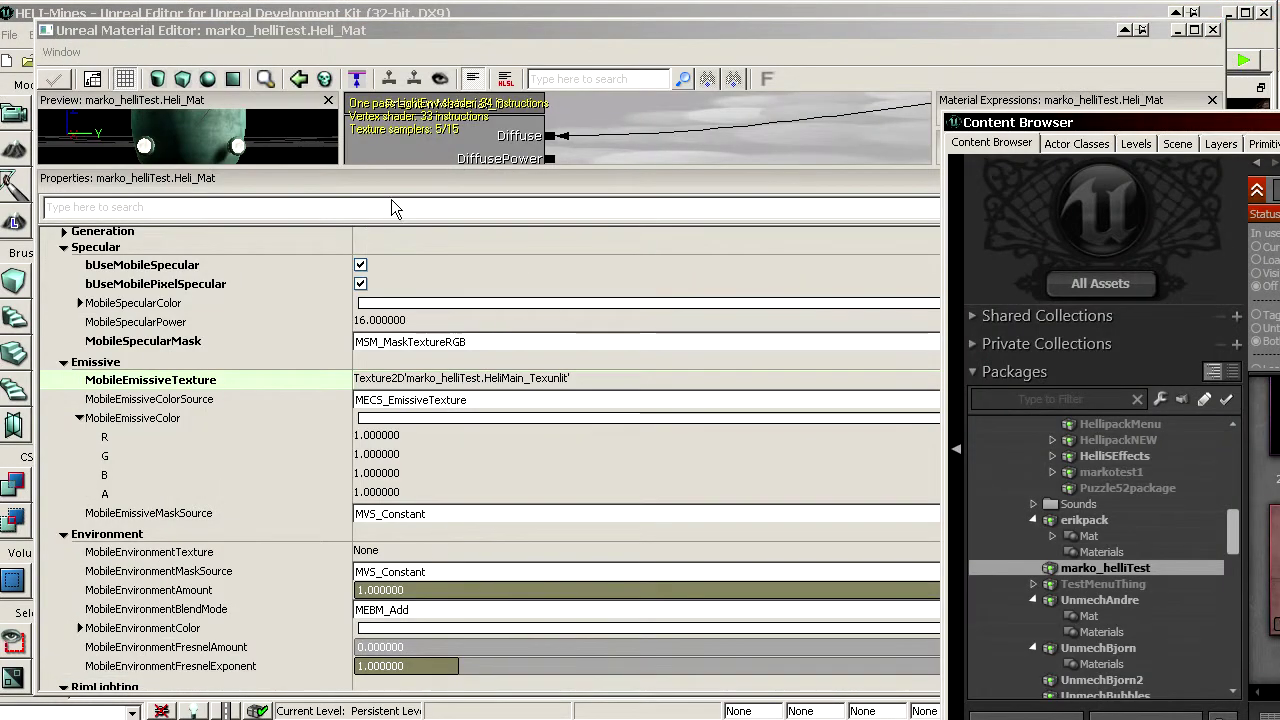
left_click(127, 421)
left_click(140, 384)
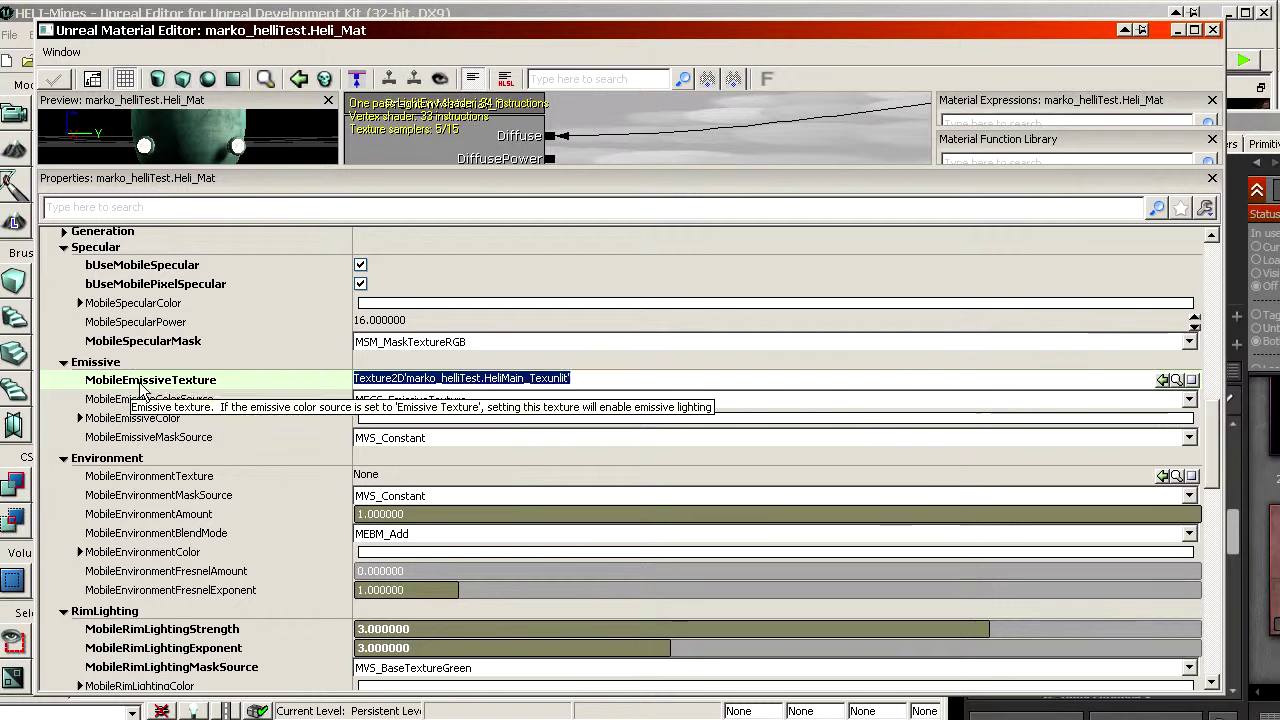
Examine Heli_Mat's mobile rim lighting settings and compare its mask texture with the specular mask setting
scroll(206, 422, "down", 7)
scroll(195, 458, "down", 1)
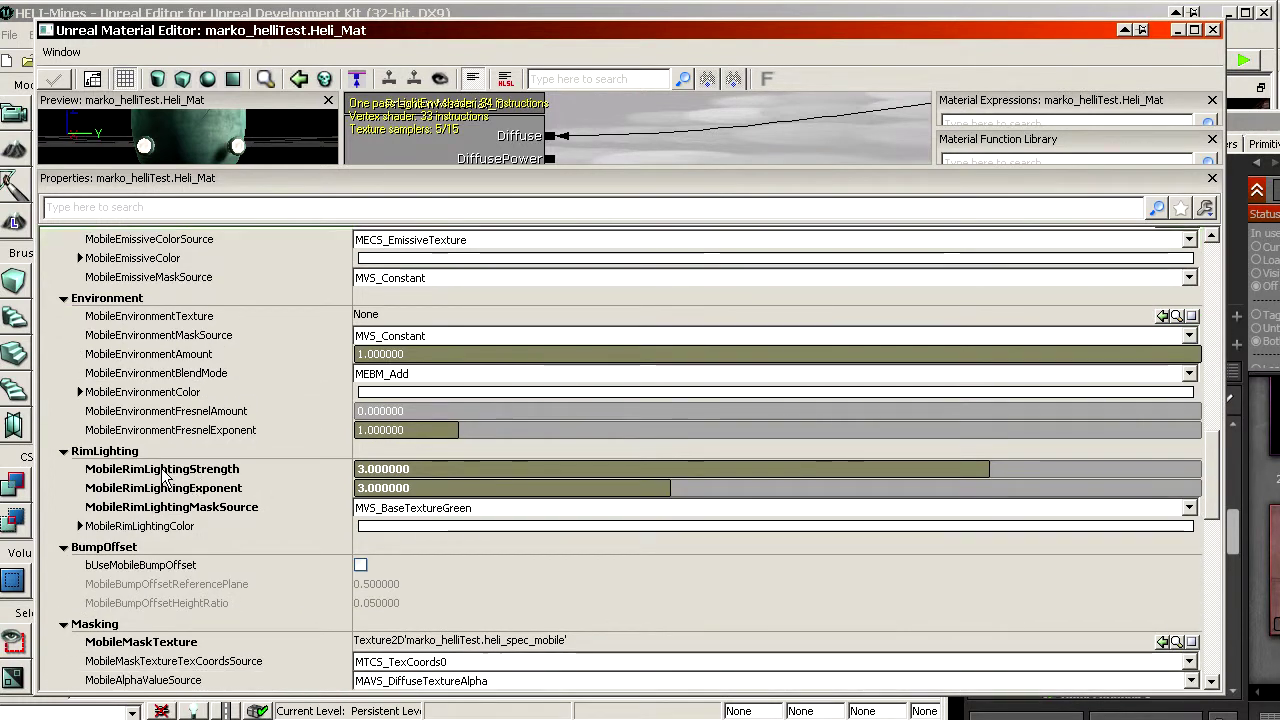
left_click(200, 469)
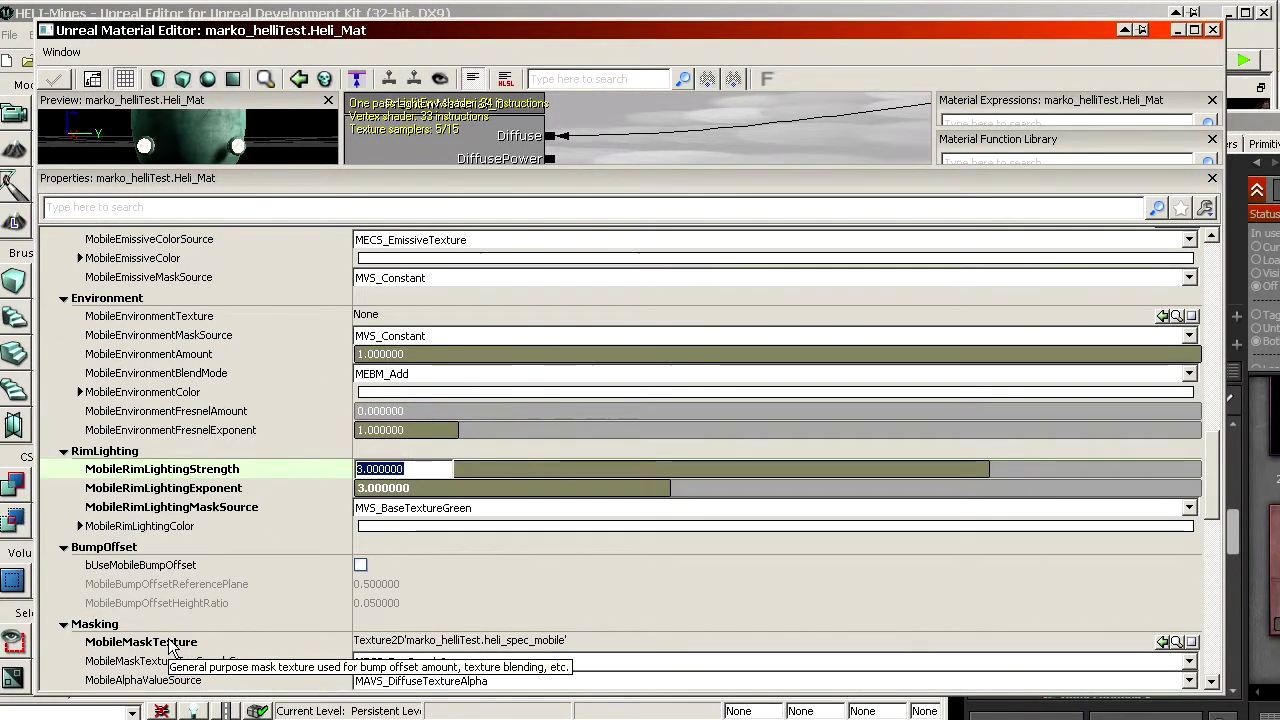
left_click(418, 643)
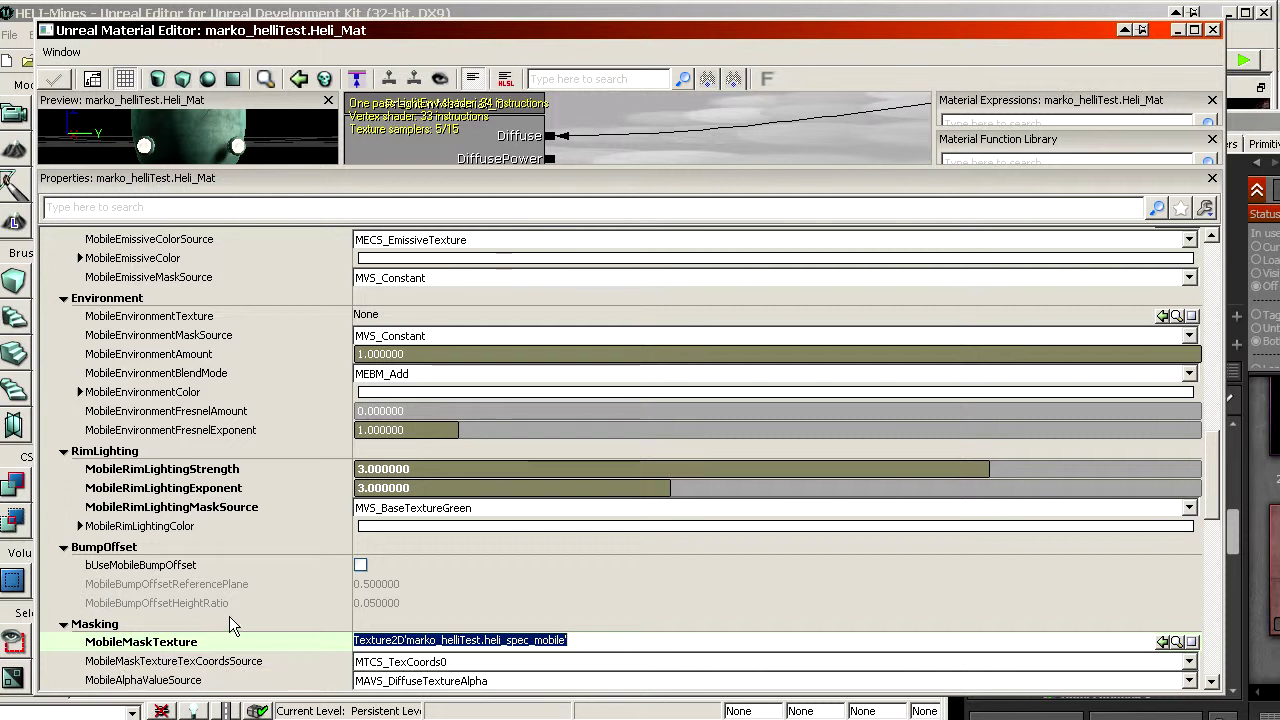
scroll(228, 609, "up", 3)
scroll(215, 350, "up", 3)
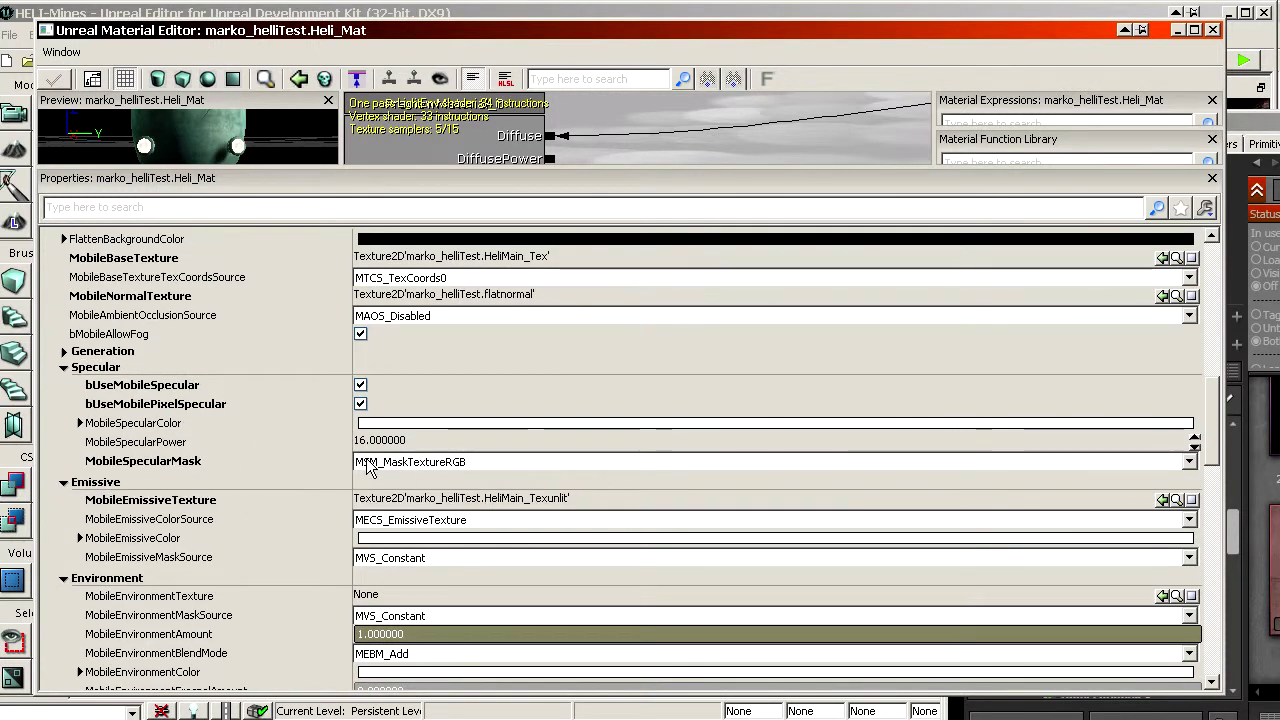
scroll(495, 462, "down", 9)
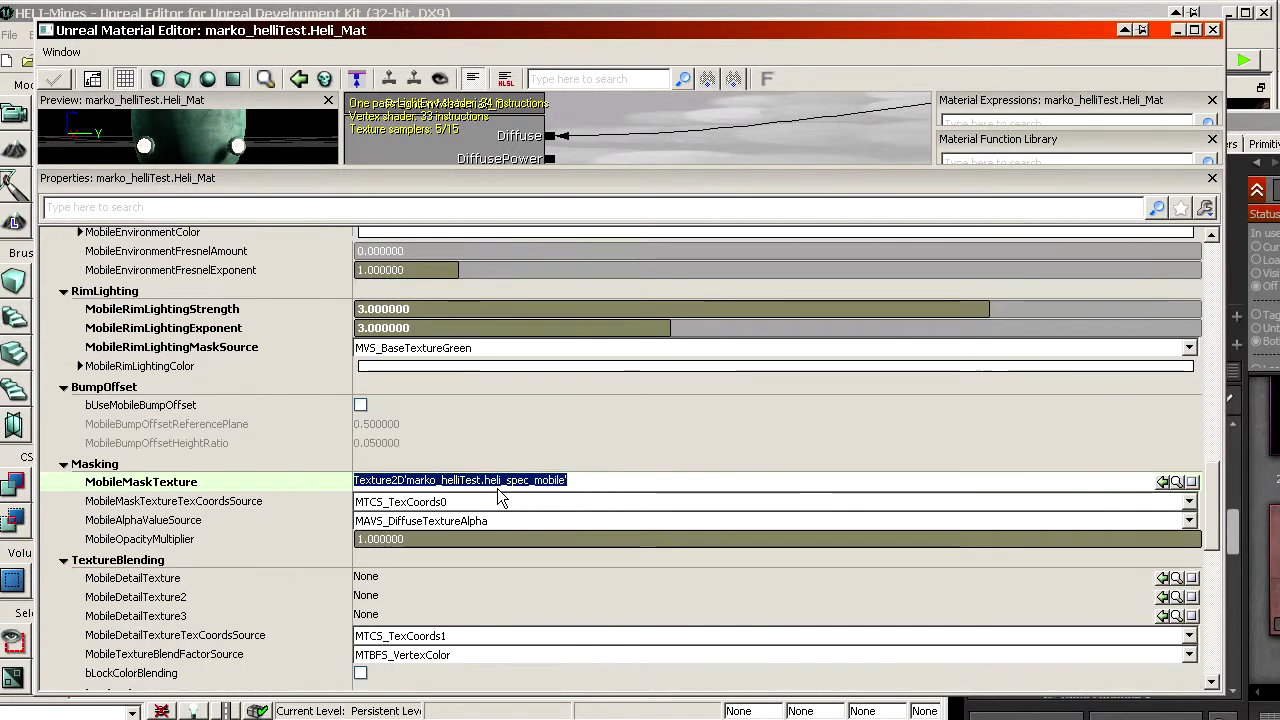
scroll(497, 491, "up", 1)
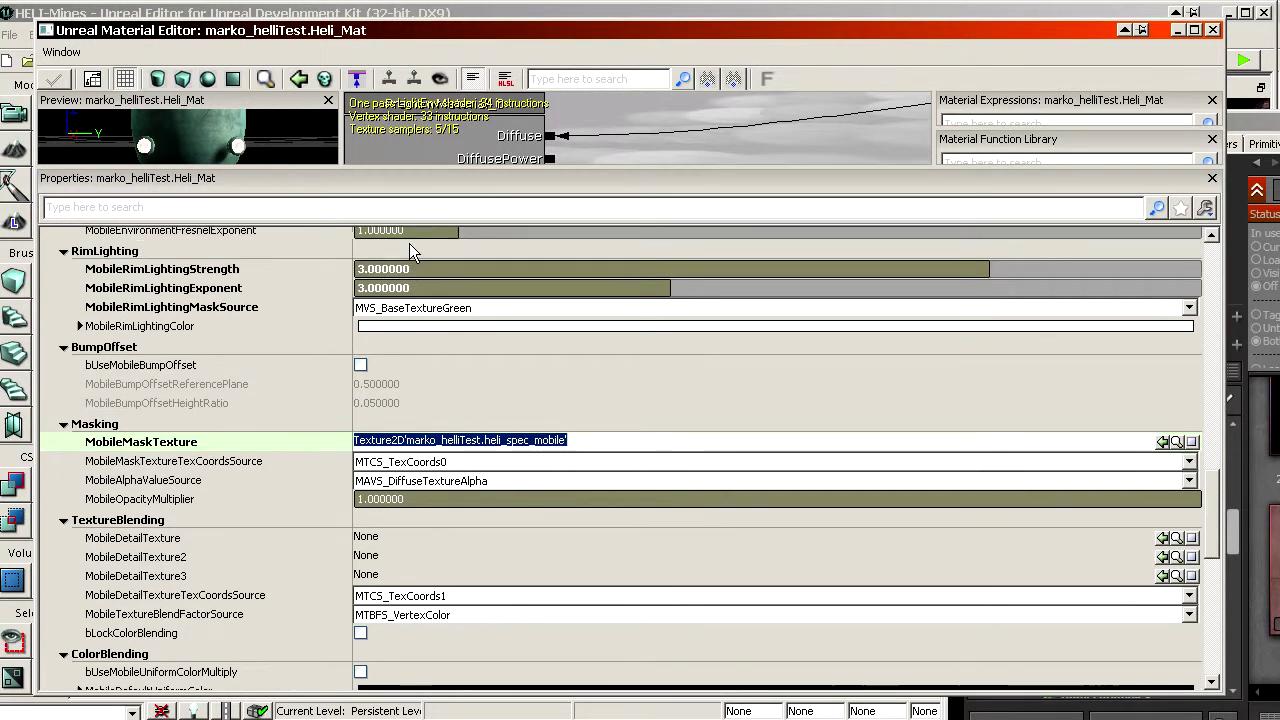
Close the Heli_Mat editor and select the curved glass pipe mesh in the level
left_click(1213, 32)
left_click_drag(1114, 126, 1279, 130)
middle_click_drag(800, 400, 1000, 260)
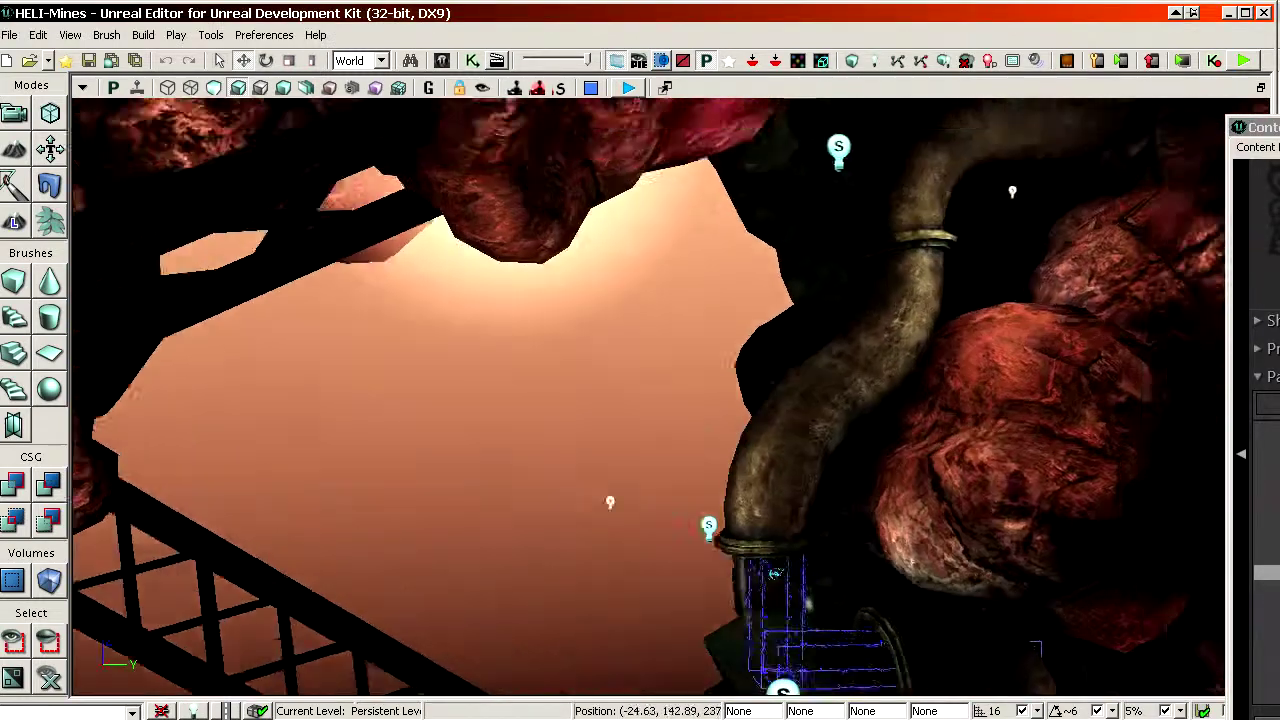
right_click_drag(648, 396, 651, 500)
left_click(783, 416)
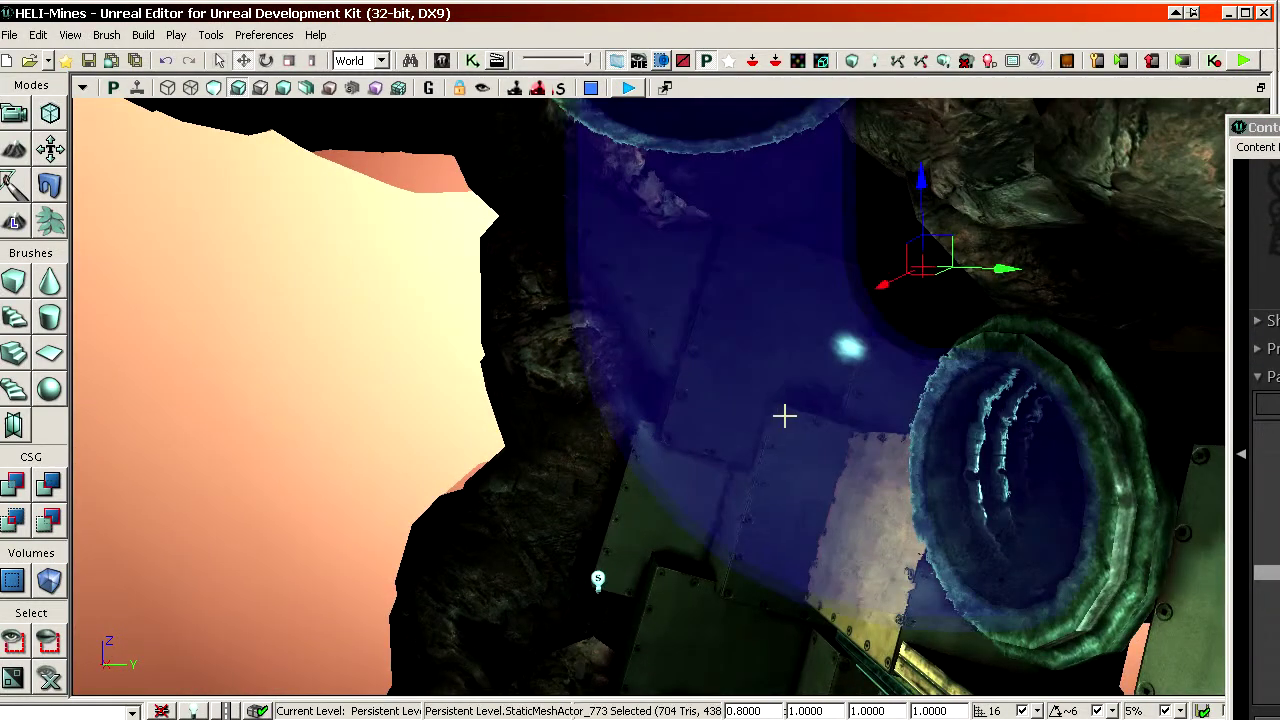
Filter the glass pipe's properties by "mat", locate its first material among the assets and open the Glass material
double_click(650, 208)
scroll(1222, 316, "down", 3)
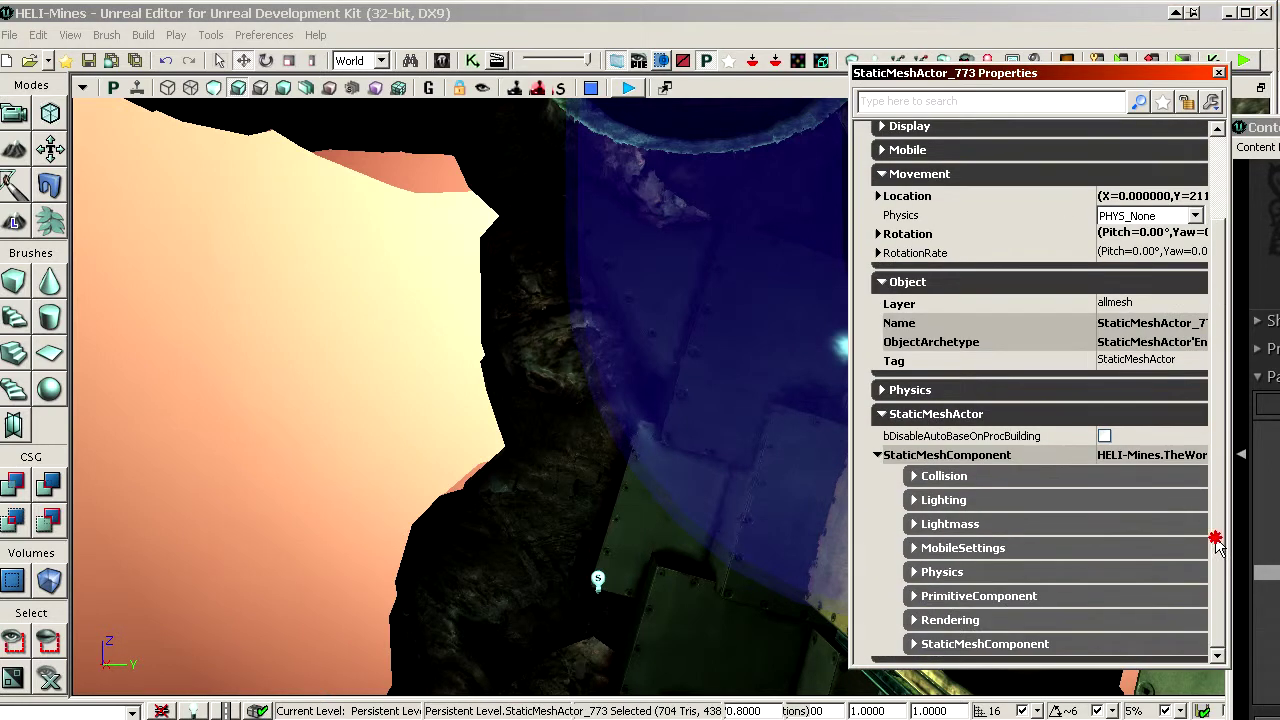
left_click(947, 100)
type("mat")
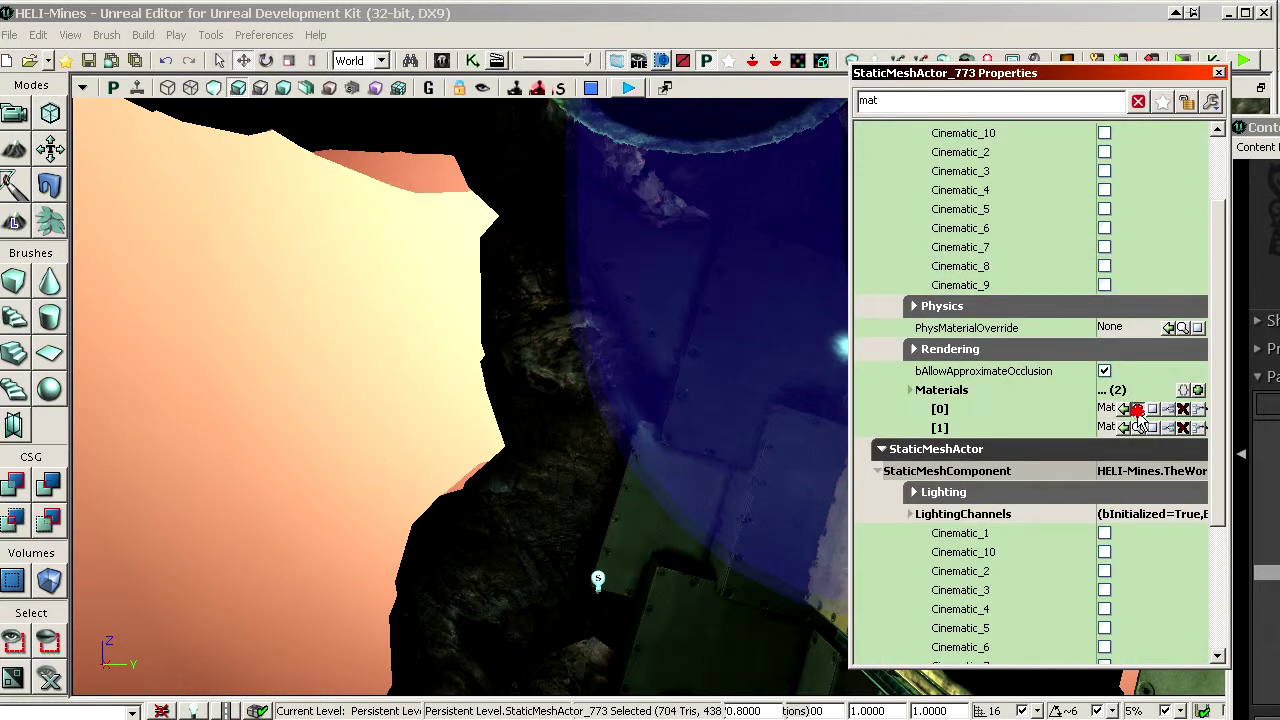
left_click(1137, 410)
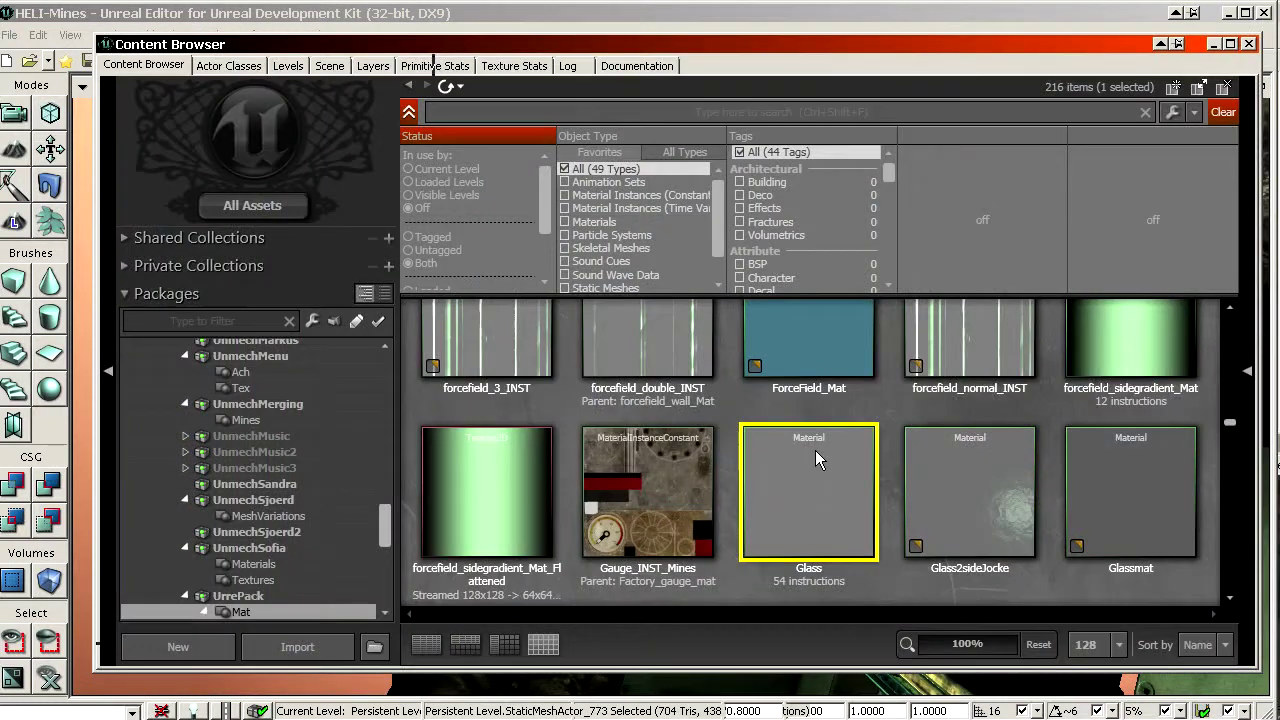
left_click(785, 468)
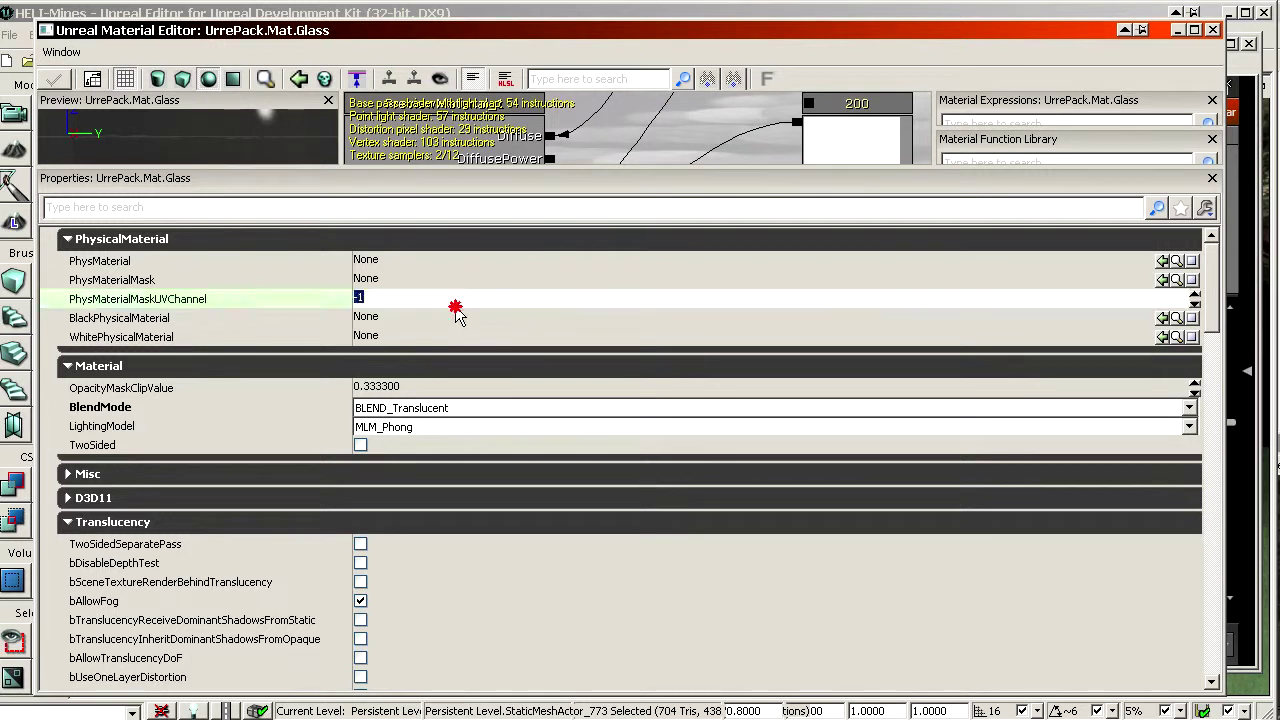
Examine Glass's mobile base texture, environment texture and amount, rim lighting, masking and blend mode
scroll(476, 375, "down", 8)
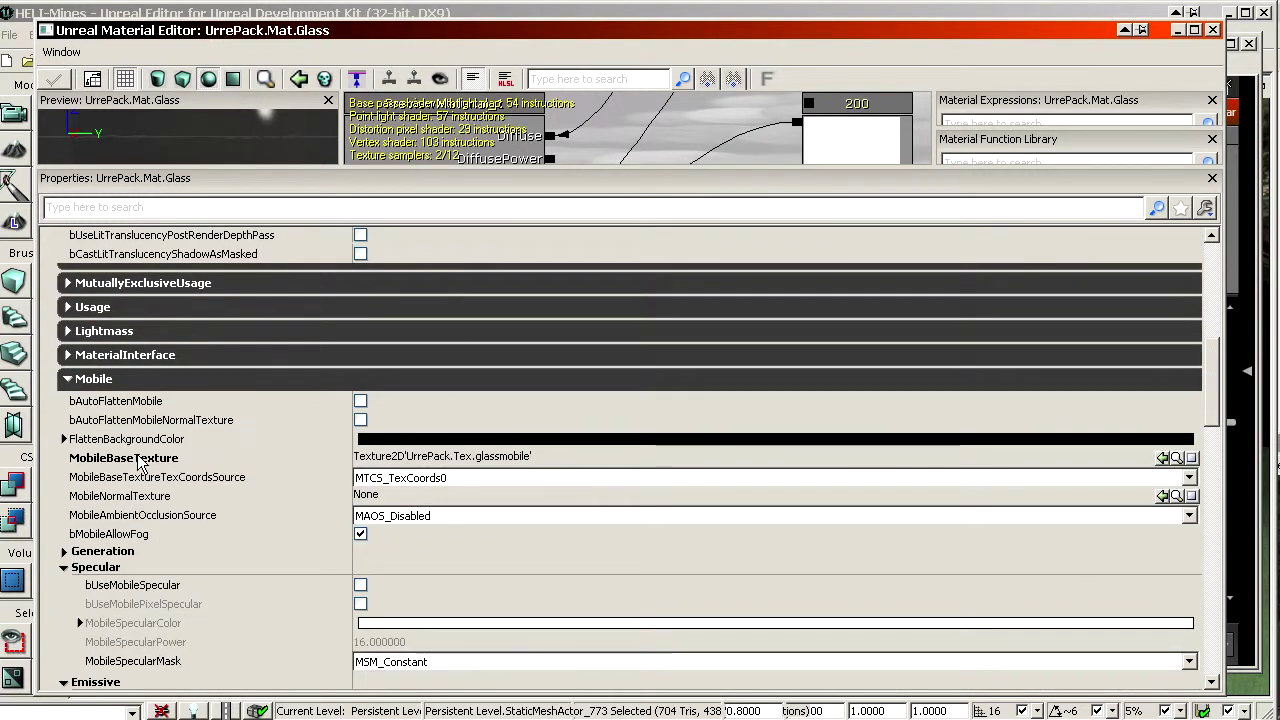
scroll(140, 462, "down", 1)
left_click(517, 420)
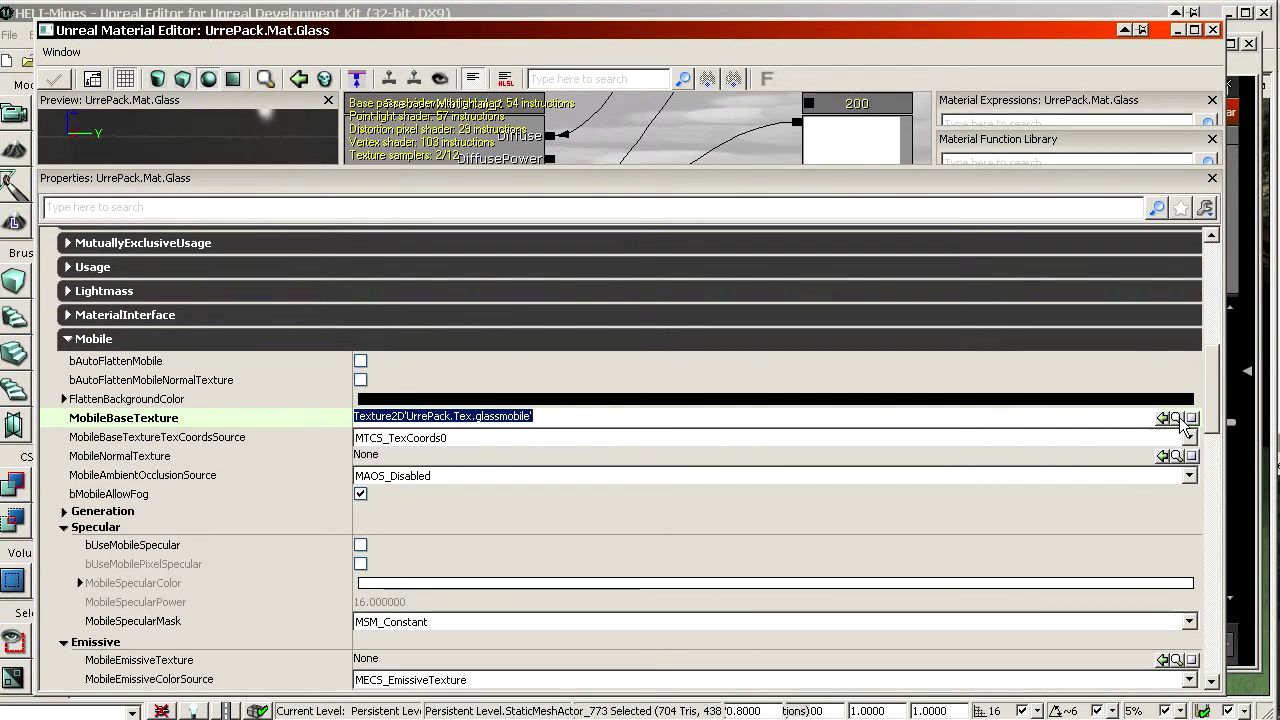
scroll(385, 474, "down", 5)
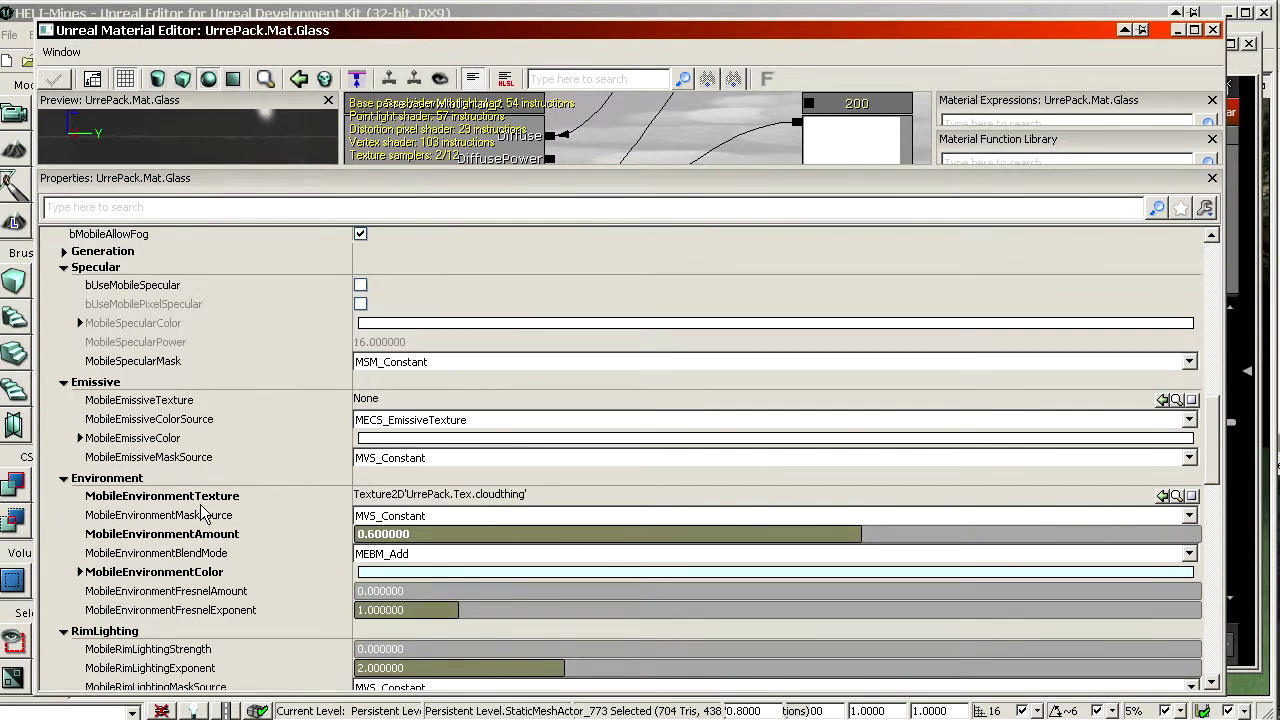
left_click(200, 504)
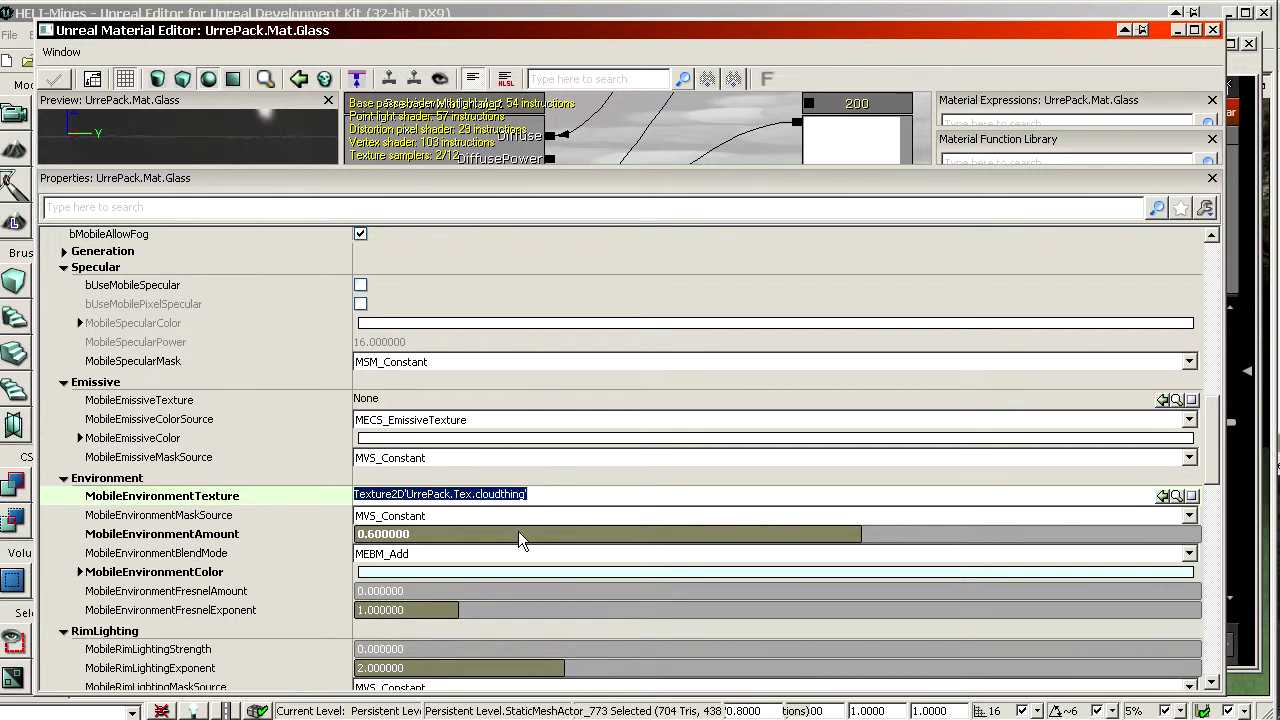
scroll(518, 531, "down", 2)
scroll(285, 471, "down", 11)
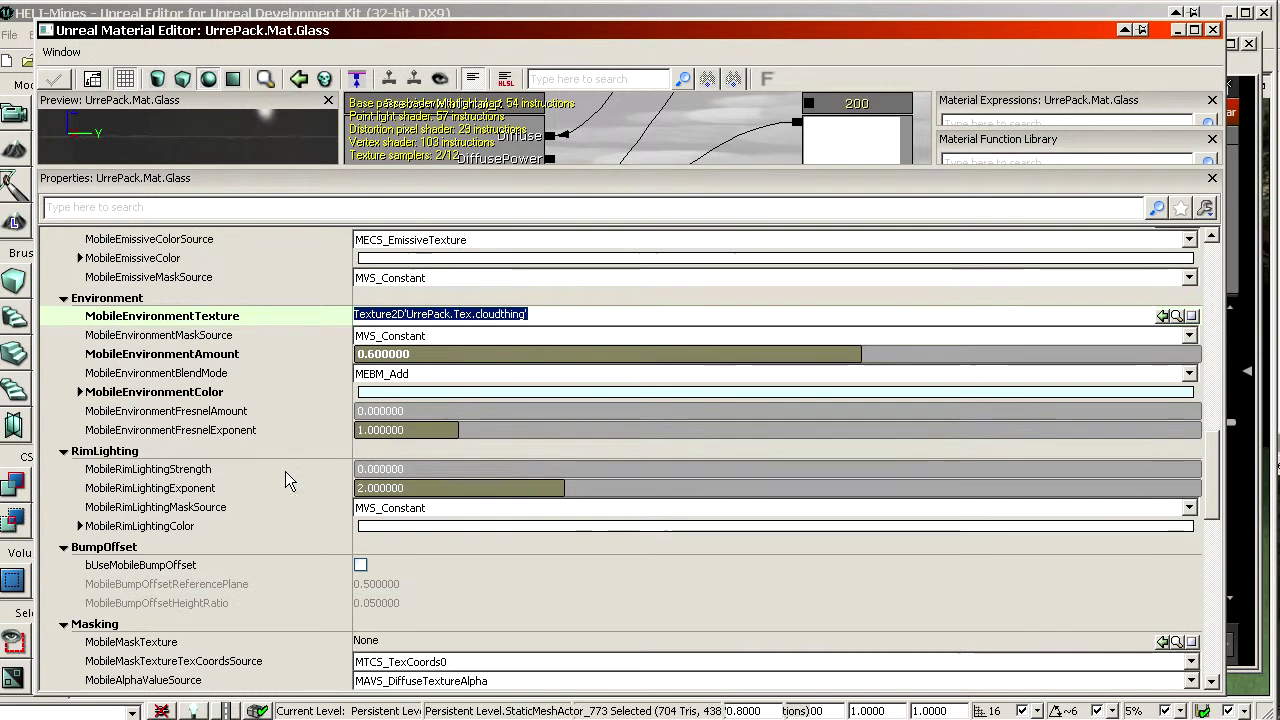
scroll(317, 469, "up", 15)
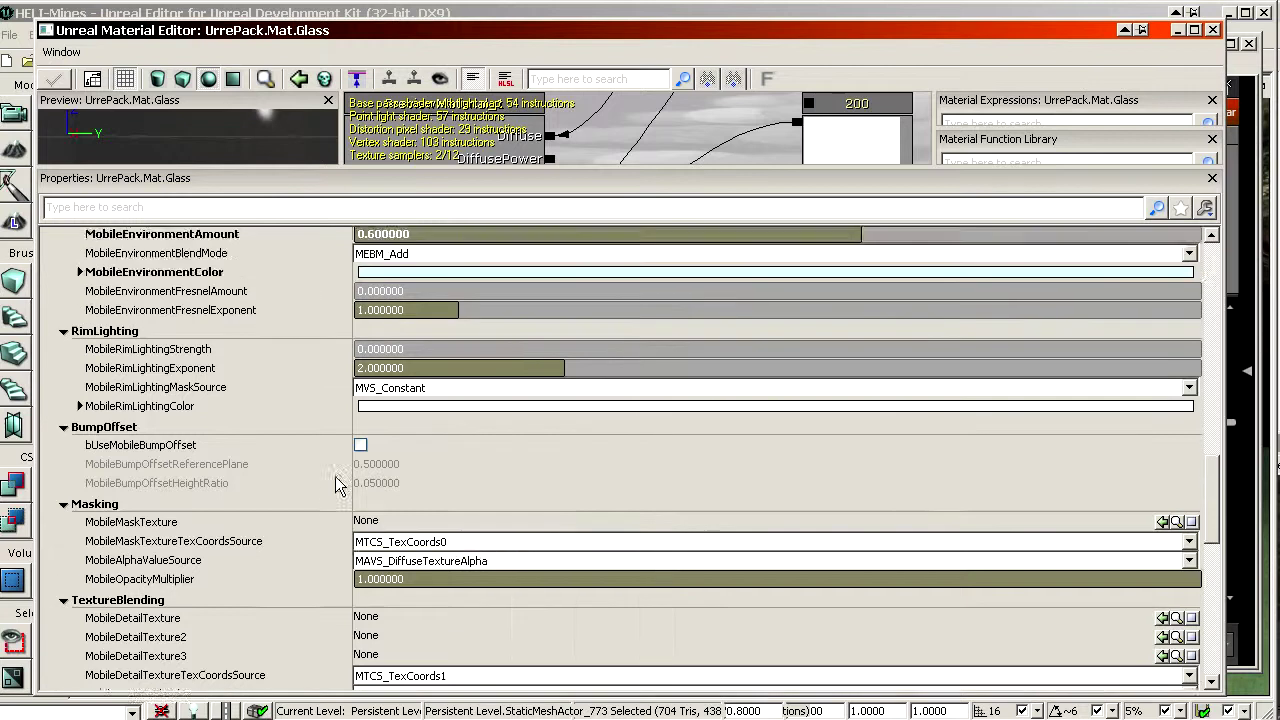
scroll(320, 465, "up", 7)
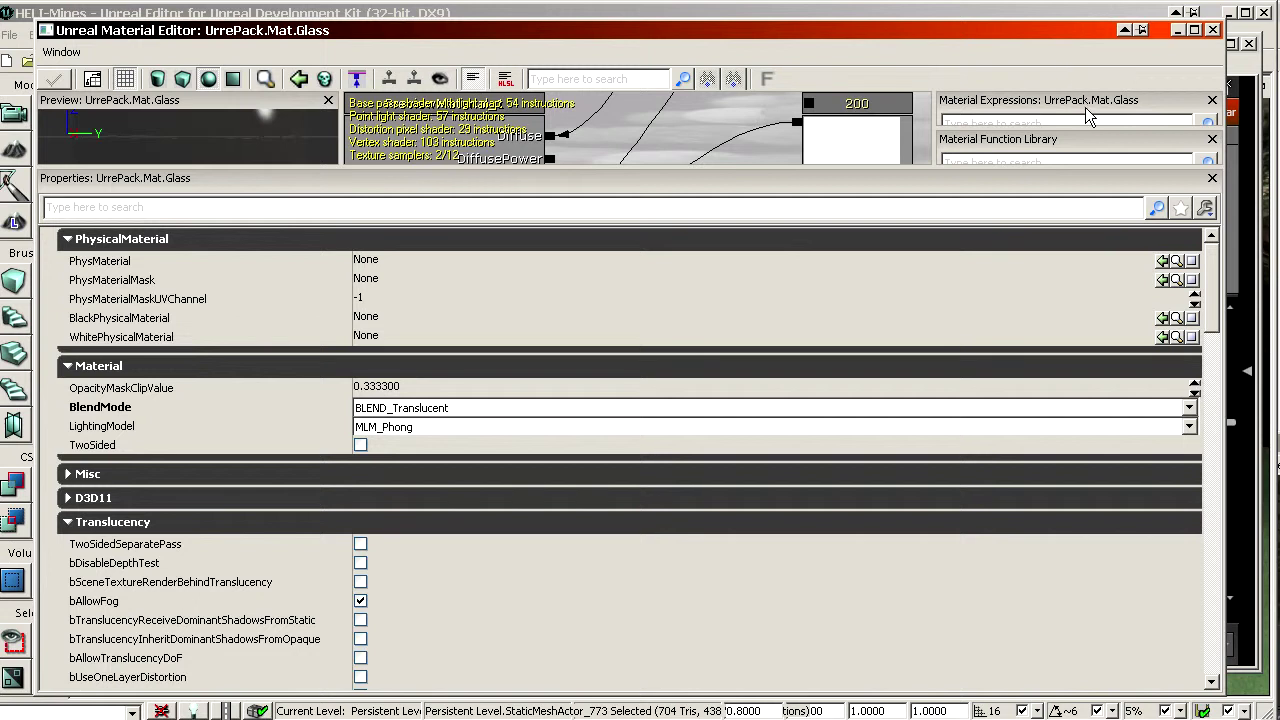
Close the Glass editor, move the Content Browser aside and select the meat-like background wall mesh in the level
left_click(1211, 31)
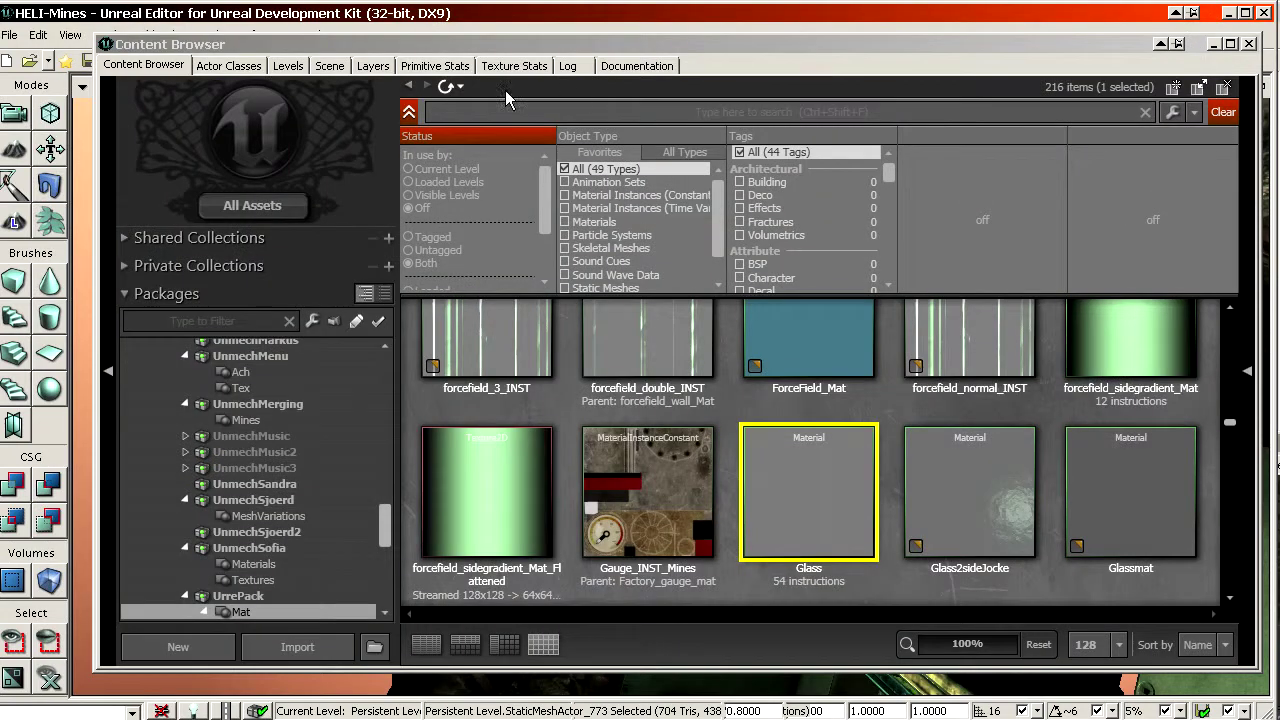
left_click_drag(485, 52, 1279, 62)
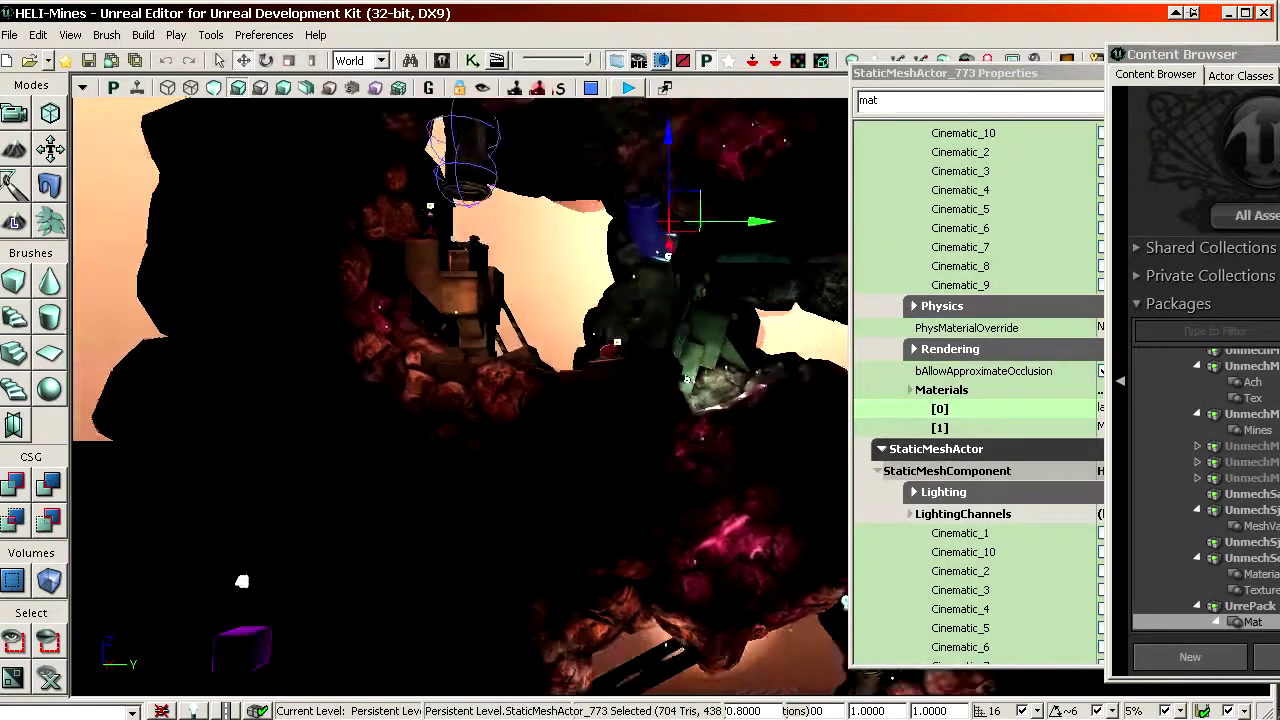
right_click_drag(460, 396, 742, 402)
left_click(662, 330)
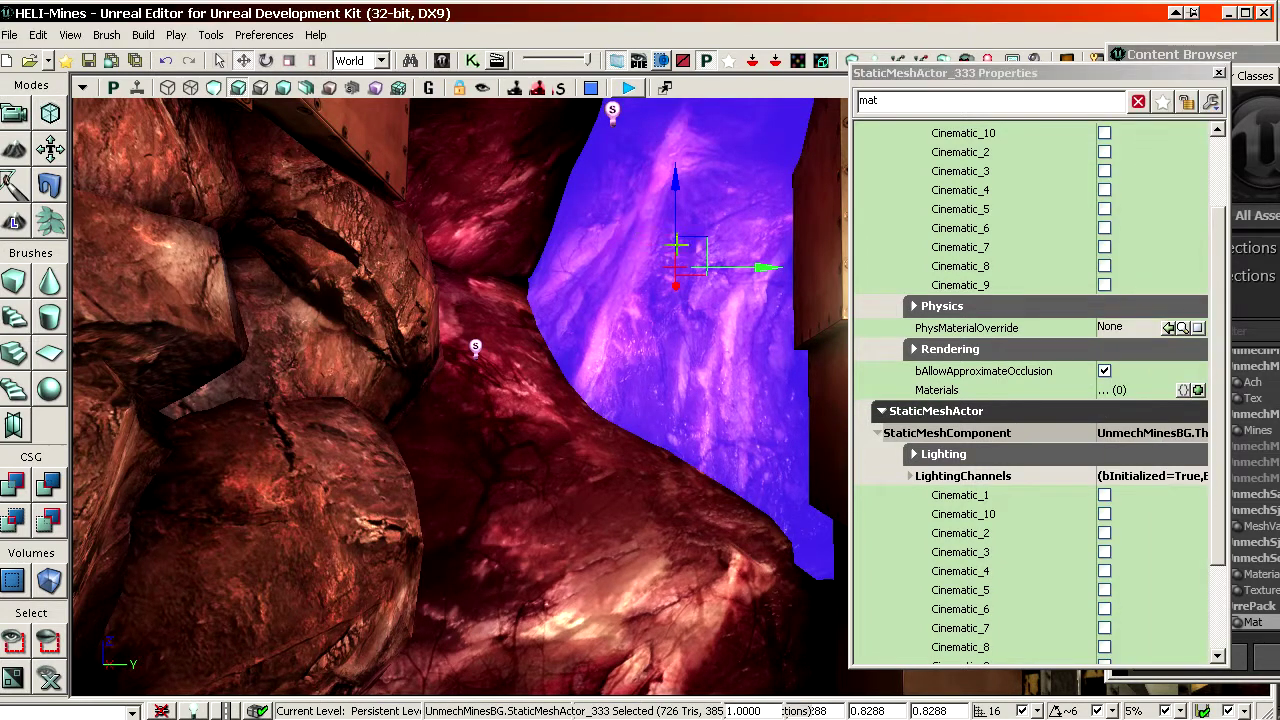
Find the selected MeatMesh1 among the assets and open the nearby meatDiffuse_Mat material
right_click(664, 226)
left_click(742, 263)
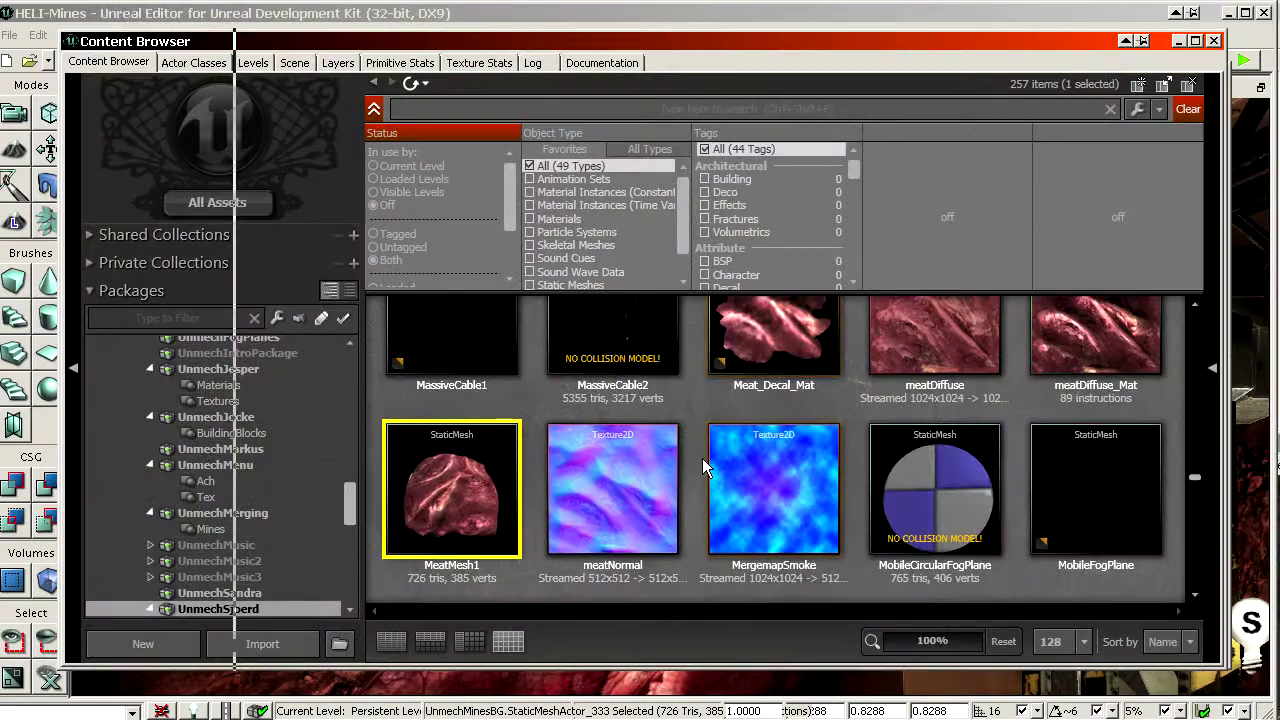
scroll(671, 400, "up", 2)
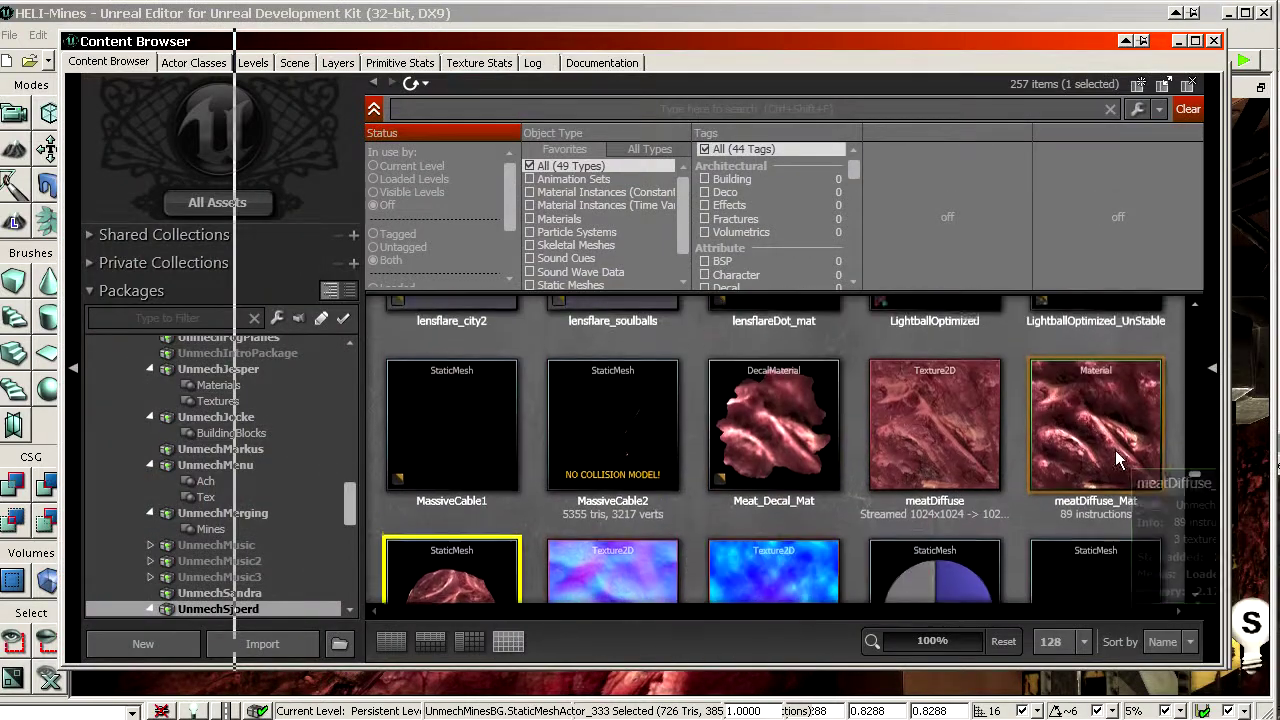
double_click(1108, 440)
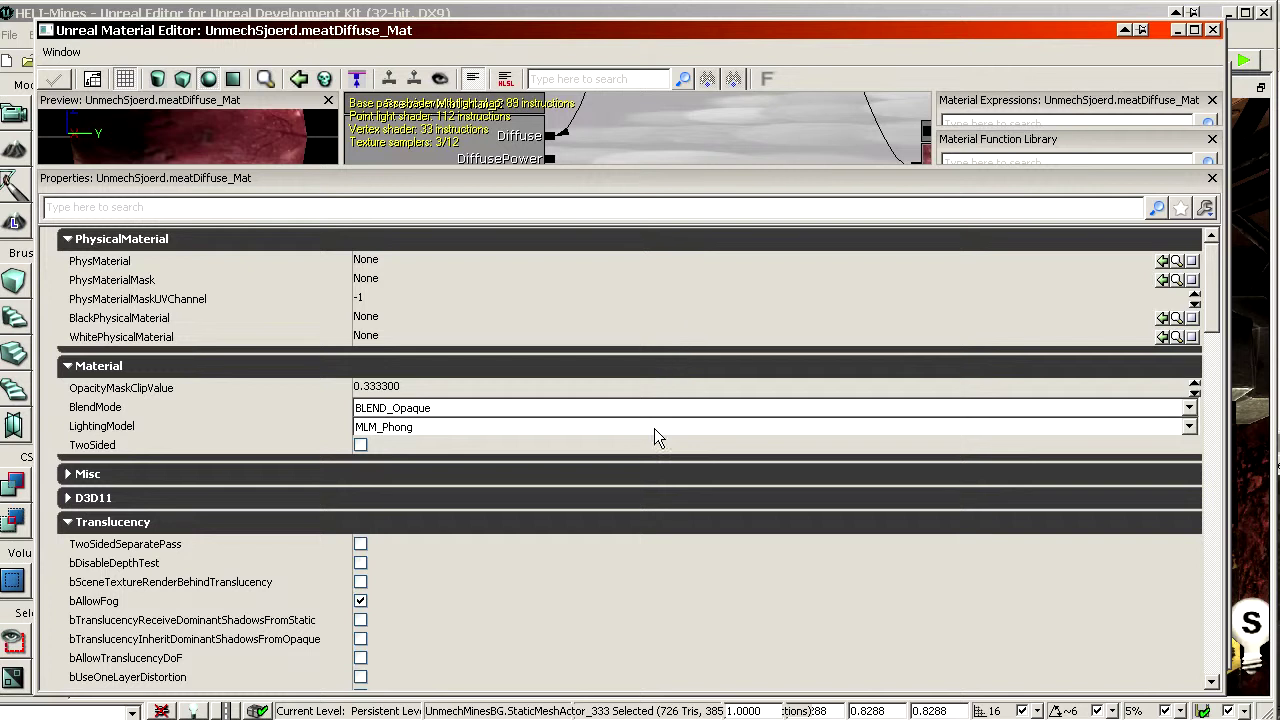
Examine meatDiffuse_Mat's mobile base and normal textures and its environment texture, mask source and amount
scroll(483, 570, "down", 12)
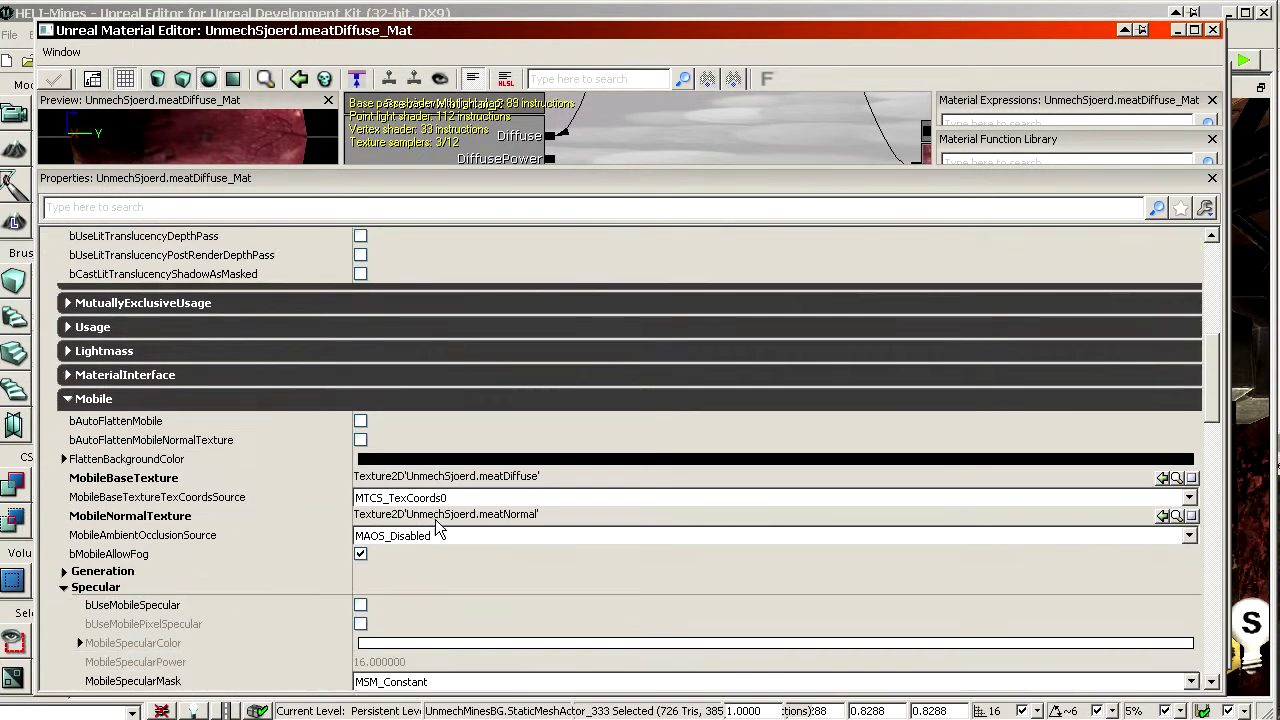
left_click(160, 458)
left_click(160, 496)
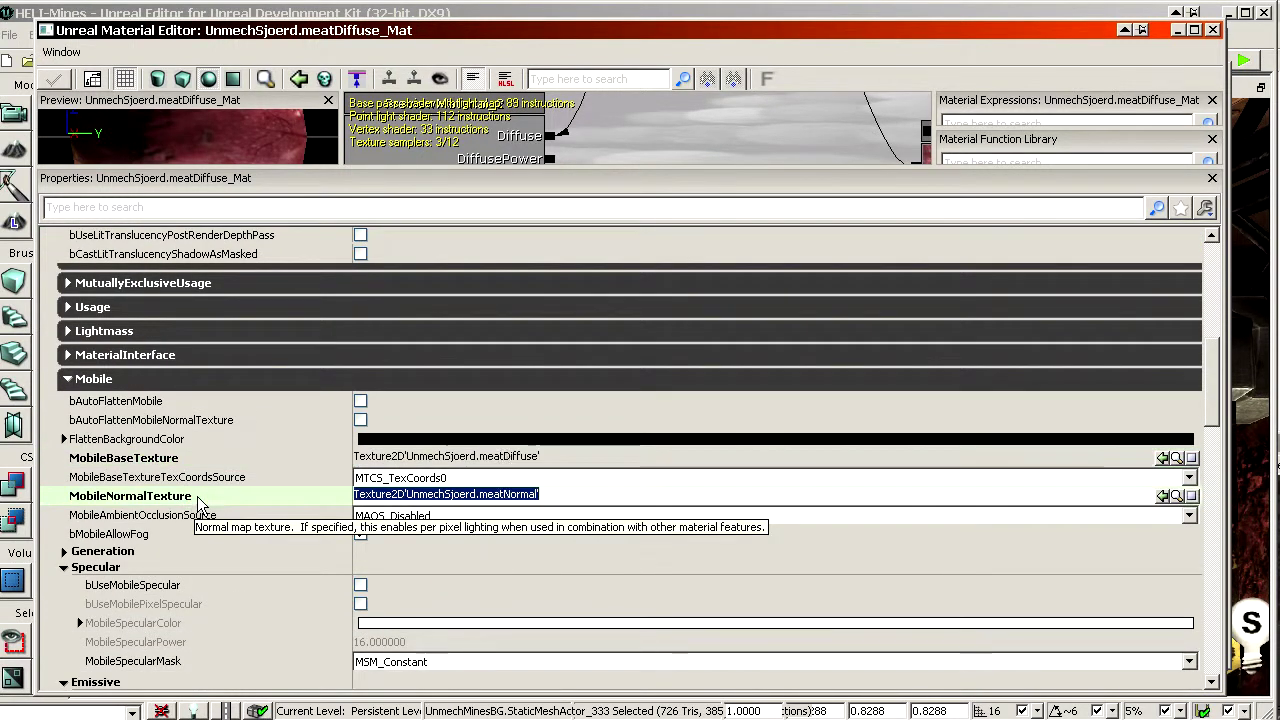
scroll(292, 501, "down", 2)
scroll(292, 501, "down", 2)
scroll(248, 545, "down", 2)
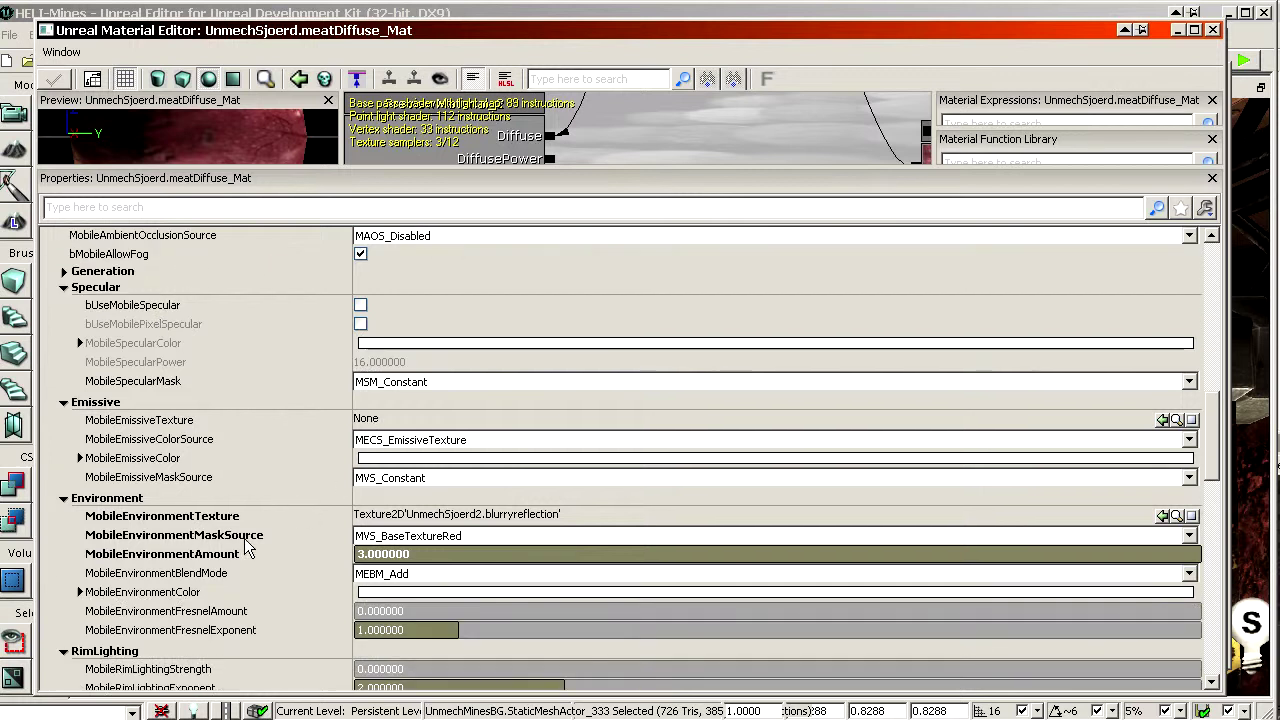
left_click(237, 520)
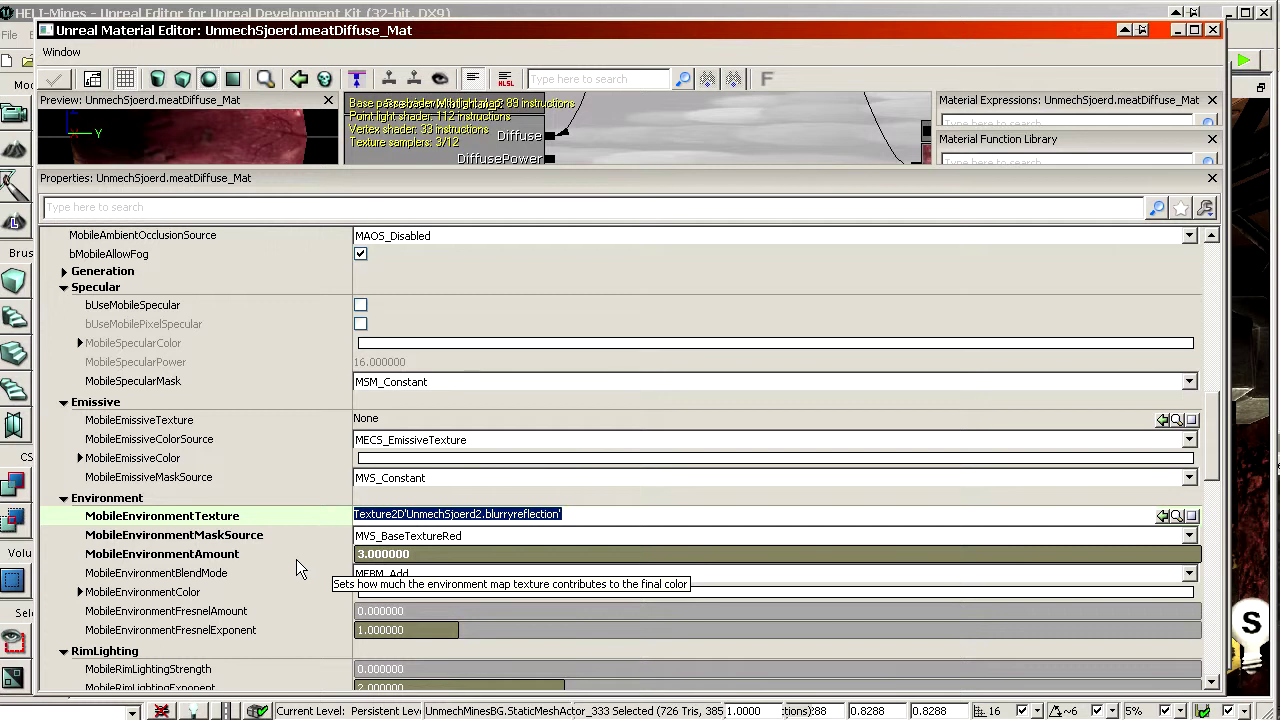
scroll(300, 552, "down", 5)
scroll(700, 582, "up", 5)
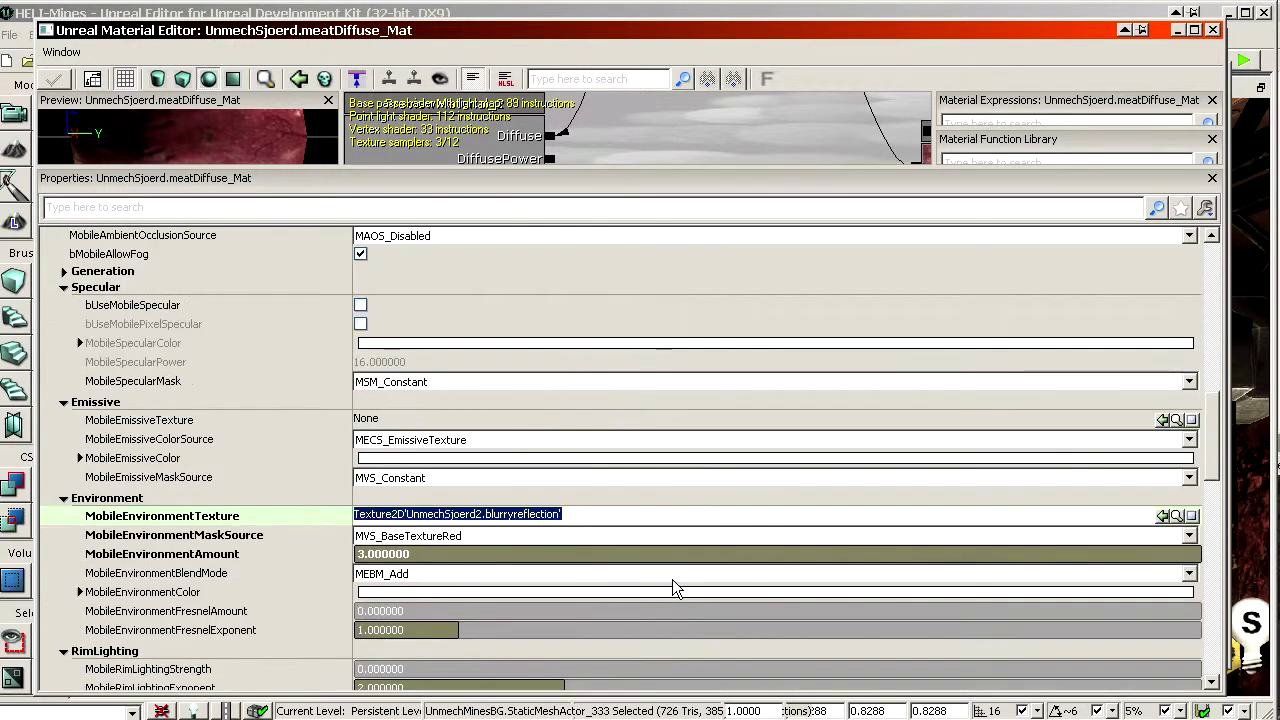
Locate meatDiffuse_Mat's mobile environment texture among the assets, view its blurryreflection colour variants, and close the material editor
left_click(1178, 516)
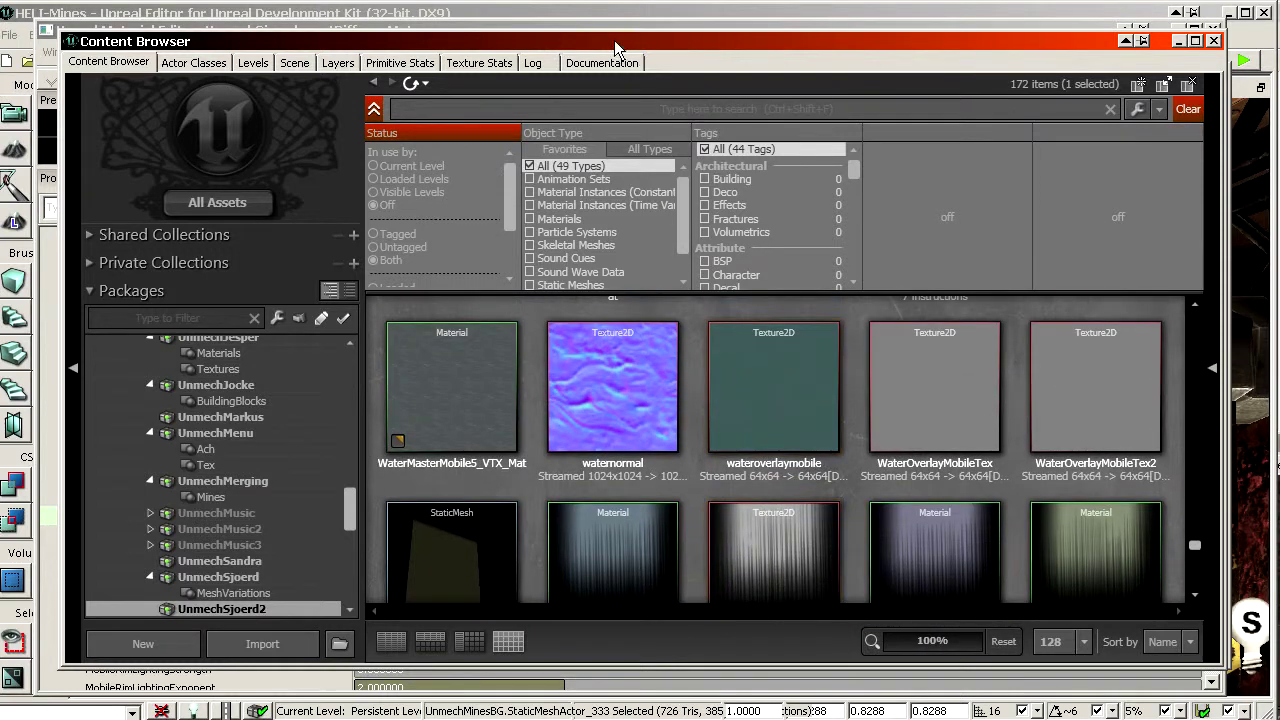
left_click_drag(614, 40, 995, 39)
left_click(242, 518)
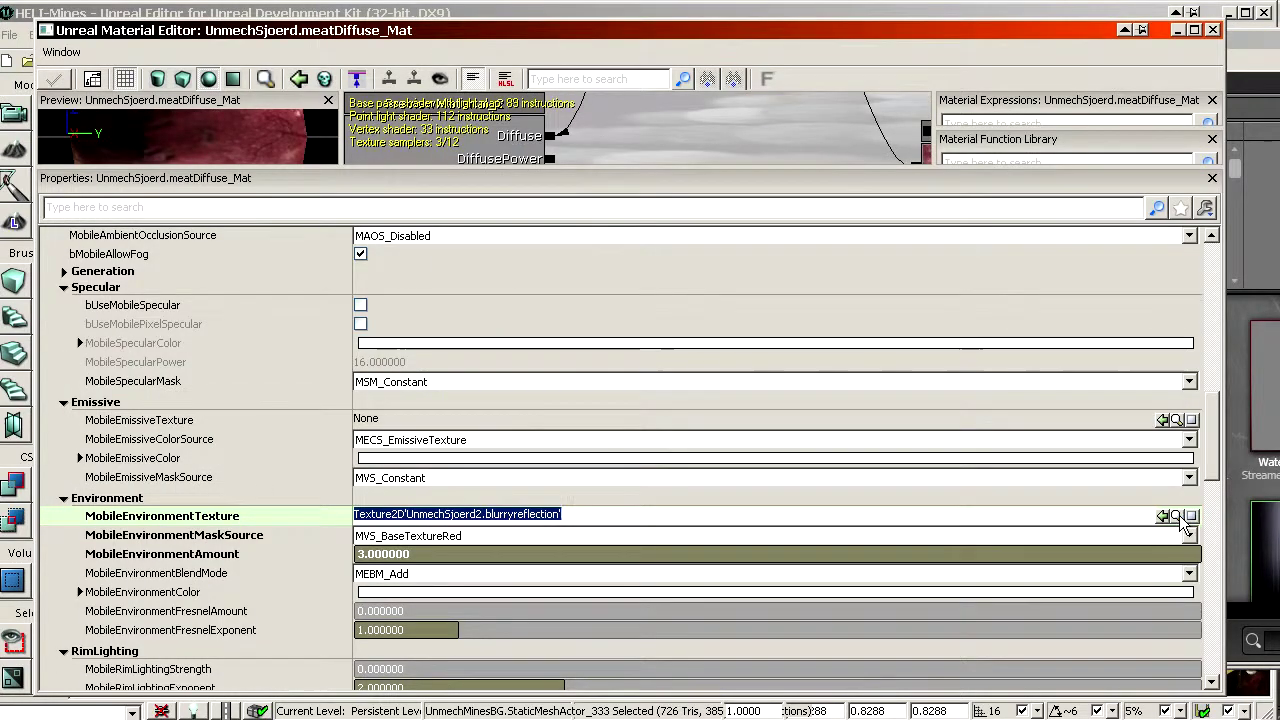
left_click(1179, 517)
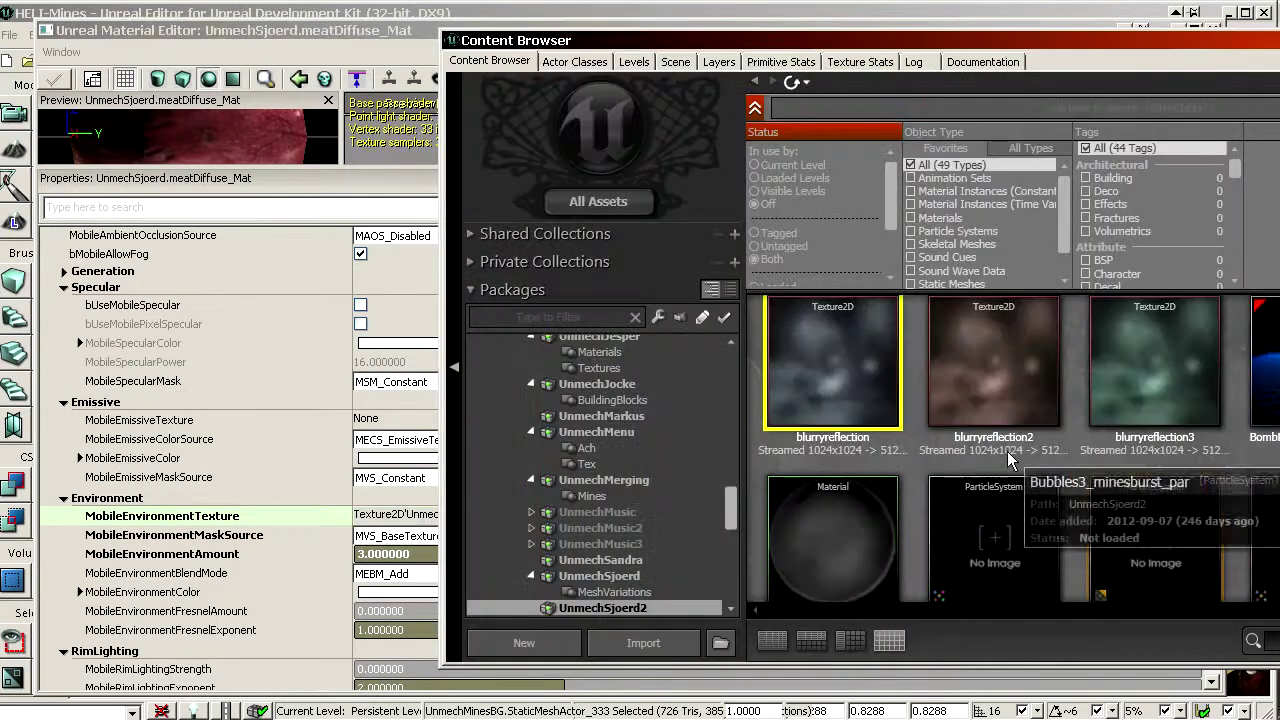
left_click(1134, 397)
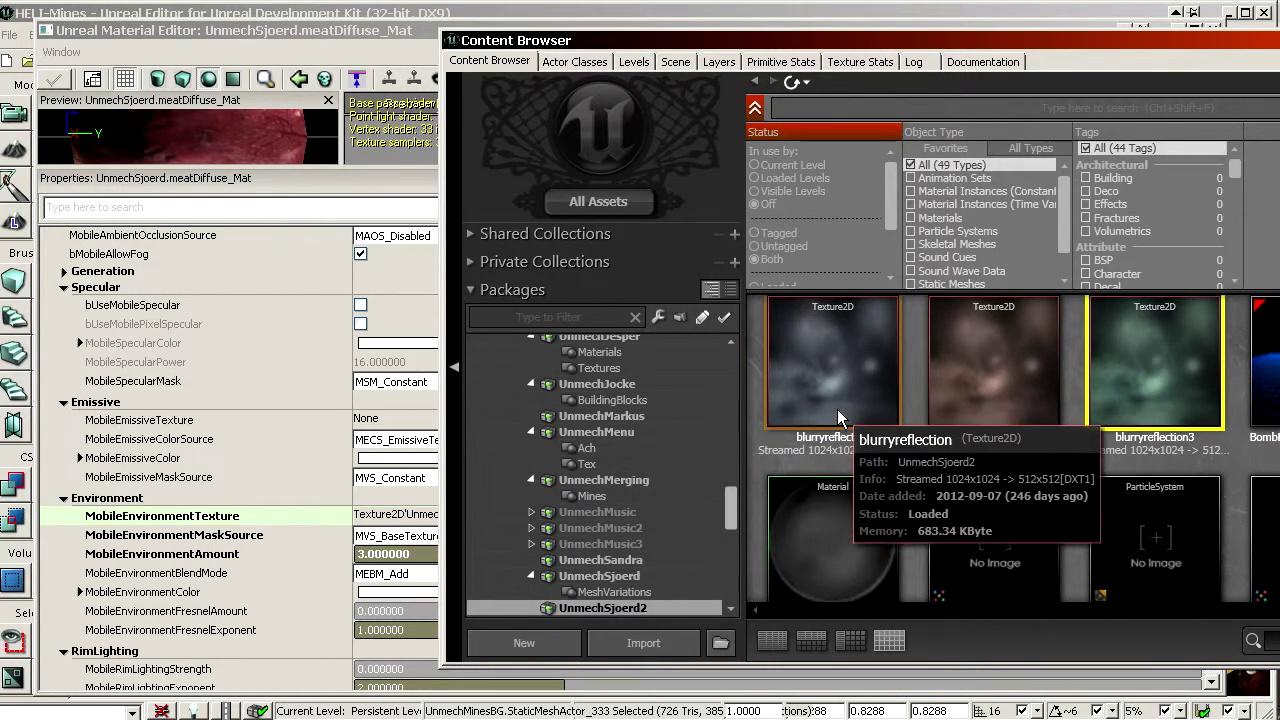
left_click(299, 536)
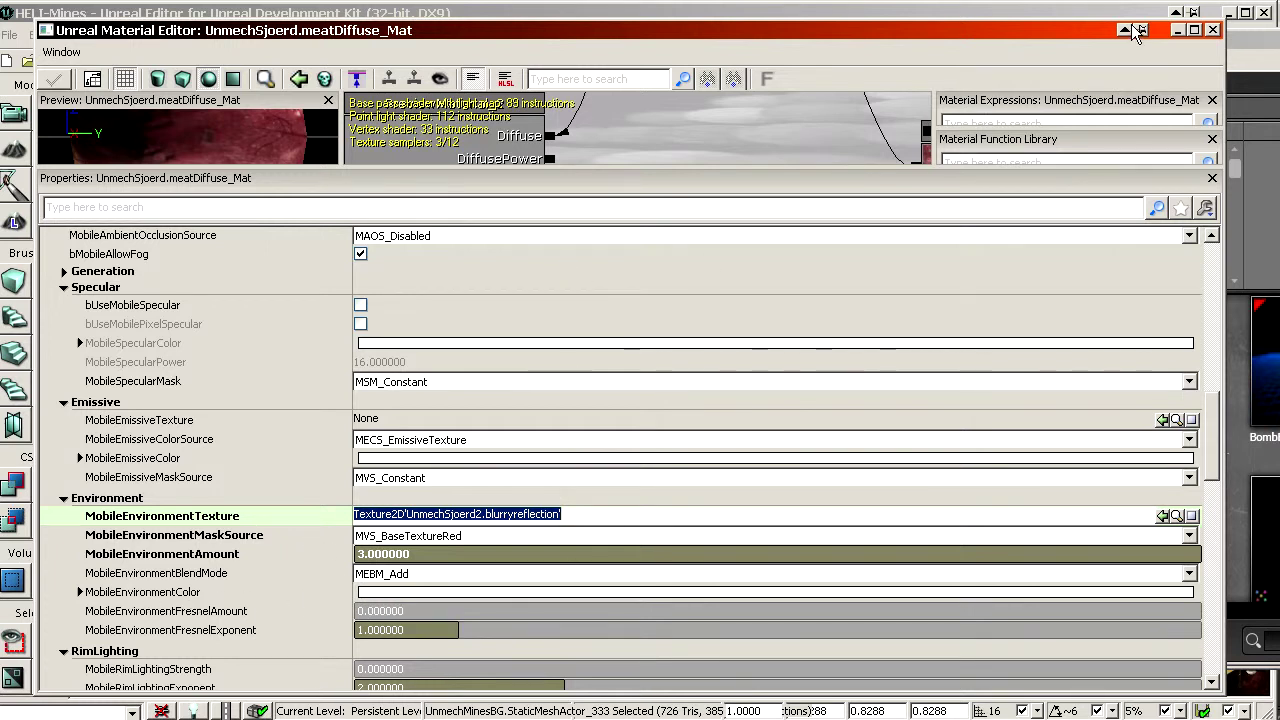
left_click(1210, 31)
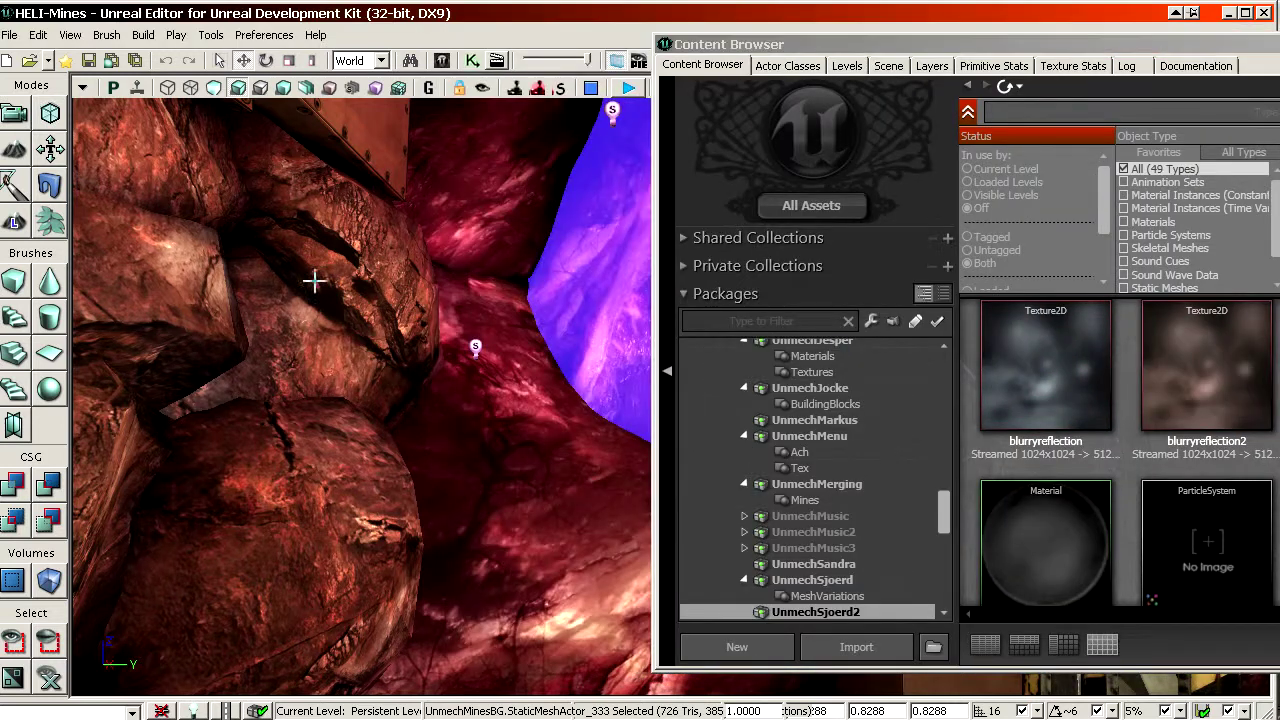
Select the brown rock mesh in the level and trace its rock_mines_INST material to the parent rock_master_Mat, opening it
right_click(310, 255)
left_click(382, 259)
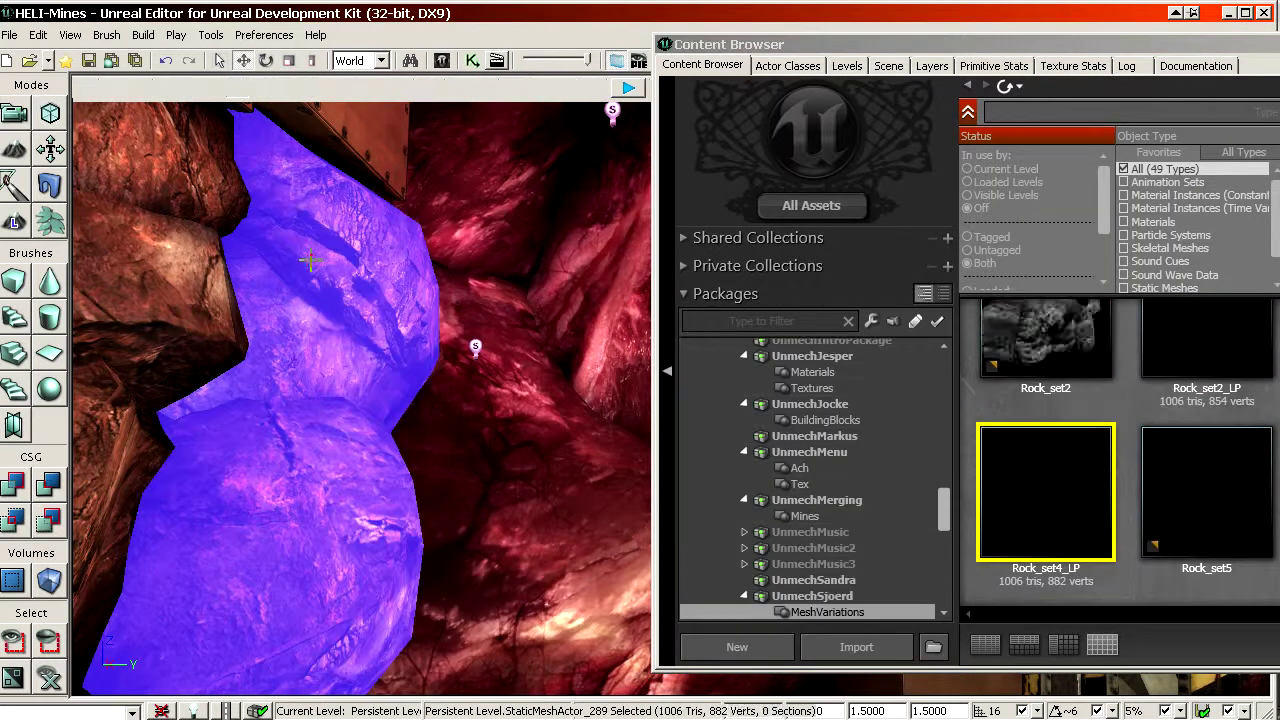
key("F4")
left_click(1136, 409)
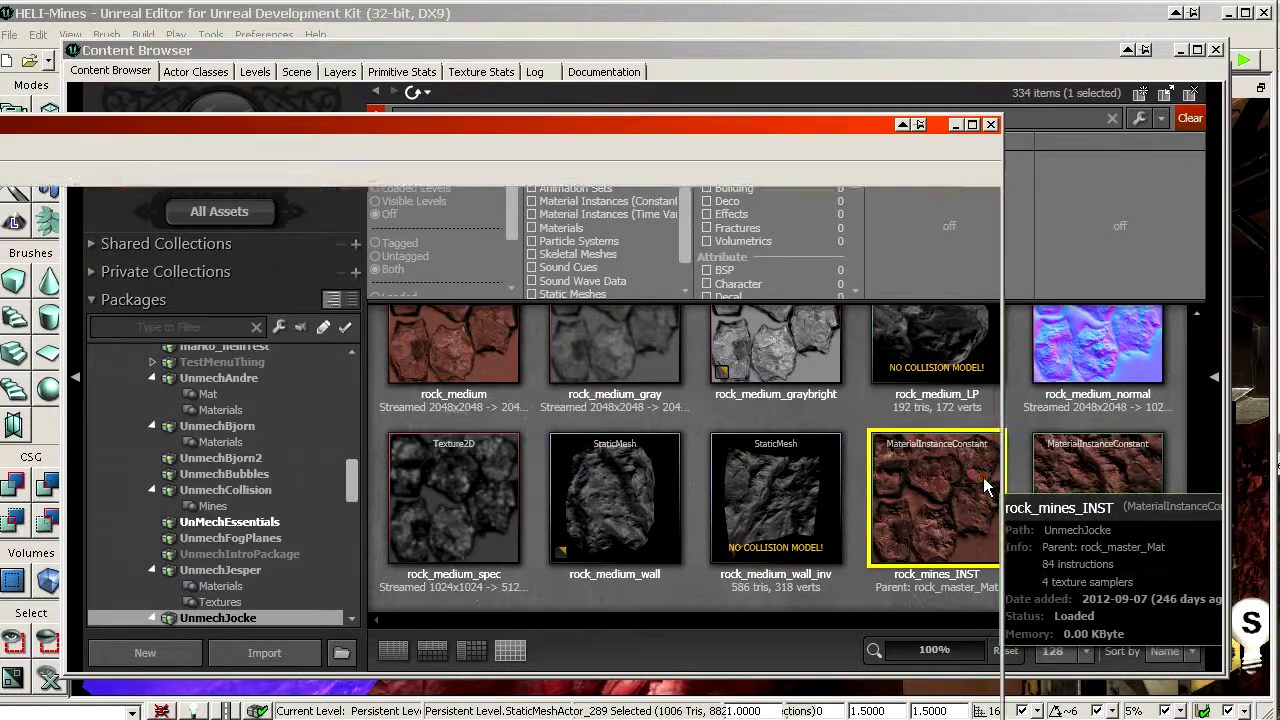
double_click(970, 490)
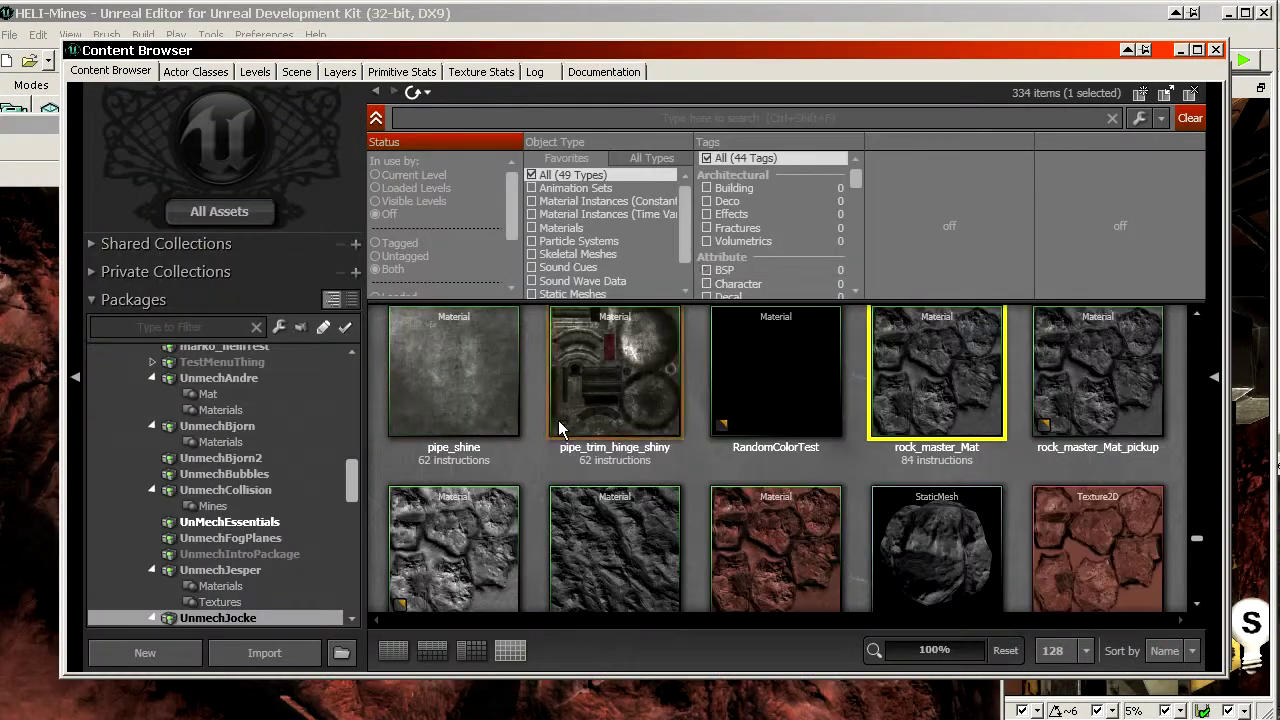
left_click(30, 240)
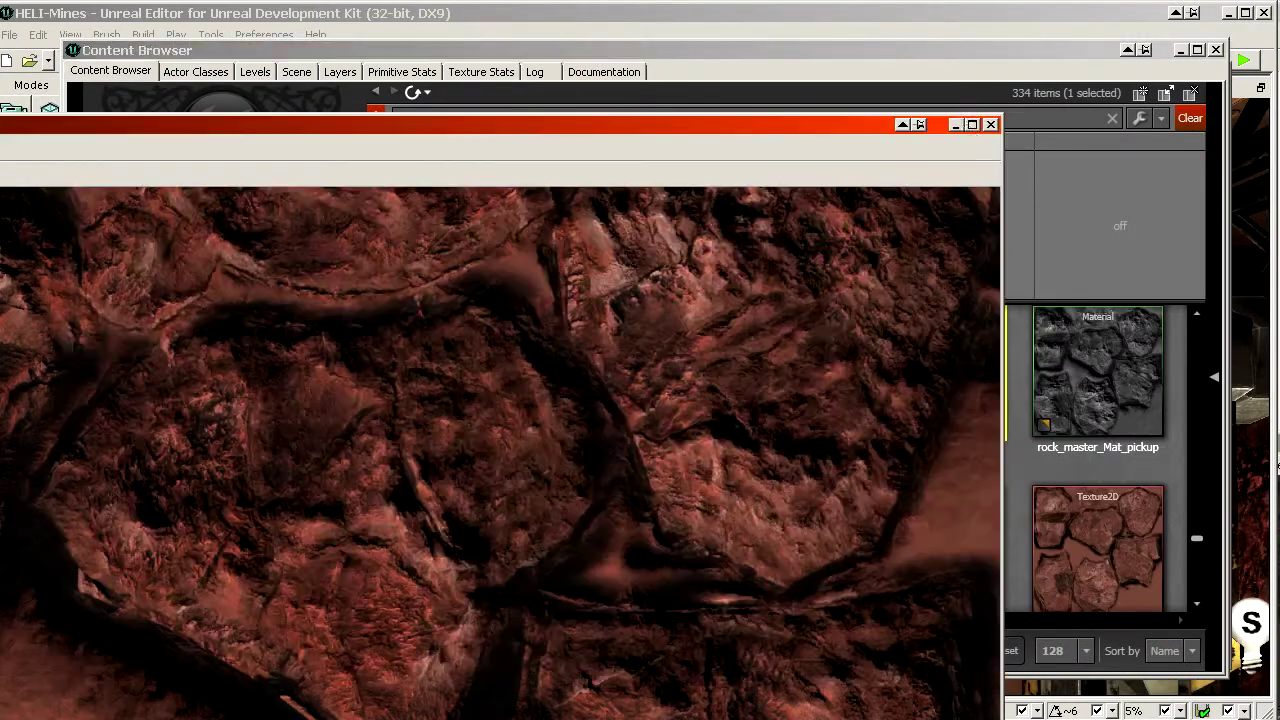
left_click(990, 125)
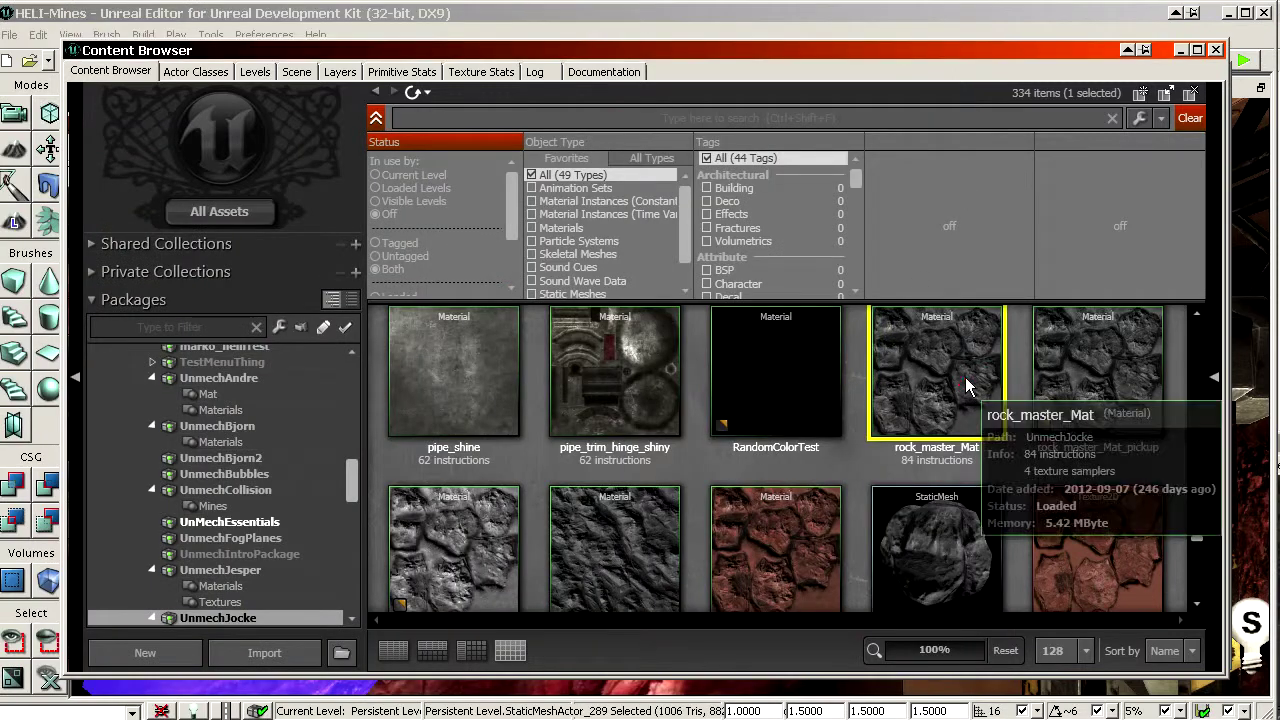
double_click(966, 377)
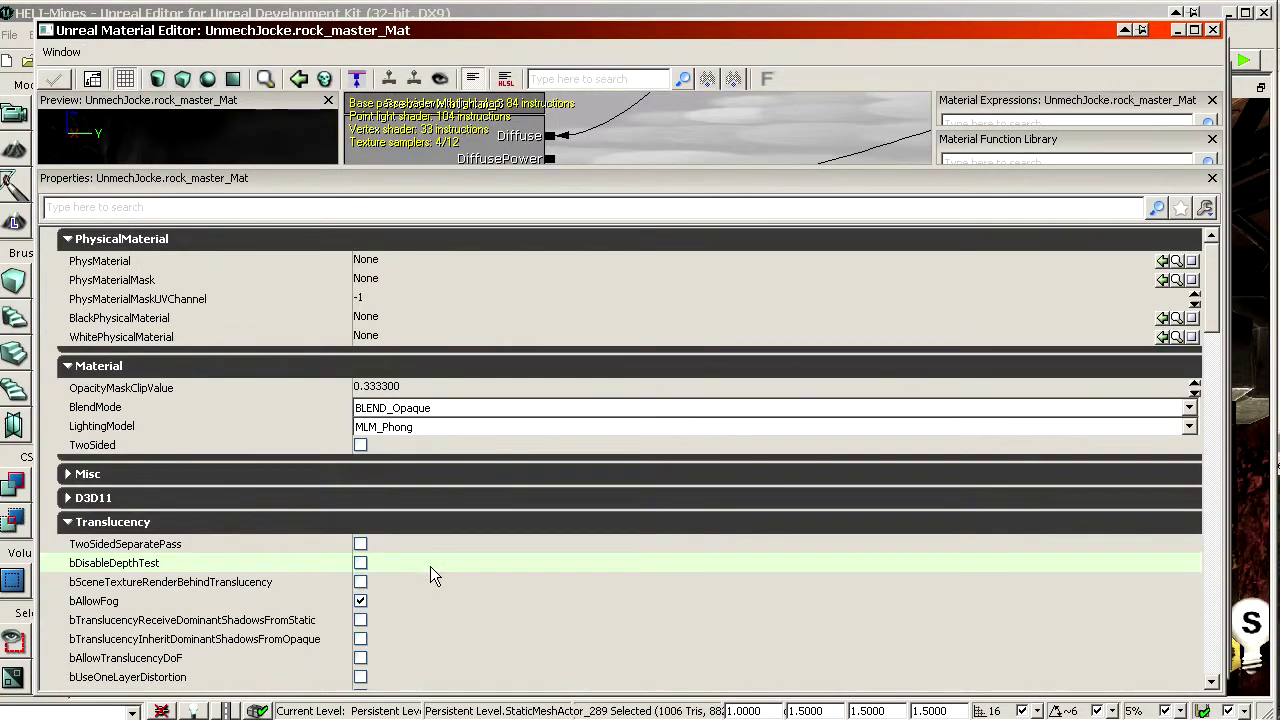
Examine rock_master_Mat's mobile base and normal textures, environment mask source and amount, and mask texture, and close its editor
scroll(600, 540, "down", 3)
scroll(740, 520, "down", 5)
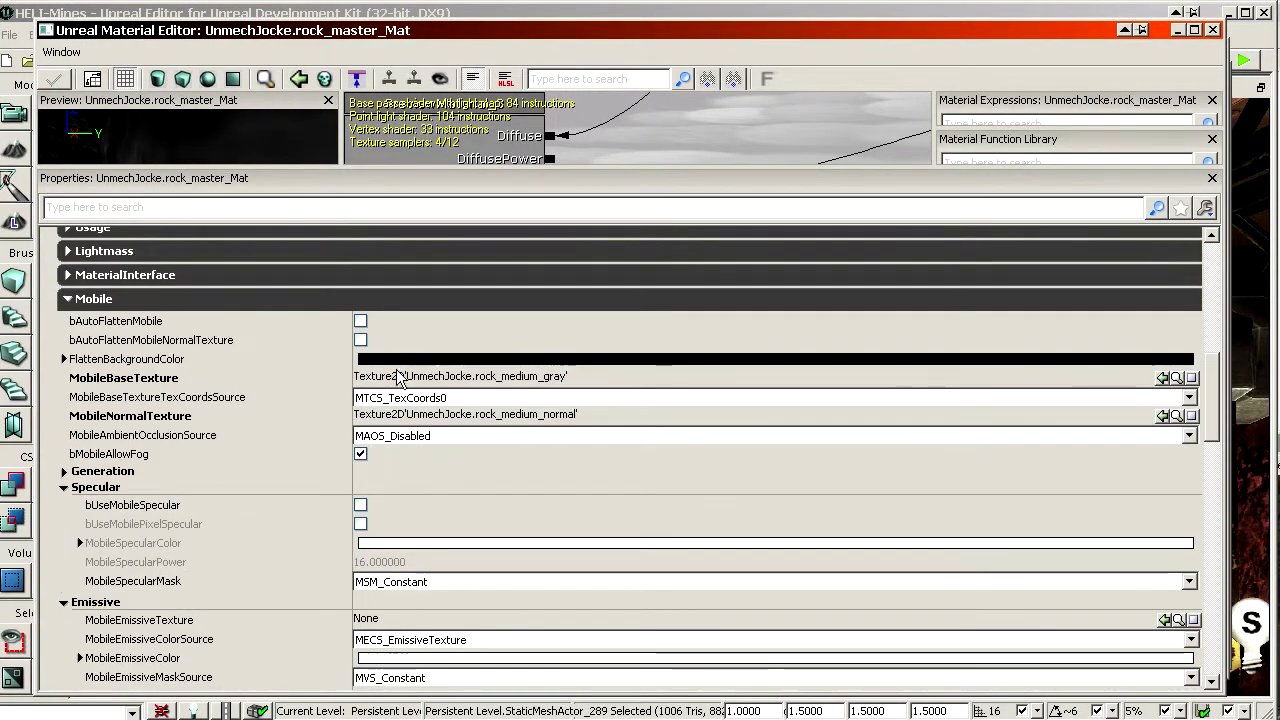
scroll(420, 424, "down", 3)
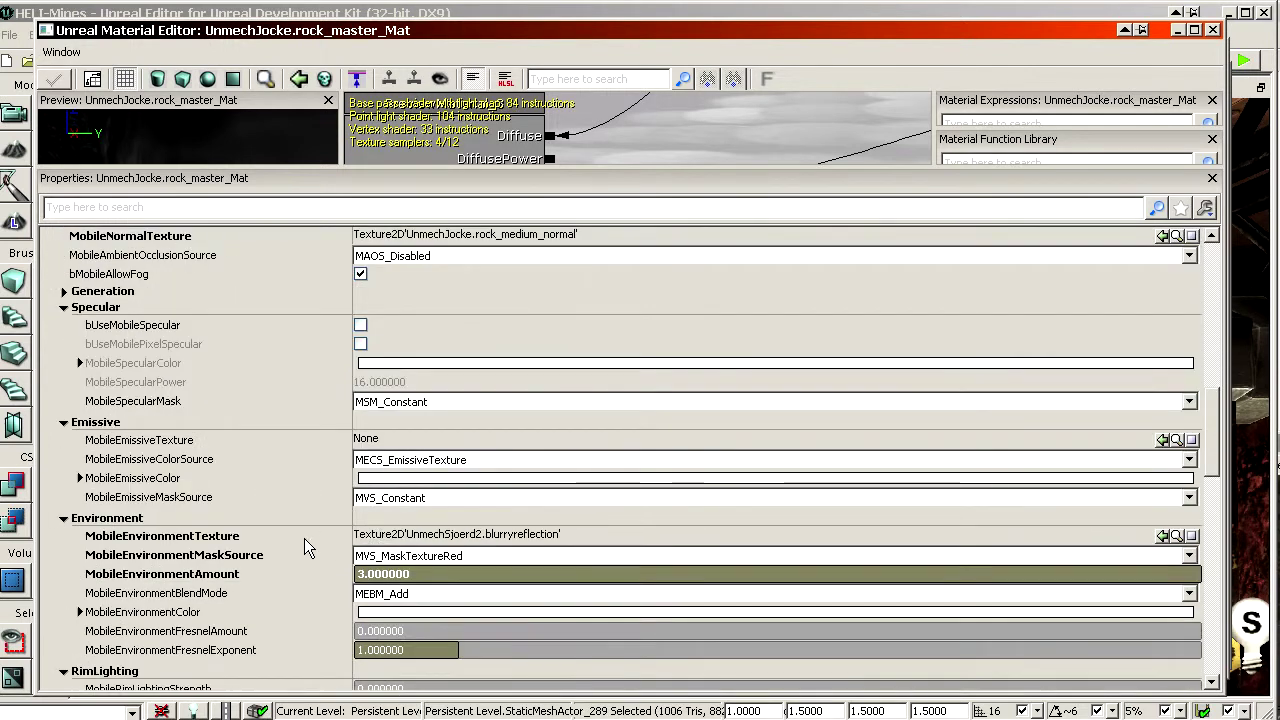
scroll(420, 556, "down", 5)
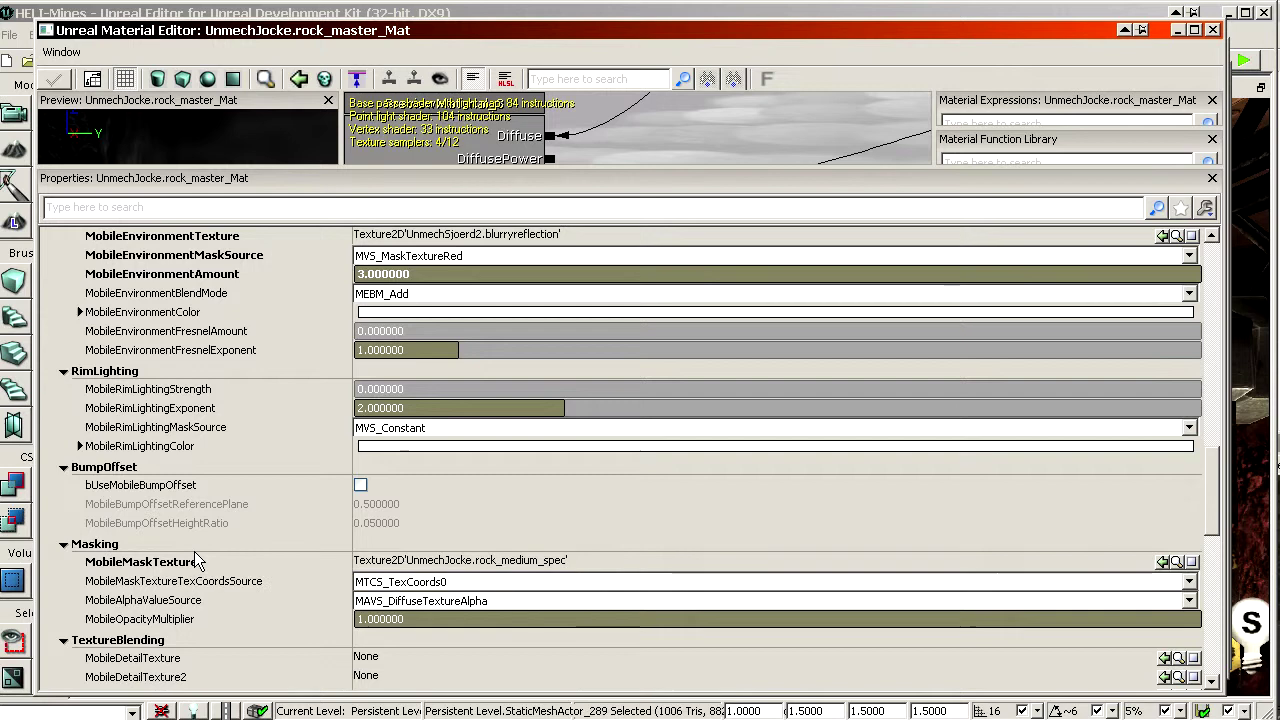
left_click(1213, 34)
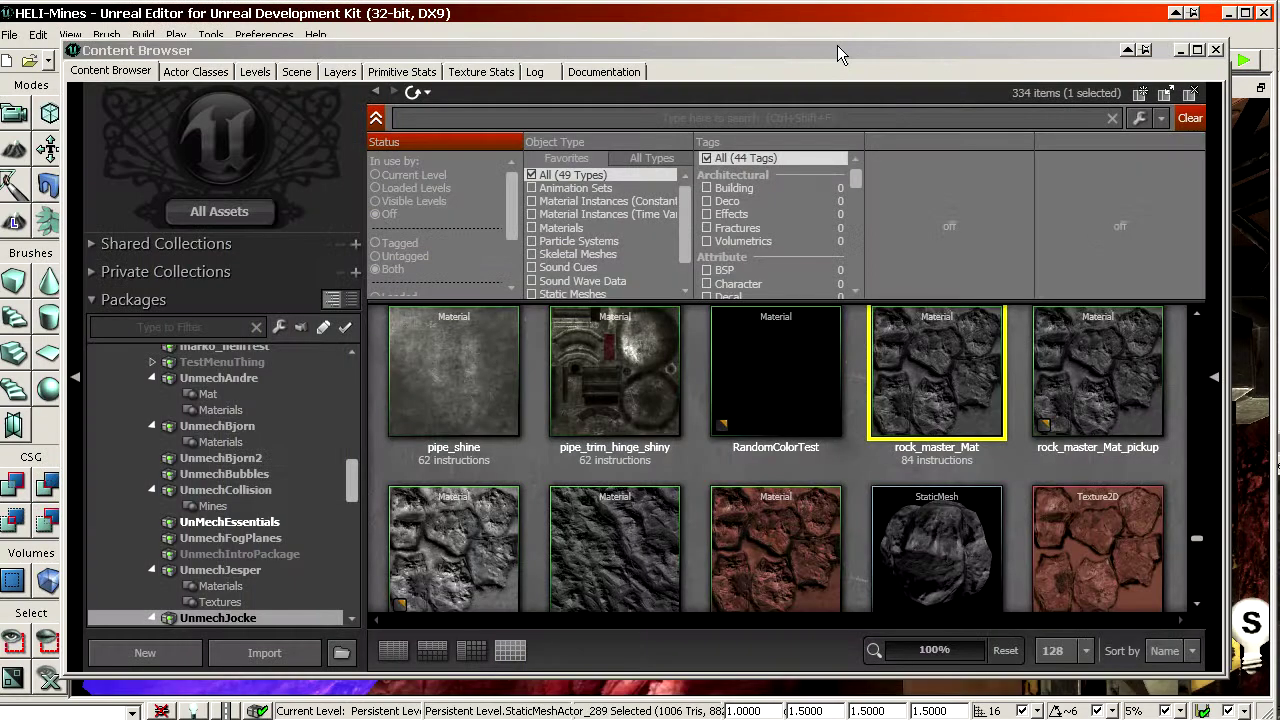
Select the glowing green lamp mesh in the level and find its assigned material in the Content Browser
left_click_drag(838, 47, 1279, 44)
right_click_drag(670, 430, 800, 420)
right_click_drag(649, 386, 704, 338)
left_click(681, 301)
right_click(697, 261)
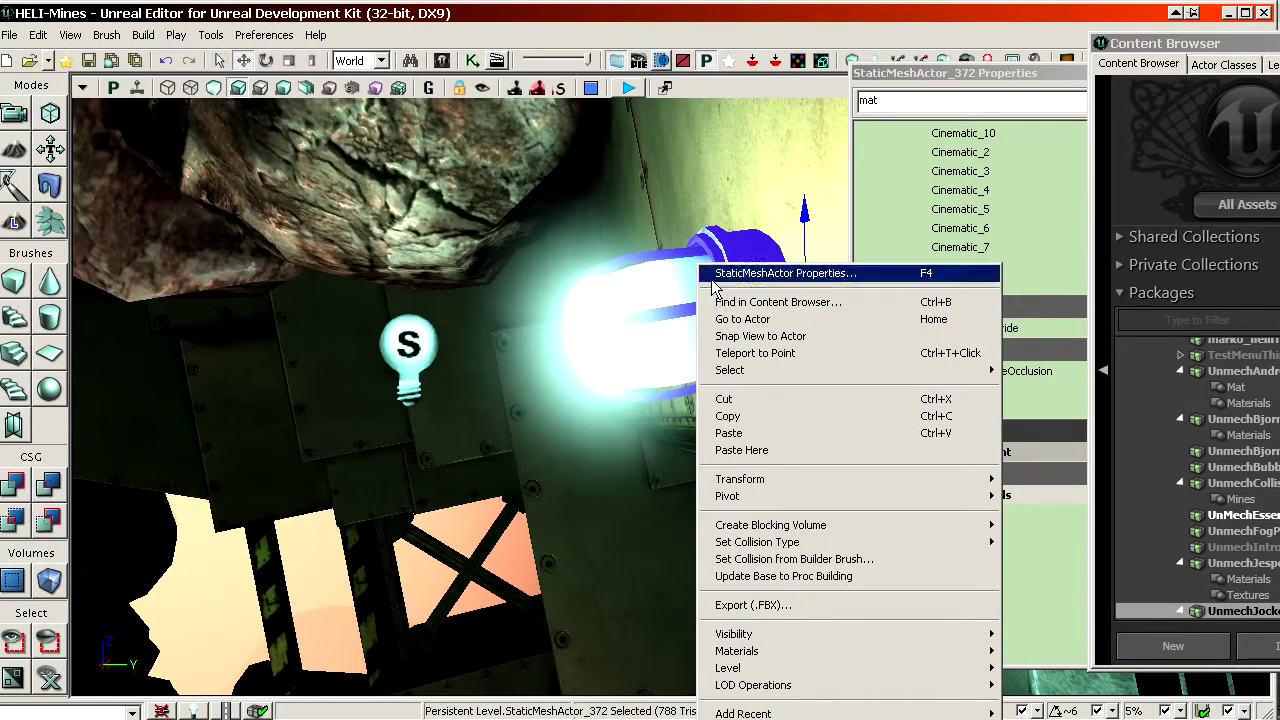
left_click(730, 265)
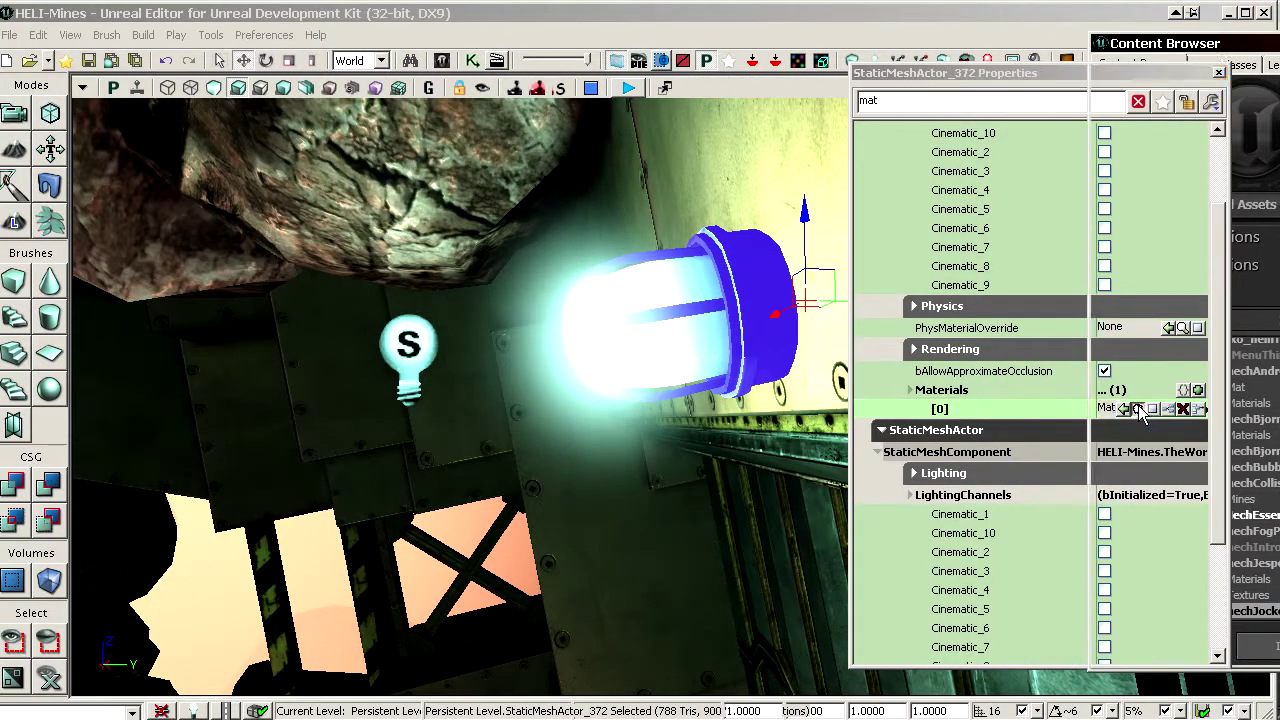
left_click(1138, 409)
left_click_drag(1163, 42, 588, 42)
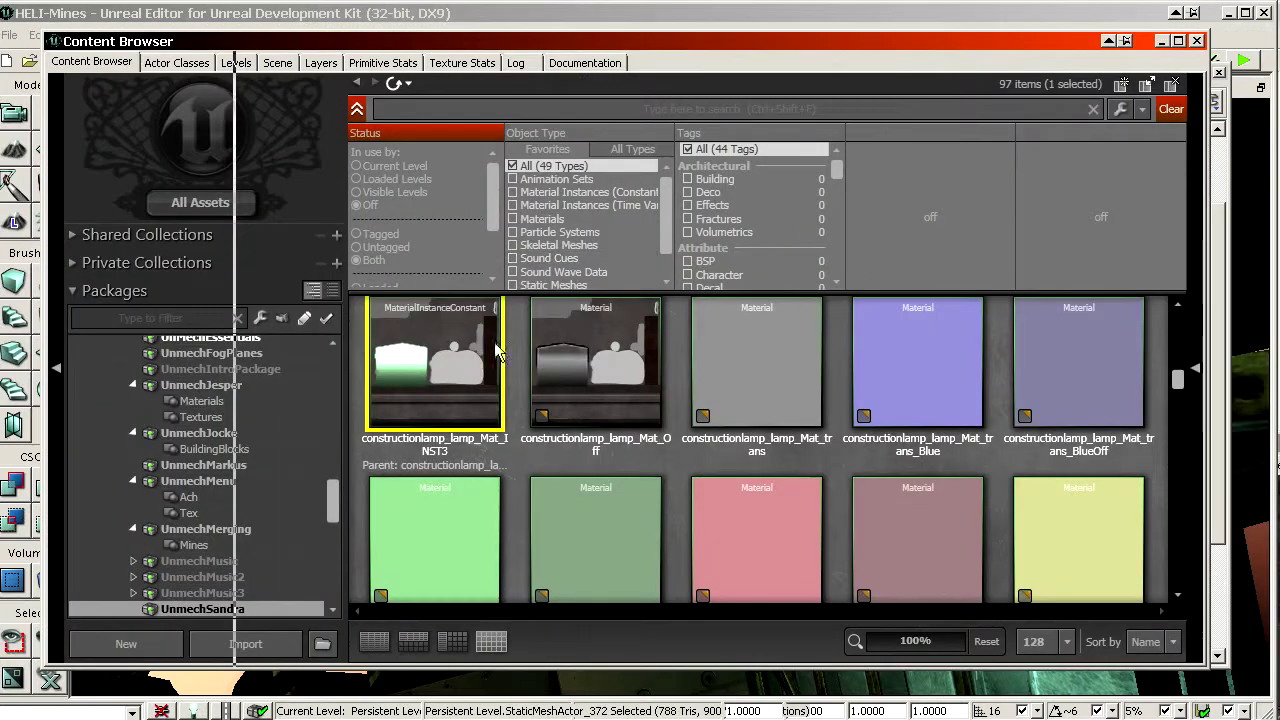
Open constructionlamp_lamp_Mat_Off, check its mobile texture settings, and close its editor
left_click(572, 378)
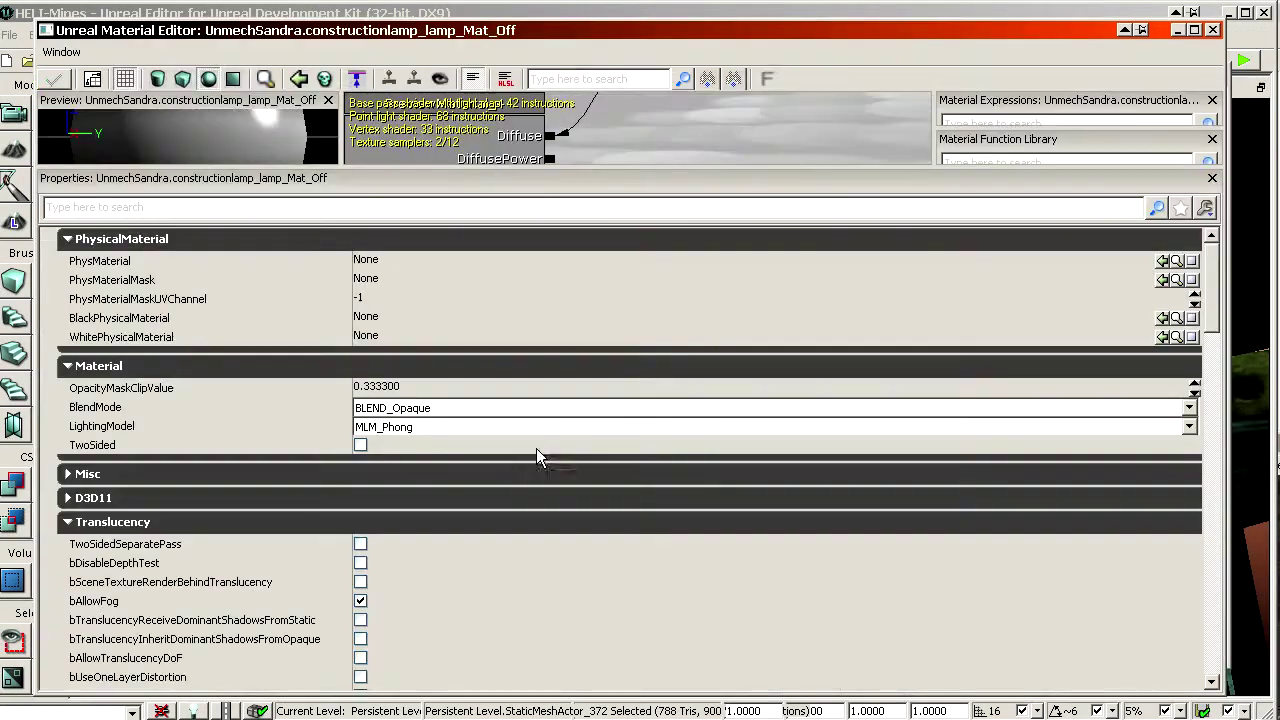
scroll(301, 547, "down", 10)
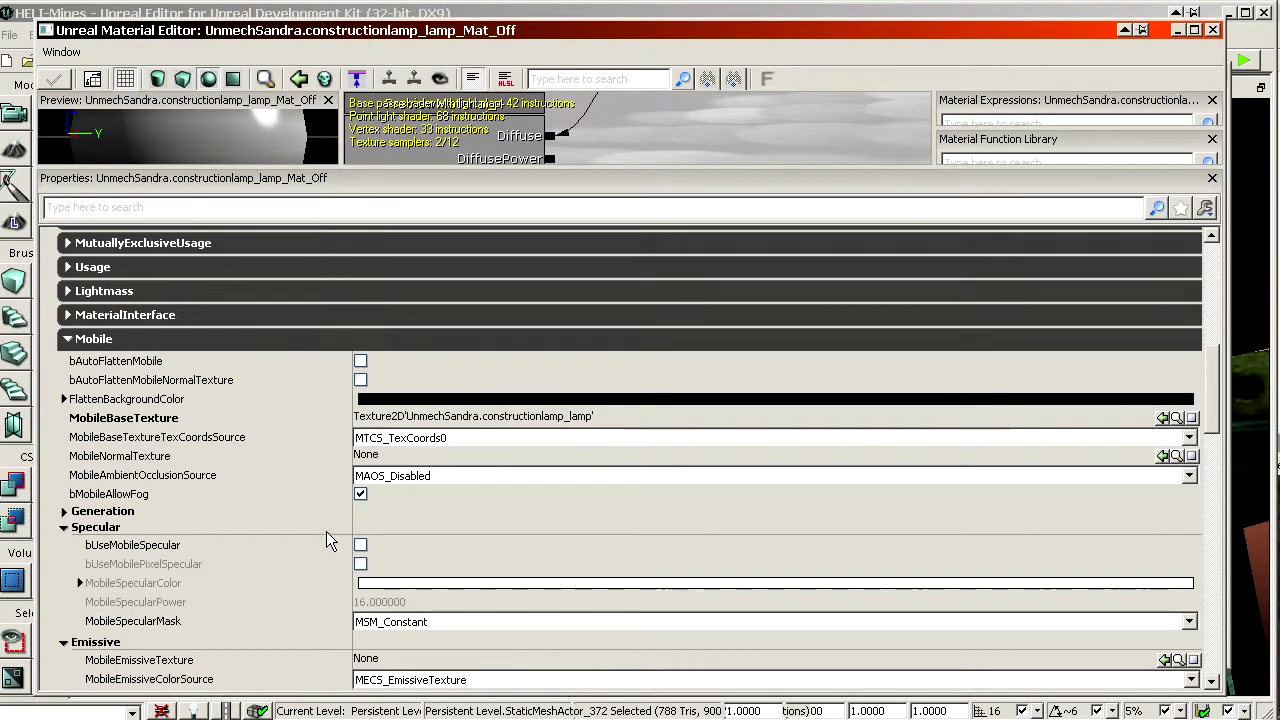
scroll(330, 530, "down", 2)
left_click(1213, 31)
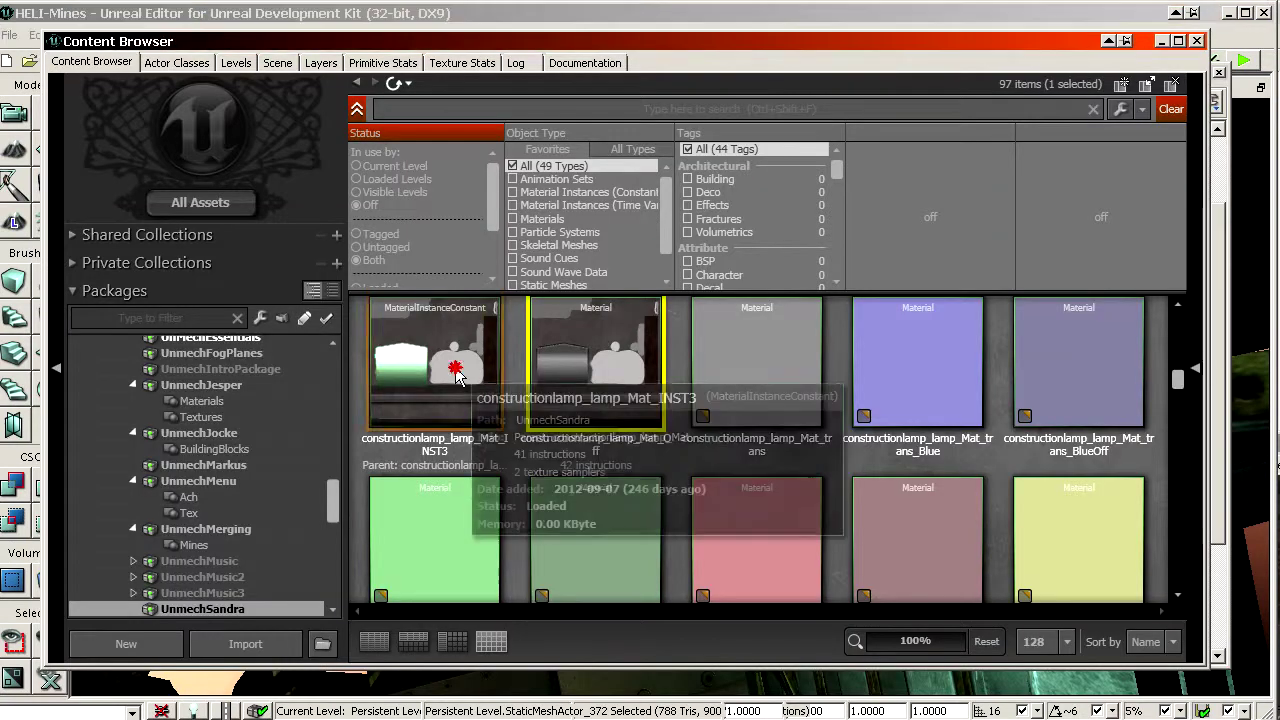
Open the parent of constructionlamp_lamp_Mat_INST3 and examine its mobile base, normal, emissive and environment texture settings
double_click(461, 371)
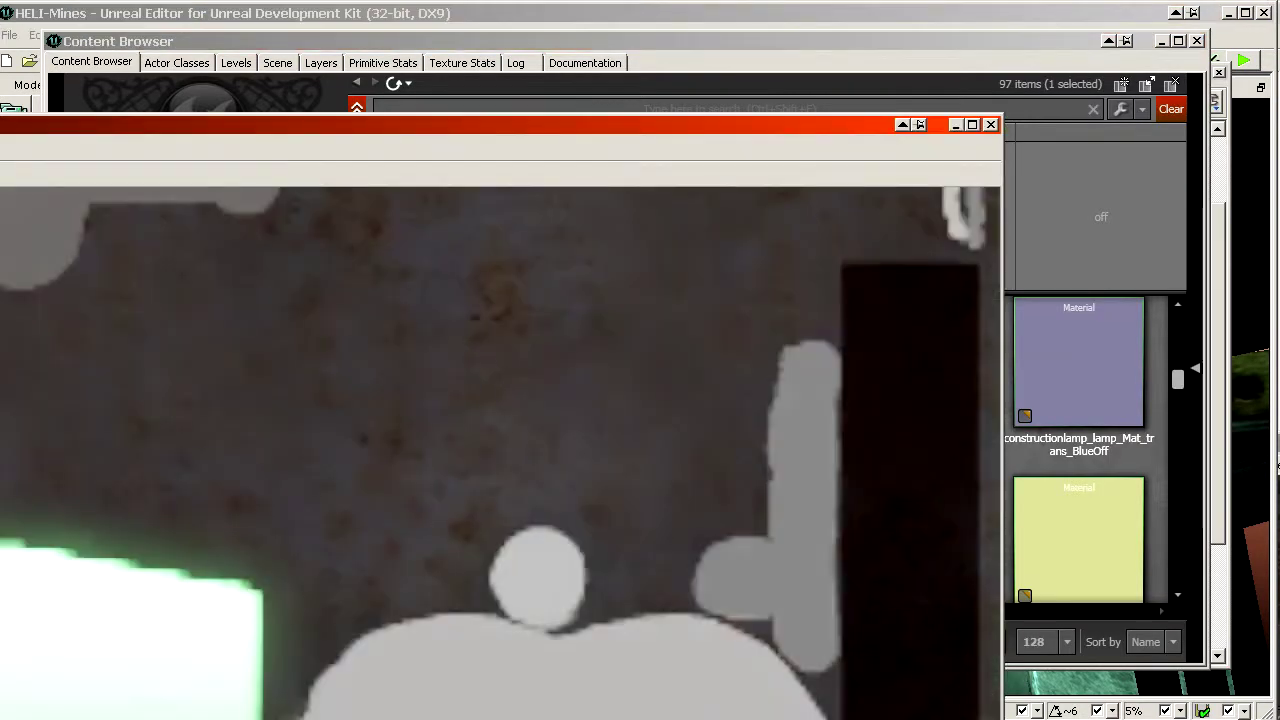
left_click(0, 320)
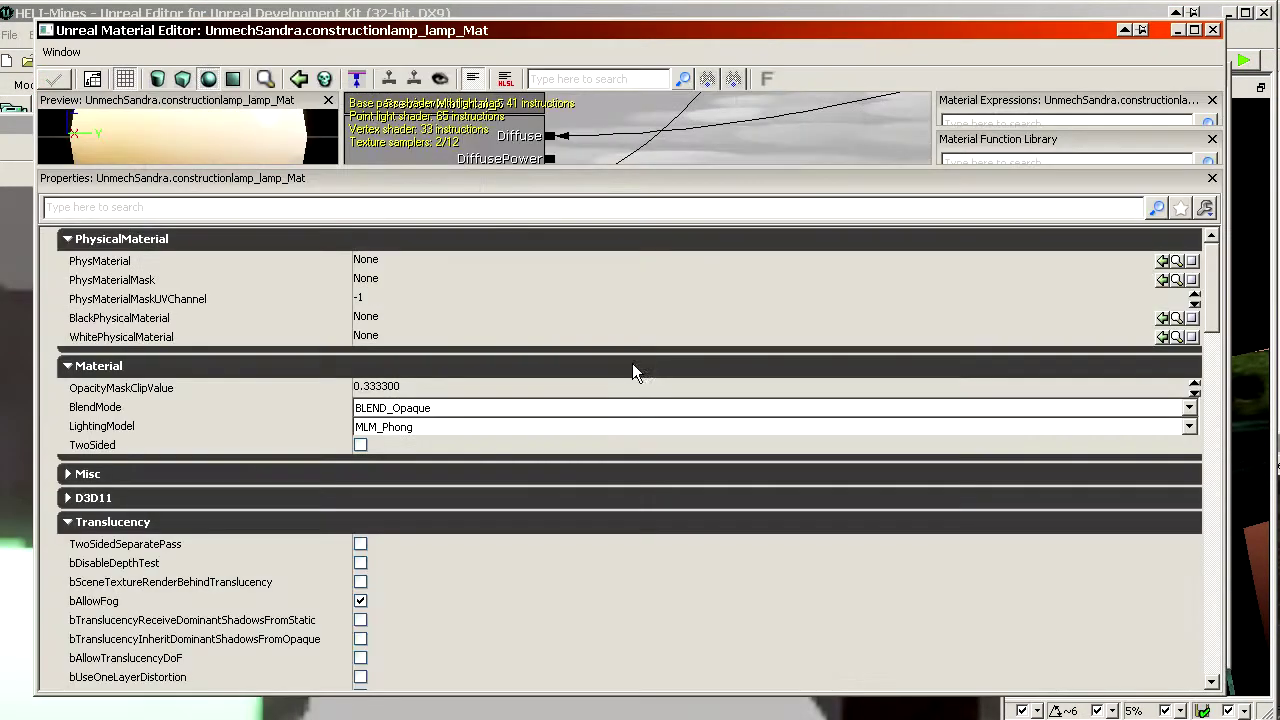
scroll(446, 552, "down", 9)
scroll(486, 523, "down", 2)
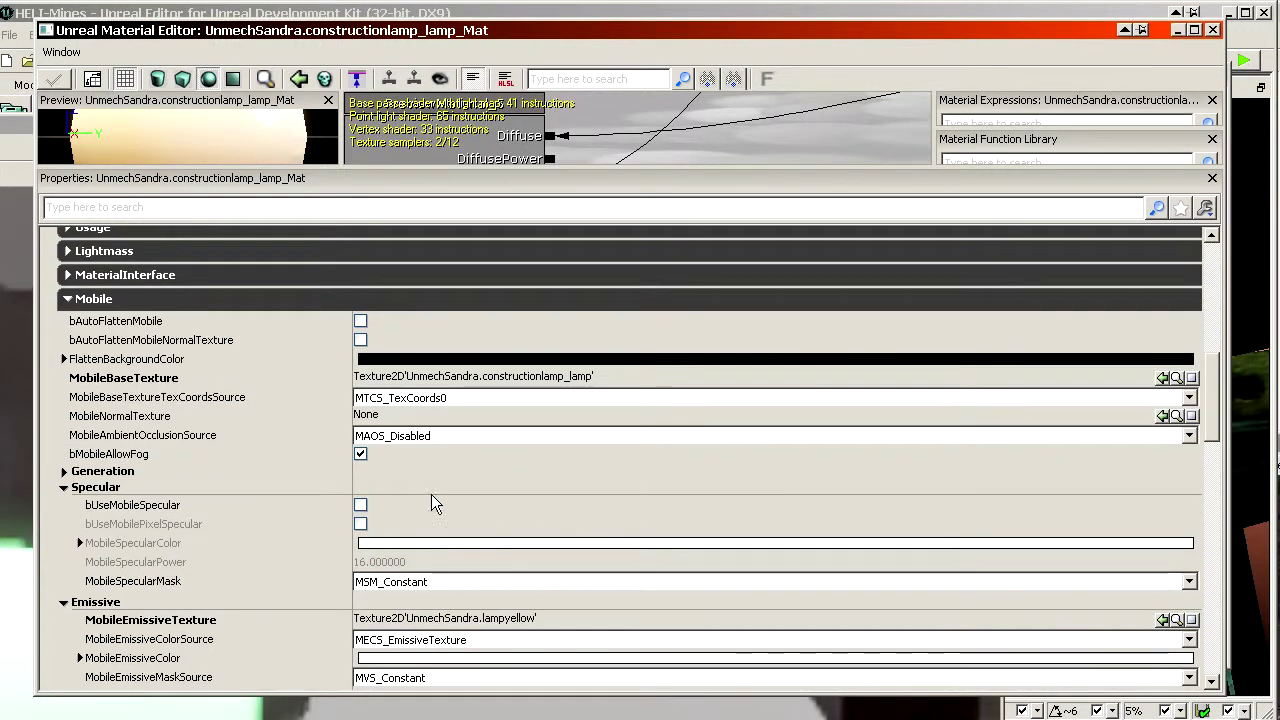
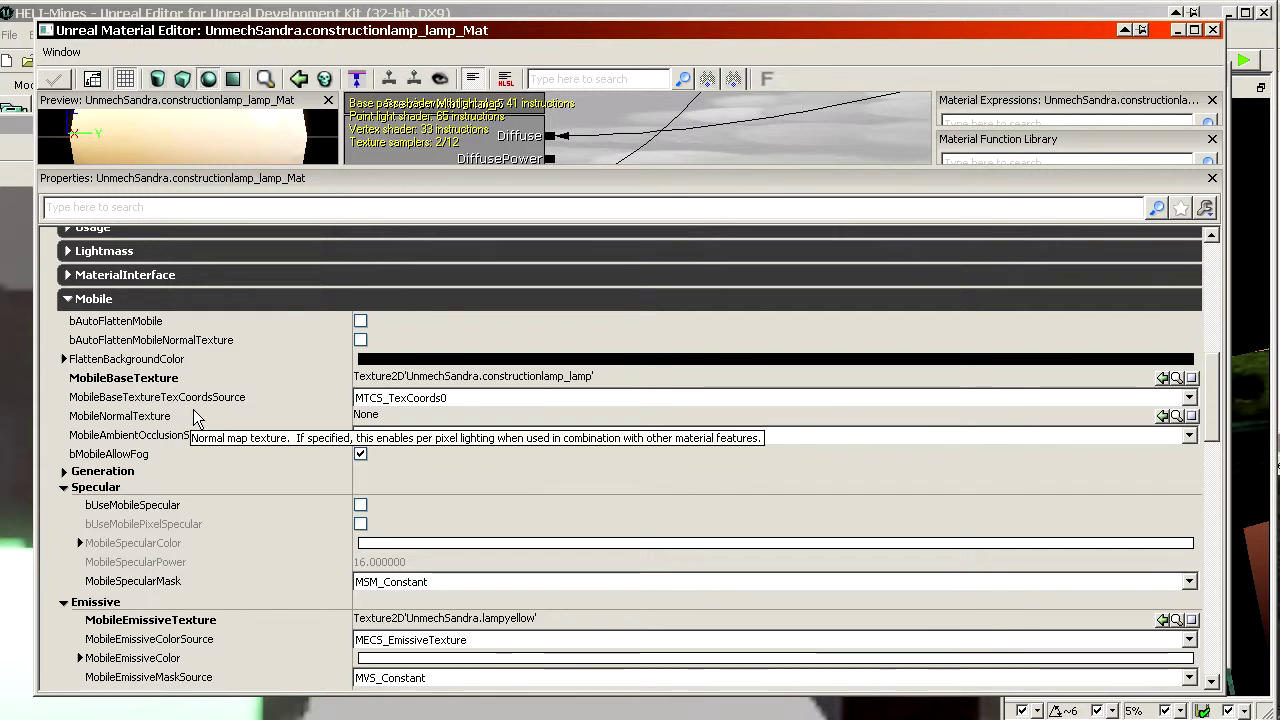
scroll(132, 425, "down", 2)
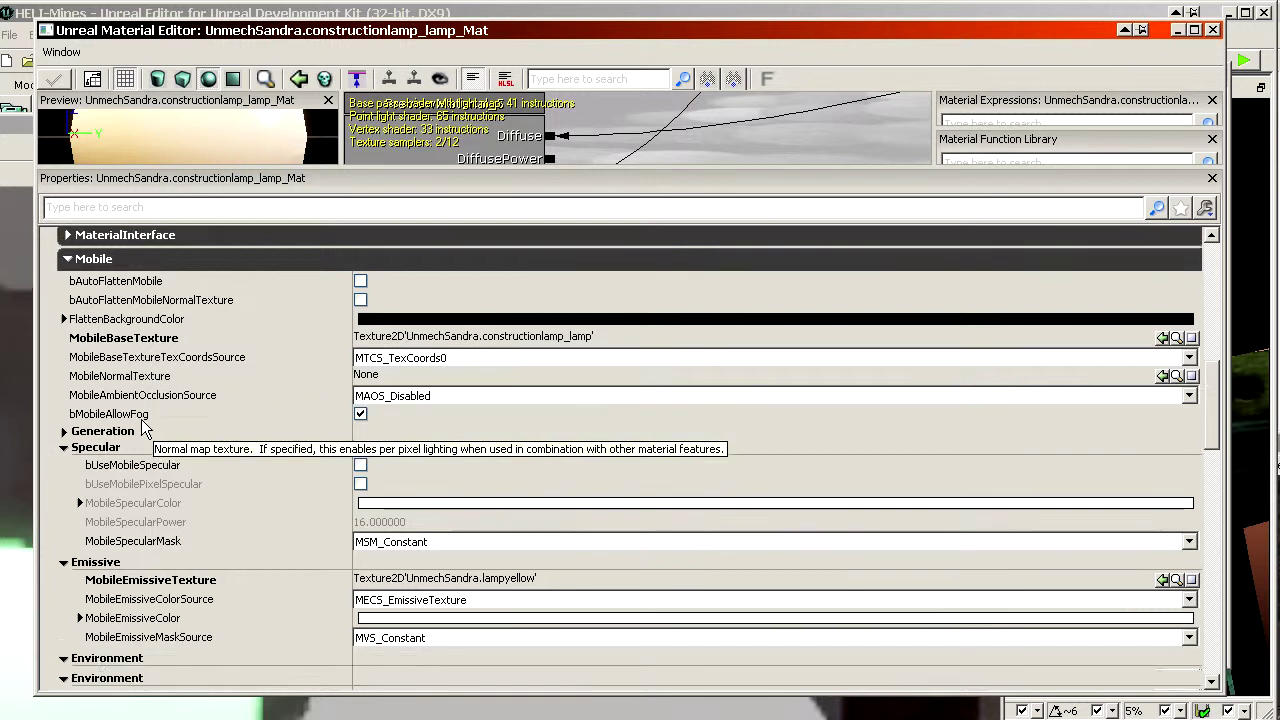
scroll(140, 380, "down", 5)
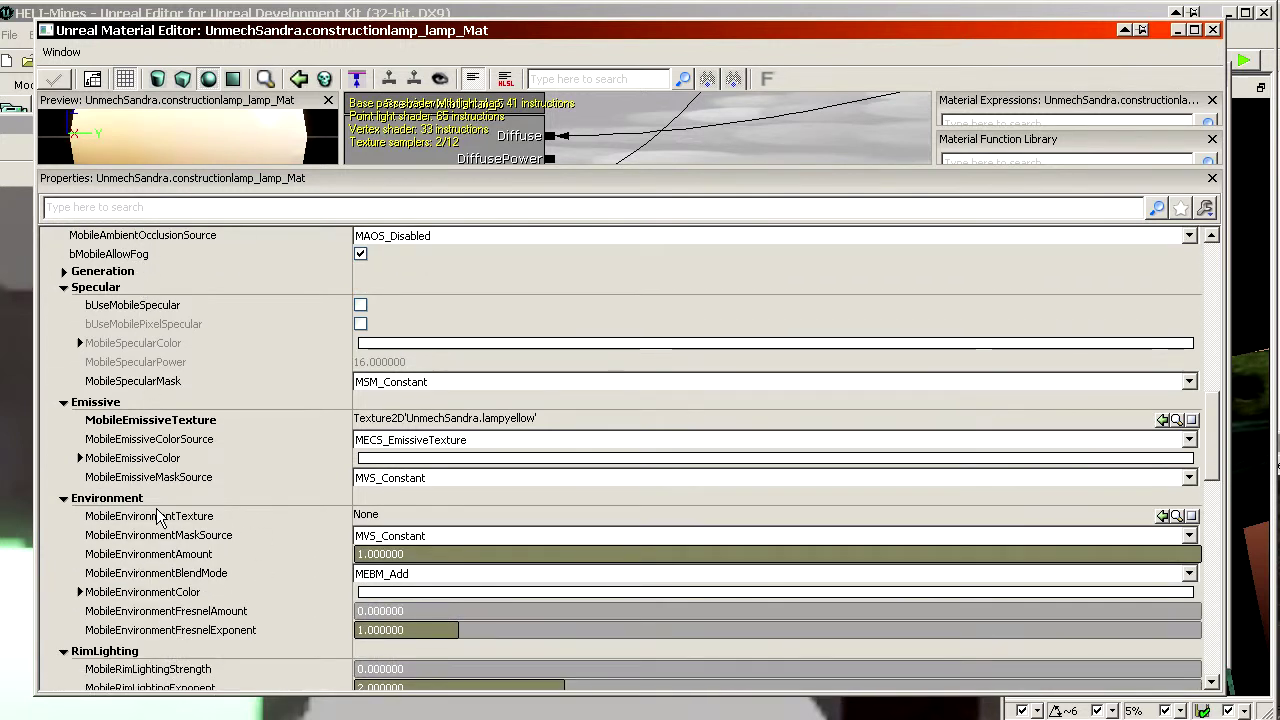
left_click(157, 516)
scroll(175, 470, "up", 5)
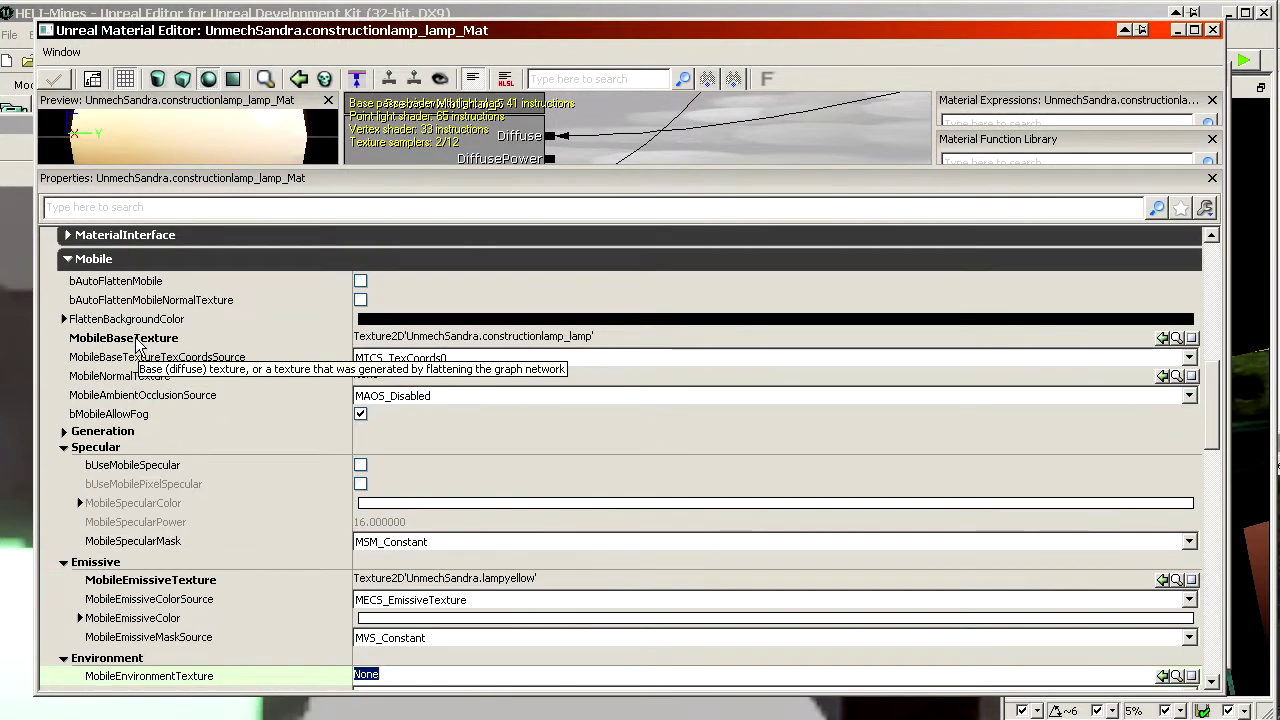
left_click(137, 343)
Locate constructionlamp_lamp_Mat's mobile emissive texture among its colour variants in the assets, and close both lamp material editors
left_click(225, 588)
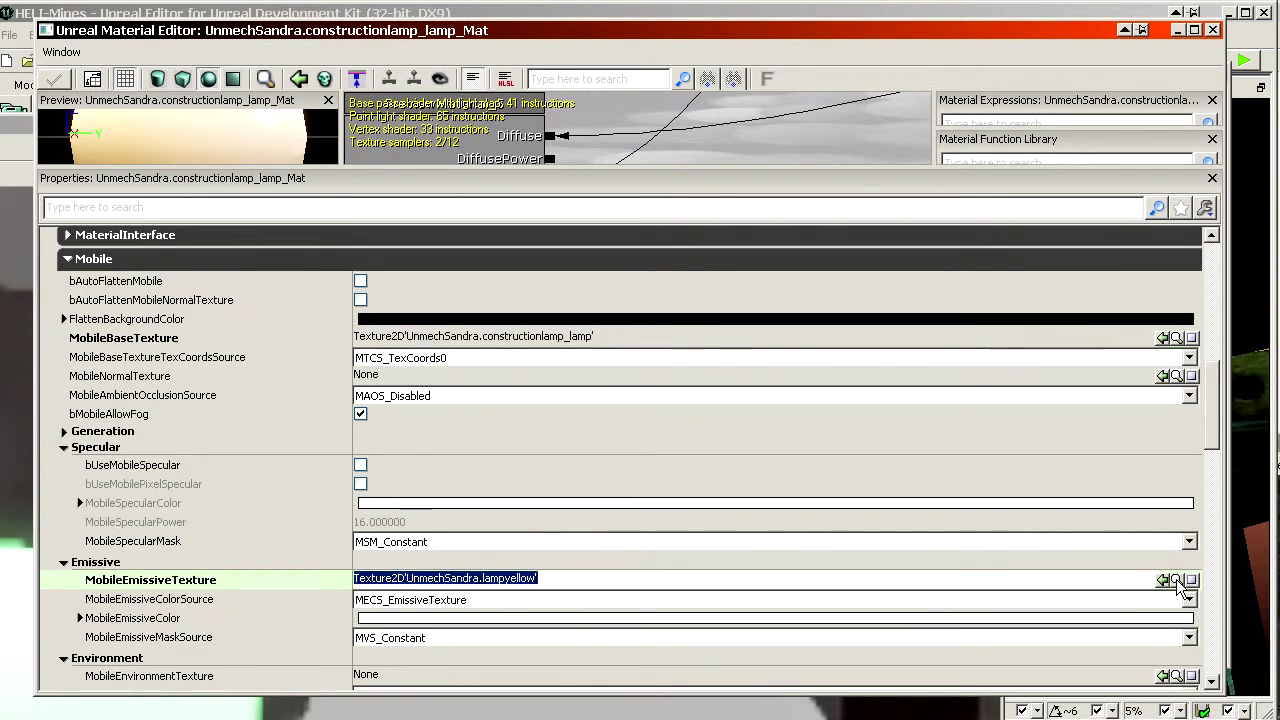
left_click(1177, 582)
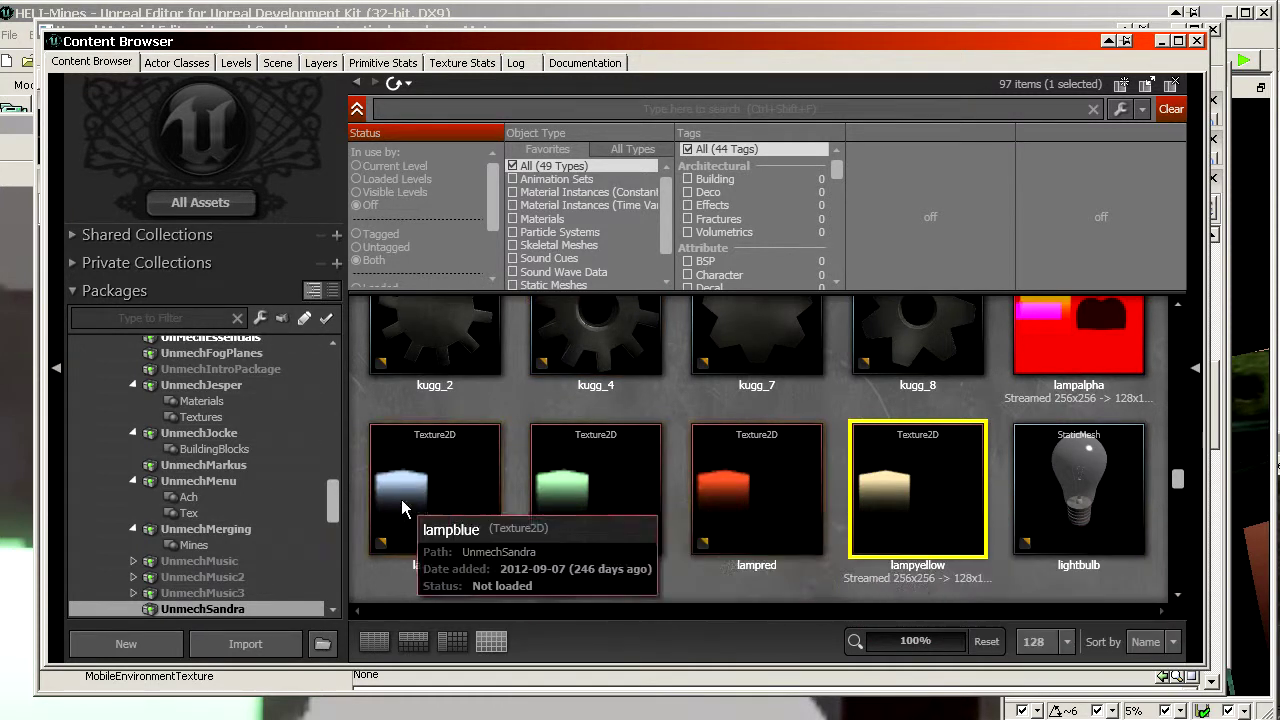
left_click_drag(178, 50, 507, 136)
left_click(405, 160)
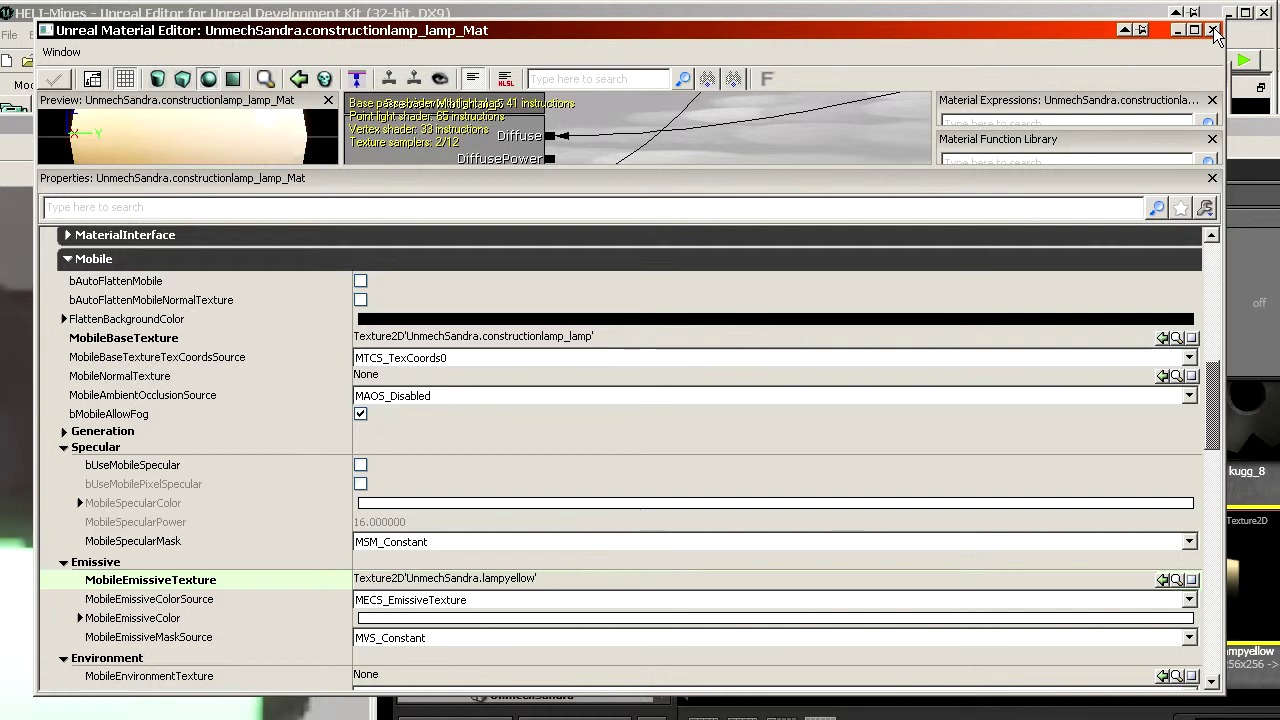
left_click(1215, 33)
left_click(974, 146)
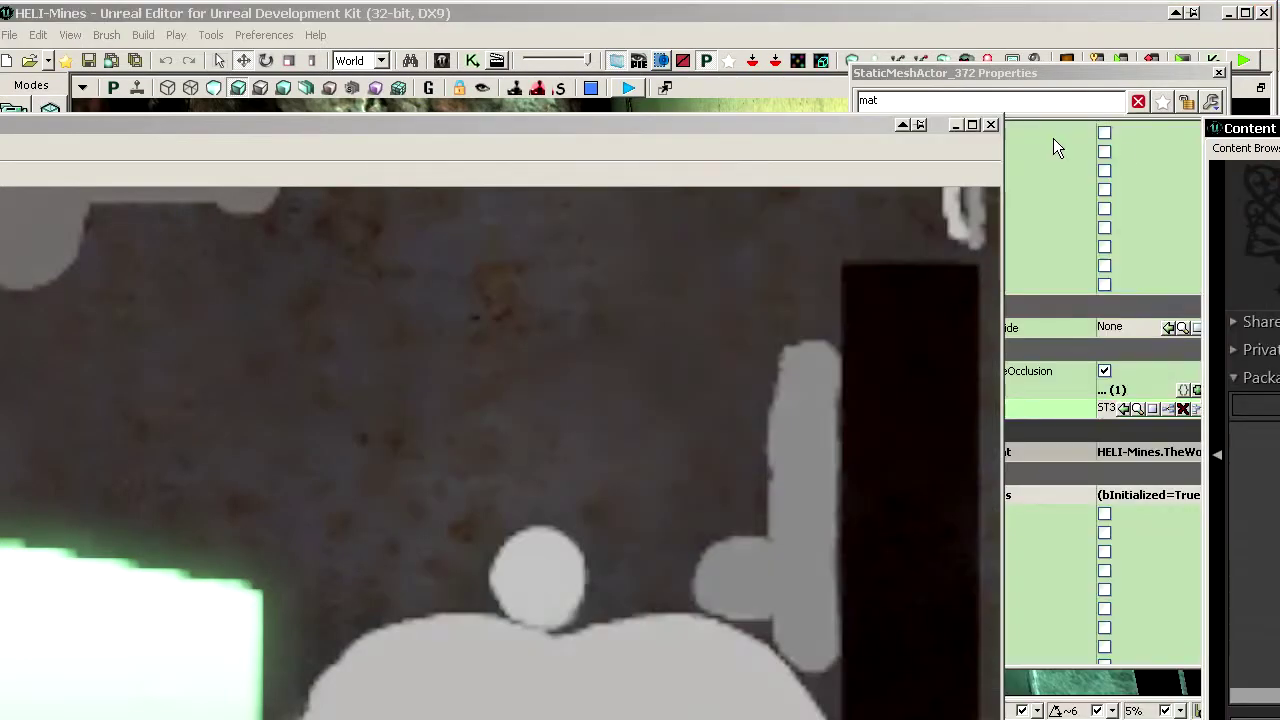
left_click(990, 127)
Show the level in wireframe and select the large low-poly background mesh behind the sloping truss
mouse_move(457, 411)
right_mouse_down()
mouse_move(457, 440)
mouse_move(560, 470)
mouse_move(540, 400)
mouse_move(660, 400)
mouse_move(500, 420)
mouse_move(430, 390)
mouse_move(450, 405)
mouse_move(390, 410)
mouse_move(430, 420)
mouse_move(440, 440)
mouse_move(430, 420)
mouse_move(450, 410)
mouse_move(430, 400)
mouse_move(460, 405)
mouse_move(420, 400)
mouse_move(520, 395)
mouse_move(465, 410)
right_mouse_up()
left_click(169, 88)
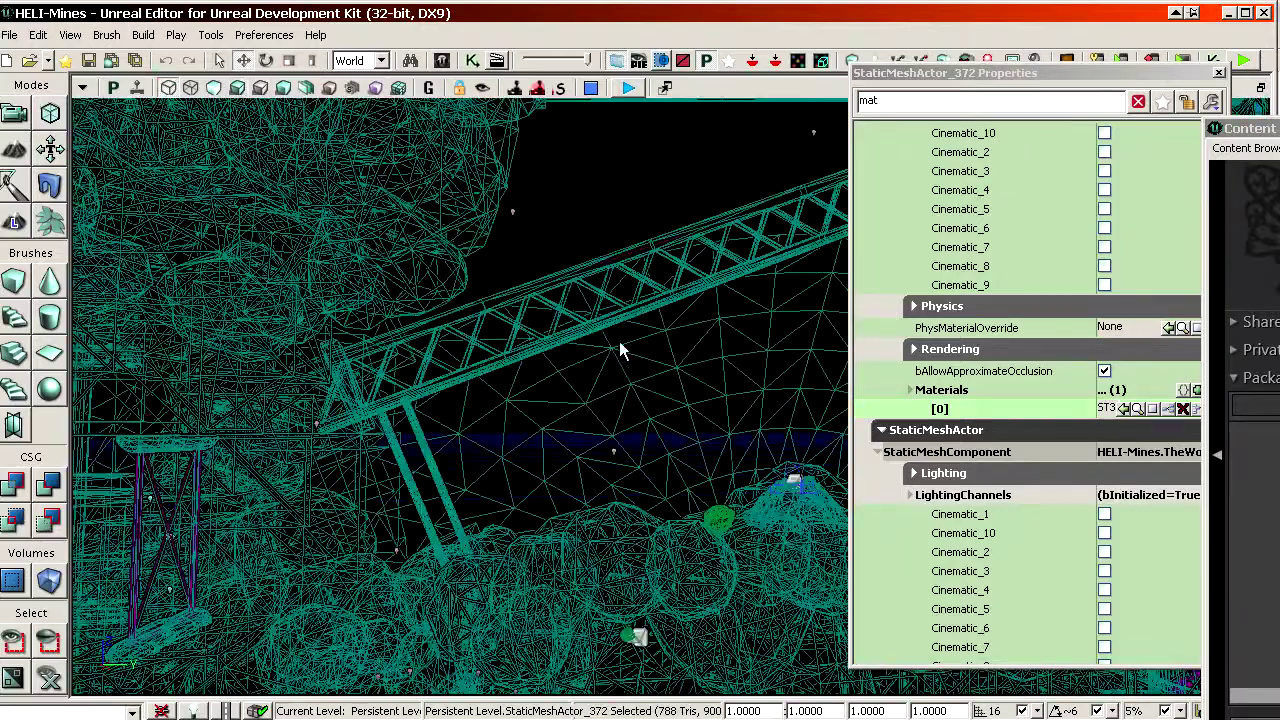
right_click_drag(619, 345, 620, 375)
left_click(612, 379)
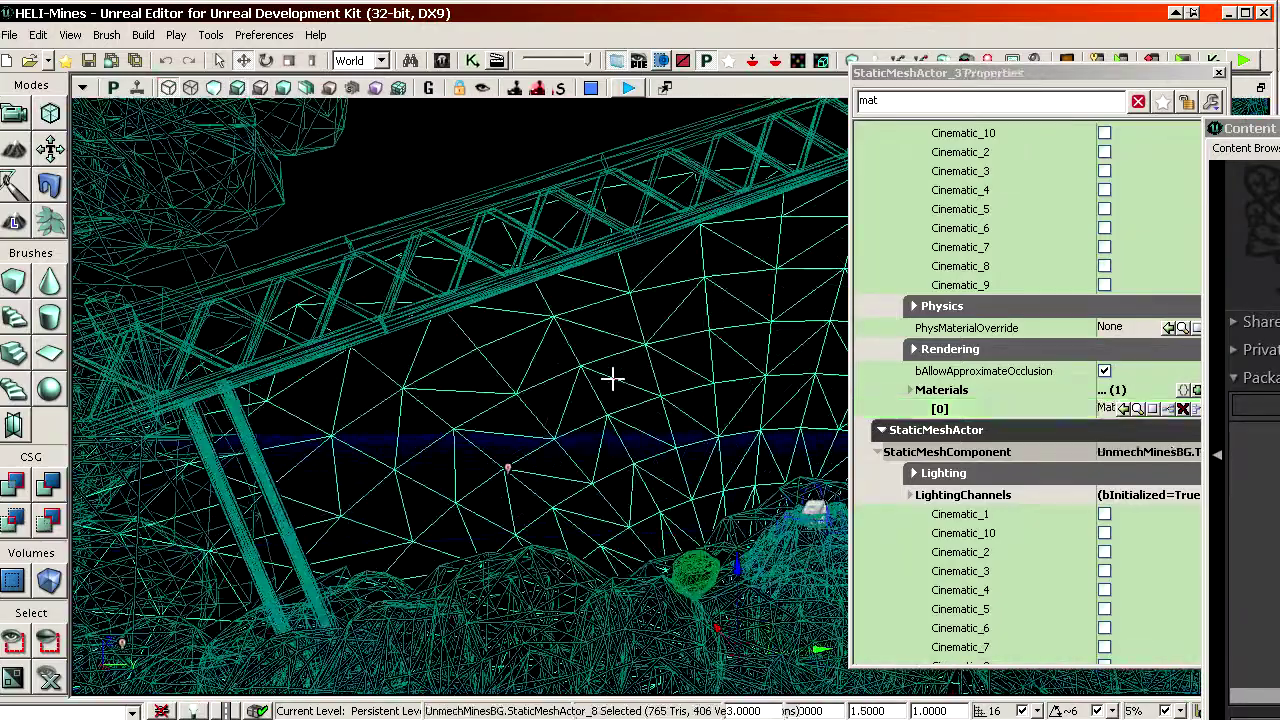
Return the level to lit shading, select the orange background mesh, and make the UnmechMineCave level visible
left_click(236, 90)
mouse_move(460, 400)
right_mouse_down()
mouse_move(445, 405)
mouse_move(485, 400)
mouse_move(480, 380)
mouse_move(455, 385)
mouse_move(468, 395)
right_mouse_up()
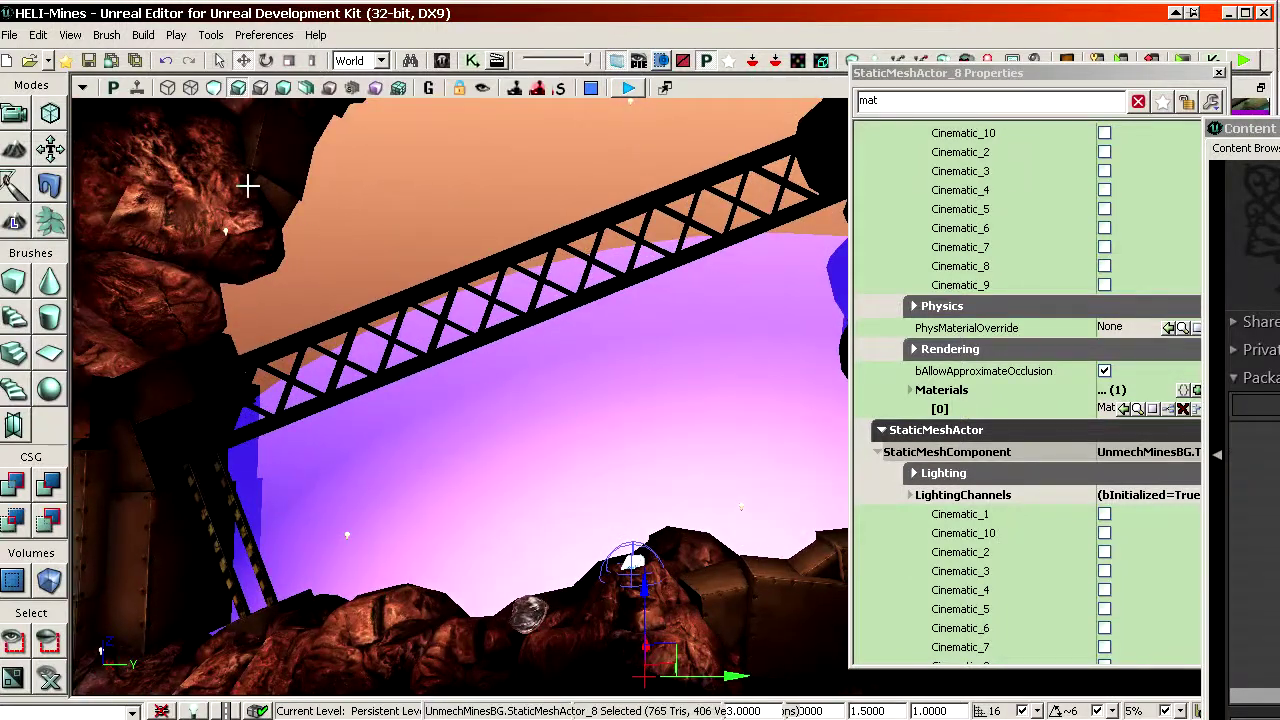
left_click(248, 185)
right_click_drag(248, 185, 252, 205)
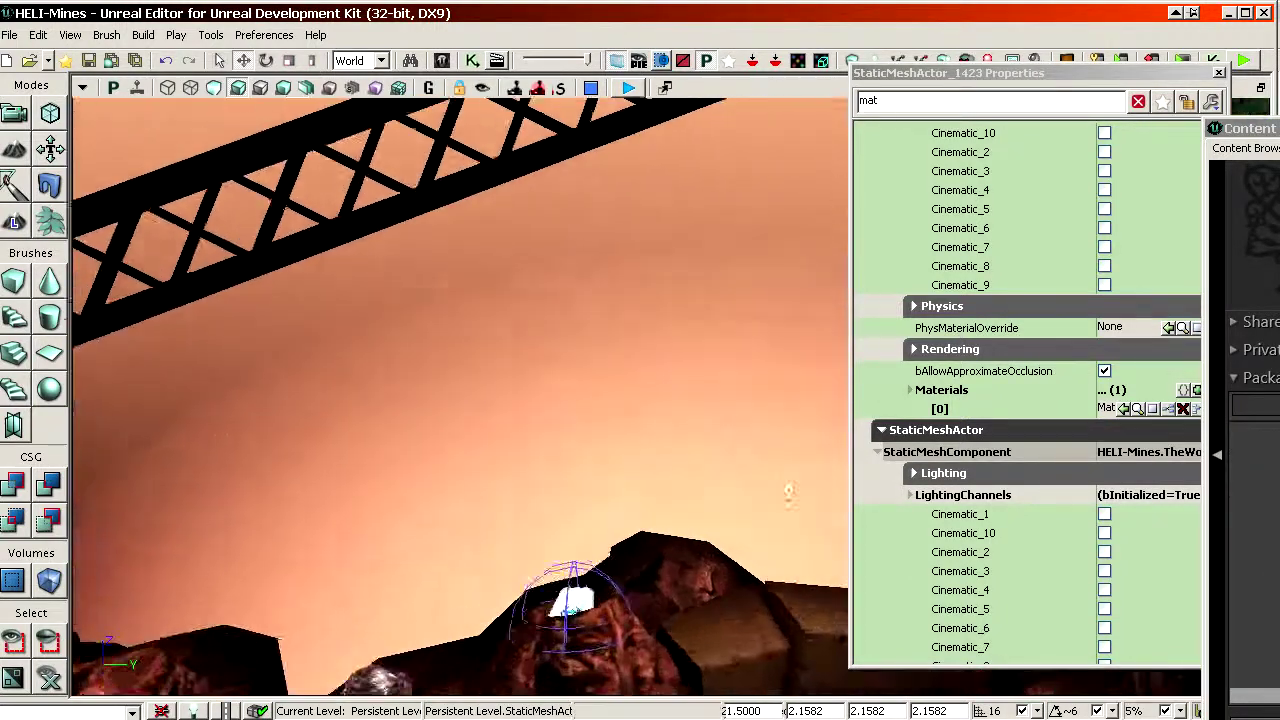
mouse_move(750, 308)
right_mouse_down()
mouse_move(747, 285)
mouse_move(750, 308)
right_mouse_up()
left_click_drag(1278, 128, 455, 62)
left_click(381, 82)
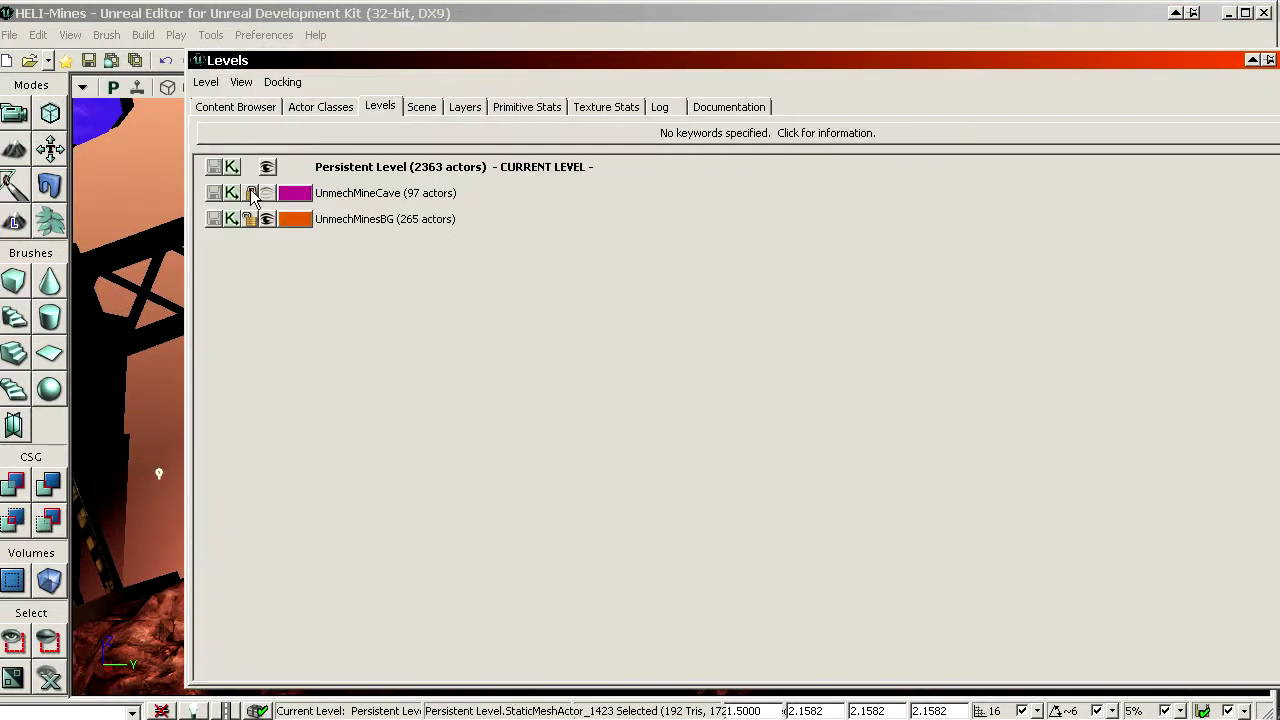
left_click(274, 197)
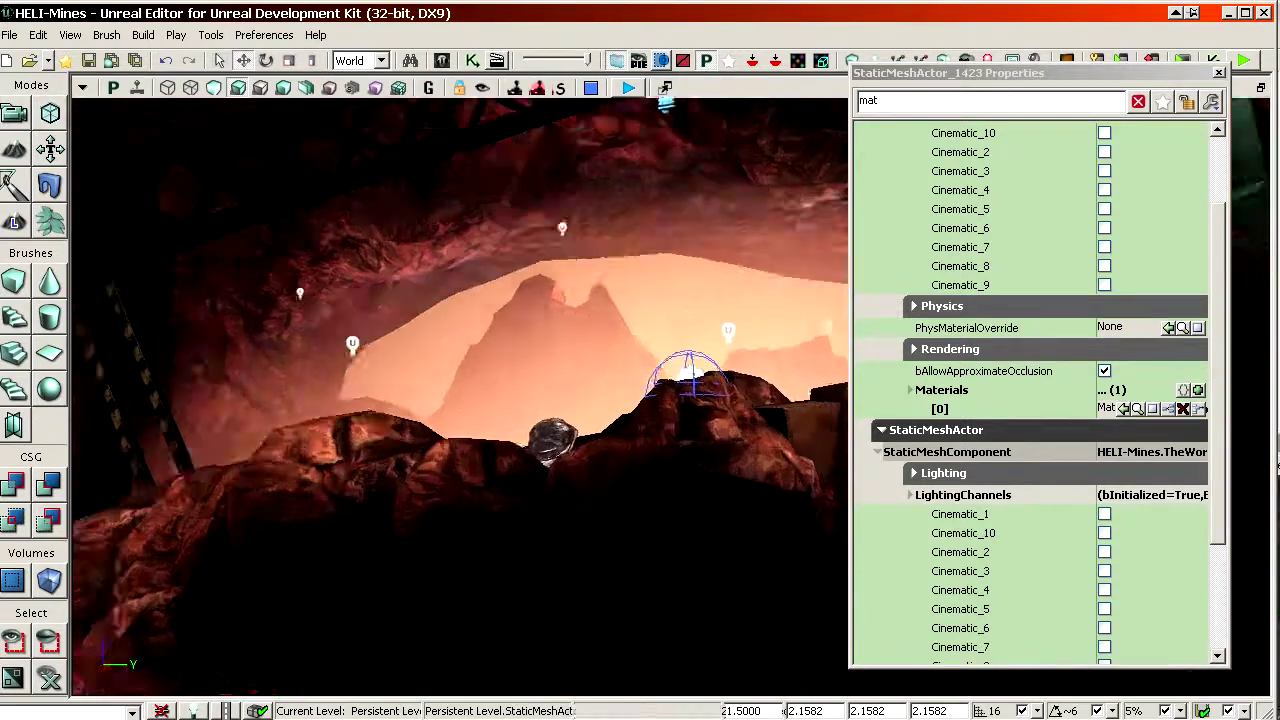
Select the background glow mesh in the opening behind the sloping truss
middle_click_drag(497, 456, 497, 410)
left_click_drag(588, 384, 565, 324)
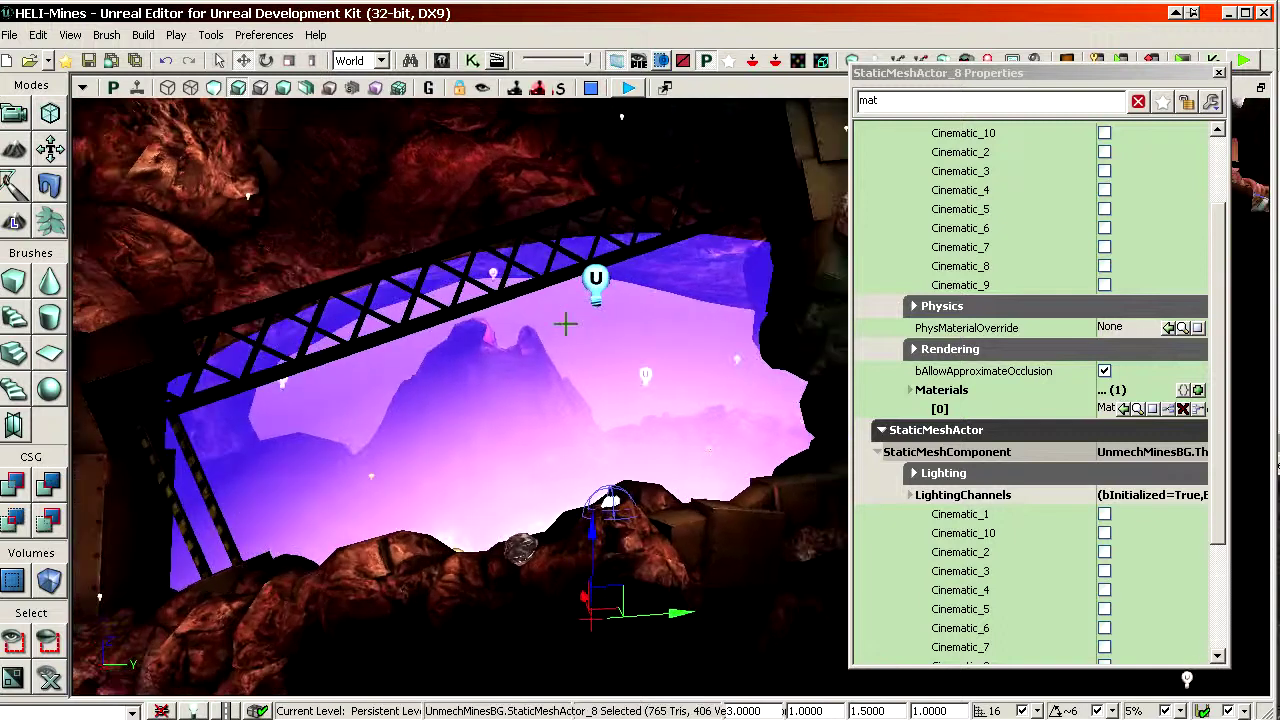
middle_click_drag(594, 359, 592, 391)
left_click(592, 391)
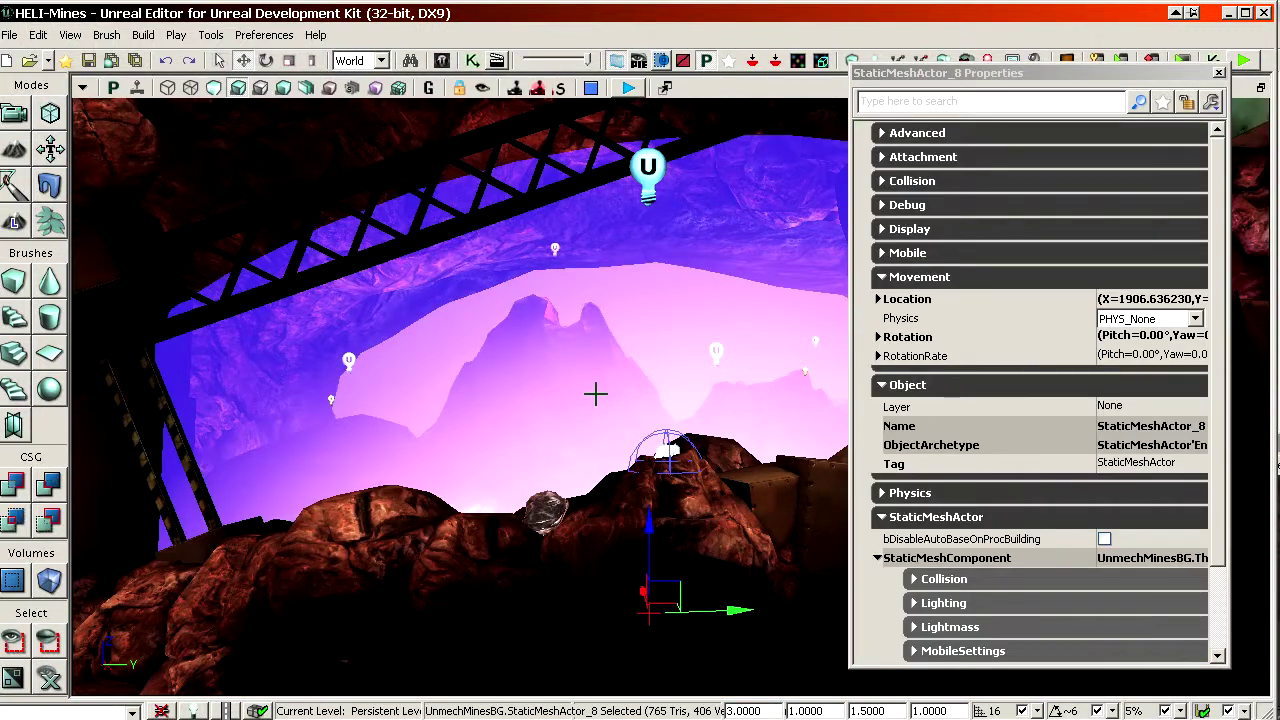
left_click_drag(584, 380, 576, 430)
middle_click_drag(576, 430, 570, 345)
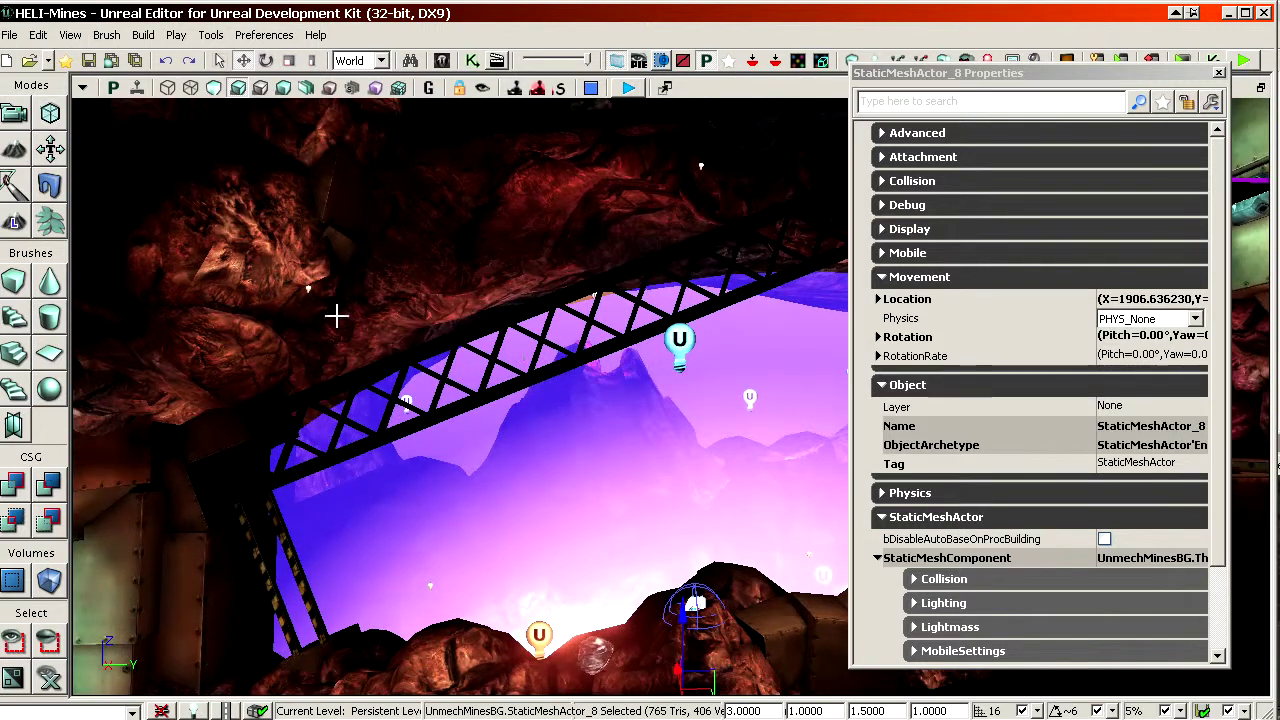
Move the glow mesh along X to 1970.636 and frame it clear of the cave rocks
left_click(337, 314)
left_click_drag(628, 585, 584, 635)
left_click(580, 529)
left_click_drag(636, 560, 632, 558)
left_click_drag(732, 574, 0, 574, "shift")
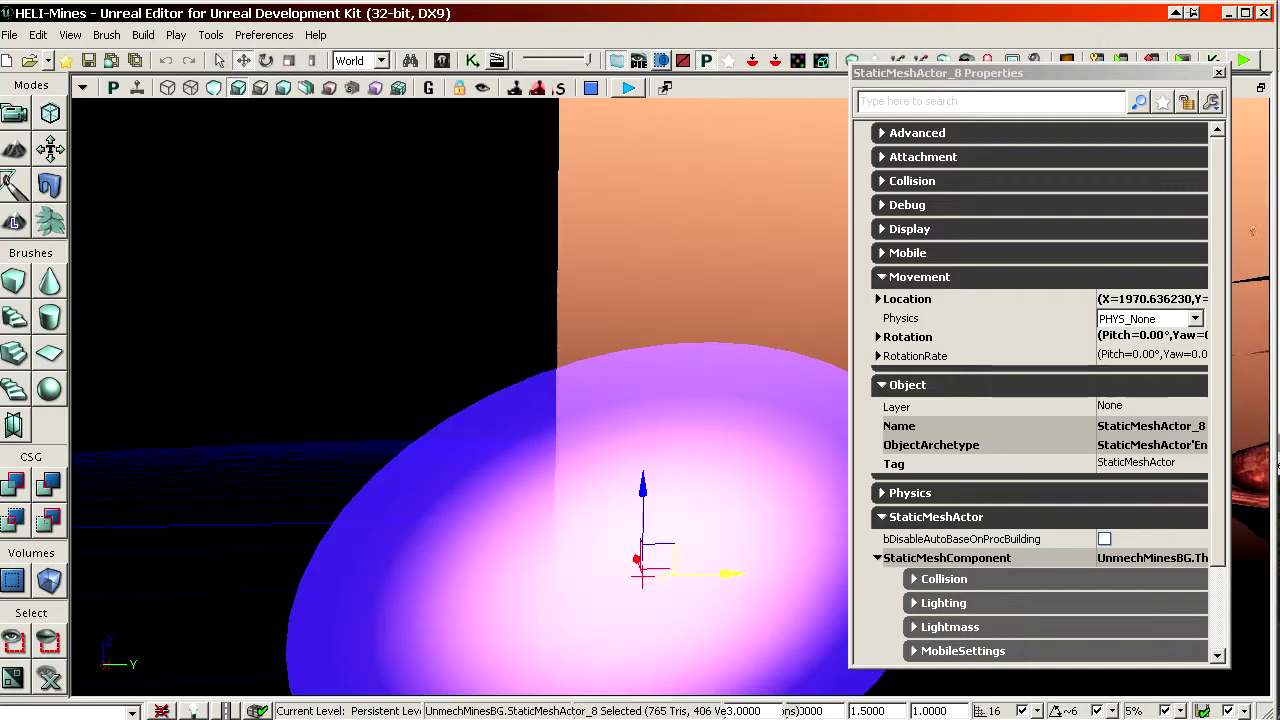
Examine the glow disc's triangle layout in wireframe, restore lit shading, and clear the selection
left_click(168, 89)
mouse_move(307, 212)
right_mouse_down()
mouse_move(285, 220)
mouse_move(307, 212)
right_mouse_up()
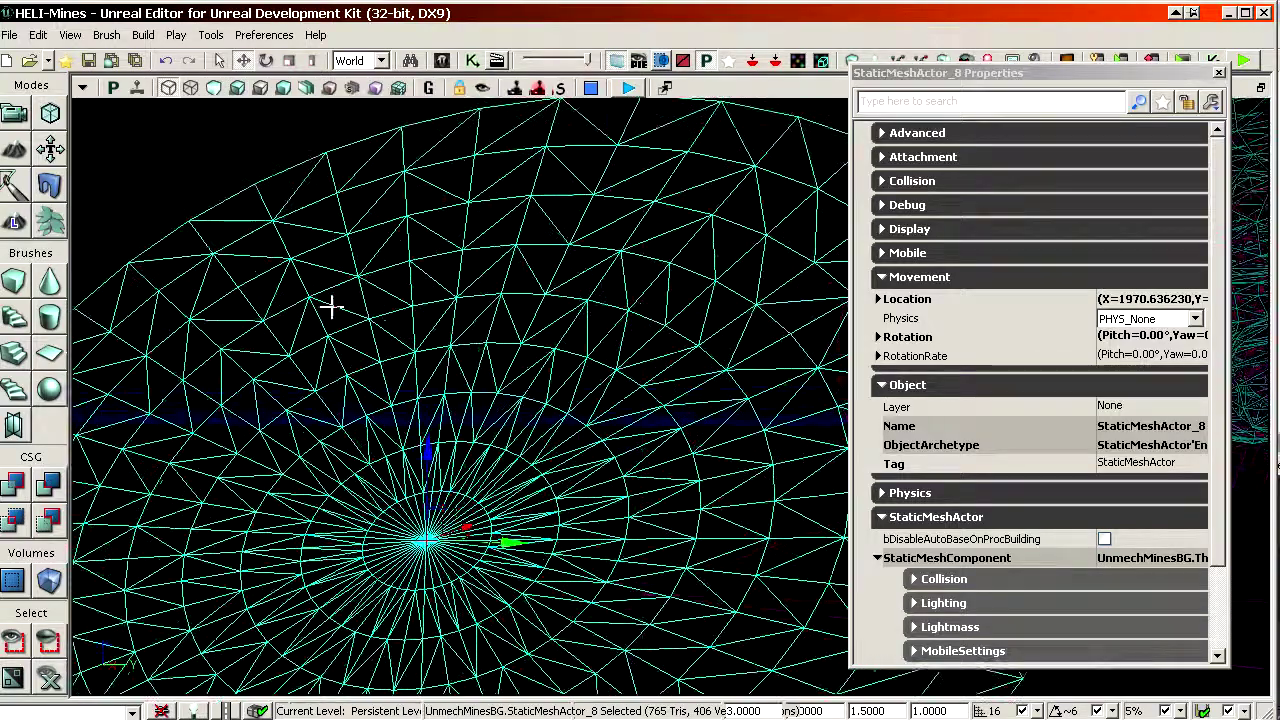
left_click(239, 88)
scroll(305, 211, "down", 2)
left_click(240, 202)
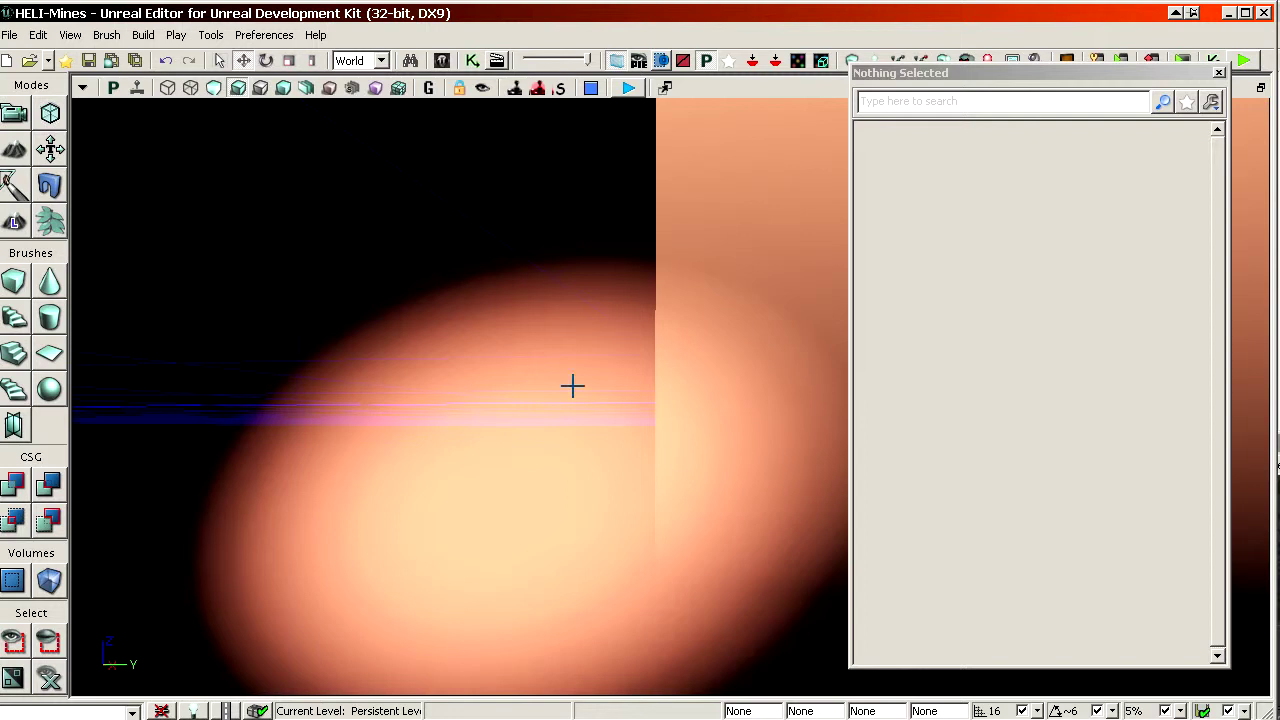
Select the glow disc, start vertex Mesh Paint on it, and set the paint color to black with a value of 0.00
left_click(442, 475)
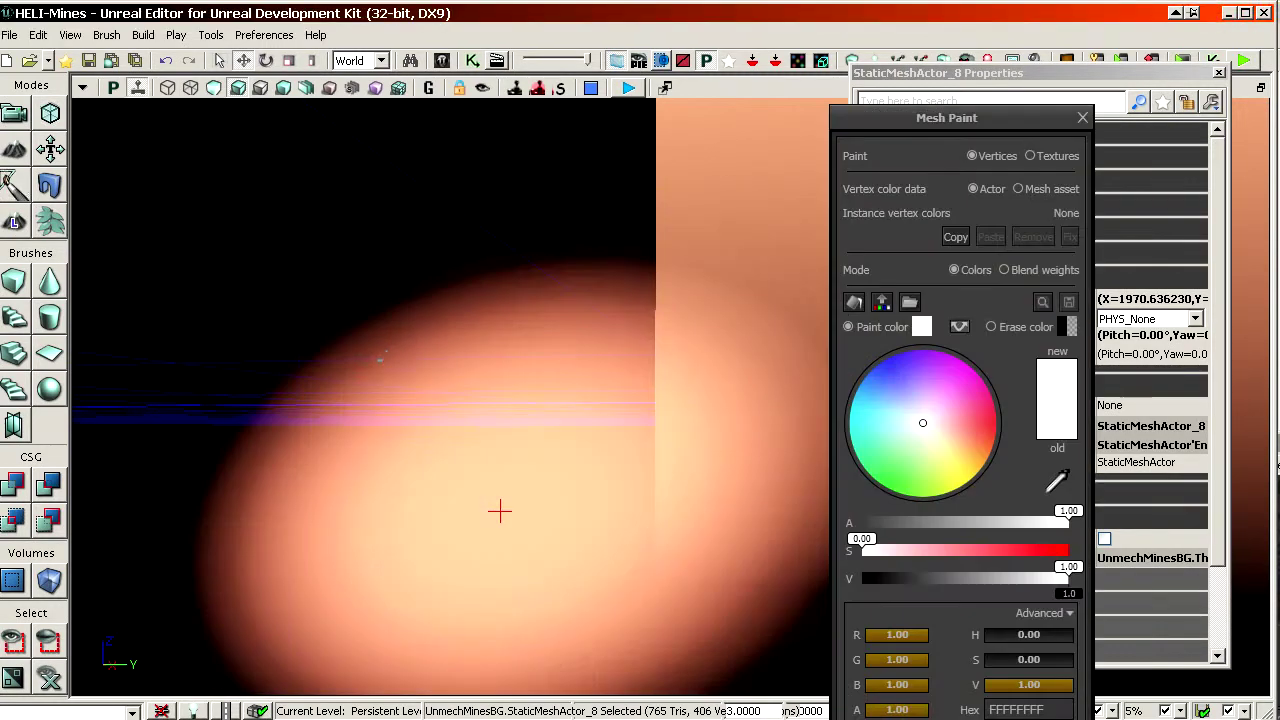
mouse_move(373, 325)
left_mouse_down()
mouse_move(327, 115)
mouse_move(412, 424)
left_mouse_up()
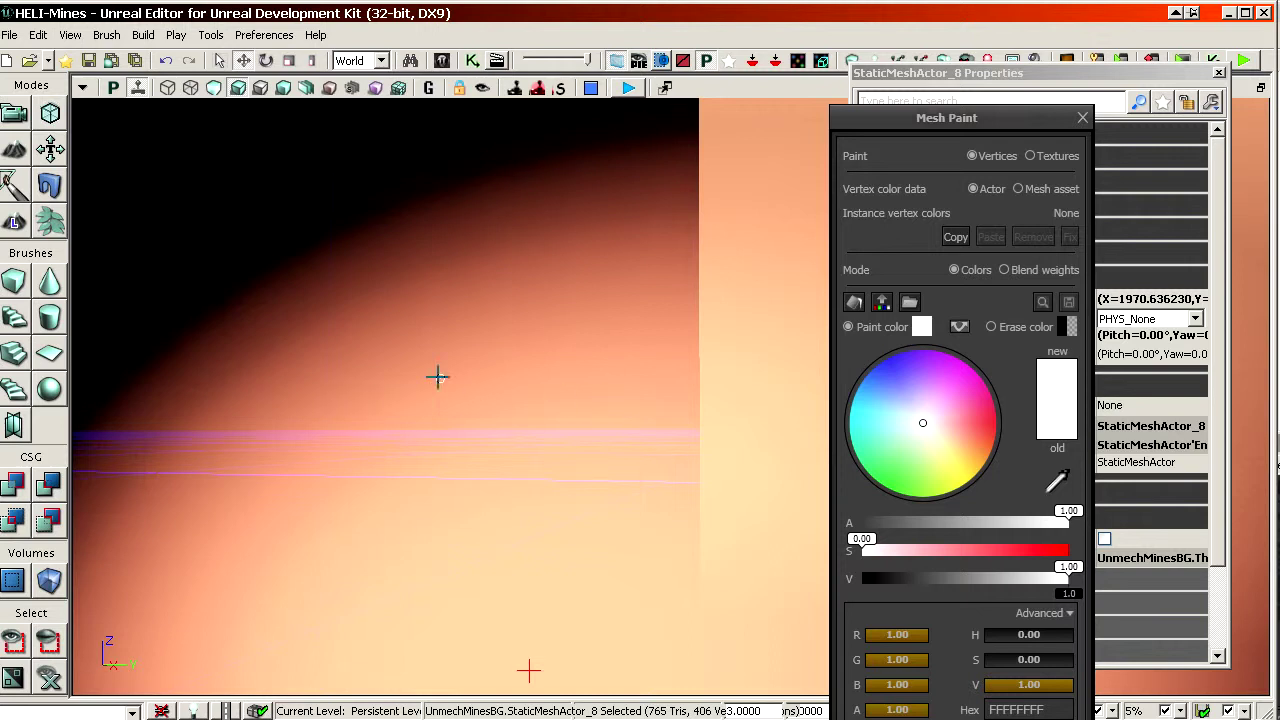
left_click_drag(437, 376, 434, 373)
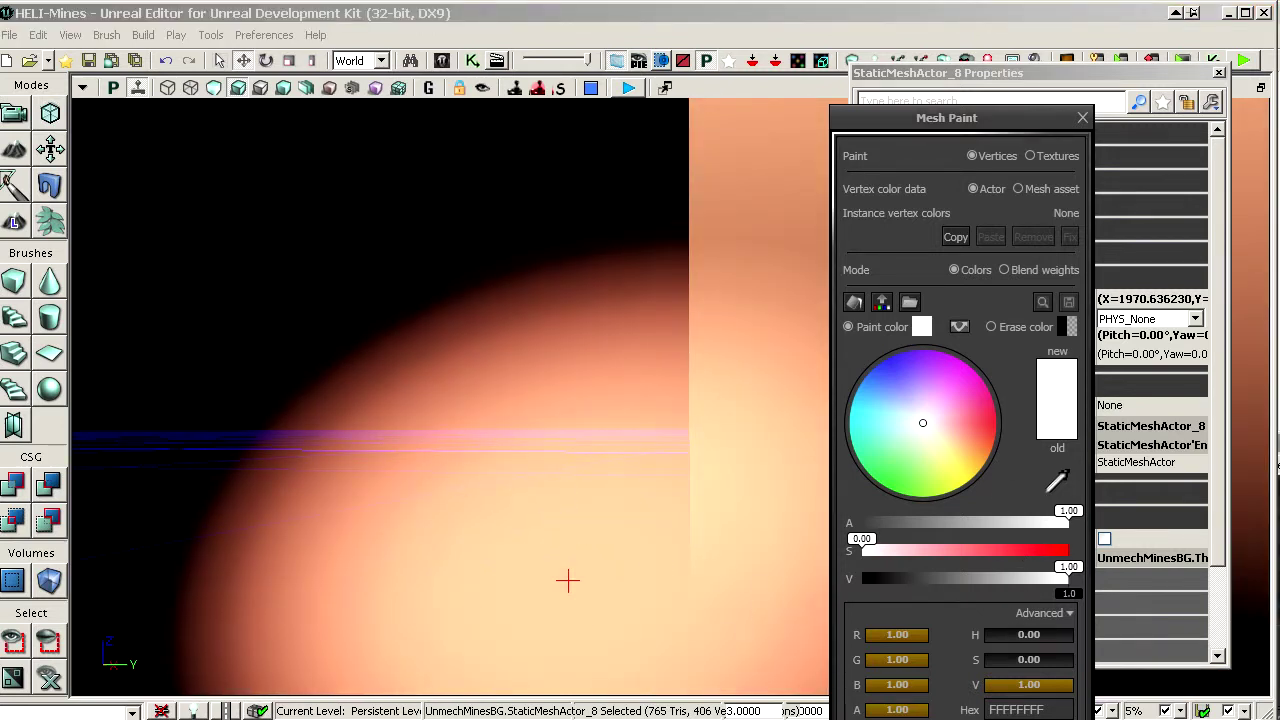
left_click_drag(910, 583, 858, 578)
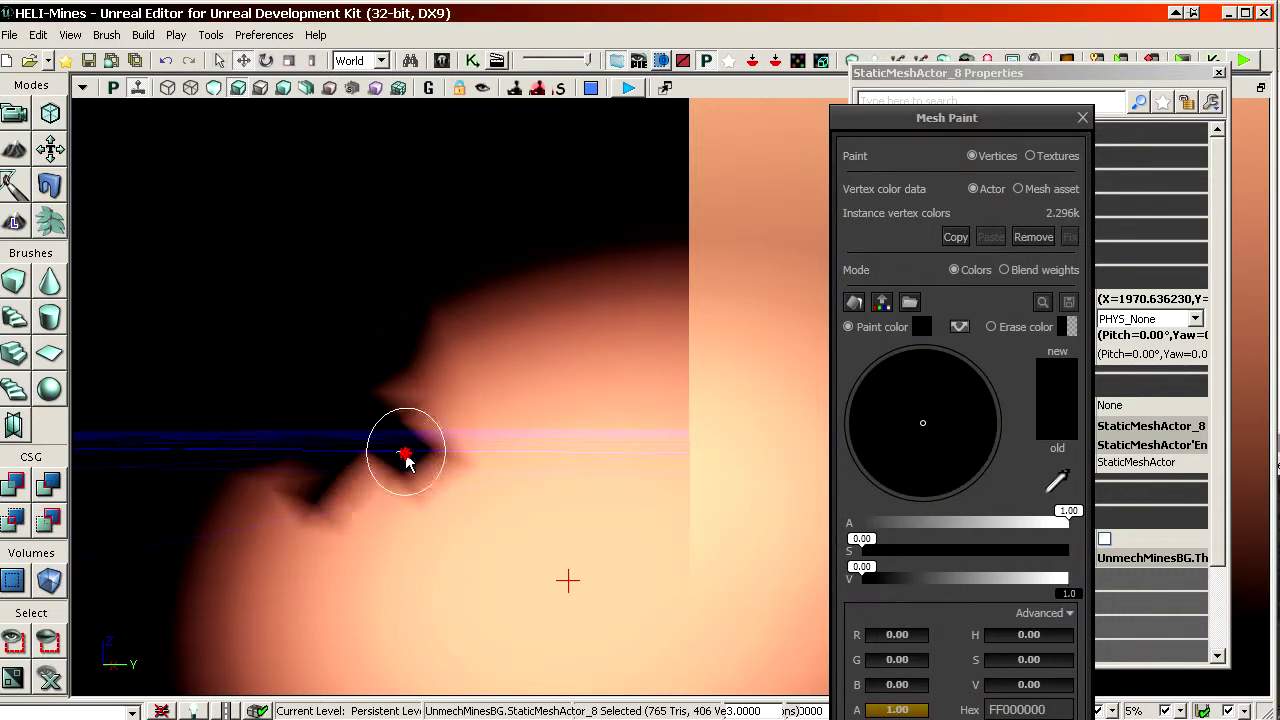
Paint black vertex colors over the upper-left edge of the glow disc
mouse_move(500, 340)
left_mouse_down("ctrl")
mouse_move(434, 437)
mouse_move(386, 571)
mouse_move(418, 528)
mouse_move(463, 550)
mouse_move(460, 510)
left_mouse_up("ctrl")
left_click_drag(364, 404, 259, 511, "ctrl")
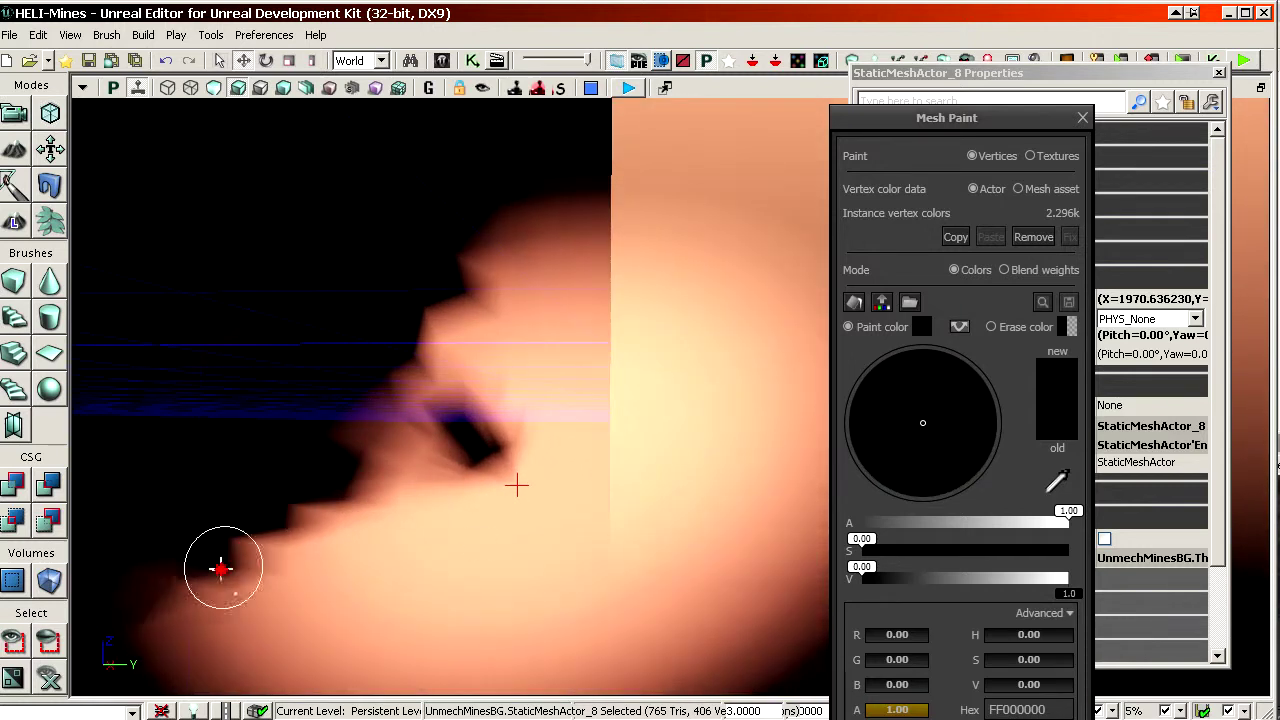
mouse_move(299, 453)
left_mouse_down()
mouse_move(299, 500)
mouse_move(340, 500)
mouse_move(350, 410)
left_mouse_up()
Leave Mesh Paint and select the water surface mesh beneath the green pipe outlet
mouse_move(577, 400)
left_mouse_down()
mouse_move(591, 474)
mouse_move(520, 494)
mouse_move(520, 414)
mouse_move(510, 520)
mouse_move(530, 600)
mouse_move(390, 611)
left_mouse_up()
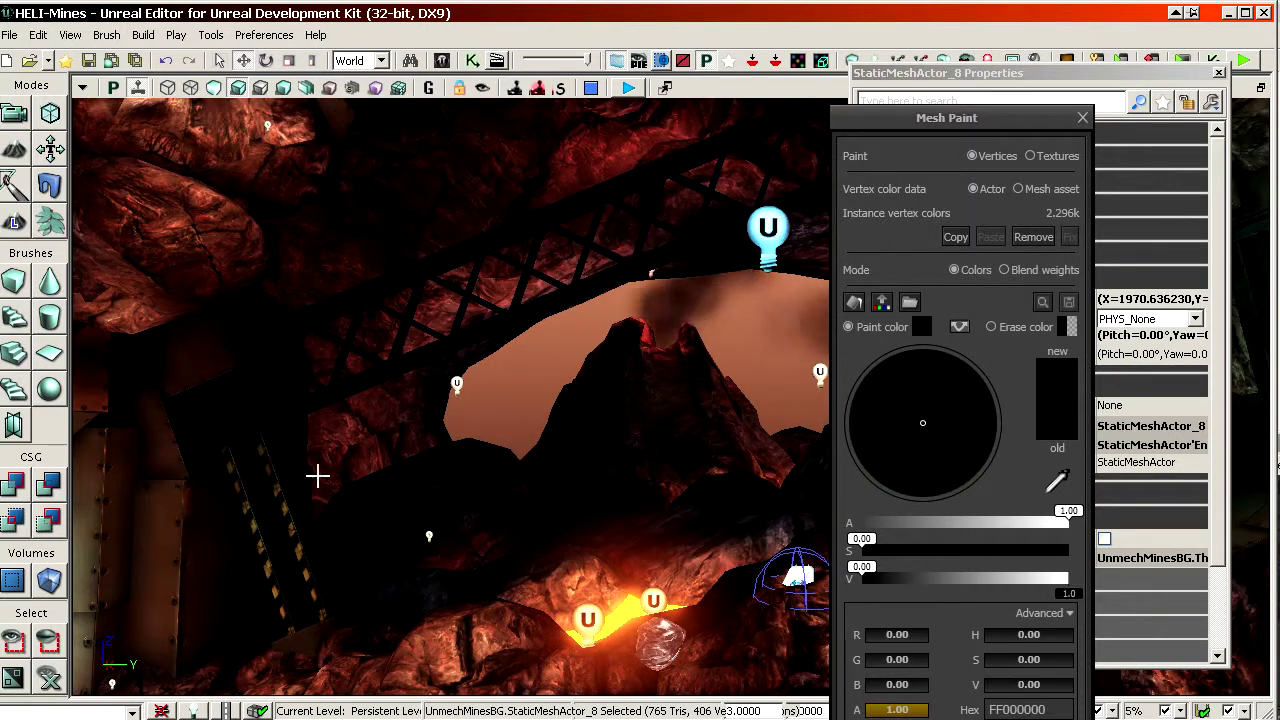
left_click_drag(557, 443, 435, 450)
left_click_drag(346, 450, 346, 265)
left_click_drag(463, 434, 813, 206)
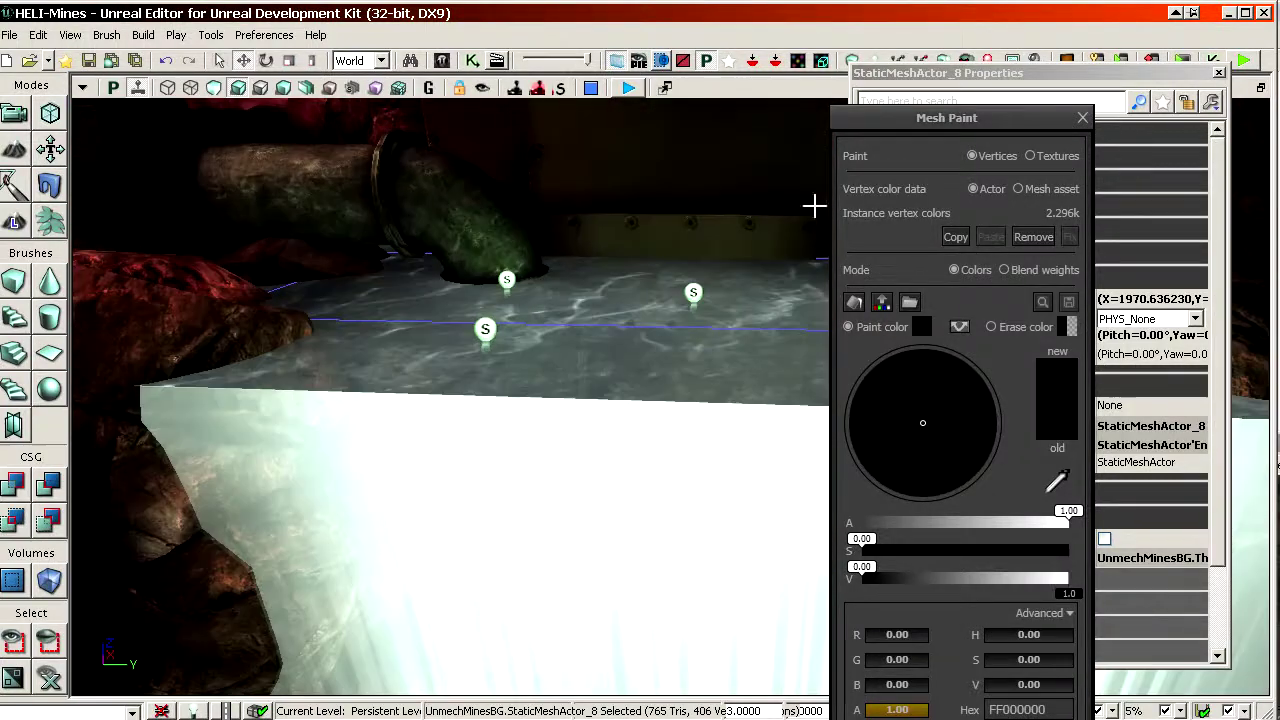
left_click(15, 114)
left_click_drag(497, 325, 497, 245)
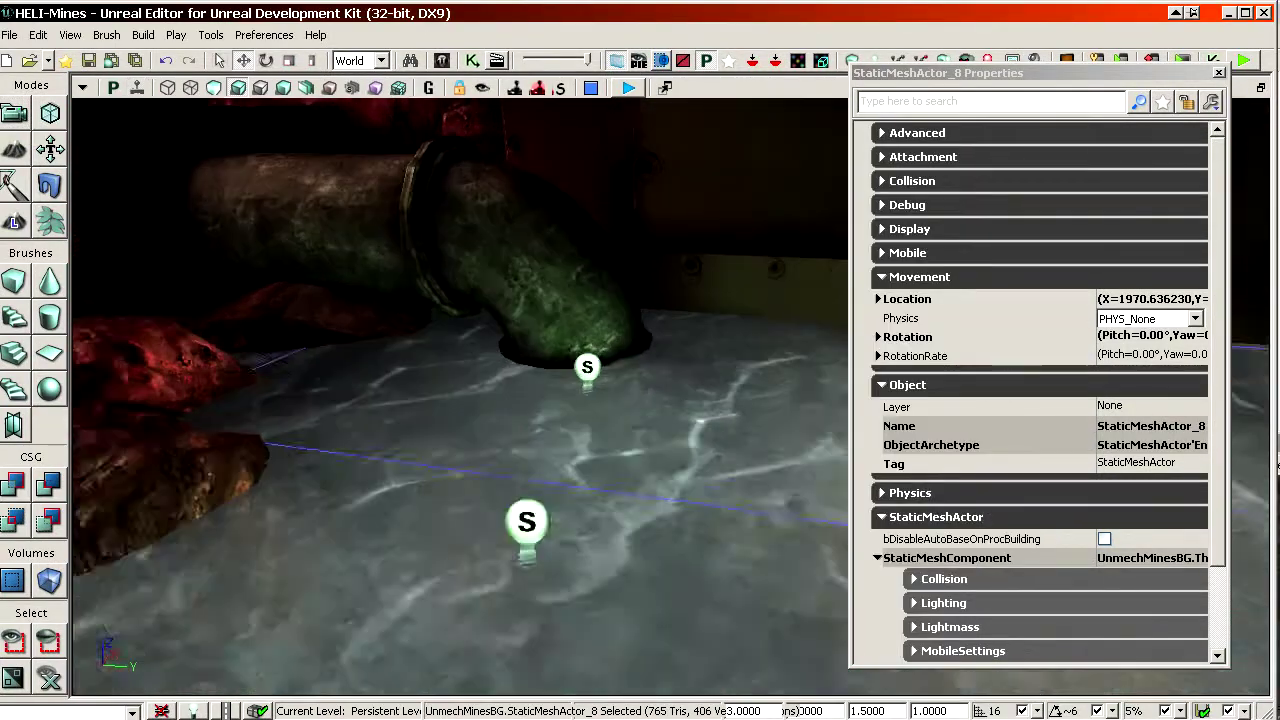
key("g")
left_click_drag(497, 325, 465, 426)
left_click_drag(1071, 76, 1279, 68)
left_click_drag(714, 453, 700, 570)
key("g")
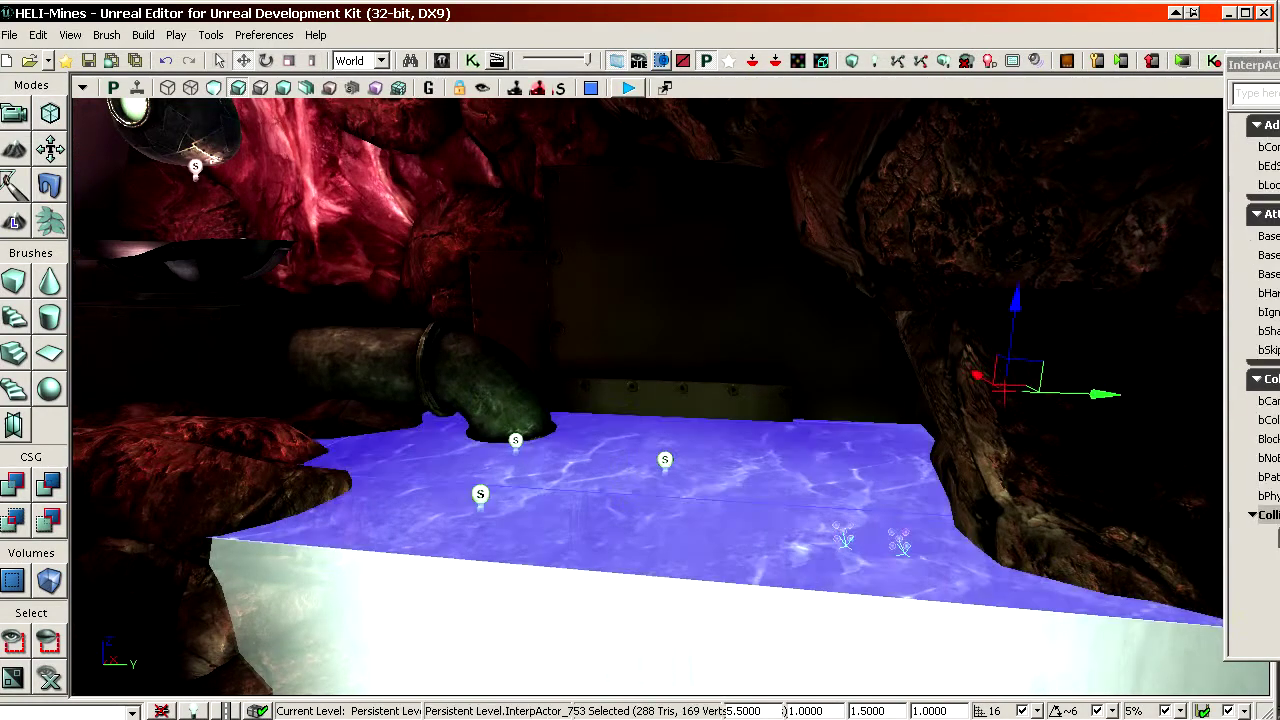
Select the waterfall sheet hanging from the front edge of the water surface
middle_click_drag(677, 517, 1020, 590)
left_click_drag(1020, 590, 1020, 550)
middle_click_drag(533, 451, 320, 470)
mouse_move(320, 470)
left_mouse_down()
mouse_move(320, 560)
mouse_move(320, 470)
left_mouse_up()
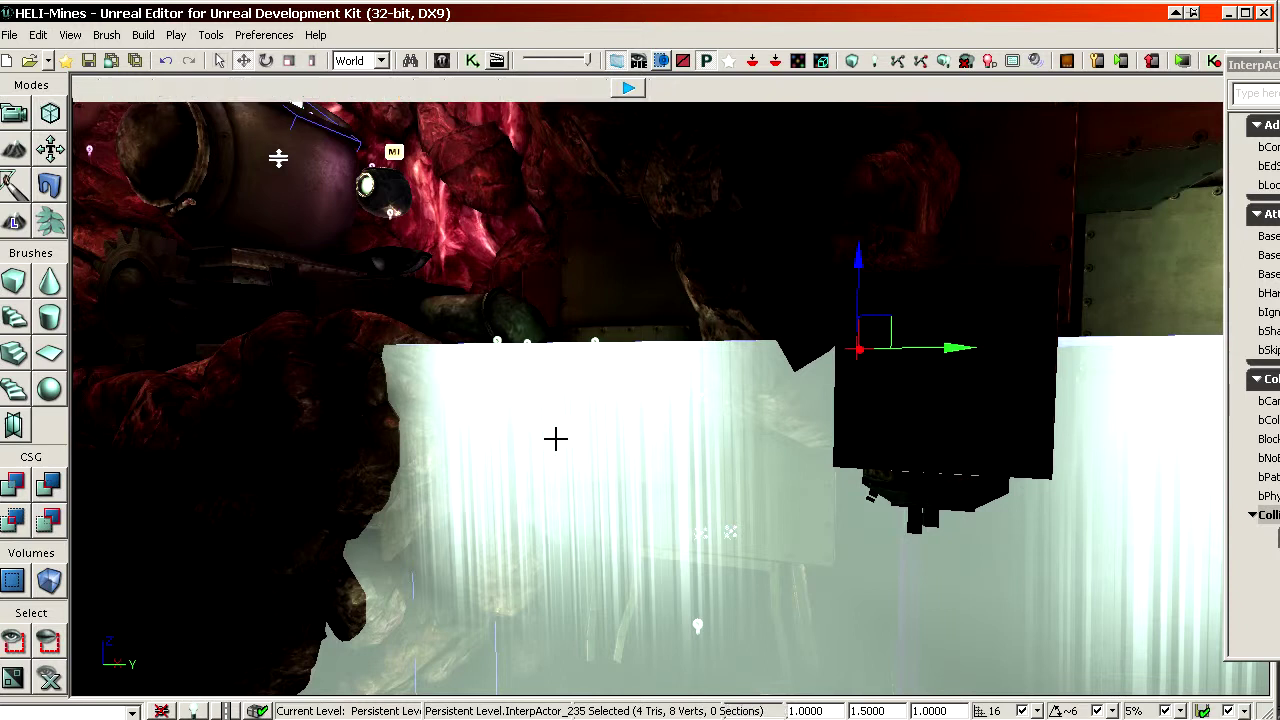
left_click(556, 438)
left_click_drag(556, 438, 525, 270)
left_click(800, 406)
left_click(585, 418)
scroll(845, 373, "down", 3)
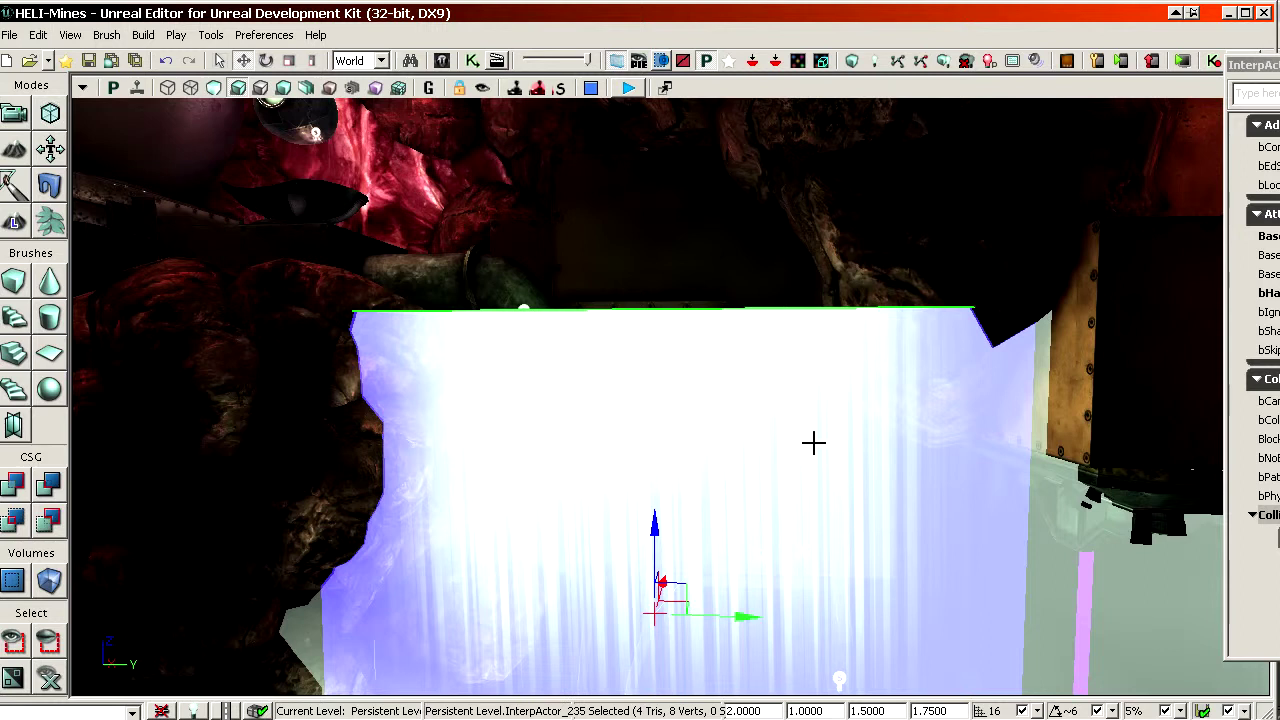
Select the large mist mesh filling the cavern below the two waterfalls
scroll(816, 433, "down", 3)
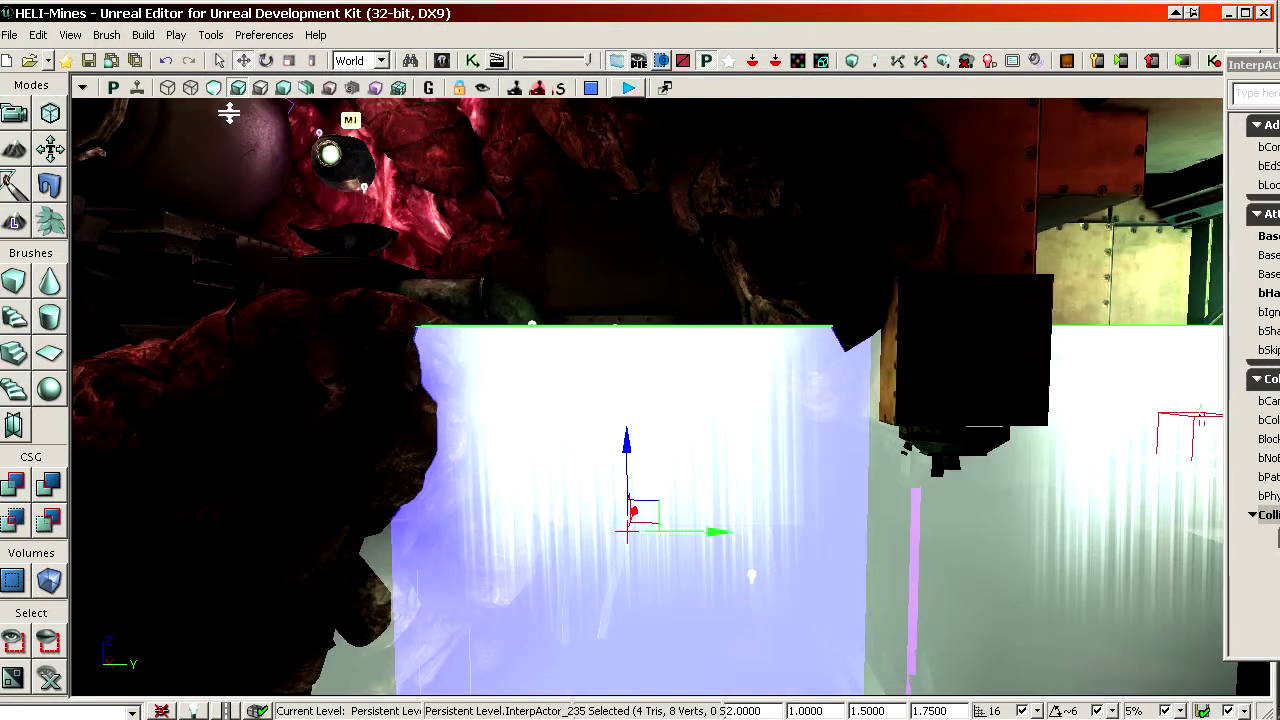
left_click_drag(229, 113, 298, 170)
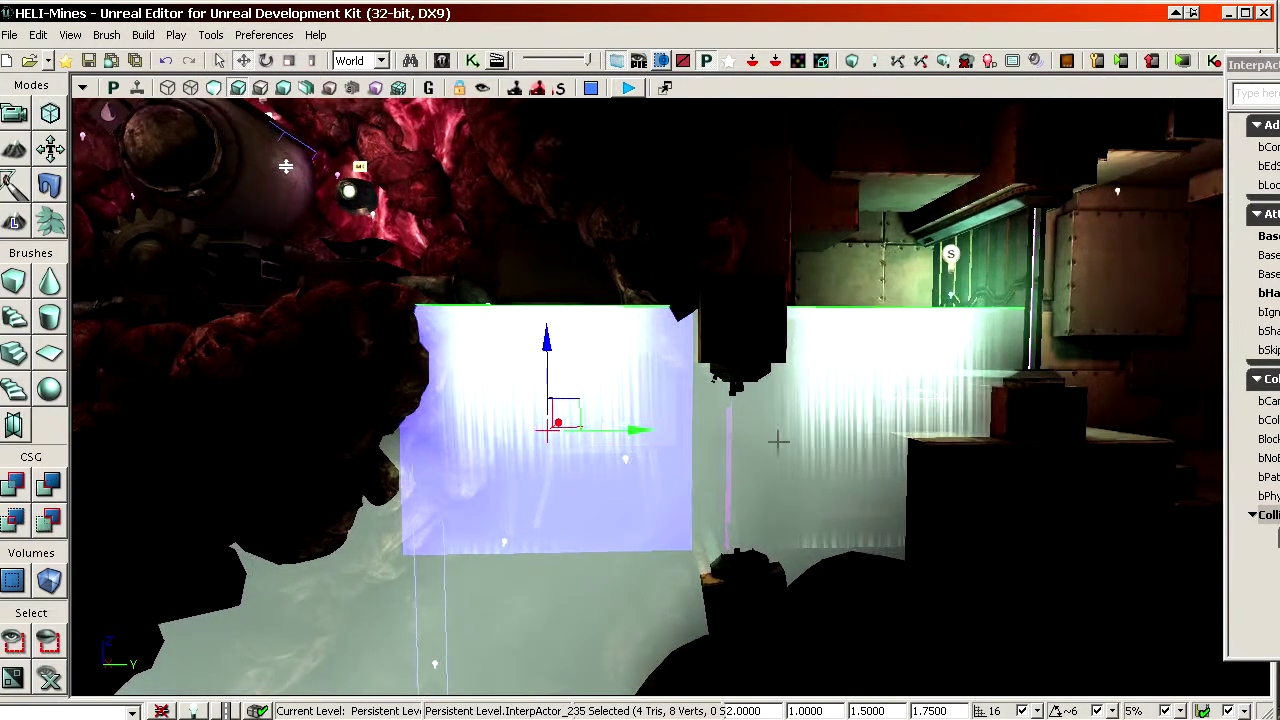
scroll(778, 441, "up", 3)
scroll(769, 463, "down", 2)
middle_click_drag(769, 463, 715, 535)
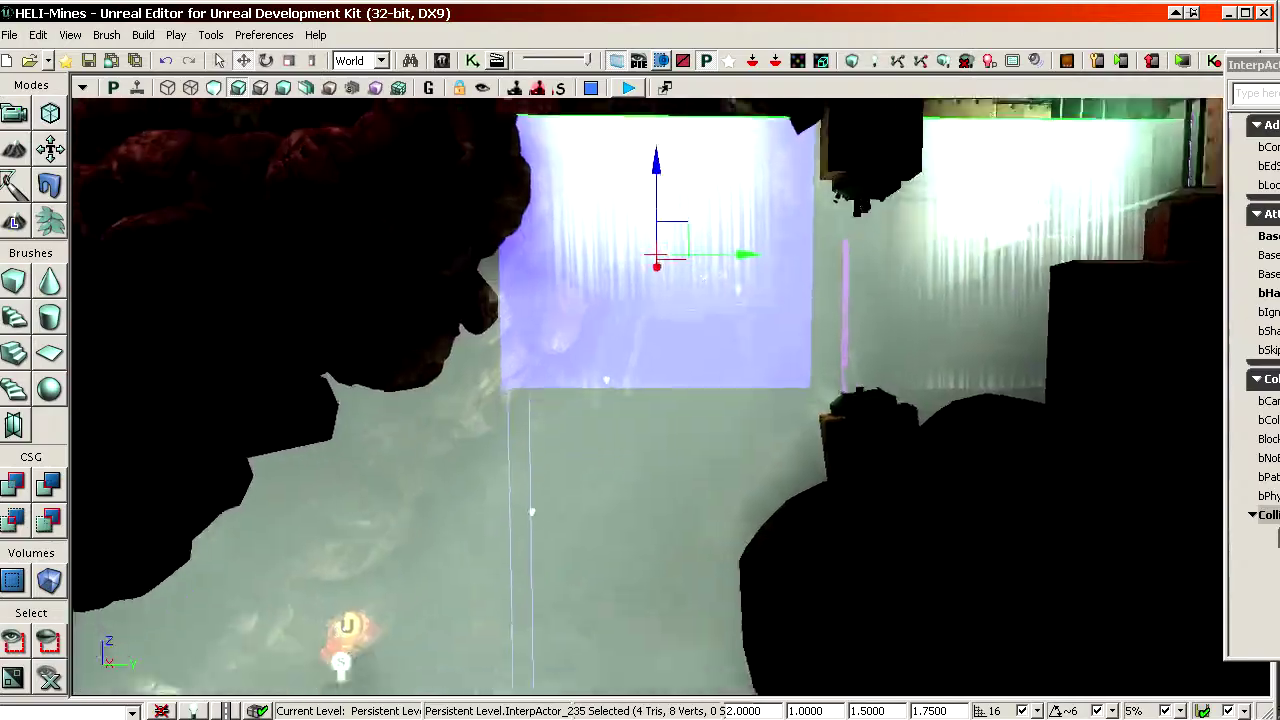
left_click(620, 531)
scroll(620, 531, "down", 5)
middle_click_drag(620, 531, 598, 599)
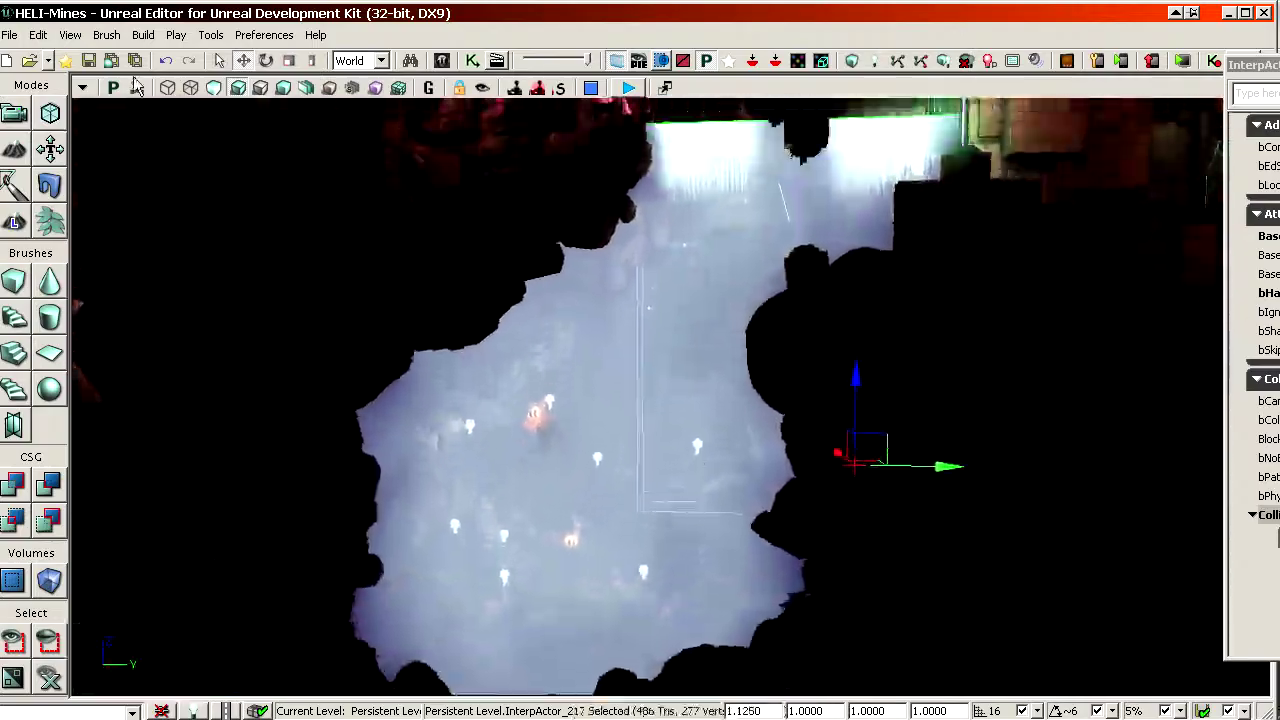
Examine the selected mist mesh's triangle grid in wireframe and restore lit shading
left_click(168, 88)
scroll(335, 168, "up", 5)
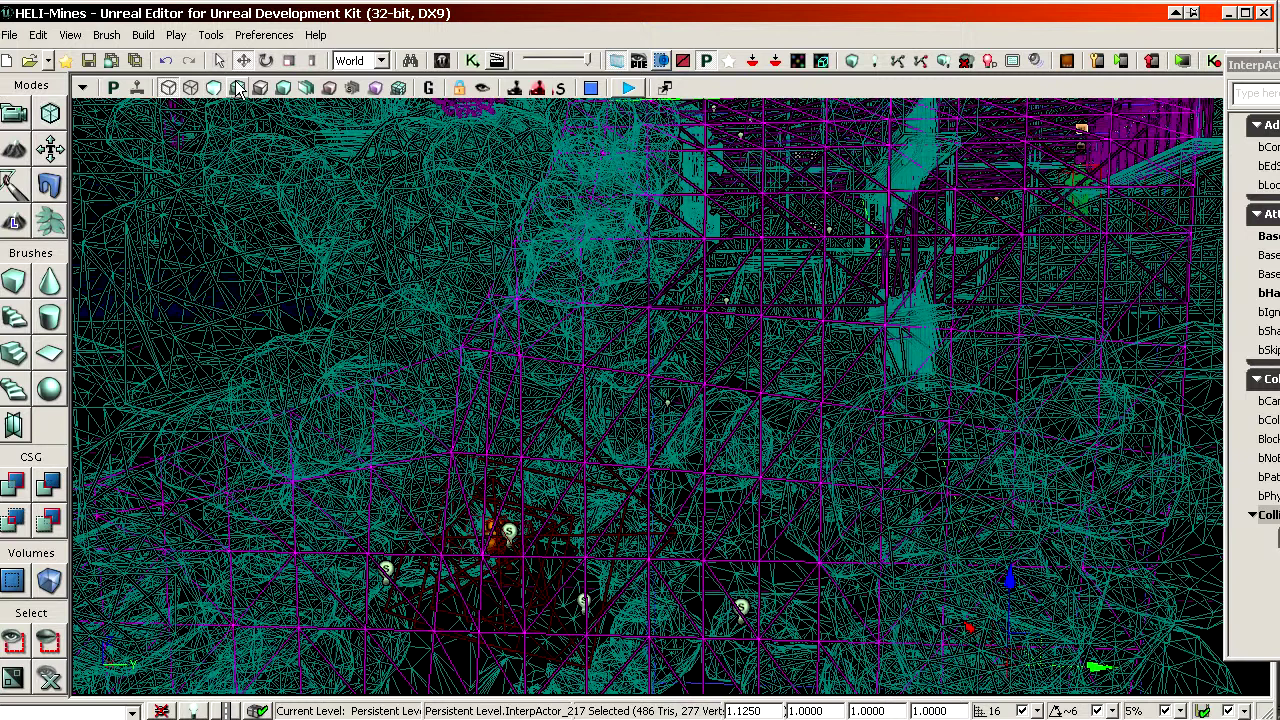
left_click(237, 88)
Select the mist mesh of the curved cavern, StaticMeshActor_97, and compare its triangle grid in wireframe with its lit look
scroll(335, 168, "up", 4)
right_click_drag(335, 168, 120, 225)
middle_click_drag(335, 168, 295, 225)
right_click_drag(295, 225, 500, 228)
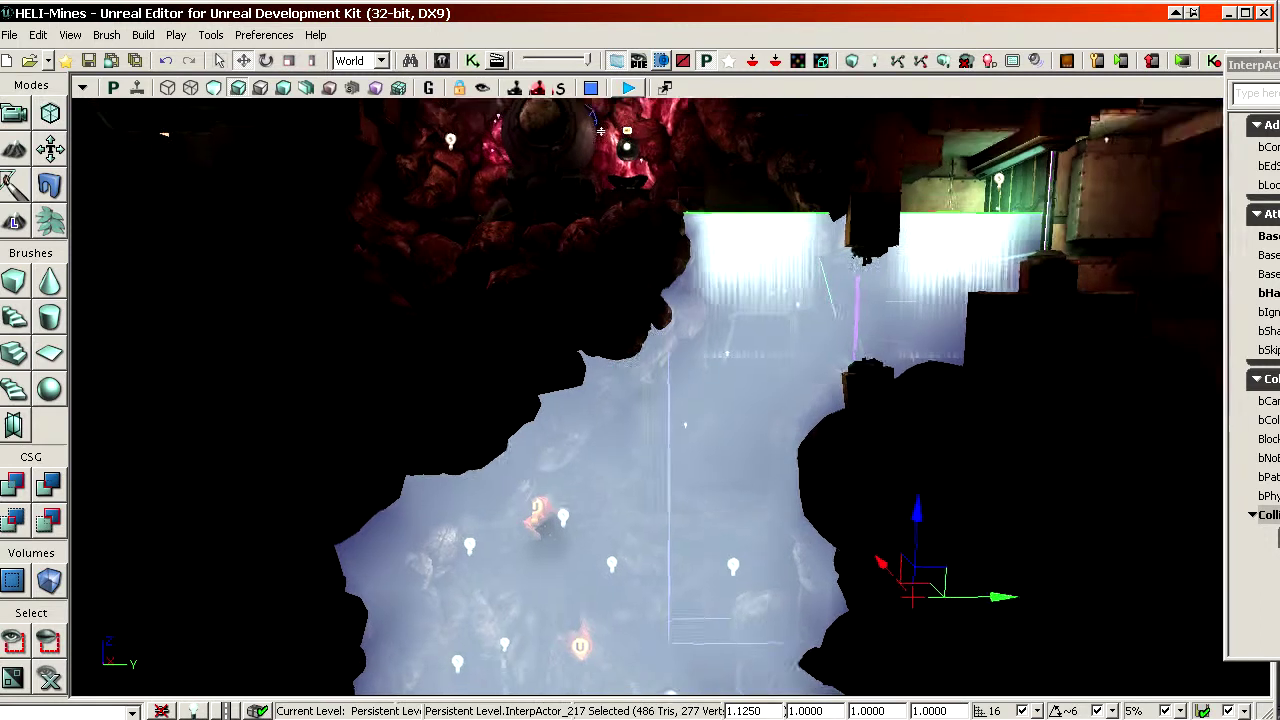
key("w")
right_click_drag(500, 228, 472, 228)
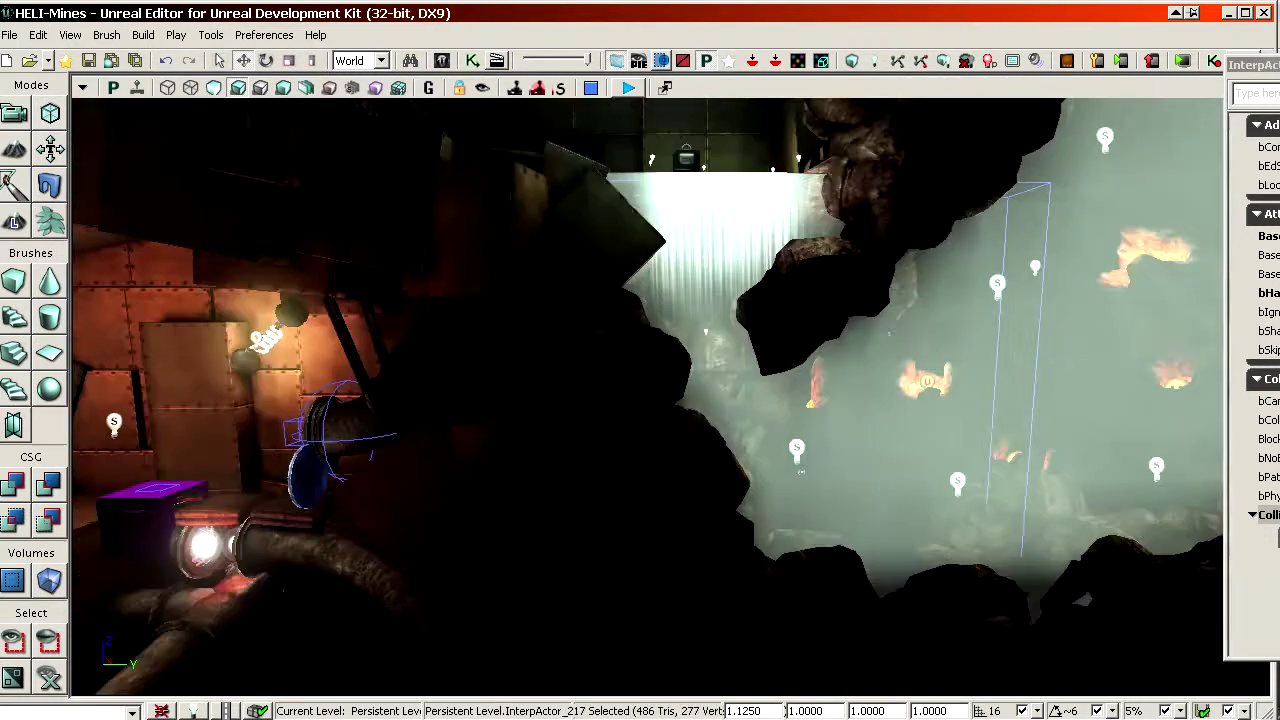
middle_click_drag(472, 228, 610, 150)
key("g")
key("g")
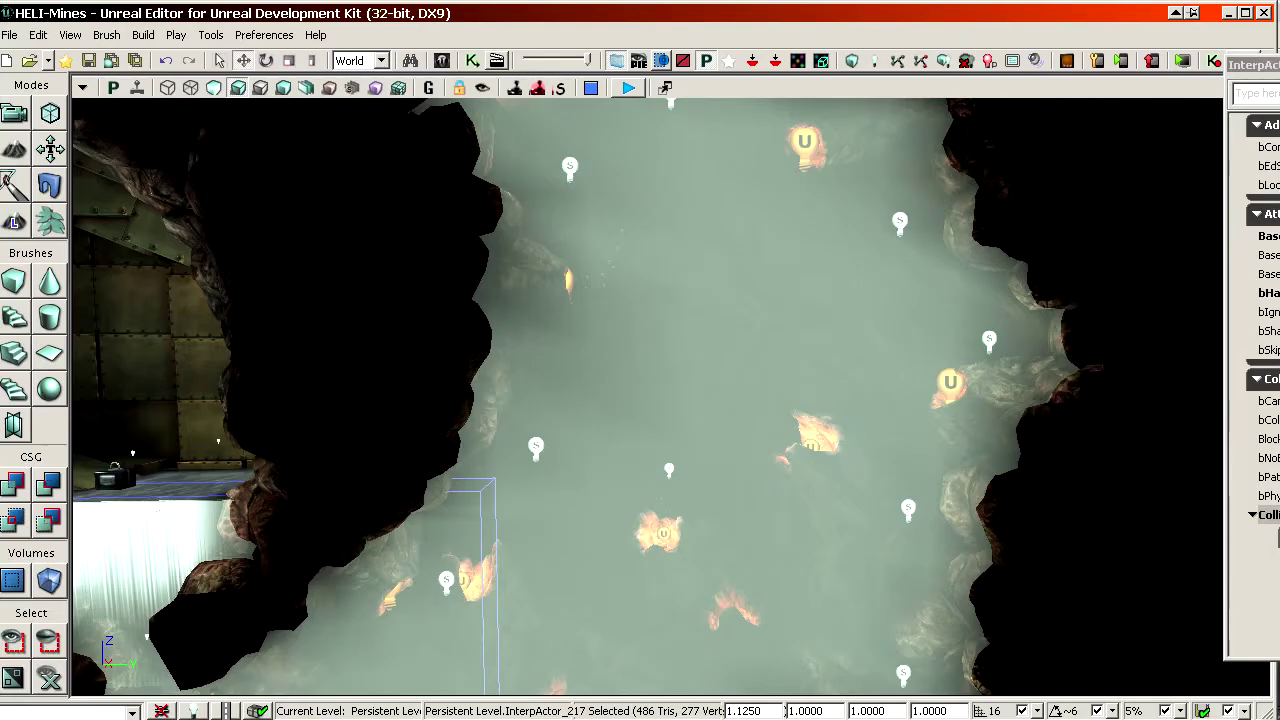
left_click(168, 88)
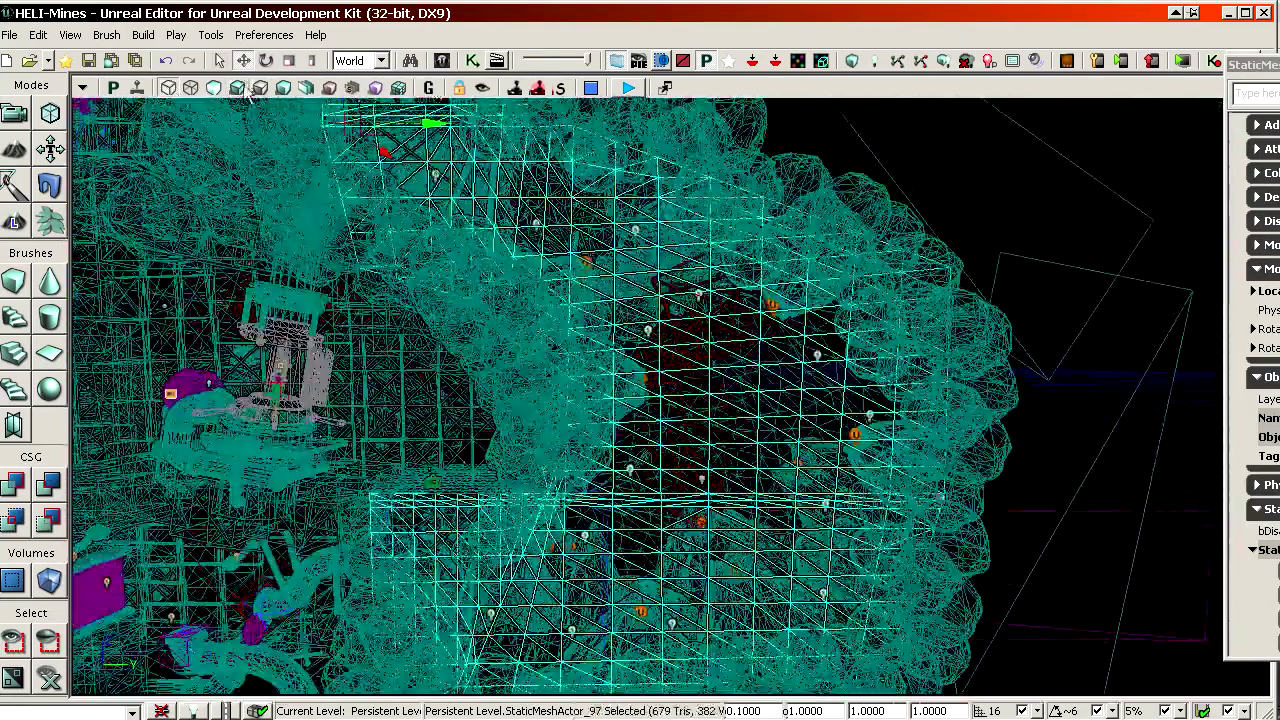
left_click(239, 89)
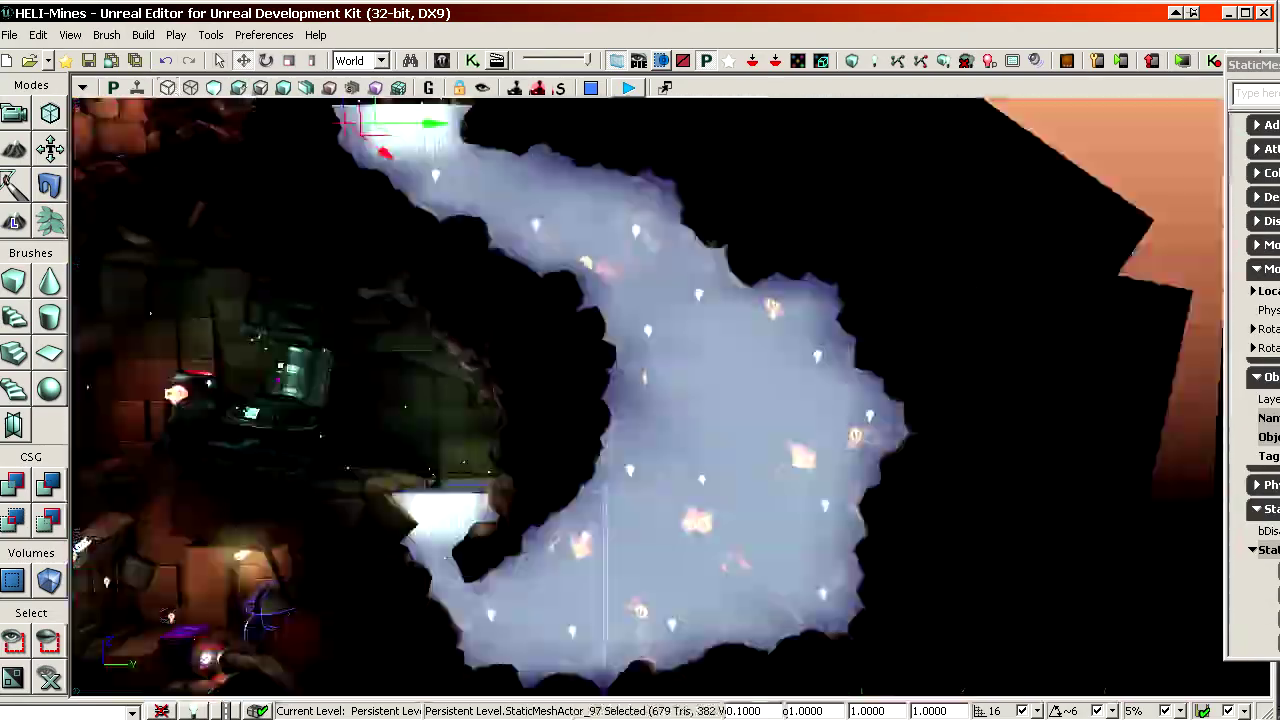
Examine the mist over the cavern's lower rocks in game view
key("w")
mouse_move(300, 250)
right_mouse_down()
mouse_move(303, 215)
mouse_move(280, 260)
mouse_move(306, 258)
right_mouse_up()
key("g")
key("s")
right_click_drag(648, 396, 616, 396)
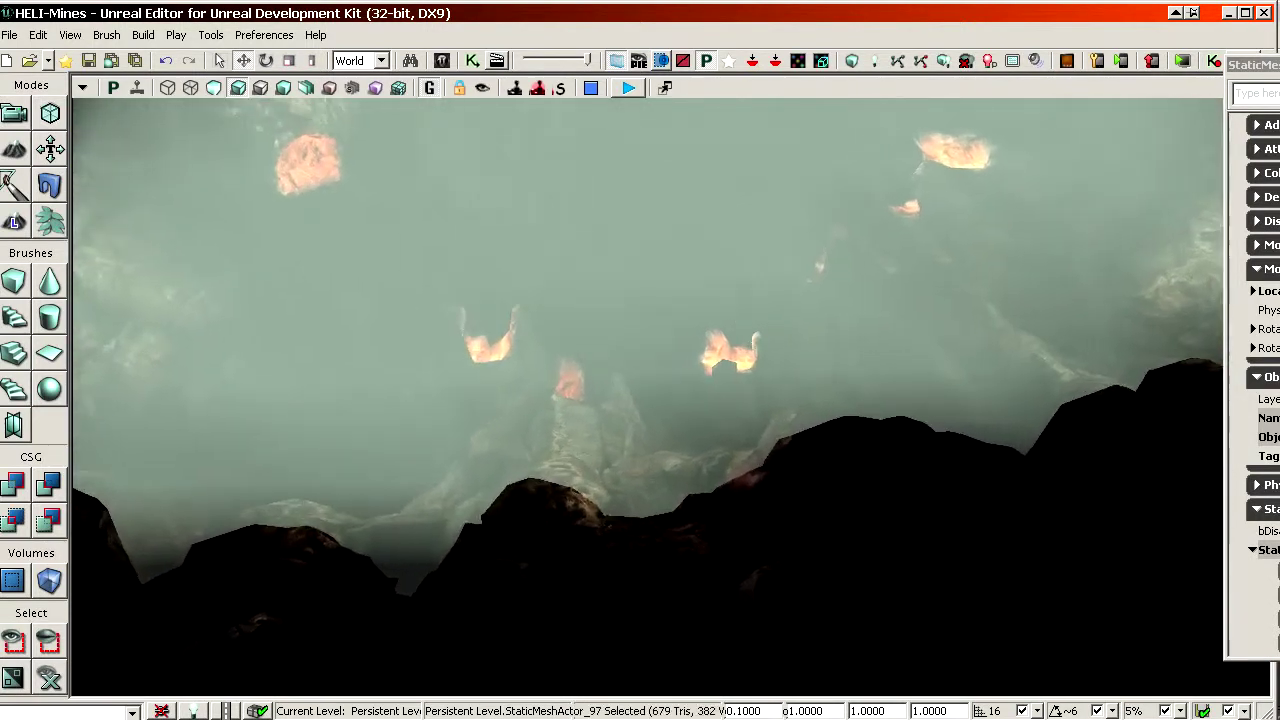
Start Mesh Paint on the curved cavern's mist mesh, leave game view, and paint black vertex colors across its lower area
left_click(9, 185)
mouse_move(663, 447)
left_mouse_down()
mouse_move(637, 509)
mouse_move(620, 402)
mouse_move(594, 396)
mouse_move(646, 423)
mouse_move(640, 395)
mouse_move(628, 463)
left_mouse_up()
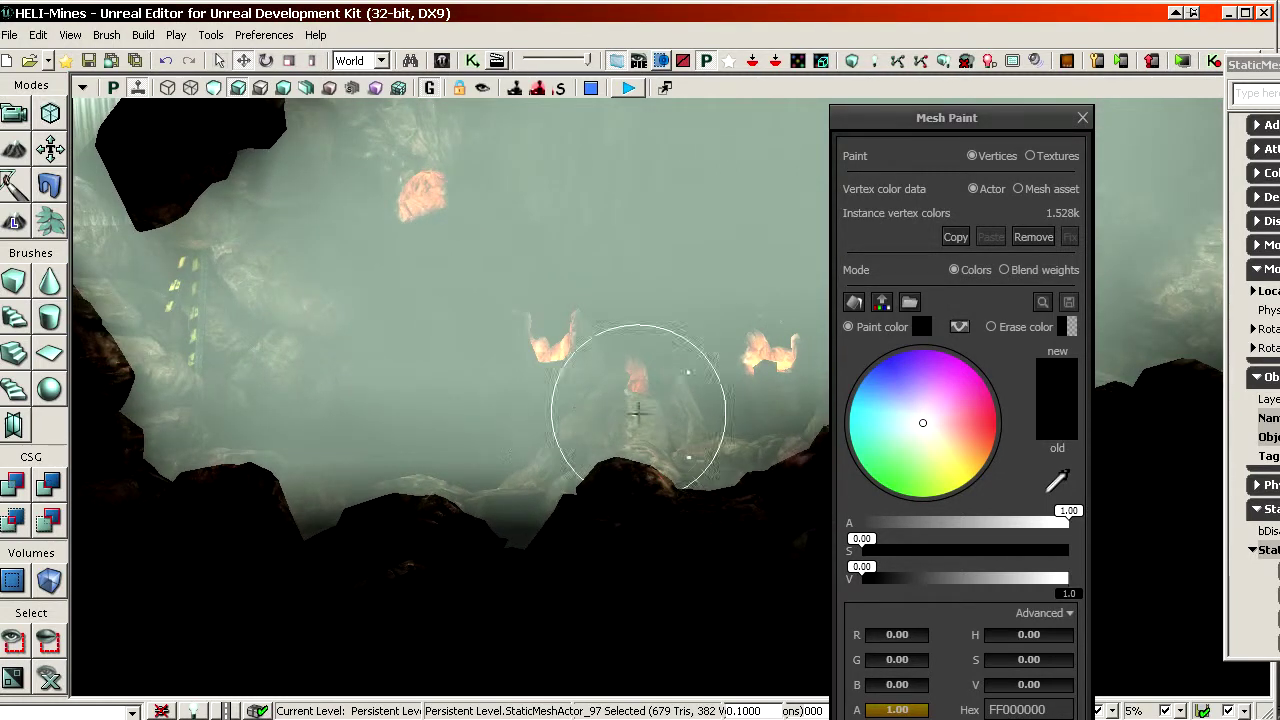
left_click_drag(560, 300, 540, 280)
left_click_drag(606, 314, 622, 280)
key("g")
left_click_drag(509, 454, 512, 380)
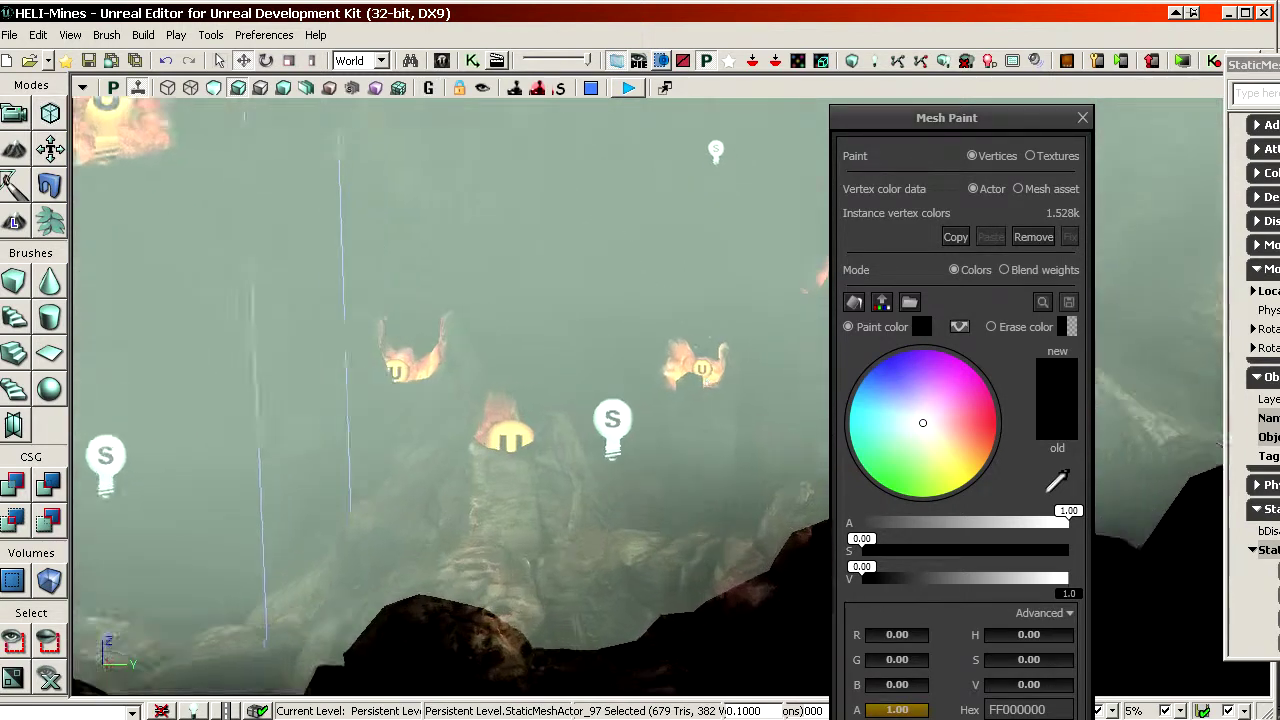
right_click_drag(509, 454, 570, 490)
mouse_move(398, 502)
left_mouse_down("ctrl")
mouse_move(732, 355)
mouse_move(654, 391)
mouse_move(630, 460)
mouse_move(650, 540)
left_mouse_up("ctrl")
mouse_move(565, 422)
left_mouse_down("ctrl")
mouse_move(697, 437)
mouse_move(831, 386)
mouse_move(728, 395)
left_mouse_up("ctrl")
middle_click_drag(680, 425, 715, 415)
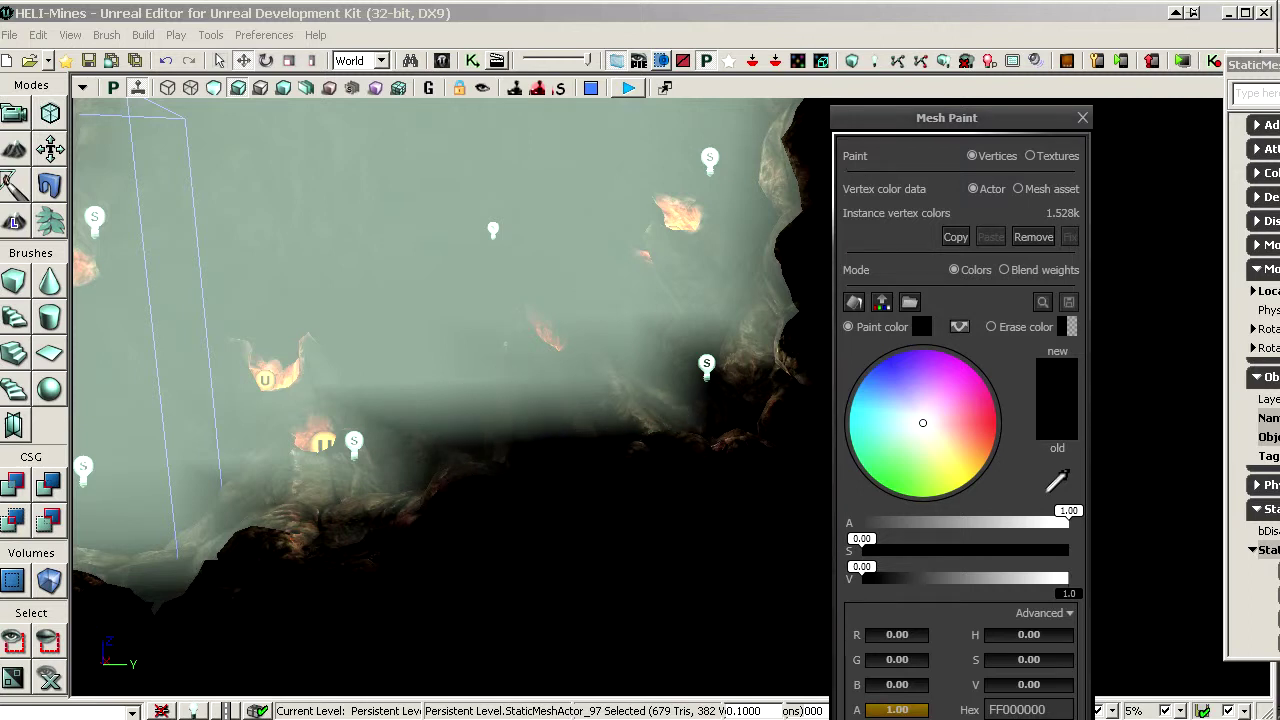
Continue painting black vertex colors on the mist mesh along the curved cavern's lower rock edges
mouse_move(587, 472)
left_mouse_down("ctrl")
mouse_move(611, 434)
mouse_move(432, 489)
left_mouse_up("ctrl")
mouse_move(561, 428)
left_mouse_down("ctrl")
mouse_move(346, 503)
mouse_move(169, 594)
mouse_move(189, 551)
mouse_move(150, 545)
left_mouse_up("ctrl")
mouse_move(150, 545)
left_mouse_down()
mouse_move(110, 580)
mouse_move(110, 620)
left_mouse_up()
mouse_move(535, 568)
left_mouse_down("ctrl")
mouse_move(440, 620)
mouse_move(103, 603)
mouse_move(584, 536)
left_mouse_up("ctrl")
mouse_move(584, 536)
left_mouse_down()
mouse_move(575, 600)
mouse_move(640, 600)
mouse_move(650, 550)
left_mouse_up()
mouse_move(494, 566)
left_mouse_down("ctrl")
mouse_move(671, 451)
mouse_move(593, 493)
mouse_move(617, 334)
mouse_move(686, 163)
mouse_move(634, 417)
mouse_move(644, 219)
left_mouse_up("ctrl")
mouse_move(616, 545)
left_mouse_down()
mouse_move(612, 660)
mouse_move(616, 590)
mouse_move(590, 650)
mouse_move(555, 550)
left_mouse_up()
middle_click_drag(499, 486, 480, 346)
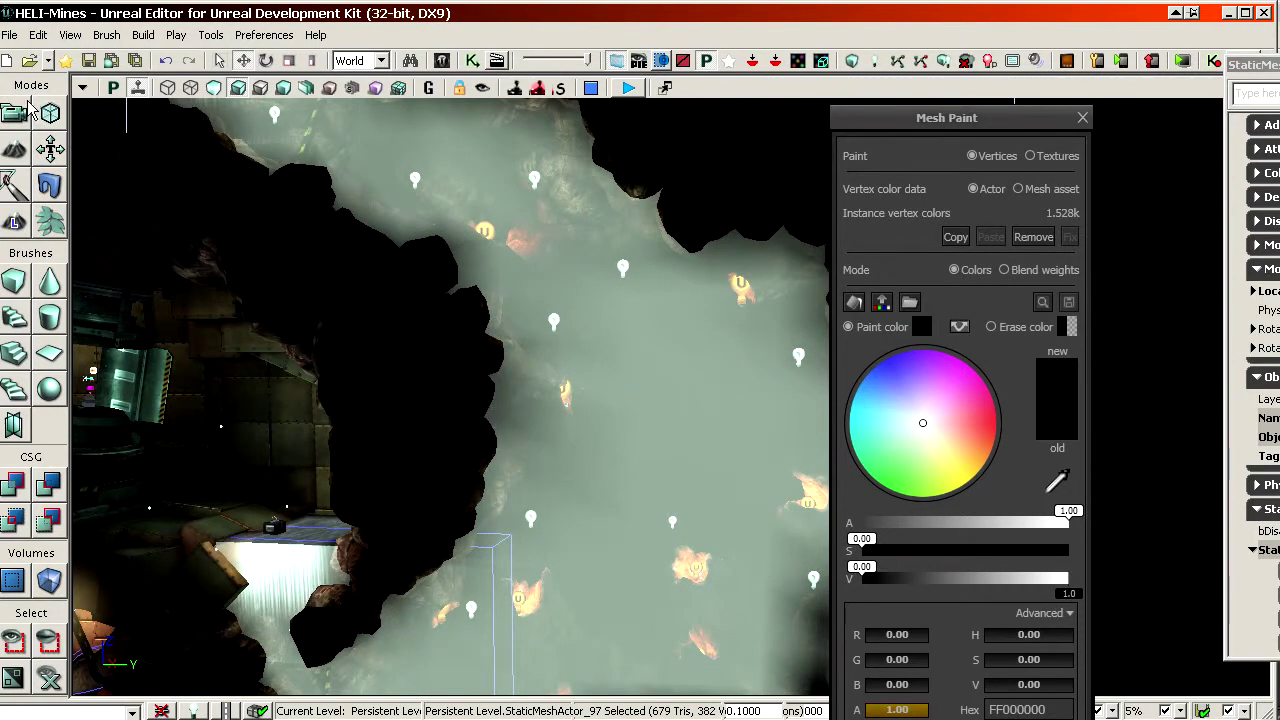
Open the level HELI-Underground.udk from the Maps folder
left_click(10, 35)
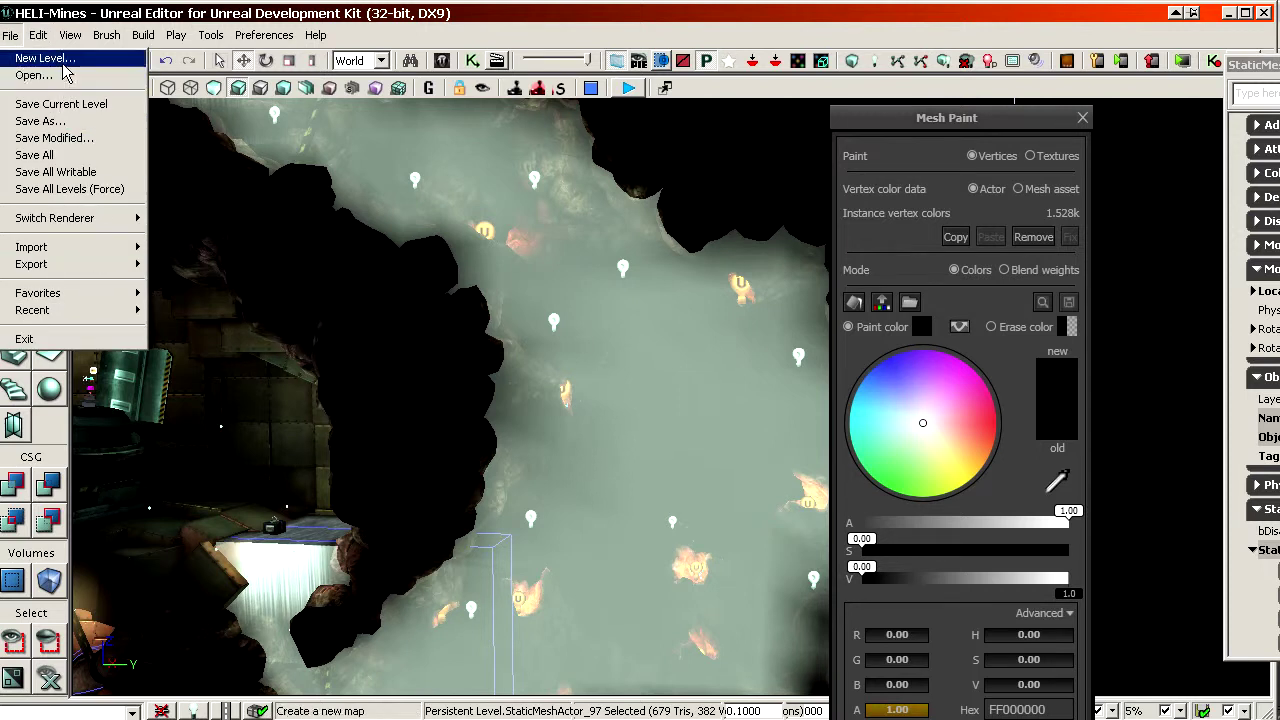
left_click(34, 75)
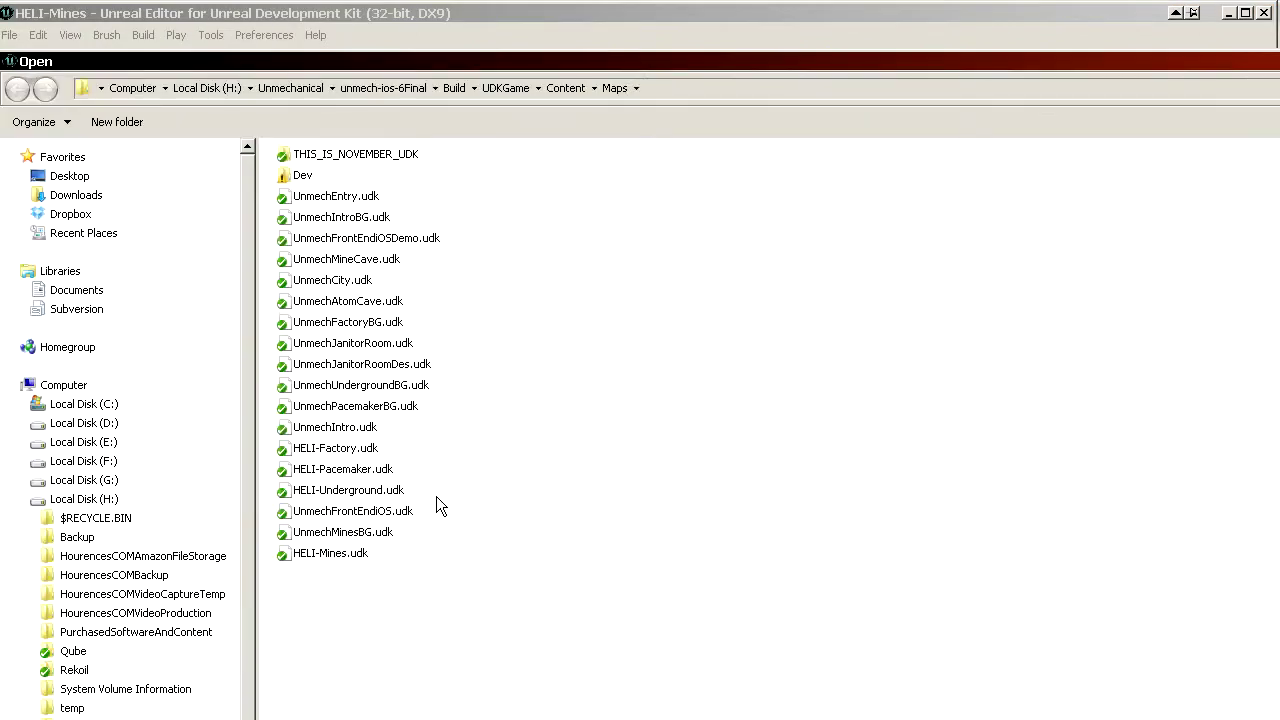
double_click(370, 492)
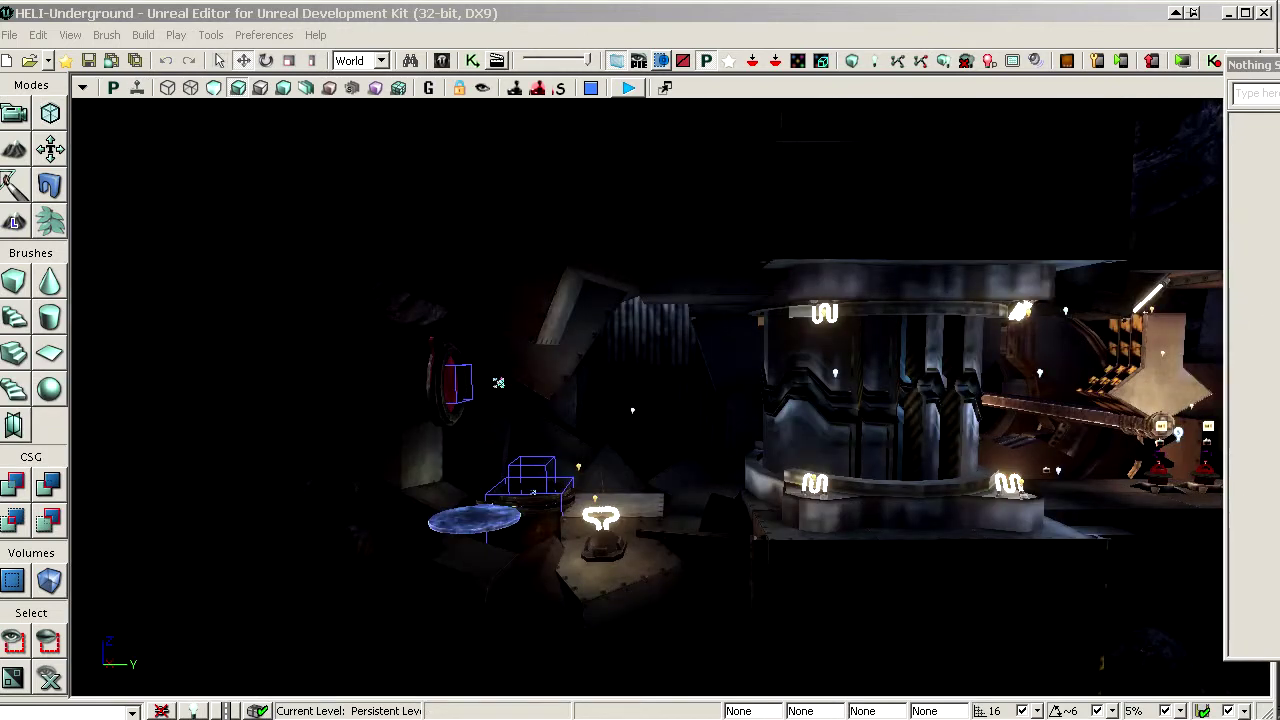
Select the cave lake's water plane, StaticMeshActor_630, and examine its triangle grid in wireframe before restoring lit shading
mouse_move(644, 474)
left_mouse_down()
mouse_move(640, 600)
mouse_move(642, 380)
mouse_move(644, 474)
left_mouse_up()
left_click_drag(493, 428, 420, 270)
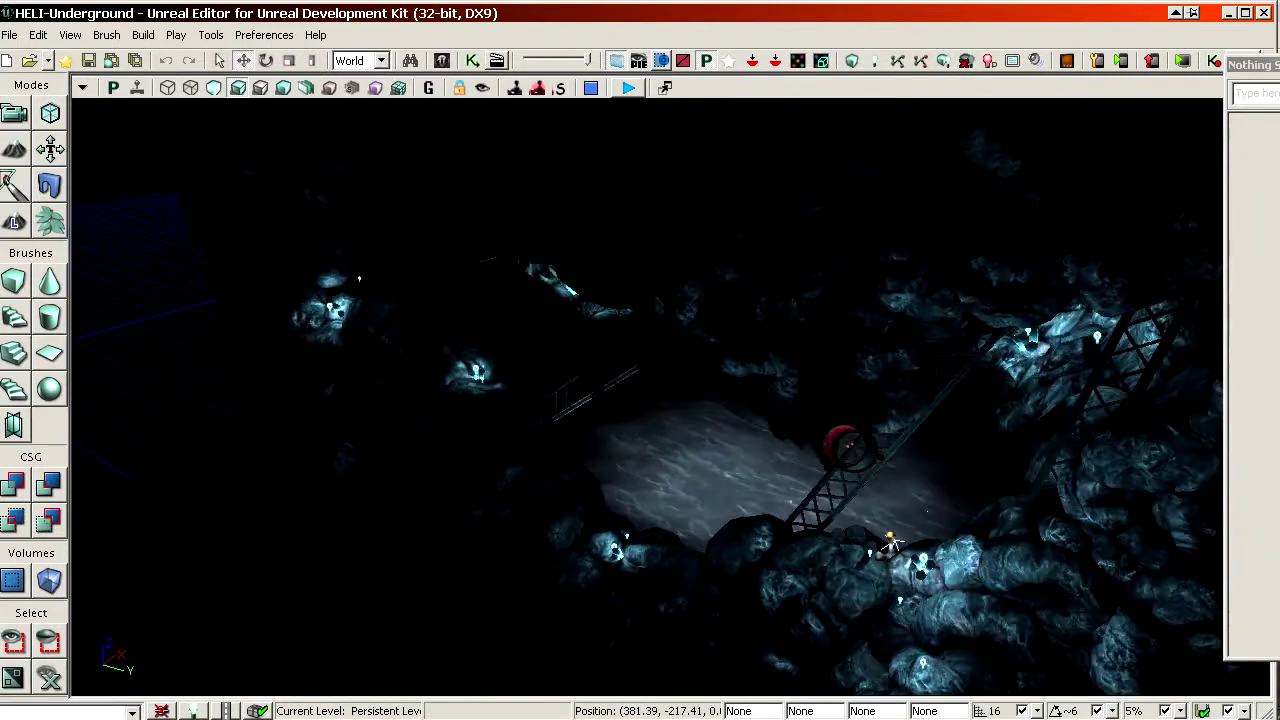
mouse_move(493, 428)
right_mouse_down()
mouse_move(530, 400)
mouse_move(493, 428)
right_mouse_up()
left_click(590, 476)
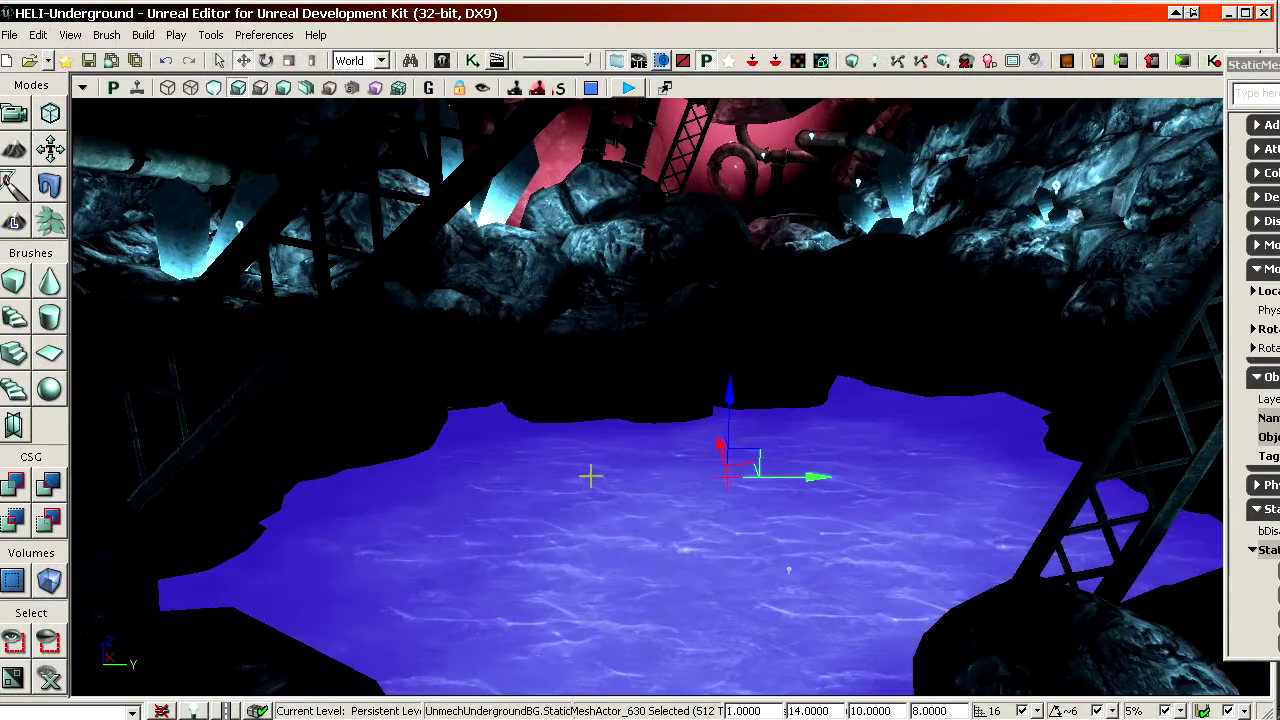
left_click(168, 88)
mouse_move(585, 220)
left_mouse_down()
mouse_move(585, 320)
mouse_move(577, 220)
left_mouse_up()
right_click_drag(924, 214, 940, 278)
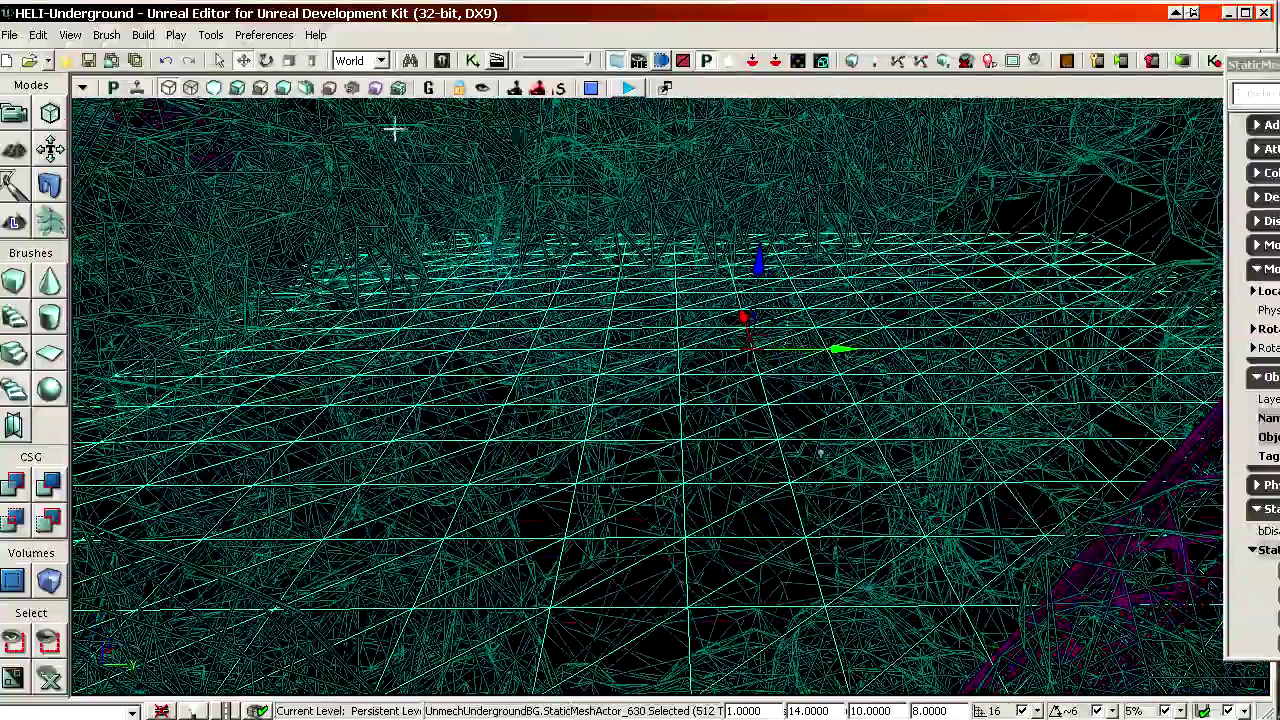
left_click(237, 89)
Examine how the lake's water surface fades into darkness along the surrounding rocks
left_click_drag(335, 185, 335, 265)
left_click(485, 190)
left_click_drag(485, 190, 485, 150)
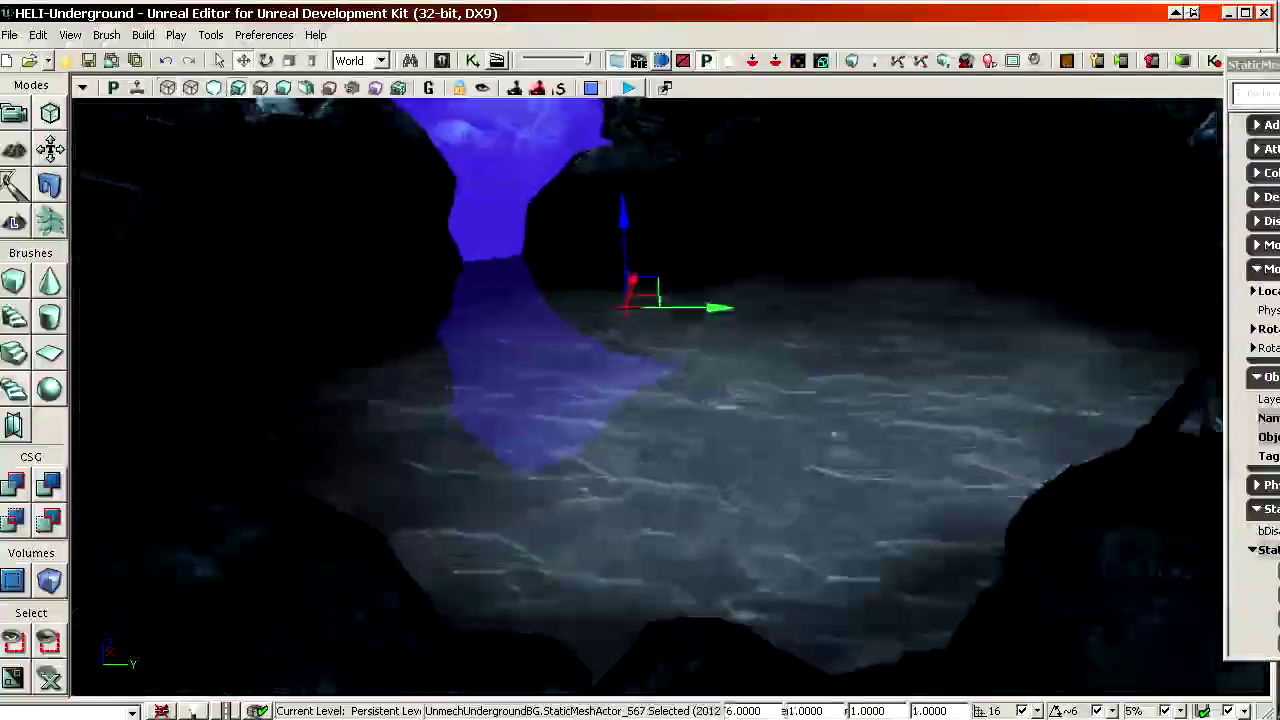
left_click_drag(560, 320, 560, 297)
left_click(590, 238)
right_click_drag(586, 237, 603, 386)
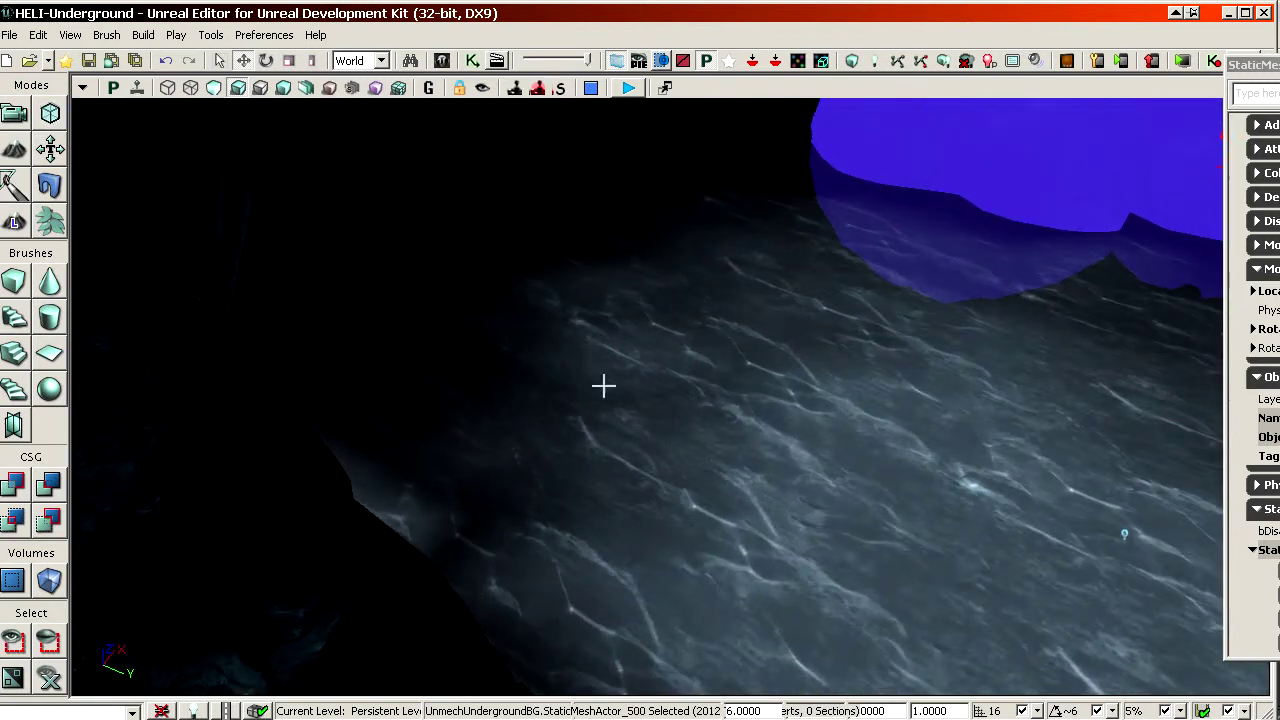
right_click_drag(437, 385, 485, 290)
middle_click_drag(672, 466, 575, 466)
left_click(534, 402)
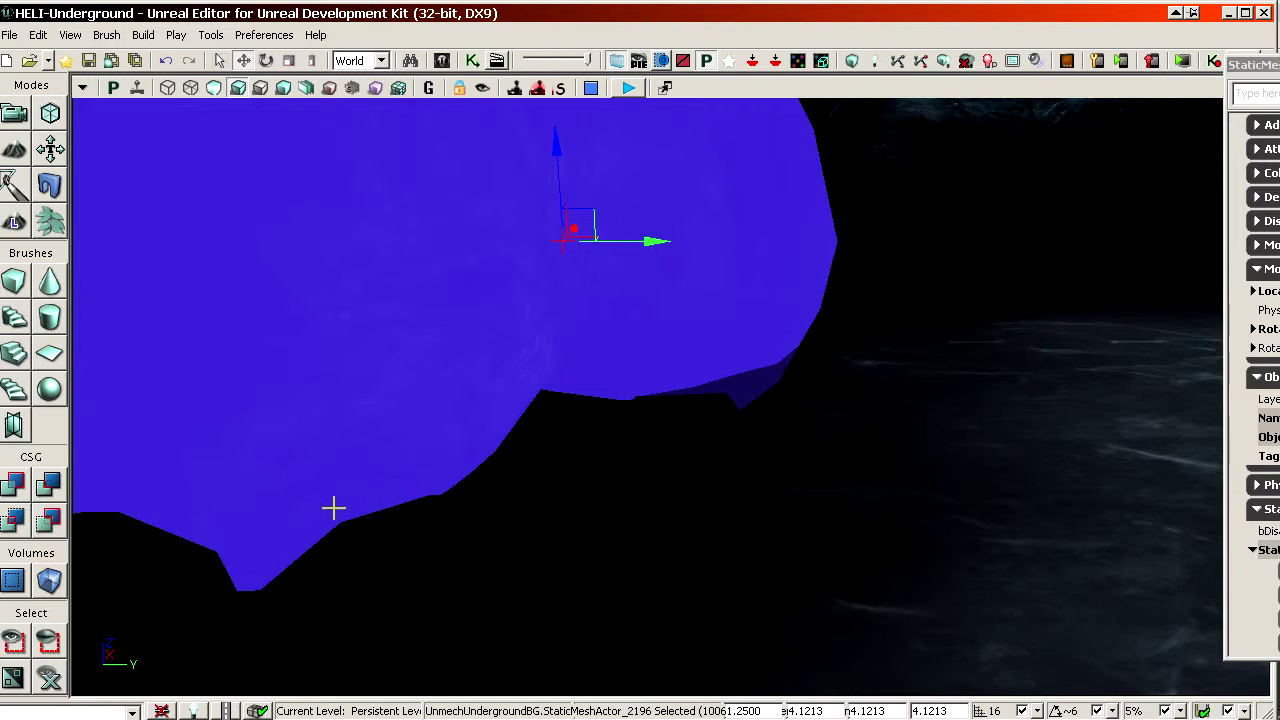
left_click_drag(553, 451, 560, 500)
mouse_move(553, 450)
right_mouse_down()
mouse_move(614, 514)
mouse_move(552, 447)
right_mouse_up()
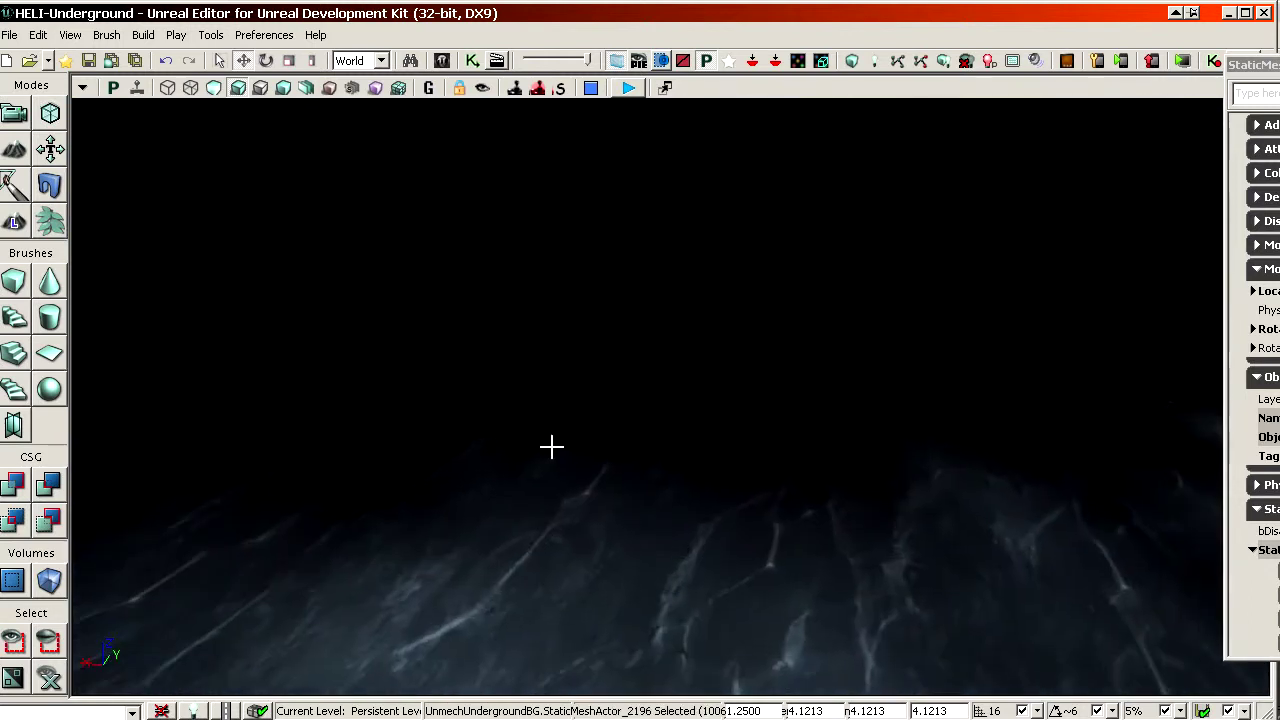
left_click_drag(650, 405, 650, 390)
right_click_drag(650, 390, 500, 400)
middle_click_drag(500, 400, 560, 410)
left_click_drag(587, 418, 587, 460)
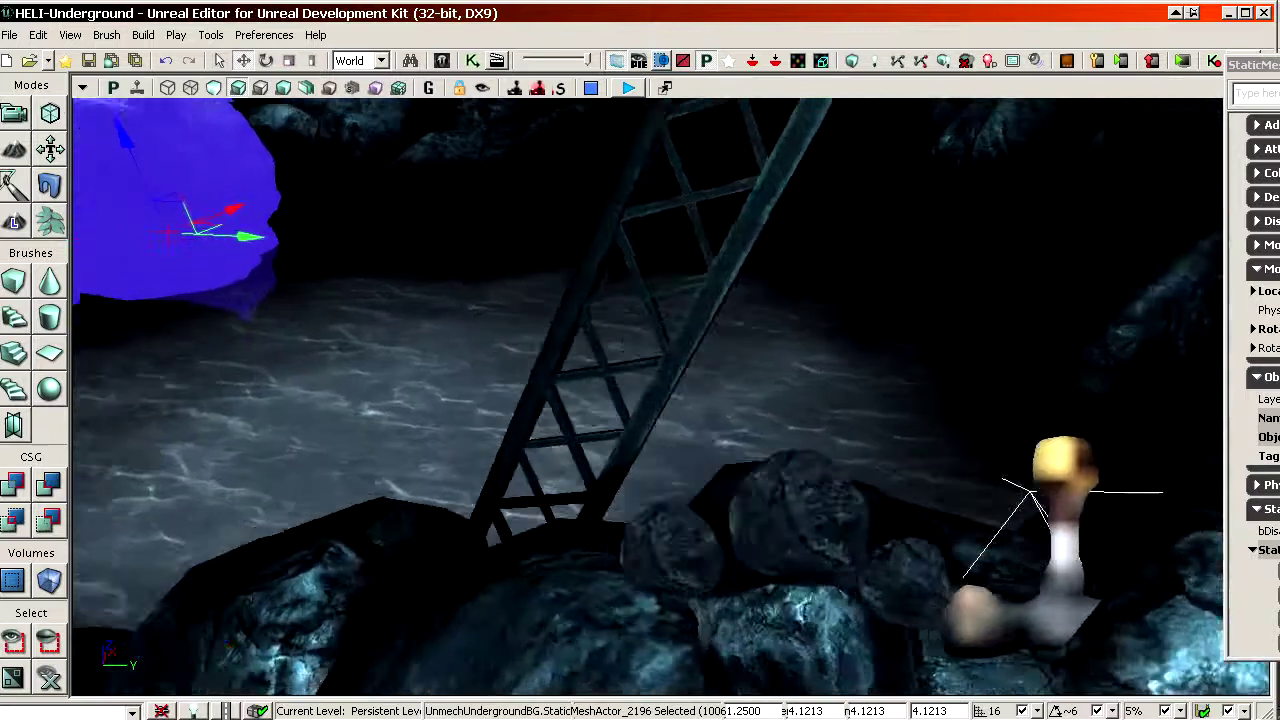
middle_click_drag(587, 460, 550, 430)
Select the lake's water plane, start Mesh Paint on it, and remove its instance vertex colors
left_click(587, 418)
left_click(16, 188)
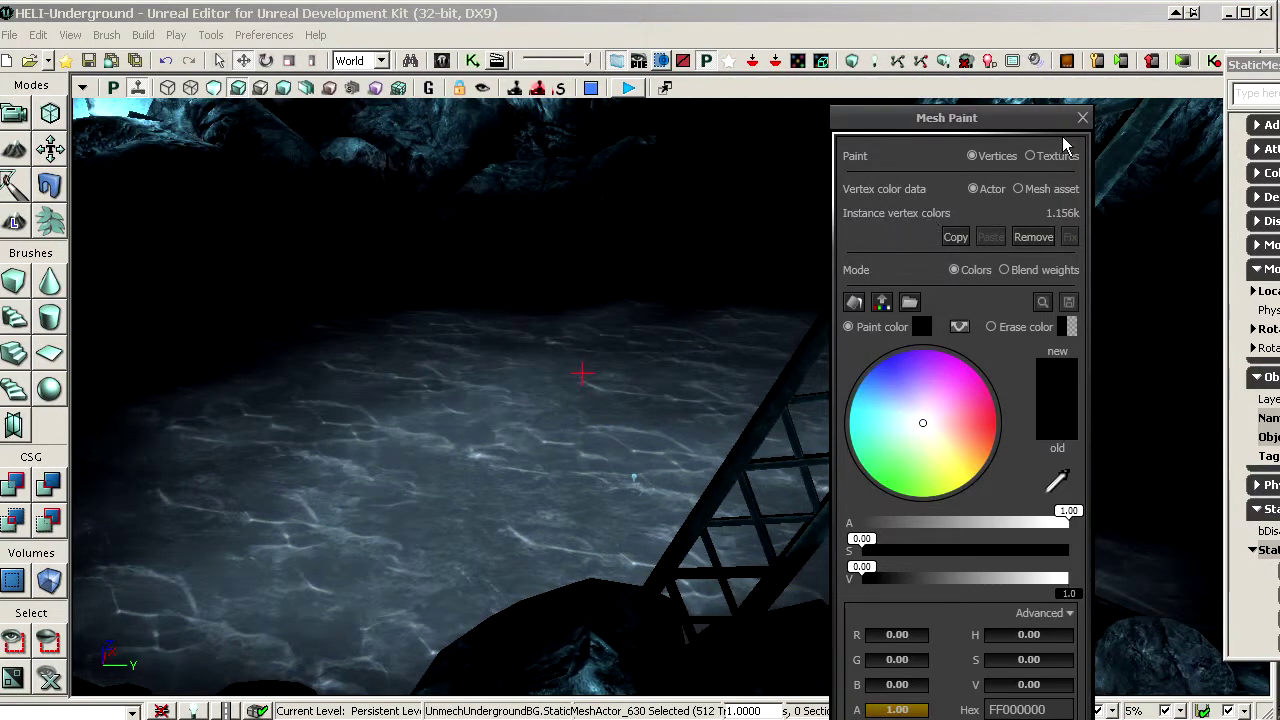
left_click(1041, 244)
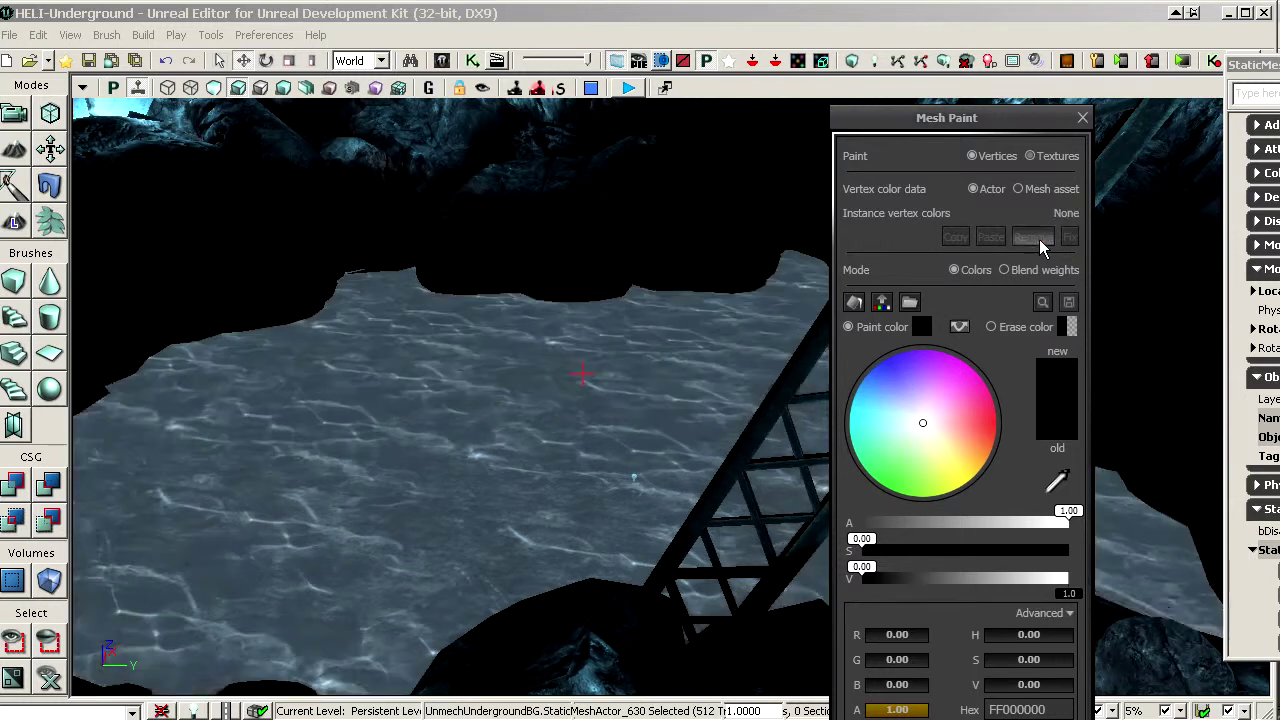
Paint black vertex colors on the water plane along the lake's left shoreline to fade its hard edge
left_click_drag(520, 410, 510, 440)
right_click_drag(510, 440, 470, 415)
left_click_drag(470, 415, 435, 448)
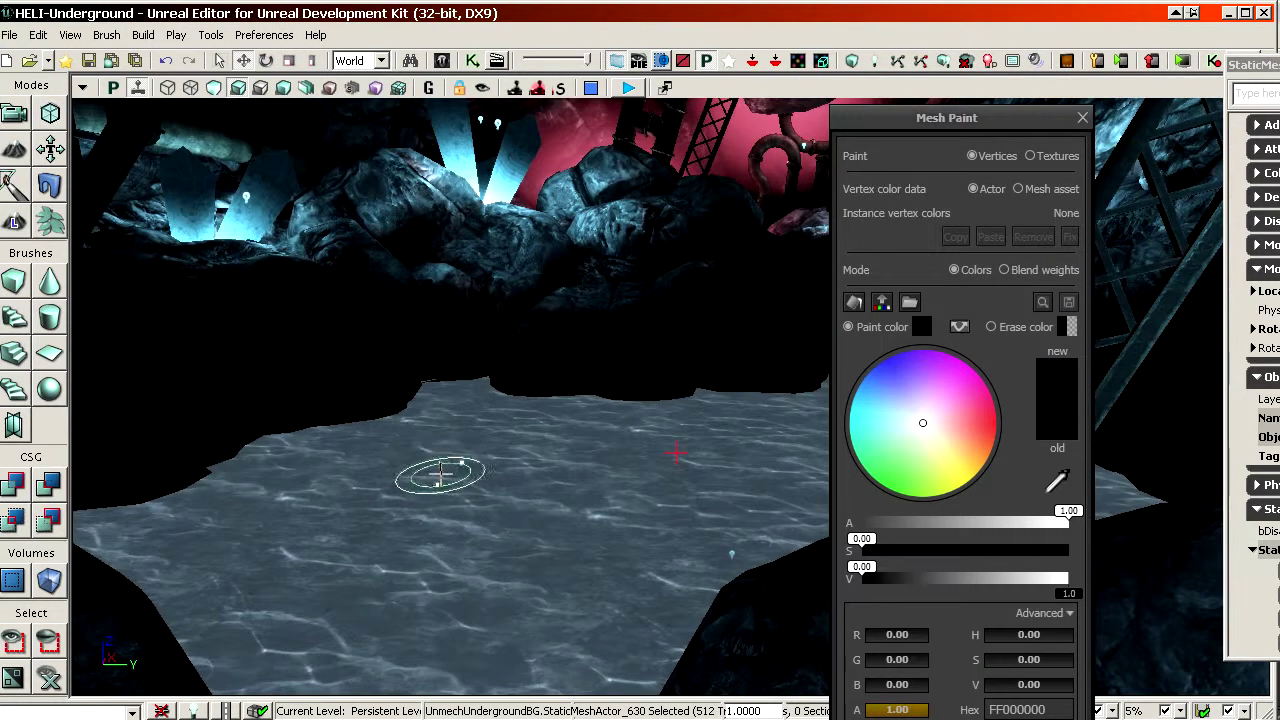
right_click_drag(442, 475, 475, 490)
left_click_drag(475, 490, 510, 431)
left_click_drag(509, 369, 530, 330)
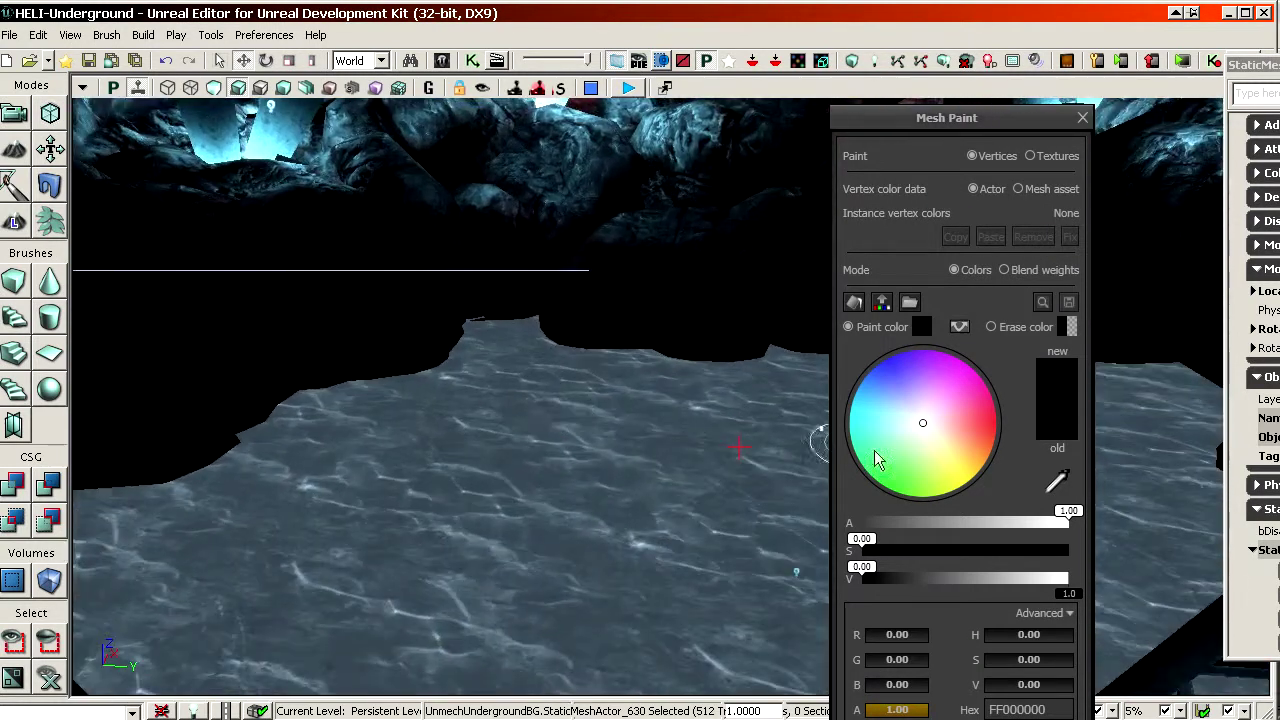
left_click_drag(305, 396, 173, 489, "ctrl")
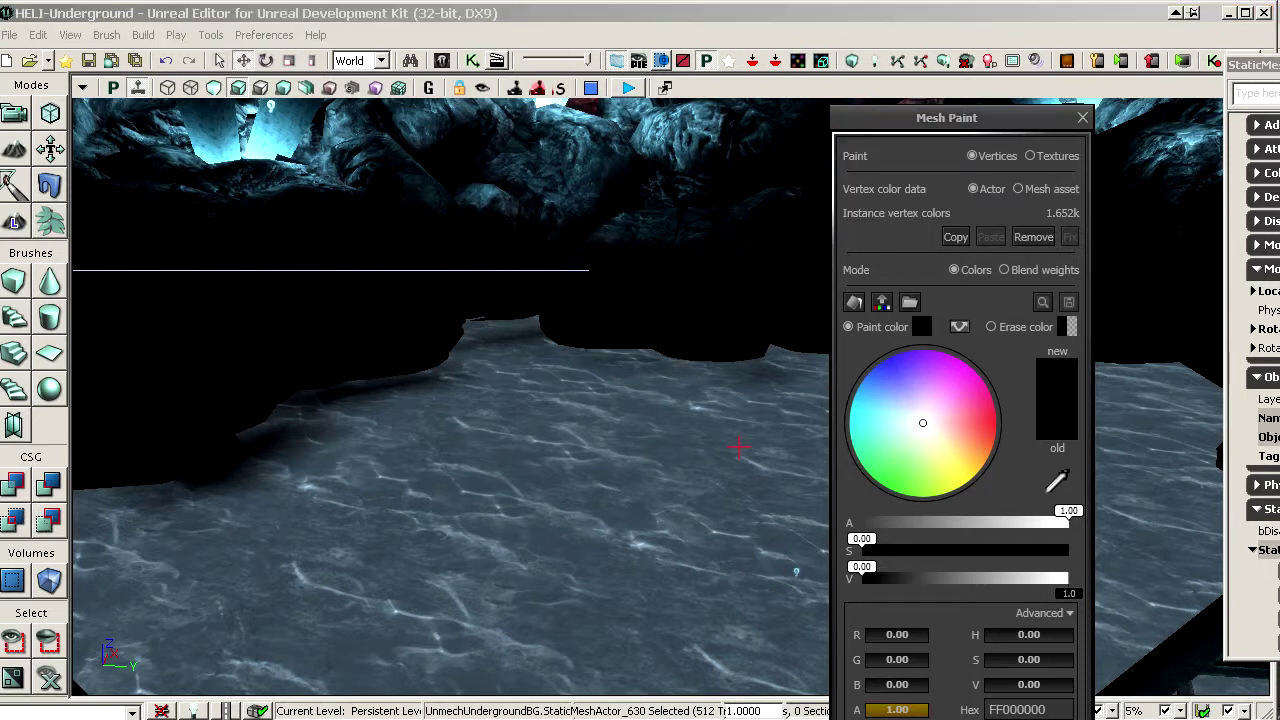
left_click_drag(421, 356, 236, 444, "ctrl")
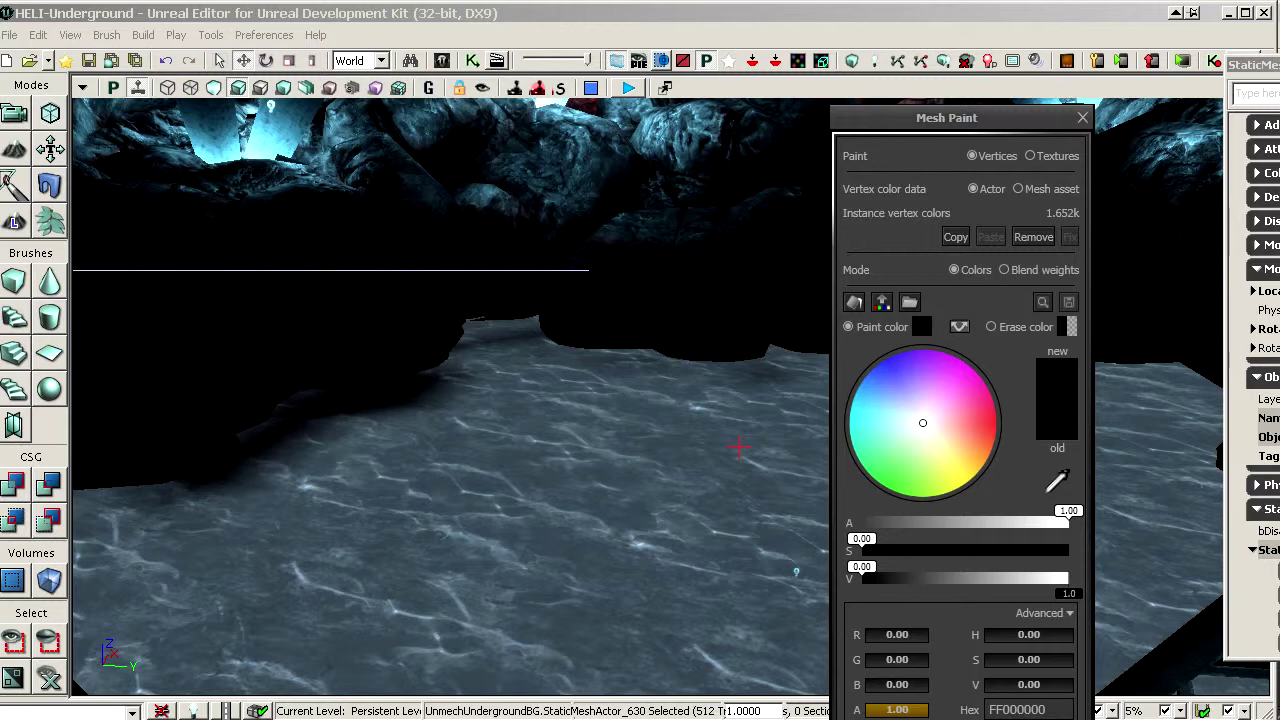
left_click_drag(457, 558, 436, 530)
Paint black vertex colors on the water plane along the lake's far shoreline beneath the rocks
mouse_move(422, 390)
left_mouse_down("ctrl")
mouse_move(411, 377)
mouse_move(340, 432)
mouse_move(809, 339)
left_mouse_up("ctrl")
left_click_drag(645, 430, 700, 425)
mouse_move(480, 400)
left_mouse_down("ctrl")
mouse_move(628, 368)
mouse_move(672, 383)
mouse_move(462, 375)
mouse_move(757, 334)
mouse_move(795, 385)
left_mouse_up("ctrl")
left_click_drag(760, 385, 815, 370)
mouse_move(575, 362)
left_mouse_down("ctrl")
mouse_move(668, 337)
mouse_move(828, 380)
left_mouse_up("ctrl")
left_click_drag(574, 337, 797, 391, "ctrl")
mouse_move(694, 388)
left_mouse_down()
mouse_move(560, 385)
mouse_move(580, 450)
mouse_move(620, 405)
mouse_move(674, 376)
mouse_move(681, 388)
left_mouse_up()
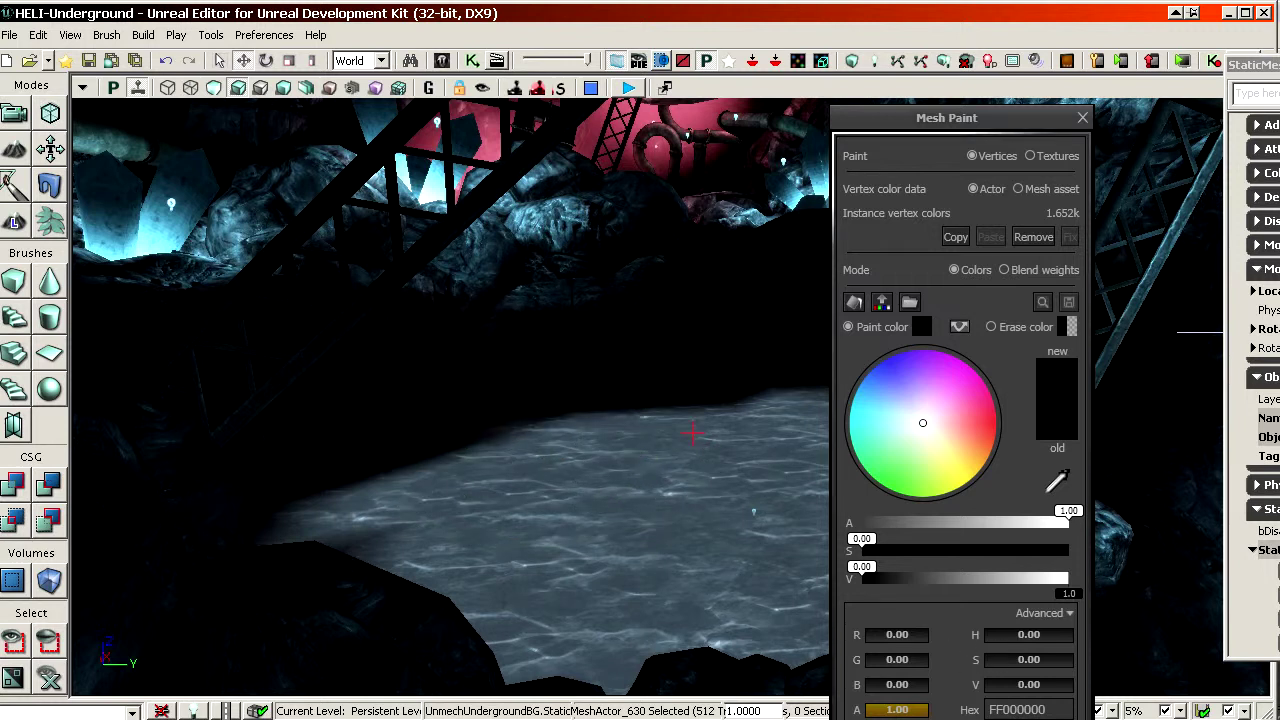
Paint broad black vertex-color areas over the water's left side and far edge, and leave Mesh Paint
left_click_drag(429, 500, 587, 440, "ctrl")
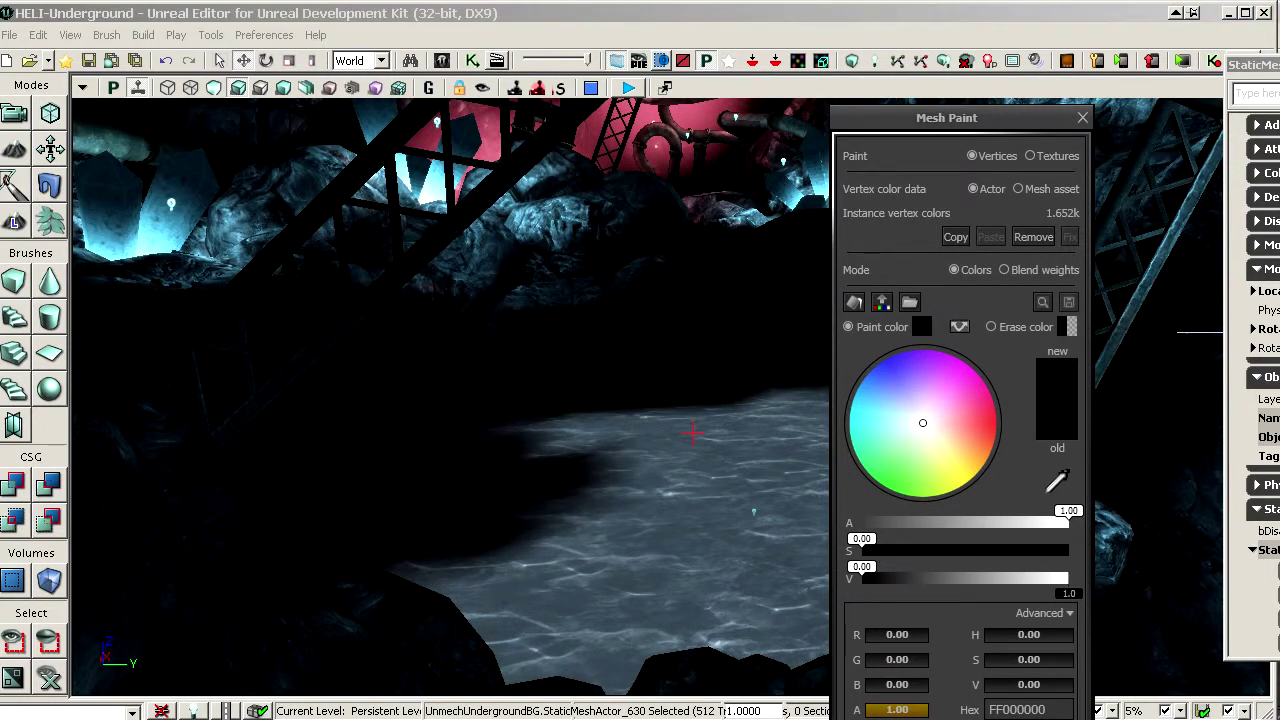
mouse_move(735, 490)
left_mouse_down("ctrl")
mouse_move(720, 457)
mouse_move(640, 477)
mouse_move(563, 569)
mouse_move(651, 525)
left_mouse_up("ctrl")
mouse_move(630, 545)
left_mouse_down("ctrl")
mouse_move(597, 469)
mouse_move(675, 443)
mouse_move(668, 580)
left_mouse_up("ctrl")
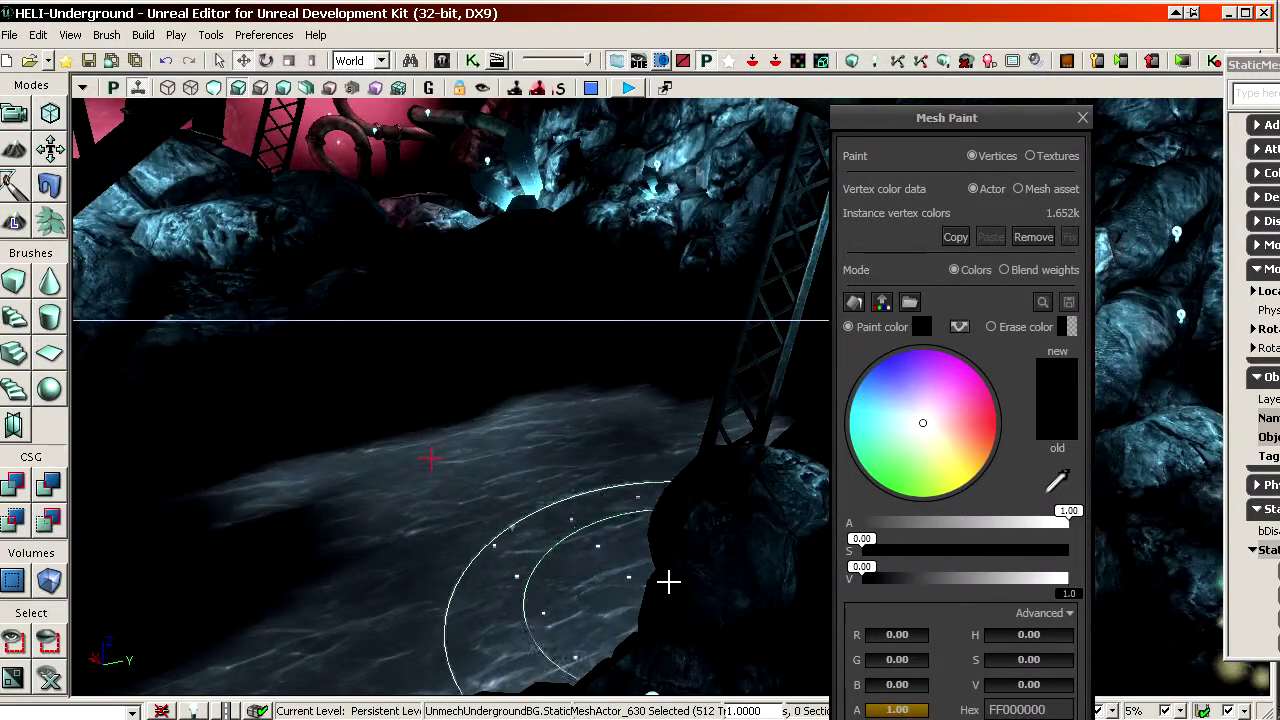
mouse_move(475, 397)
left_mouse_down("ctrl")
mouse_move(331, 457)
mouse_move(289, 449)
mouse_move(699, 407)
mouse_move(690, 440)
mouse_move(669, 437)
left_mouse_up("ctrl")
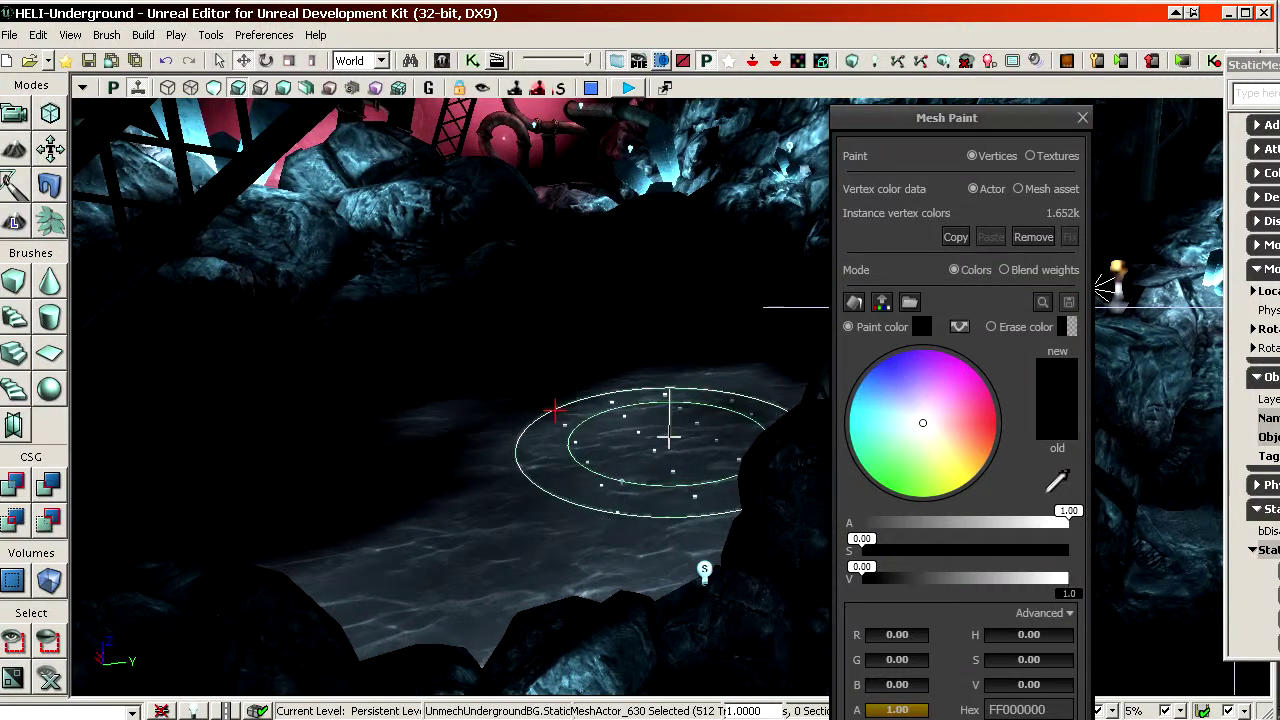
left_click(15, 115)
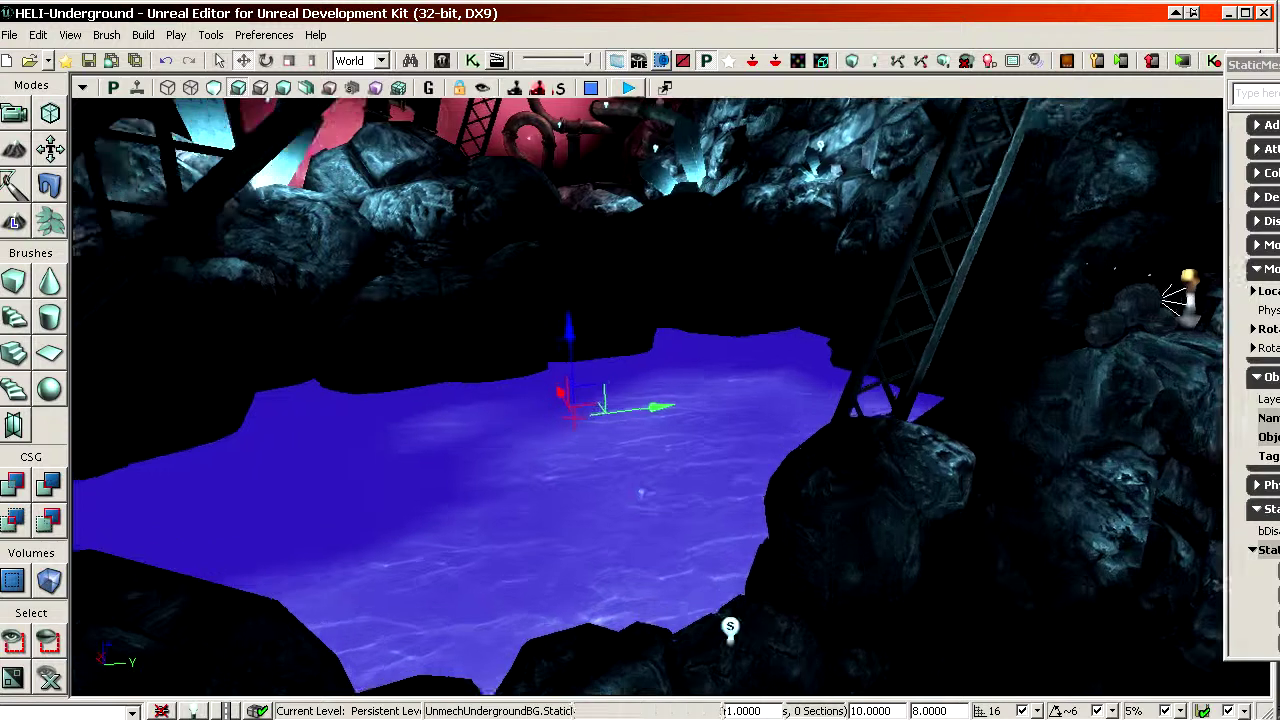
Filter the water plane's properties by "mat" and locate its assigned material in the Content Browser
scroll(621, 490, "up", 3)
right_click(581, 470)
left_click(662, 451)
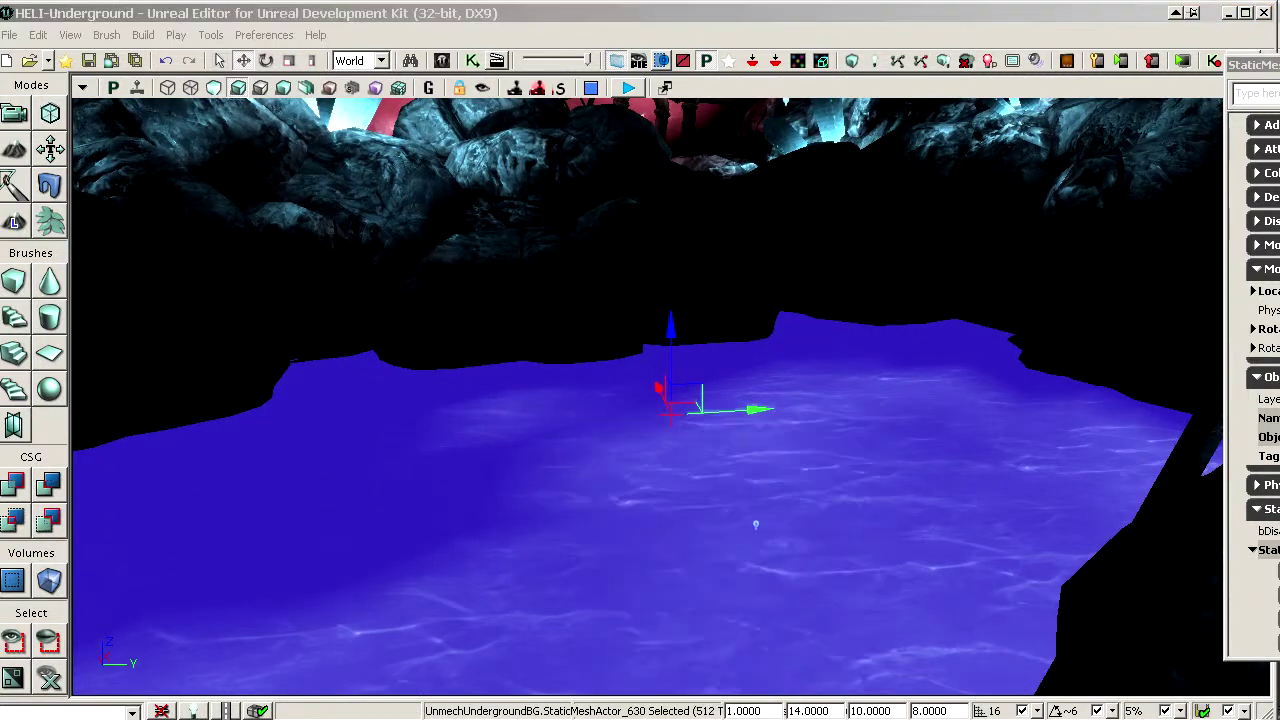
double_click(756, 524)
scroll(1040, 428, "down", 4)
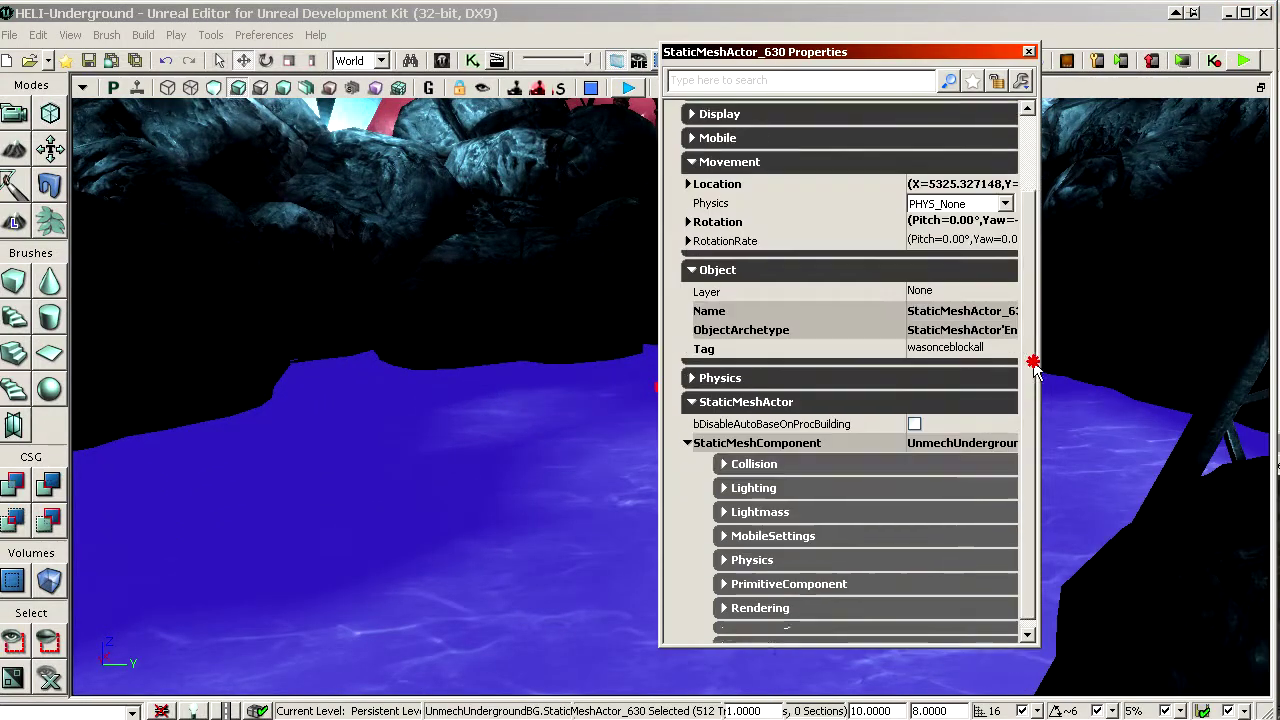
left_click(768, 83)
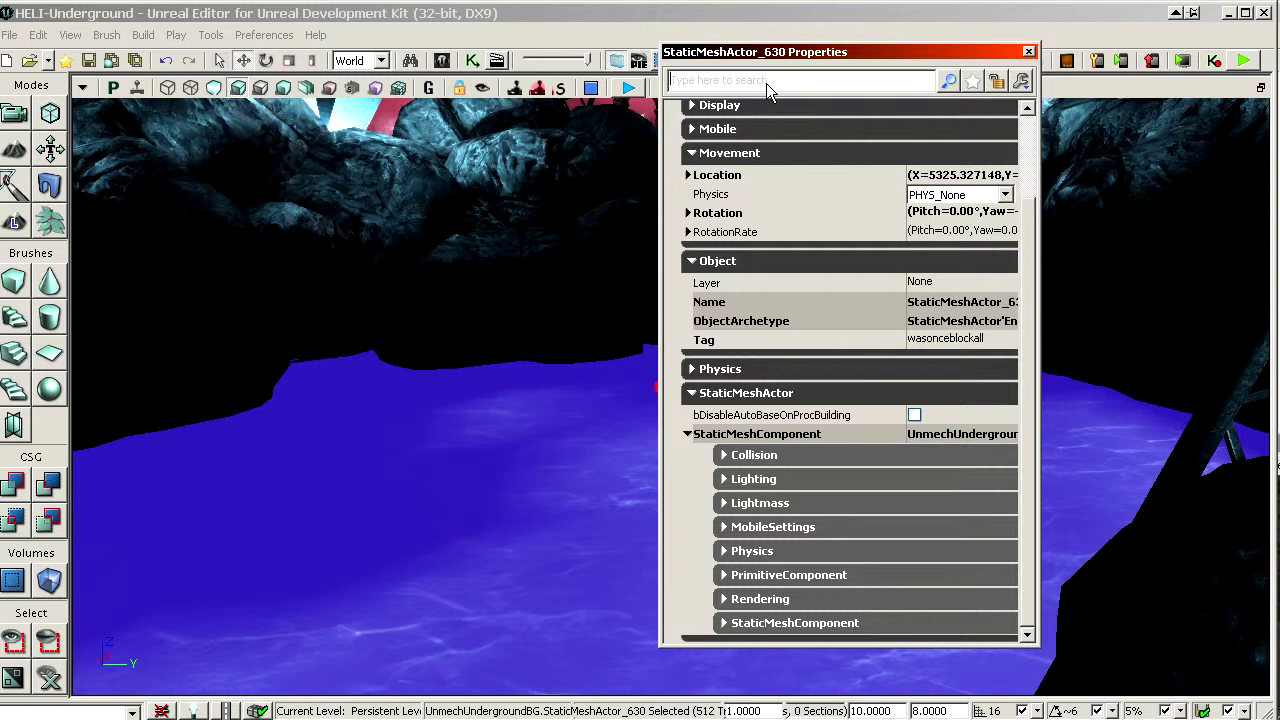
type(",a")
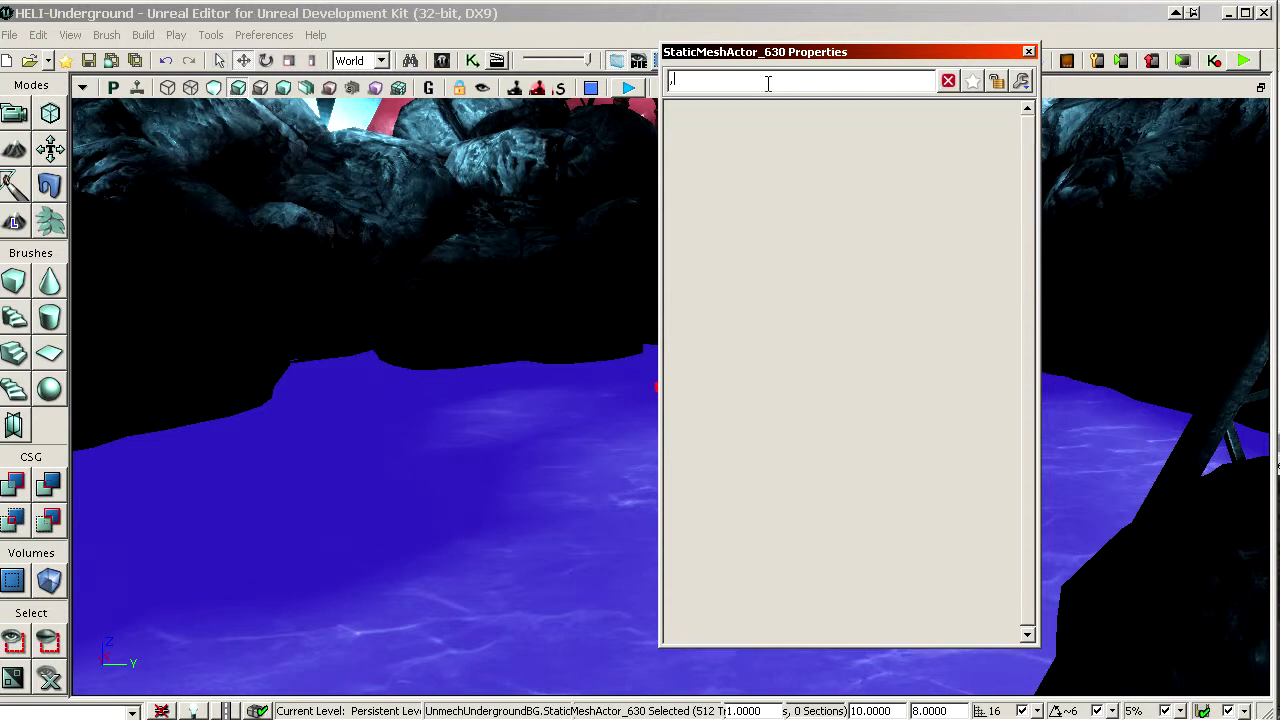
key("BackSpace")
type("mat")
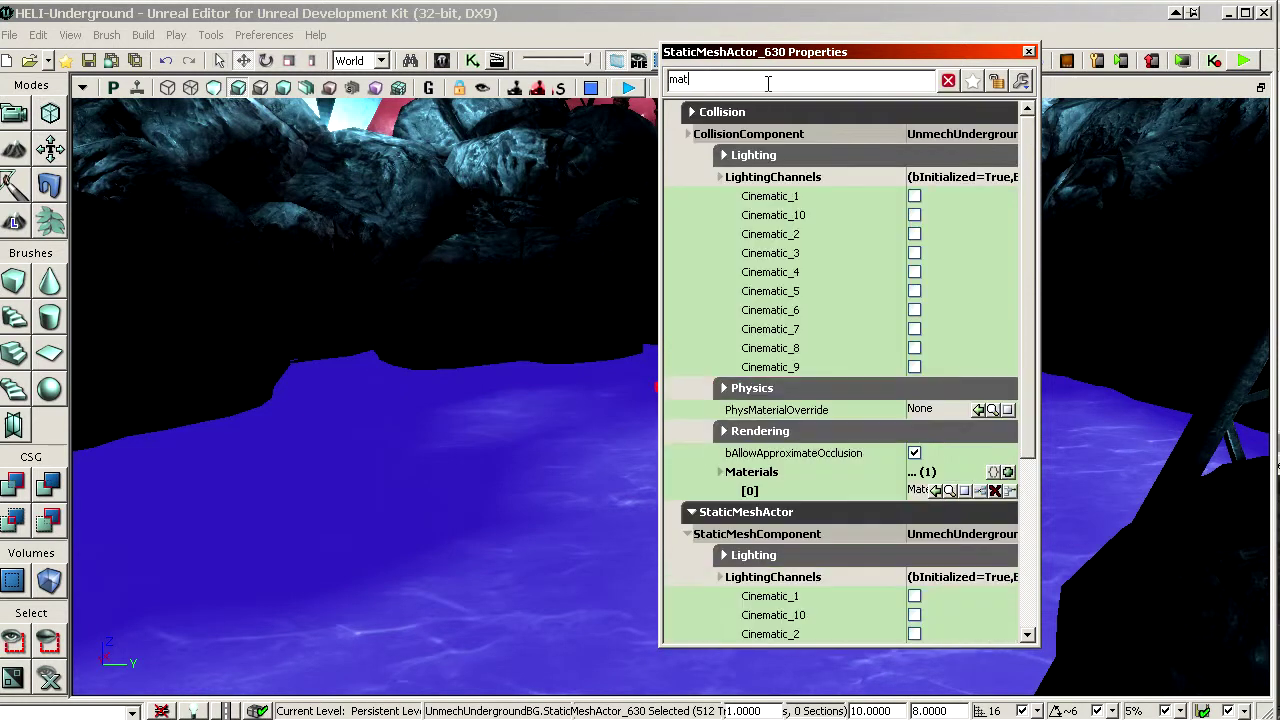
left_click(949, 491)
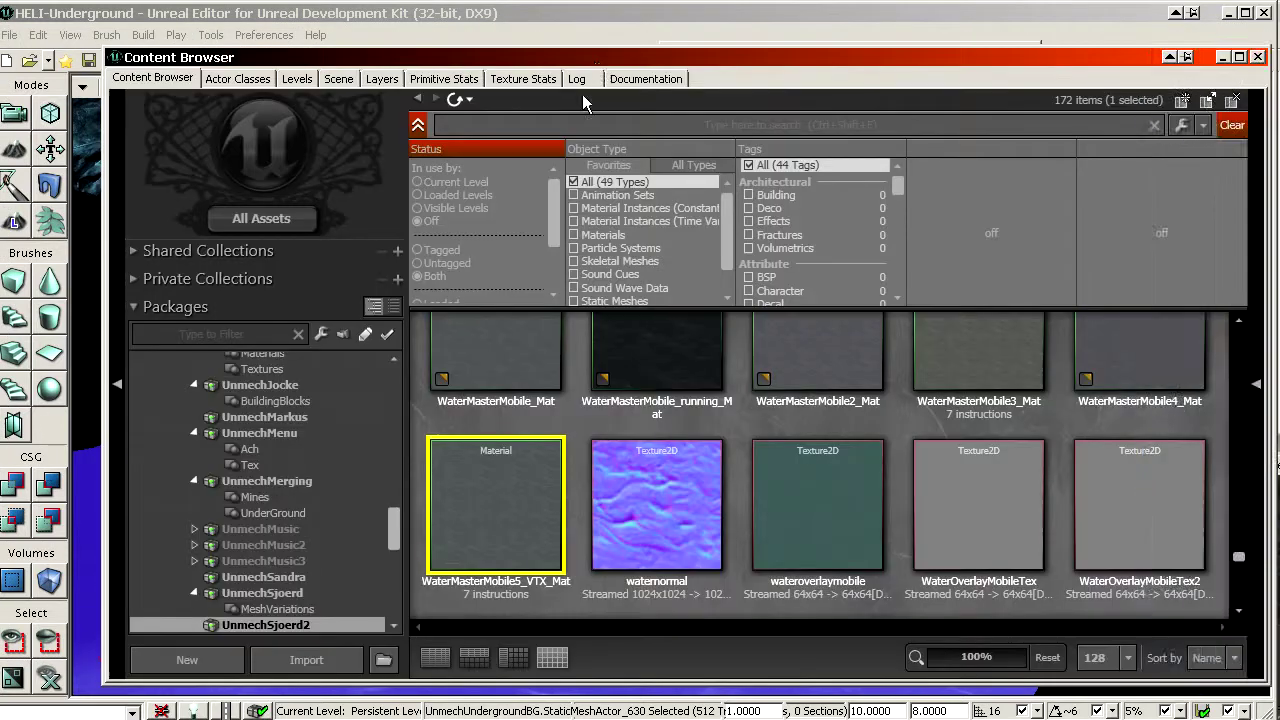
Open WaterMasterMobile5_VTX_Mat in the Material Editor and review its mobile base and normal texture settings
double_click(494, 516)
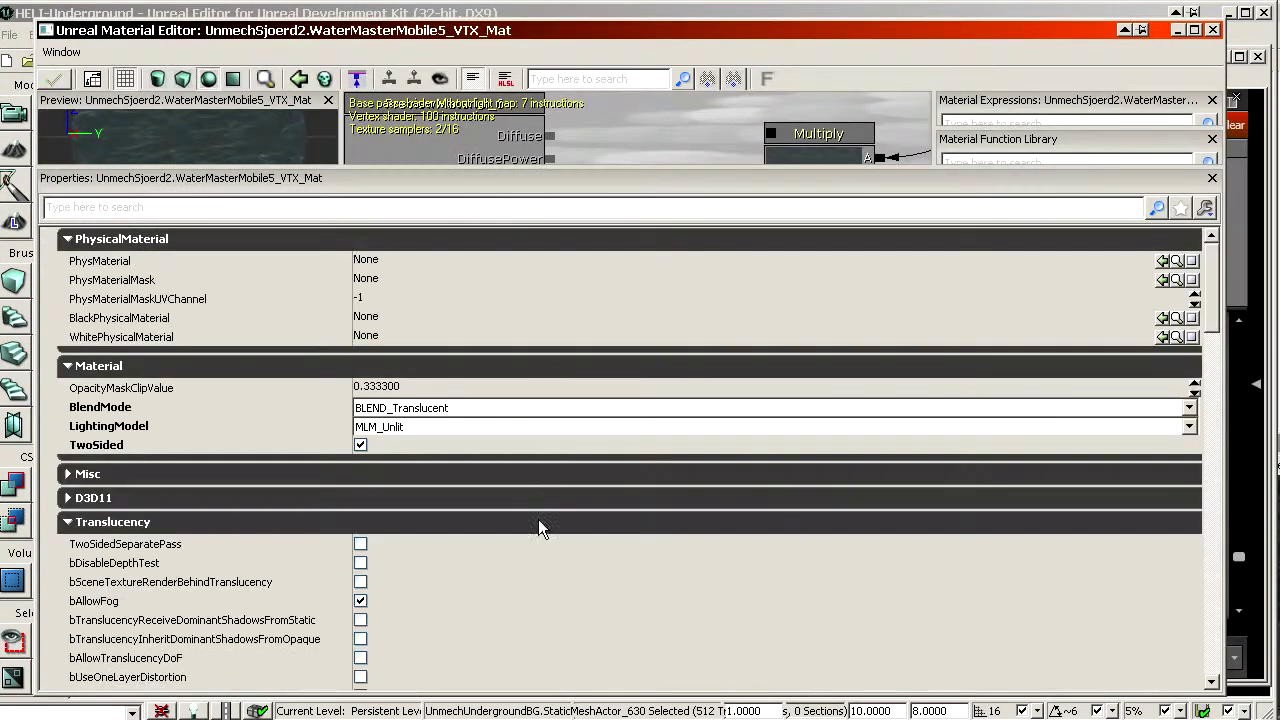
scroll(538, 519, "down", 5)
scroll(565, 503, "down", 3)
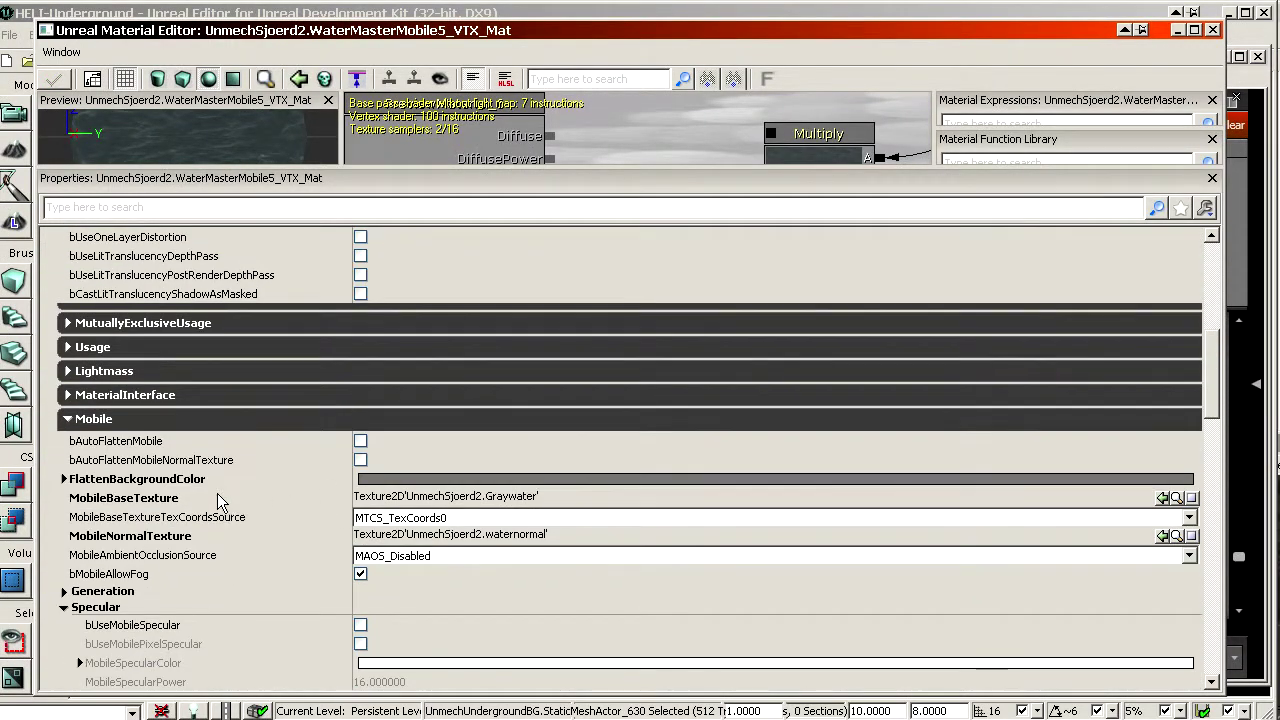
left_click(140, 500)
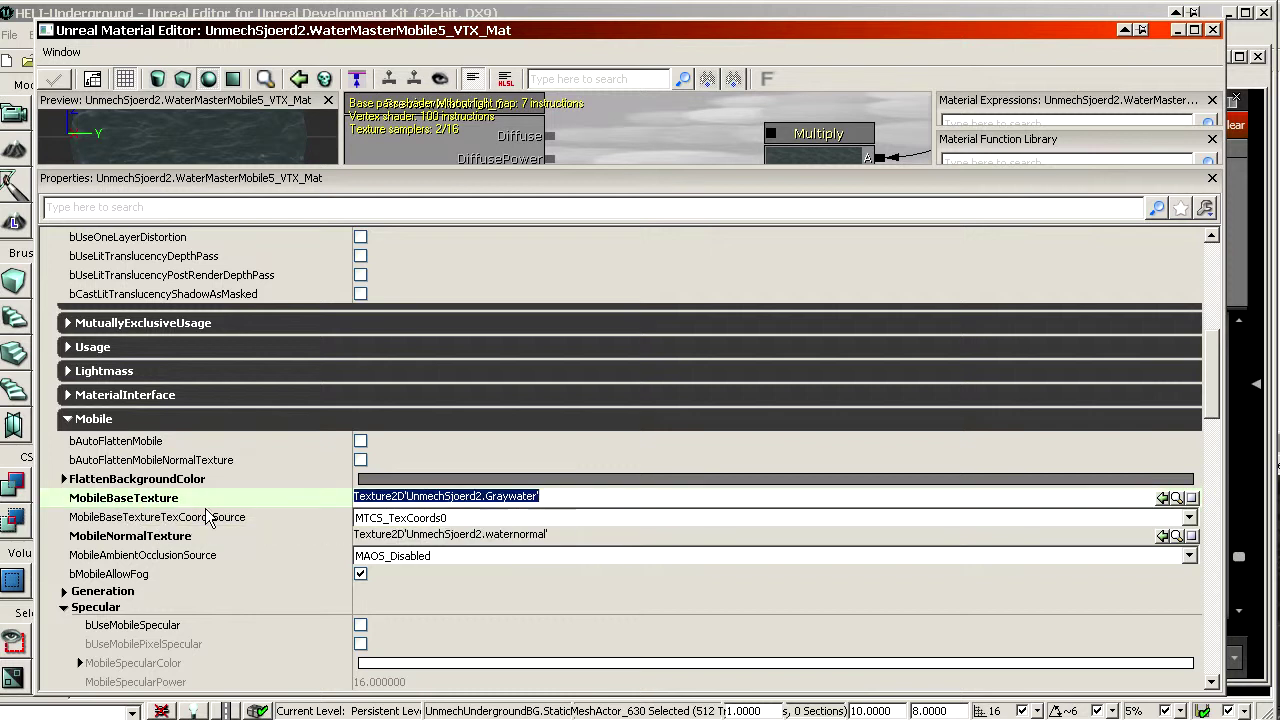
left_click(150, 536)
Review the water material's mobile specular, emissive, environment, rim lighting and masking settings
scroll(362, 490, "down", 2)
scroll(362, 490, "down", 3)
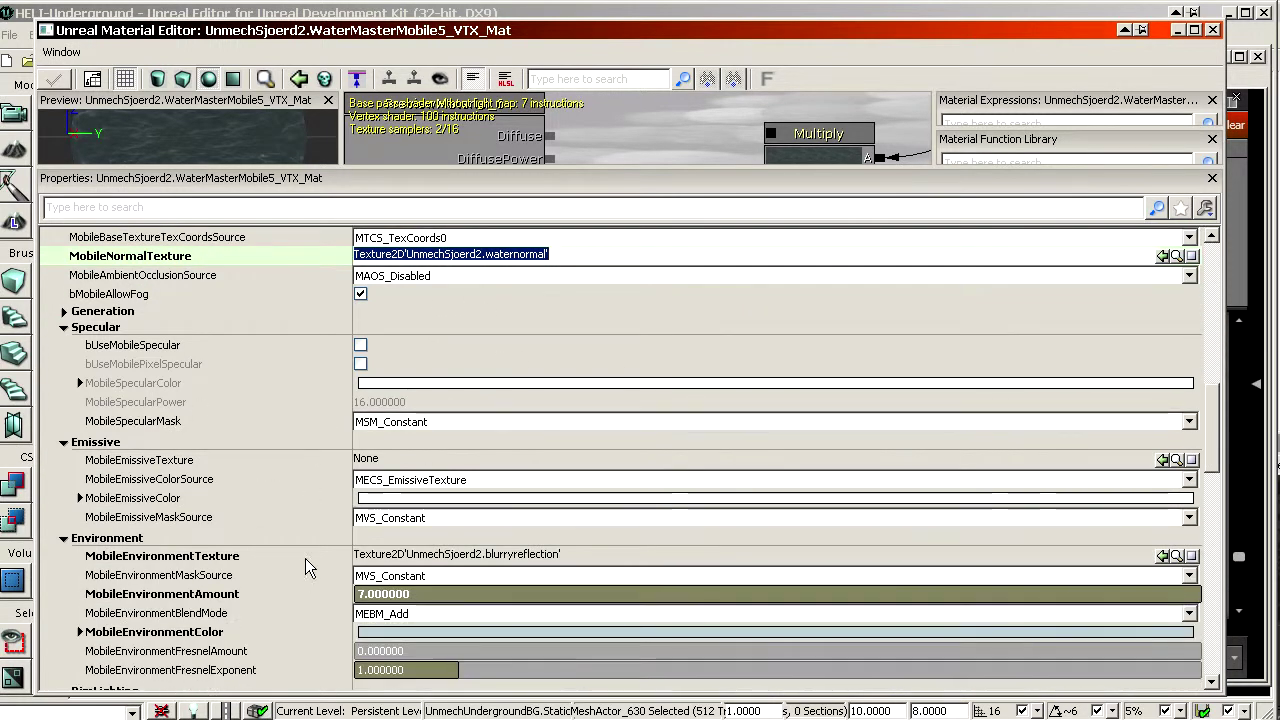
left_click(277, 541)
scroll(245, 538, "down", 1)
left_click(225, 521)
scroll(285, 528, "down", 8)
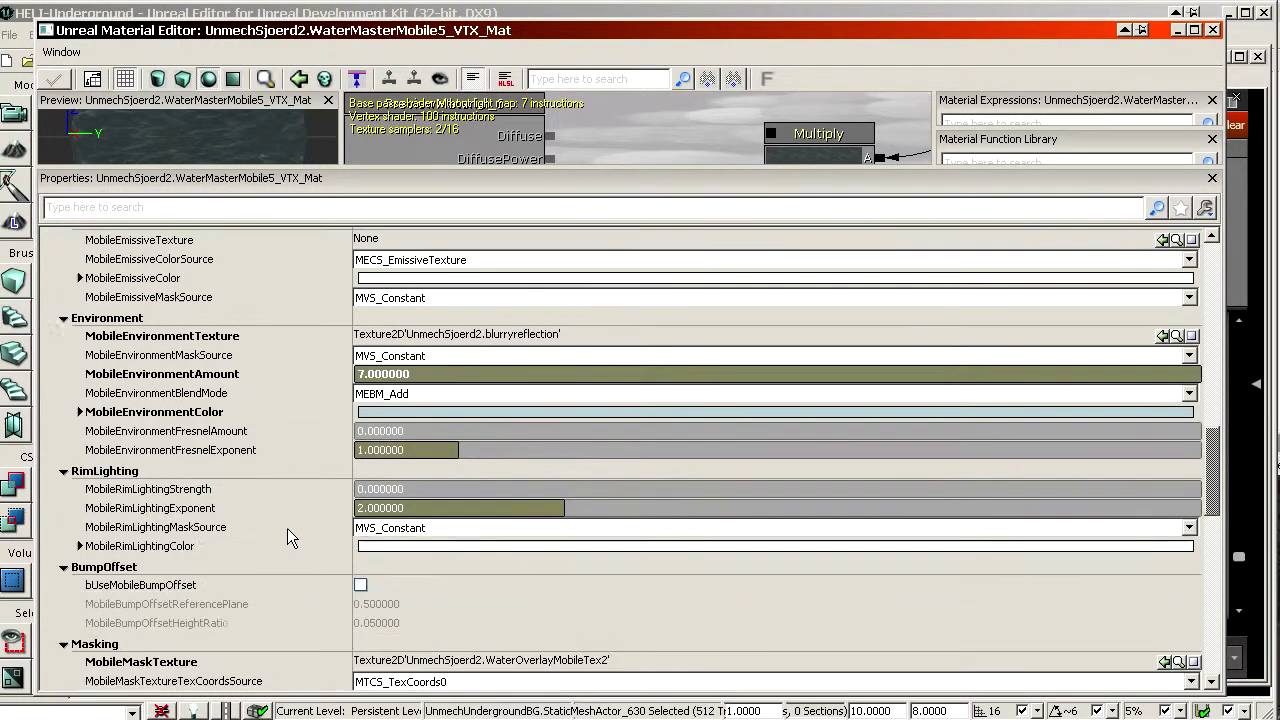
scroll(287, 528, "down", 6)
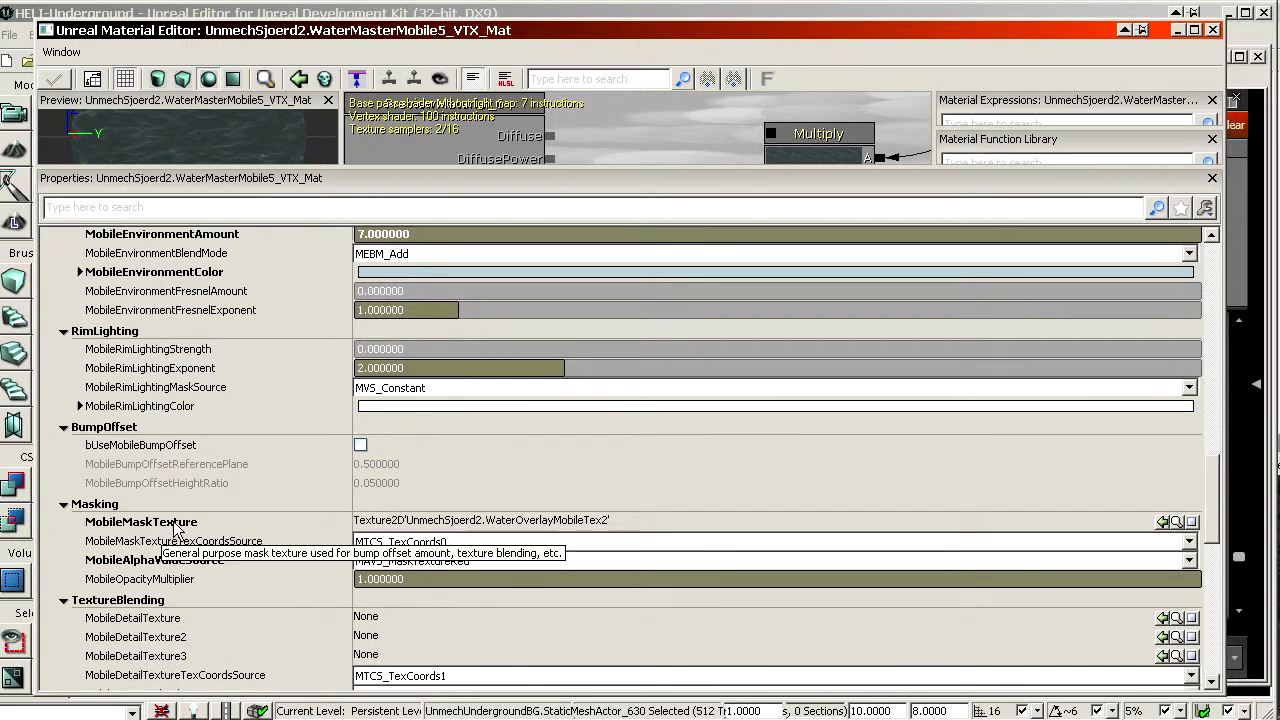
Review the water material's mobile masking settings and the channel options available for MobileAlphaValueSource, keeping MAVS_MaskTextureRed
scroll(285, 535, "up", 11)
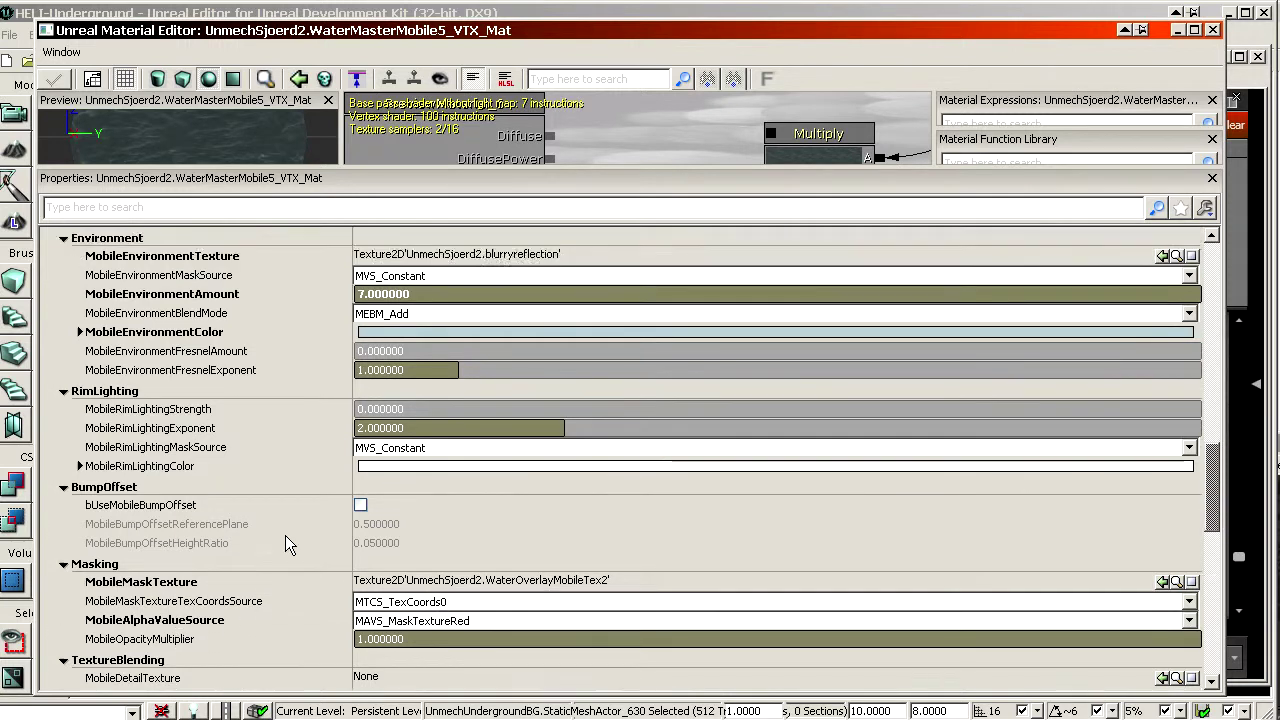
scroll(392, 497, "up", 6)
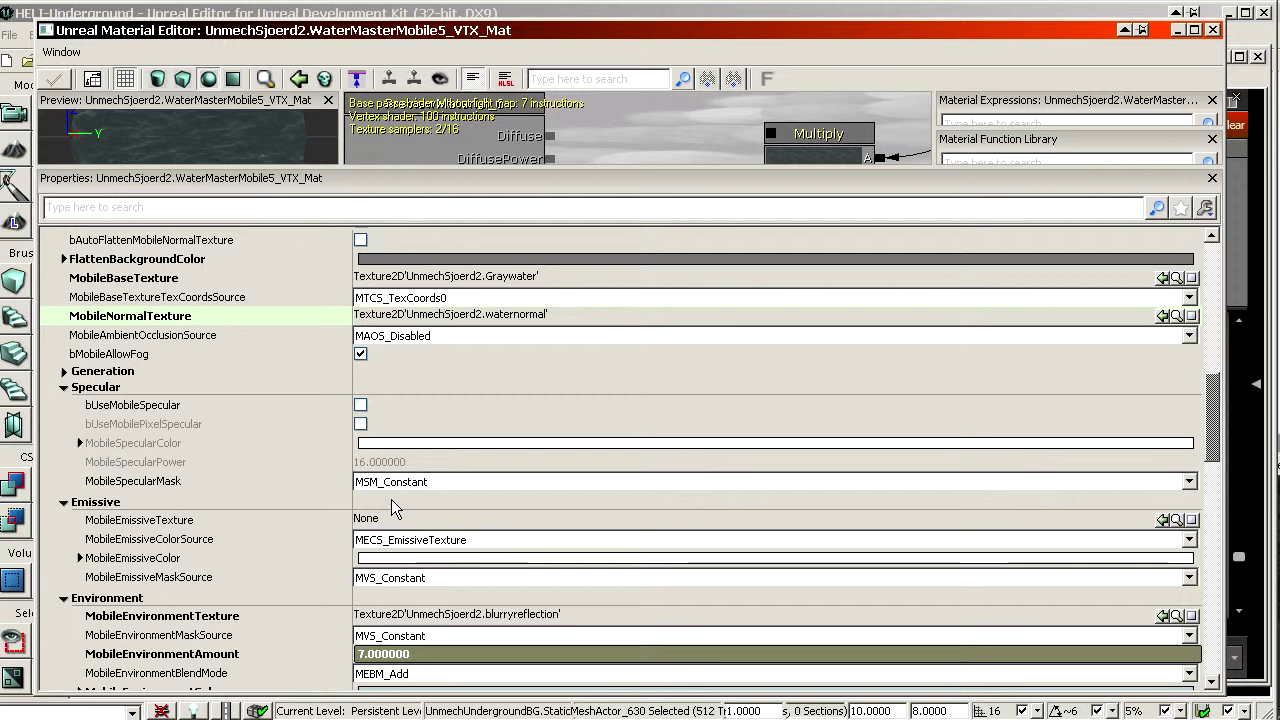
scroll(452, 596, "down", 3)
scroll(262, 585, "down", 13)
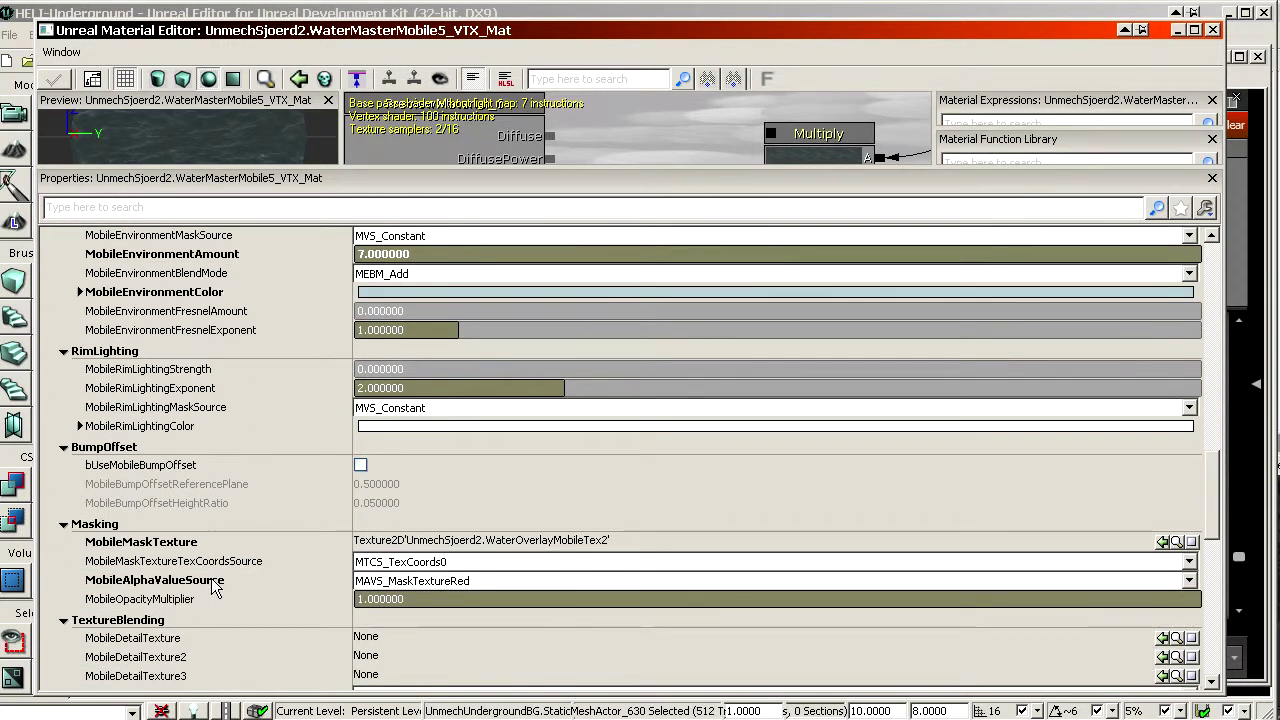
left_click(476, 584)
left_click(426, 585)
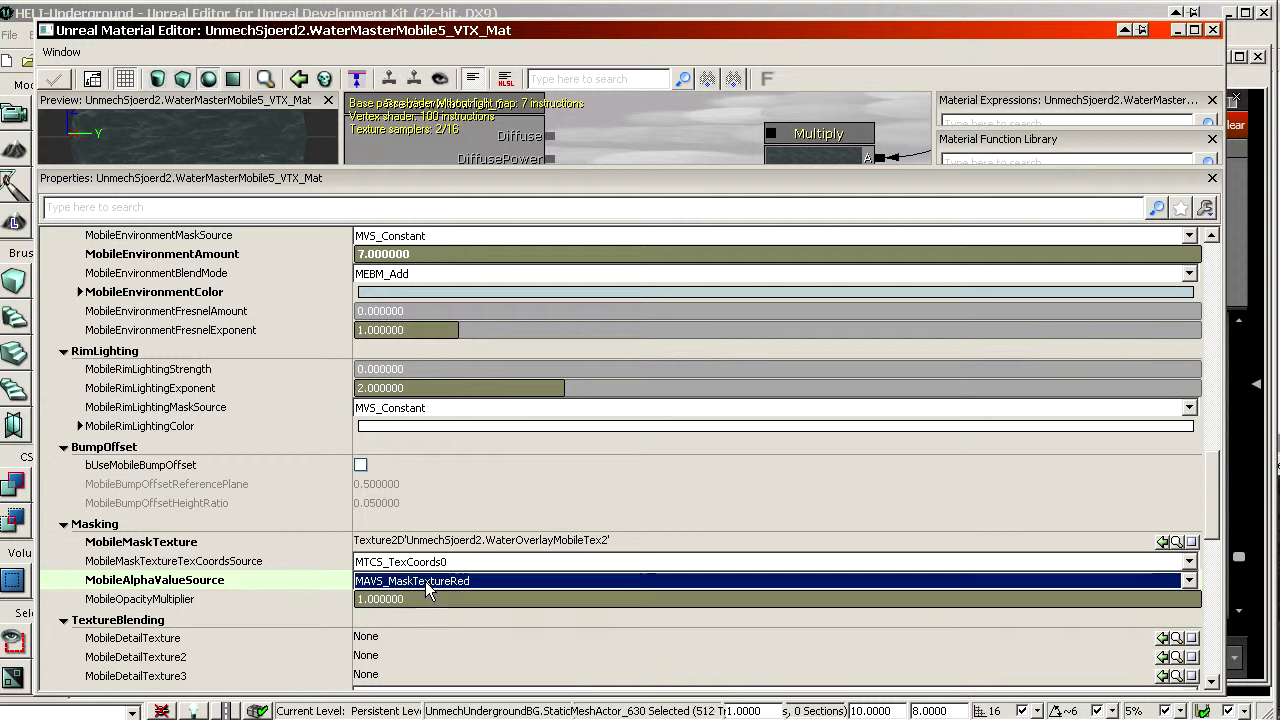
left_click(231, 151)
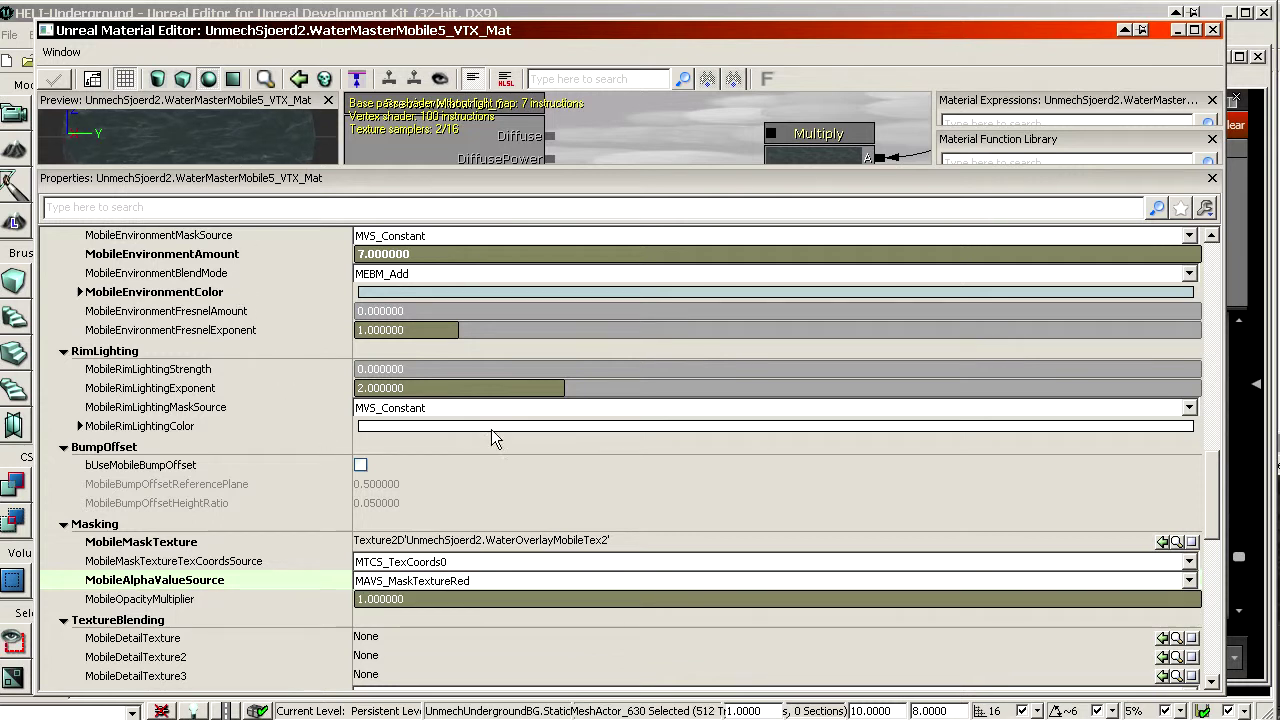
left_click(489, 580)
left_click(476, 581)
left_click(467, 582)
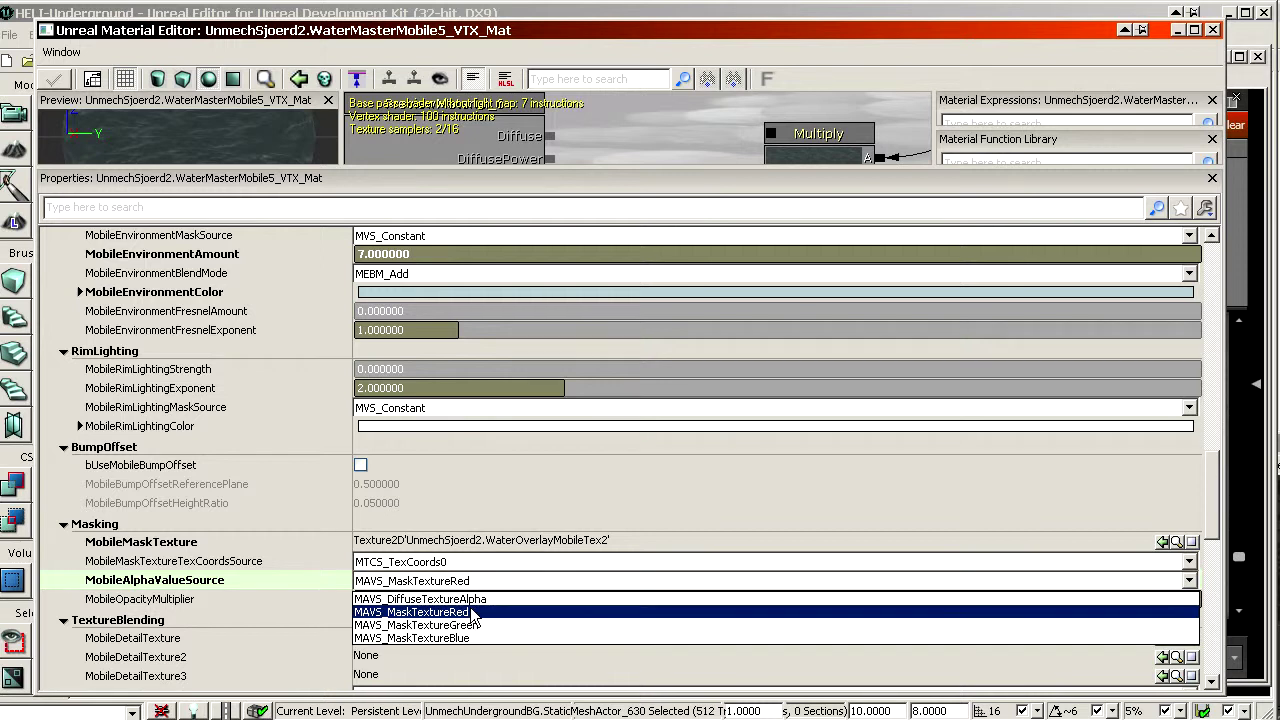
left_click(254, 580)
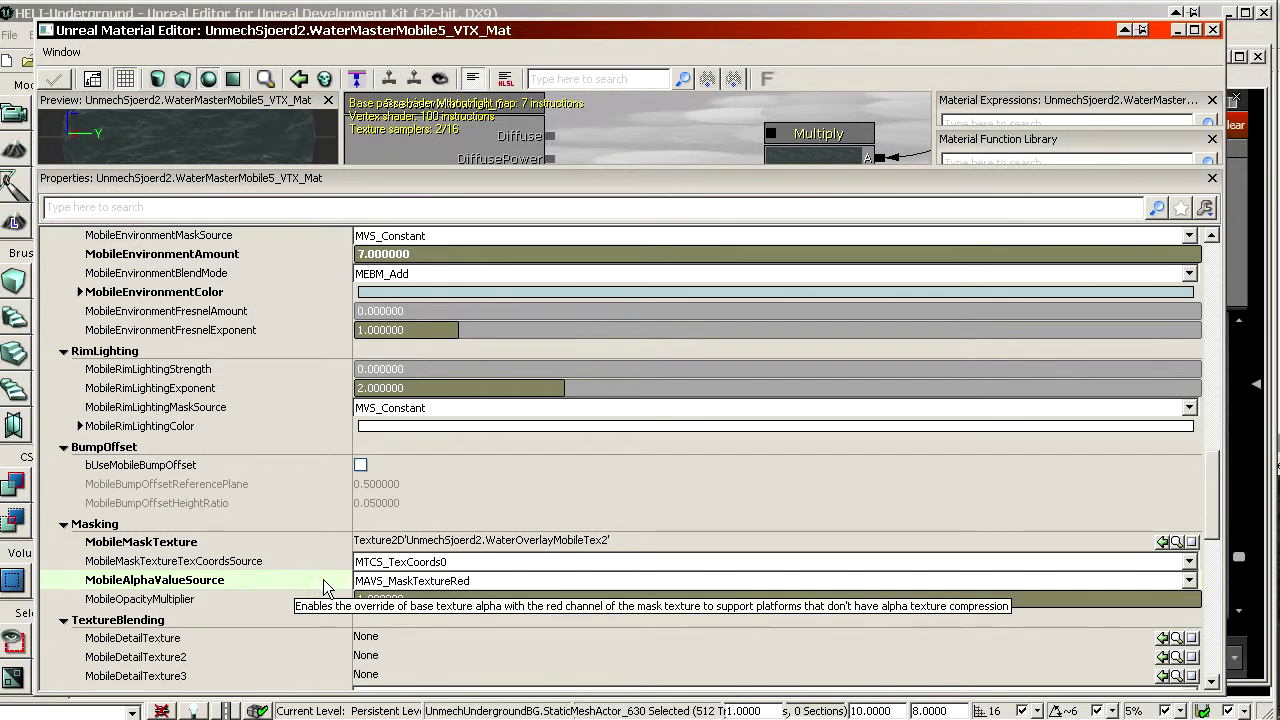
Review the water material's MobilePannerSpeed X and Y, bUseMobileVertexColorMultiply and bUseMobileUniformColorMultiply settings
scroll(300, 580, "down", 3)
scroll(225, 503, "down", 2)
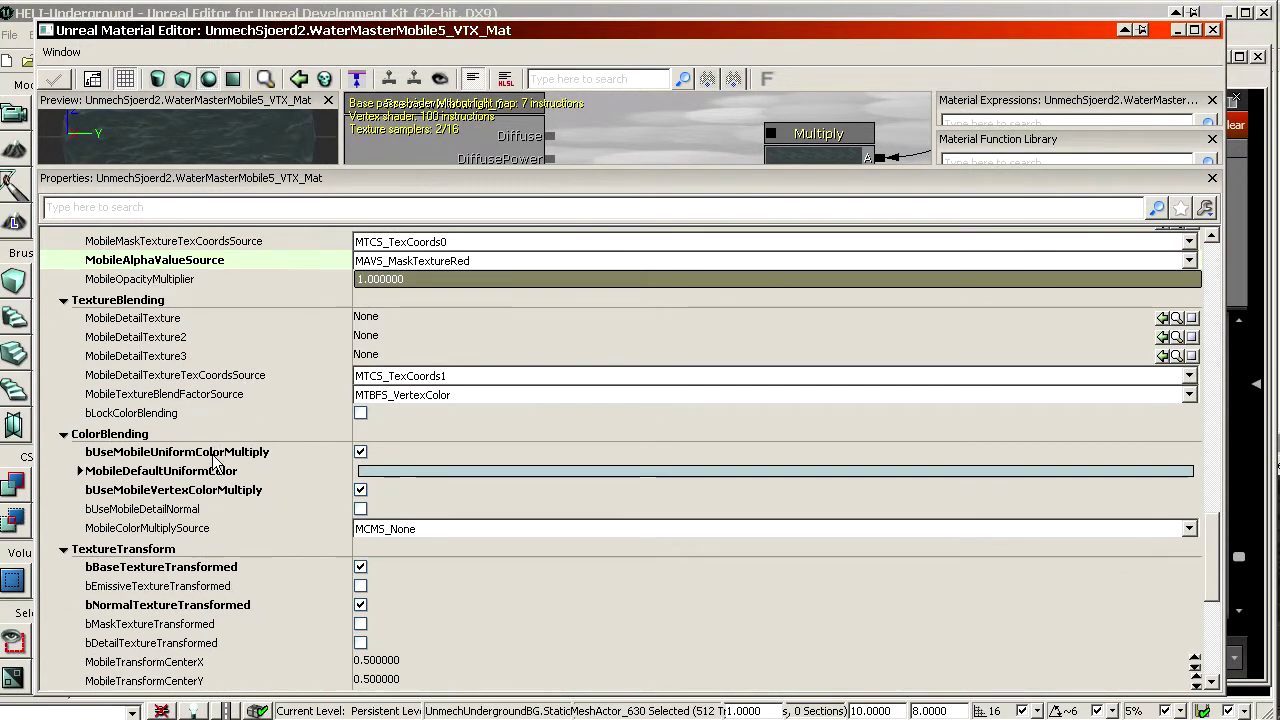
scroll(226, 607, "down", 1)
left_click(227, 640)
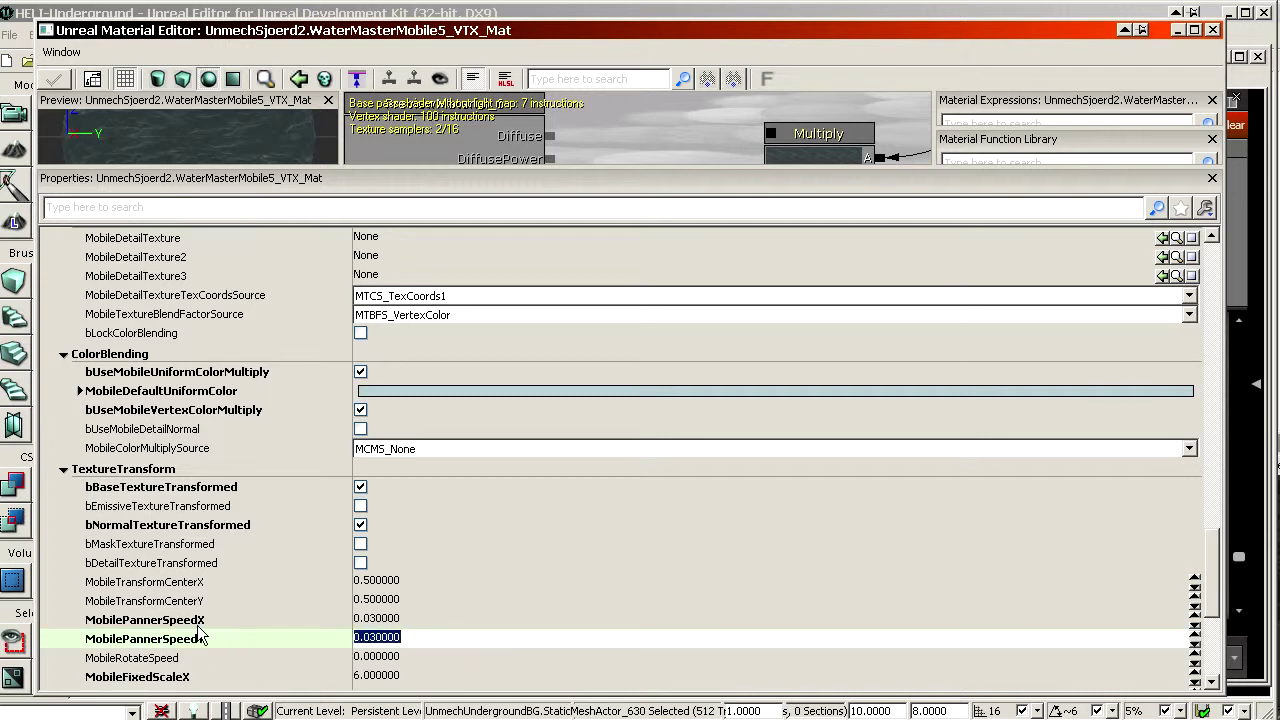
left_click(197, 620)
left_click(188, 376)
left_click(203, 411)
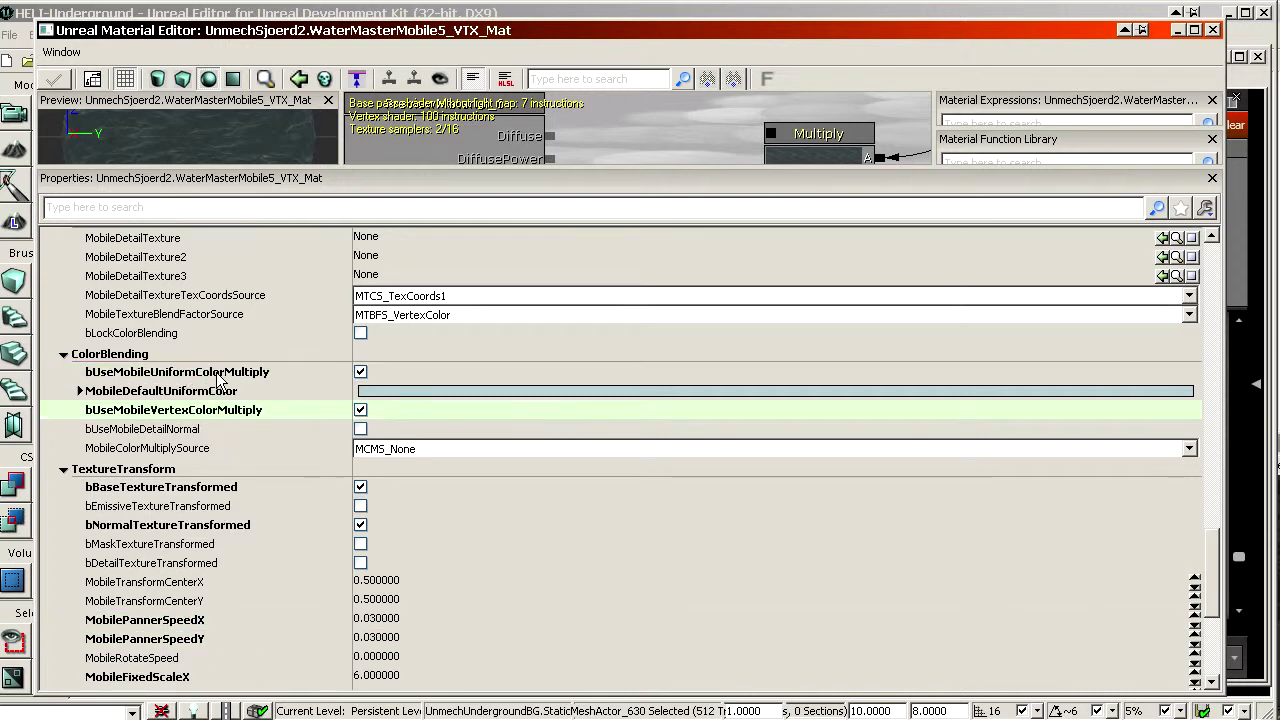
left_click(219, 375)
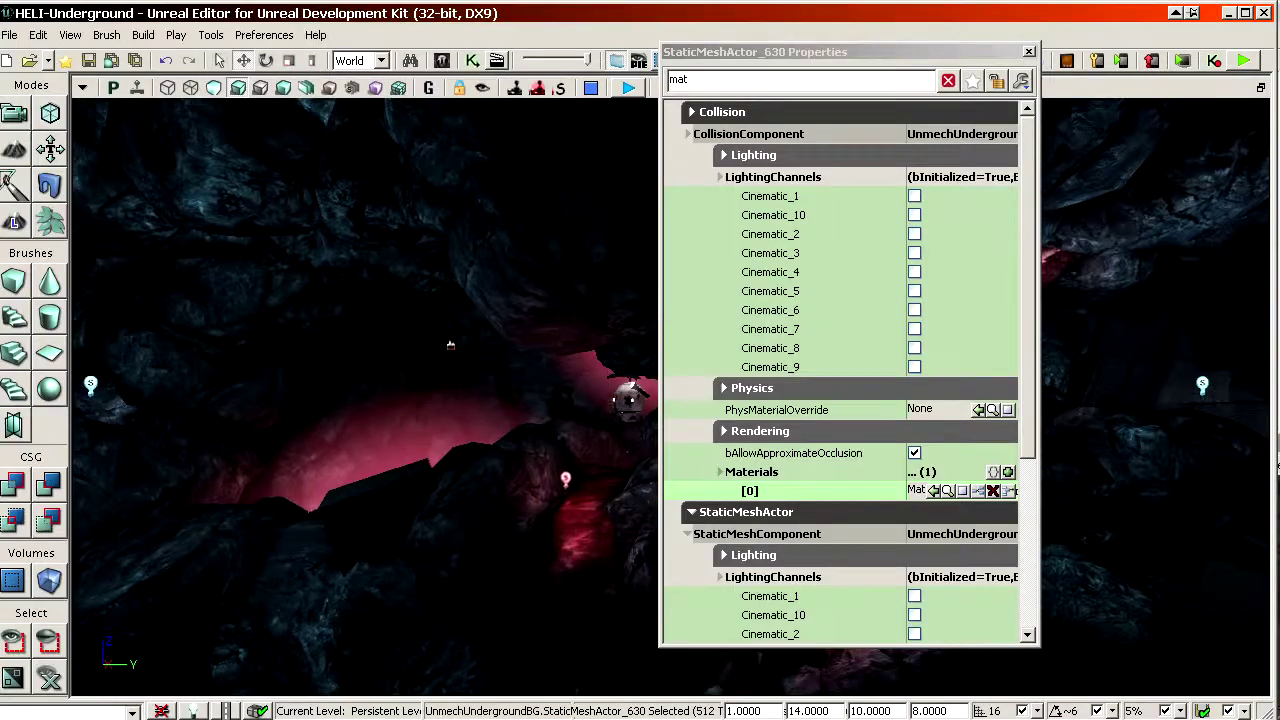
Inspect the pink gradient backdrop behind the cave in wireframe, then restore lit shading and deselect it
right_click_drag(520, 330, 335, 305)
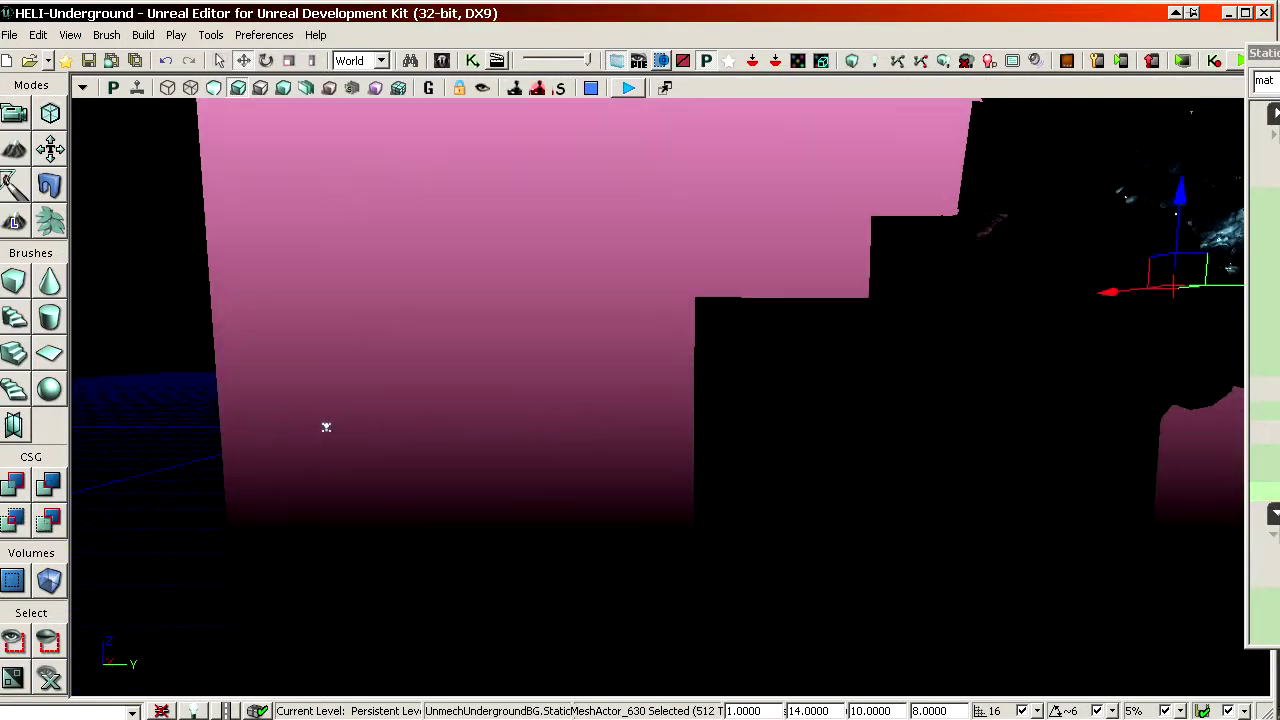
right_click_drag(326, 427, 338, 396)
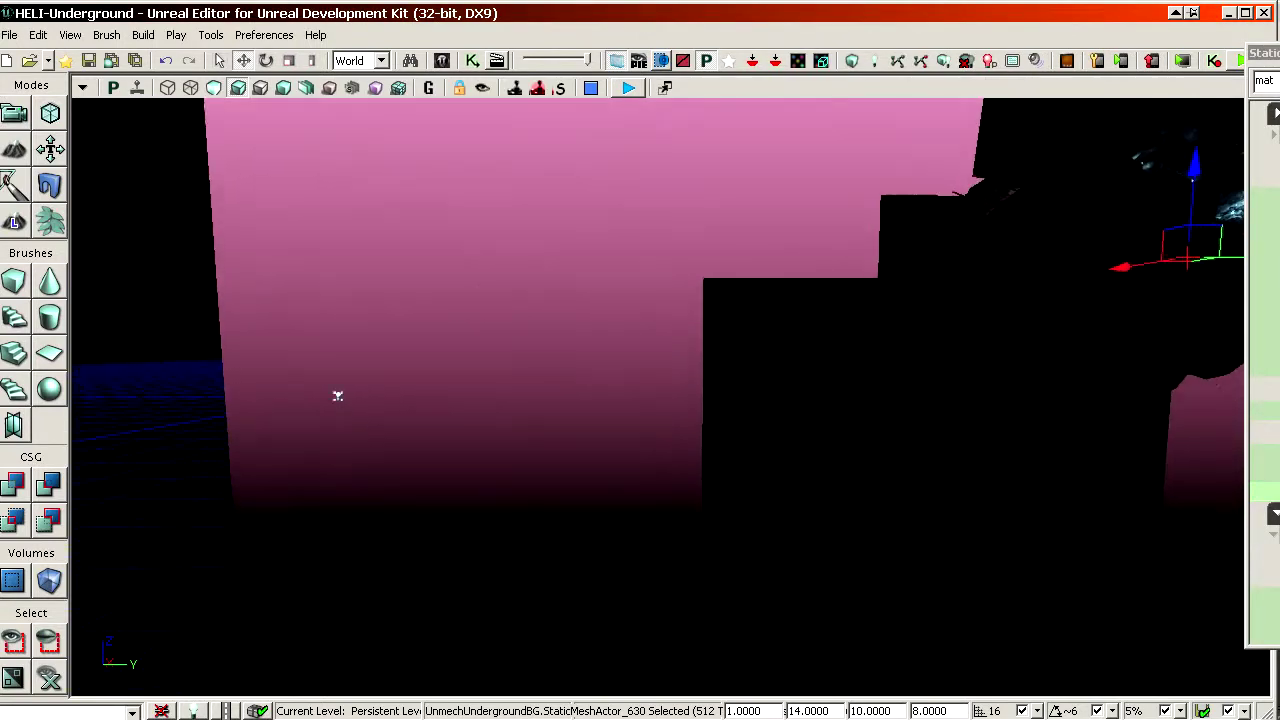
left_click(294, 134)
left_click(168, 88)
right_click_drag(300, 250, 310, 178)
left_click(326, 168)
left_click(238, 88)
left_click_drag(670, 300, 670, 217)
left_click_drag(776, 333, 686, 369)
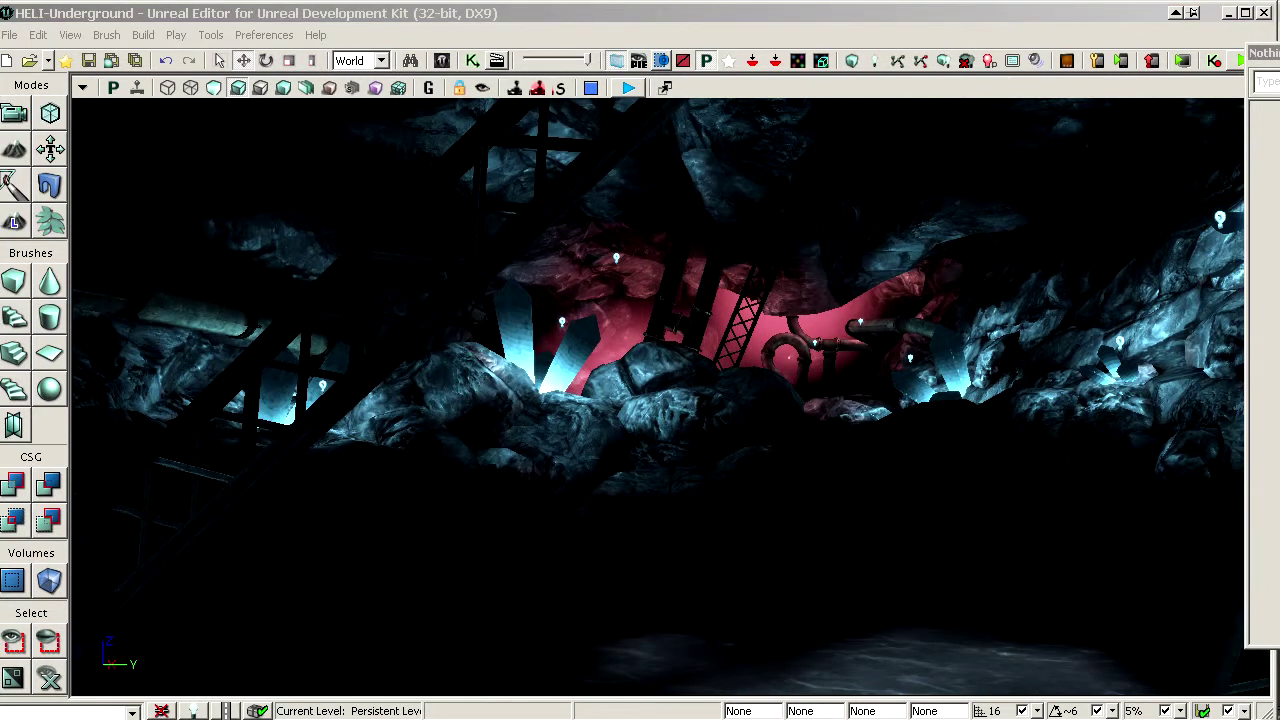
Select the large pink backdrop mesh behind the girders, check its geometry in wireframe, and return to lit shading
mouse_move(658, 396)
left_mouse_down()
mouse_move(658, 500)
mouse_move(645, 330)
mouse_move(650, 440)
mouse_move(660, 335)
mouse_move(654, 410)
left_mouse_up()
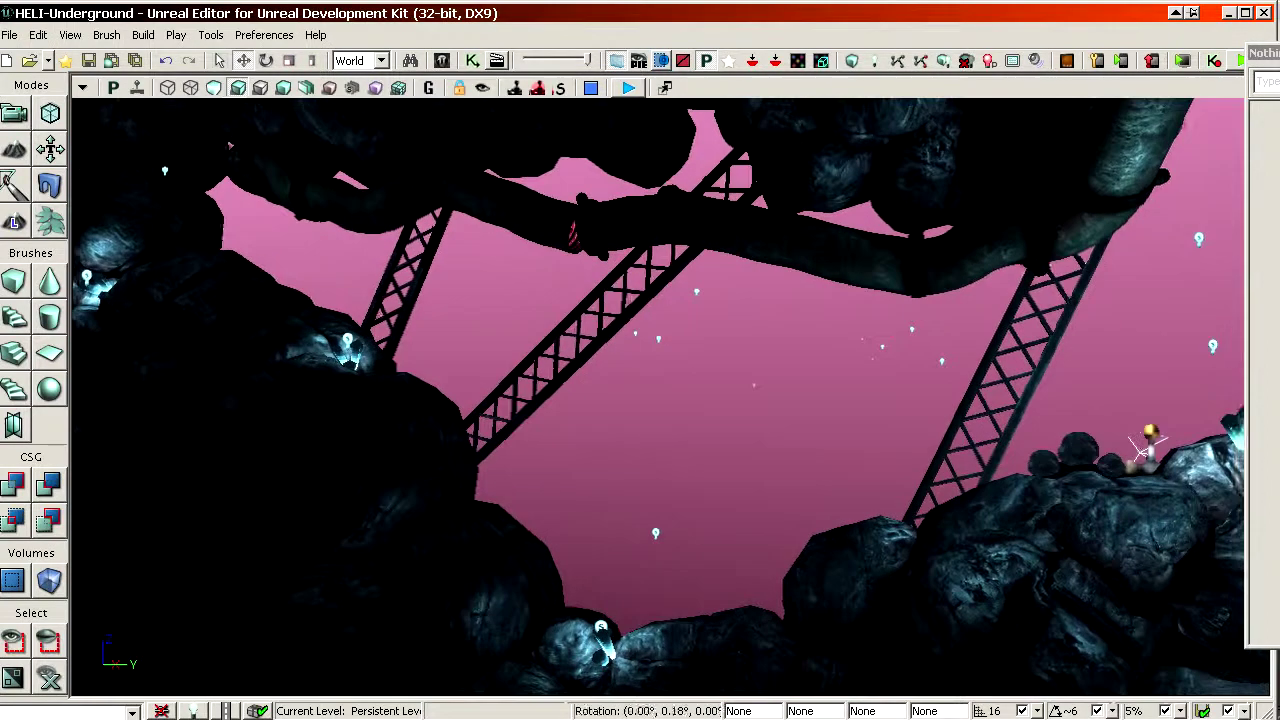
left_click_drag(684, 451, 388, 418)
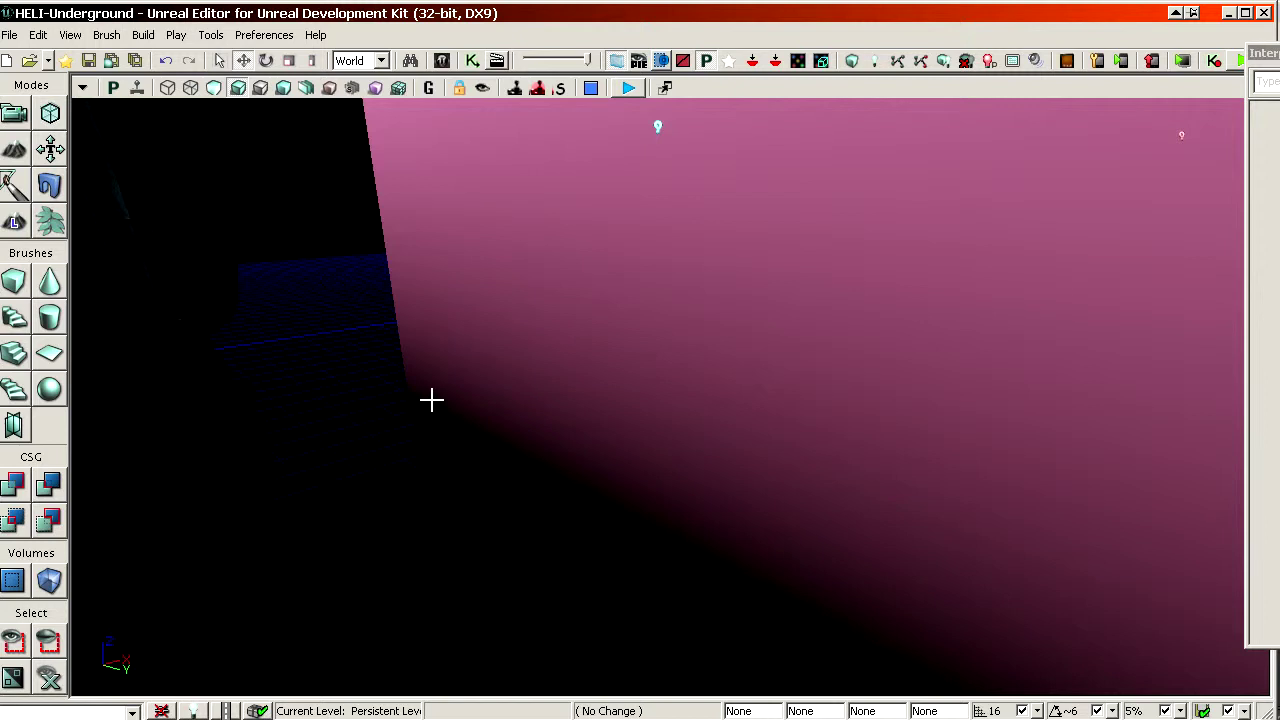
left_click(431, 400)
key("alt+1")
right_click_drag(410, 392, 436, 240)
right_click_drag(455, 592, 510, 680)
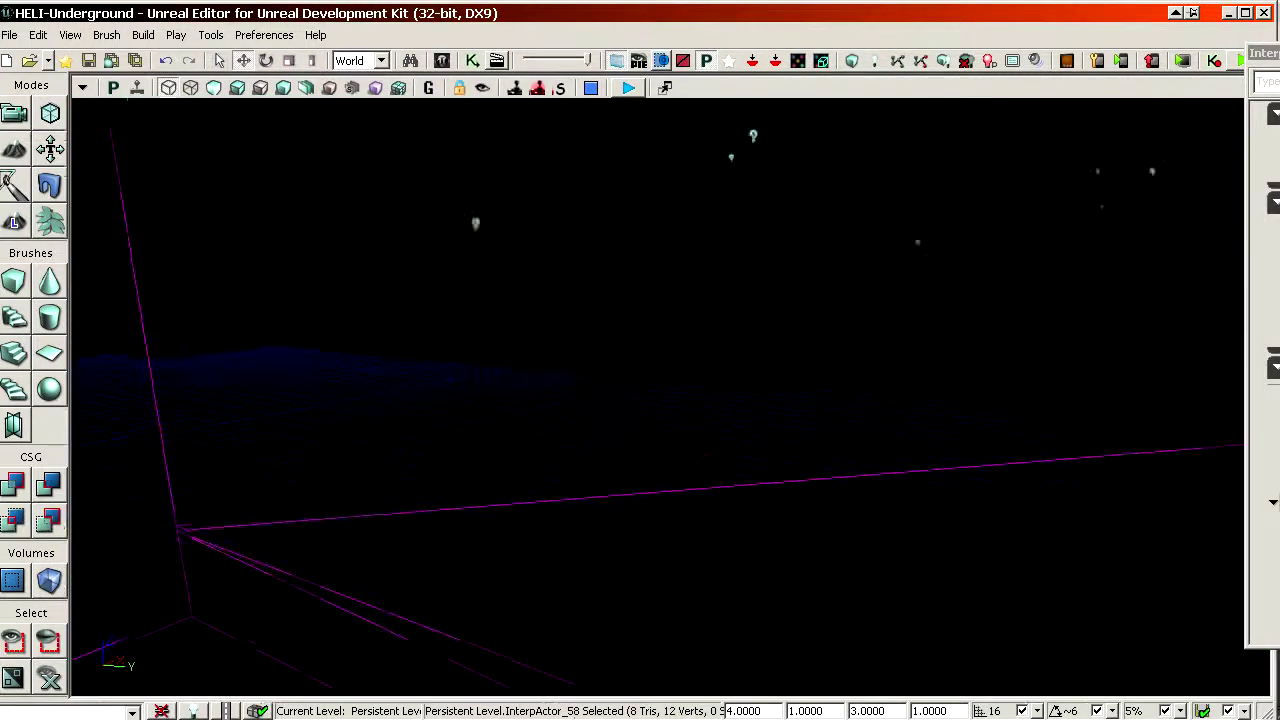
left_click(247, 88)
left_click(121, 455)
Examine how the pink backdrop's gradient fades downward behind the cave's rocks and girders
right_click_drag(121, 455, 162, 439)
left_click_drag(162, 439, 160, 365)
middle_click_drag(160, 365, 182, 337)
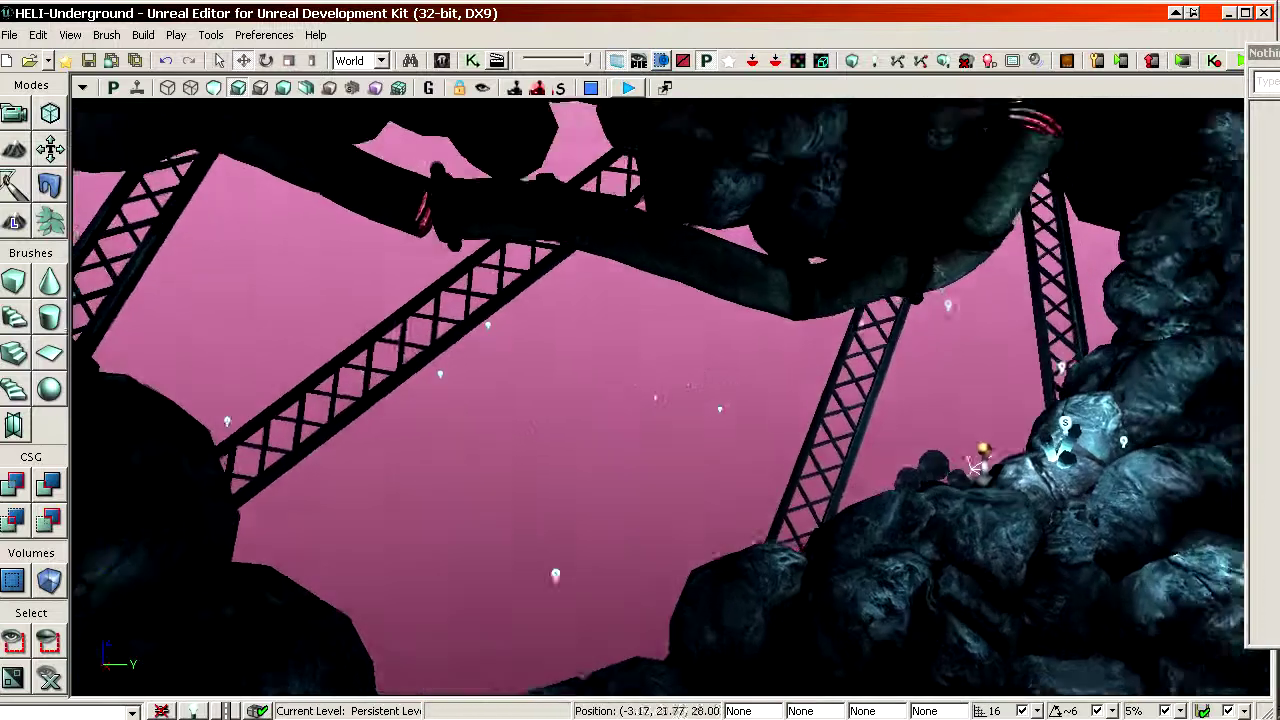
left_click_drag(182, 337, 186, 296)
middle_click_drag(186, 296, 170, 340)
right_click_drag(170, 340, 158, 370)
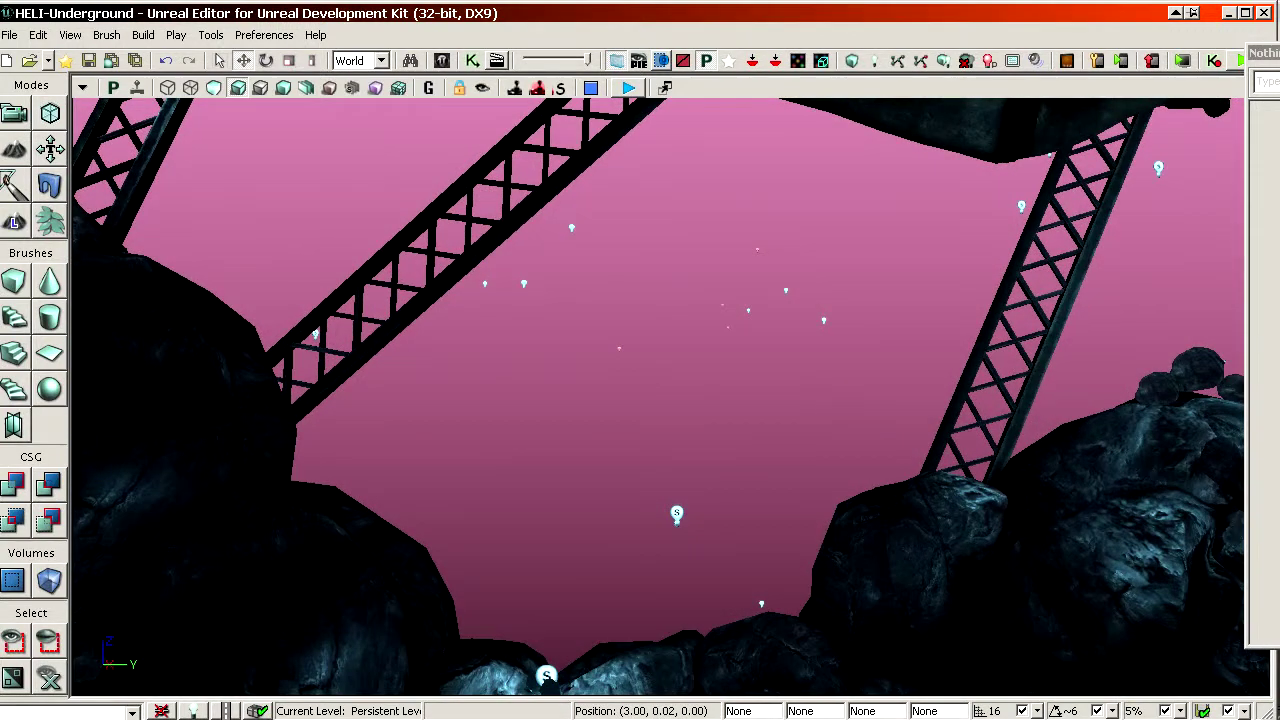